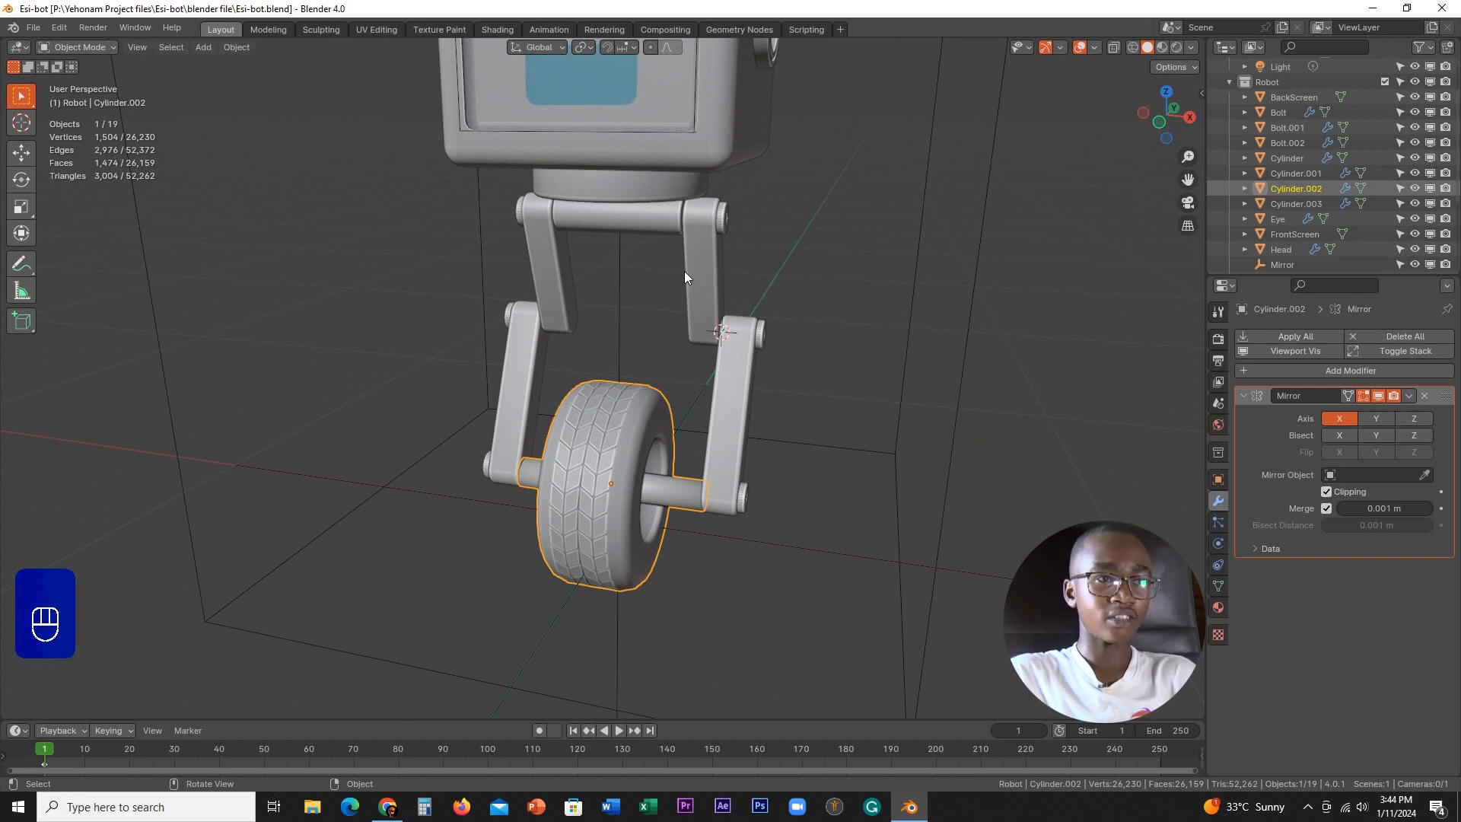
- Switch to Chrome and open the image results for the earlier search "simple 3d animated robotic hand", closing the history list
scroll(681, 271, down, 3)
scroll(669, 276, down, 1)
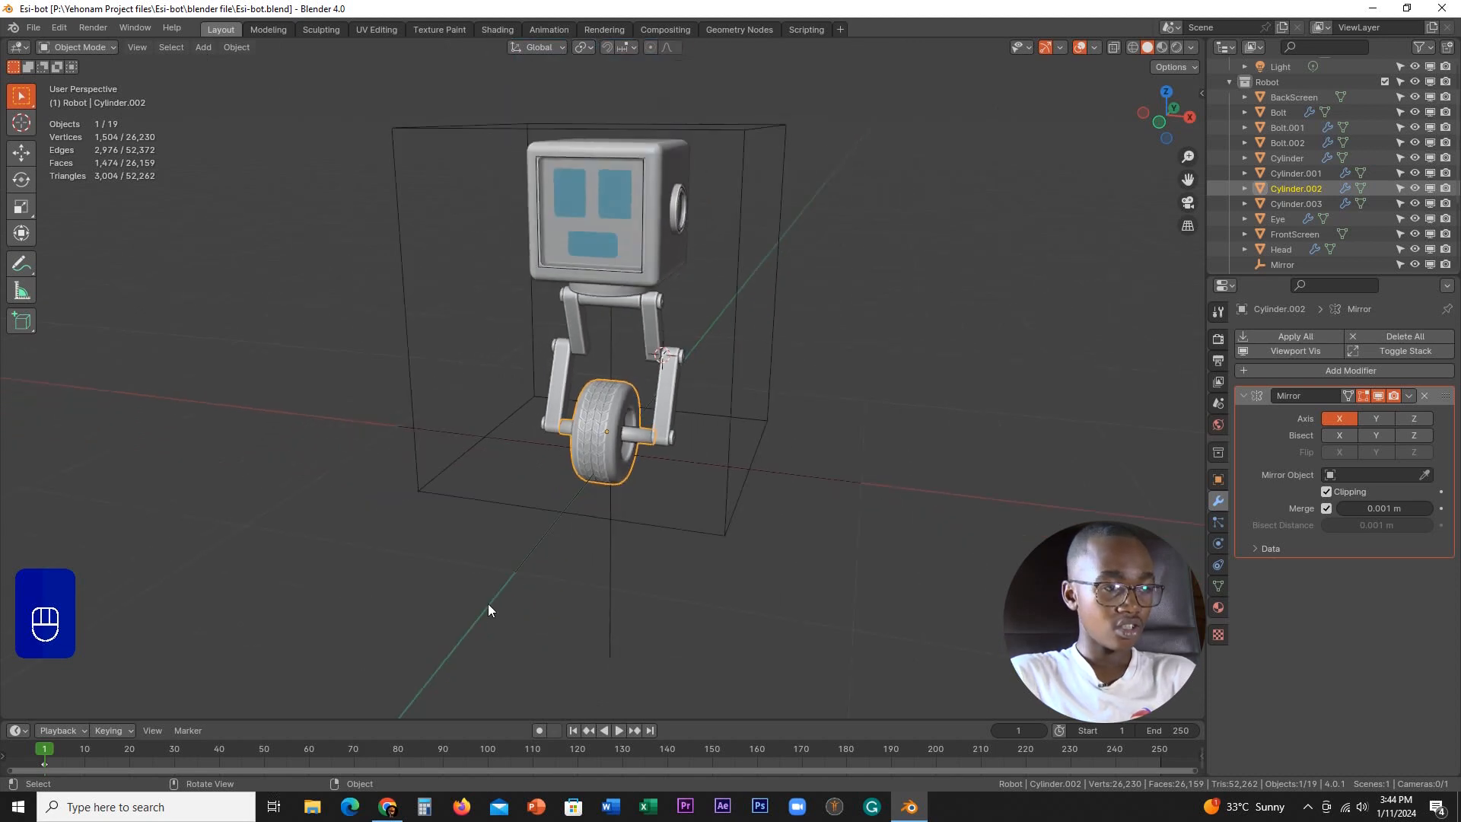
click(388, 808)
click(626, 342)
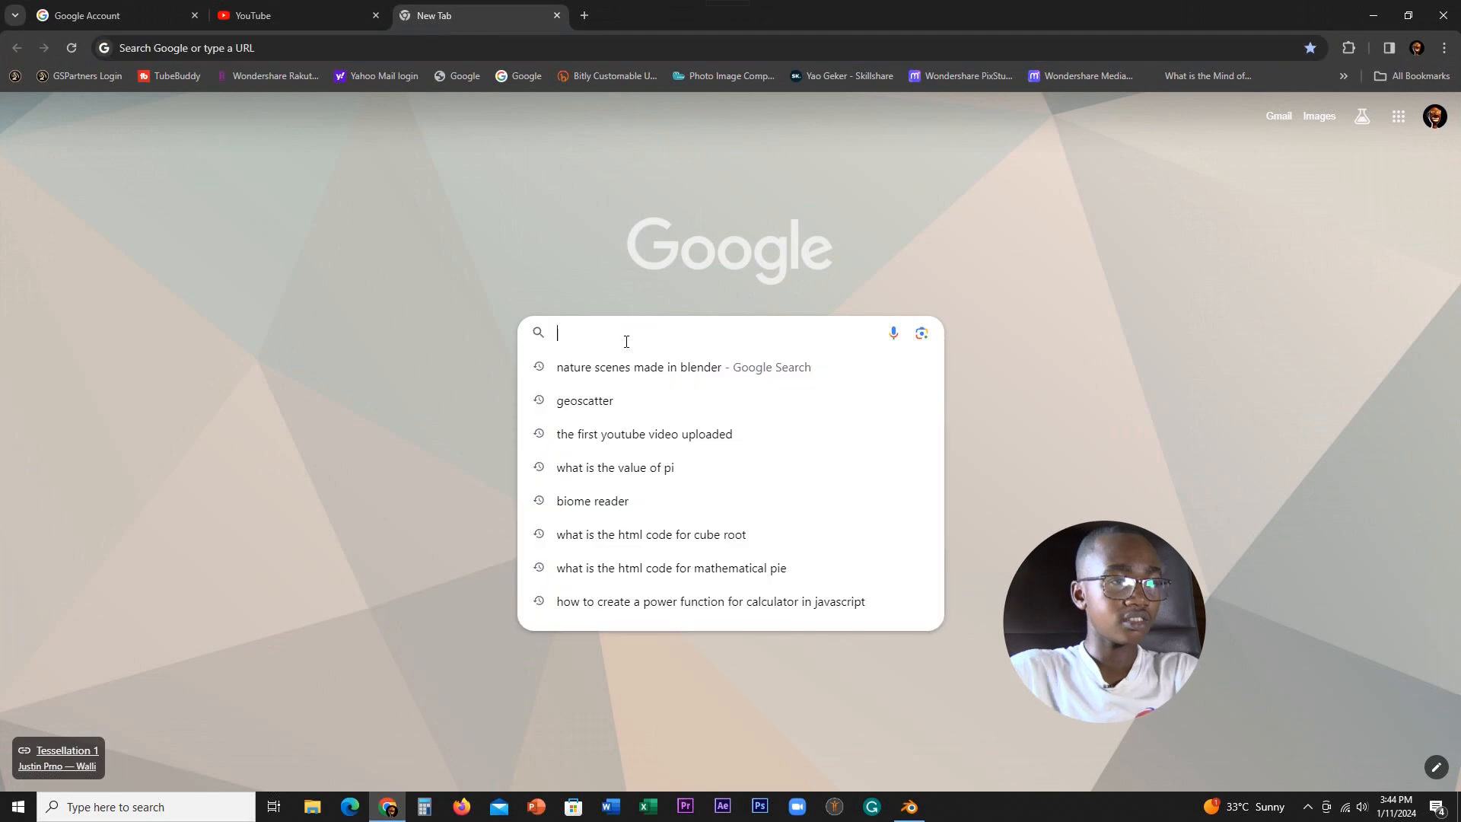
text(simple)
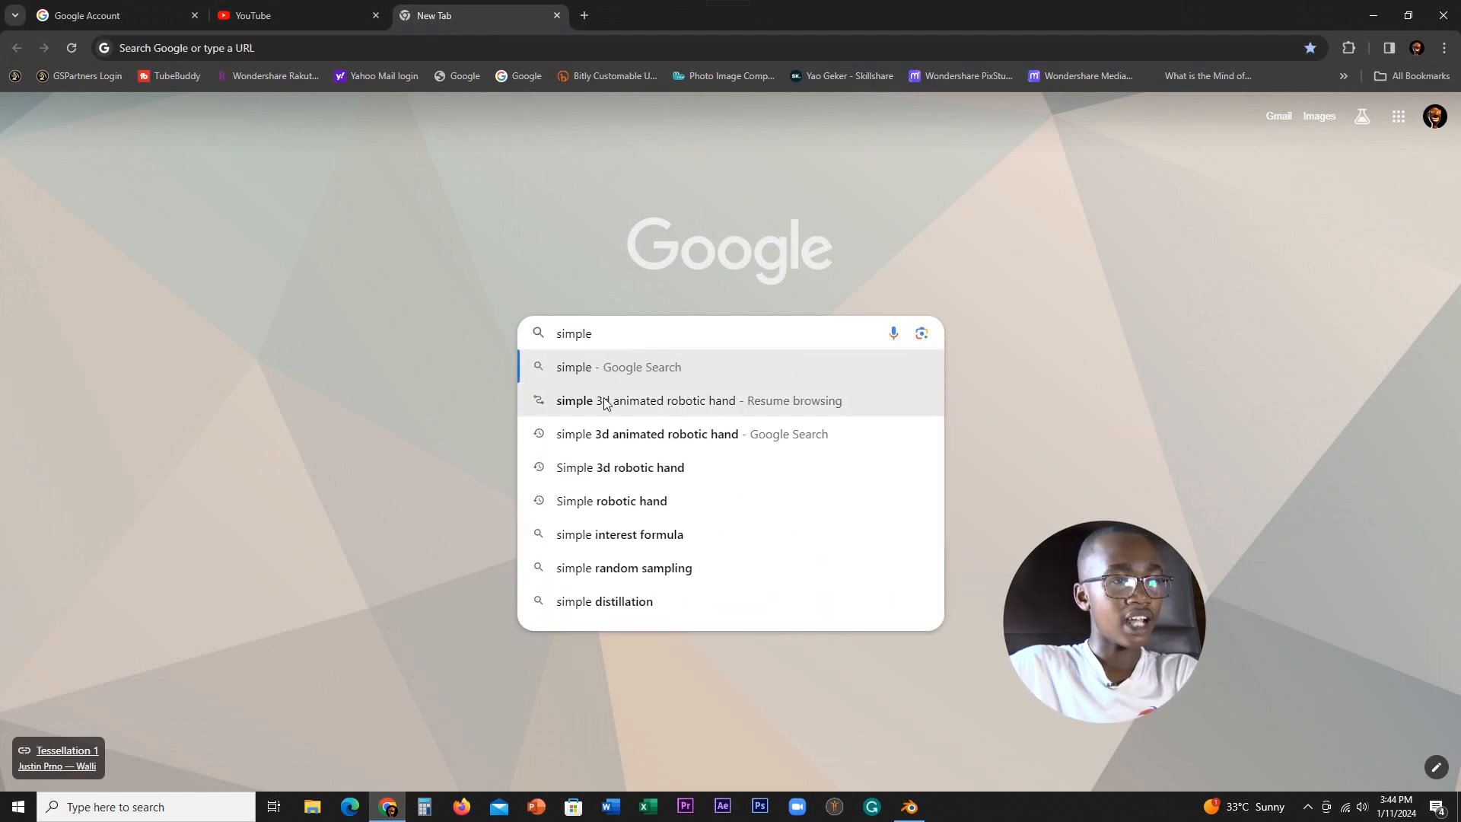
click(674, 401)
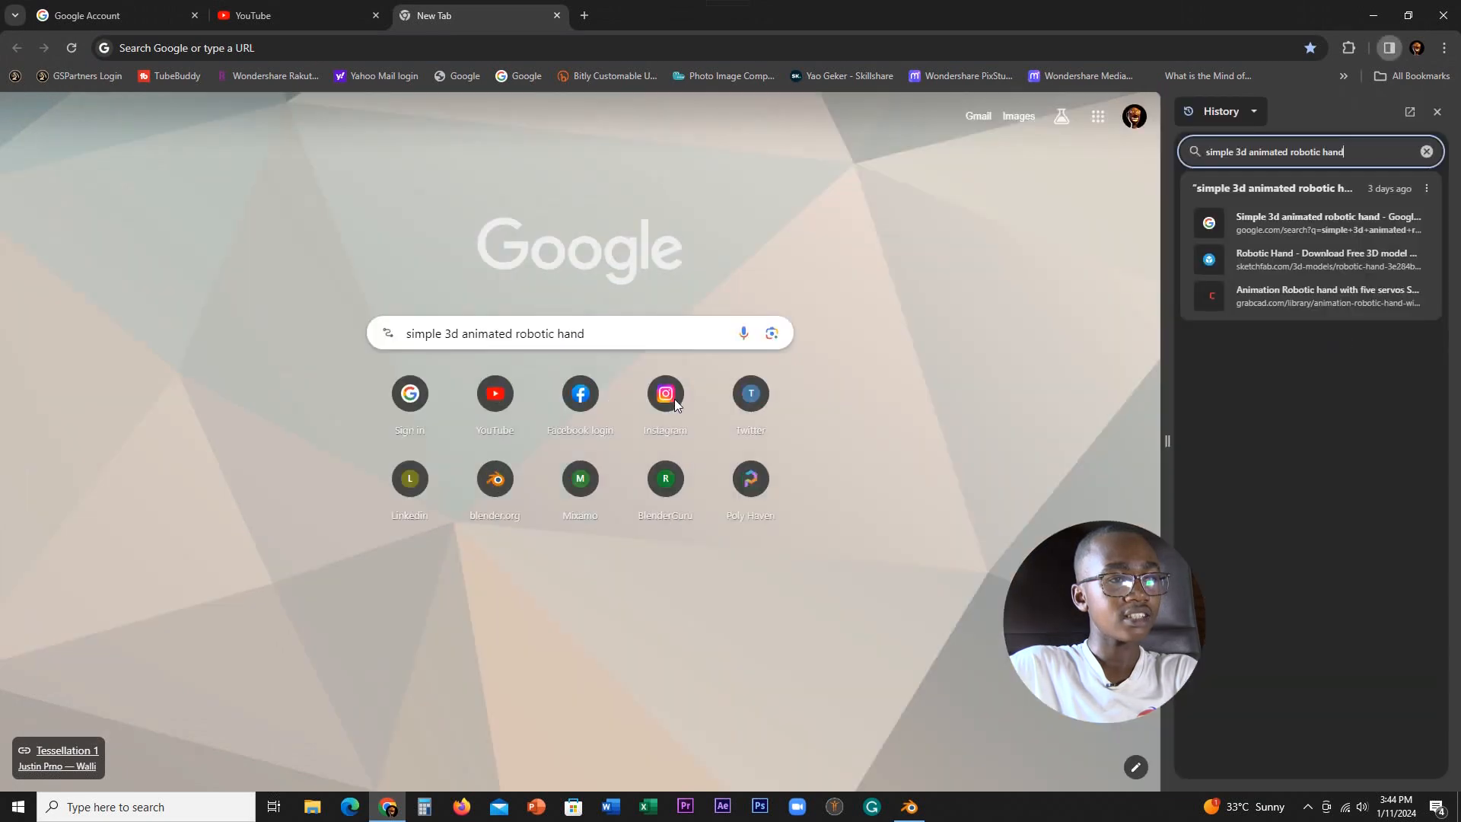
click(1438, 112)
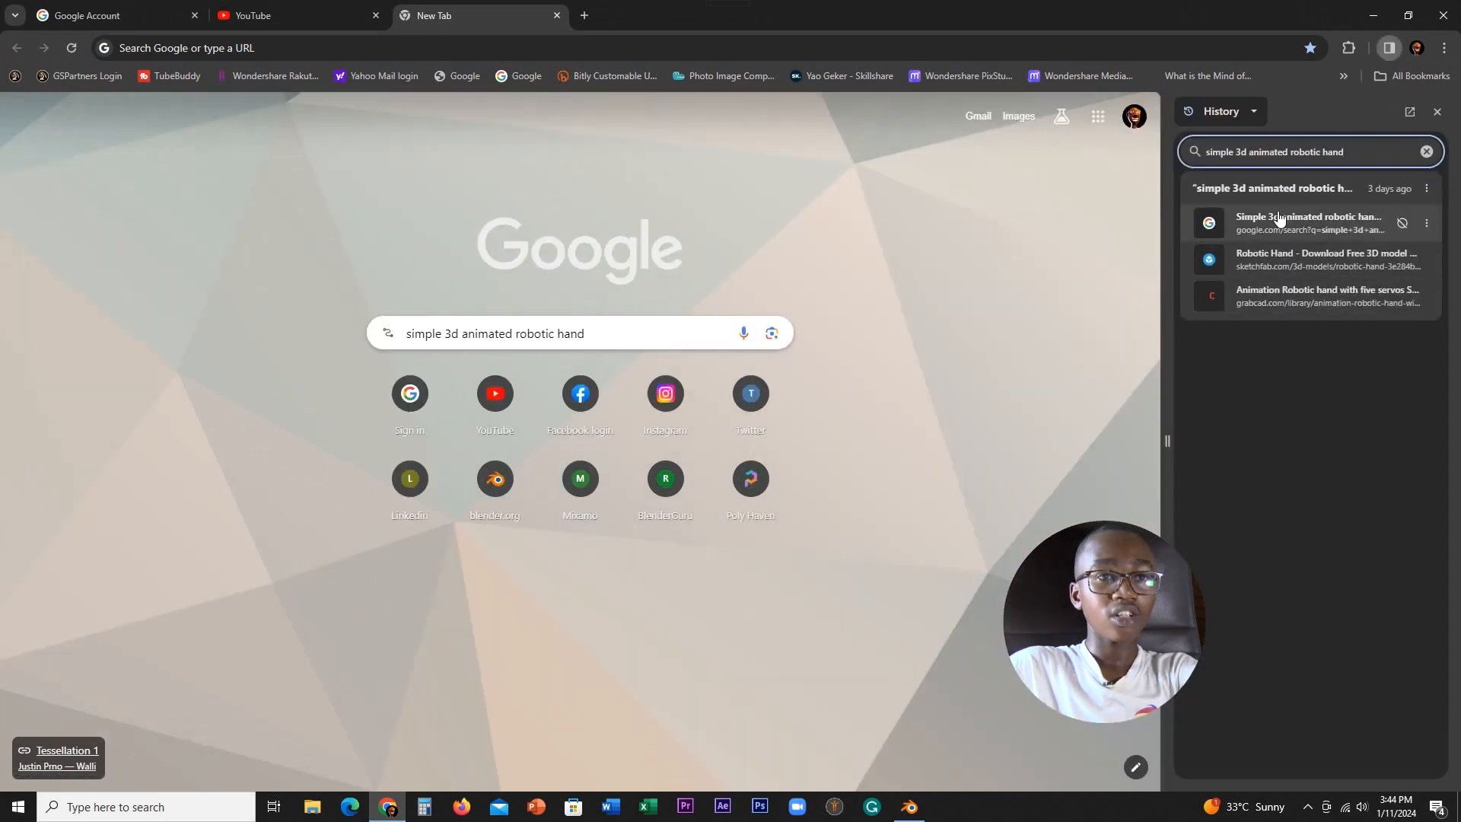
click(1277, 222)
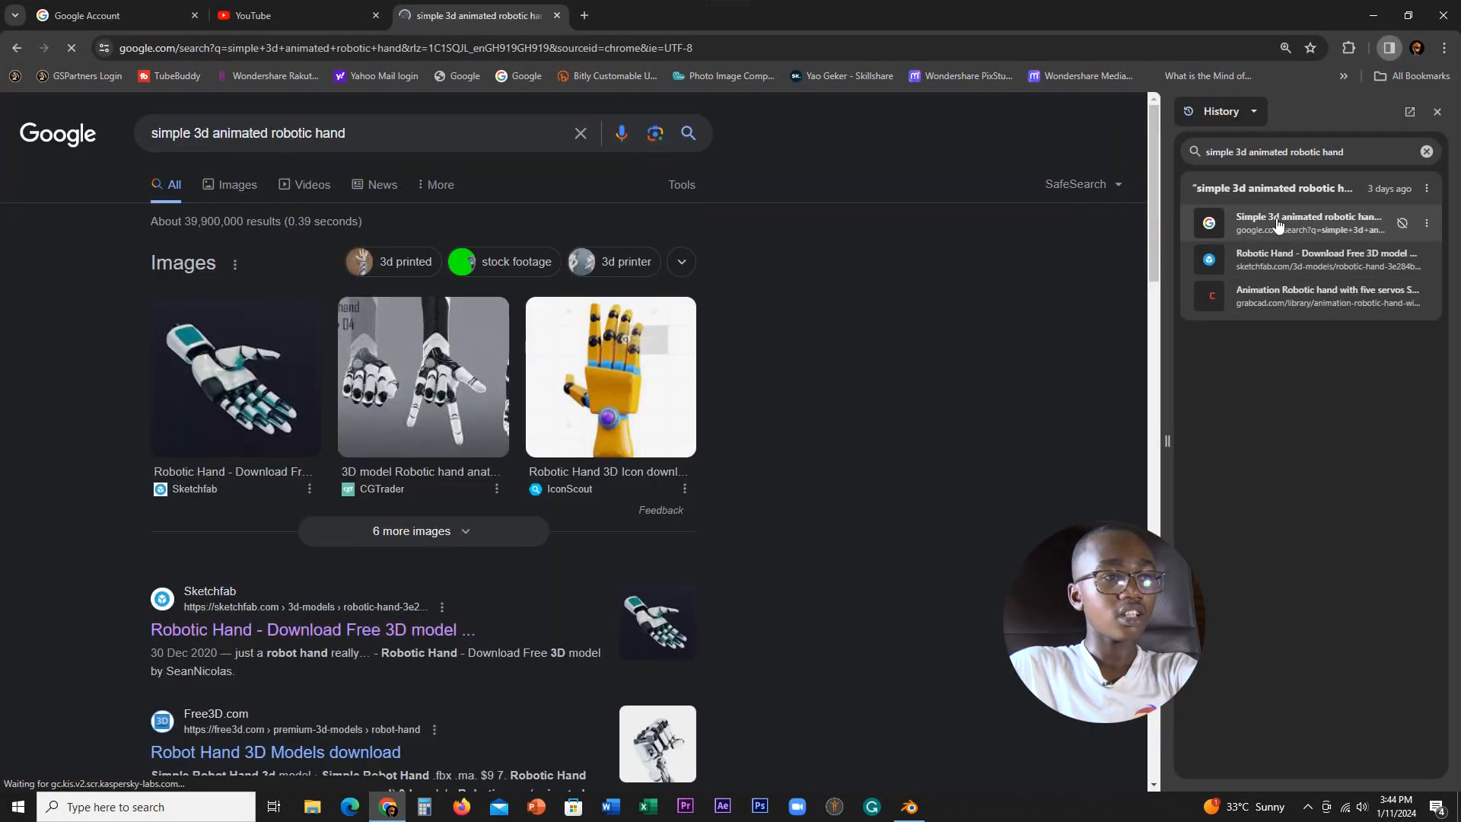
click(230, 188)
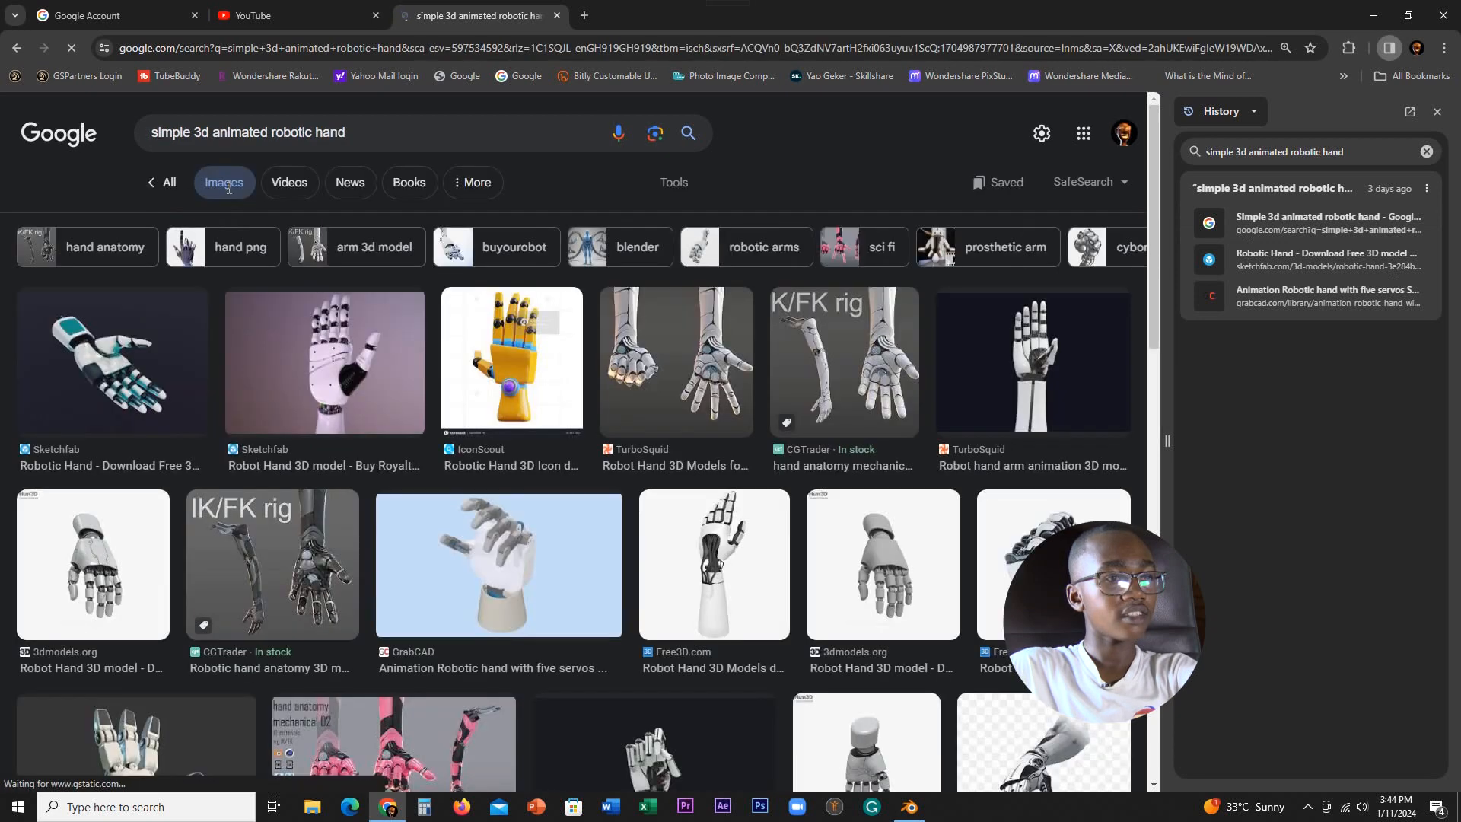
click(1437, 113)
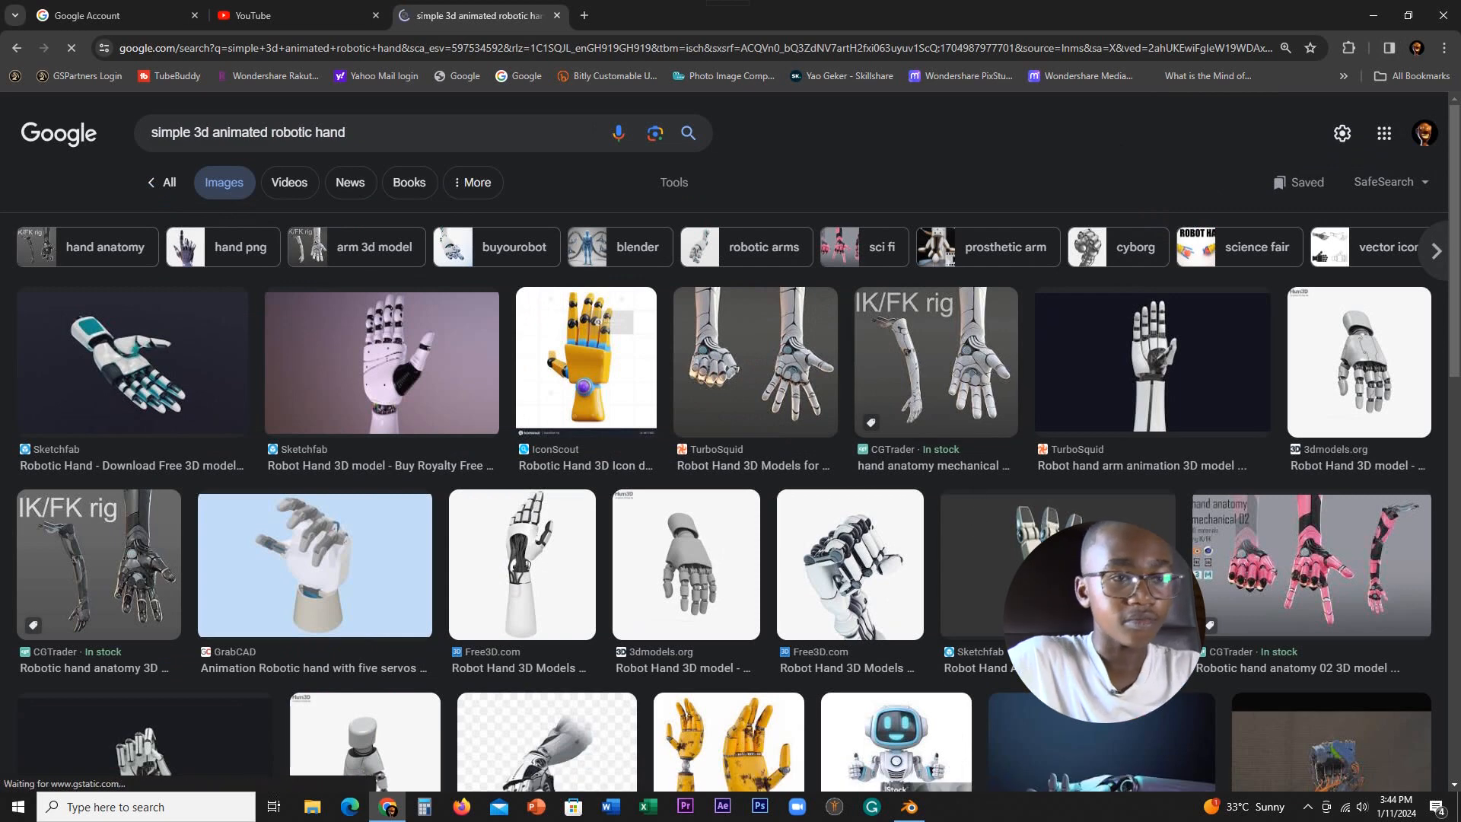
- Examine the robotic hand image results for a simple design to use as reference for the robot
scroll(567, 634, down, 4)
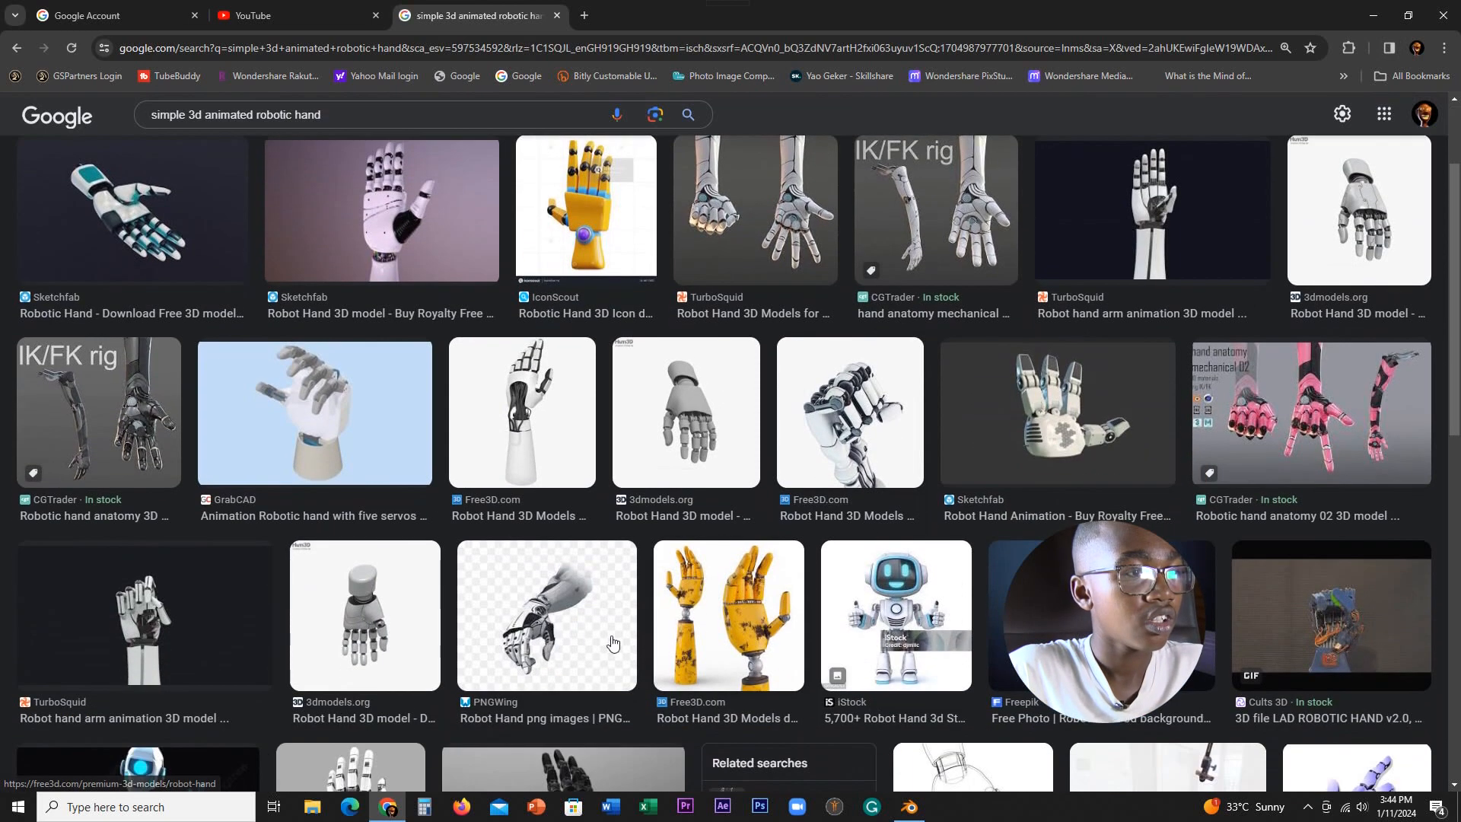
scroll(567, 634, up, 4)
scroll(566, 634, down, 3)
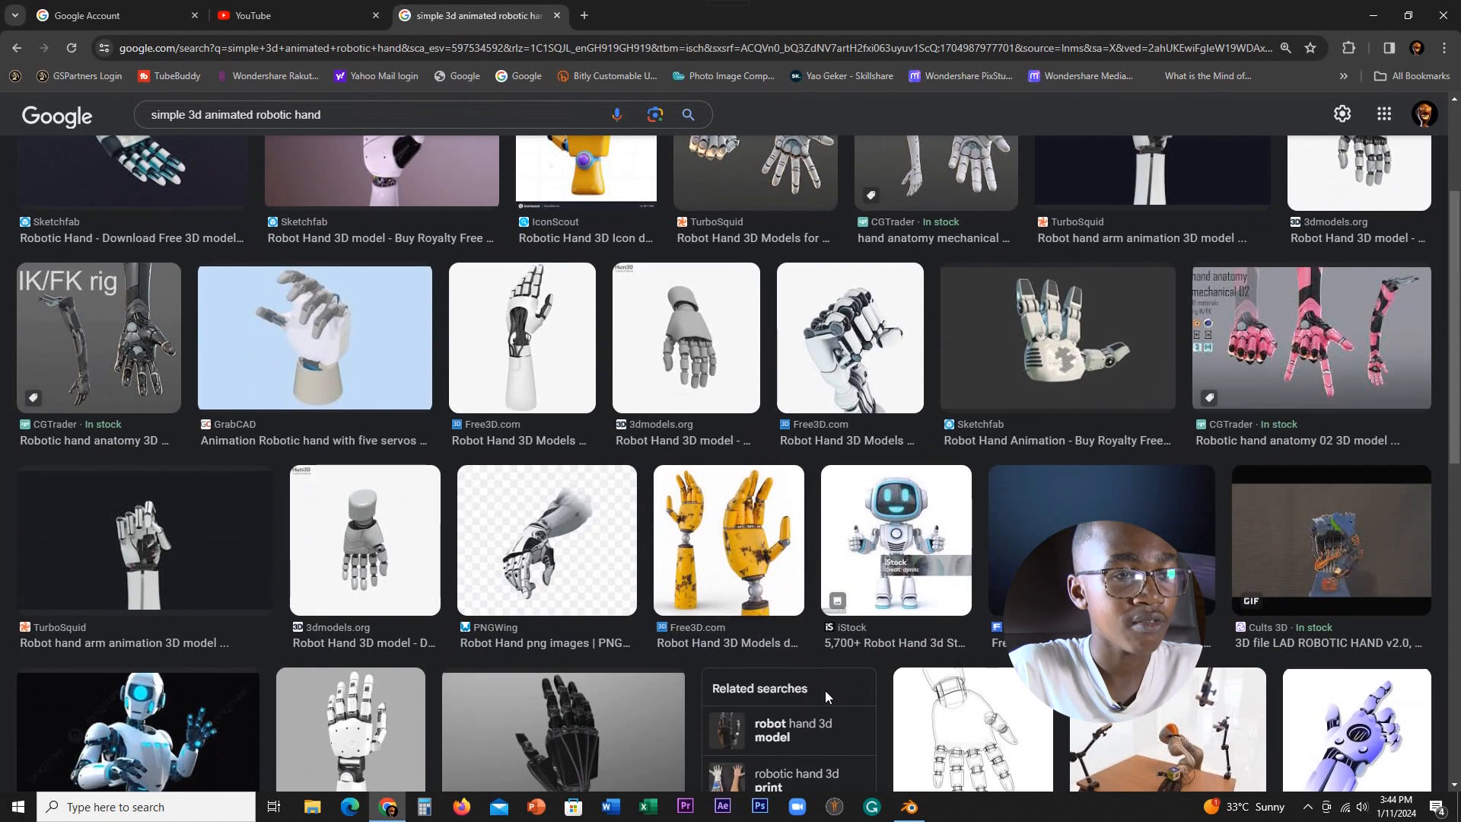
scroll(824, 689, up, 3)
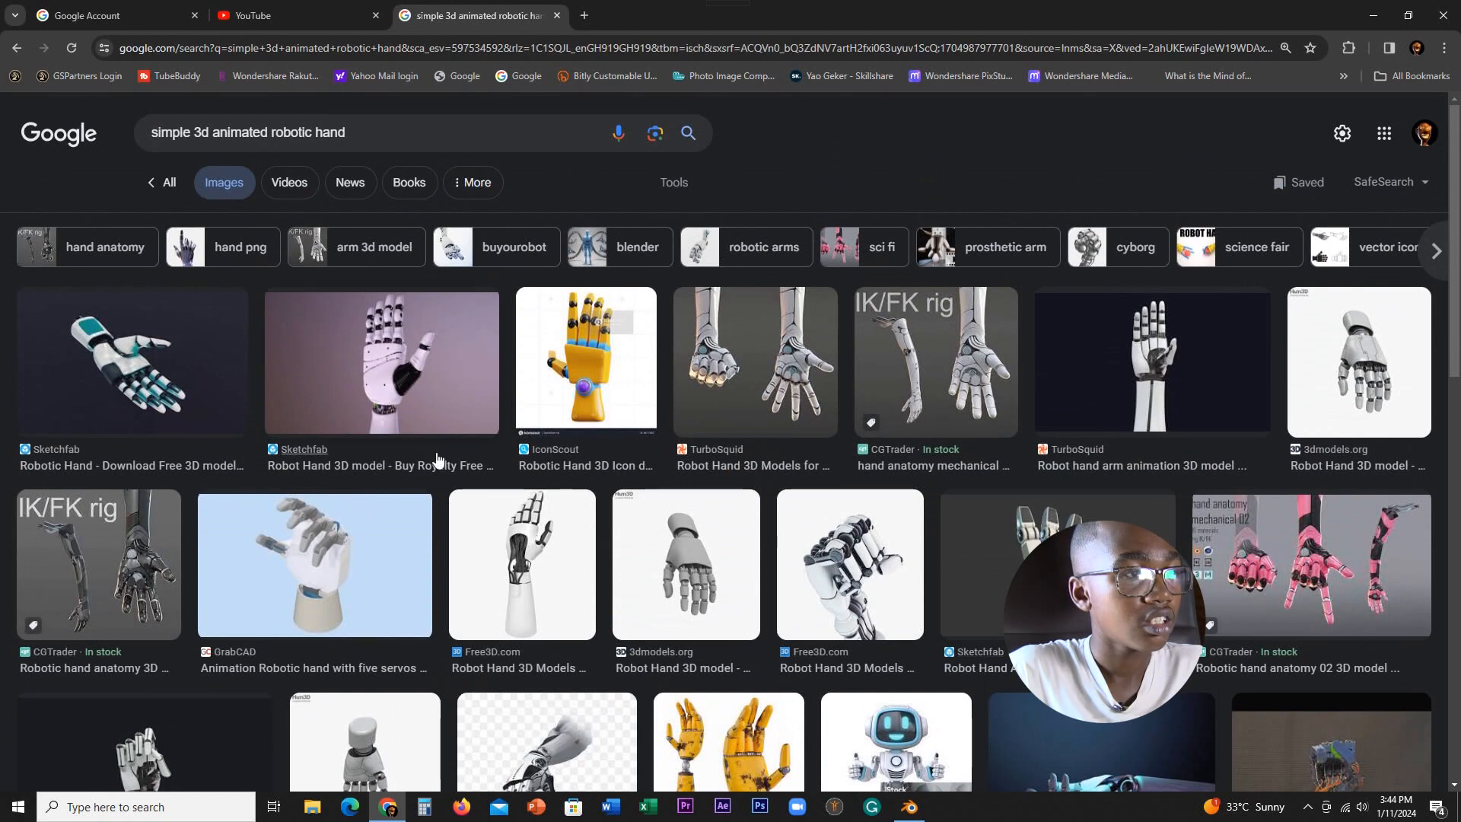
scroll(967, 569, down, 3)
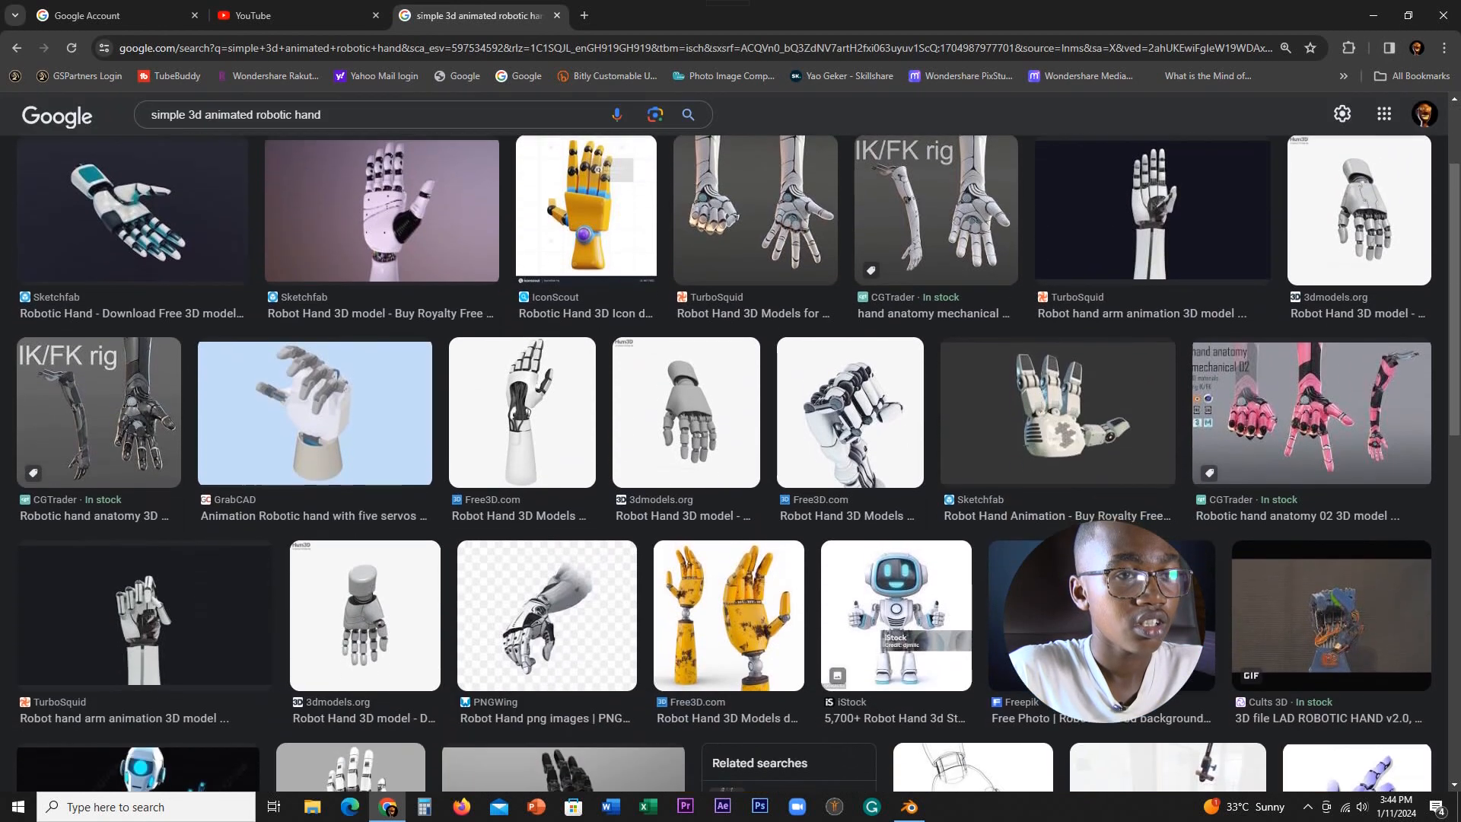
scroll(837, 572, down, 2)
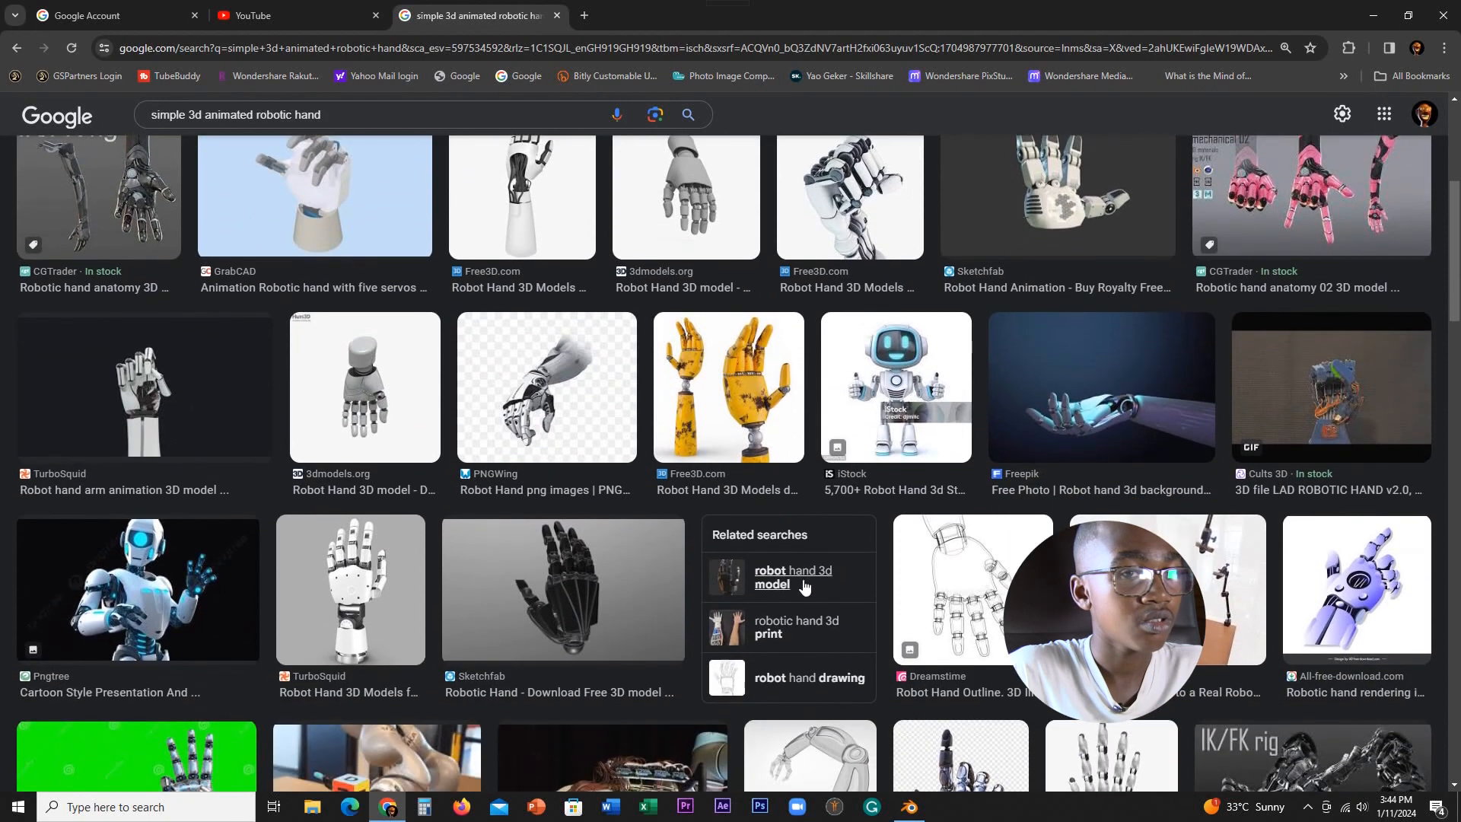
scroll(939, 573, down, 2)
scroll(939, 572, down, 1)
scroll(441, 577, up, 8)
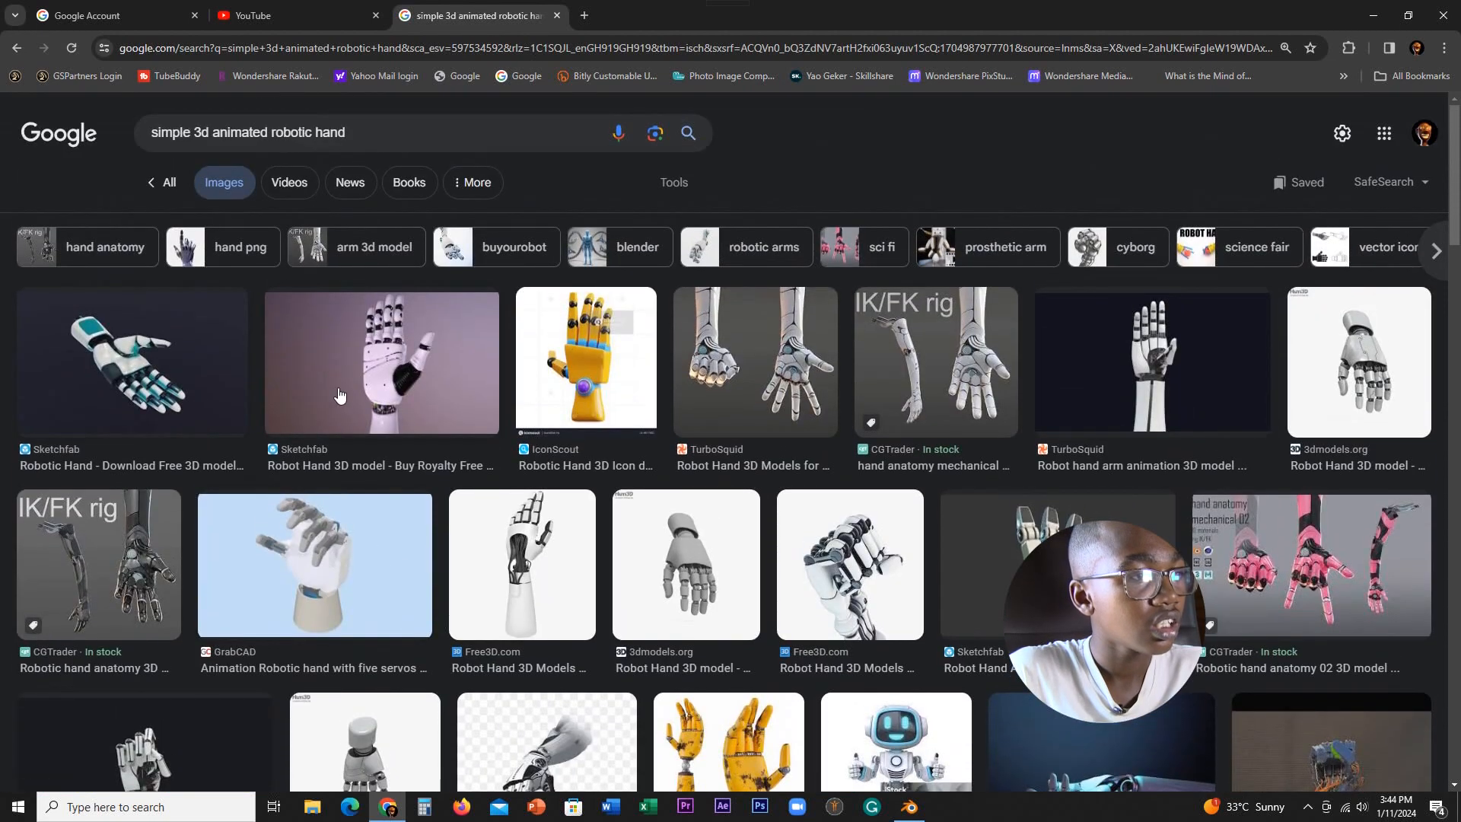
scroll(1120, 432, down, 4)
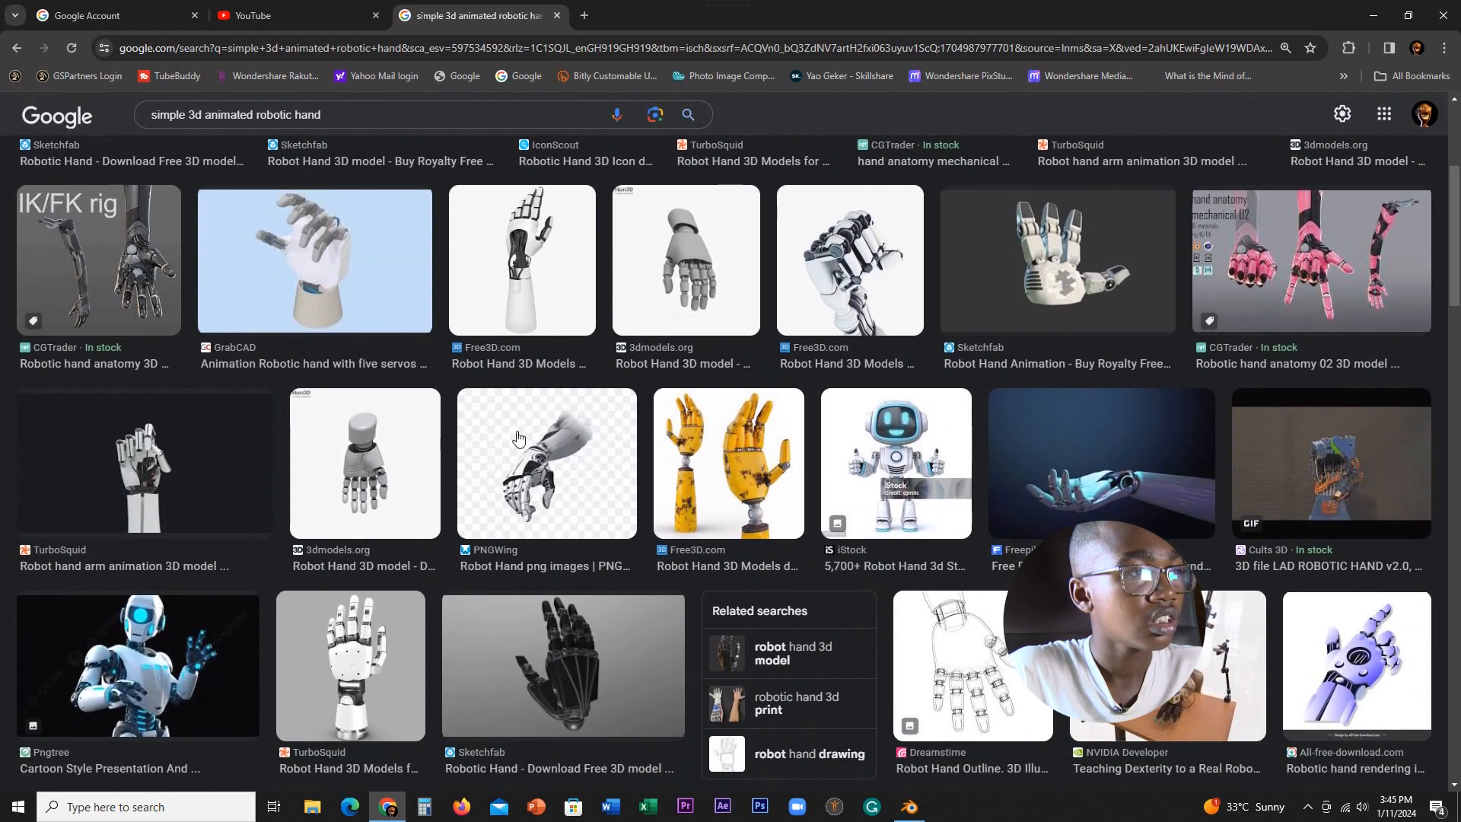
- Open the GrabCAD page of the animation robotic hand with five servos and view its second image
click(355, 301)
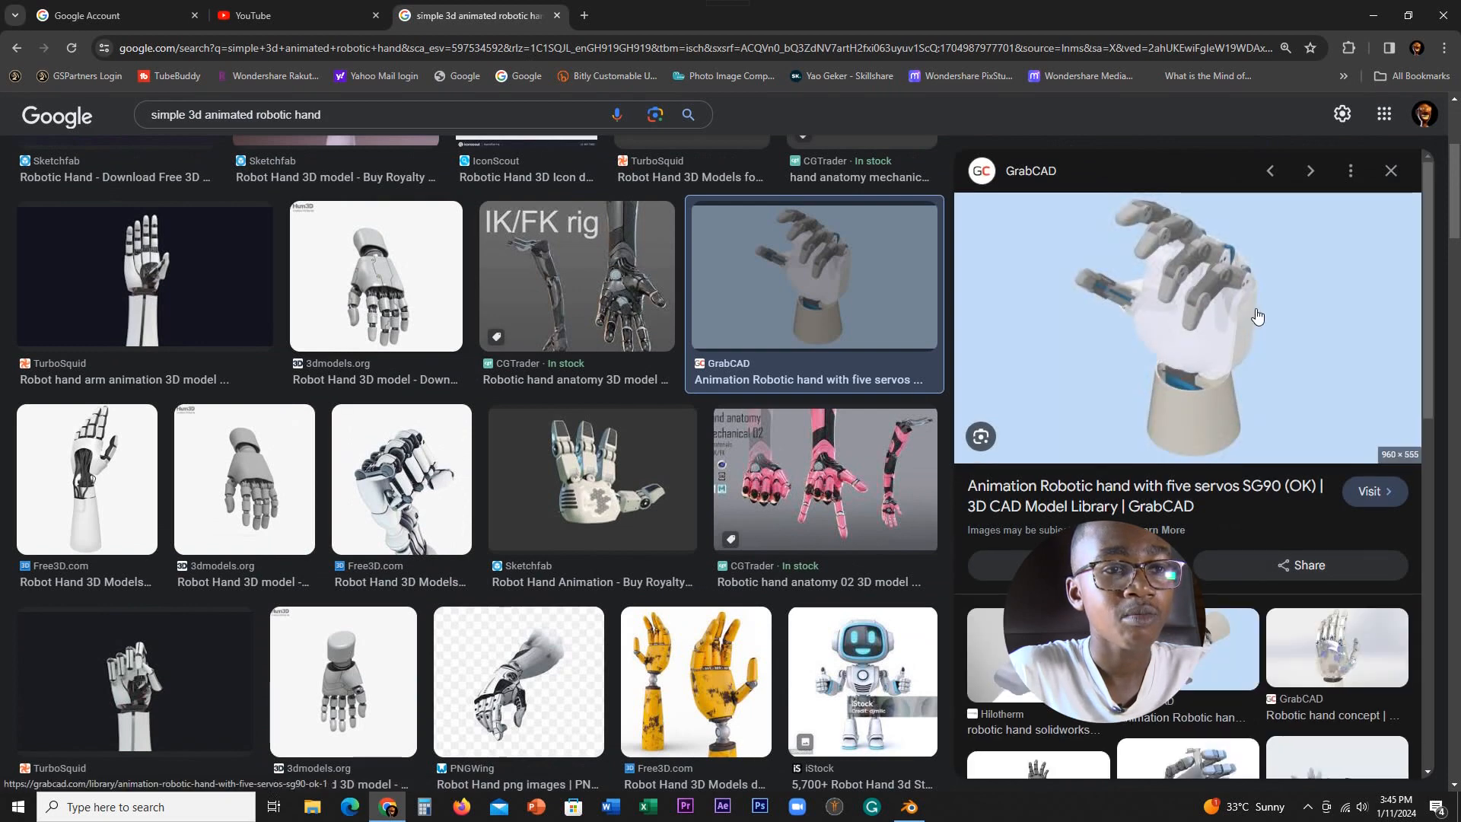
click(1175, 489)
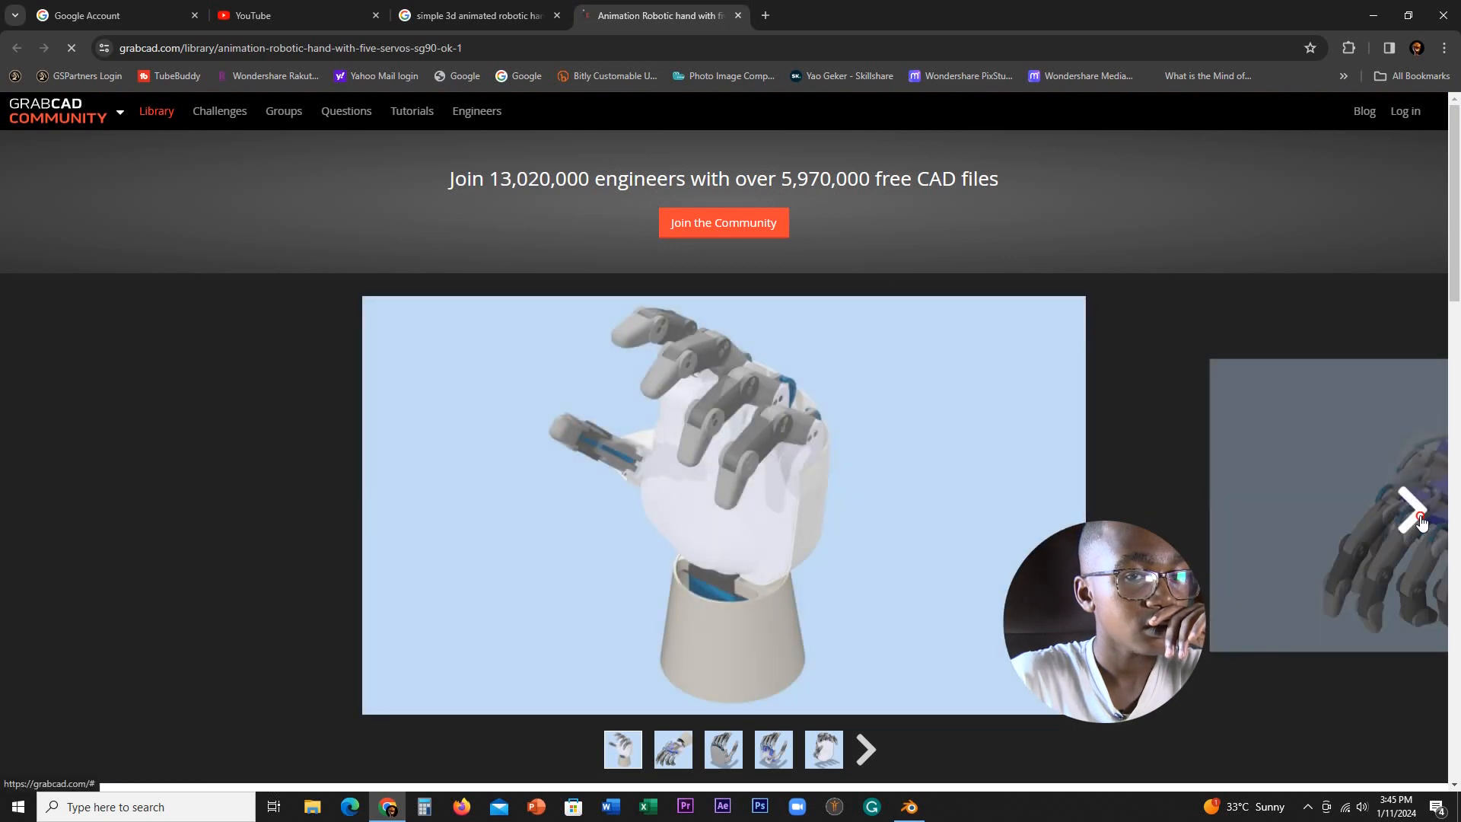
click(1413, 511)
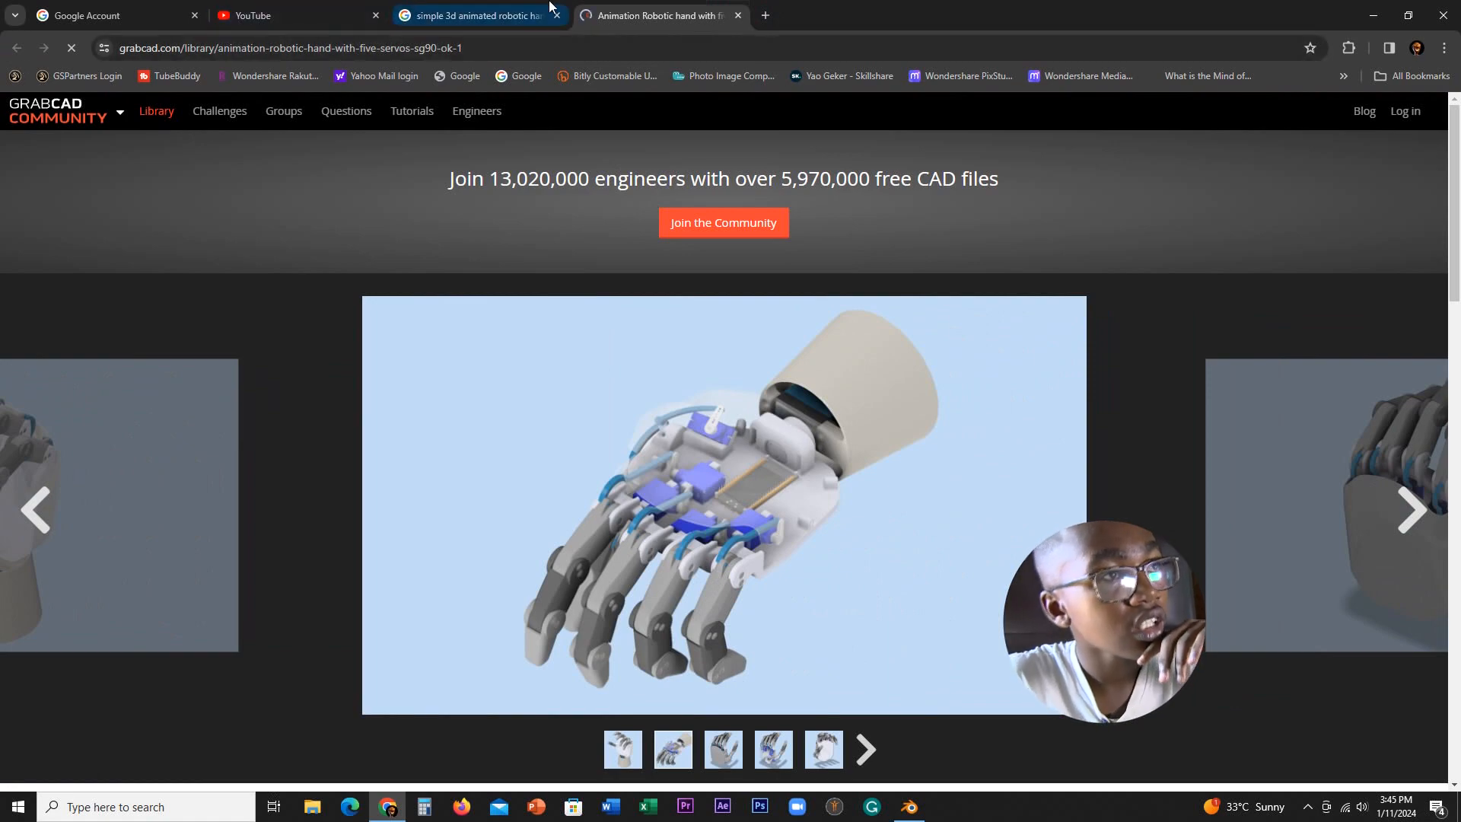
- Return to the image search, change the query to "simple 3d animated robotic arm" and preview the Blender Artists robot arm
click(531, 25)
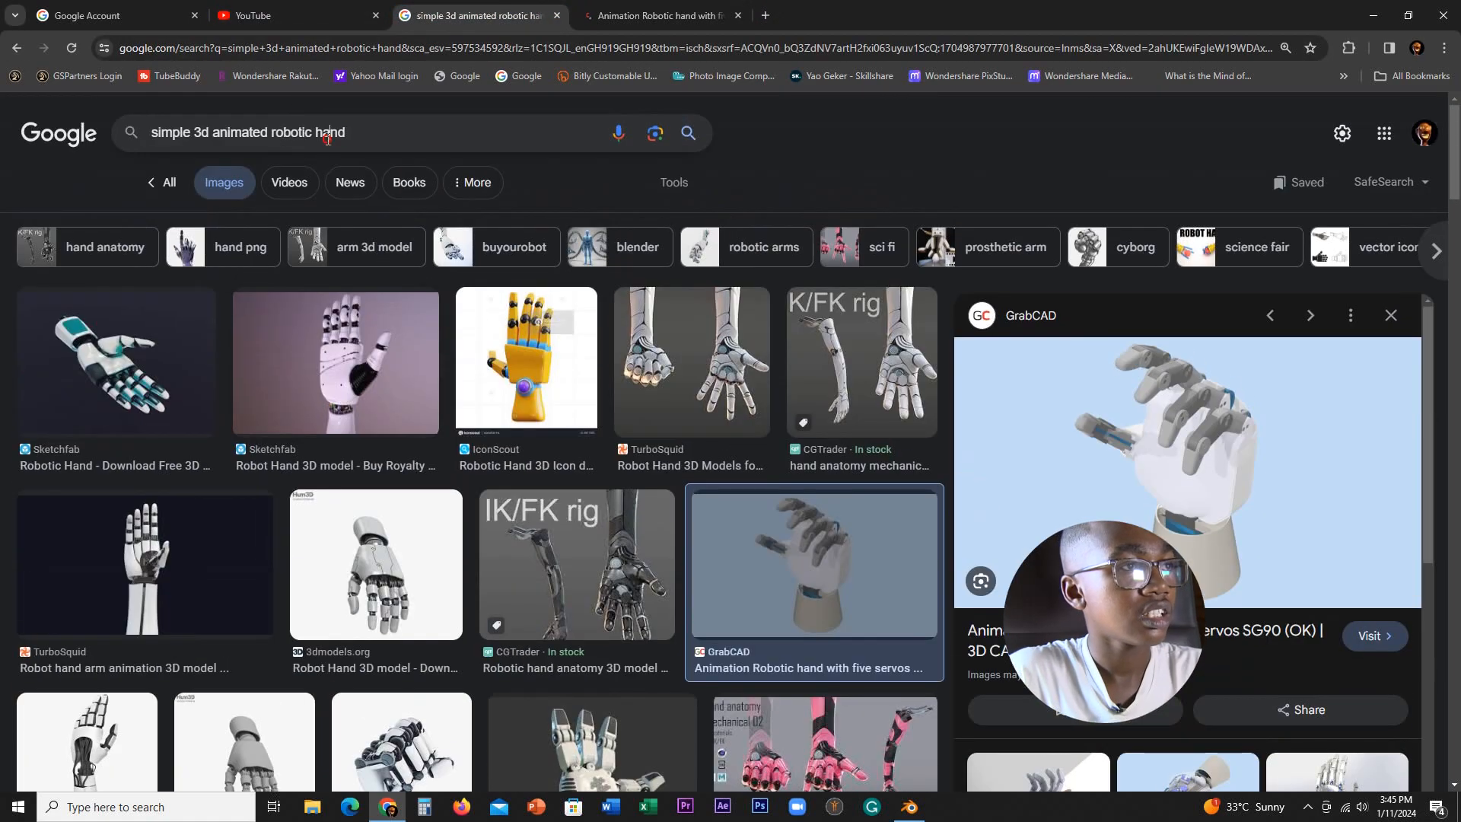
double_click(328, 134)
text(arm)
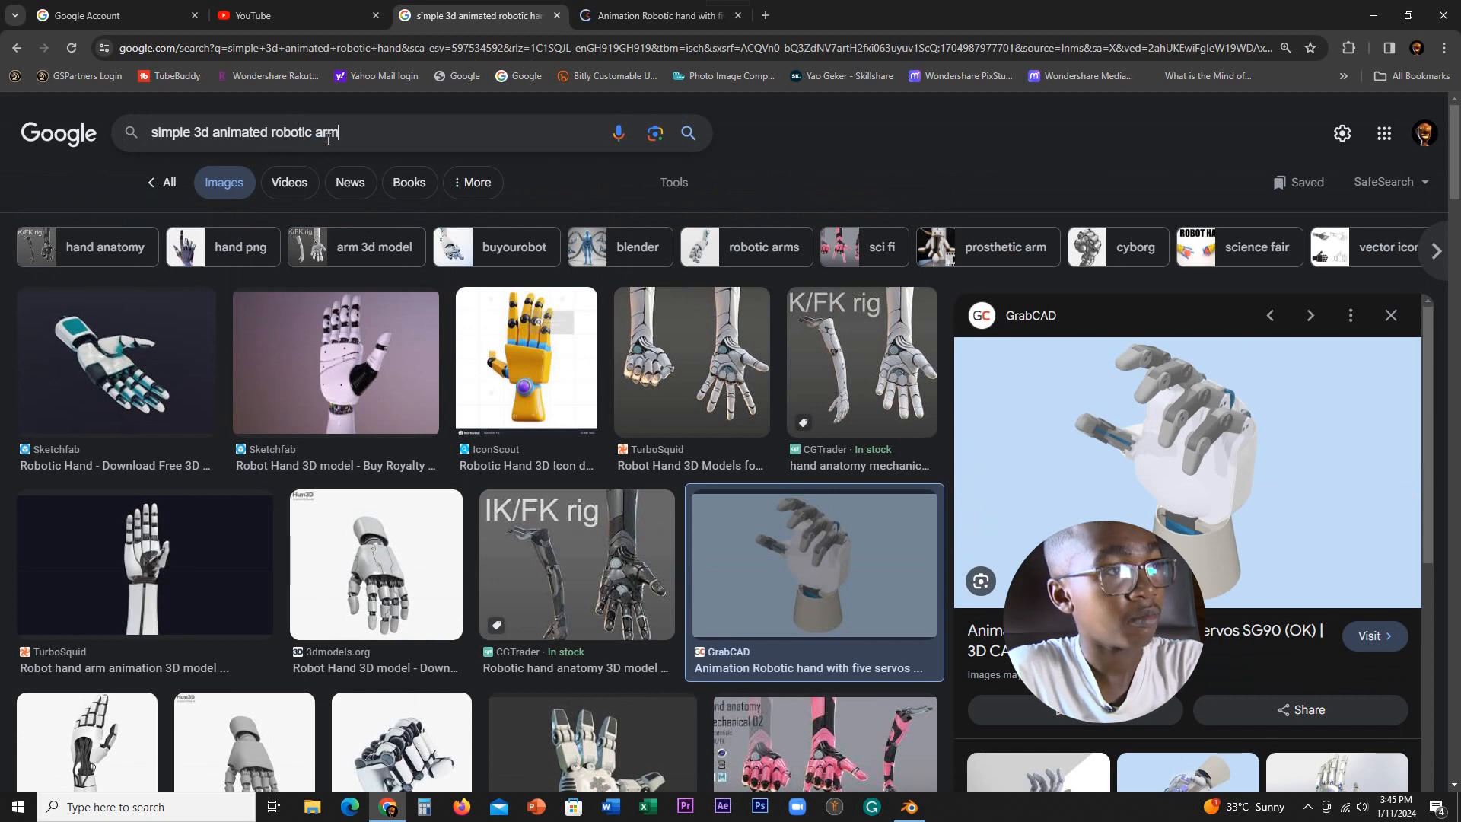
key(Return)
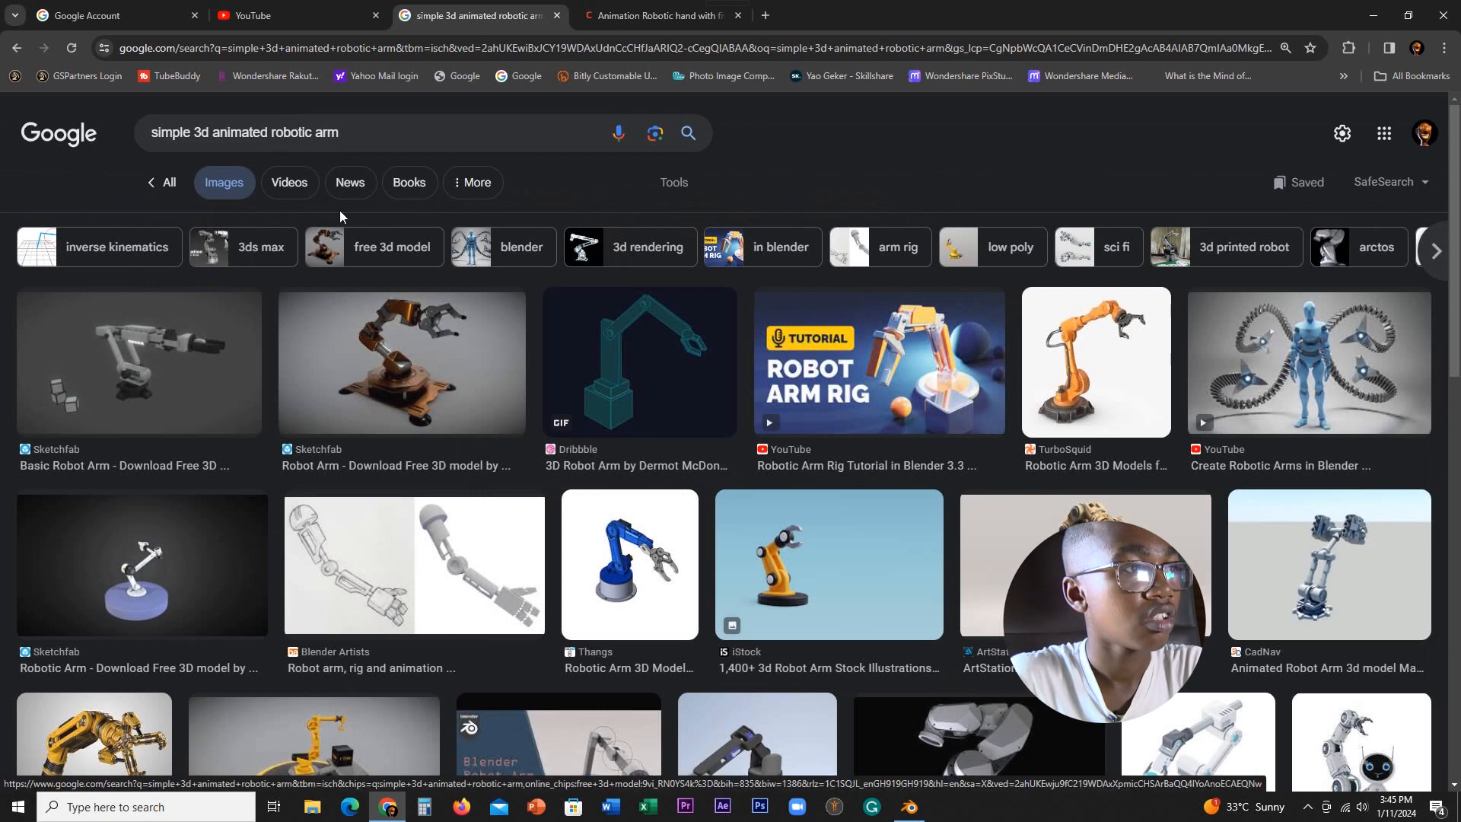
click(414, 594)
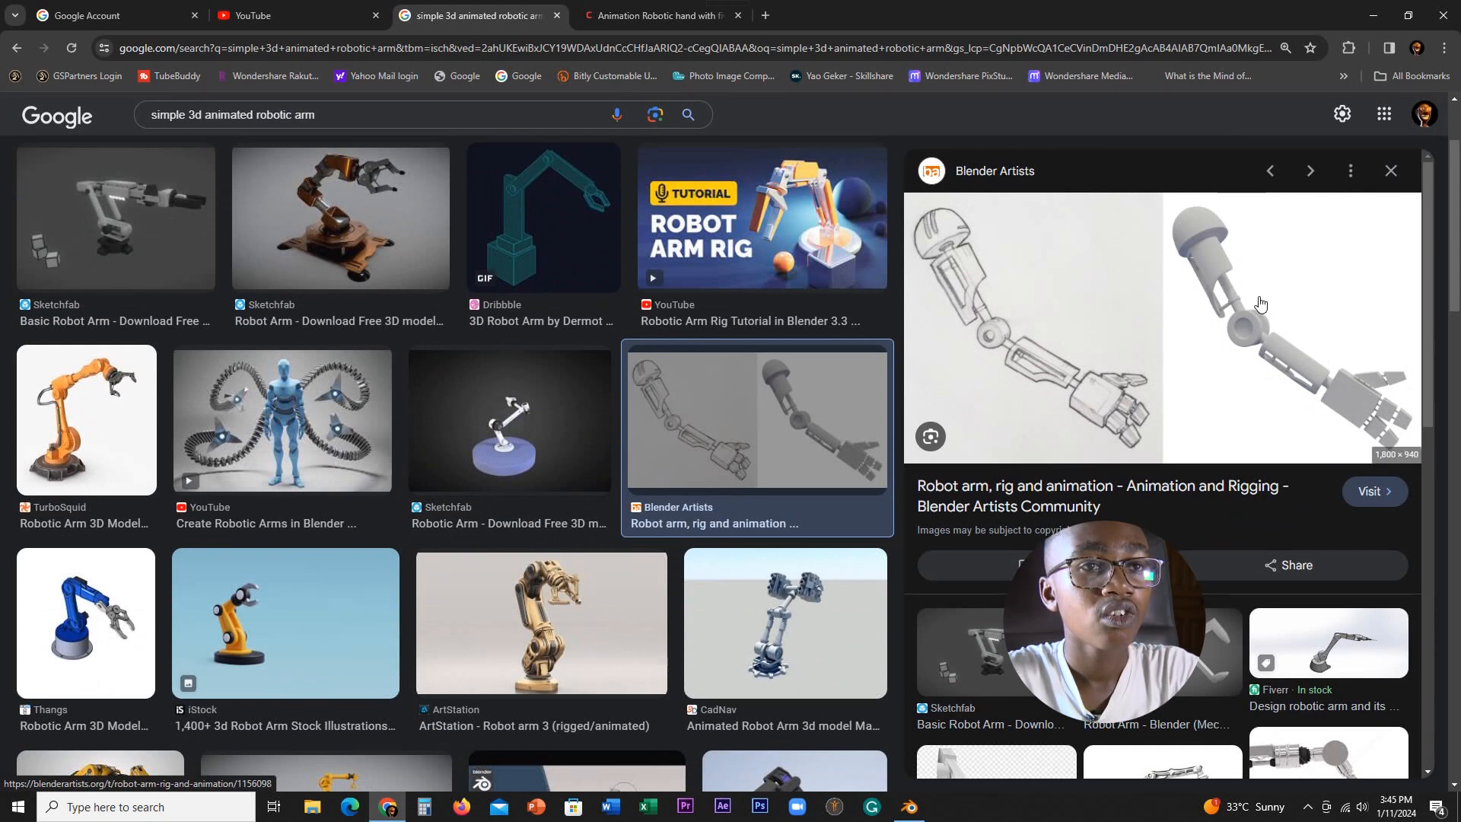
- Browse further robotic arm image results and preview the futuristic humanoid arm from Free3D
scroll(706, 515, down, 2)
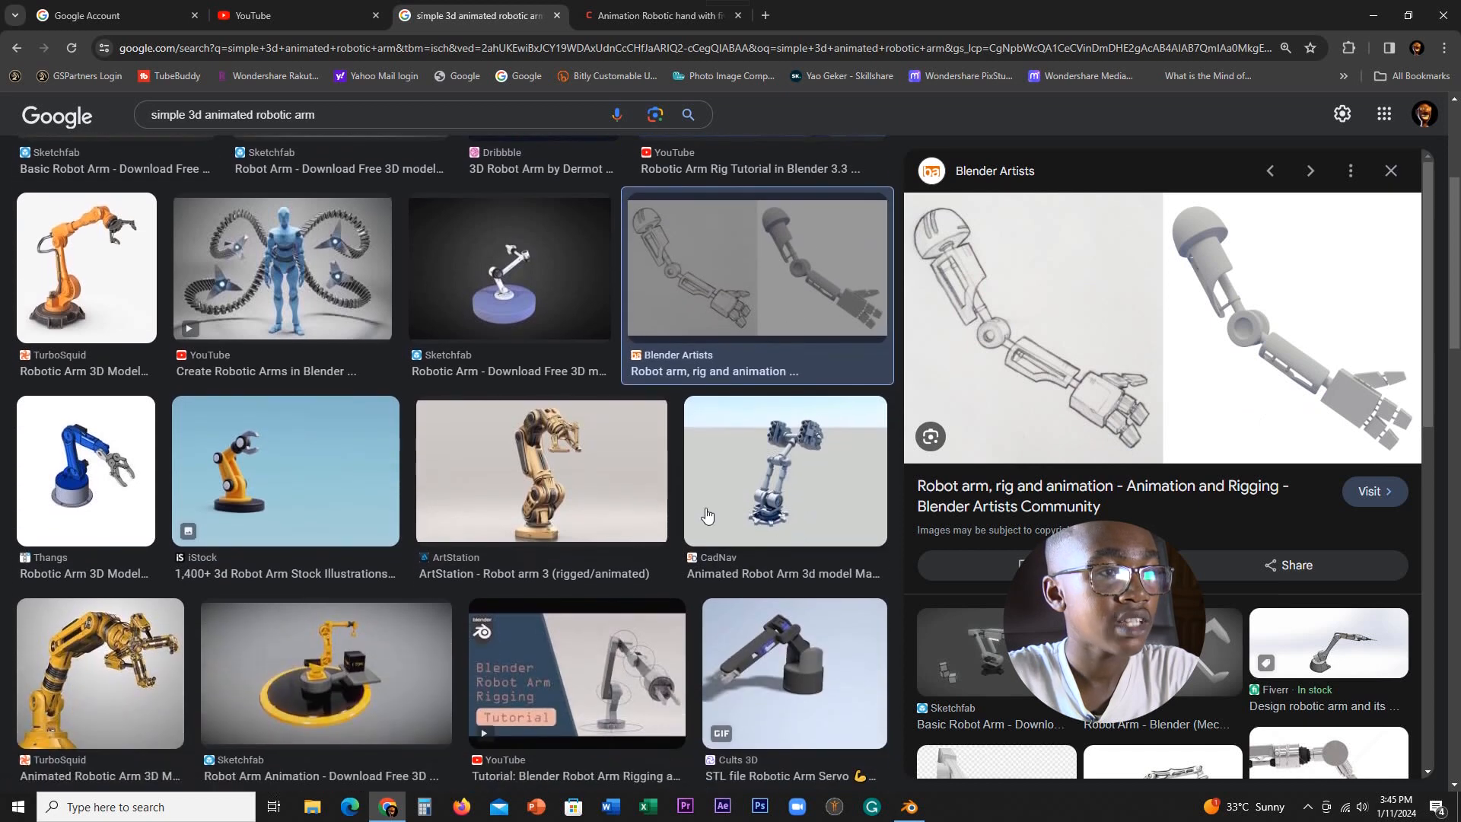
scroll(707, 515, down, 1)
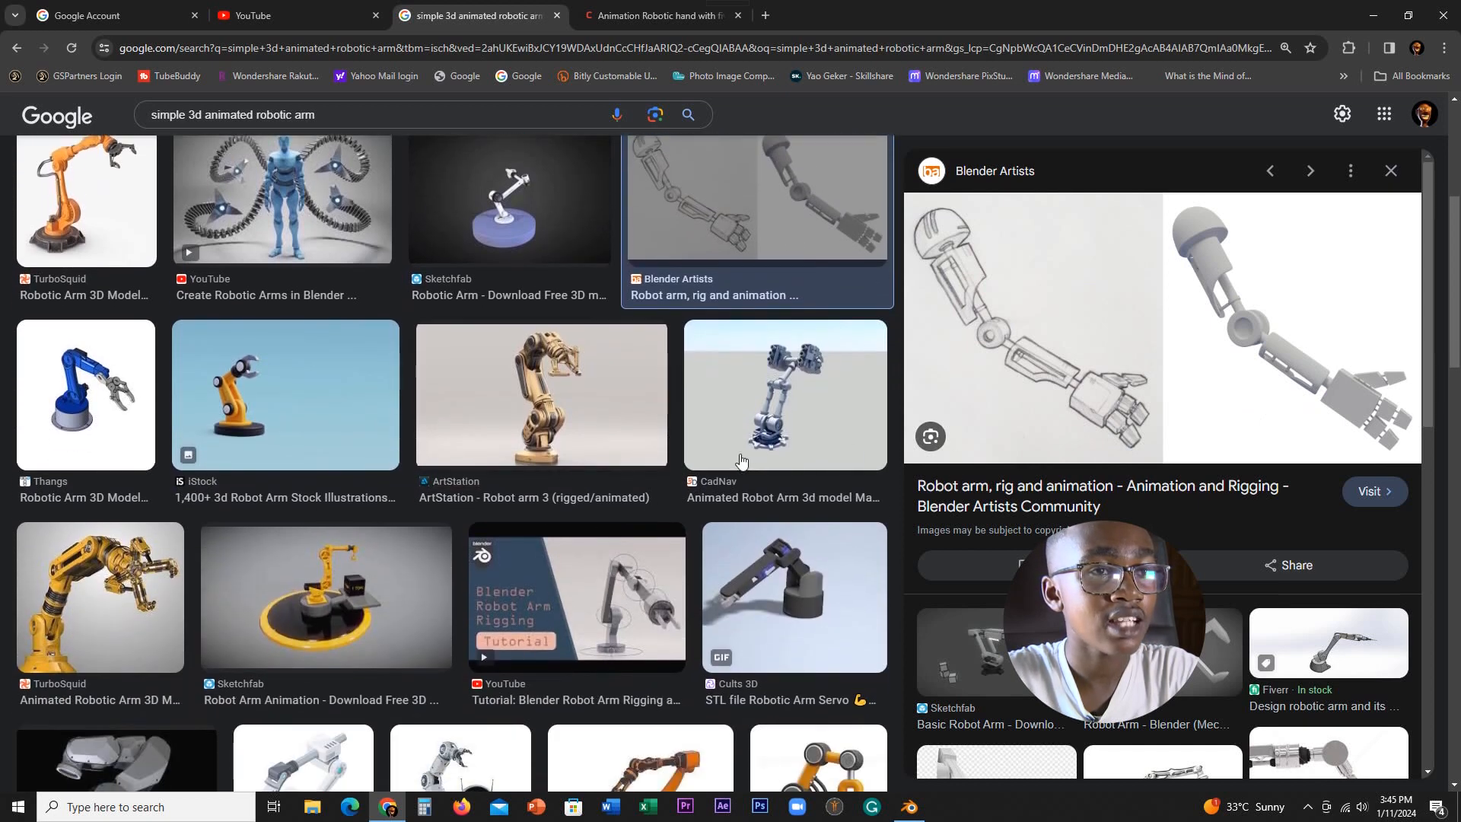
scroll(741, 459, down, 2)
scroll(743, 451, down, 2)
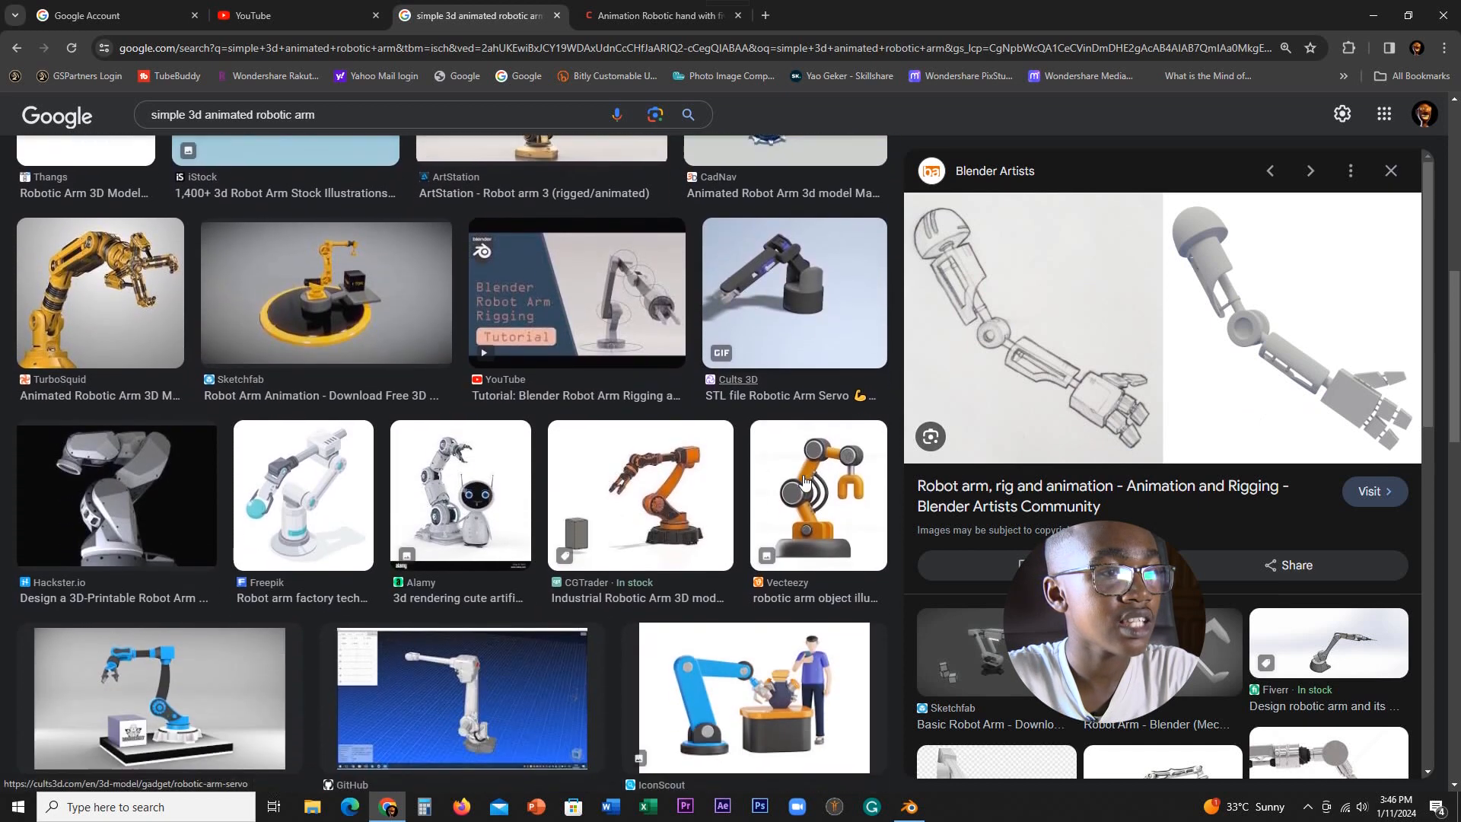
scroll(804, 481, down, 5)
scroll(804, 480, up, 3)
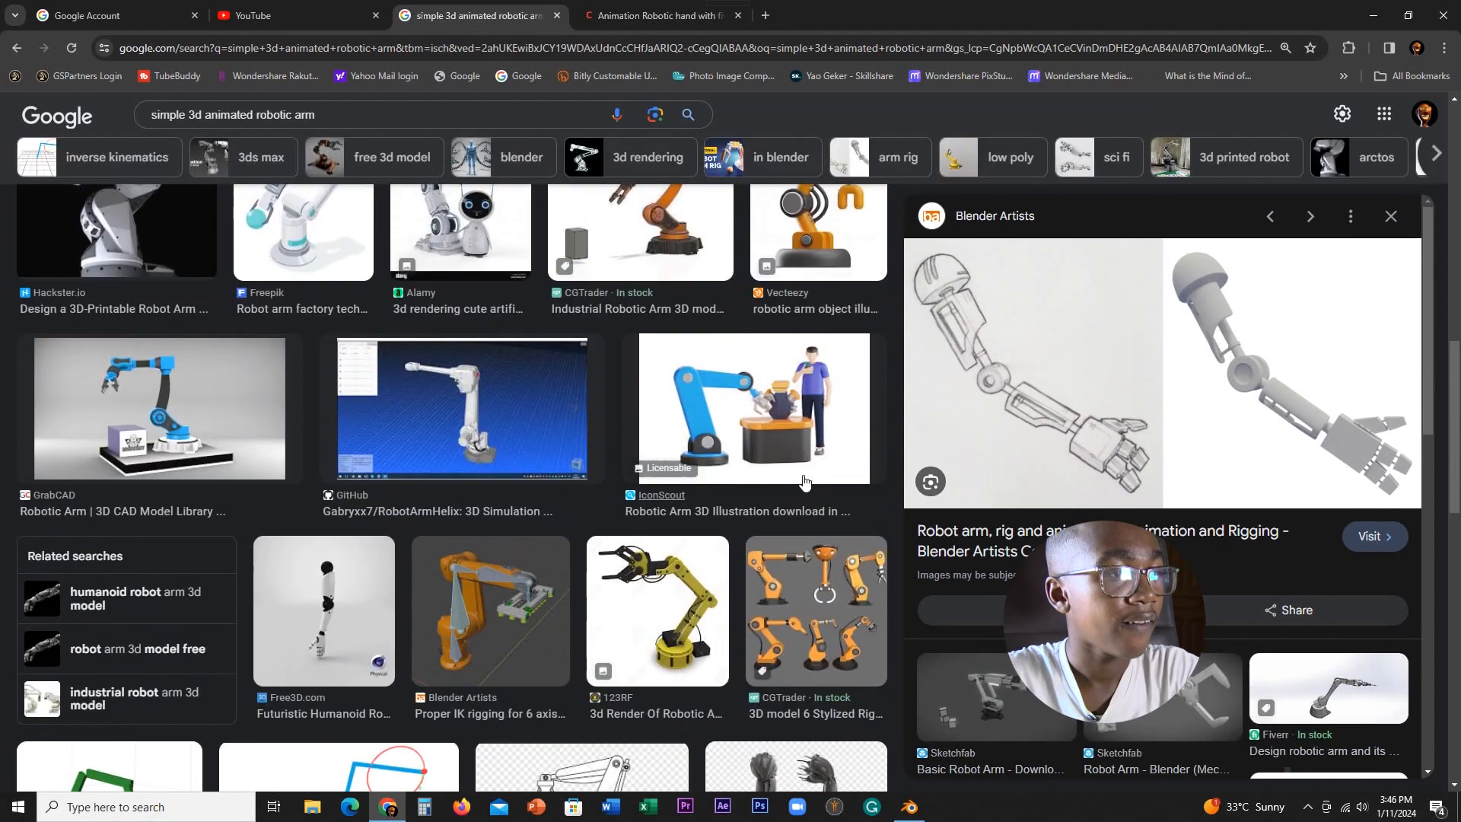
scroll(804, 480, down, 4)
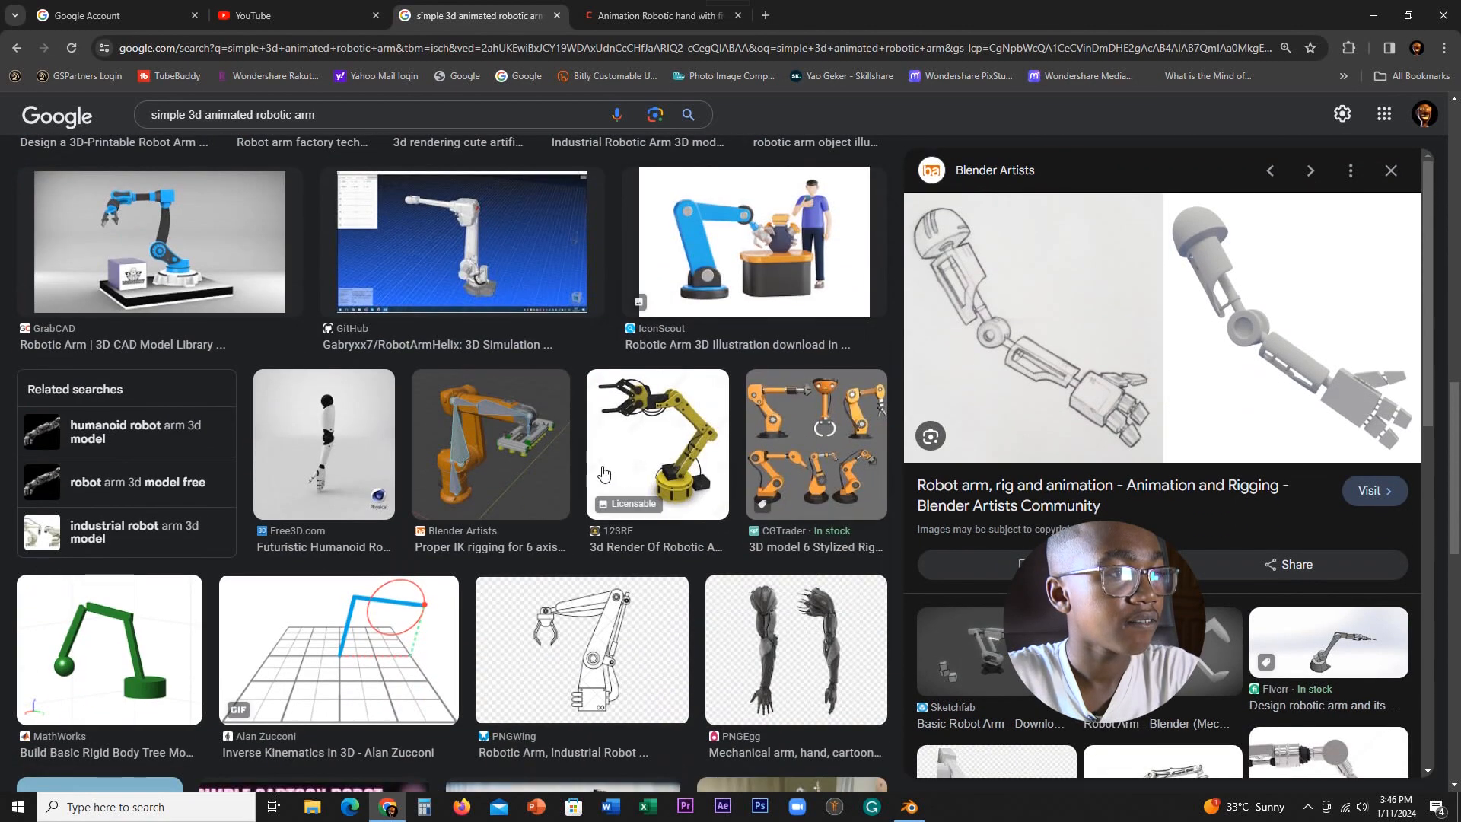
click(321, 457)
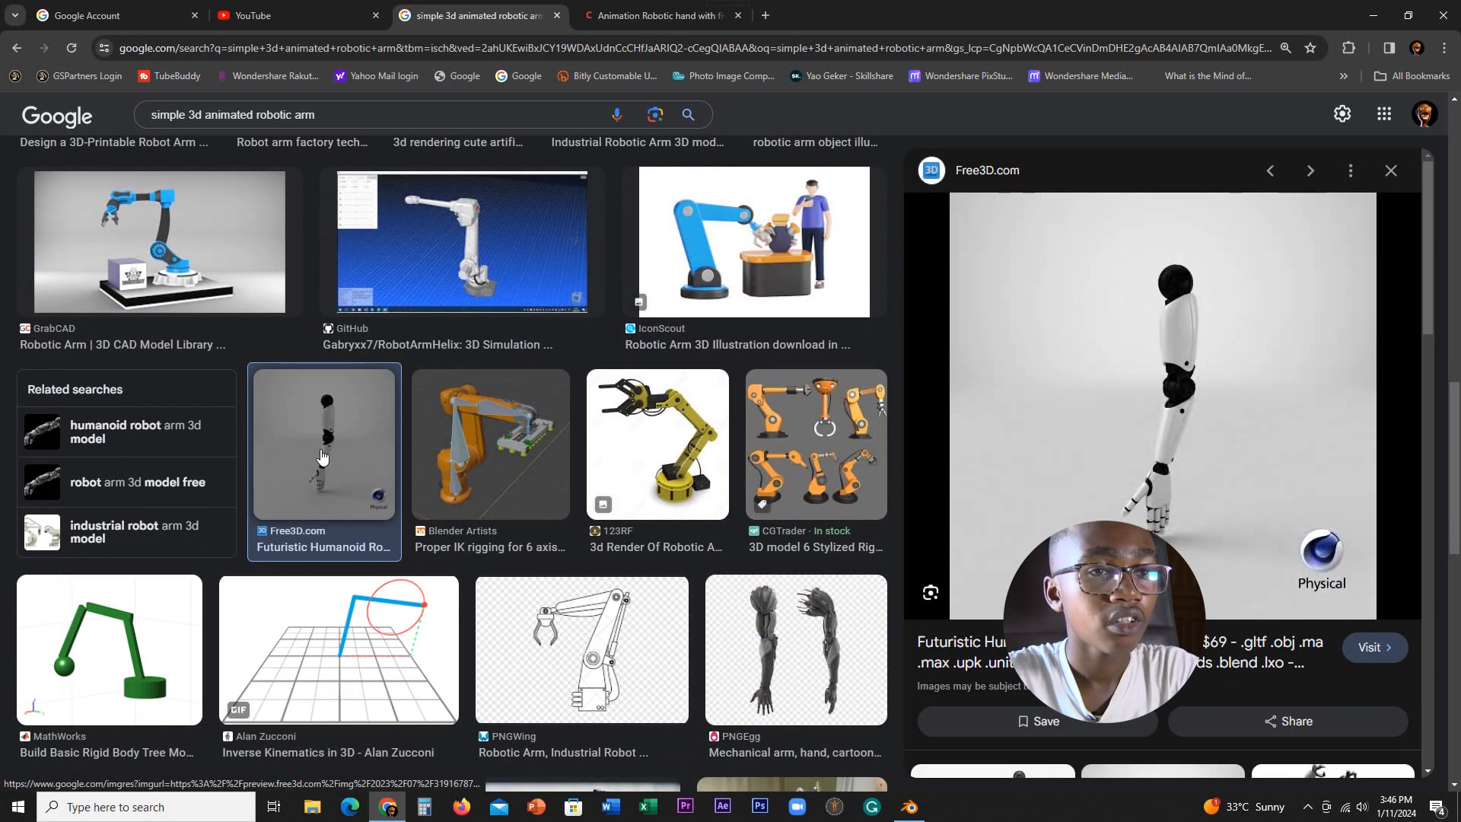
- Go back up the image results and preview the Blender Artists "Robot arm, rig and animation" reference again
scroll(760, 459, down, 5)
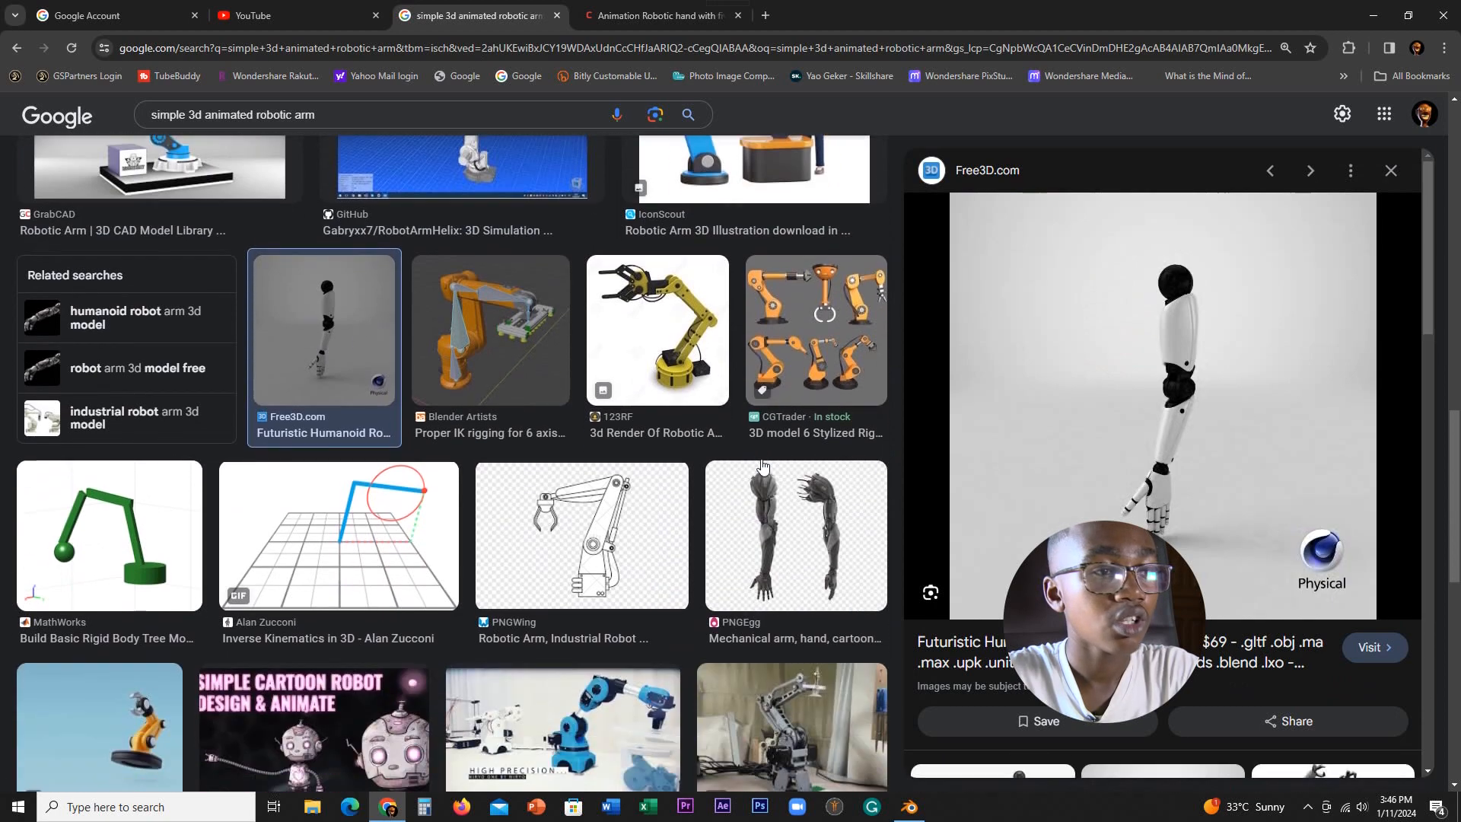
scroll(797, 479, up, 5)
scroll(795, 441, down, 10)
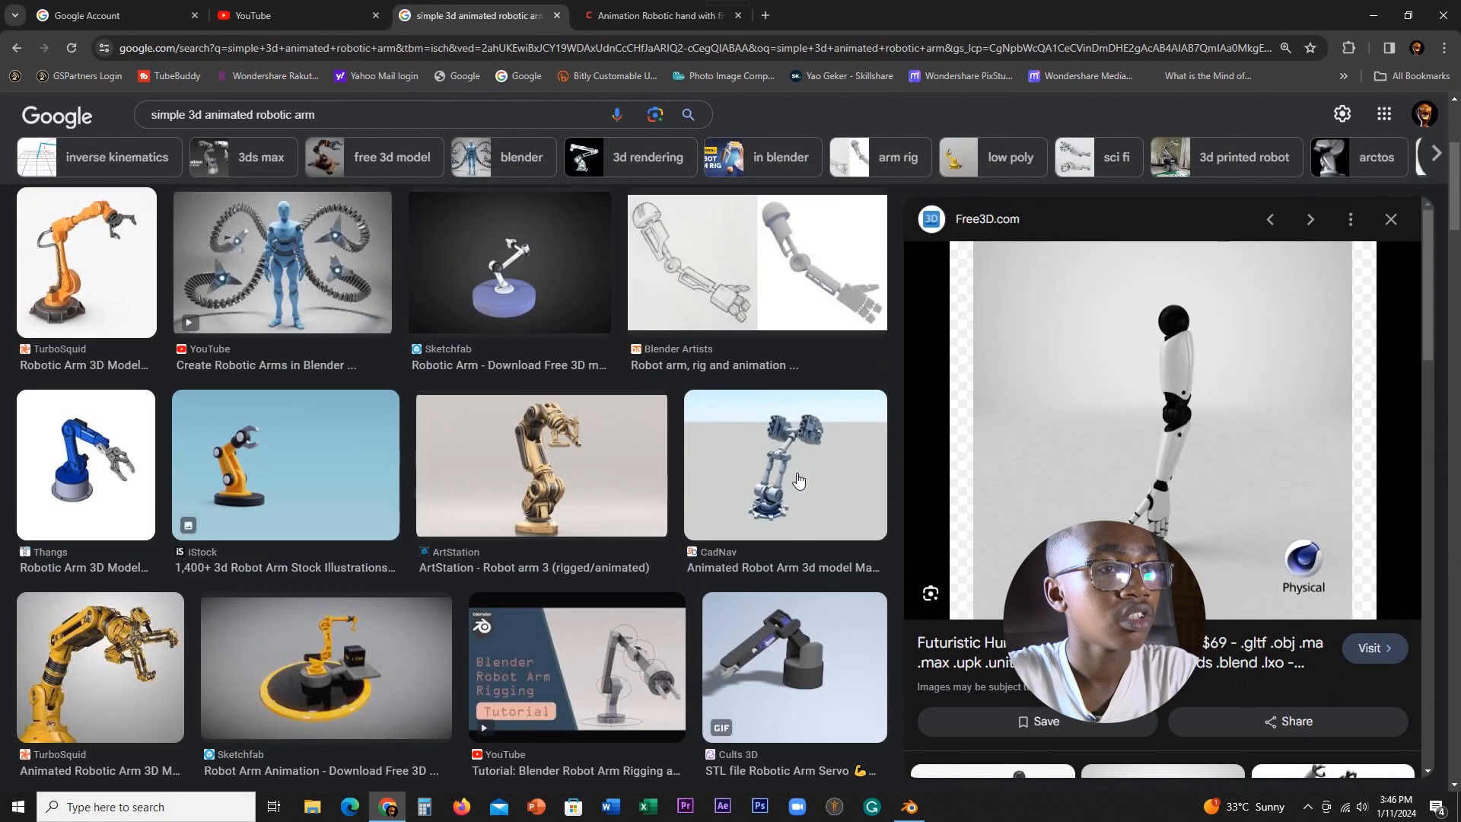
scroll(793, 406, up, 2)
click(793, 406)
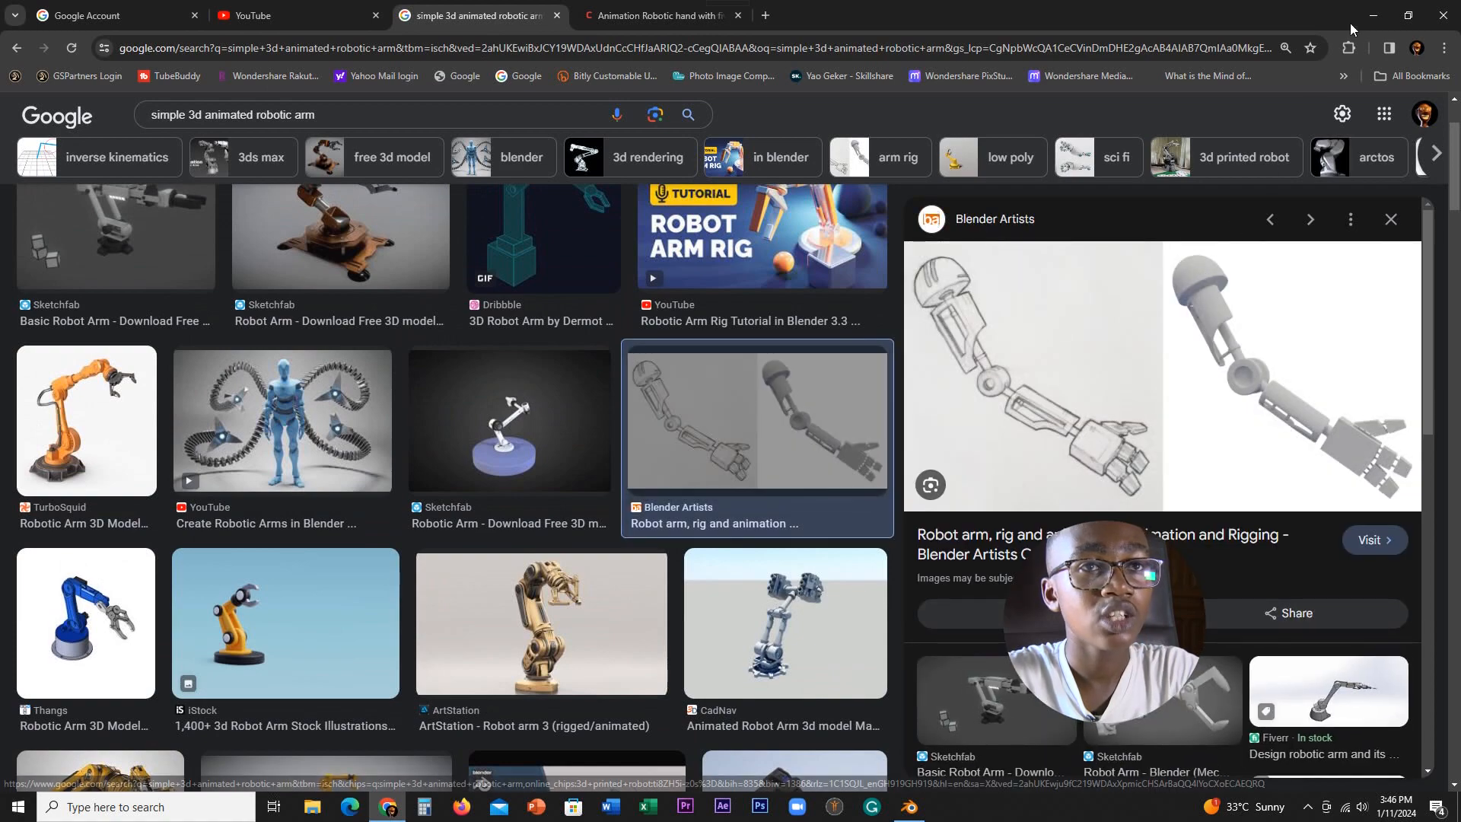
- Switch back to Blender, inspect the robot's head and legs, and show the model in front orthographic view
click(1373, 15)
scroll(700, 395, up, 4)
middle_drag(744, 409, 673, 502)
scroll(669, 369, down, 2)
middle_drag(678, 366, 751, 356)
scroll(751, 356, up, 2)
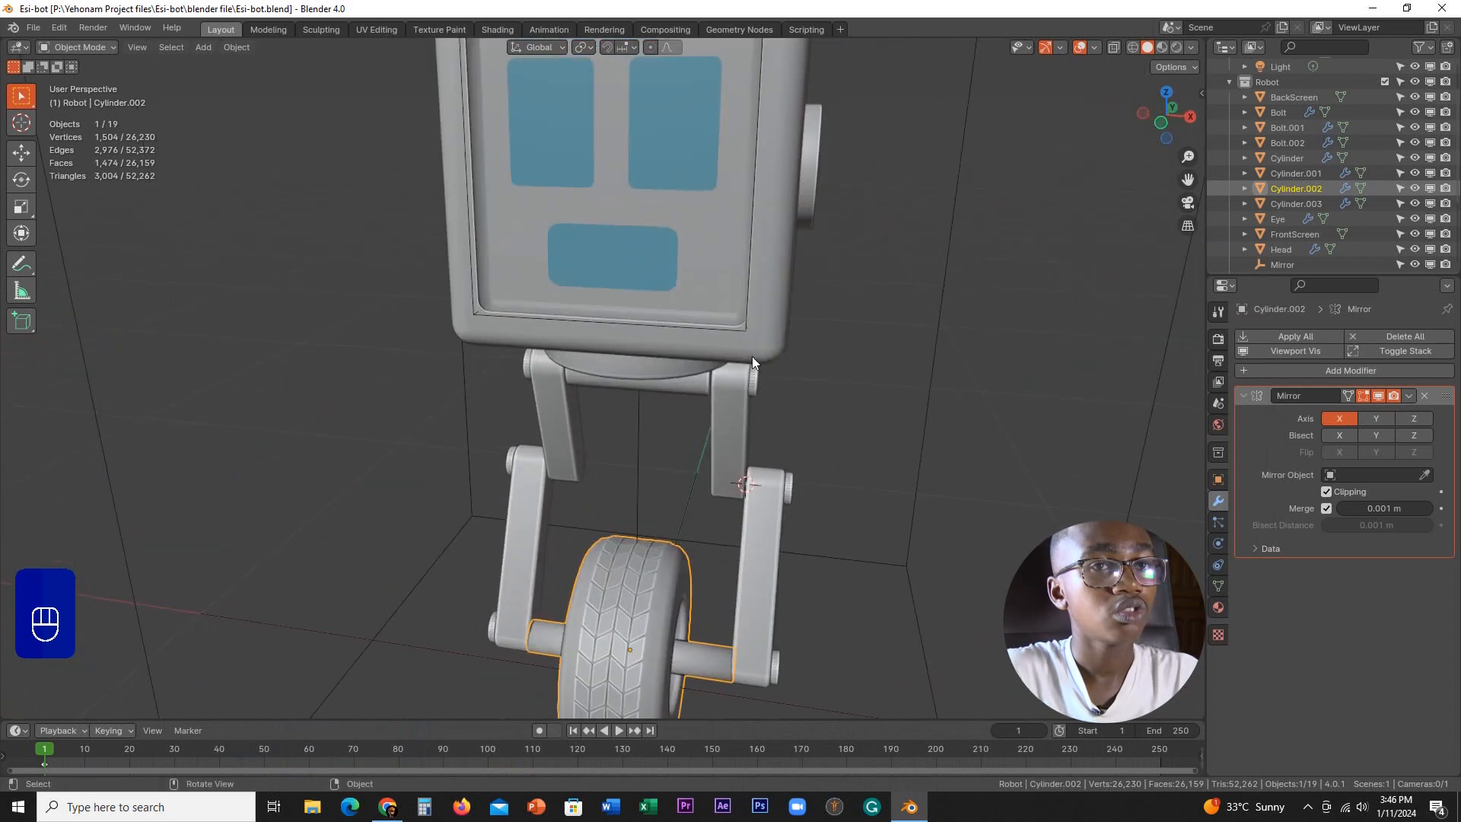
scroll(753, 356, down, 3)
key(KP_1)
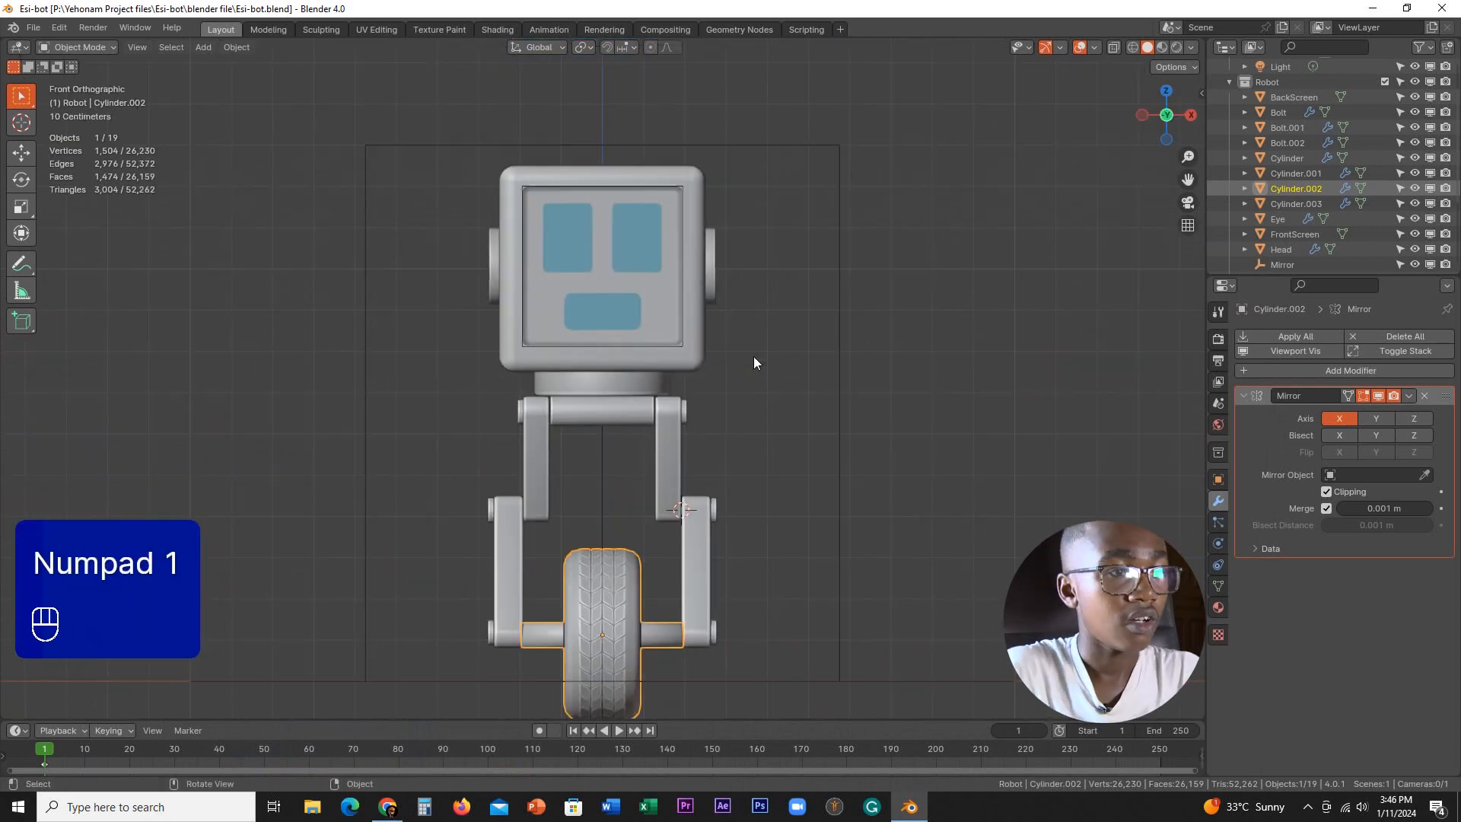
- Add a UV sphere mesh with the default 32 segments, 16 rings and 1 m radius at the 3D cursor
scroll(753, 356, down, 4)
shift+middle_drag(683, 413, 643, 306)
scroll(636, 421, up, 3)
key(shift+a)
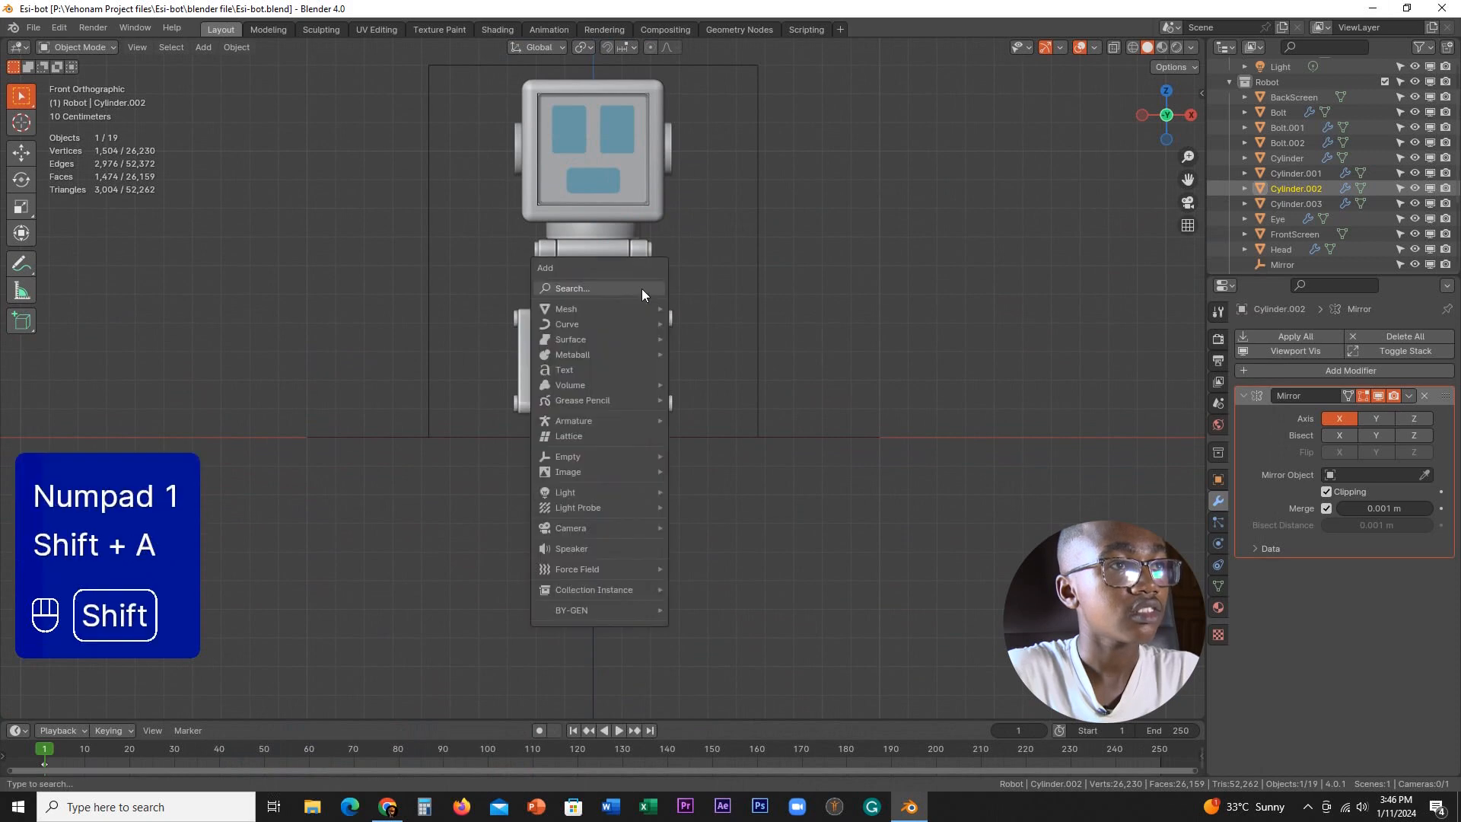
mouse_move(557, 313)
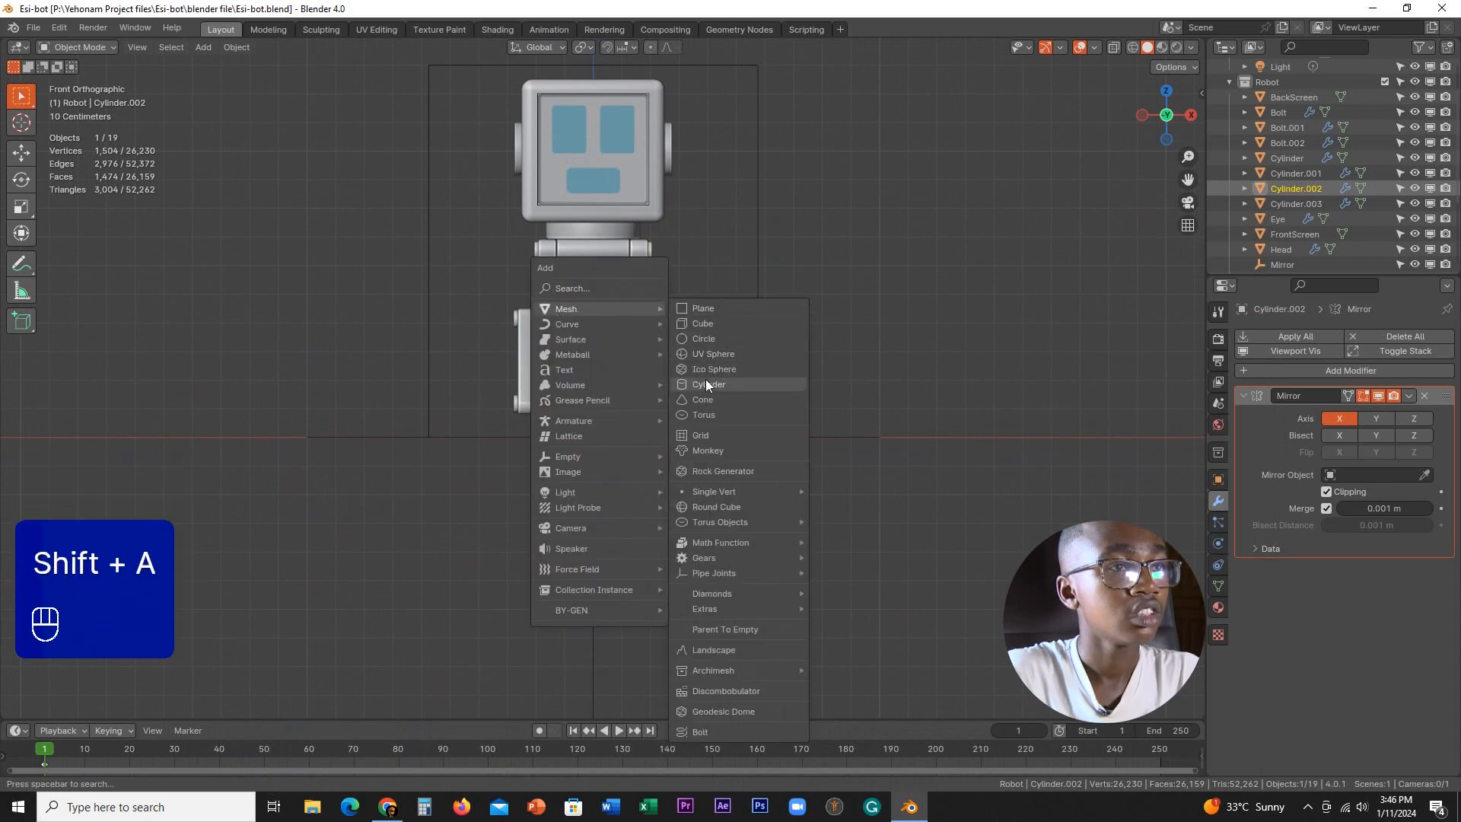
click(702, 360)
scroll(675, 349, down, 2)
shift+middle_drag(675, 349, 672, 414)
scroll(672, 414, up, 2)
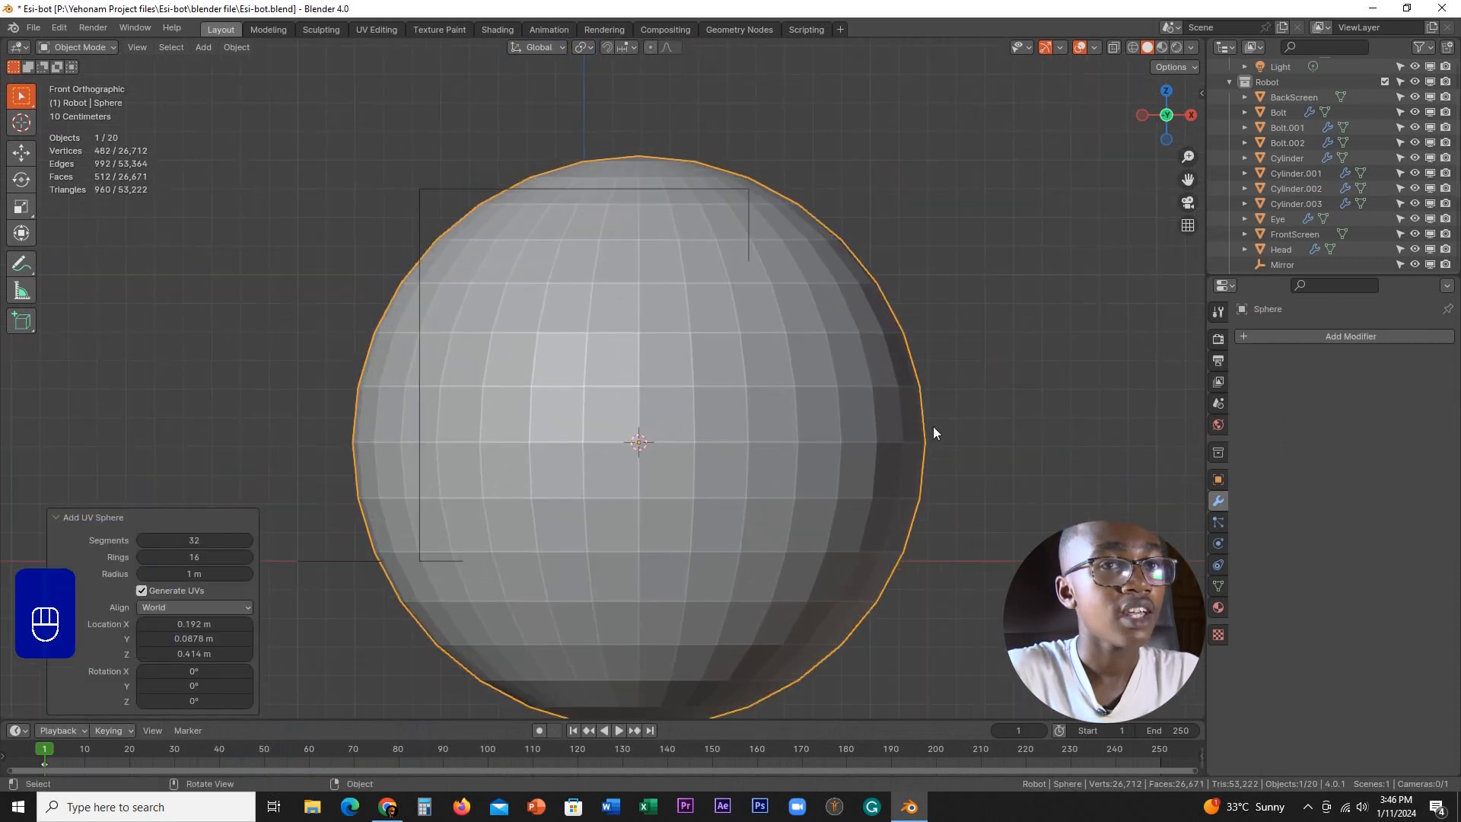
- Scale the sphere down repeatedly to roughly the height of the disc on the side of the head
scroll(1321, 128, down, 4)
key(s)
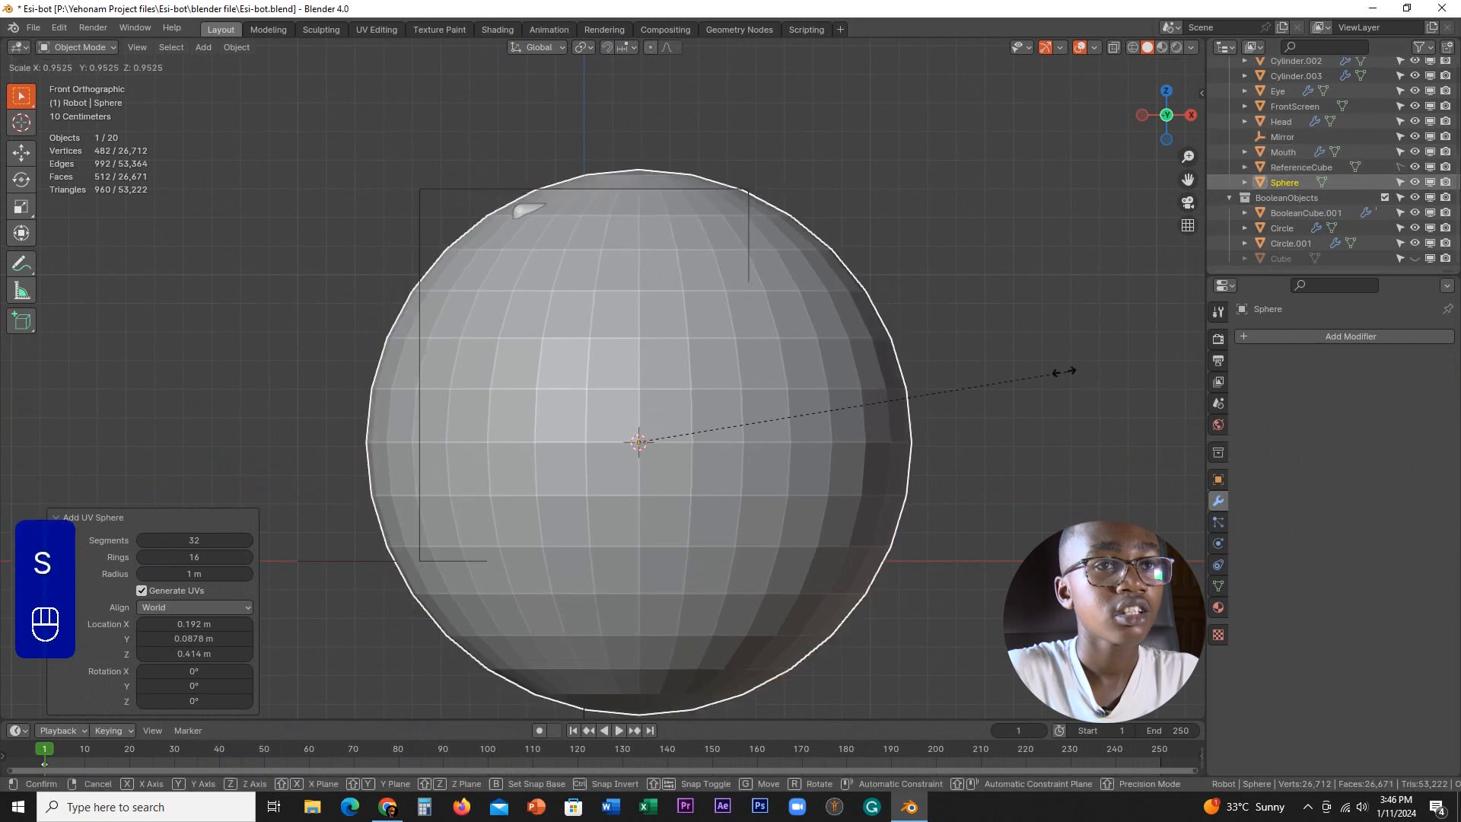
click(837, 386)
key(s)
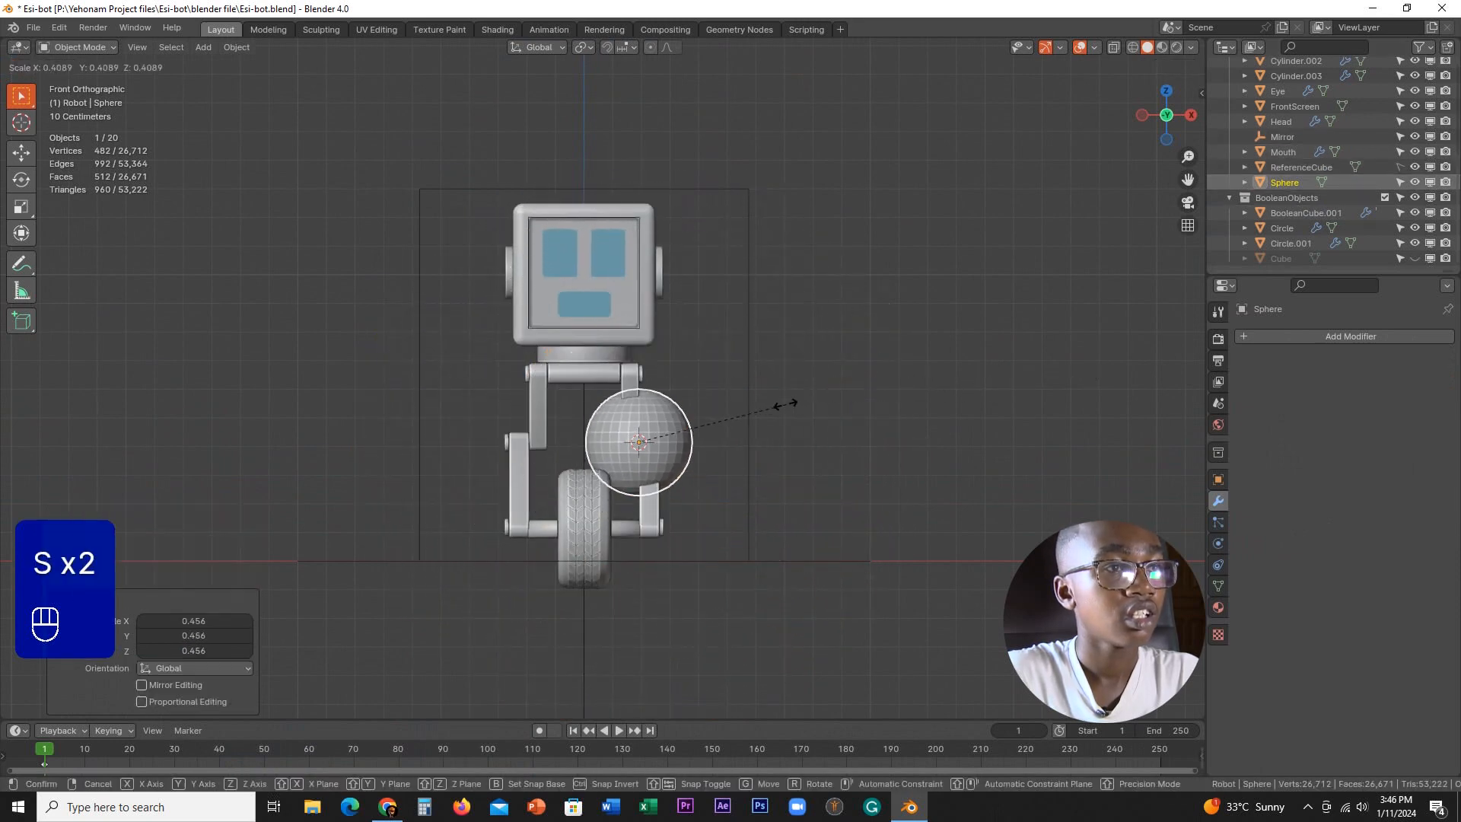
click(783, 404)
scroll(789, 406, up, 2)
key(s)
click(771, 411)
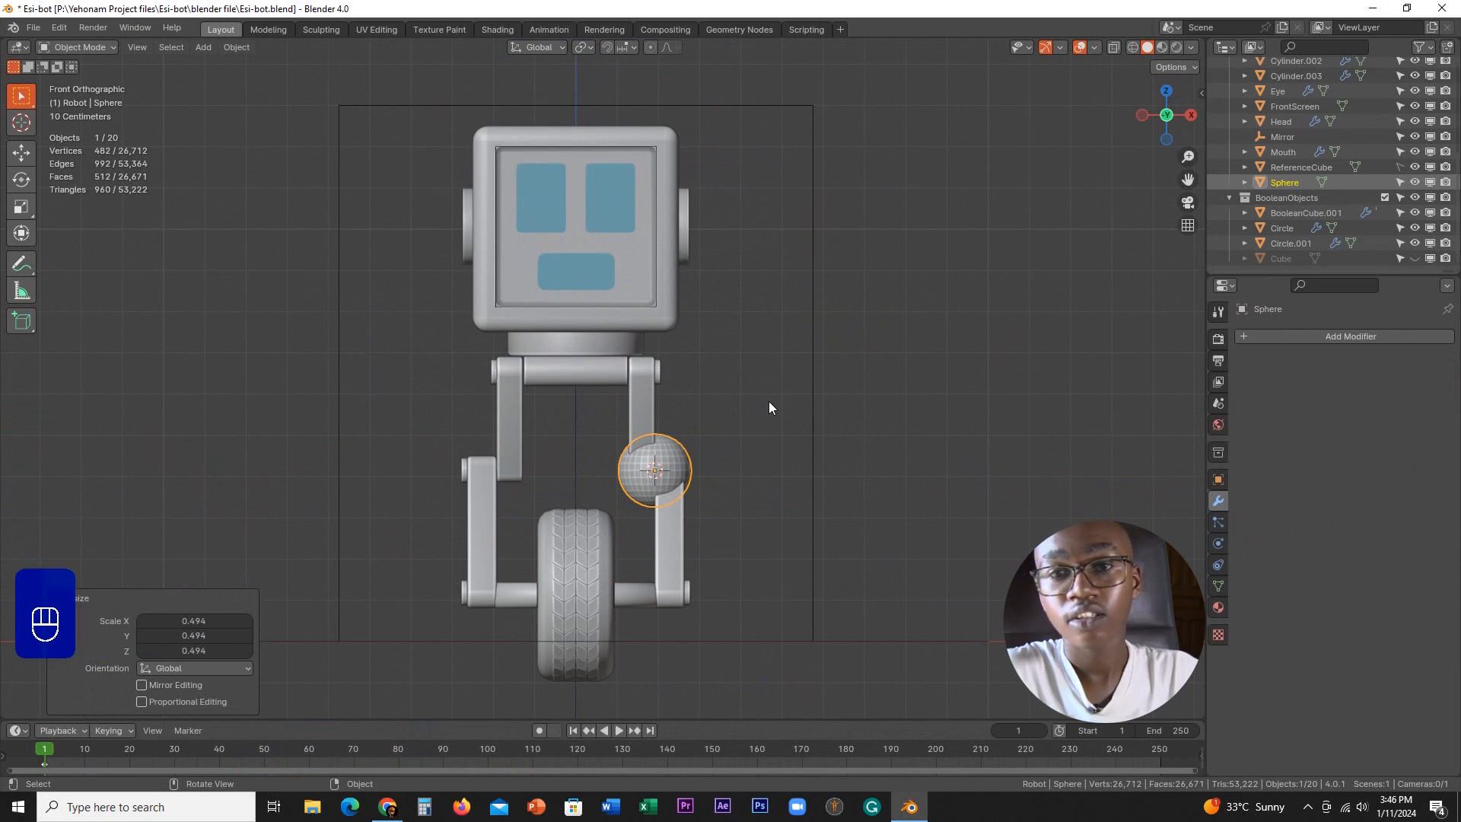
- Raise the sphere about 0.615 m along the Z axis to the height of the head
scroll(741, 458, up, 1)
key(g)
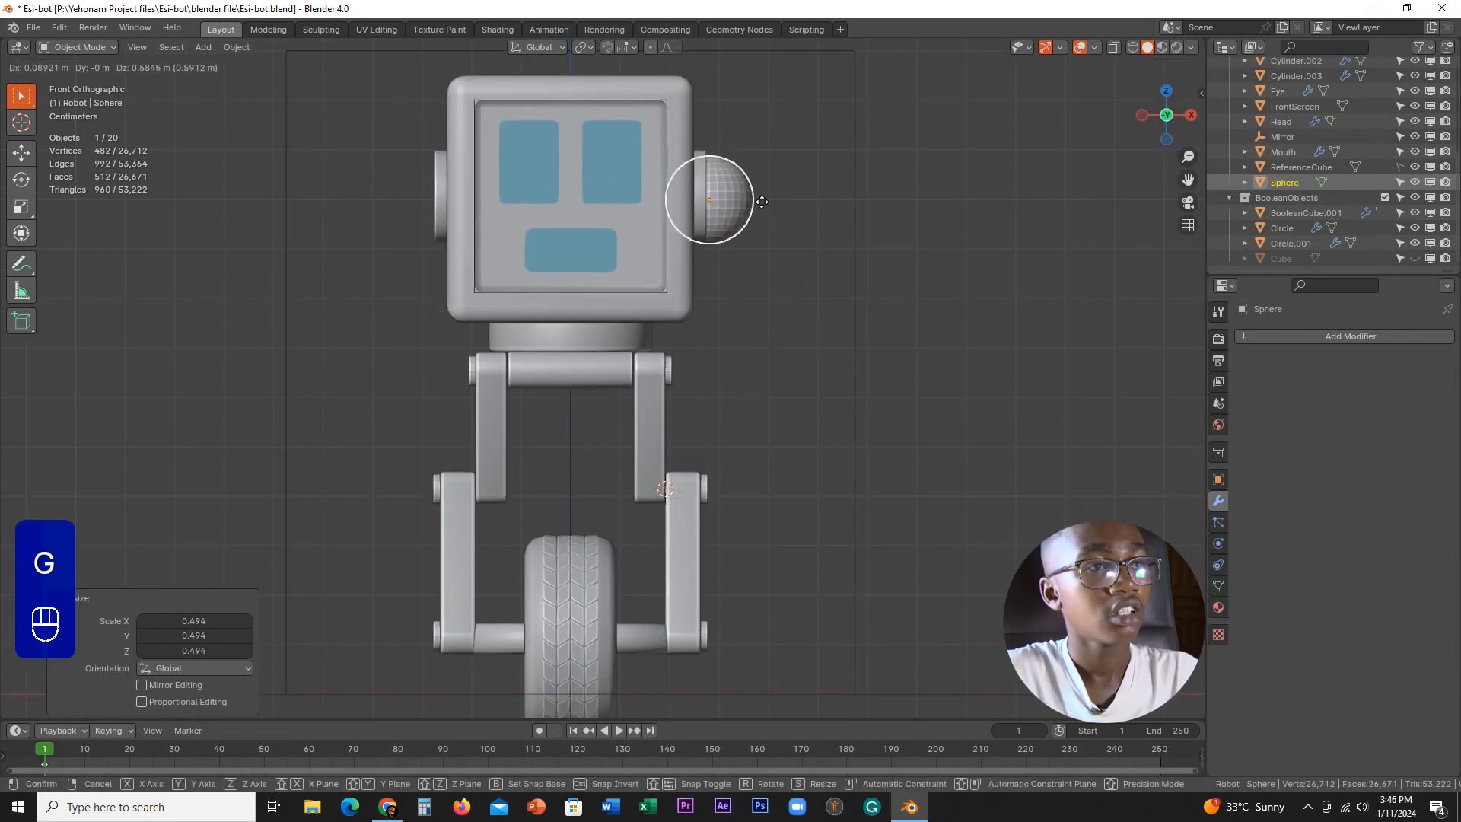
middle_click(762, 200)
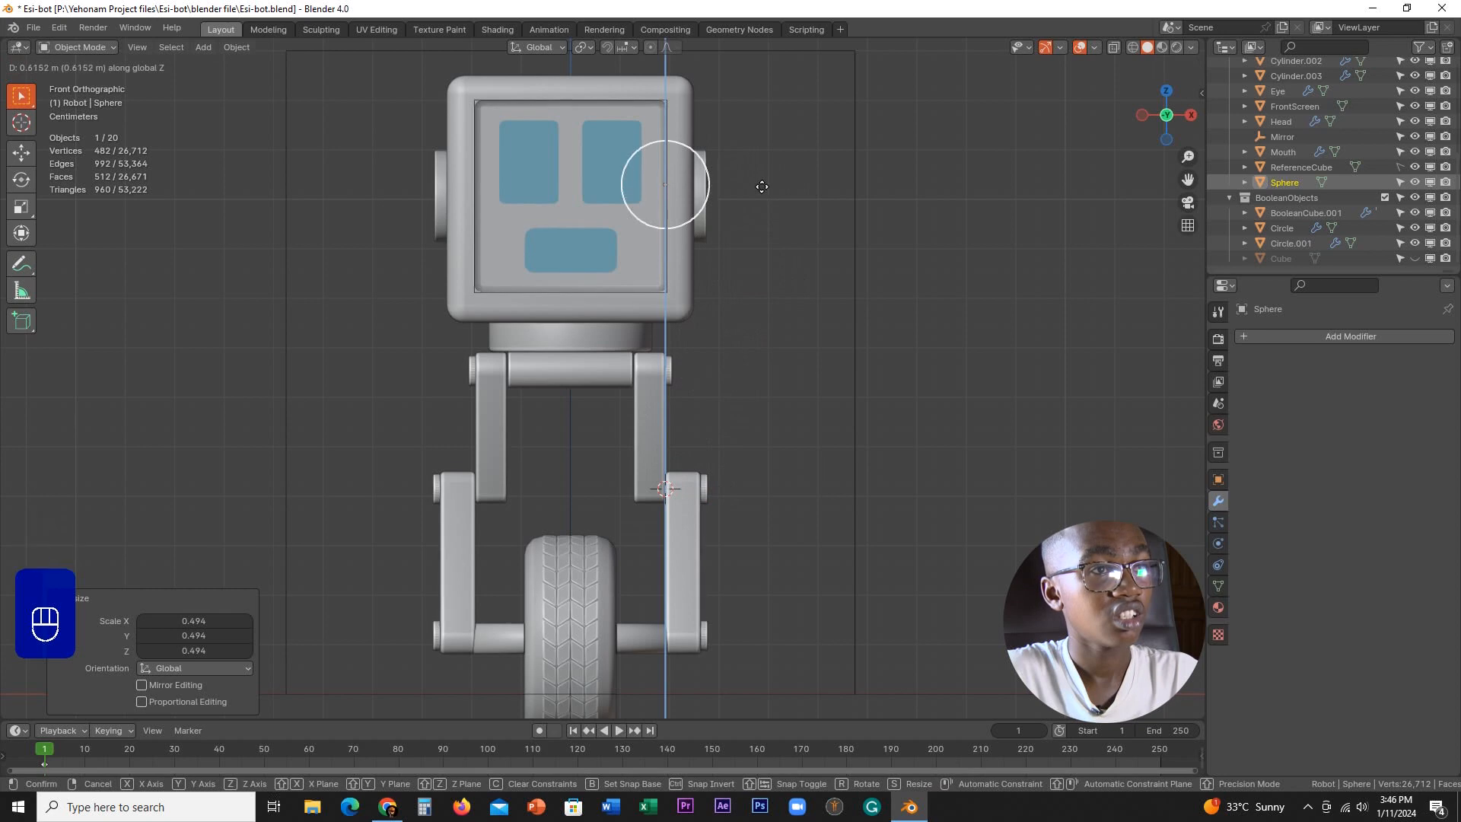
click(763, 187)
- Move the sphere outward along X past the head's side disc and lower it about 0.022 m along Z
shift+middle_drag(758, 195, 703, 386)
scroll(703, 387, up, 3)
scroll(706, 391, up, 4)
key(g)
middle_click(837, 395)
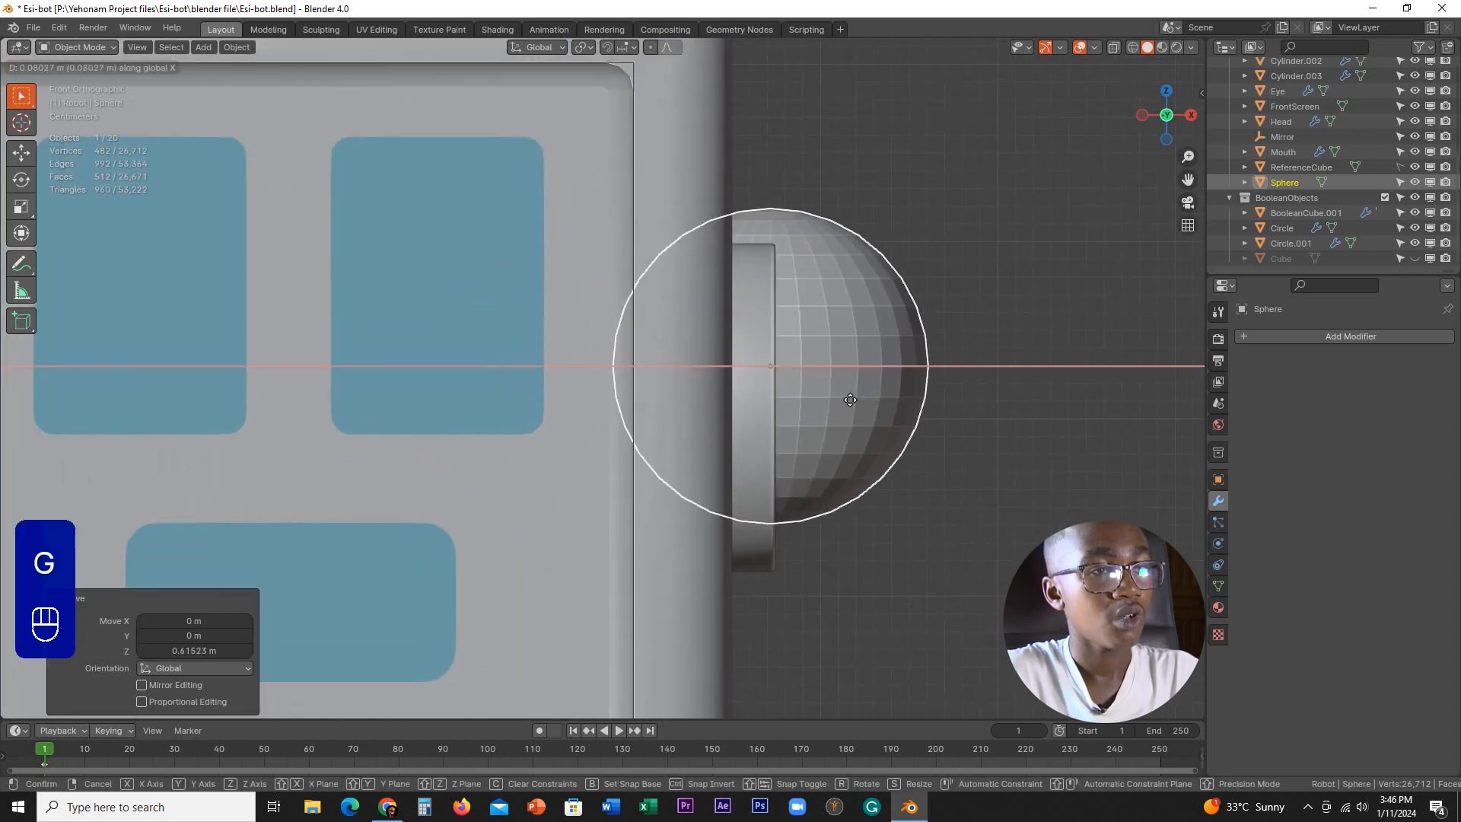
click(921, 405)
key(g)
middle_click(921, 428)
click(920, 444)
- Scale the sphere by about 0.694 and apply Shade Auto Smooth to it
key(s)
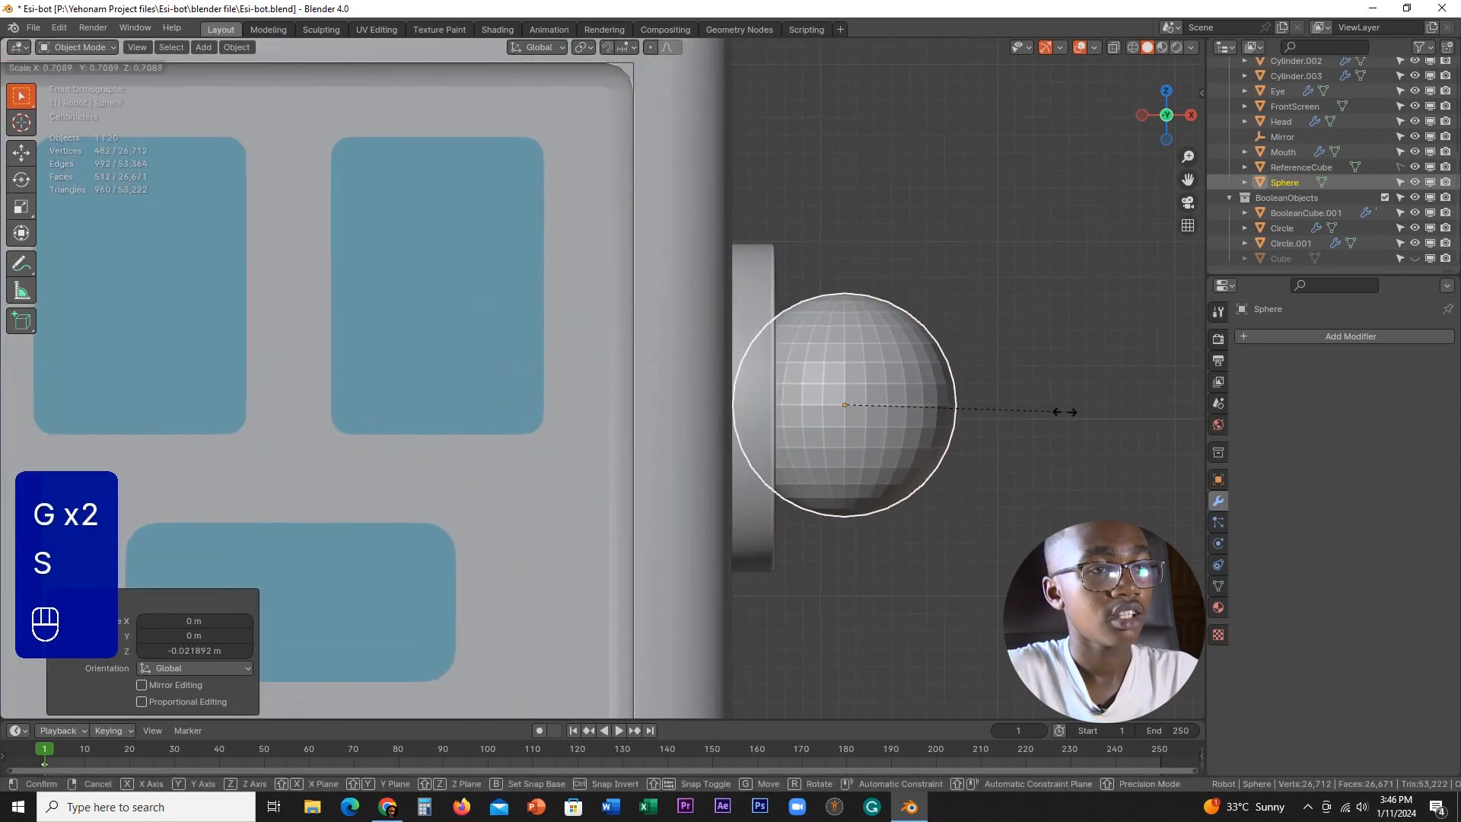
click(1063, 411)
scroll(913, 381, down, 5)
right_click(786, 350)
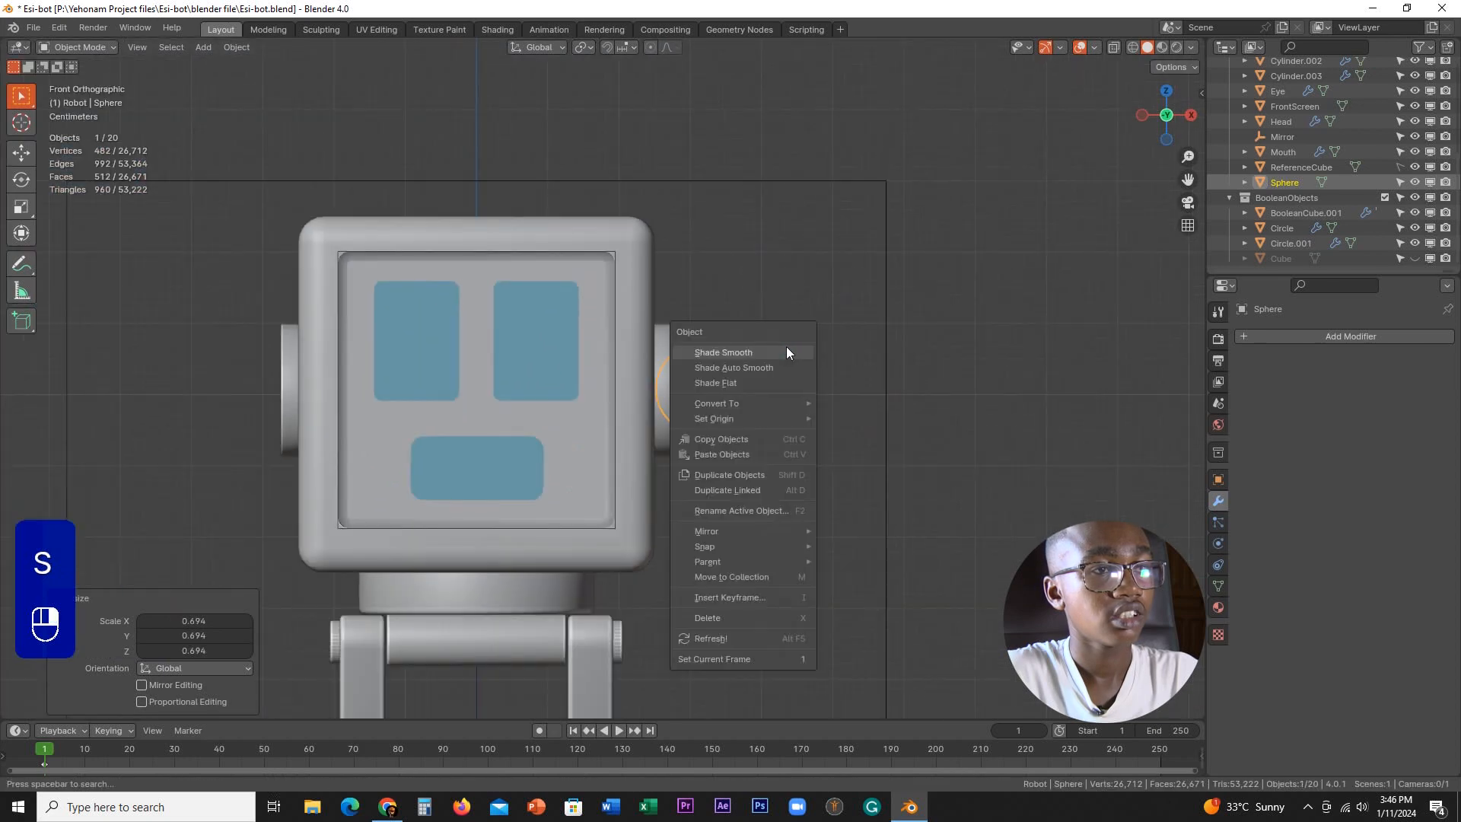
click(778, 372)
- Place the 3D cursor at the head's side disc and snap the sphere to the cursor with Keep Offset
scroll(833, 309, up, 2)
middle_drag(832, 309, 791, 321)
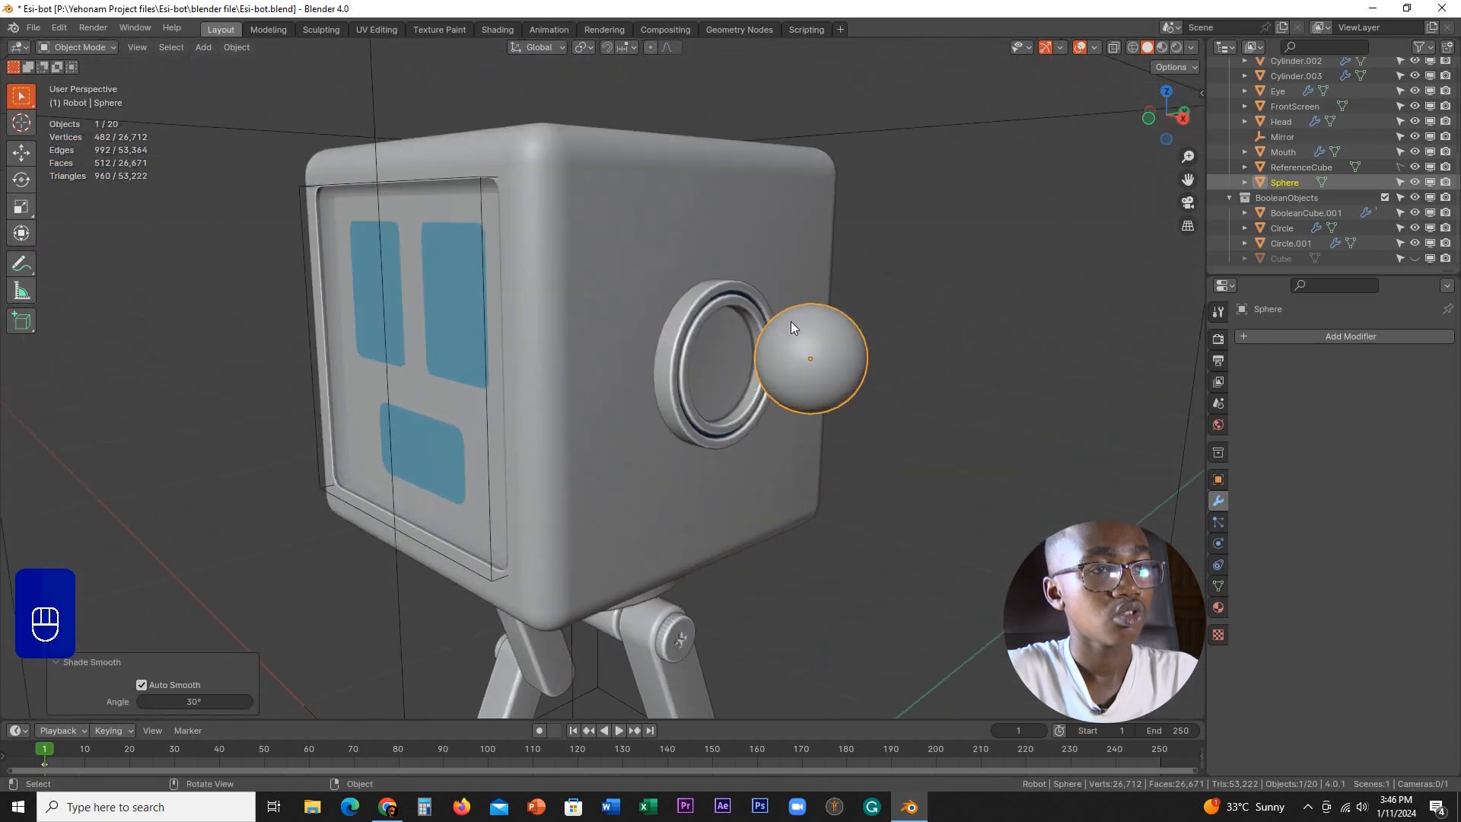
click(722, 324)
key(shift+s)
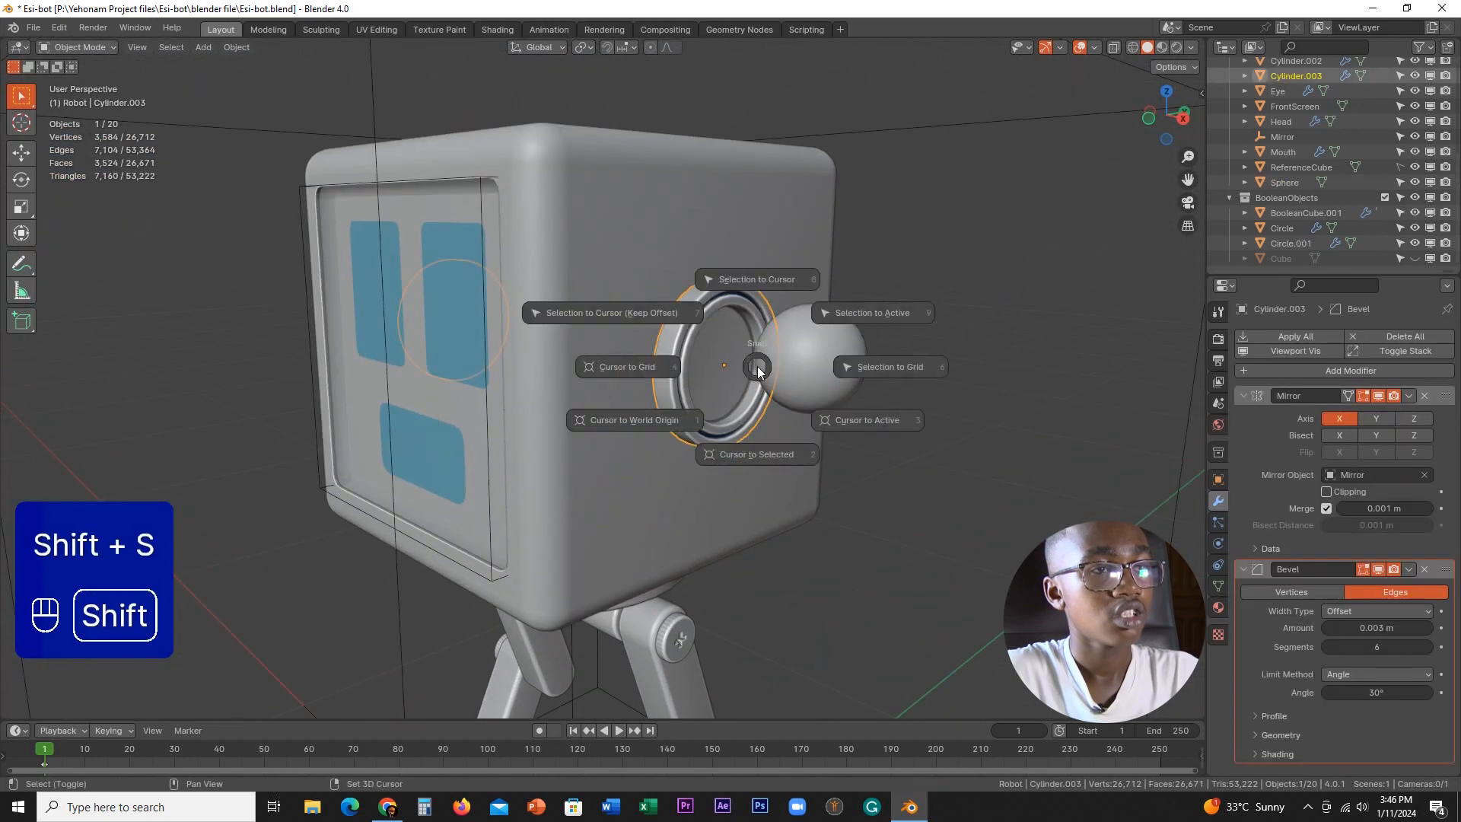
click(763, 457)
click(857, 350)
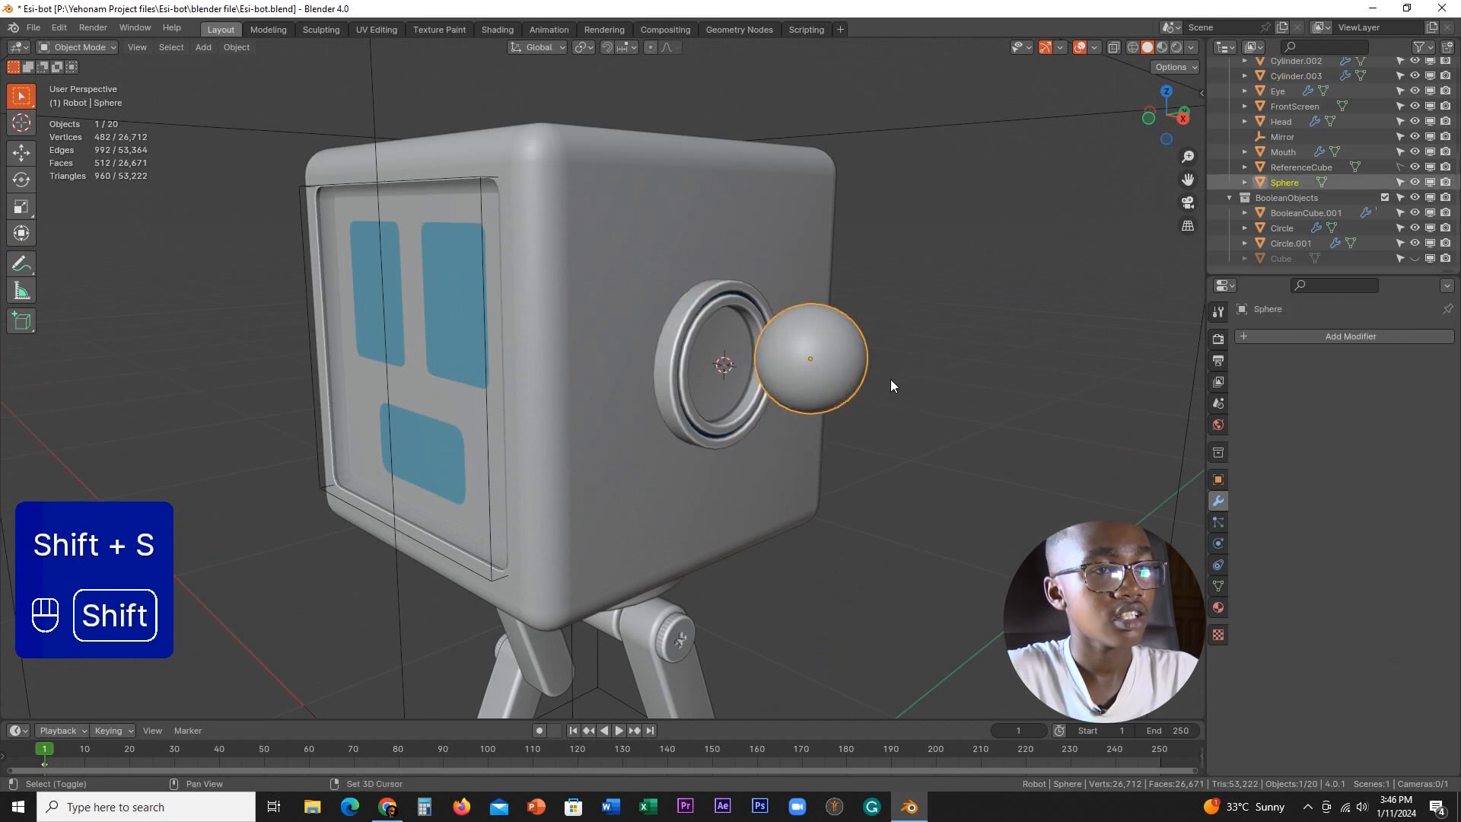
key(shift+s)
click(760, 335)
- Scale the sphere up by about 1.108 so it fills more of the side disc
middle_drag(760, 339, 770, 344)
scroll(770, 344, up, 2)
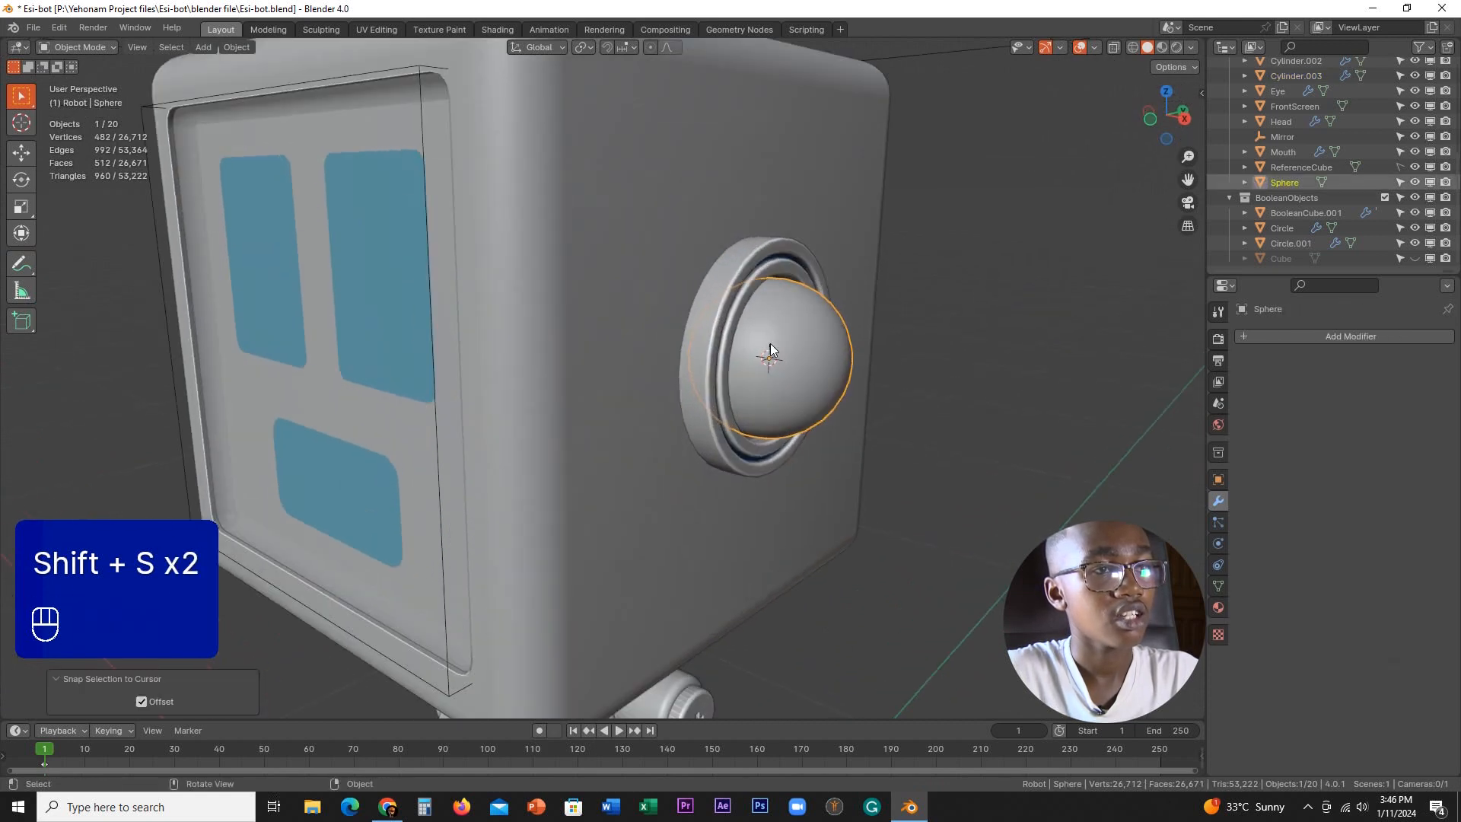
shift+middle_drag(849, 390, 735, 311)
scroll(741, 346, up, 3)
scroll(735, 292, down, 1)
key(g)
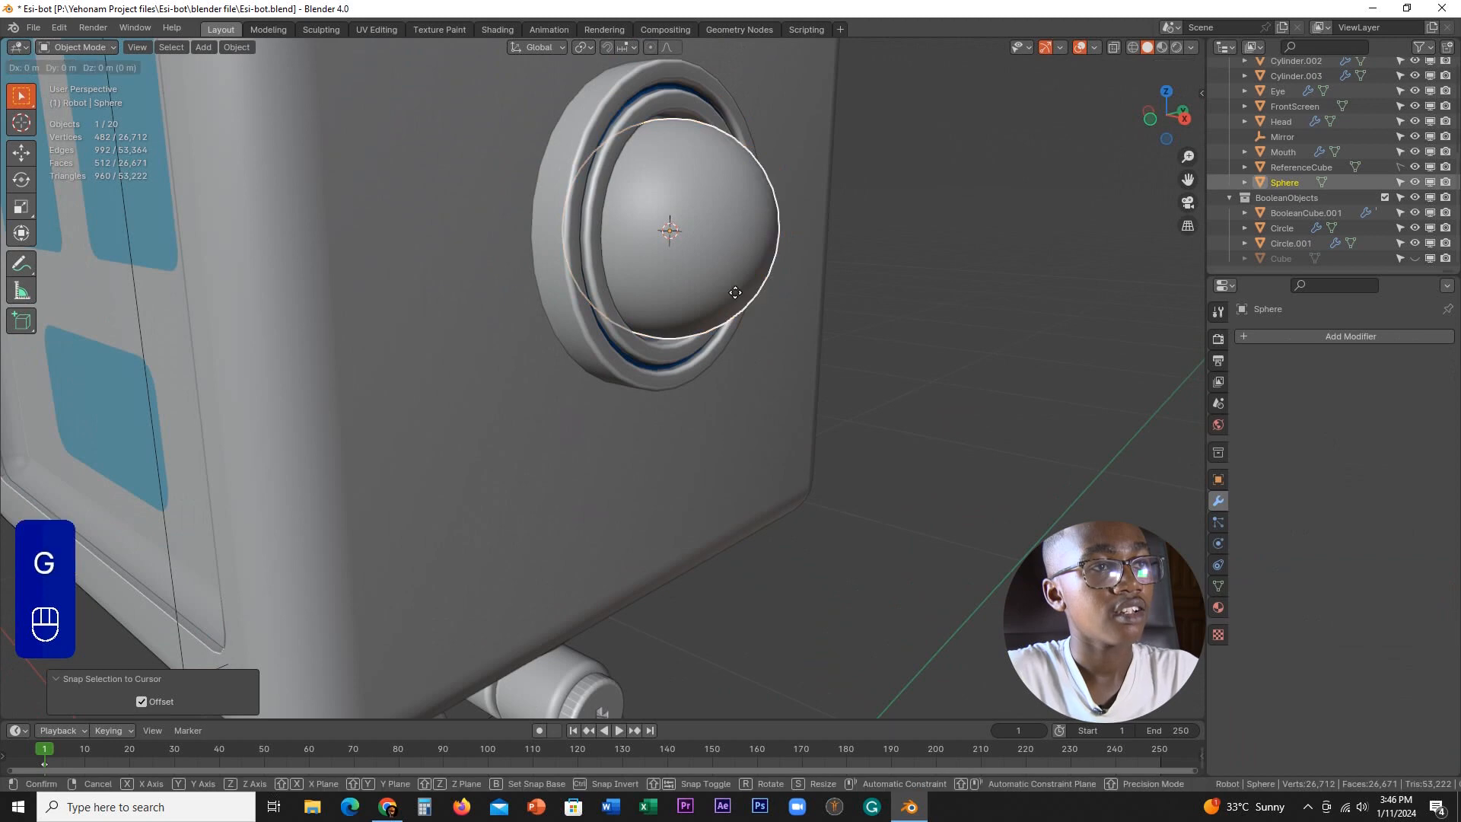
right_click(823, 329)
key(s)
key(shift)
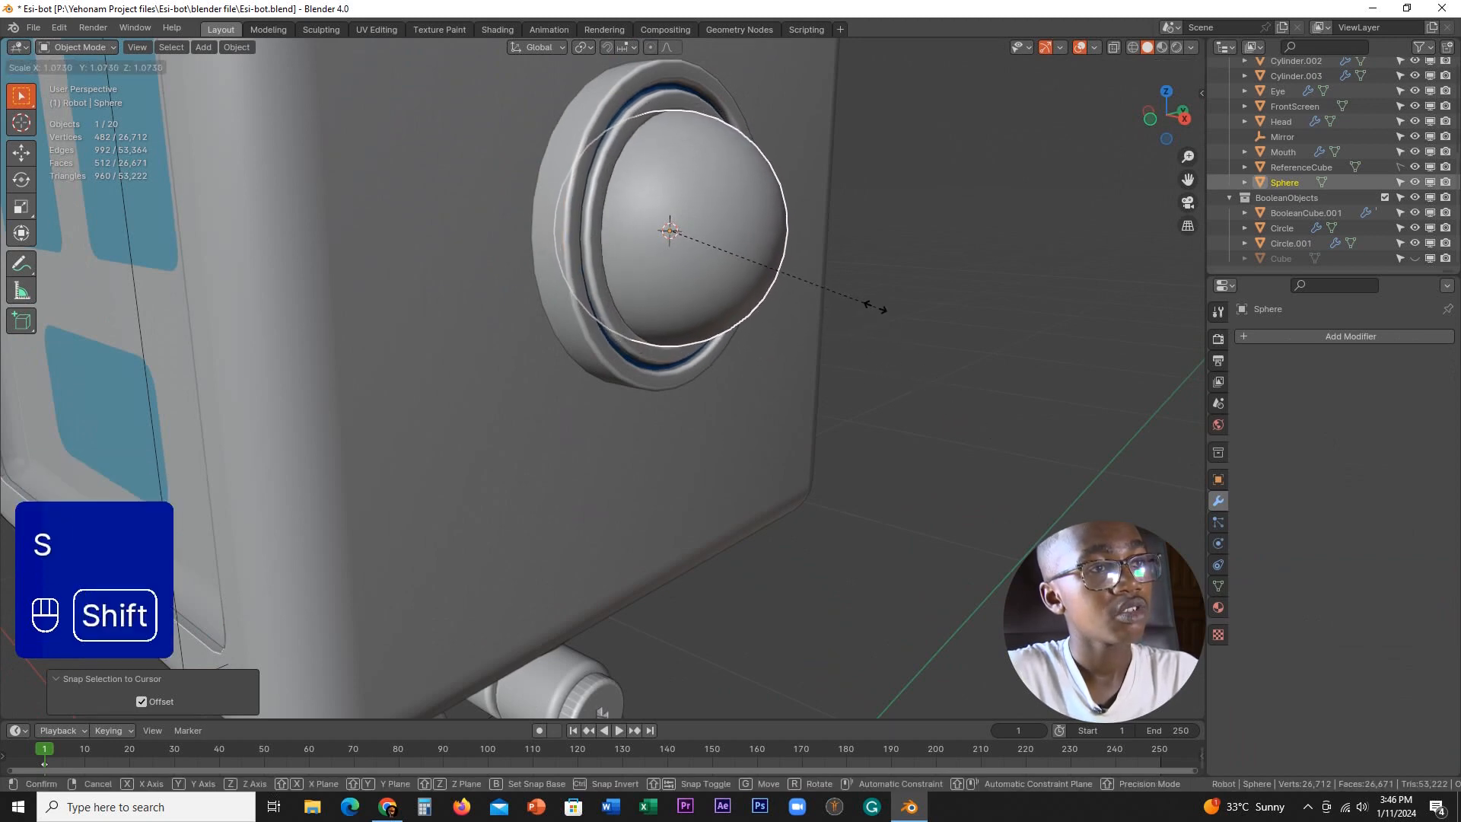
click(897, 395)
middle_drag(897, 395, 783, 324)
key(g)
key(x)
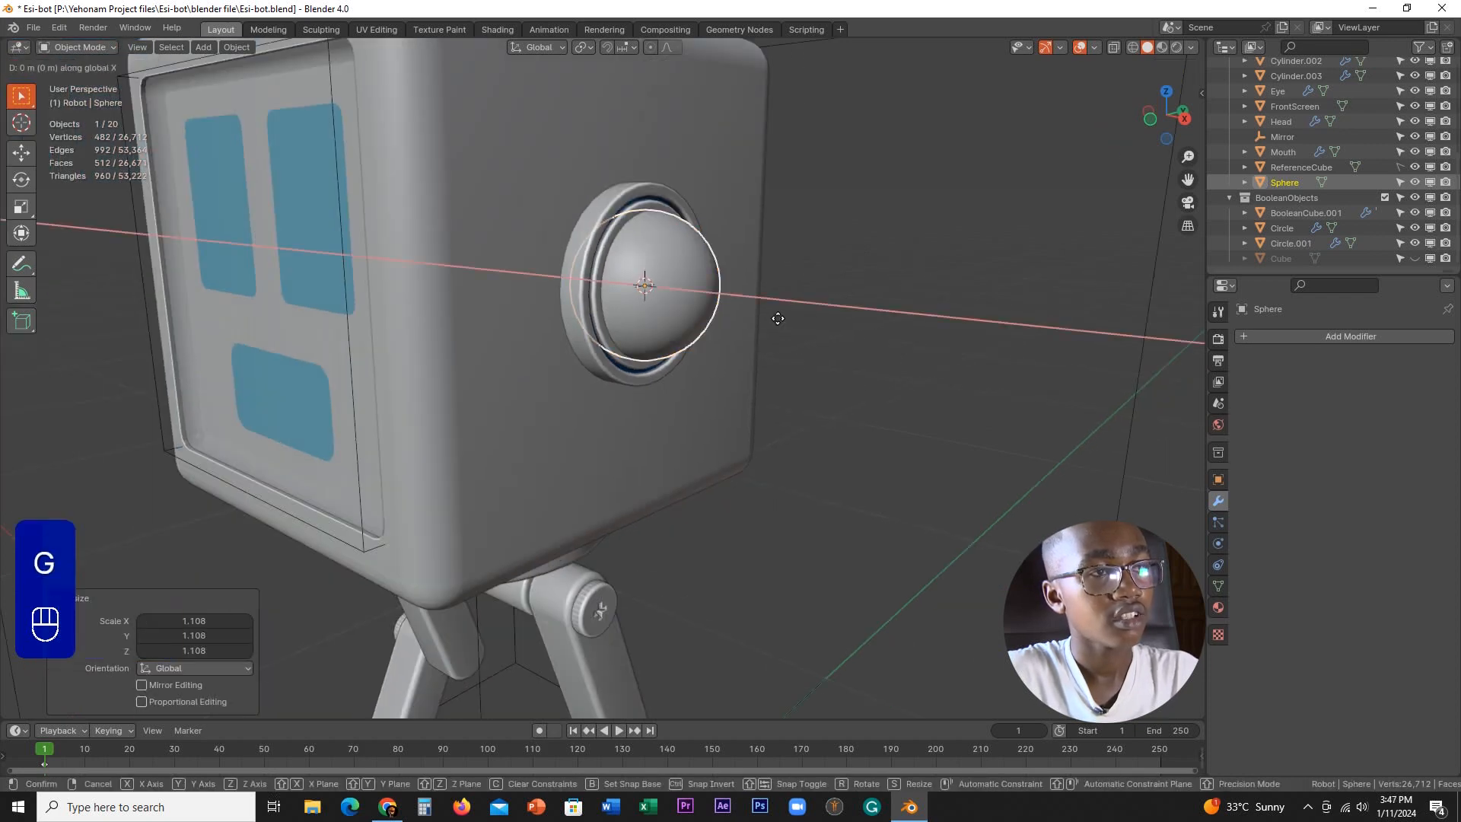
key(shift)
click(601, 201)
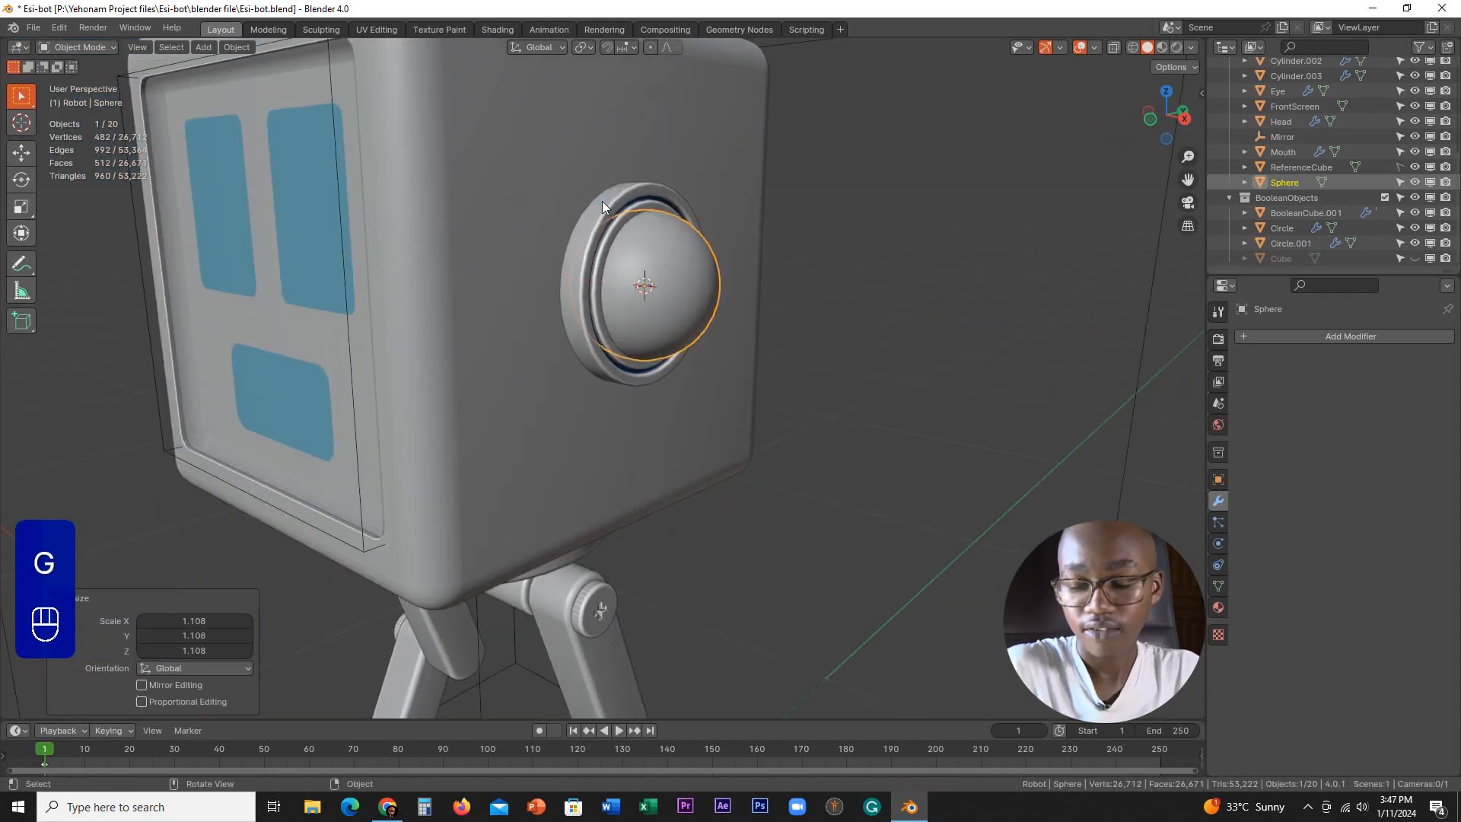
- In front orthographic view, move the sphere about 0.048 m outward along the X axis from the side disc
key(KP_1)
shift+middle_drag(940, 462, 869, 584)
scroll(776, 497, up, 2)
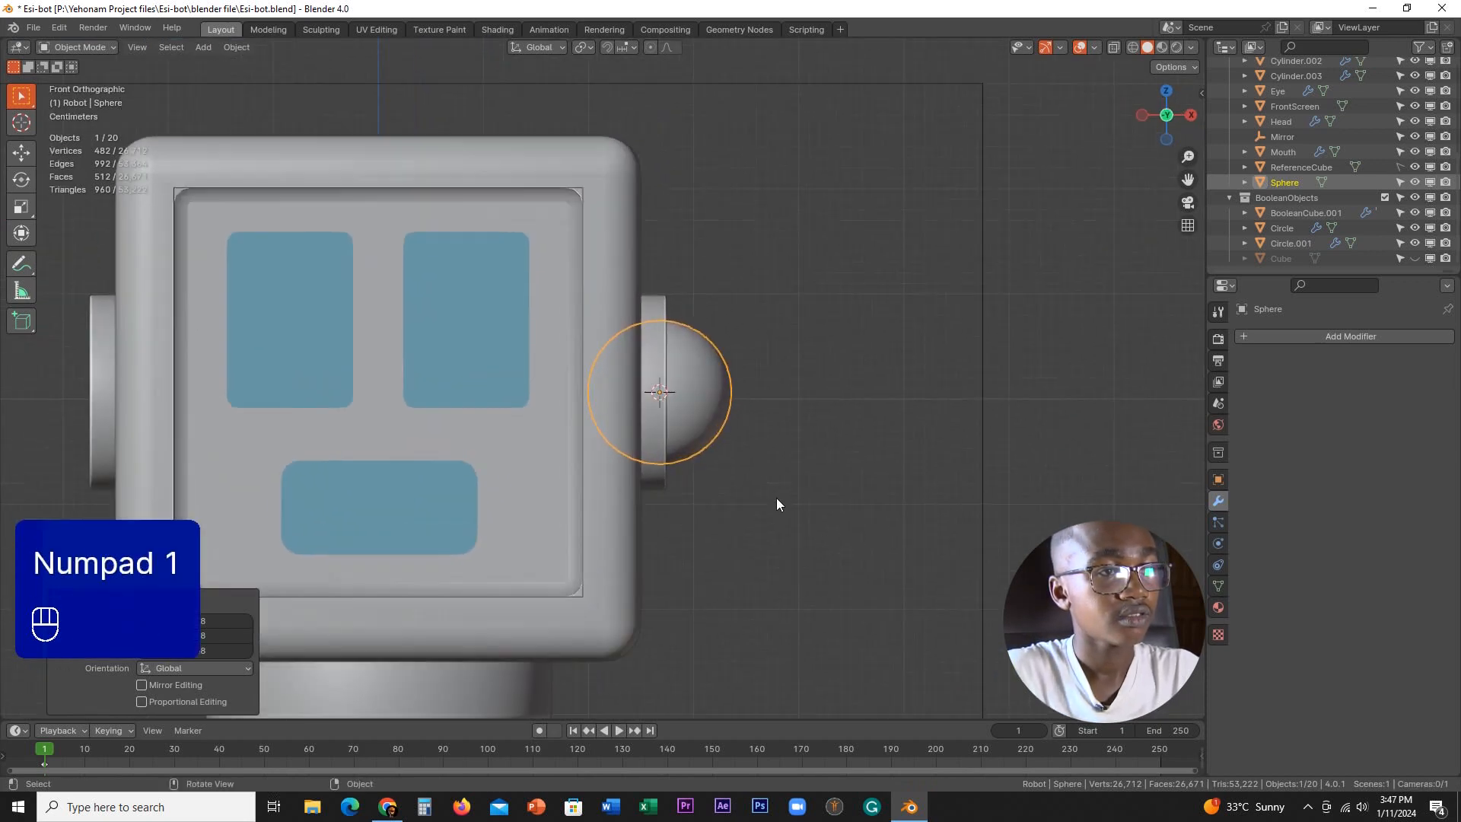
key(g)
middle_click(775, 495)
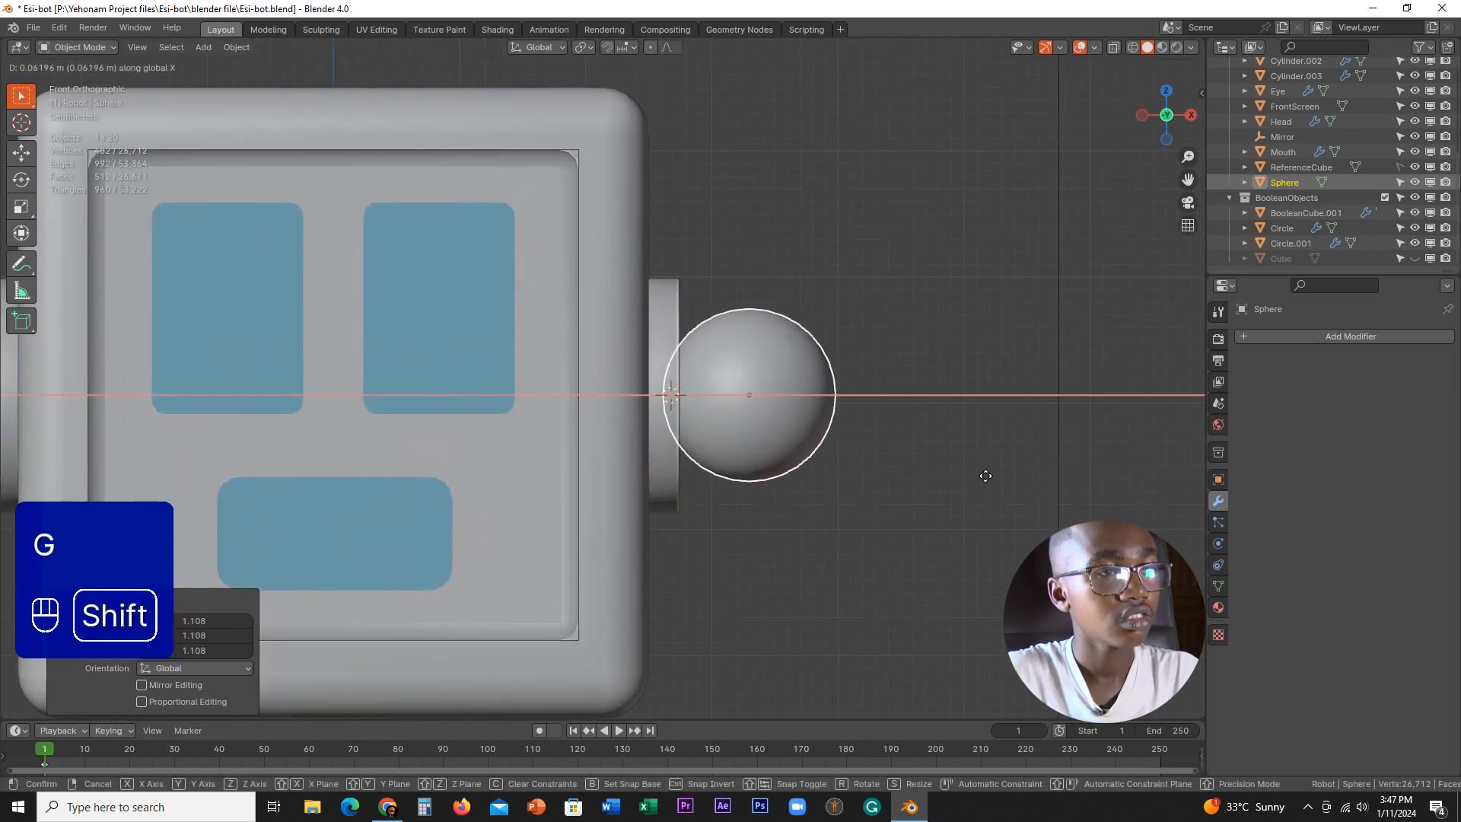
click(811, 405)
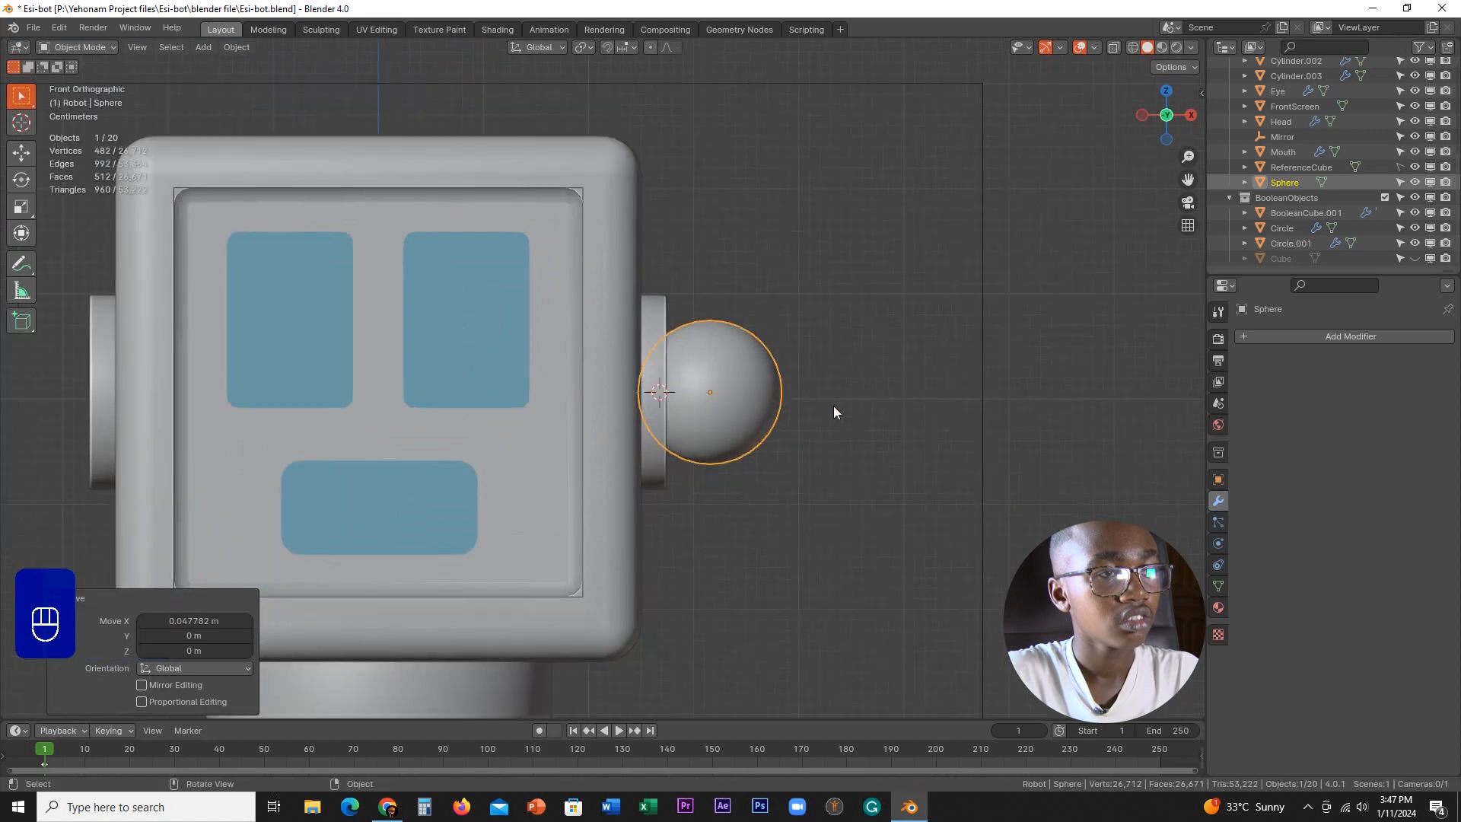
- Enlarge the sphere by a scale factor of about 1.152 and check its fit against the side disc
middle_drag(834, 405, 688, 434)
scroll(687, 433, up, 3)
key(s)
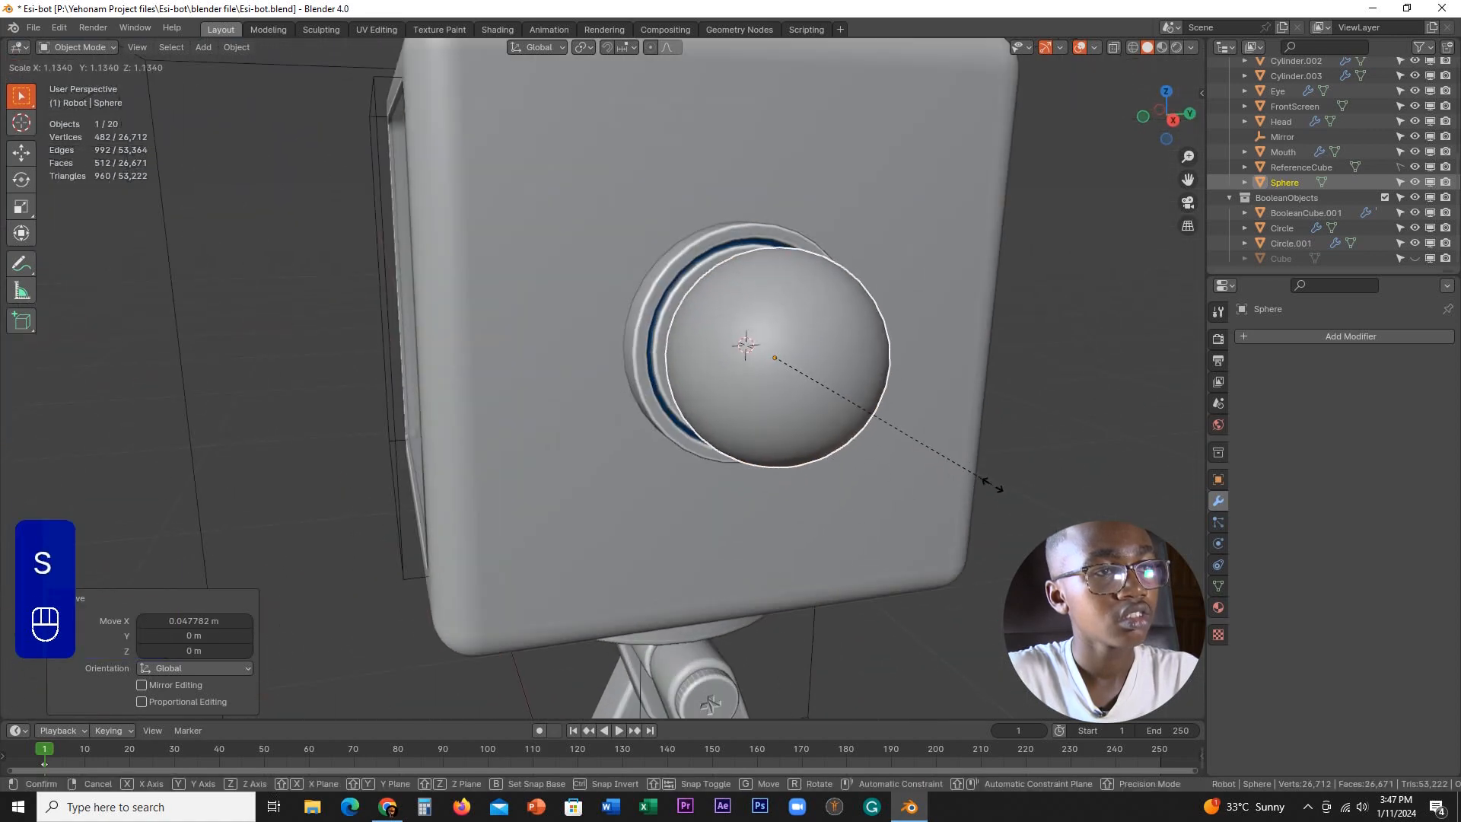
click(1024, 510)
middle_drag(1024, 510, 1006, 467)
scroll(1006, 461, down, 2)
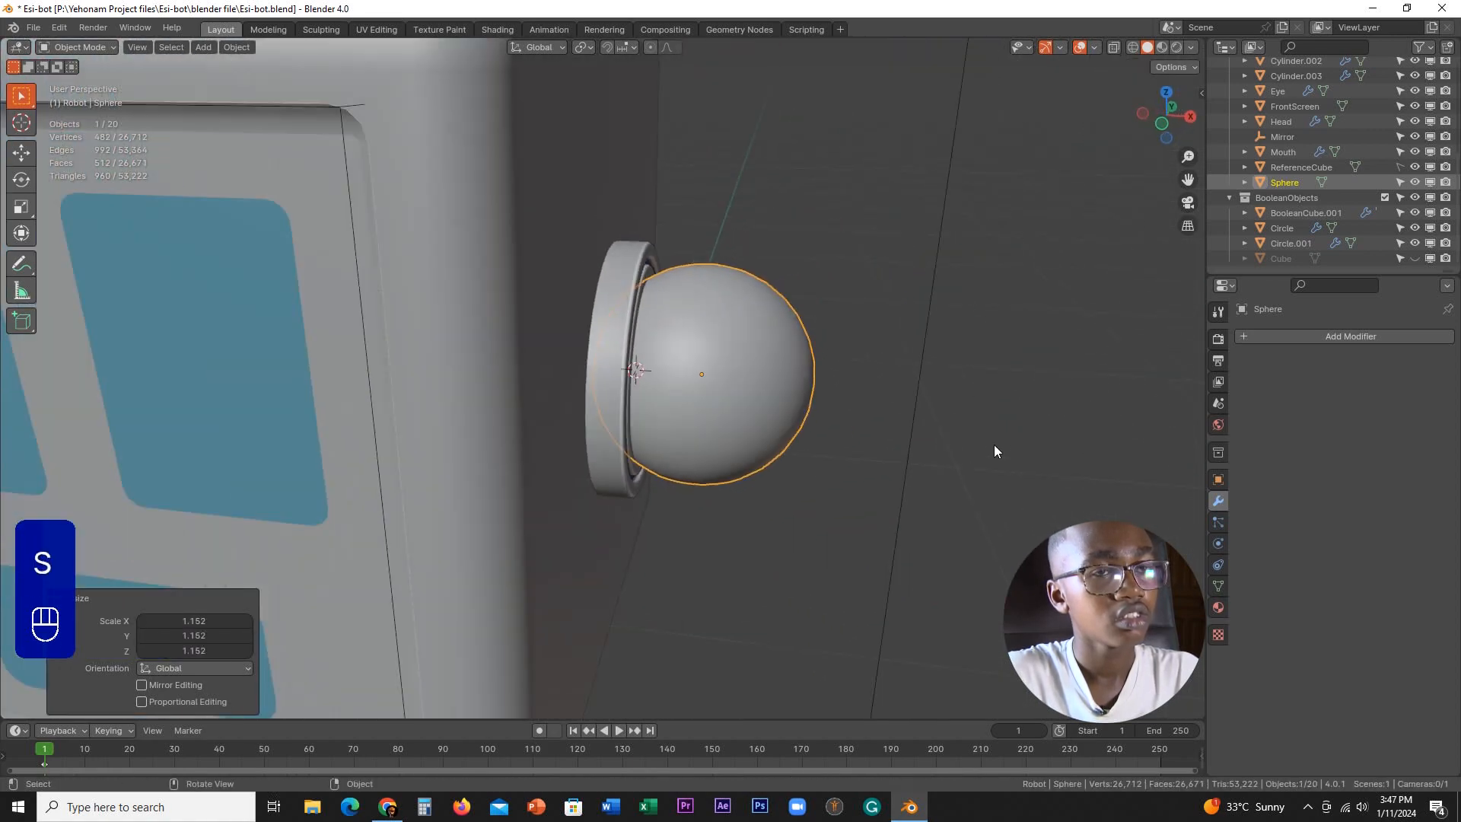
- Move the sphere about 0.031 m further outward along the X axis
click(954, 412)
click(787, 390)
scroll(786, 390, down, 2)
key(g)
middle_click(783, 394)
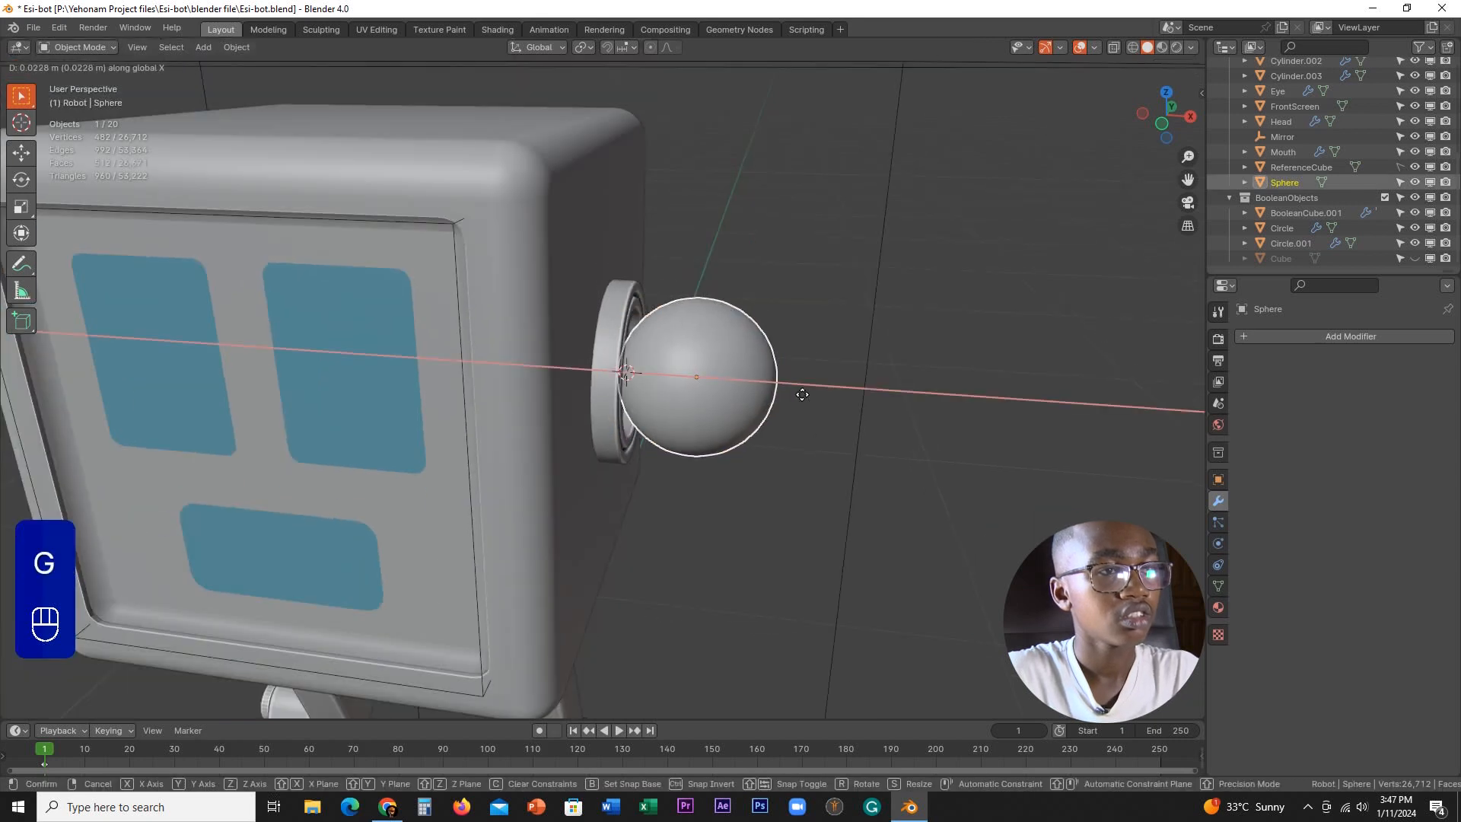
key(shift)
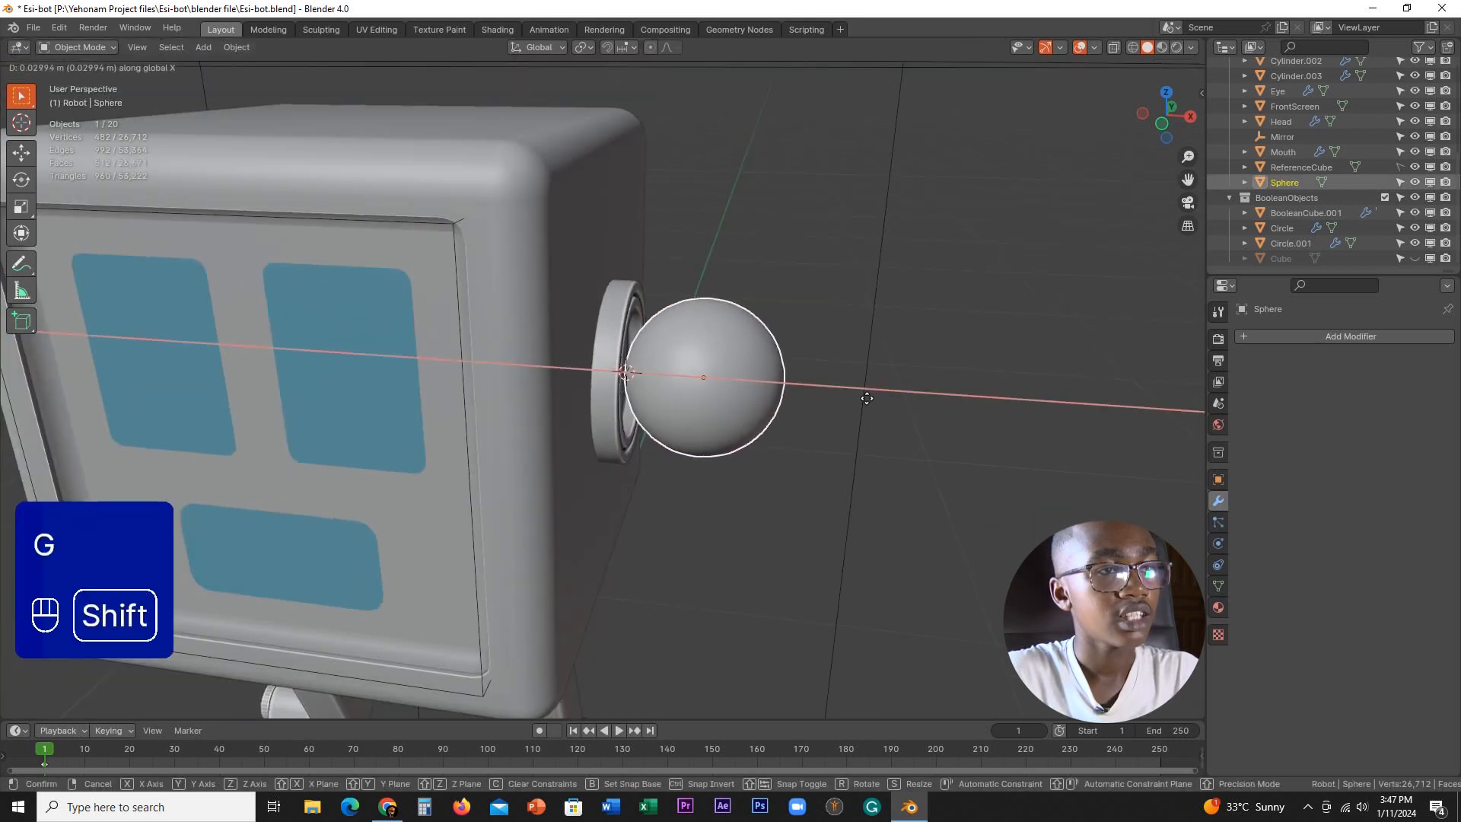
click(881, 403)
- Inspect the sphere's placement beside the head and show the whole robot in front orthographic view
scroll(954, 409, down, 3)
scroll(989, 418, up, 4)
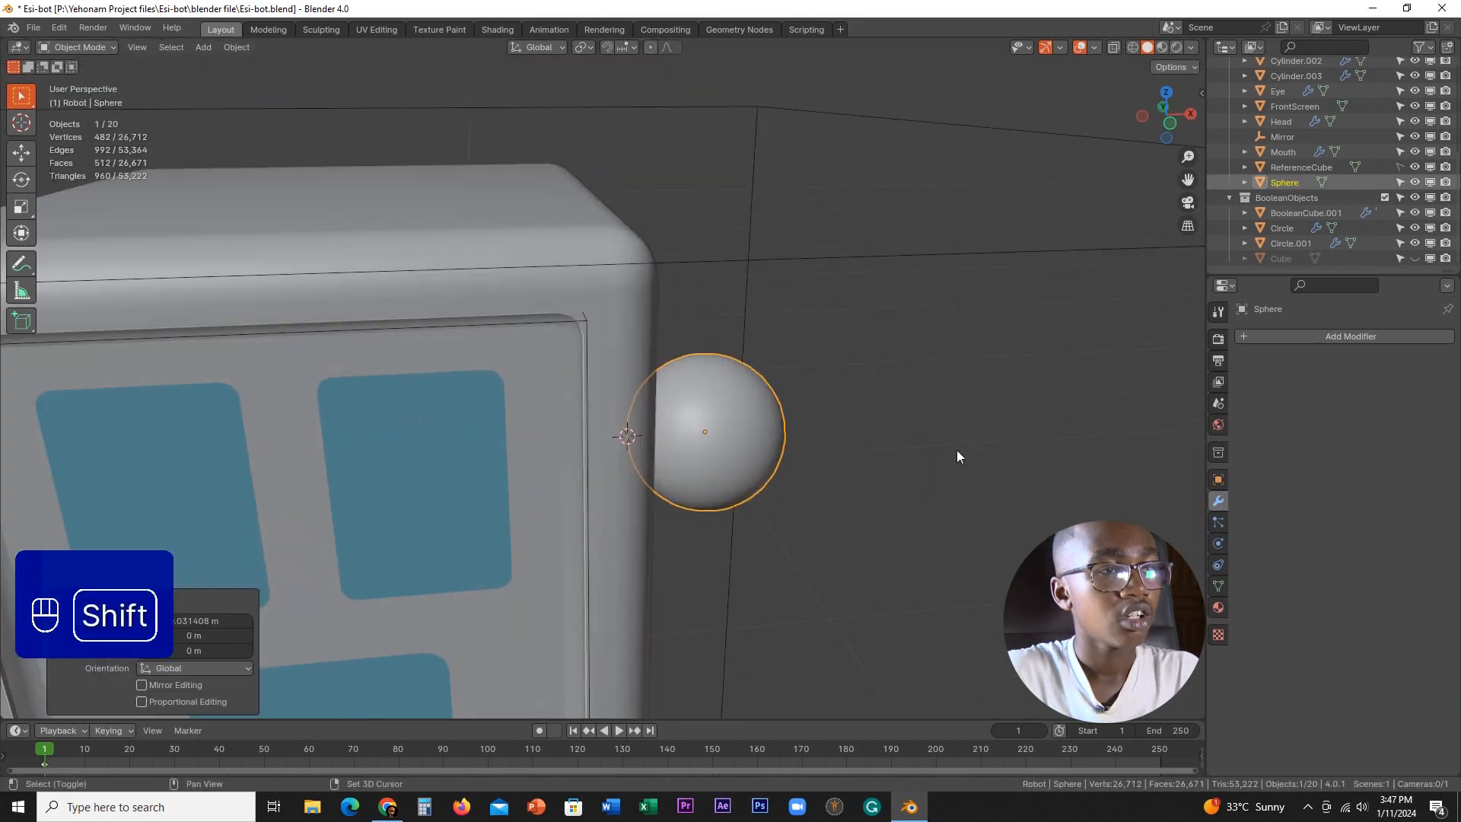
shift+middle_drag(957, 450, 747, 144)
scroll(935, 333, down, 3)
click(905, 341)
scroll(823, 426, up, 3)
click(747, 145)
scroll(747, 152, down, 2)
key(KP_1)
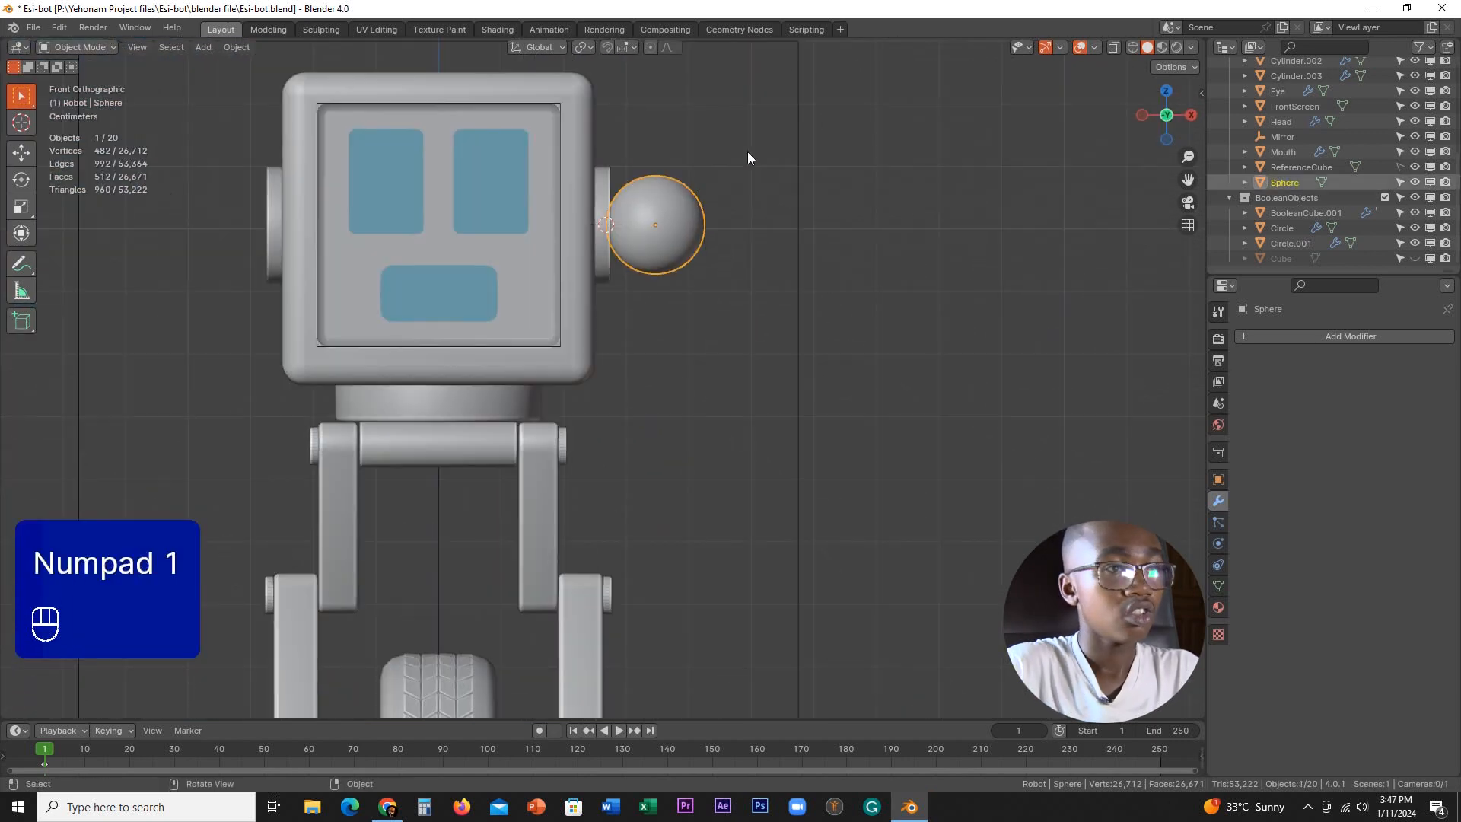
scroll(842, 283, down, 4)
scroll(887, 342, up, 1)
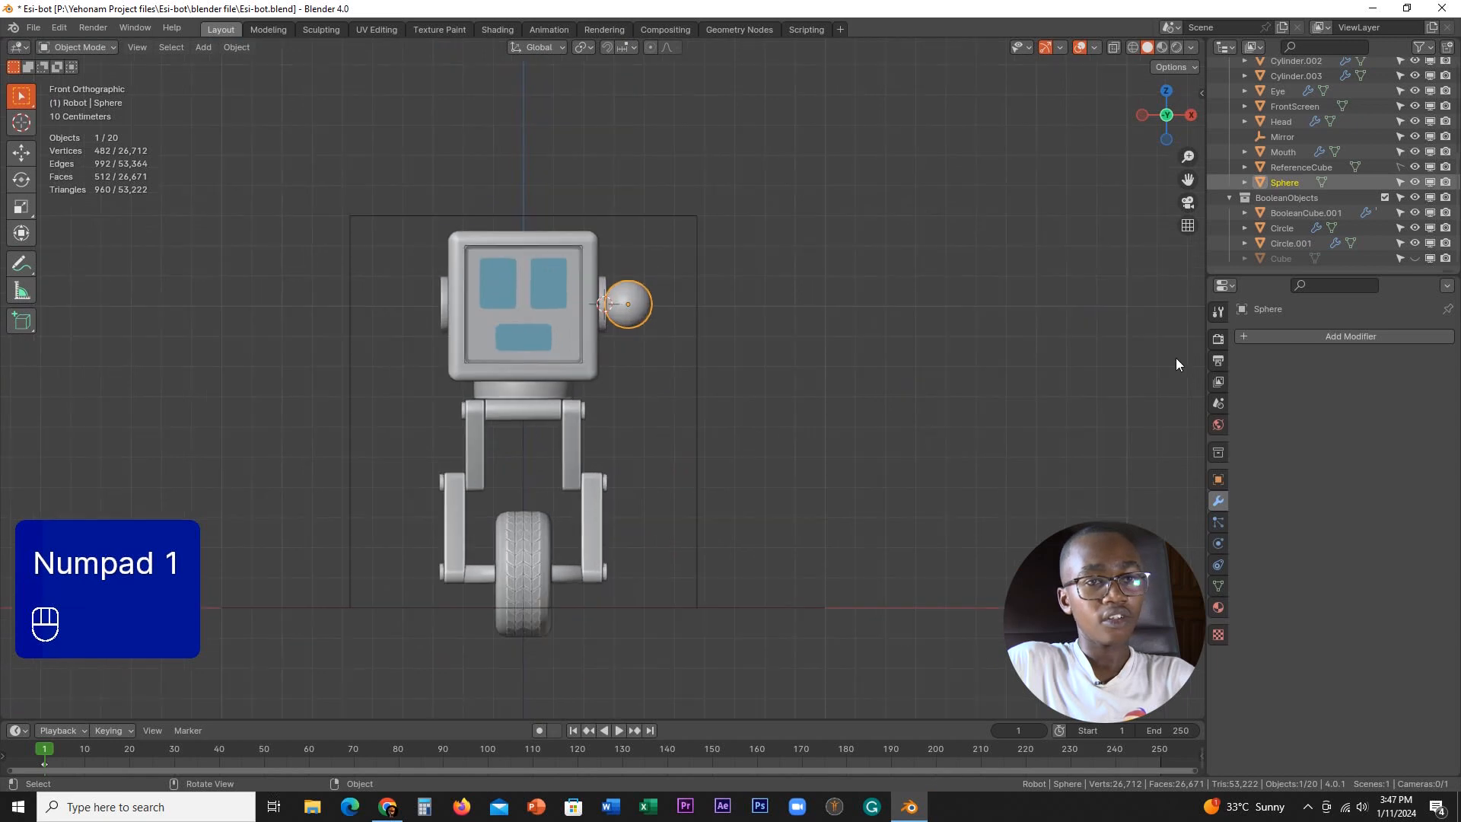
- Add a Mirror modifier on the X axis to the sphere, using the Mirror empty as mirror object, and deselect the sphere
click(1285, 355)
click(1298, 335)
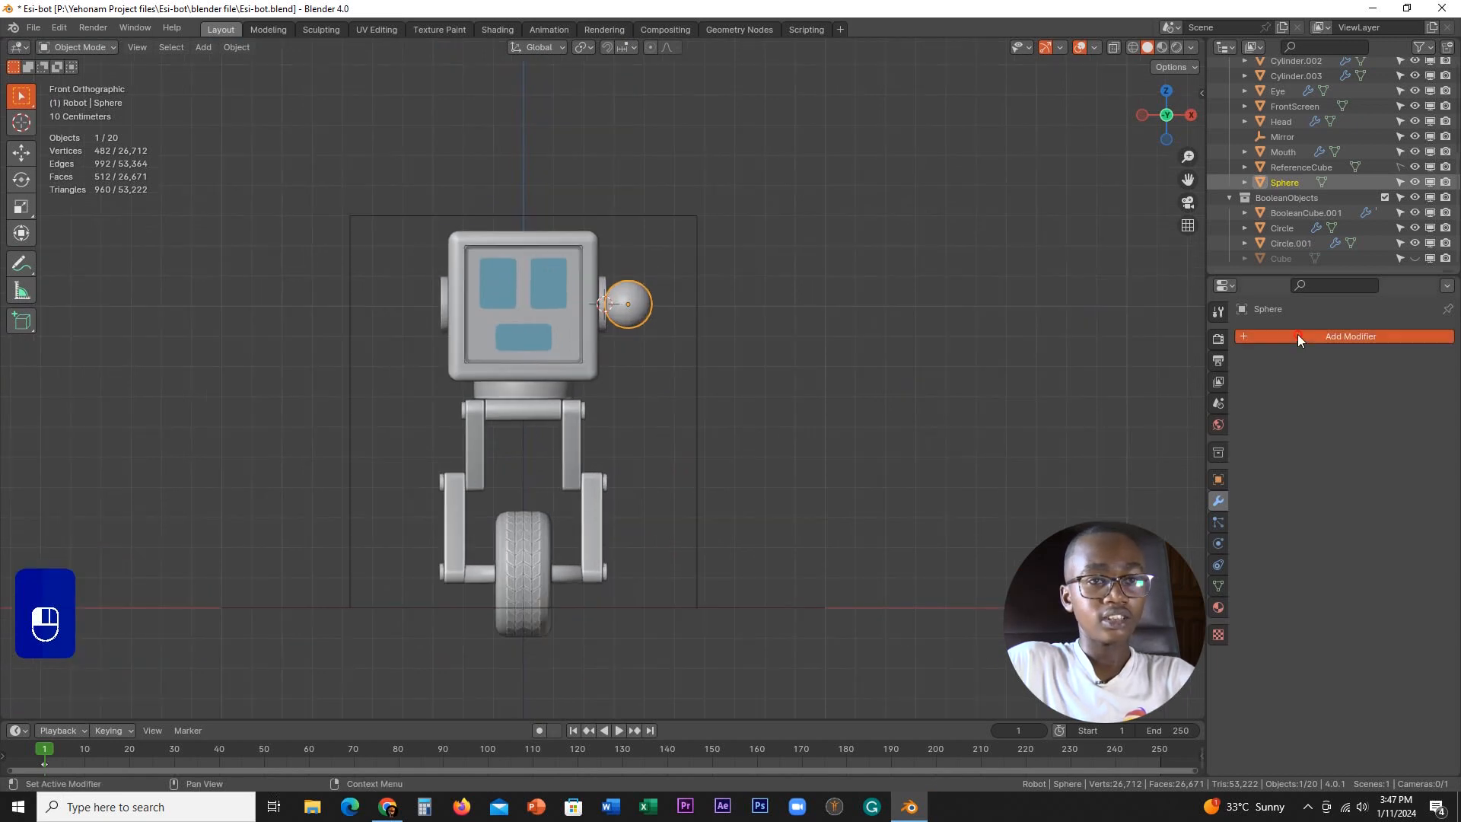
mouse_move(1238, 408)
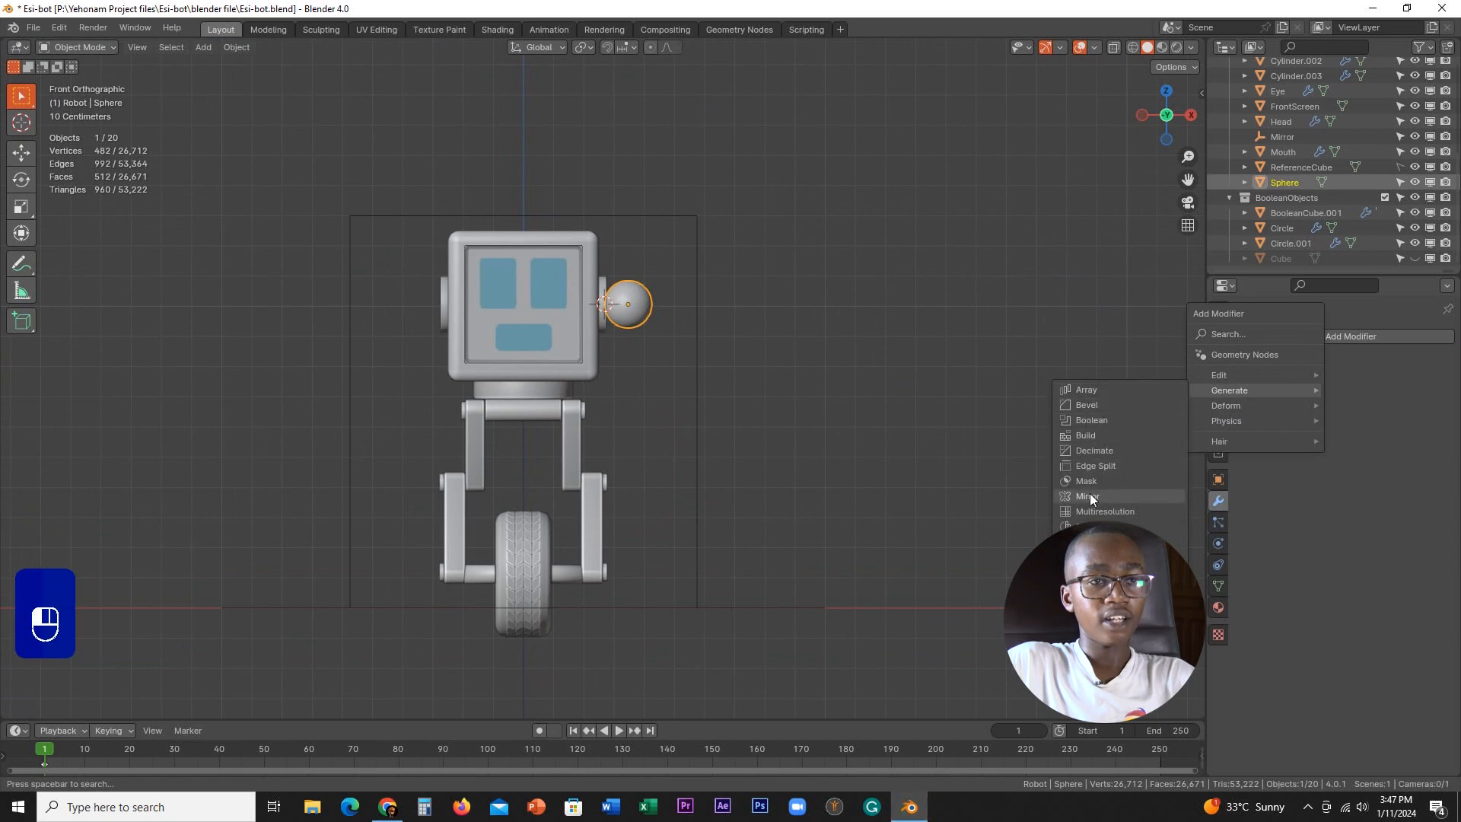
click(1088, 495)
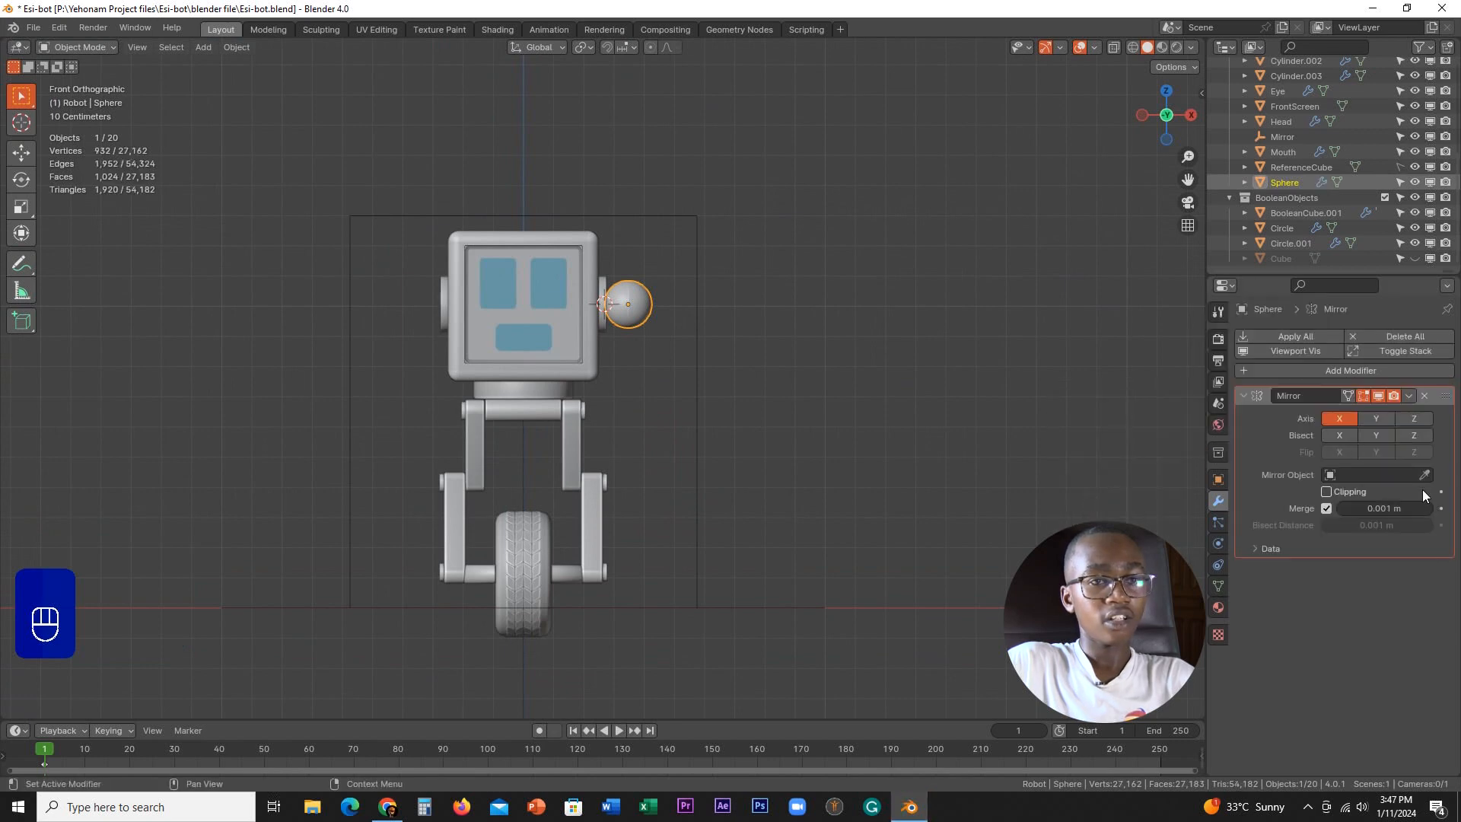
click(1386, 477)
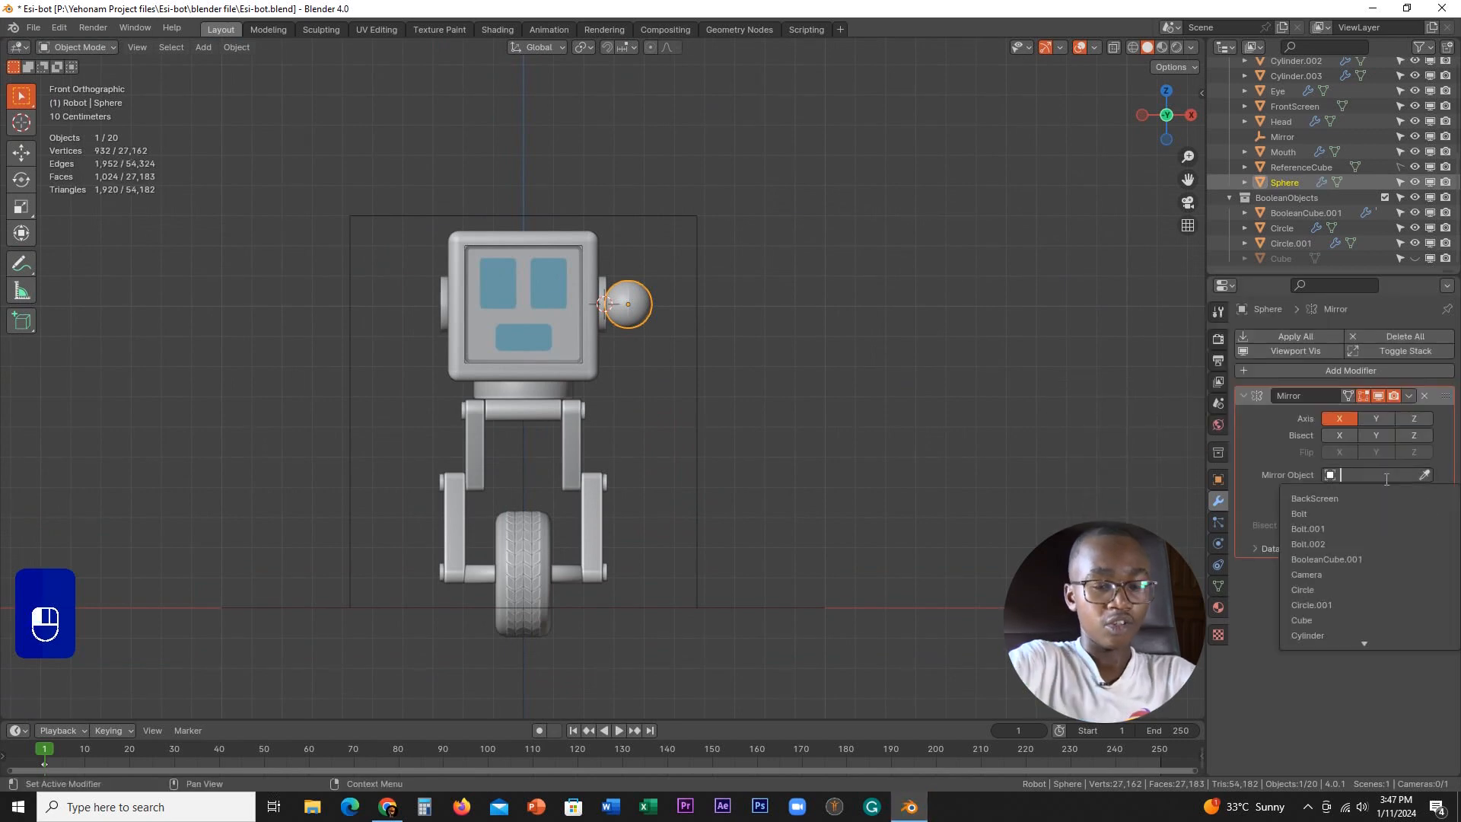
text(mirr)
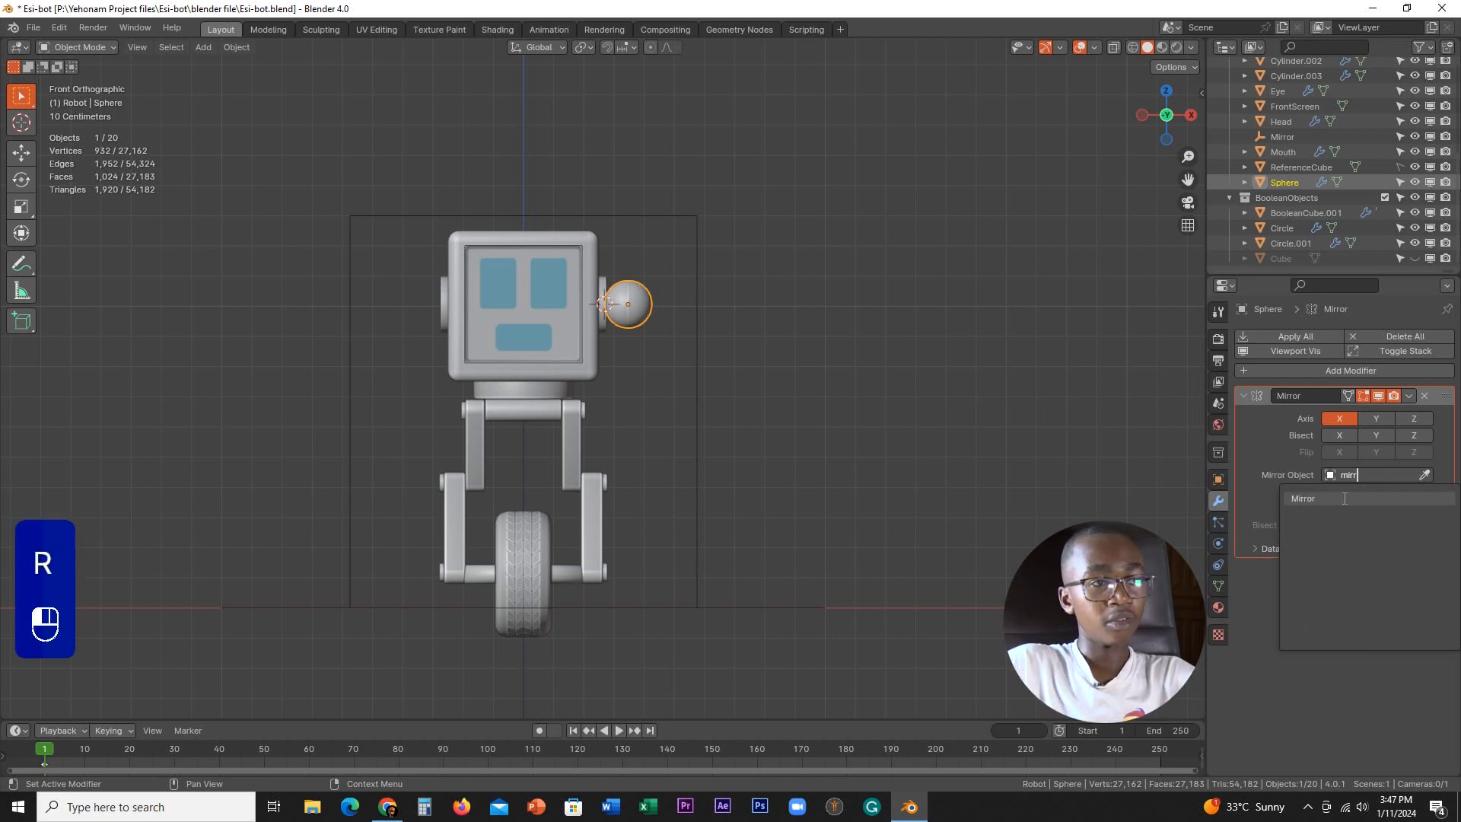
click(1344, 498)
scroll(642, 428, down, 2)
click(833, 436)
scroll(836, 461, up, 2)
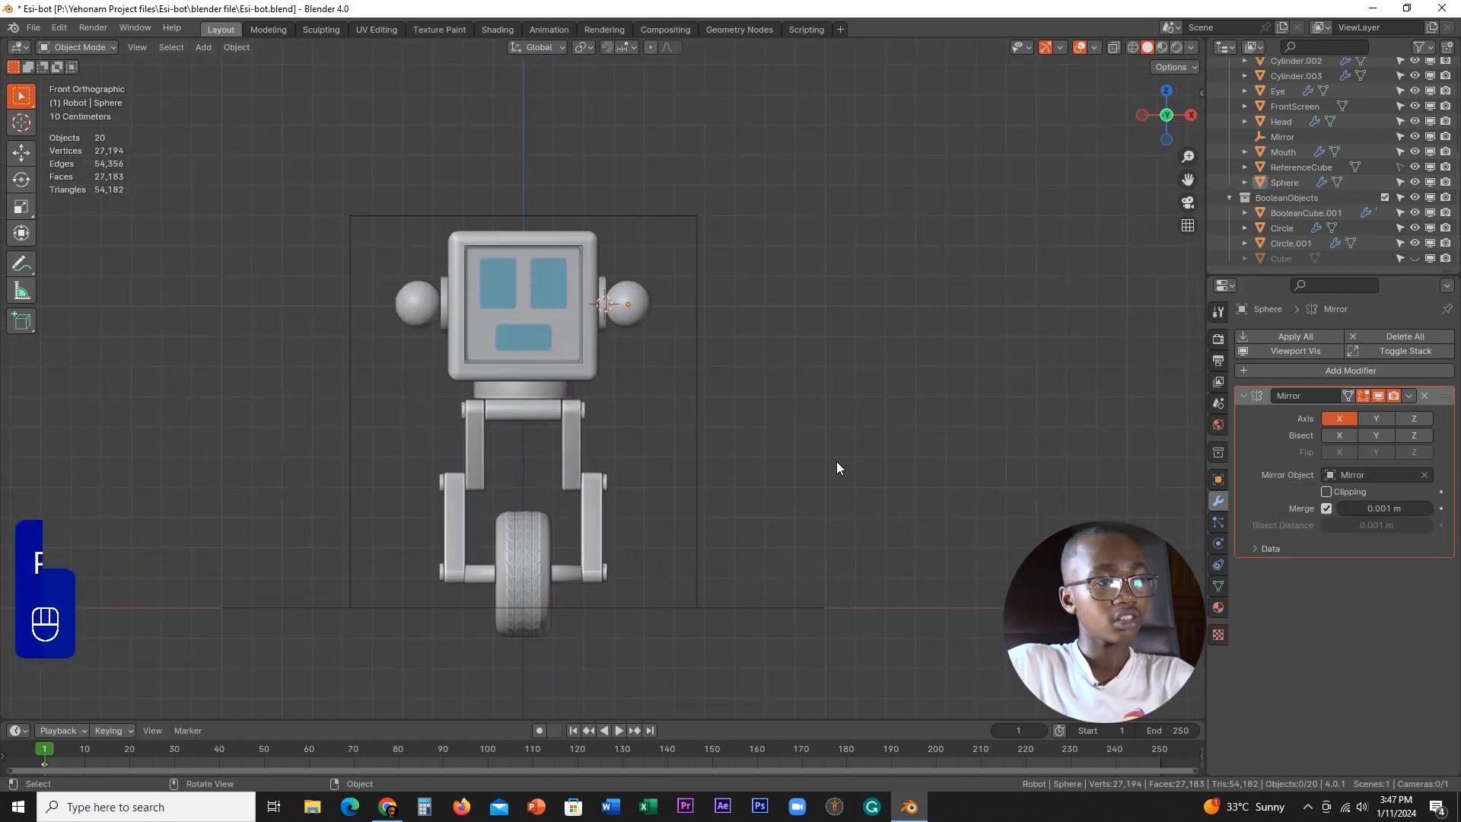
- Examine the mirrored shoulder spheres beside the head, then look at the robotic arm reference images in Chrome and return to Blender
scroll(837, 462, up, 3)
shift+middle_drag(809, 467, 737, 486)
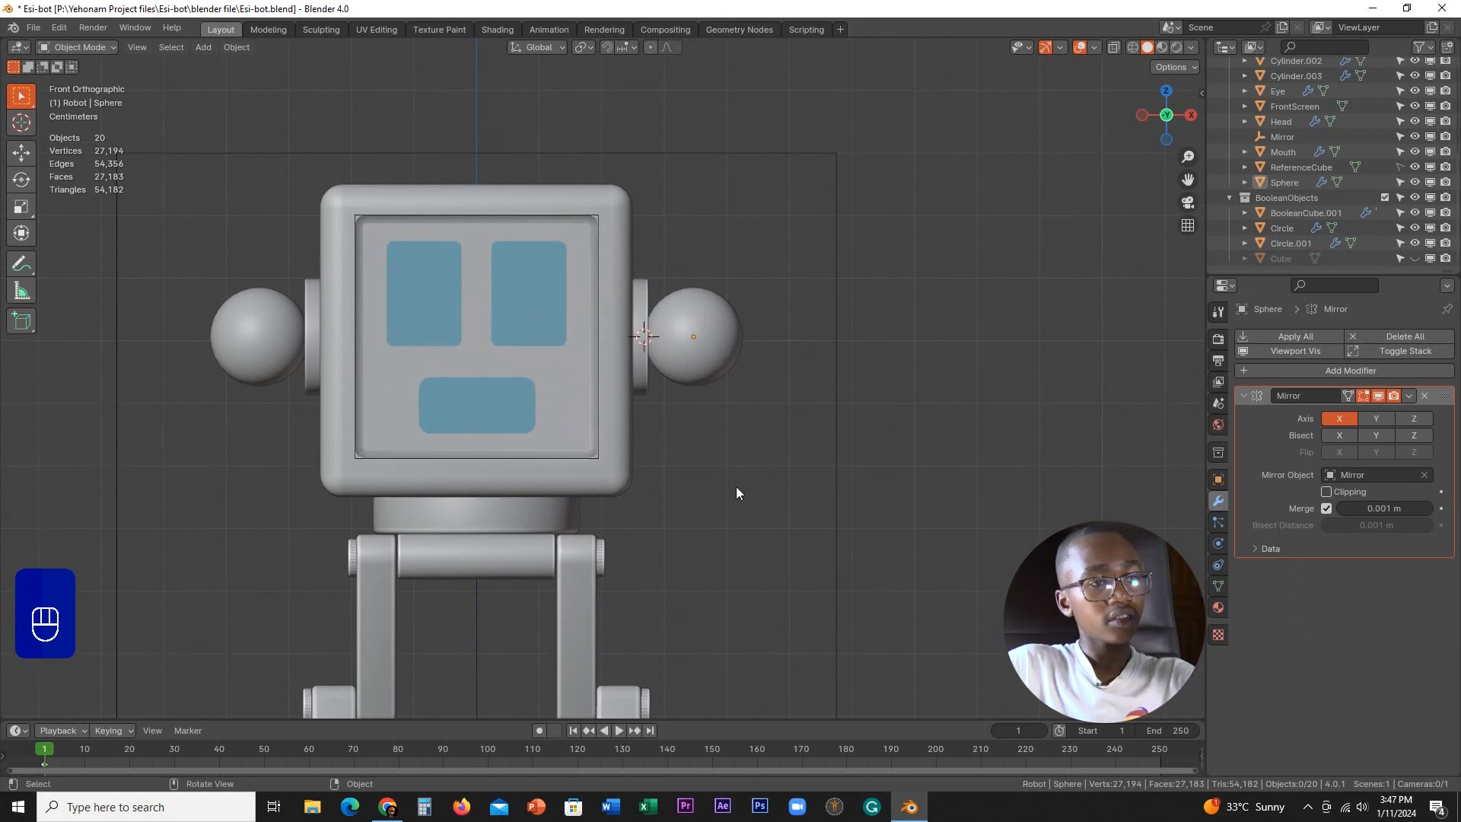
scroll(715, 372, up, 4)
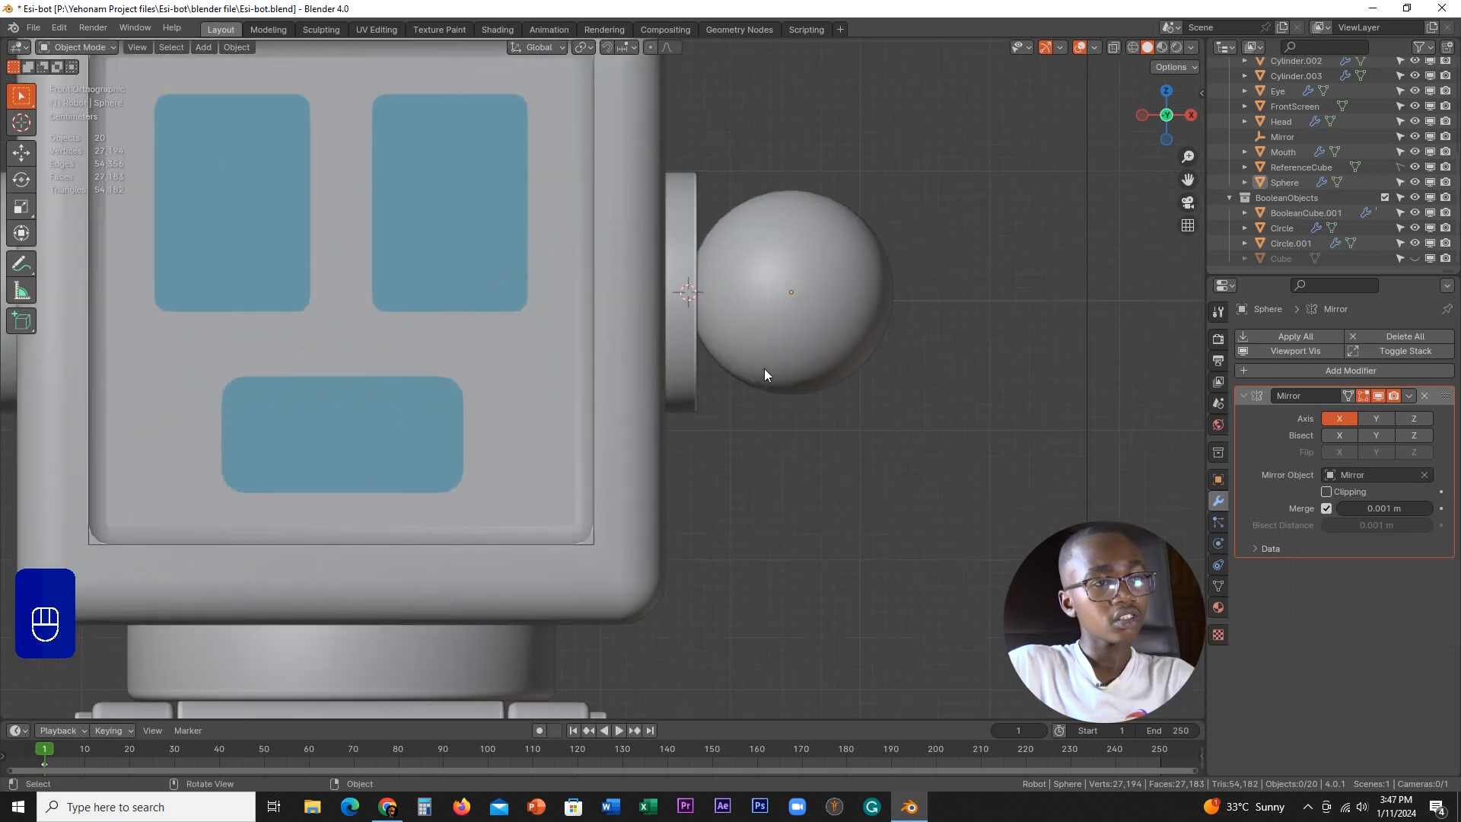
shift+scroll(764, 369, down, 2)
mouse_move(760, 384)
shift+middle_down()
mouse_move(745, 413)
mouse_move(765, 408)
shift+middle_up()
scroll(747, 440, up, 3)
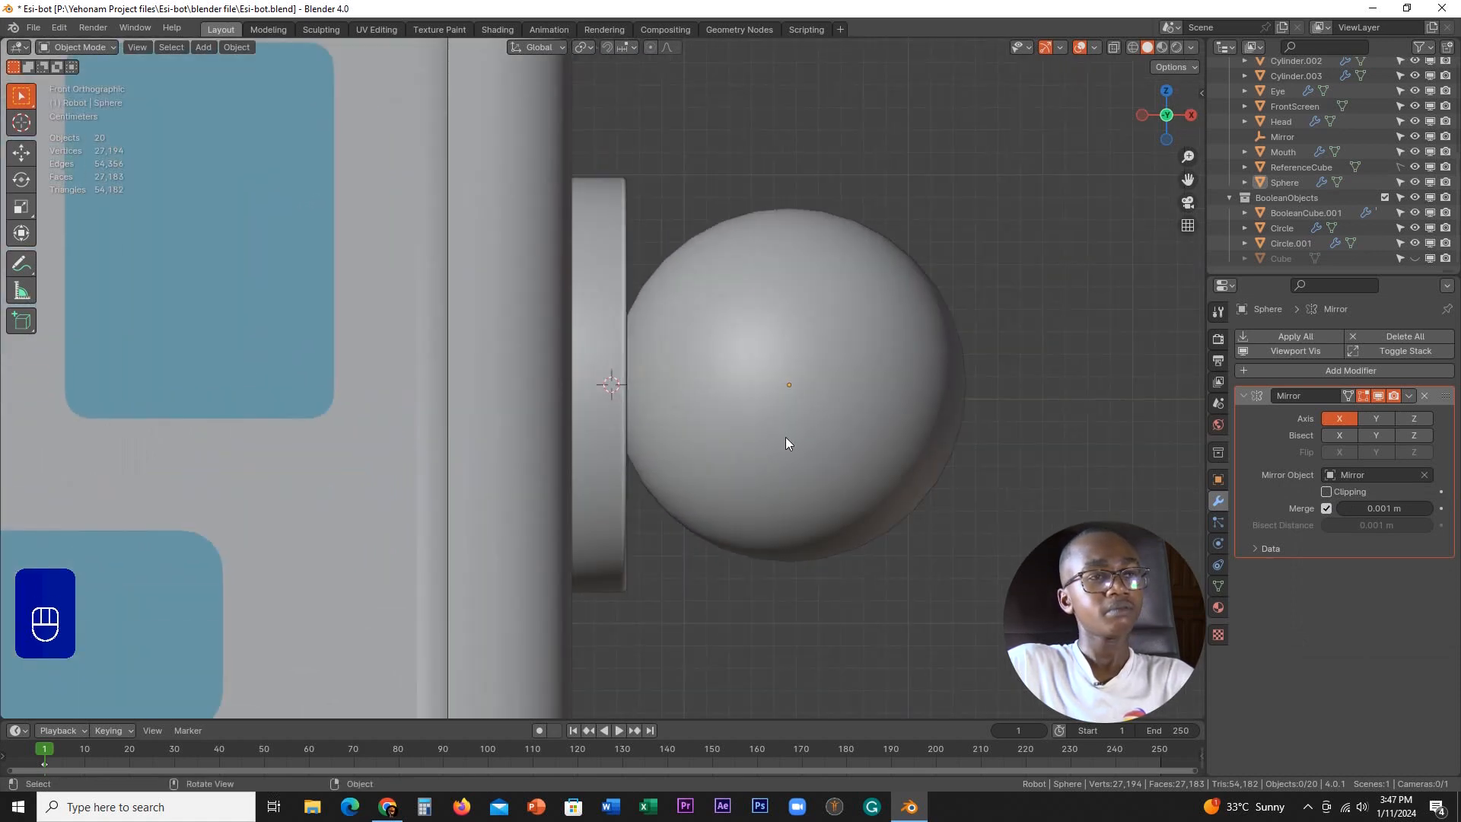
scroll(786, 442, down, 2)
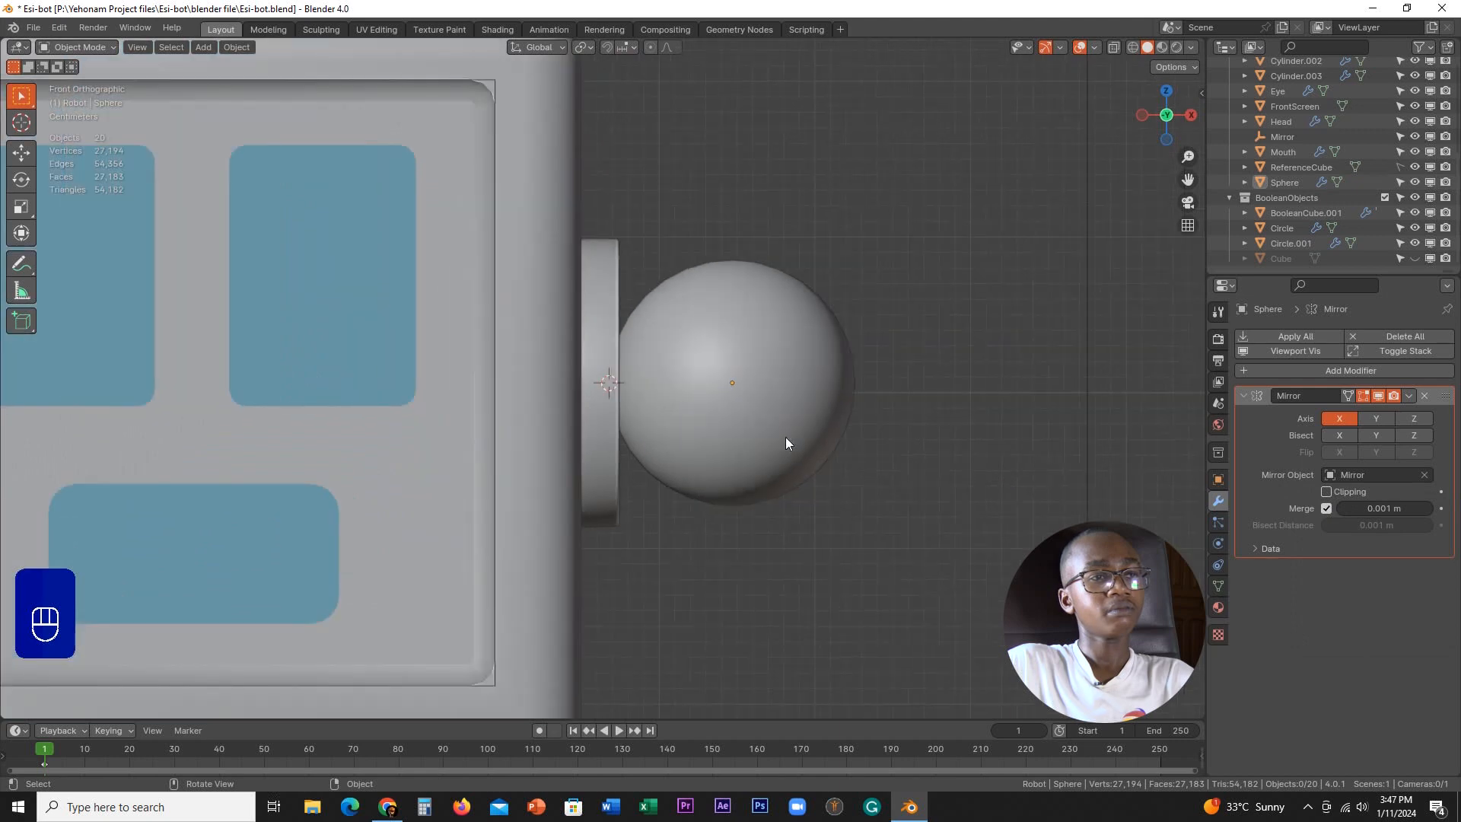
scroll(786, 443, down, 5)
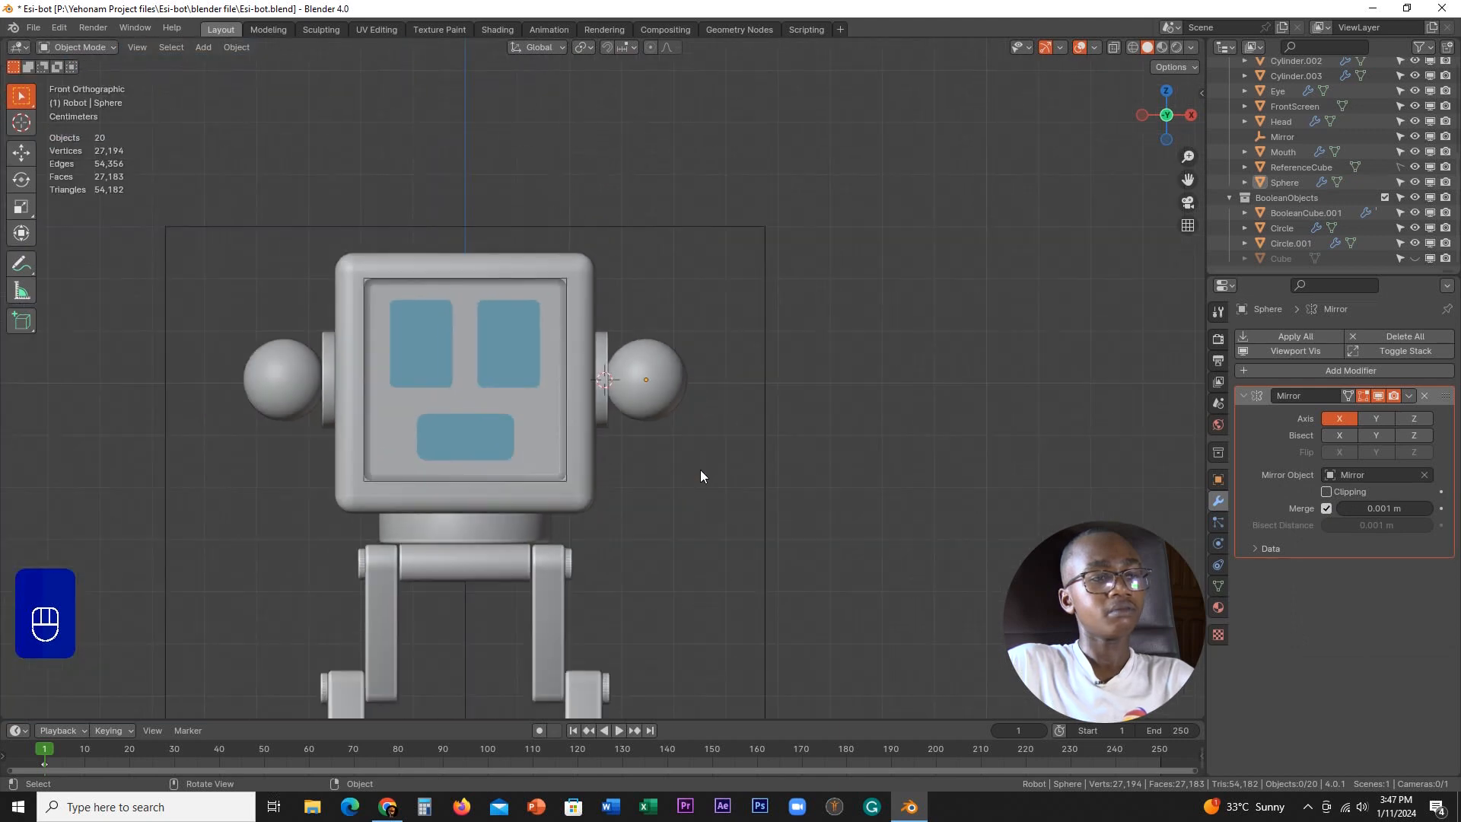
click(404, 813)
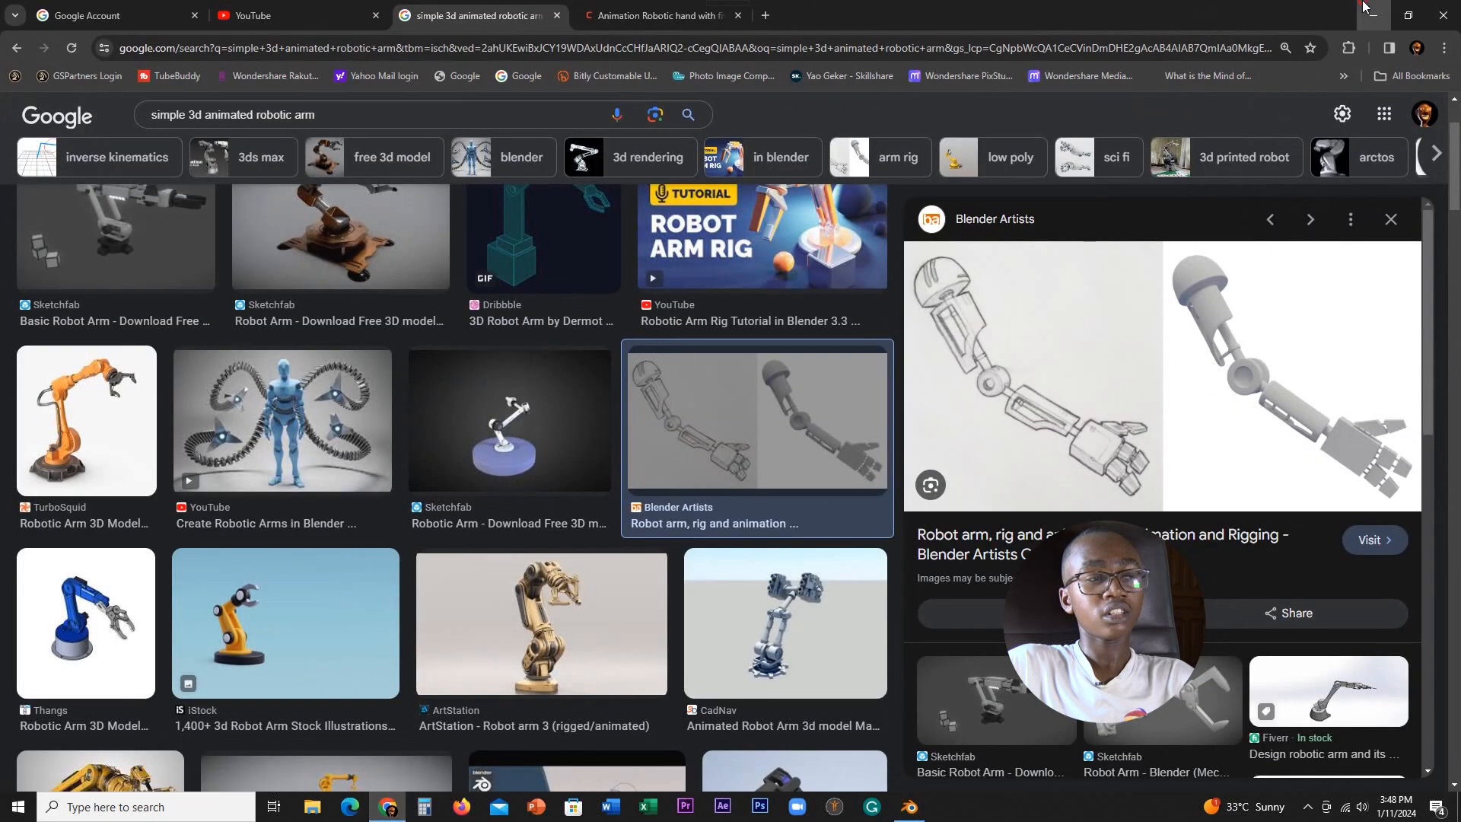
key(alt+Tab)
- Add a cylinder mesh at the 3D cursor beside the head for the upper arm
scroll(639, 452, up, 2)
click(652, 370)
key(shift+a)
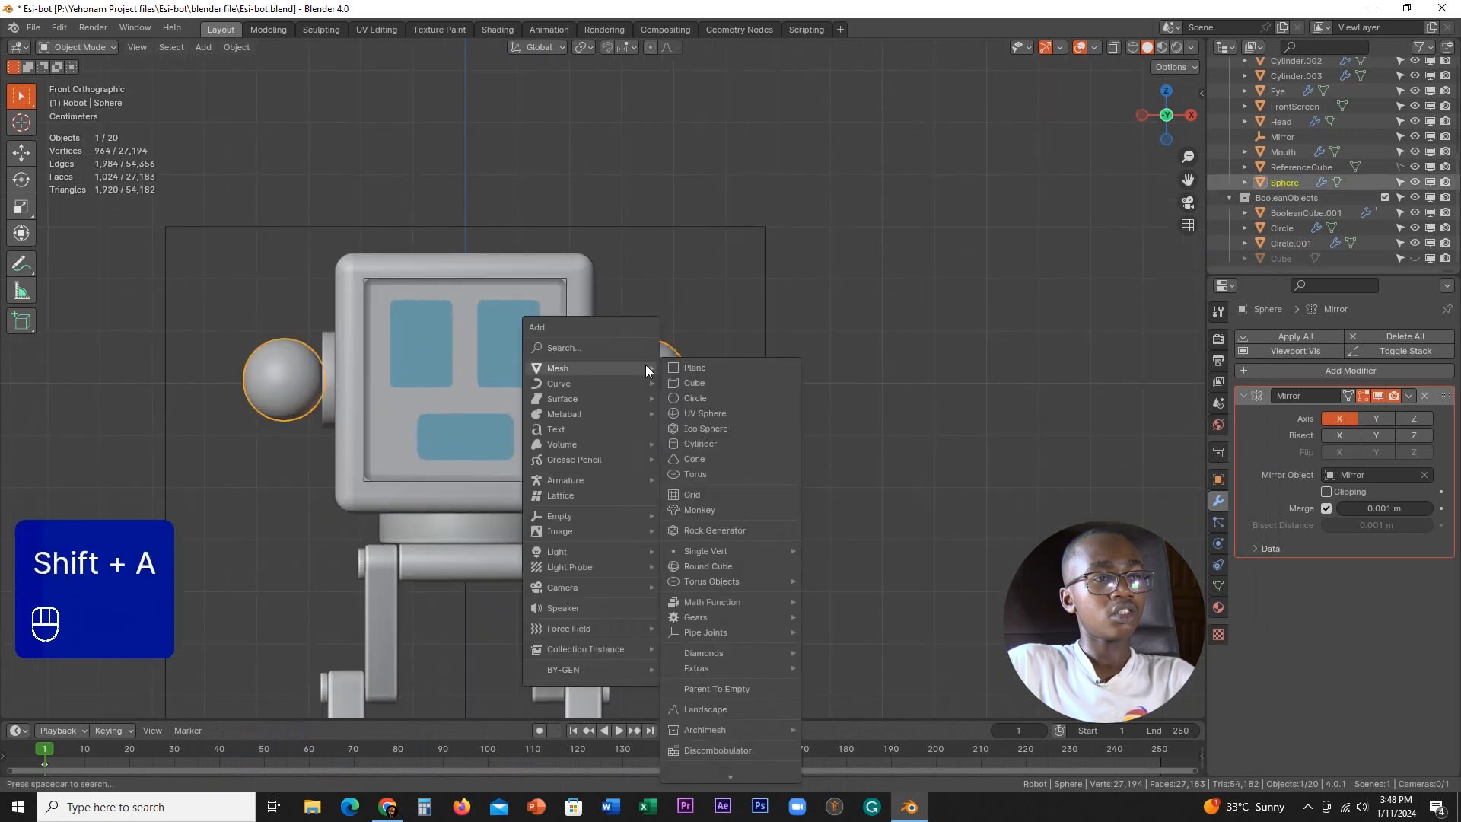
scroll(719, 433, up, 1)
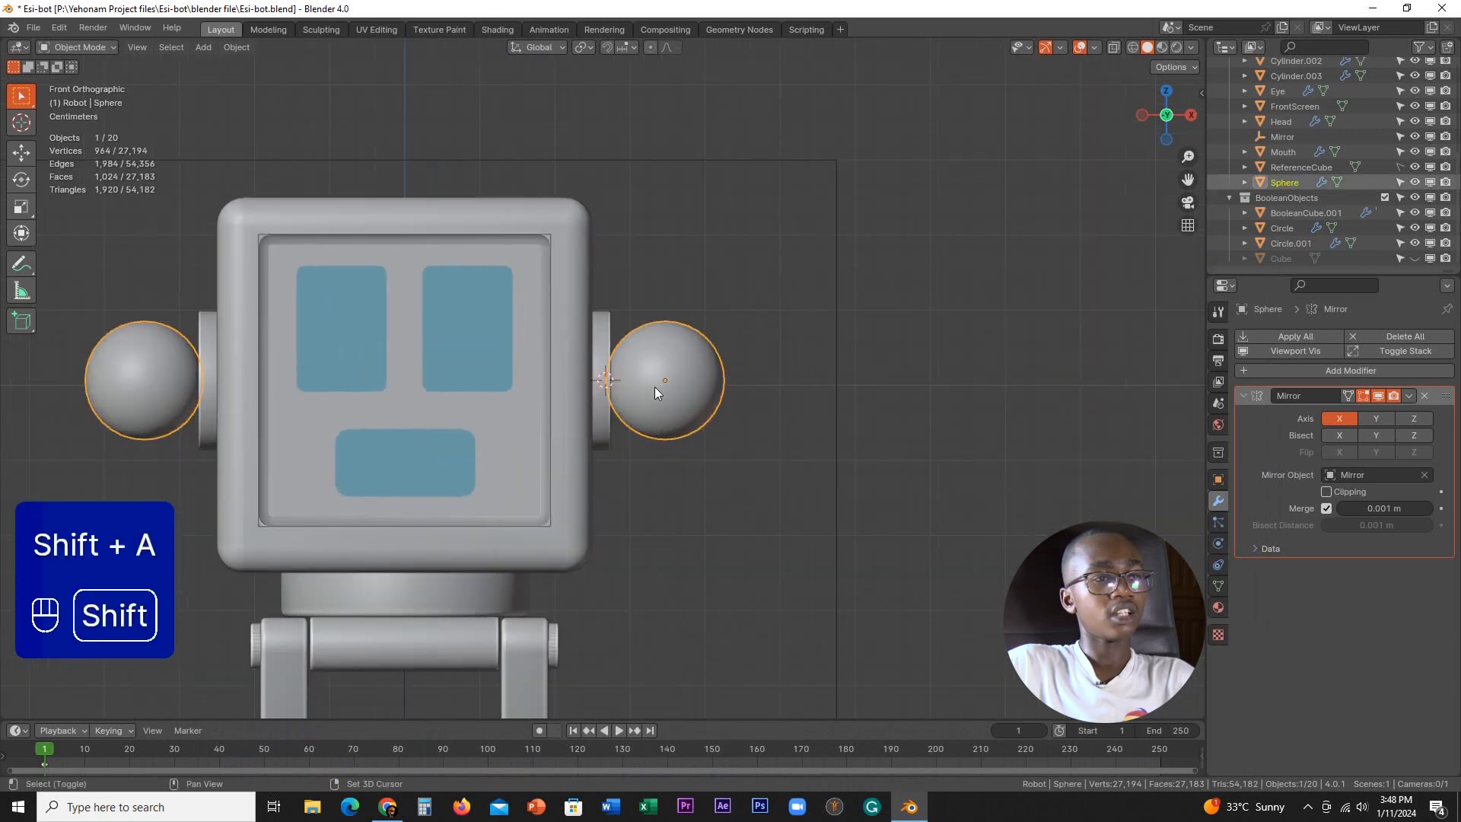
key(shift+a)
mouse_move(595, 385)
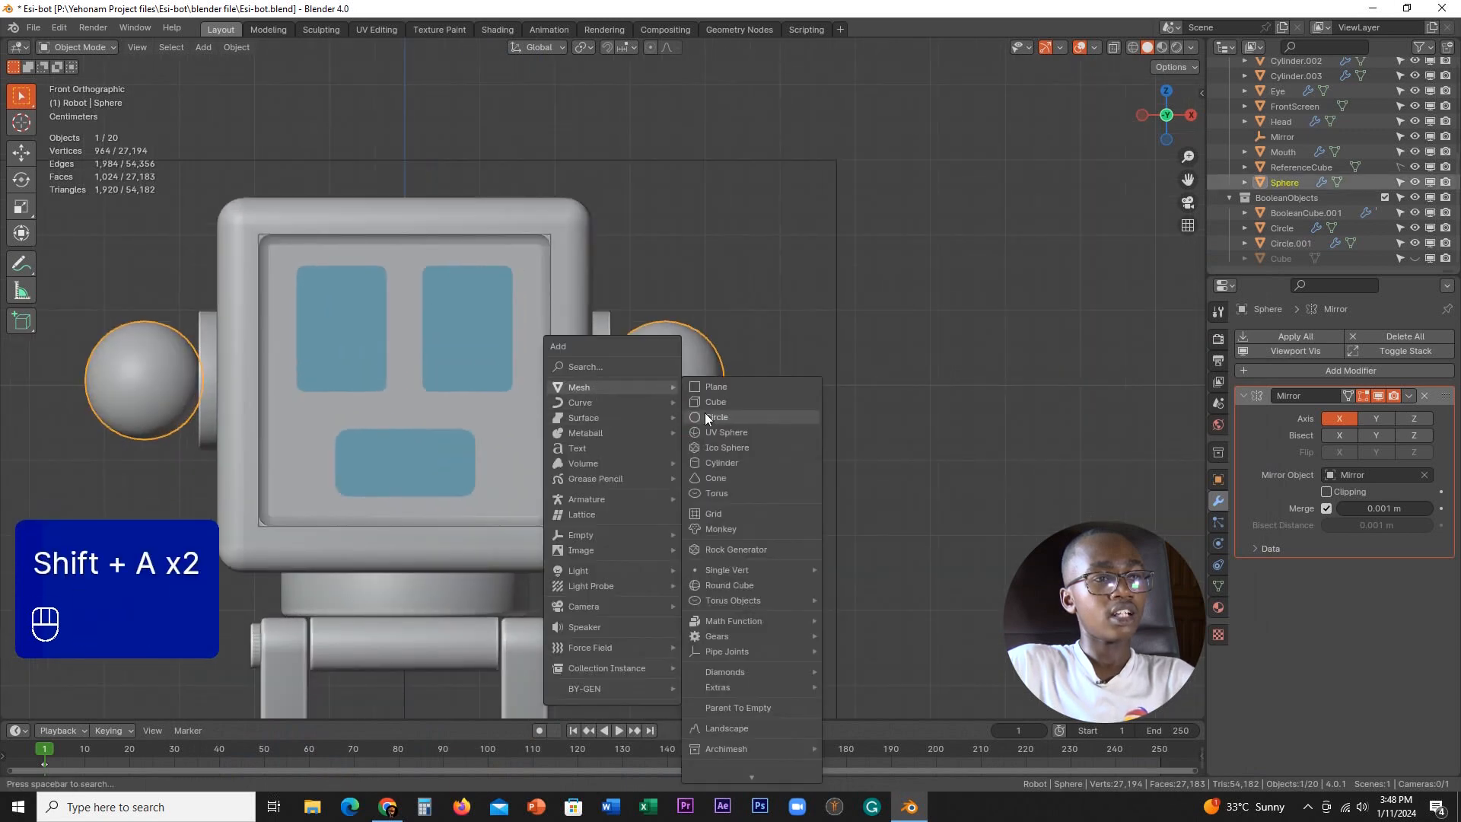
click(715, 464)
- Set the new cylinder's radius to 0.05 m and its depth to 0.288 m
scroll(641, 490, down, 8)
scroll(767, 483, up, 3)
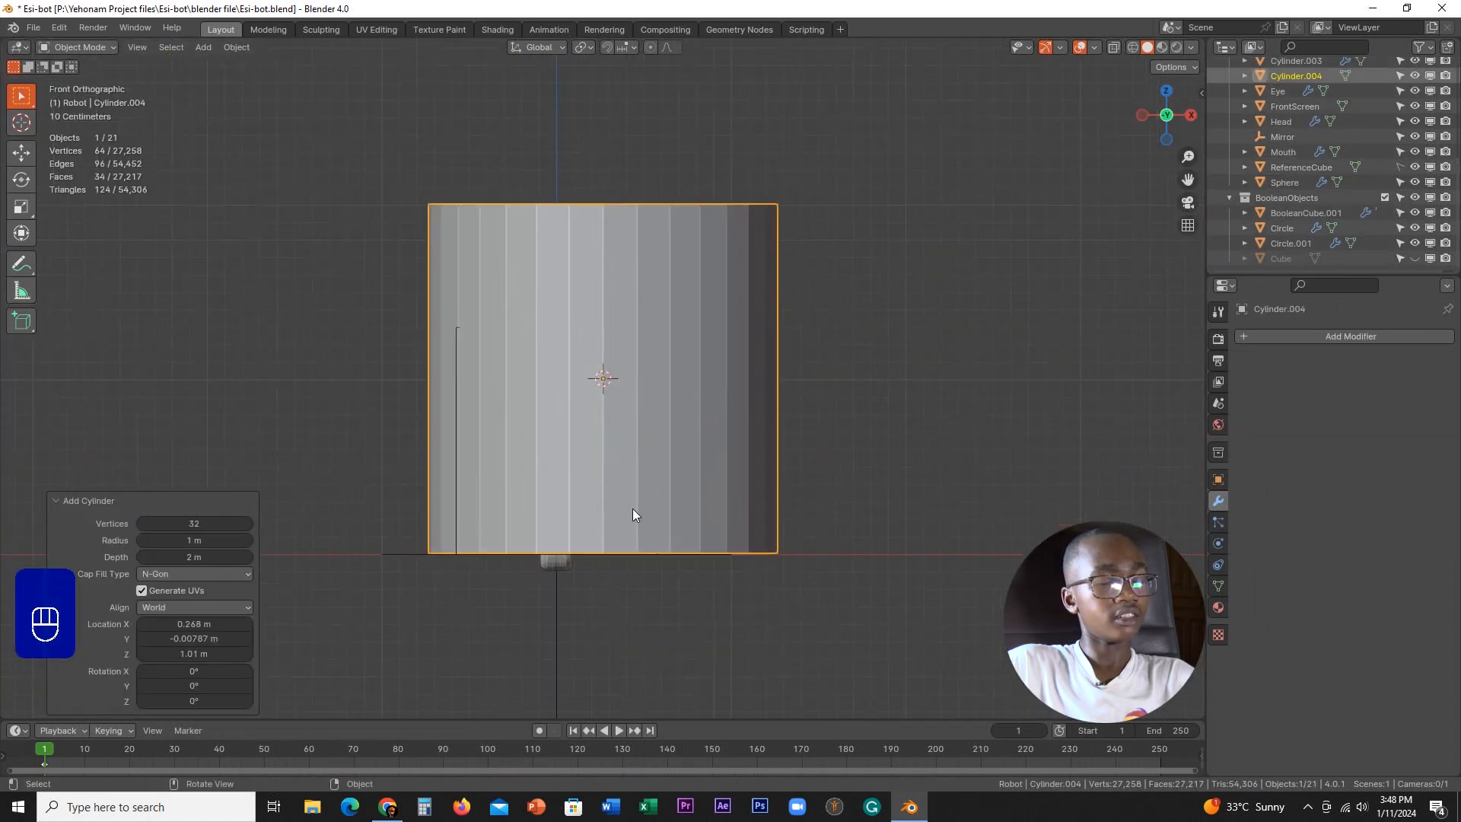
drag(201, 552, 535, 546)
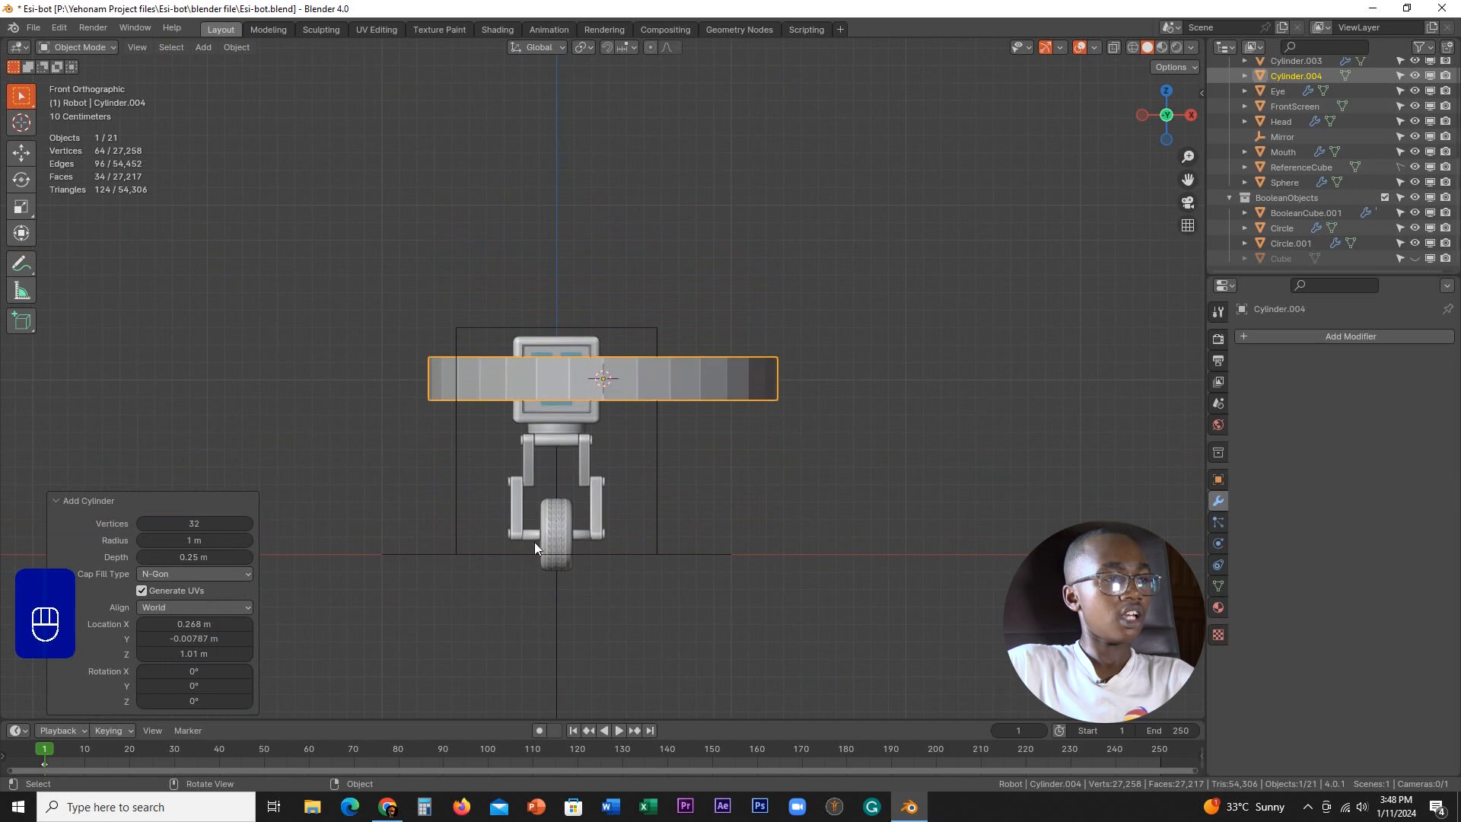
drag(243, 539, 1187, 538)
double_click(191, 538)
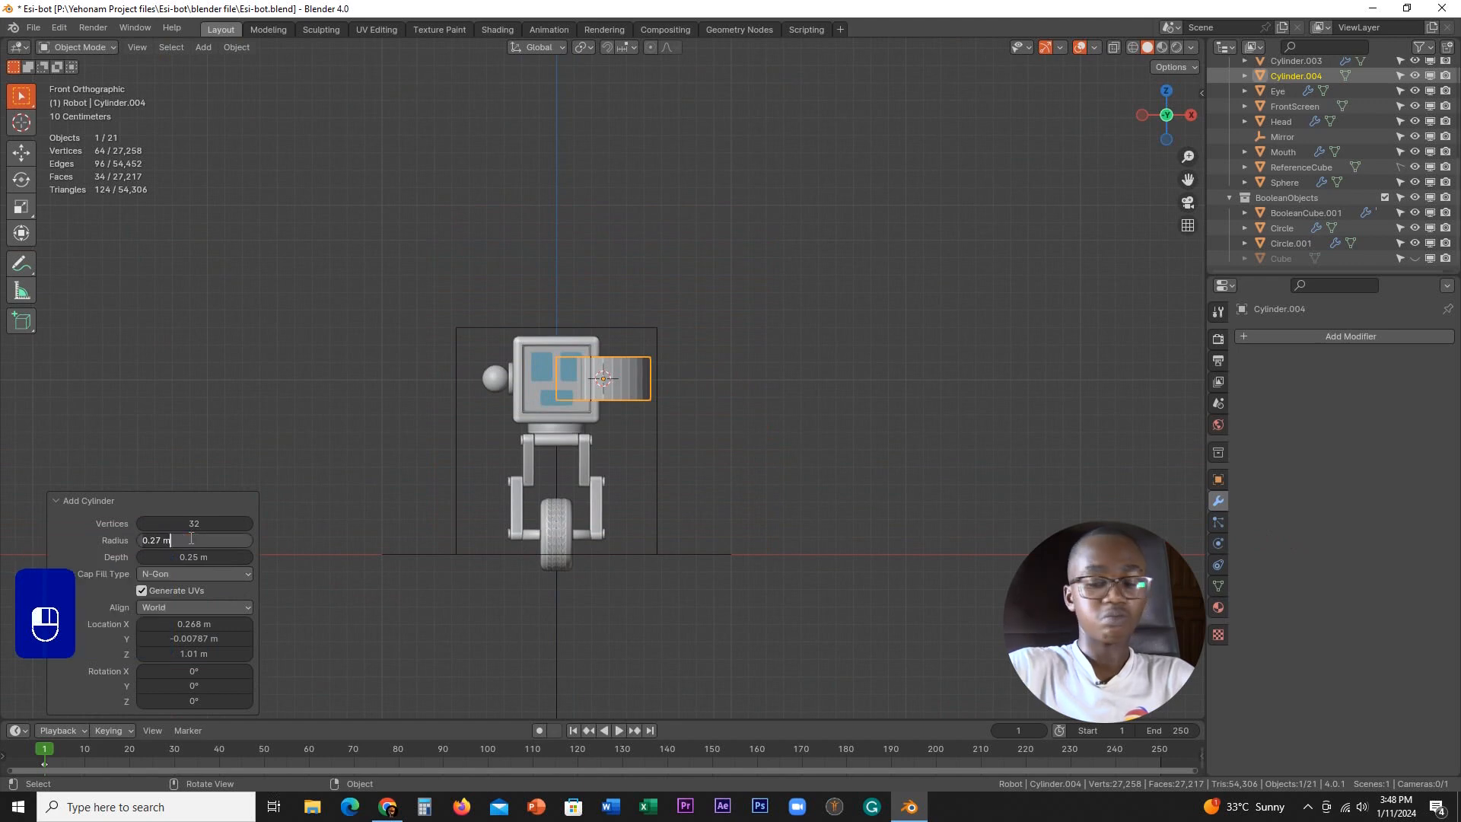
text(.1)
key(Return)
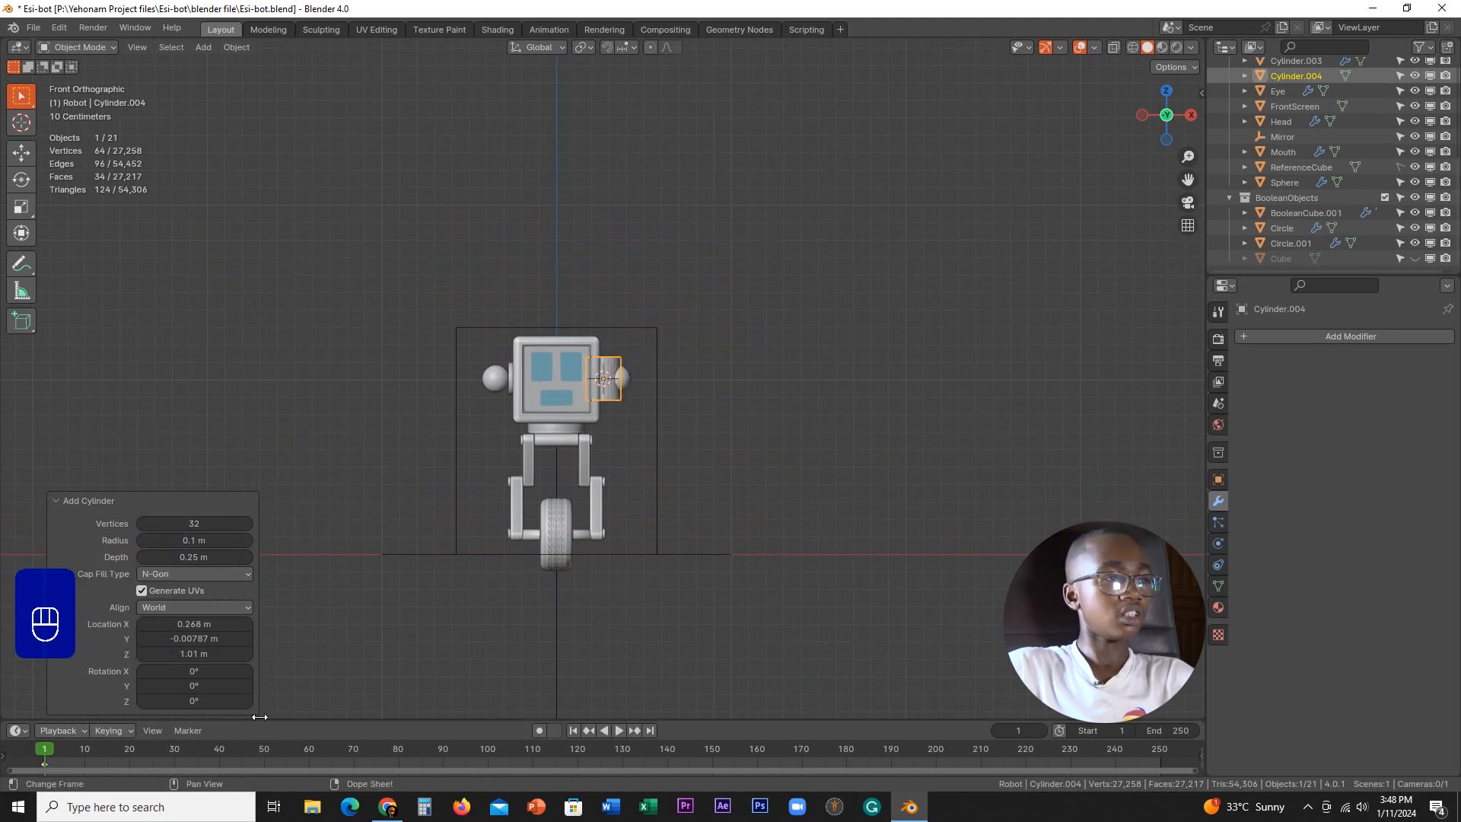
double_click(194, 540)
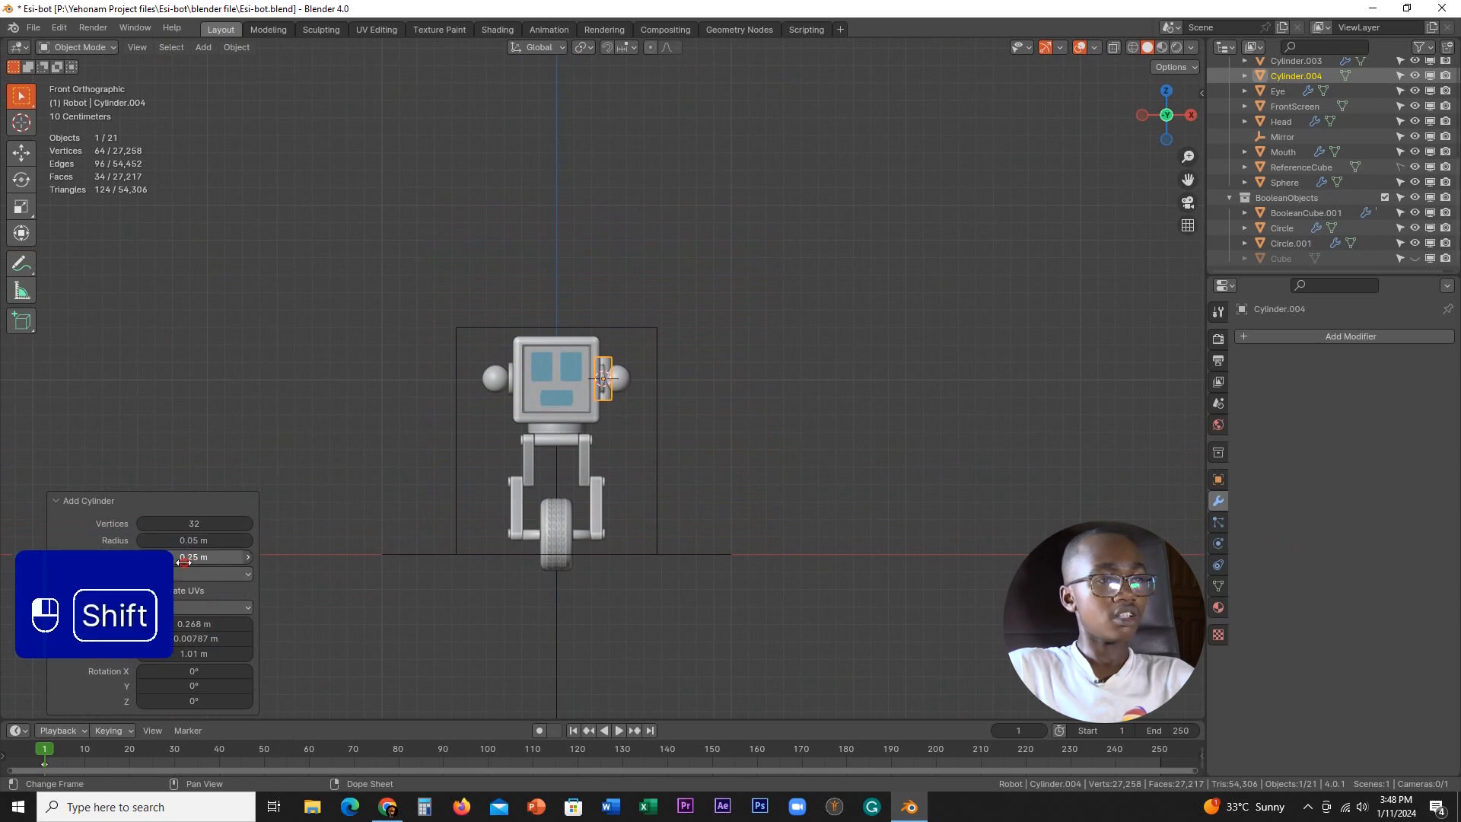
shift+drag(220, 553, 213, 553)
- Move the cylinder about 0.079 m outward along X and about 0.172 m down along Z, beneath the shoulder sphere
scroll(746, 532, up, 8)
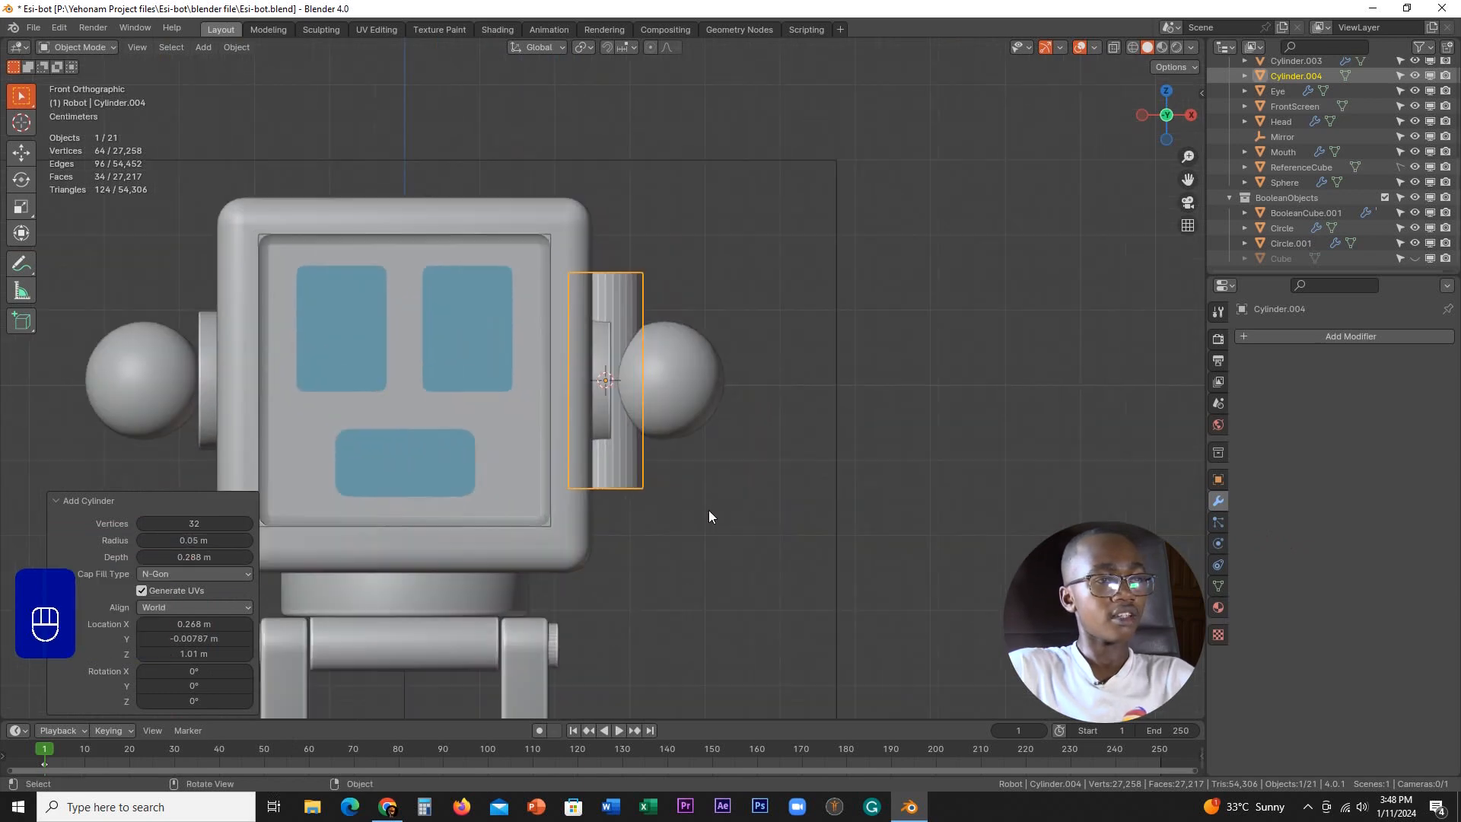
scroll(644, 481, up, 3)
key(g)
key(shift+z)
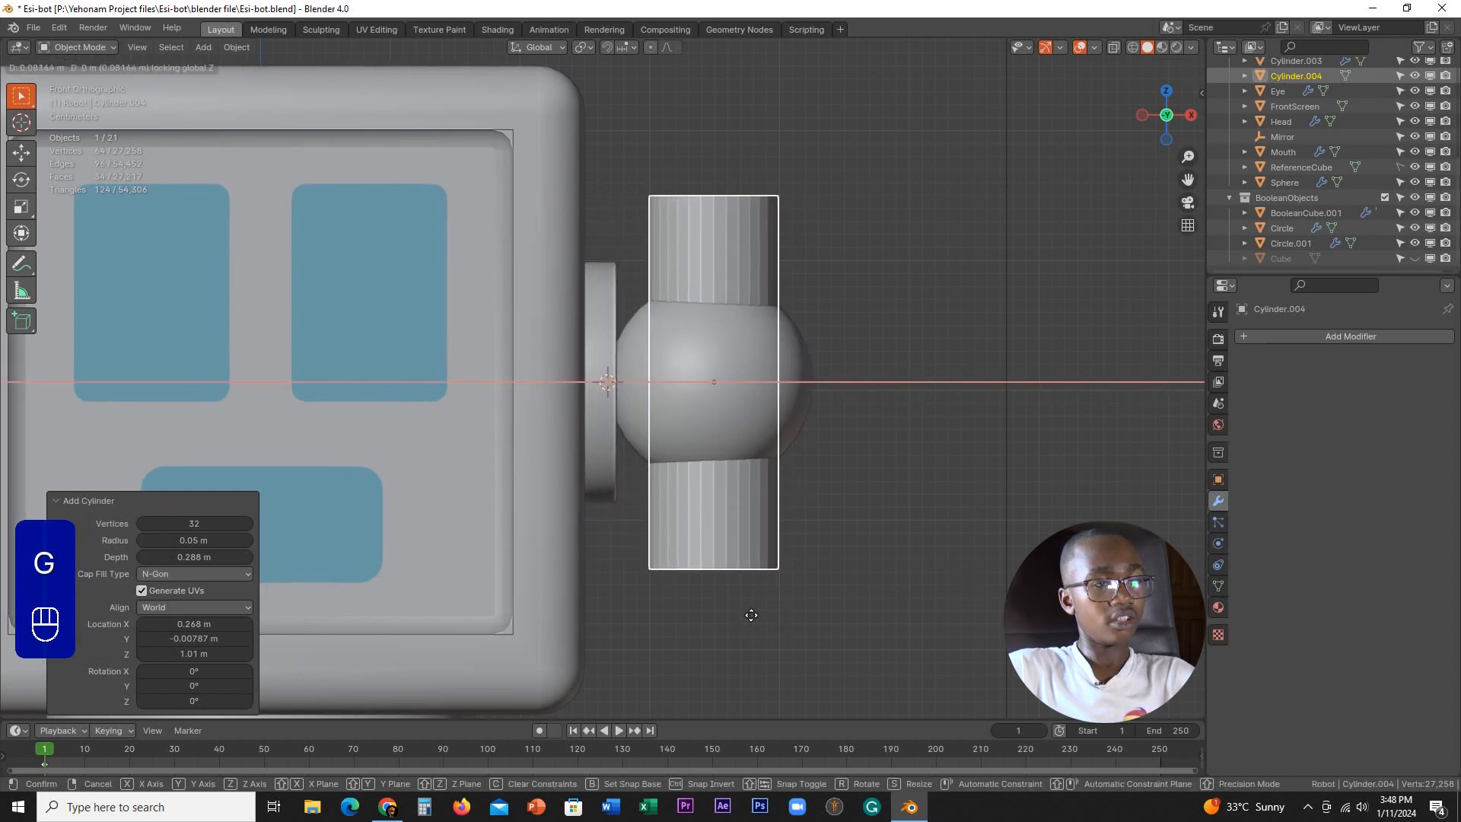
click(744, 586)
key(g)
key(z)
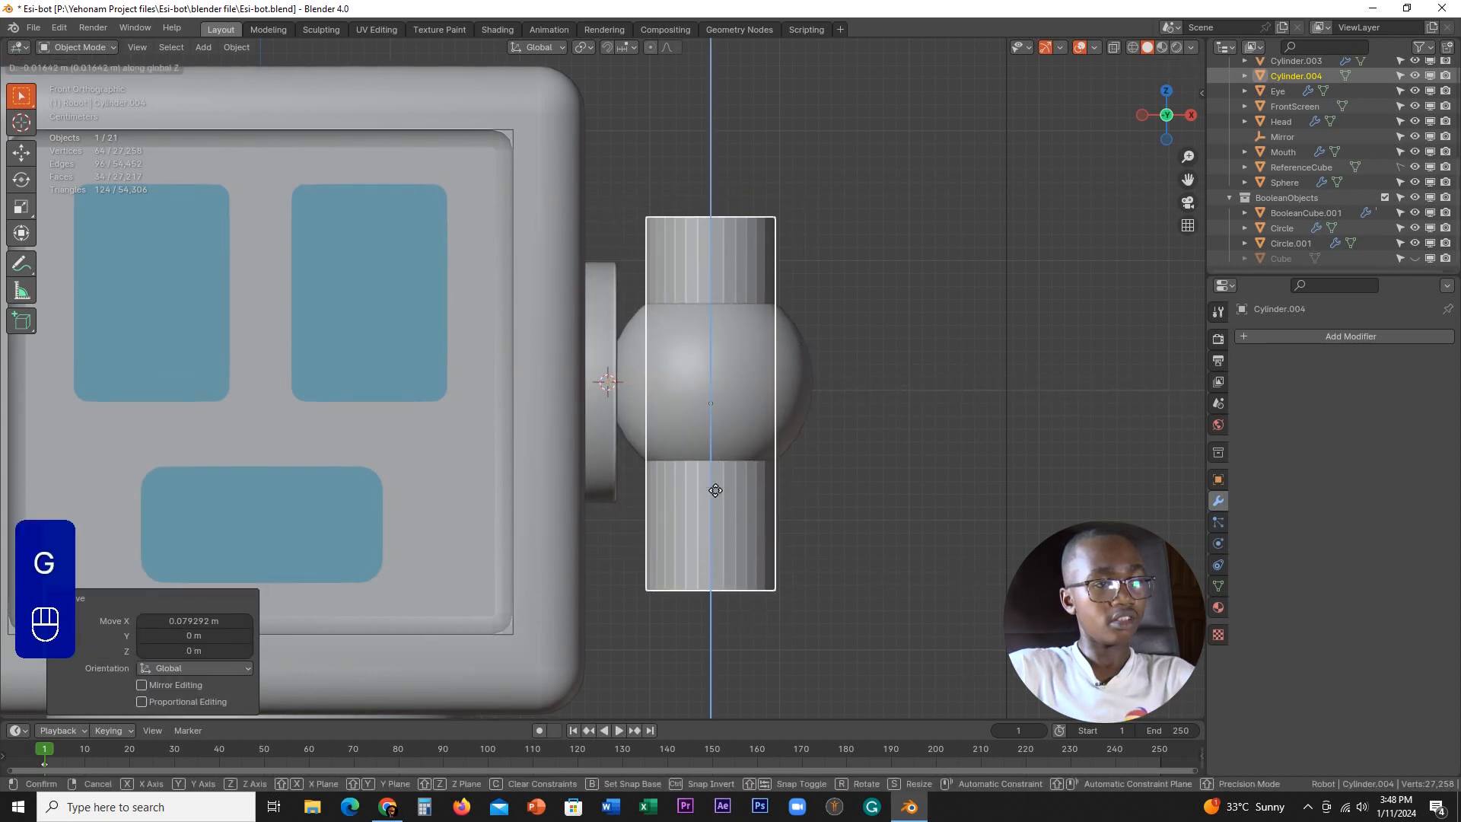
click(703, 677)
- Scale the arm cylinder to 0.7 on X and Y, keeping its height
scroll(714, 563, down, 4)
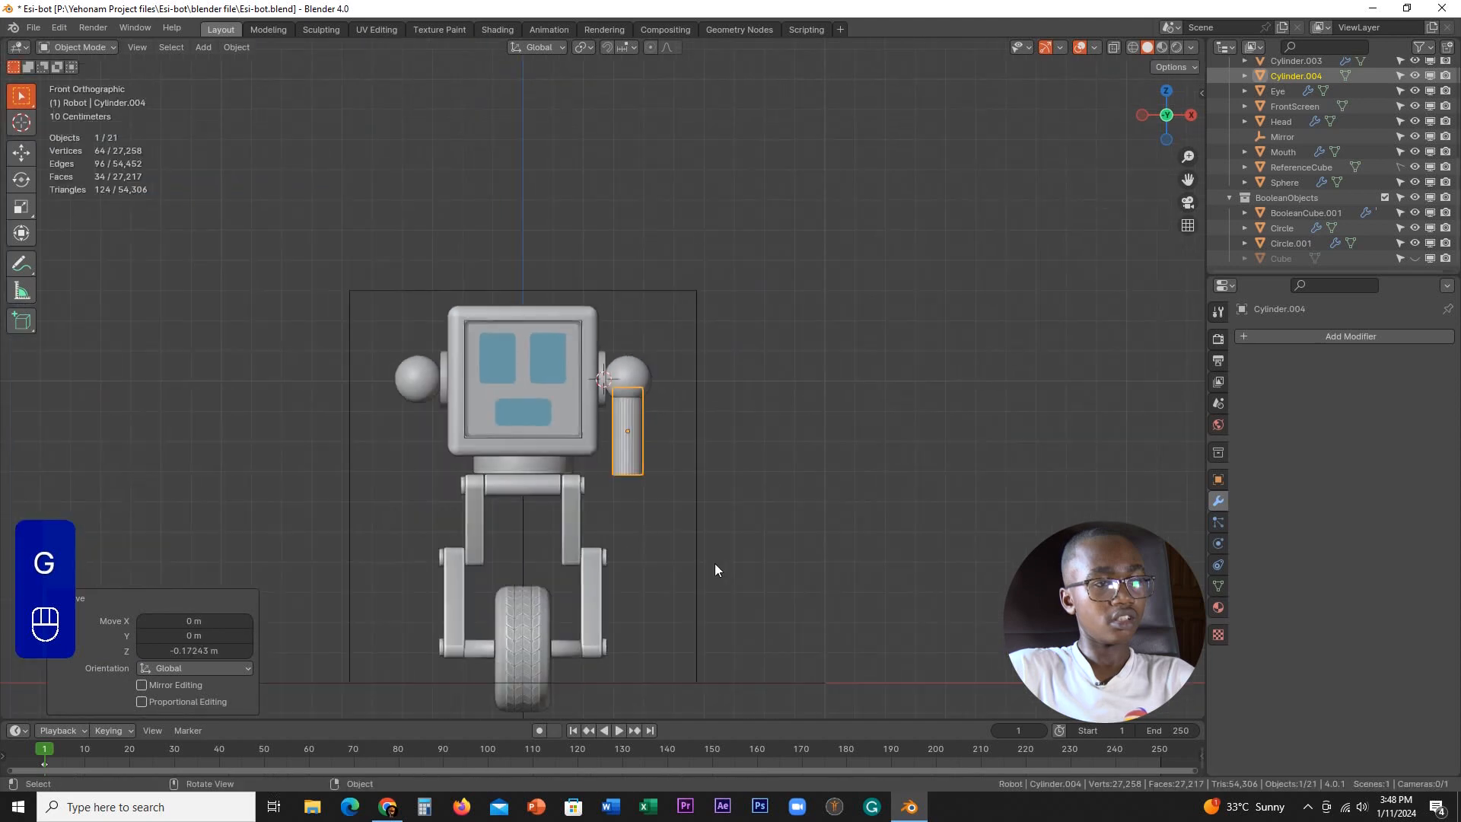
shift+middle_drag(714, 563, 672, 481)
scroll(673, 481, up, 2)
scroll(820, 445, up, 2)
key(s)
key(shift+z)
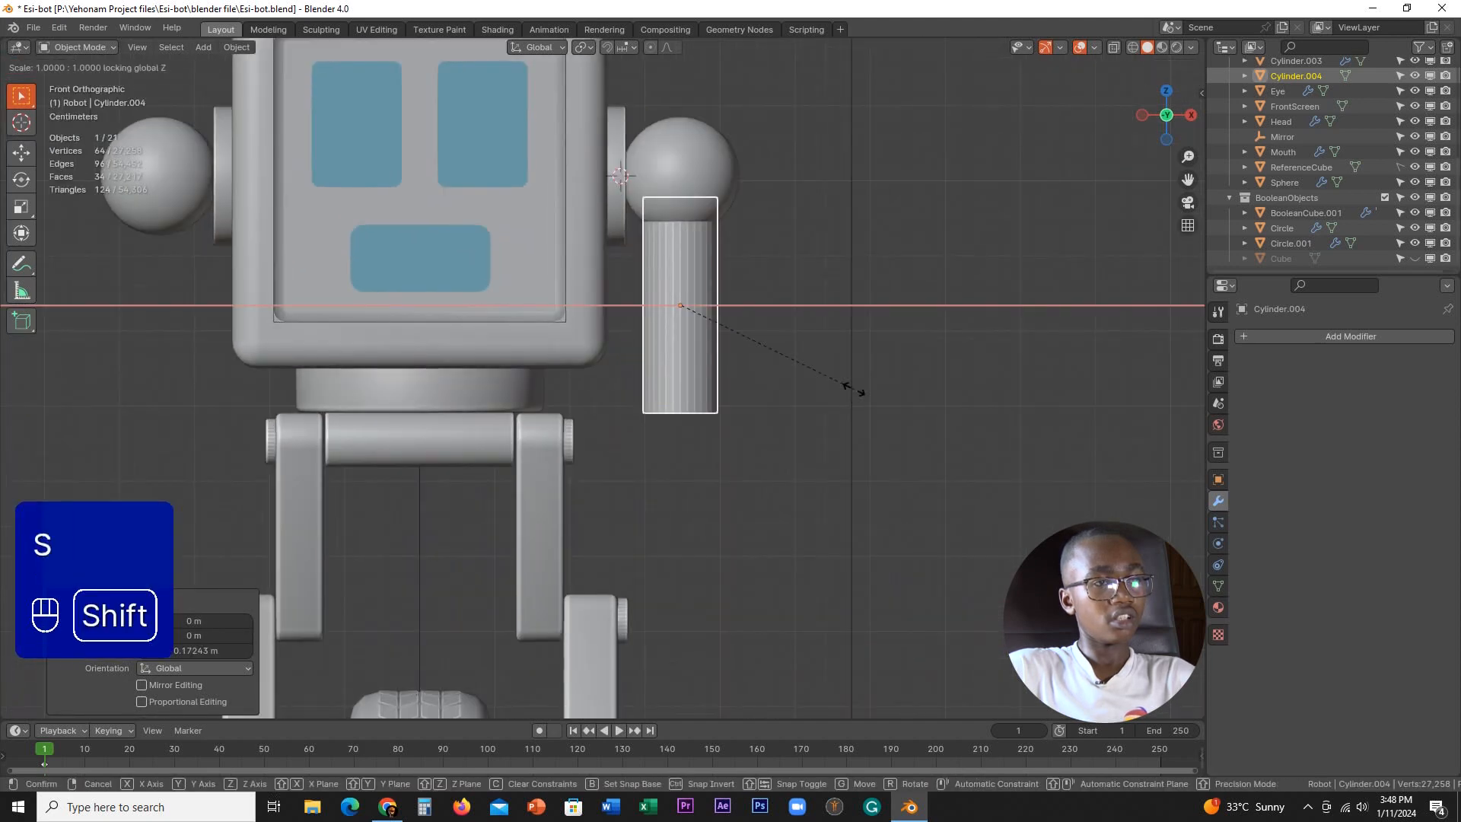
click(782, 336)
- Apply Shade Auto Smooth to the arm cylinder and deselect it
right_click(781, 337)
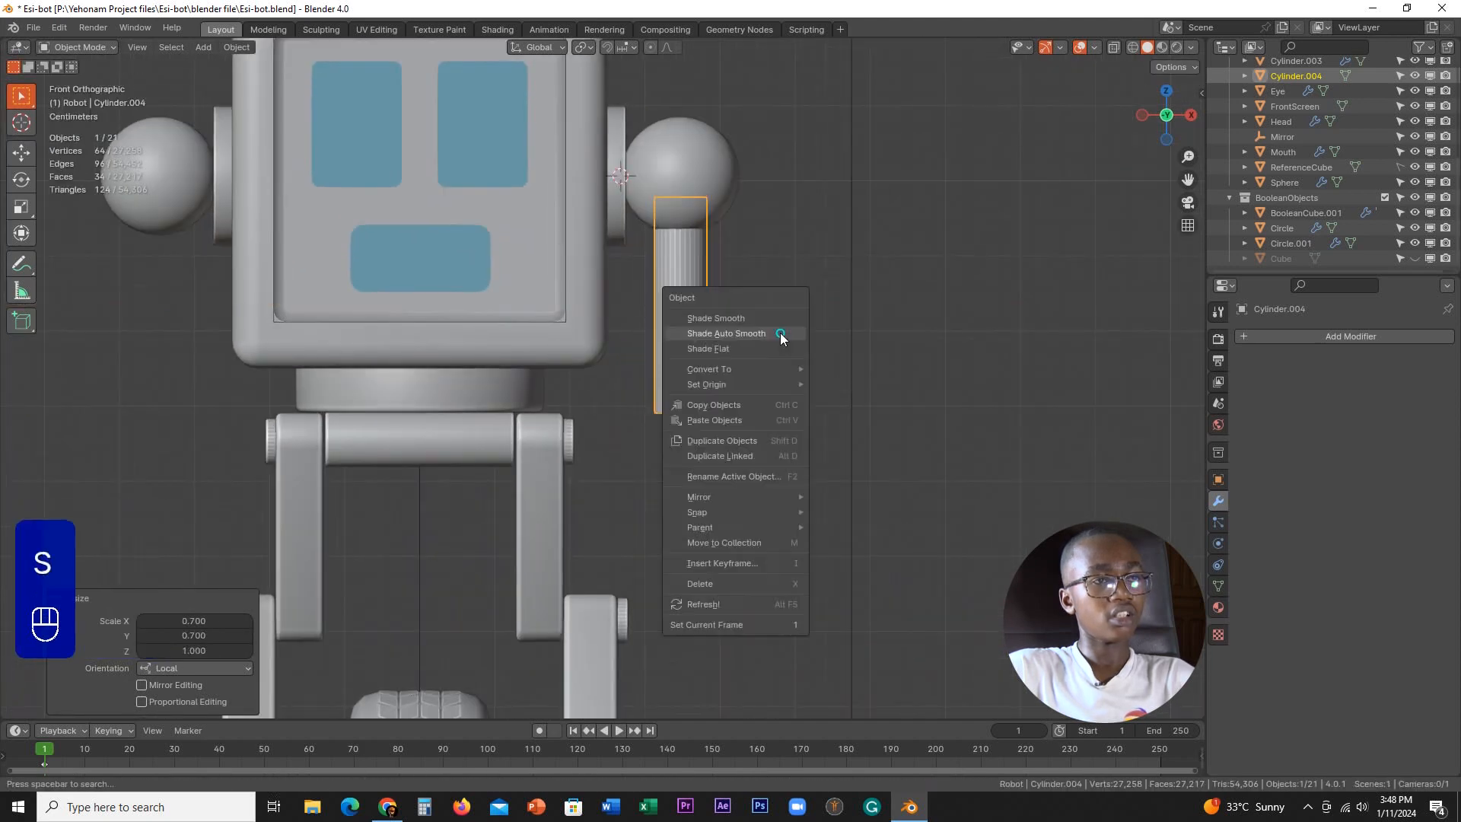
click(766, 338)
click(852, 357)
- Open the arm cylinder for mesh editing and show the robot in wireframe shading
scroll(837, 381, down, 2)
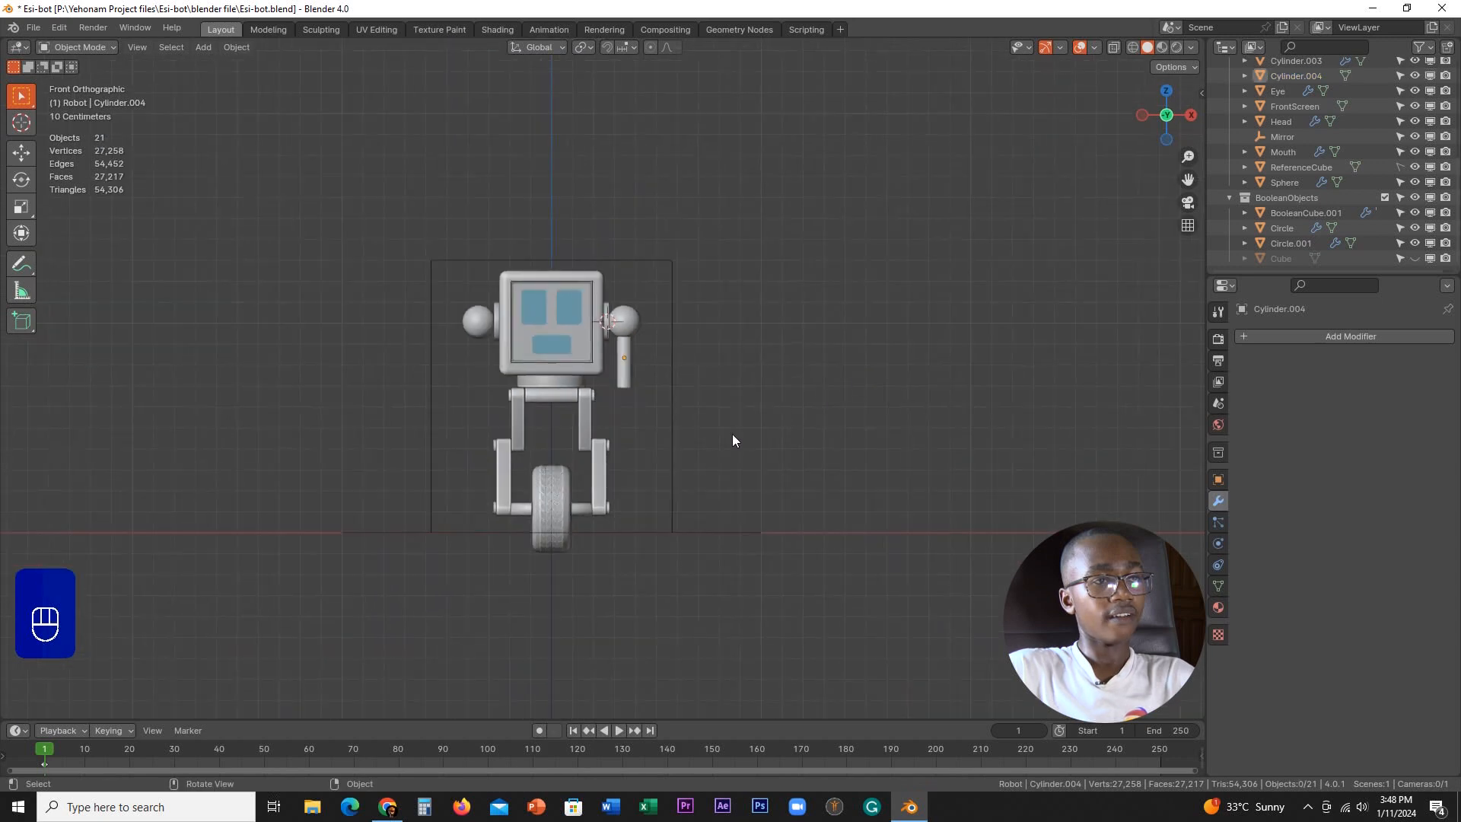
scroll(732, 434, up, 3)
shift+middle_drag(732, 434, 721, 538)
scroll(737, 424, up, 2)
click(737, 417)
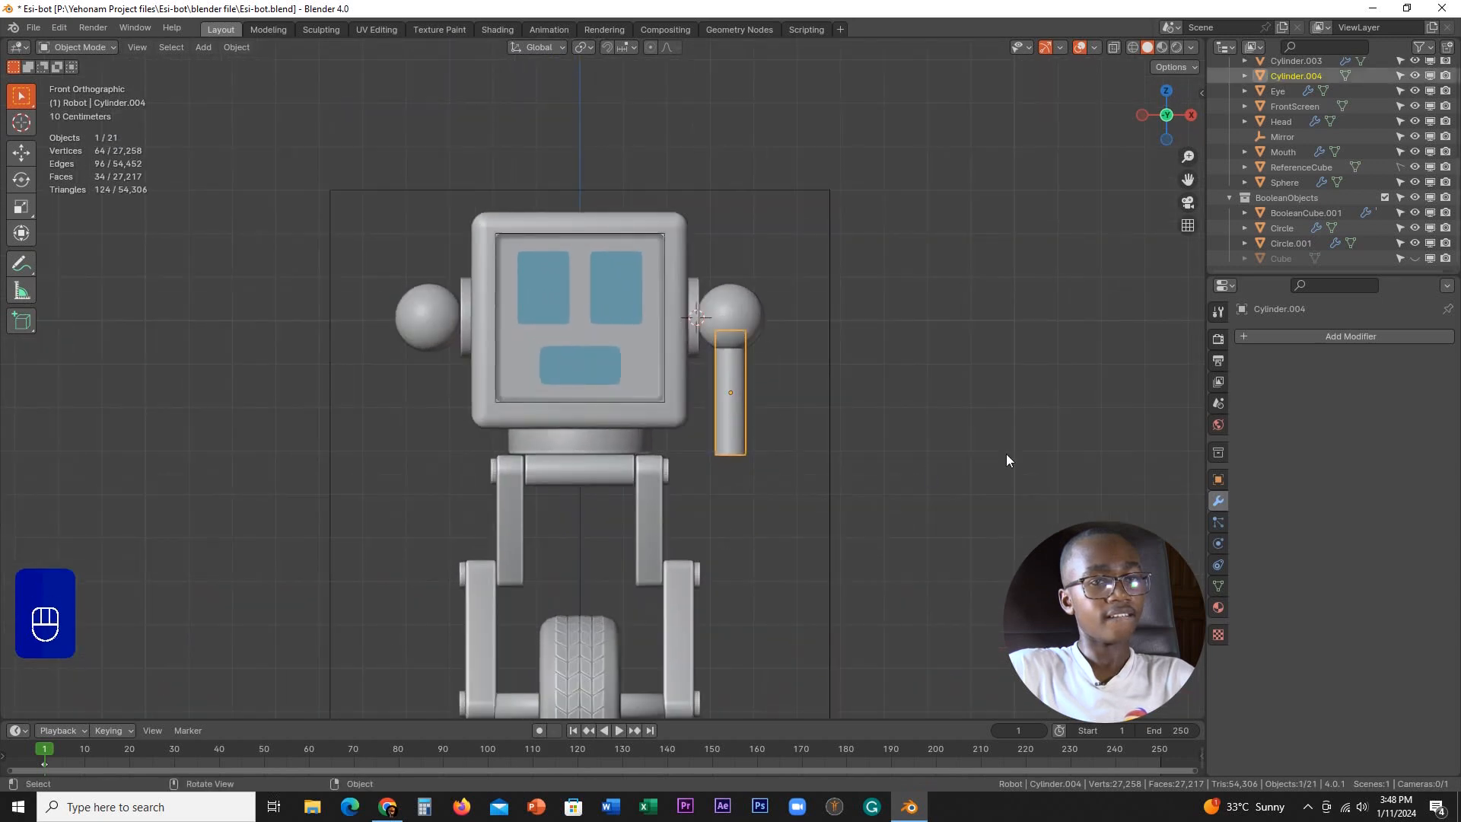
key(Tab)
scroll(938, 474, up, 3)
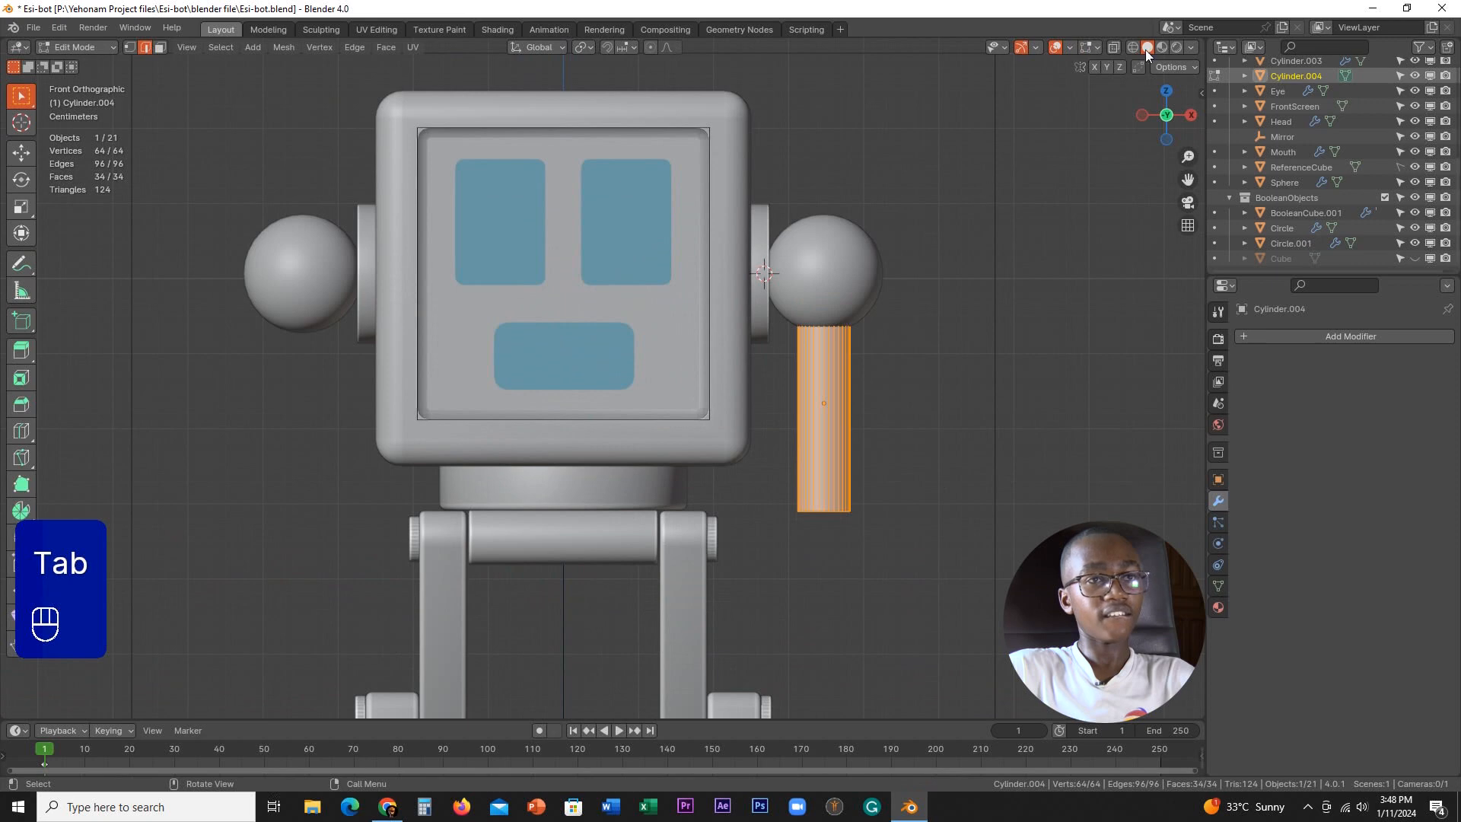
click(1132, 48)
key(Tab)
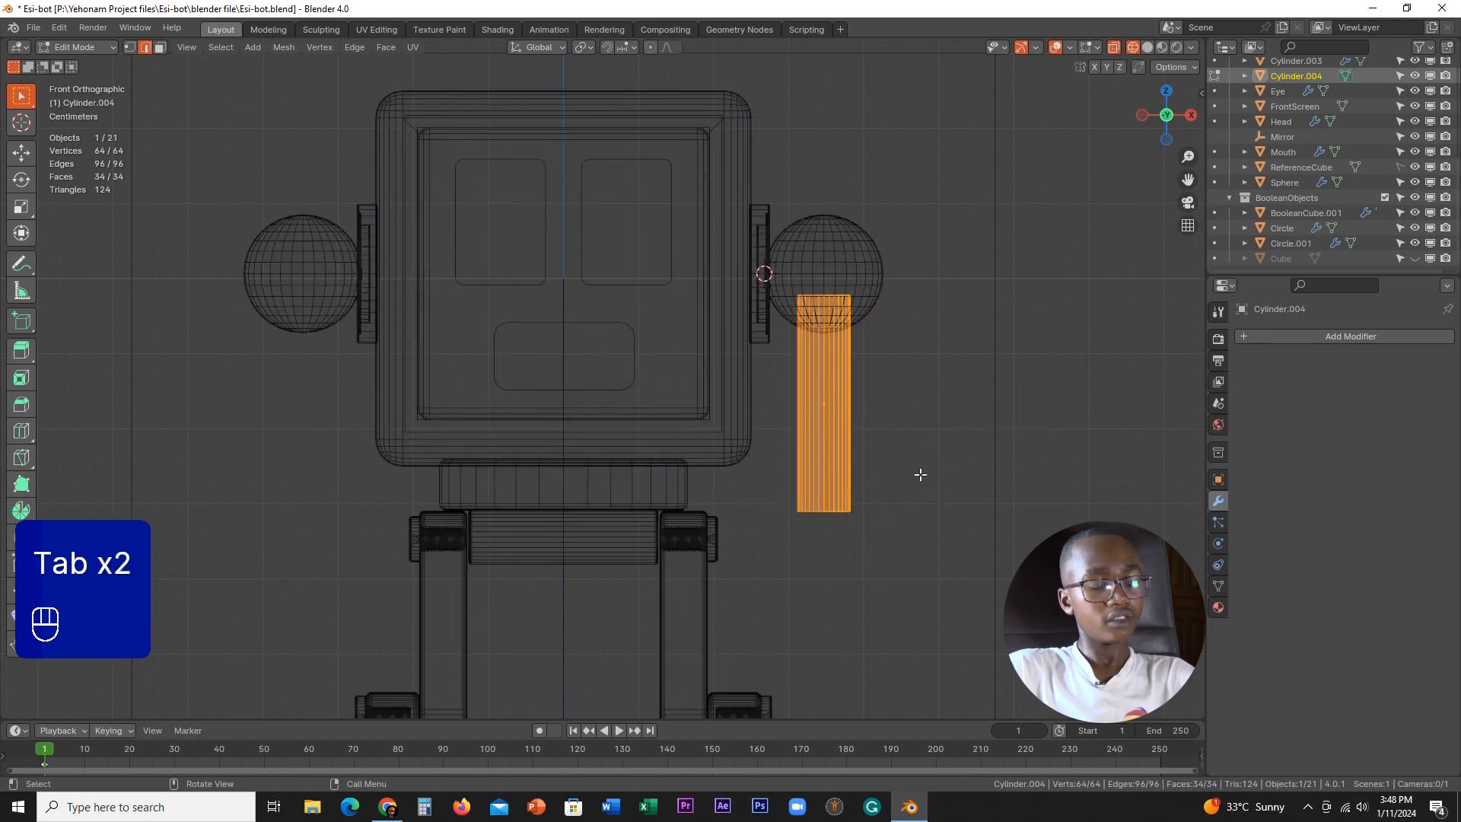
- Lengthen the arm by moving the cylinder's bottom ring of vertices about 0.015 m down along Z, and return to Object Mode
key(1)
drag(744, 449, 926, 562)
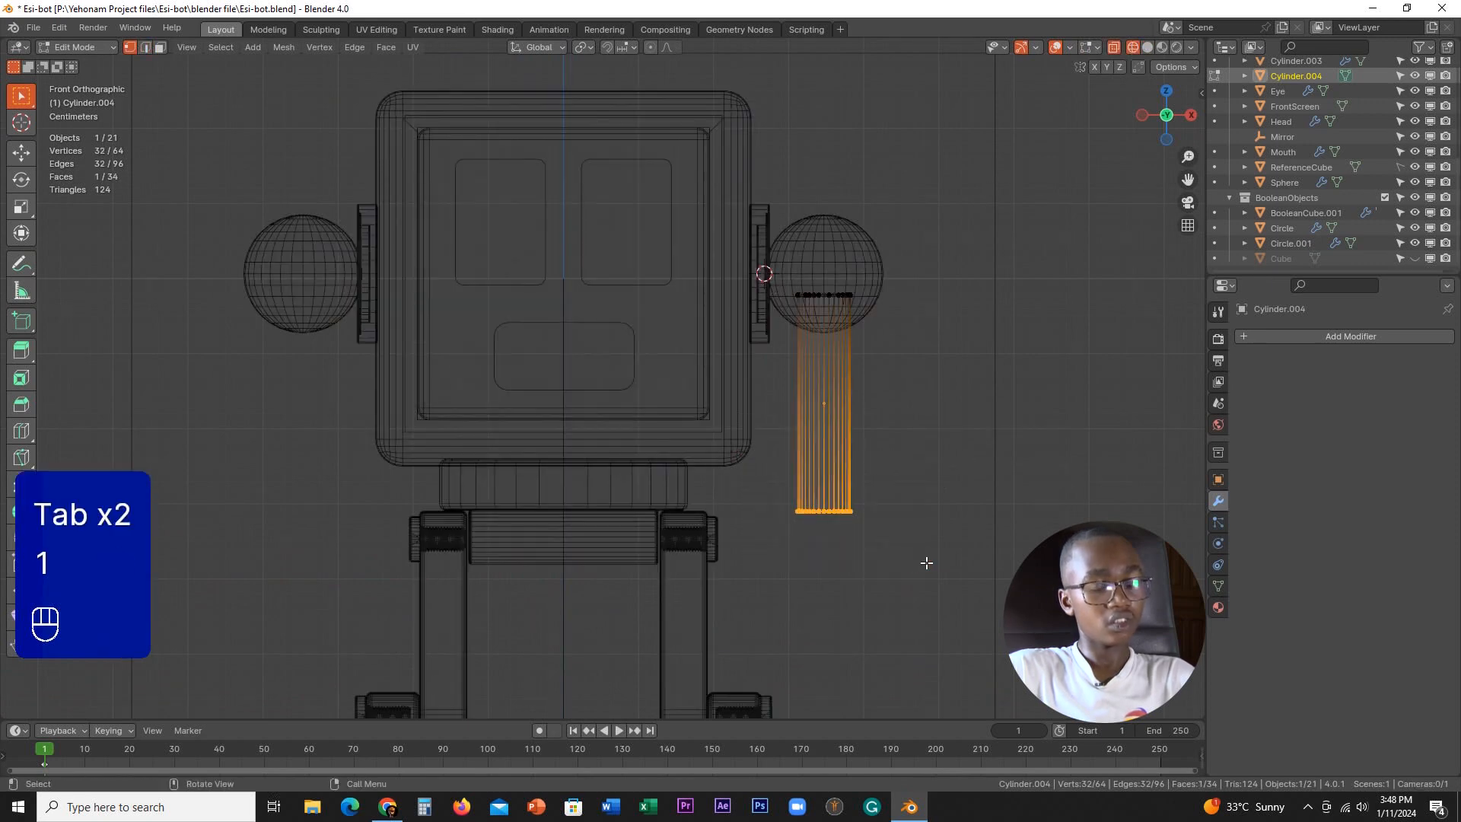
key(g)
middle_click(923, 567)
shift+click(923, 585)
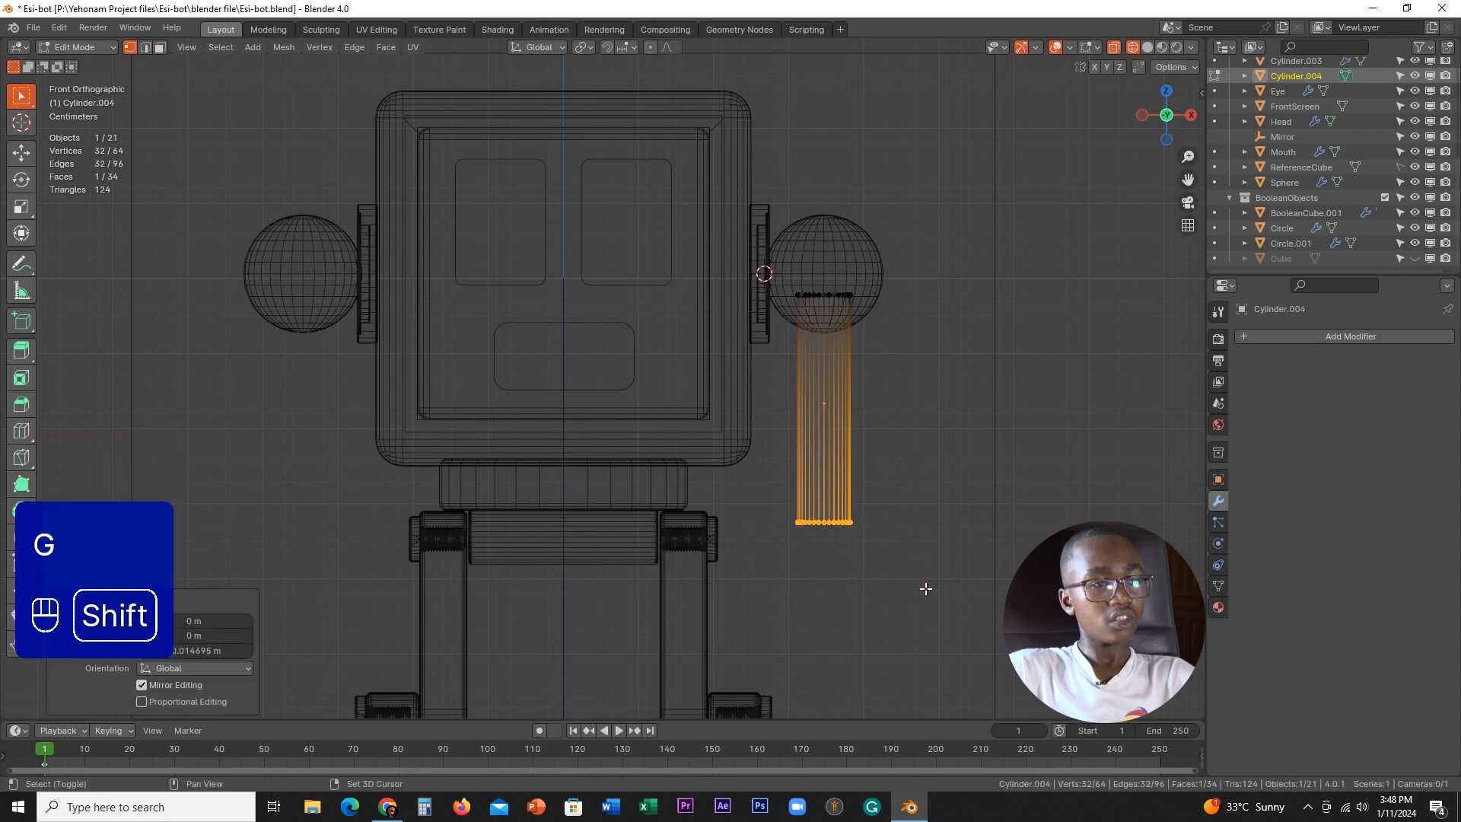
key(Tab)
- Thin the arm cylinder on X and Y by a factor of about 0.838, then narrow it slightly once more
key(s)
shift+middle_click(993, 477)
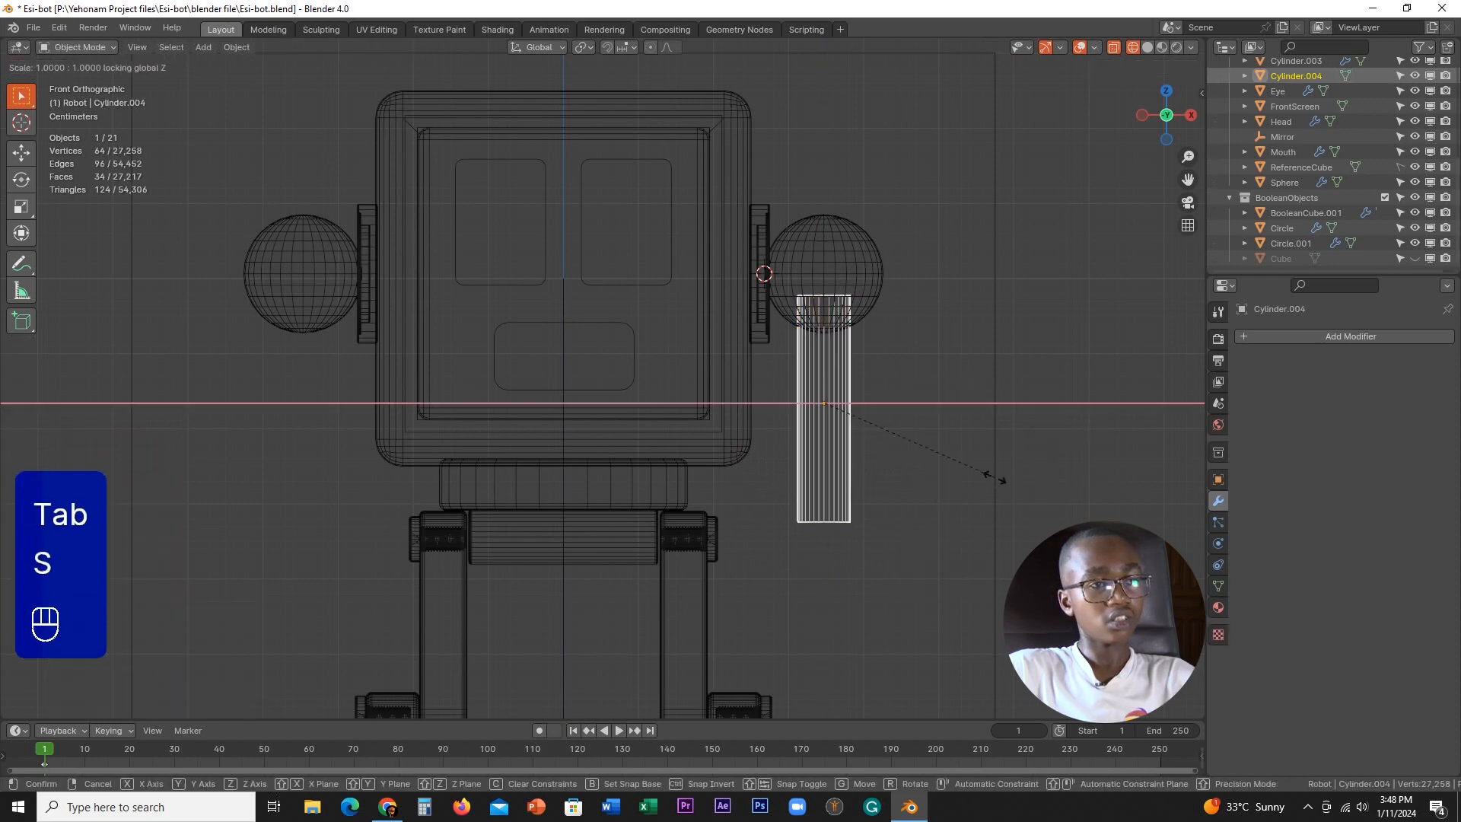
click(951, 381)
key(s)
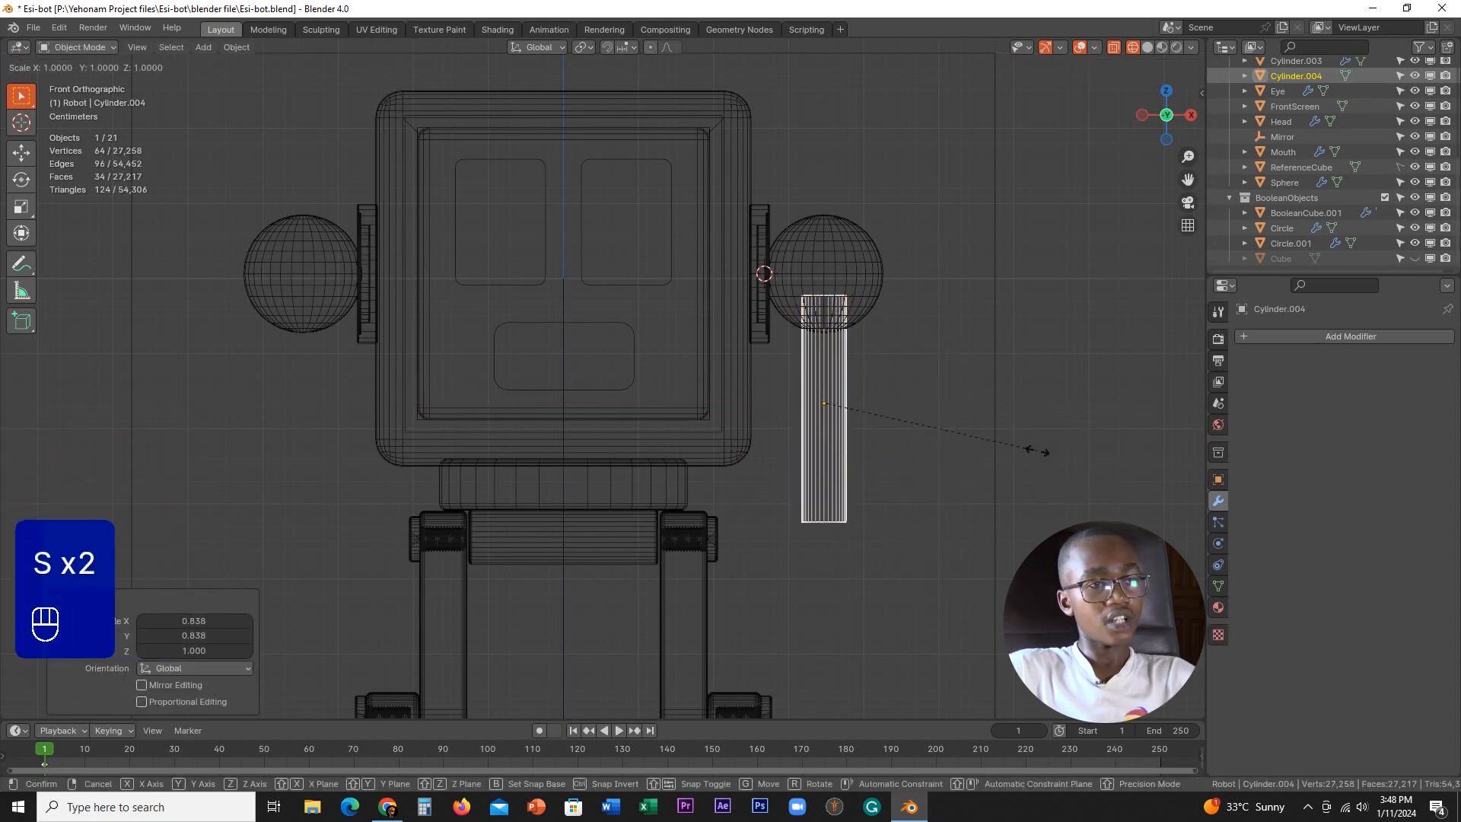
shift+middle_click(1005, 445)
click(879, 408)
click(878, 268)
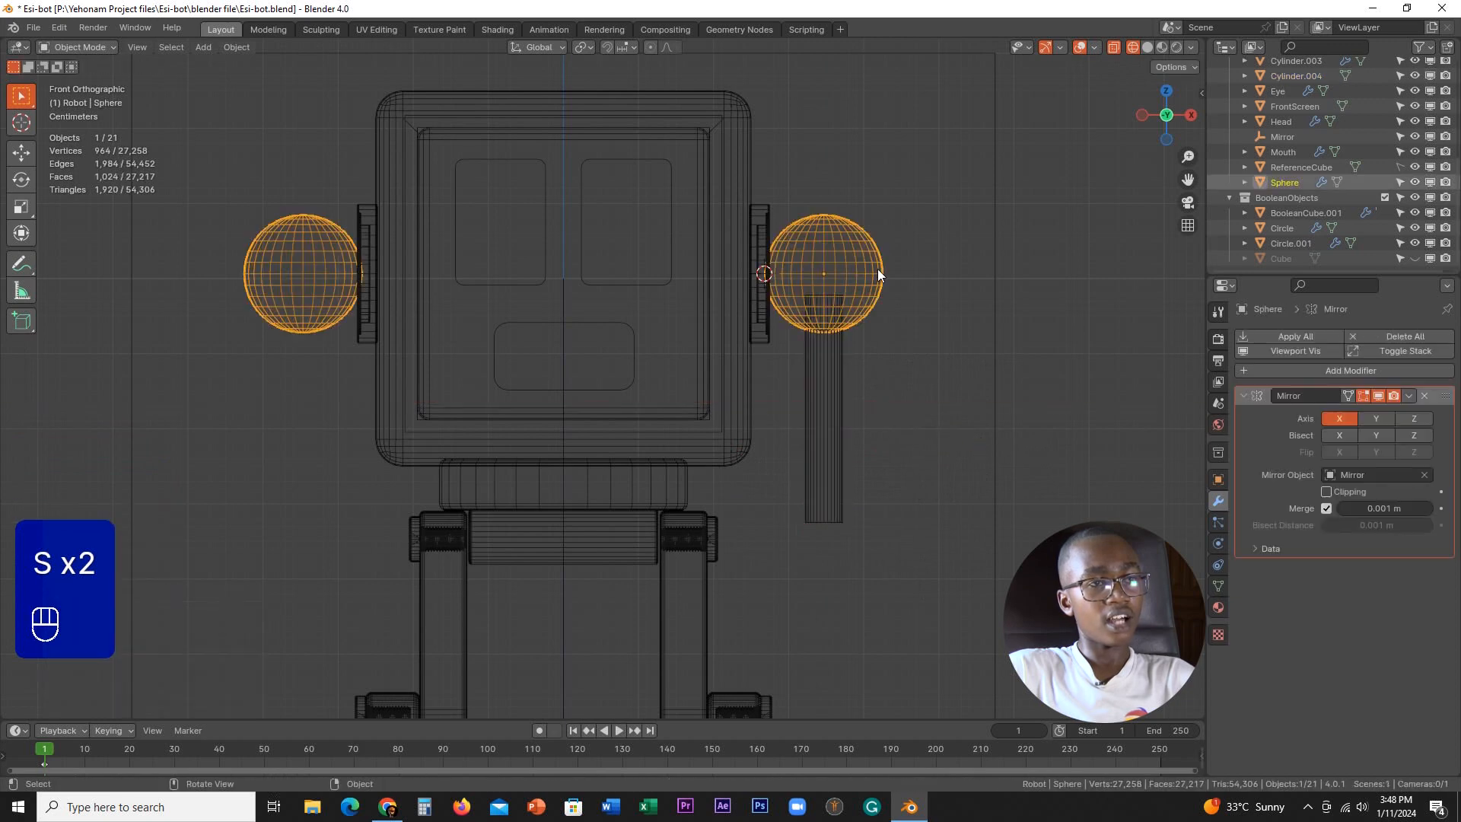
- Return to solid shading and raise the arm cylinder about 0.037 m along Z into the shoulder sphere
scroll(919, 326, down, 3)
click(1146, 47)
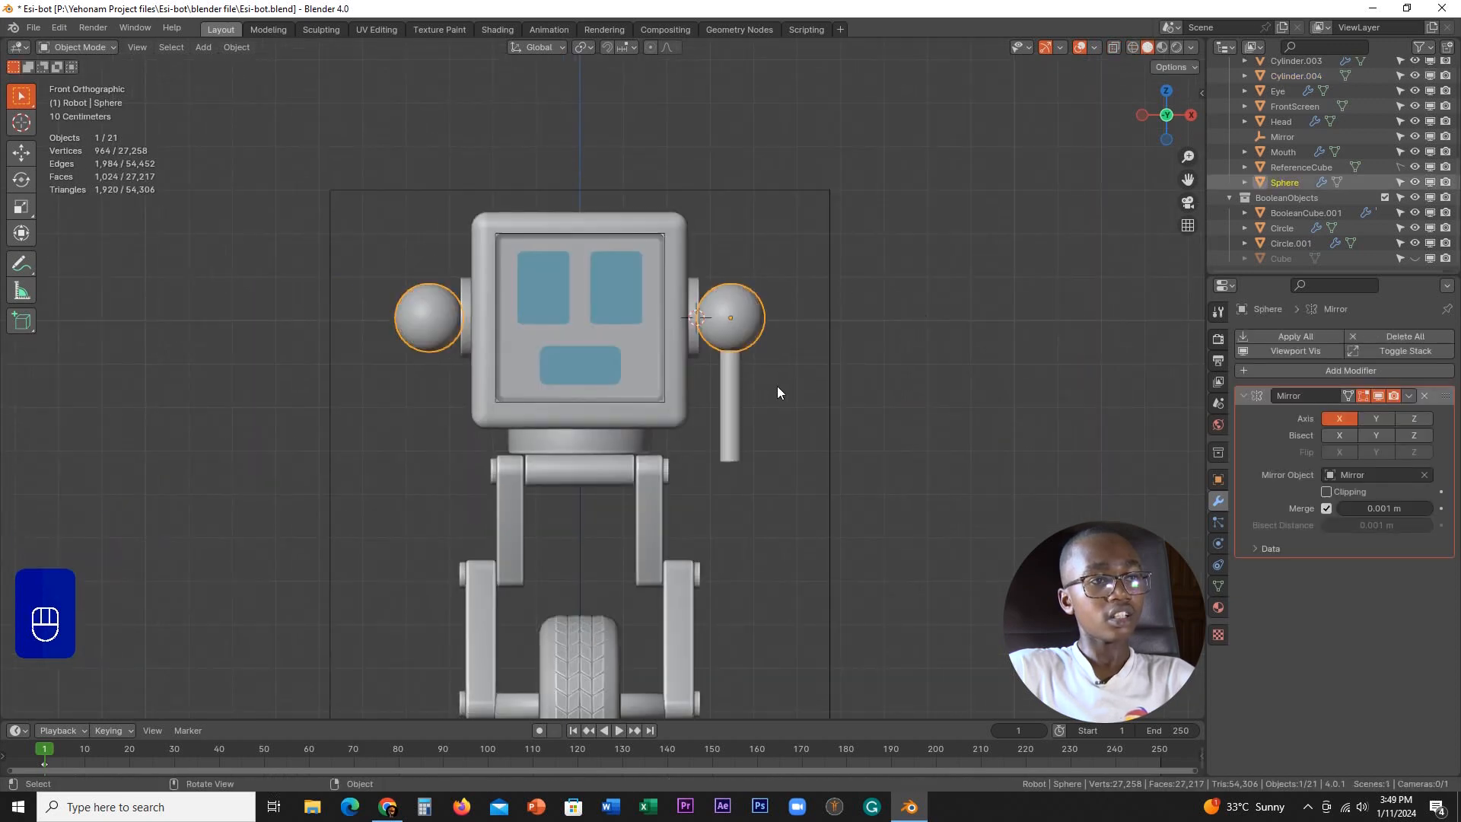
scroll(678, 479, up, 1)
shift+middle_drag(750, 480, 739, 386)
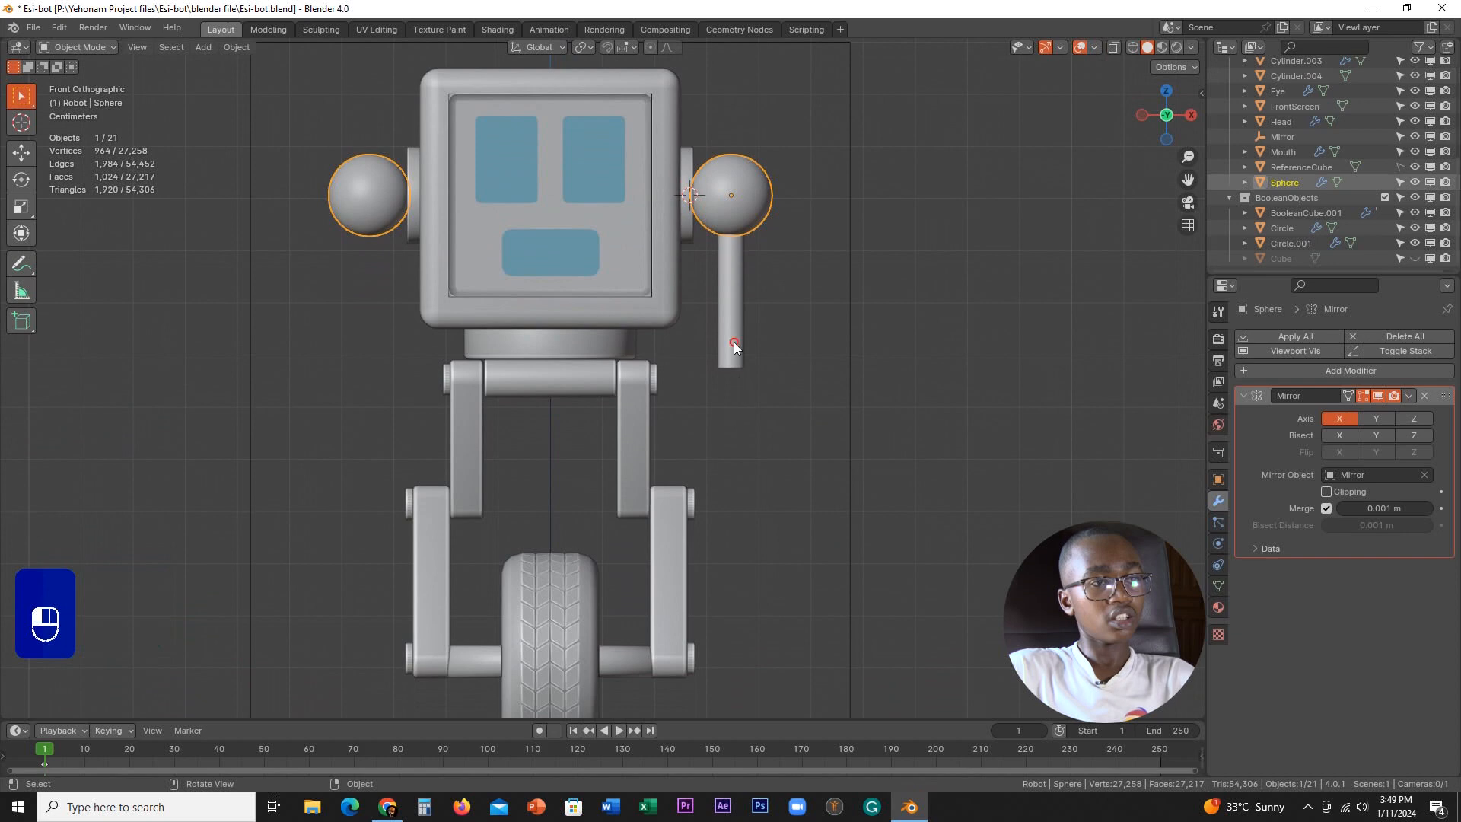
click(734, 341)
key(g)
middle_click(747, 364)
click(749, 335)
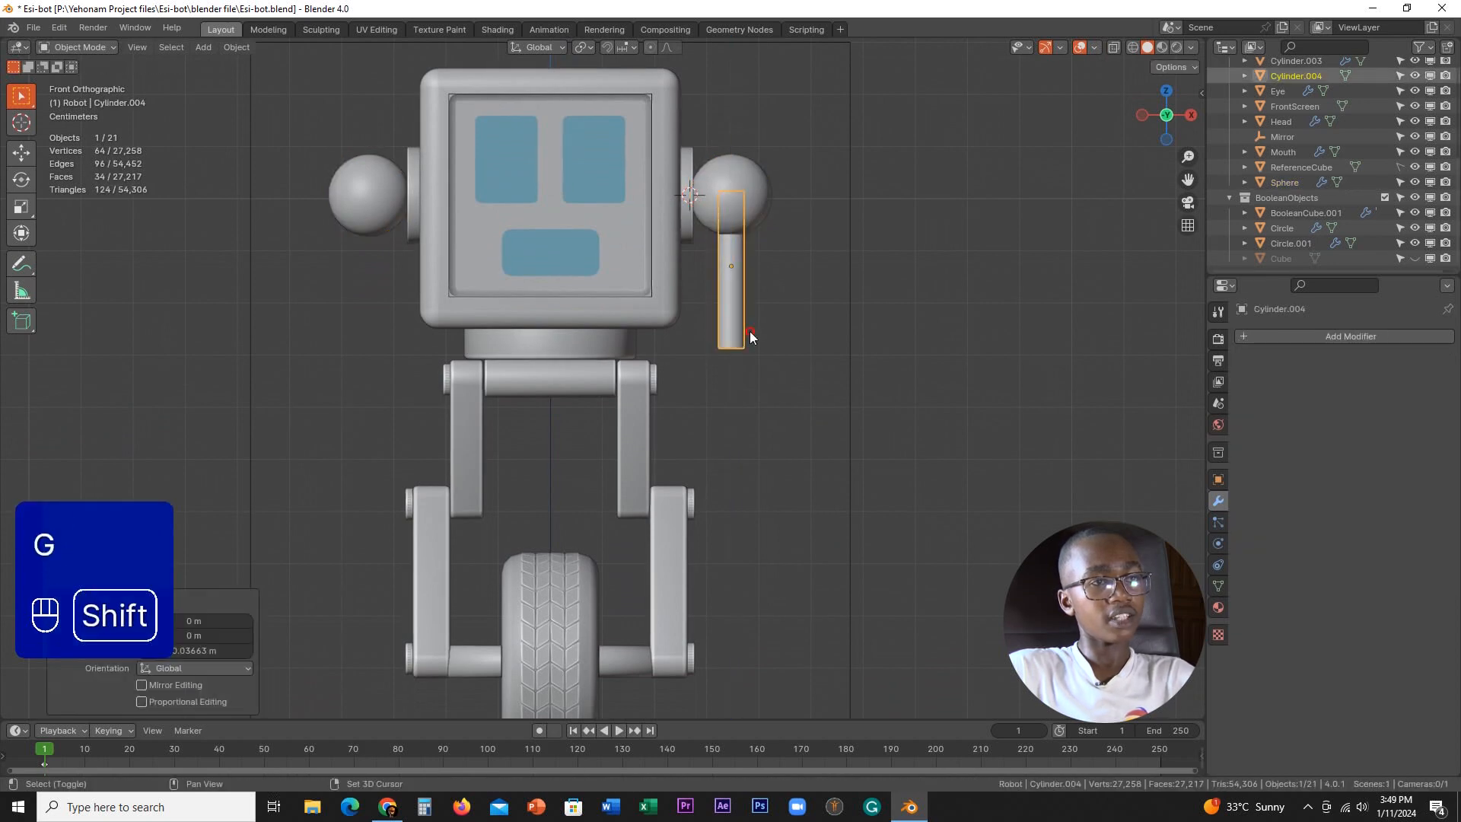
- Duplicate the arm cylinder and place the copy about 0.161 m lower along Z, at the elbow
key(Tab)
scroll(747, 349, down, 3)
scroll(730, 344, up, 4)
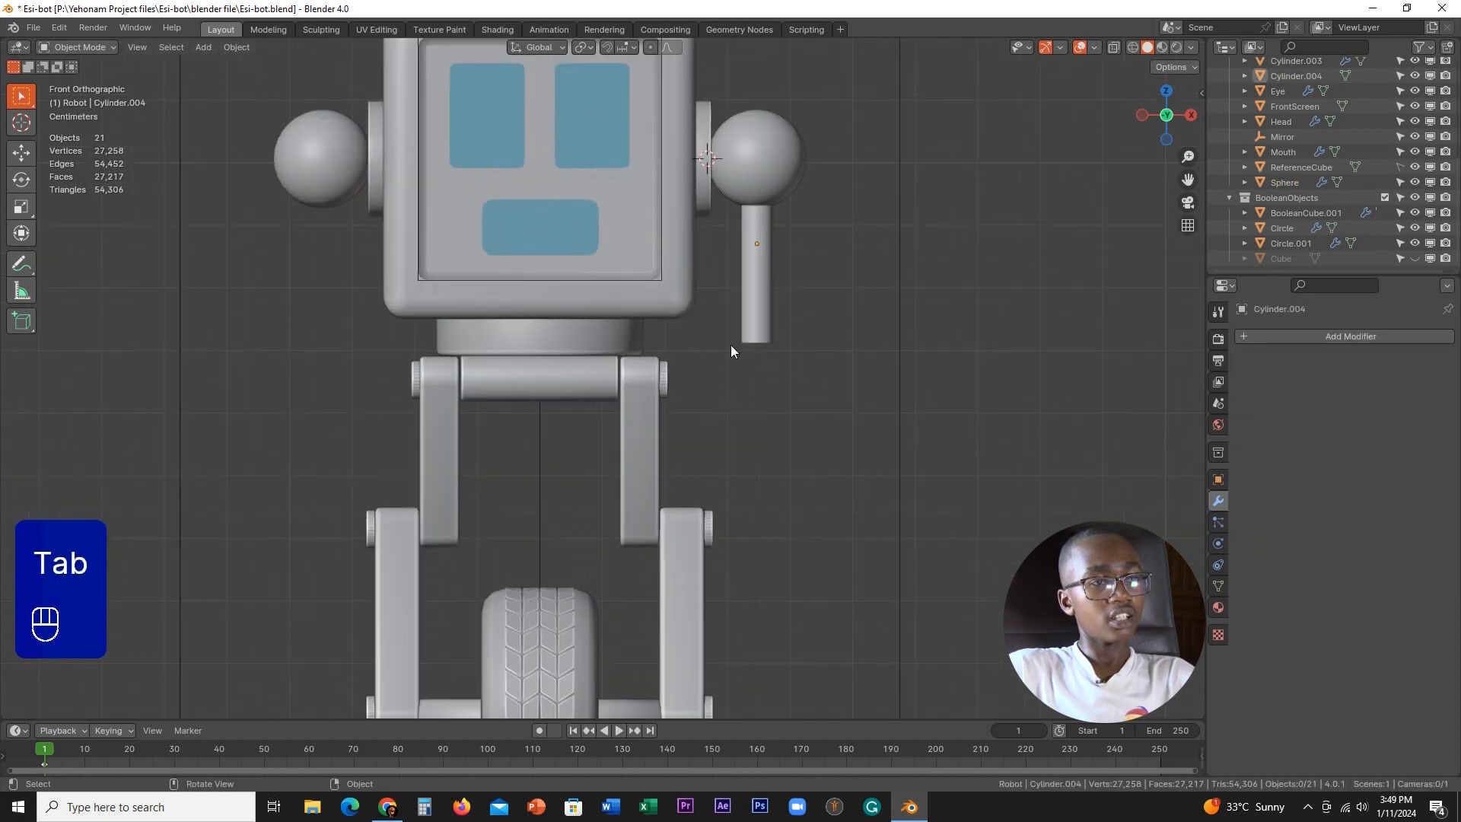
key(shift+d)
scroll(756, 313, up, 2)
middle_click(853, 312)
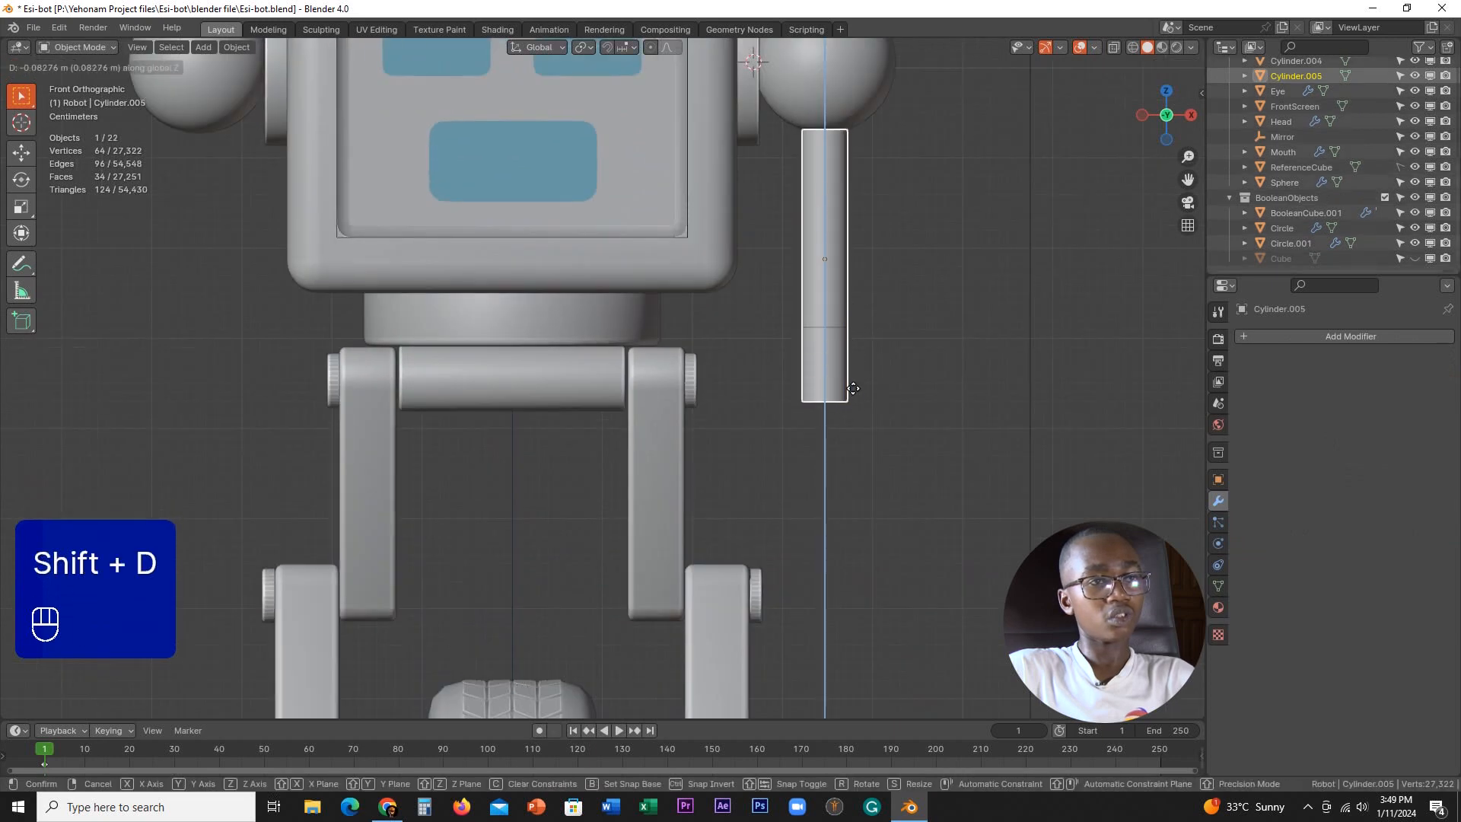
click(851, 456)
- Rotate the duplicated cylinder 90° about the global Y axis so it lies horizontally at the elbow
key(r)
key(y)
key(9)
key(0)
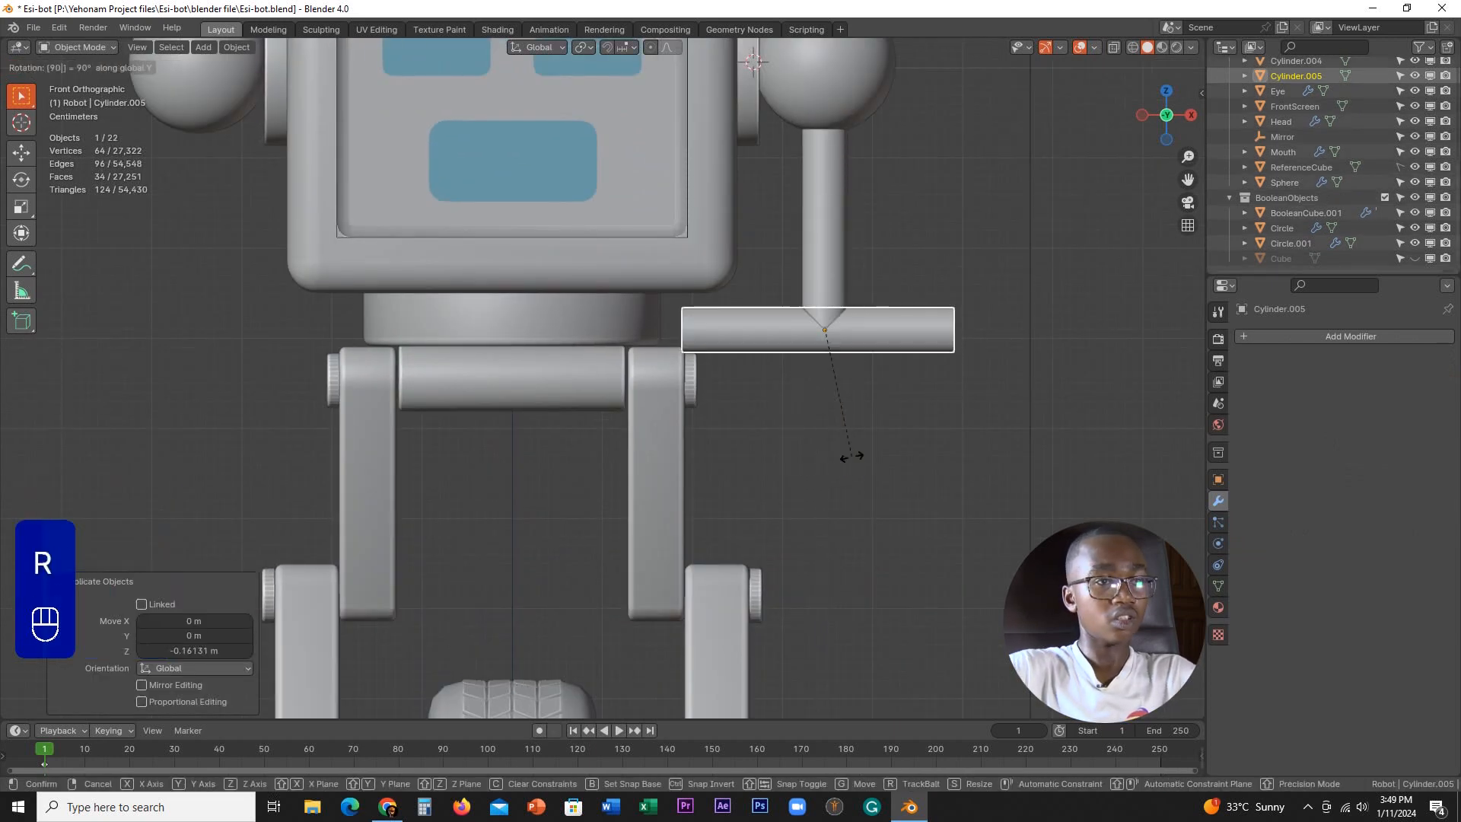
click(851, 456)
- Shorten the elbow cylinder along X by a factor of 0.2
key(s)
key(x)
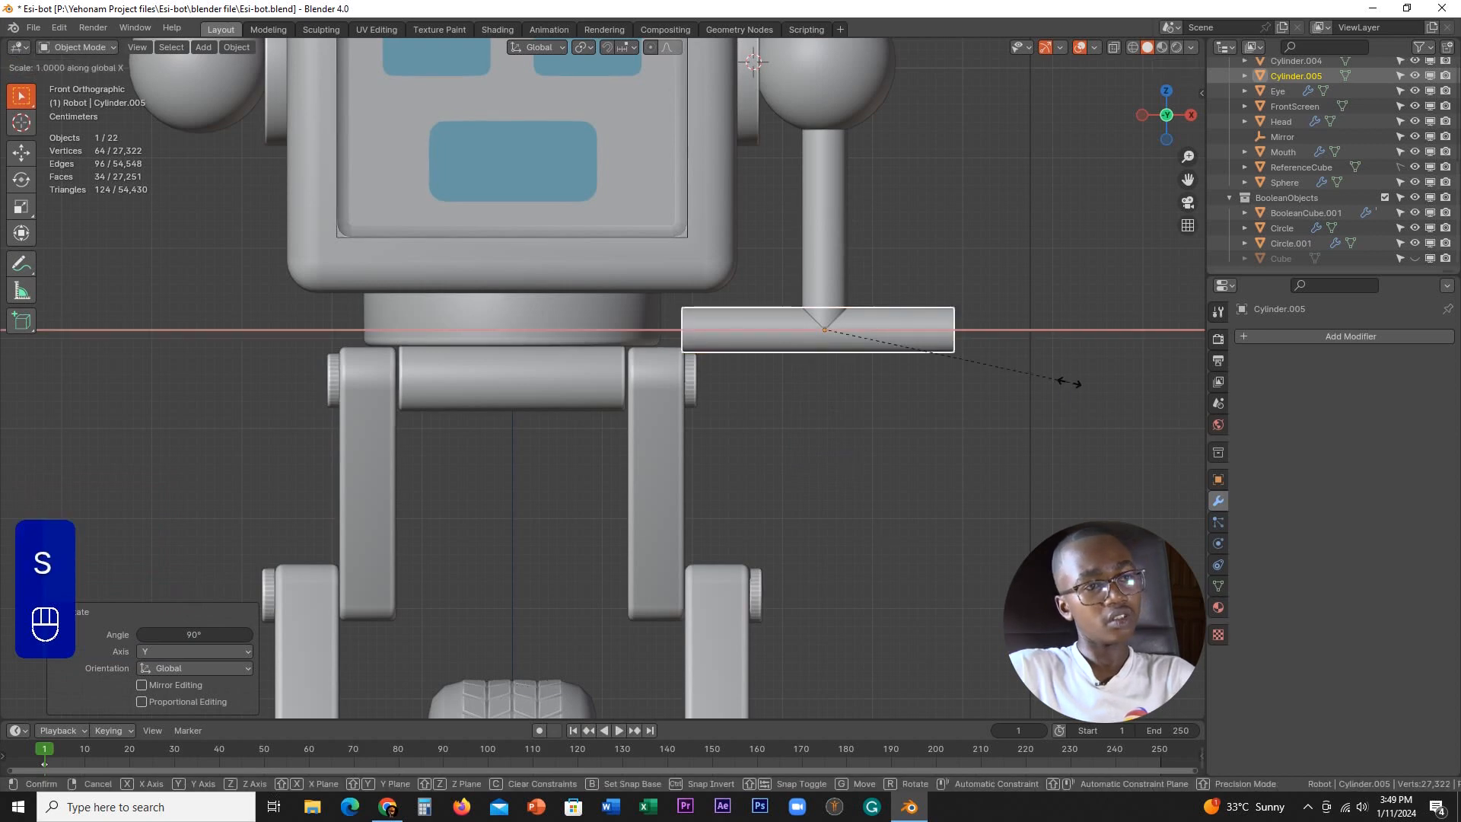
key(ctrl)
click(870, 327)
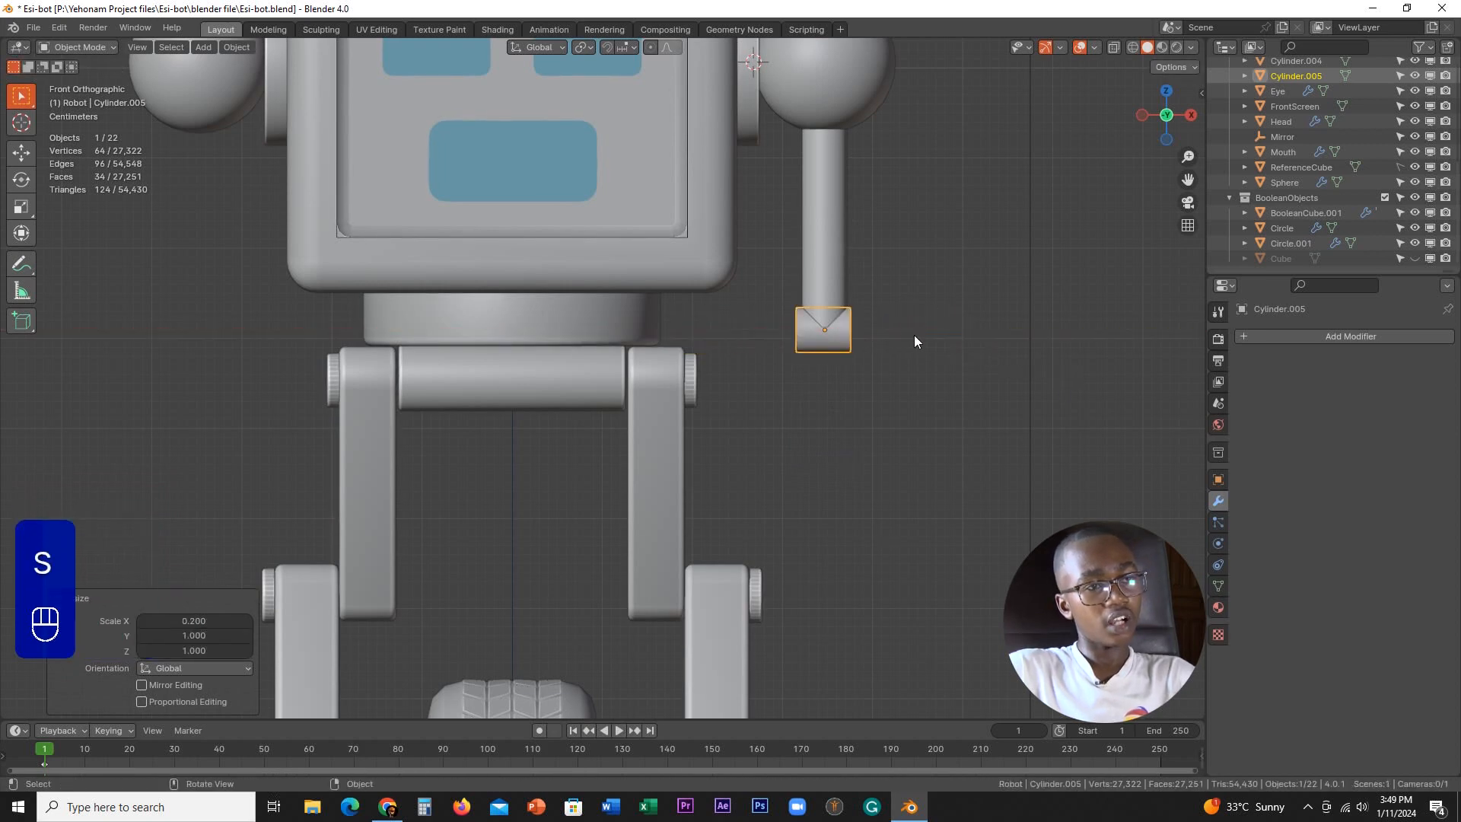
- Nudge the elbow cylinder slightly along X to centre it by eye under the arm
shift+middle_drag(915, 337, 816, 383)
scroll(813, 383, up, 3)
key(g)
key(x)
key(shift)
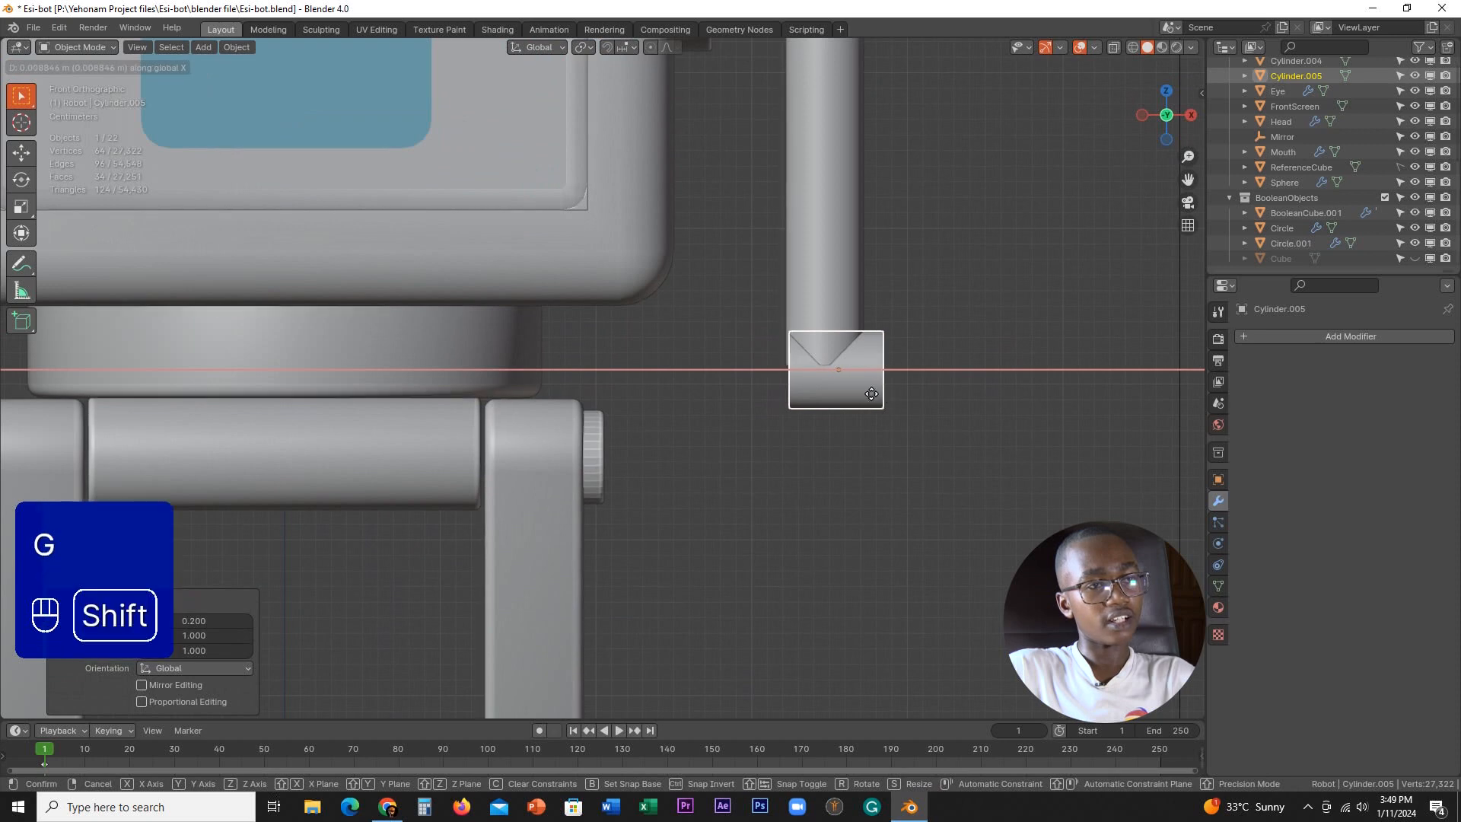
click(806, 388)
- Place the 3D cursor at the arm cylinder's bottom ring of vertices using wireframe view, and return to Object Mode
click(841, 285)
key(Tab)
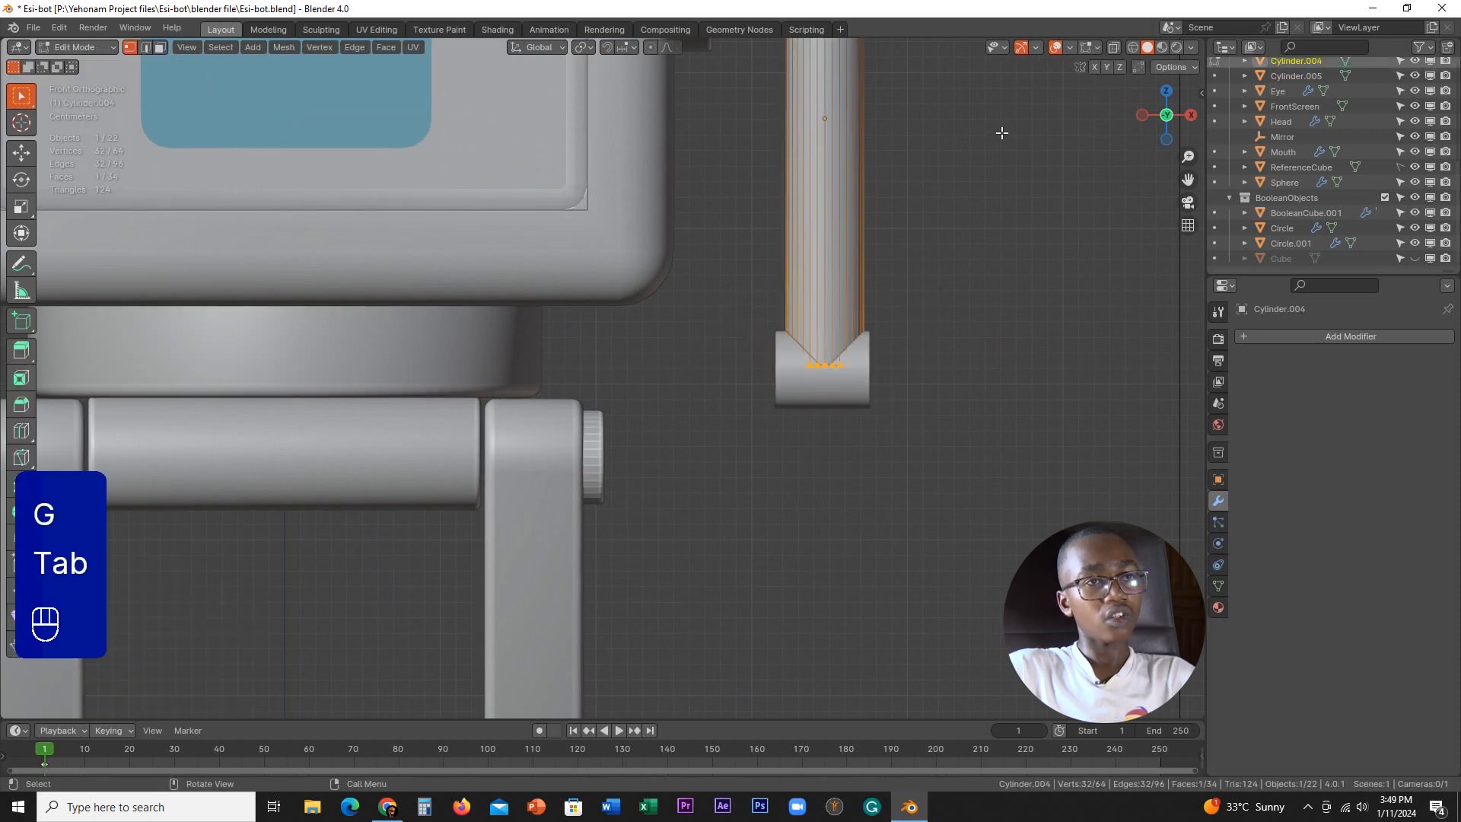
click(1128, 47)
drag(742, 288, 867, 390)
scroll(805, 407, down, 3)
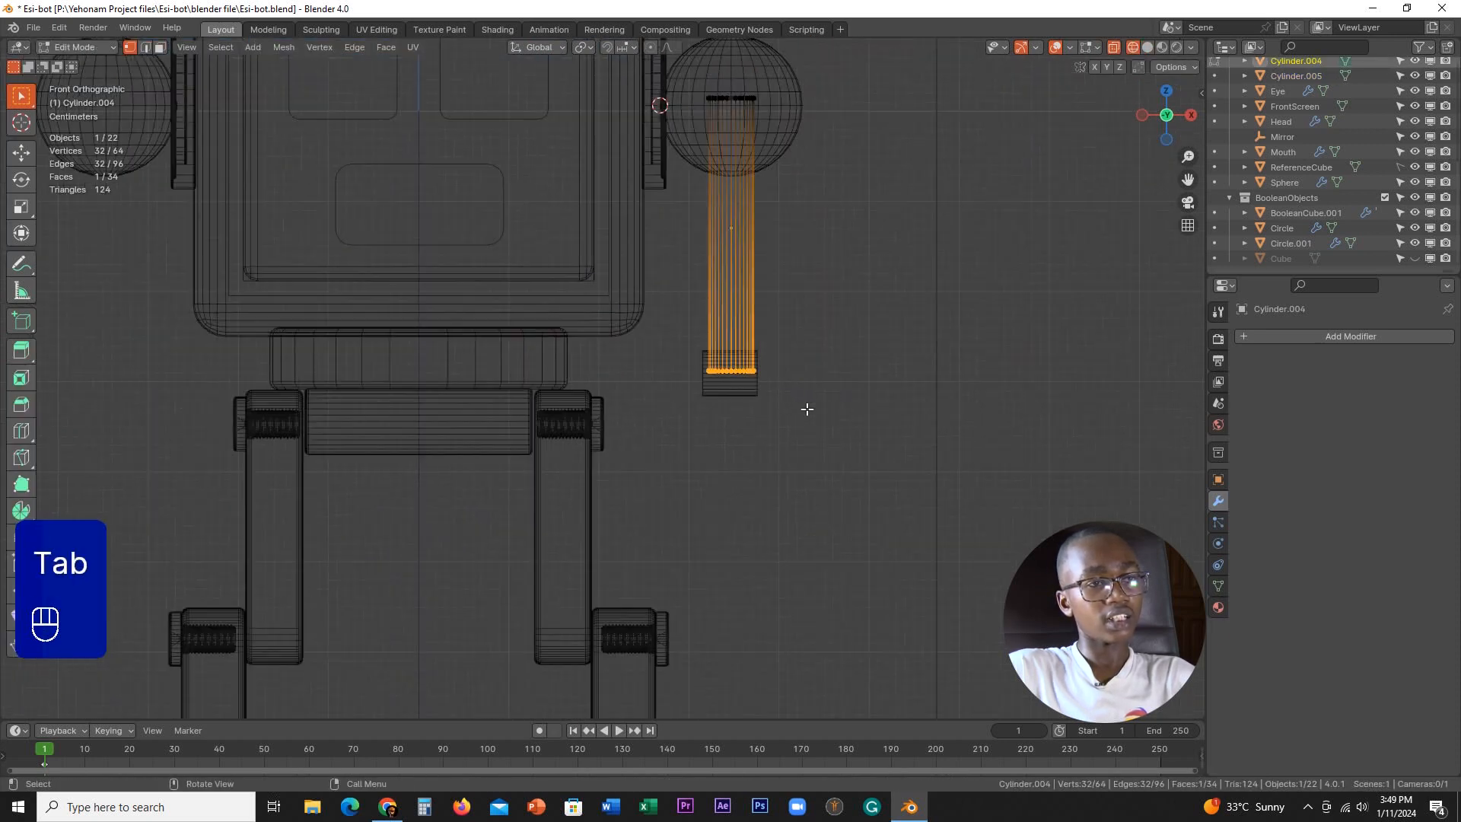
key(shift+s)
click(778, 534)
key(Tab)
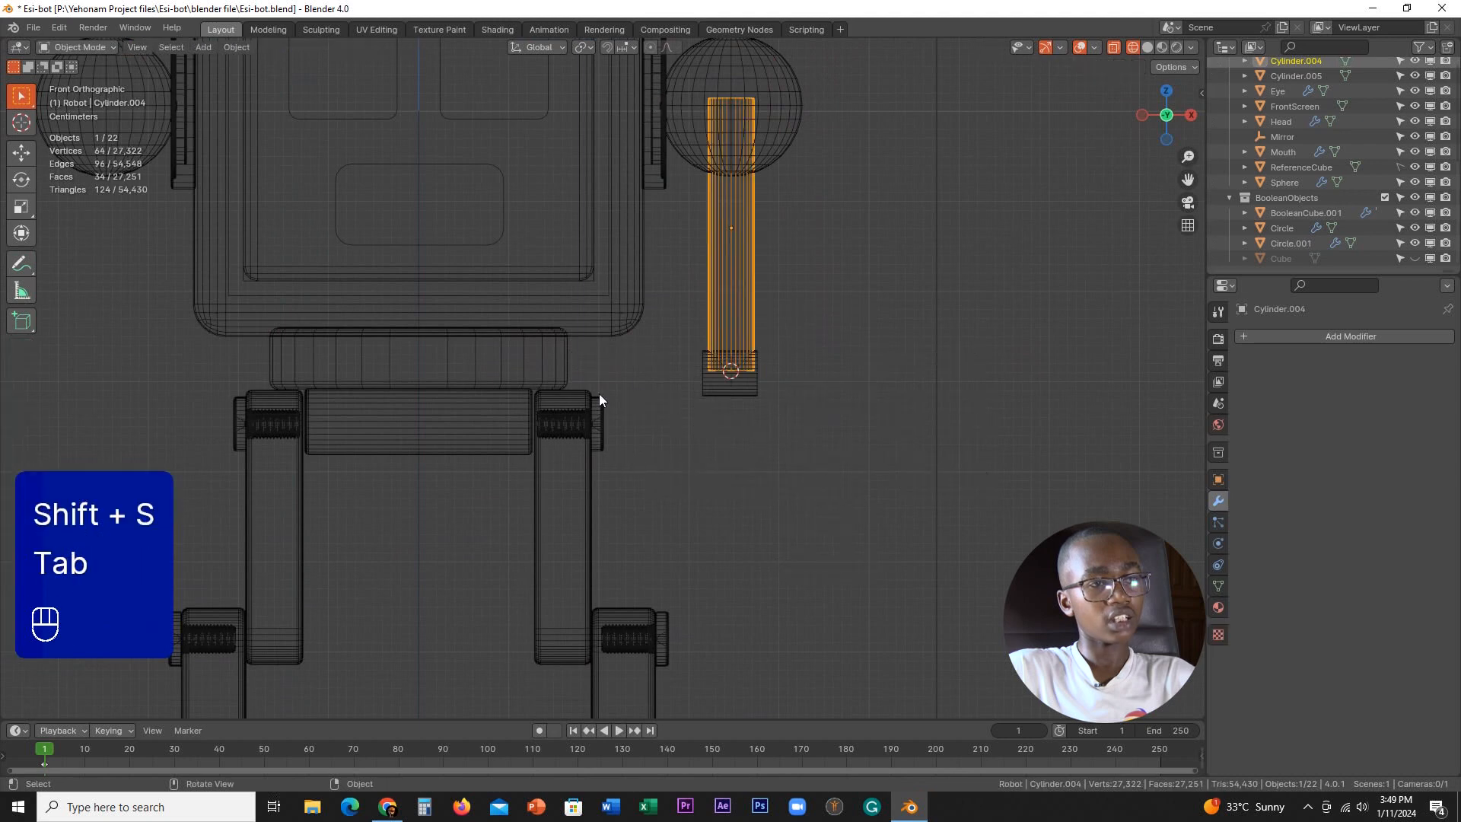
- Select the elbow cylinder and snap it to the 3D cursor with Offset enabled
click(764, 392)
key(shift+s)
click(682, 334)
scroll(832, 432, up, 1)
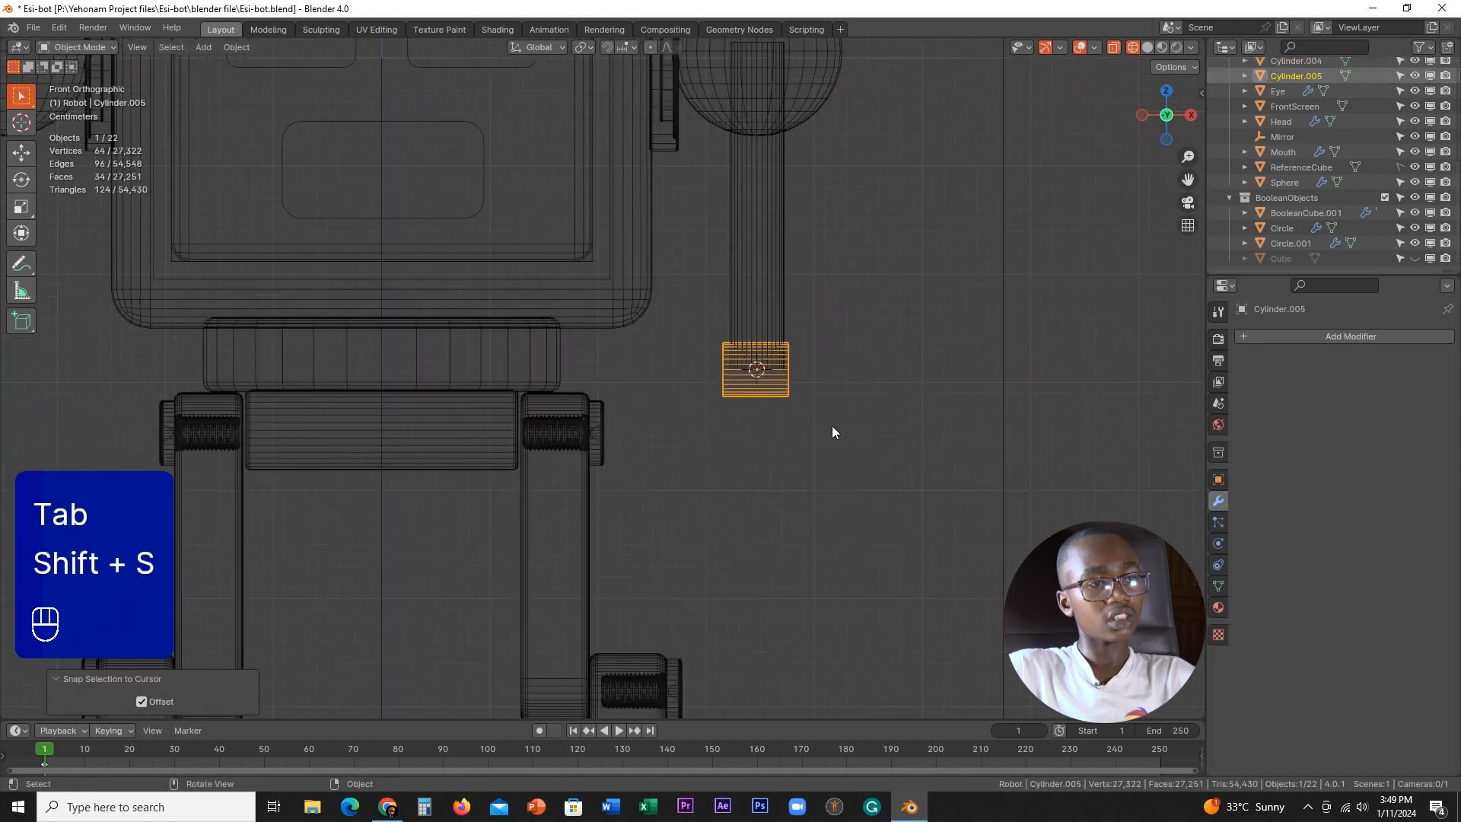
key(Tab)
shift+middle_drag(799, 386, 698, 399)
scroll(699, 400, up, 5)
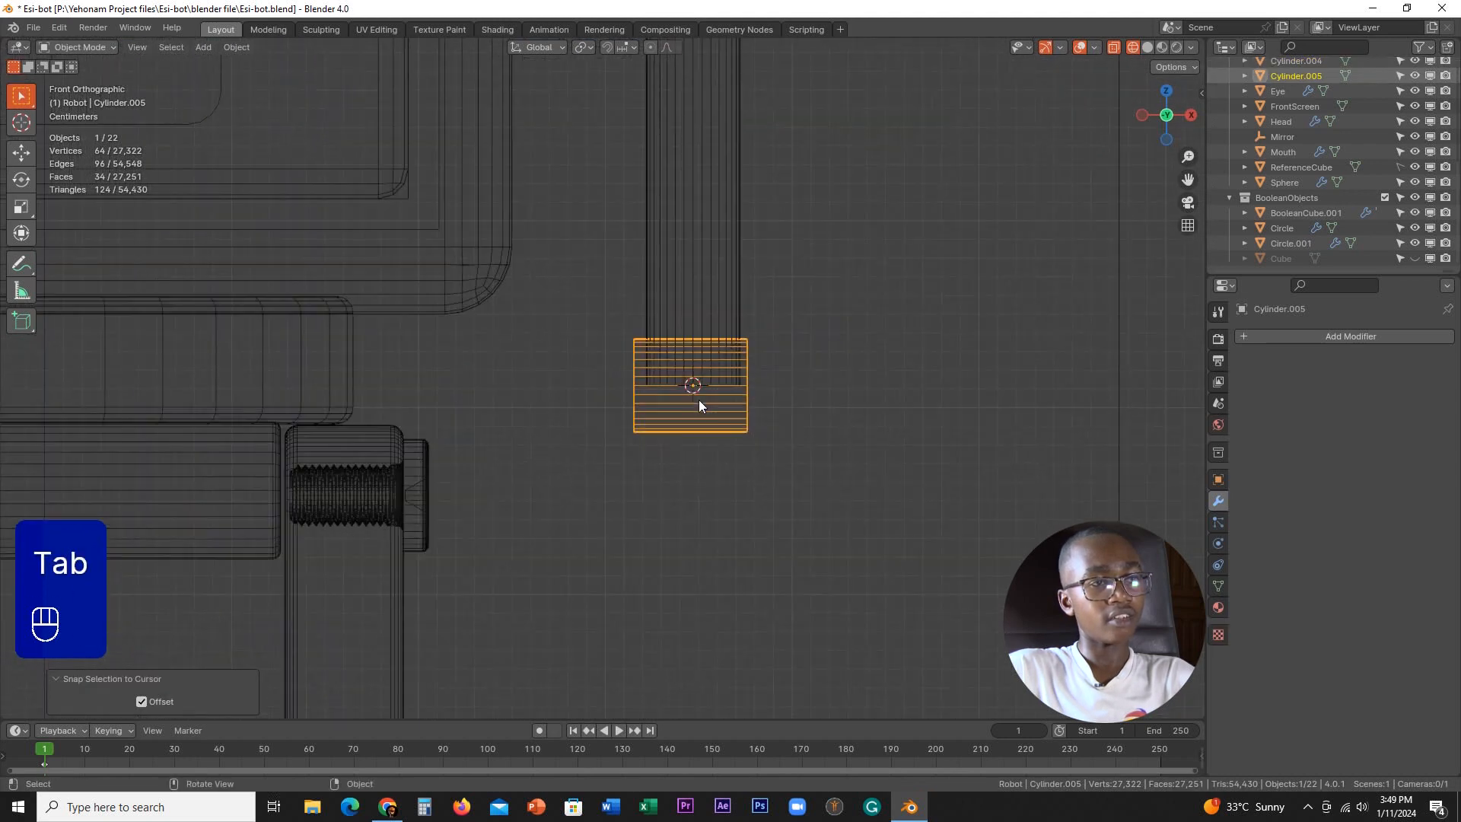
scroll(850, 415, up, 2)
scroll(850, 415, up, 2)
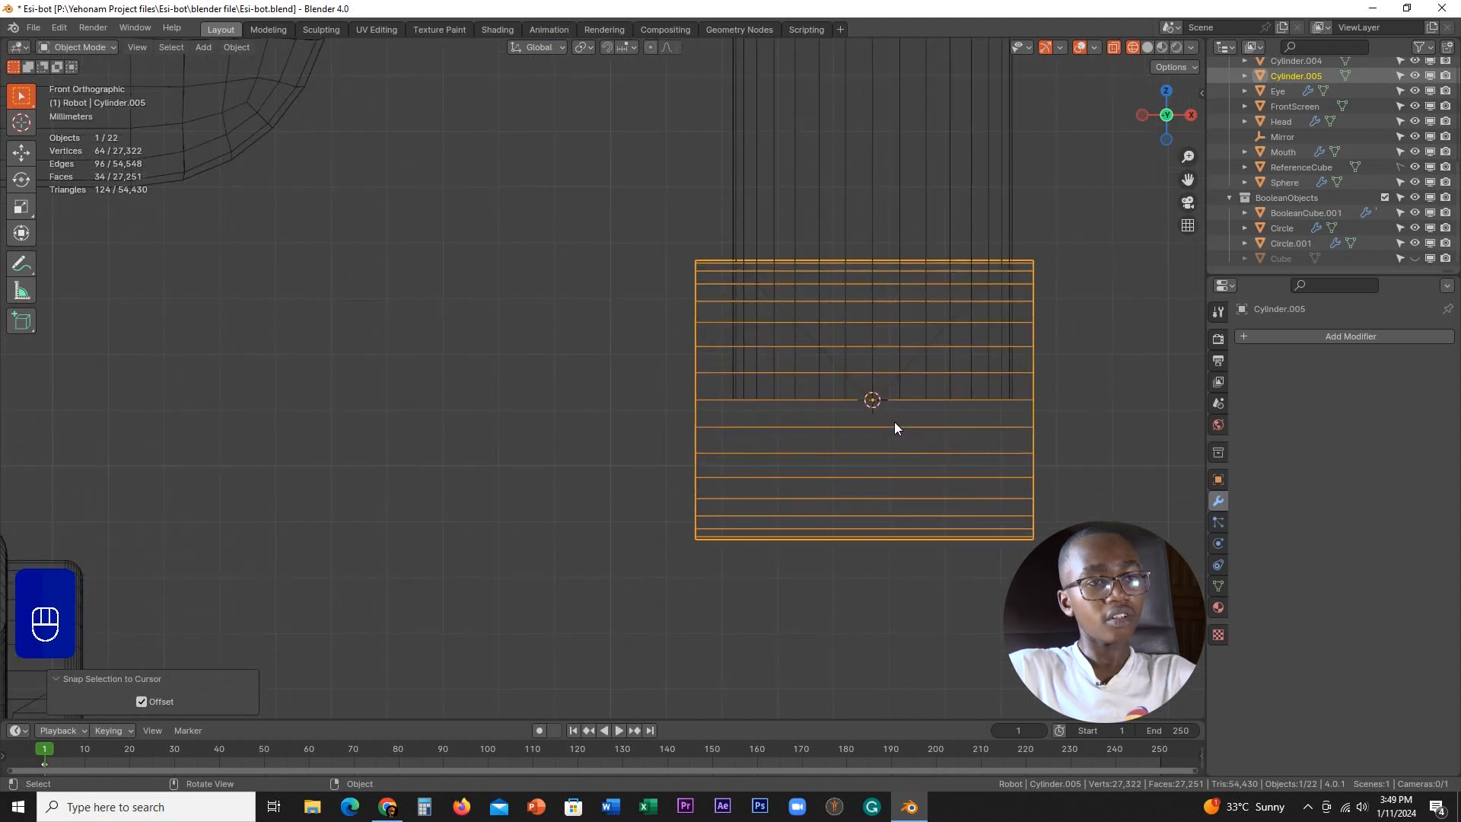
key(g)
key(g)
key(x)
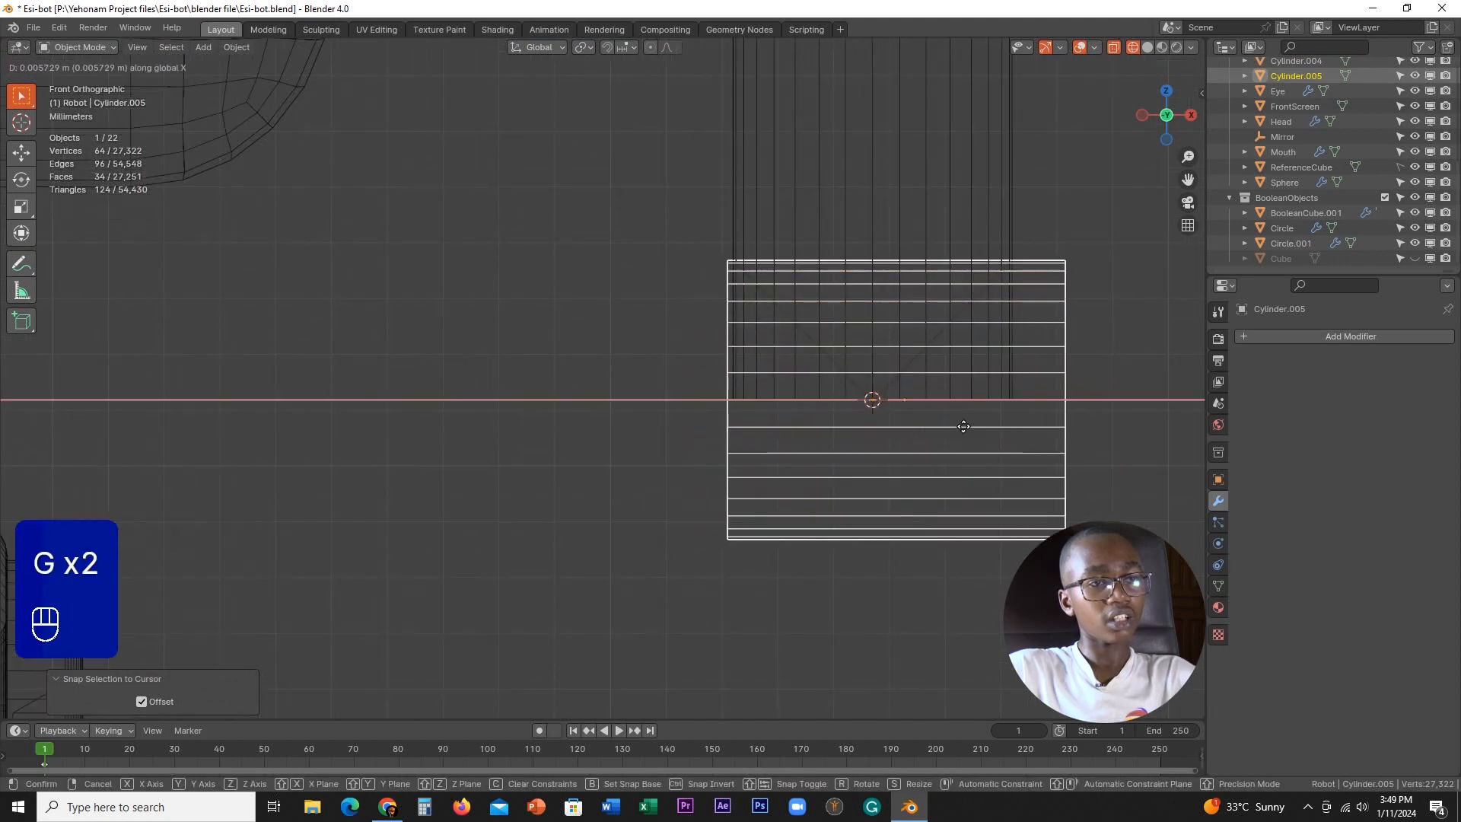
right_click(941, 427)
- Set the elbow cylinder's origin to its geometry
right_click(913, 413)
mouse_move(887, 475)
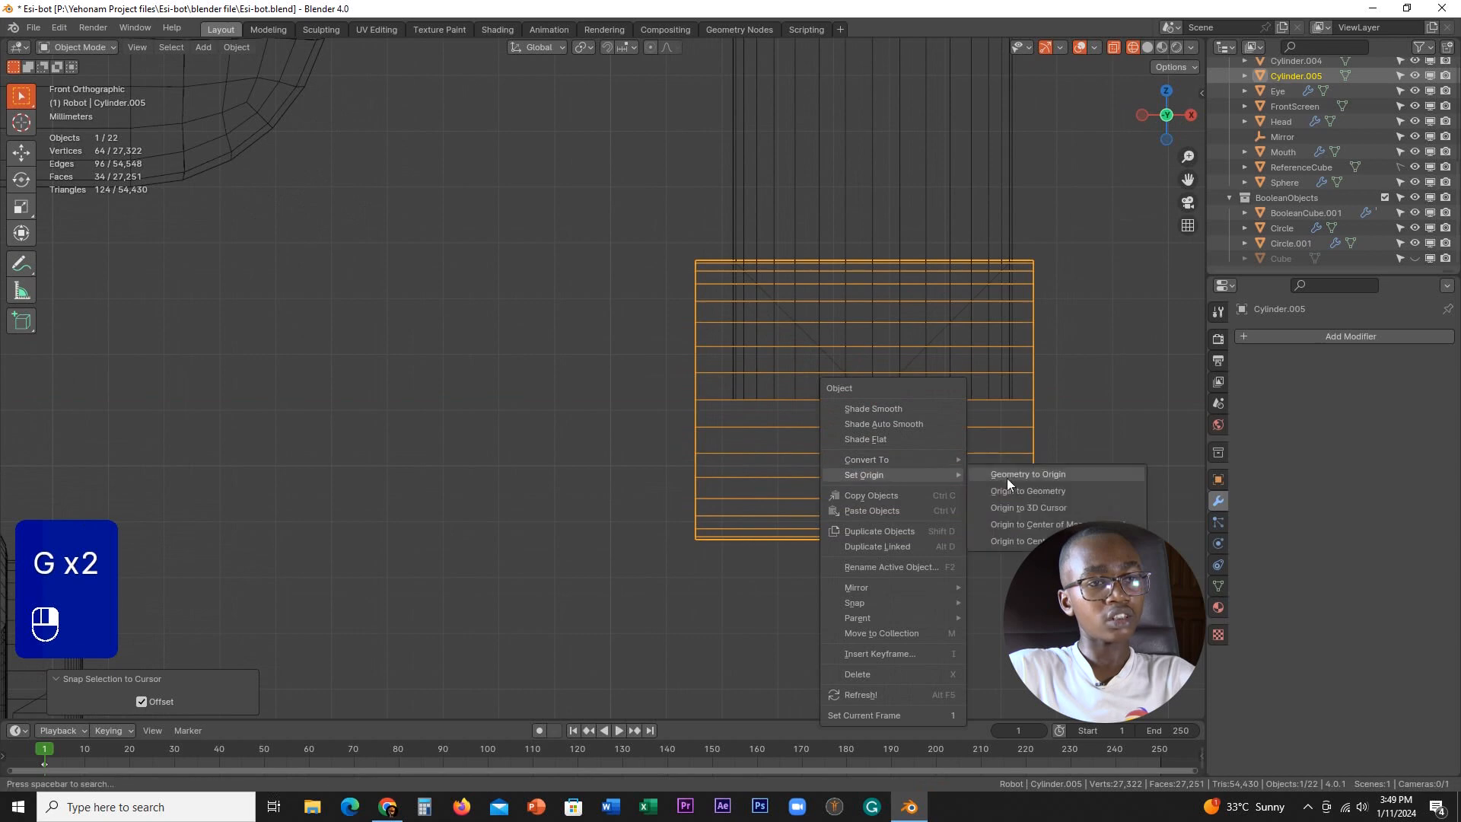
click(1031, 494)
- Snap the elbow cylinder, by its recentred origin, to the 3D cursor at the arm's lower end
scroll(887, 464, down, 3)
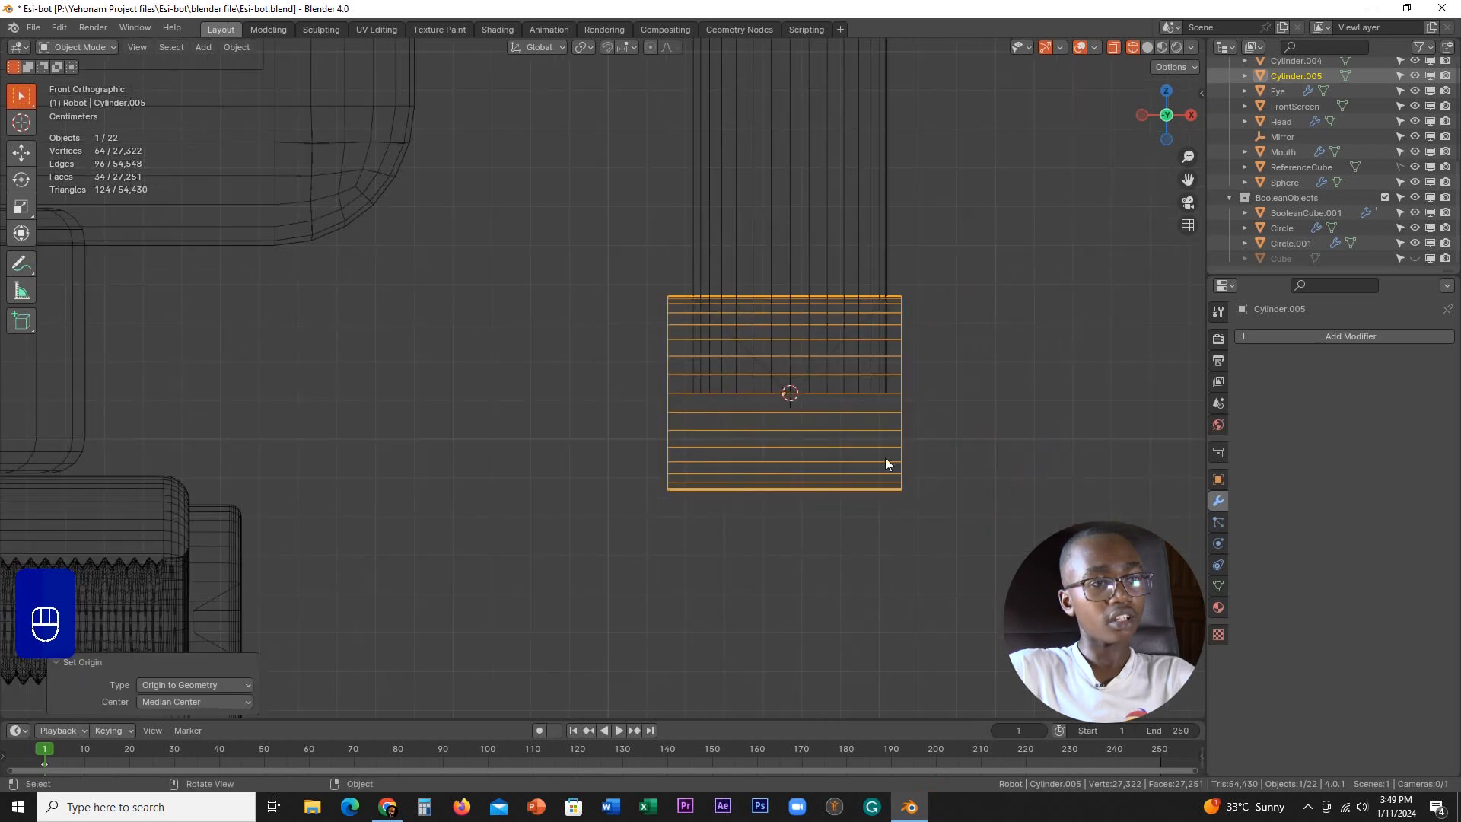
scroll(847, 470, up, 3)
key(g)
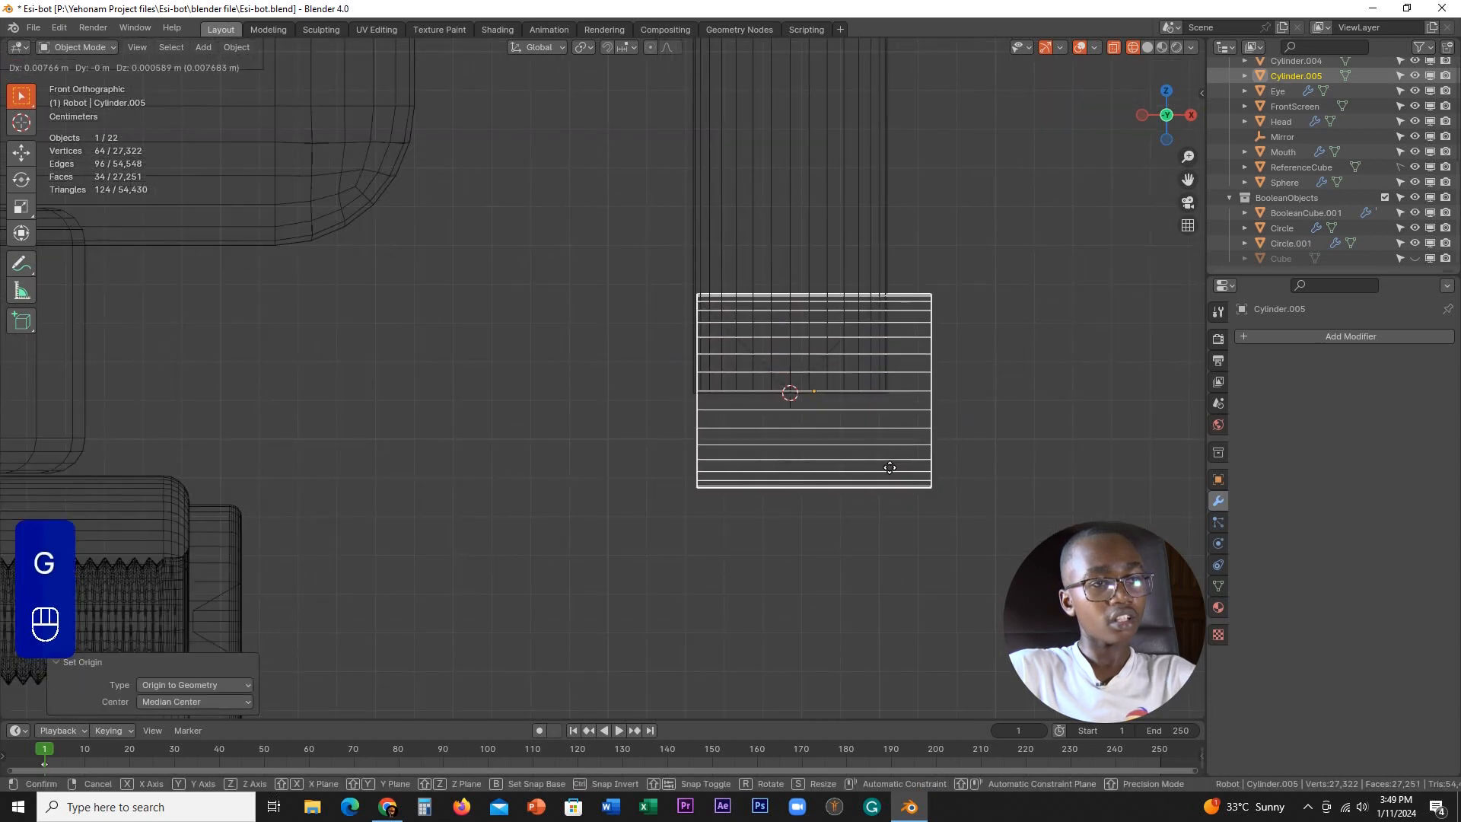
right_click(887, 439)
scroll(893, 412, up, 2)
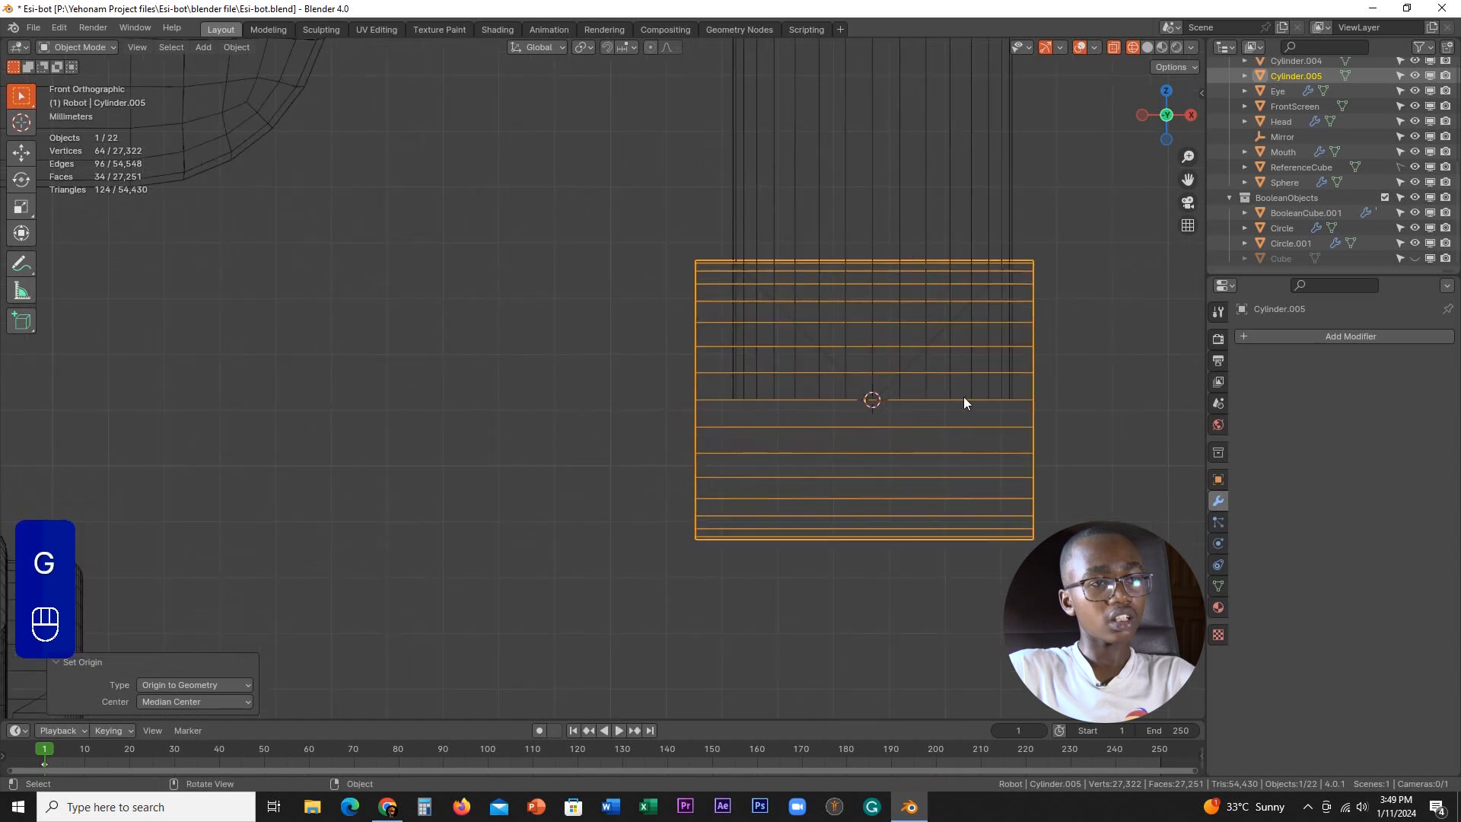
key(shift+s)
click(799, 308)
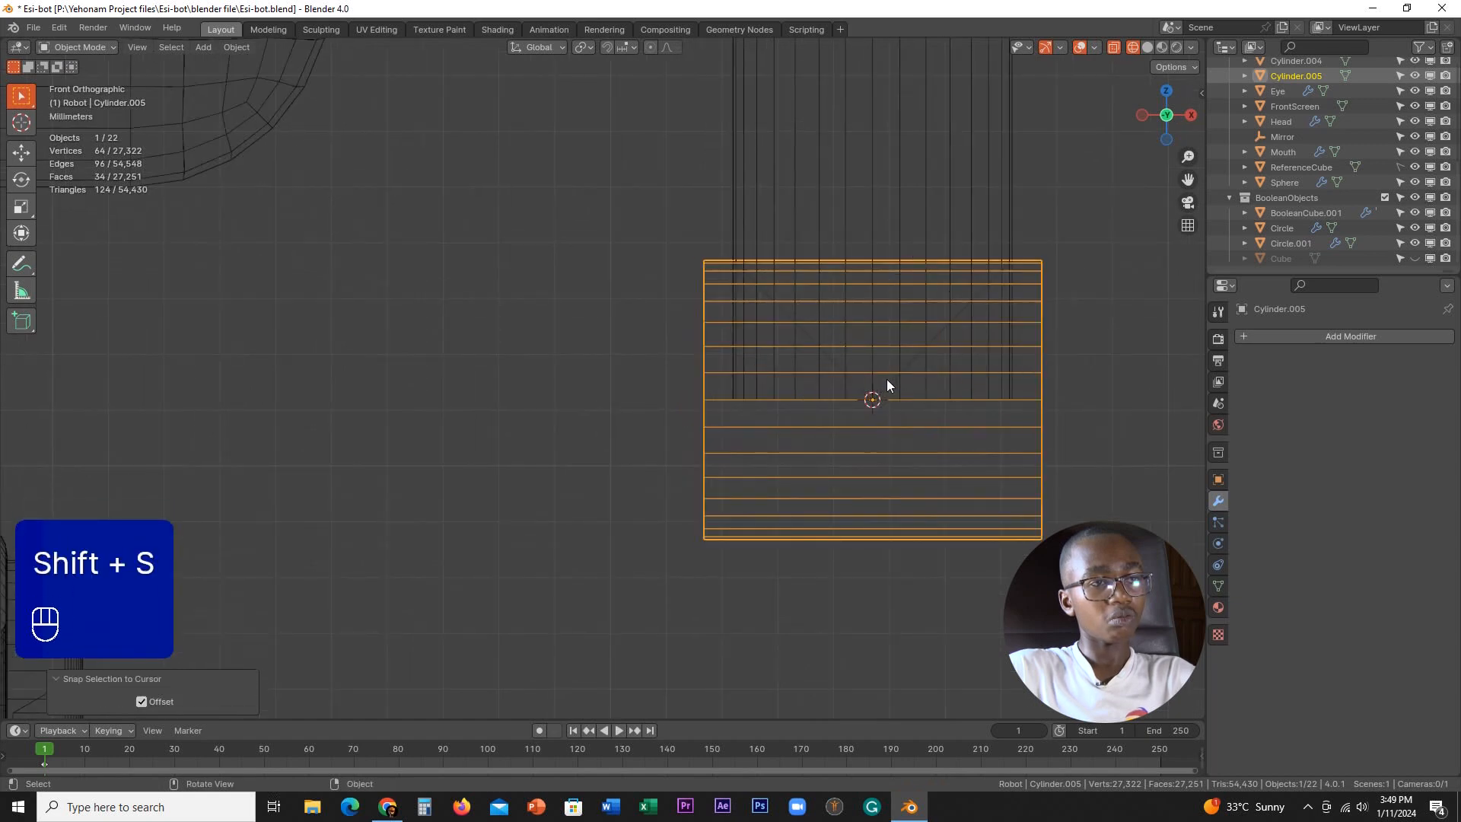
scroll(888, 379, down, 12)
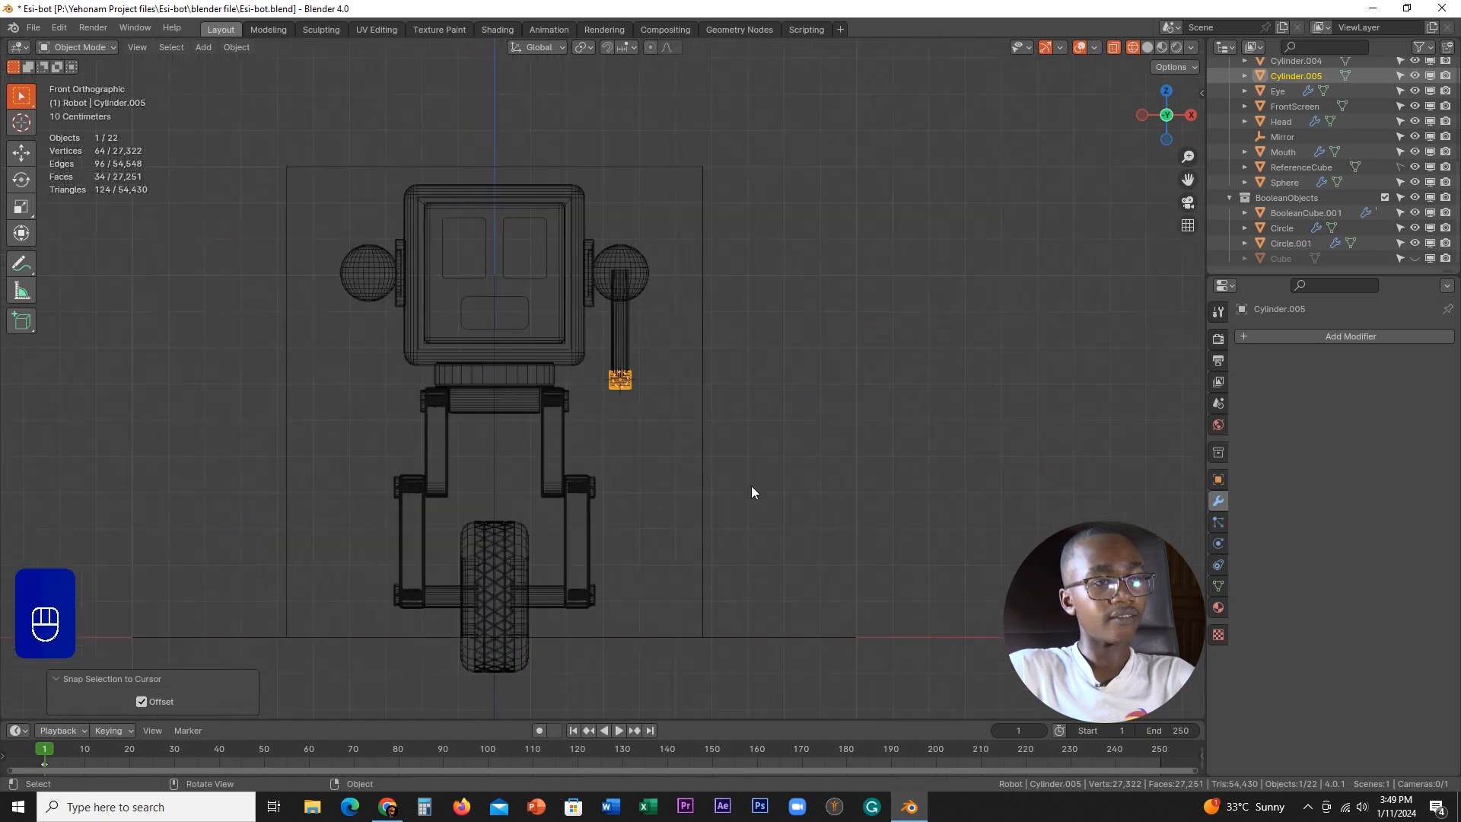
scroll(751, 486, up, 12)
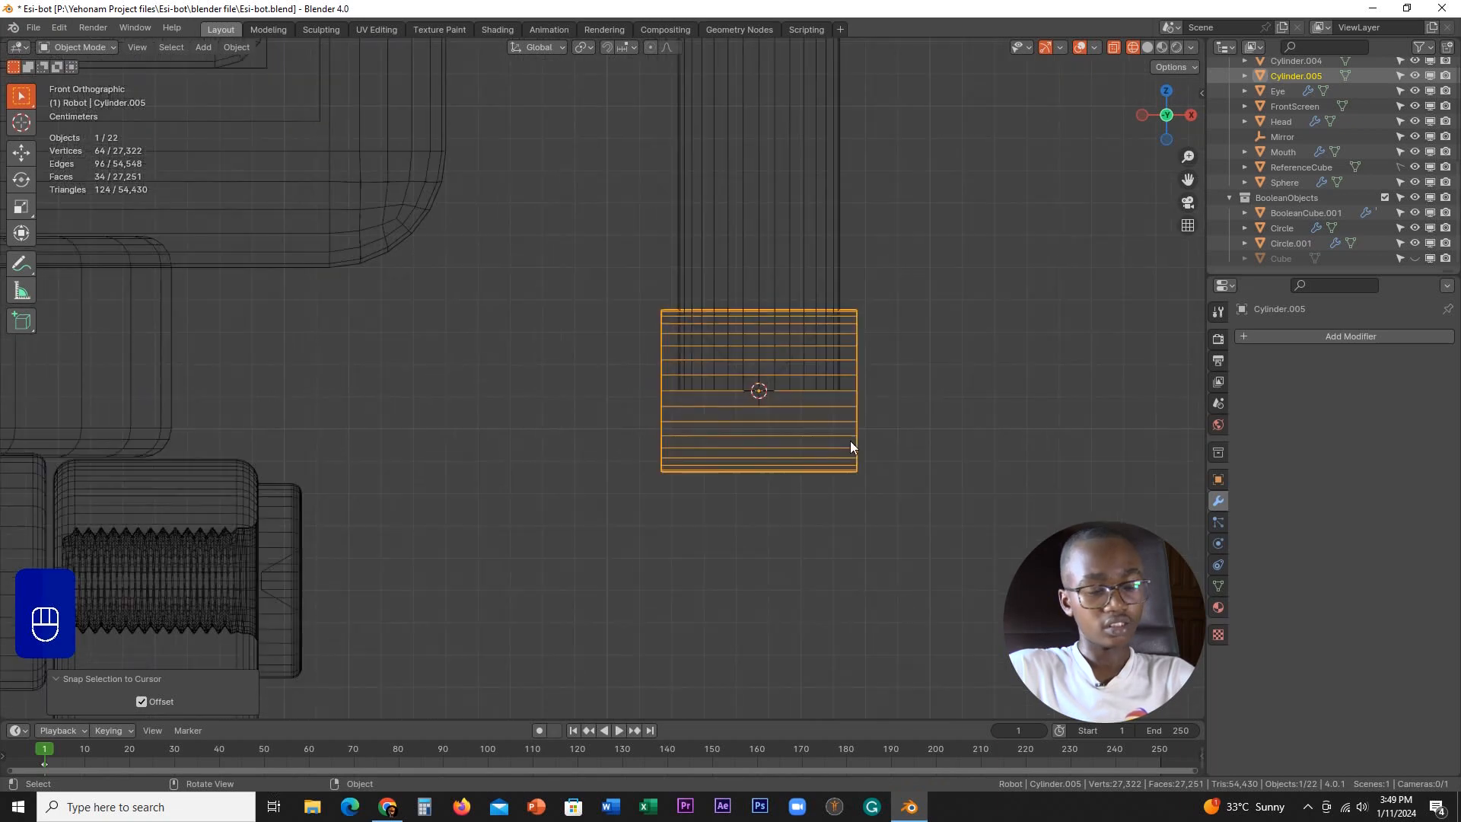
- Return to solid shading and enlarge the elbow cylinder's diameter by a factor of about 2.255 on local X and Y
scroll(851, 447, down, 3)
middle_drag(840, 444, 748, 461)
scroll(748, 461, up, 2)
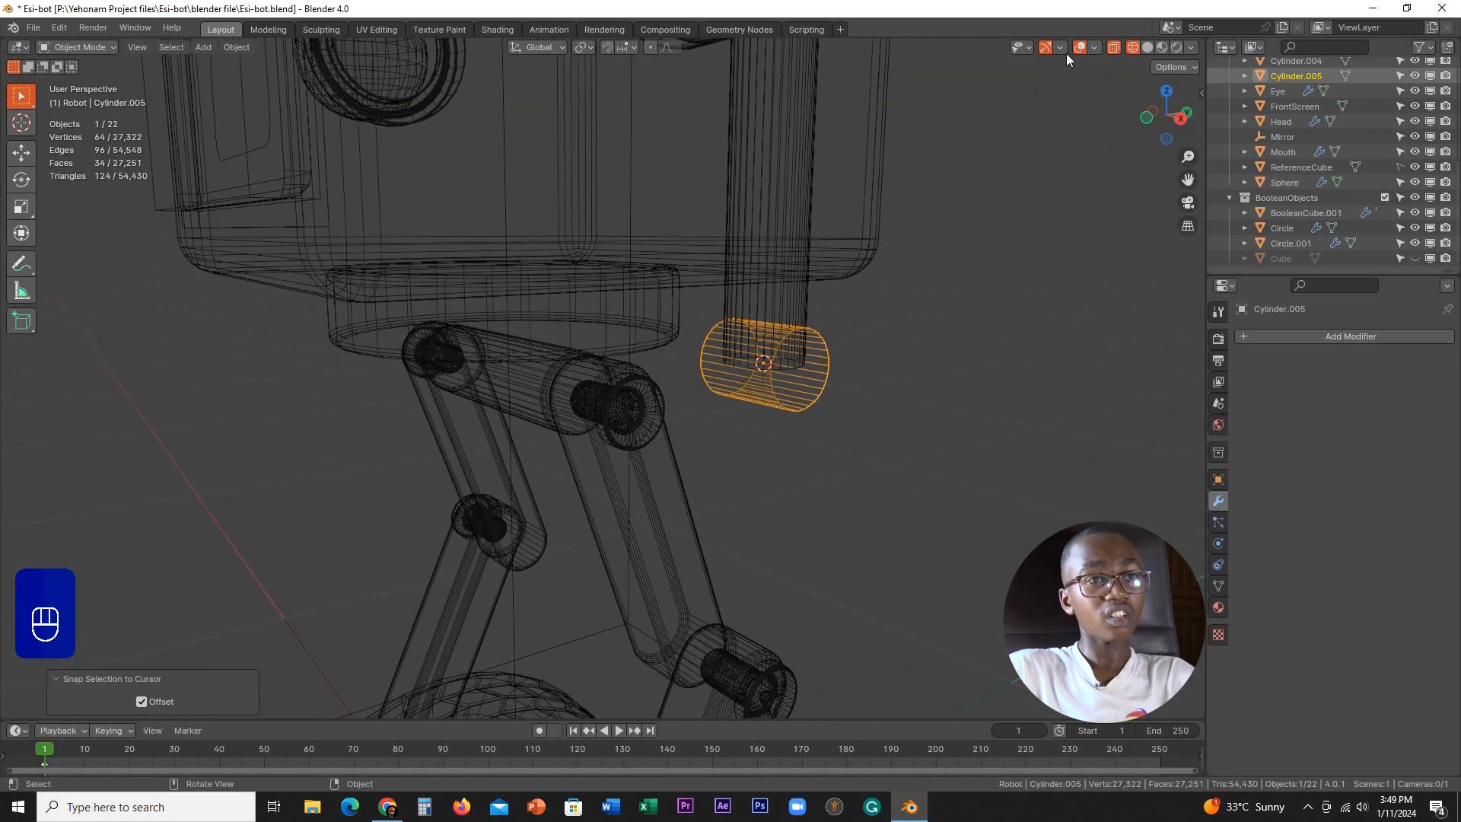
click(1148, 47)
scroll(802, 373, up, 3)
middle_drag(801, 373, 935, 378)
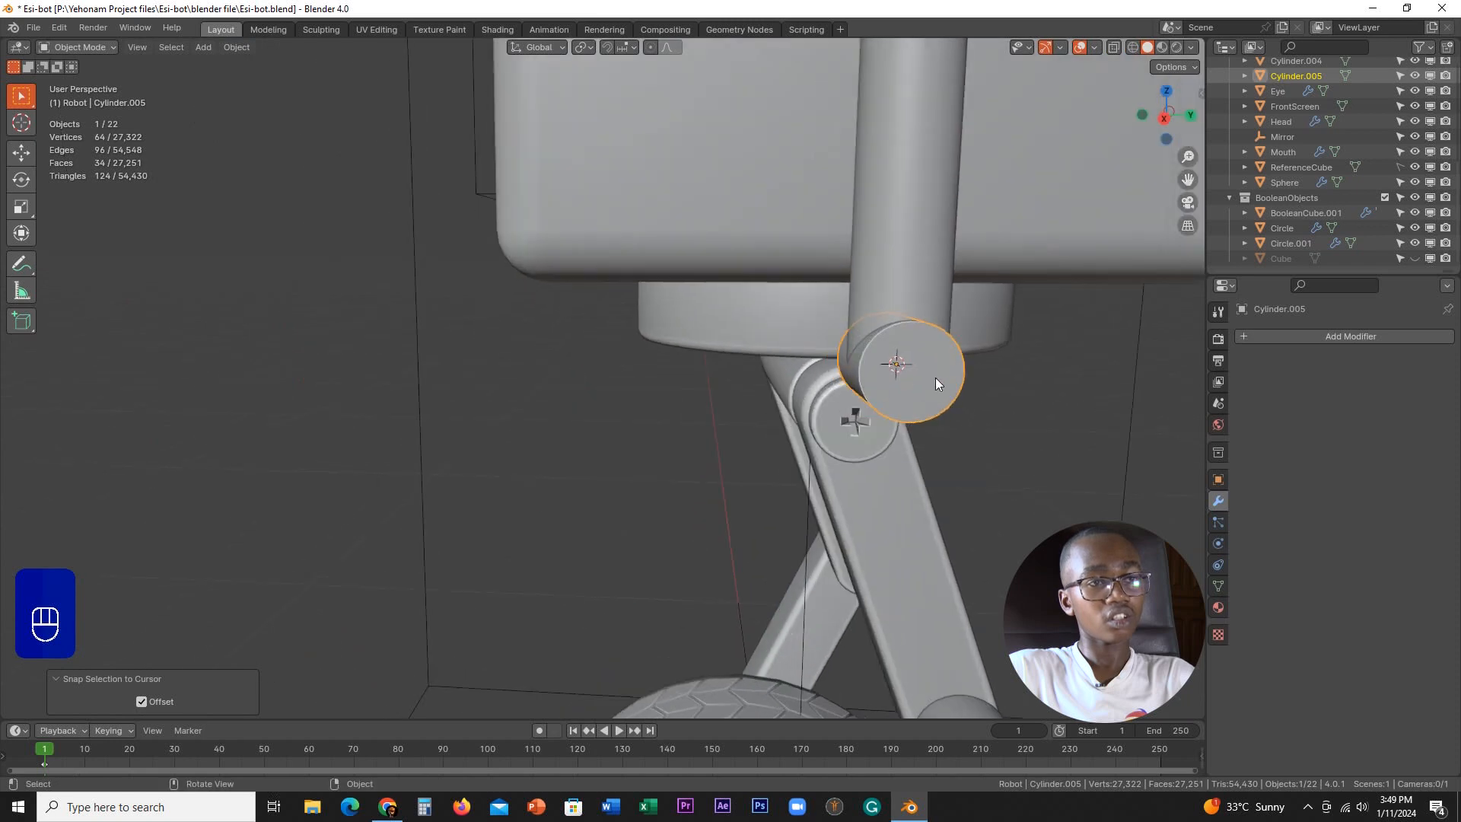
key(s)
key(shift+z)
key(shift+z)
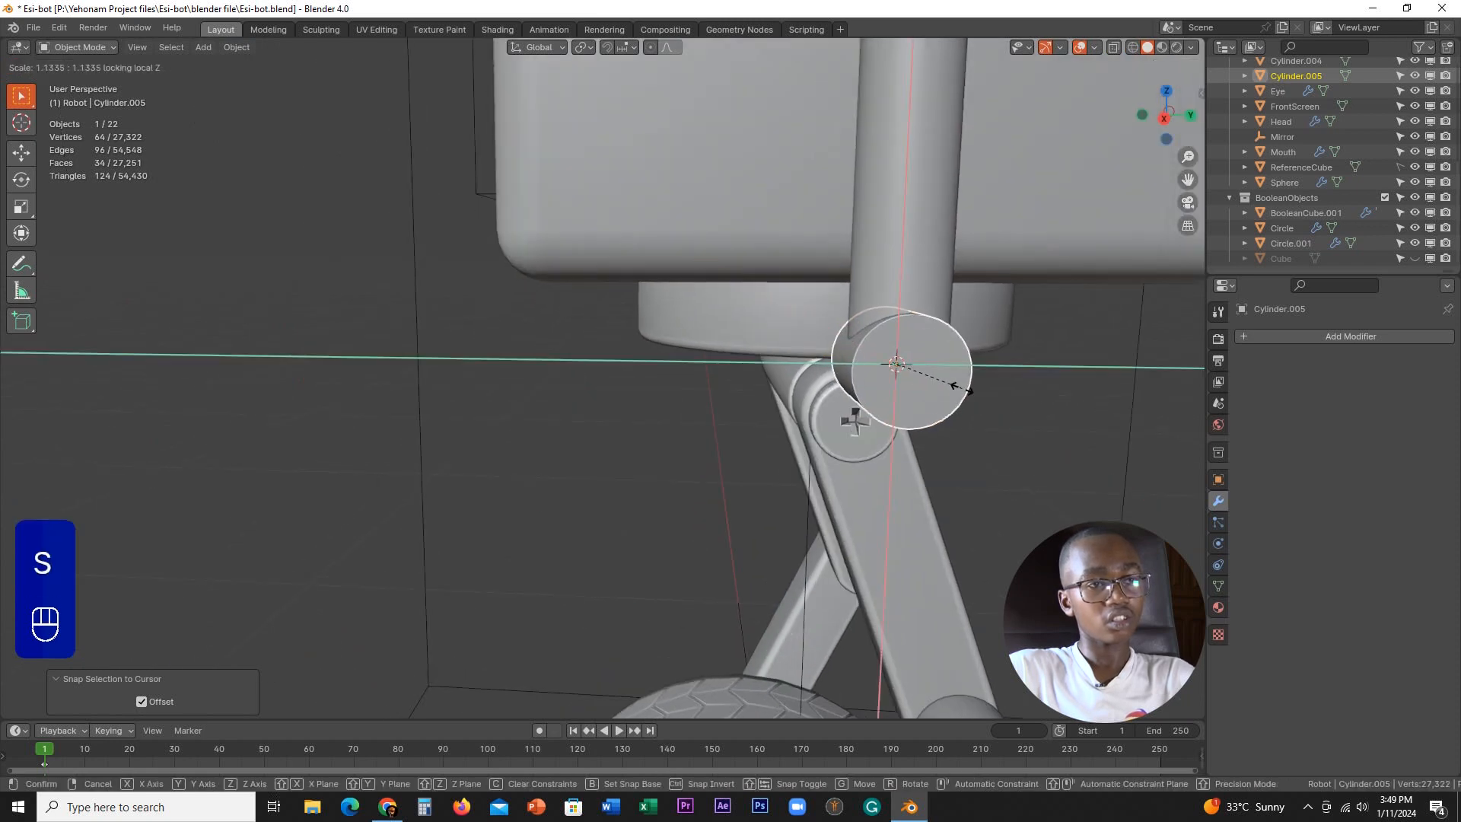
key(shift)
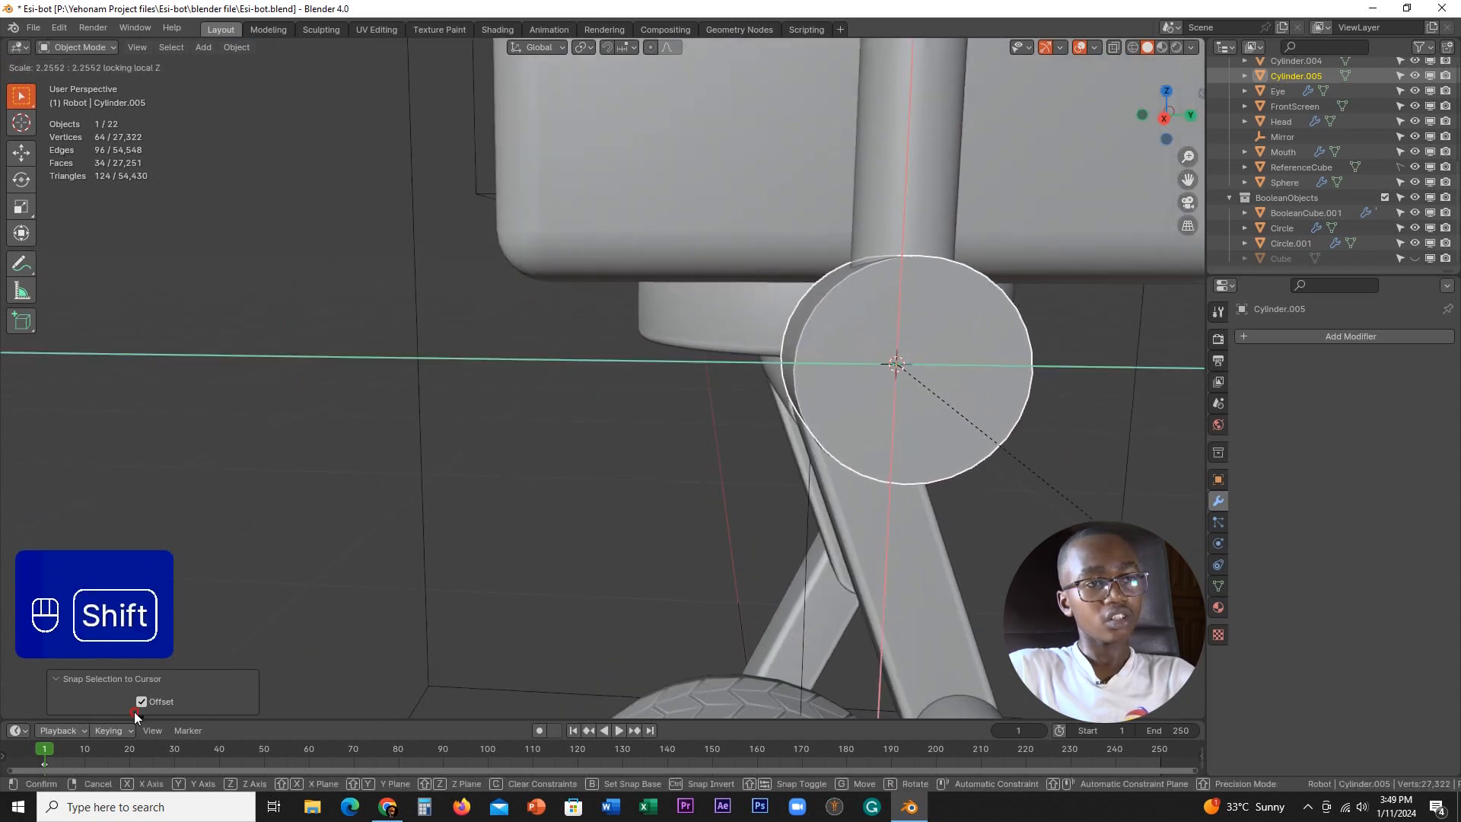
click(134, 713)
- Save the robot's Blender file
scroll(582, 610, down, 7)
middle_drag(706, 443, 788, 386)
scroll(865, 444, up, 3)
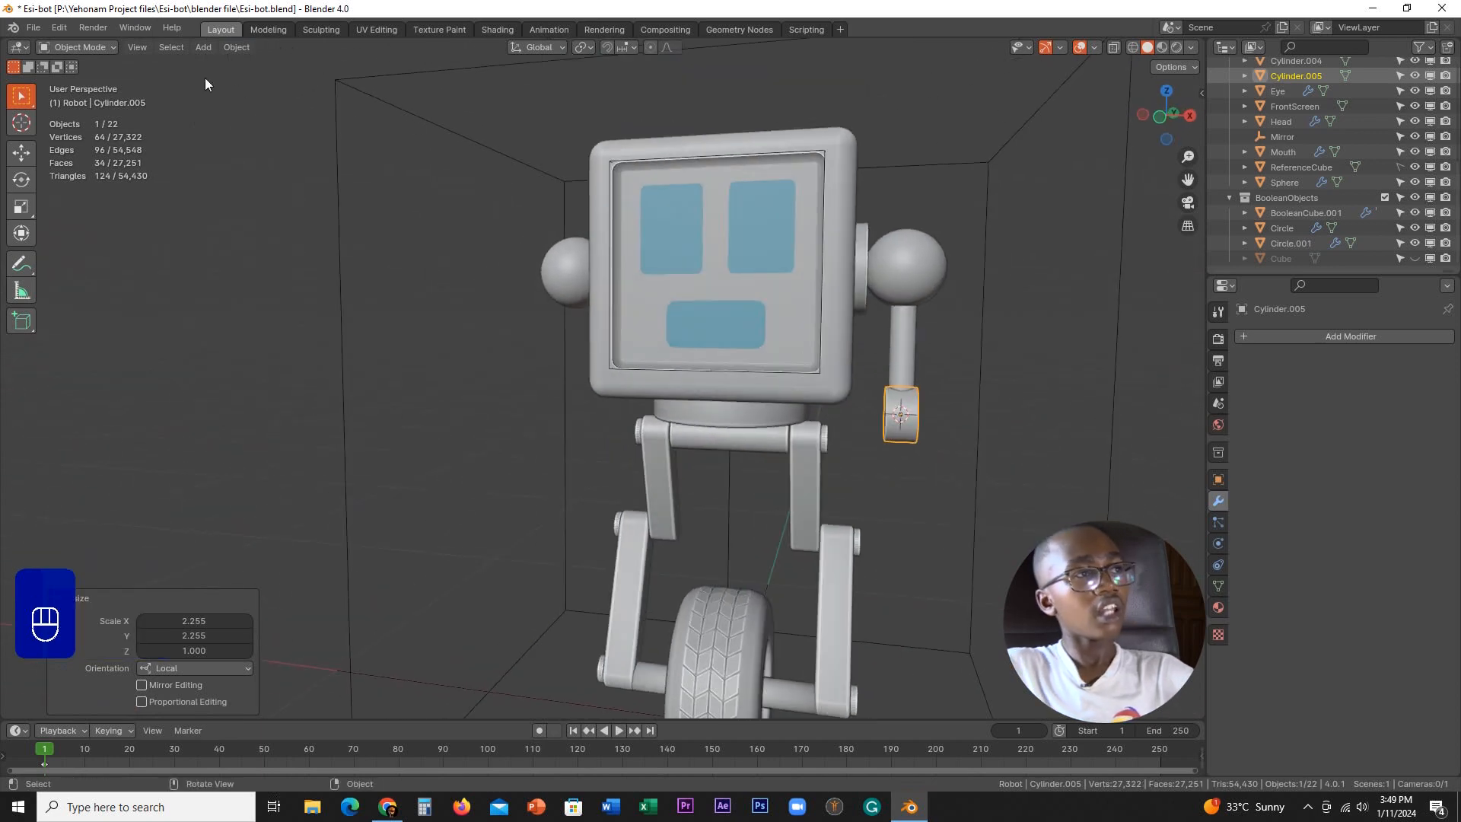
key(ctrl+s)
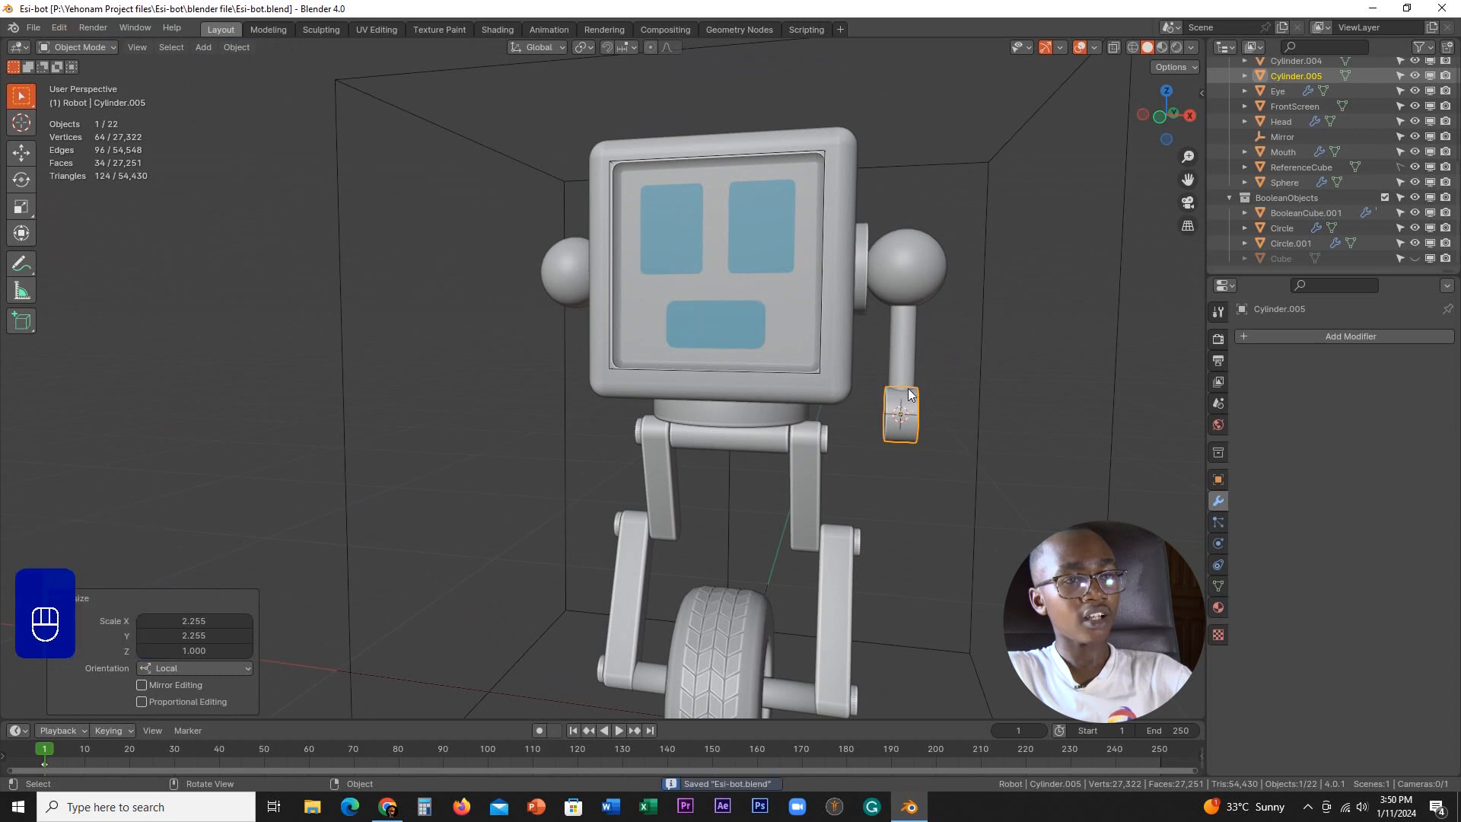
middle_drag(907, 411, 893, 356)
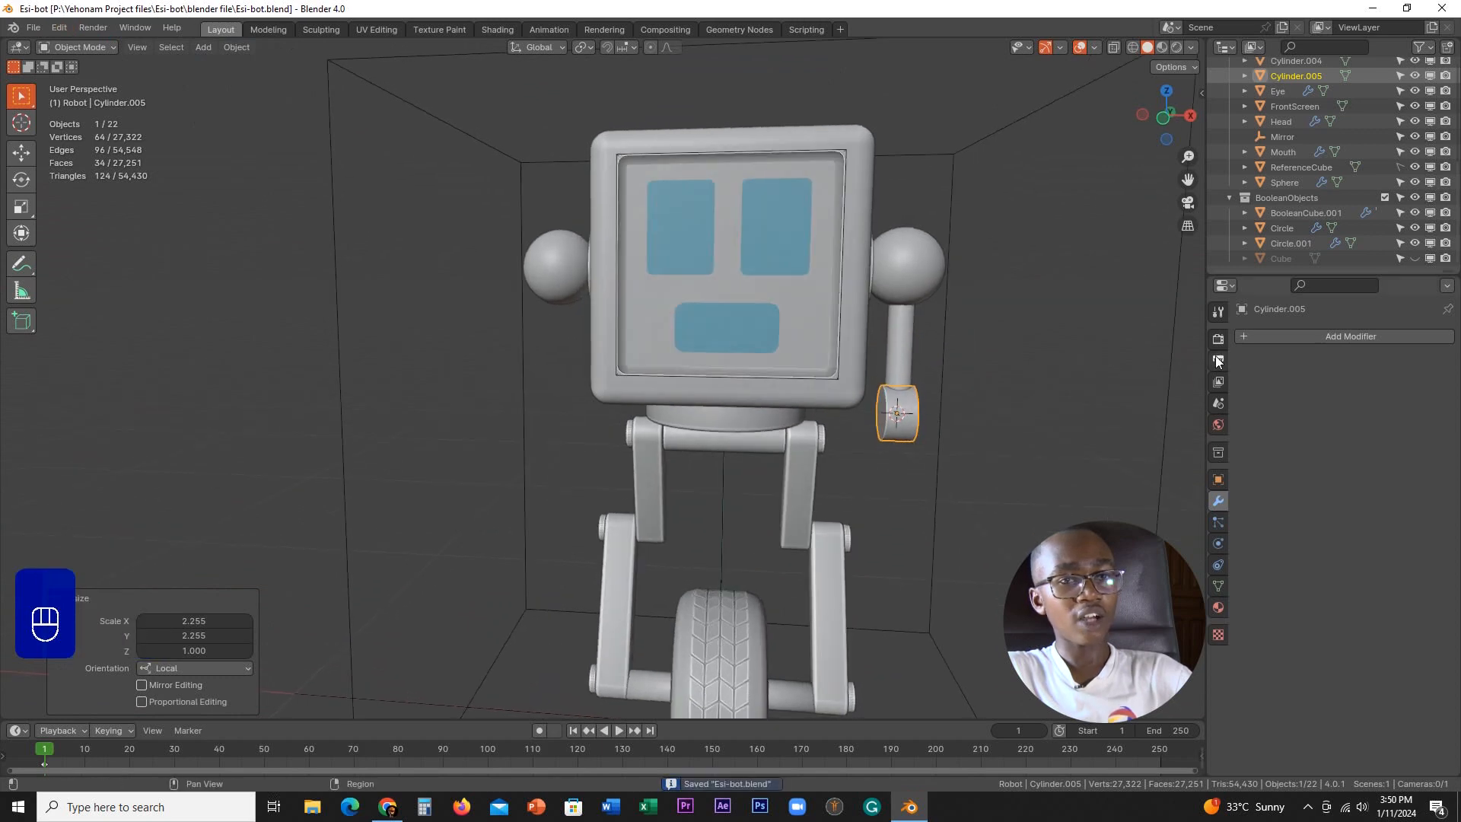
click(1294, 337)
mouse_move(1263, 339)
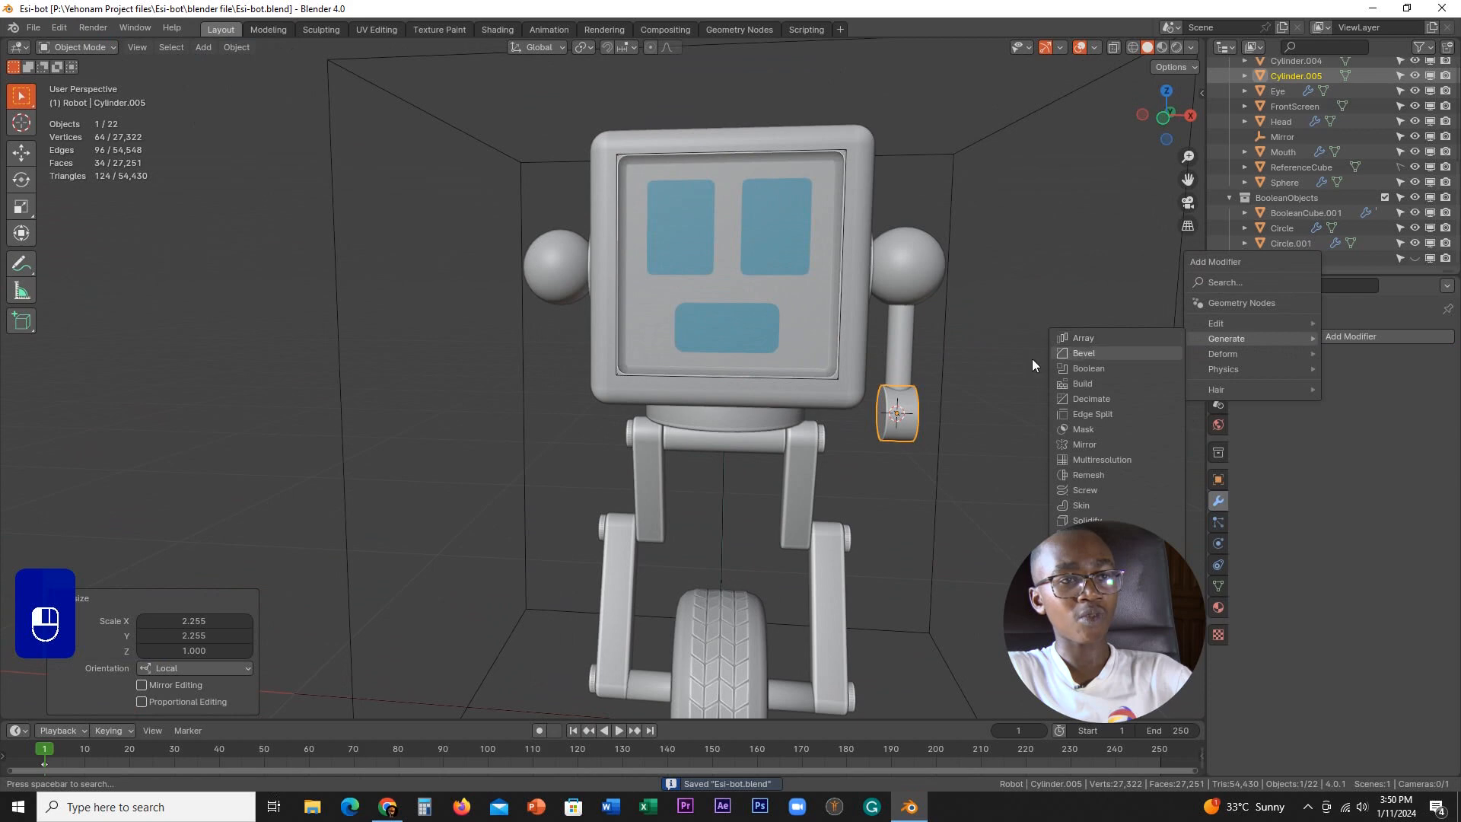
click(1324, 336)
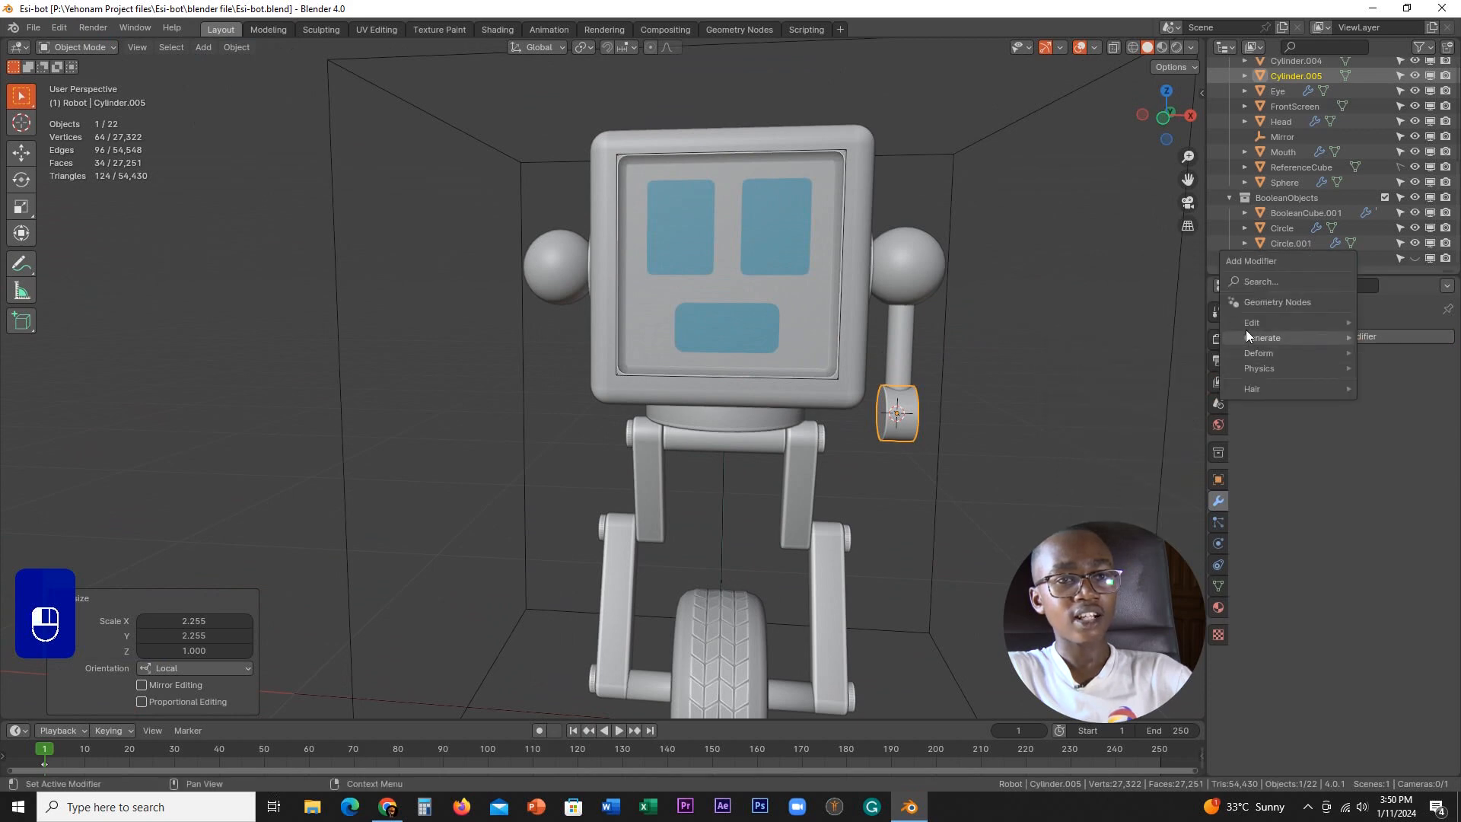
mouse_move(1263, 338)
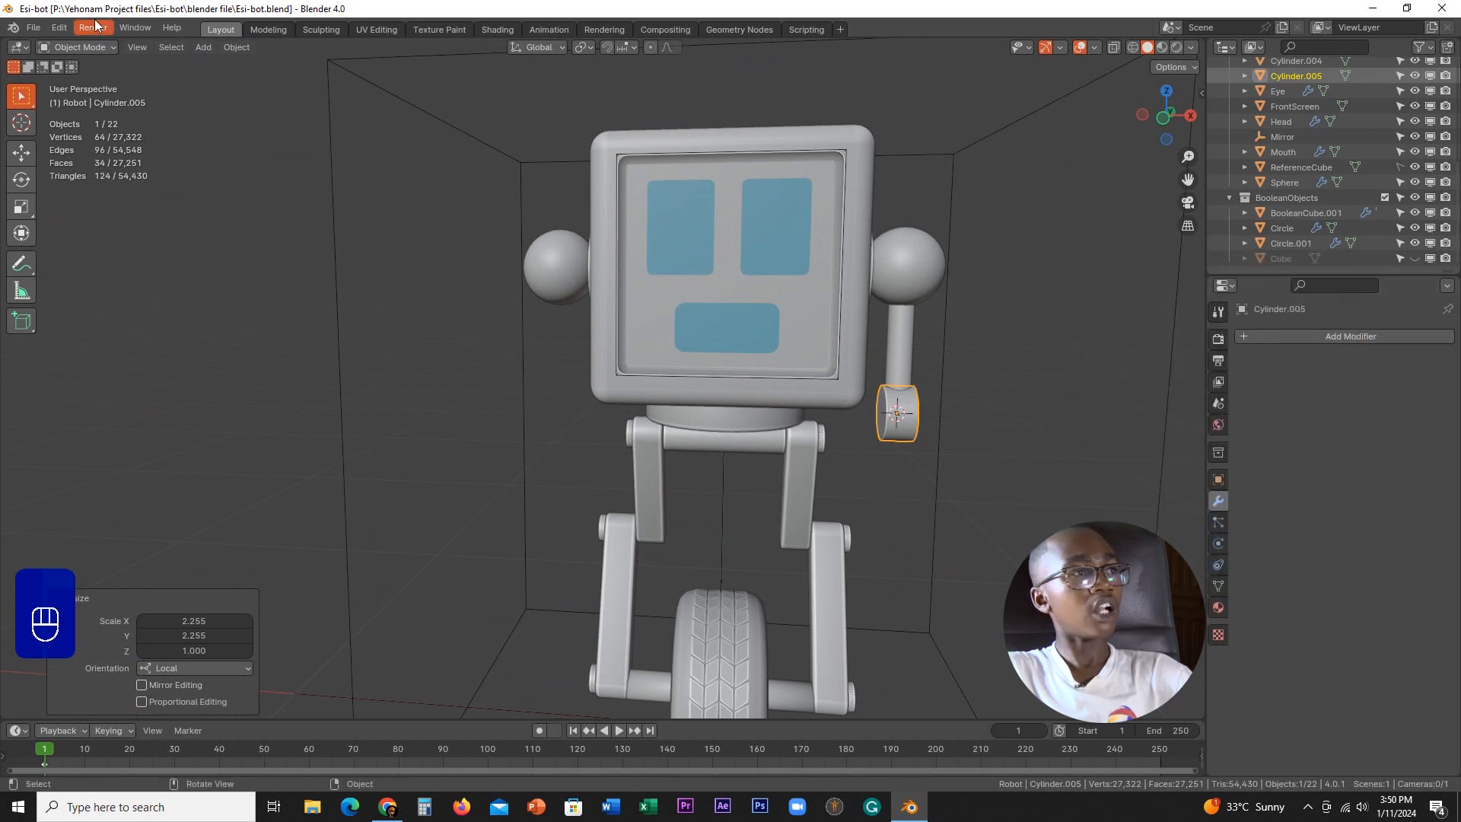
- Search the add-ons for "copy", enable Interface: Copy Attributes Menu, and save and close the preferences
click(60, 28)
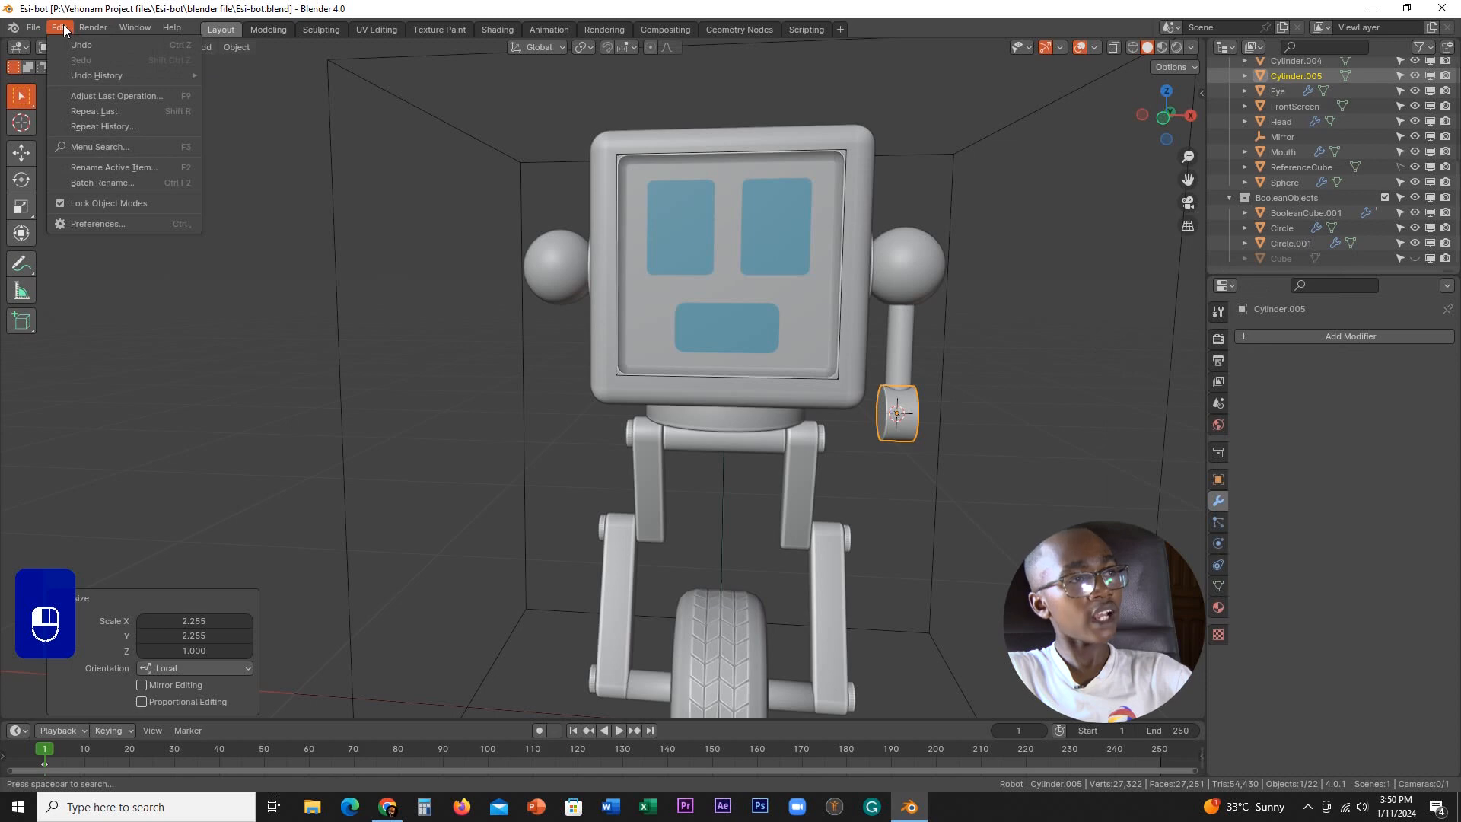
click(142, 224)
drag(240, 20, 667, 217)
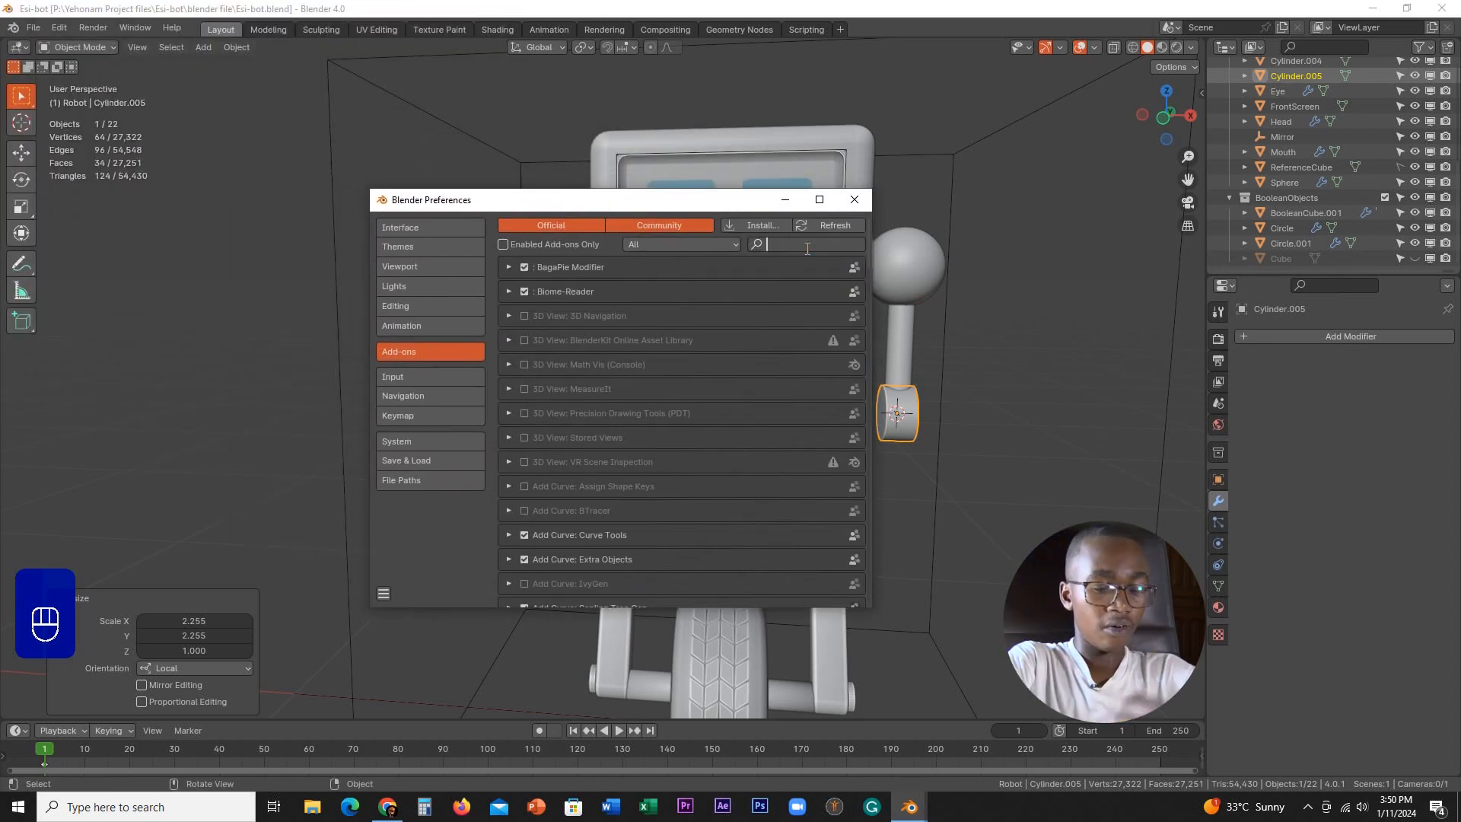
text(copy)
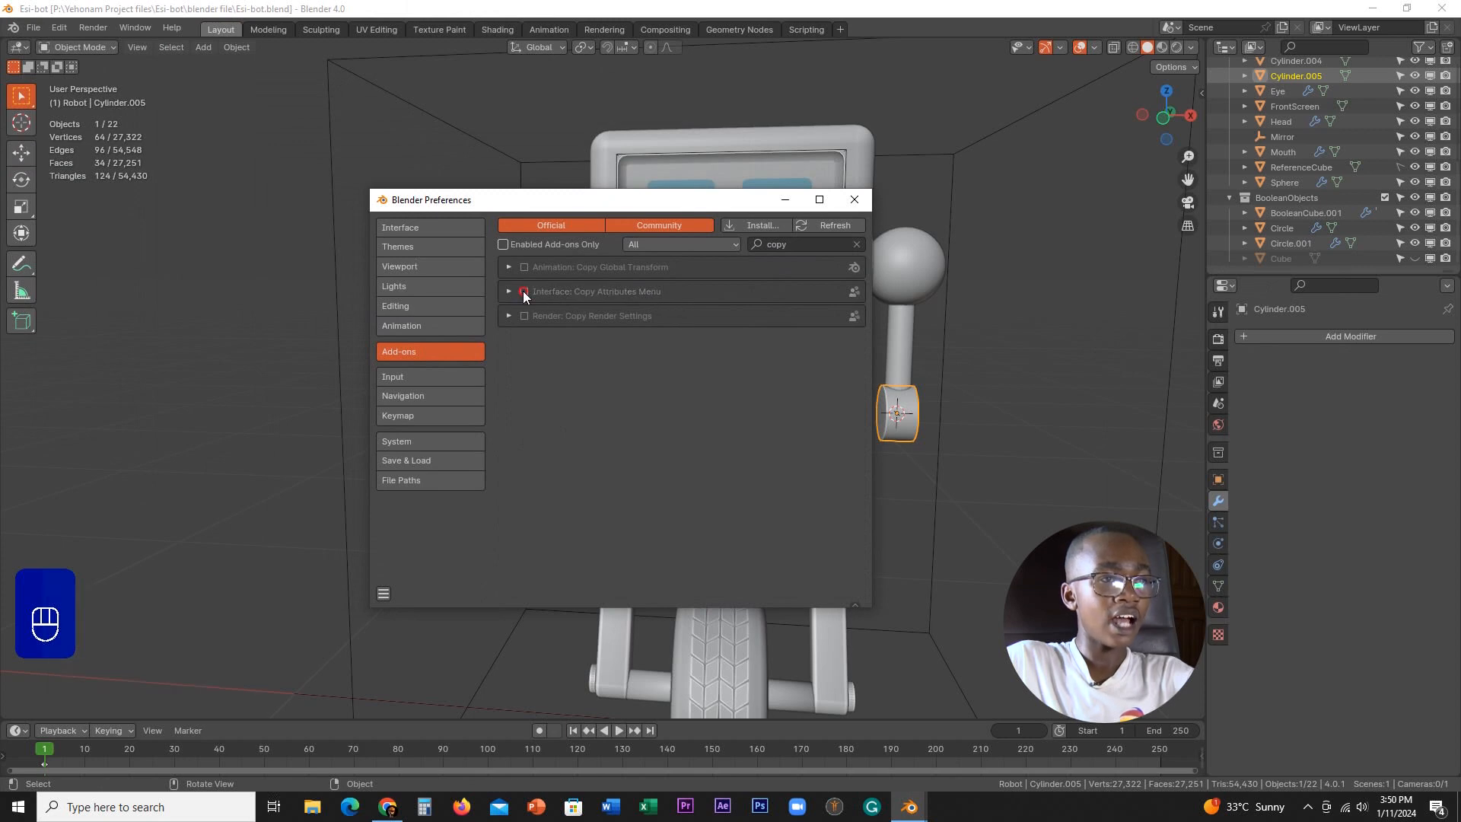
click(382, 594)
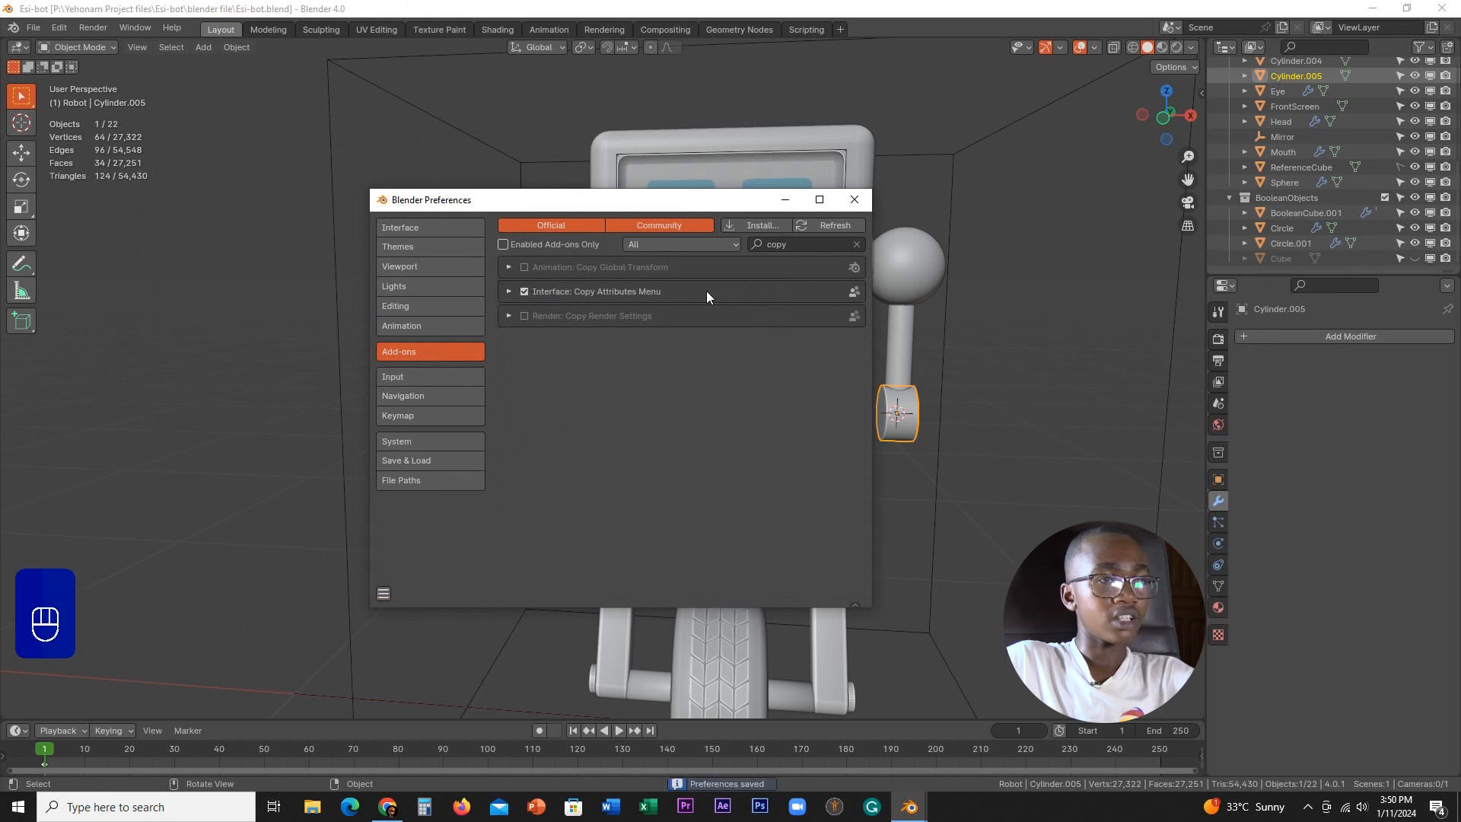
click(857, 204)
- Copy the shoulder sphere's Mirror modifier to the arm and elbow cylinders using Copy Selected Modifiers
scroll(866, 300, down, 3)
scroll(867, 304, up, 4)
middle_drag(873, 340, 768, 308)
scroll(856, 317, up, 2)
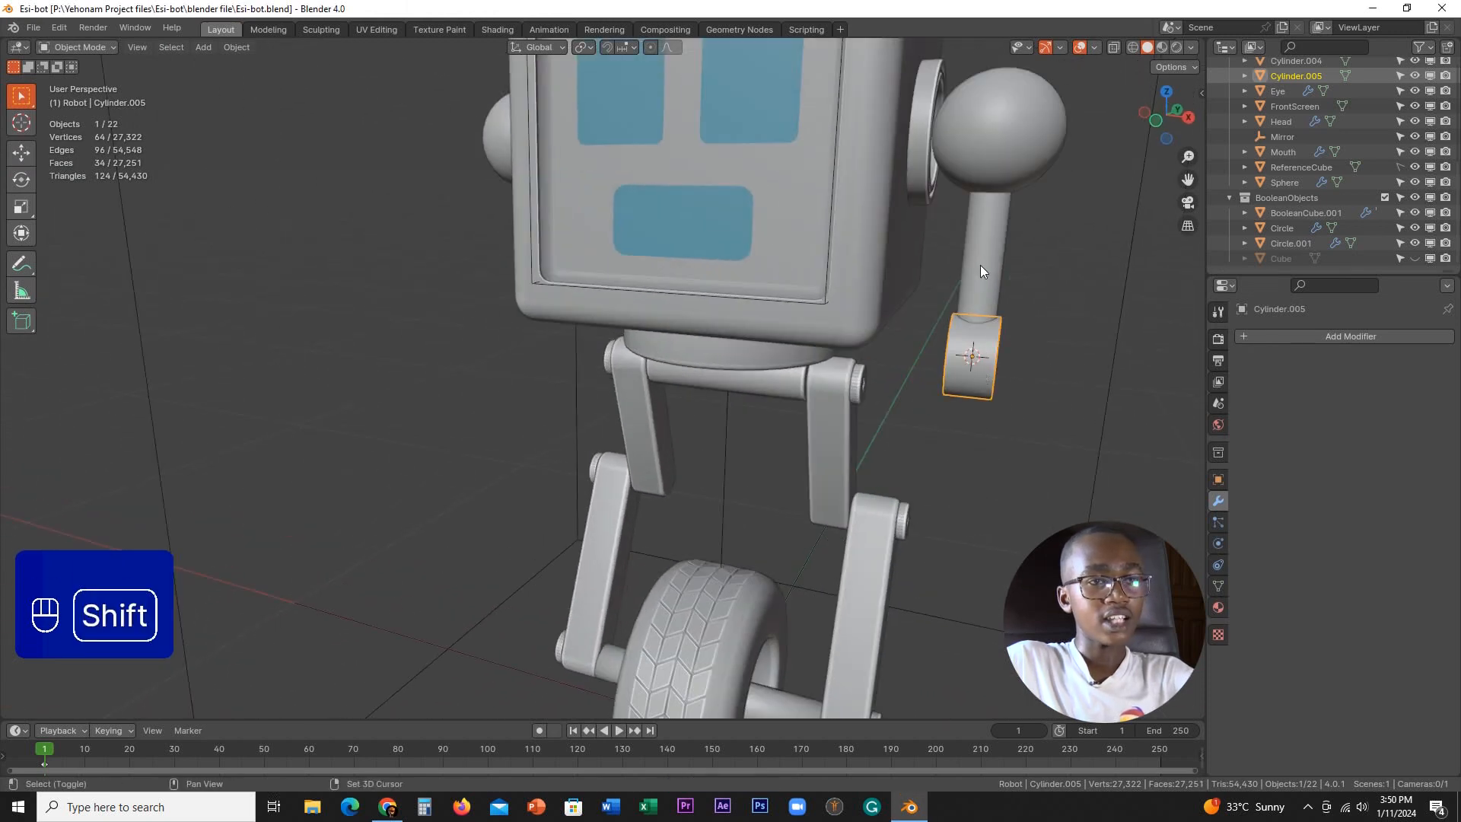
shift+click(980, 277)
shift+click(1025, 116)
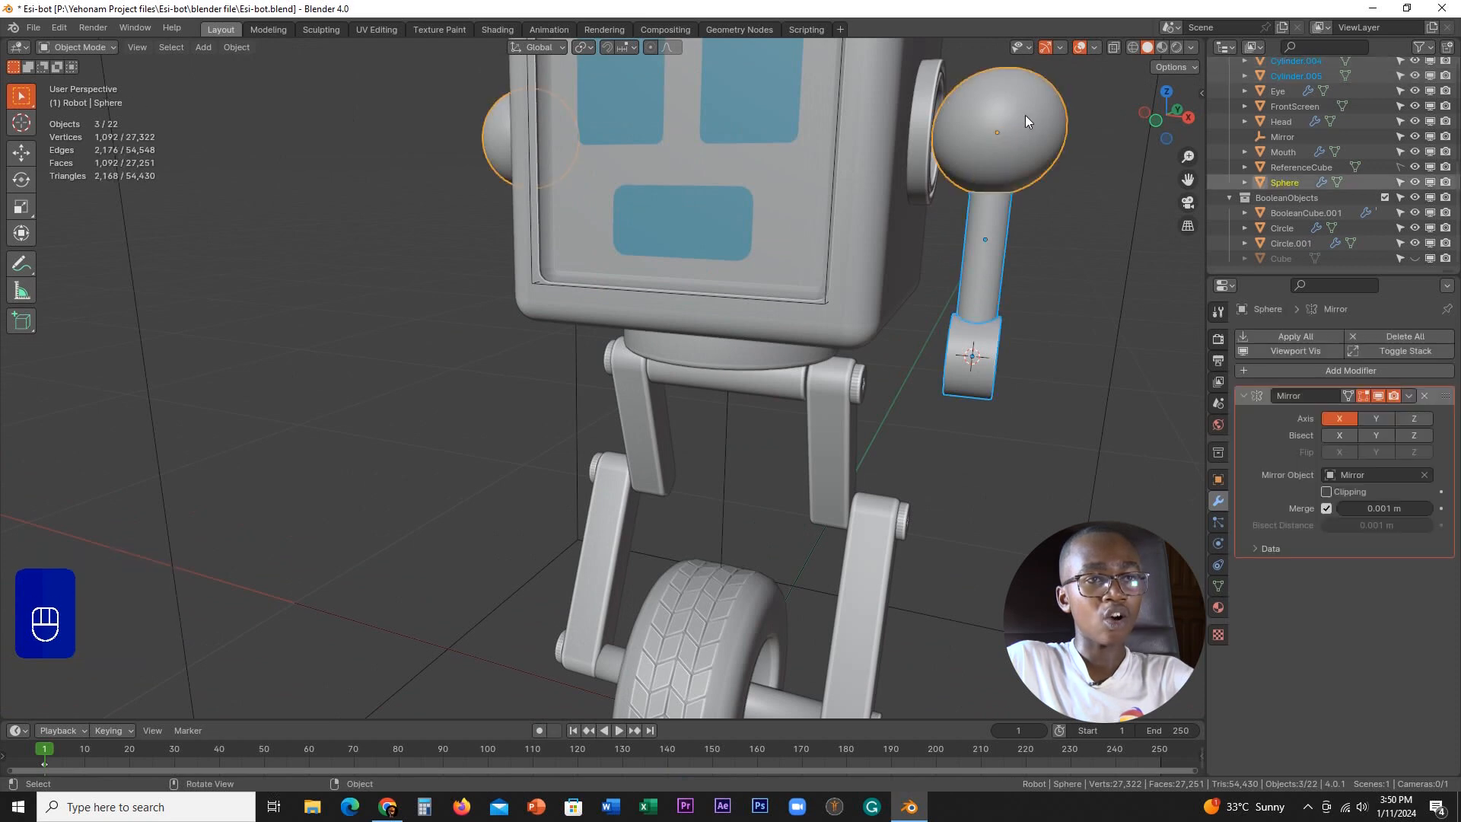
middle_drag(1017, 154, 971, 222)
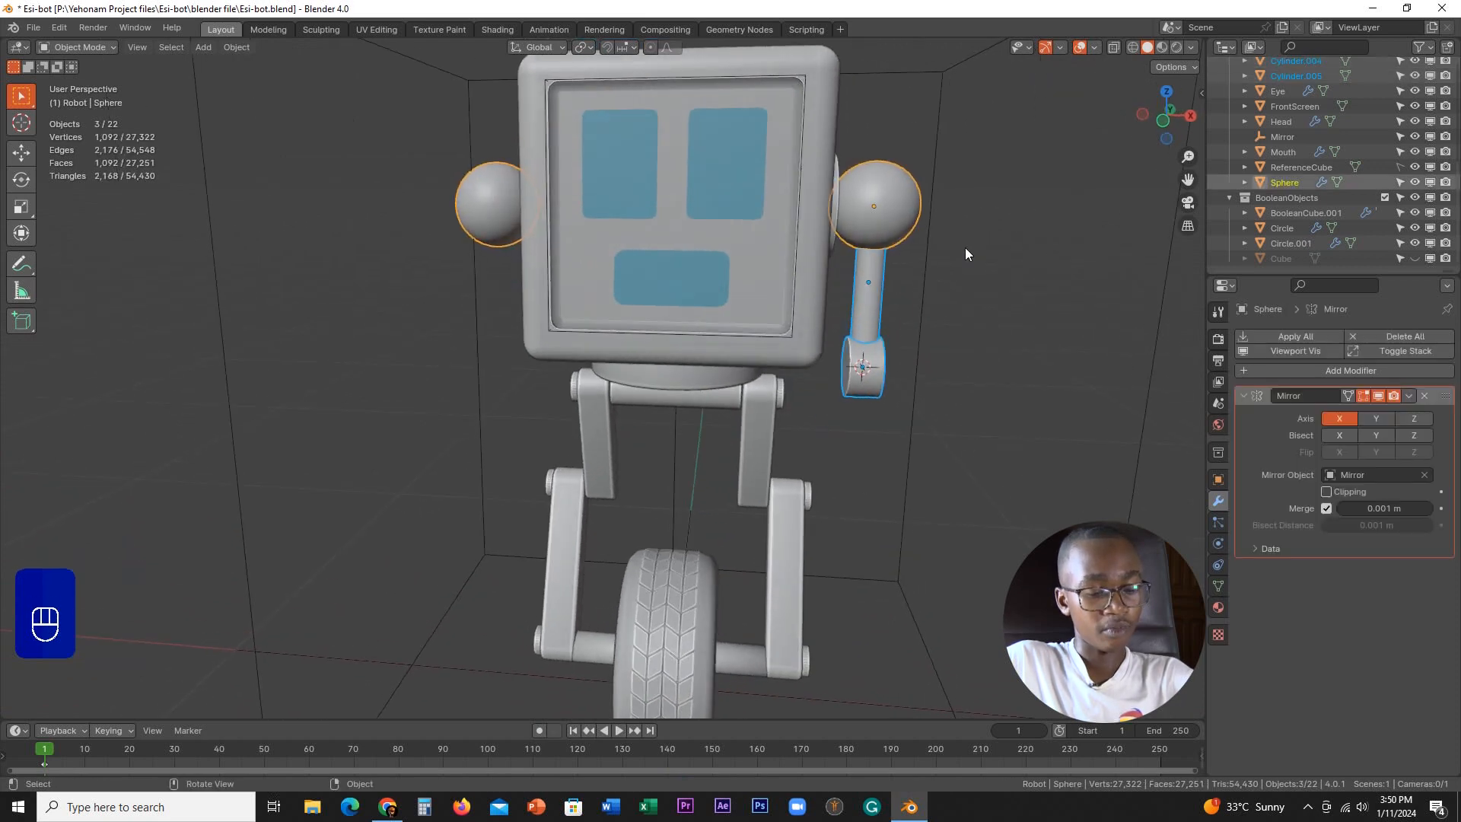
key(ctrl)
key(ctrl+c)
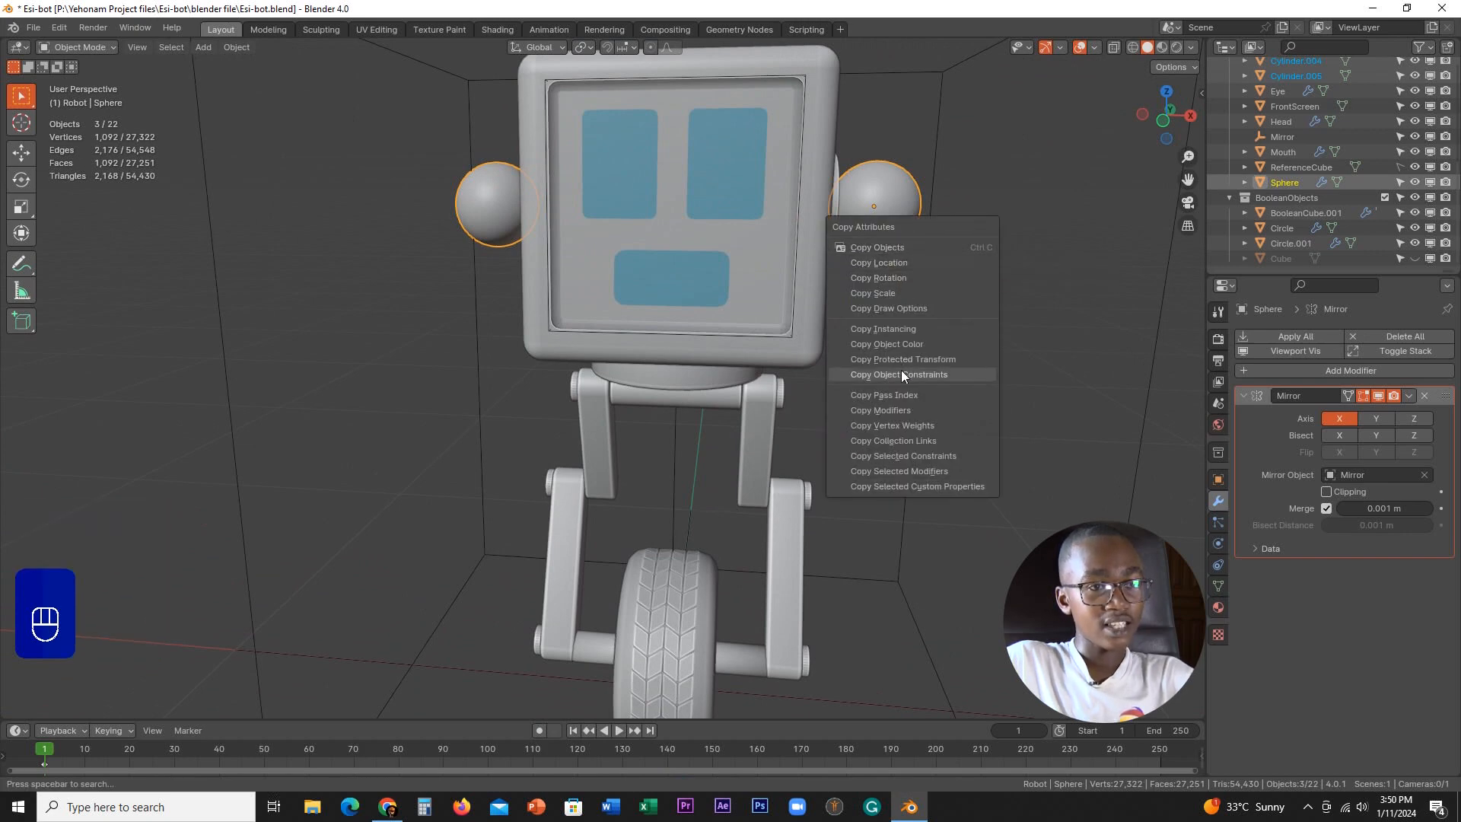
click(926, 471)
click(912, 495)
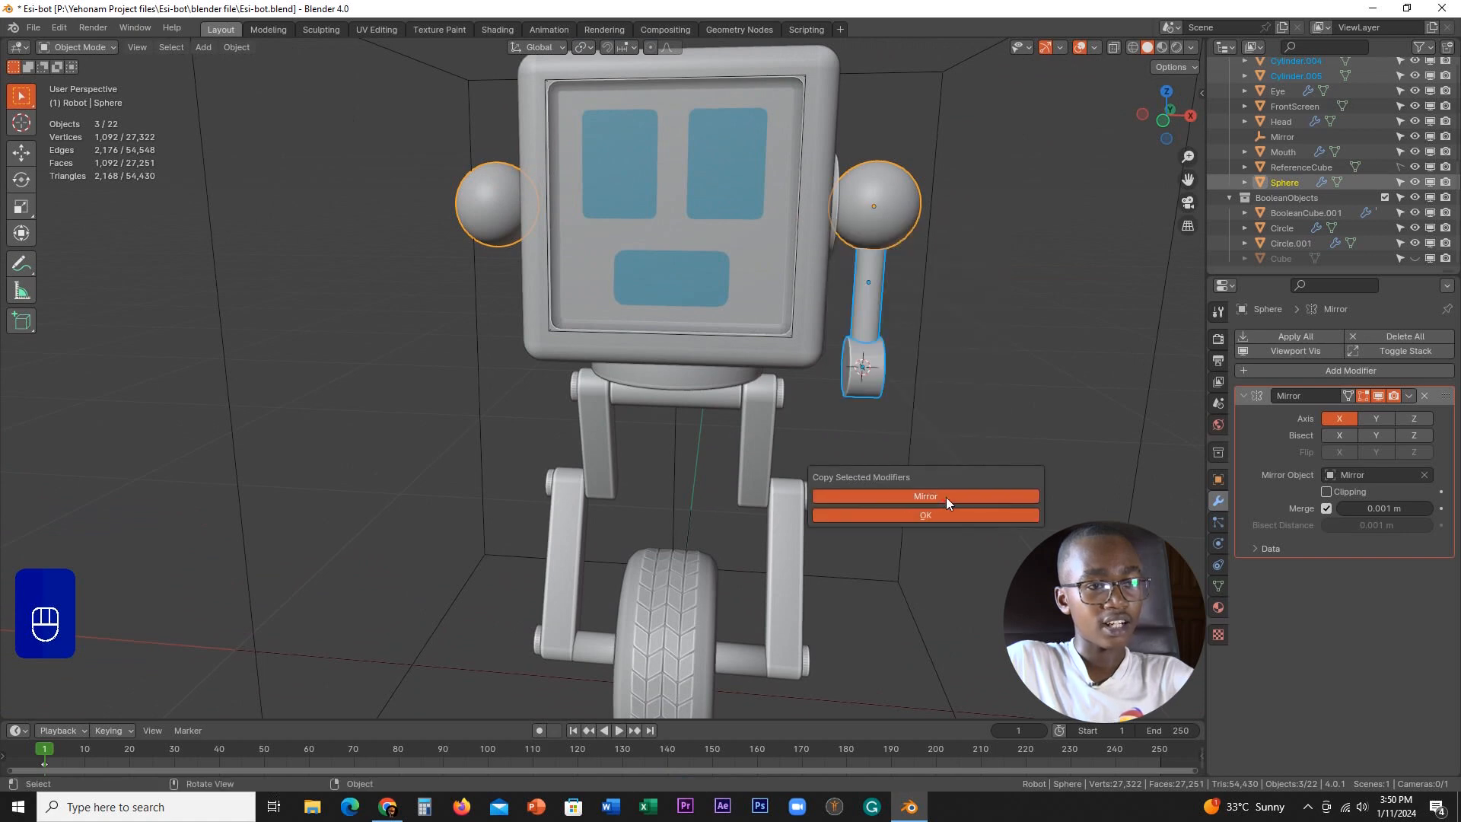
click(927, 514)
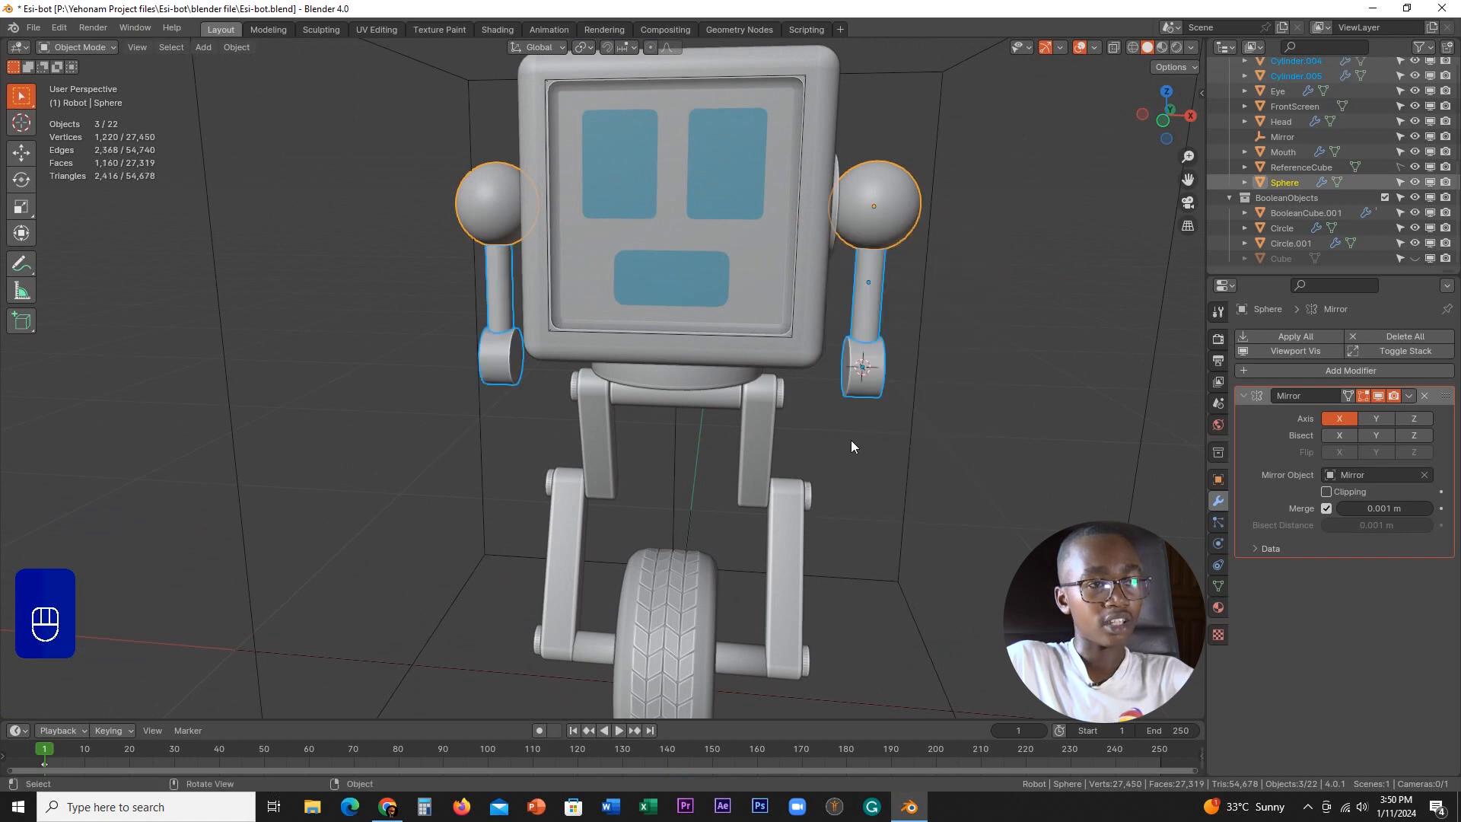
- Examine the mirrored arm and elbow cylinders on both sides and check each one's copied modifier
middle_drag(851, 440, 628, 382)
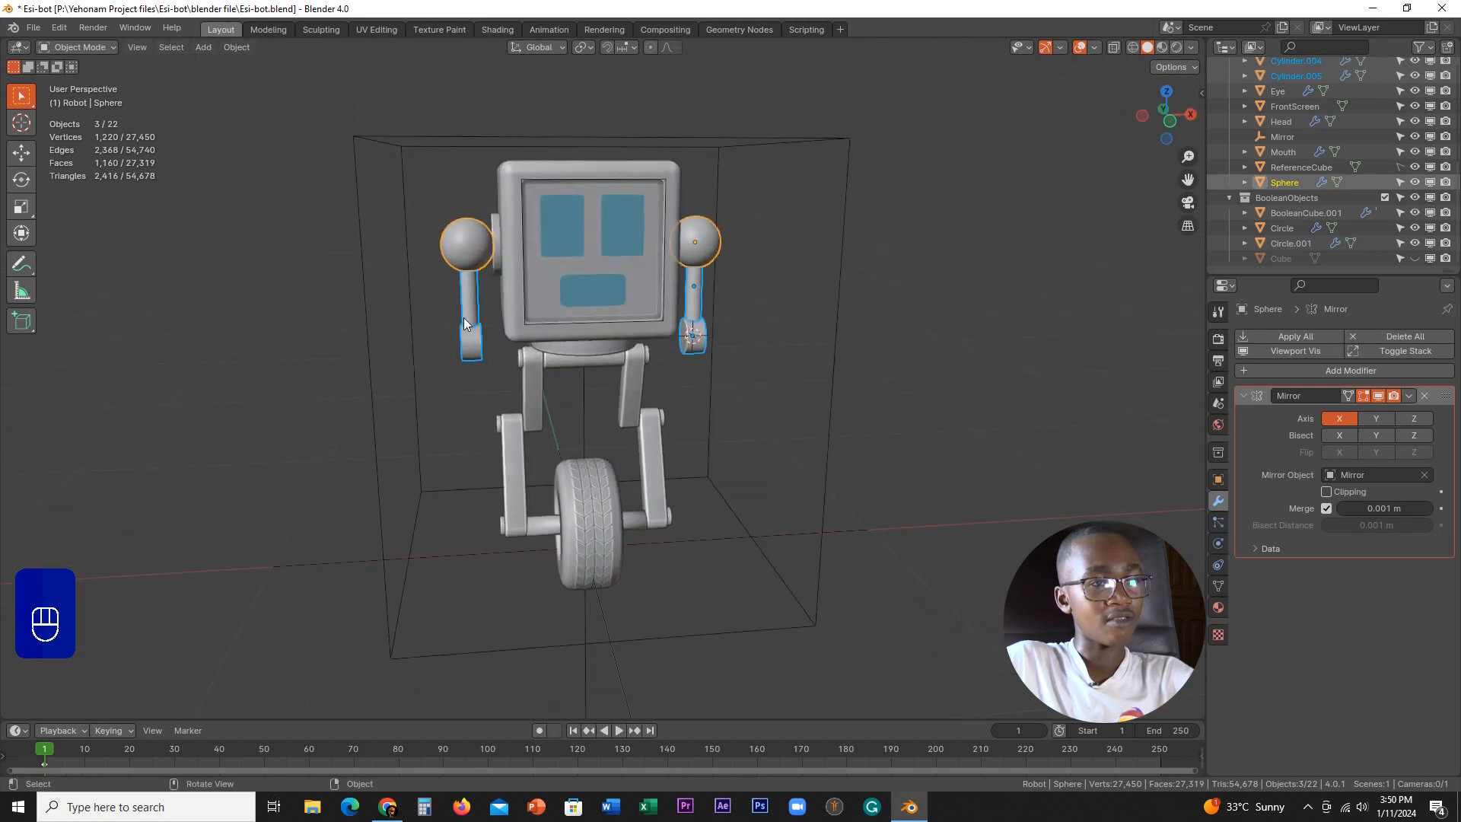
scroll(700, 411, up, 1)
click(757, 313)
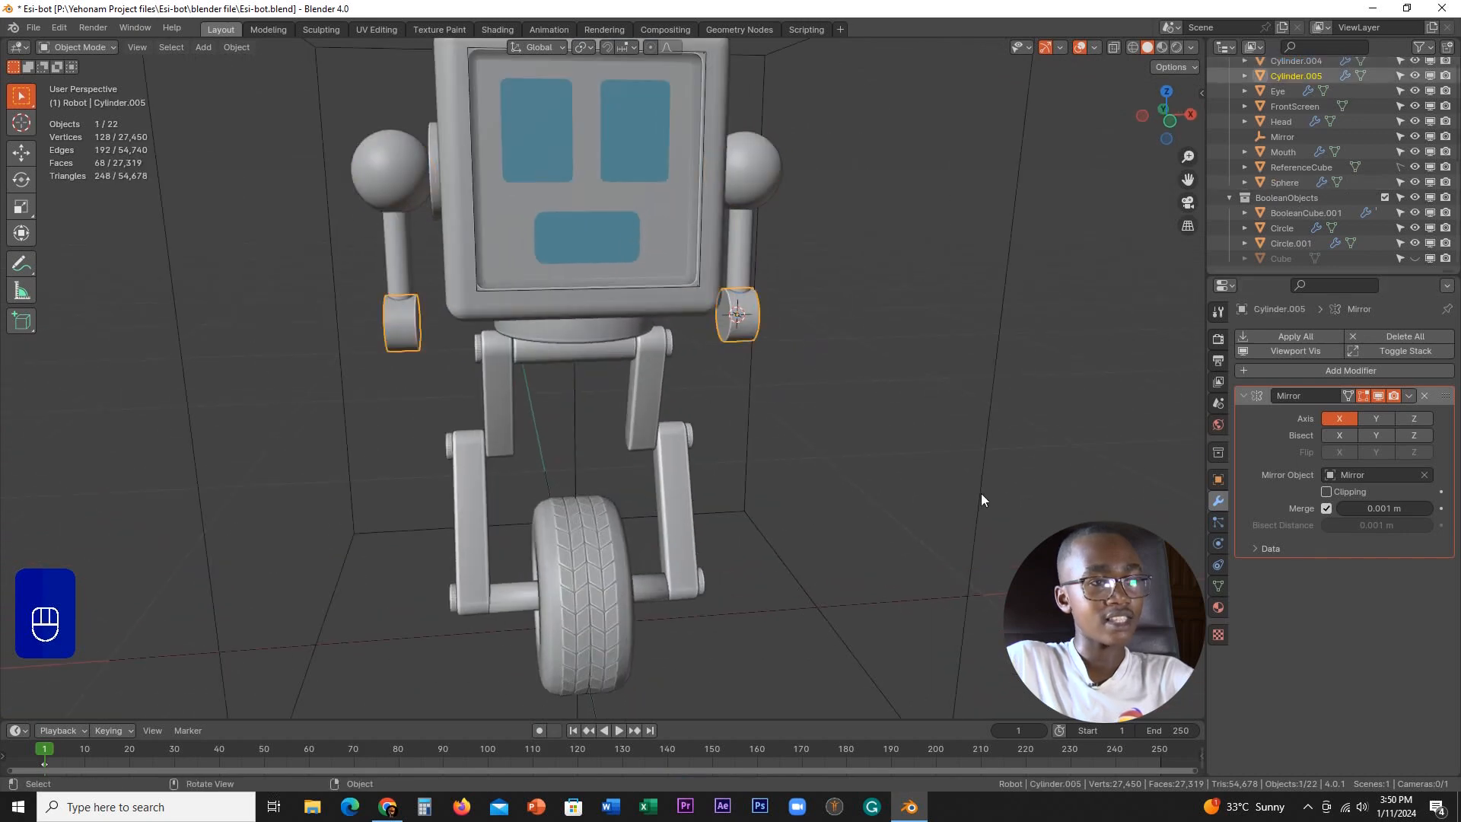
click(748, 254)
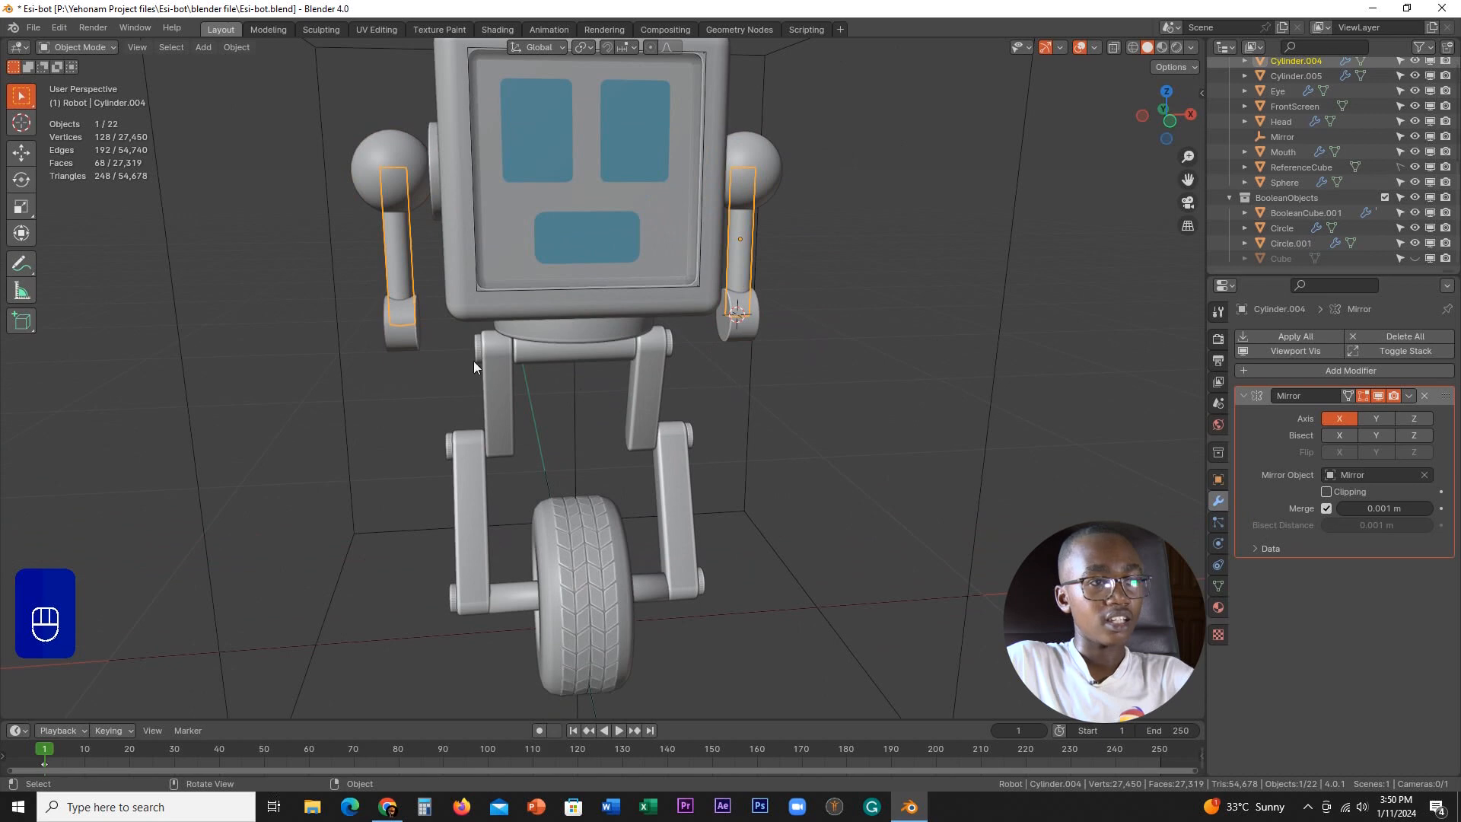
scroll(760, 308, down, 4)
middle_drag(761, 308, 745, 316)
scroll(774, 327, up, 6)
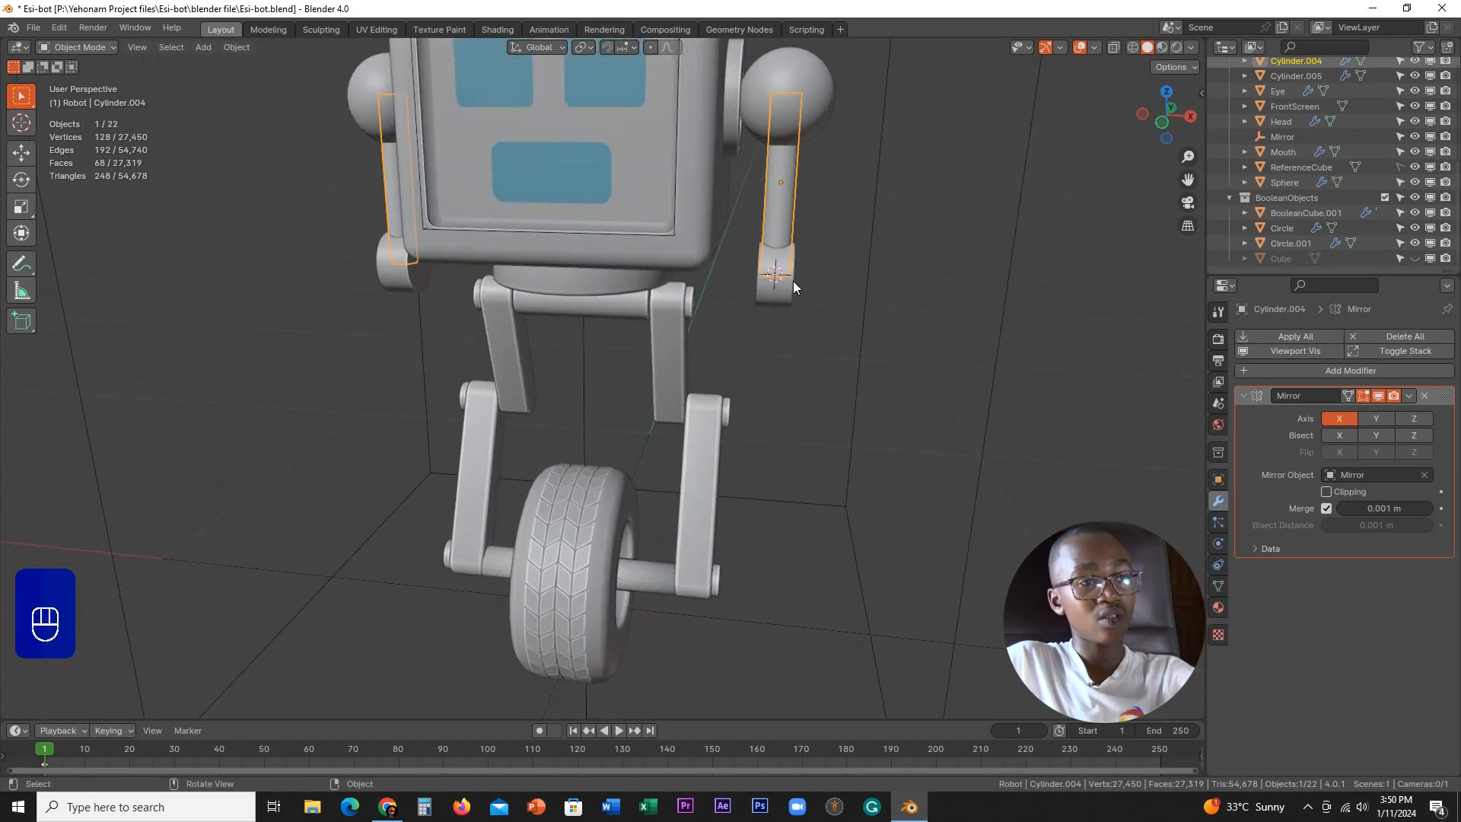
- Widen the elbow cylinder along global X by a factor of about 1.693
scroll(791, 257, up, 3)
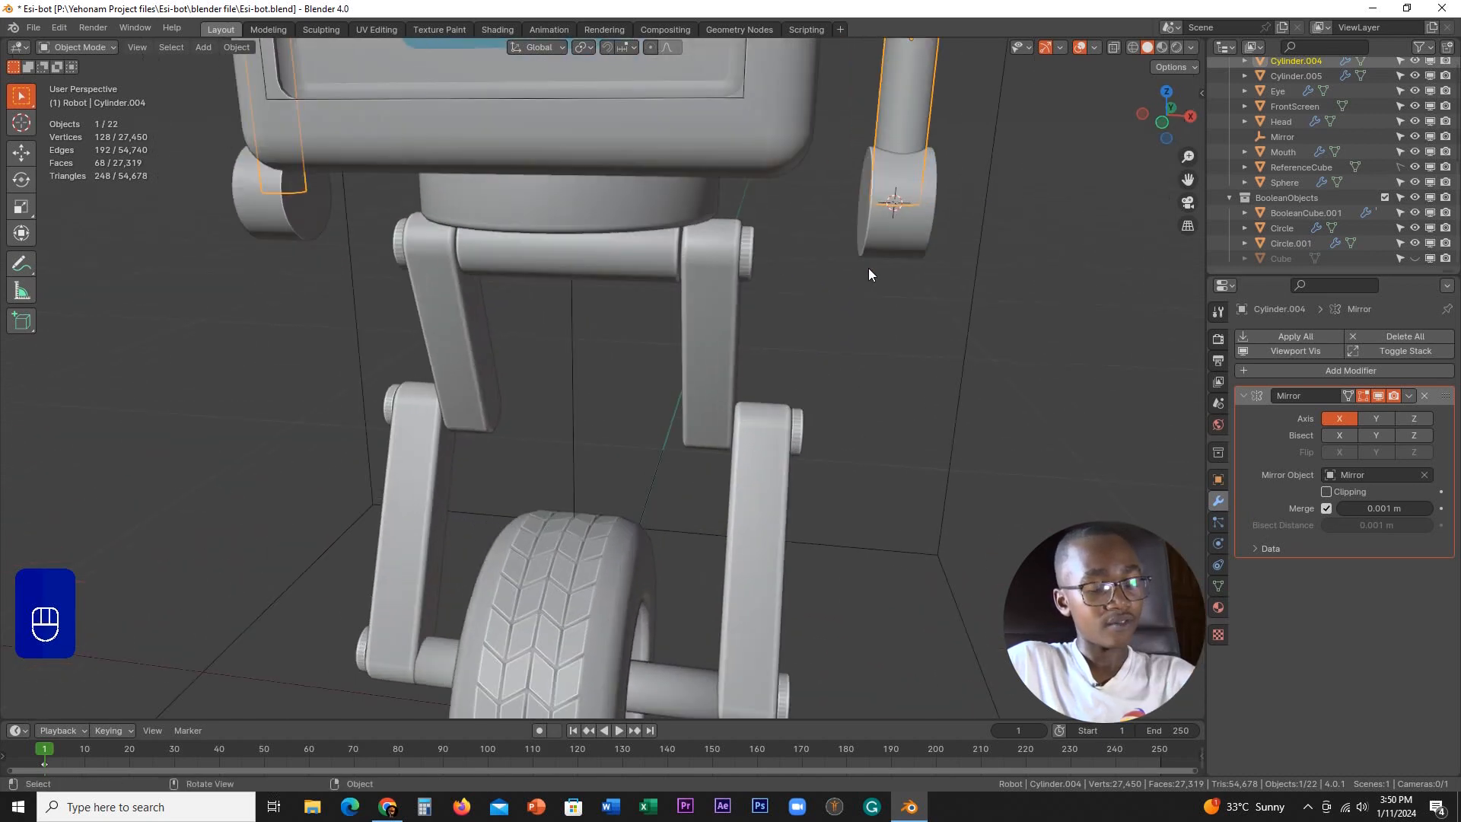
scroll(864, 274, down, 2)
scroll(855, 248, up, 3)
shift+middle_drag(799, 368, 755, 403)
click(783, 389)
scroll(872, 381, up, 2)
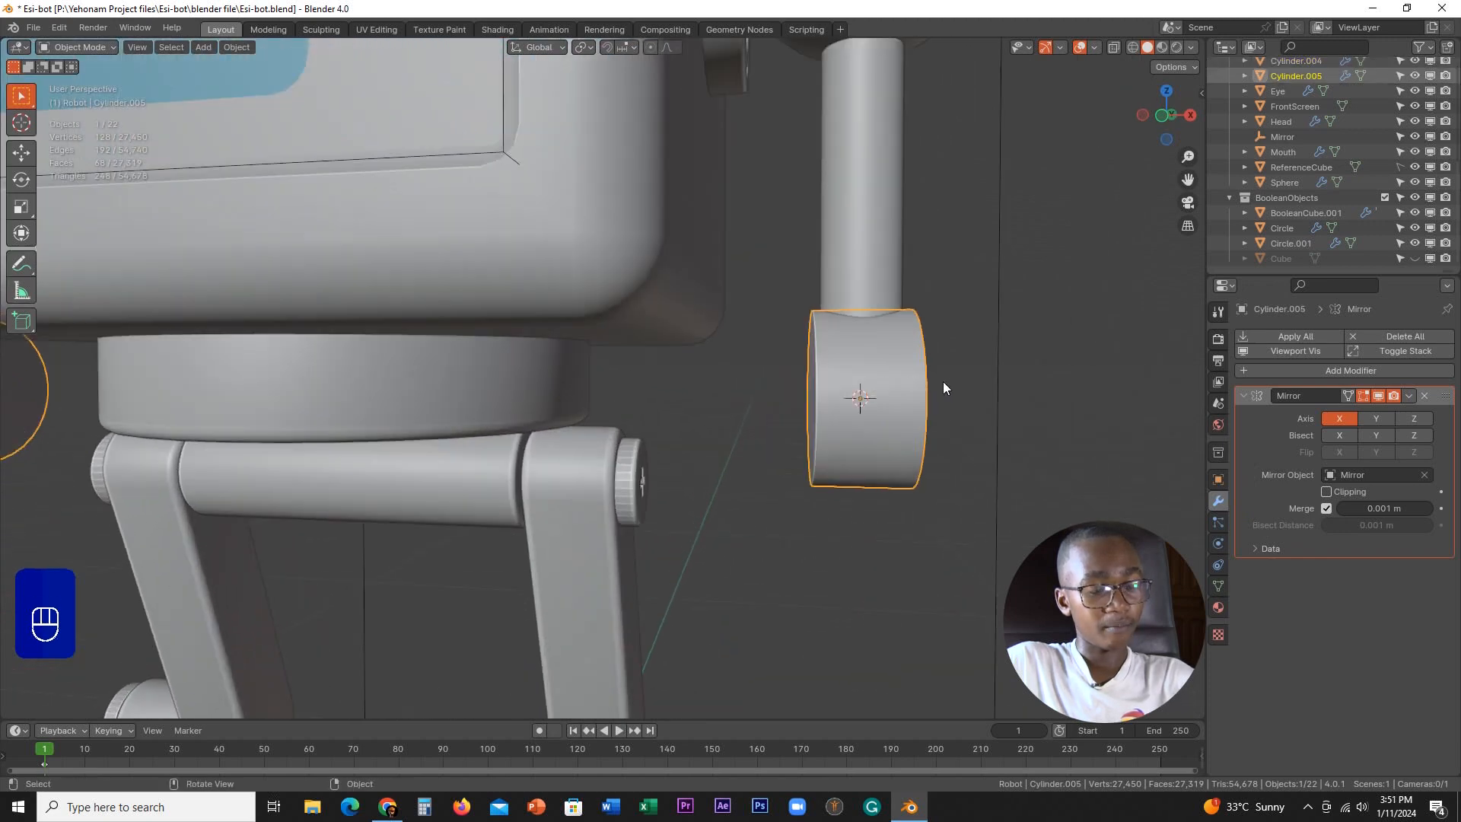
key(s)
key(x)
key(shift)
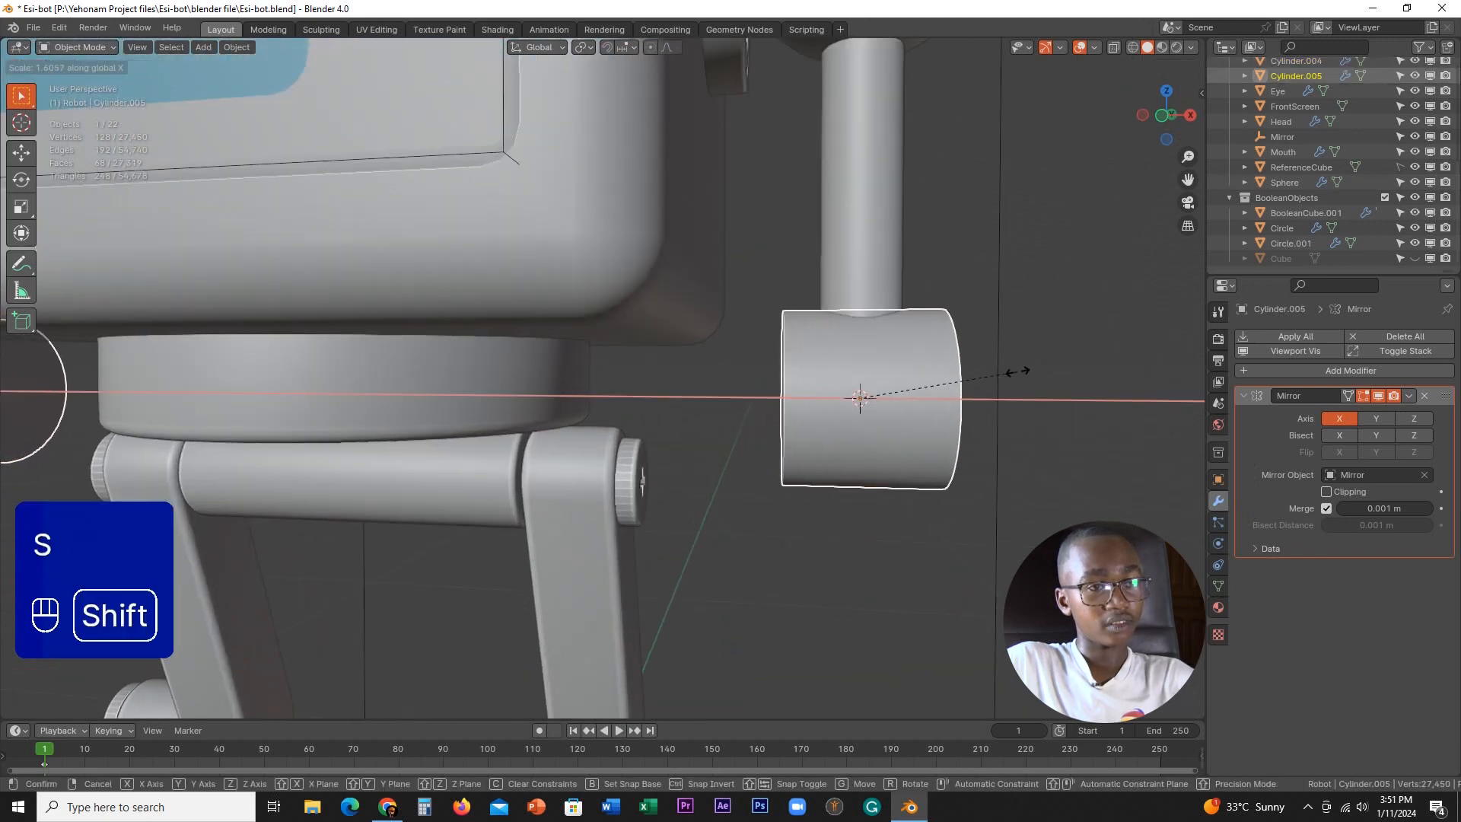
click(1087, 376)
scroll(951, 367, down, 6)
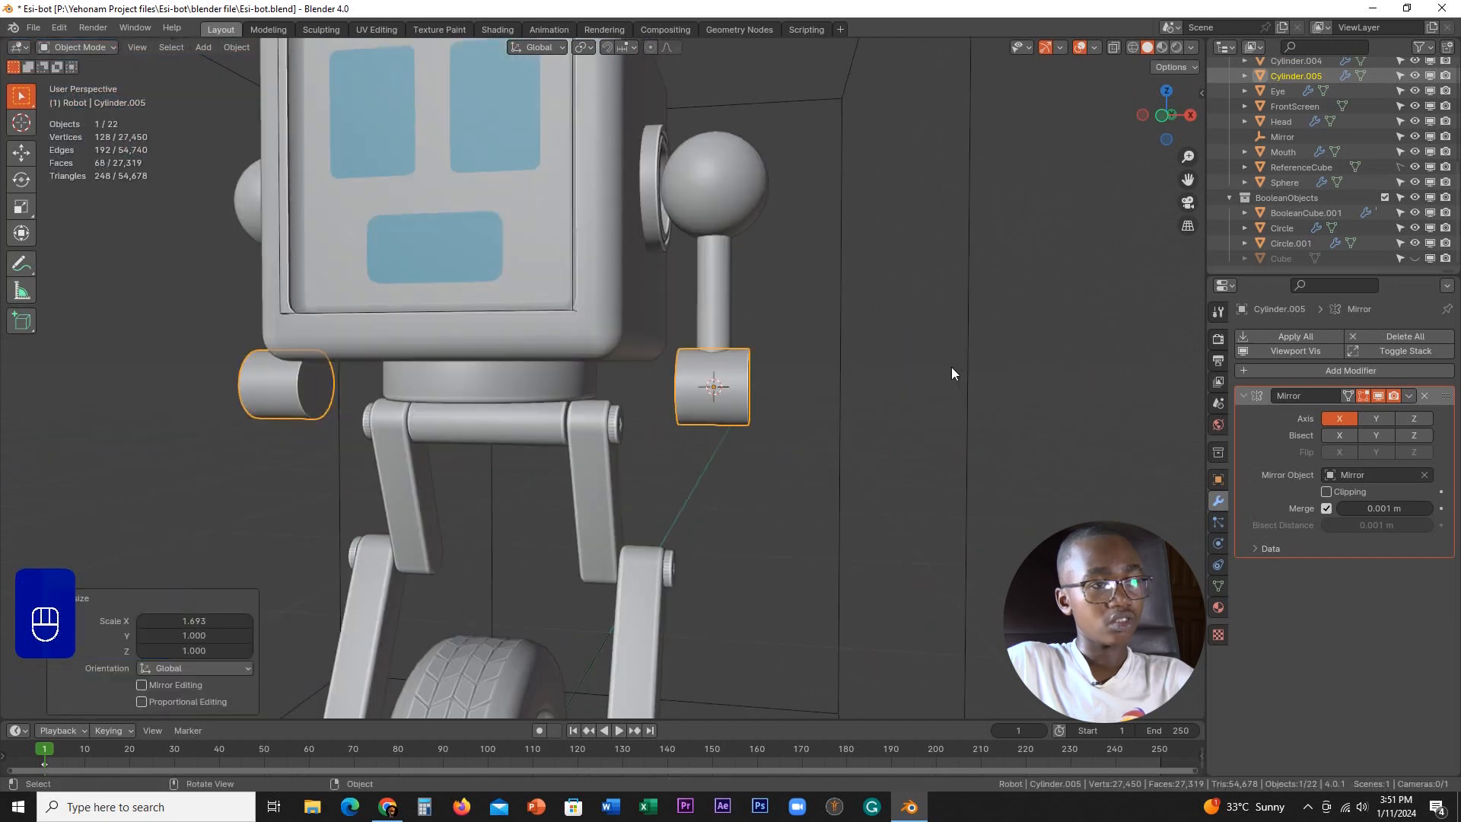
middle_drag(979, 358, 889, 376)
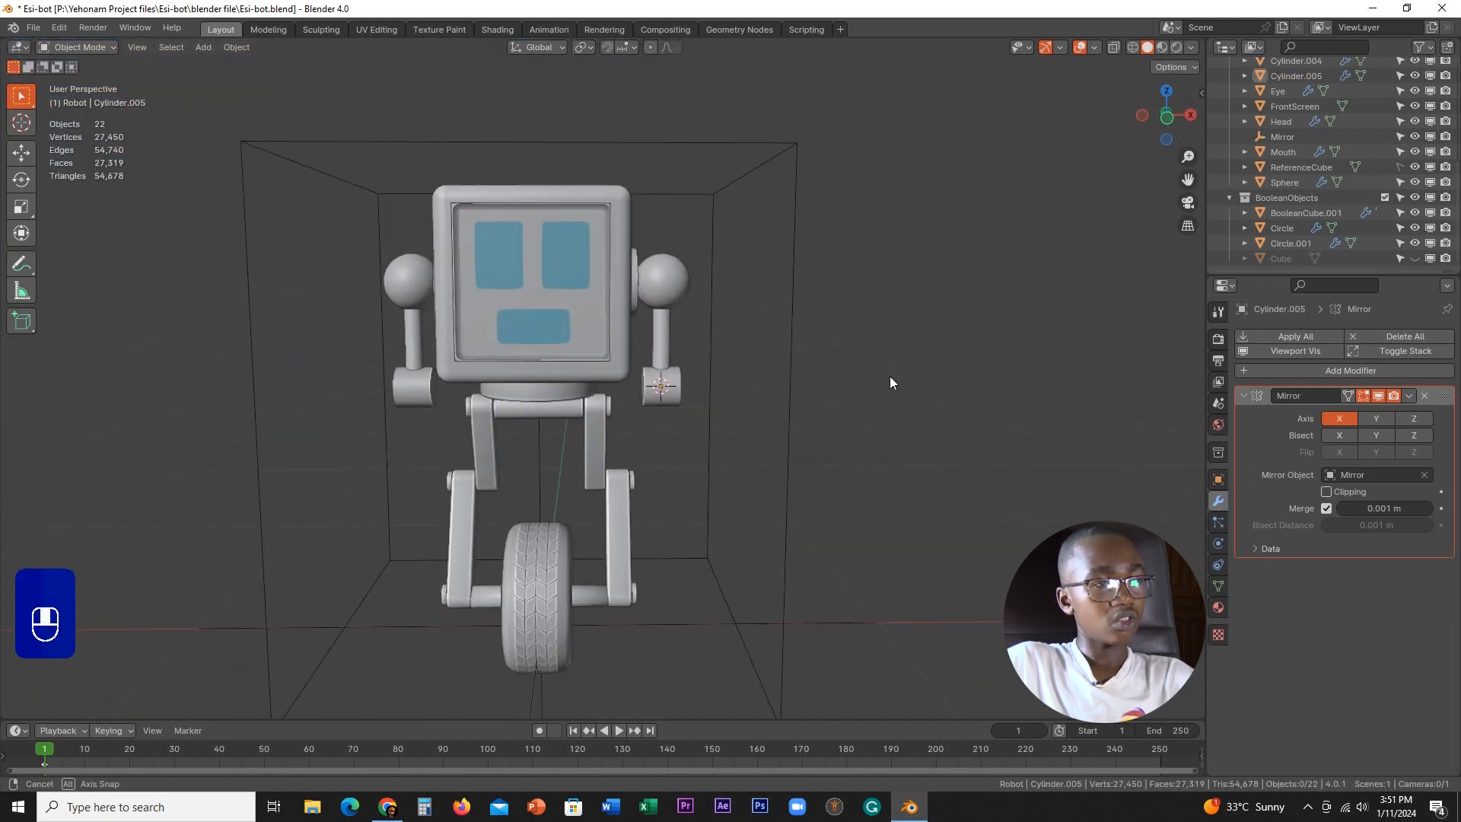
- Switch to the browser to check the robotic arm reference image, and return to Blender
scroll(888, 376, up, 2)
shift+middle_drag(797, 348, 718, 447)
scroll(778, 426, up, 2)
scroll(743, 443, up, 2)
scroll(743, 443, up, 2)
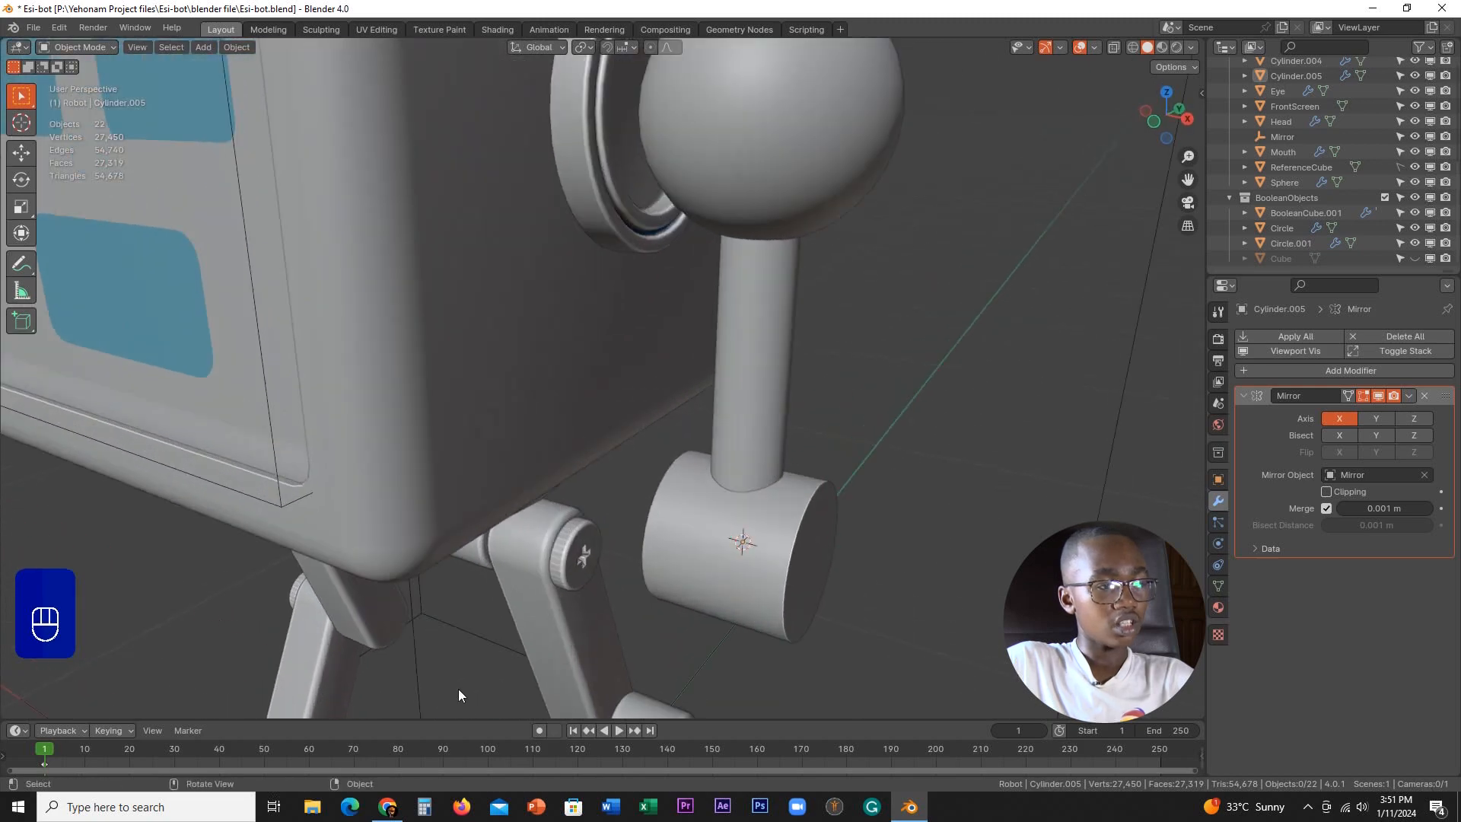
click(388, 807)
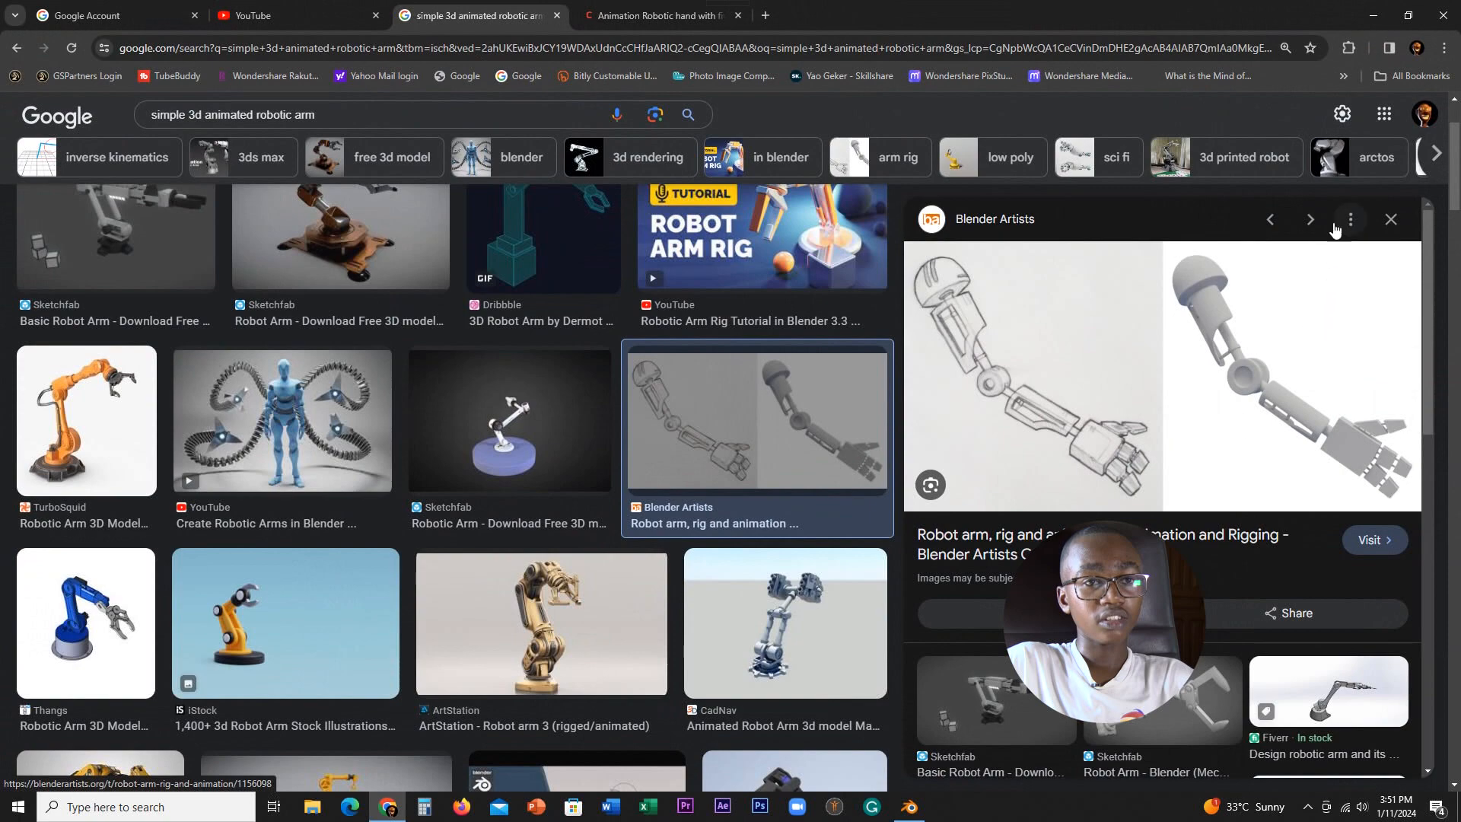
click(1374, 16)
- Thin the arm cylinder by scaling it to about 0.541 on local X and Y, and save the file
click(726, 369)
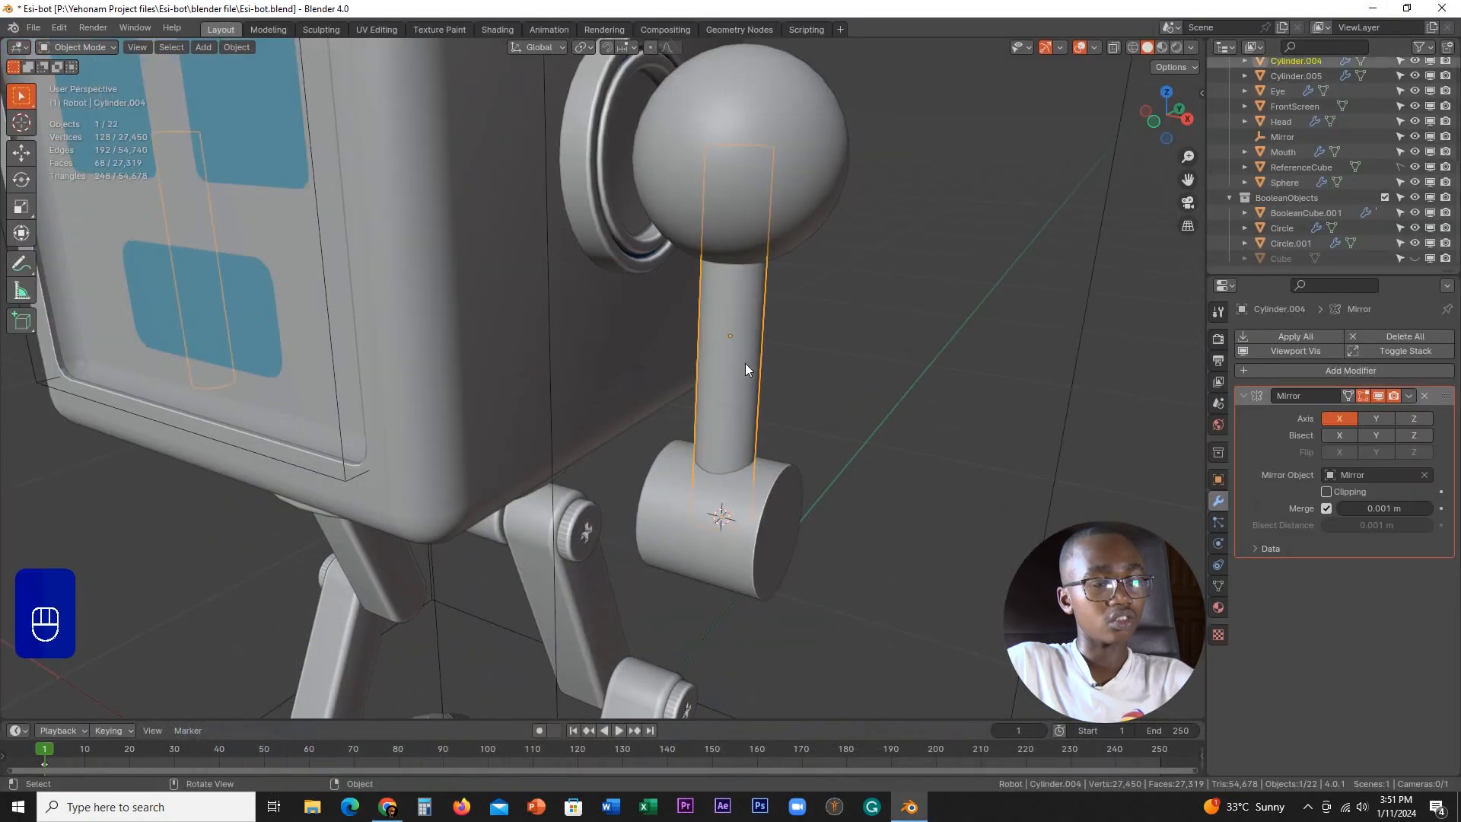
scroll(850, 411, down, 3)
key(s)
key(shift+z)
key(shift+z)
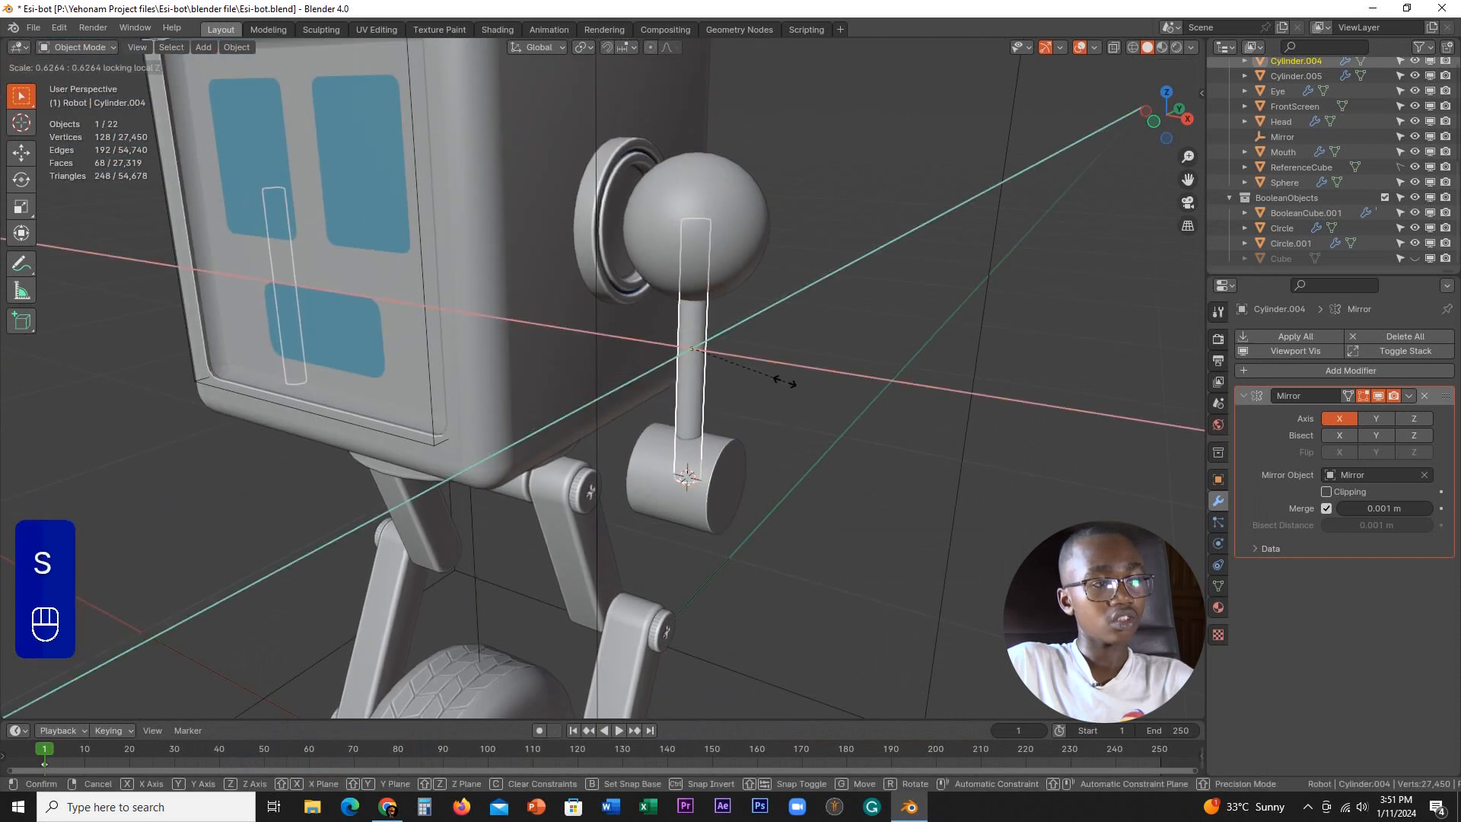
click(770, 378)
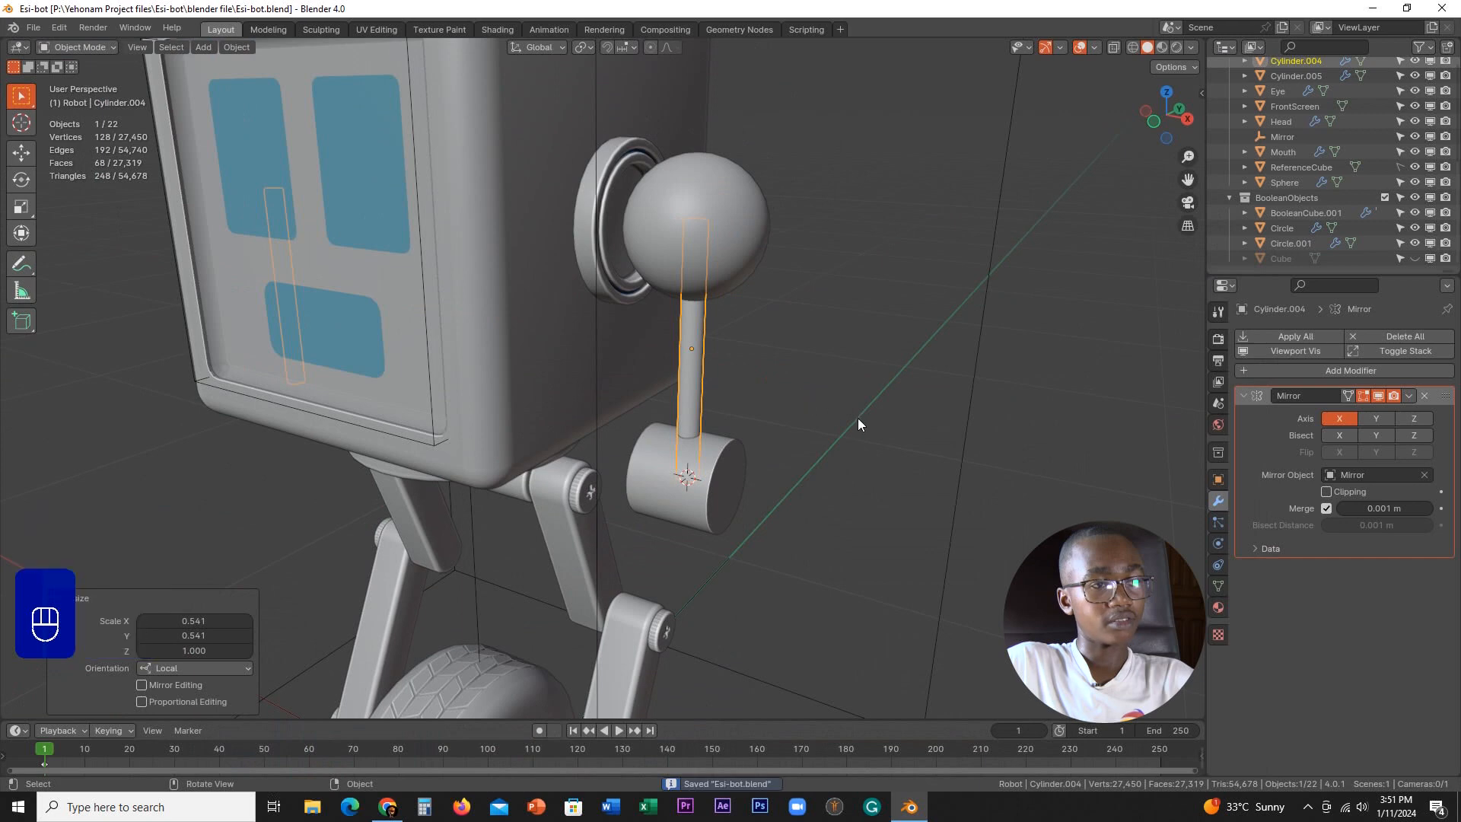
- Select the elbow cylinder and open its mesh in Edit Mode
middle_drag(856, 417, 832, 346)
scroll(752, 364, up, 3)
shift+middle_drag(751, 371, 683, 450)
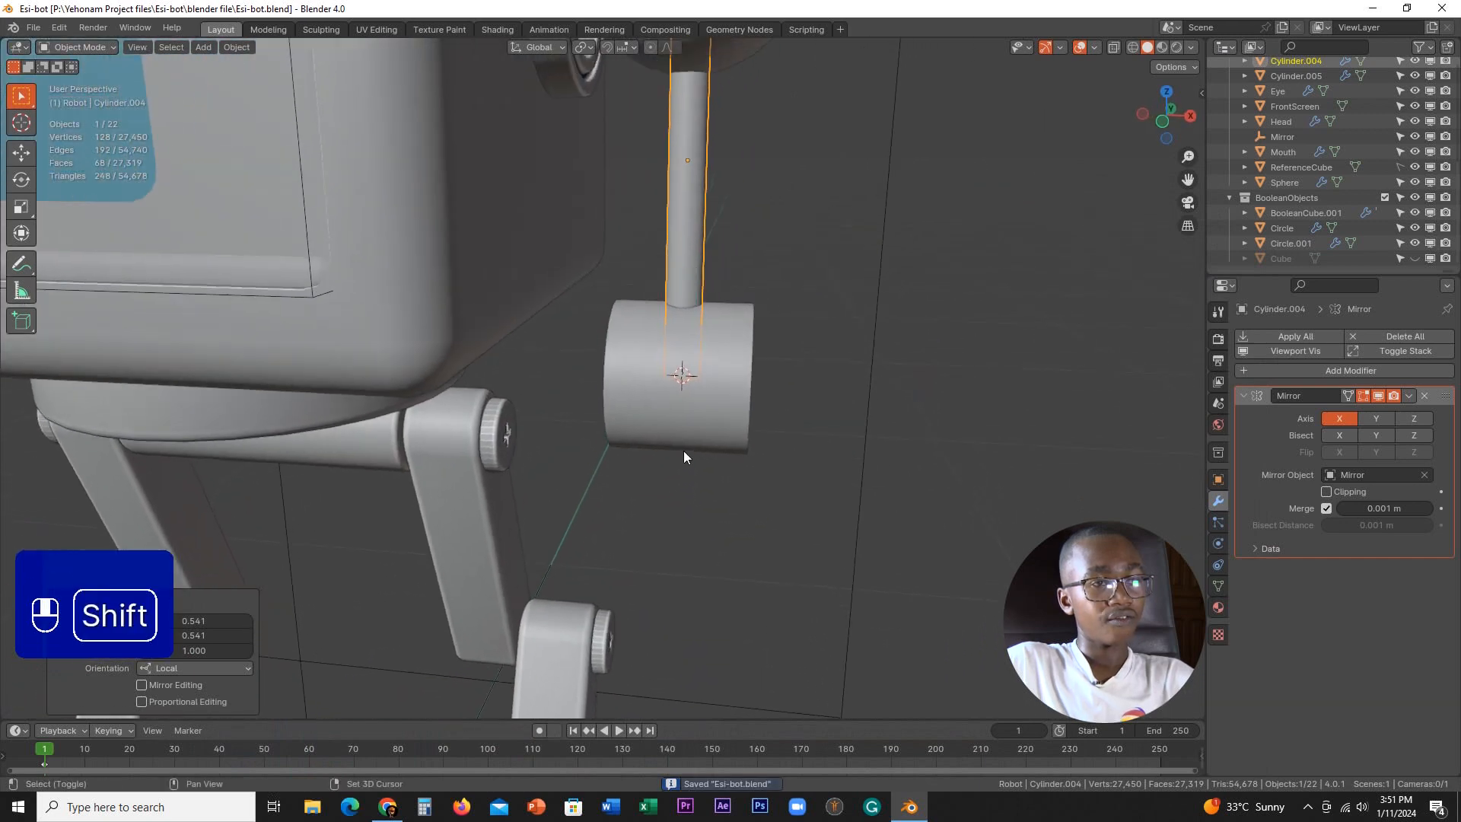
click(713, 400)
scroll(714, 400, up, 2)
key(Tab)
middle_drag(827, 418, 749, 388)
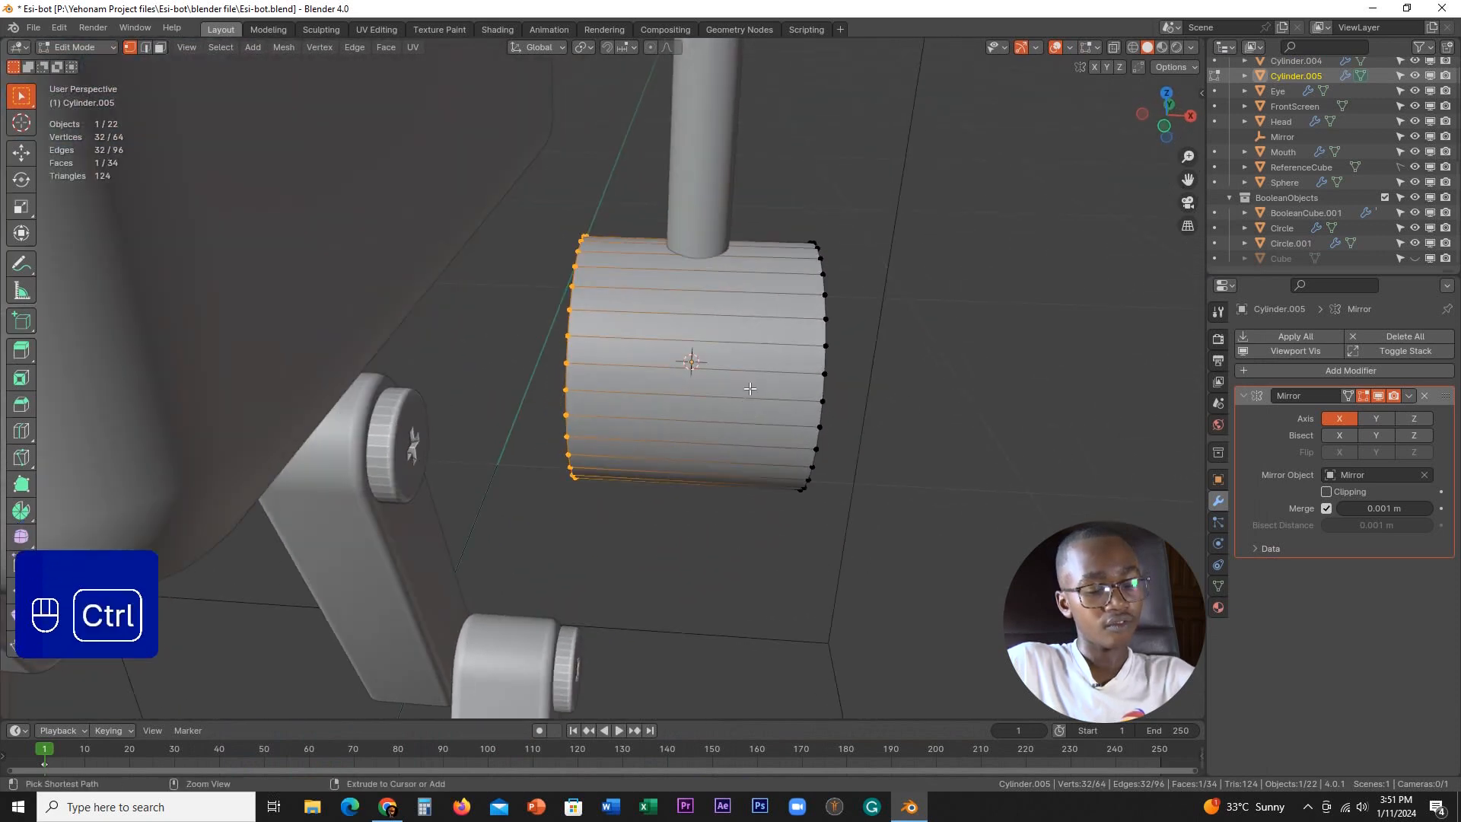
- Add two loop cuts around the elbow cylinder and spread them apart by a factor of about 2.3 along global X
key(ctrl+r)
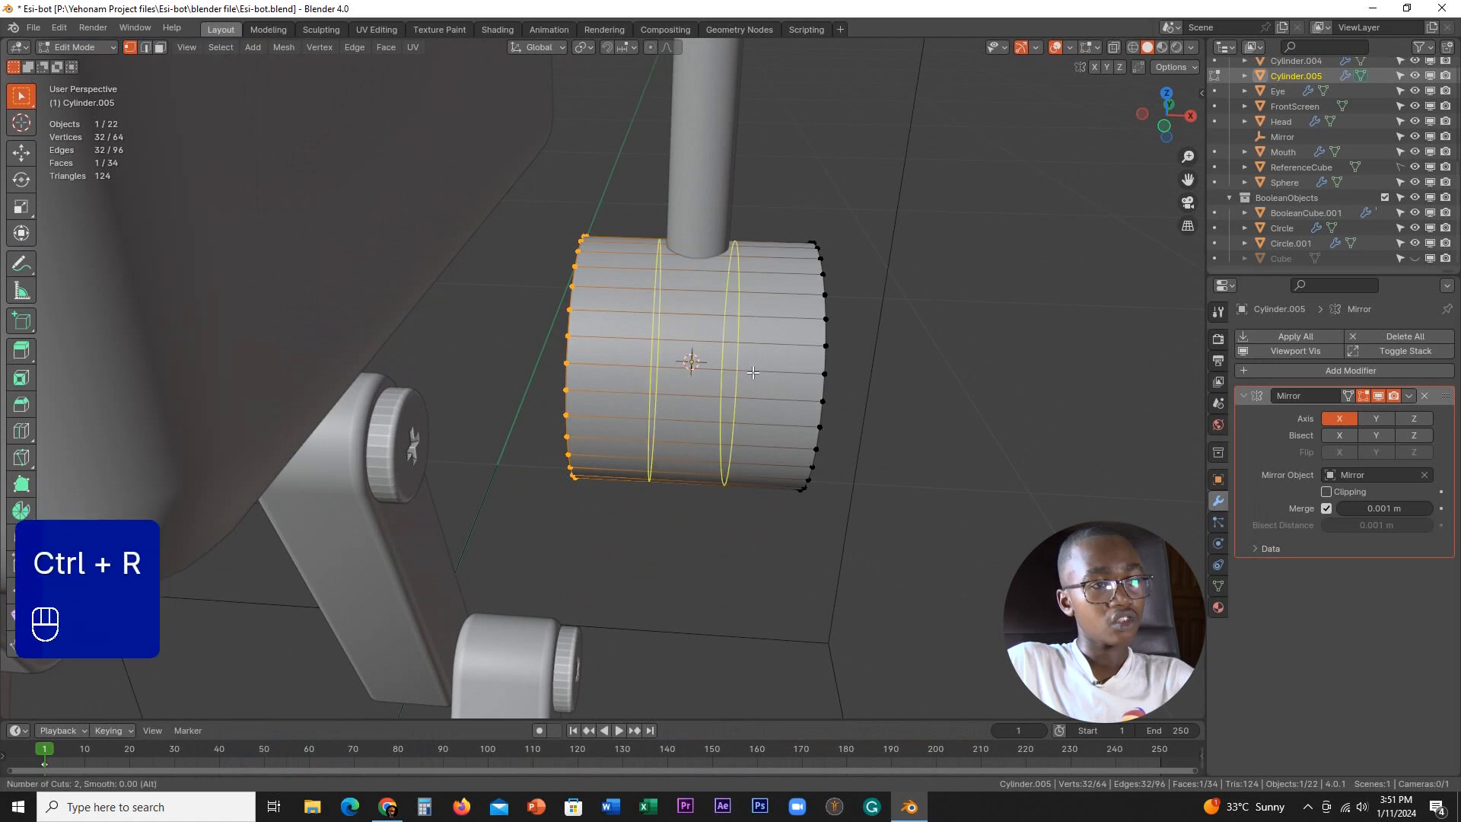
click(753, 372)
right_click(752, 372)
key(s)
key(x)
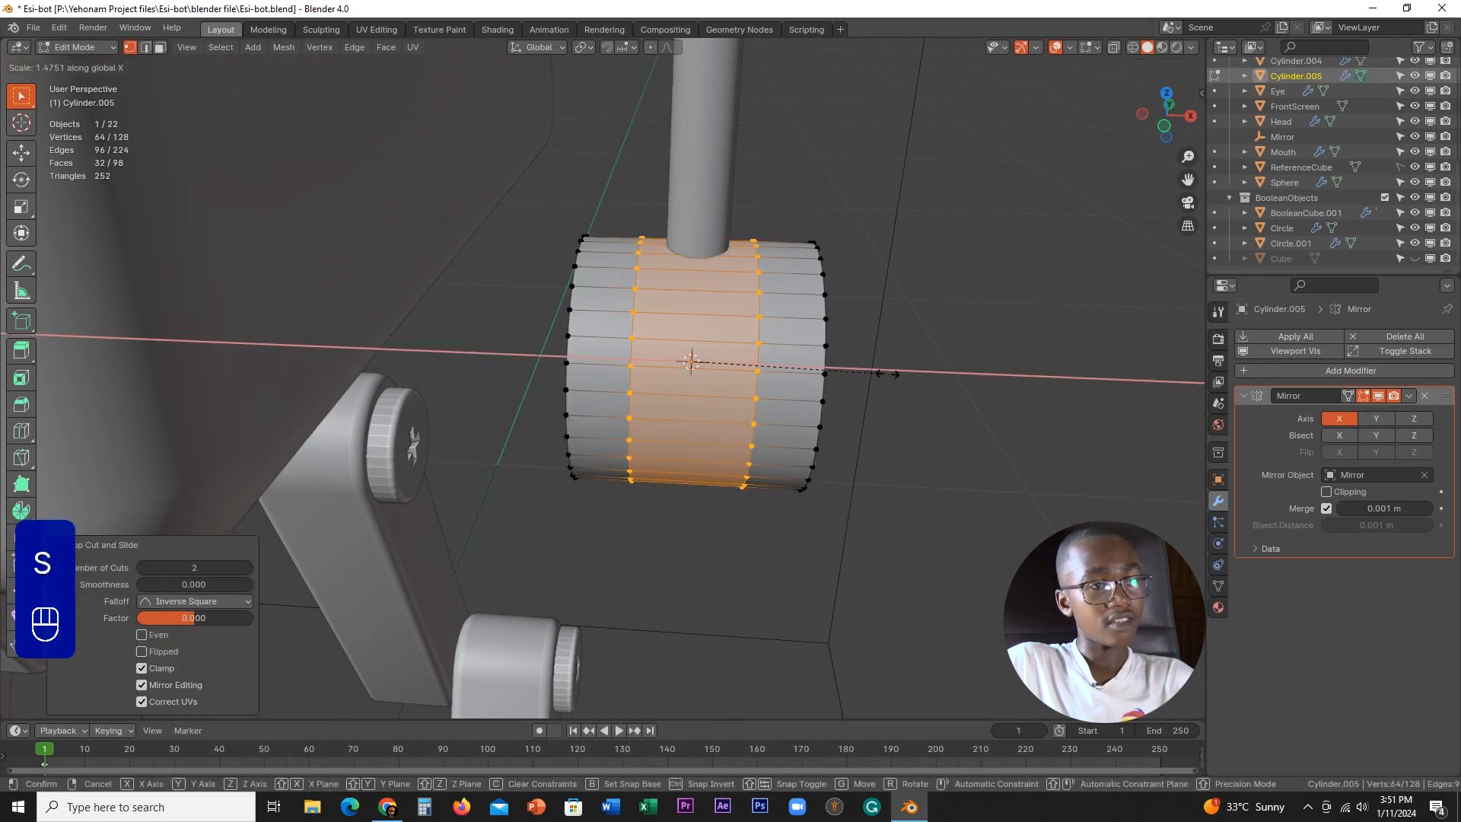
click(992, 374)
- Bring the elbow cylinder's two loop cuts closer together by scaling them to 0.9 along global X
middle_drag(761, 365, 711, 370)
key(s)
key(x)
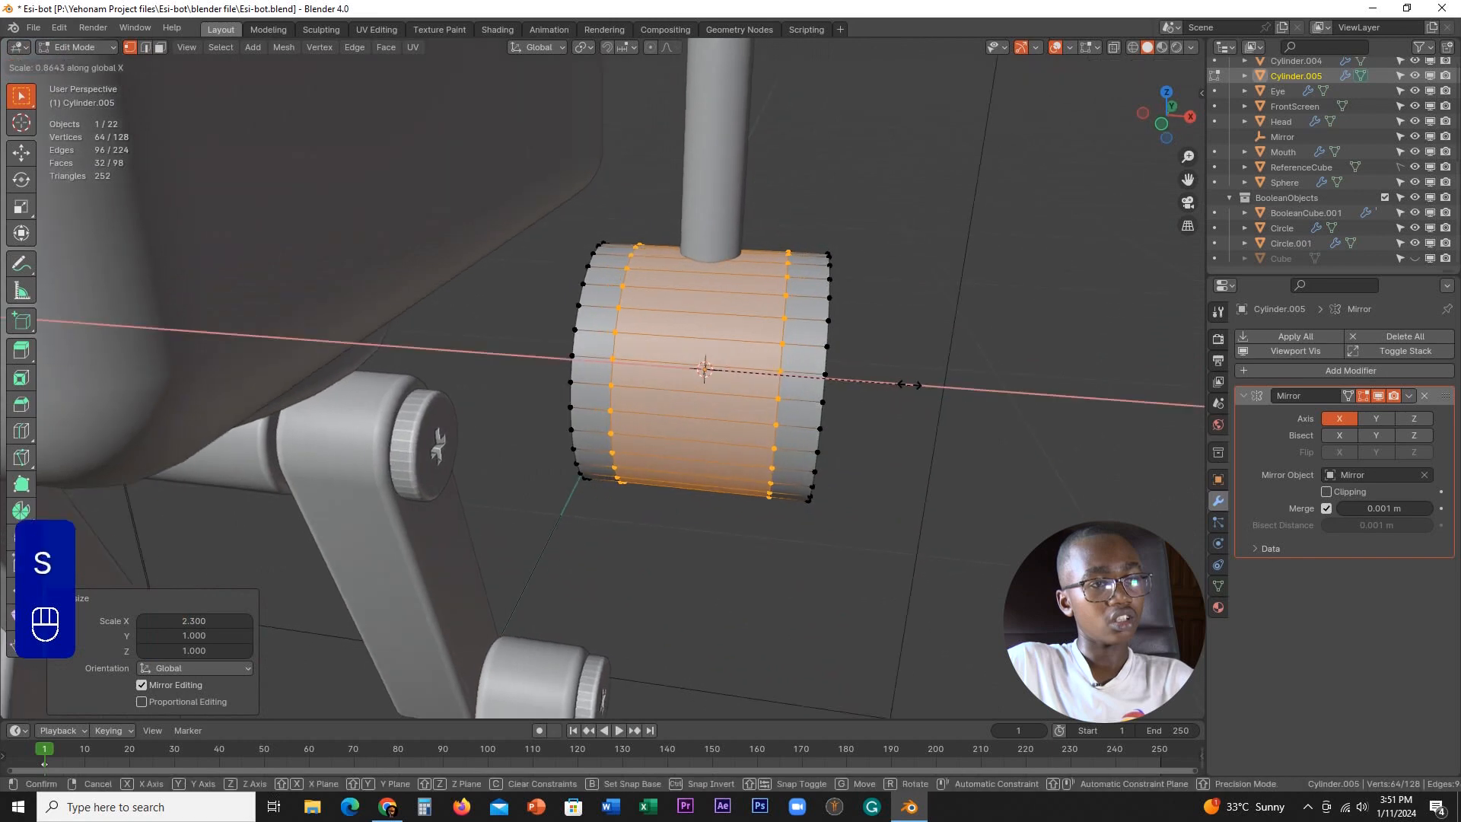
key(ctrl)
click(924, 388)
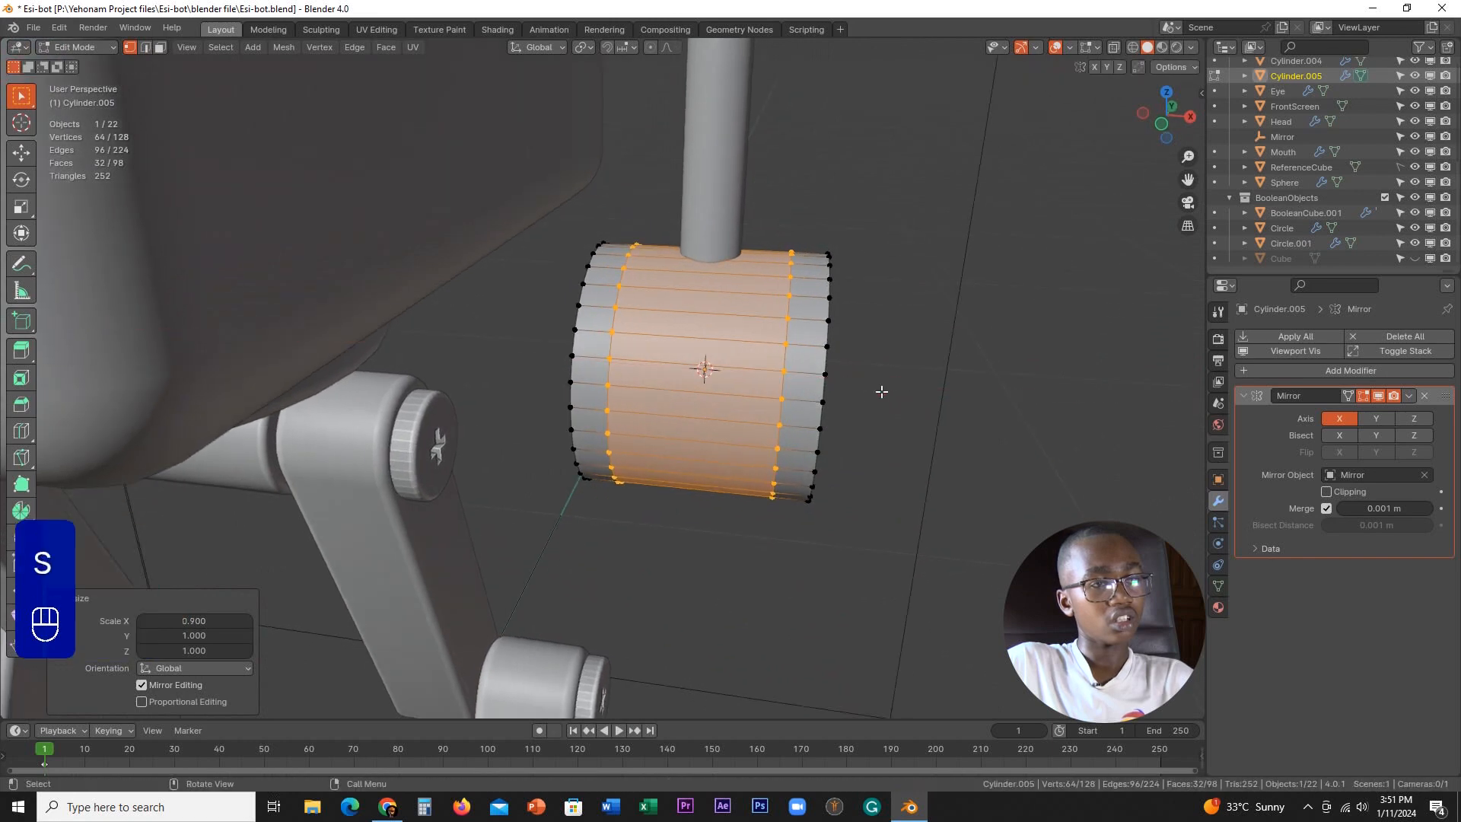
- Try to bevel the two inner edge loops of the elbow cylinder, and clear the selection
alt+click(784, 372)
alt+shift+click(603, 376)
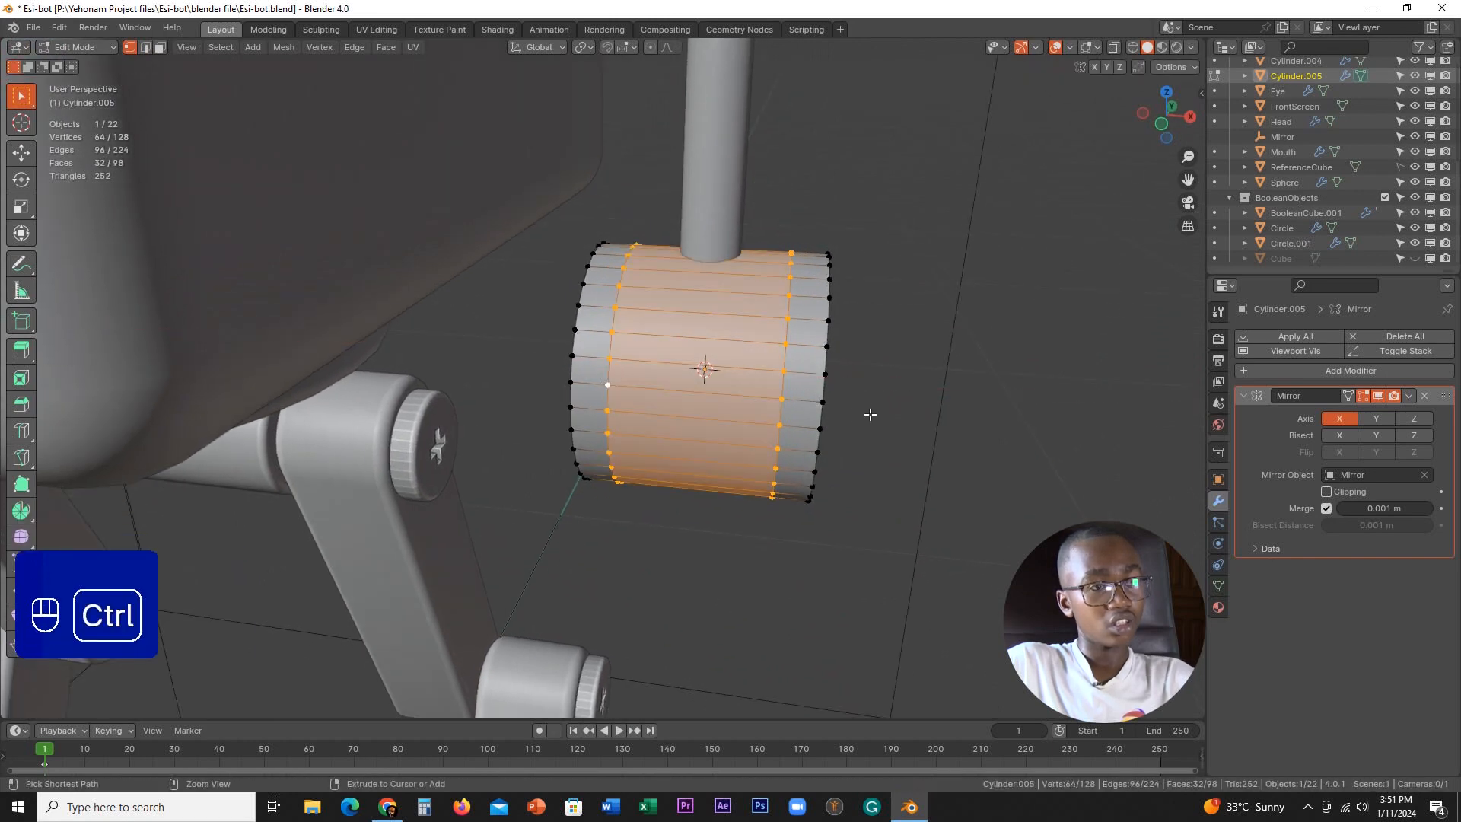
key(ctrl+b)
right_click(900, 420)
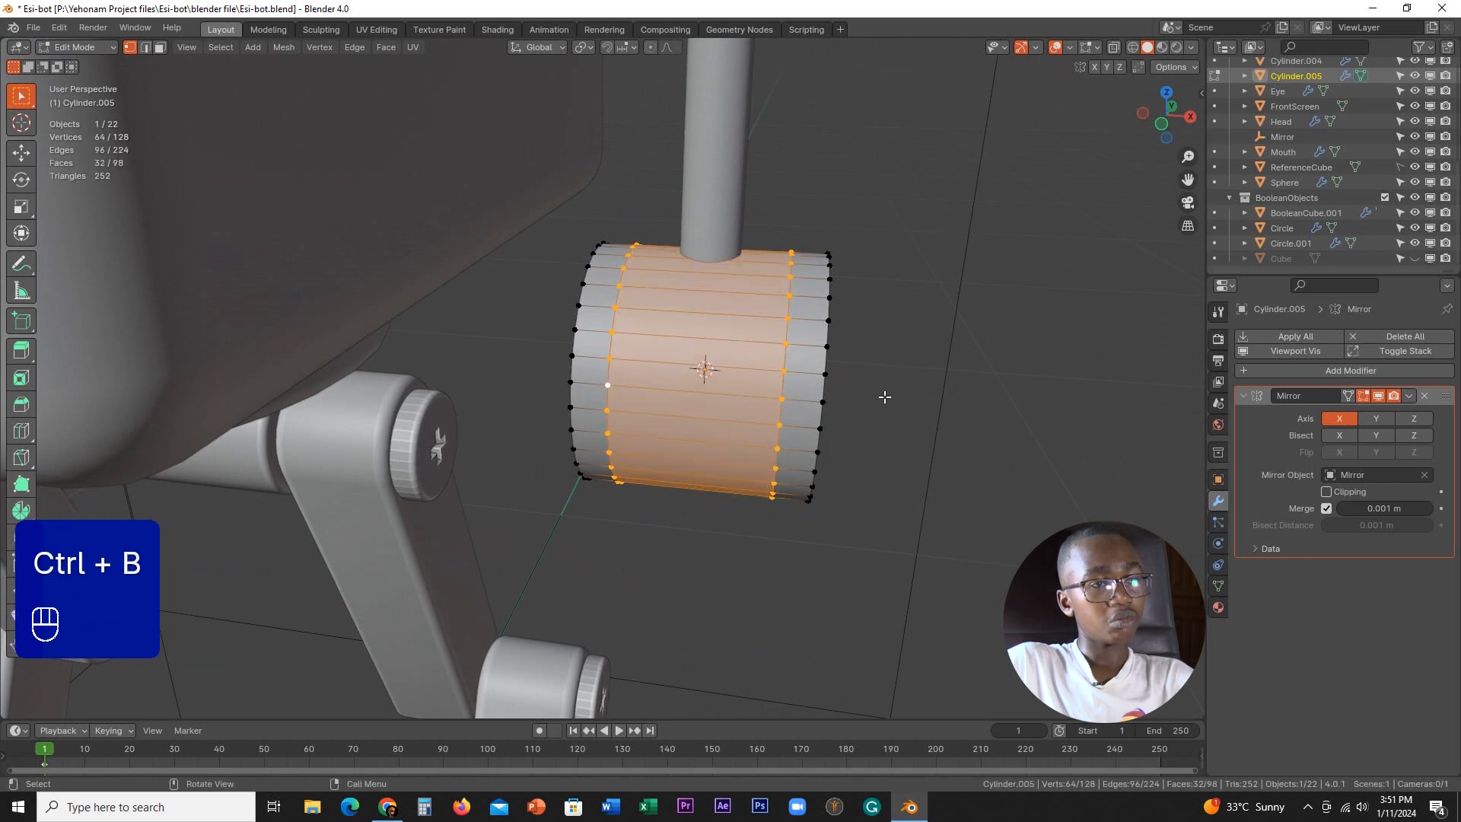
middle_drag(883, 398, 961, 414)
click(959, 413)
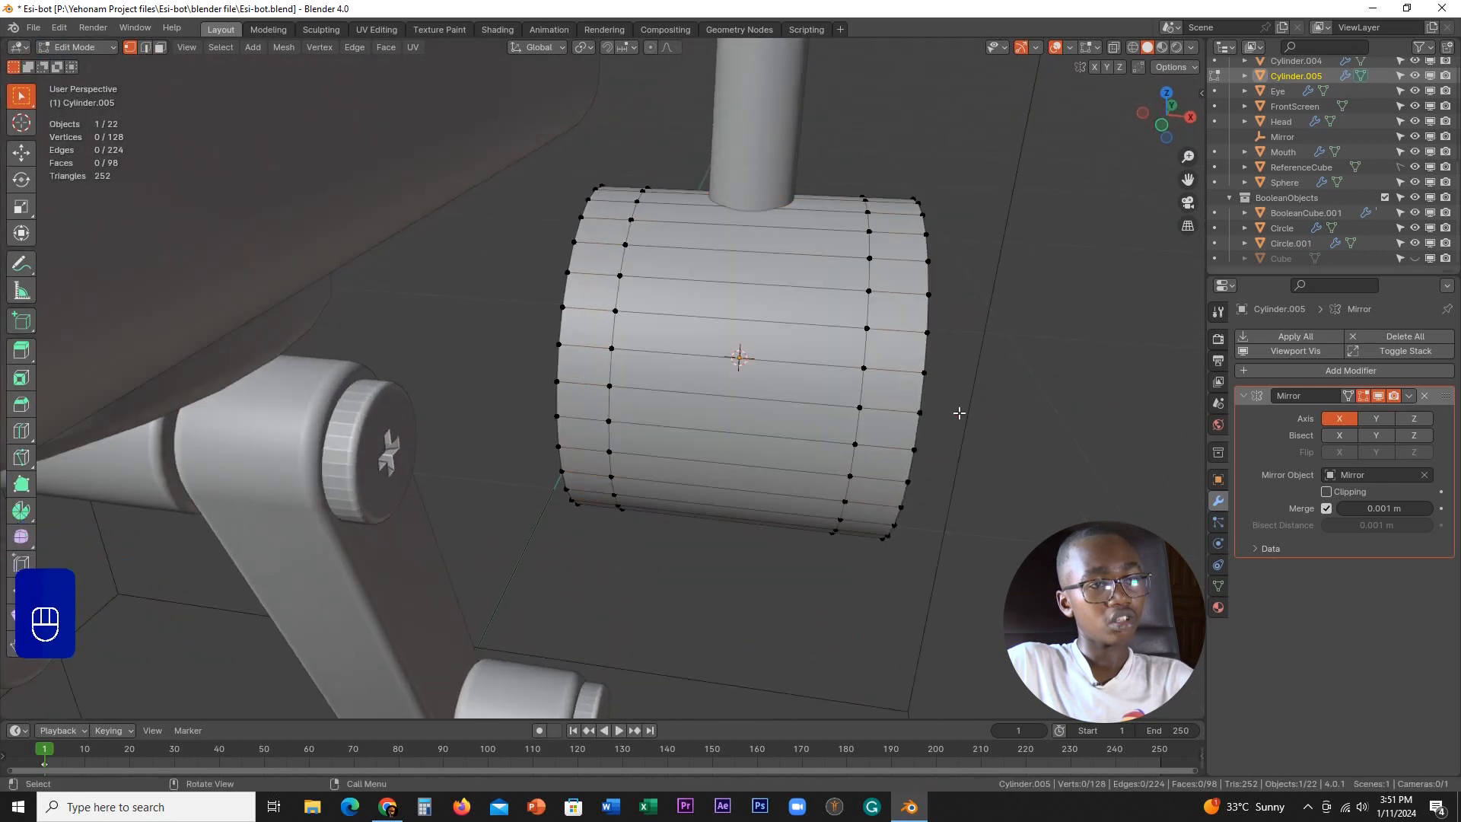
- Undo the selections, scaling and loop cuts made on the elbow cylinder
key(ctrl+z)
key(ctrl+z)
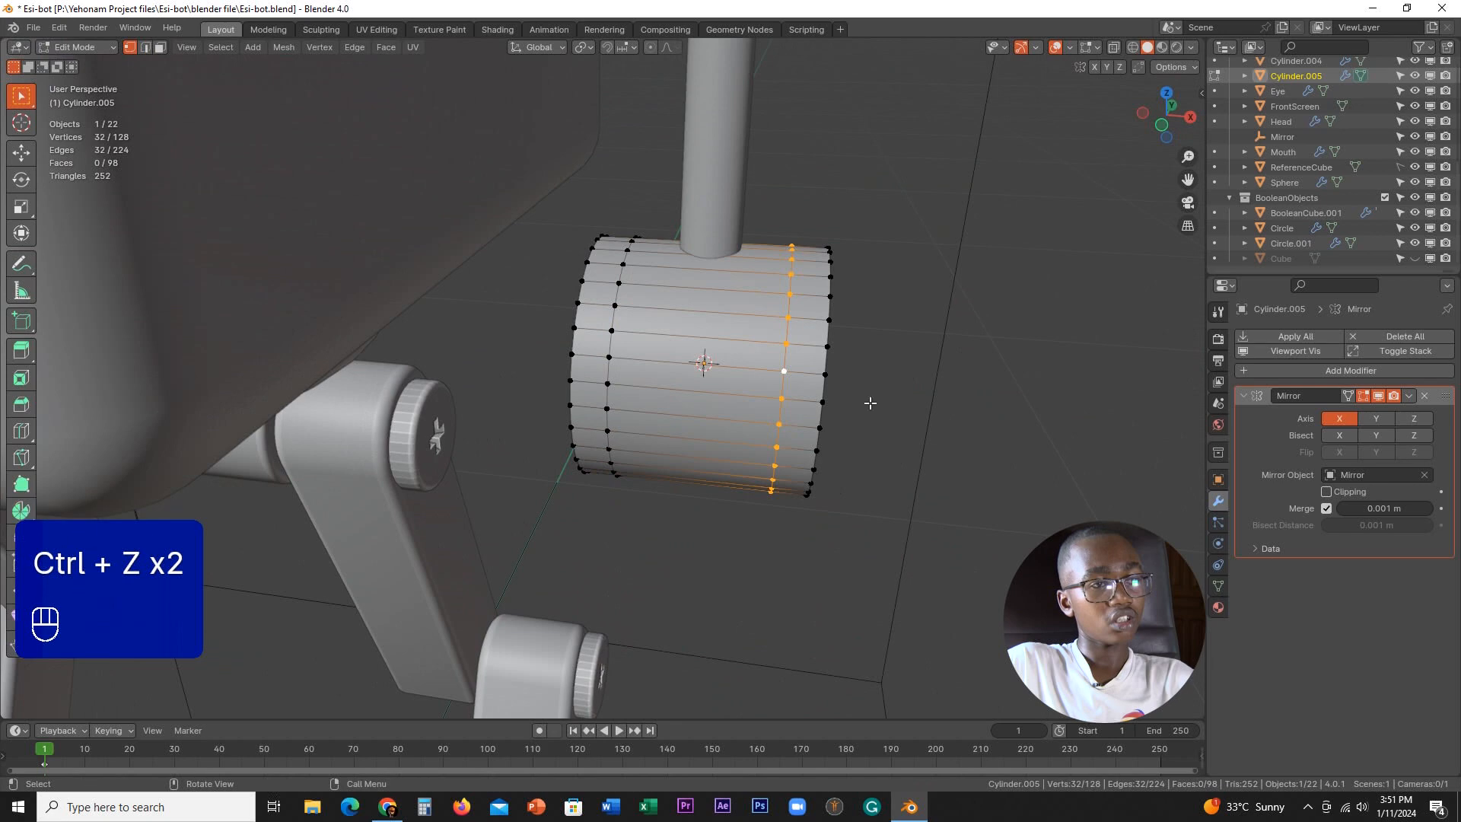
middle_drag(870, 403, 795, 417)
key(ctrl+z)
key(ctrl+z)
key(ctrl+z)
key(ctrl+z)
- Select both circular end faces of the elbow cylinder in face select mode
scroll(840, 411, up, 5)
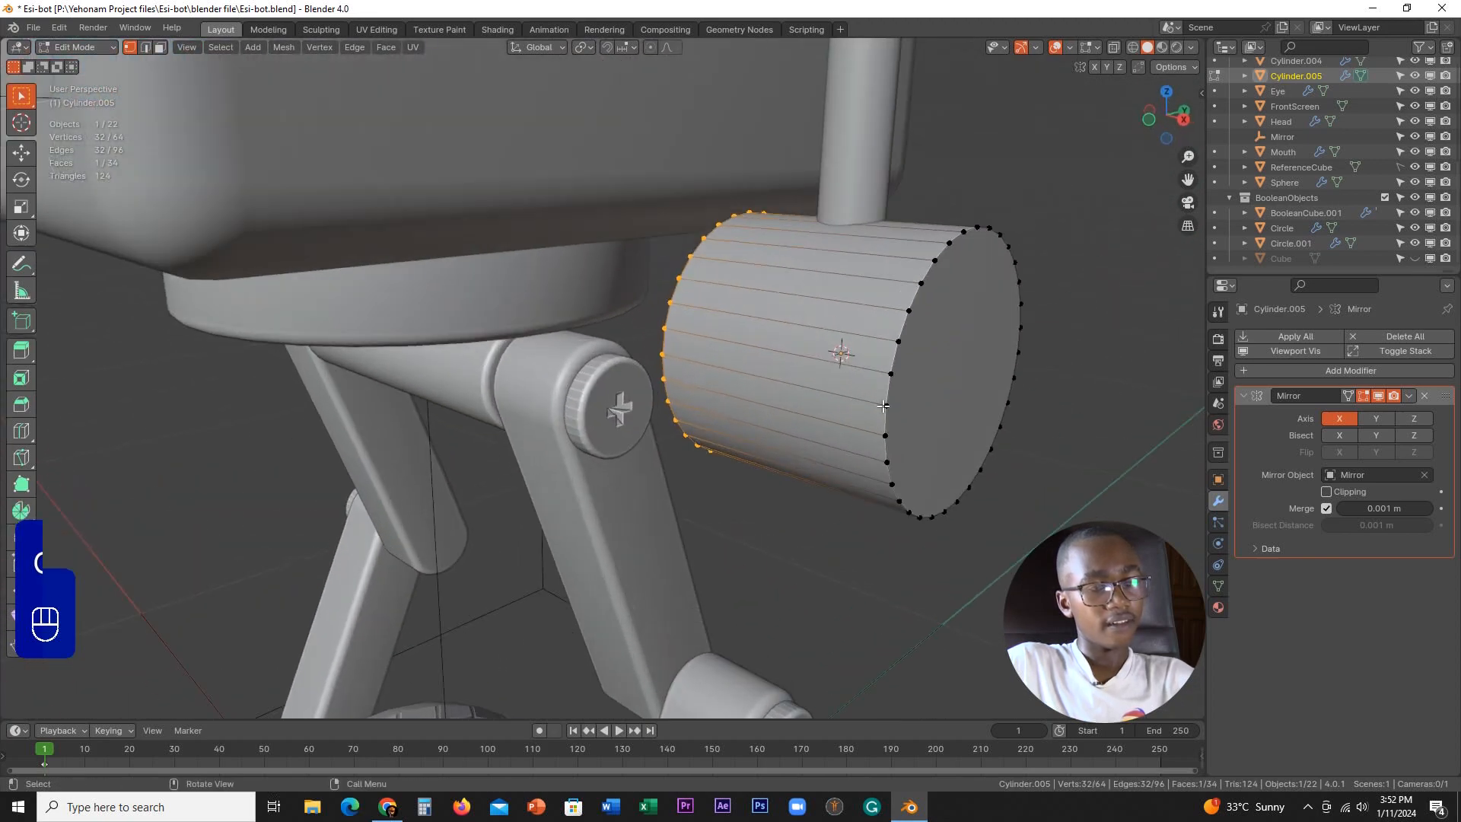
middle_drag(905, 391, 975, 347)
shift+click(757, 366)
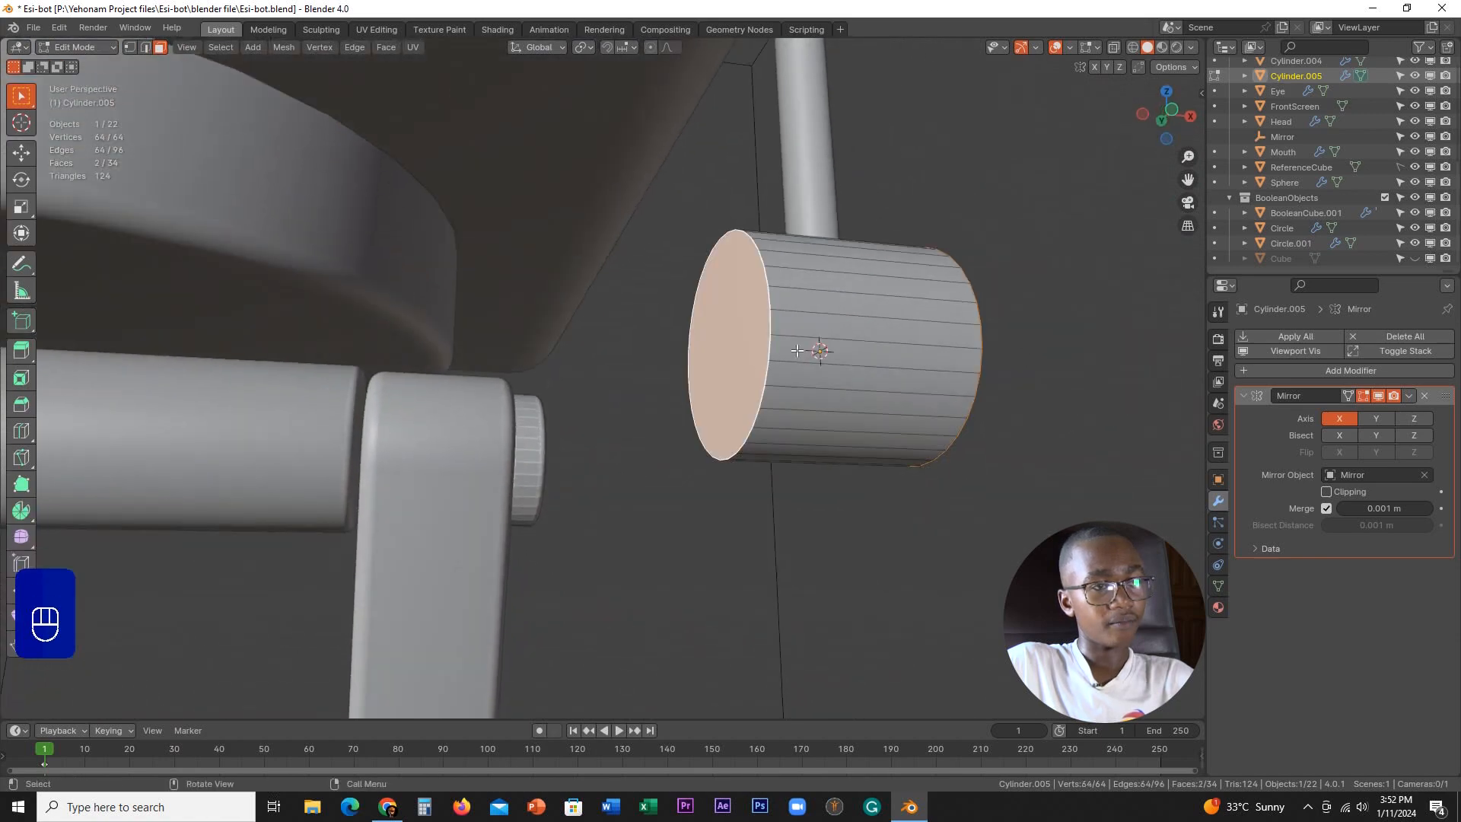
middle_drag(757, 366, 734, 703)
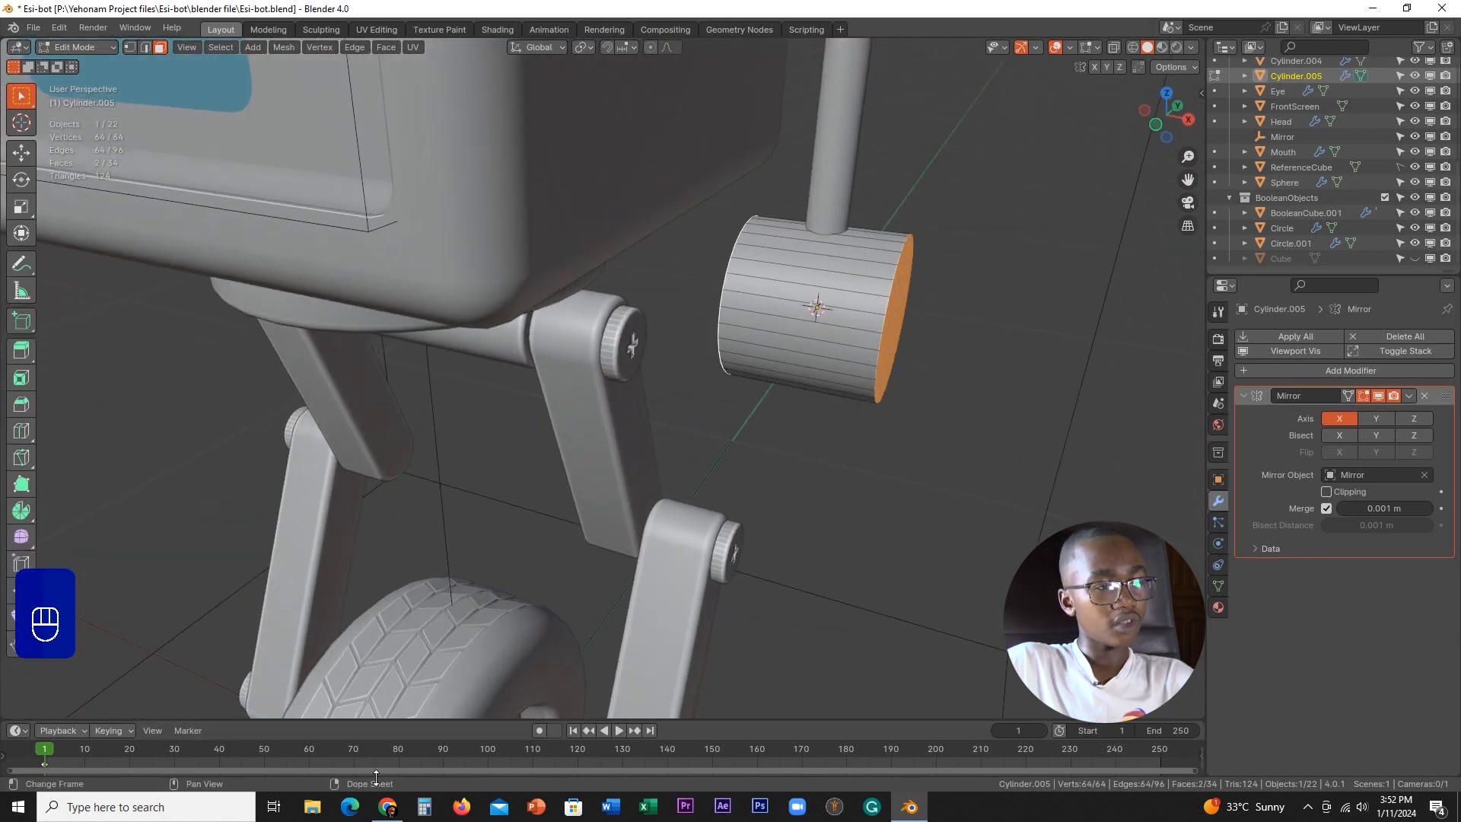
- Compare the elbow with the robotic arm reference image in the browser, and return to Blender
key(alt+Tab)
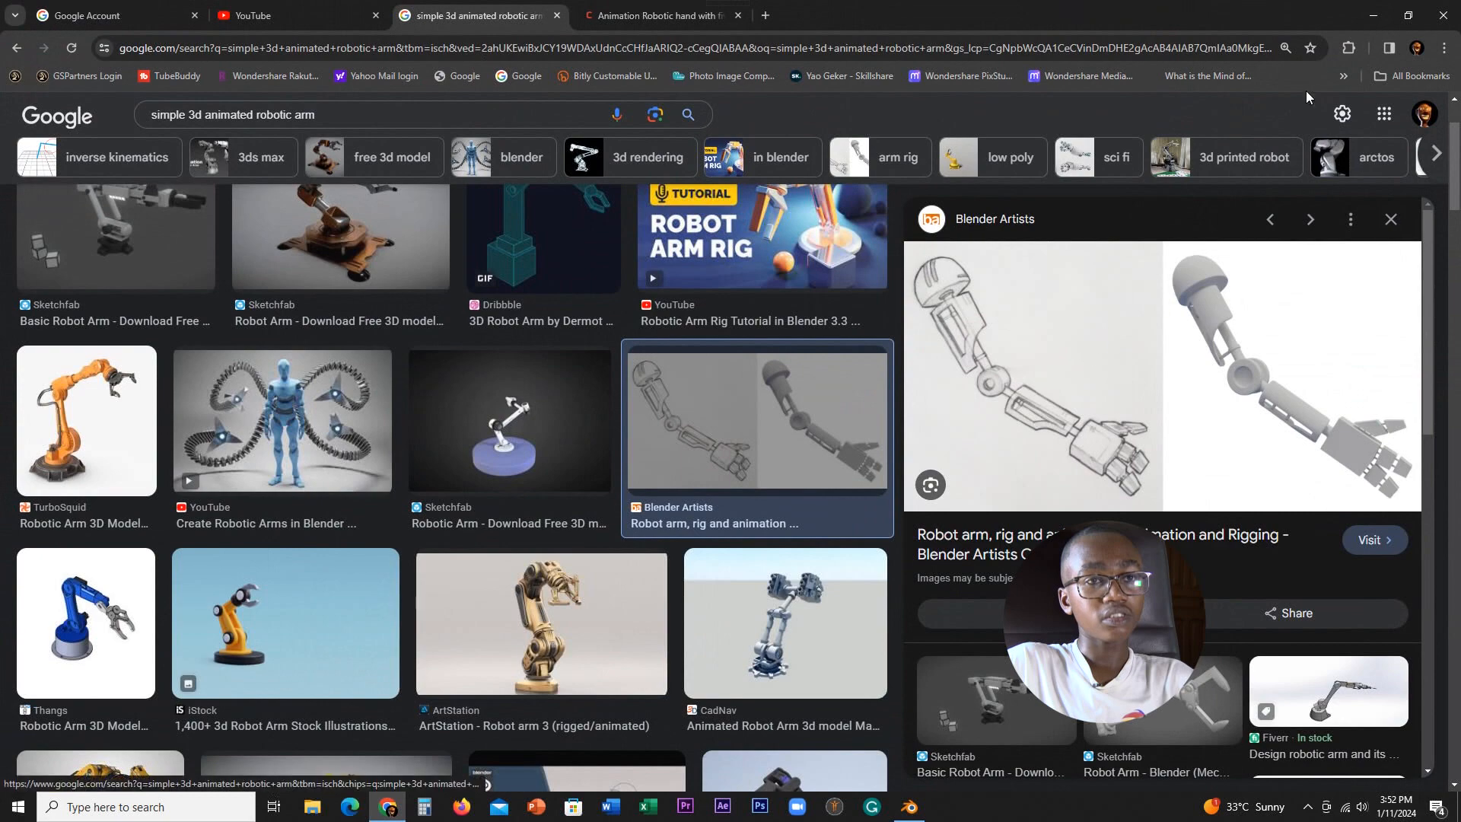
click(1367, 9)
scroll(867, 287, down, 3)
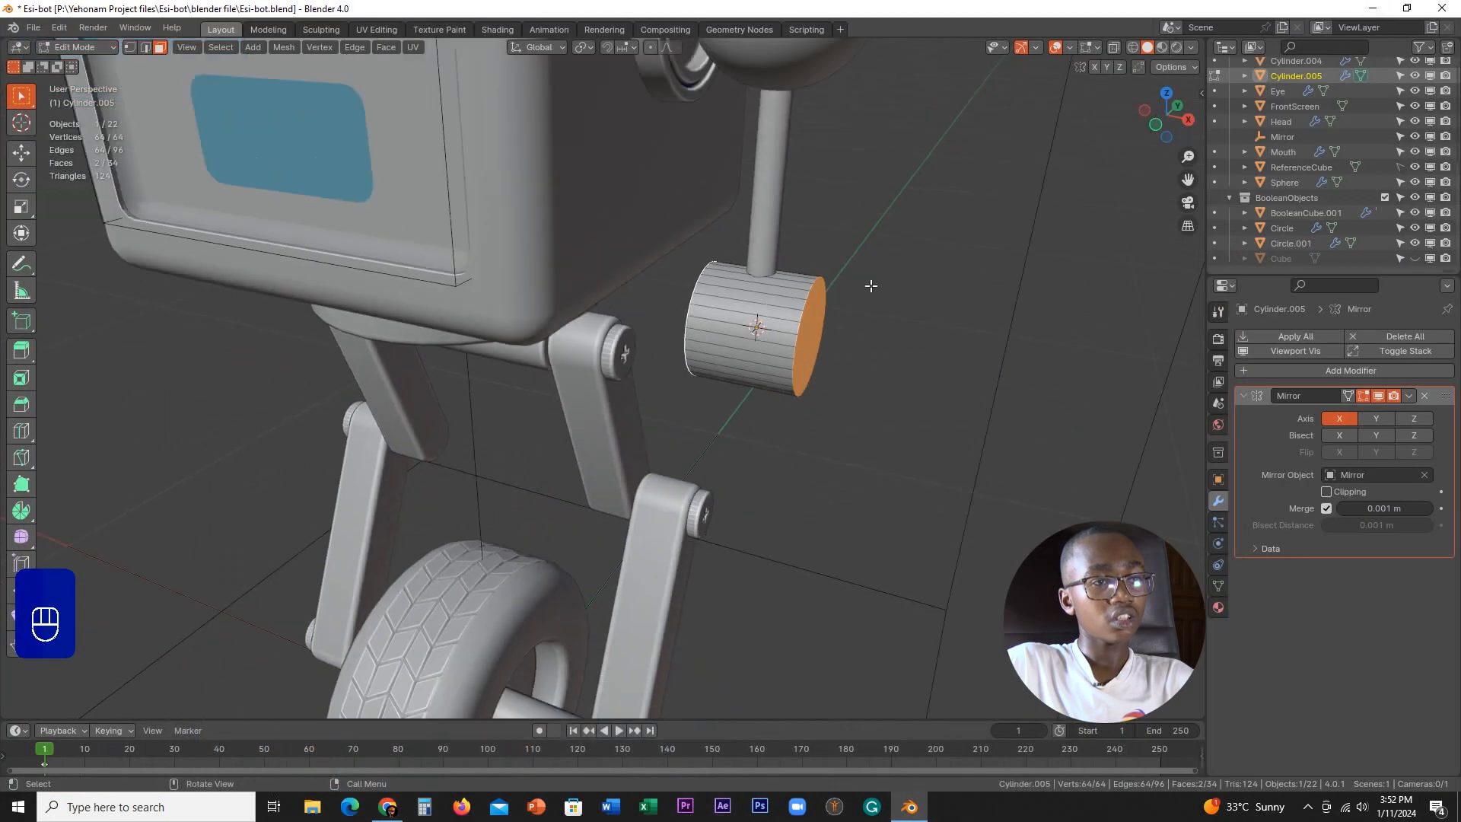
- Extrude both circular end faces of the elbow cylinder outward along X with a scale of 1.176
middle_drag(868, 287, 890, 335)
scroll(799, 329, up, 2)
key(e)
key(s)
key(x)
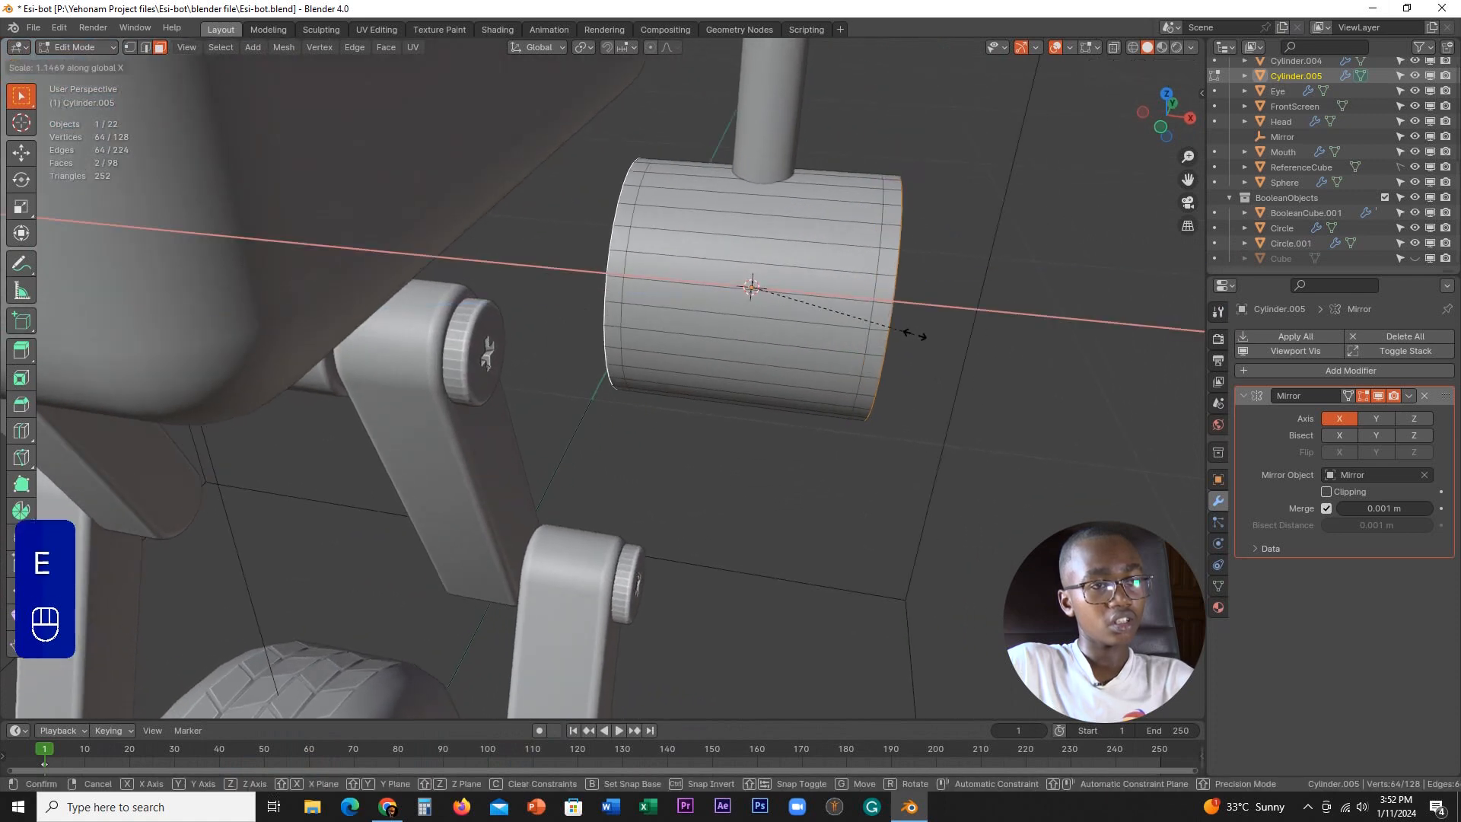
click(957, 335)
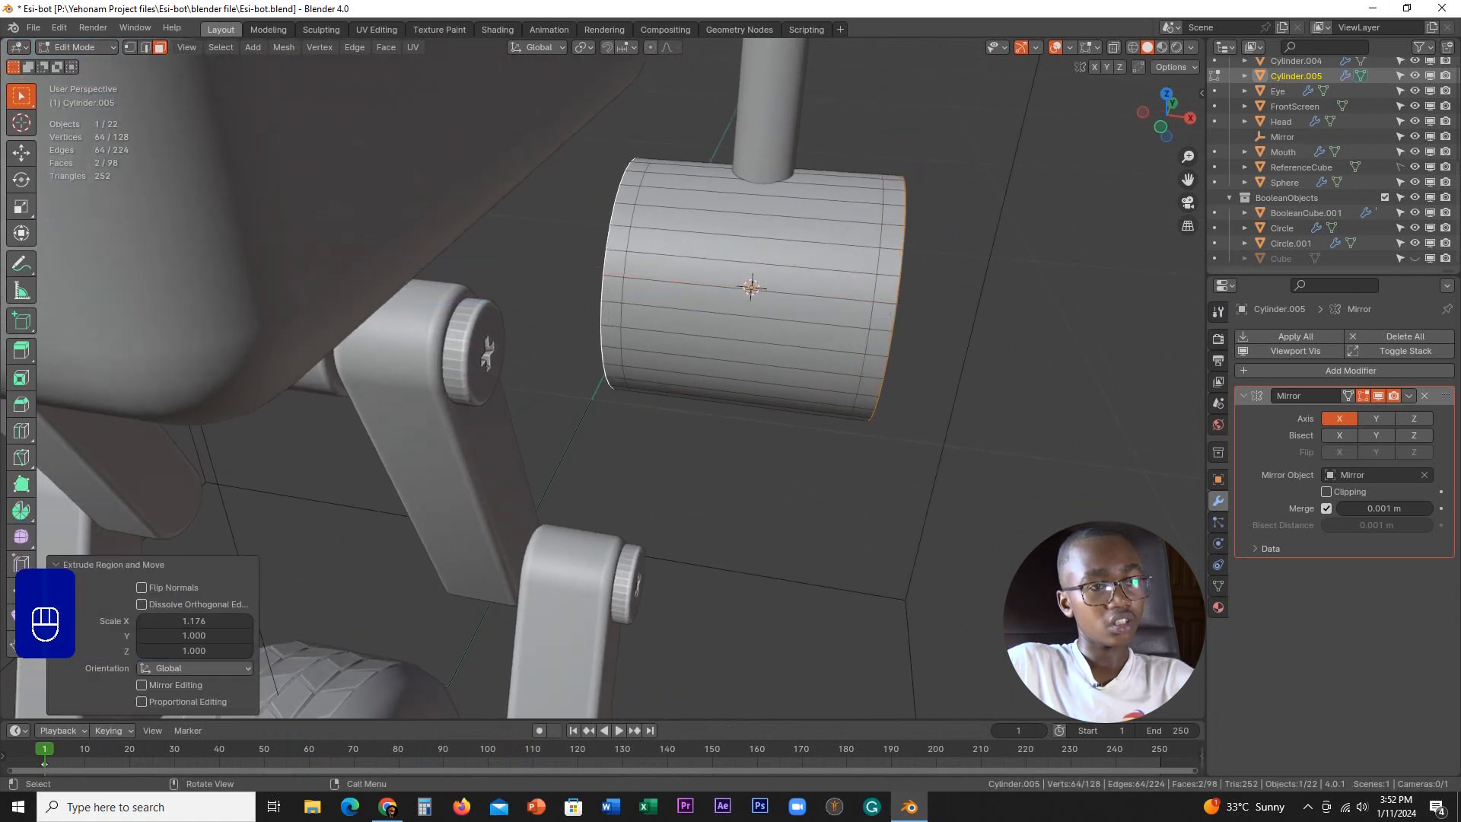
- Shrink the two end faces to 0.756 in Y and Z, and scale them farther apart along X
key(s)
key(shift+x)
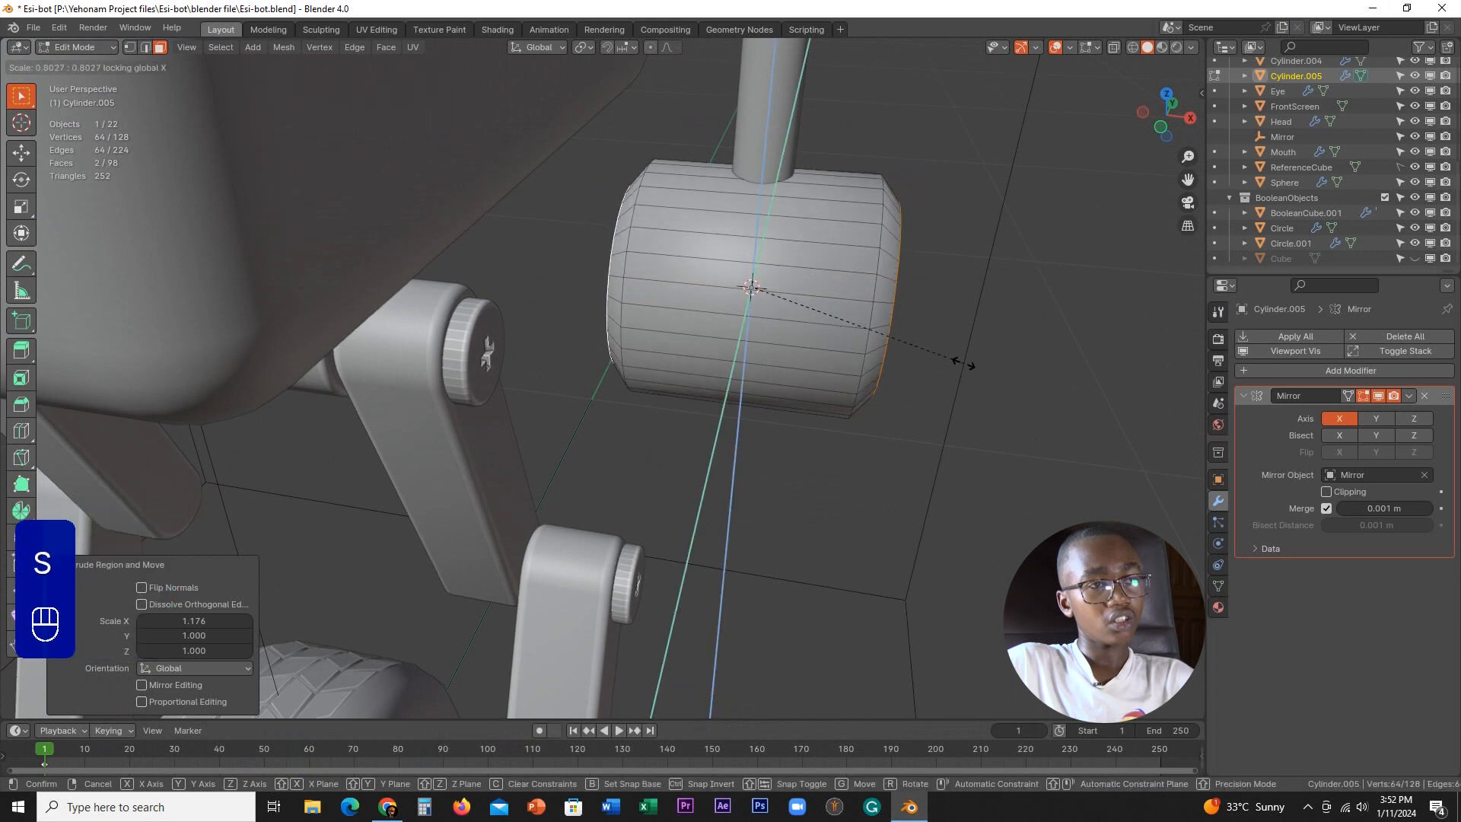
click(957, 348)
key(s)
key(x)
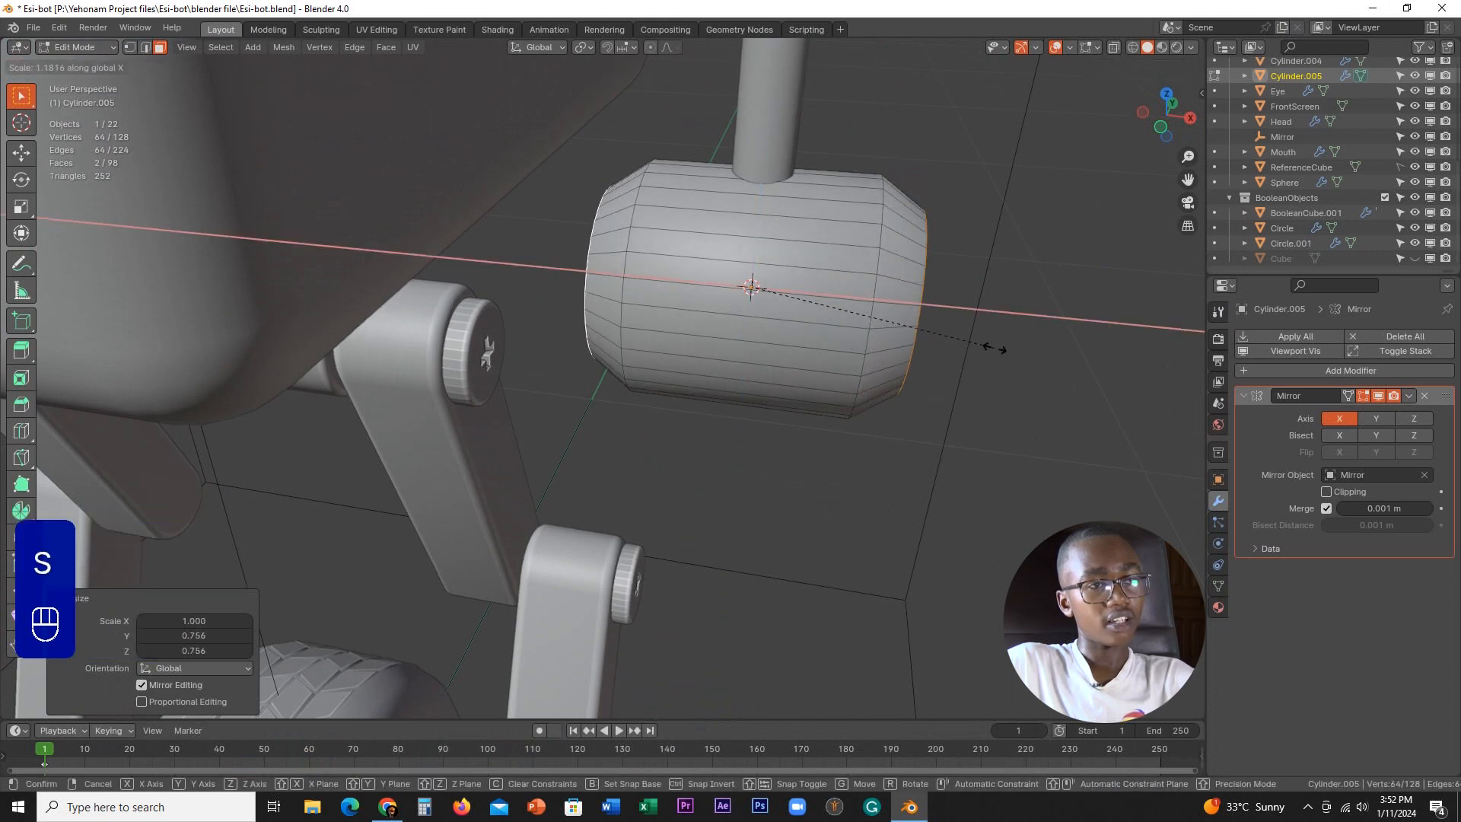
click(962, 343)
- Select the two edge loops where the elbow cylinder begins to taper, and bevel them 0.0156 m with one segment
middle_drag(961, 342, 867, 296)
alt+click(875, 288)
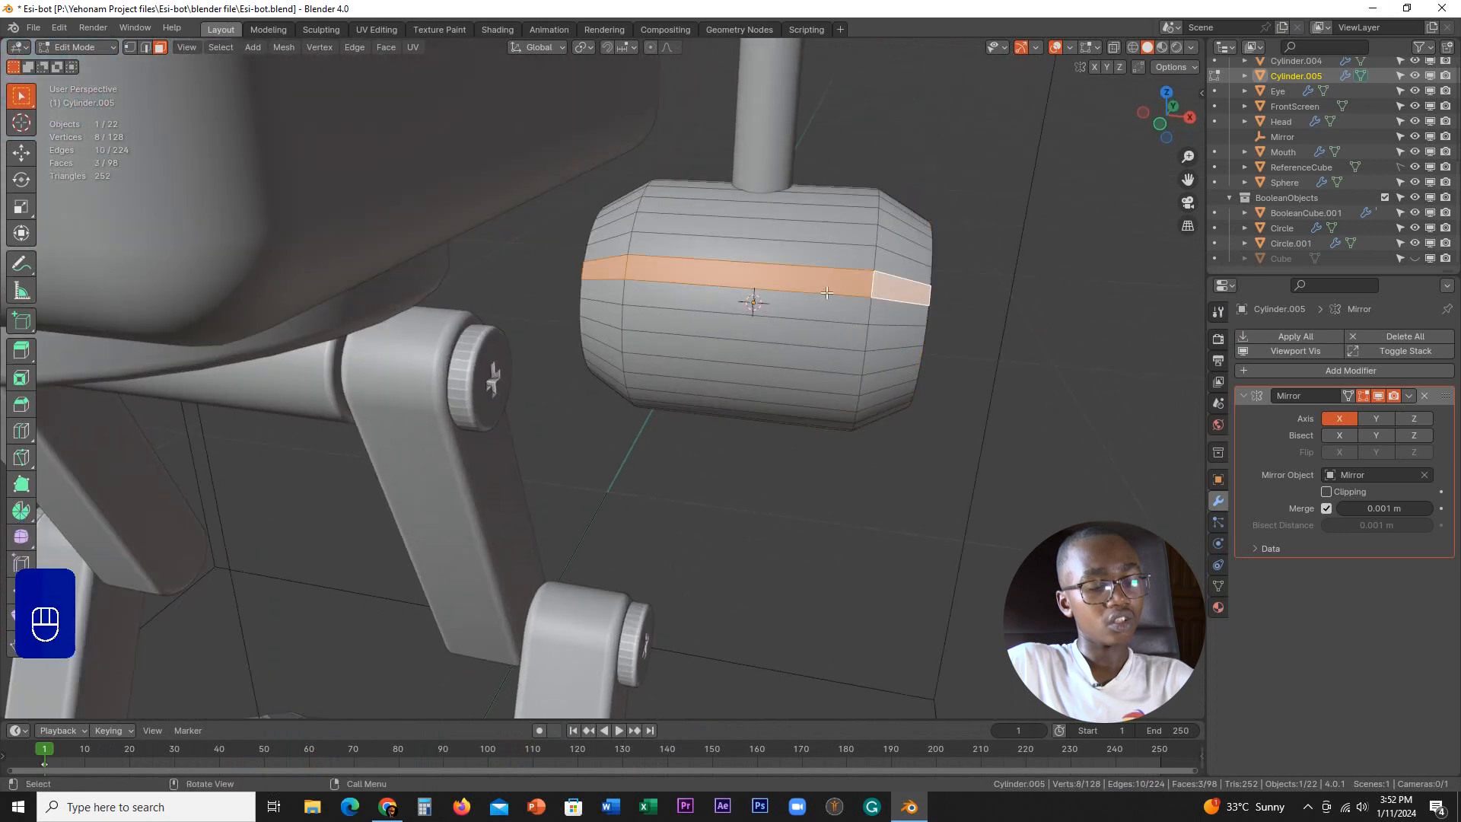
alt+shift+click(637, 276)
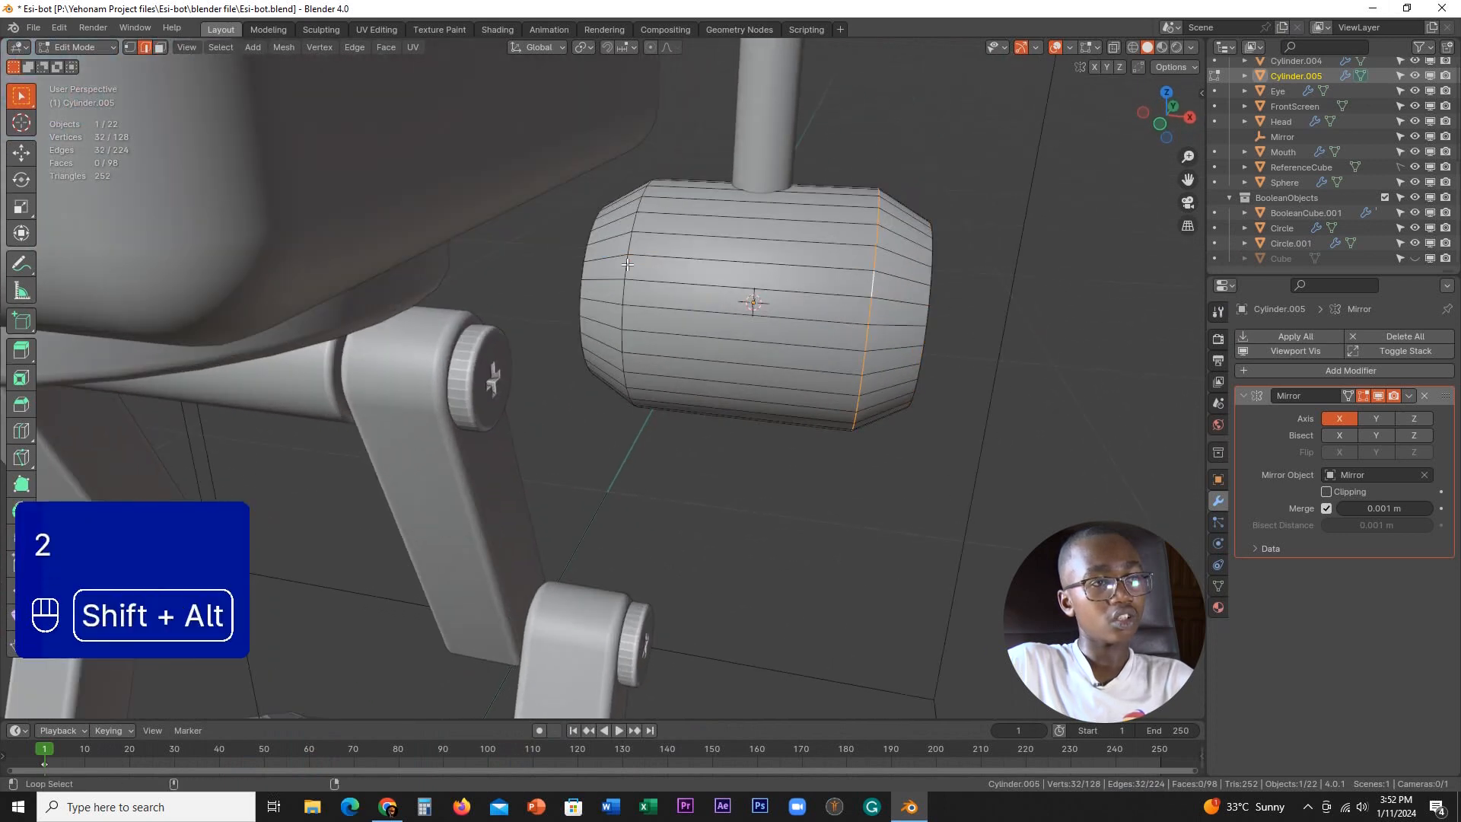
key(ctrl+b)
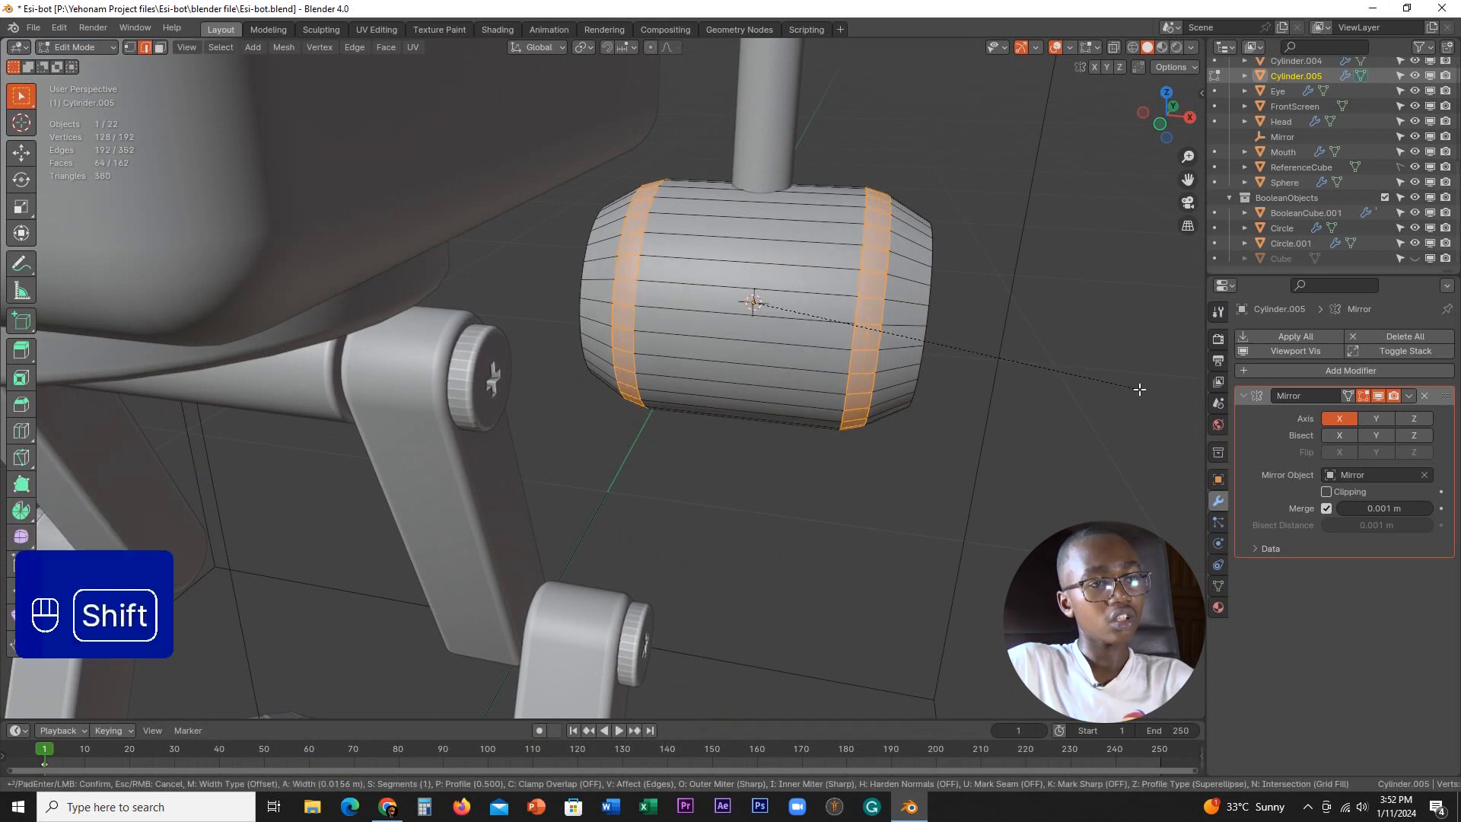
click(1139, 389)
- Try to extrude the two bevelled bands inward by scaling in Y and Z, and undo the extrusion
middle_drag(1043, 385, 1034, 392)
key(e)
key(s)
key(shift+x)
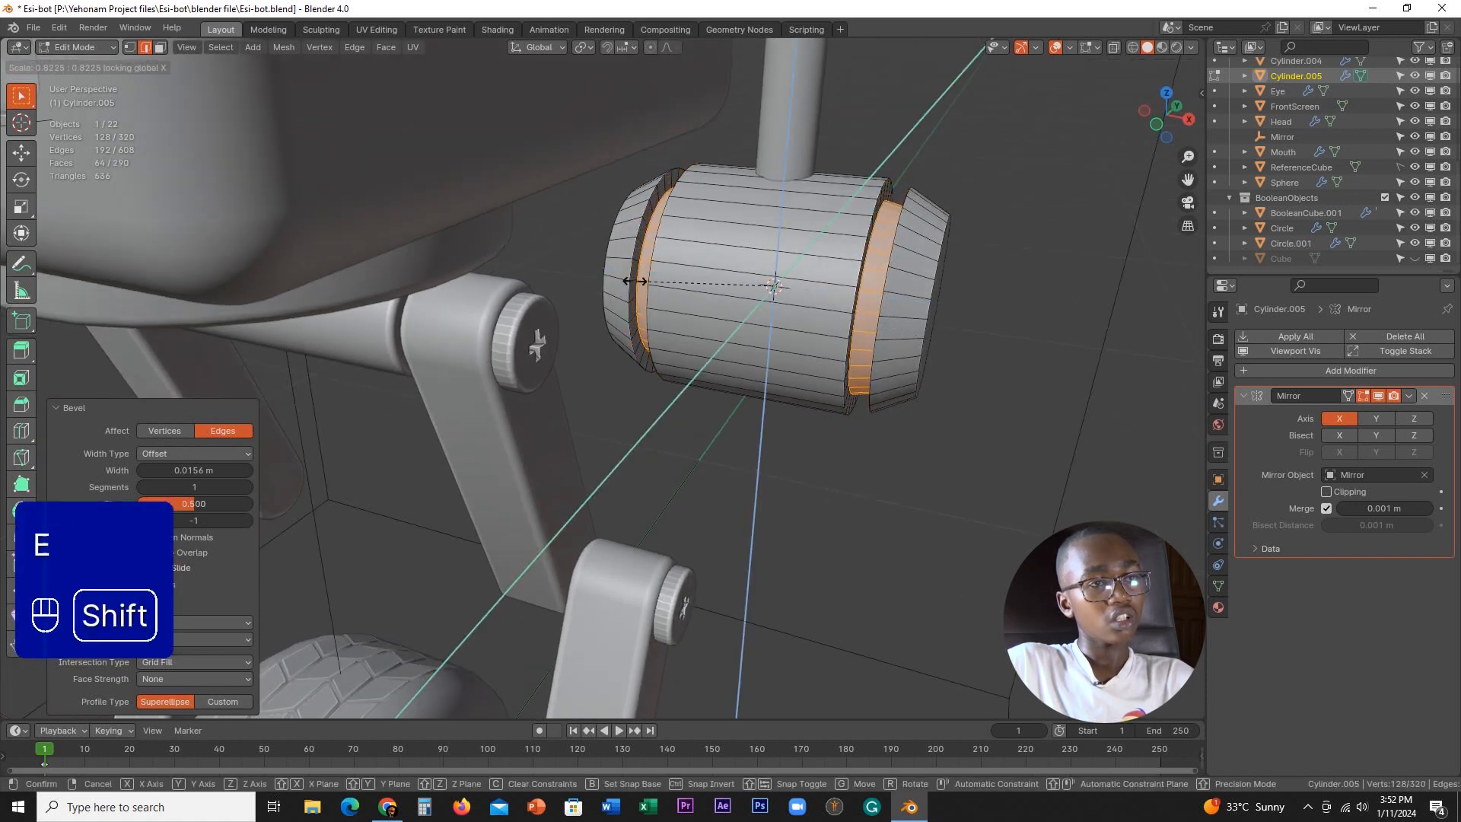
right_click(699, 290)
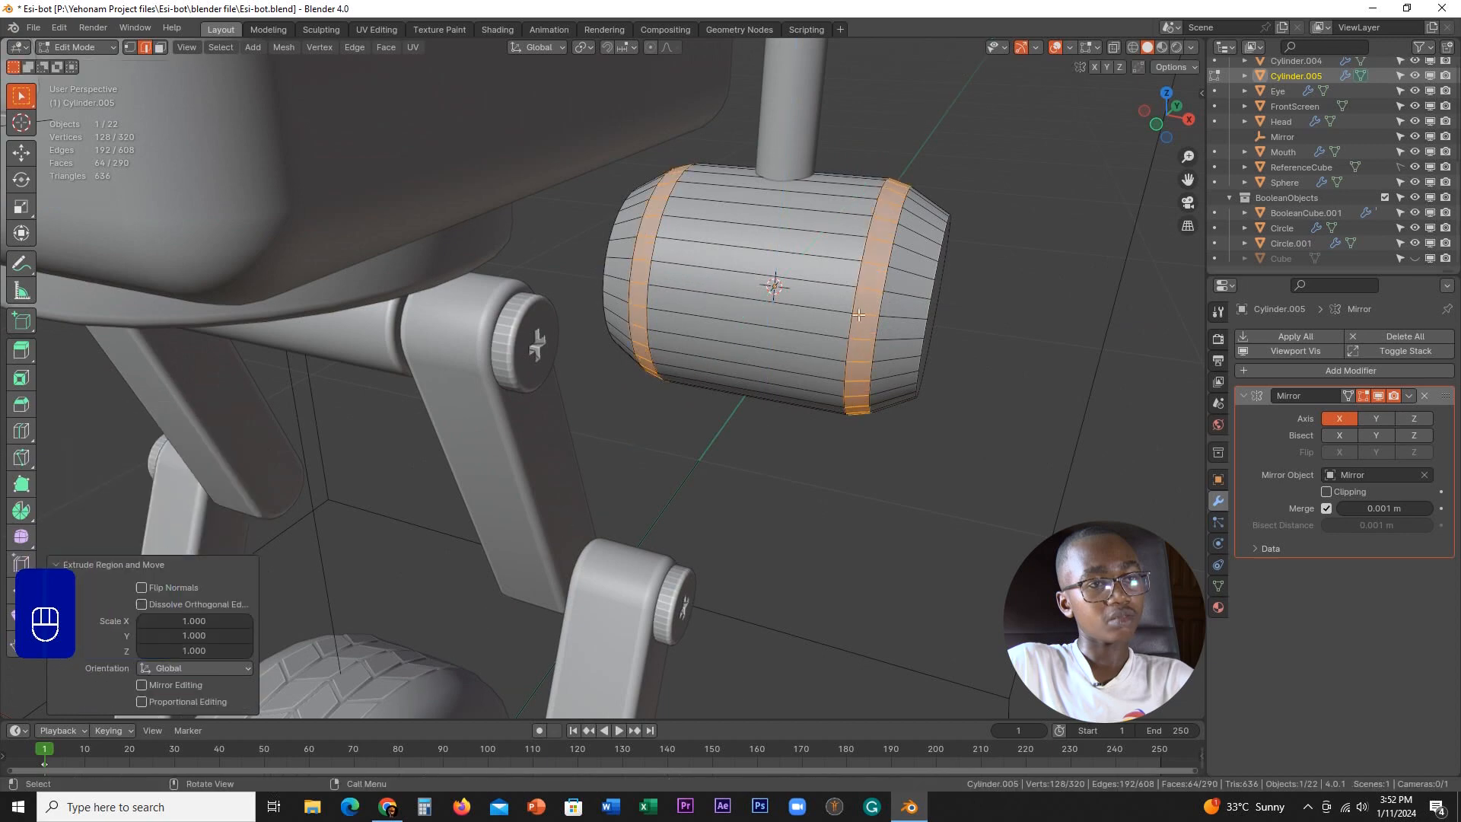
mouse_move(910, 335)
middle_down()
mouse_move(941, 342)
mouse_move(958, 375)
mouse_move(900, 359)
mouse_move(1024, 414)
mouse_move(913, 343)
middle_up()
key(ctrl+z)
- Add two loop cuts around the elbow cylinder's middle section and spread them apart along X by a factor of 2.036
scroll(968, 346, up, 2)
scroll(875, 320, down, 2)
shift+middle_drag(845, 296, 844, 335)
key(ctrl+r)
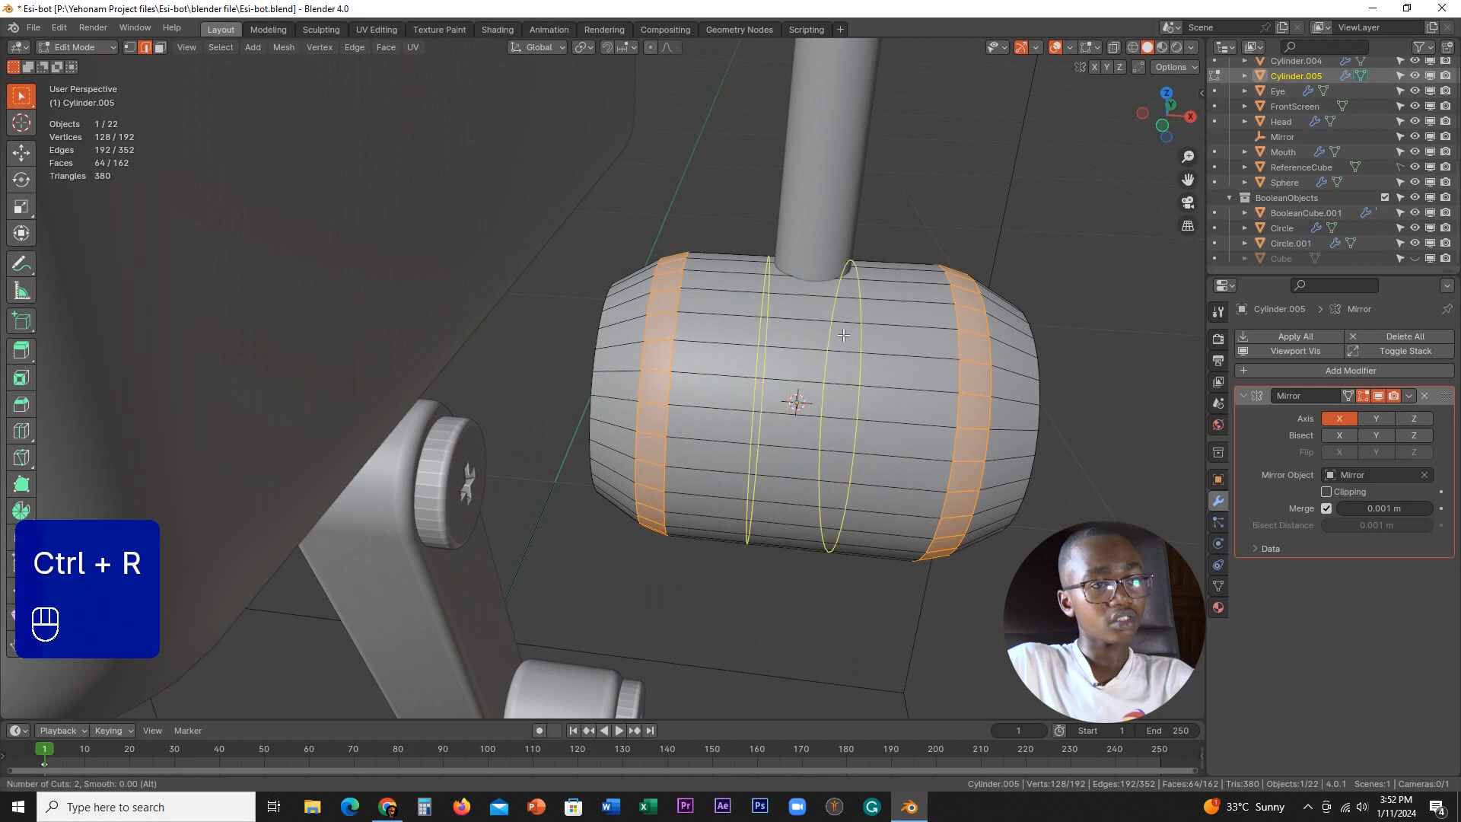
click(843, 335)
right_click(843, 335)
key(s)
middle_click(932, 348)
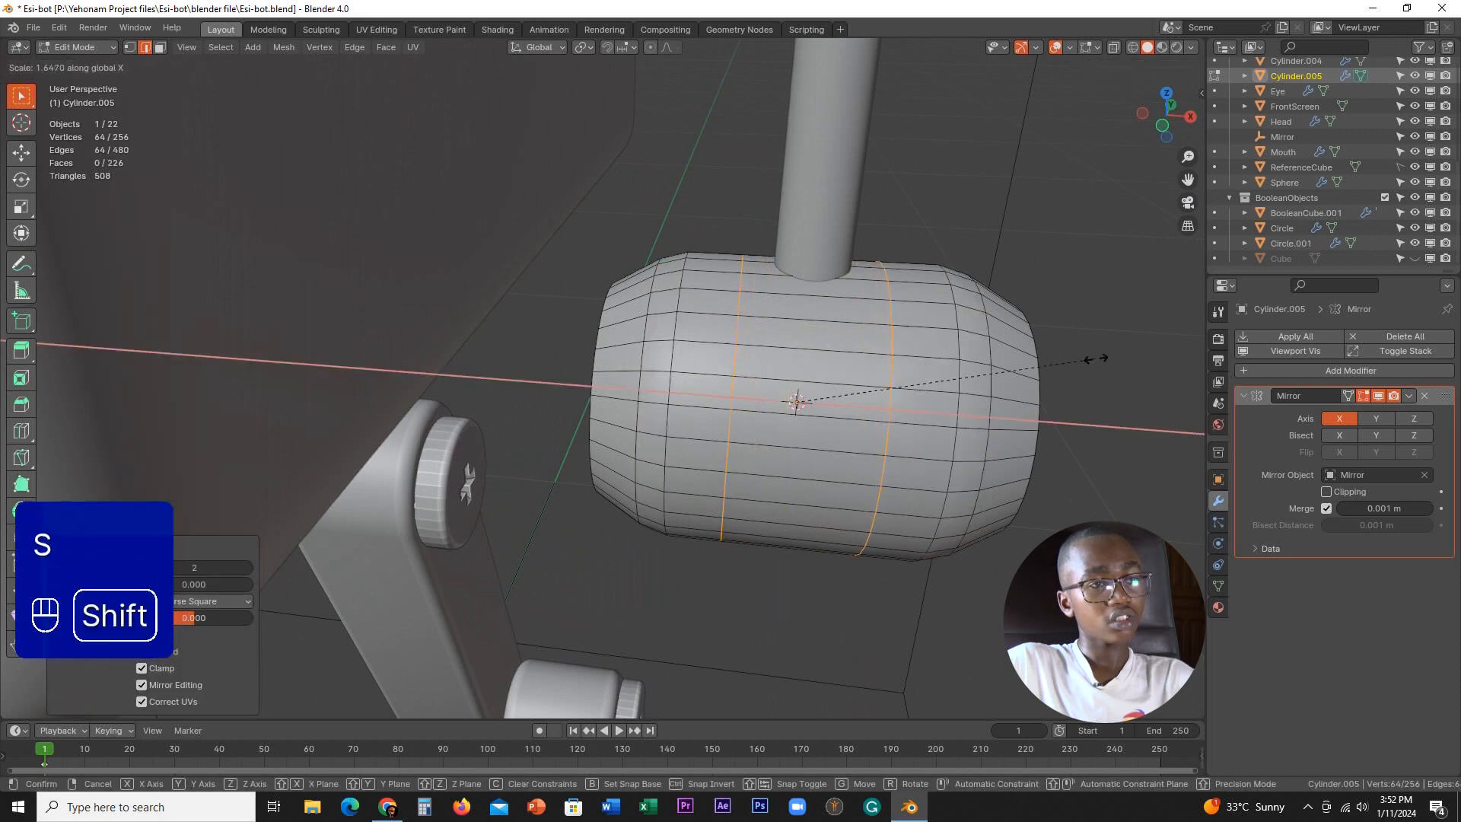
click(385, 378)
- Bevel the two new middle loops by 0.00959 m to form narrow bands
shift+middle_drag(948, 431, 844, 382)
key(ctrl+b)
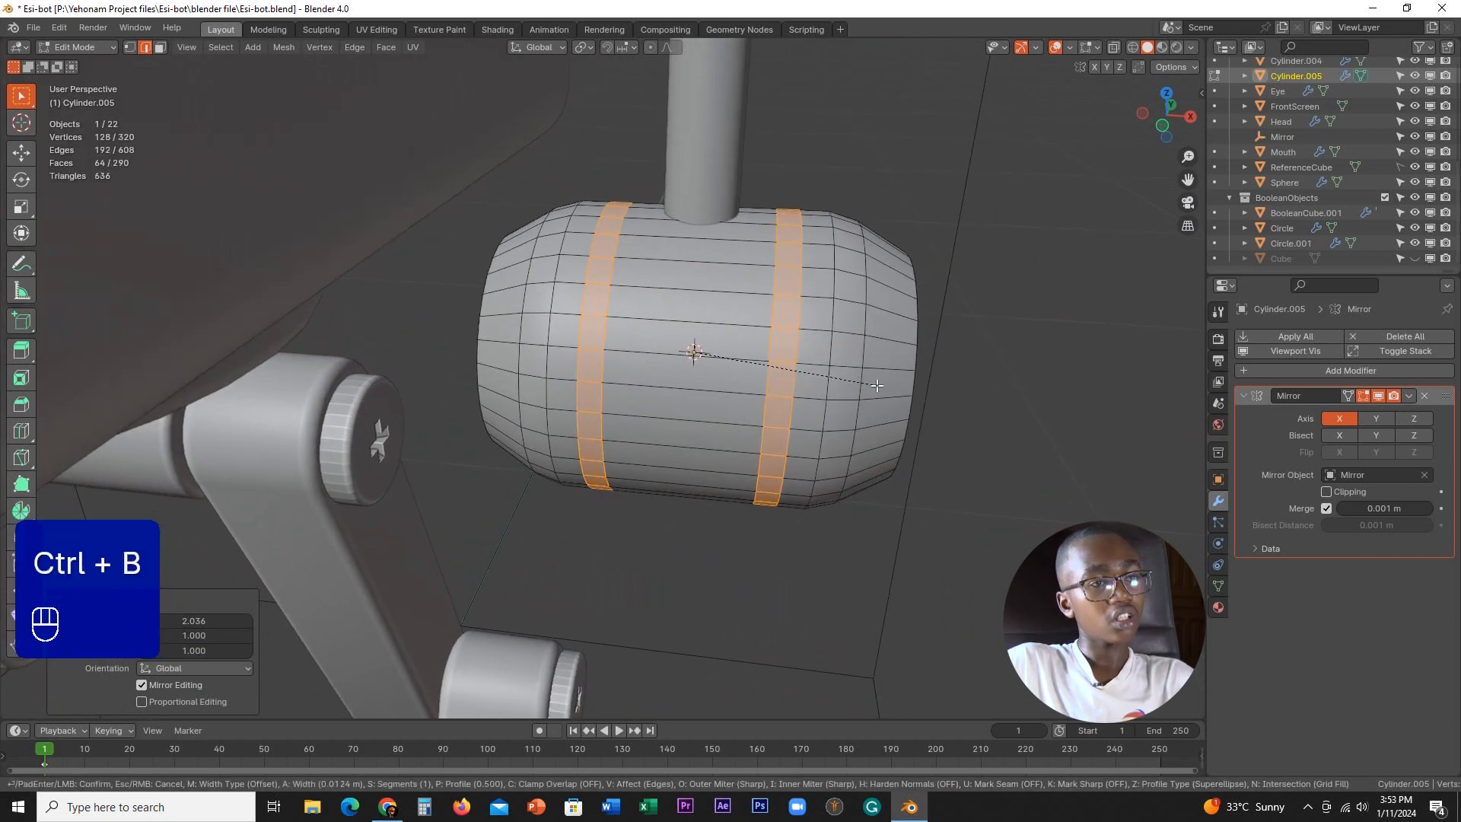
click(871, 382)
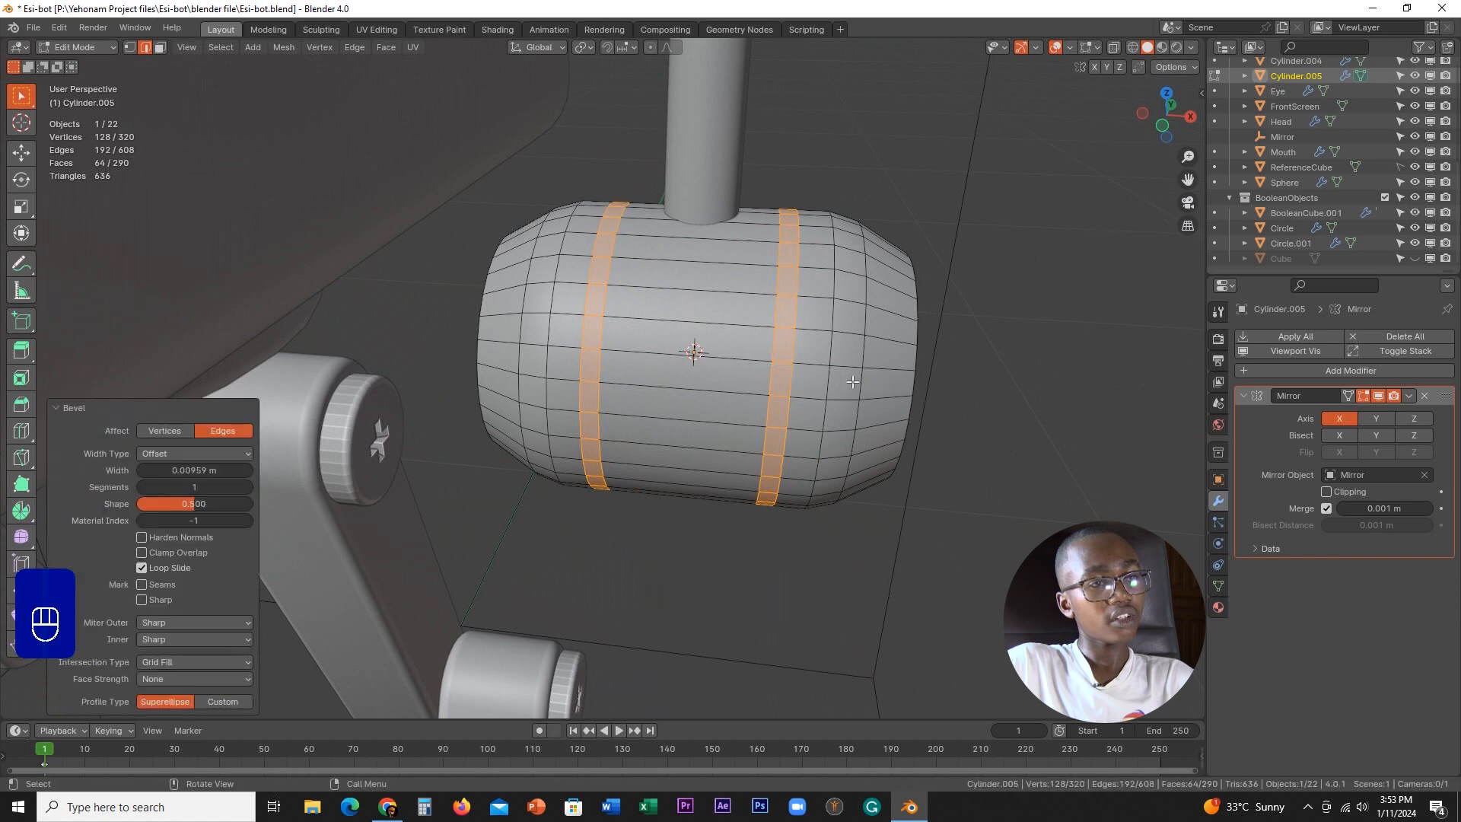
- Extrude both narrow bands inward along their normals by 0.00222 m to cut shallow grooves around the elbow
middle_drag(871, 381, 840, 390)
scroll(841, 391, up, 1)
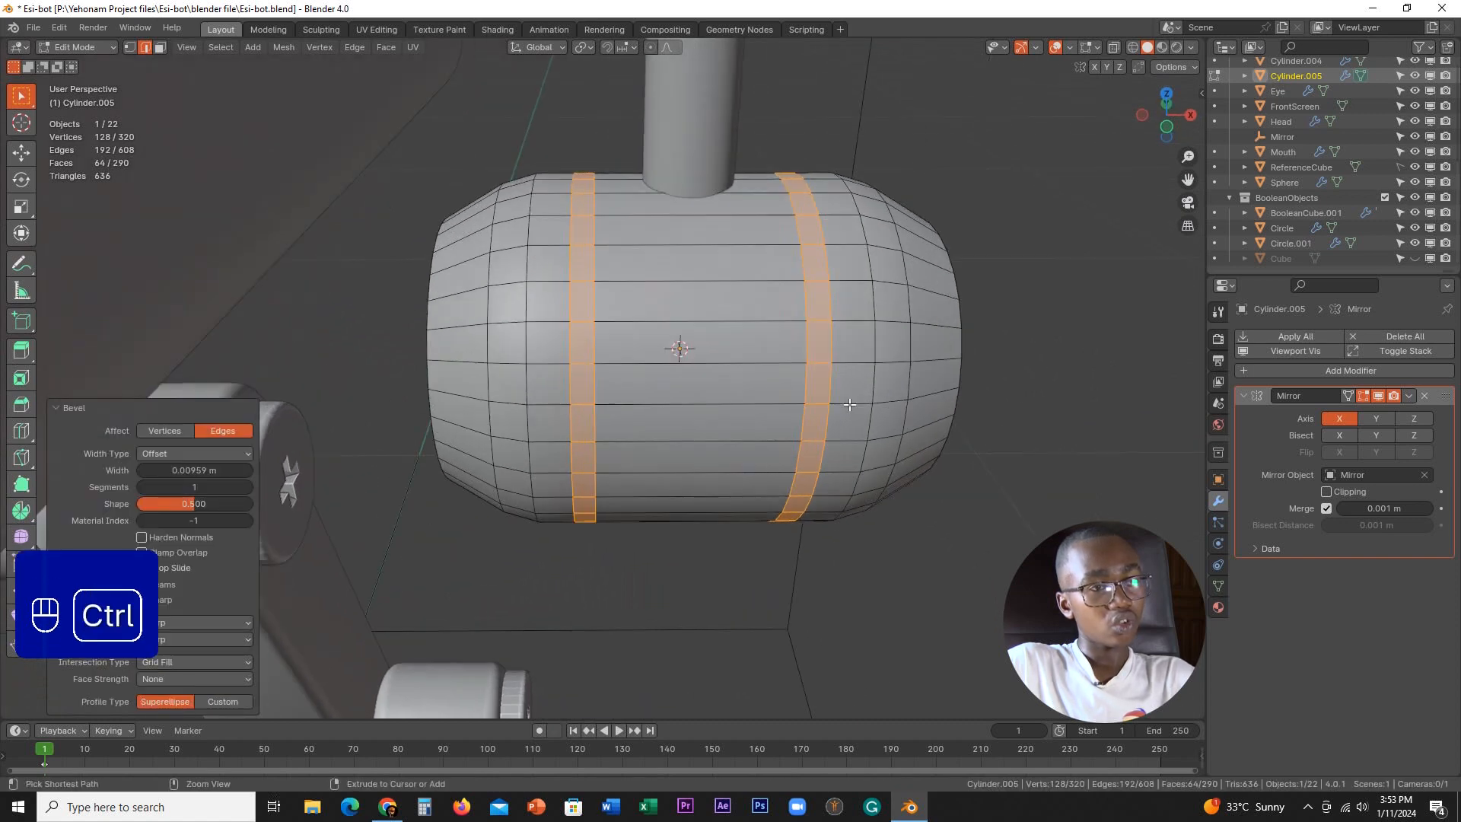
key(ctrl+e)
middle_drag(860, 380, 888, 391)
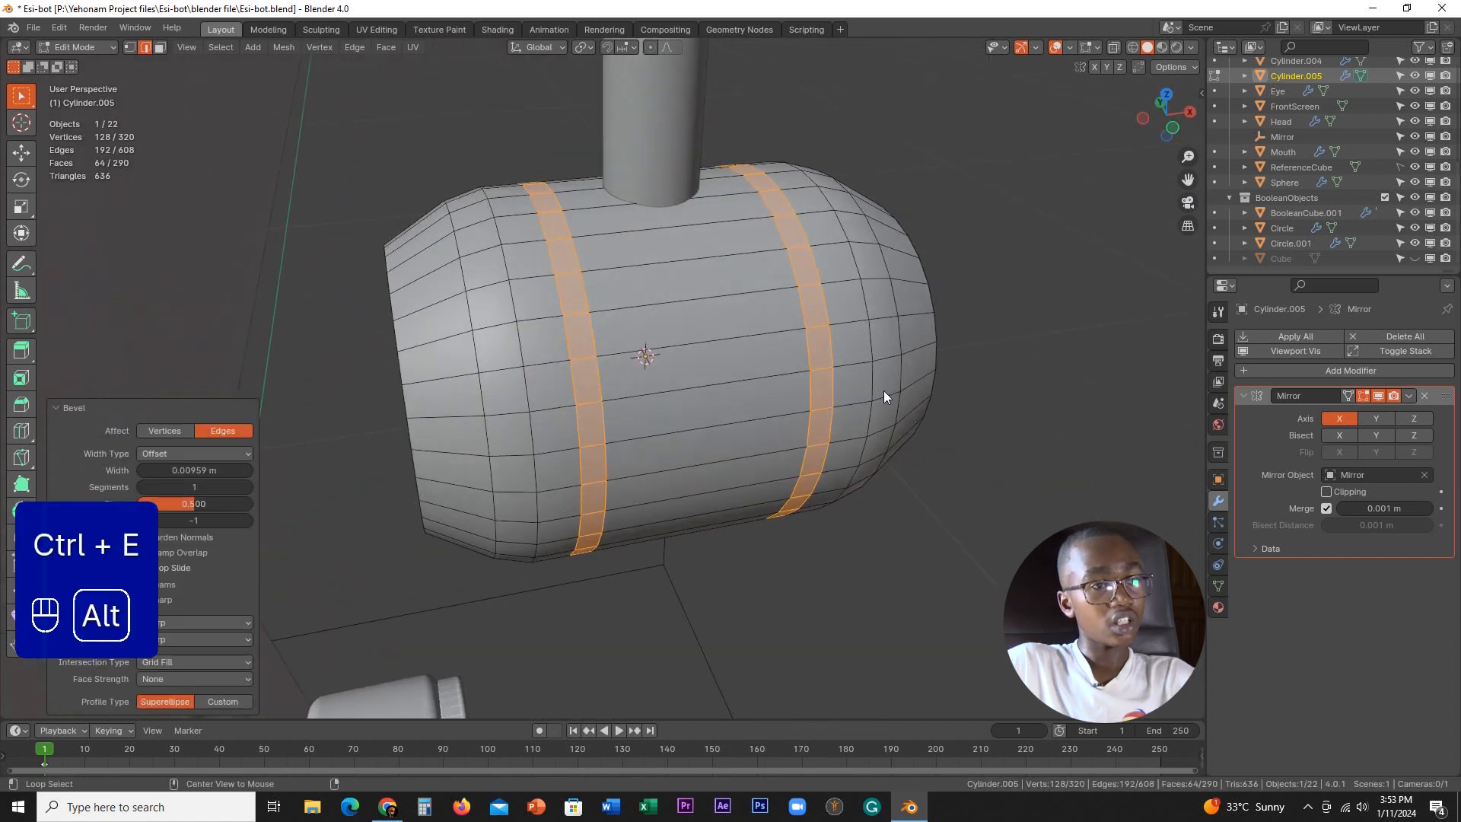
key(alt+e)
click(884, 404)
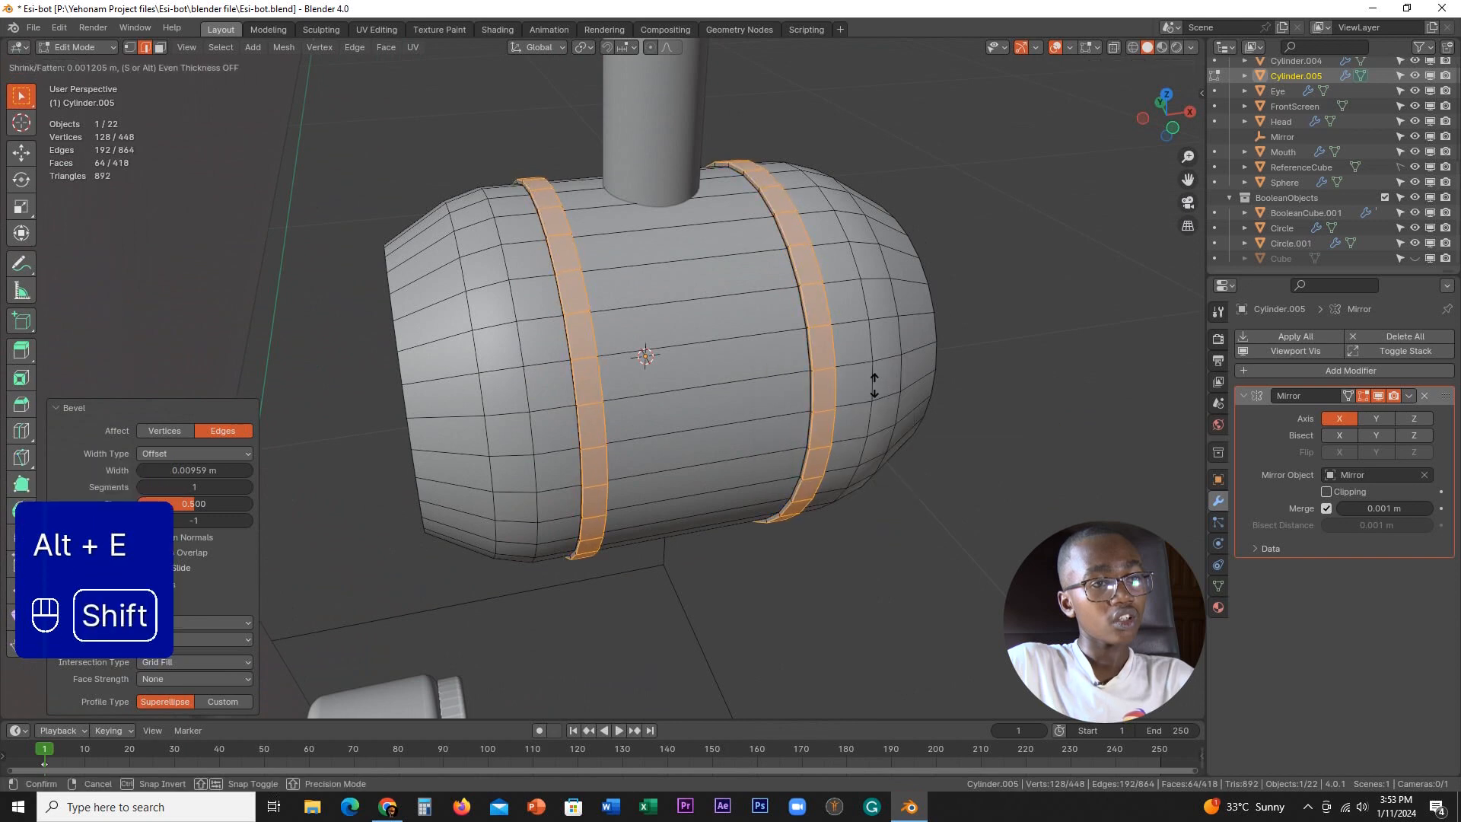
click(943, 435)
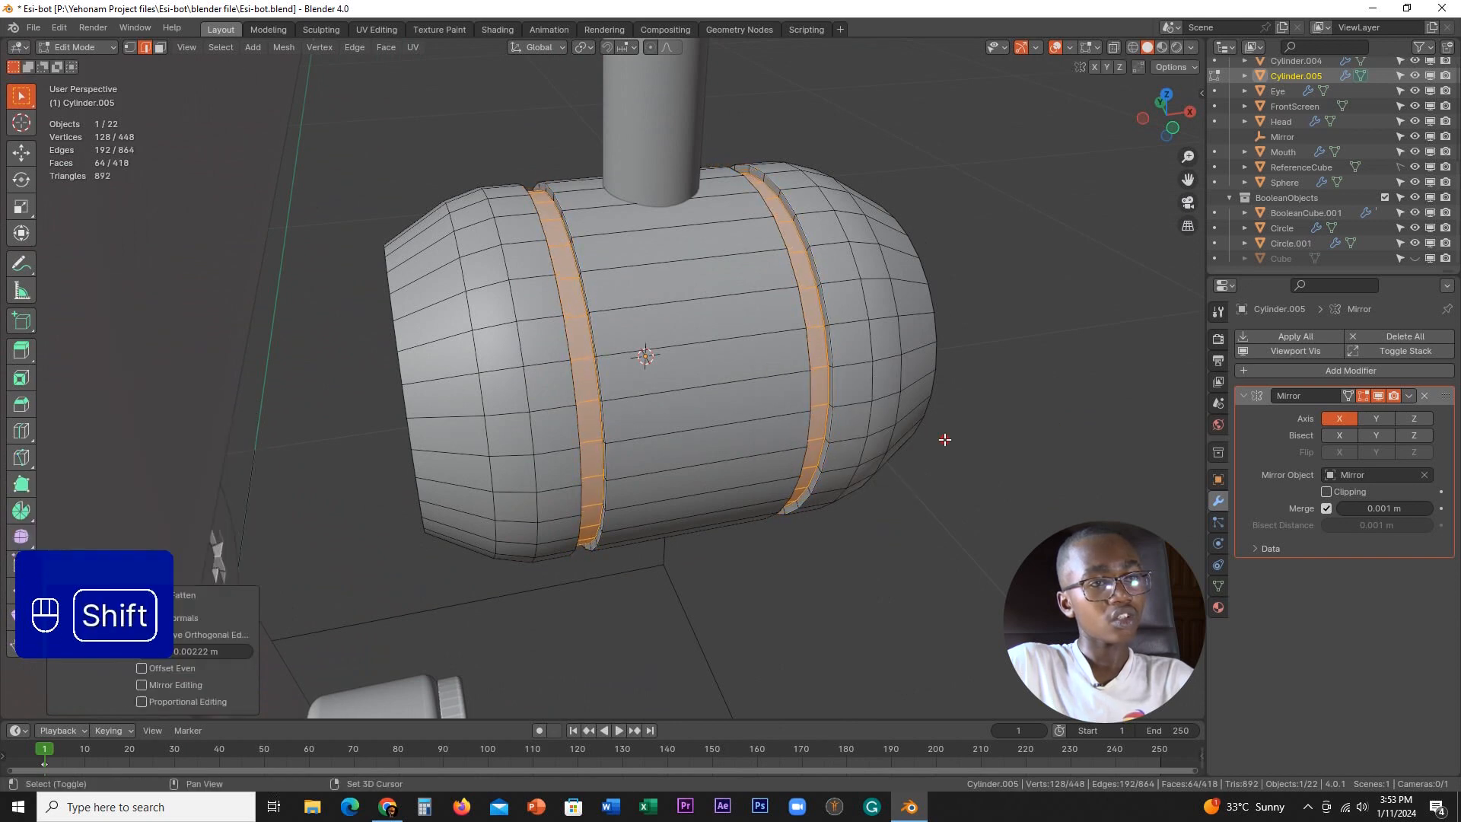
- Select both circular end faces of the elbow cylinder and inset them by 0.006807 m
middle_drag(943, 436, 593, 336)
key(3)
click(808, 368)
shift+click(497, 308)
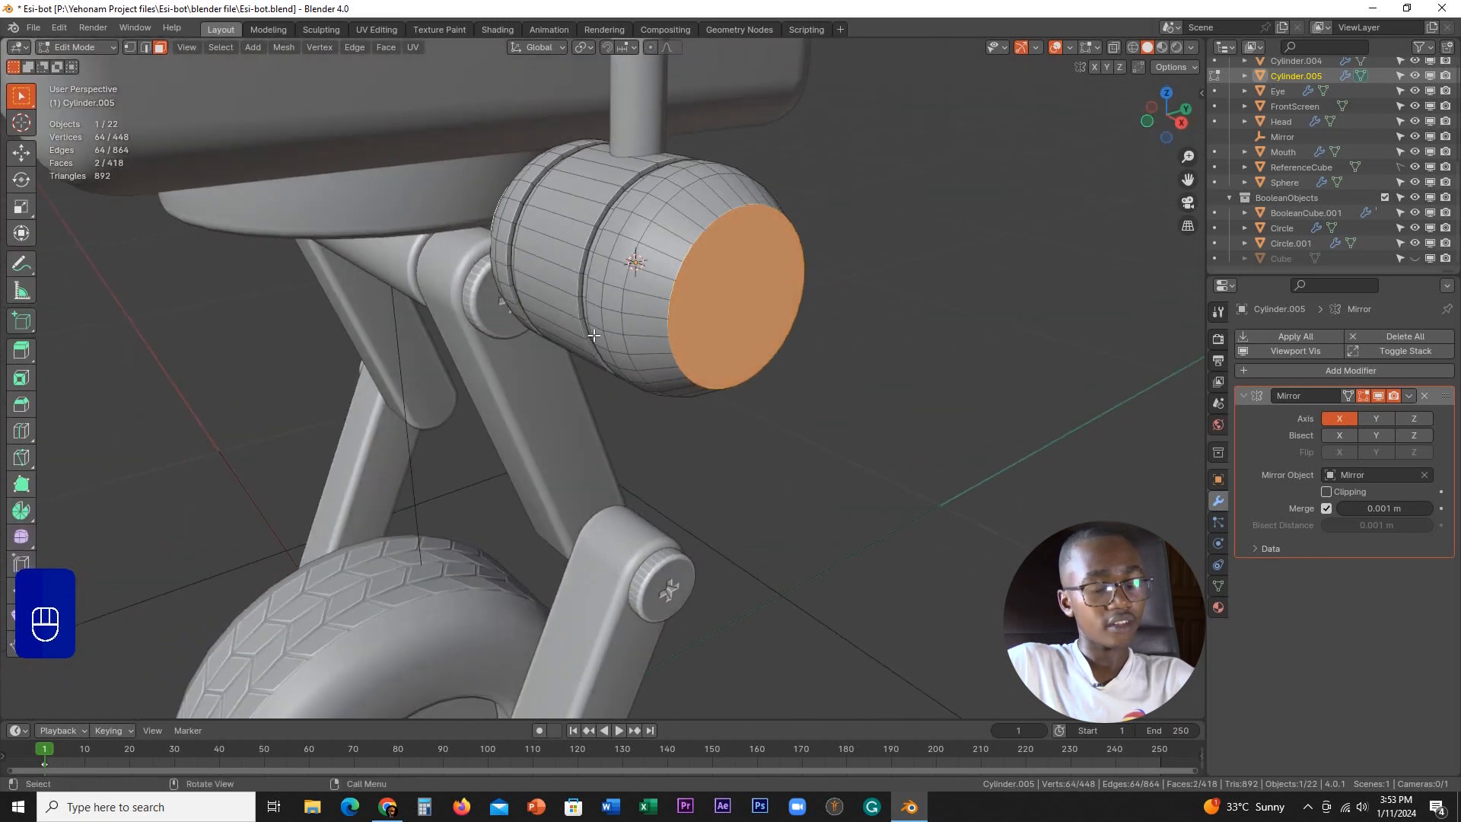
scroll(847, 349, up, 2)
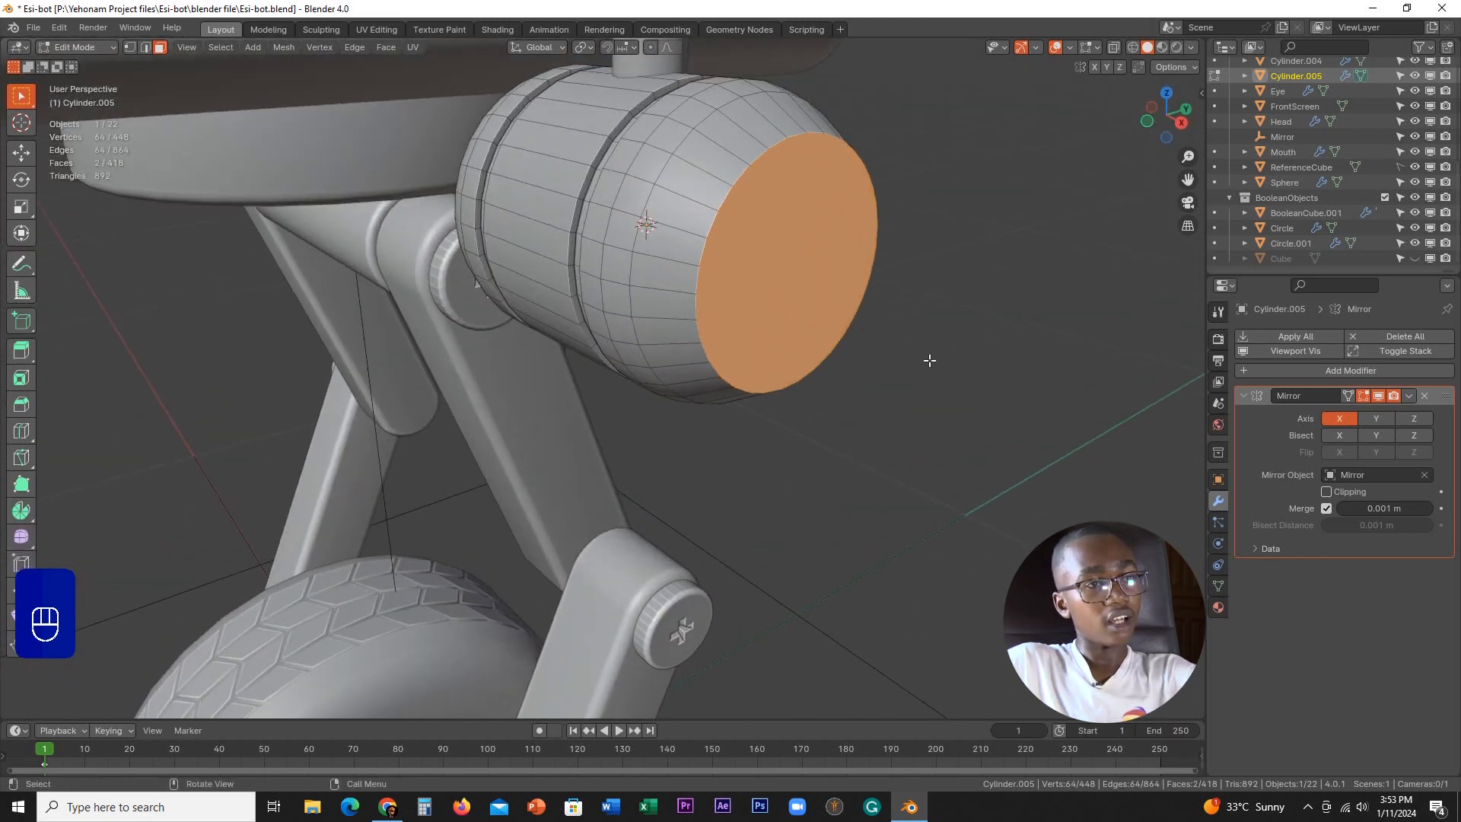
key(i)
key(shift)
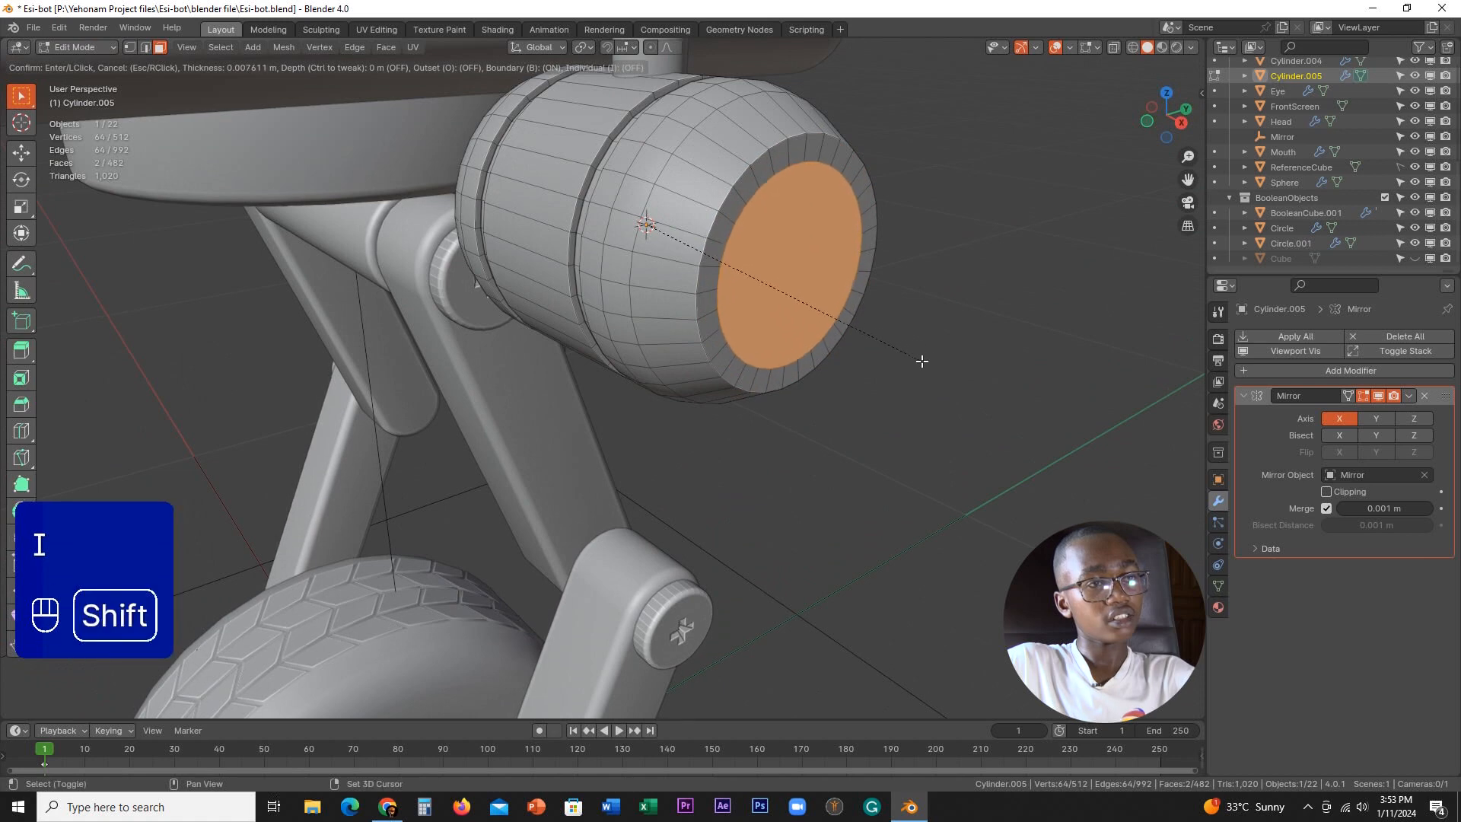
click(936, 363)
- Extrude the inset end faces inward along X at a scale of 0.884, and scale them further inward along X
middle_drag(939, 362, 901, 338)
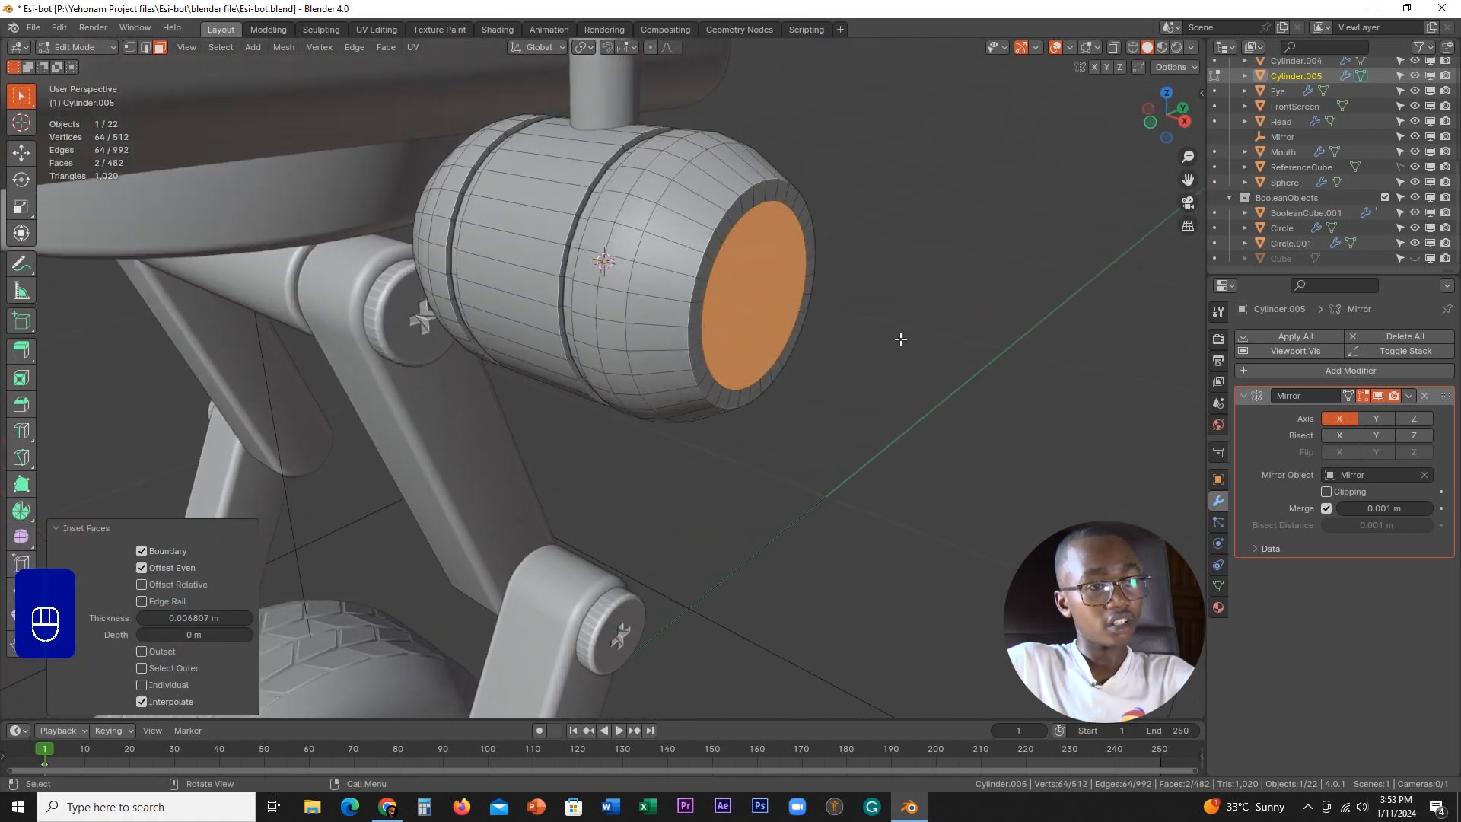
key(e)
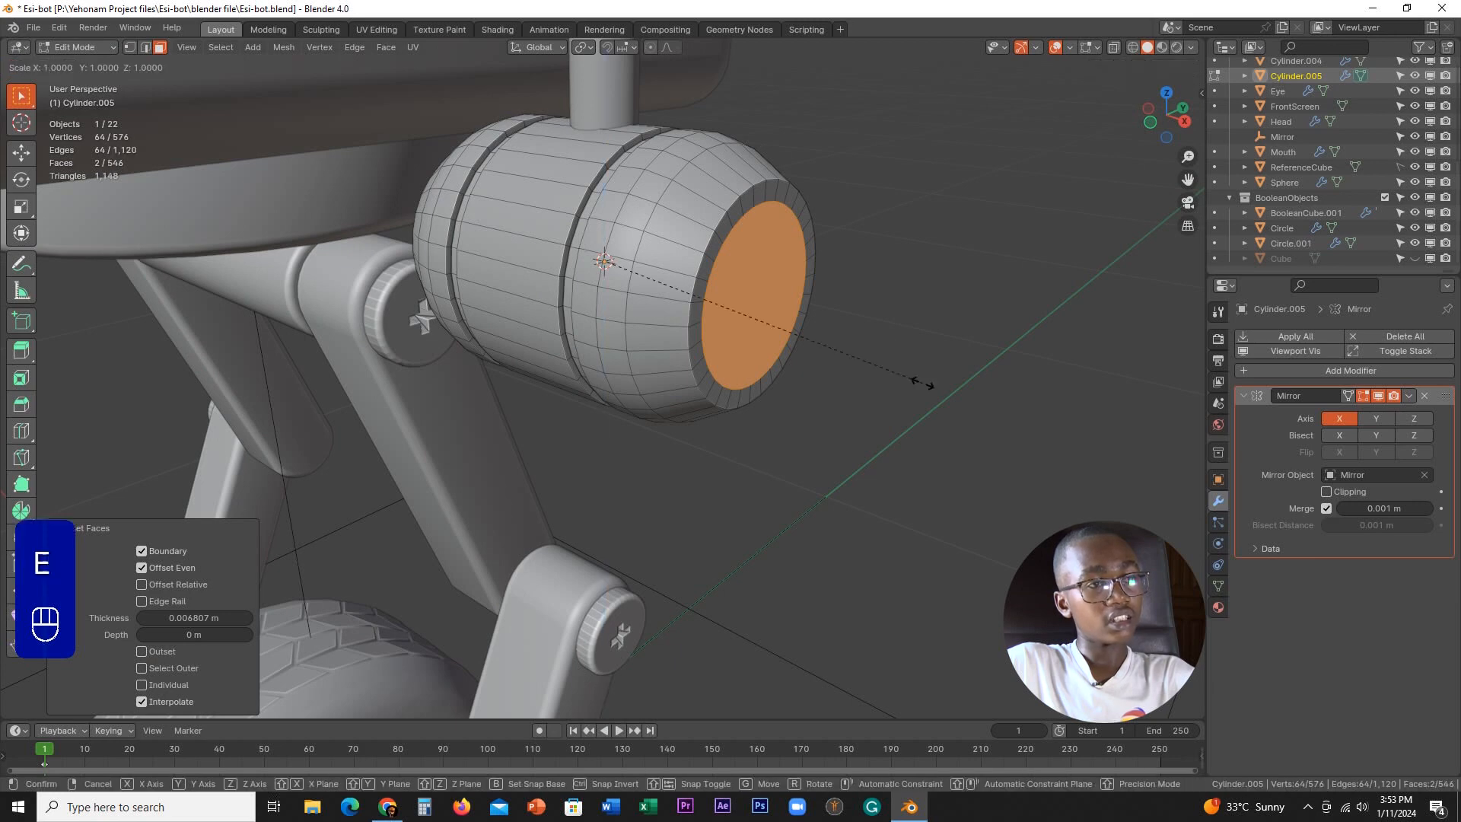
key(shift)
click(721, 273)
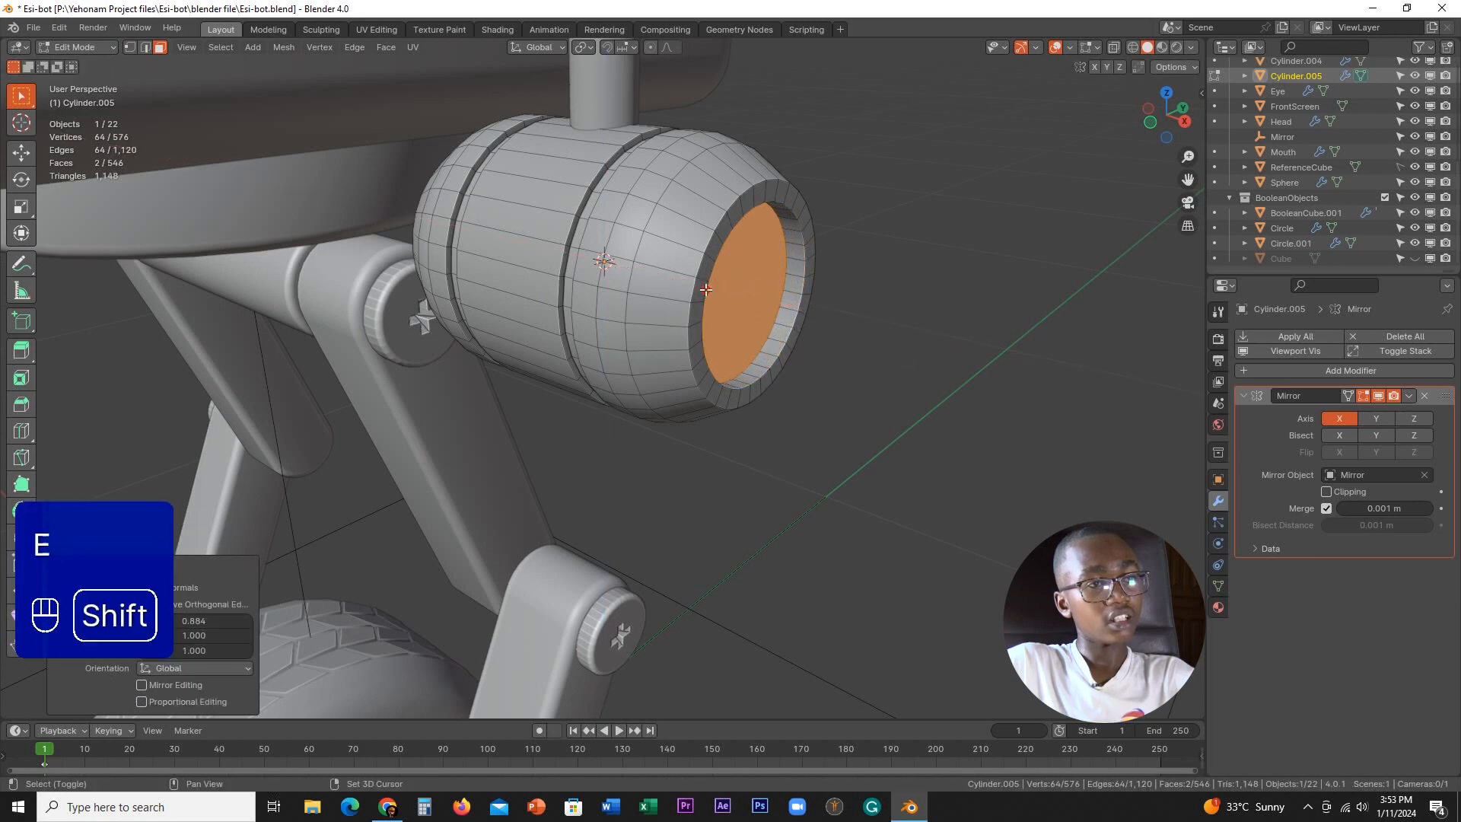
key(s)
key(x)
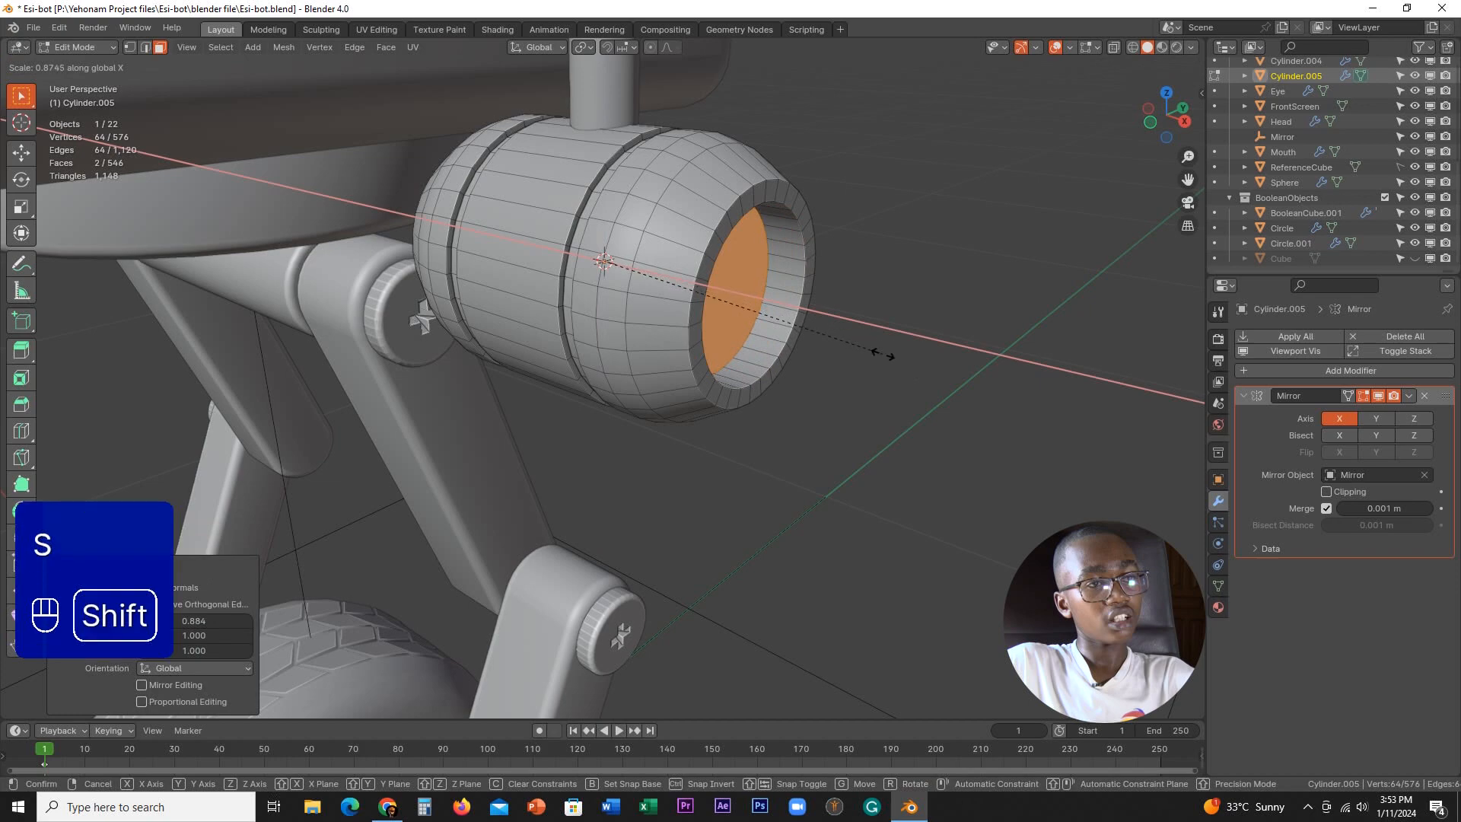
click(854, 336)
- Make the end recesses shallower by scaling their faces along X by 1.224, fine-tune by 0.992, and clear the selection
middle_drag(855, 335, 748, 356)
key(s)
key(x)
click(941, 417)
scroll(837, 325, up, 1)
scroll(664, 379, up, 3)
key(s)
key(x)
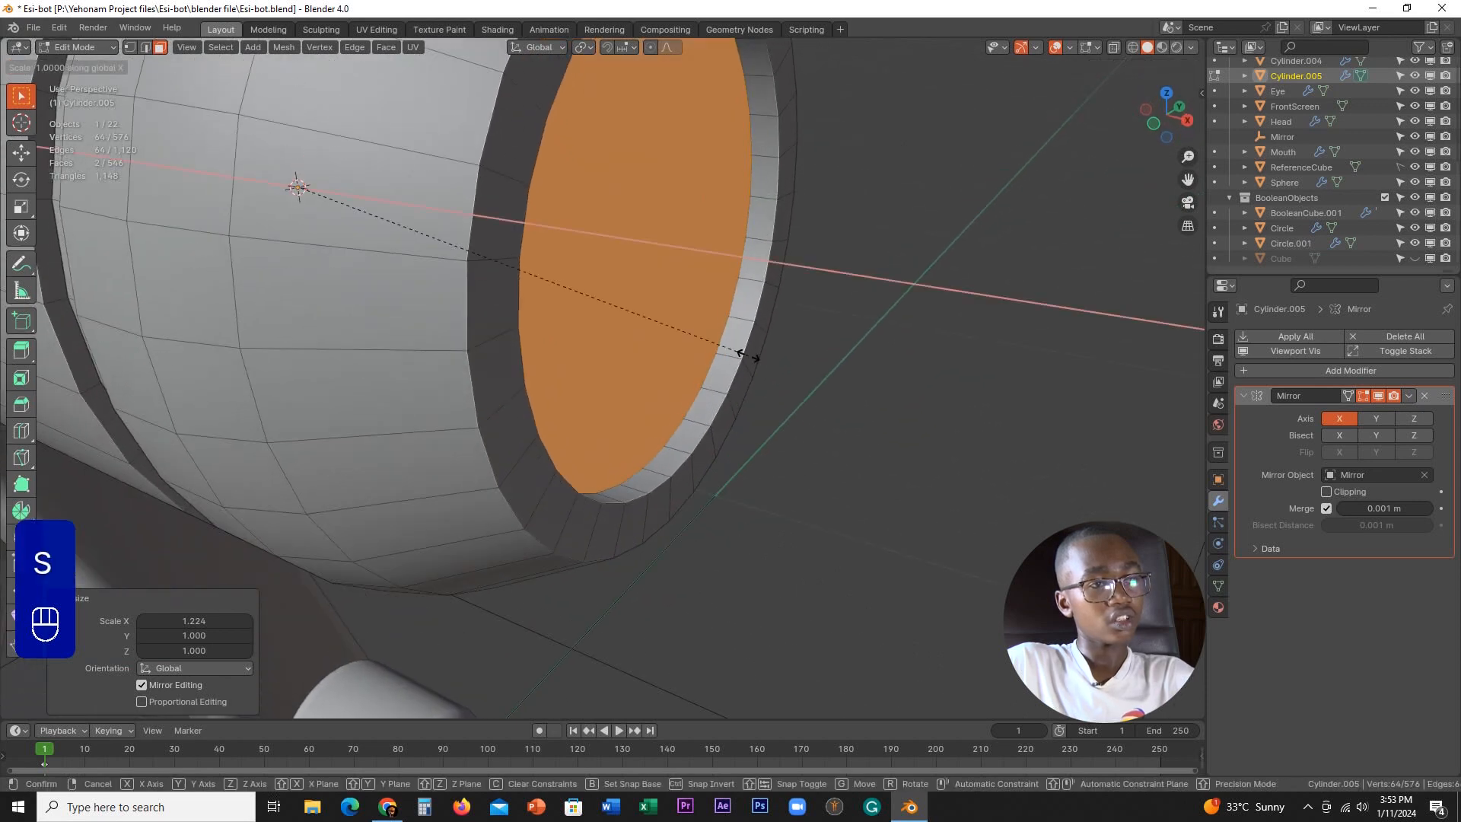
click(742, 351)
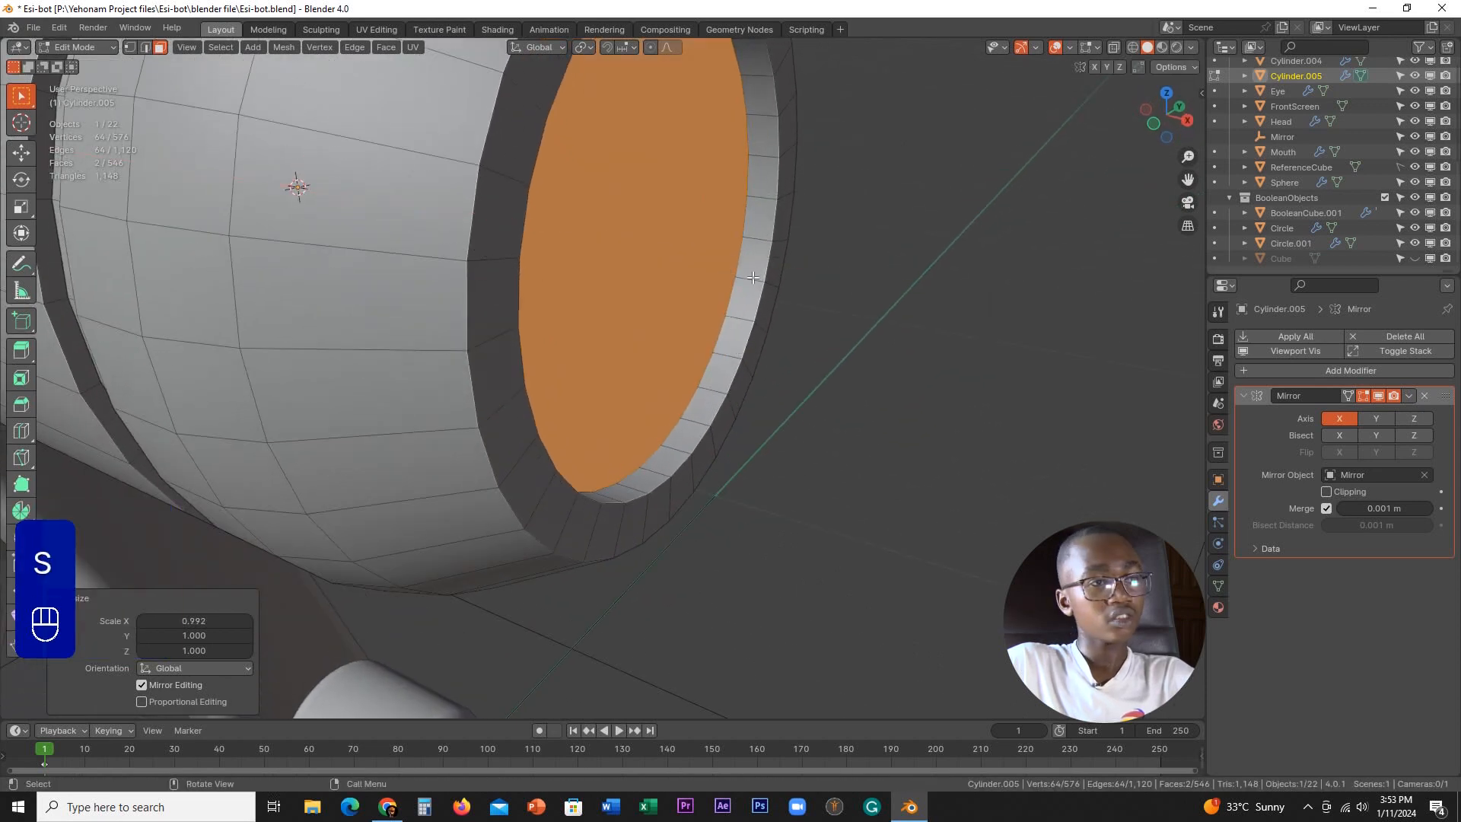
scroll(752, 278, down, 4)
middle_drag(751, 281, 646, 320)
scroll(665, 313, up, 2)
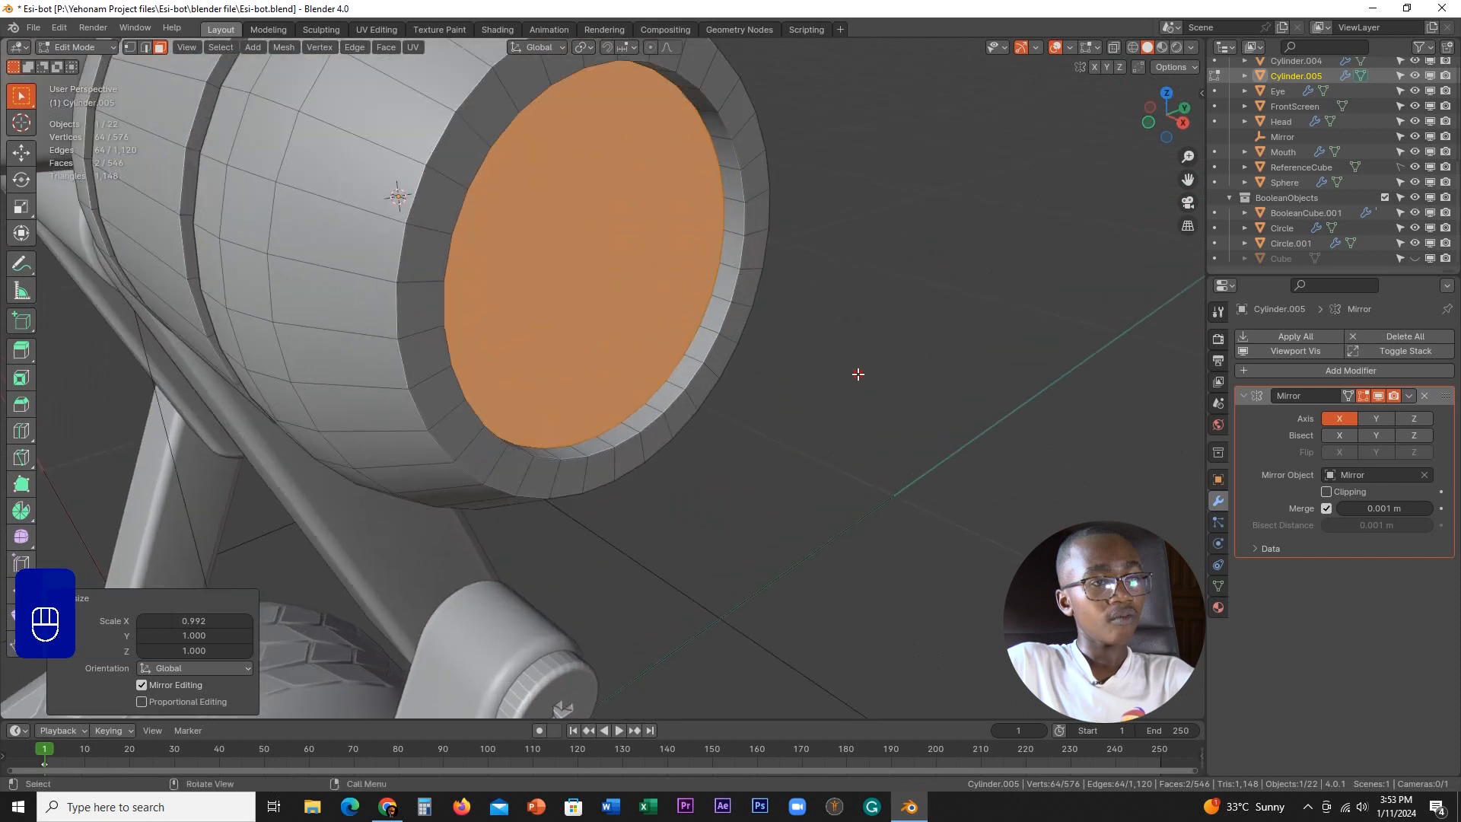
click(858, 375)
scroll(824, 352, down, 3)
middle_drag(791, 366, 814, 377)
scroll(814, 377, up, 4)
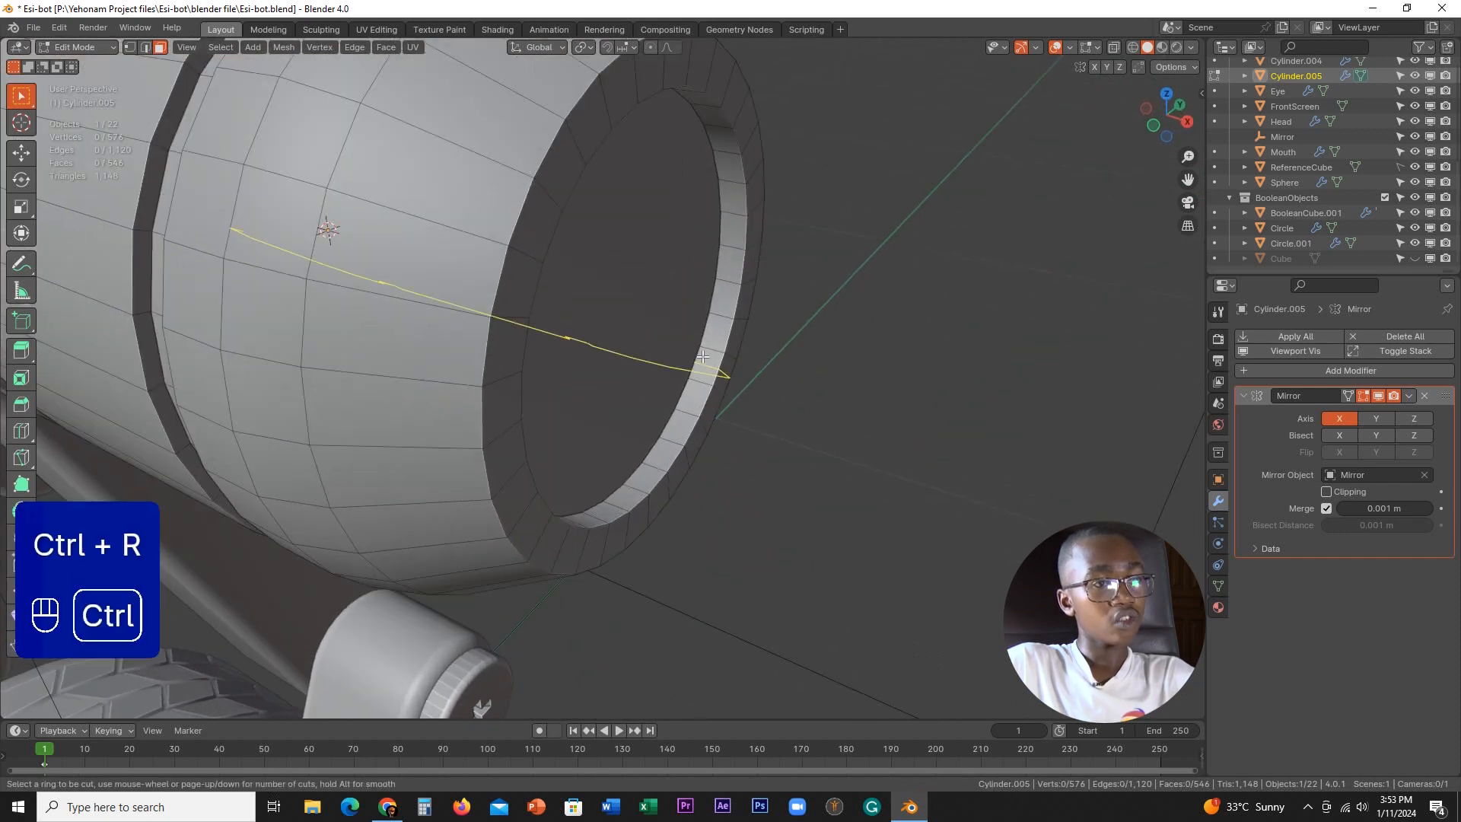
scroll(706, 348, up, 1)
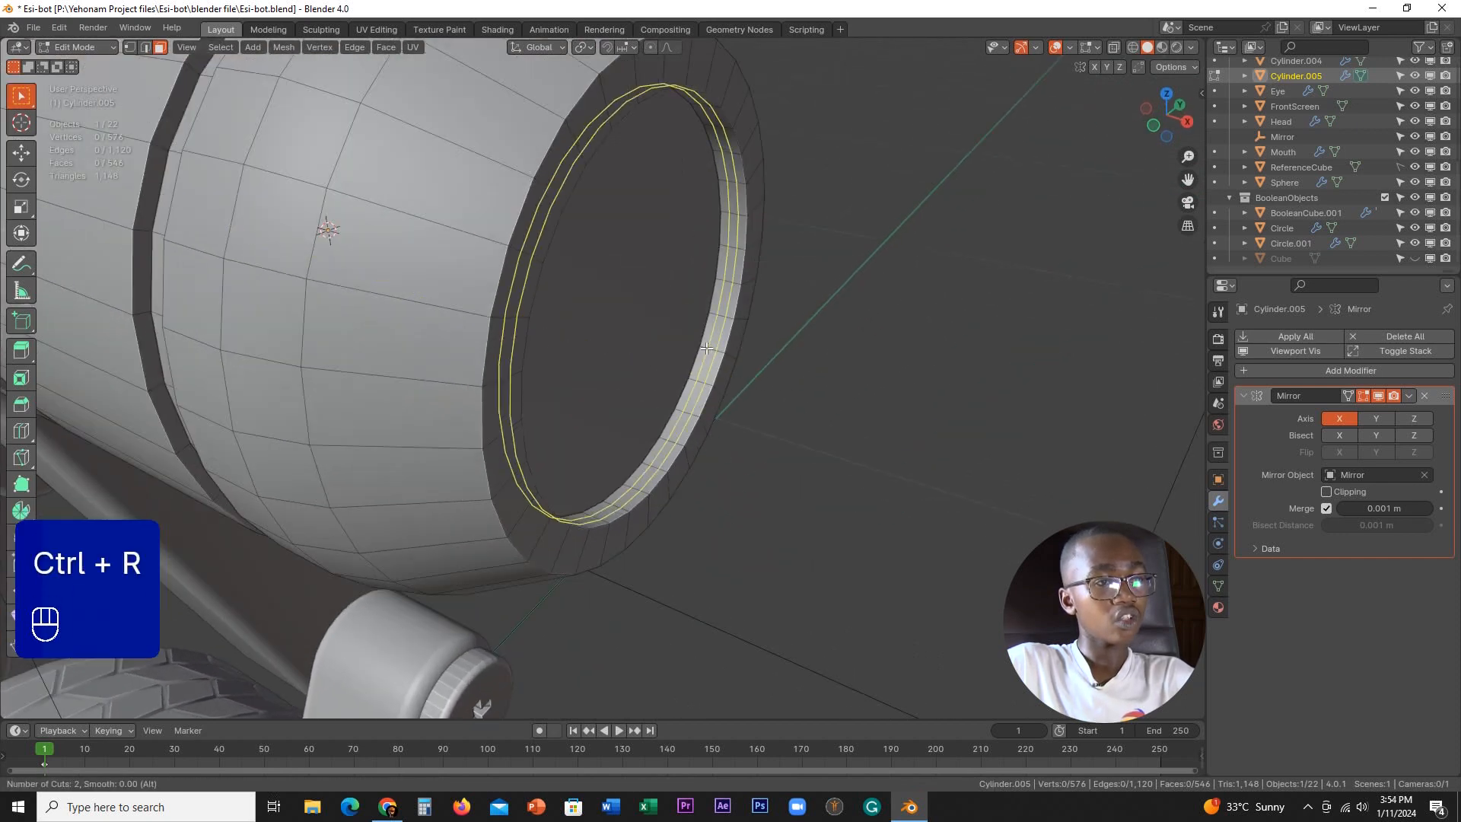
scroll(706, 348, down, 4)
- Add one centred loop cut around the middle of the elbow cylinder
middle_drag(708, 343, 679, 295)
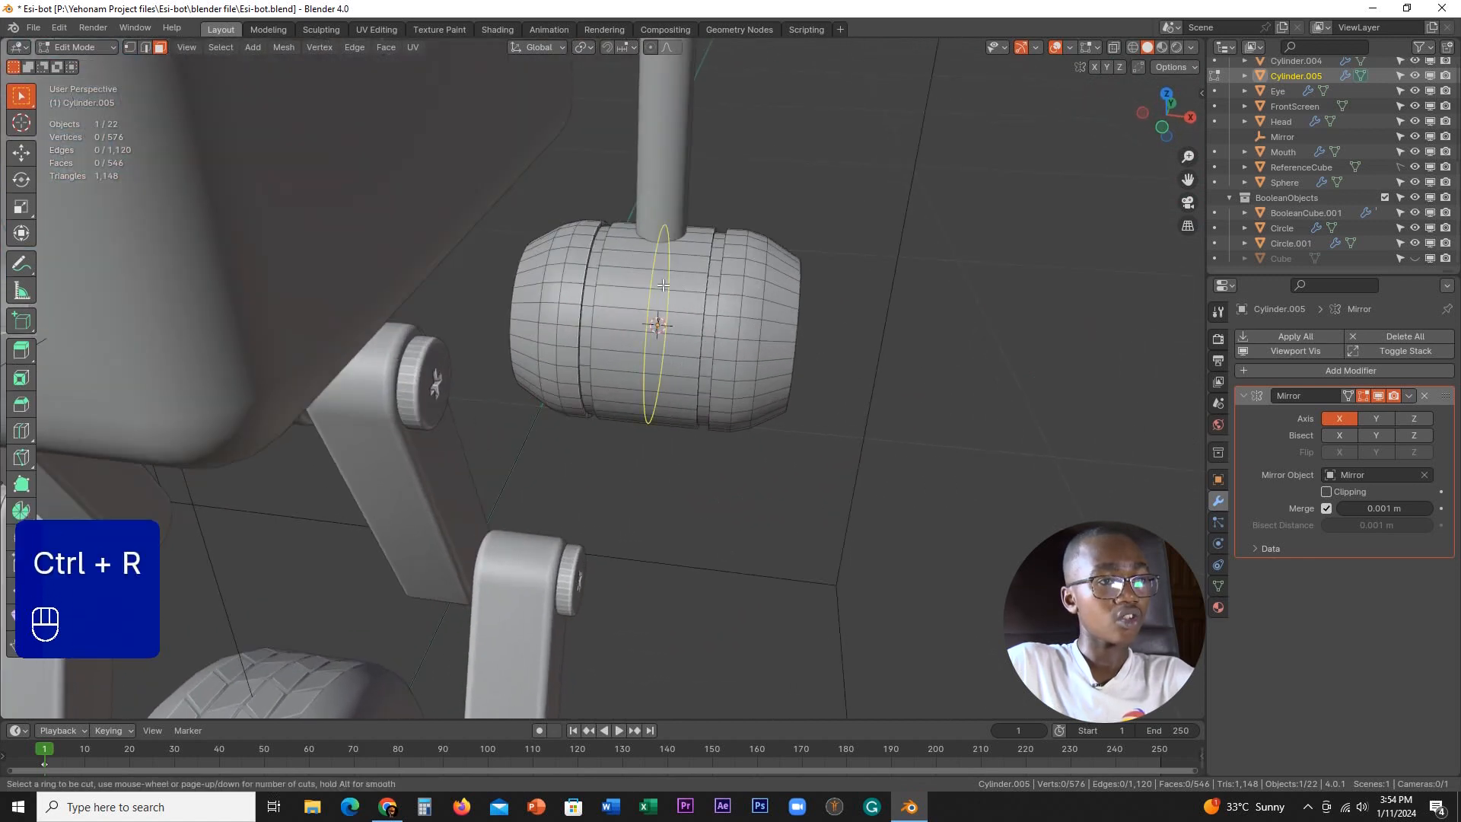
click(663, 284)
right_click(664, 284)
- In wireframe front view, delete the vertices of the elbow half nearest the robot's body, and return to Object Mode
click(1133, 47)
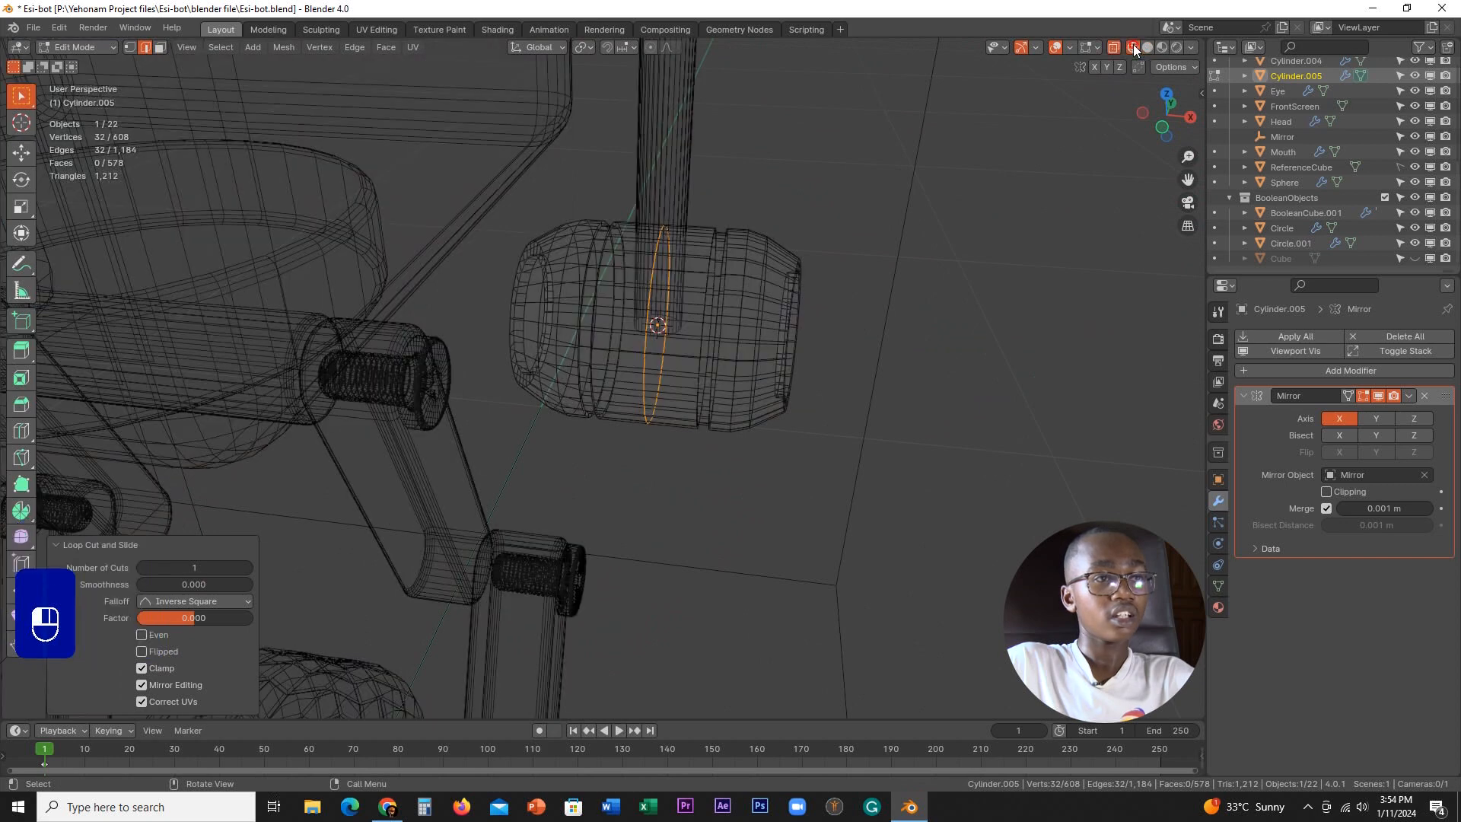
key(KP_1)
key(1)
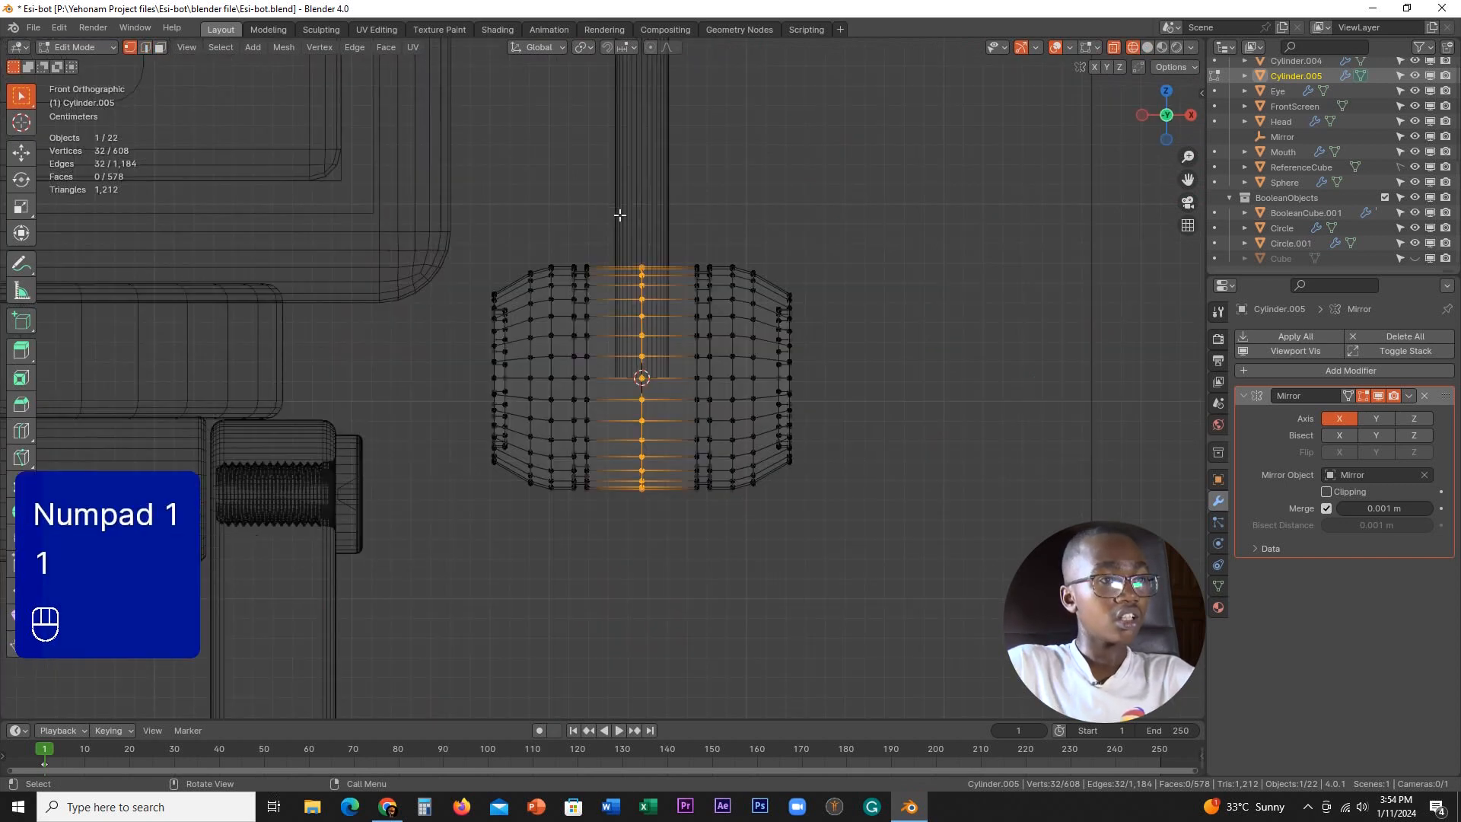
drag(525, 316, 603, 496)
scroll(608, 443, down, 2)
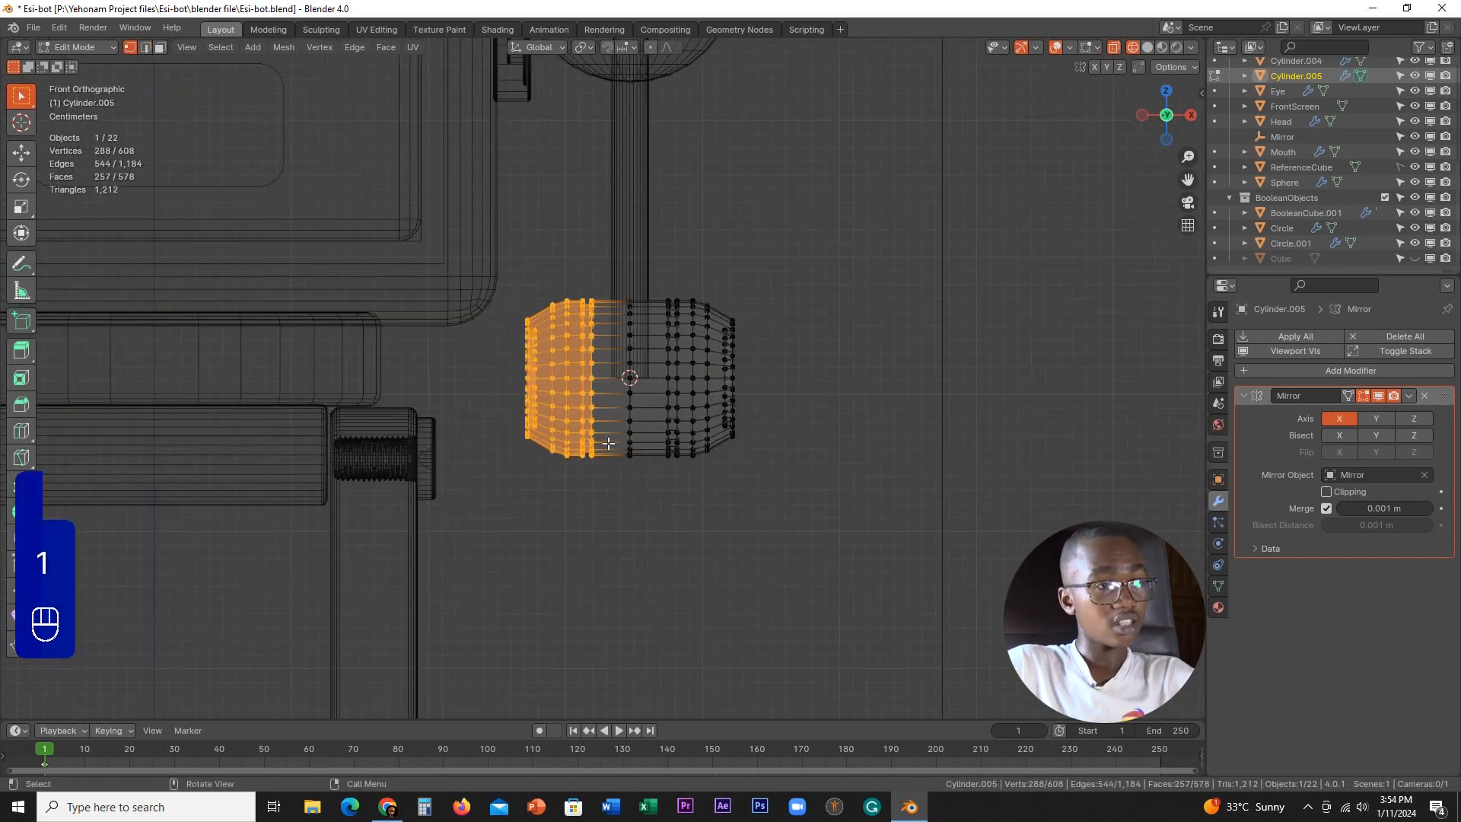
drag(500, 243, 588, 491)
key(x)
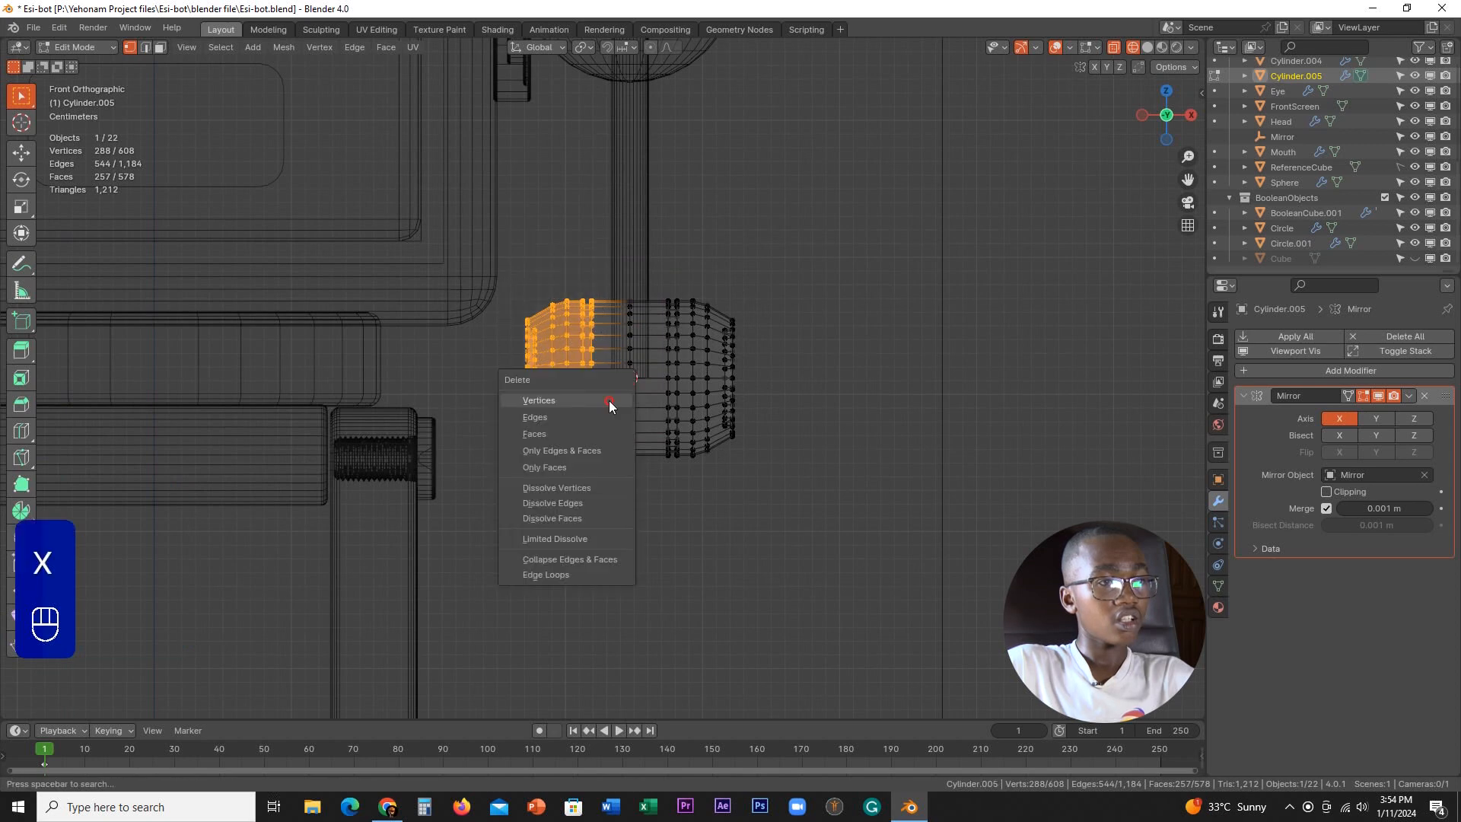
click(609, 401)
key(Tab)
click(558, 394)
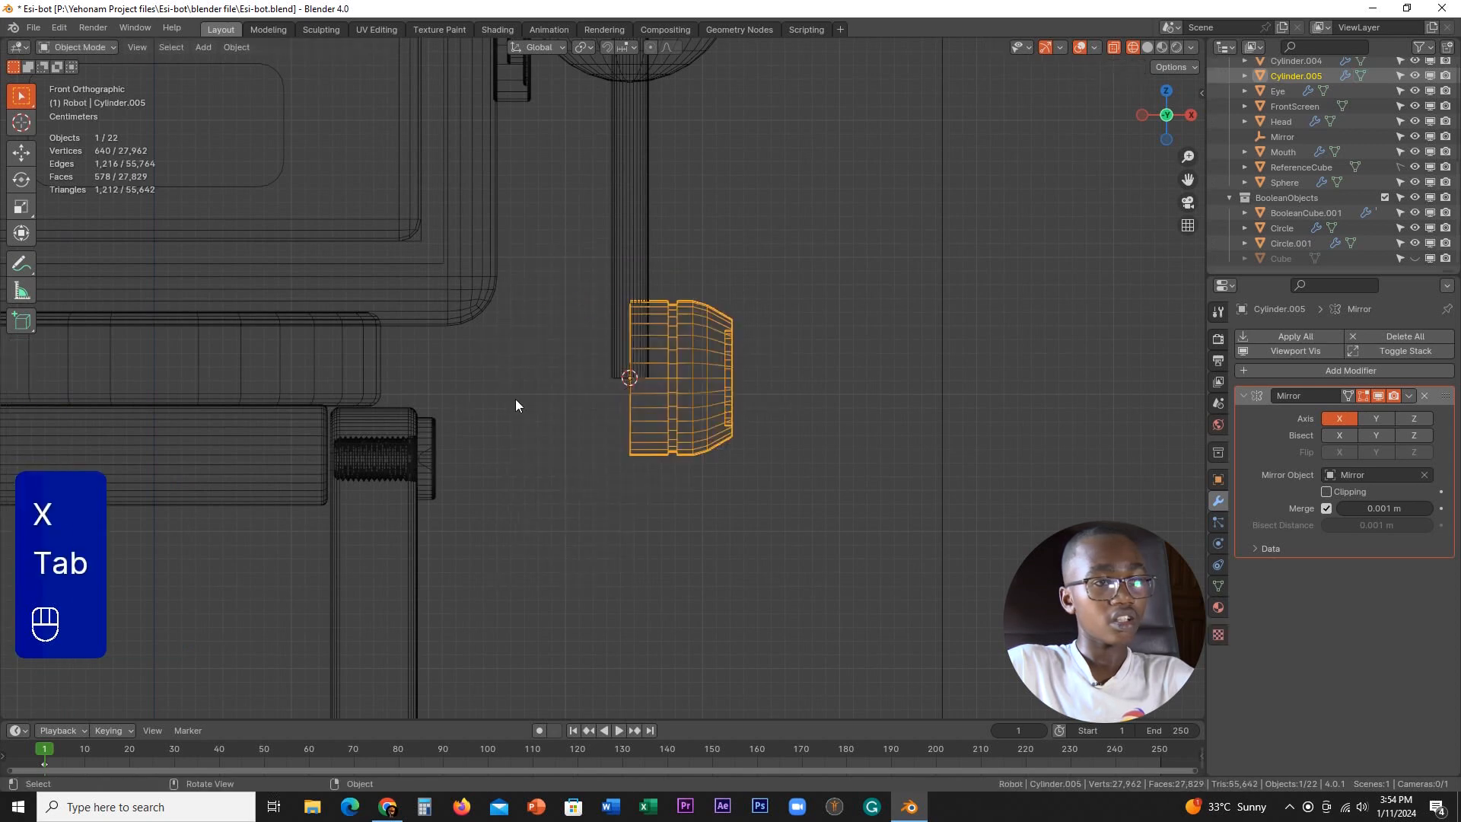
- Add a second Mirror modifier on the X axis to the elbow and place it first in the modifier stack
click(1284, 370)
mouse_move(1285, 369)
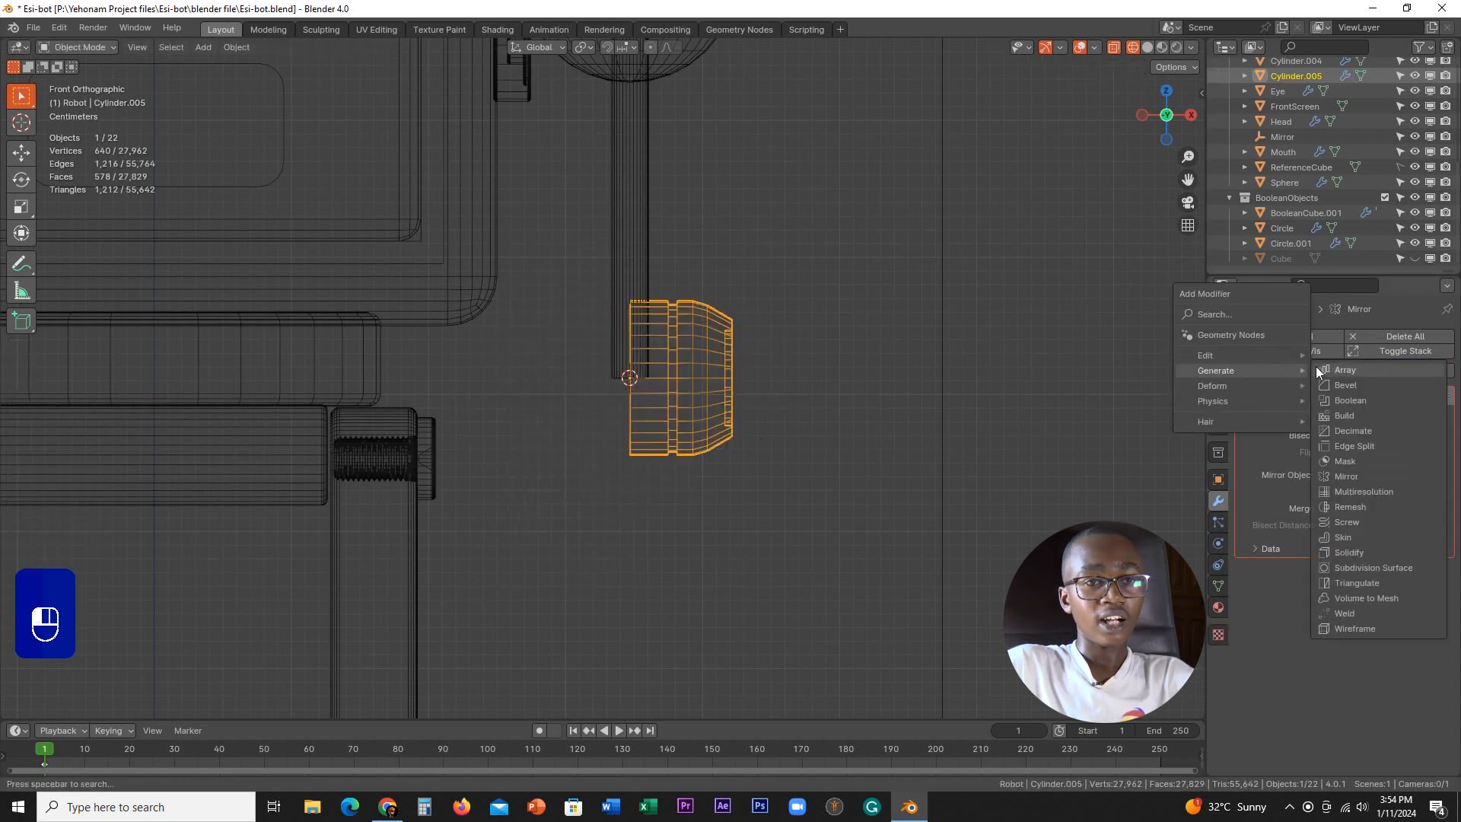
click(1358, 476)
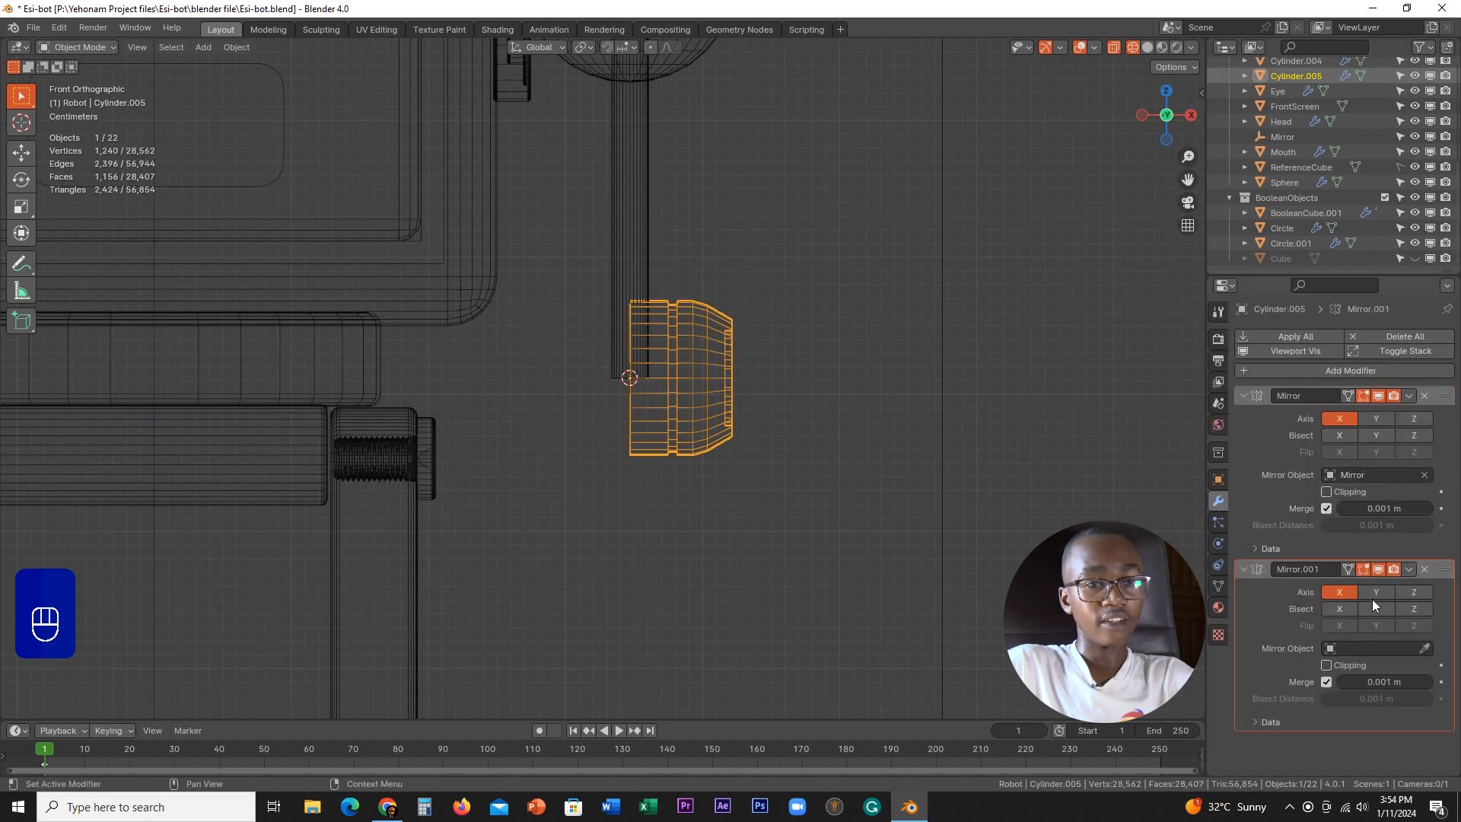
drag(1444, 570, 1448, 450)
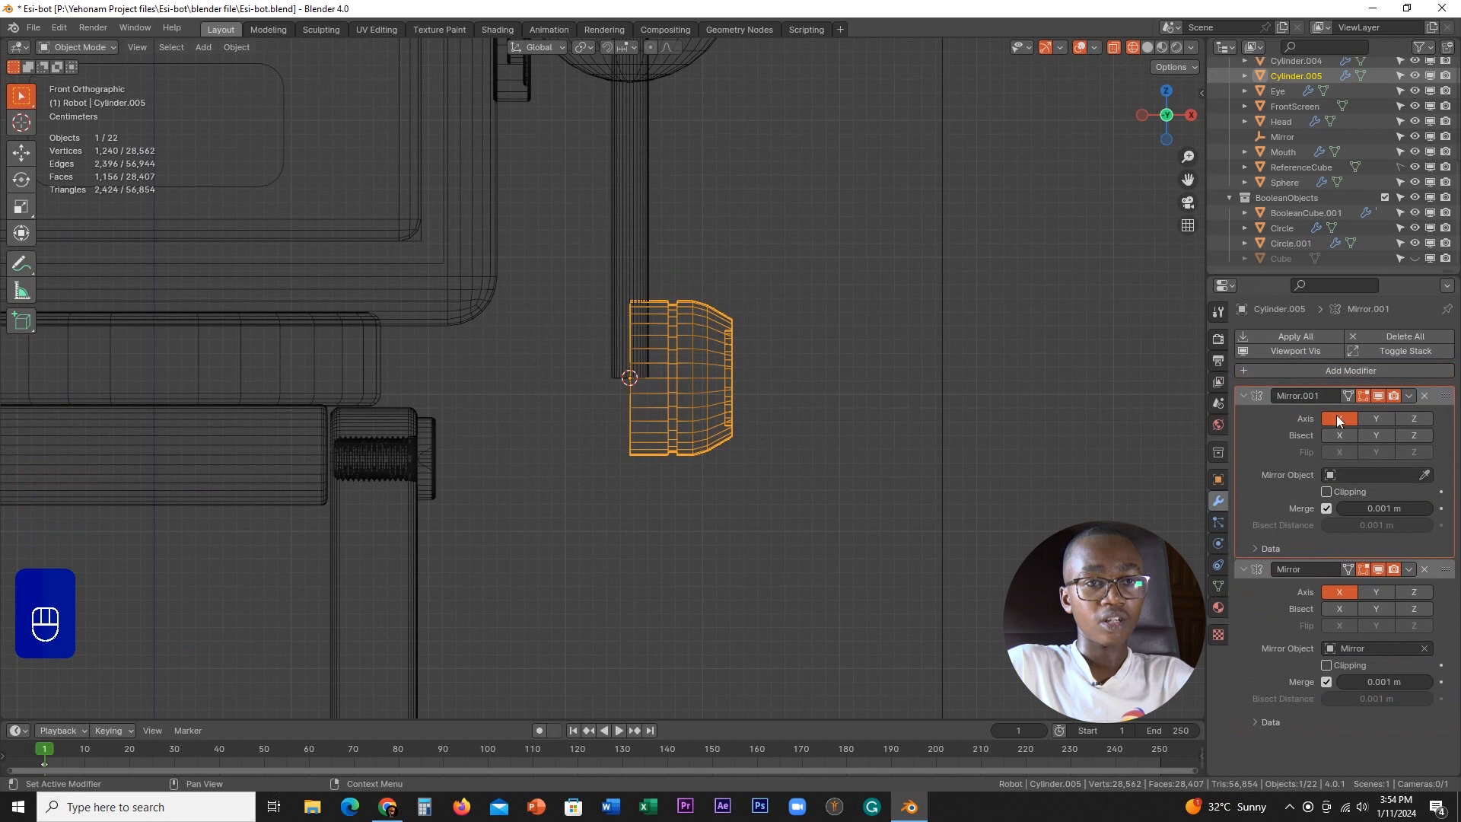
- Apply the elbow's rotation so the new Mirror modifier rebuilds its missing half along X
scroll(728, 439, down, 2)
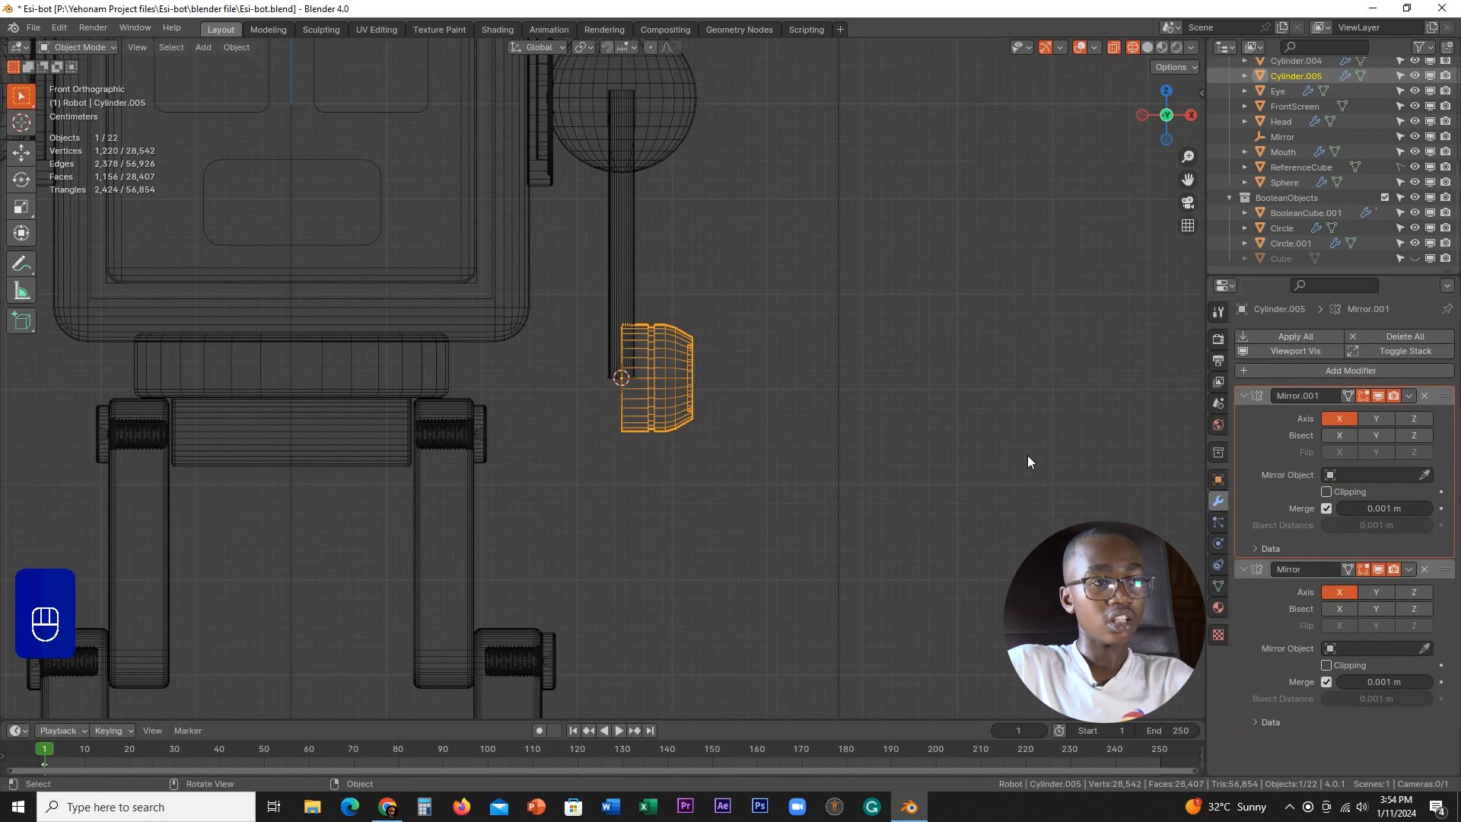
ctrl+middle_drag(1027, 455, 770, 426)
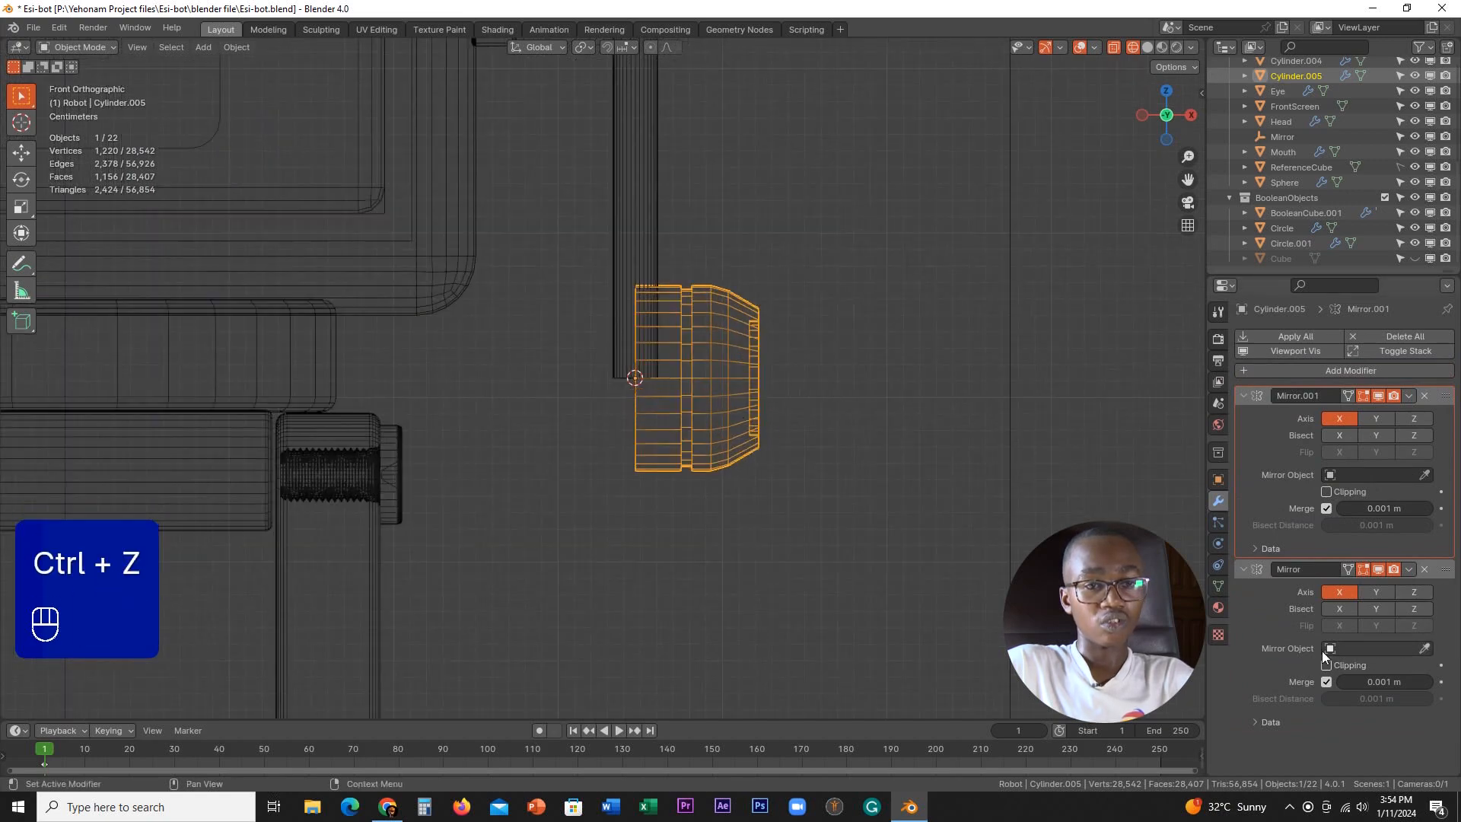
key(ctrl+a)
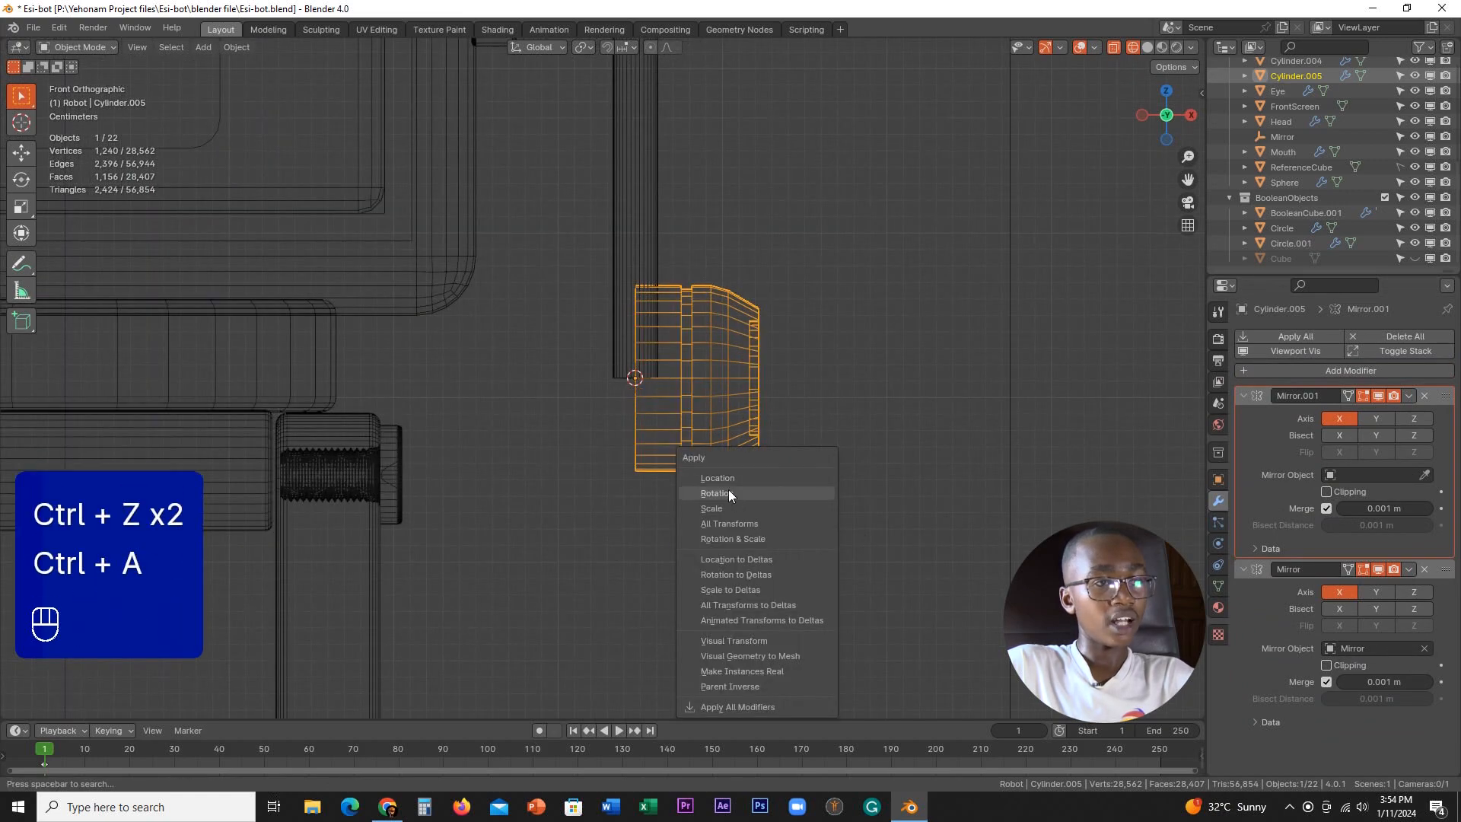
click(728, 493)
middle_drag(728, 461, 663, 473)
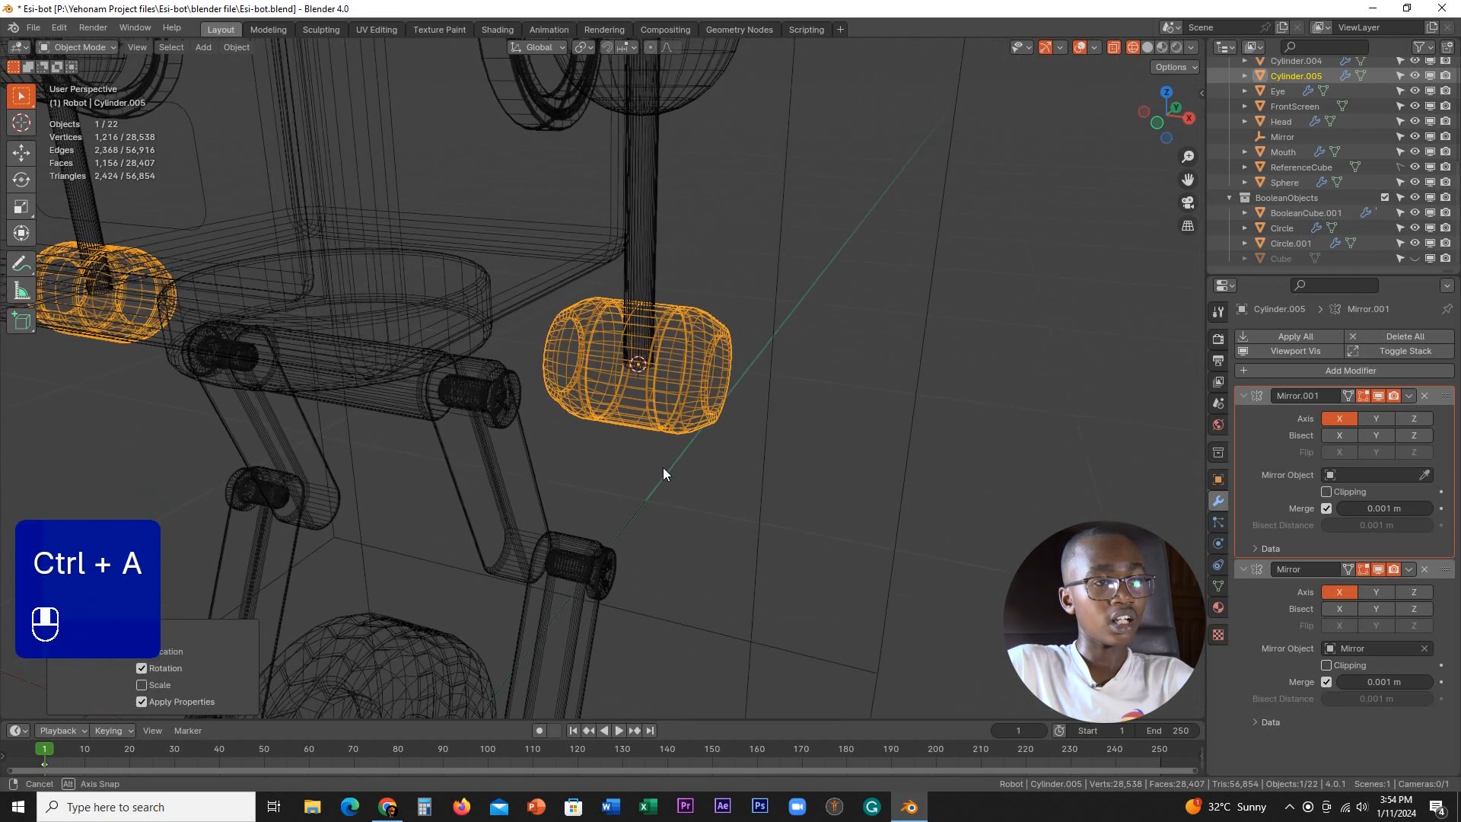
scroll(773, 429, up, 2)
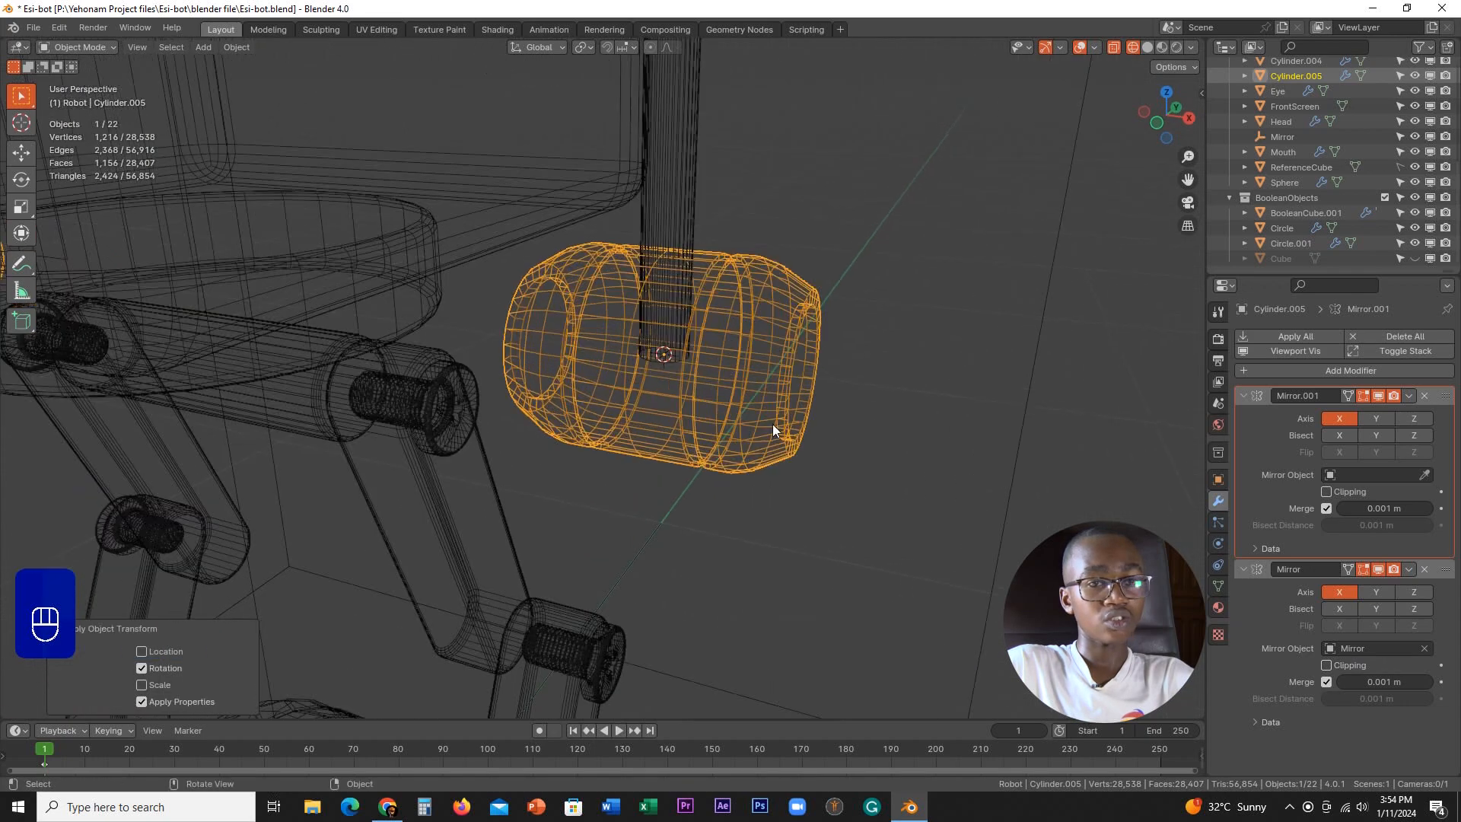
- Enable Clipping on both of the elbow's Mirror modifiers and switch the viewport to solid shading
click(1347, 489)
click(1326, 665)
key(Tab)
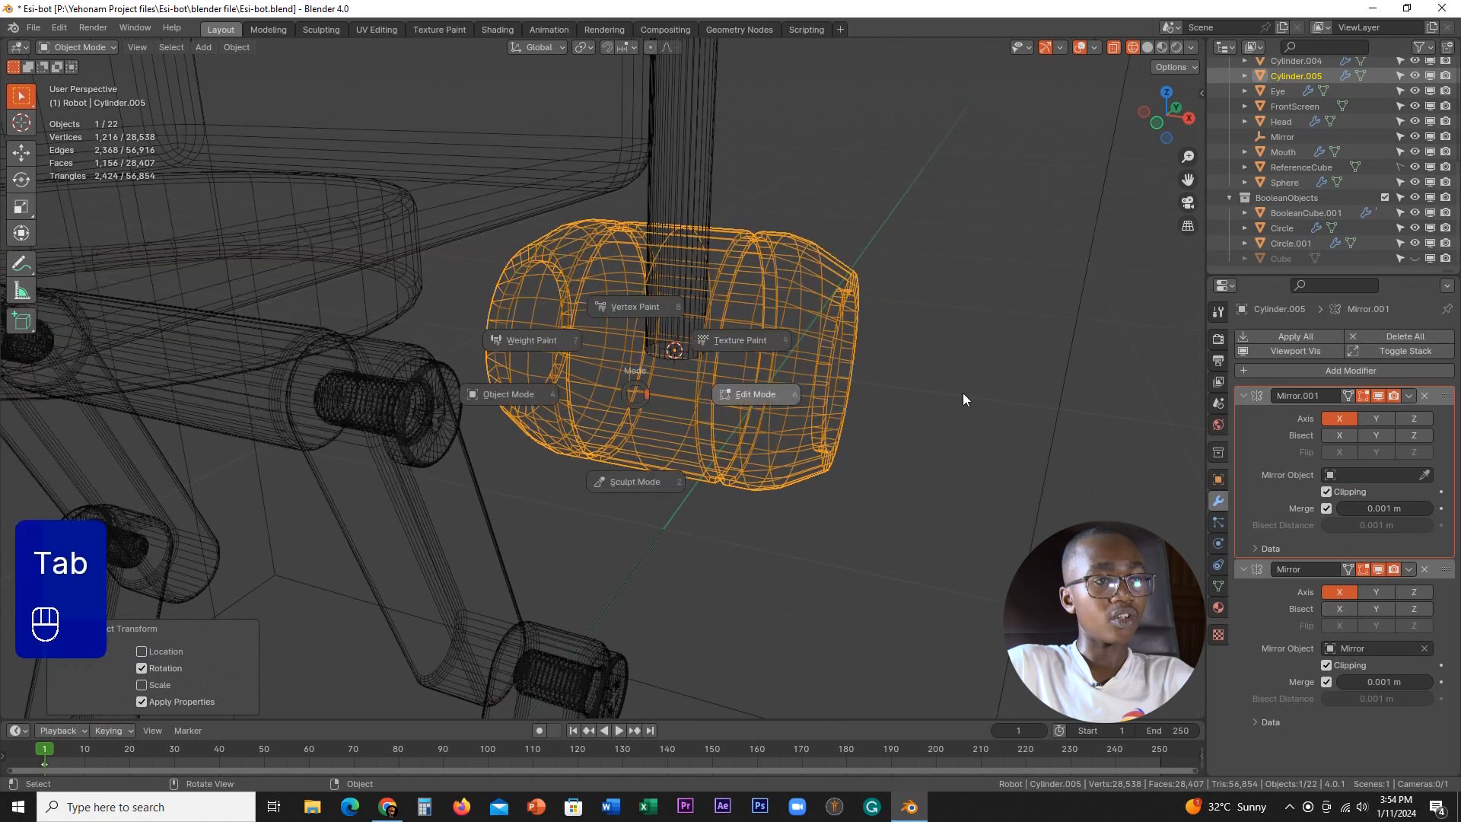
click(1147, 48)
mouse_move(860, 305)
middle_down()
mouse_move(898, 262)
mouse_move(723, 329)
mouse_move(766, 340)
mouse_move(792, 320)
mouse_move(754, 314)
mouse_move(776, 324)
mouse_move(795, 305)
mouse_move(769, 332)
middle_up()
scroll(899, 262, down, 10)
scroll(754, 314, up, 10)
key(Tab)
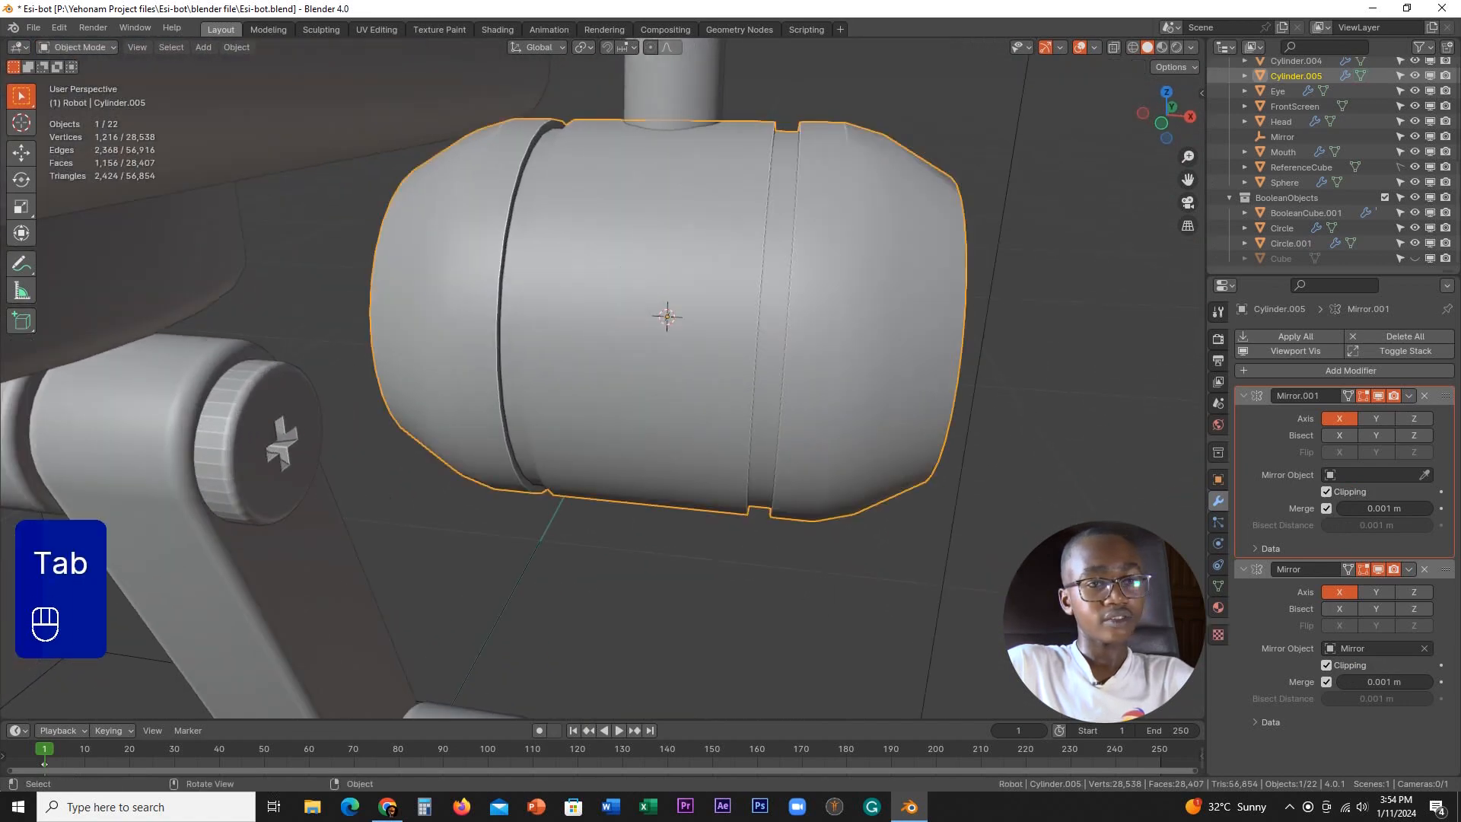
- Add two material slots to the elbow and assign Mood_Colour from the second slot to the groove's face loop
click(1220, 606)
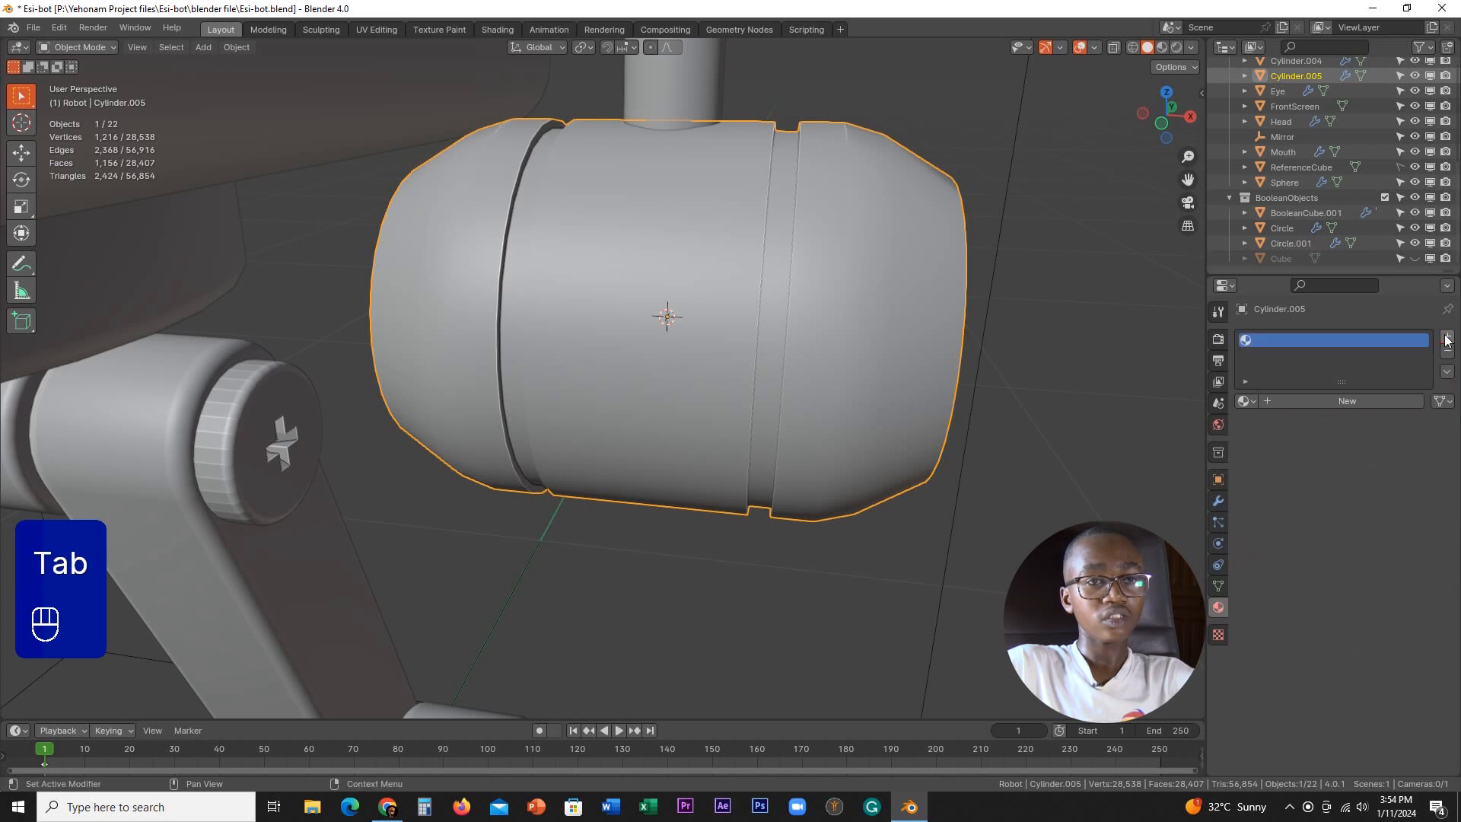
key(Tab)
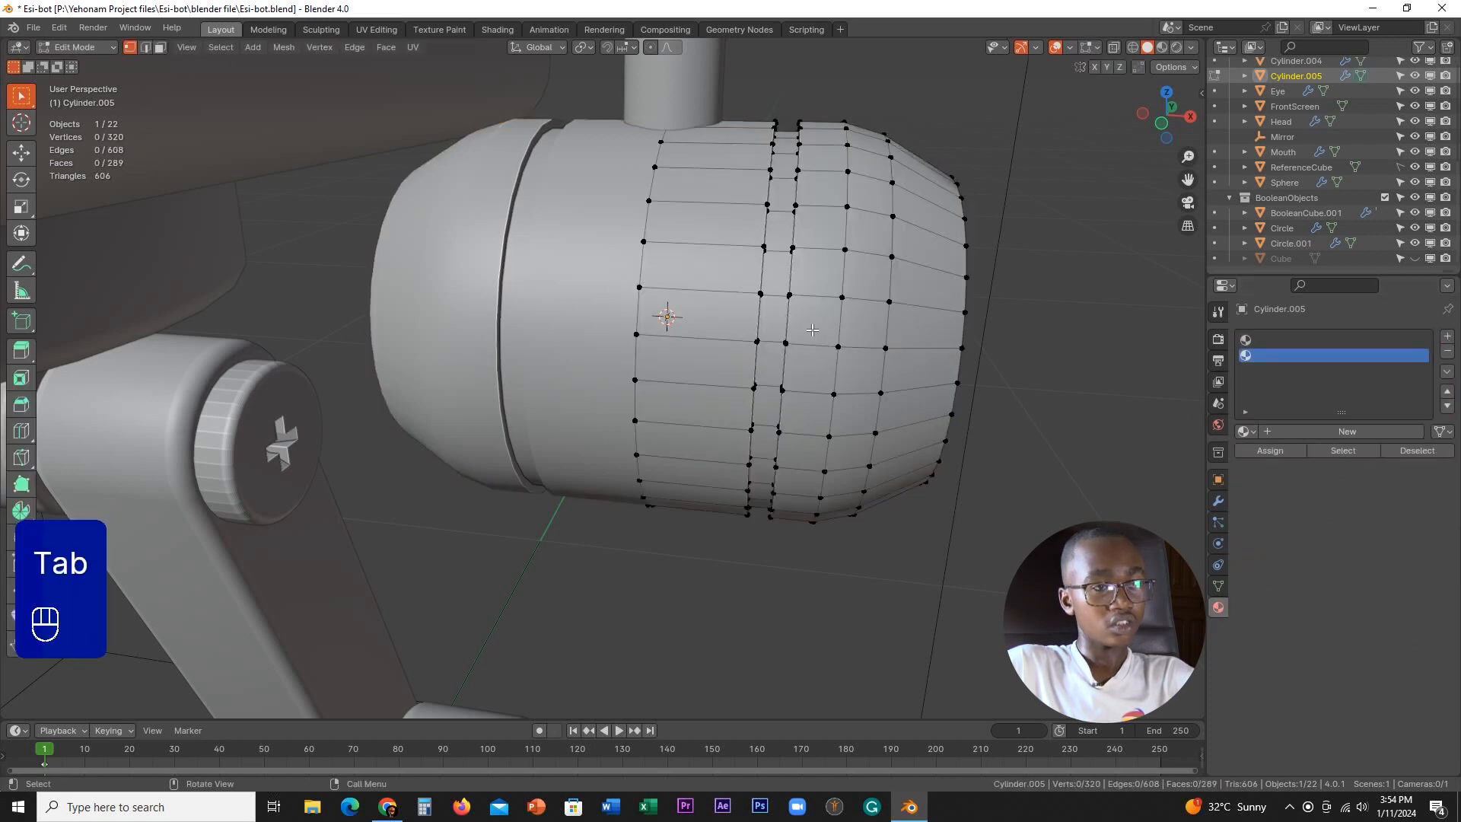
middle_drag(791, 330, 766, 298)
alt+click(772, 290)
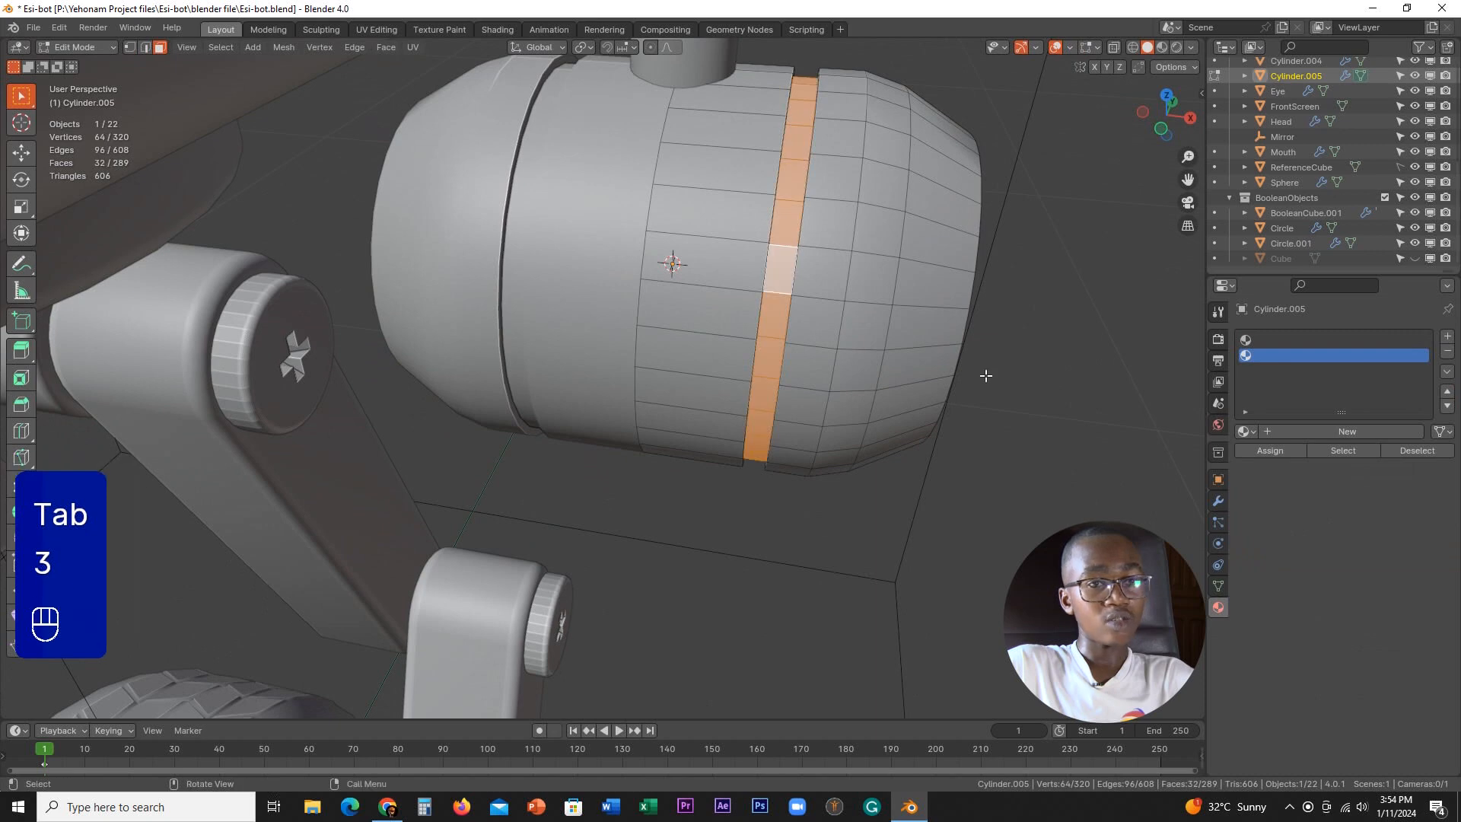
click(1246, 432)
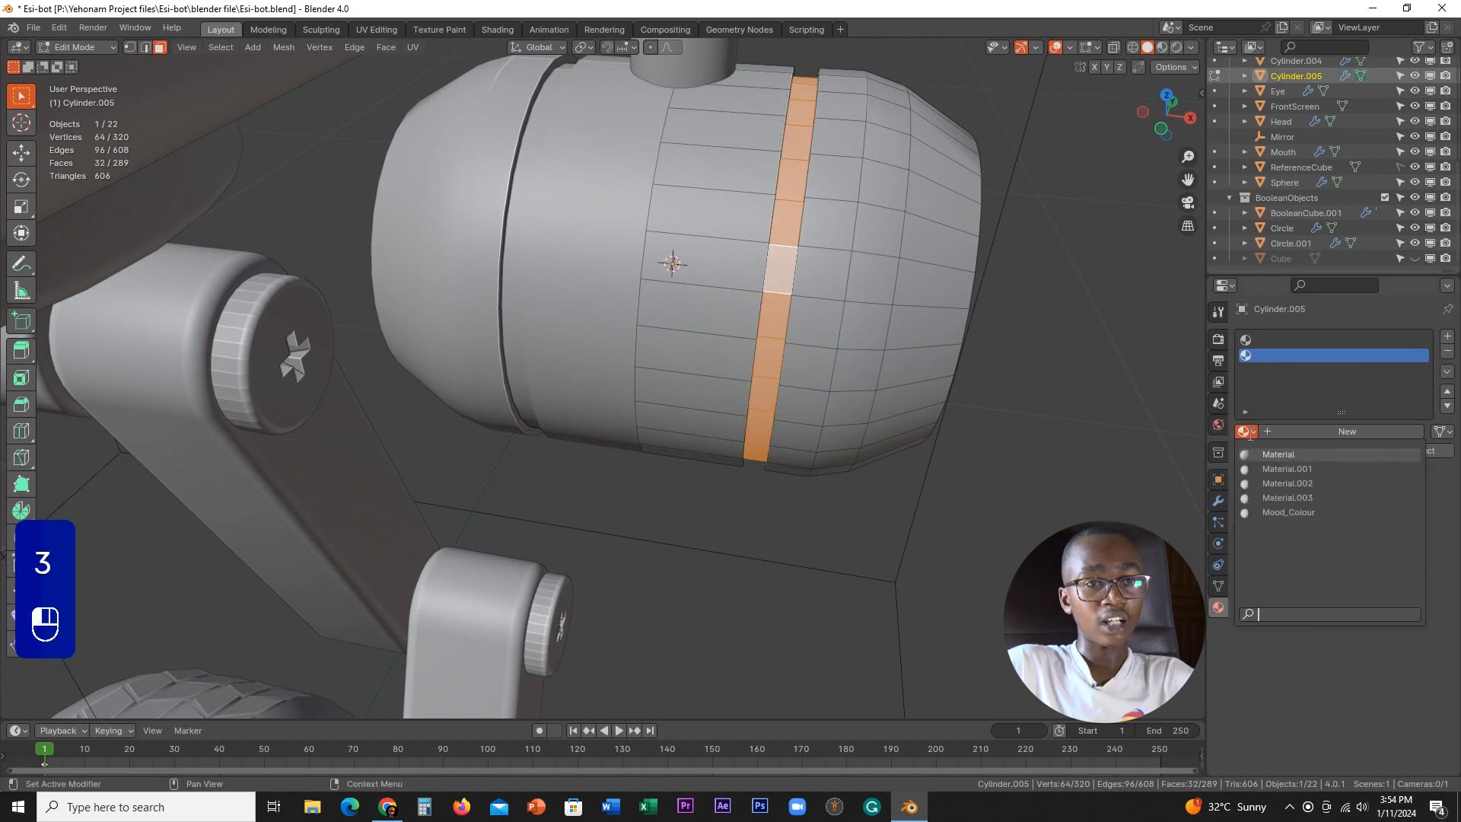
click(1283, 514)
click(1276, 449)
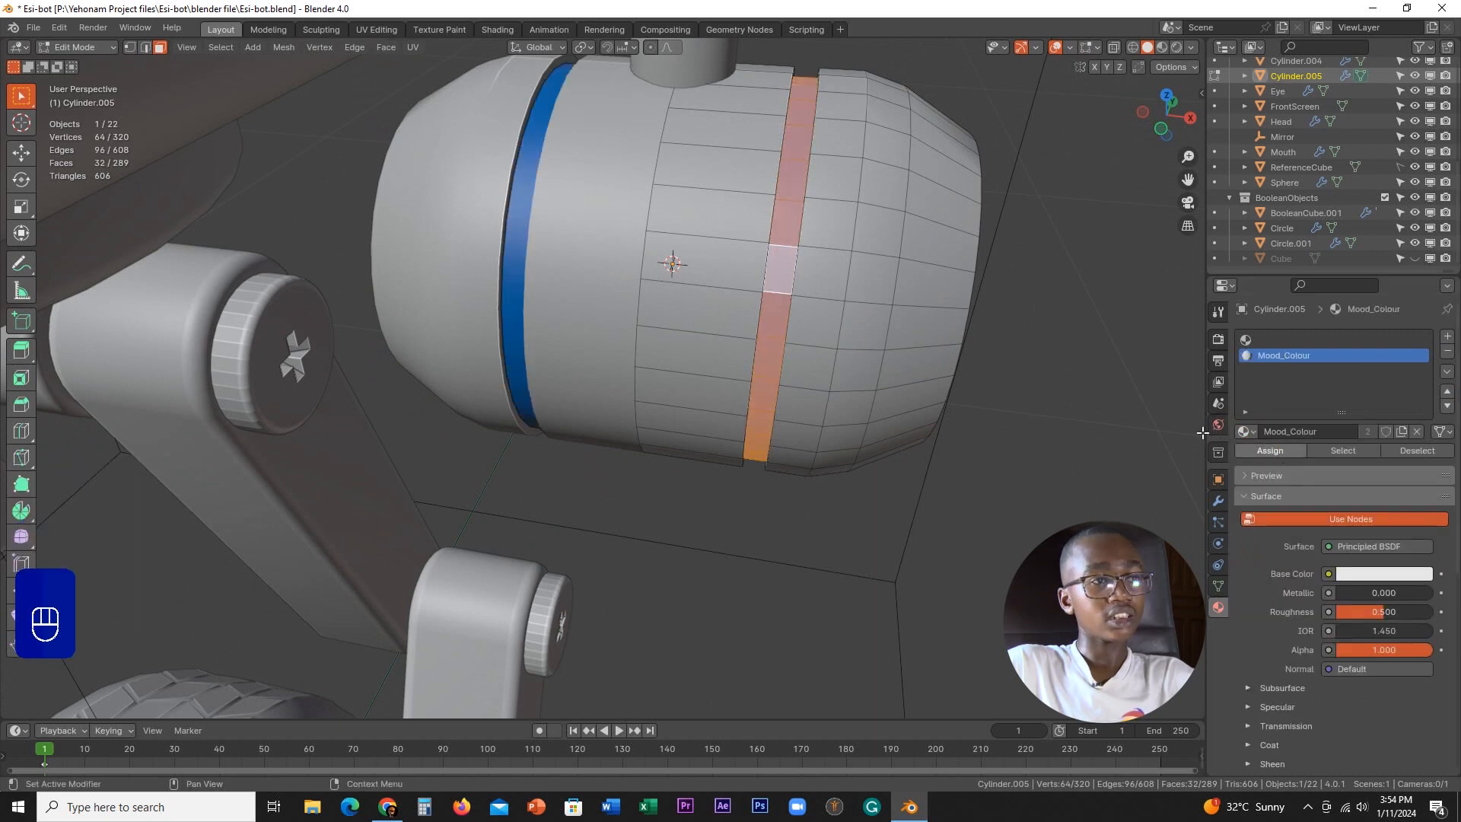
scroll(669, 258, down, 3)
middle_drag(670, 259, 873, 310)
scroll(651, 352, up, 3)
key(Tab)
scroll(651, 351, down, 3)
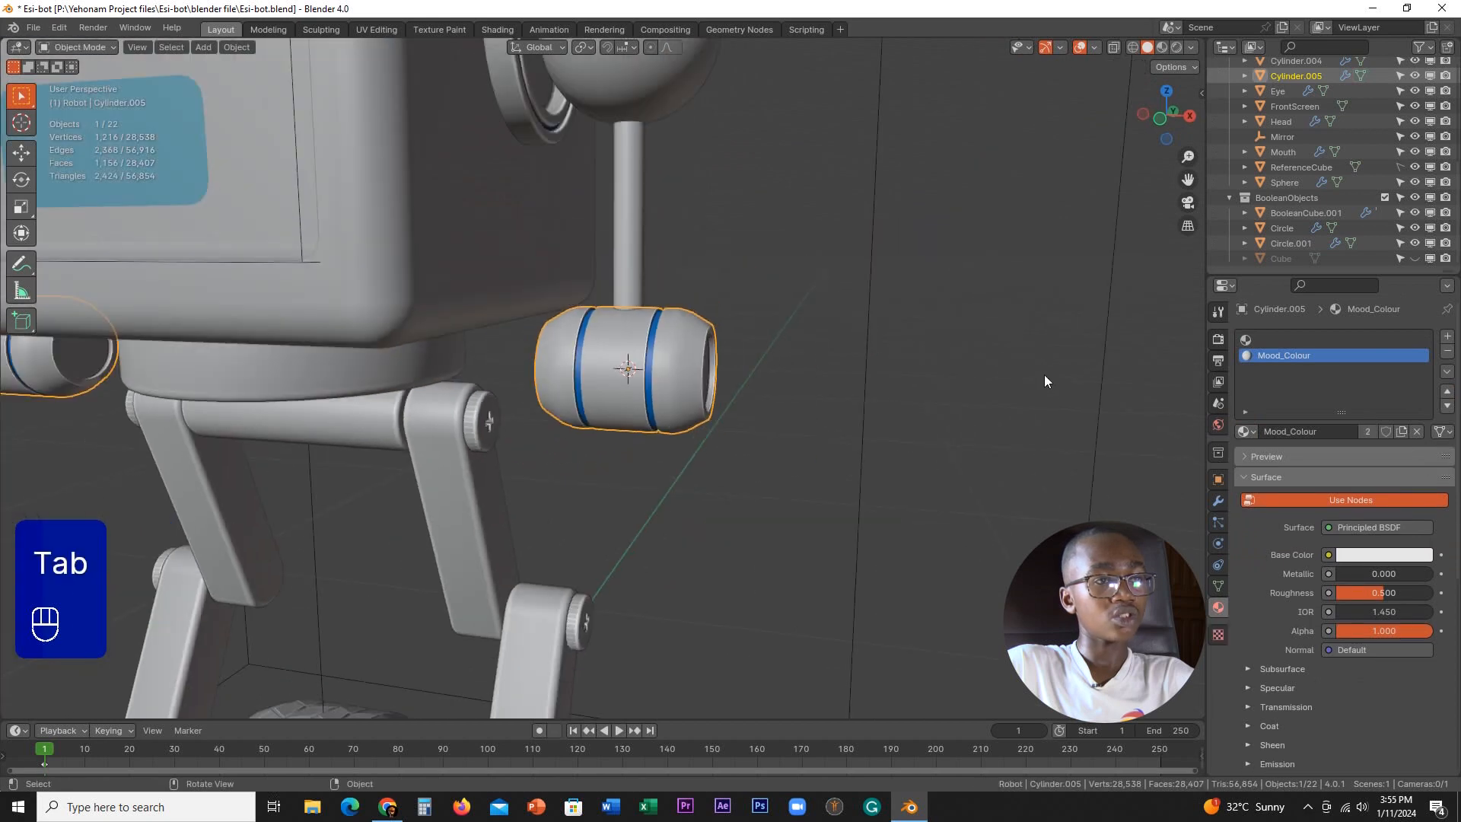
- Examine the elbow joint and its coloured grooves up close and from the front
click(1153, 408)
middle_drag(1152, 408, 873, 356)
scroll(873, 356, up, 2)
scroll(847, 382, down, 2)
scroll(717, 418, up, 3)
scroll(715, 412, up, 5)
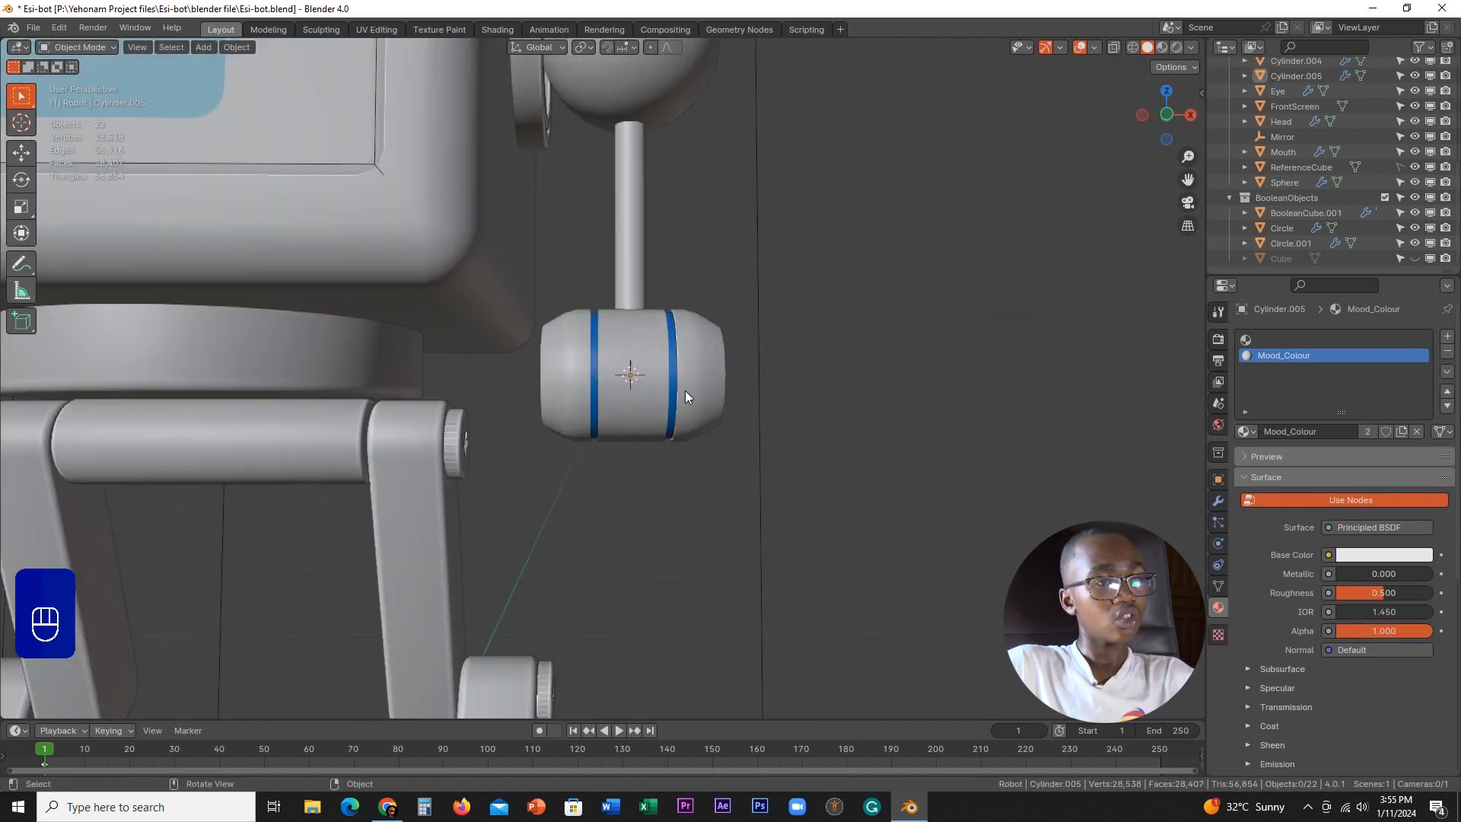
click(656, 372)
mouse_move(656, 372)
middle_down()
mouse_move(697, 408)
mouse_move(668, 391)
middle_up()
key(KP_1)
- Thicken the upper arm rod by scaling it in X and Y only, keeping its length
click(642, 215)
middle_drag(642, 215, 714, 364)
scroll(714, 364, up, 3)
key(s)
key(shift+z)
key(shift+z)
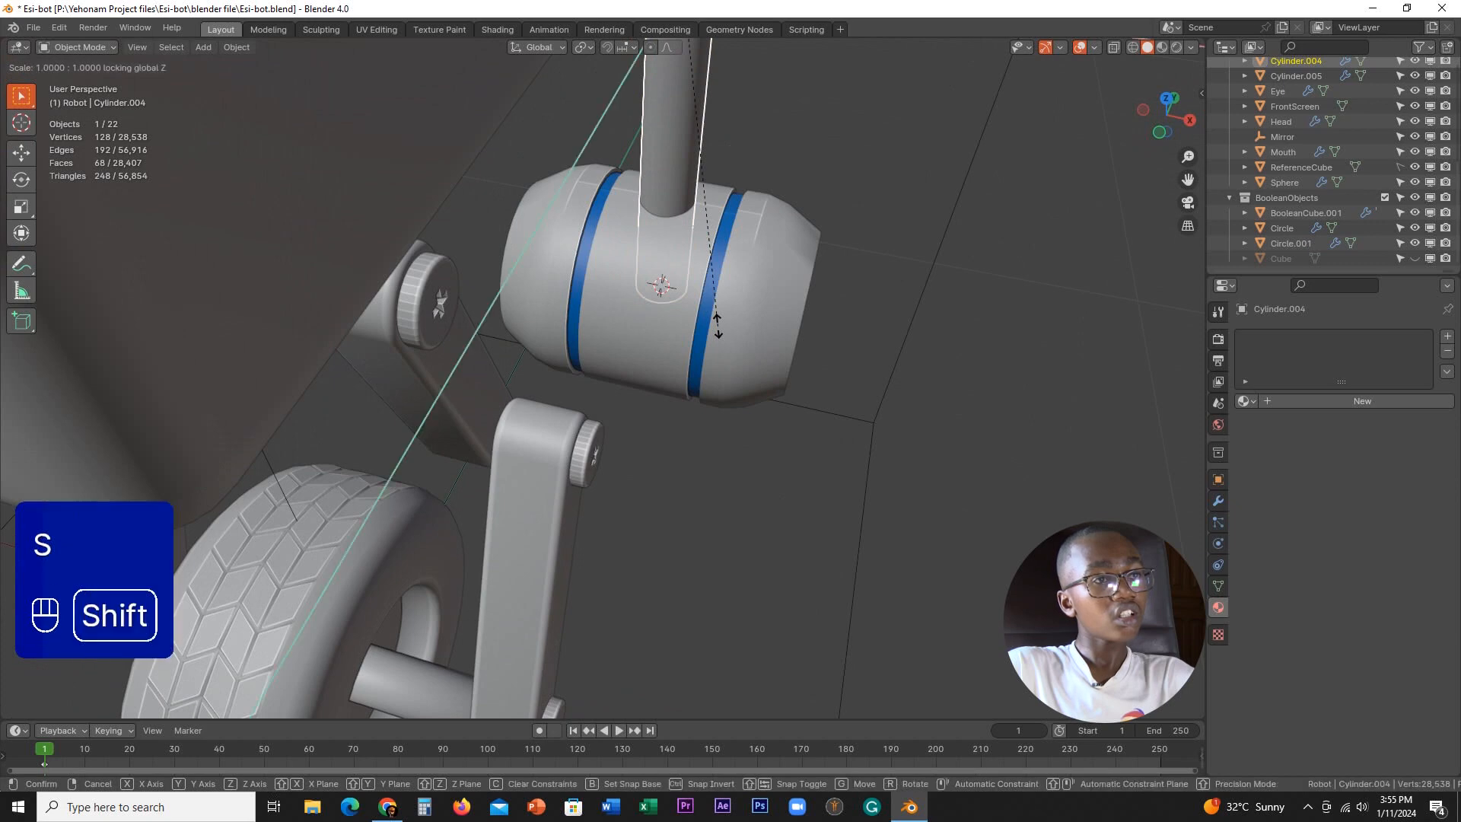
click(1132, 426)
- Select the whole elbow mesh and recalculate its normals to the outside, returning to Object Mode
shift+middle_drag(976, 315, 755, 364)
click(614, 336)
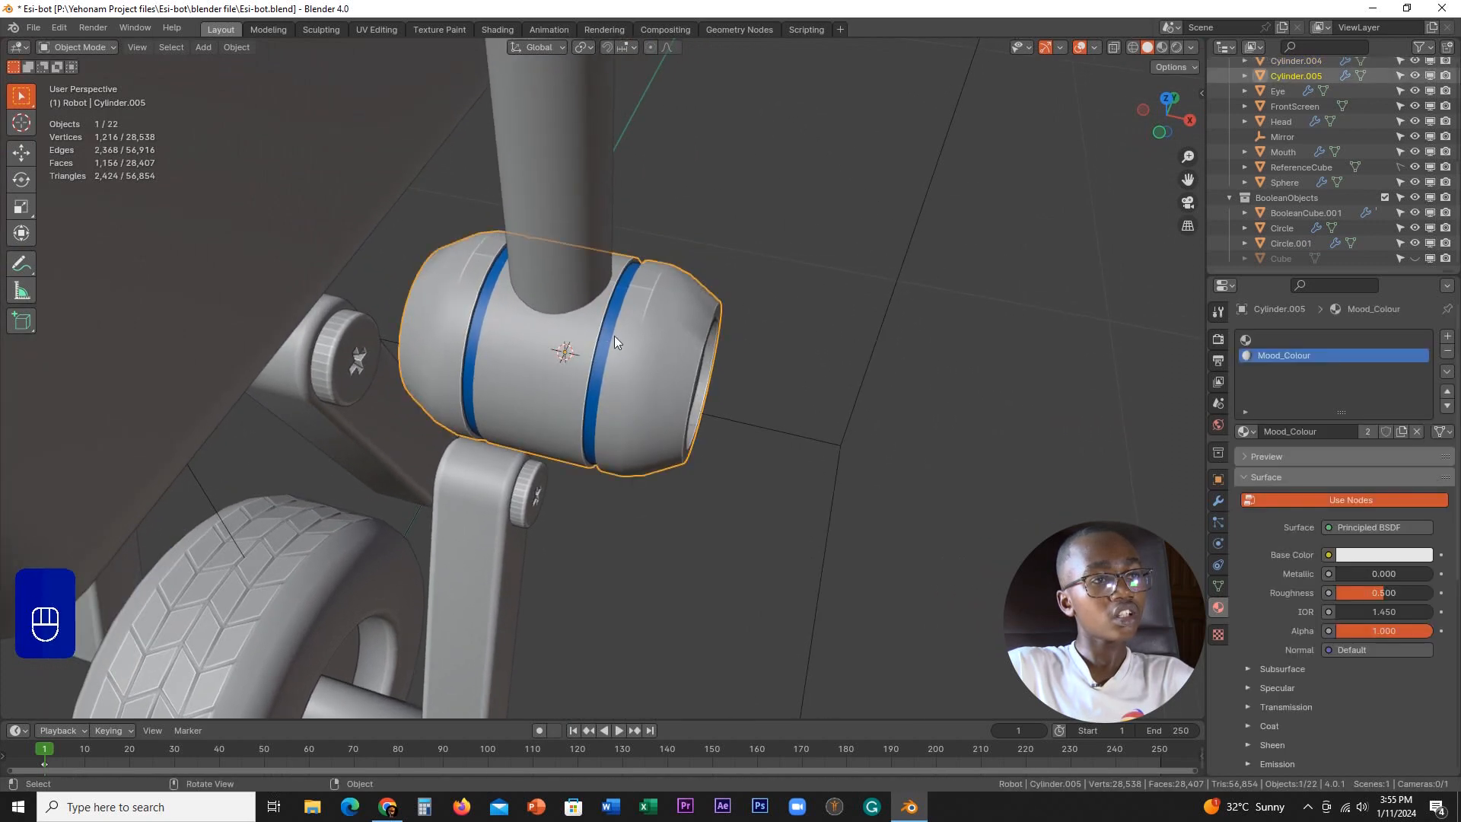
key(Tab)
scroll(614, 335, up, 3)
middle_drag(614, 335, 773, 306)
key(Tab)
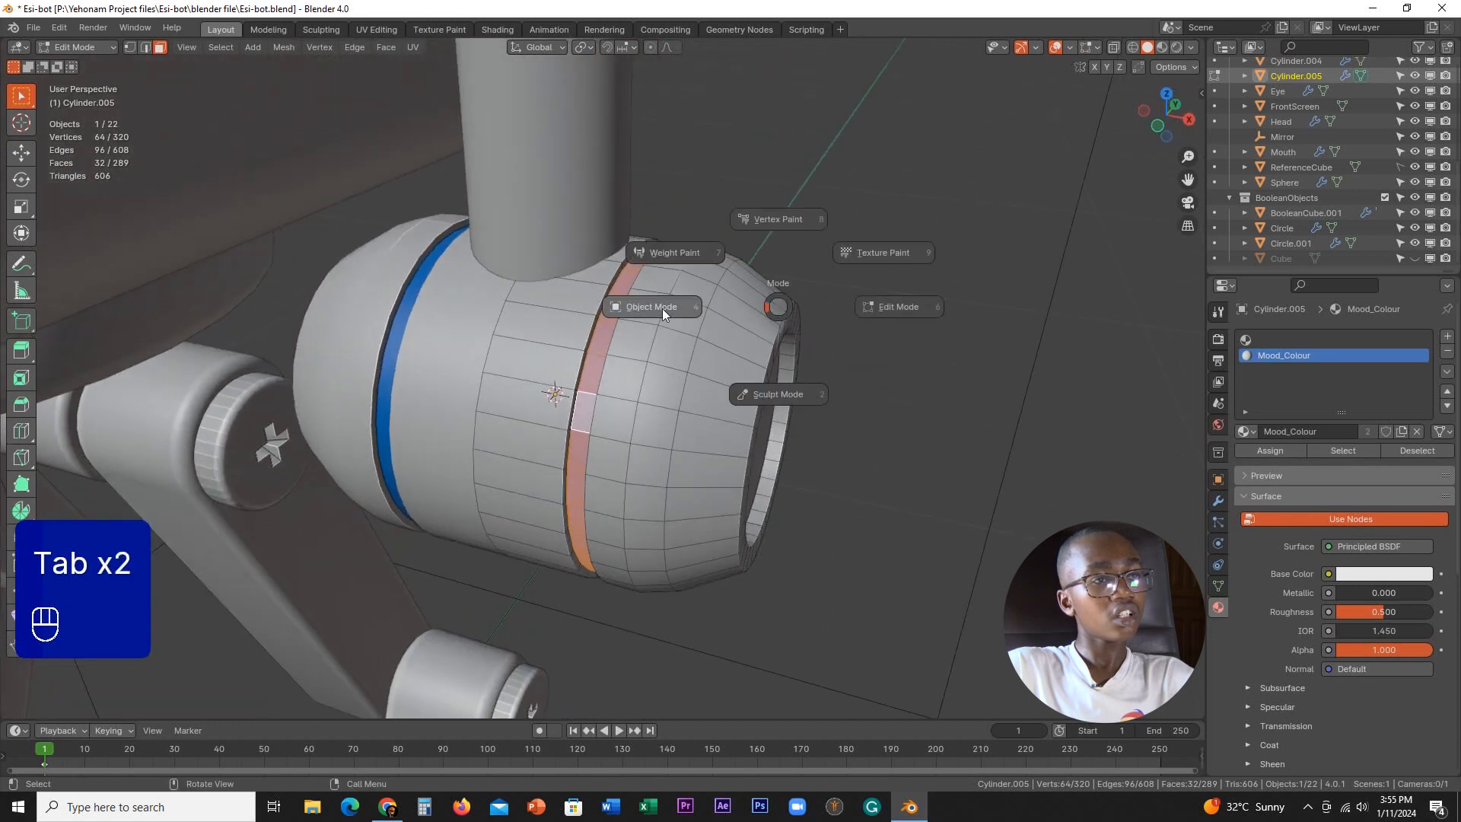
key(a)
key(Tab)
key(a)
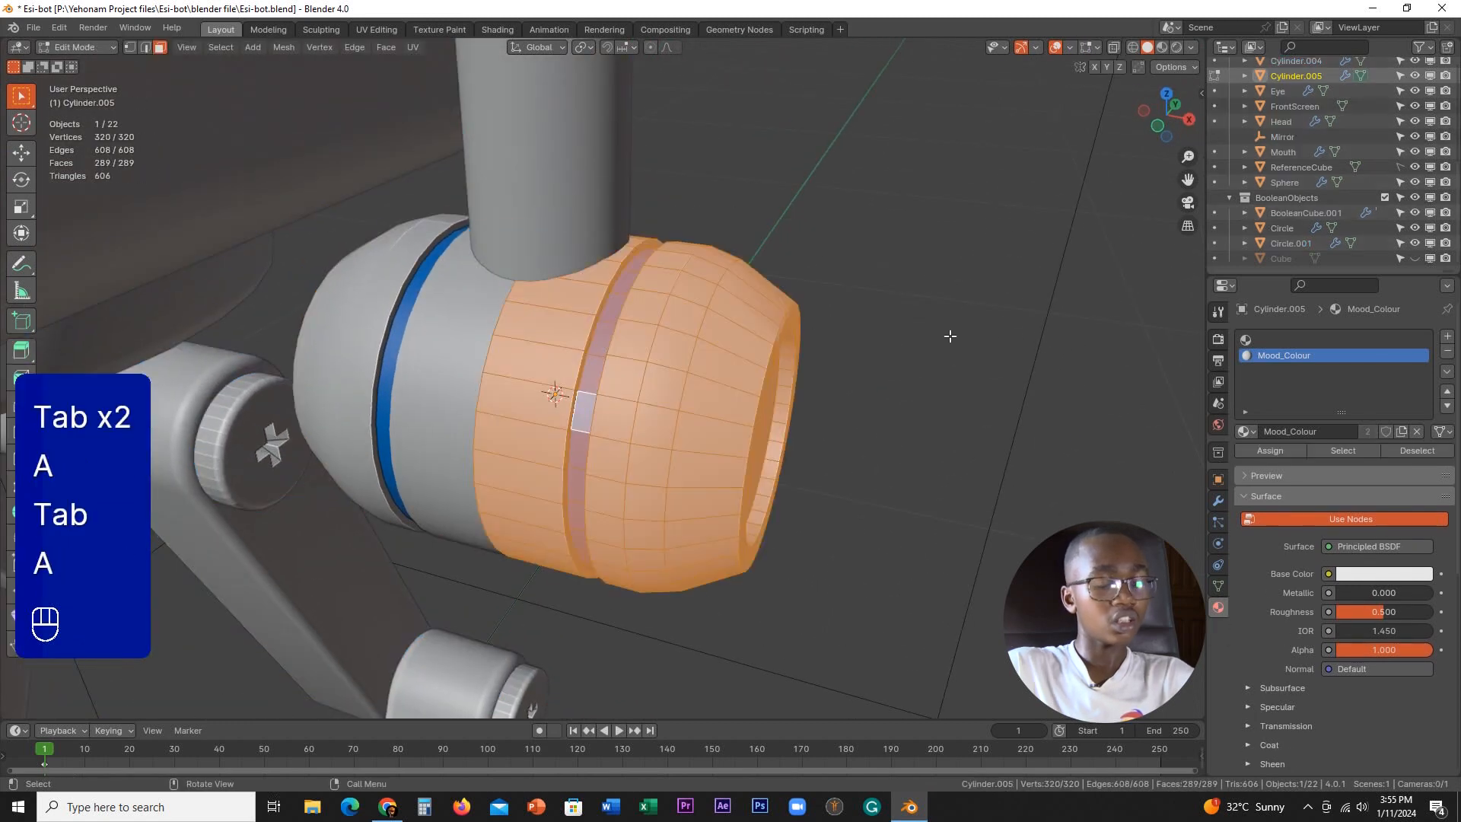
key(shift+n)
key(Tab)
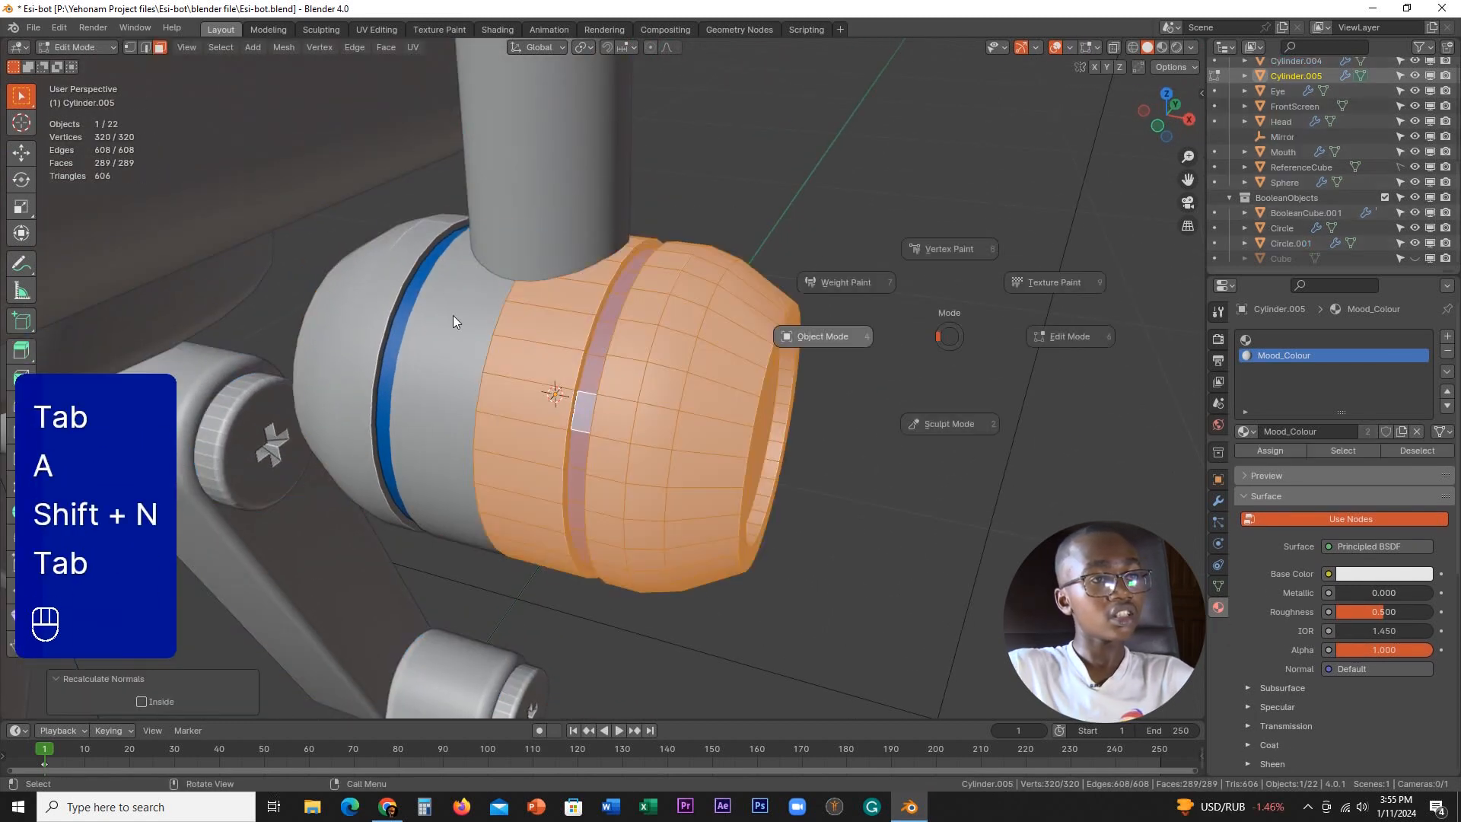
mouse_move(793, 385)
middle_down()
mouse_move(730, 362)
mouse_move(737, 338)
mouse_move(813, 444)
mouse_move(791, 396)
middle_up()
key(Tab)
key(1)
click(728, 292)
key(g)
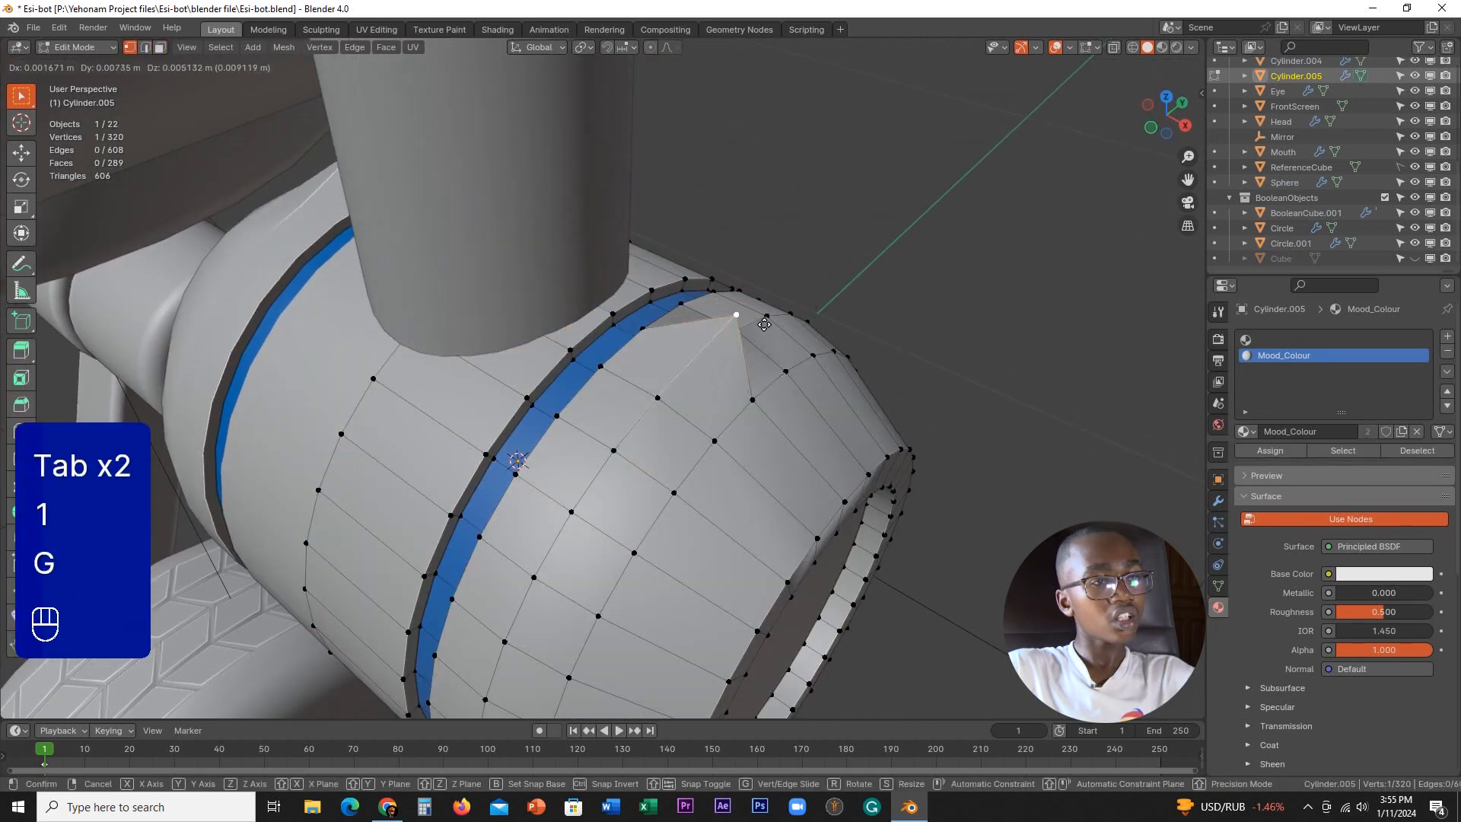
right_click(764, 324)
key(Tab)
- Try the elbow's shading with Auto Smooth disabled, and re-enable it
click(1220, 586)
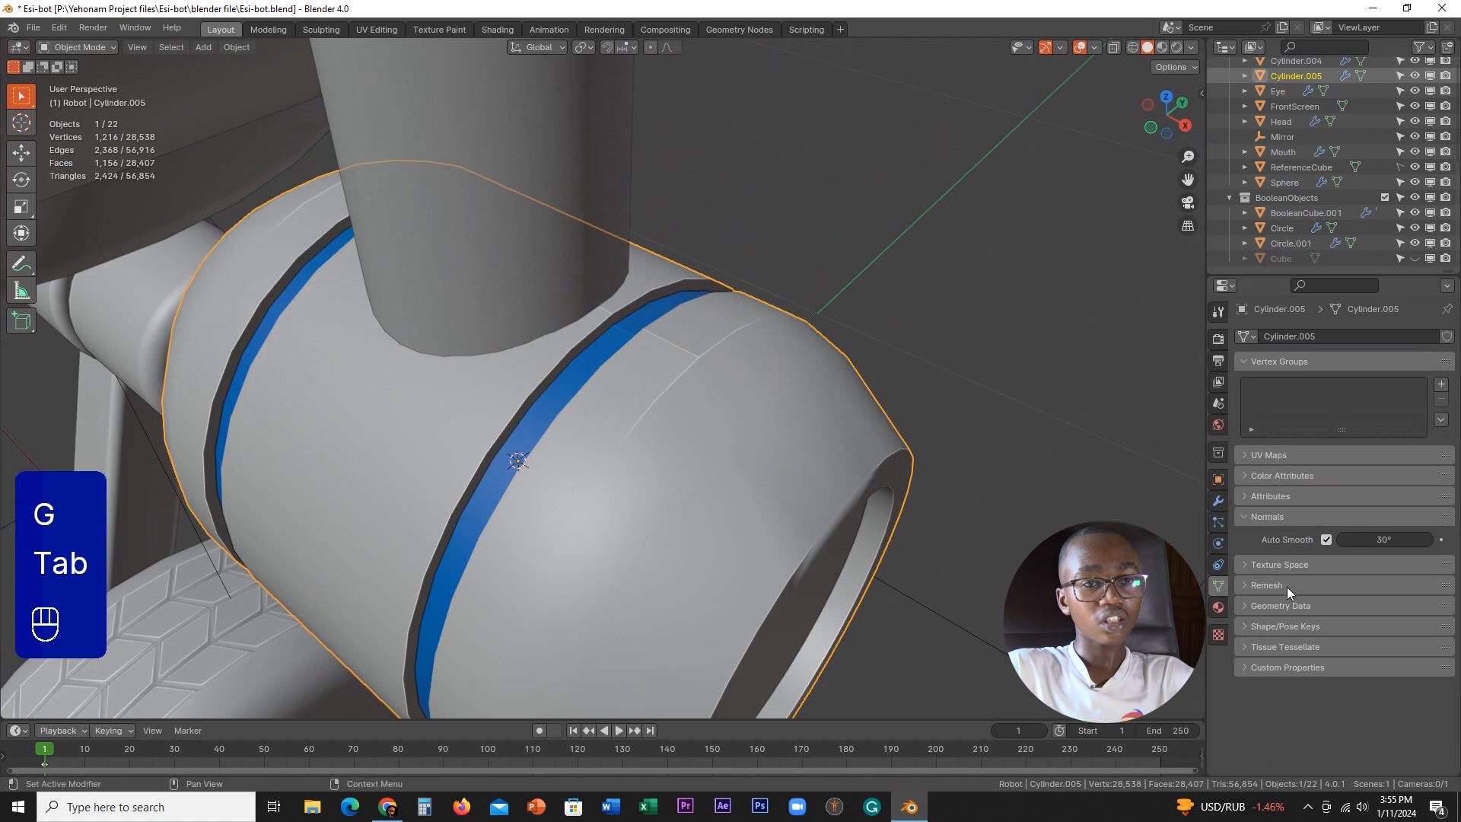
click(1326, 540)
middle_drag(731, 487, 775, 412)
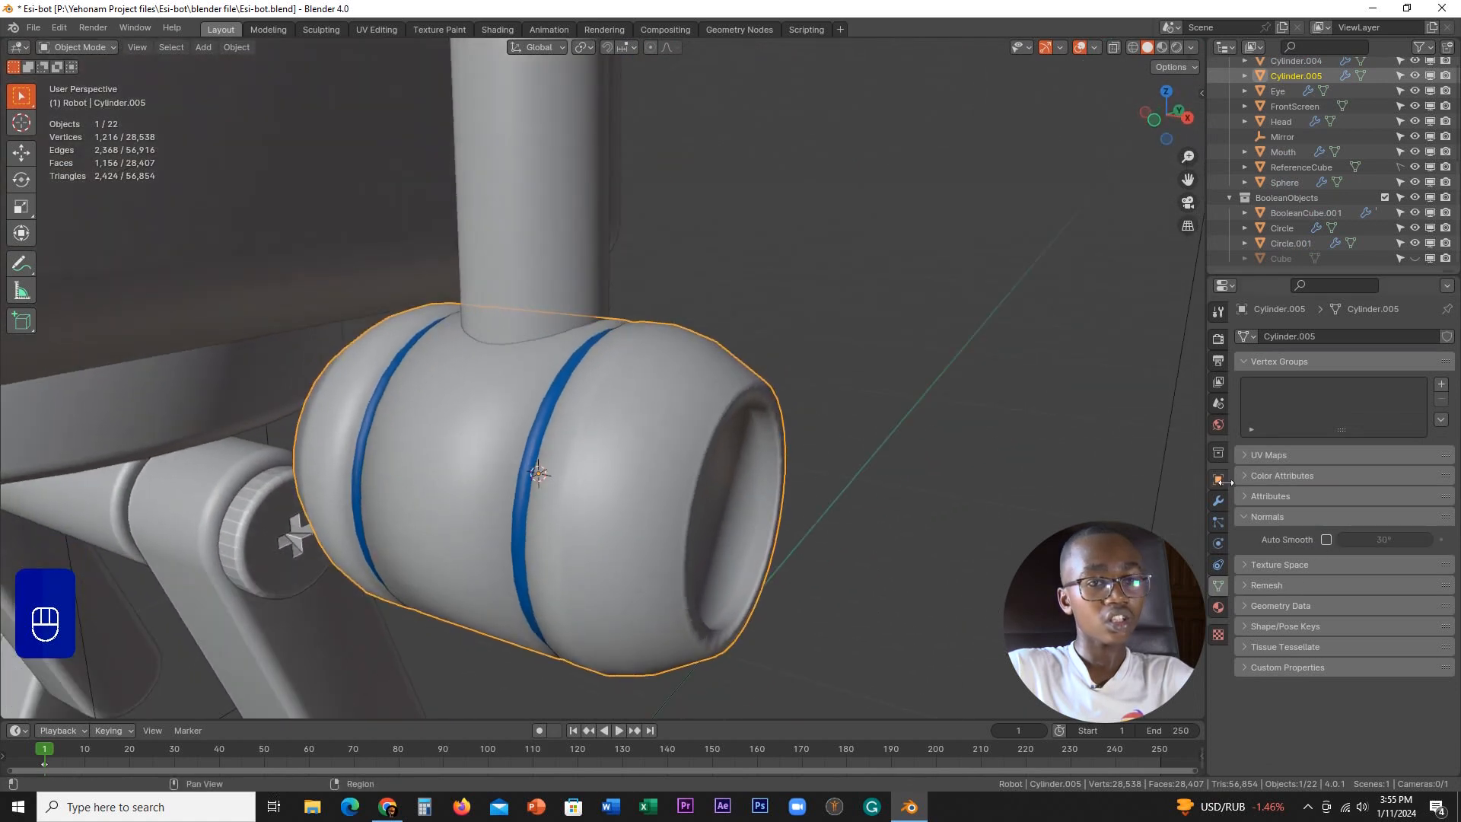
click(1327, 540)
middle_drag(761, 471, 744, 428)
- Recalculate the normals of the whole elbow mesh again, toggling the Inside option, and return to Object Mode
key(Tab)
key(a)
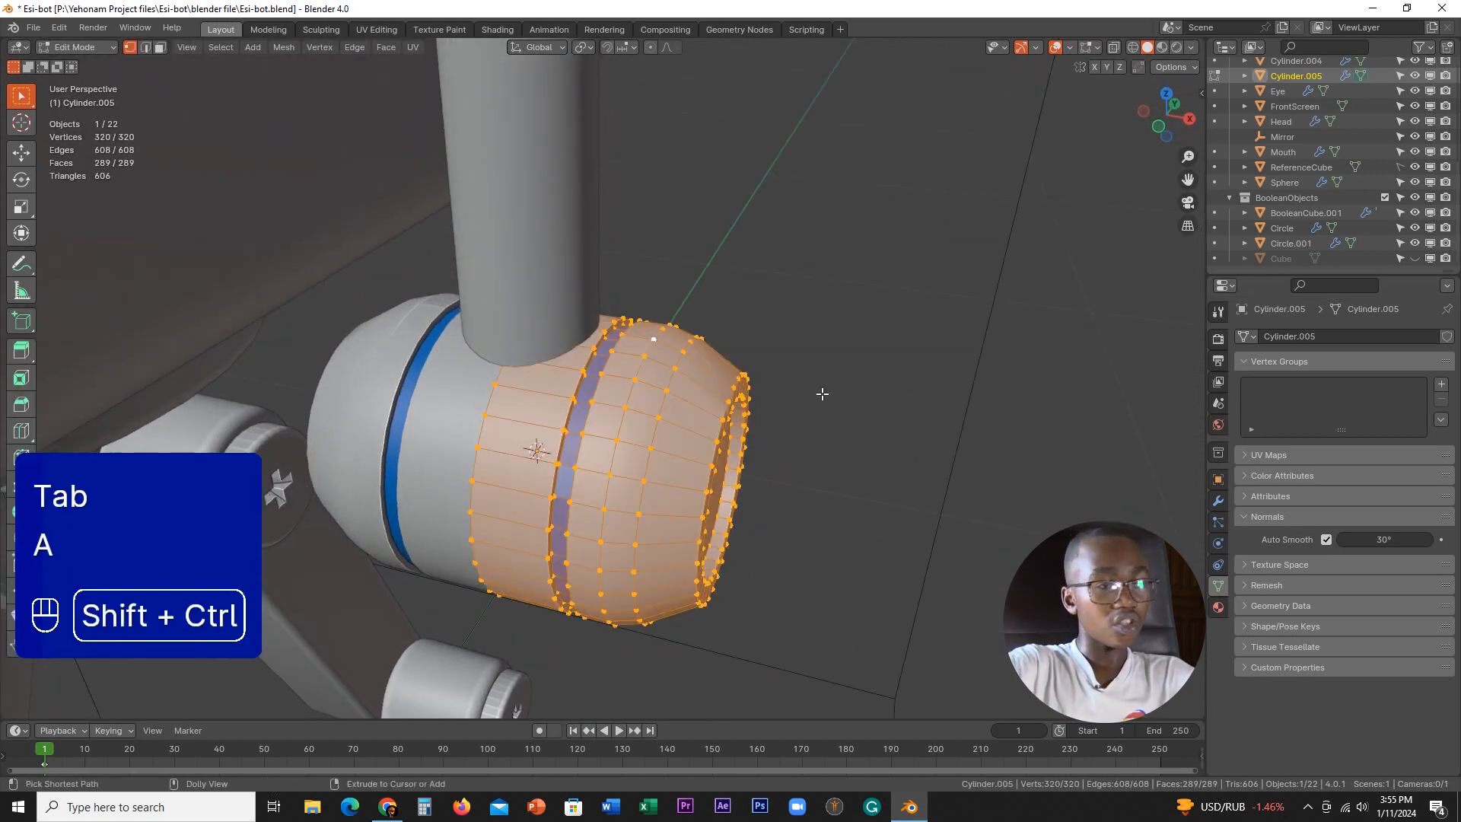
key(shift+ctrl+n)
key(shift+n)
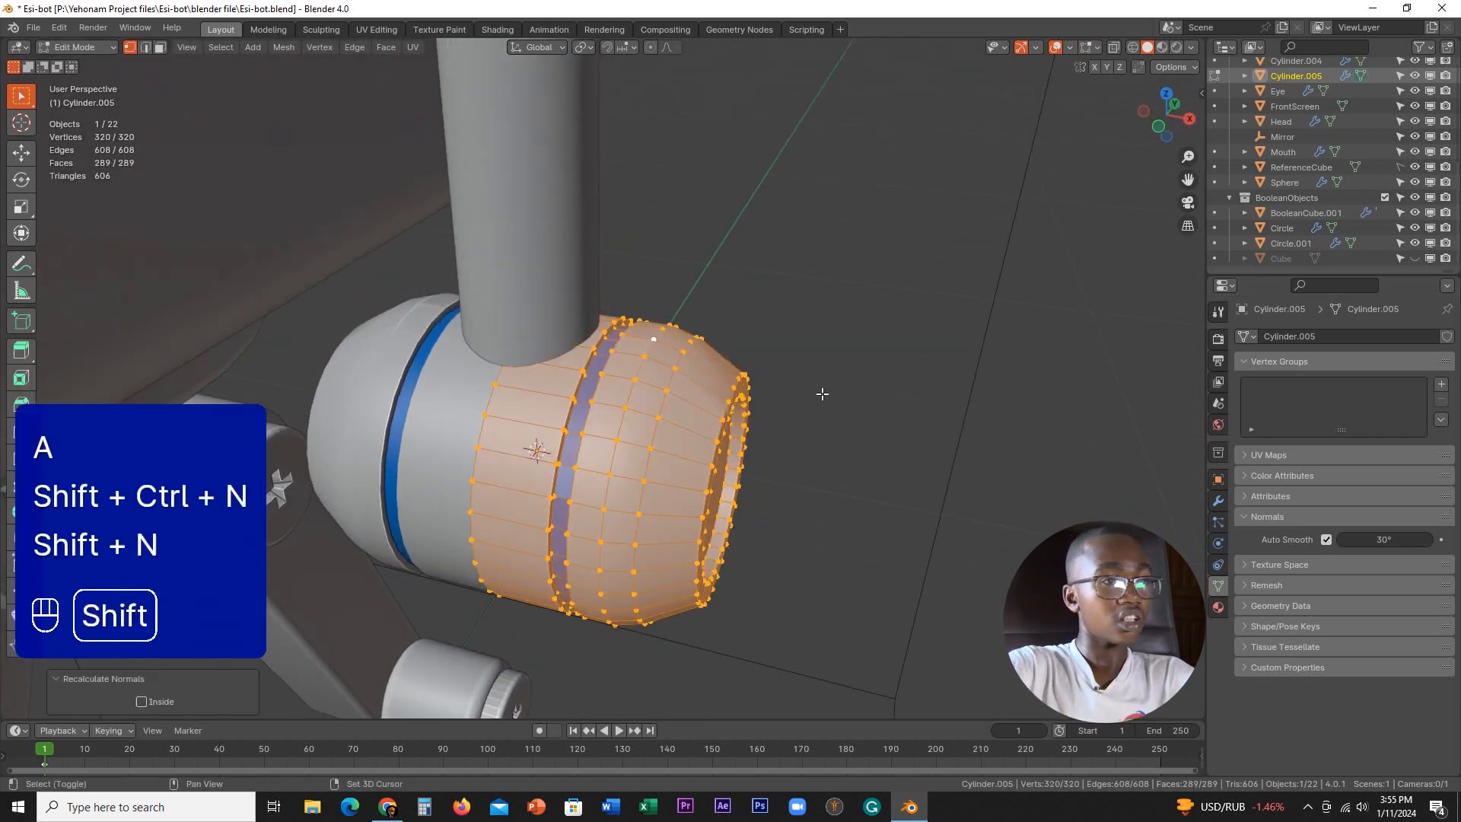
click(142, 701)
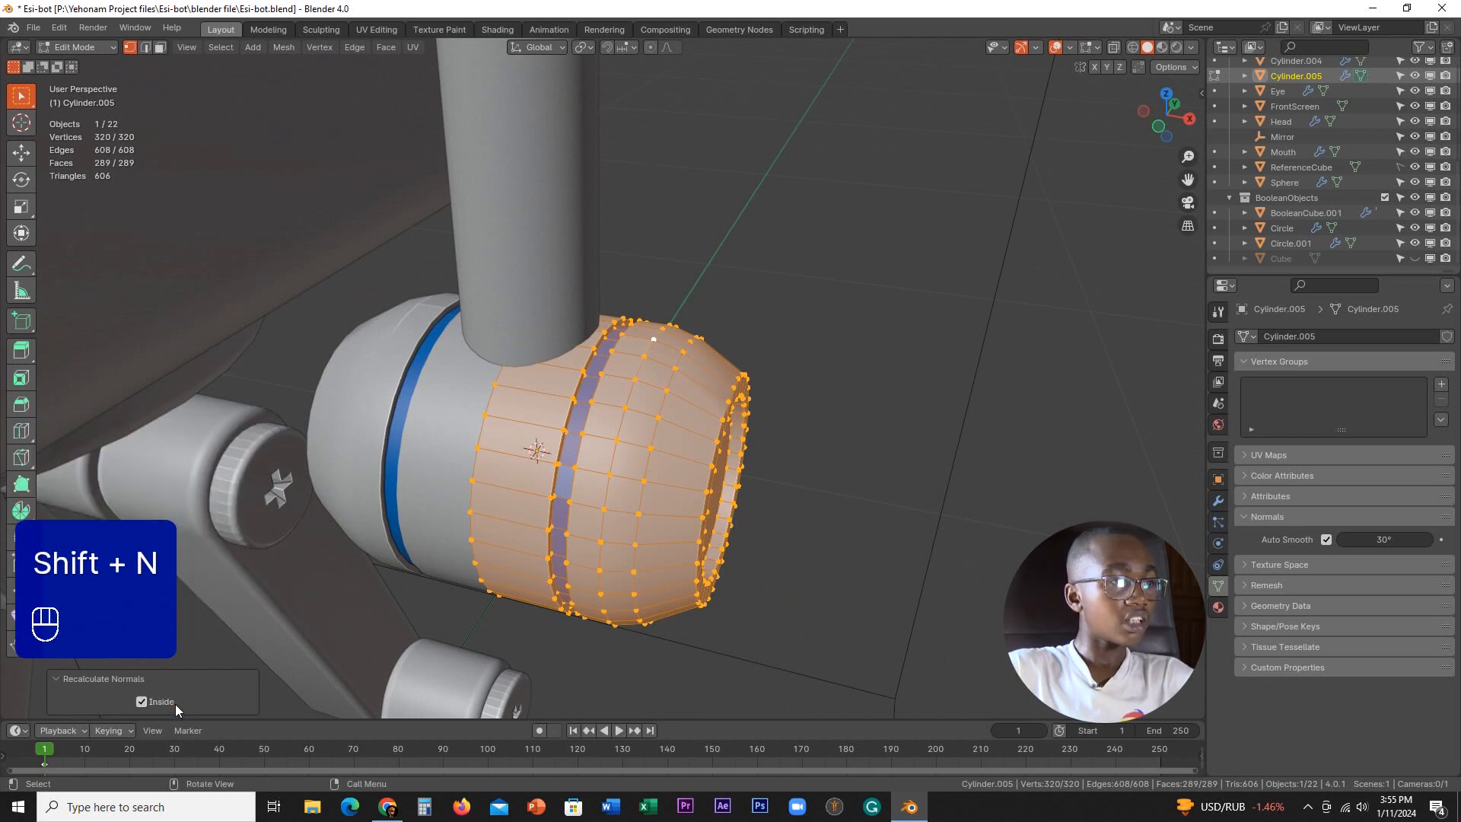
click(175, 705)
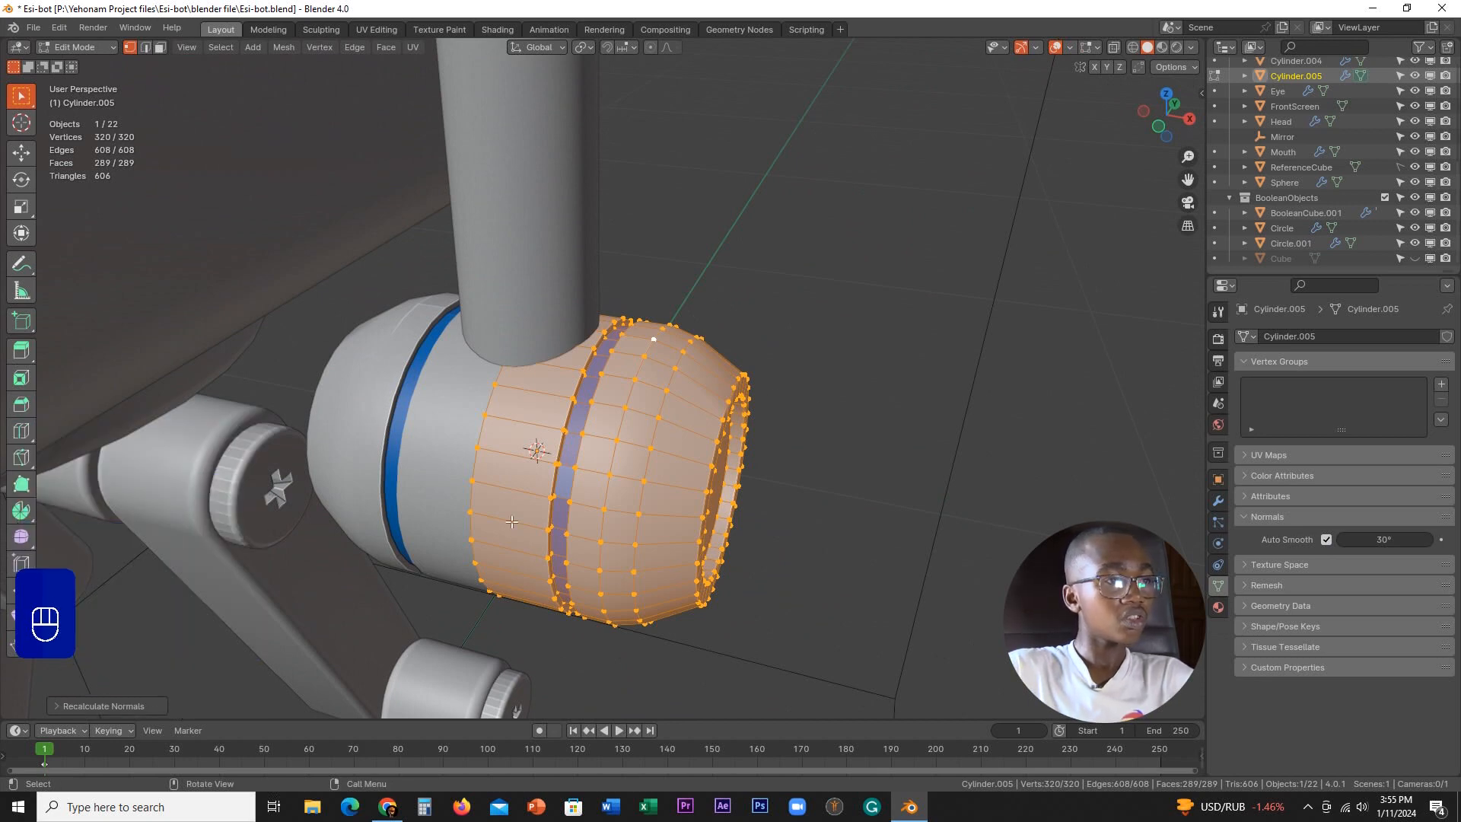
middle_drag(100, 678, 753, 432)
key(Tab)
scroll(772, 431, up, 3)
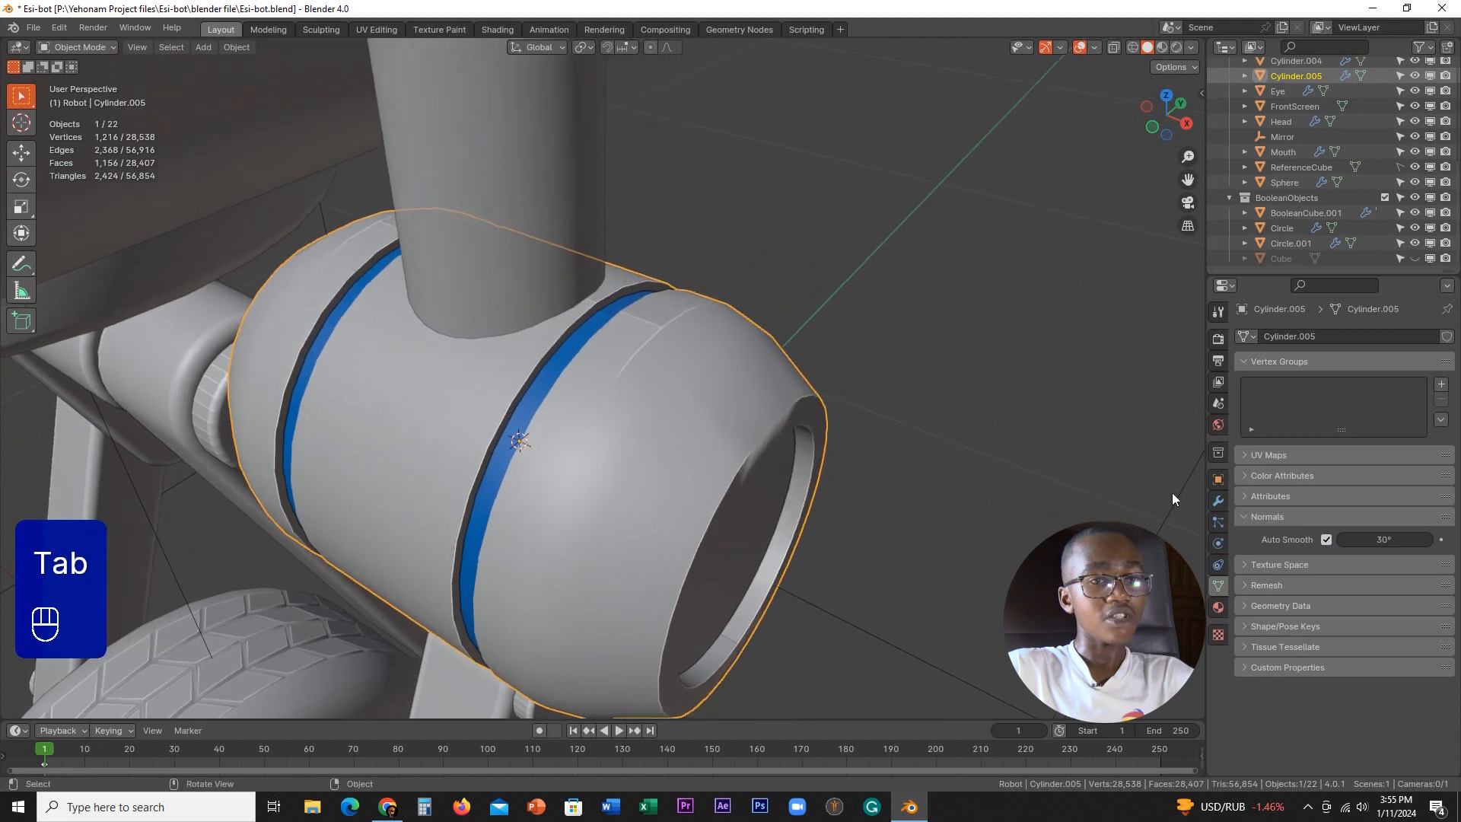
- Try placing the elbow's robot-wide Mirror modifier first in the stack, and restore the previous order
click(1217, 502)
drag(1437, 575, 1428, 323)
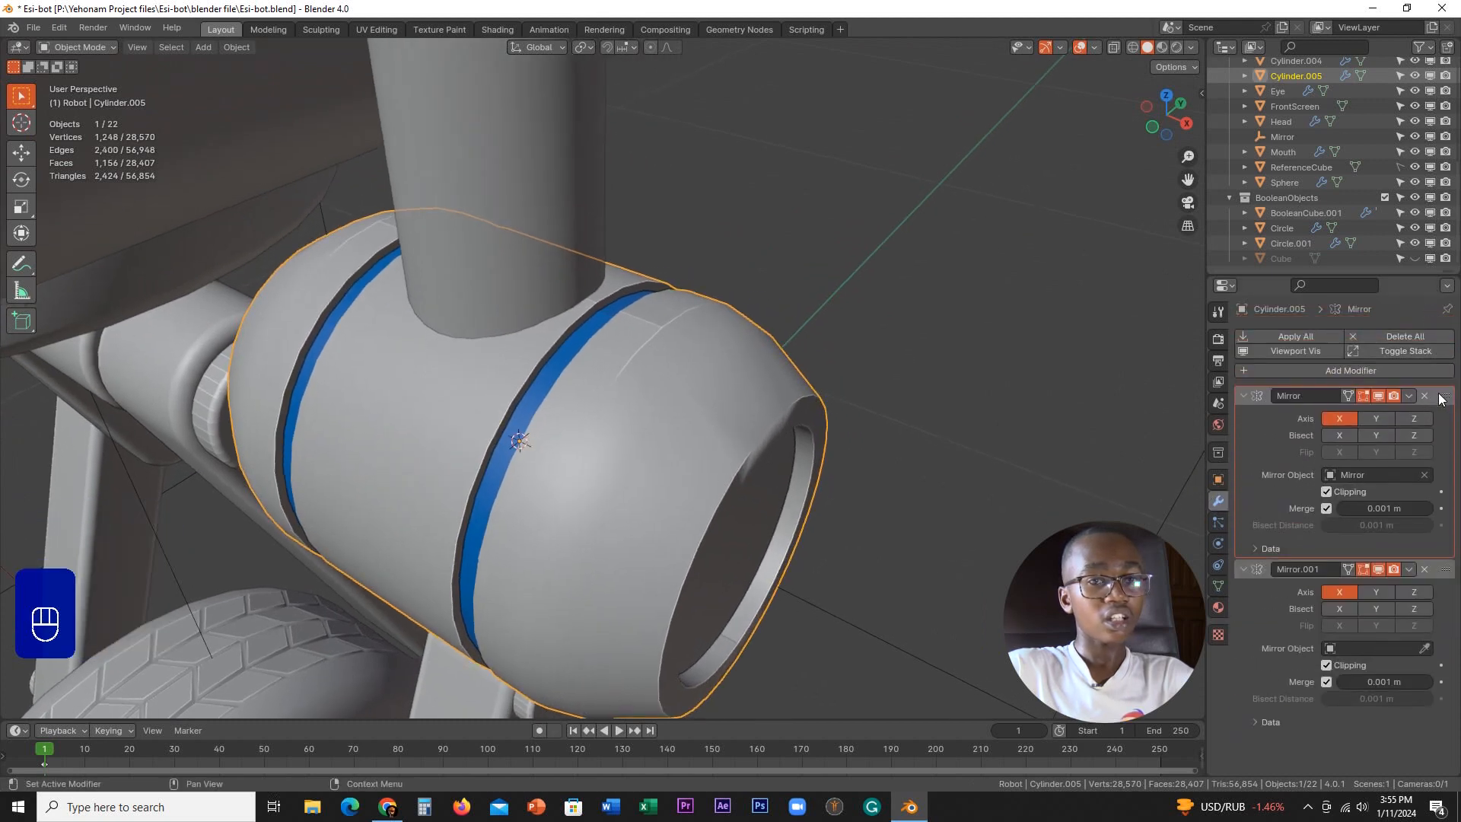
drag(1441, 393, 1433, 663)
scroll(559, 401, down, 1)
middle_drag(559, 402, 582, 415)
scroll(582, 416, up, 2)
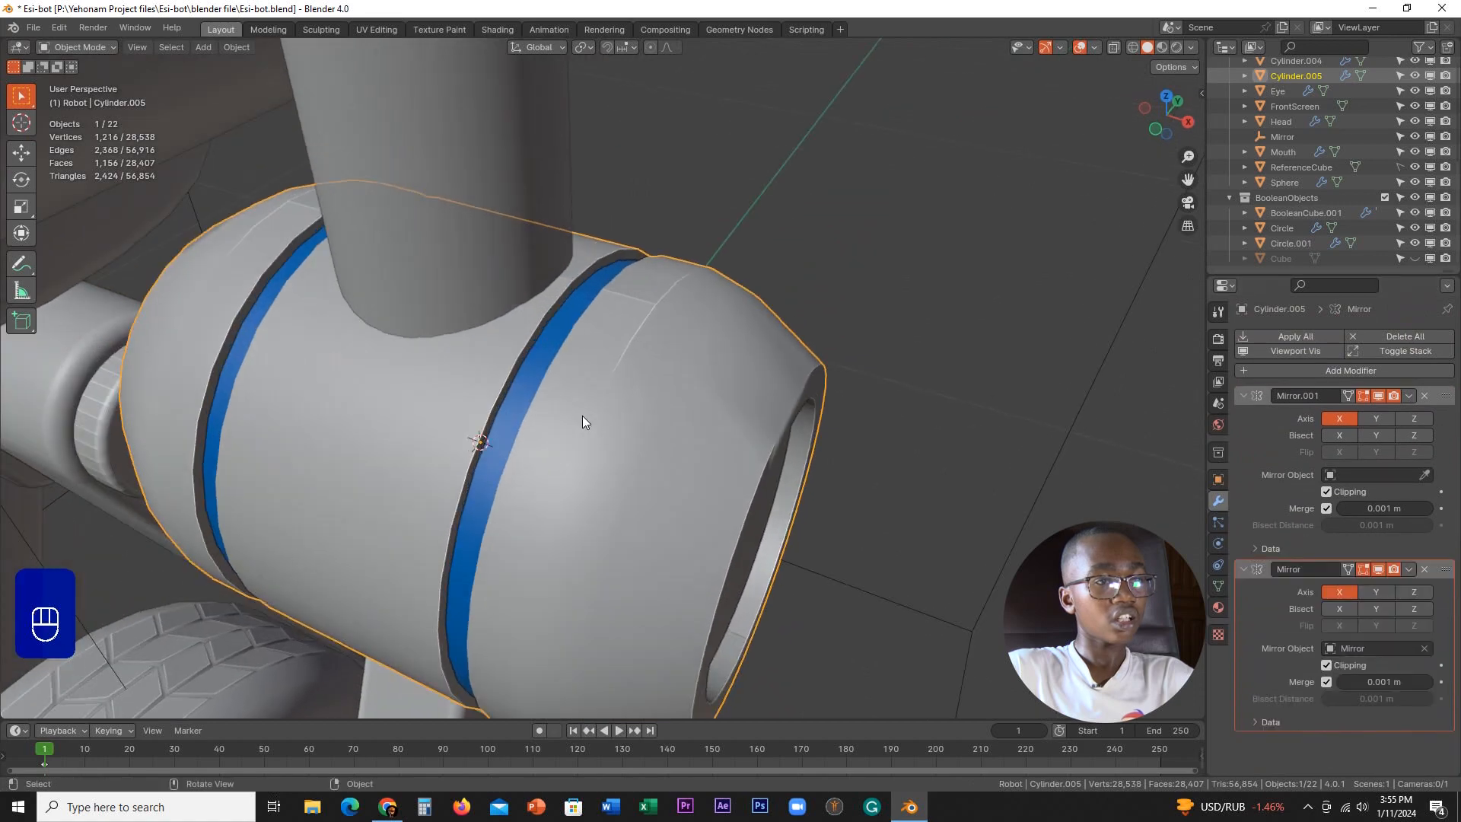
- Inspect the elbow's mesh and shading from several angles in both Edit Mode and Object Mode
key(Tab)
middle_drag(806, 351, 724, 317)
key(Tab)
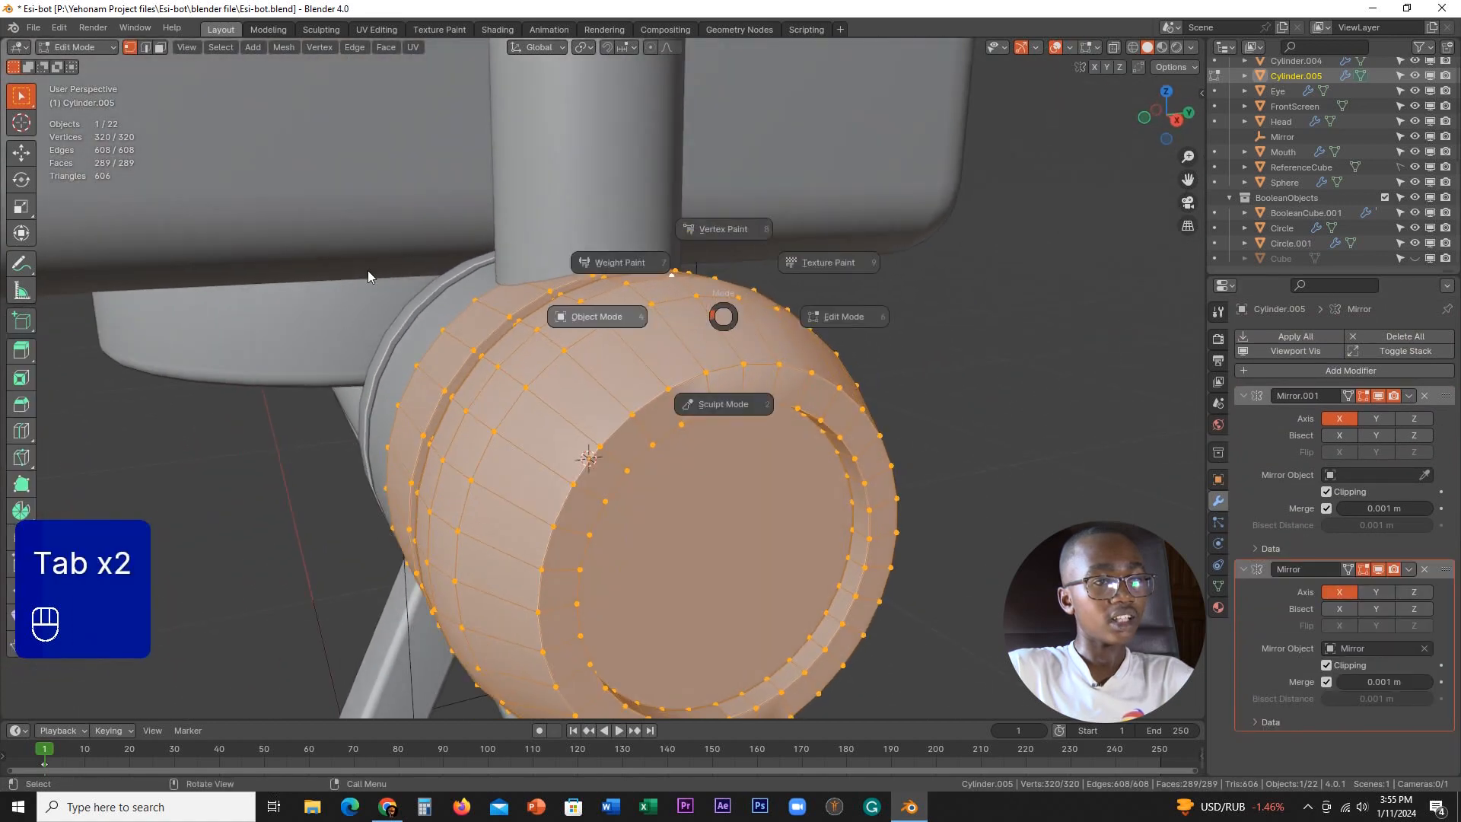
scroll(597, 350, down, 1)
middle_drag(597, 350, 628, 321)
scroll(629, 321, down, 4)
key(Tab)
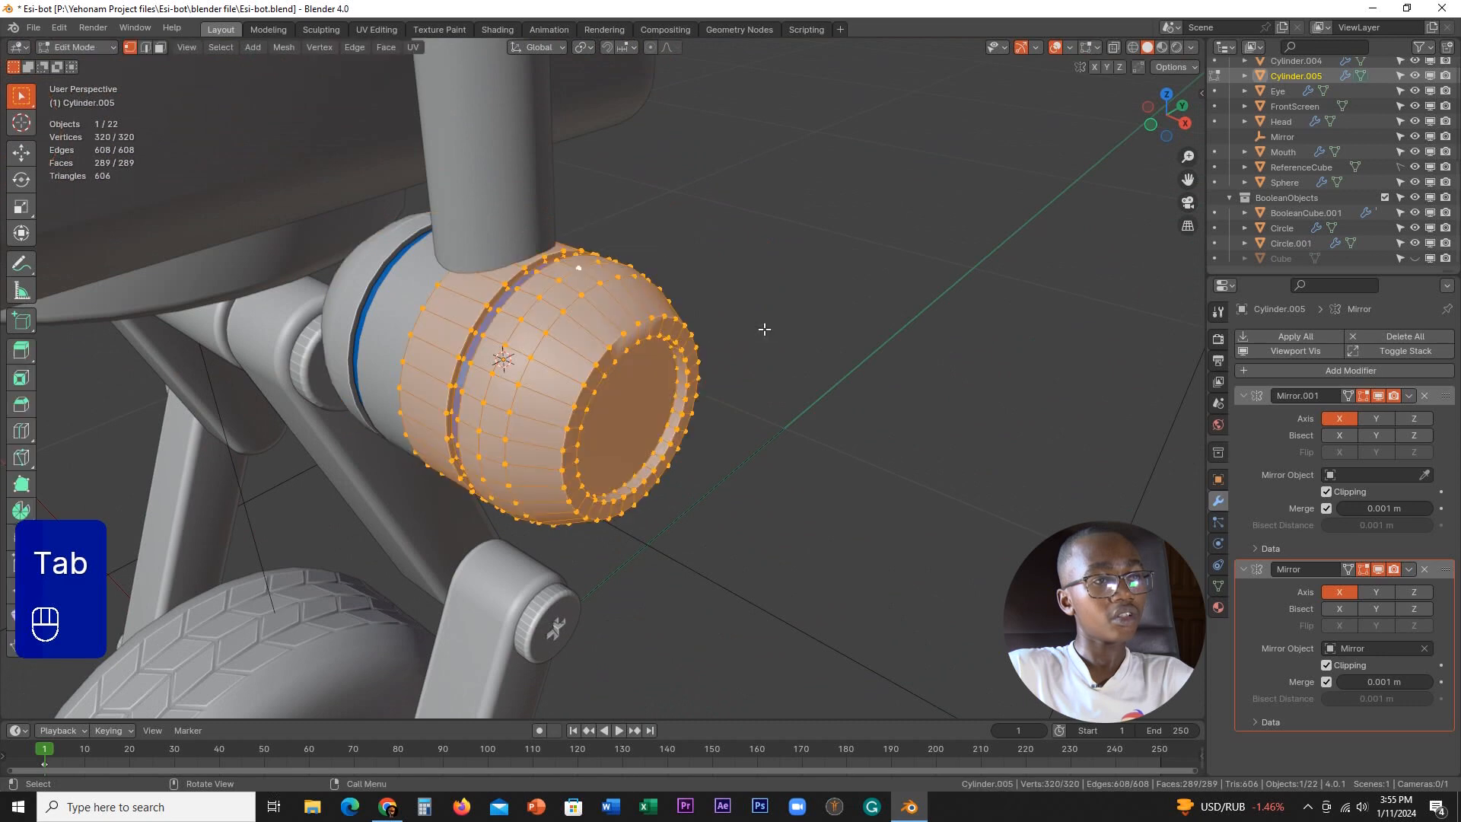
key(Tab)
click(583, 334)
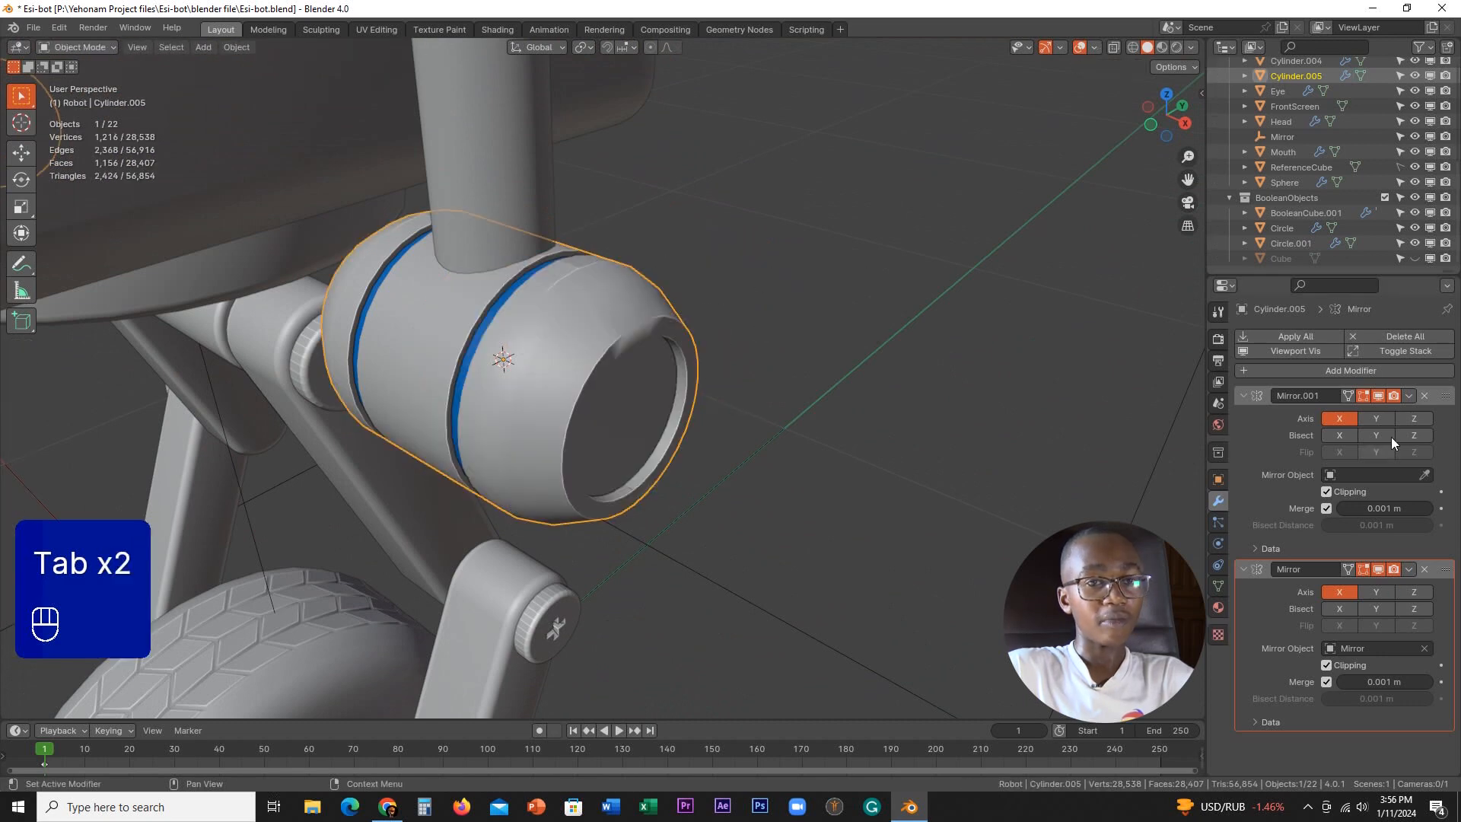
- Compare the elbow with its own local Mirror modifier hidden in the viewport, and show the modifier again
click(1378, 395)
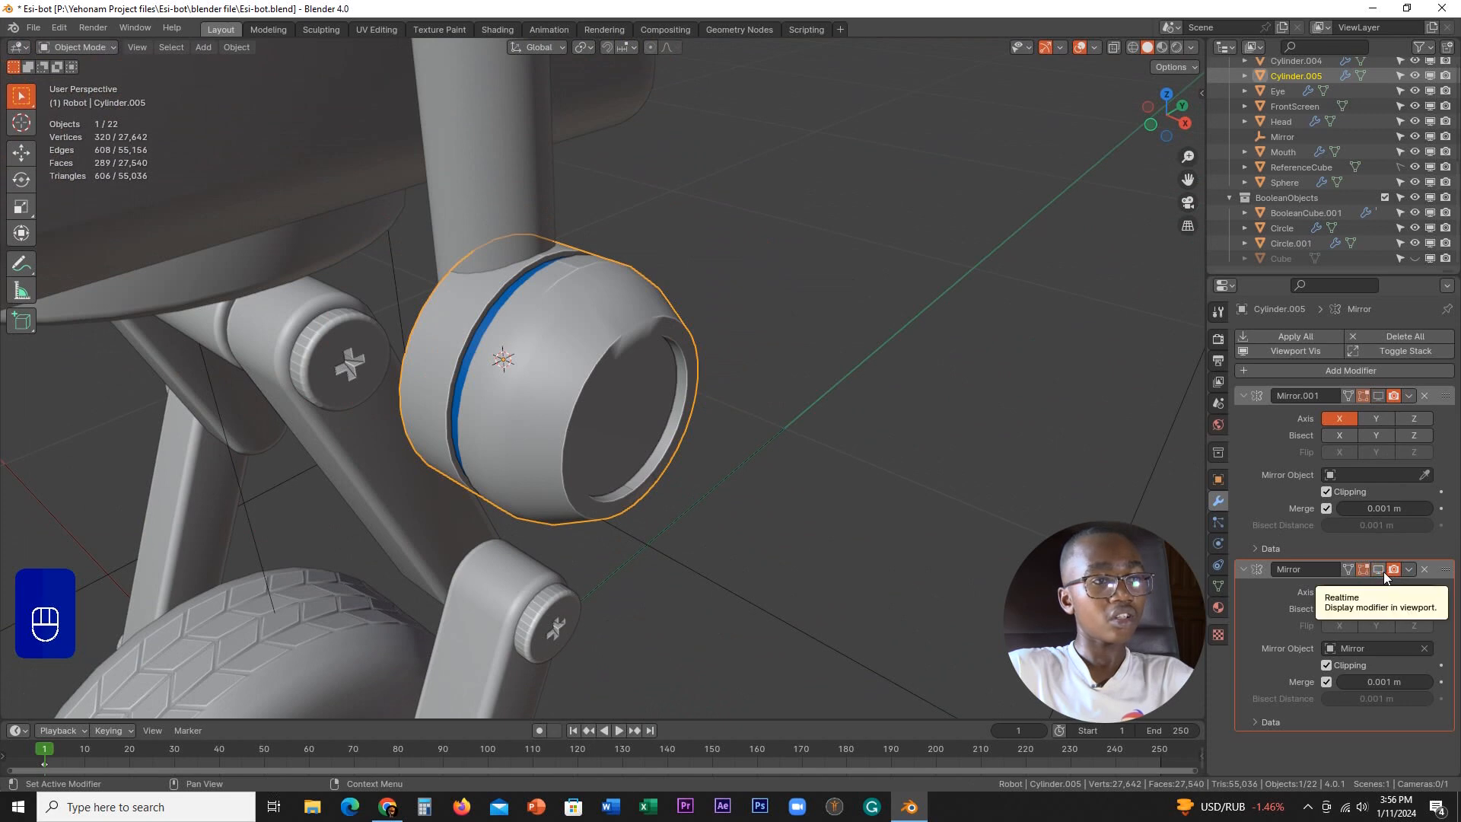
click(1383, 572)
click(1378, 395)
- Apply the elbow object's scale and check the resulting shading around the grooves up close
click(1221, 479)
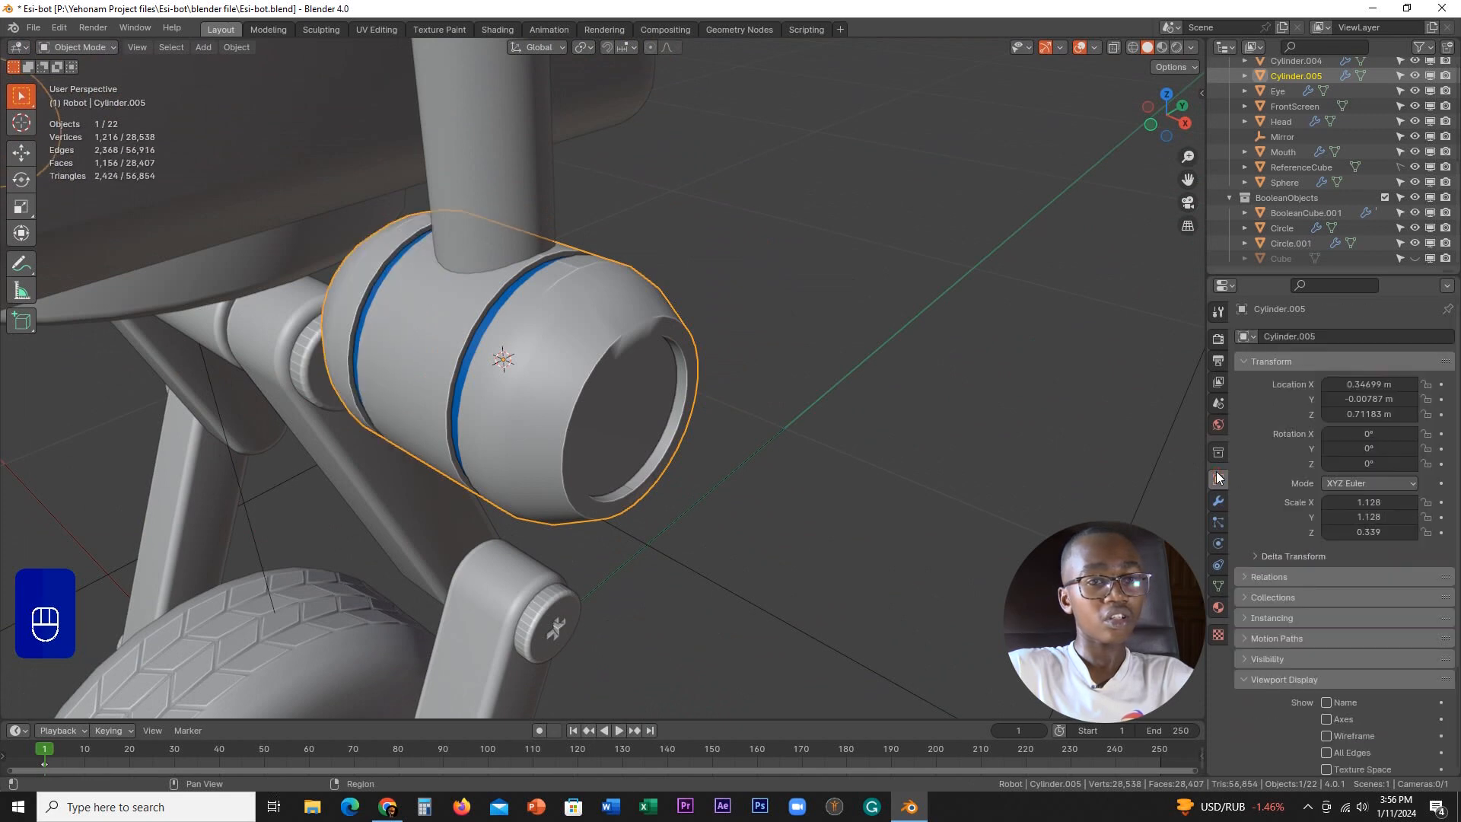
key(ctrl+a)
click(665, 428)
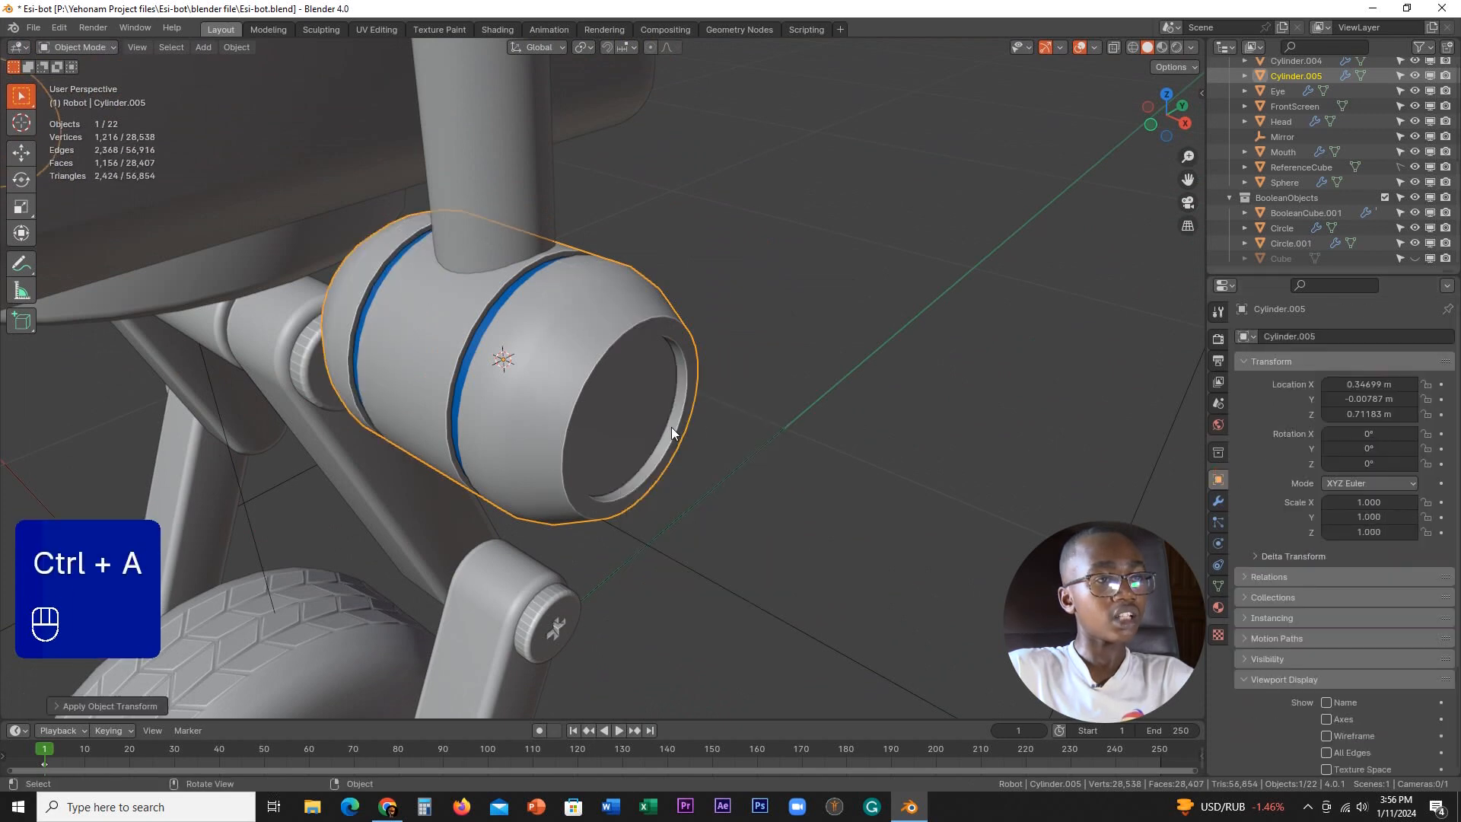
middle_drag(665, 427, 746, 401)
scroll(745, 401, up, 2)
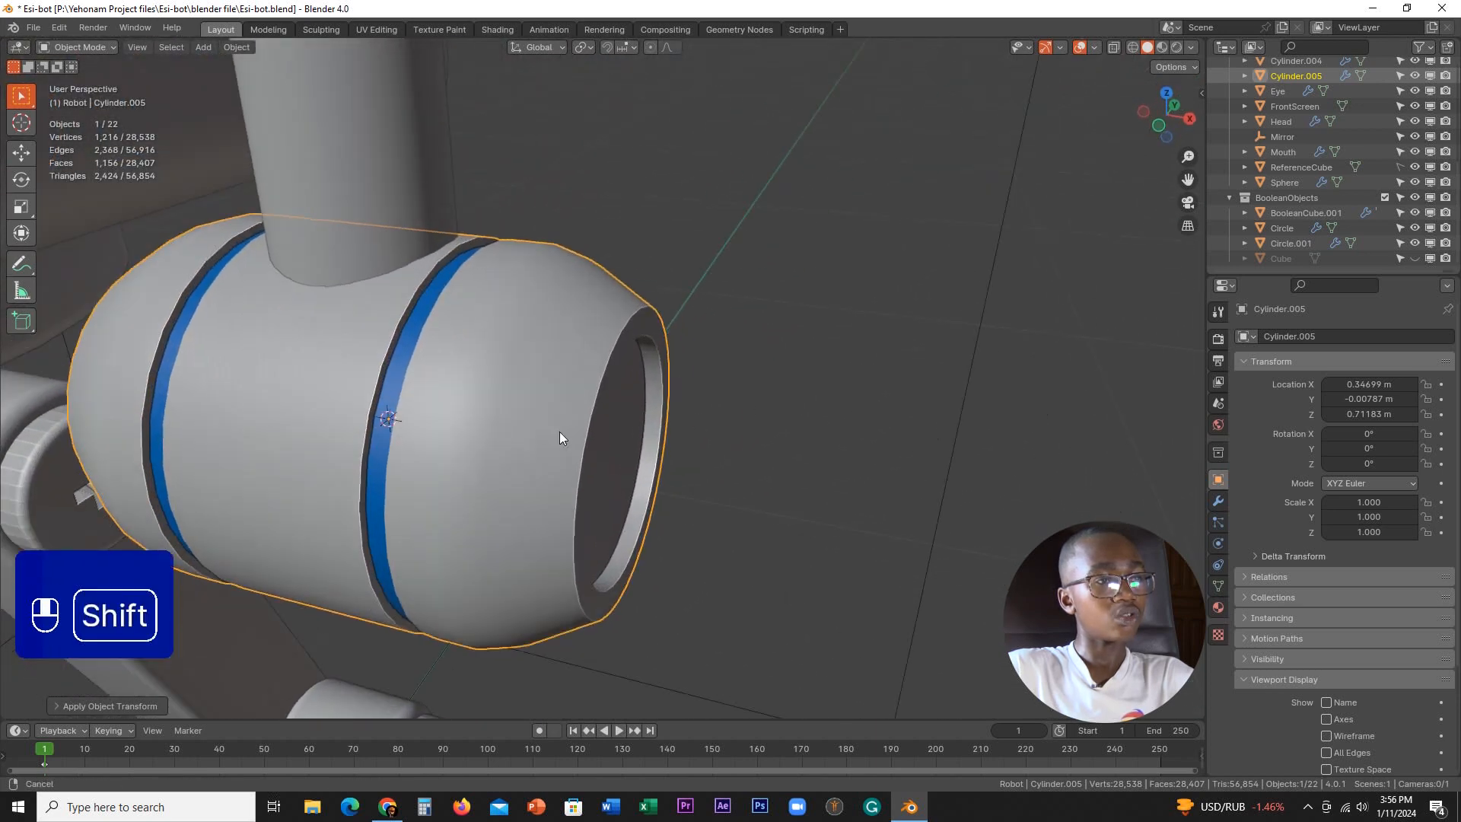
shift+middle_drag(559, 431, 818, 372)
scroll(818, 395, up, 6)
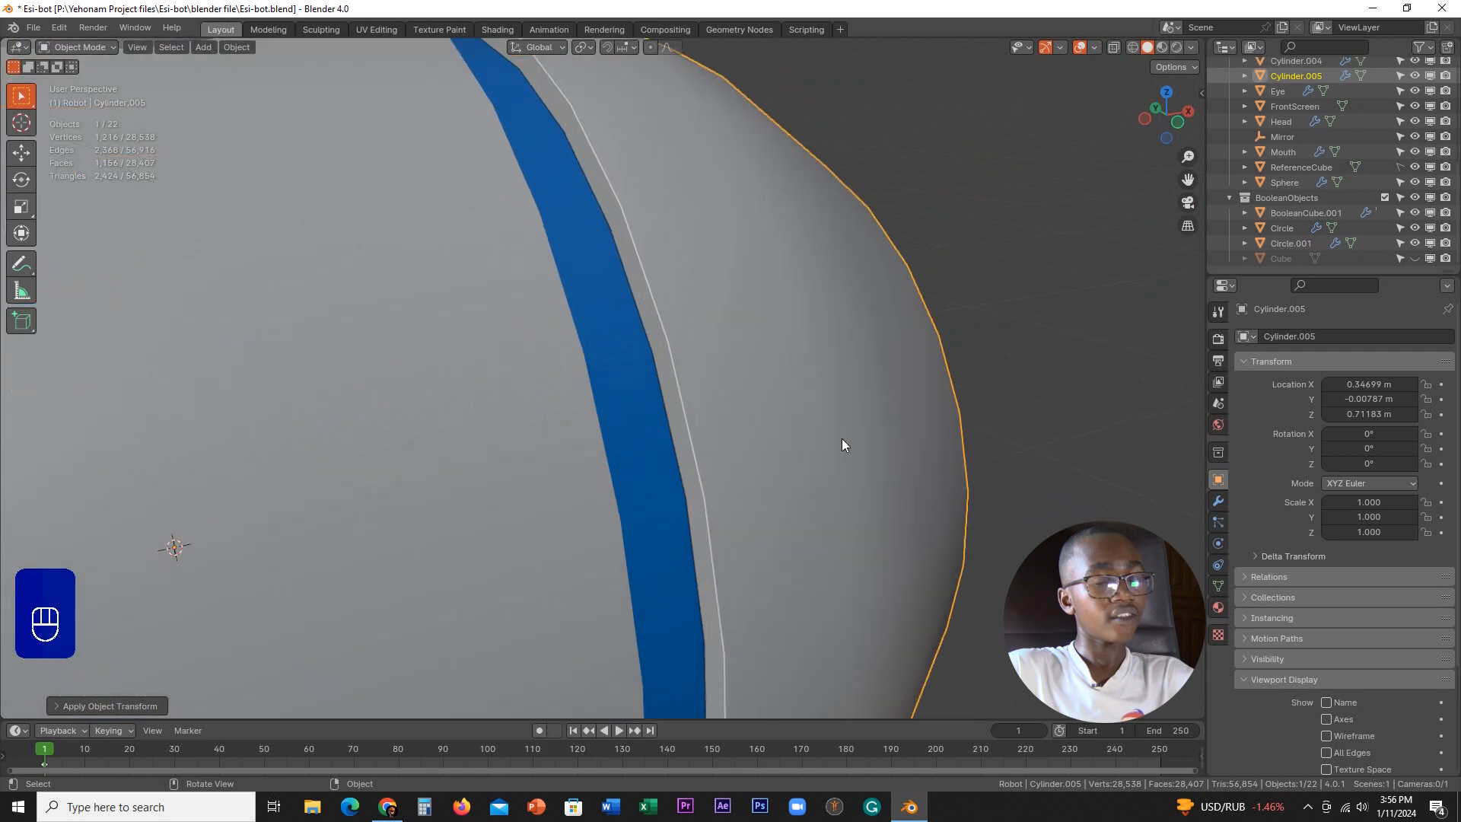
scroll(842, 438, down, 4)
- Add a Bevel modifier to the elbow after its two Mirror modifiers
click(1219, 501)
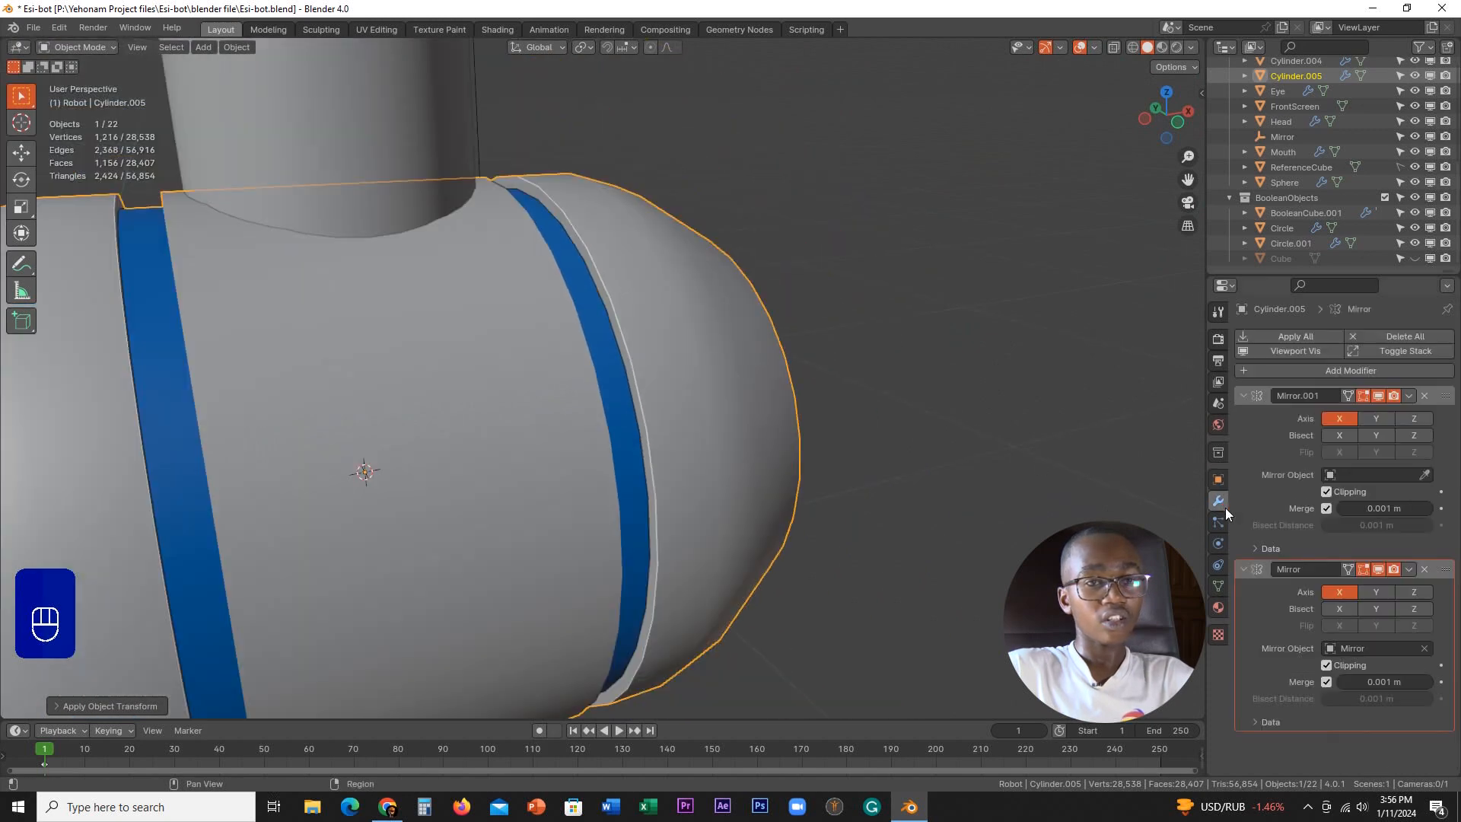
click(1320, 376)
mouse_move(1263, 378)
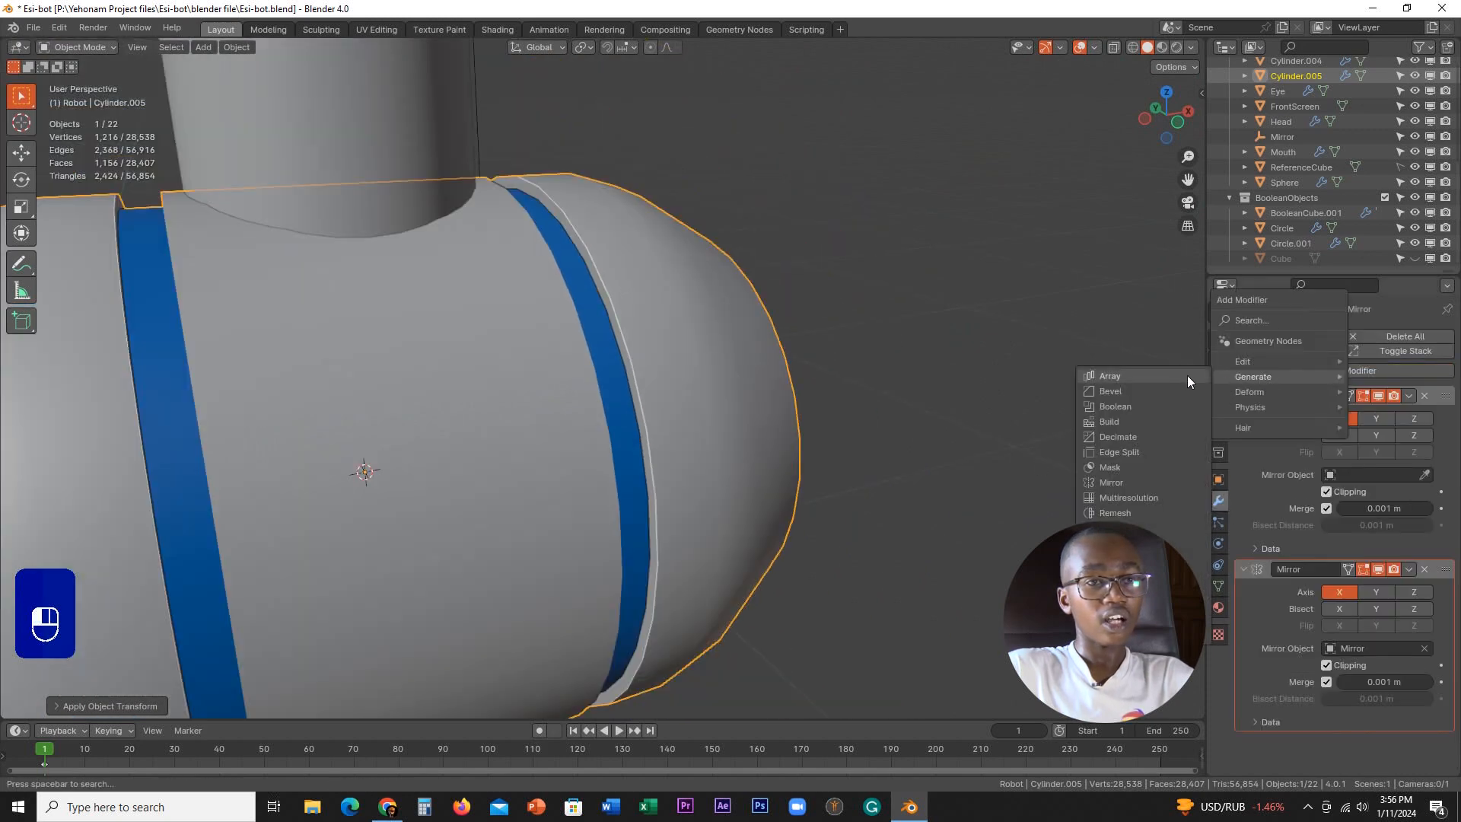
click(1126, 393)
shift+middle_drag(847, 439, 793, 350)
scroll(864, 425, up, 2)
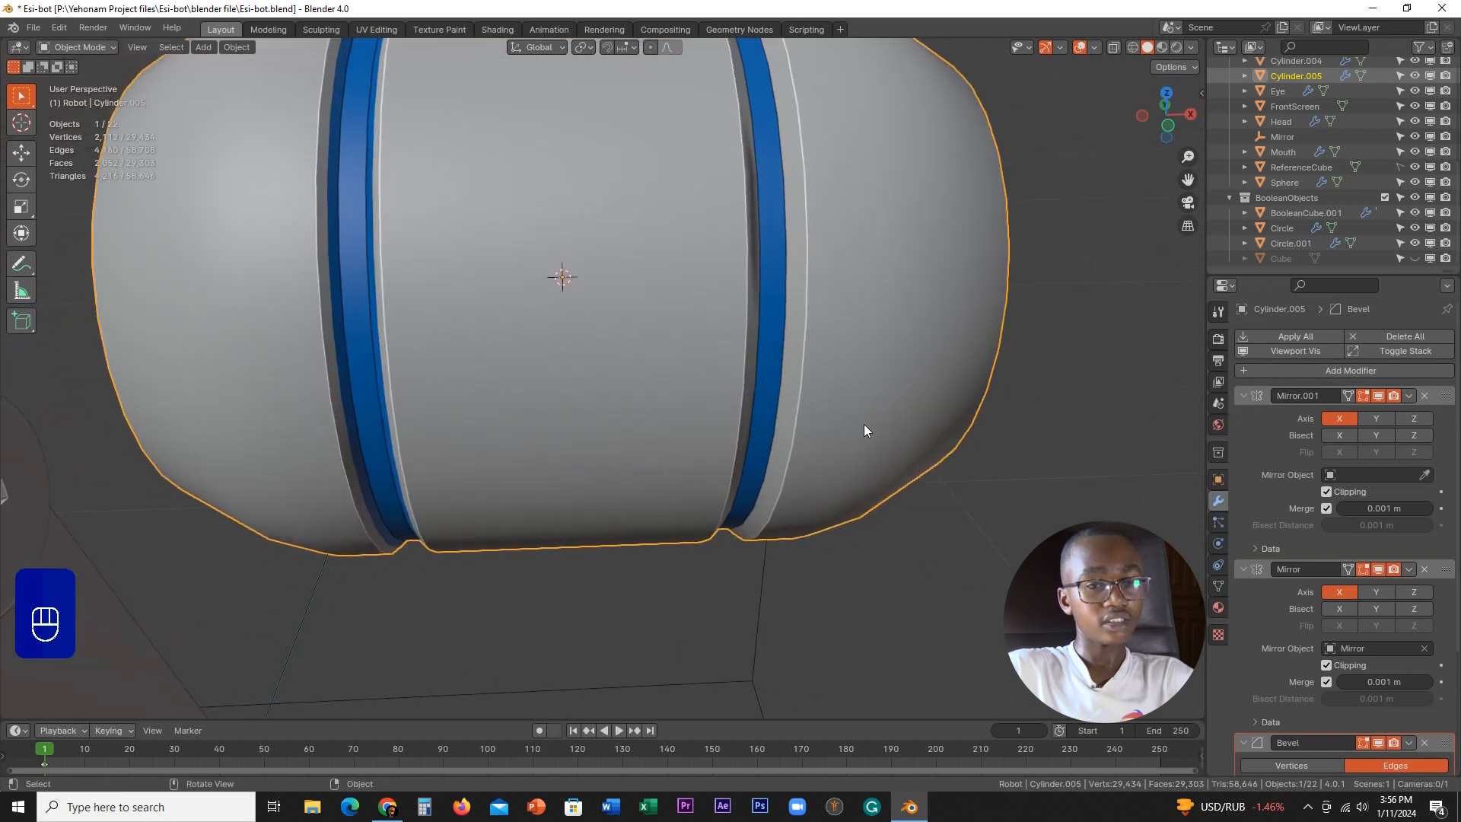
- Set the elbow's Bevel modifier to an amount of 0.01 m with 5 segments
scroll(1367, 688, down, 5)
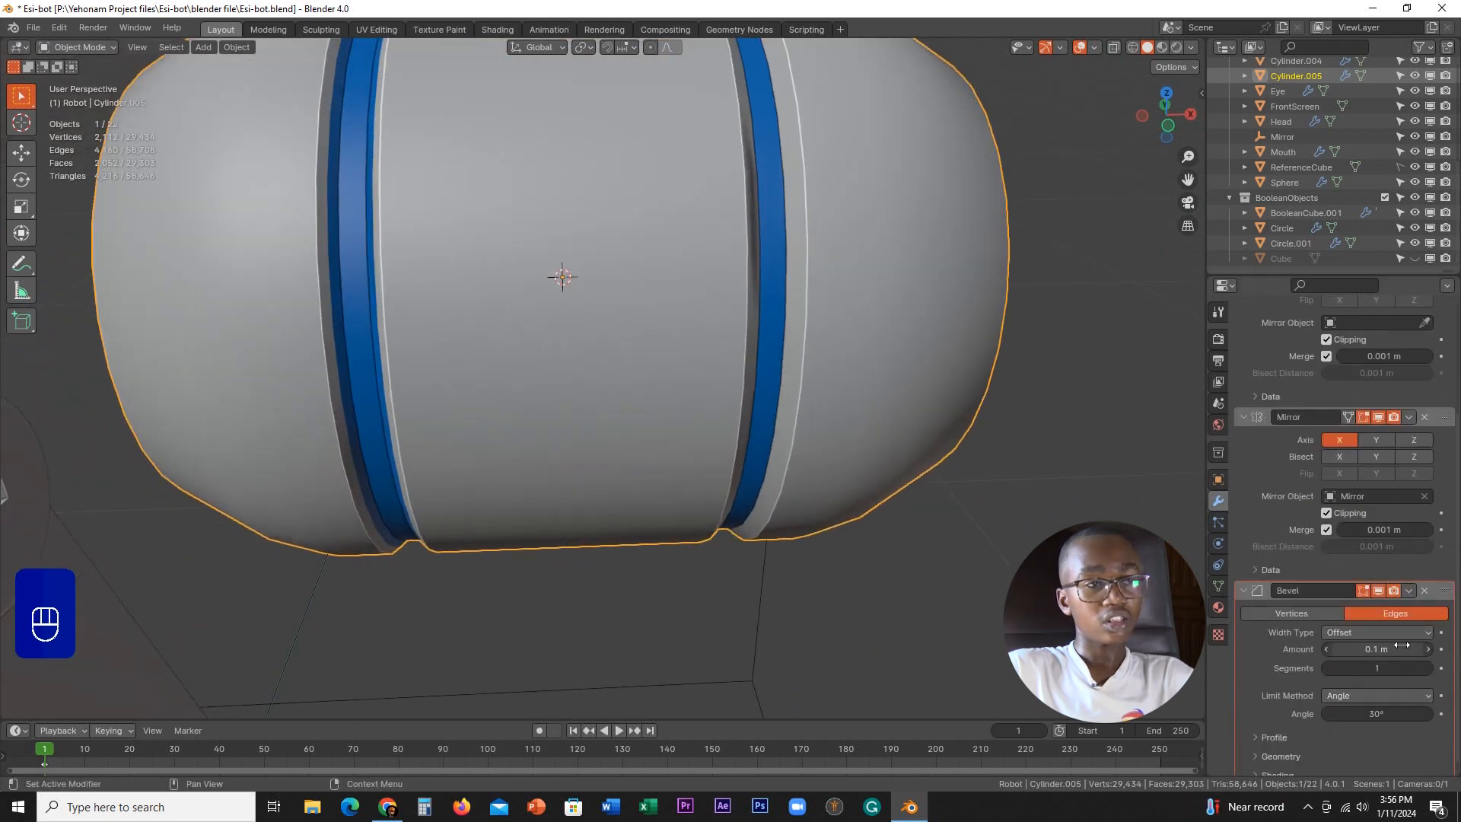
shift+drag(1402, 645, 1369, 646)
shift+drag(185, 167, 1413, 653)
click(1427, 649)
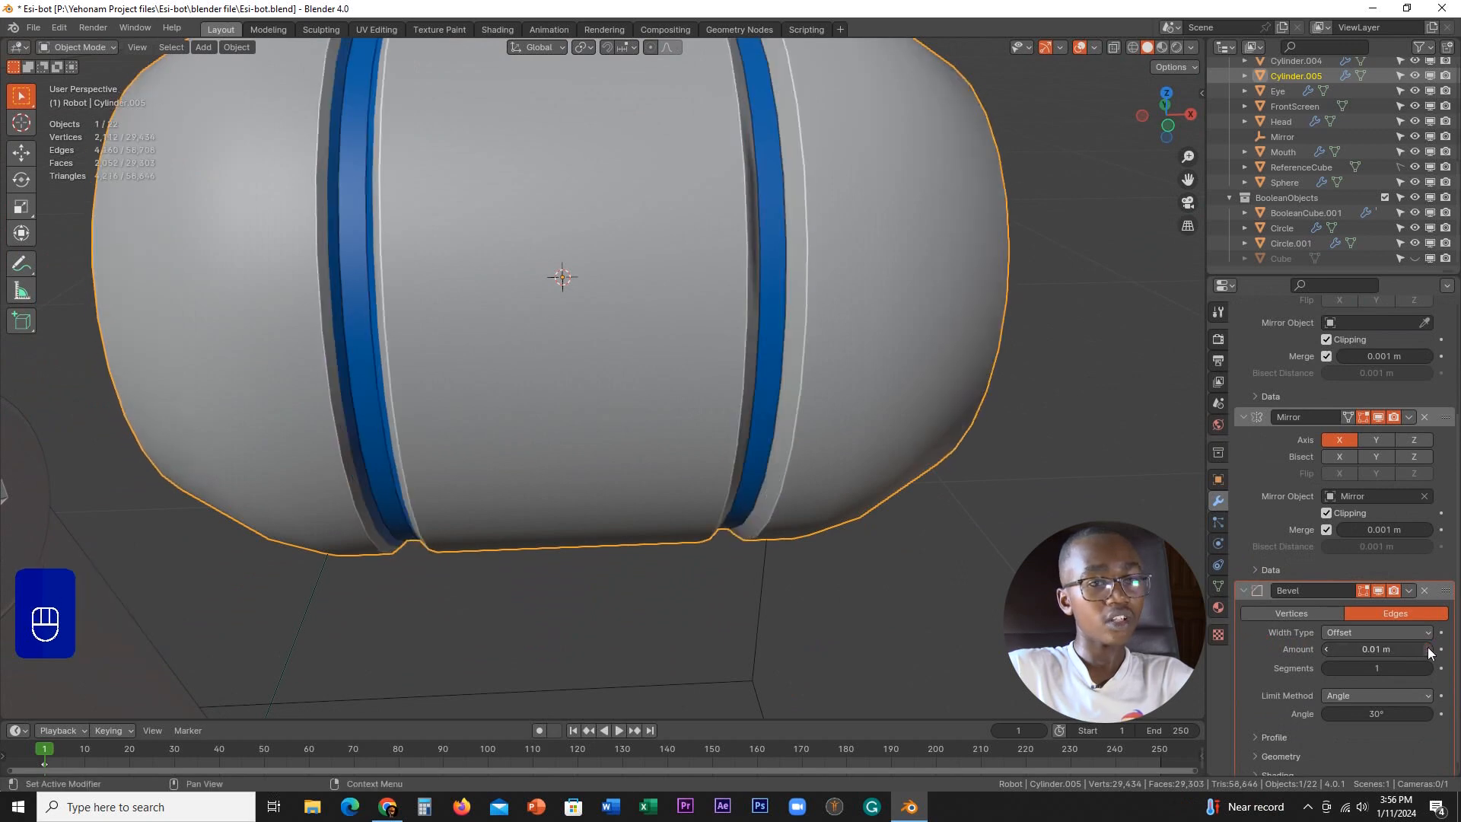
click(1427, 668)
click(1427, 668)
click(1427, 668)
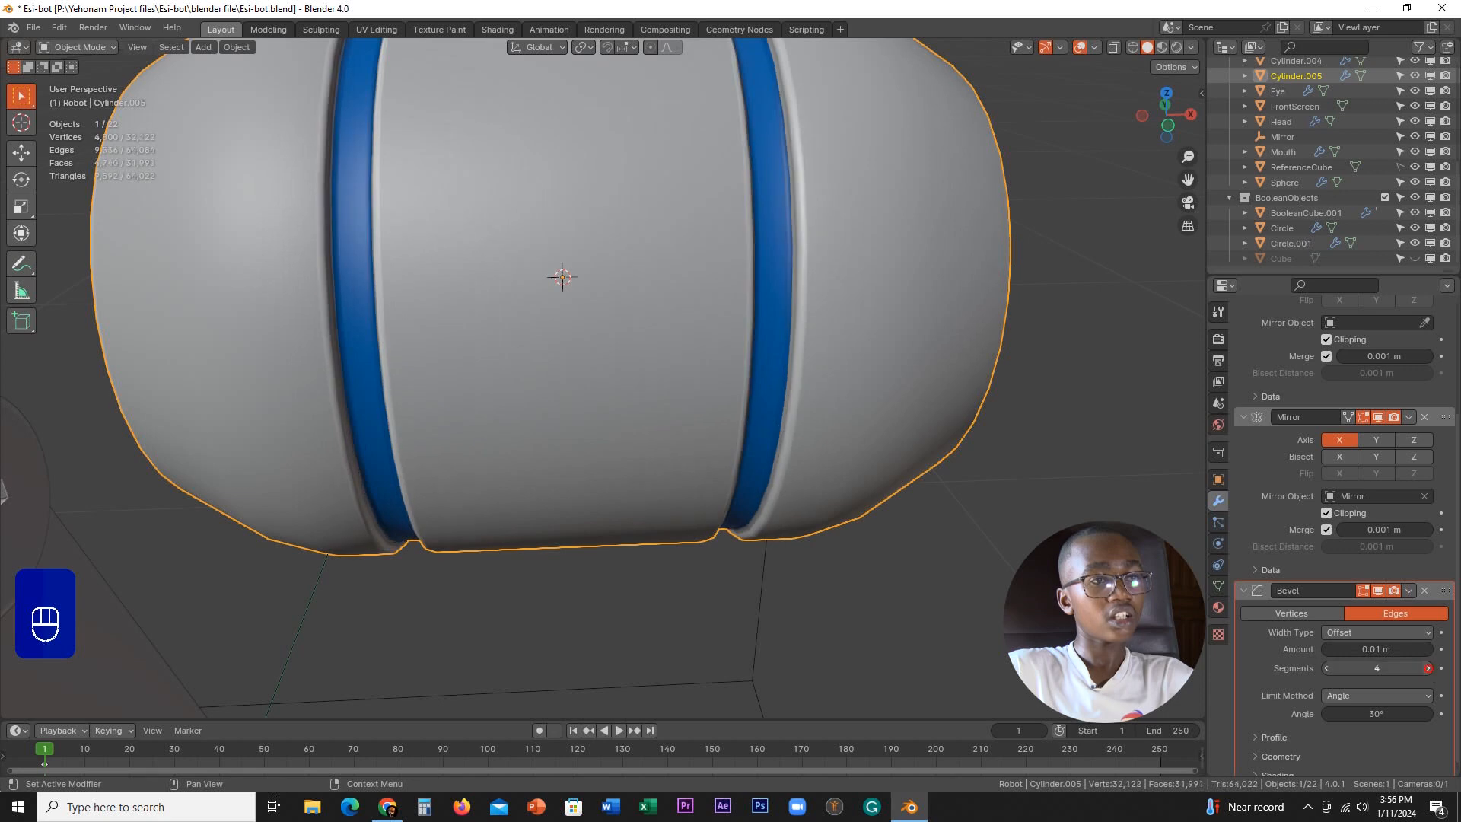
click(1427, 668)
- Reduce the elbow's bevel amount to 0.005 m and view its recessed end
scroll(1065, 473, down, 1)
middle_drag(1066, 473, 890, 449)
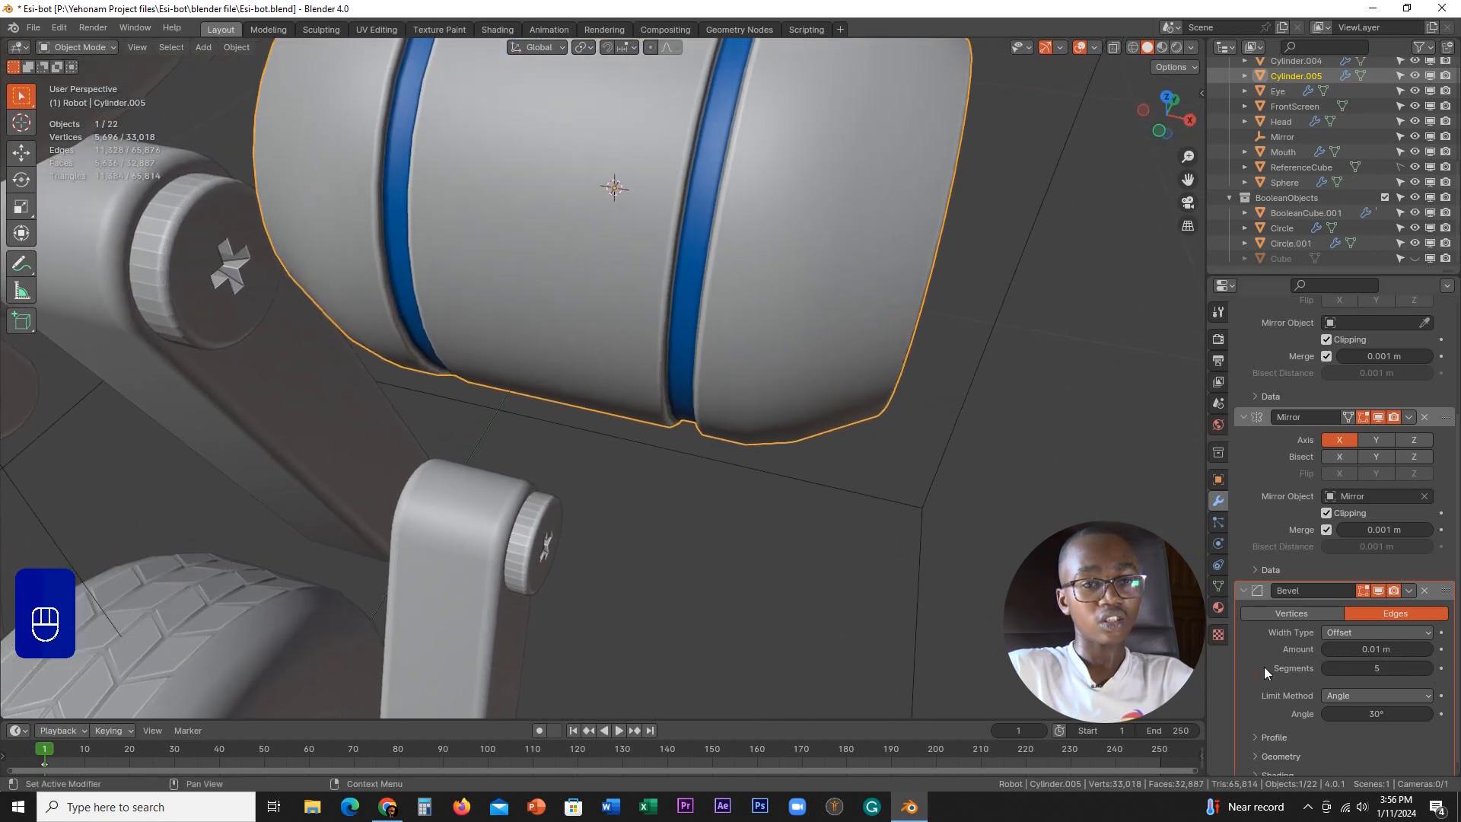
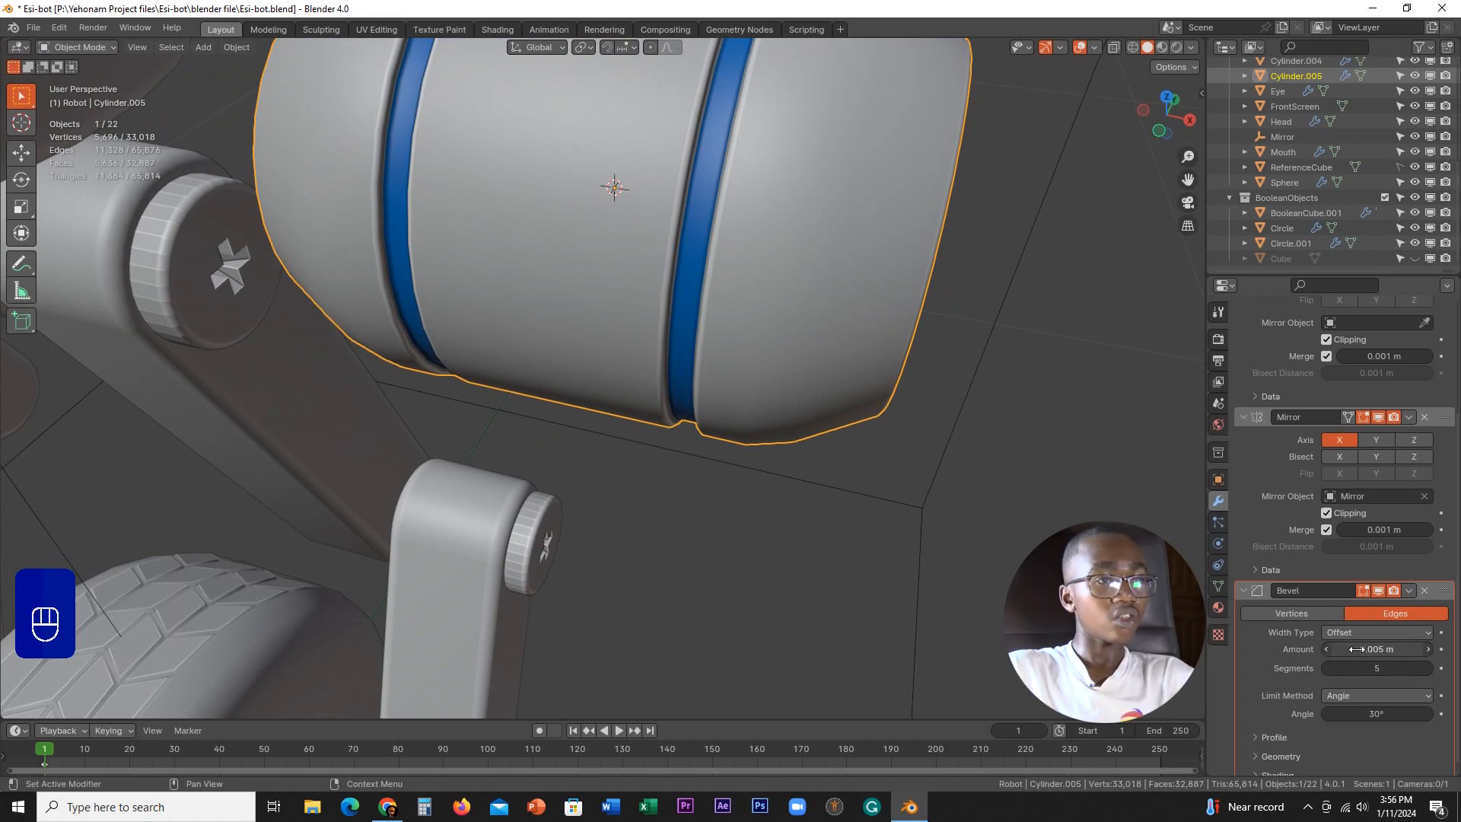
scroll(828, 226, down, 3)
middle_drag(828, 226, 719, 235)
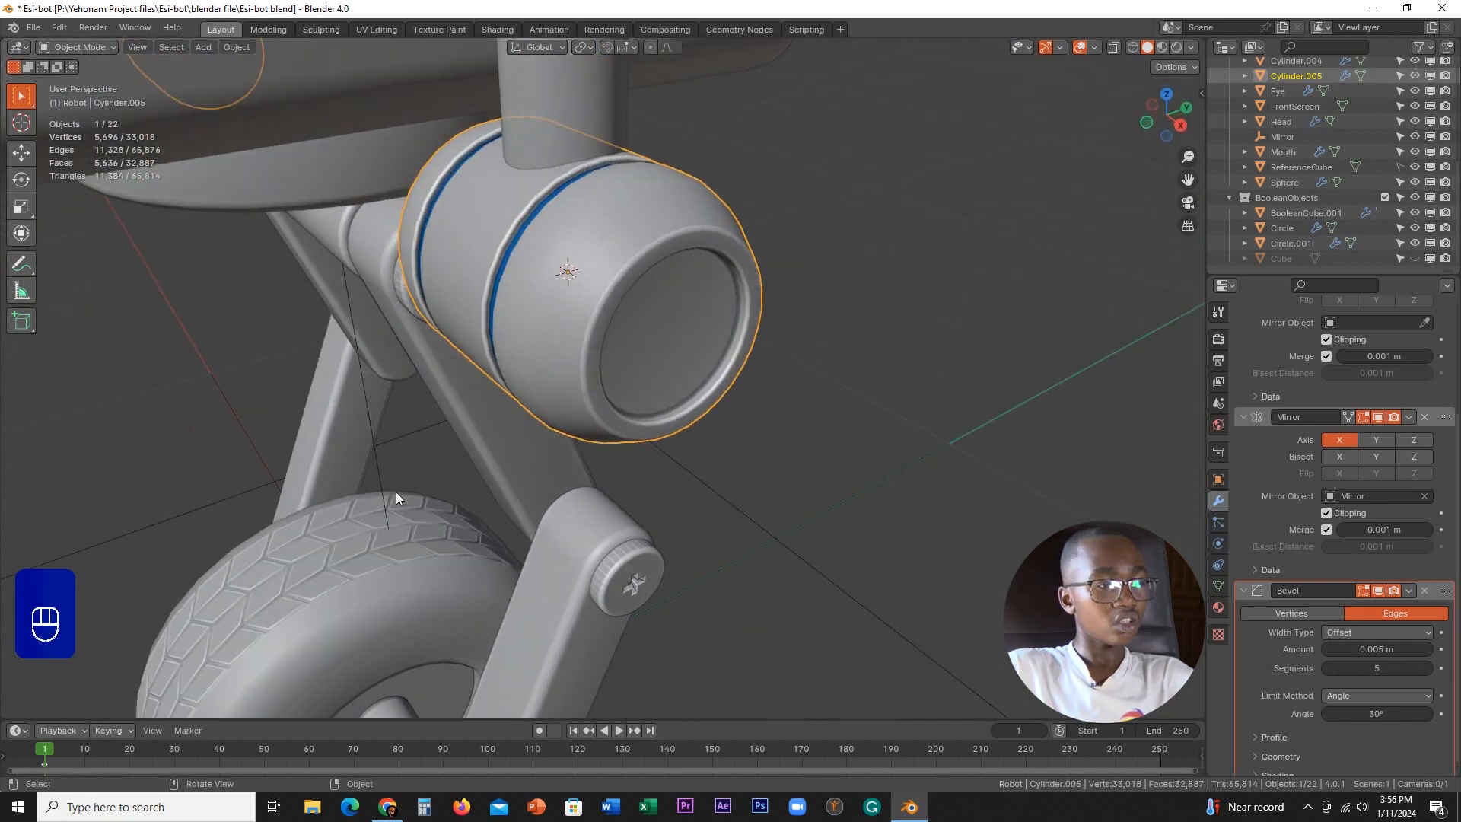
- Check the robotic arm reference image in Chrome, and return to Blender to compare the elbow with it
click(387, 806)
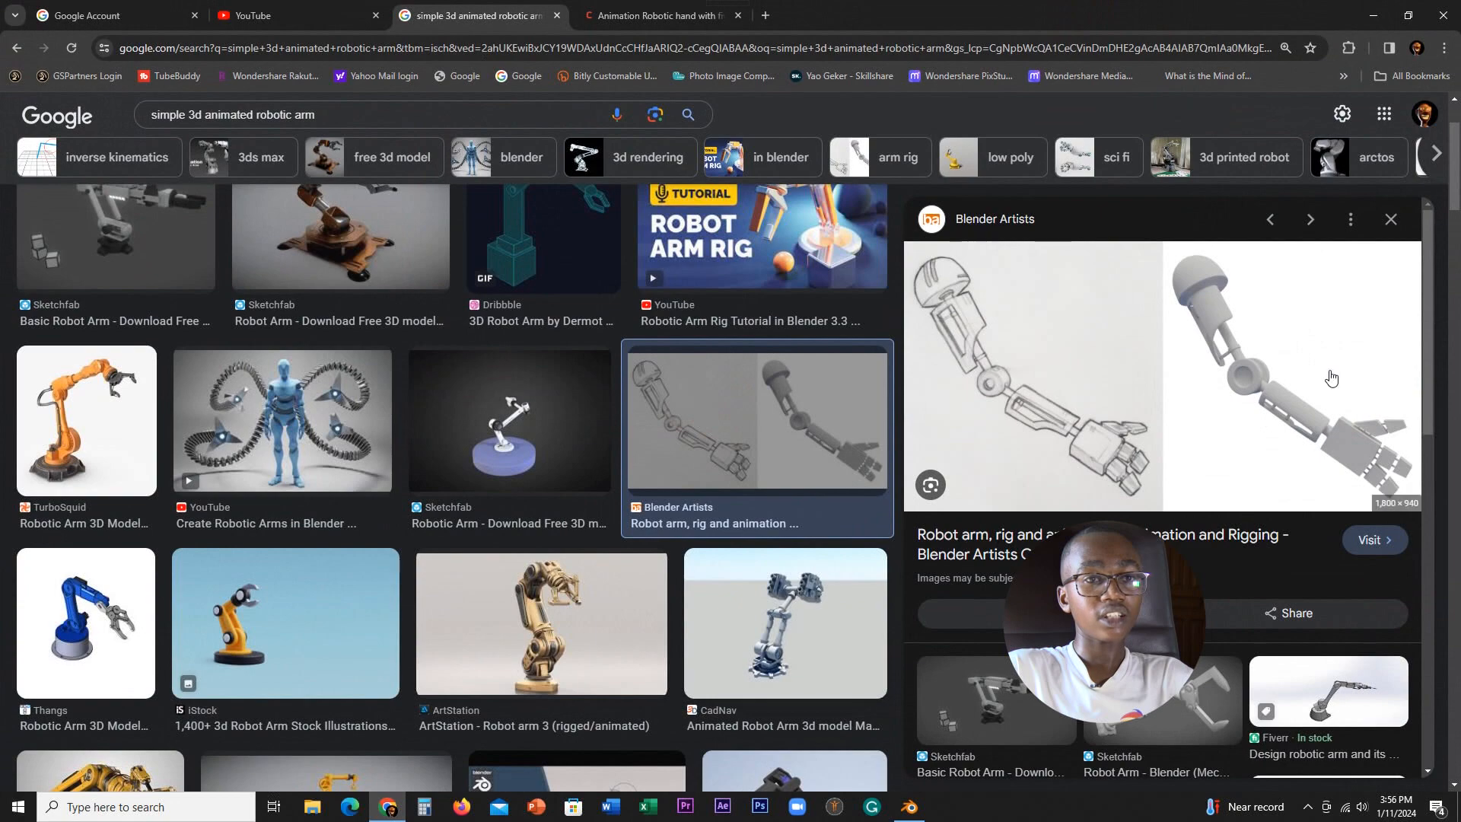
click(1369, 9)
middle_drag(916, 244, 628, 418)
scroll(663, 446, up, 4)
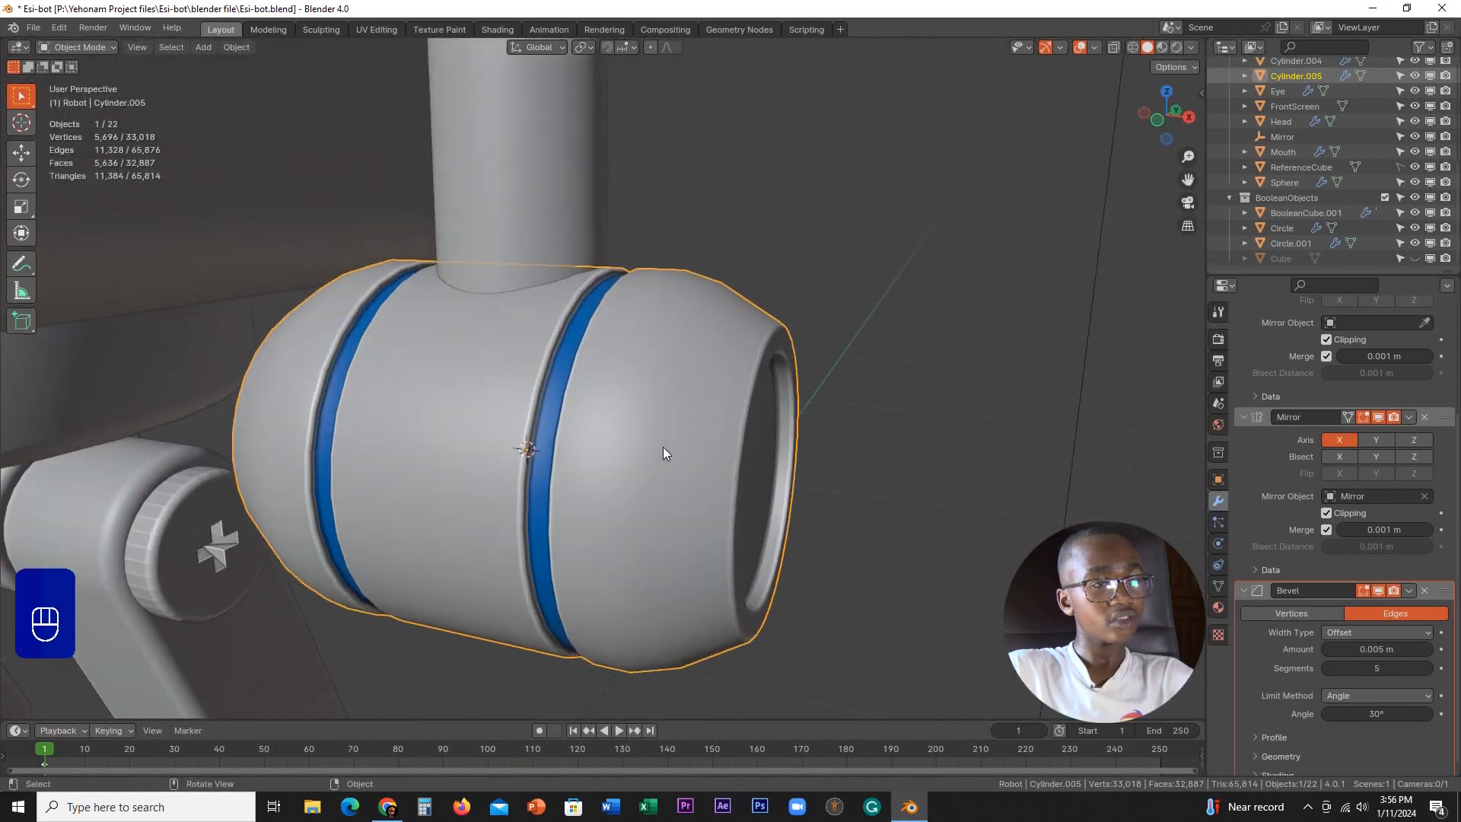
mouse_move(755, 450)
middle_down()
mouse_move(668, 436)
mouse_move(685, 417)
mouse_move(738, 466)
middle_up()
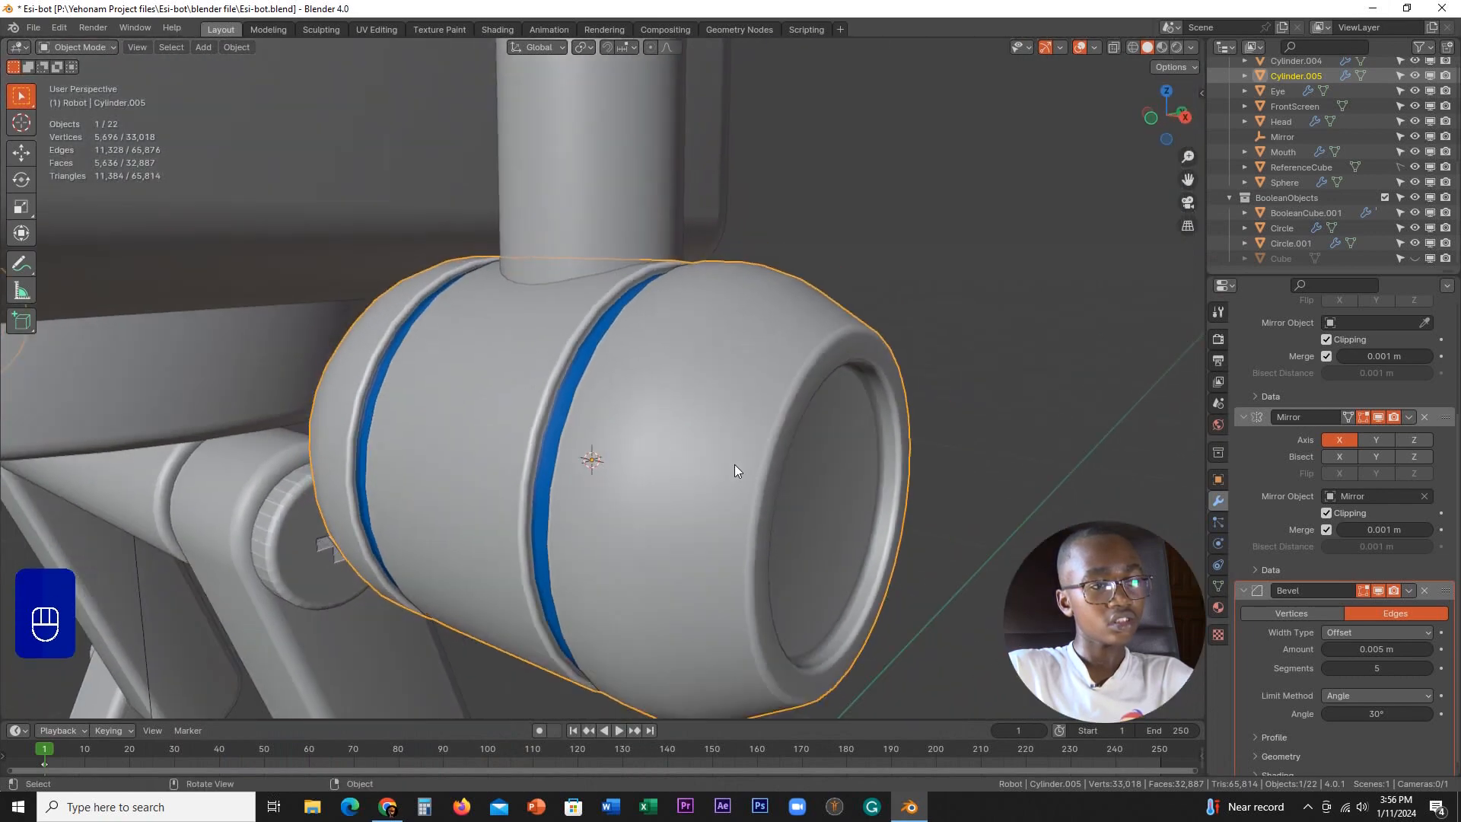
scroll(726, 475, down, 3)
- Examine the elbow's bevelled grooves and recessed end in both Edit Mode and Object Mode
key(Tab)
shift+middle_drag(907, 471, 548, 340)
scroll(723, 441, up, 4)
scroll(789, 479, down, 2)
scroll(789, 477, down, 2)
scroll(507, 446, up, 3)
scroll(505, 446, up, 1)
key(Tab)
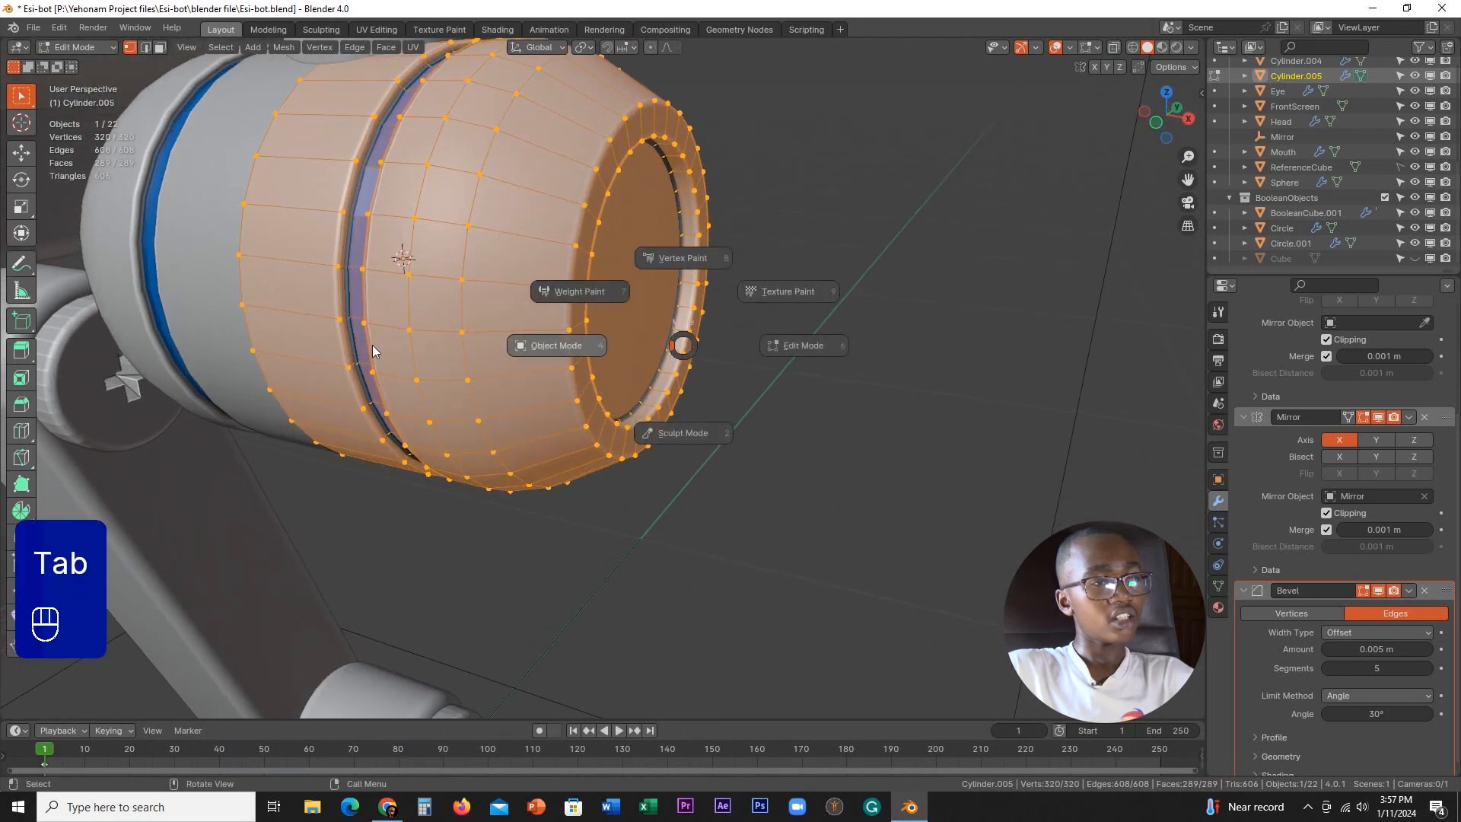
shift+middle_drag(635, 374, 661, 476)
scroll(607, 449, up, 2)
scroll(607, 449, up, 2)
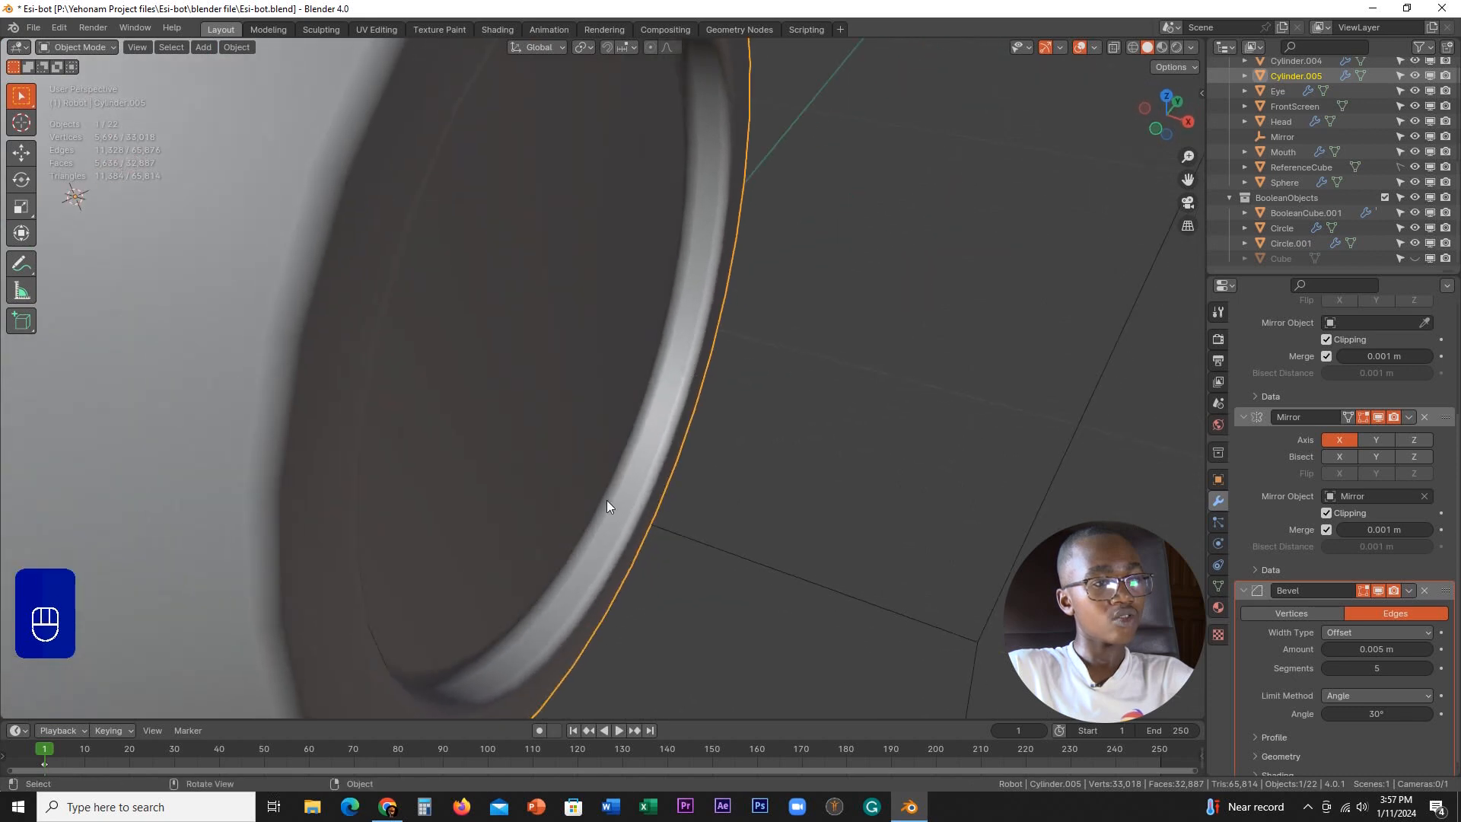
scroll(546, 351, down, 3)
middle_drag(532, 449, 441, 491)
- Assign the Mood_Colour material to the inner wall face loop of the elbow's recessed end
key(Tab)
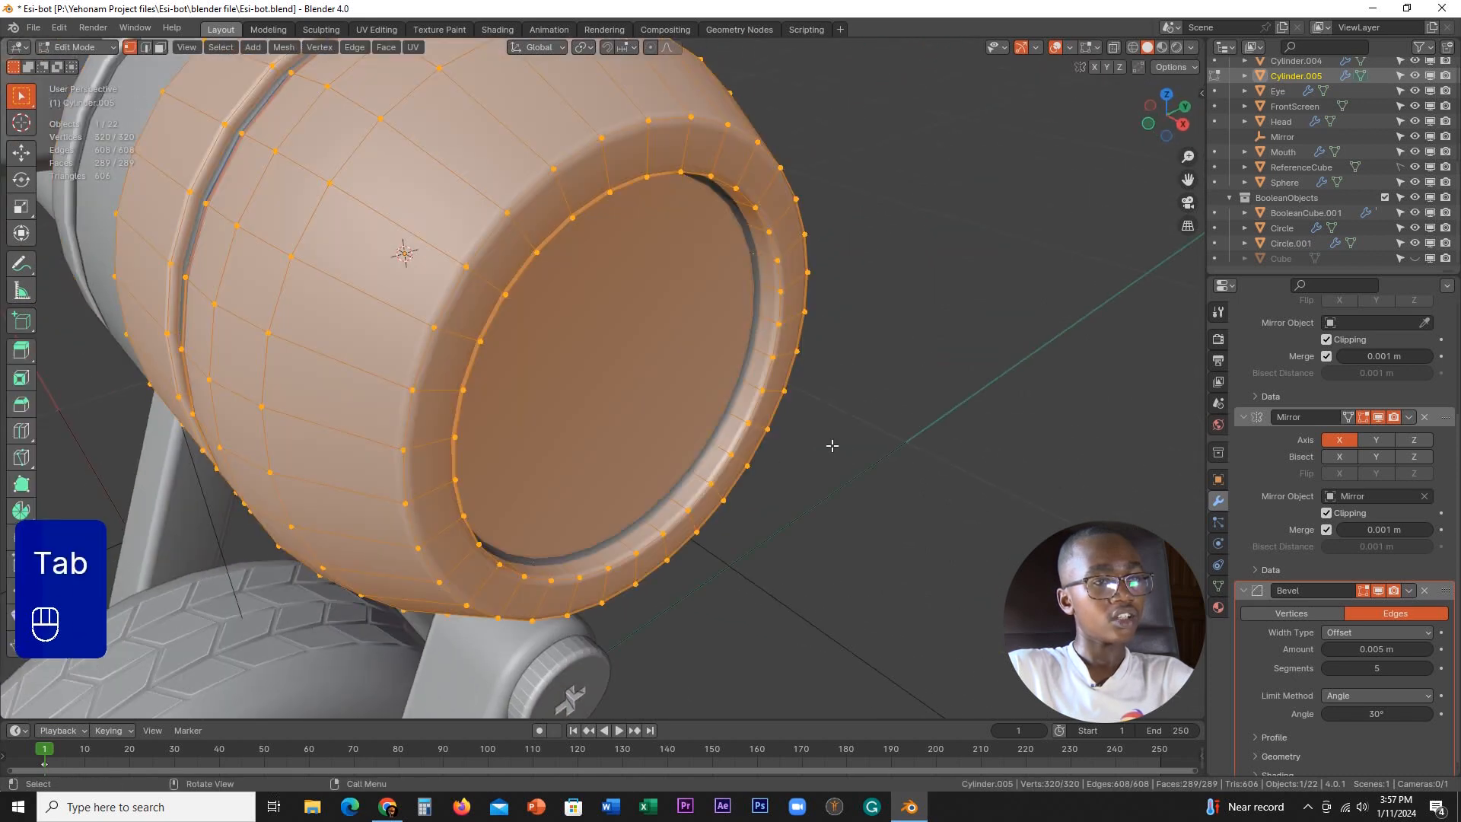
mouse_move(742, 466)
middle_down()
mouse_move(812, 432)
mouse_move(745, 484)
middle_up()
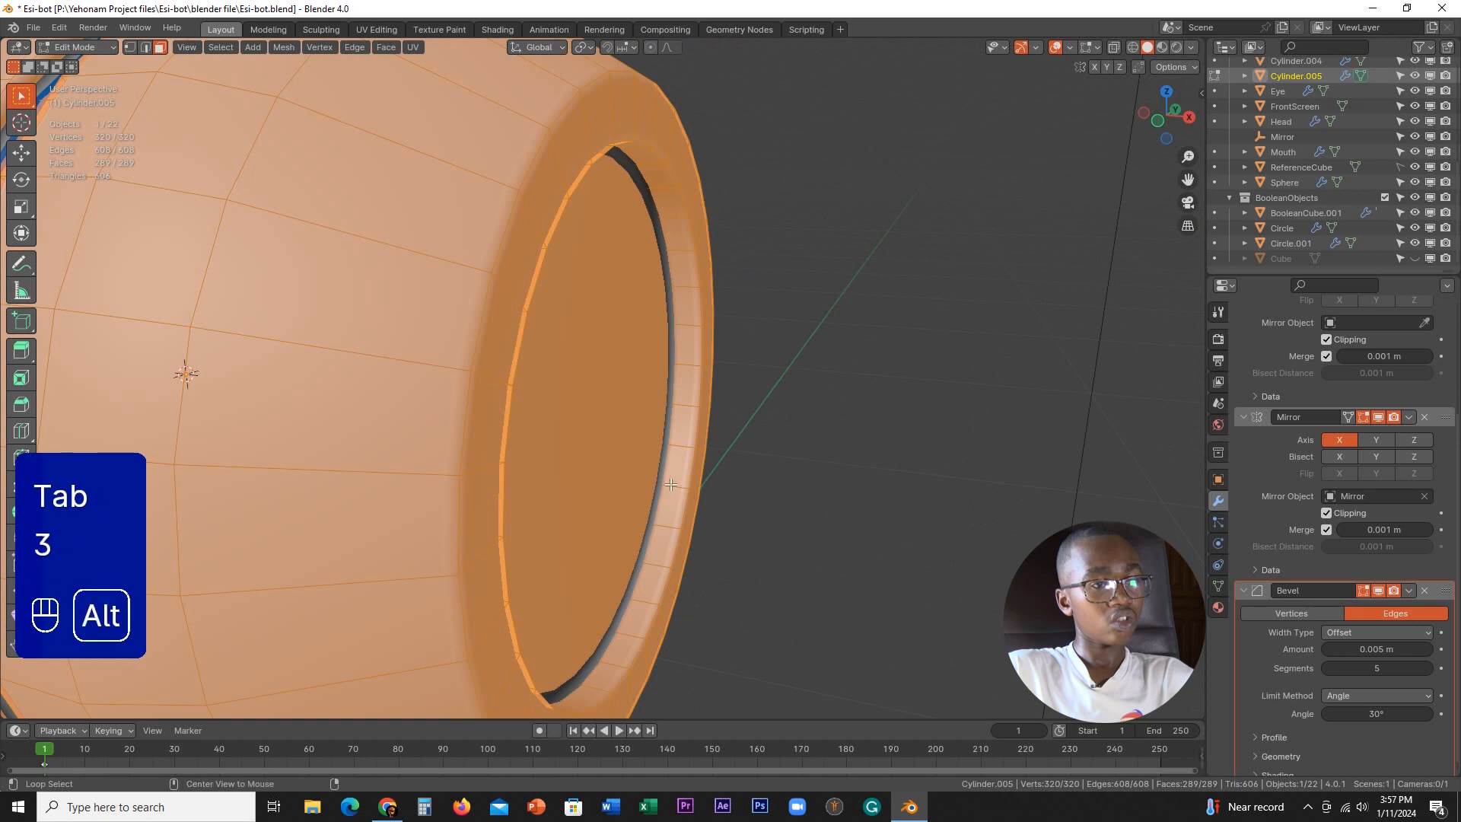
alt+click(693, 476)
click(1222, 608)
scroll(1309, 431, up, 3)
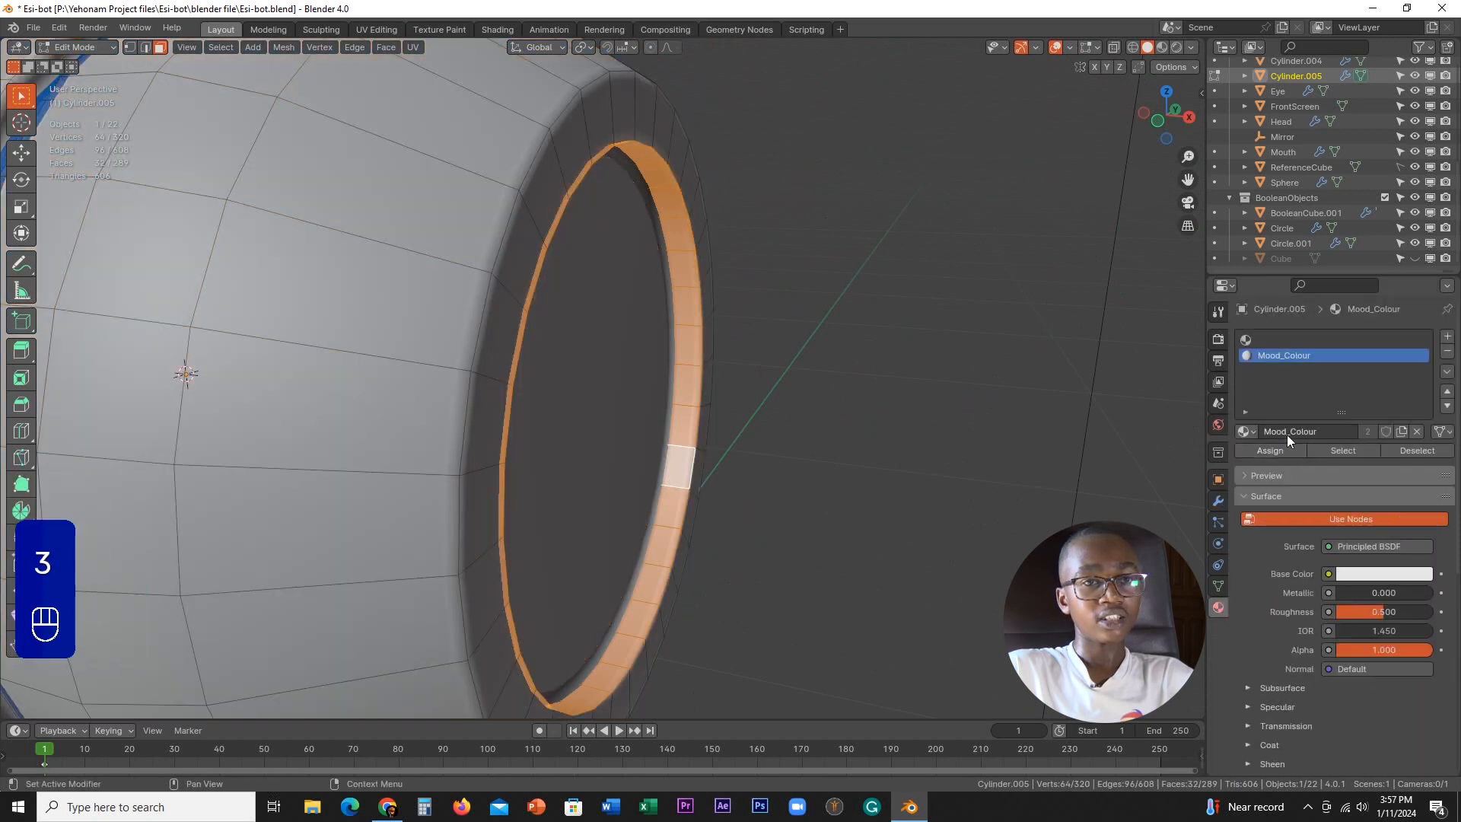
click(1267, 453)
scroll(836, 464, down, 5)
key(Tab)
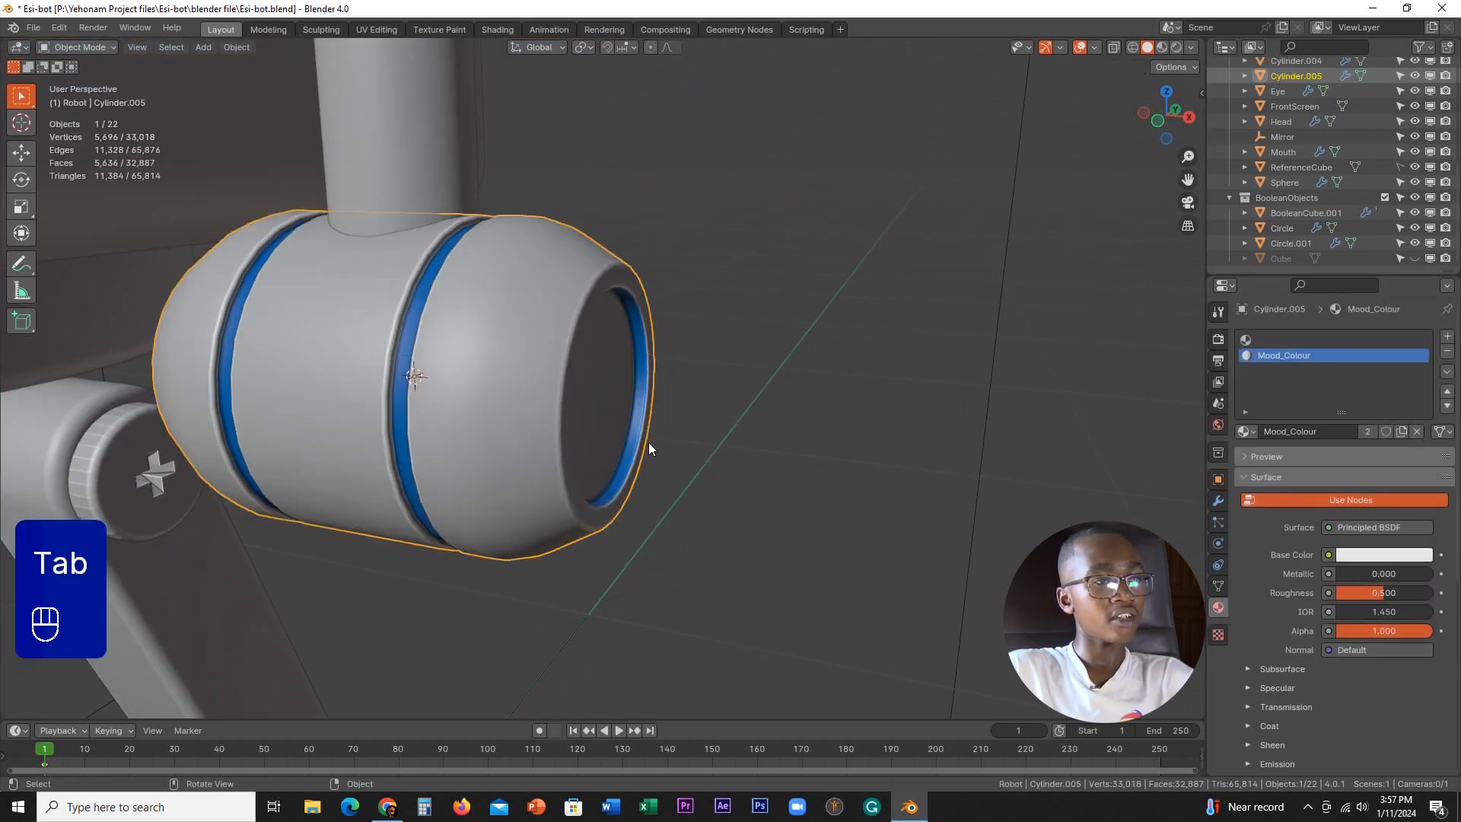
- Apply smooth shading to the elbow object and check the surface against its mesh
scroll(1046, 457, down, 3)
click(1045, 458)
middle_drag(1046, 458, 771, 464)
scroll(564, 471, up, 3)
shift+middle_drag(438, 461, 605, 464)
click(605, 464)
right_click(604, 464)
click(589, 417)
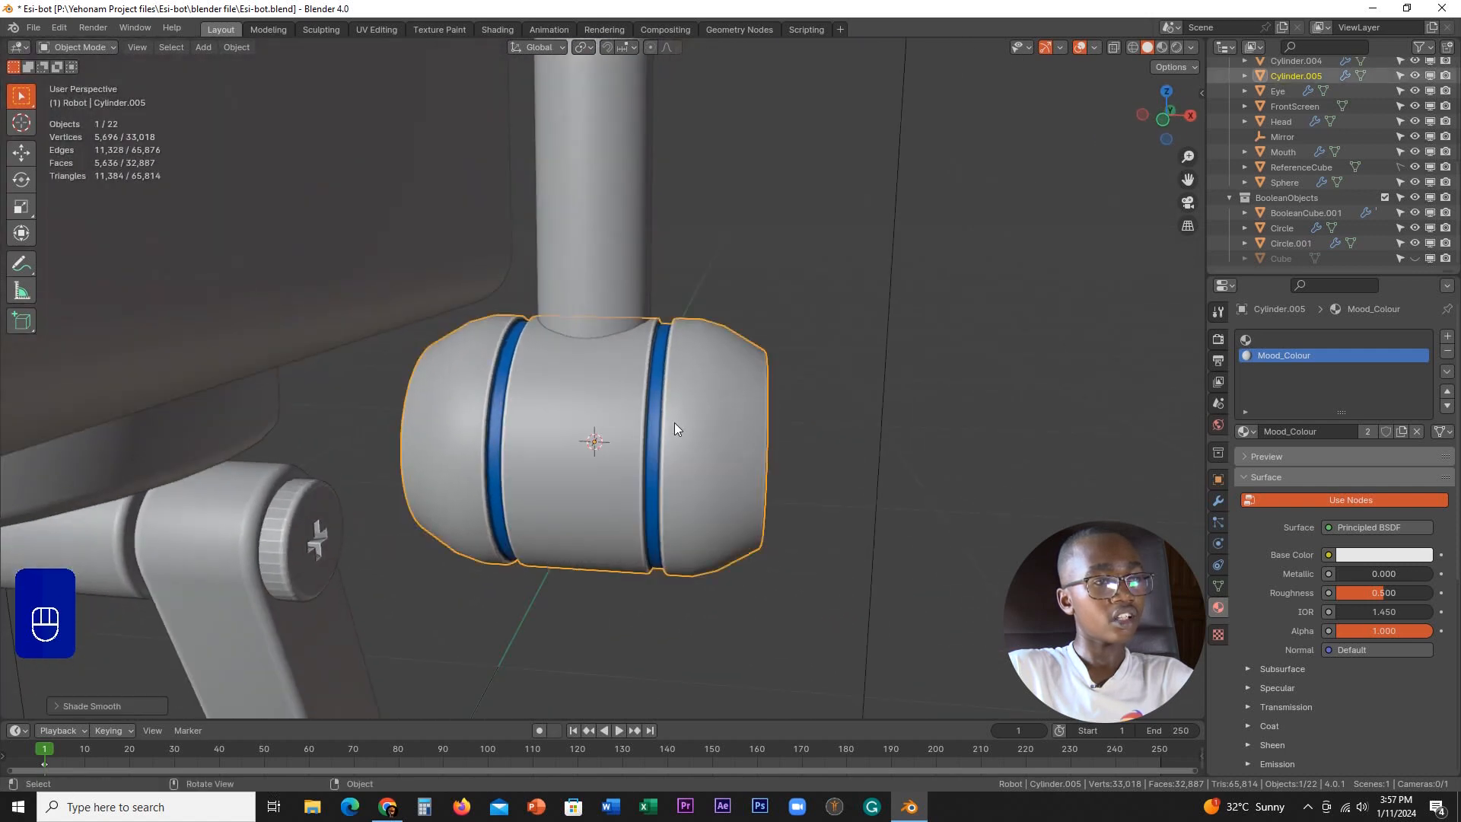
middle_drag(674, 423, 658, 486)
scroll(890, 473, up, 2)
key(Tab)
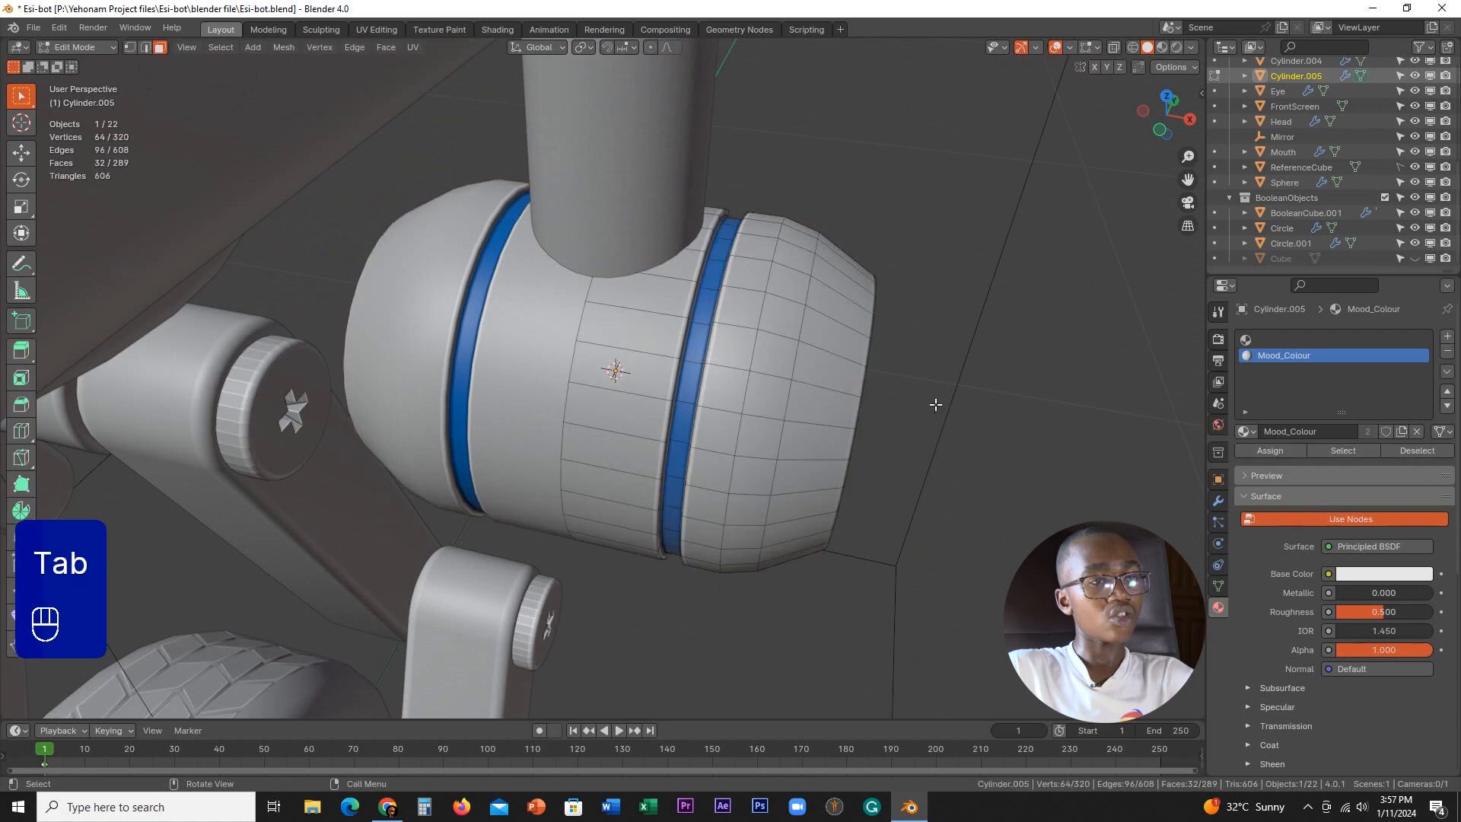
middle_drag(936, 401, 899, 397)
key(Tab)
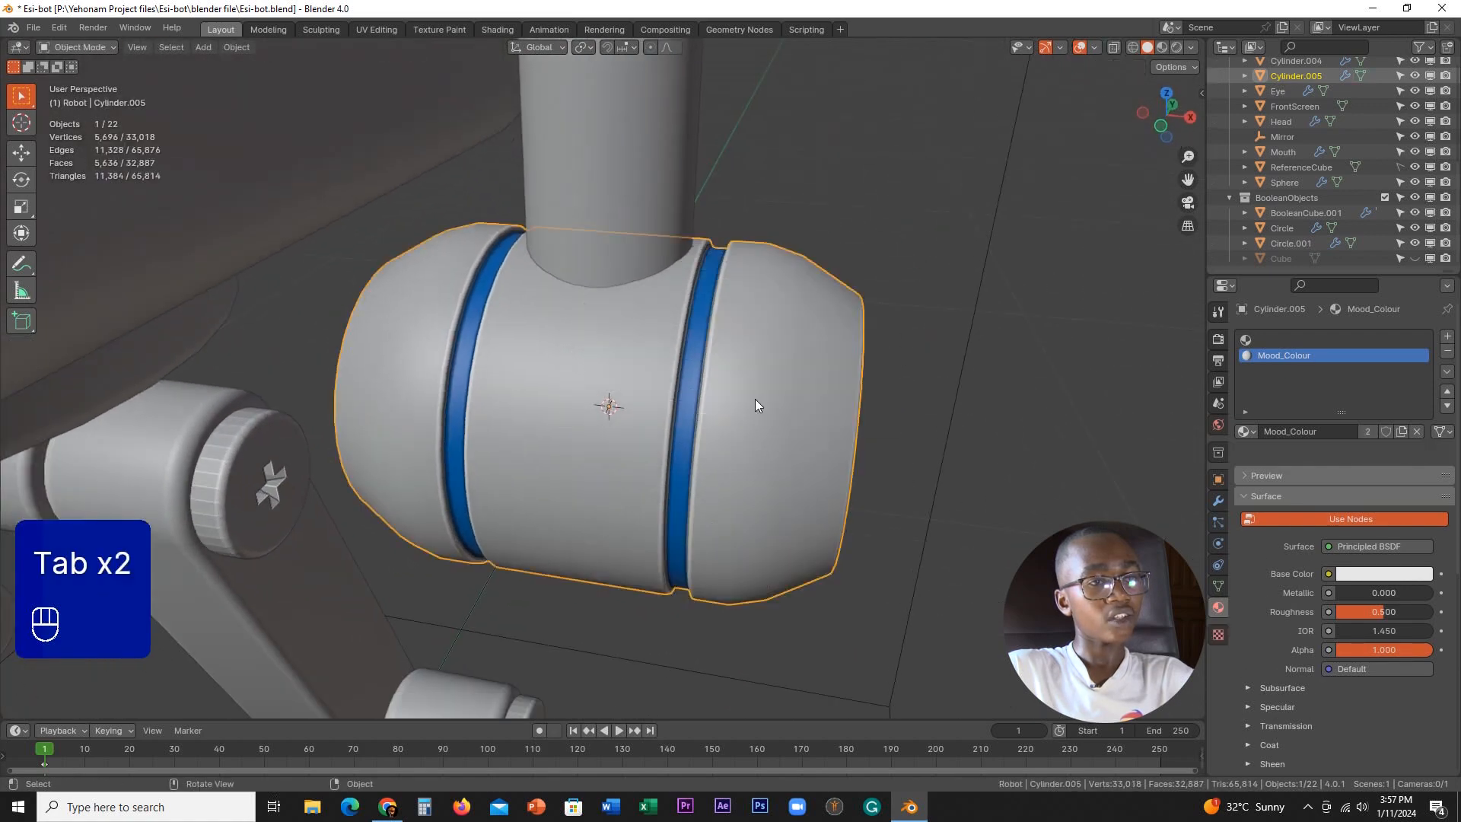
- Try flat shading on the face ring surrounding the elbow's recessed end
middle_drag(759, 404, 831, 418)
key(Tab)
scroll(824, 445, up, 2)
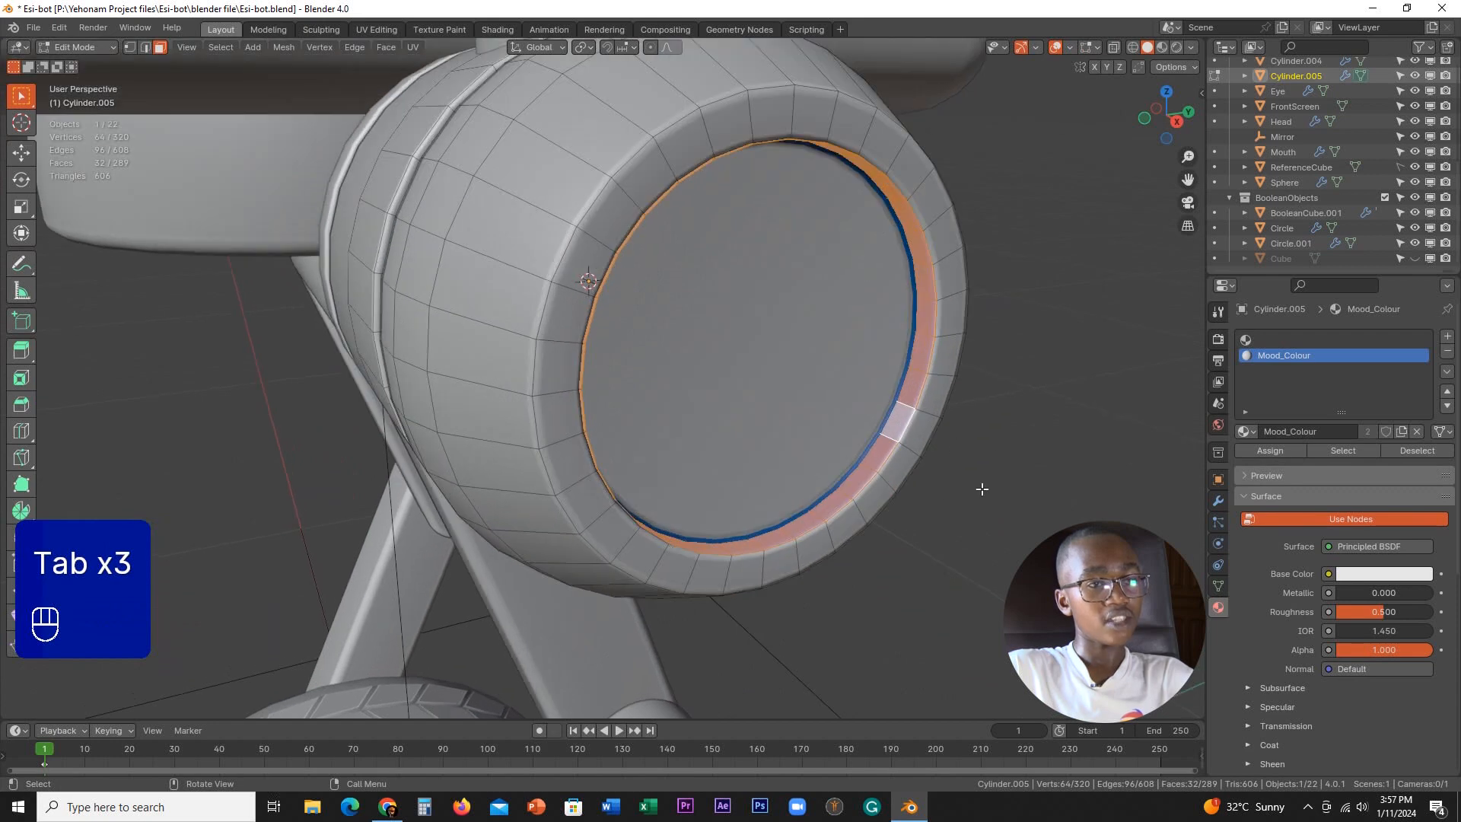
alt+click(882, 492)
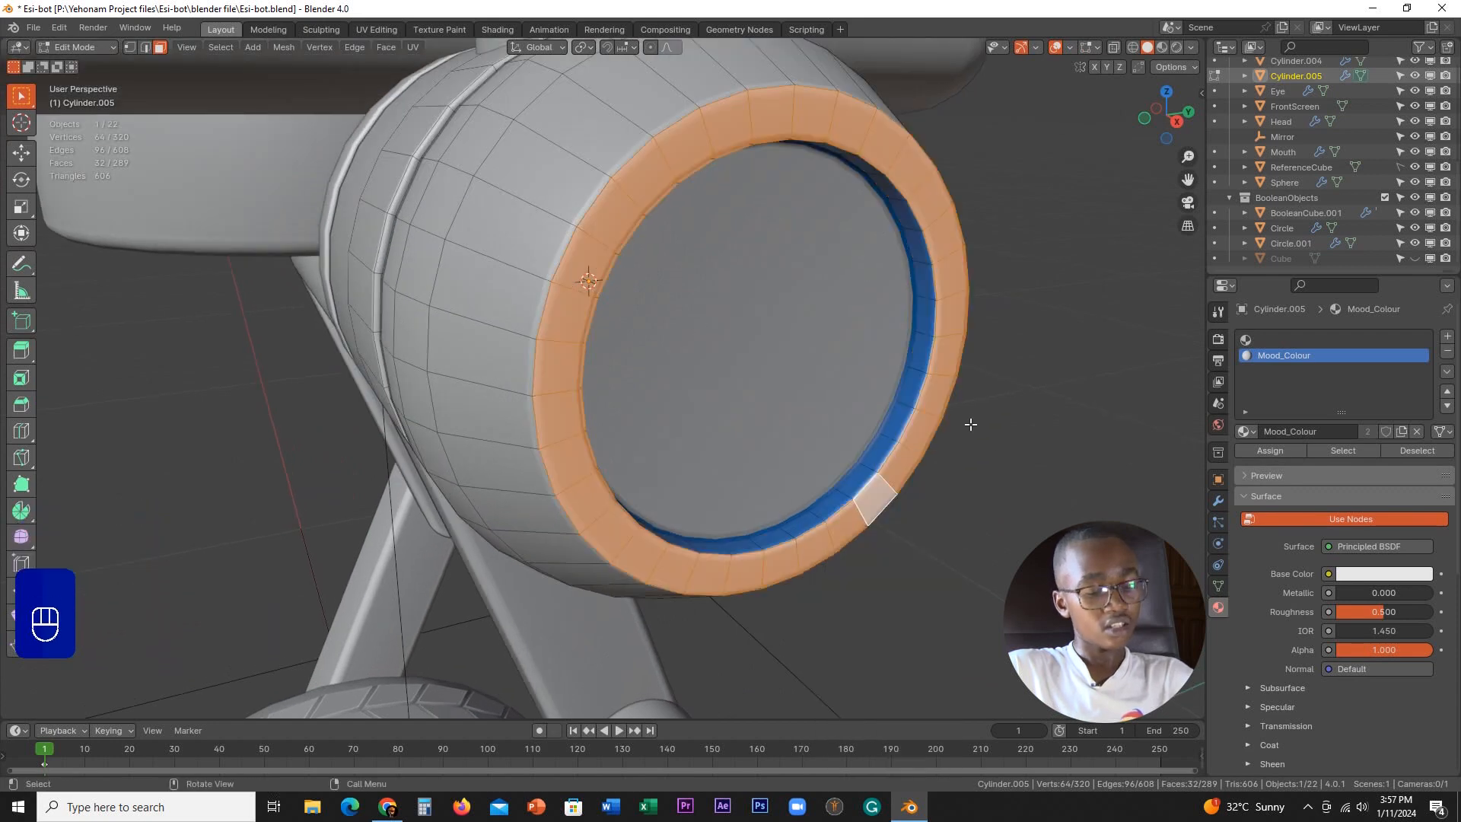
key(ctrl+f)
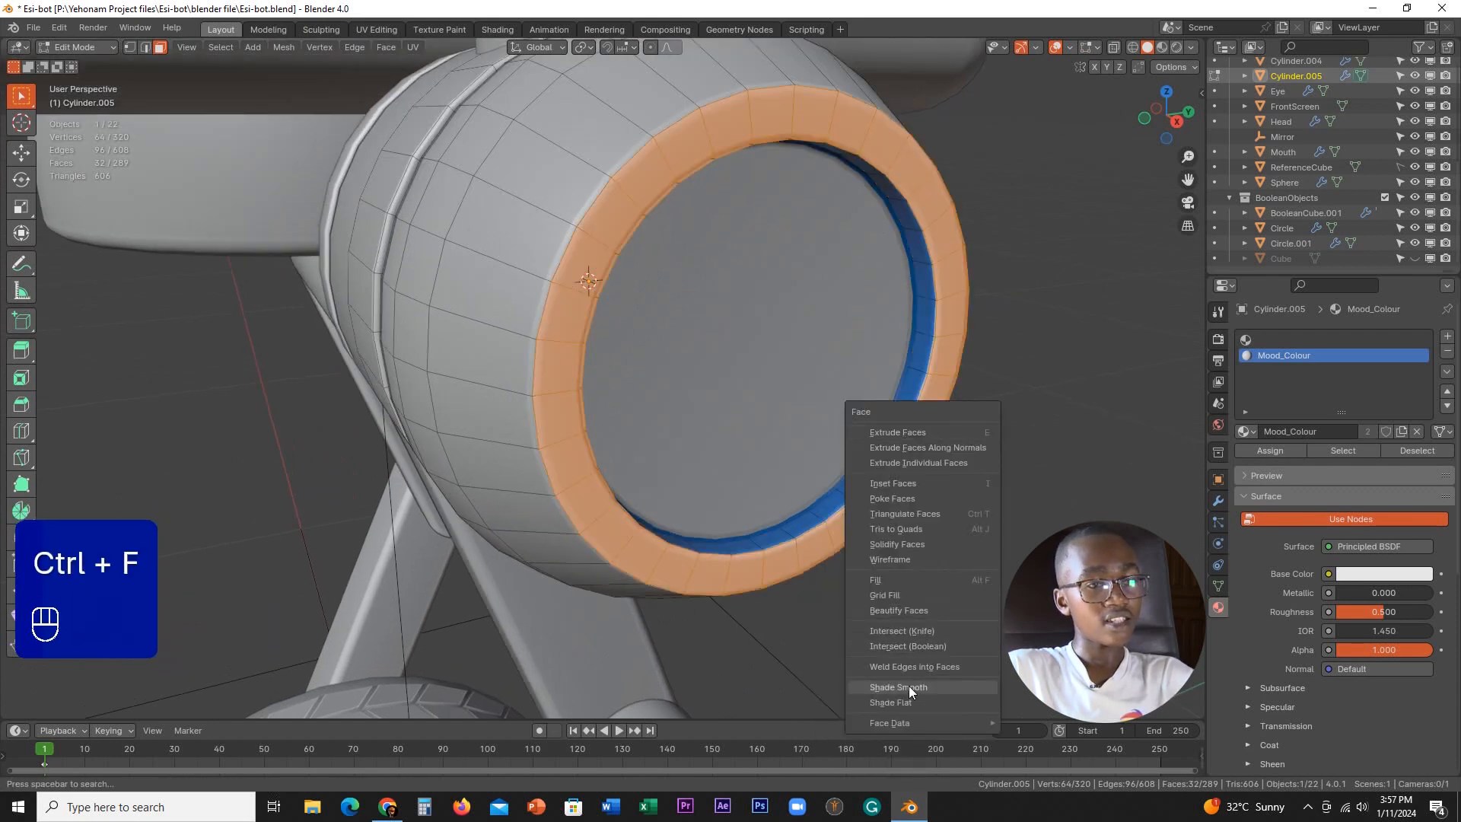
click(898, 702)
middle_drag(895, 563, 779, 464)
key(Tab)
scroll(796, 466, up, 3)
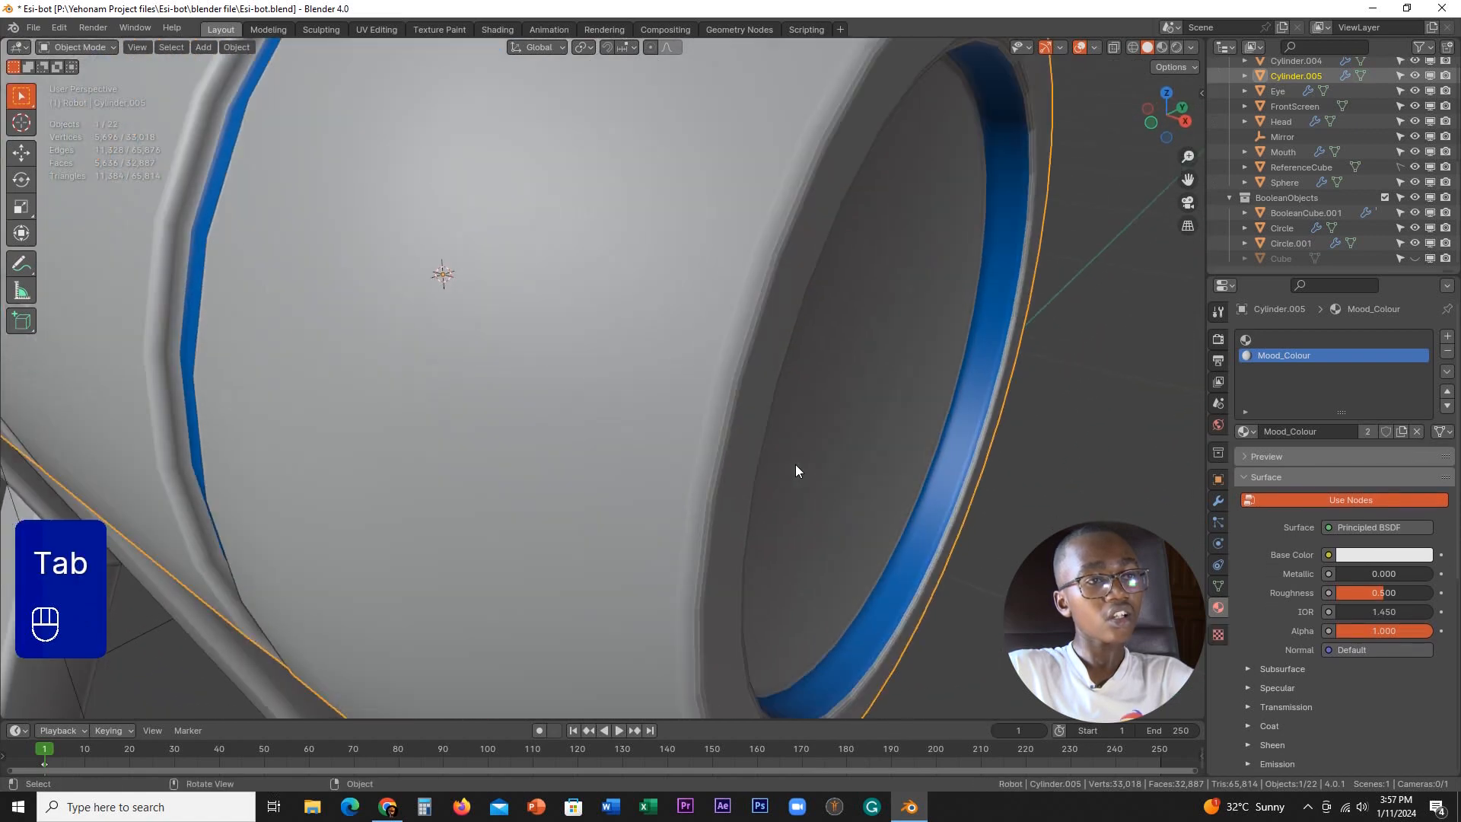
scroll(796, 470, down, 4)
- Try flat shading on the tapered face ring just behind the elbow's end rim
key(Tab)
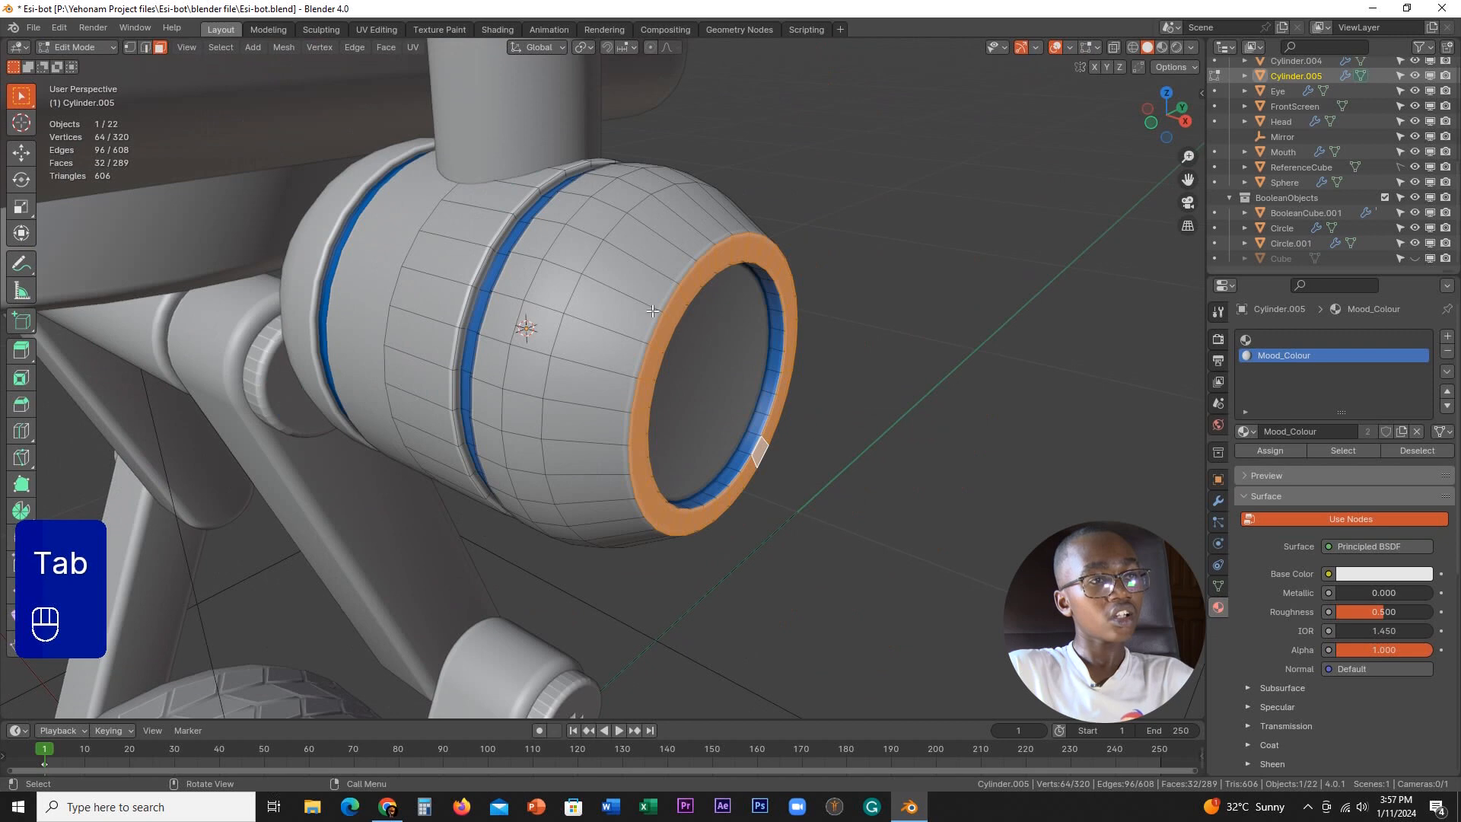
alt+click(651, 312)
key(ctrl+f)
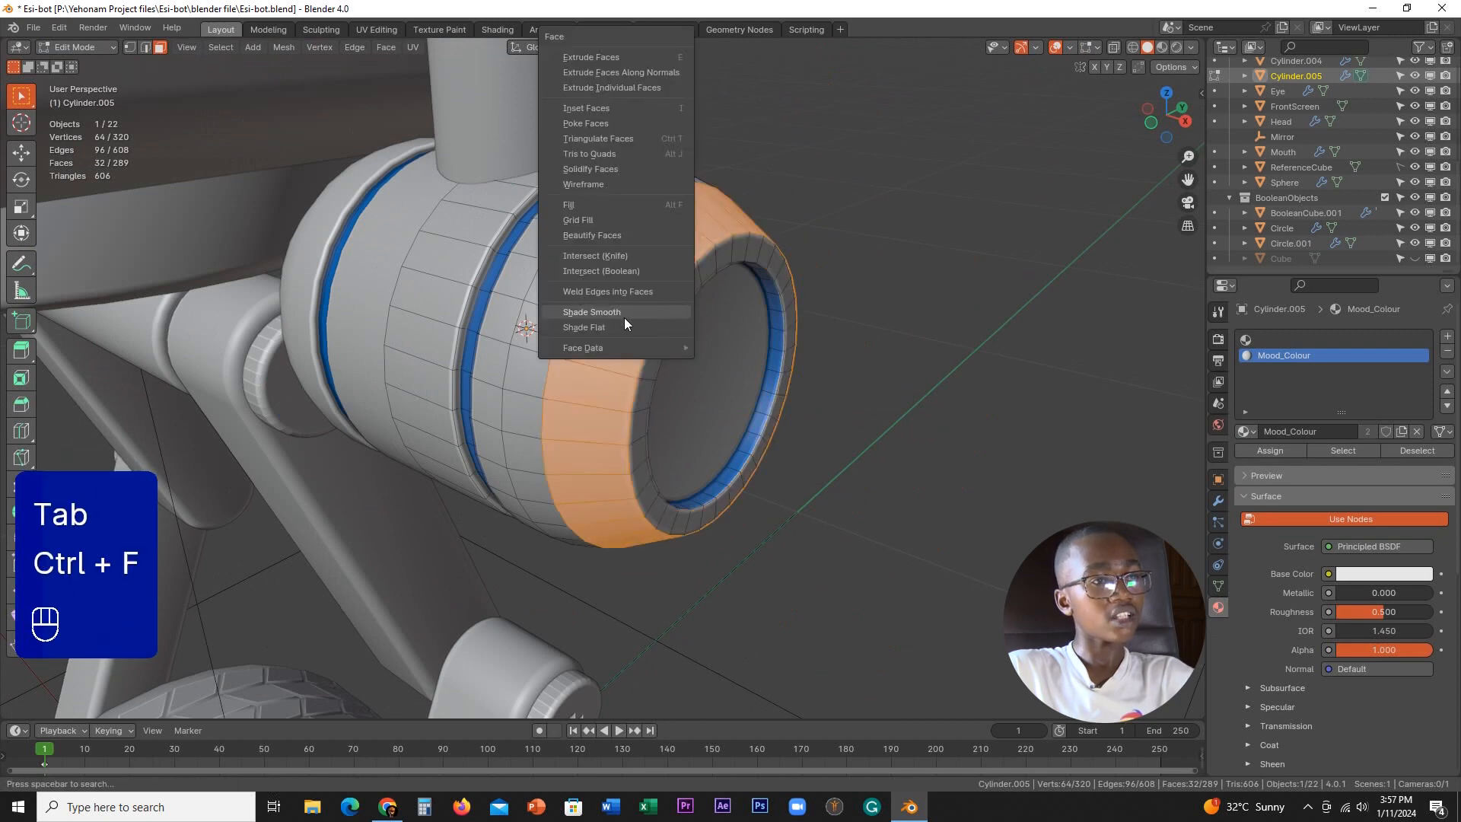
click(622, 327)
key(Tab)
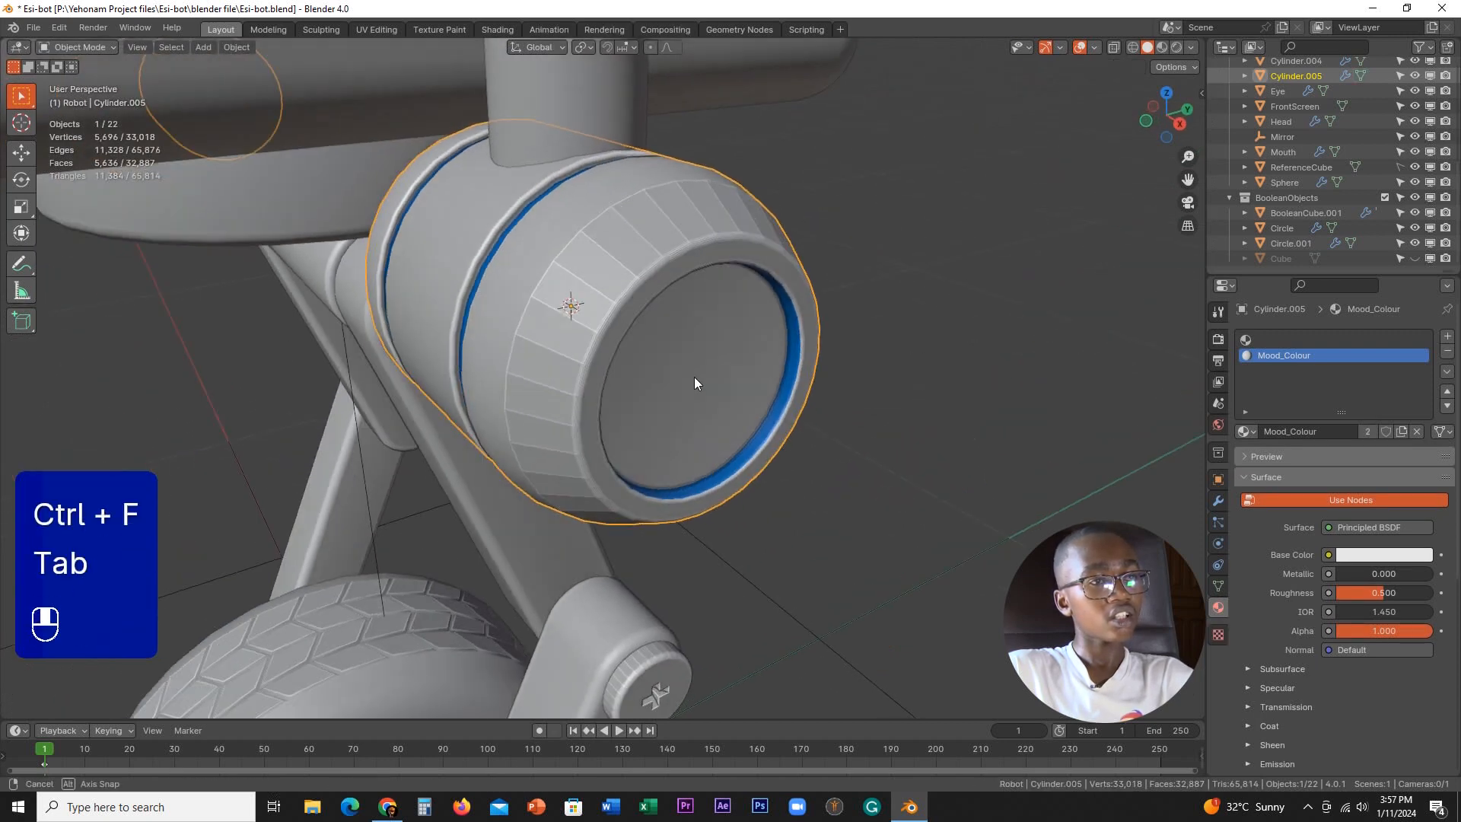
- Restore smooth shading over the entire elbow object and view its grooves from the front
right_click(833, 337)
click(769, 320)
mouse_move(787, 331)
middle_down()
mouse_move(770, 353)
mouse_move(791, 298)
mouse_move(925, 348)
middle_up()
scroll(837, 373, up, 3)
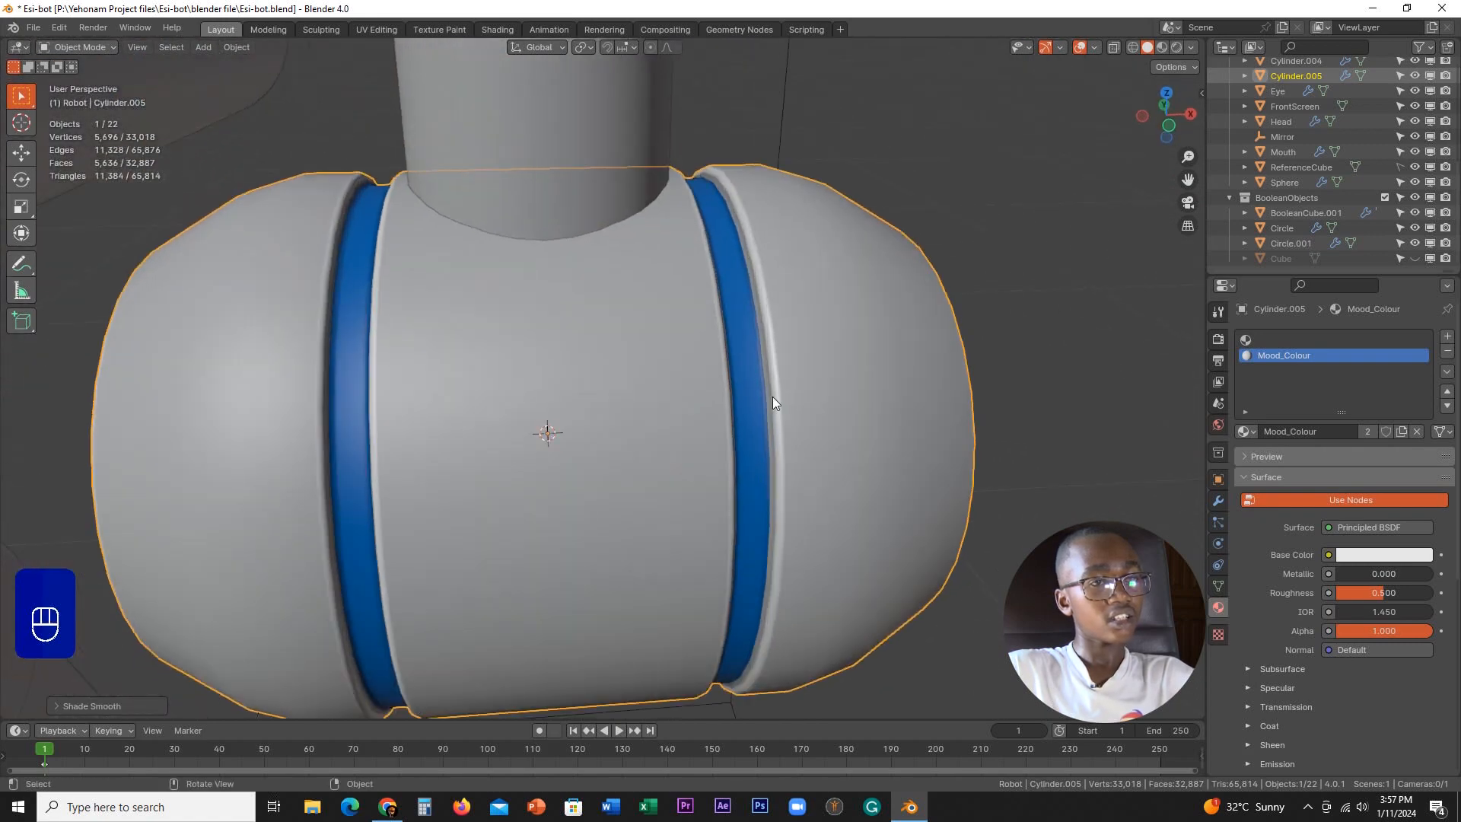
- Try flat shading on the face ring inside the elbow's blue groove and undo it
key(Tab)
alt+click(790, 388)
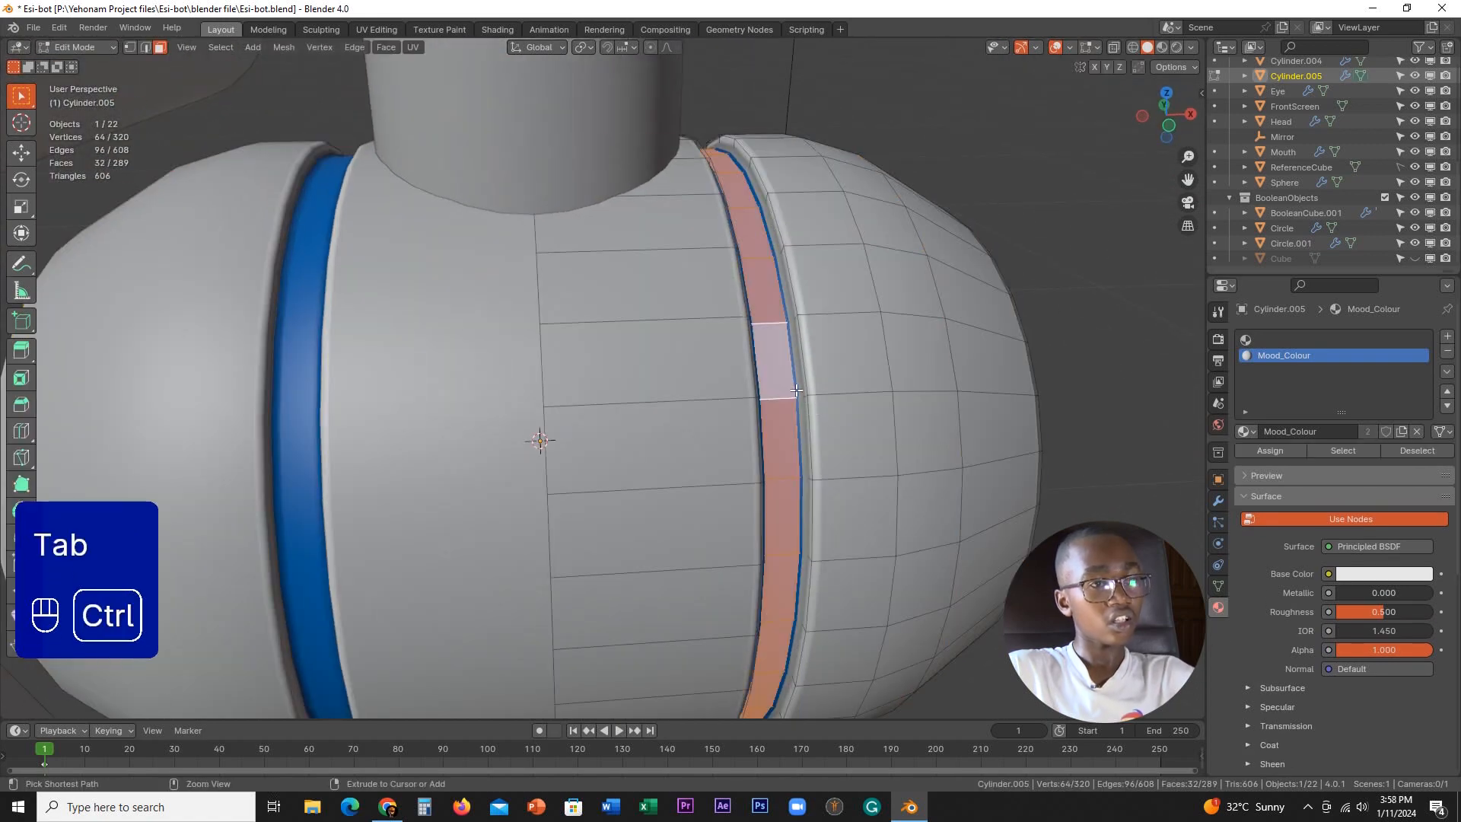
key(ctrl+f)
click(774, 392)
middle_drag(774, 392, 674, 286)
key(ctrl+z)
scroll(843, 401, down, 4)
key(Tab)
scroll(663, 308, down, 3)
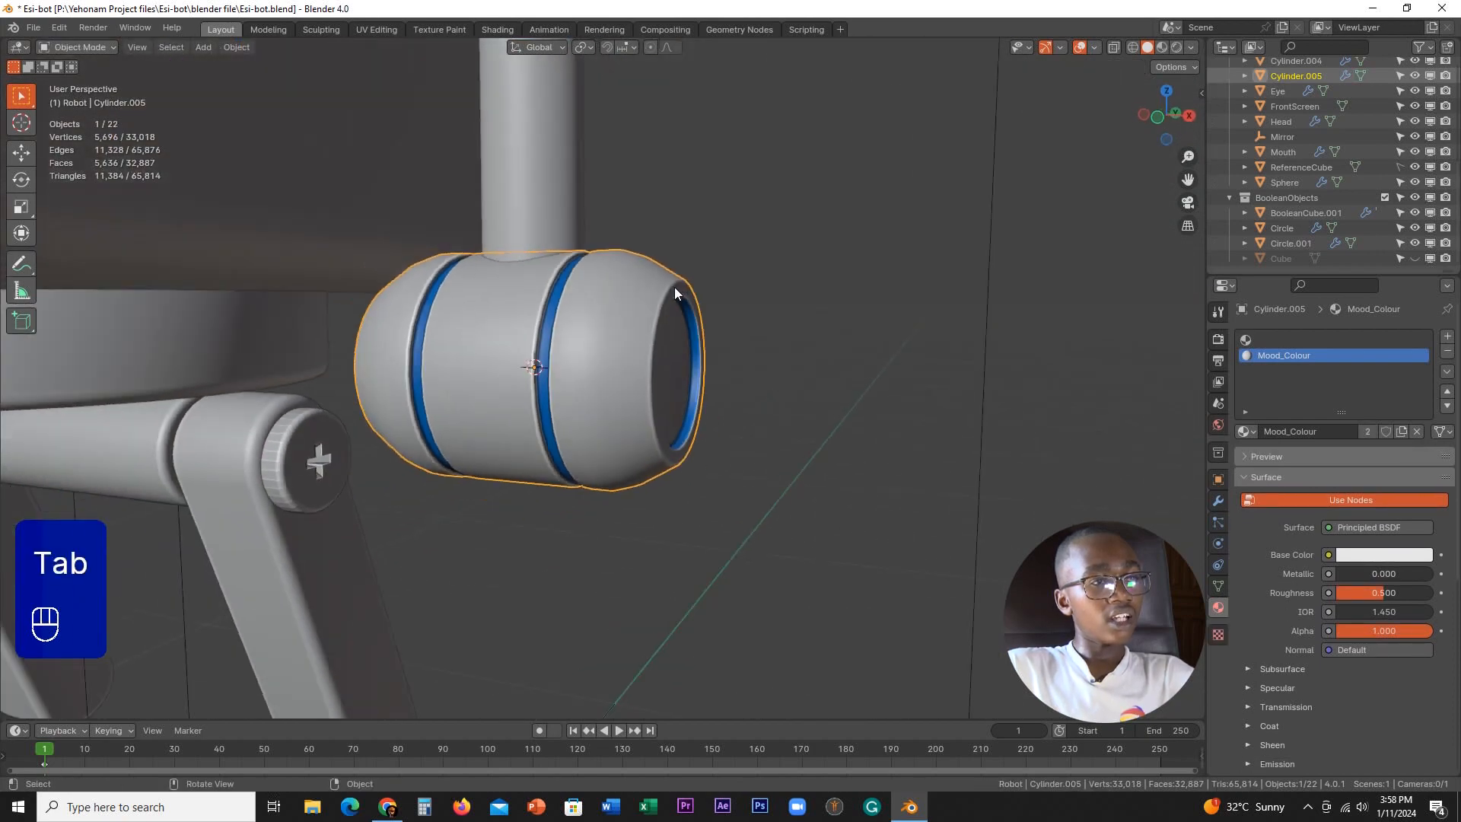
scroll(674, 286, down, 5)
scroll(612, 323, down, 3)
middle_drag(589, 350, 764, 403)
key(KP_1)
scroll(655, 369, up, 3)
scroll(563, 371, up, 2)
scroll(831, 406, up, 2)
key(s)
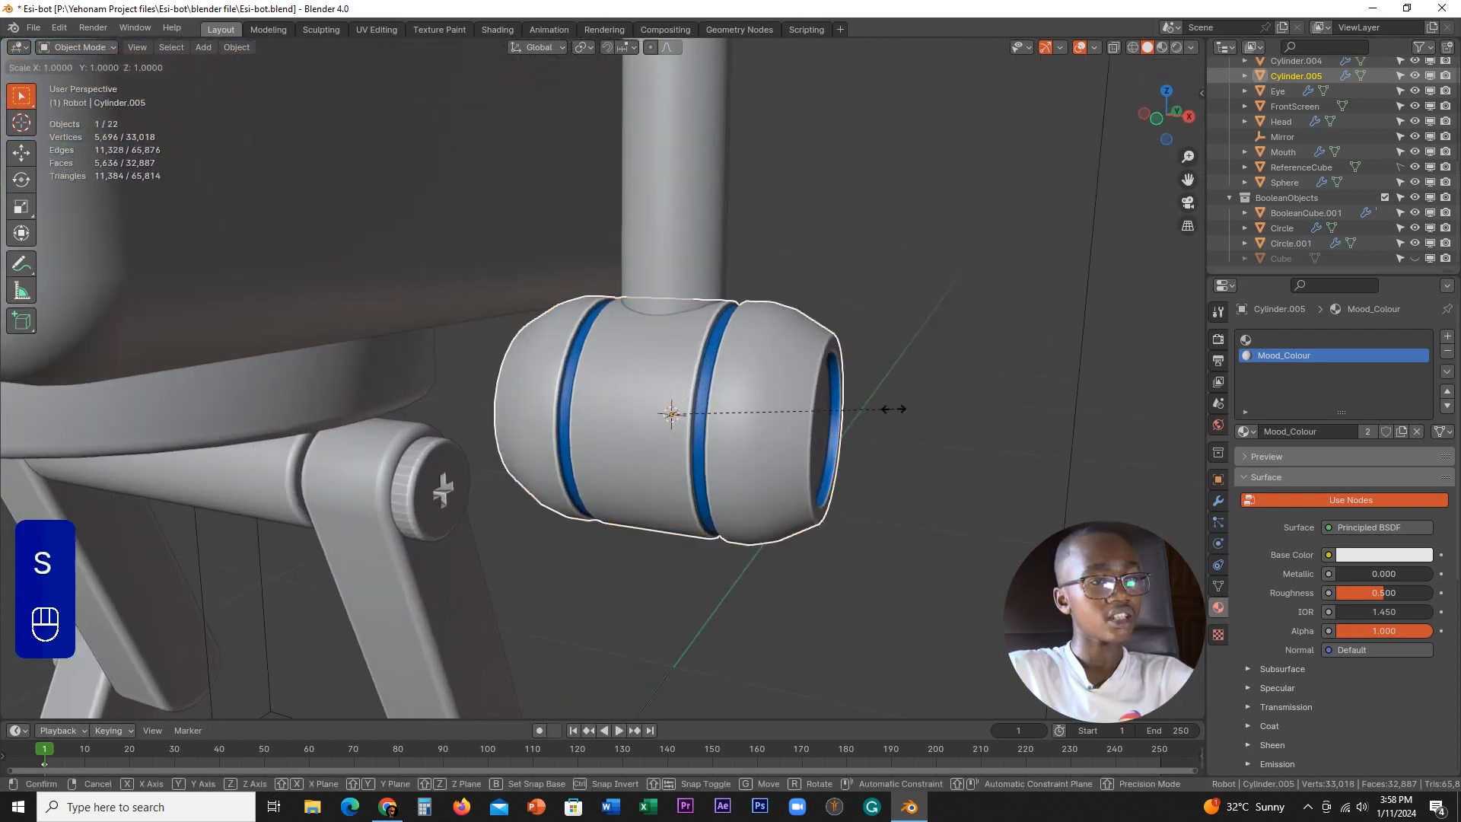
key(shift+z)
right_click(859, 395)
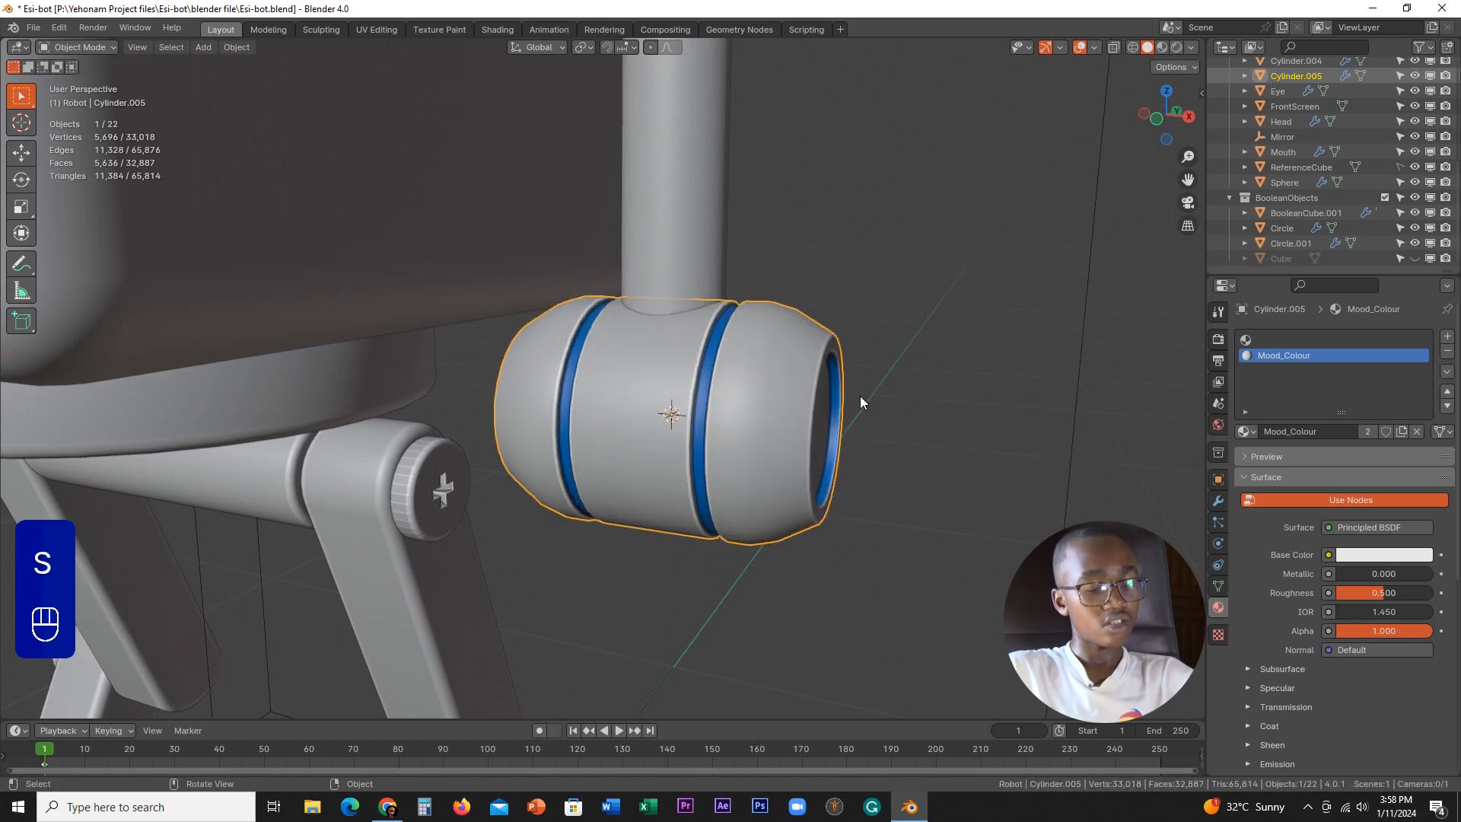
key(s)
key(shift+x)
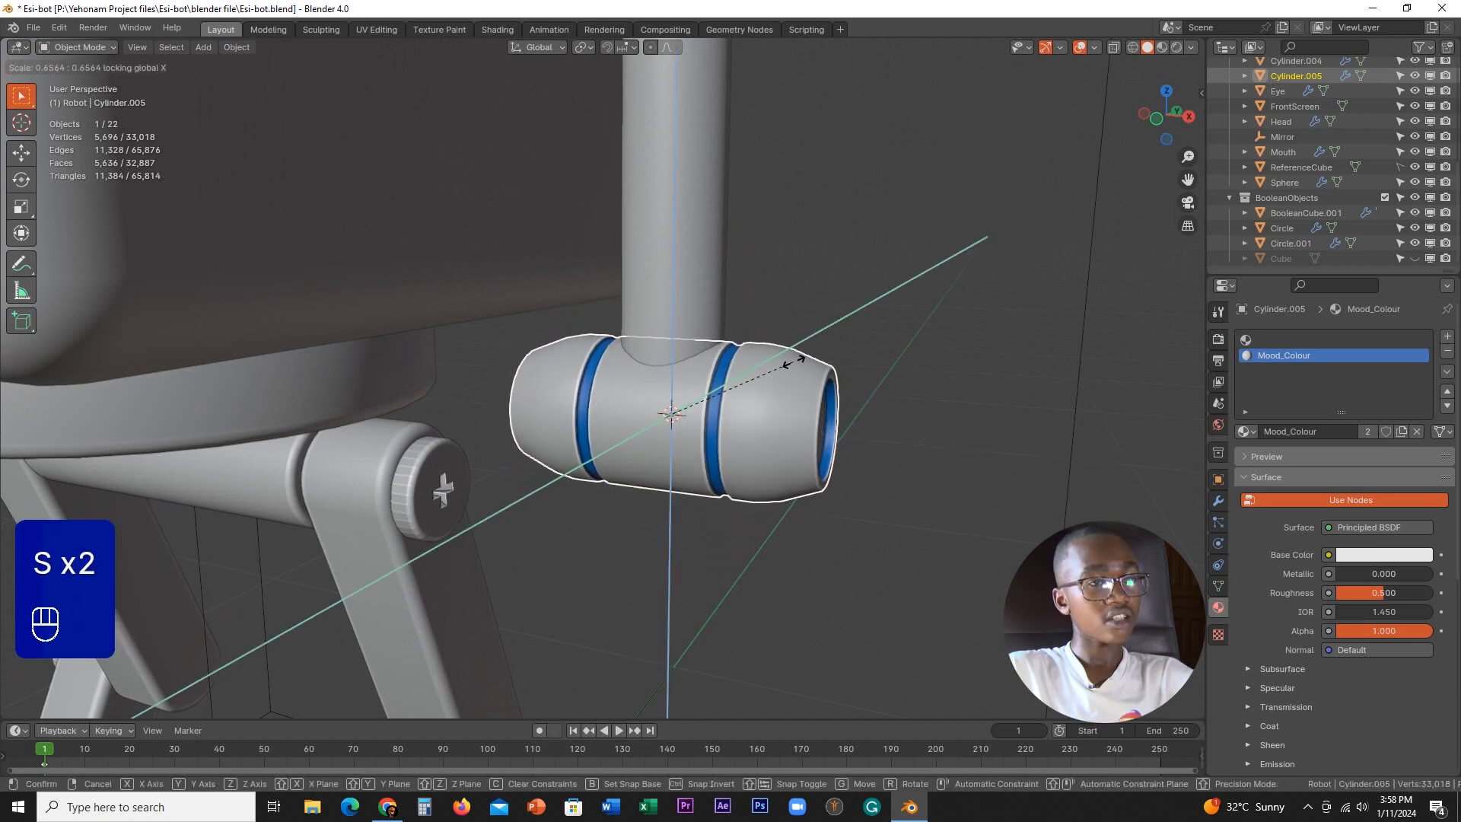
key(ctrl)
right_click(795, 364)
- Scale the elbow's entire mesh to about 0.79 in Y and Z, excluding the X axis
key(Tab)
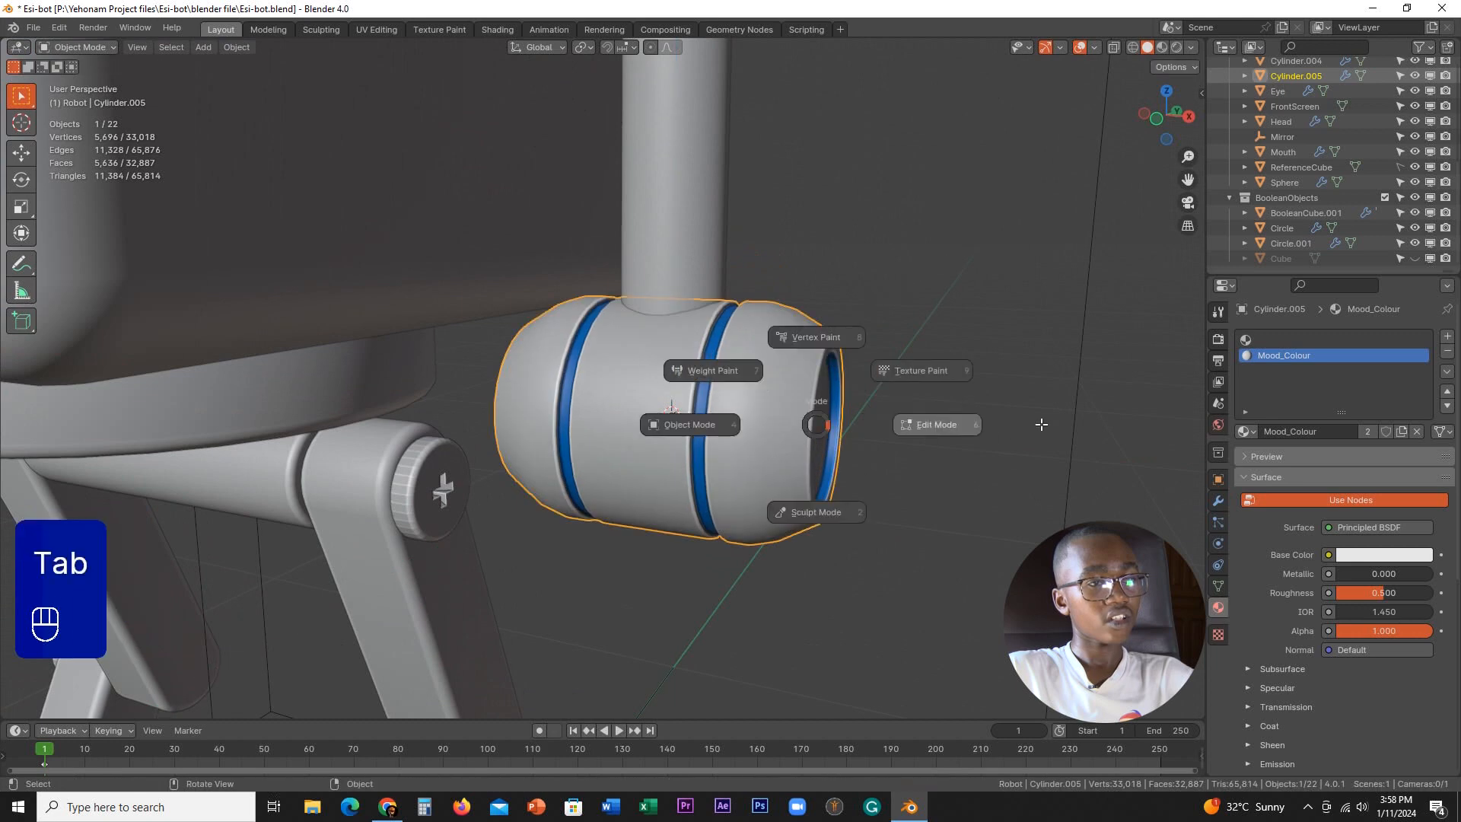
click(918, 422)
key(a)
key(s)
key(shift+x)
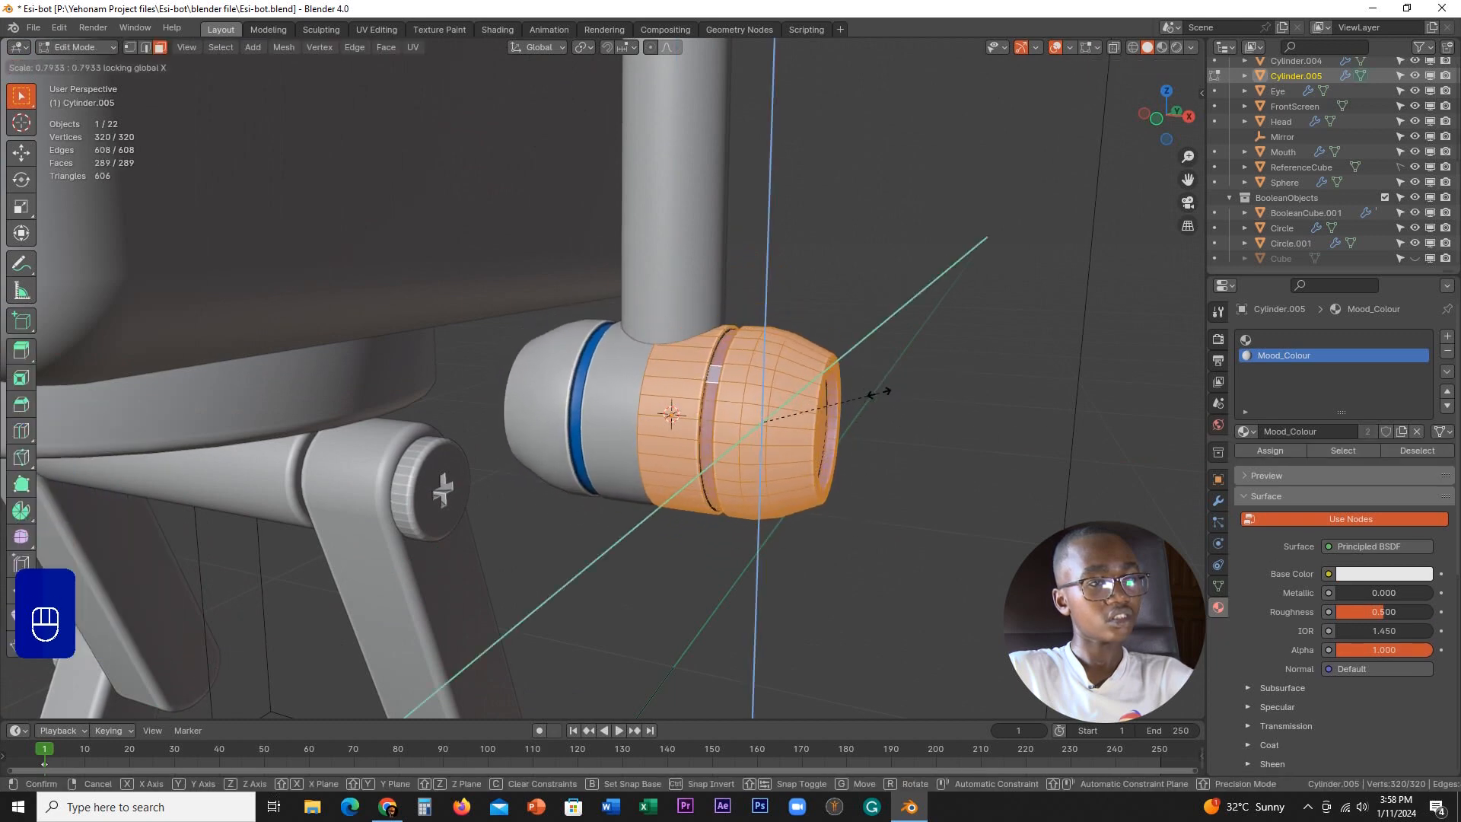
click(879, 393)
- Split the viewport into two front views, one framing the whole robot and the other a close wireframe of the elbow
key(KP_1)
scroll(805, 297, down, 8)
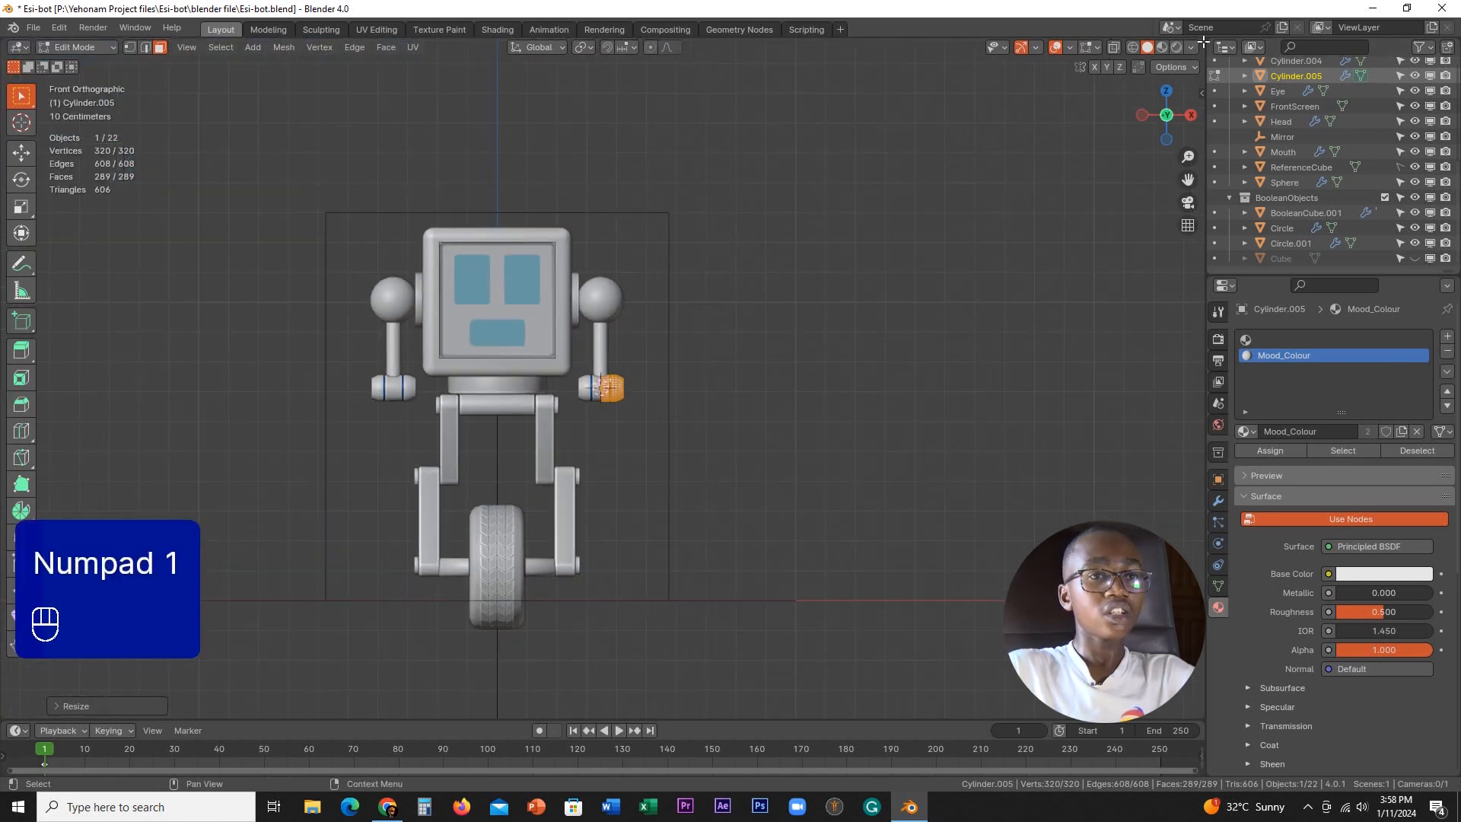
drag(1203, 42, 730, 228)
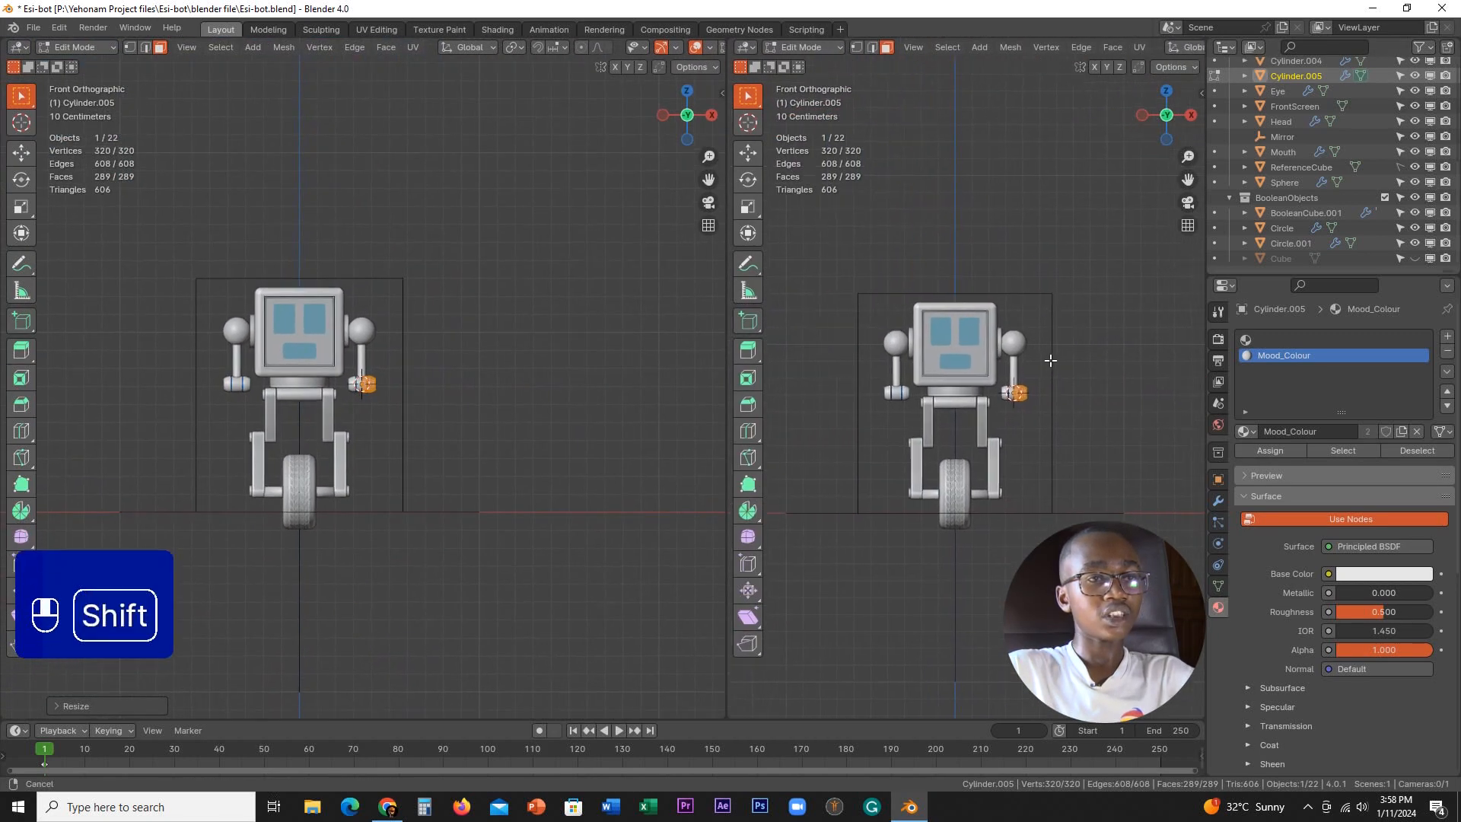
shift+middle_drag(1050, 360, 1092, 362)
scroll(457, 412, up, 4)
shift+middle_drag(443, 417, 462, 311)
scroll(446, 435, up, 3)
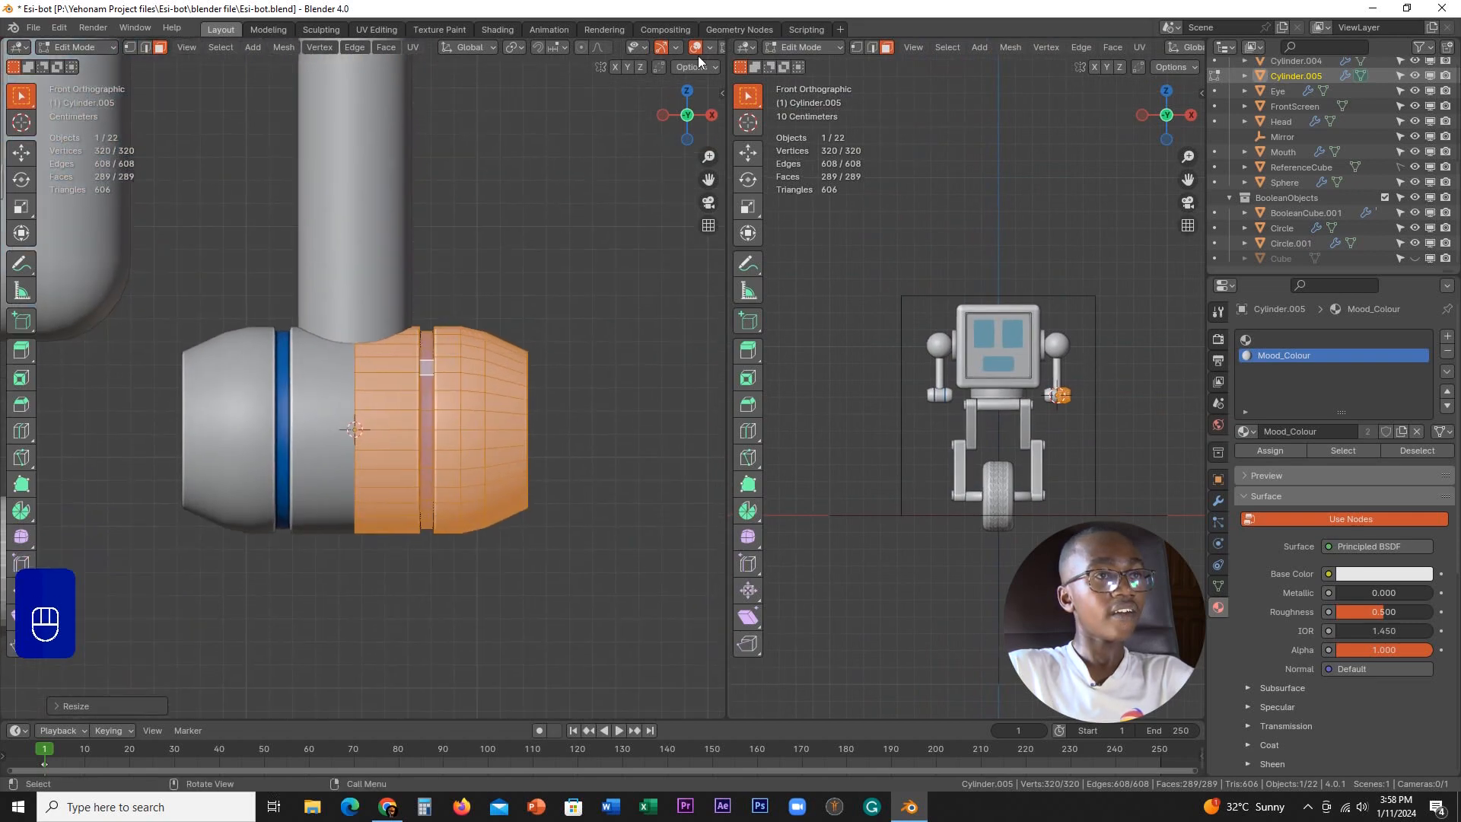
click(653, 49)
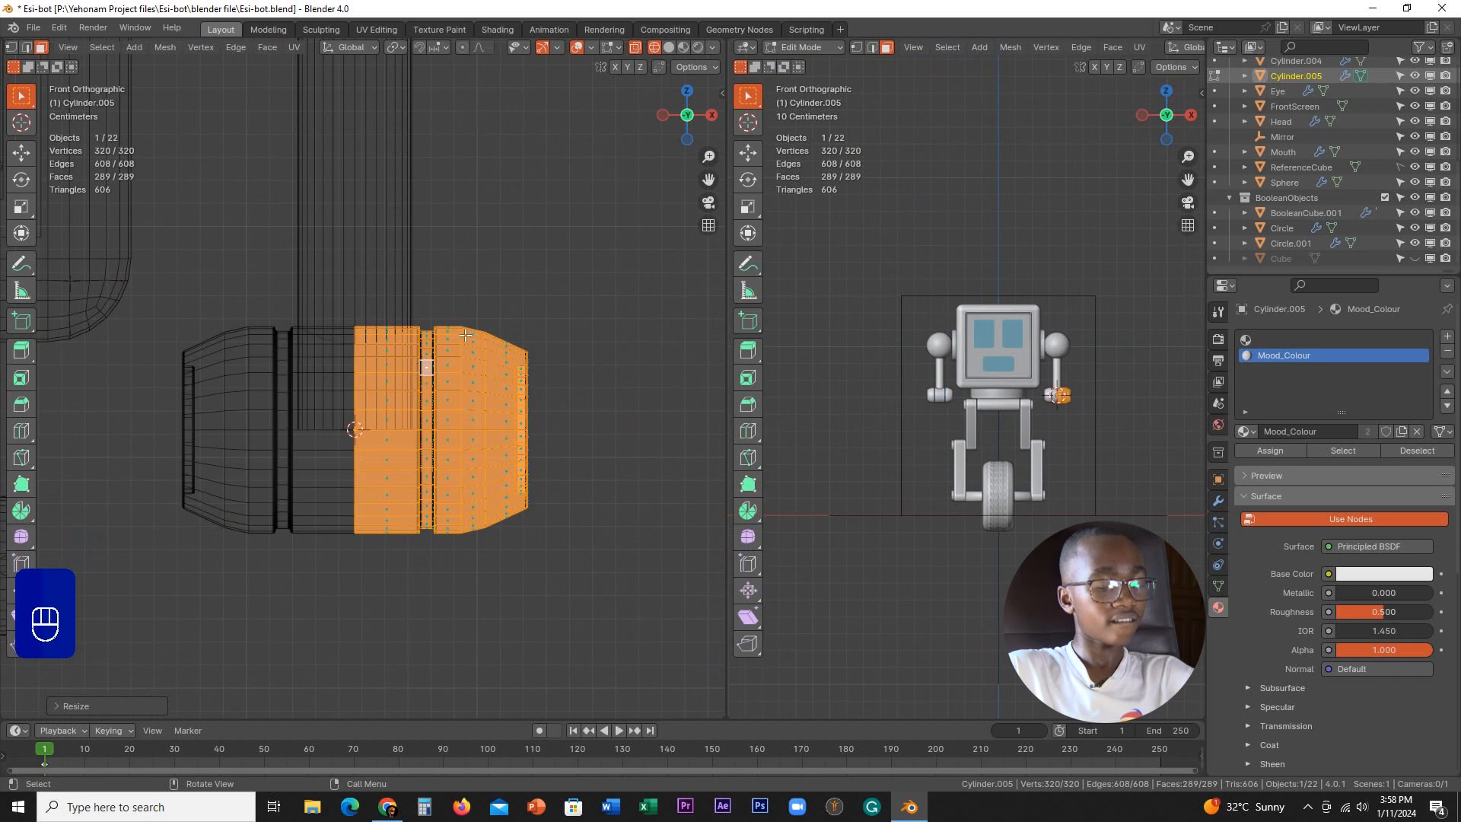
scroll(460, 312, up, 1)
- Select the elbow's vertices from the groove out to the recessed end and move them about 2 mm inward along X
key(1)
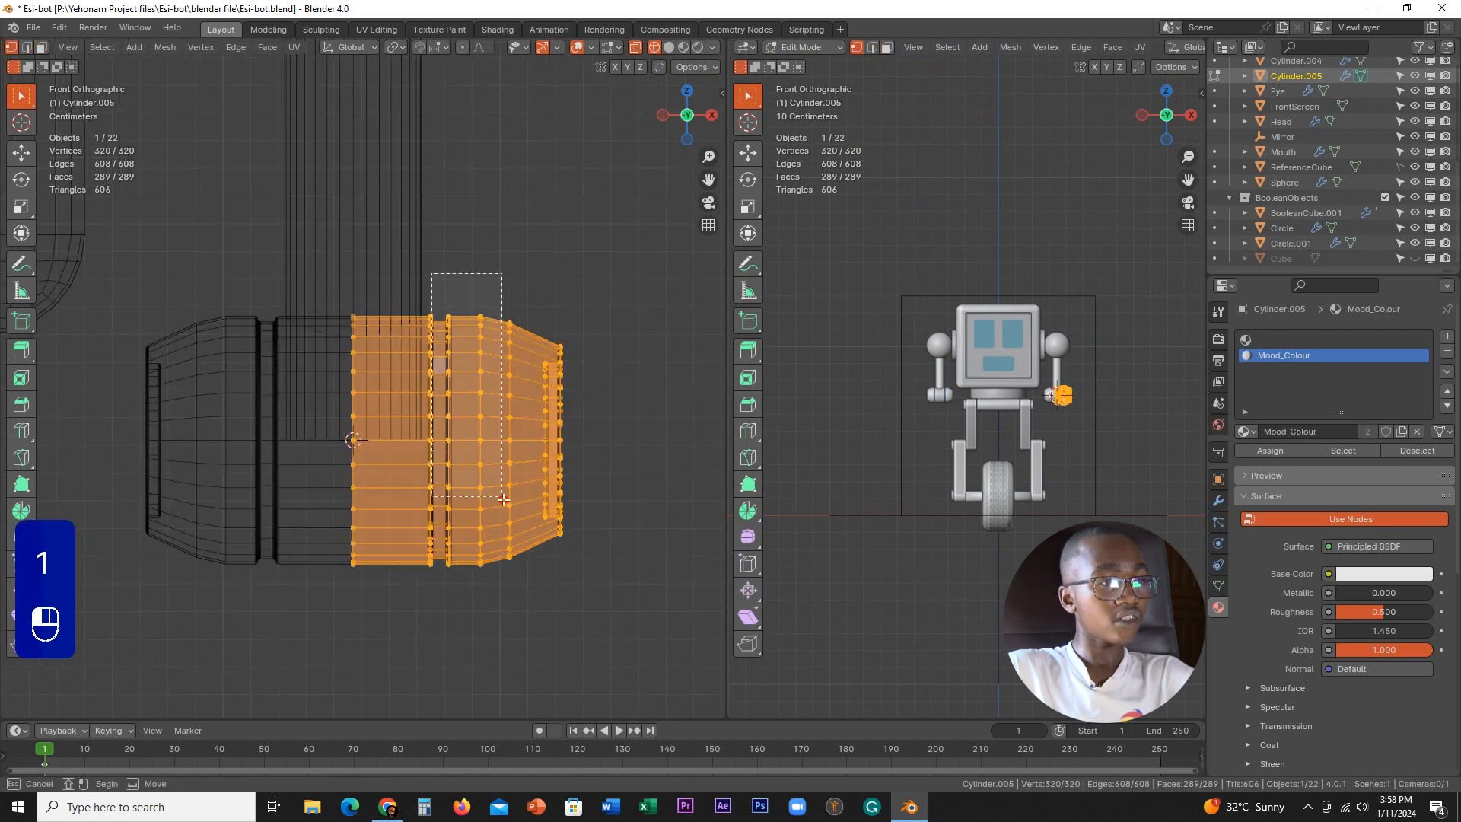
drag(555, 547, 607, 616)
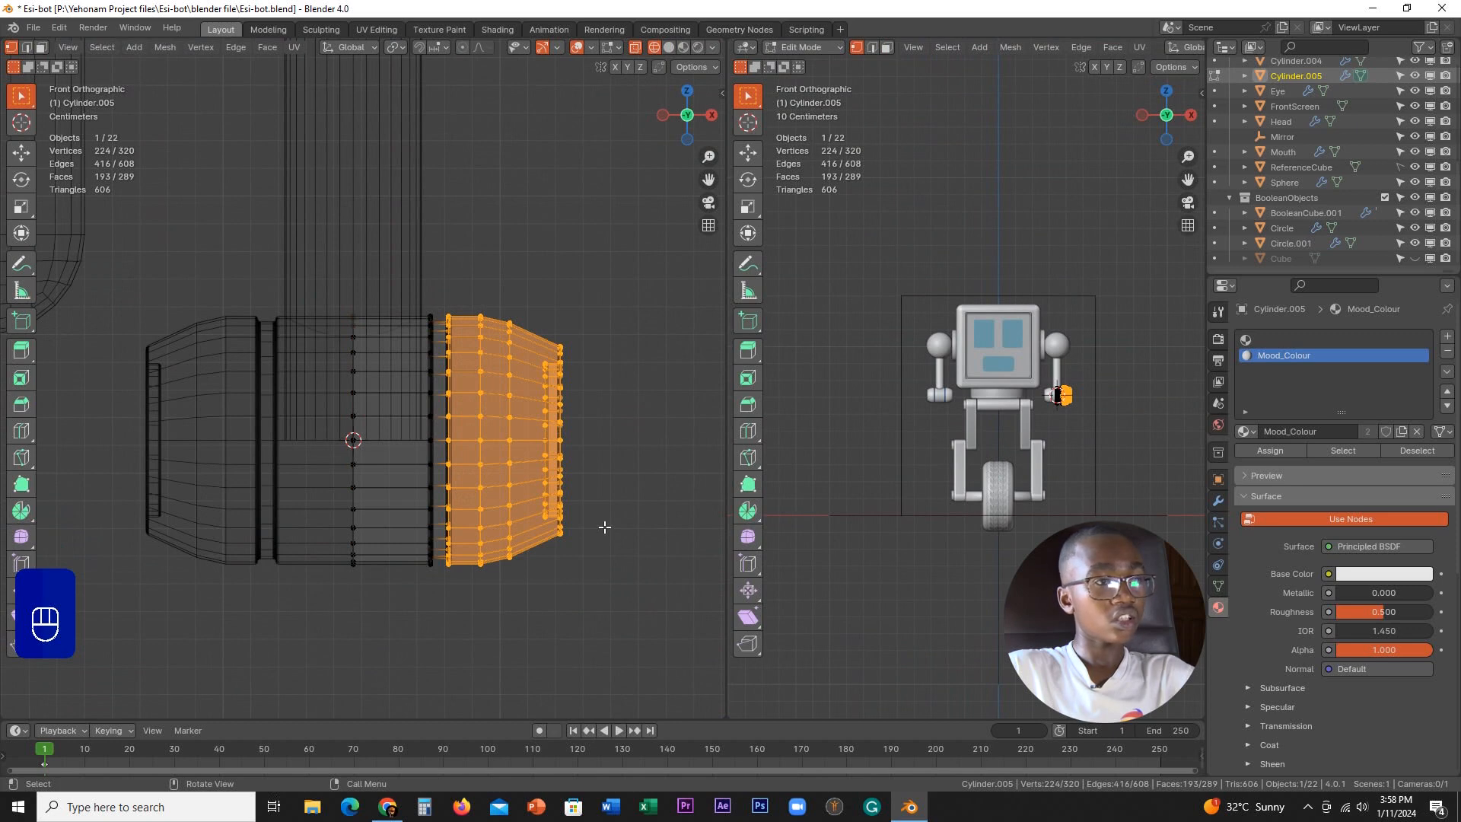
drag(405, 249, 628, 680)
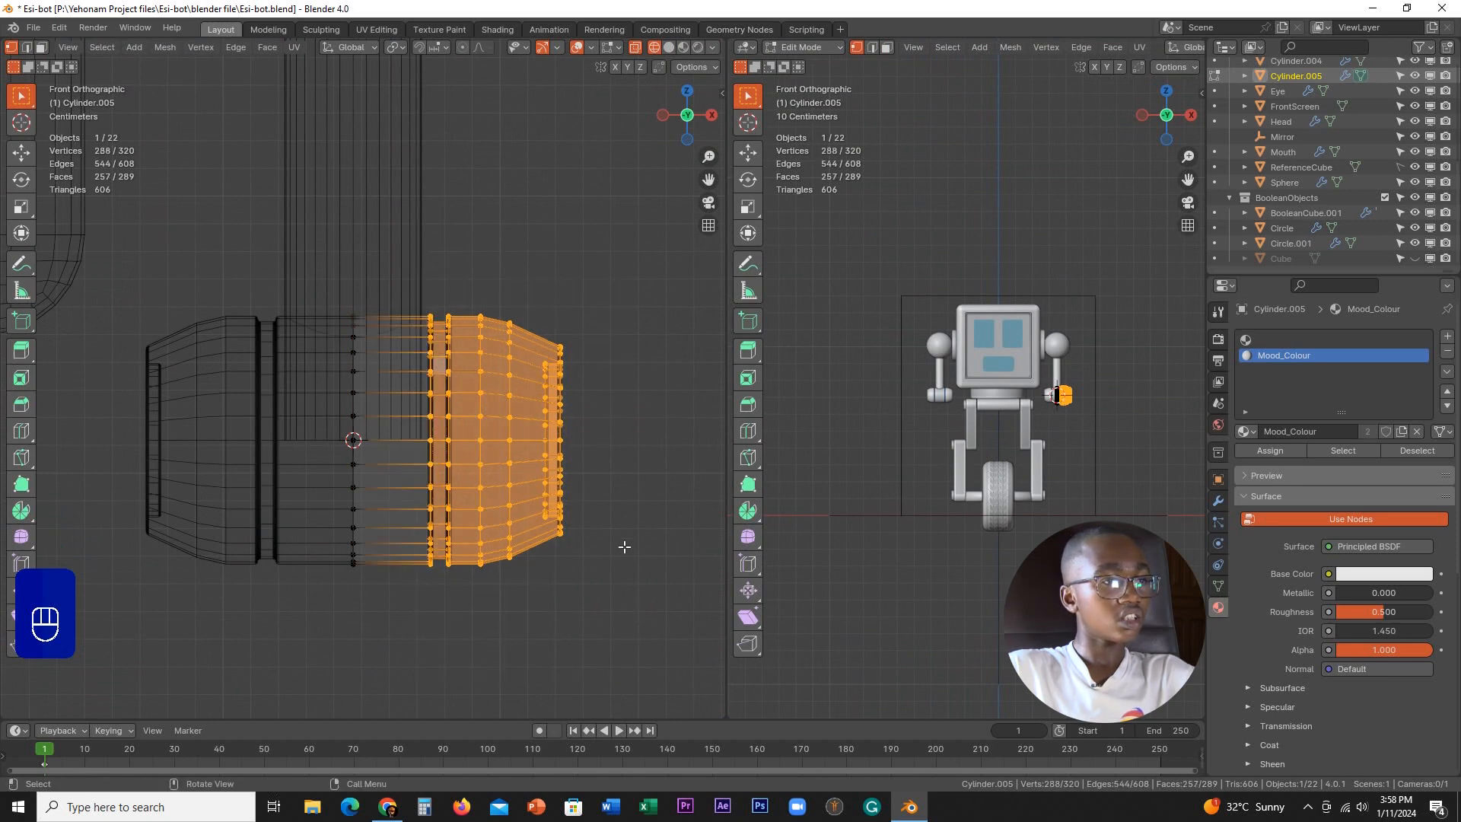
key(shift)
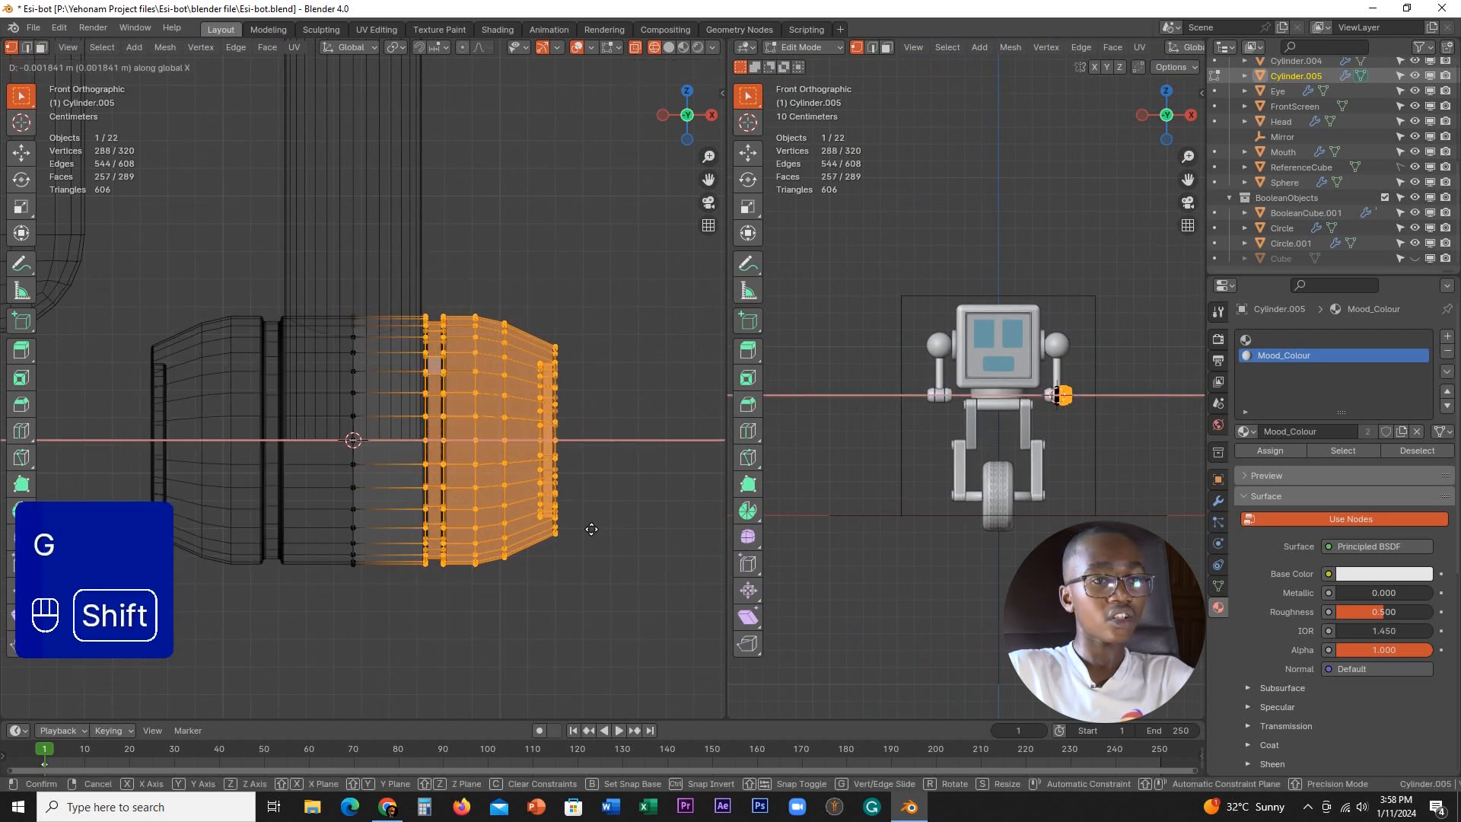
click(525, 439)
- Compare the shortened elbow's proportions and groove position with the arm and the whole robot from the front
scroll(524, 439, down, 6)
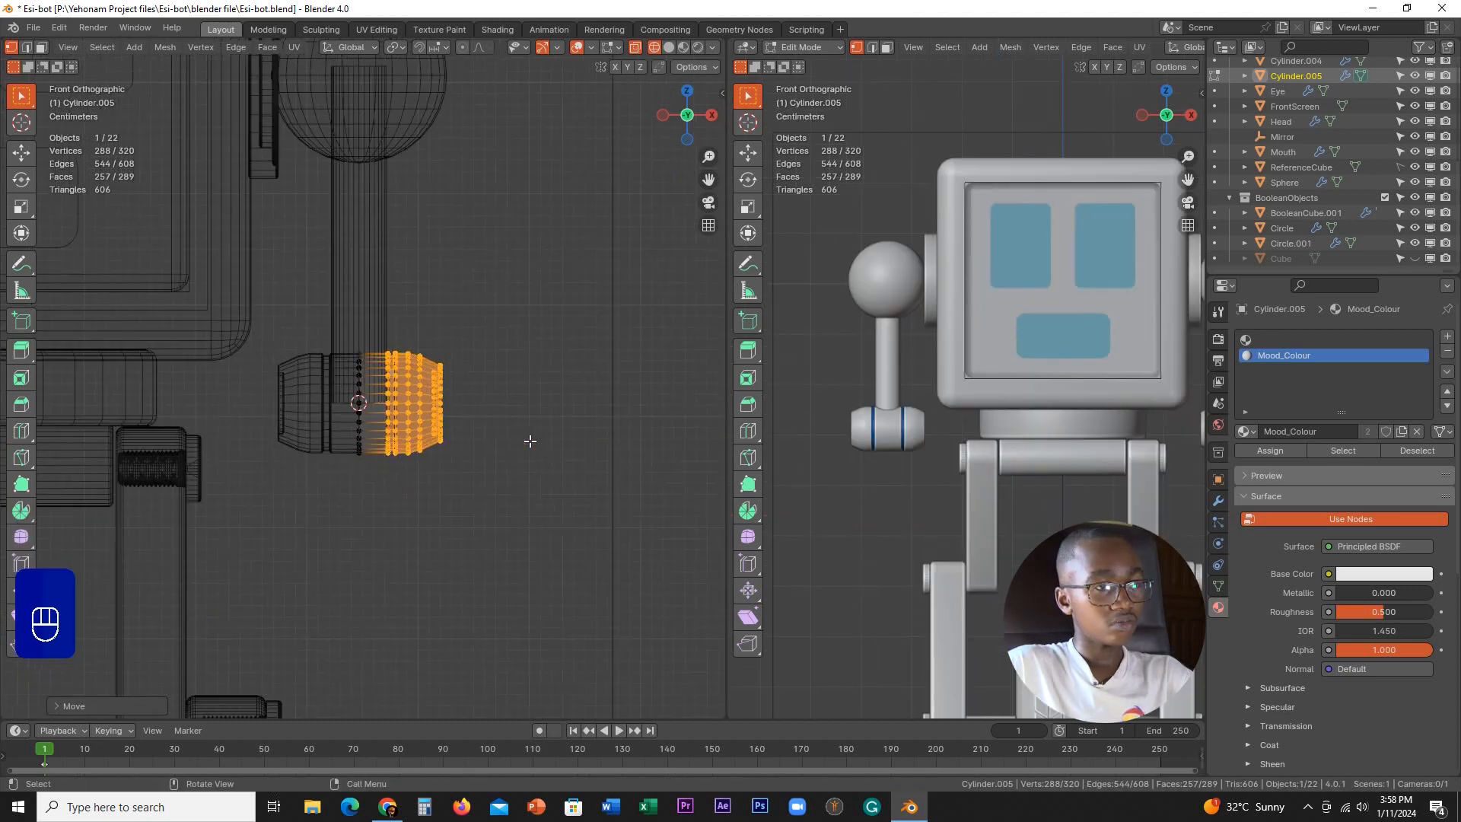
scroll(460, 454, down, 2)
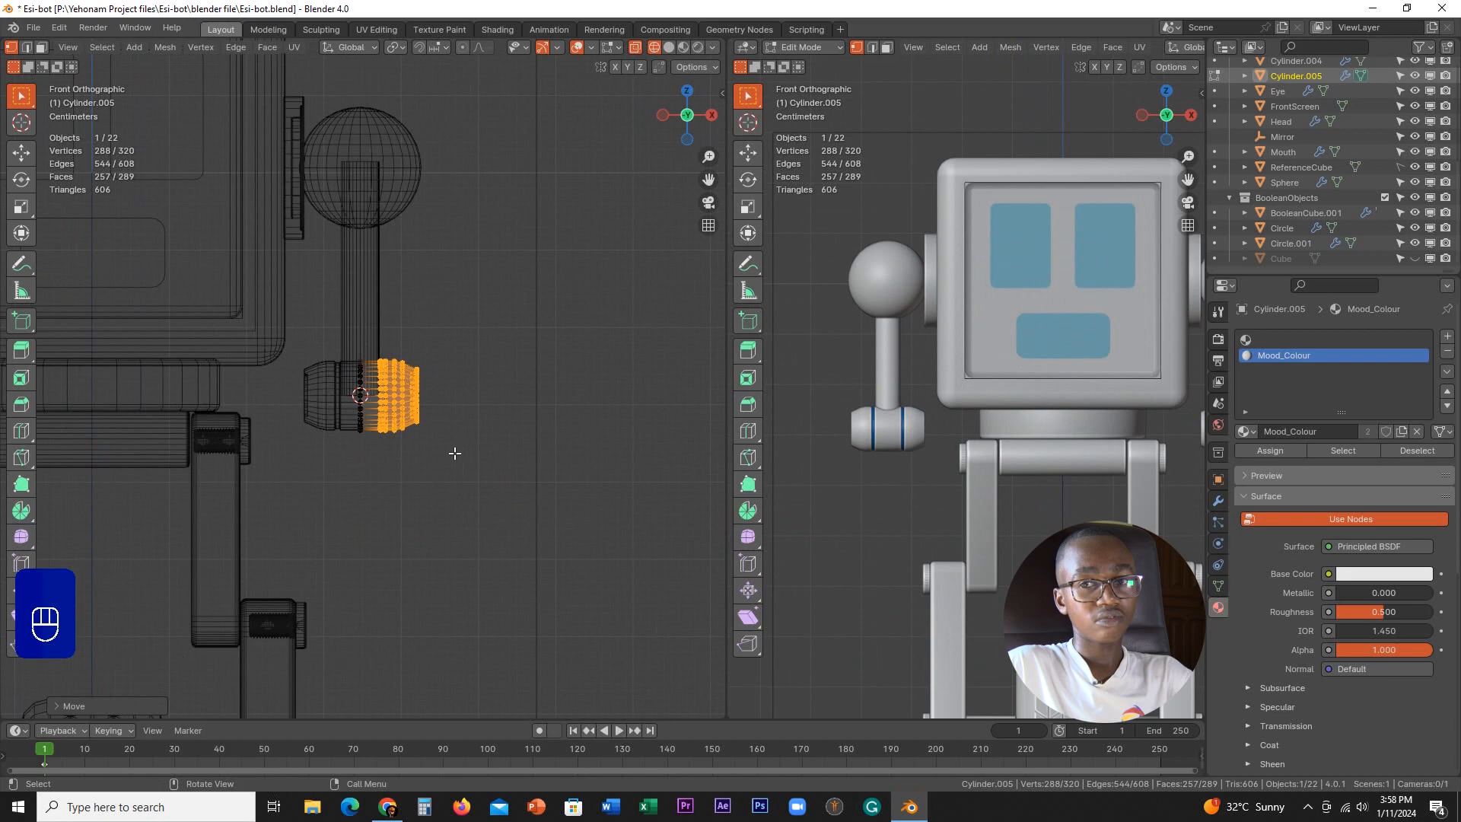
scroll(455, 454, up, 6)
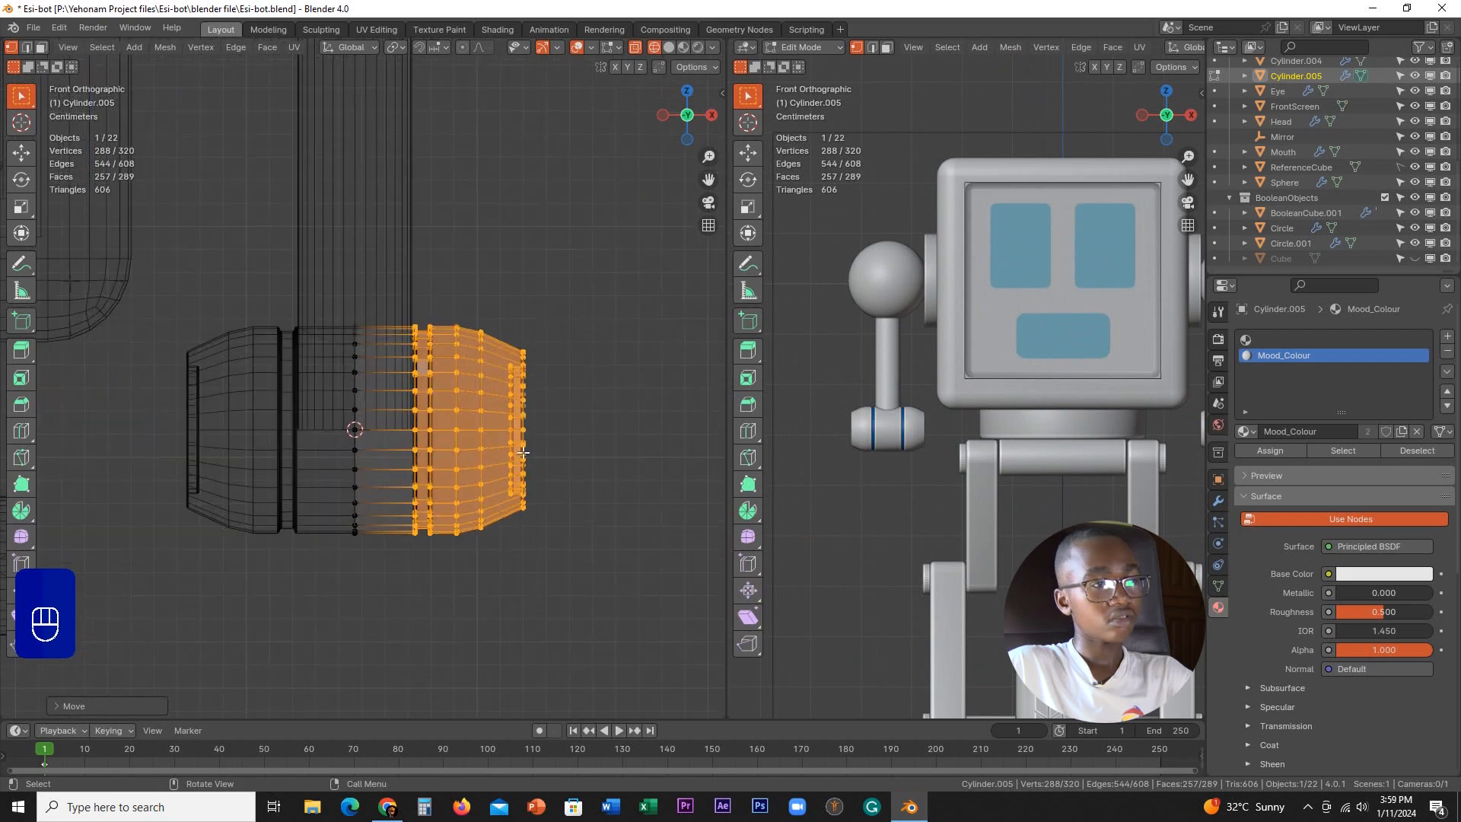
shift+middle_drag(523, 452, 517, 457)
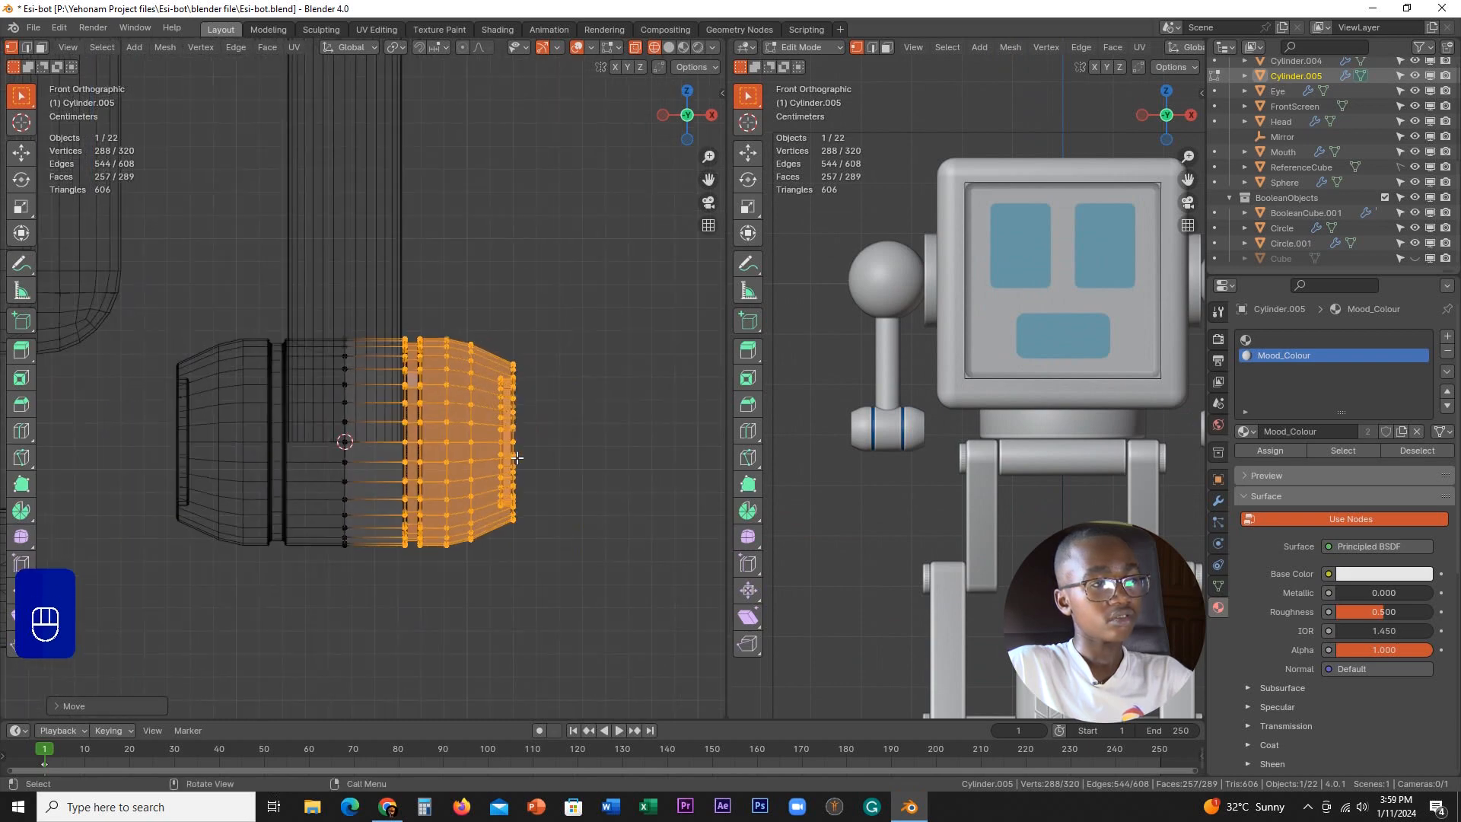
scroll(516, 458, up, 3)
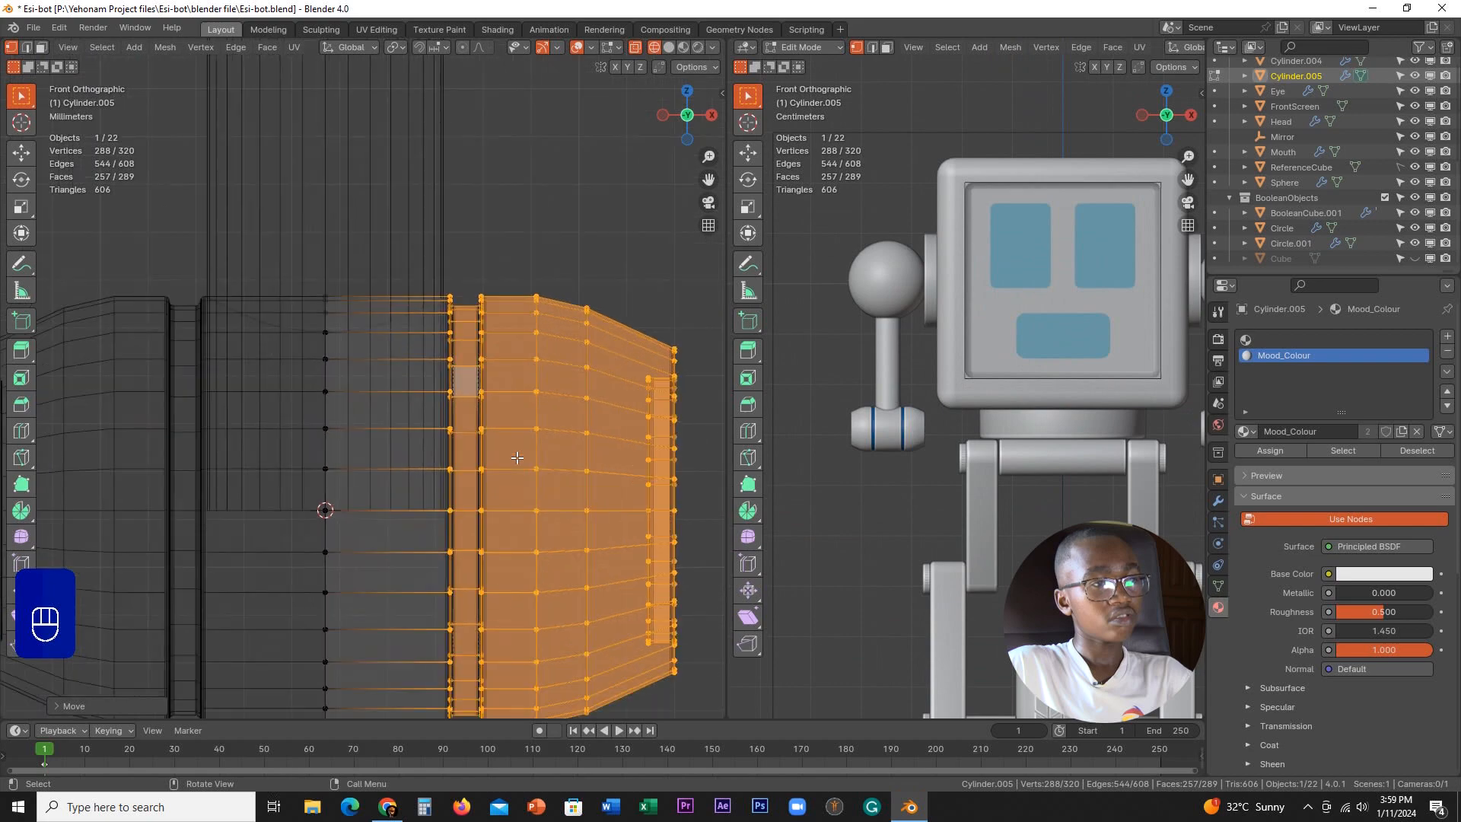
scroll(517, 458, down, 5)
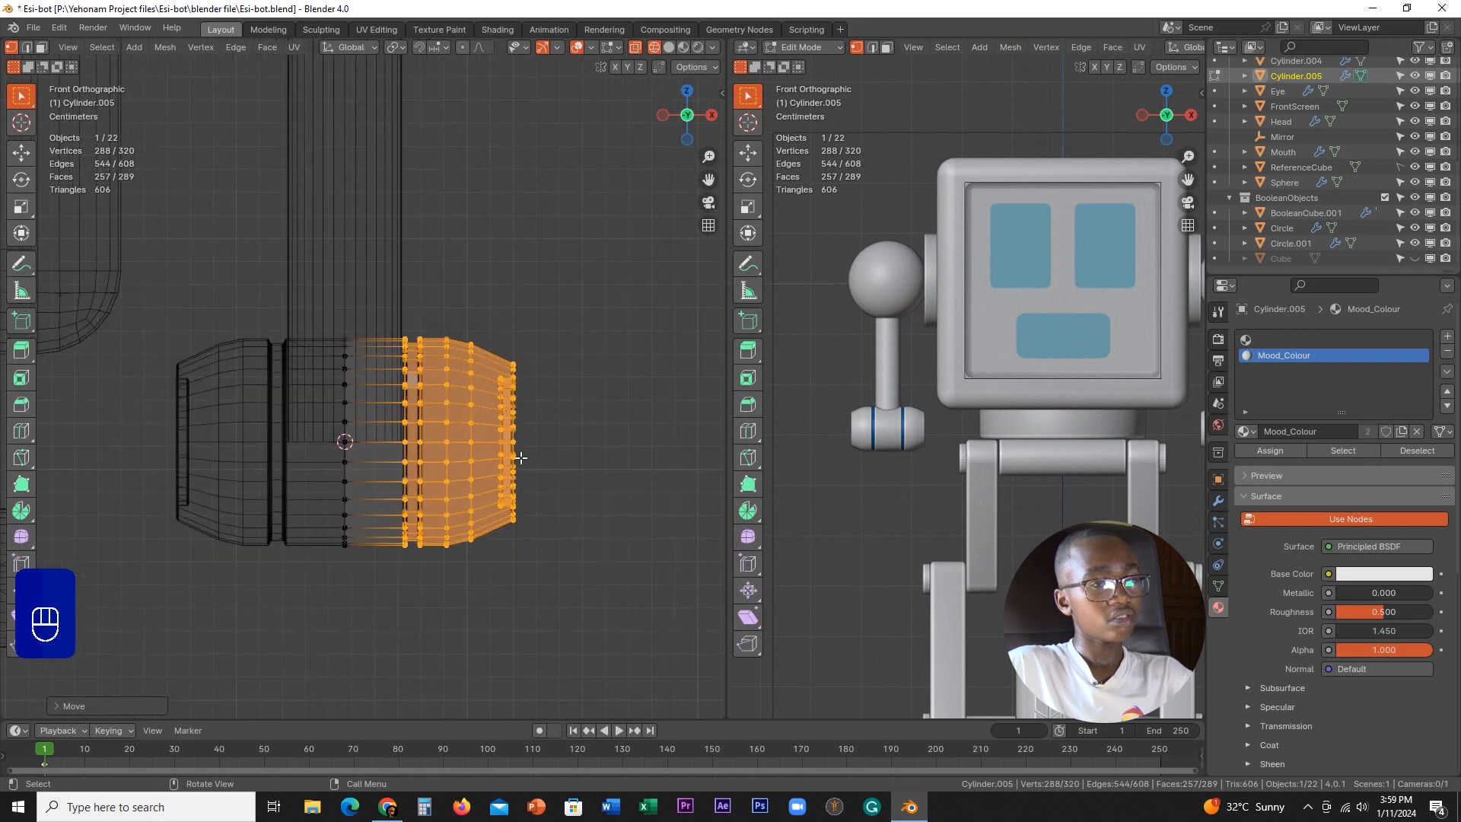
scroll(520, 457, down, 1)
shift+middle_drag(521, 457, 495, 443)
scroll(931, 439, down, 3)
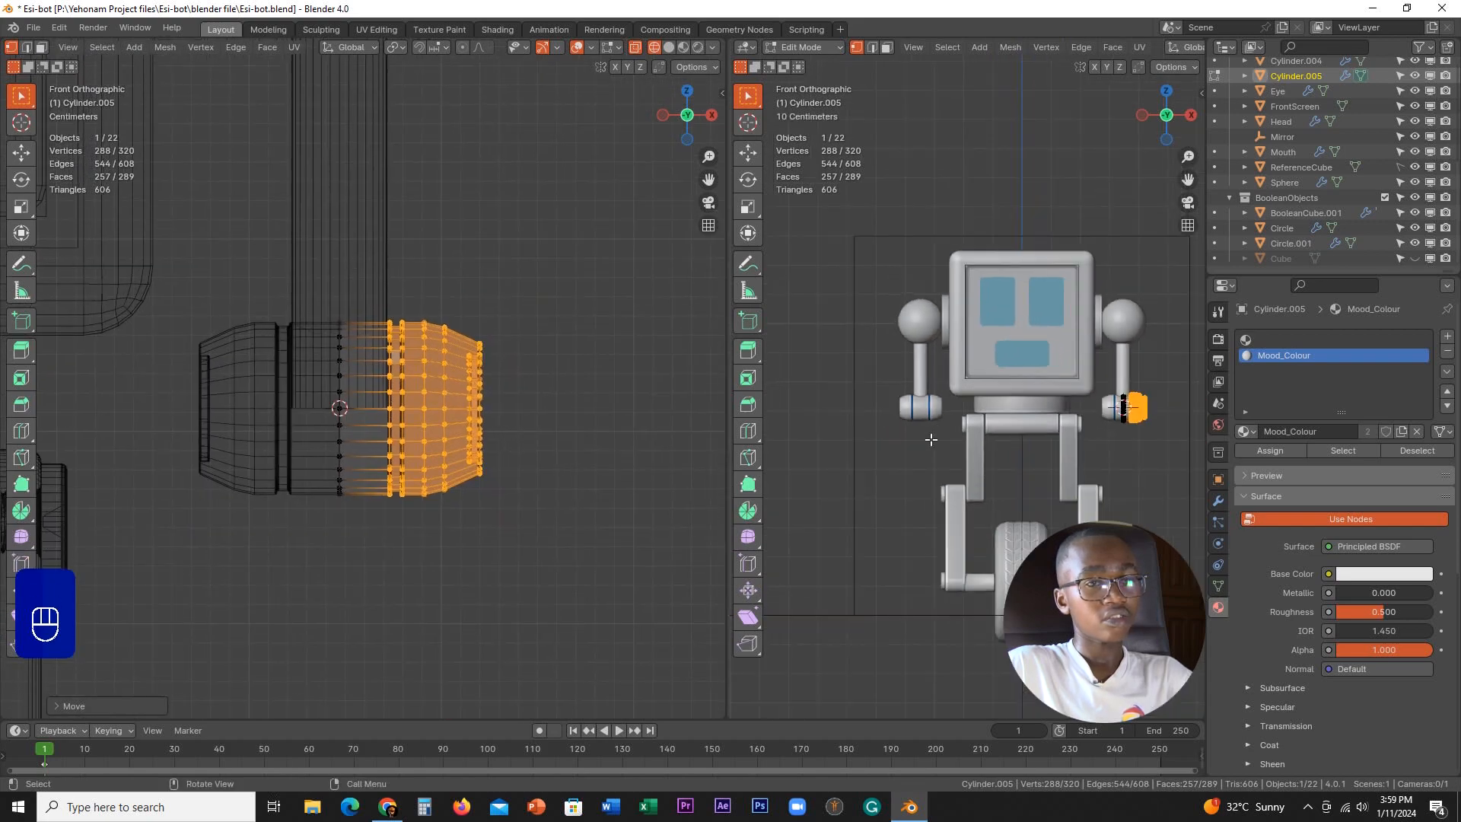
- Move the selected groove and end vertices slightly outward along X and check the elbow on the robot in perspective
scroll(417, 488, up, 4)
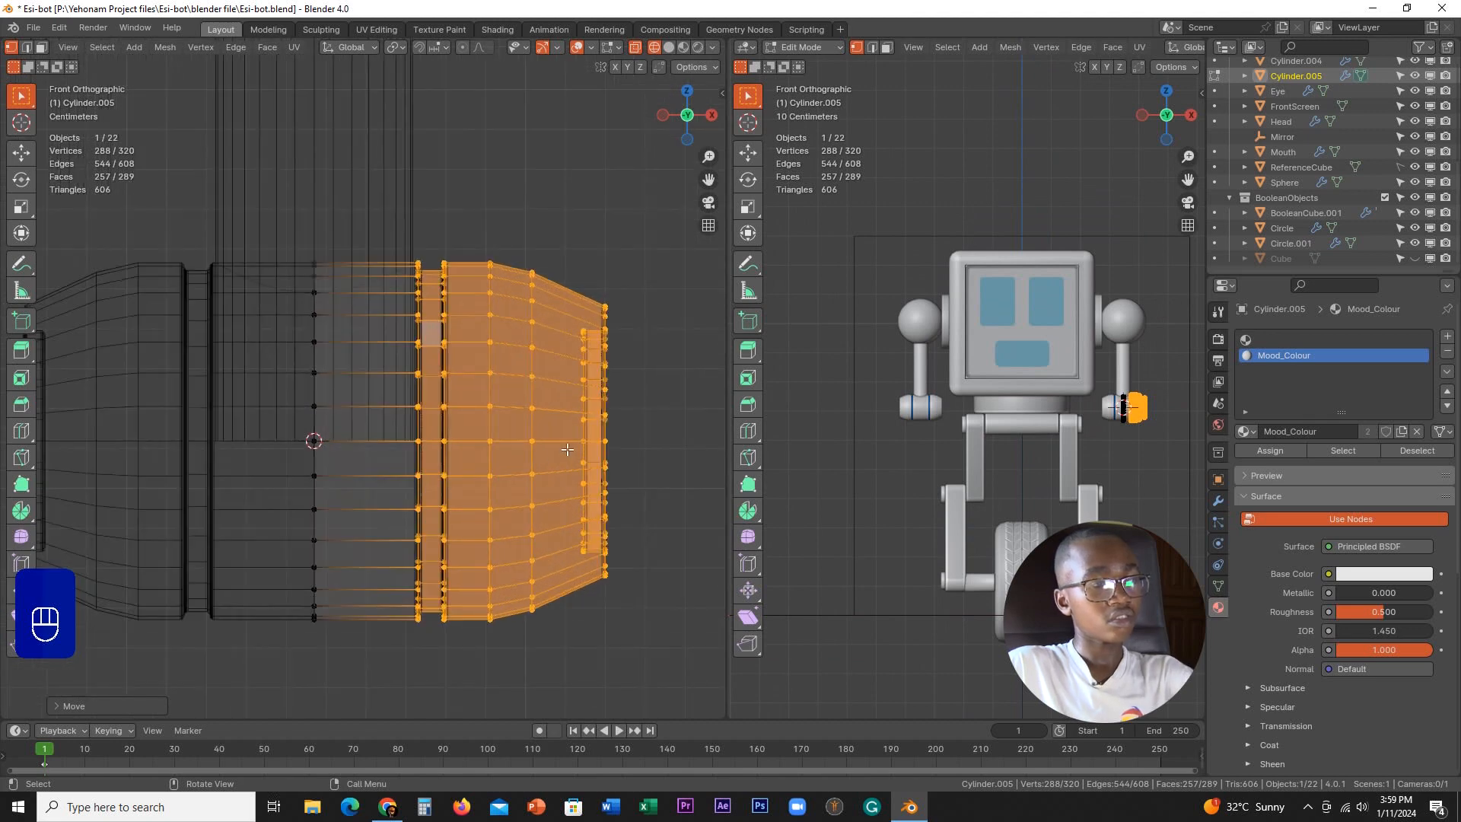
scroll(567, 449, down, 1)
key(g)
key(shift)
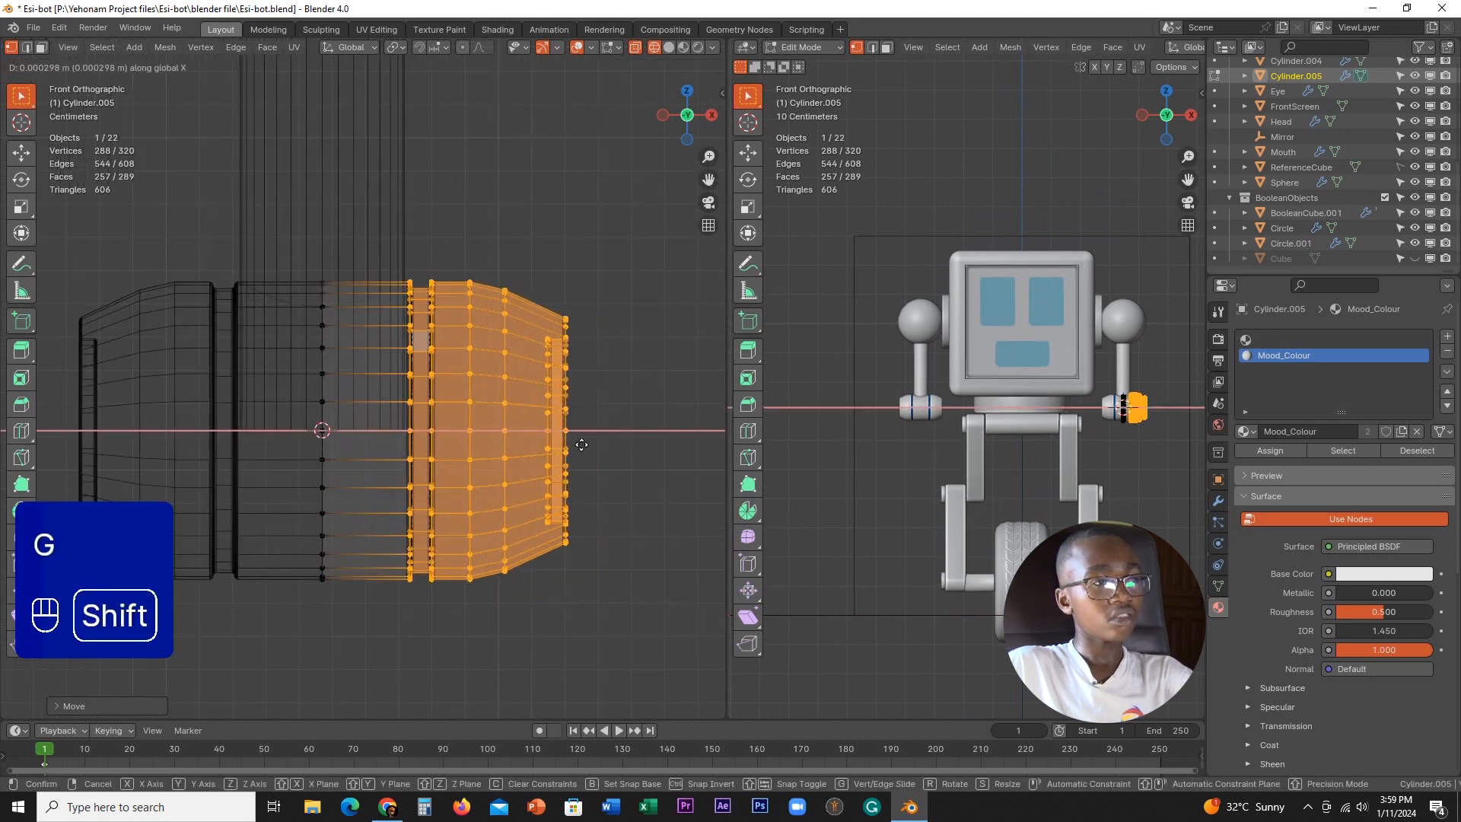
click(589, 443)
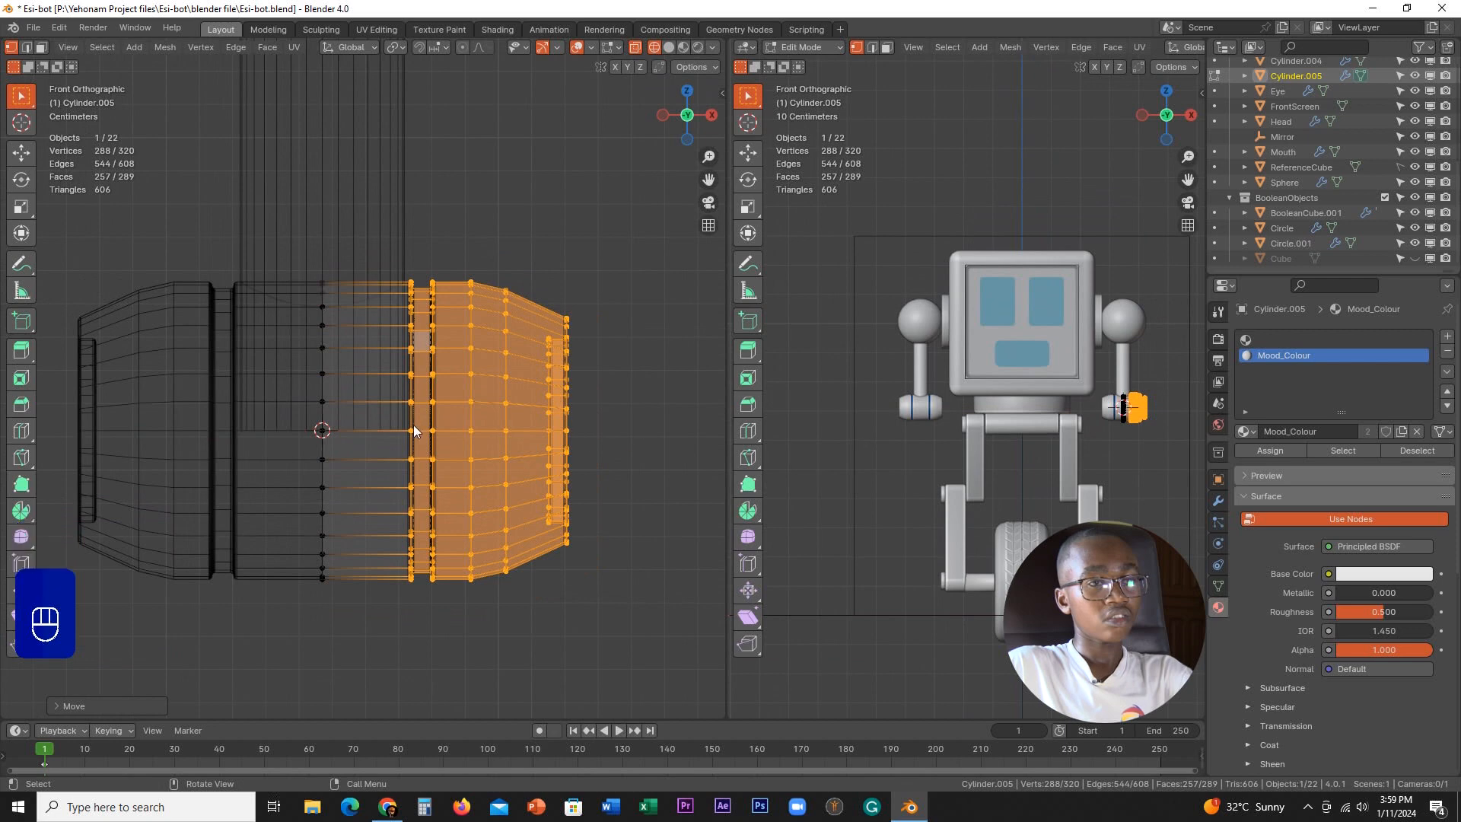
key(Tab)
scroll(345, 426, down, 4)
middle_drag(1080, 436, 830, 426)
scroll(852, 483, up, 4)
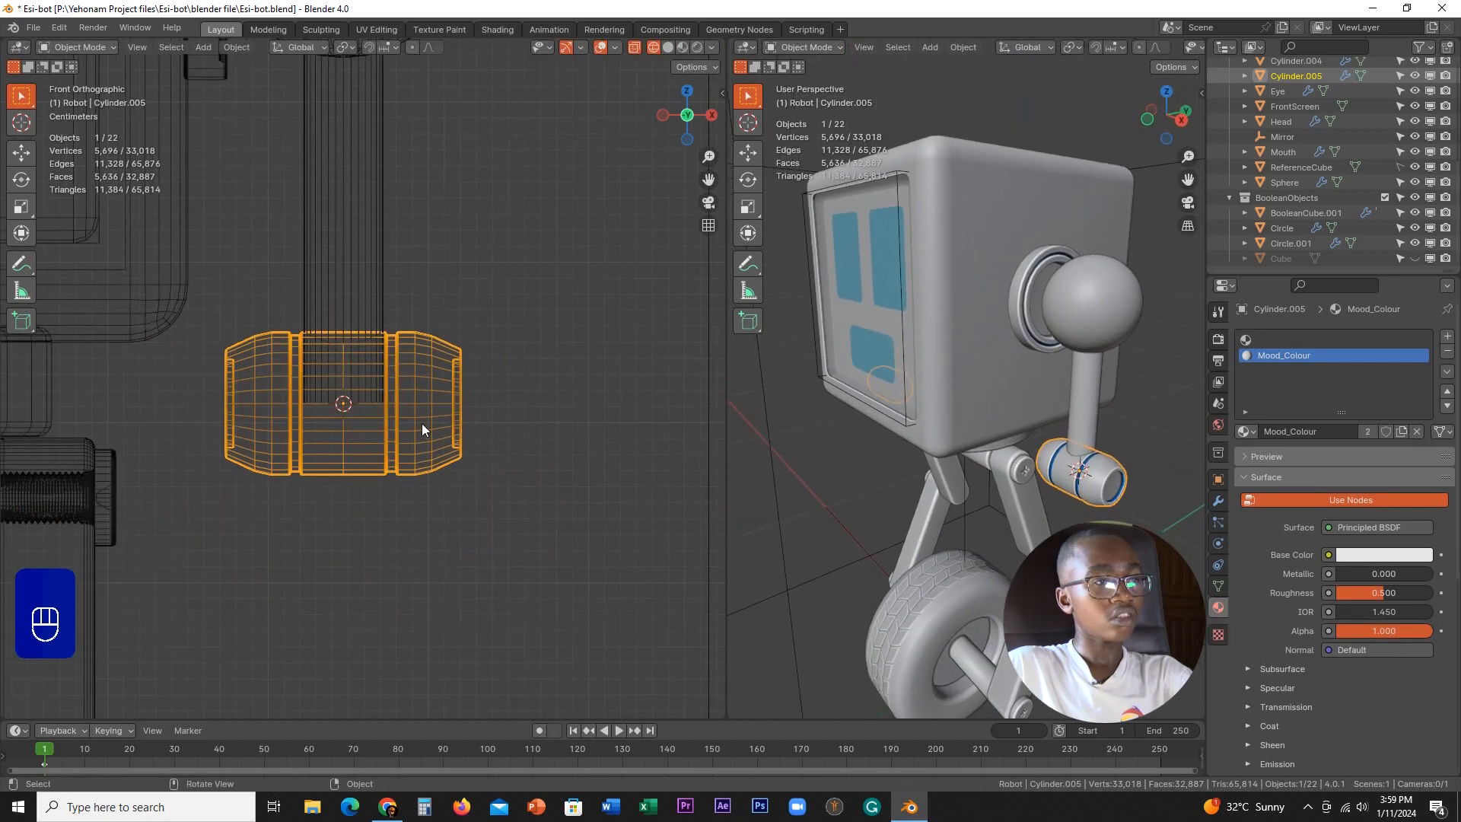
- Select only the vertex rings outside the elbow's groove and move them slightly inward along X to shorten the end section
key(Tab)
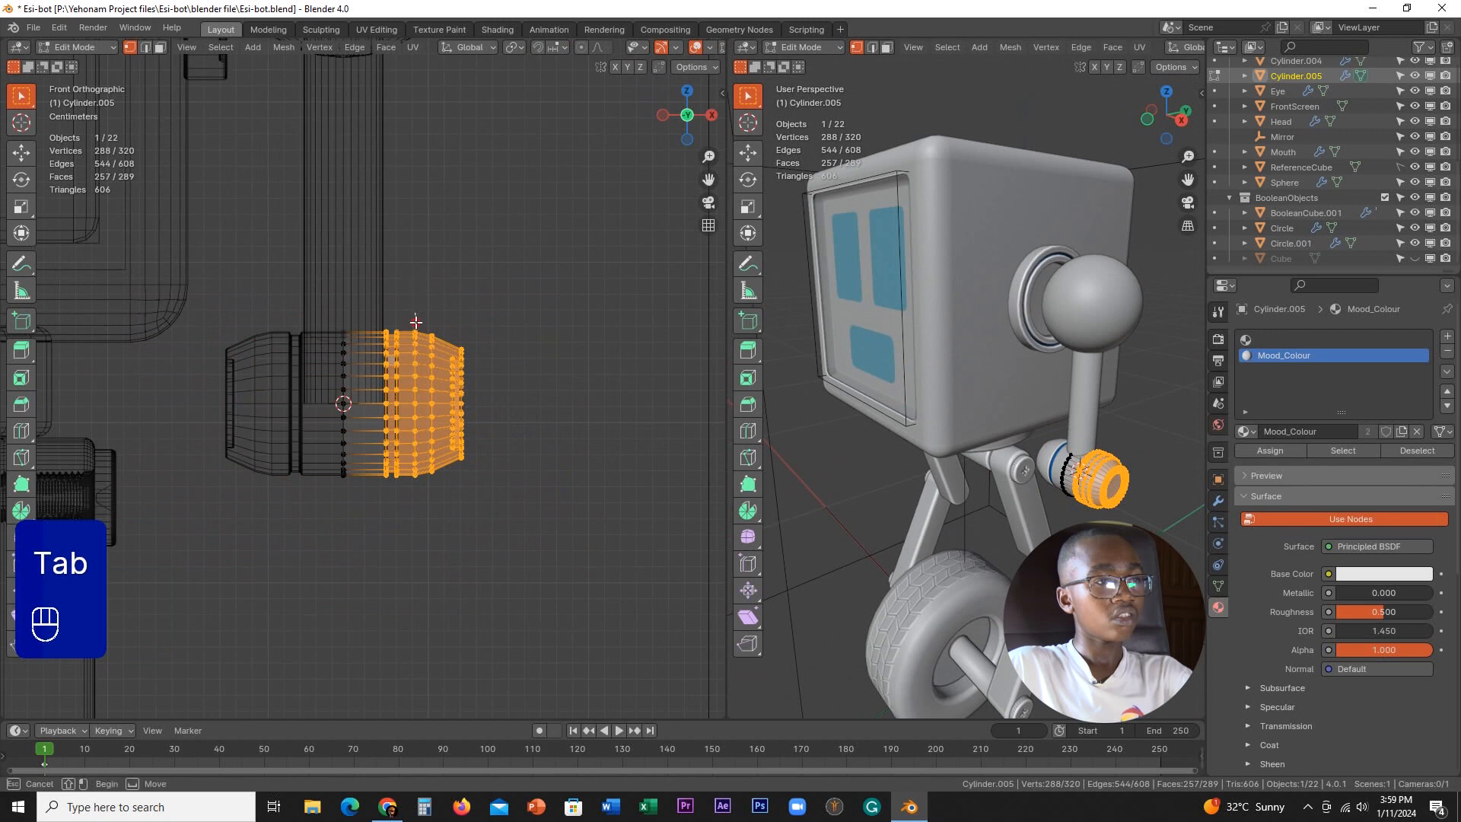
drag(455, 439, 455, 439)
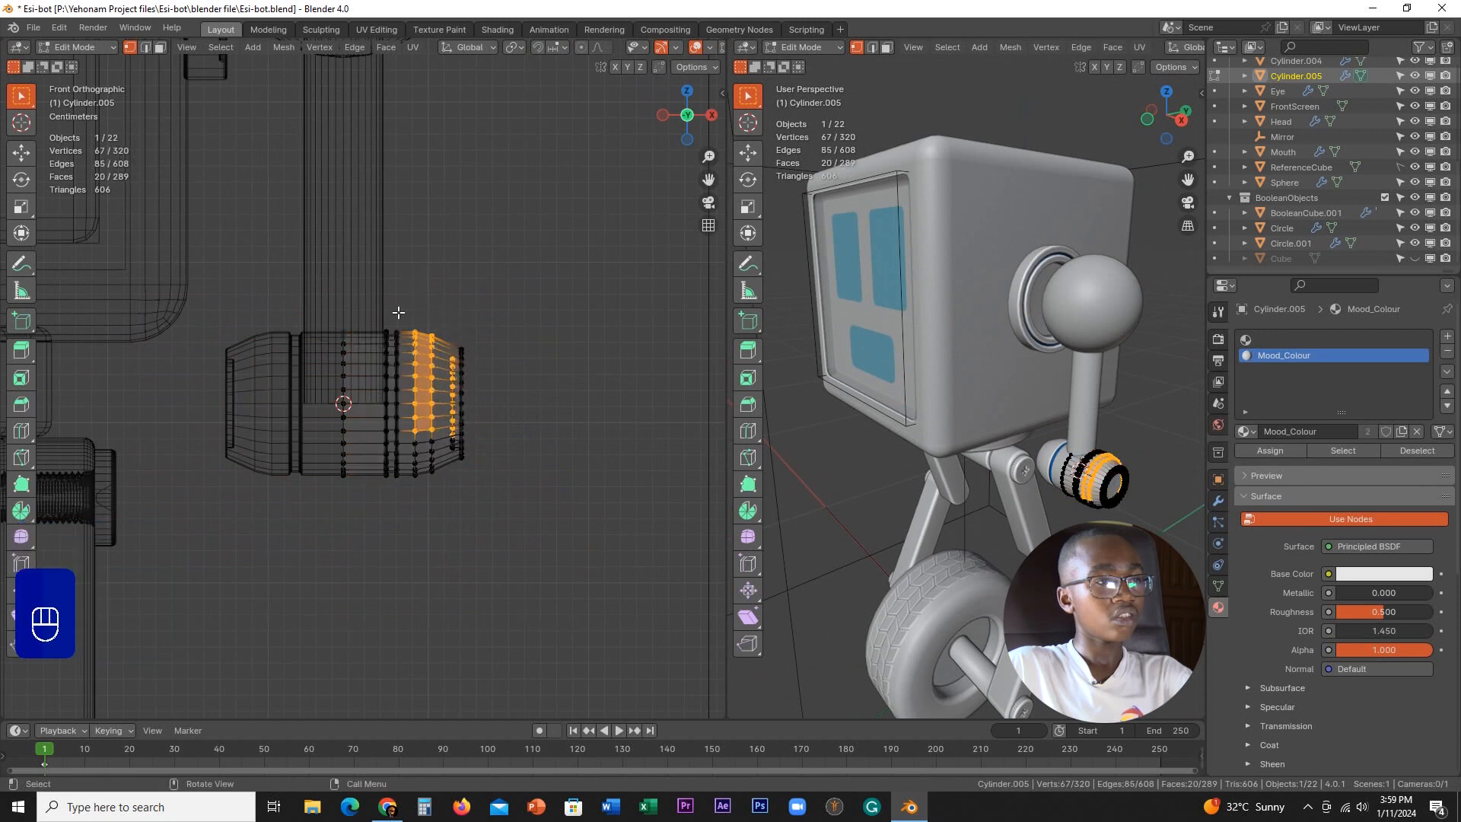
drag(487, 505, 499, 514)
key(g)
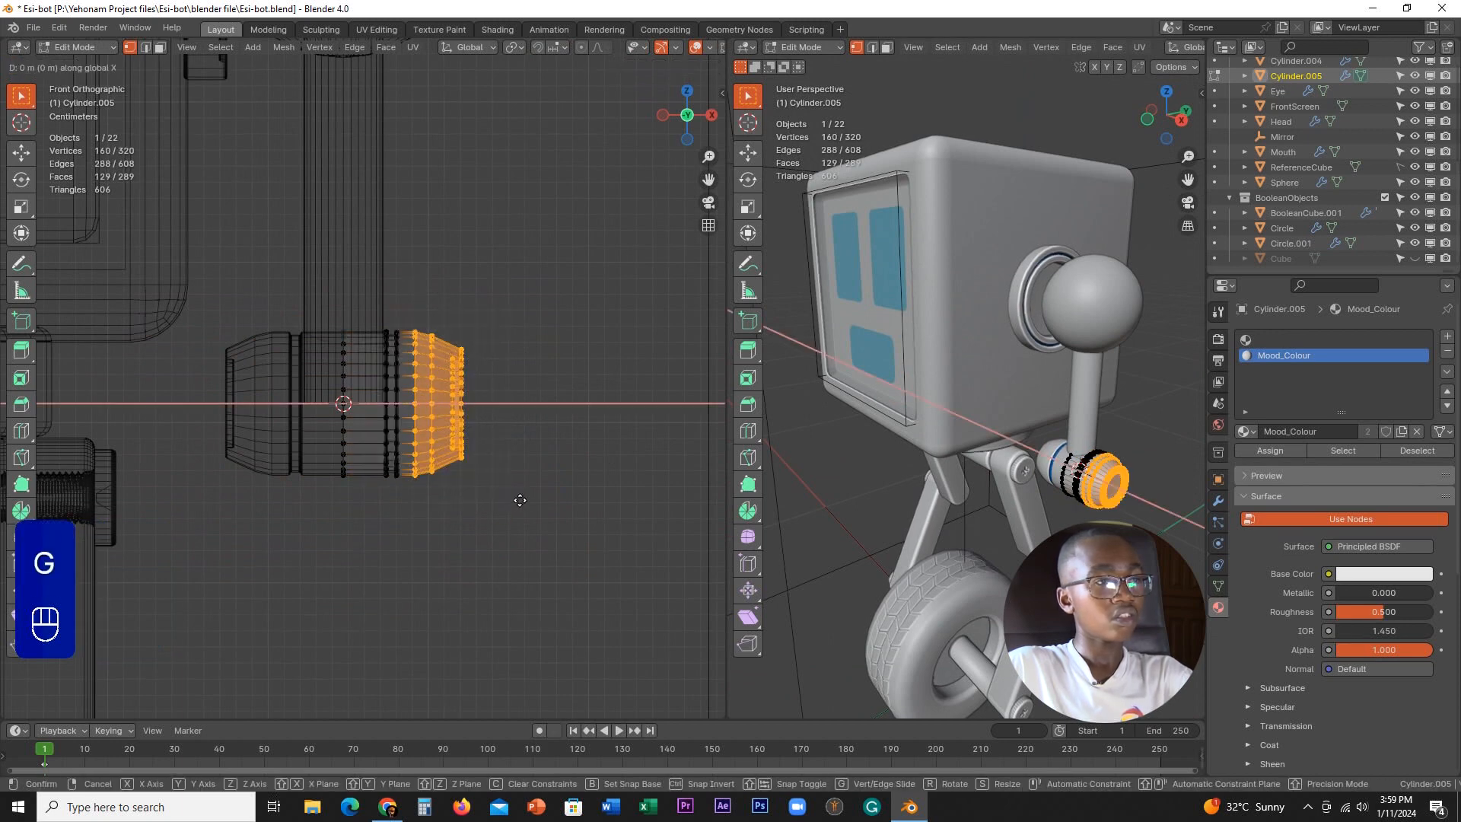
key(shift)
click(461, 487)
key(Tab)
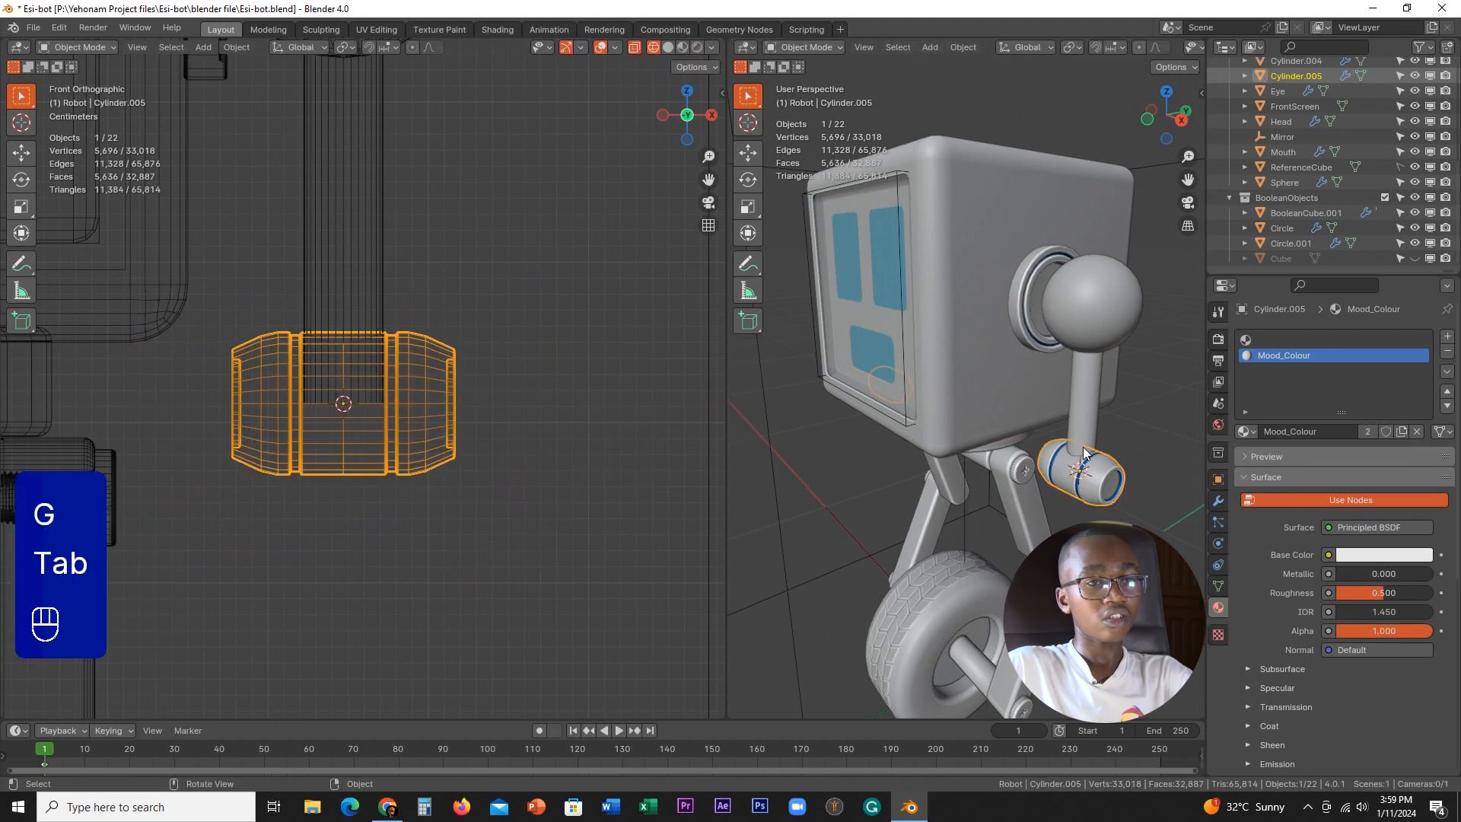
- Scale the arm's shoulder sphere down slightly in solid shading and save the file
middle_drag(1083, 445, 993, 438)
scroll(300, 421, down, 6)
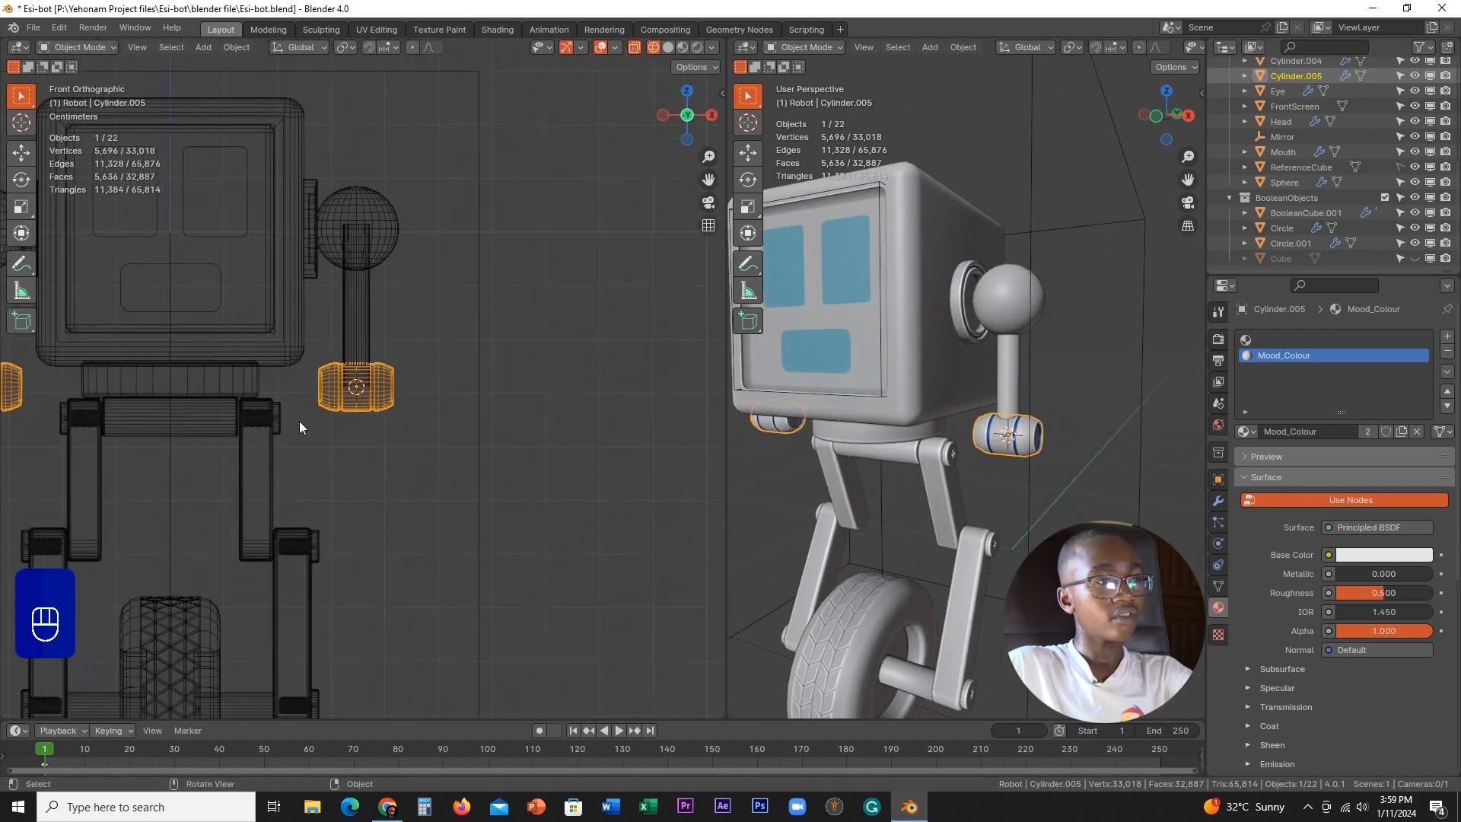
shift+middle_drag(439, 388, 481, 526)
click(408, 377)
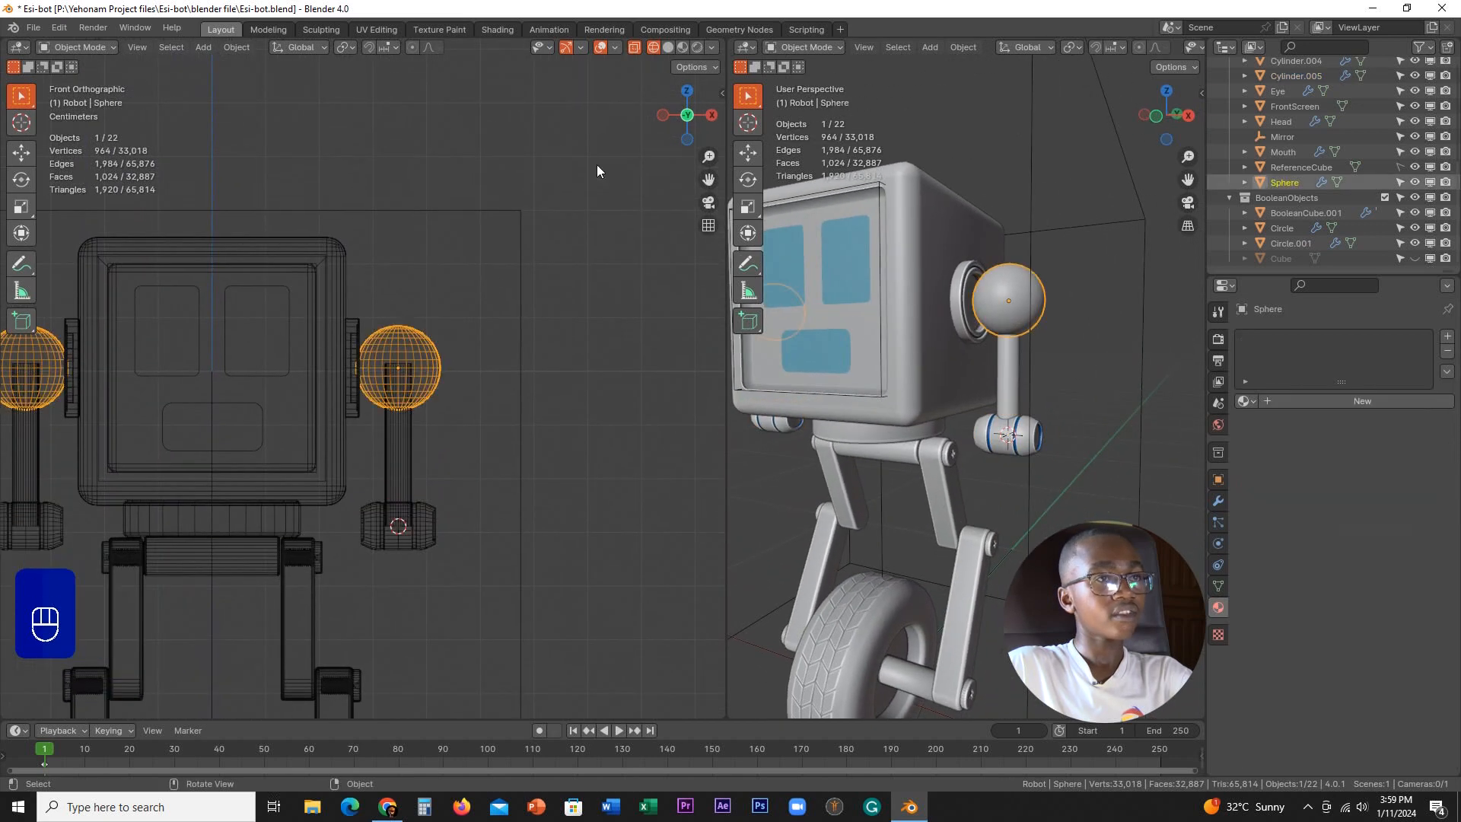
click(668, 47)
scroll(606, 254, up, 5)
key(s)
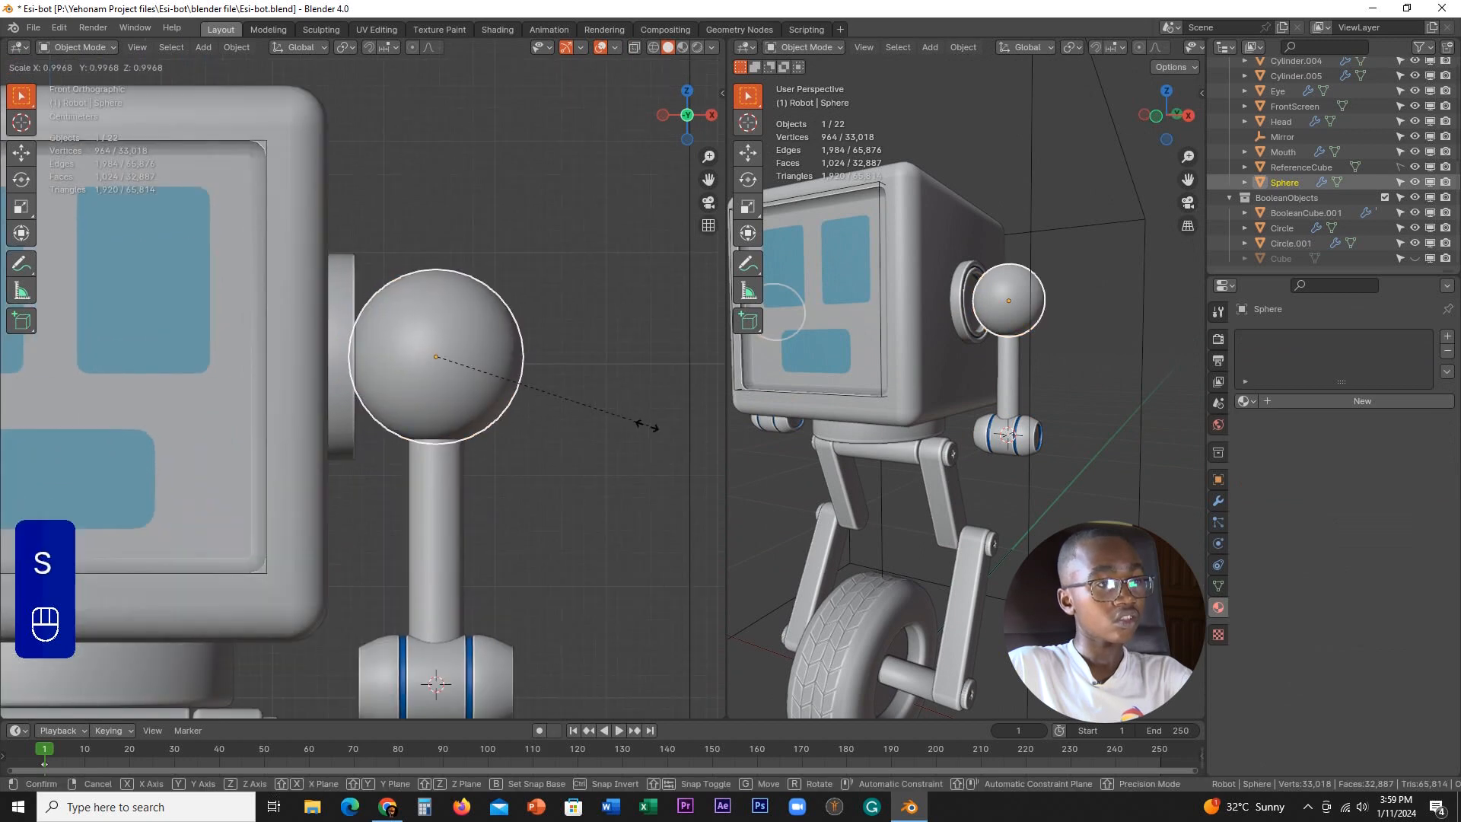
key(shift)
click(627, 405)
key(ctrl)
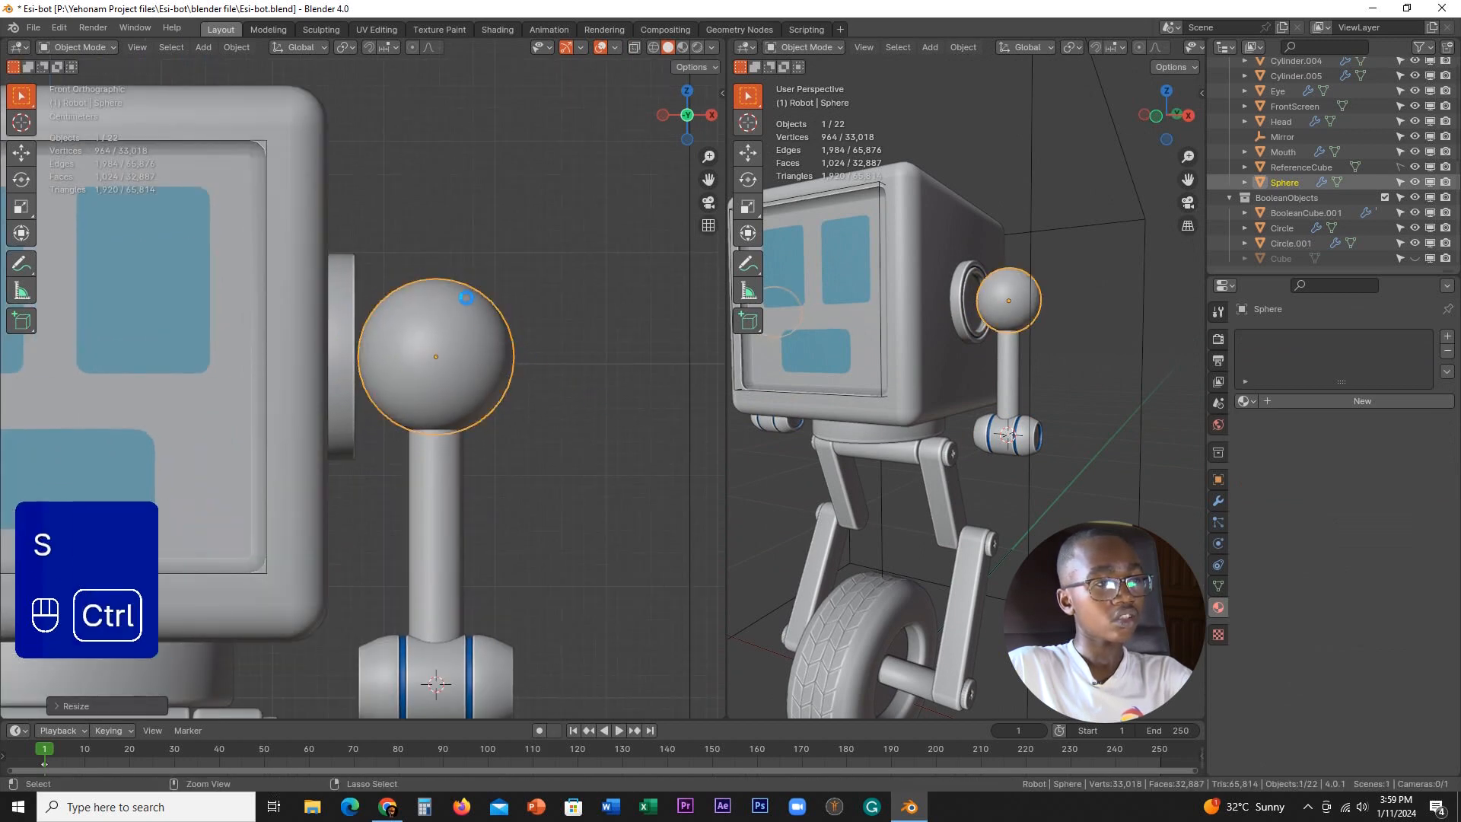
- Select the shoulder sphere, upper arm and elbow joint together and move them slightly along X towards the head
drag(413, 219, 514, 657)
scroll(518, 643, down, 2)
key(g)
key(x)
key(shift)
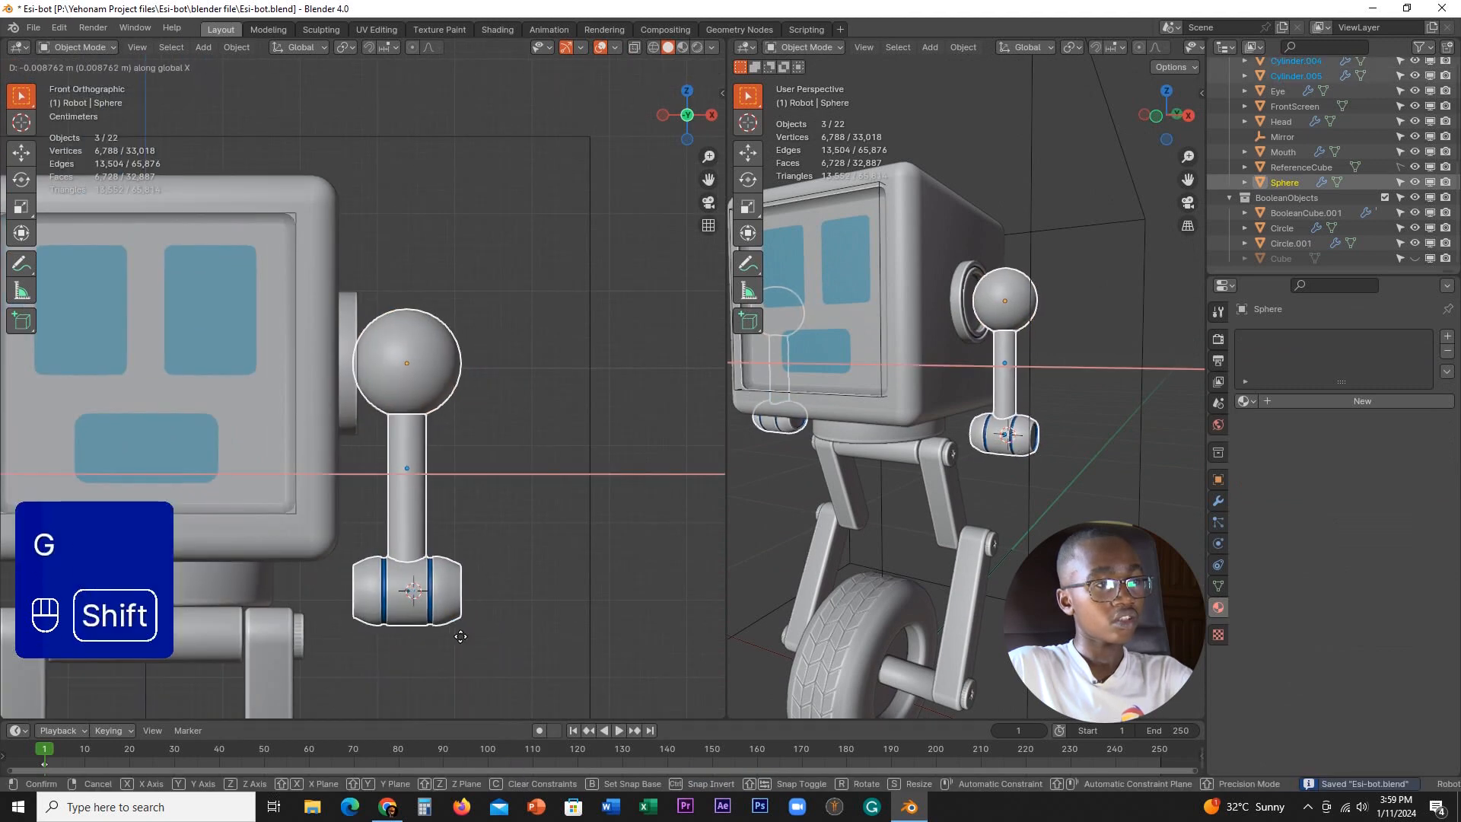
click(388, 619)
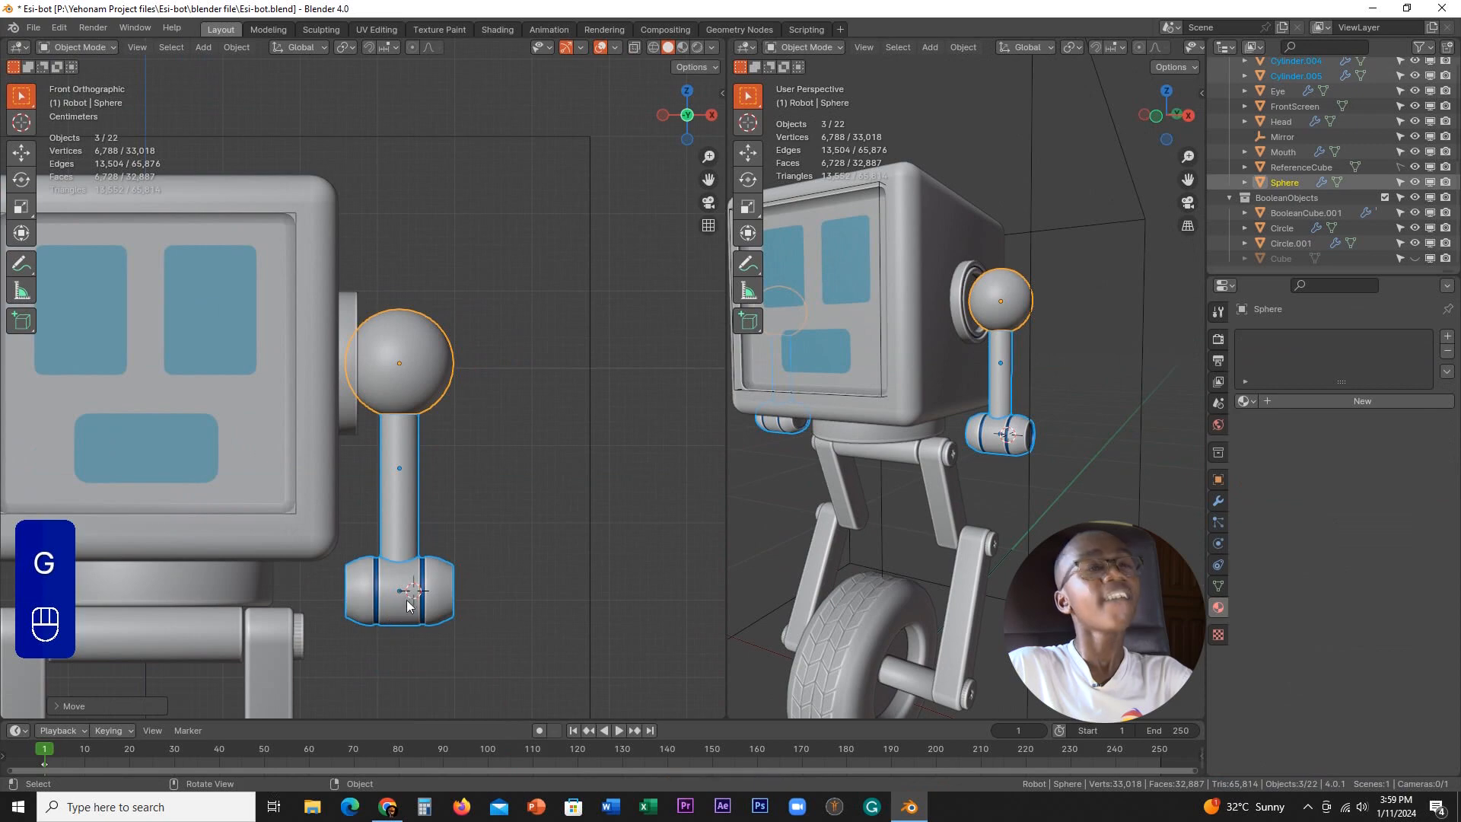
scroll(444, 574, down, 3)
click(574, 474)
- Switch to the browser to examine the Blender Artists robot arm reference image, then return to Blender
scroll(559, 488, down, 2)
shift+middle_drag(481, 540, 499, 444)
scroll(455, 538, down, 3)
scroll(455, 538, up, 1)
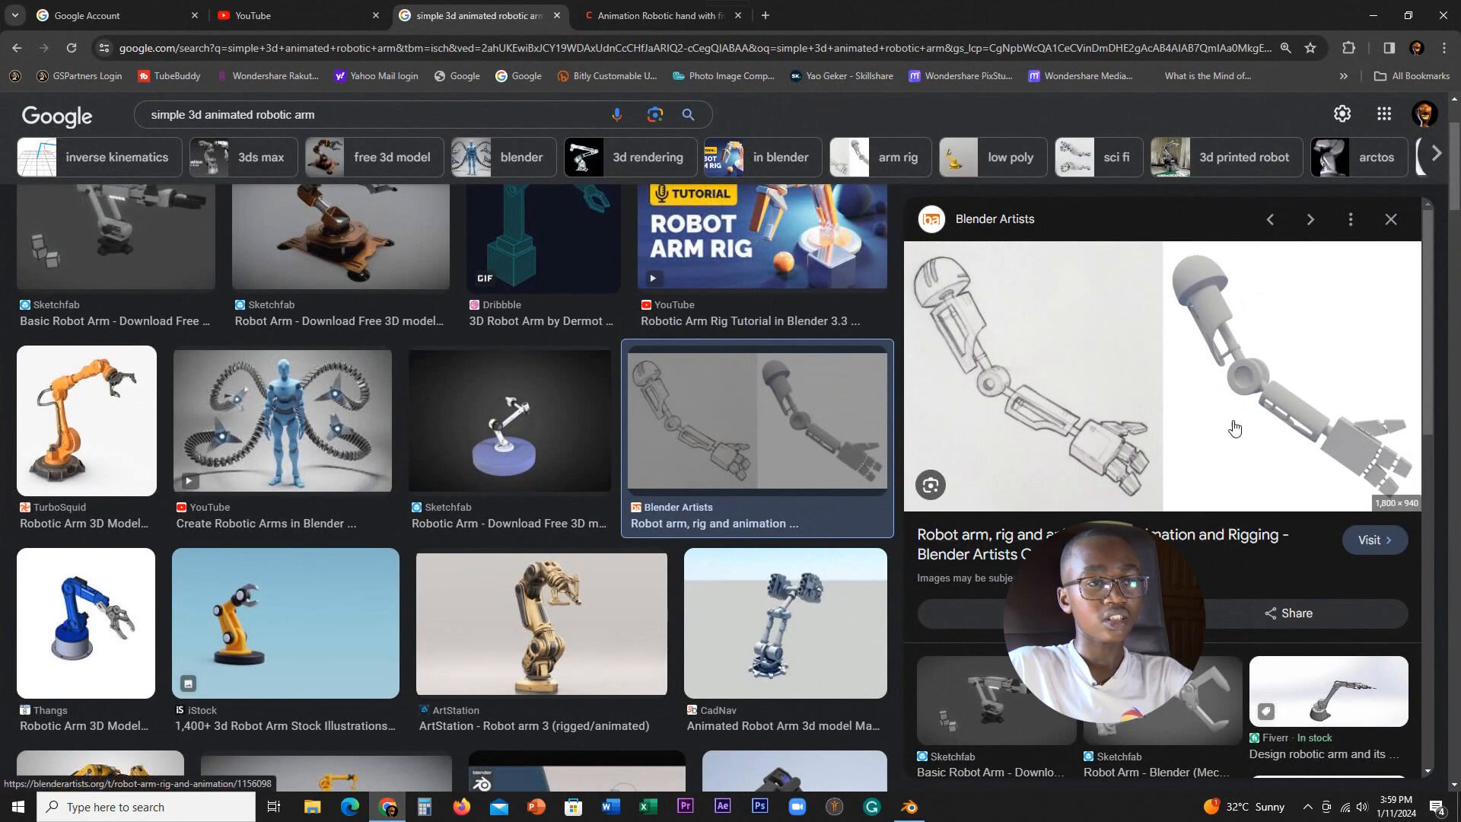
scroll(804, 409, down, 1)
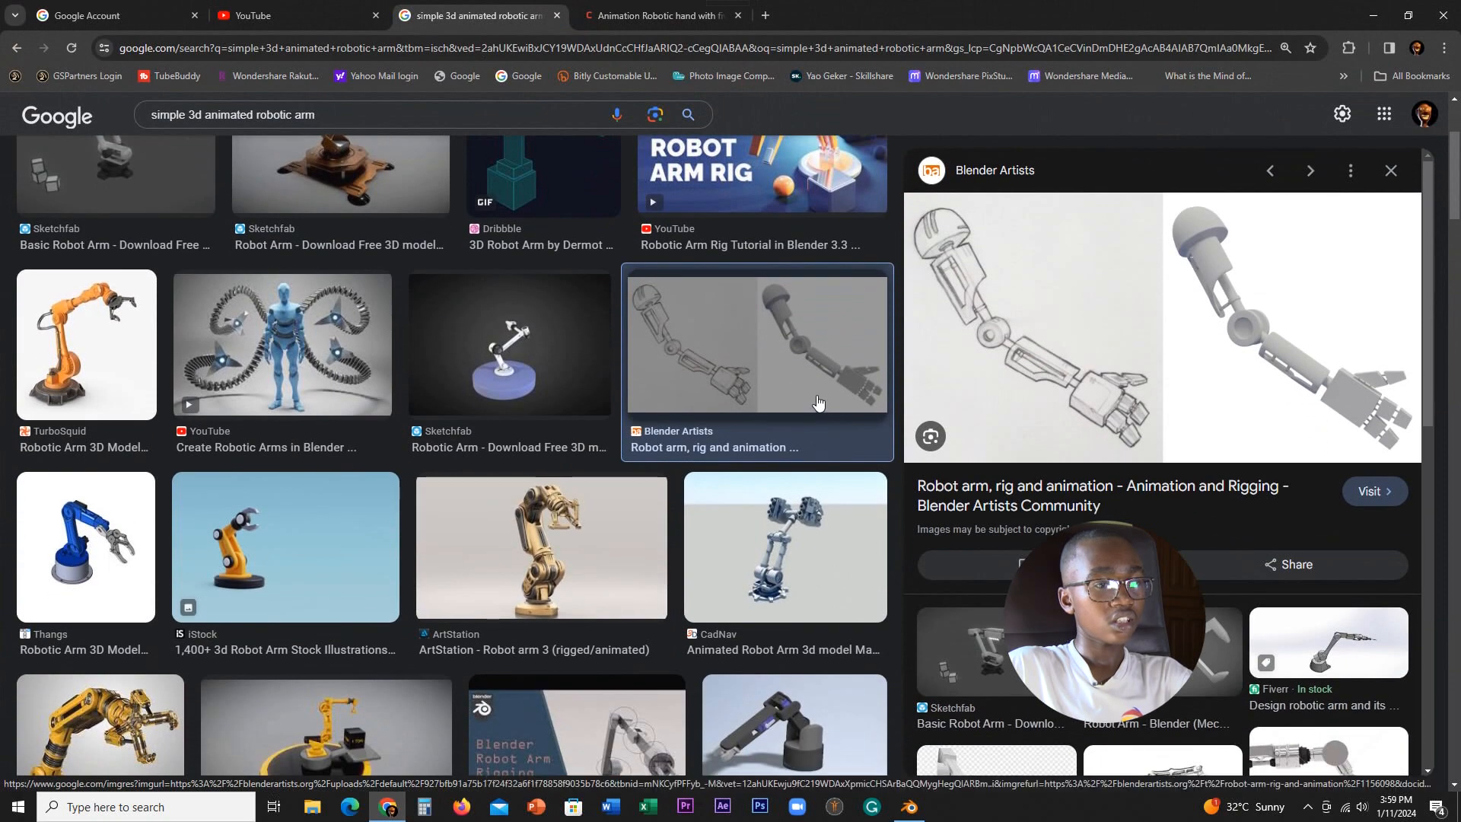
scroll(817, 402, up, 1)
scroll(817, 402, up, 1)
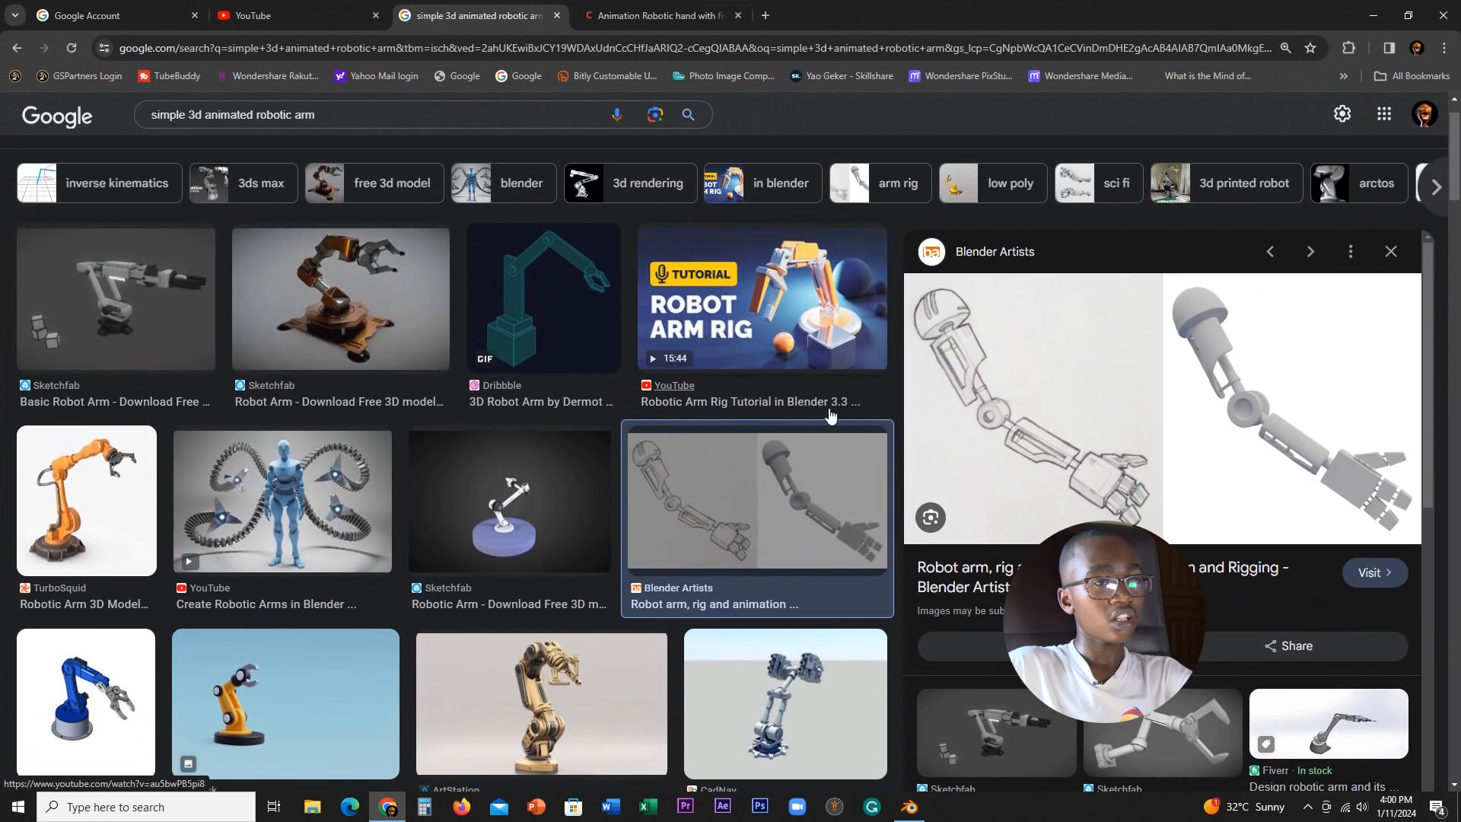
click(1370, 8)
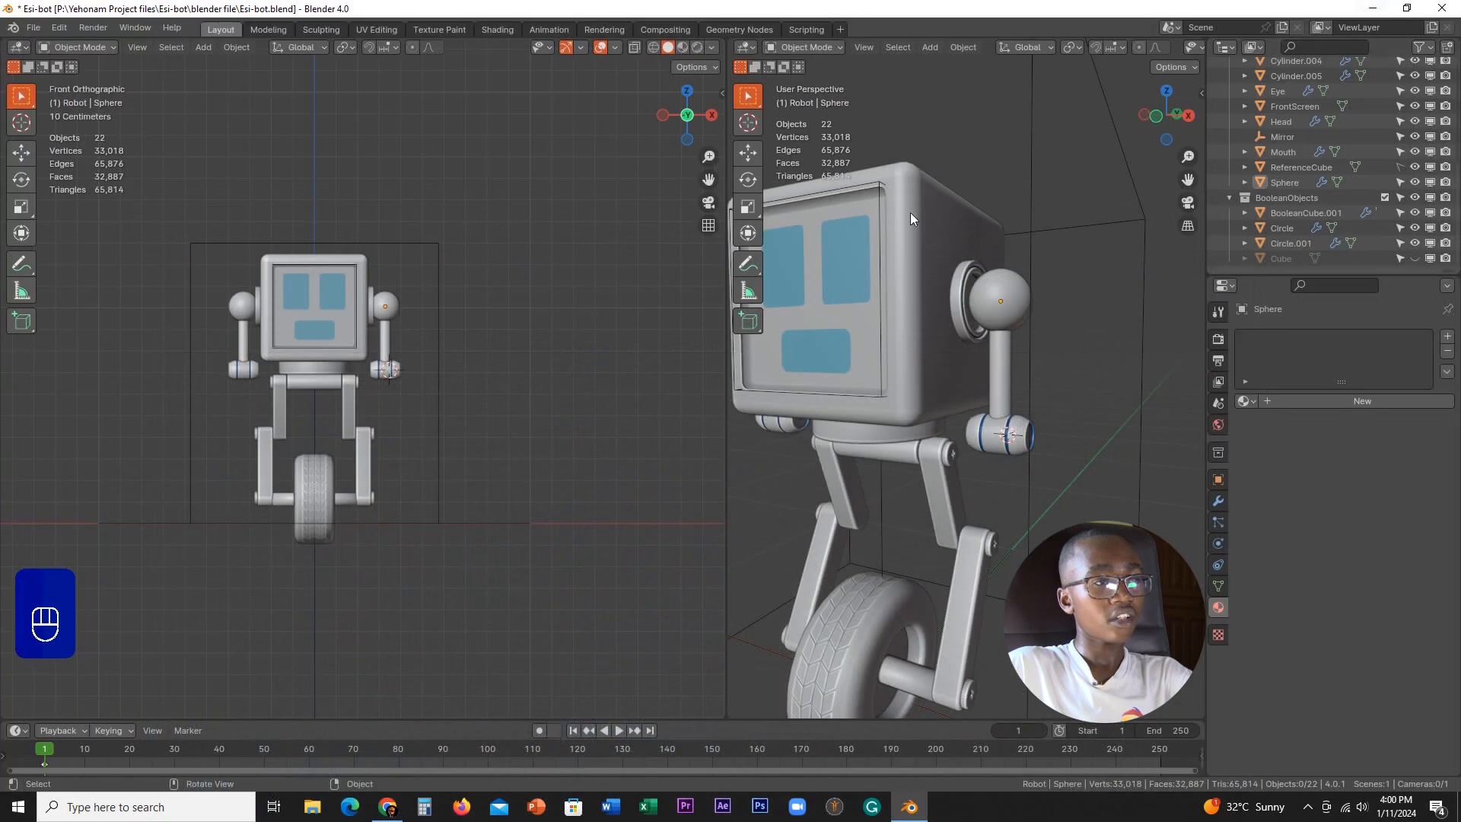
- Shorten the upper arm cylinder's mesh along Z to about 0.81 of its length
scroll(482, 445, up, 8)
click(445, 290)
scroll(445, 297, up, 4)
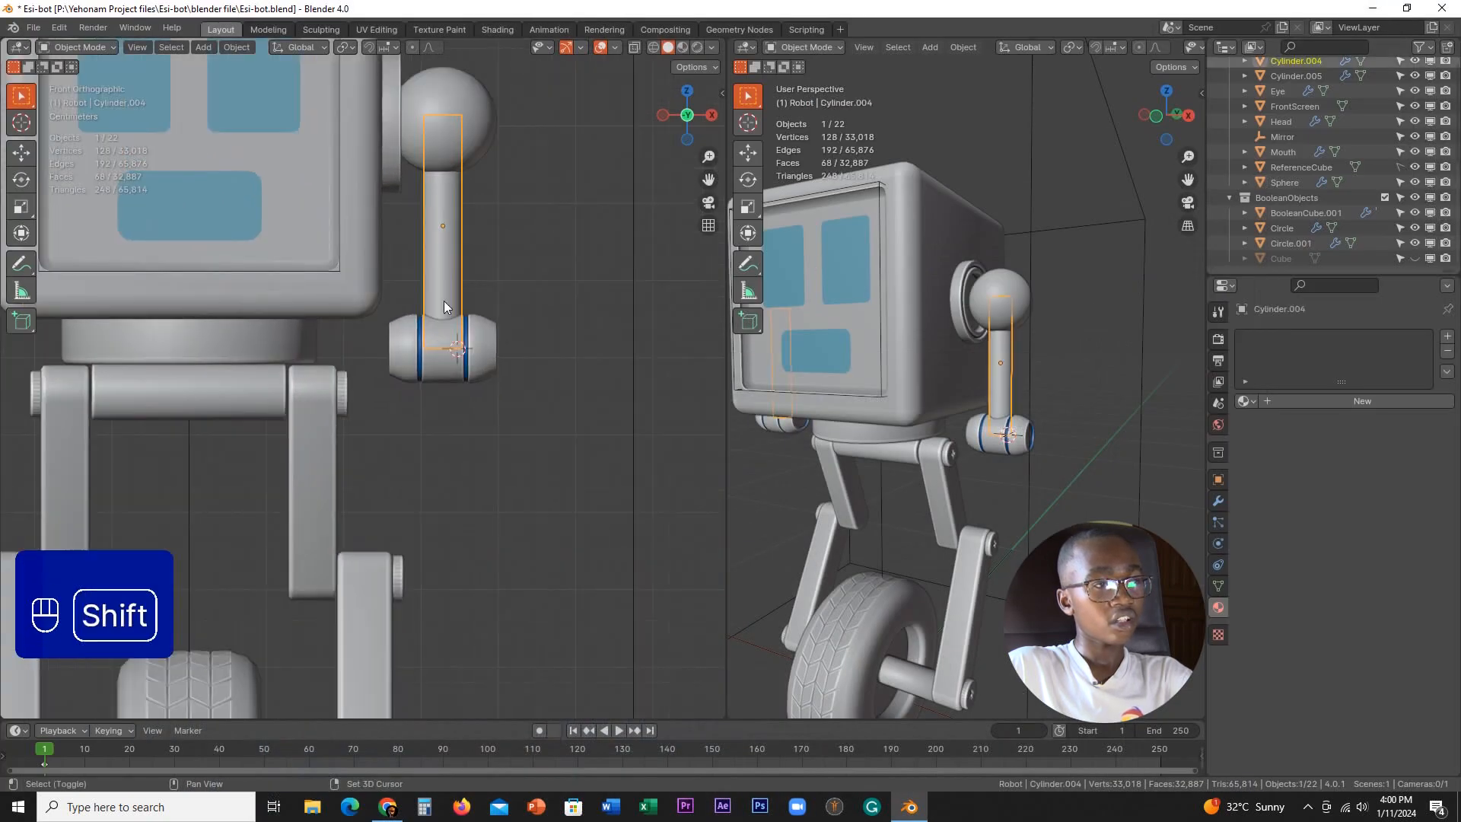
key(Tab)
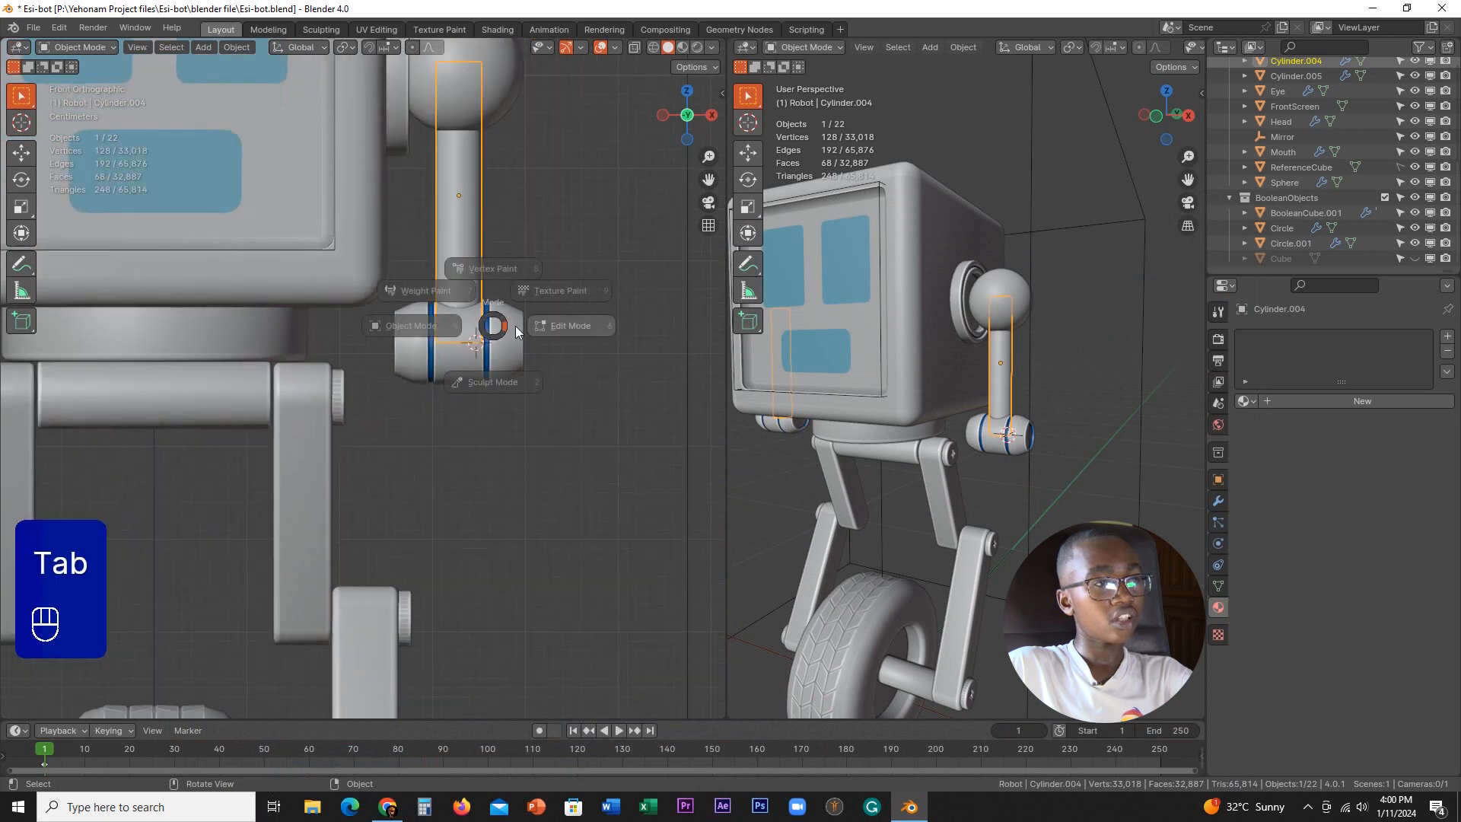
key(a)
key(s)
key(z)
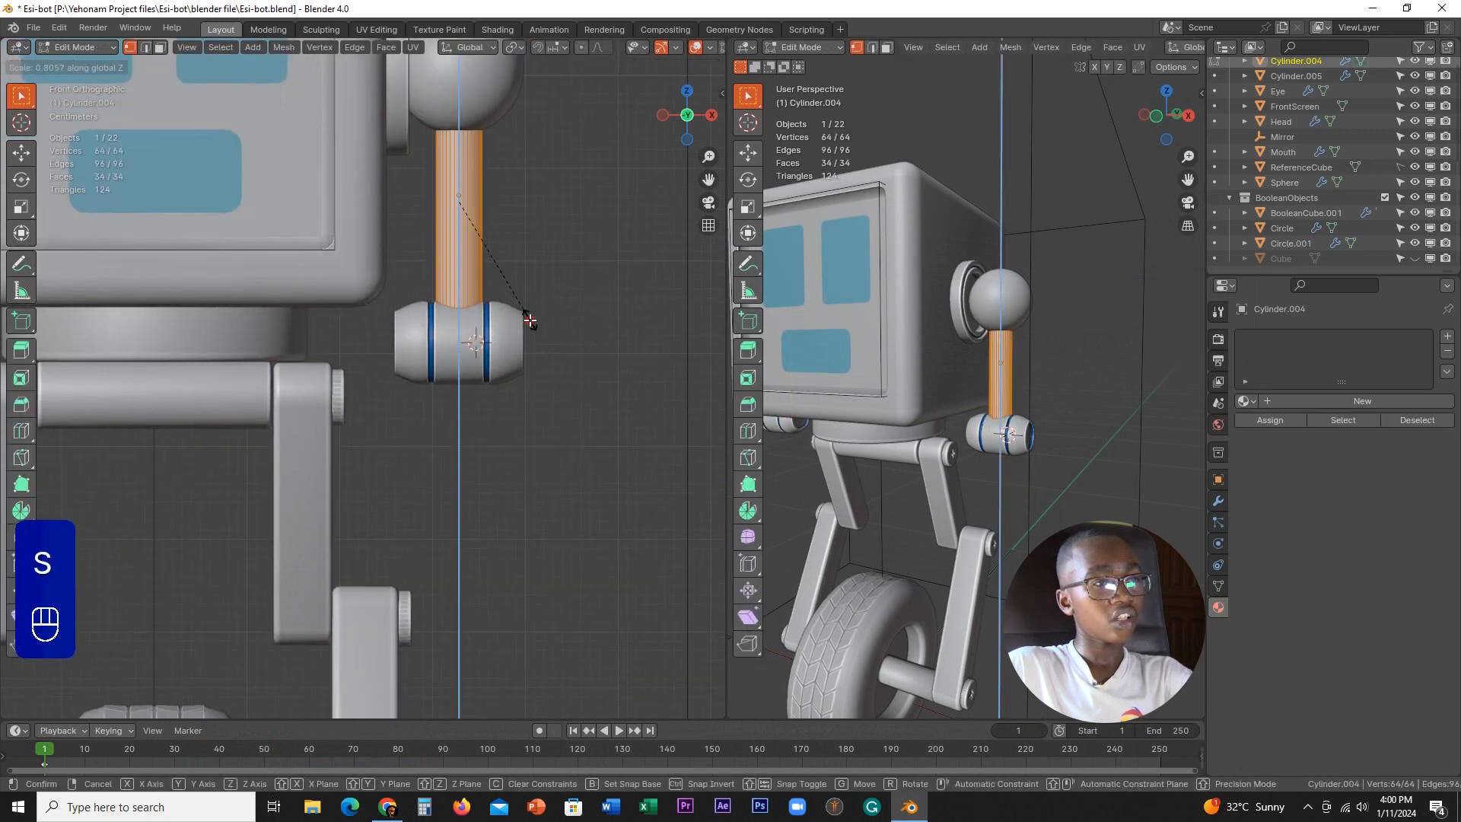
click(530, 321)
key(Tab)
- Duplicate the upper arm cylinder and place the copy straight down along Z, below the elbow joint, as the forearm
scroll(508, 313, down, 1)
key(shift+d)
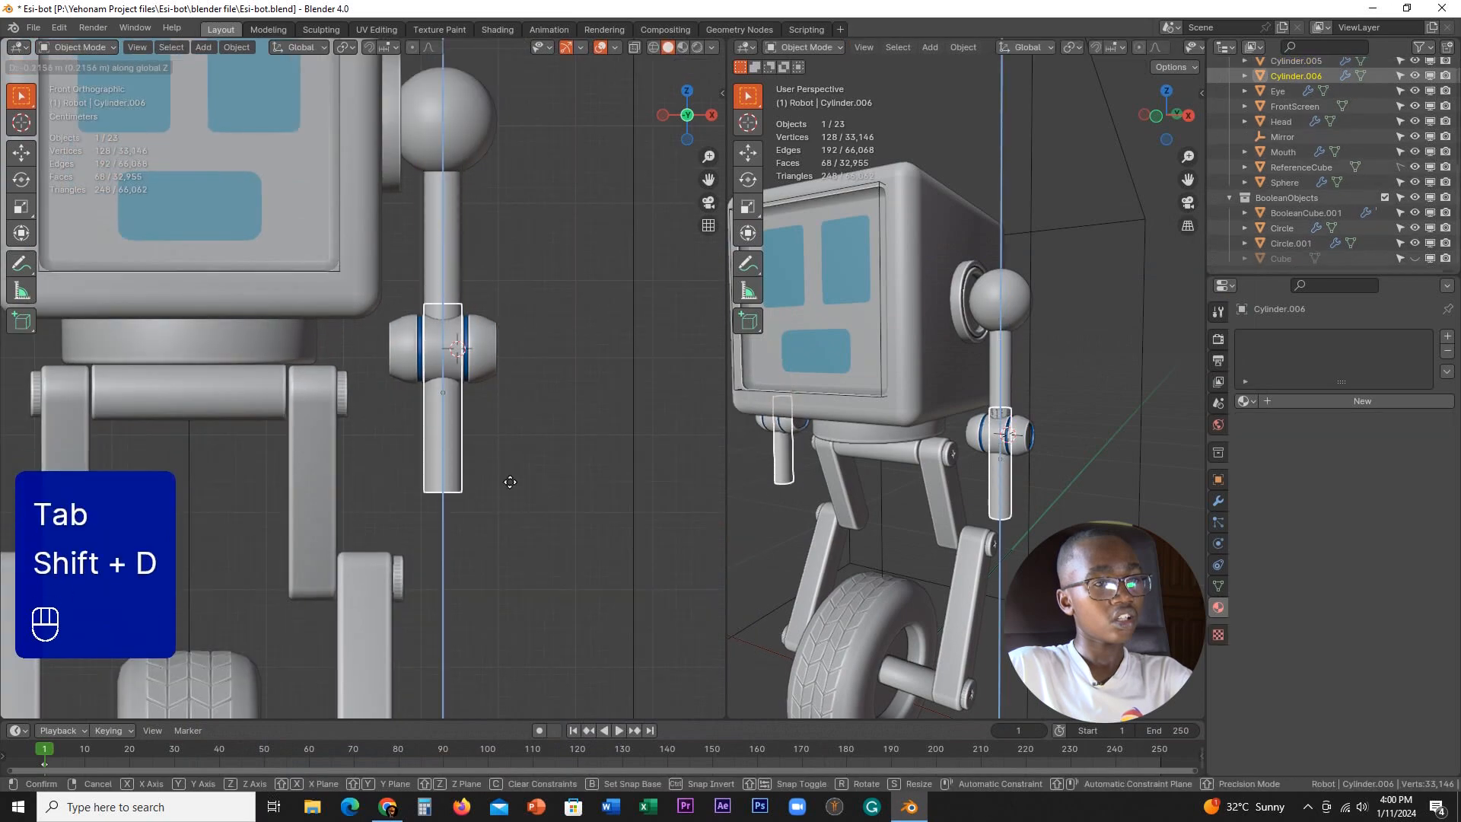
click(530, 525)
scroll(943, 445, down, 4)
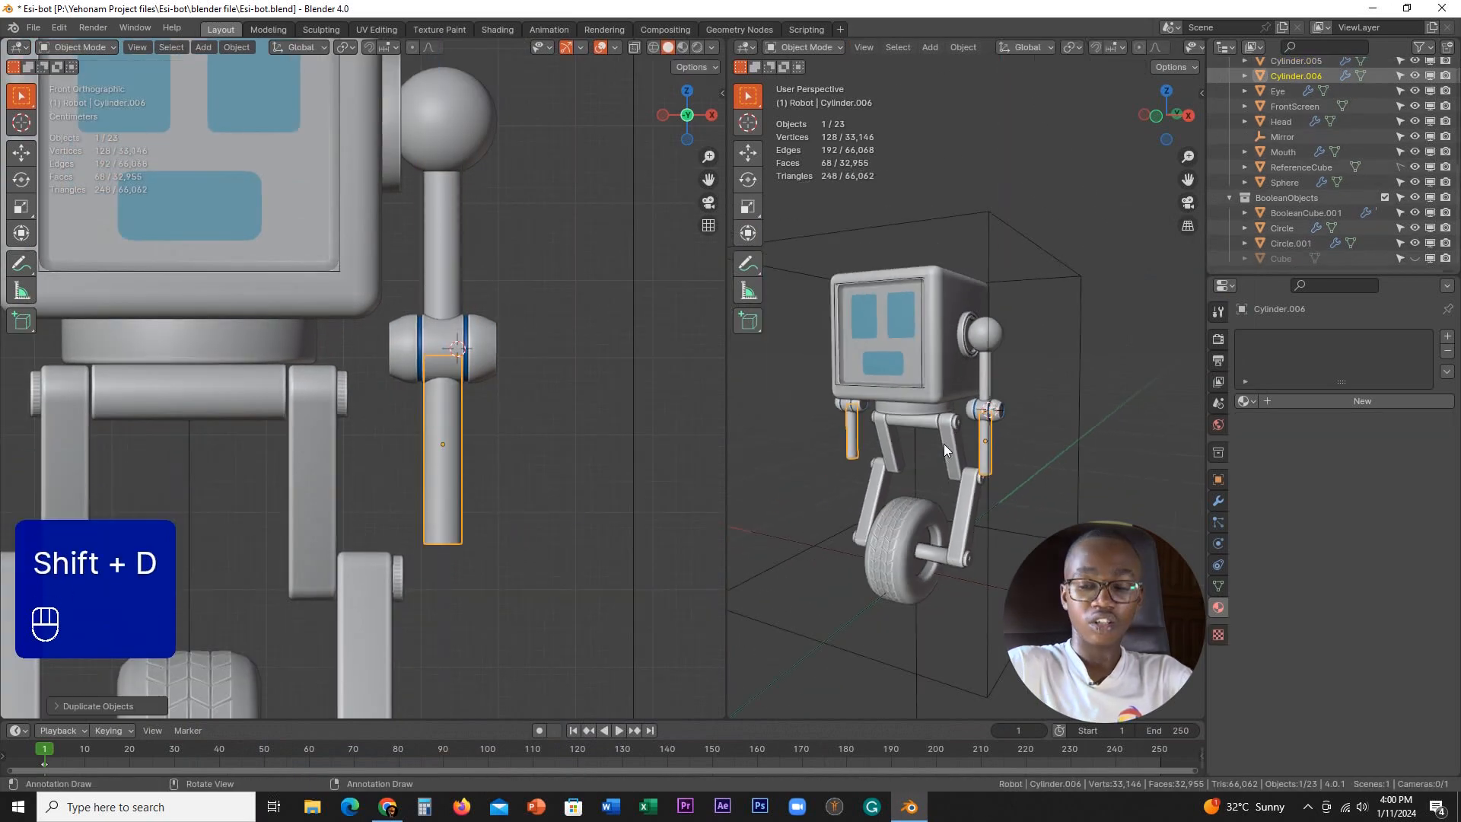
- Examine the arms' proportions against the whole robot from the front and at an angle
key(KP_1)
shift+middle_drag(943, 444, 1042, 443)
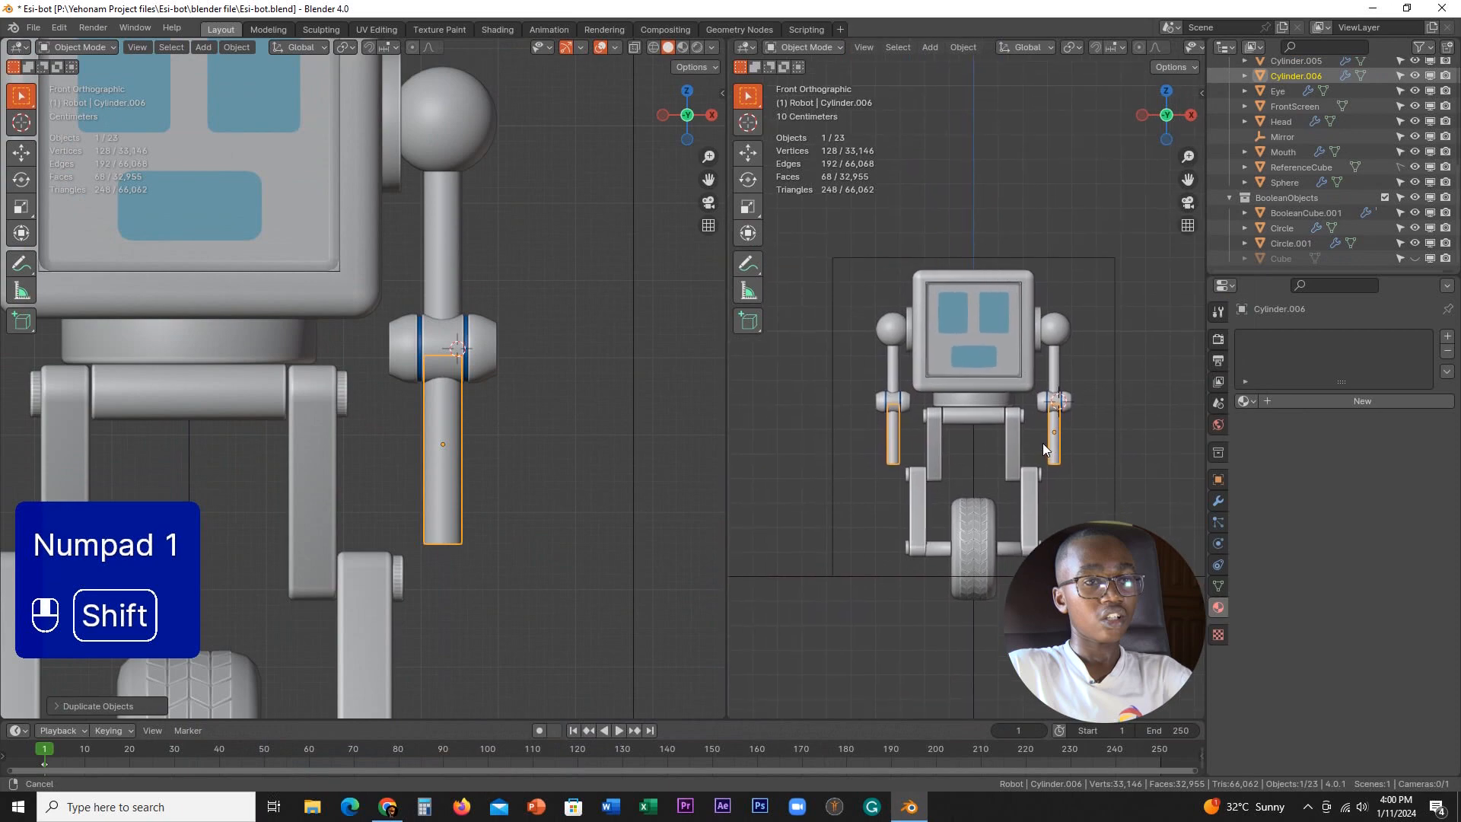
scroll(446, 440, down, 3)
scroll(458, 428, down, 3)
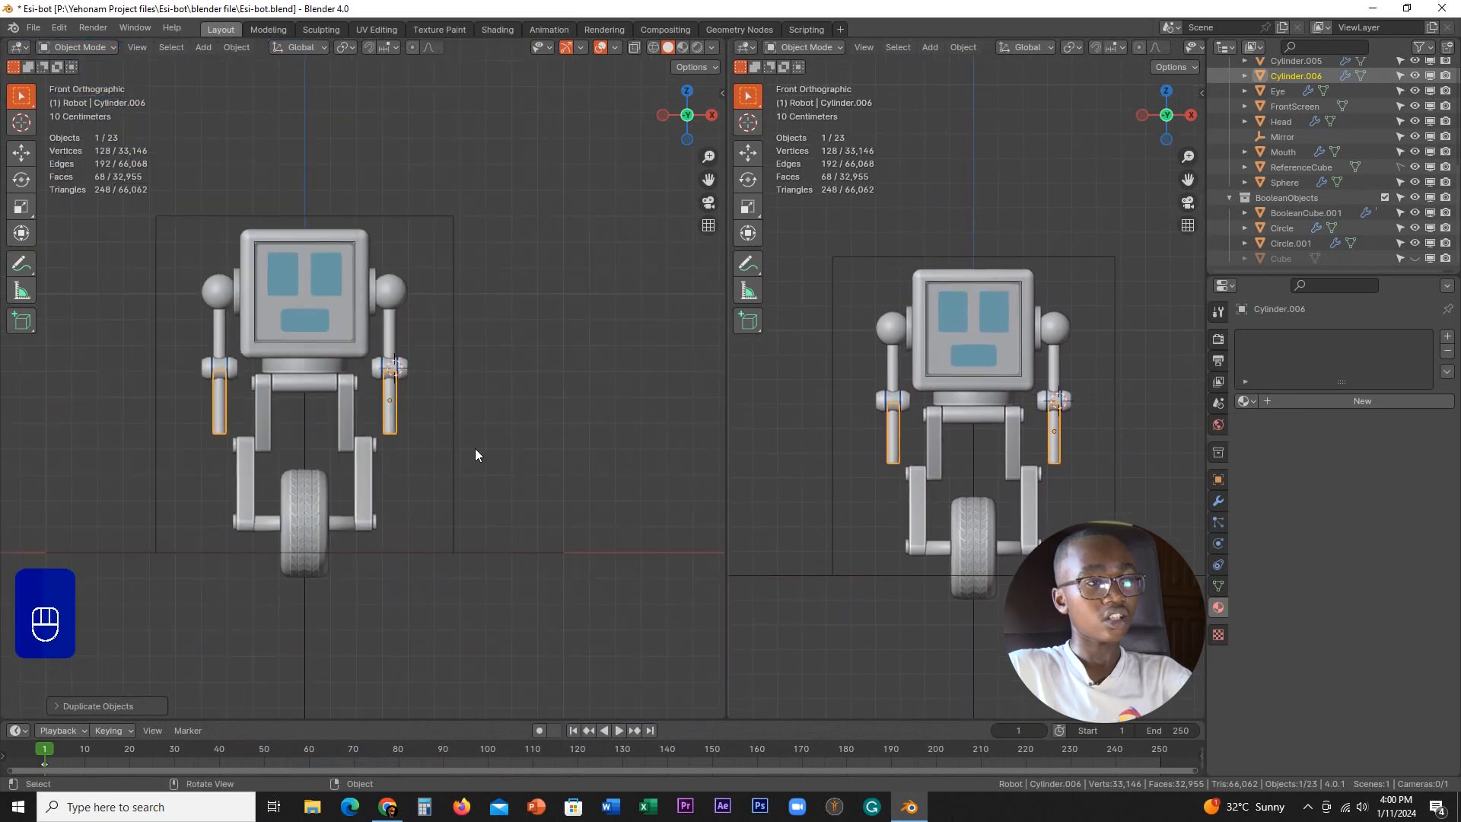
middle_drag(475, 448, 423, 378)
scroll(463, 454, up, 8)
scroll(422, 368, up, 4)
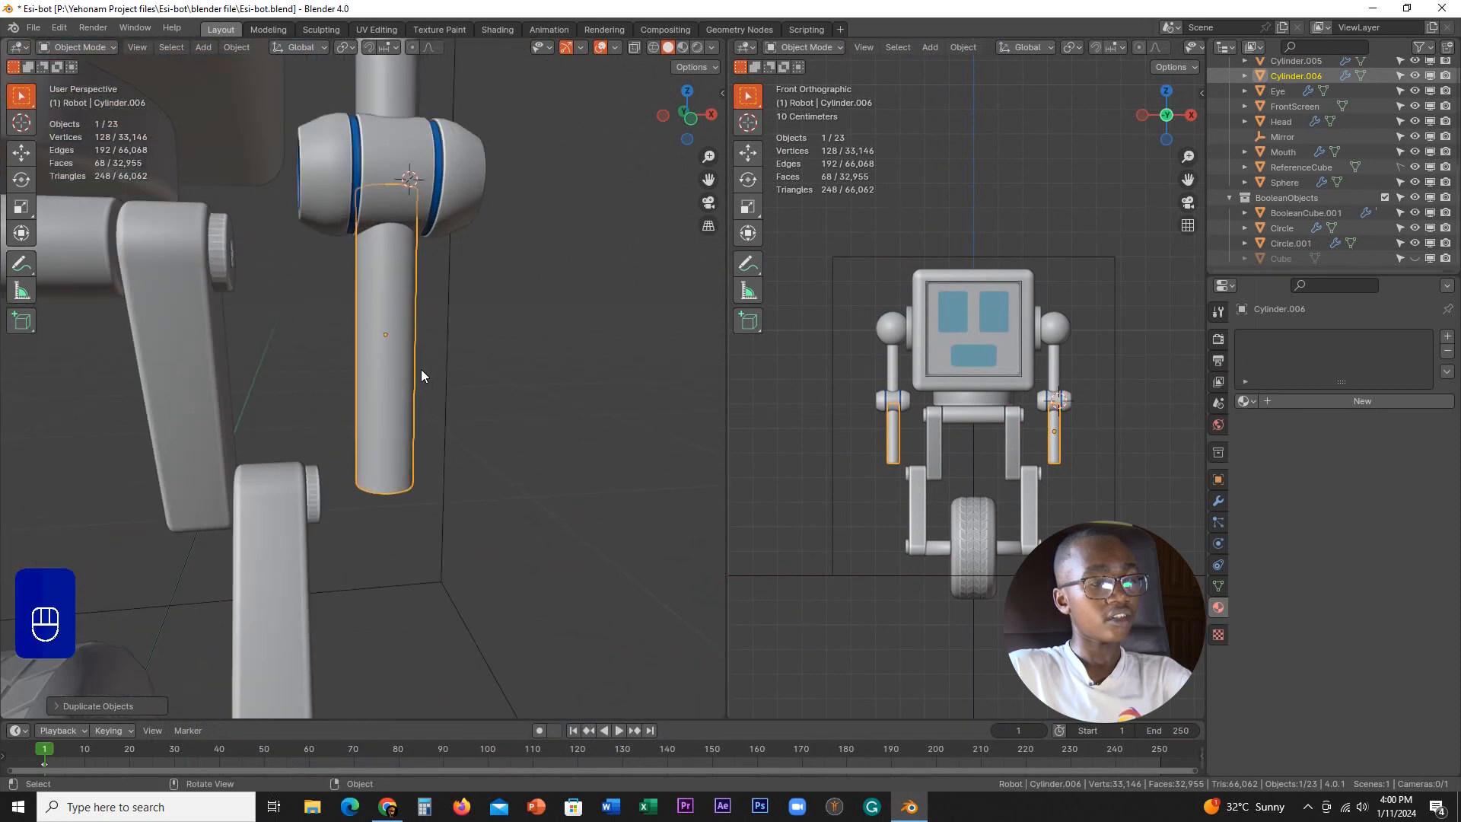
scroll(421, 369, down, 4)
scroll(422, 368, down, 1)
shift+middle_drag(365, 245, 363, 389)
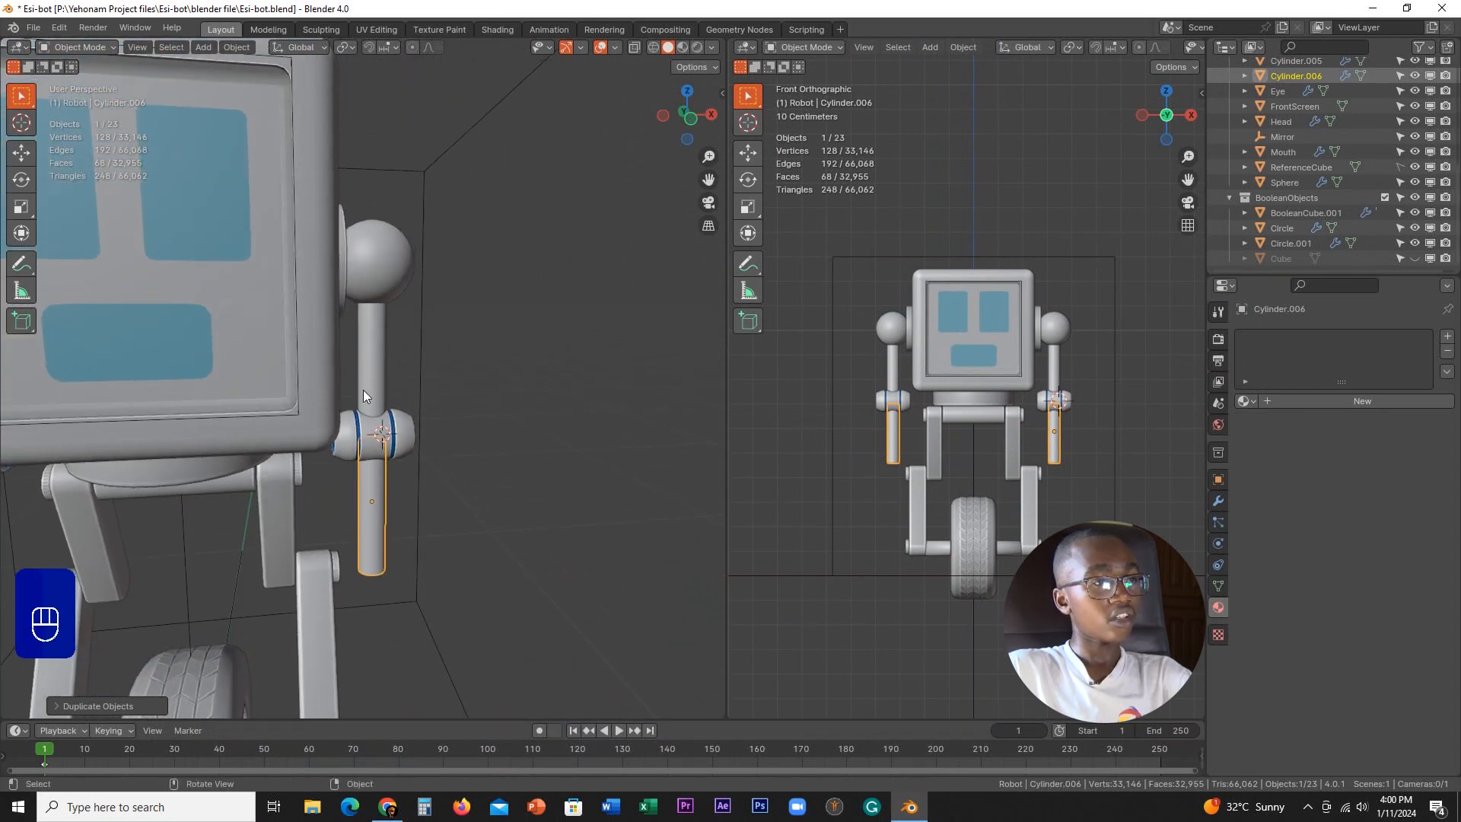
- Shorten the upper arm by moving its bottom vertices up along Z in wireframe front view
scroll(386, 424, up, 2)
key(Tab)
click(577, 420)
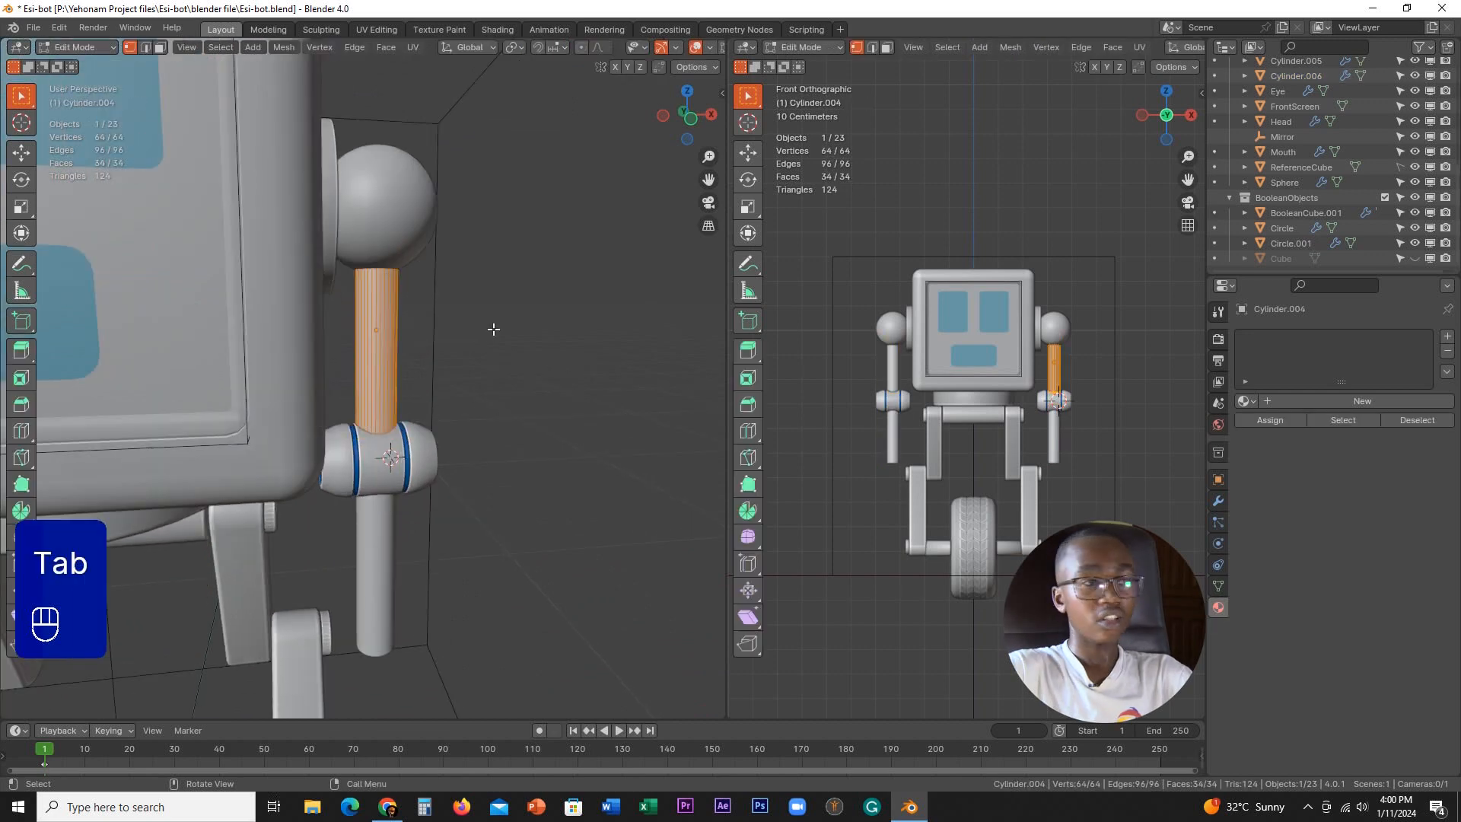
key(KP_1)
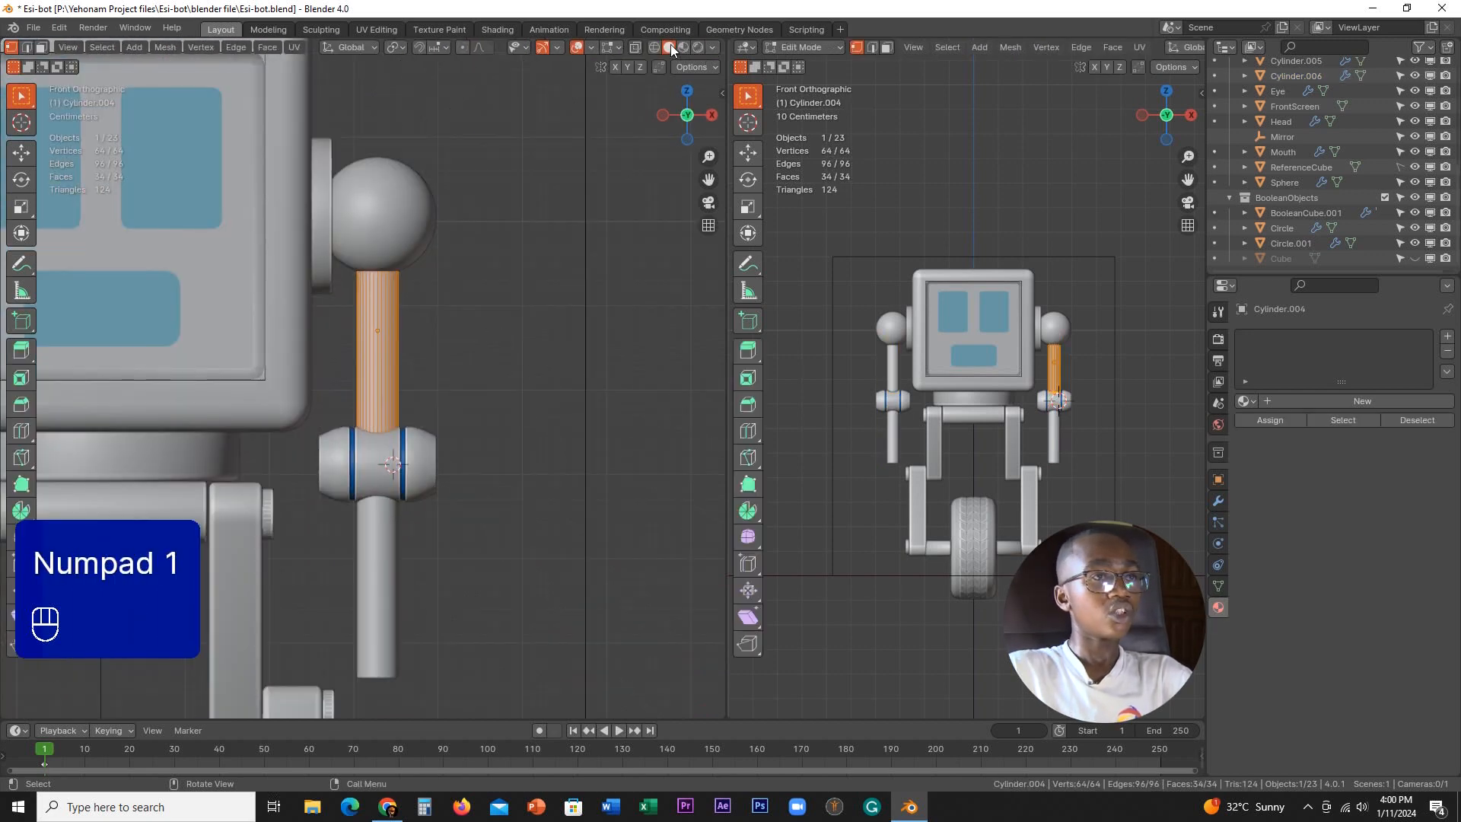
click(655, 47)
key(Tab)
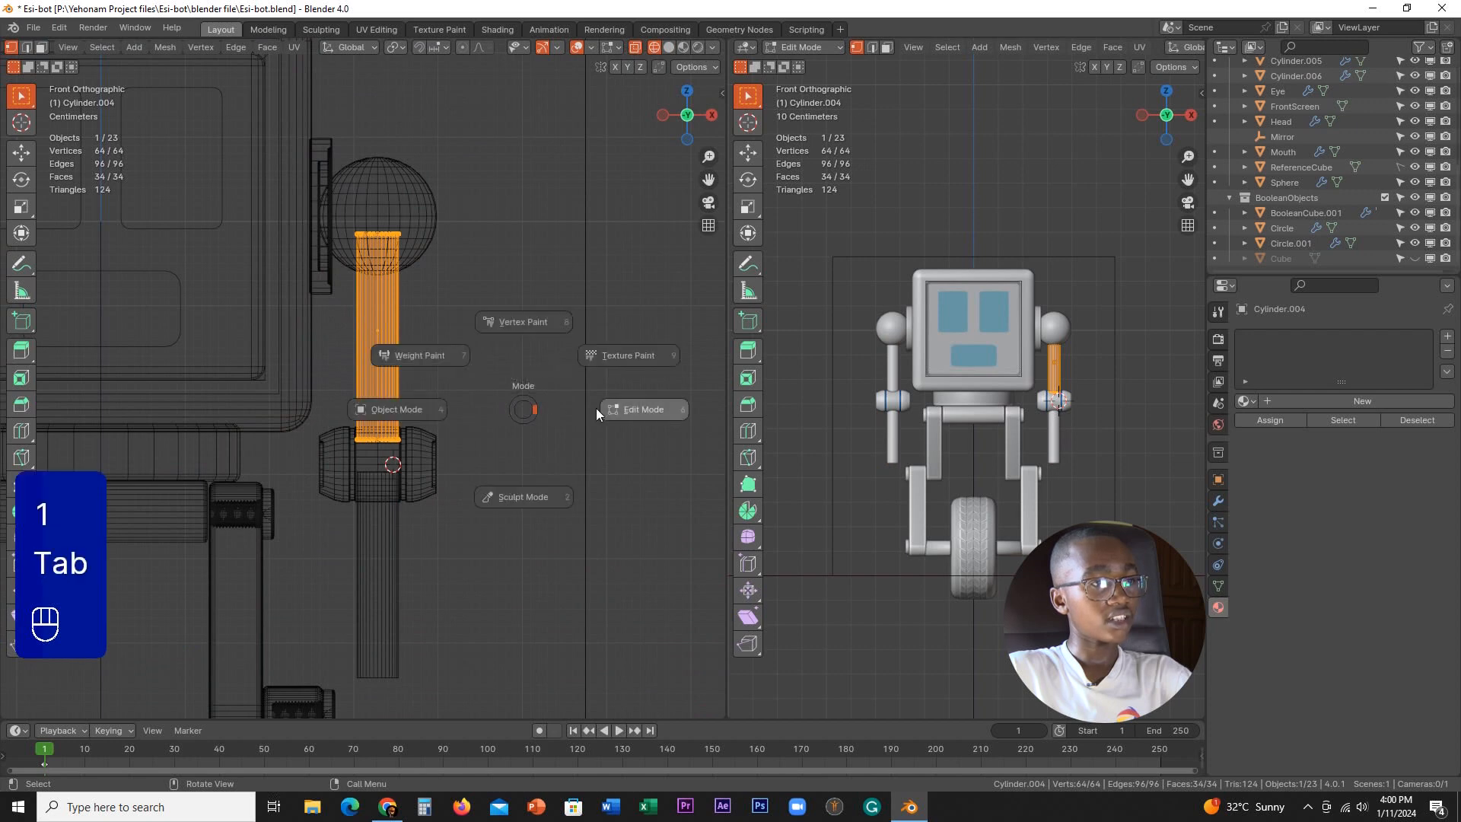
drag(530, 469, 534, 468)
key(g)
middle_click(535, 451)
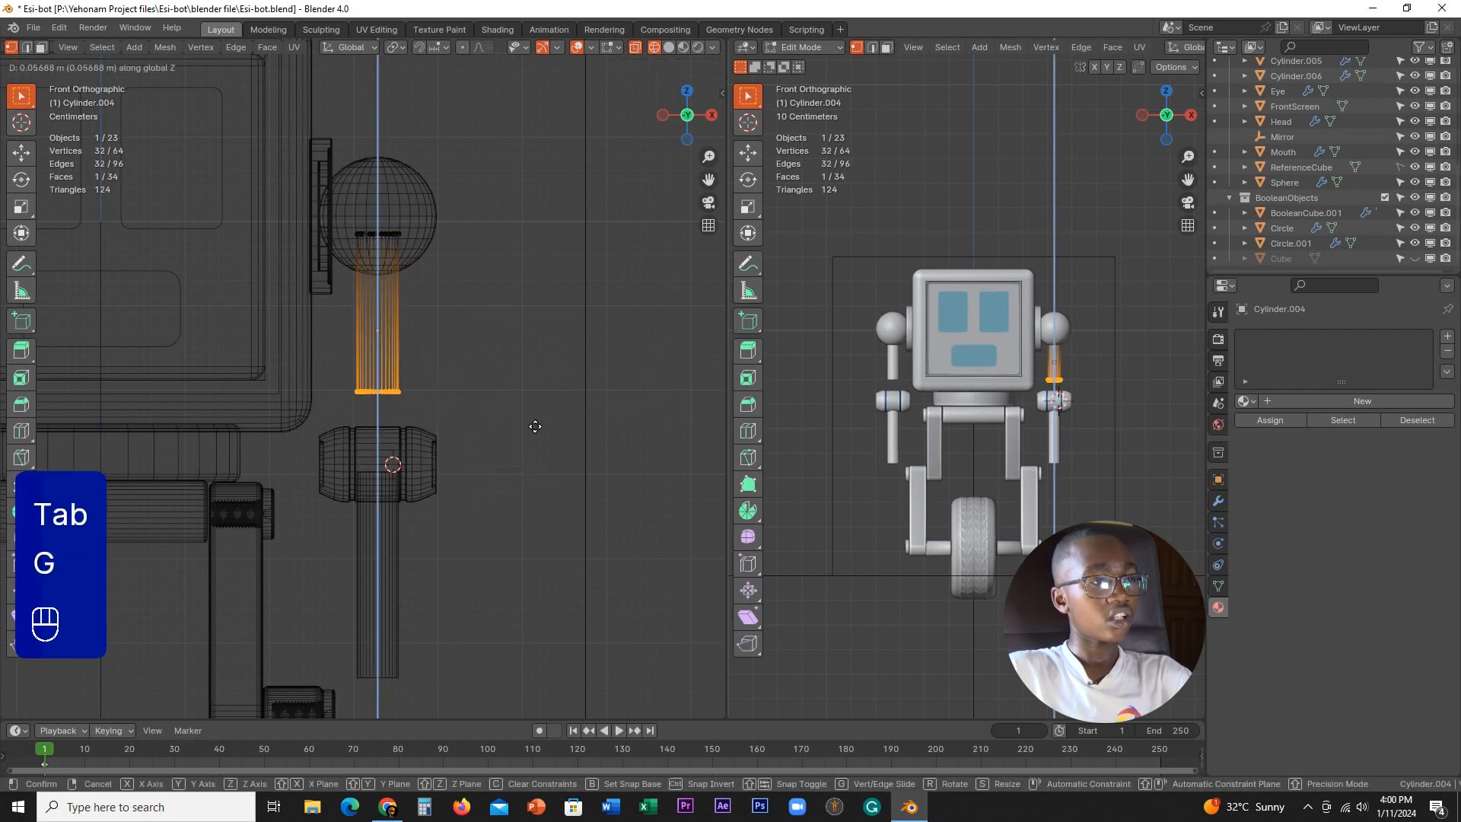
click(537, 424)
key(Tab)
- Move the elbow joint and forearm together up along Z by about 0.066 m to meet the shortened upper arm
click(315, 422)
click(320, 455)
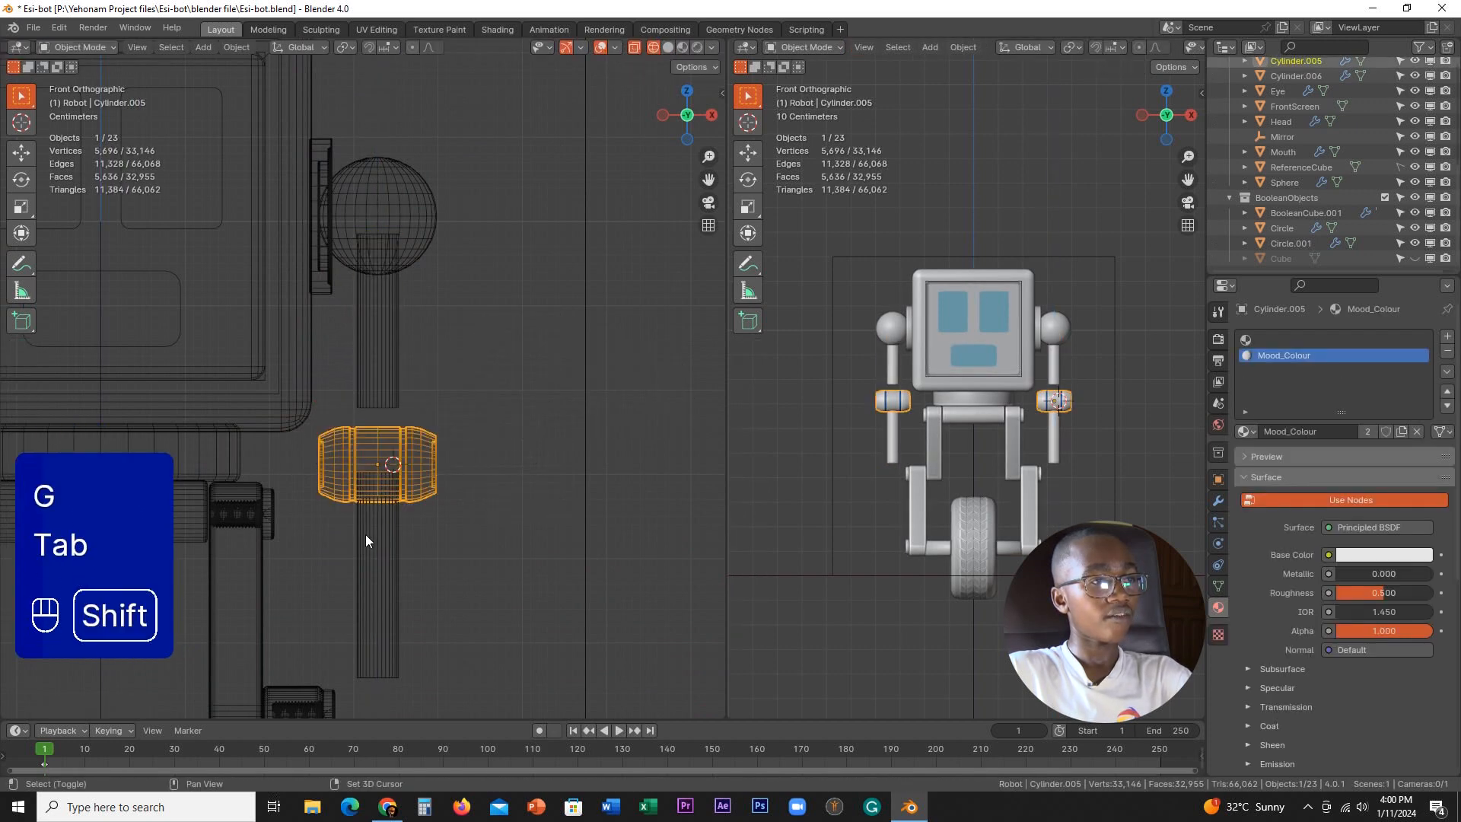
shift+click(369, 534)
key(g)
click(427, 467)
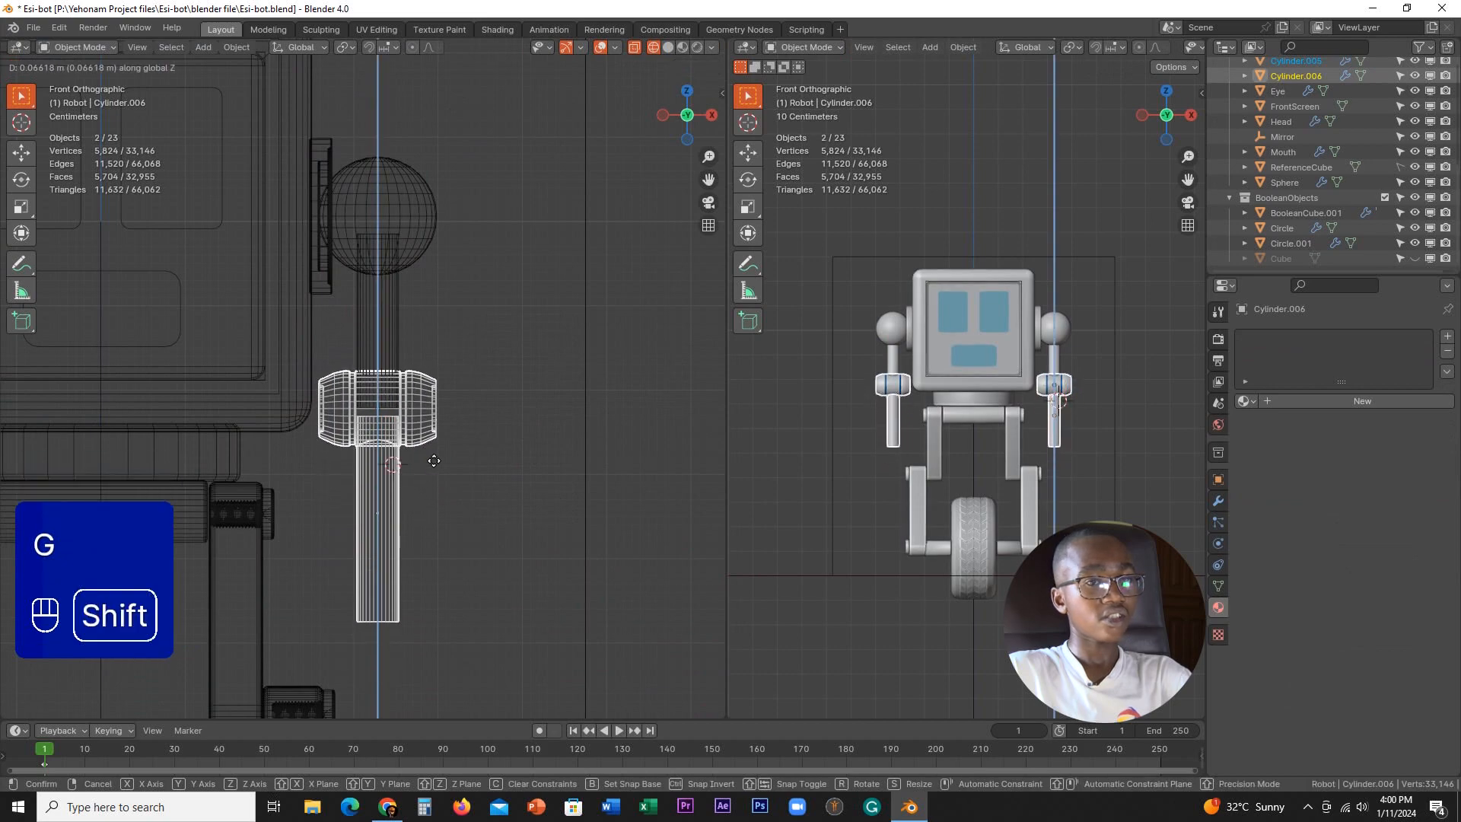
scroll(435, 464, down, 3)
shift+middle_drag(435, 464, 435, 425)
scroll(390, 441, up, 3)
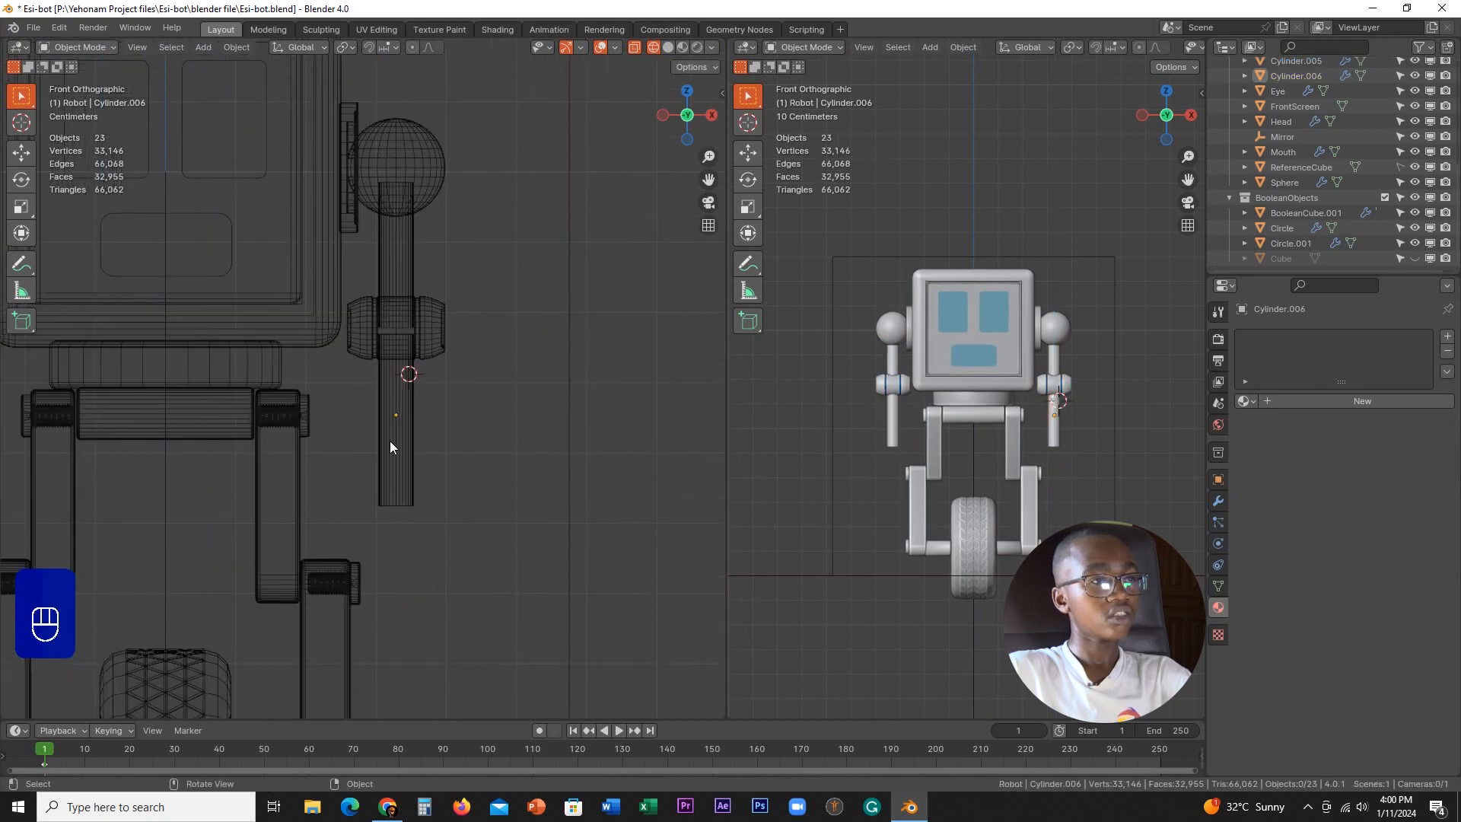
- Select the barrel-shaped elbow joint between the upper arm and the forearm
click(390, 441)
scroll(447, 421, down, 3)
mouse_move(448, 421)
middle_down()
mouse_move(353, 439)
mouse_move(403, 423)
mouse_move(435, 444)
middle_up()
scroll(435, 445, up, 3)
click(468, 351)
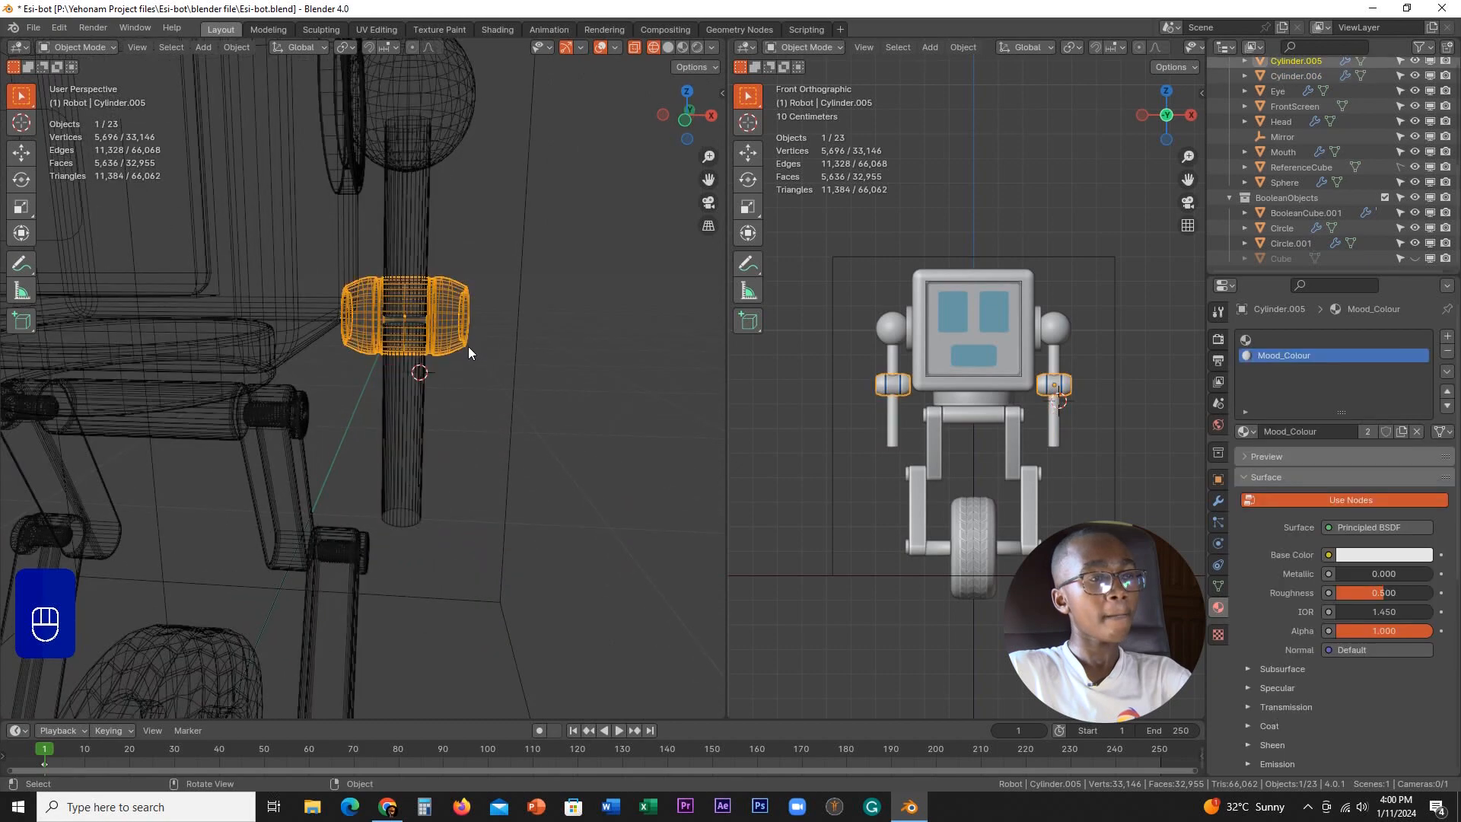
scroll(471, 347, up, 2)
shift+middle_drag(472, 347, 432, 427)
scroll(432, 428, up, 2)
scroll(432, 426, up, 2)
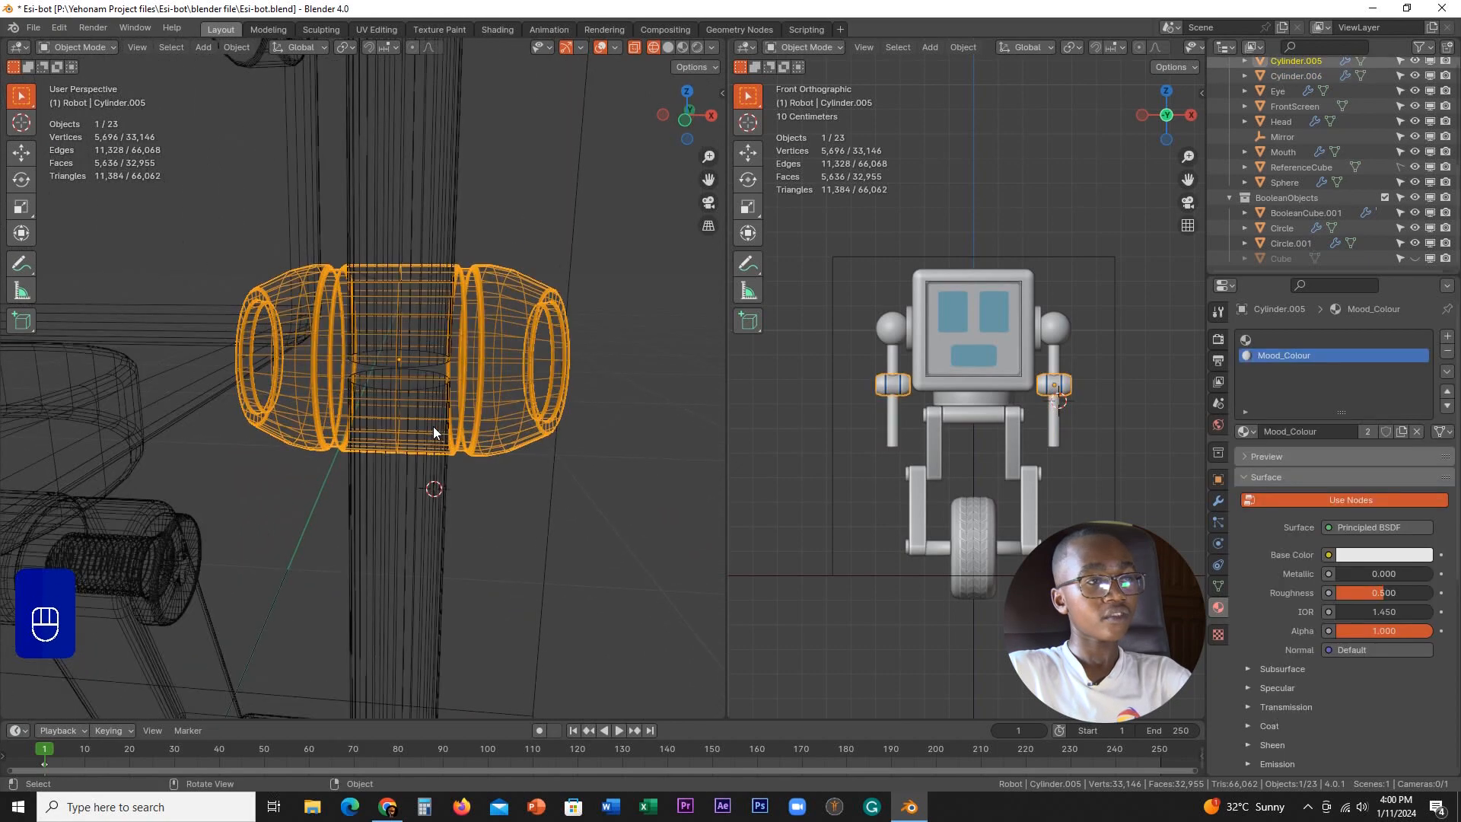
key(Tab)
key(a)
key(s)
key(x)
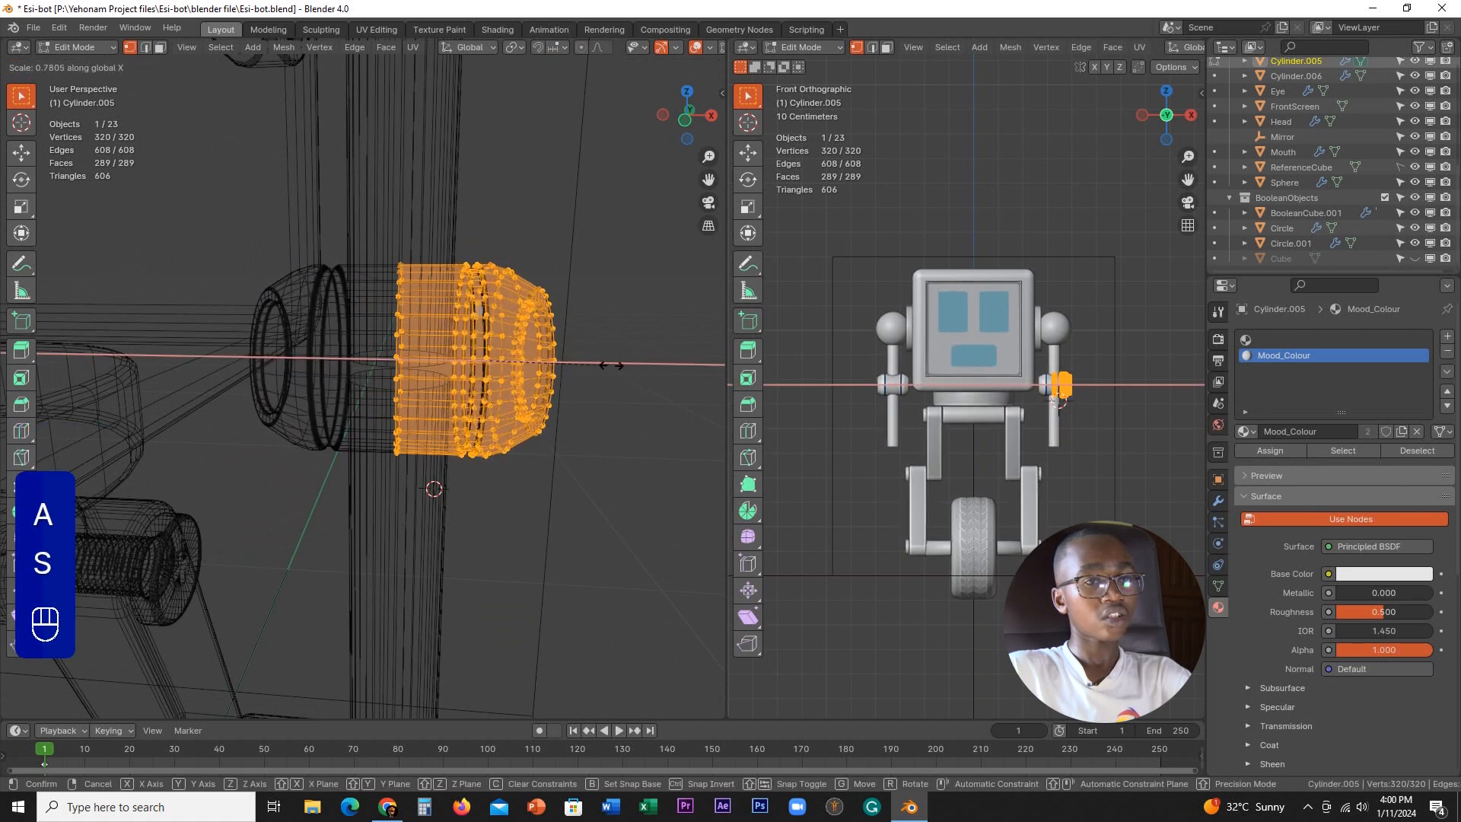
click(627, 358)
key(Tab)
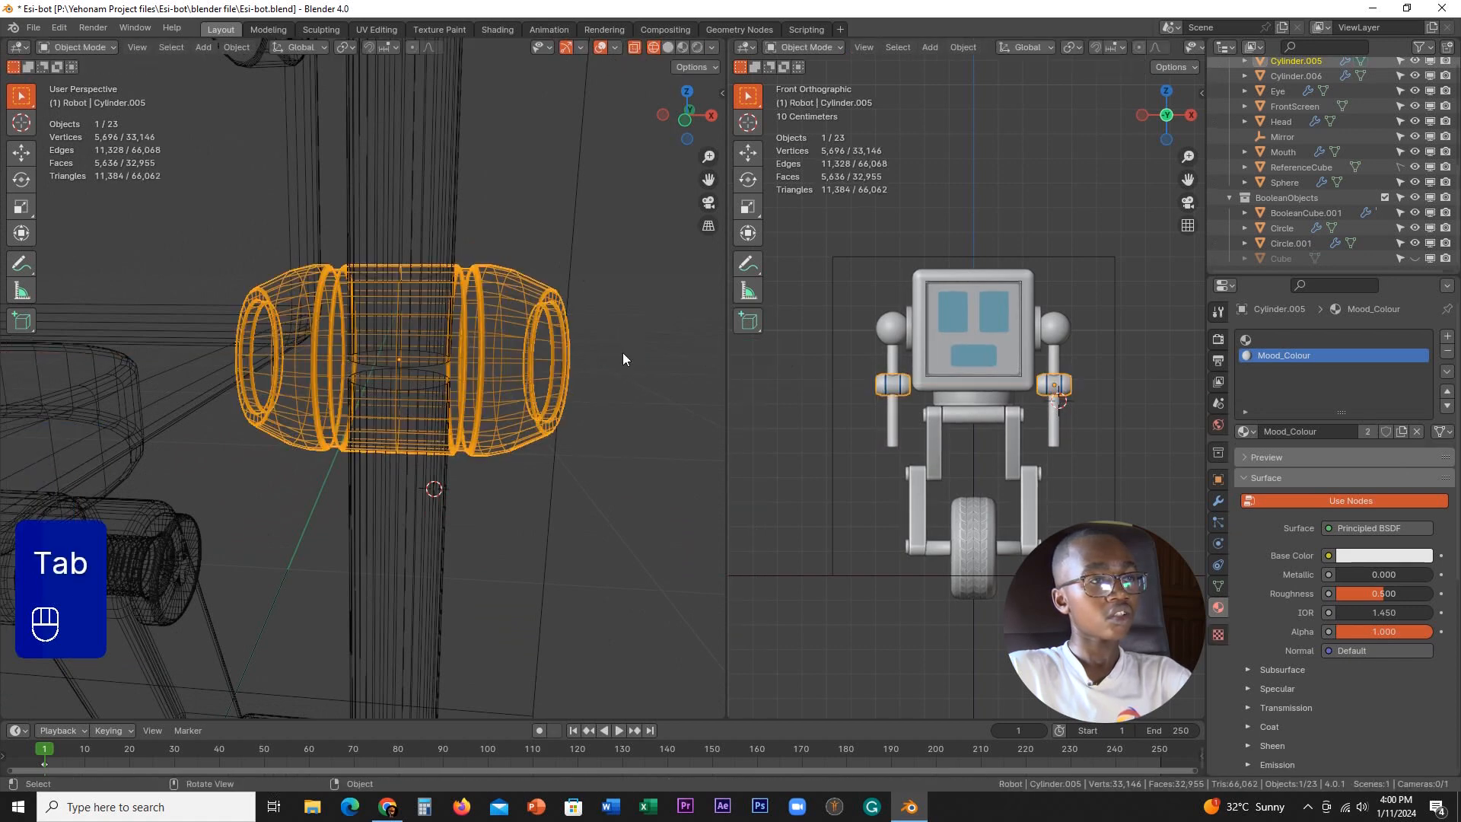
- Narrow the elbow joint along X in Object Mode and apply its scale
key(s)
key(x)
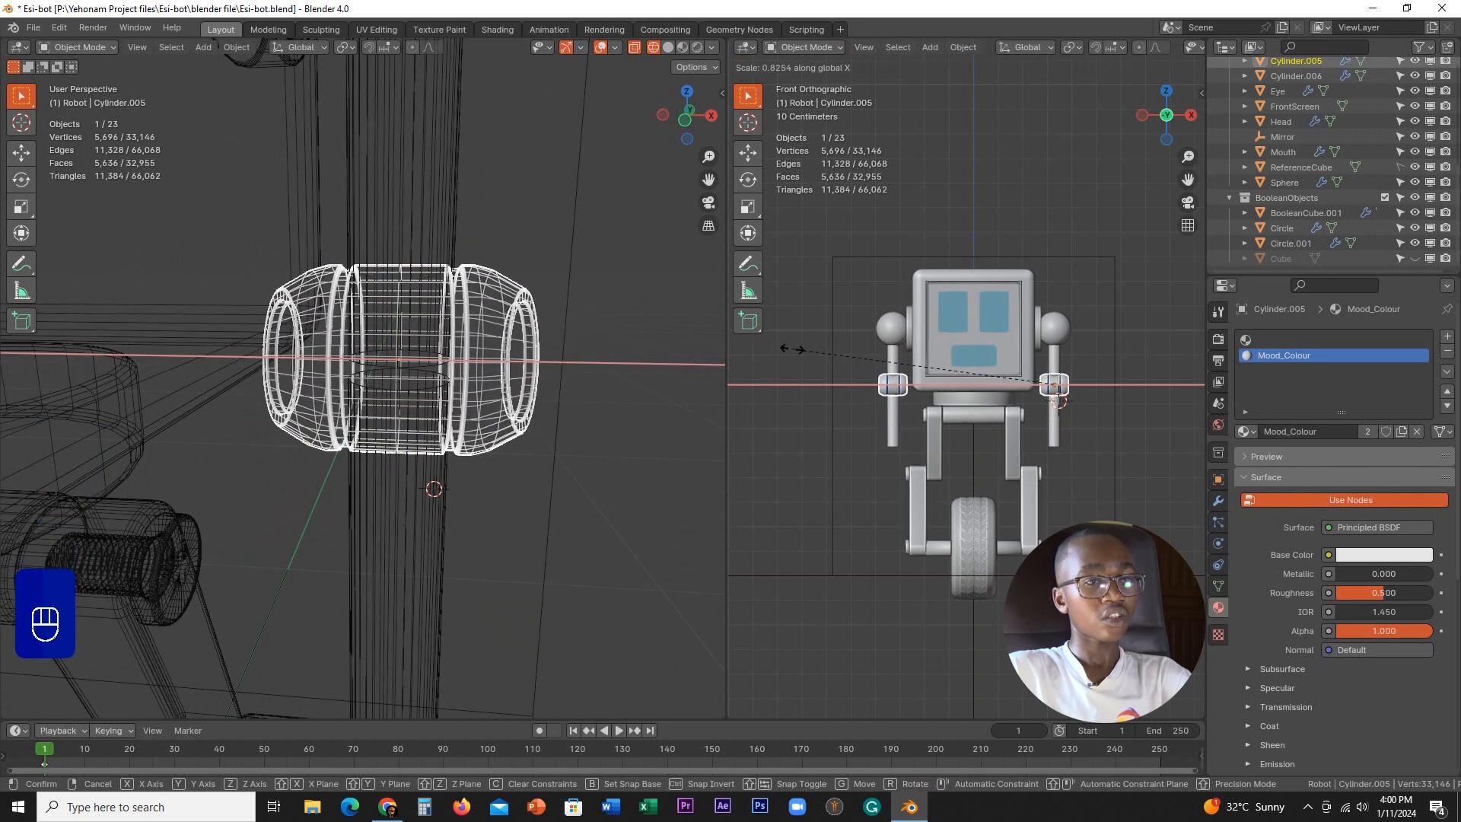
click(809, 352)
scroll(547, 376, down, 2)
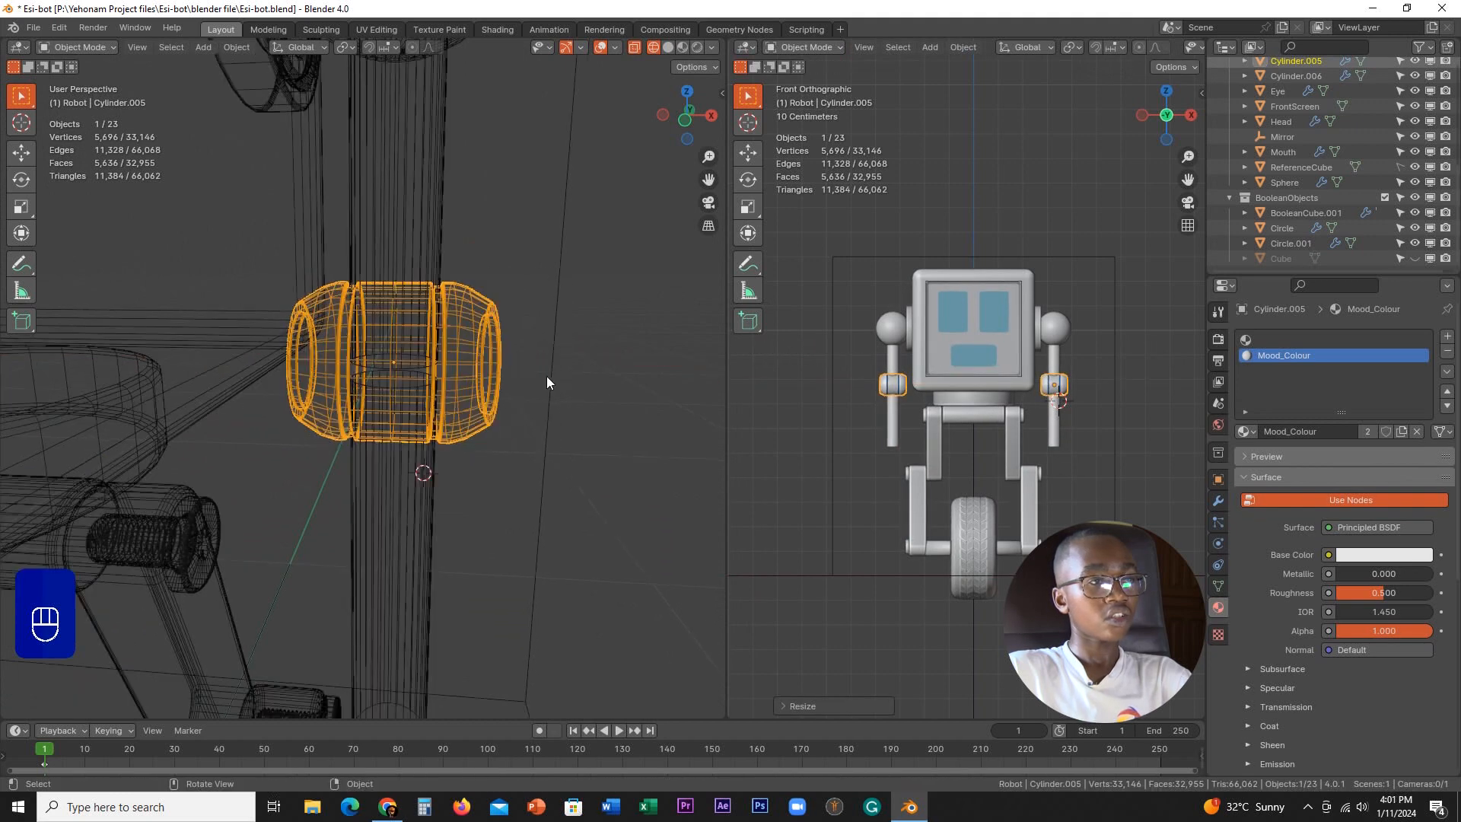
key(ctrl+a)
click(502, 381)
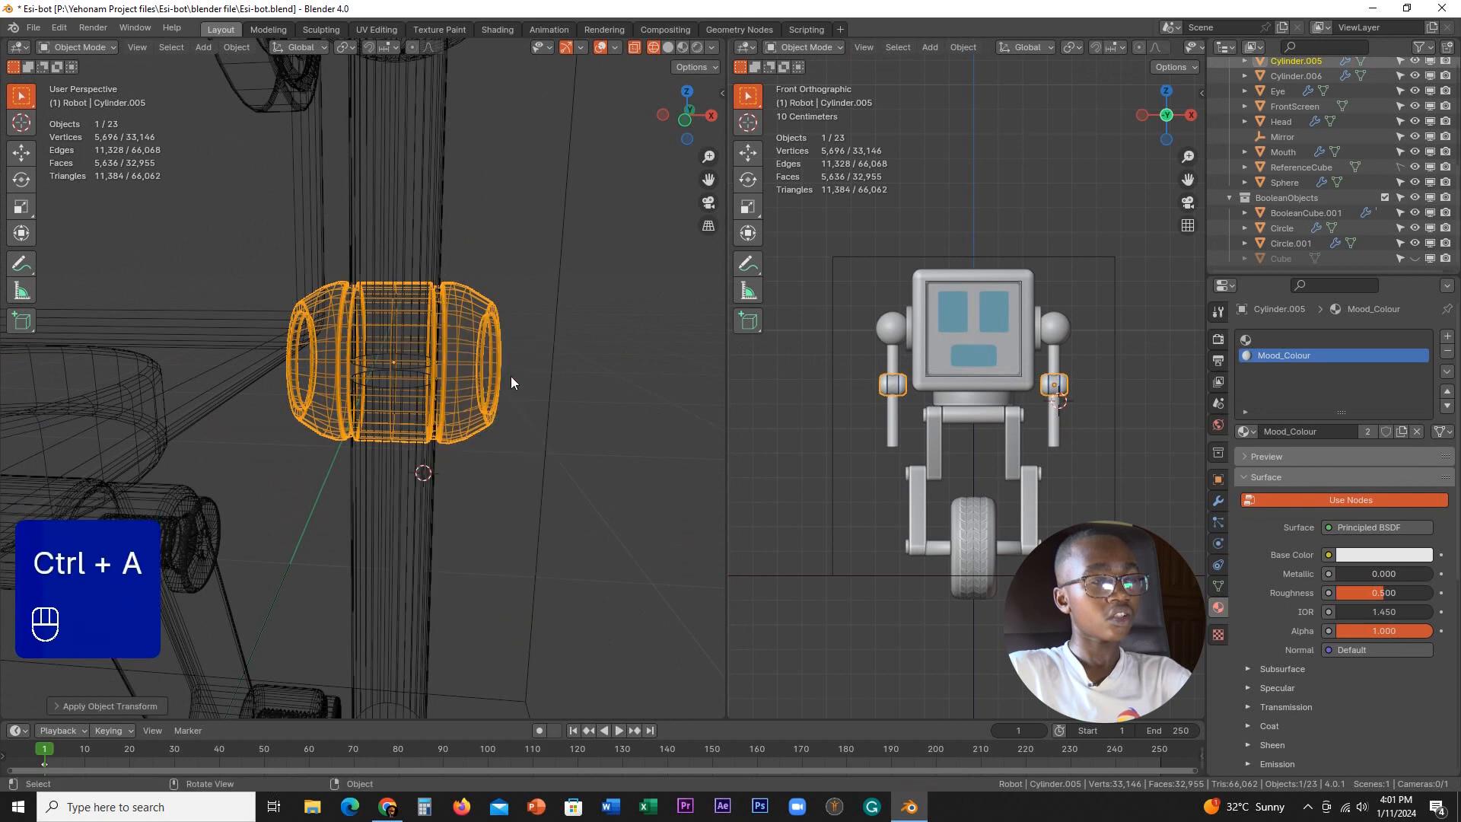
- Return to solid shading and thin the upper arm cylinder by scaling it to about 0.77 on X and Y only
click(668, 47)
mouse_move(579, 152)
middle_down()
mouse_move(522, 223)
mouse_move(563, 230)
mouse_move(525, 326)
mouse_move(545, 229)
mouse_move(518, 306)
middle_up()
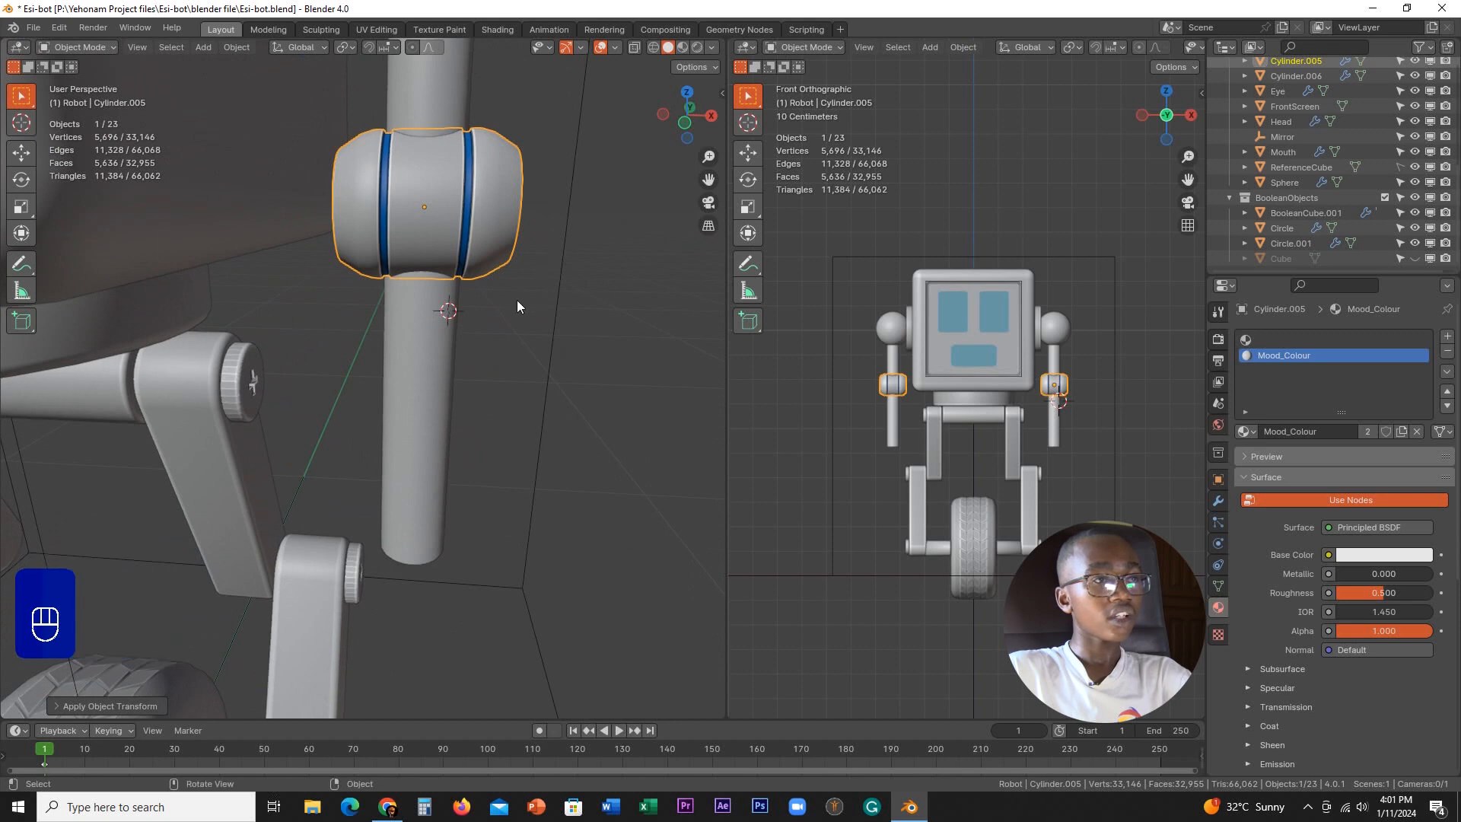
click(448, 120)
shift+middle_drag(448, 119, 444, 346)
scroll(598, 312, up, 3)
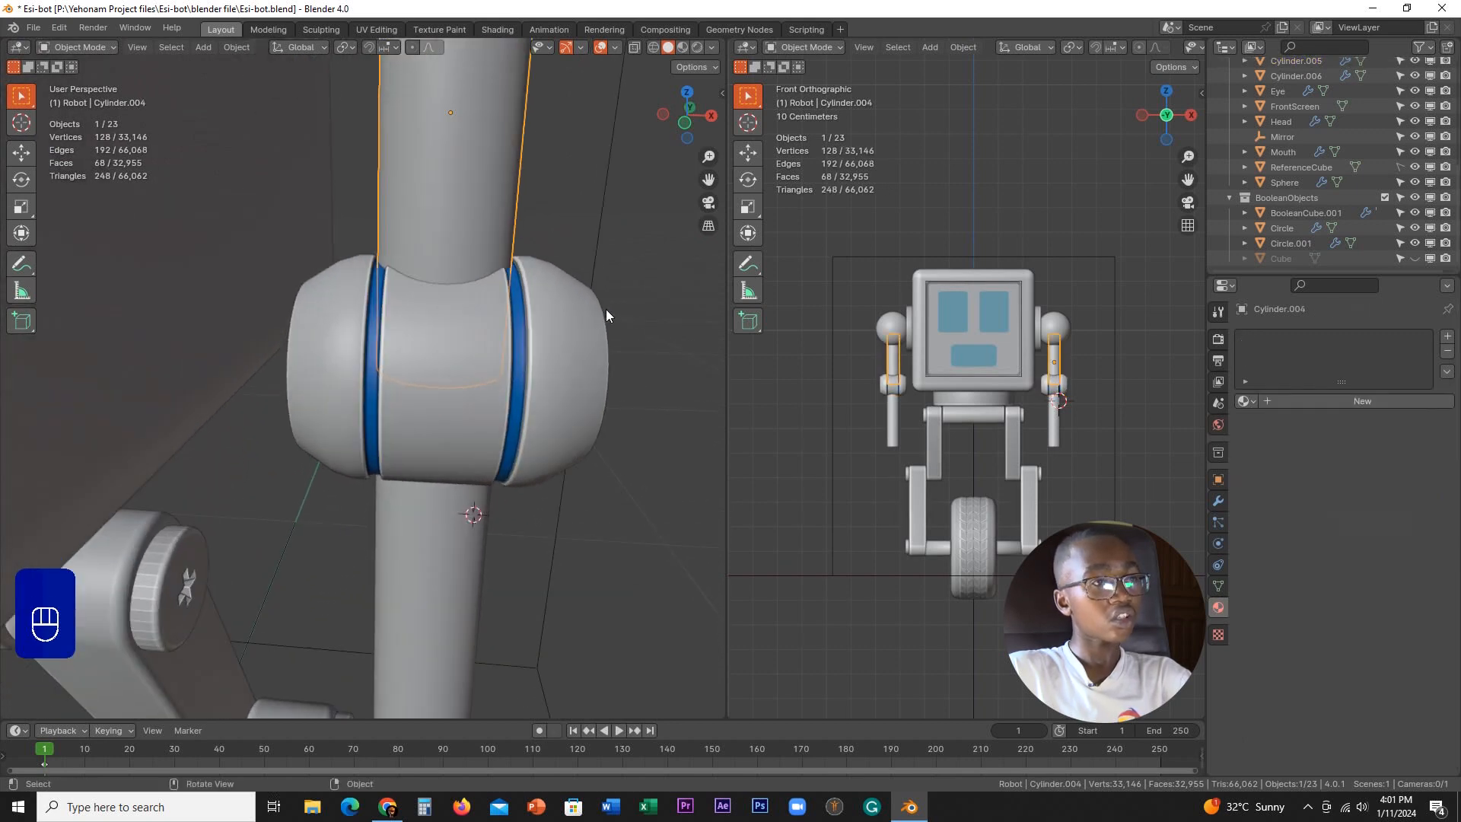
key(s)
key(shift+z)
key(shift+z)
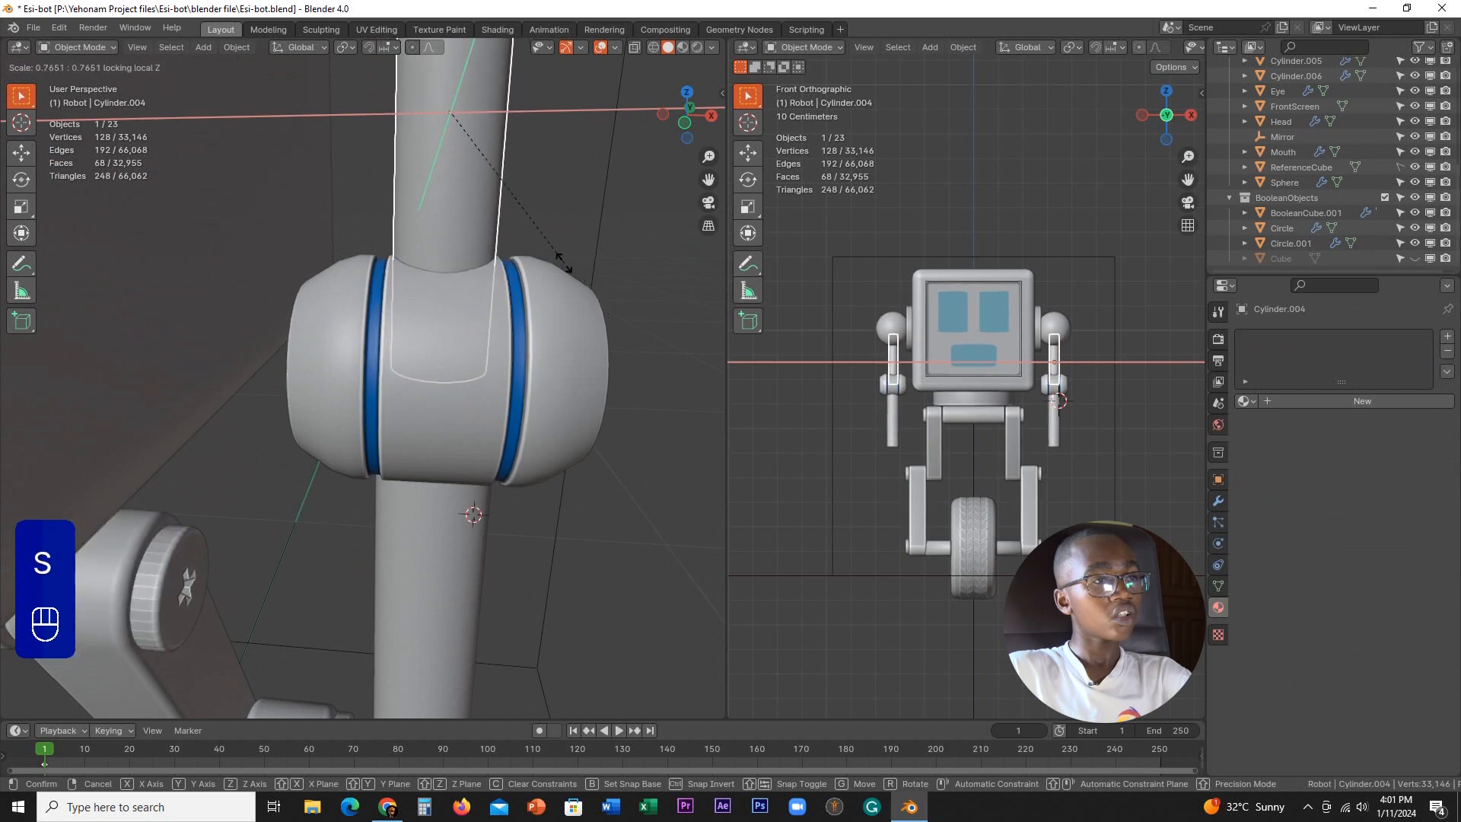
click(563, 265)
middle_drag(563, 264, 441, 395)
- Switch to Chrome and go back from the robotic arm images to the image results for "simple 3d animated robotic hand"
click(388, 807)
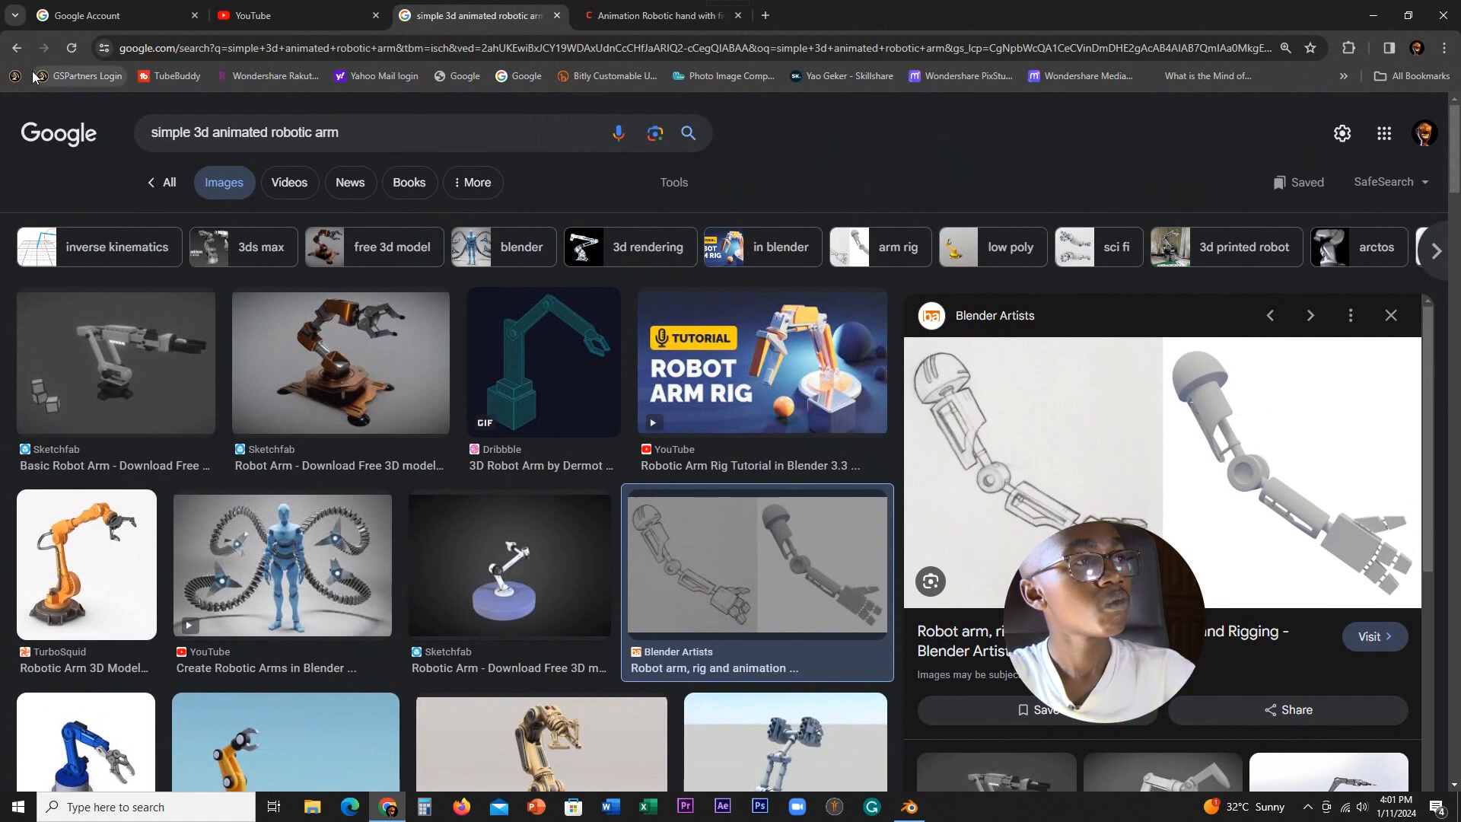
click(20, 50)
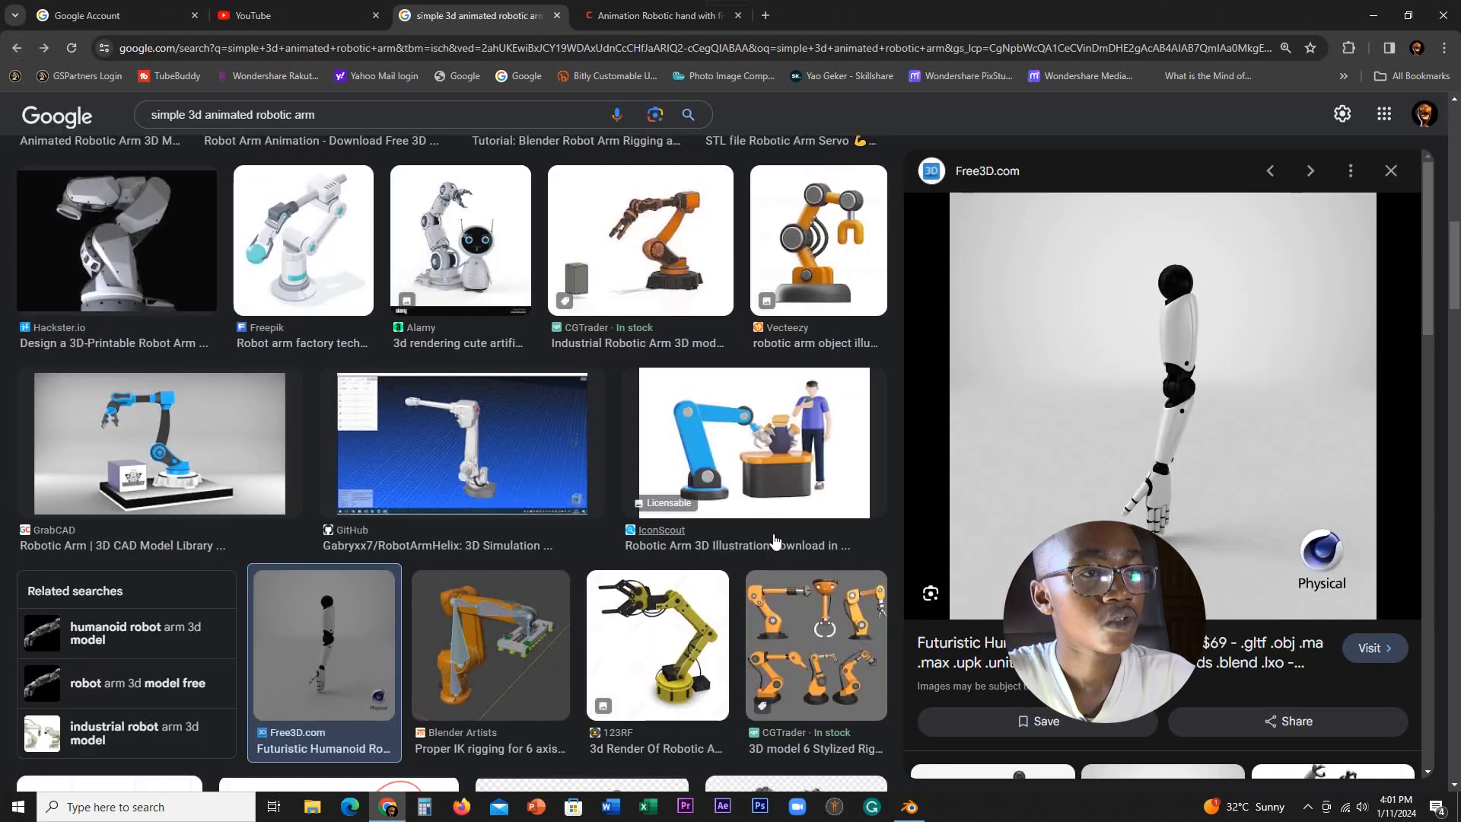
scroll(774, 541, up, 10)
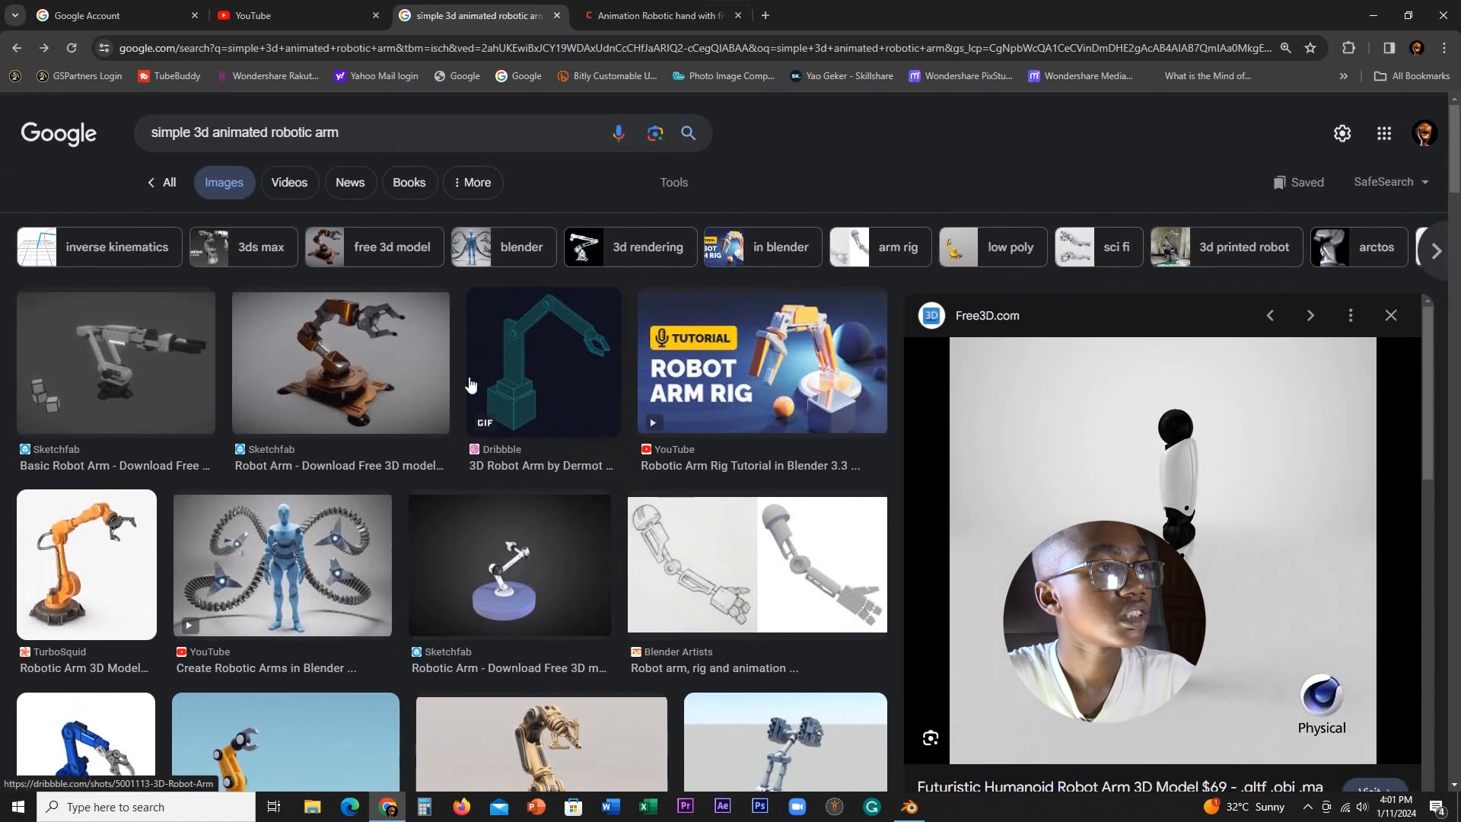
click(18, 50)
click(18, 50)
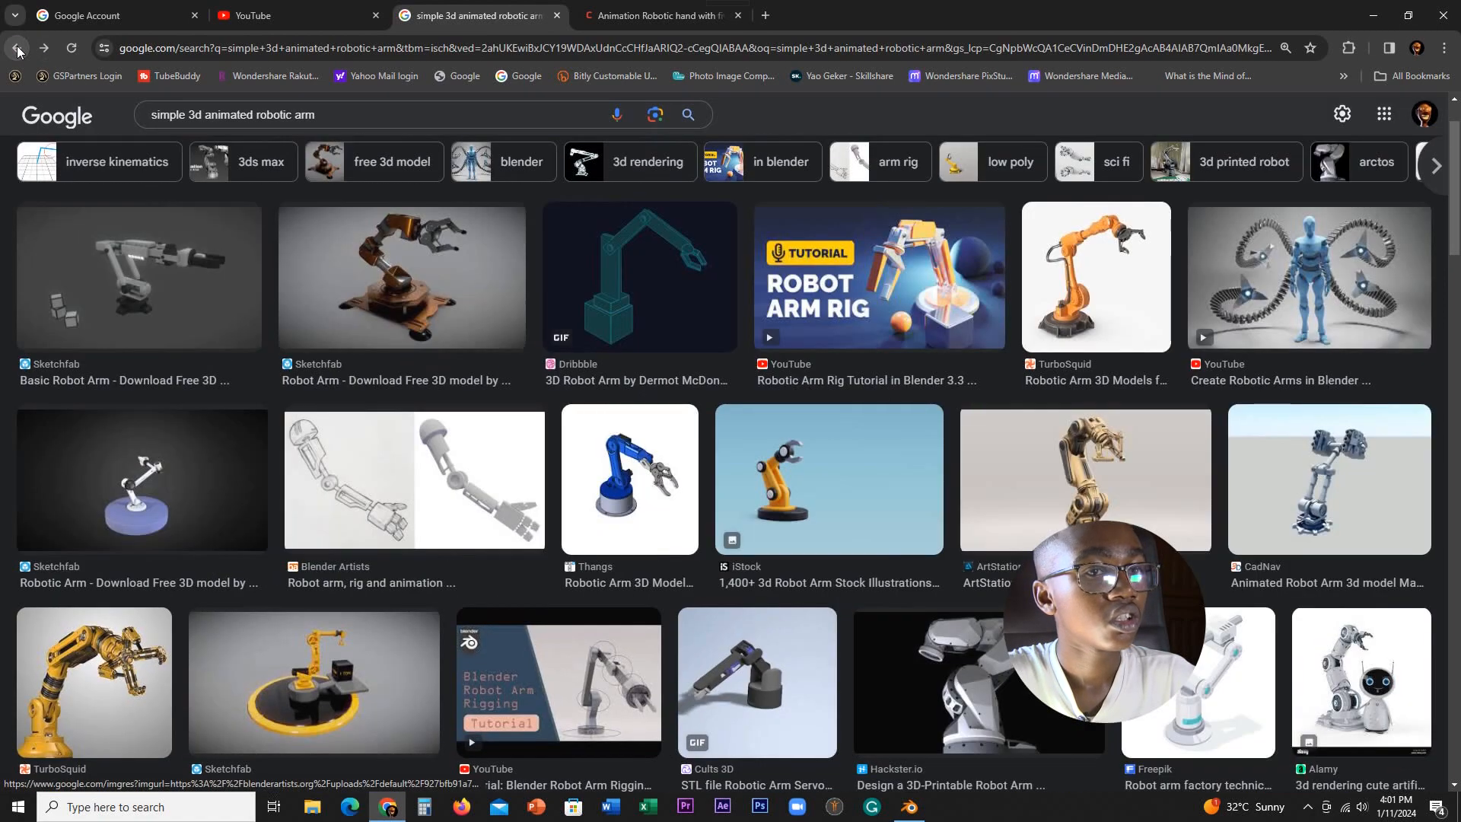
click(18, 50)
- Browse the robotic hand image results for a reference and preview the white matte cartoon robotic hand from Buyourobot
click(869, 485)
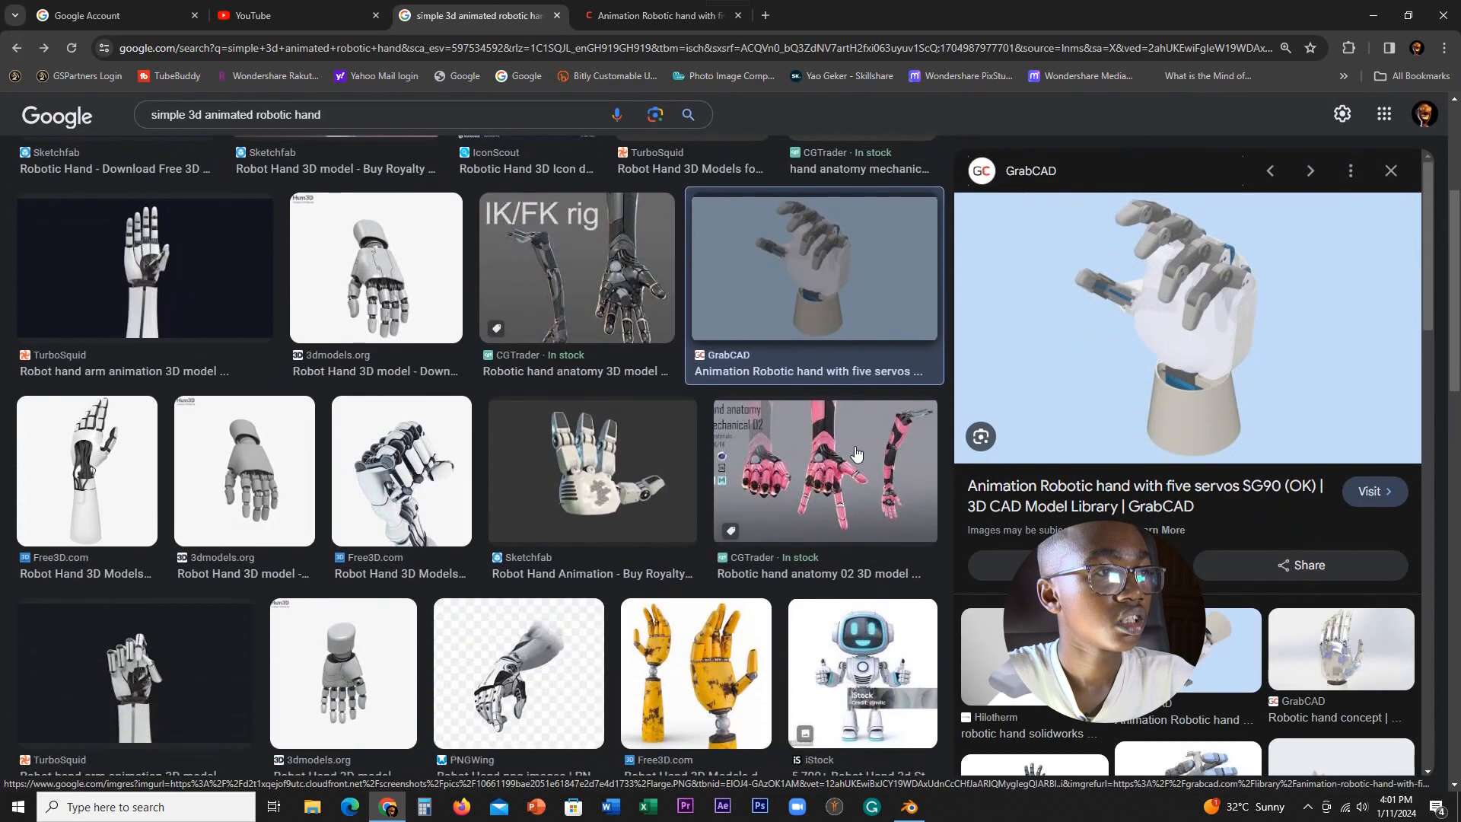
scroll(855, 453, down, 6)
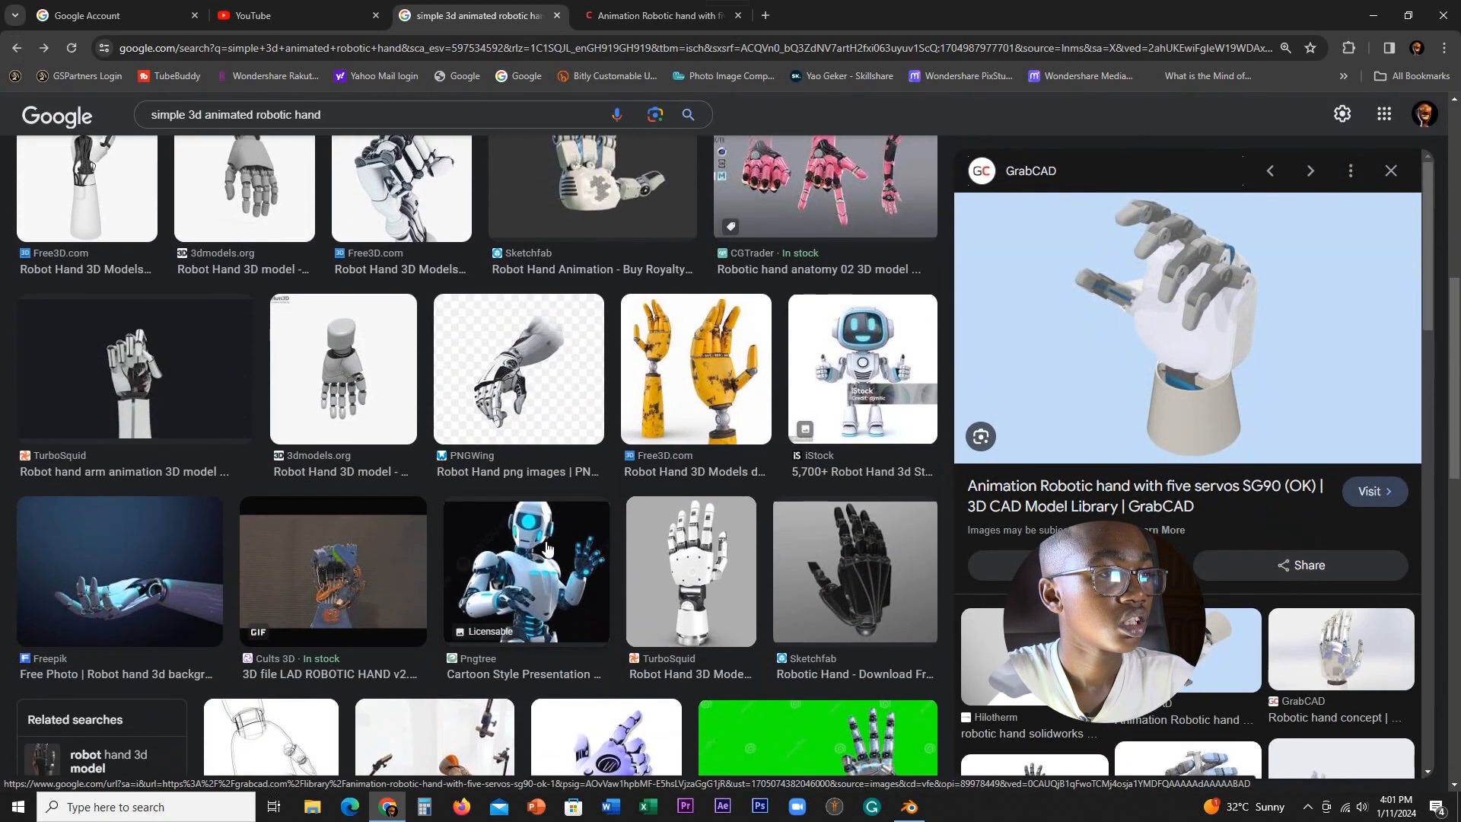
scroll(690, 502, down, 5)
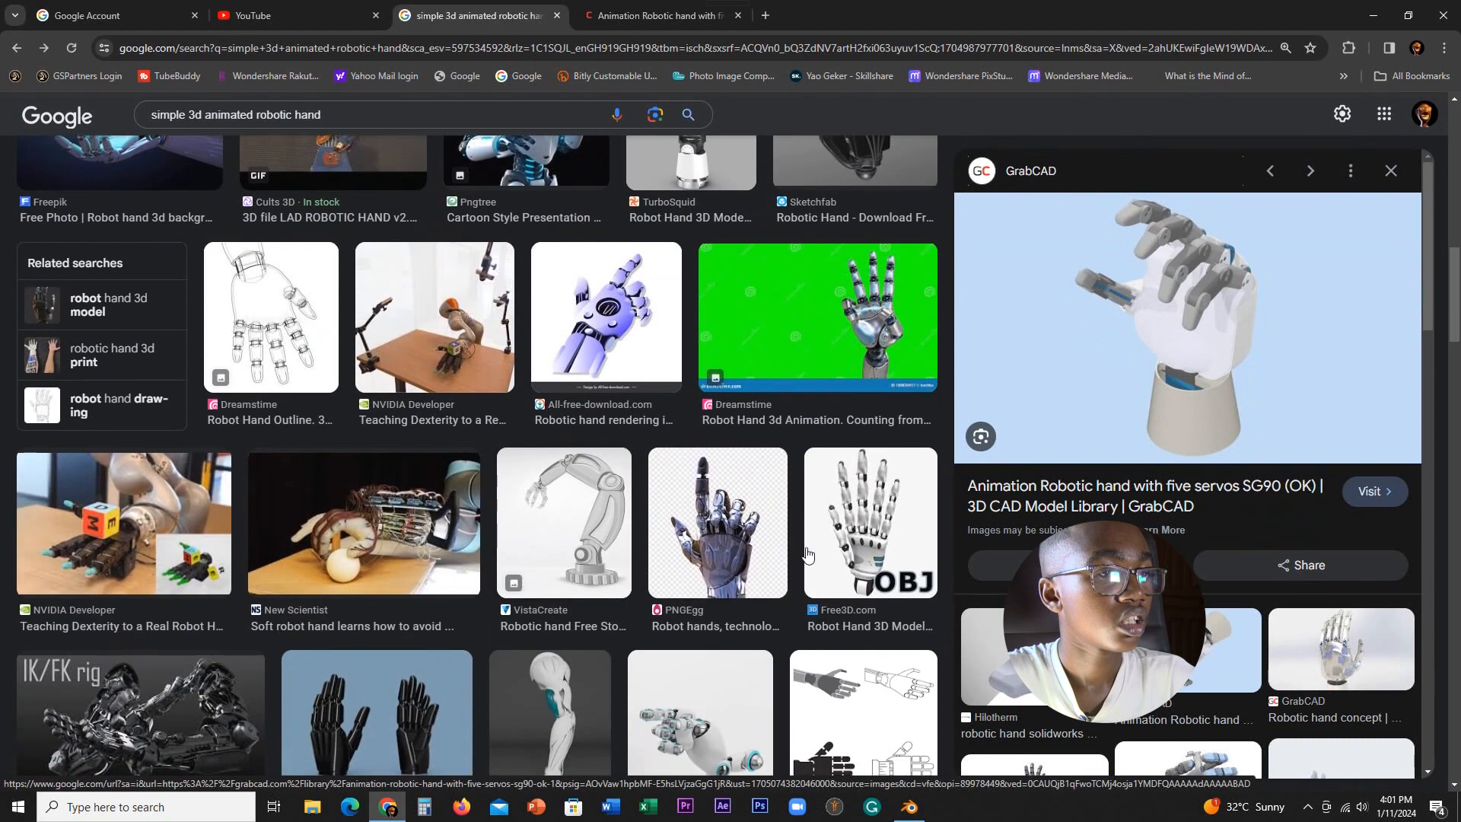
scroll(900, 560, down, 5)
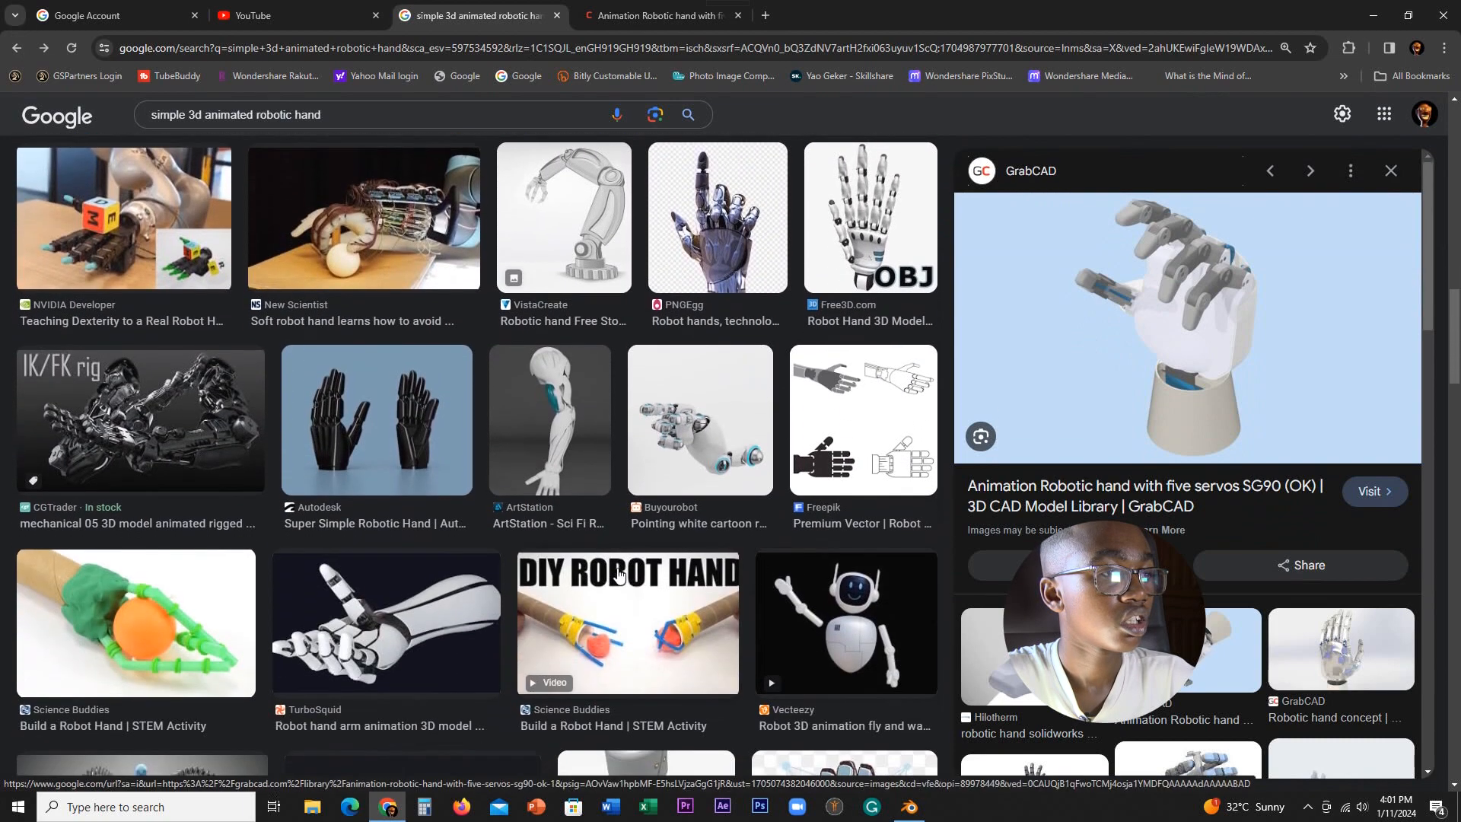
scroll(391, 546, down, 8)
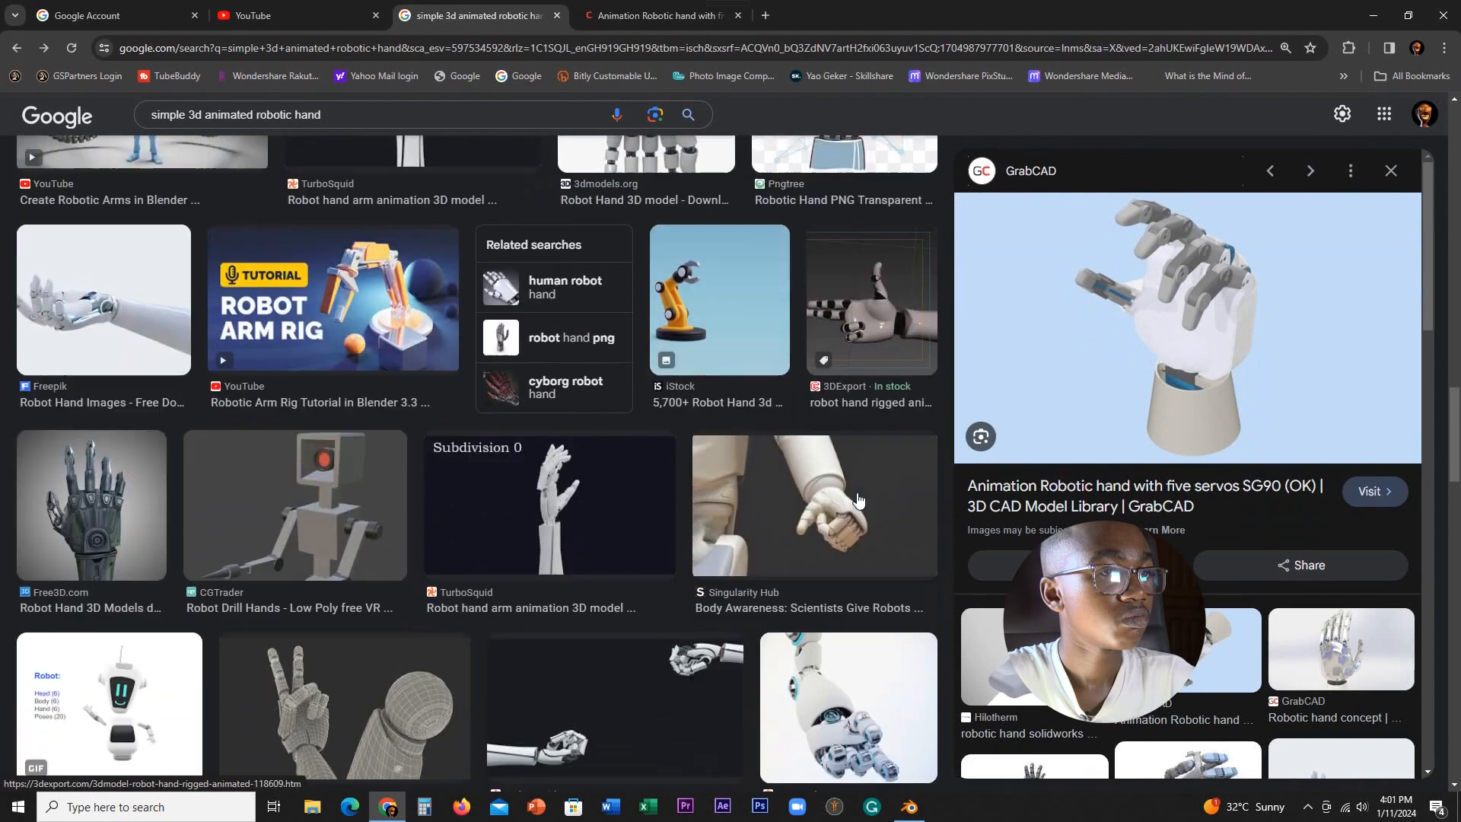
scroll(545, 503, down, 5)
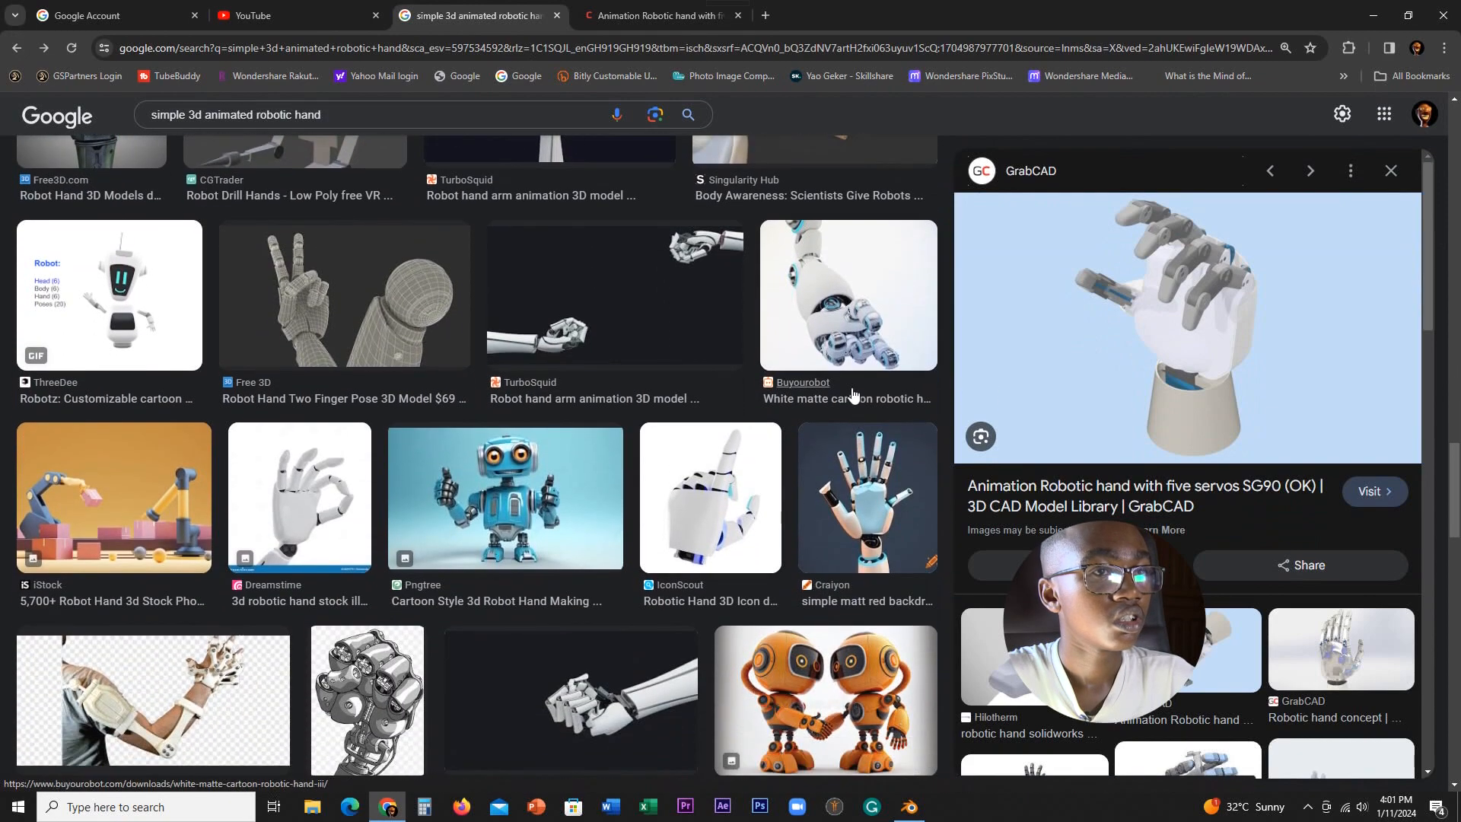
click(853, 395)
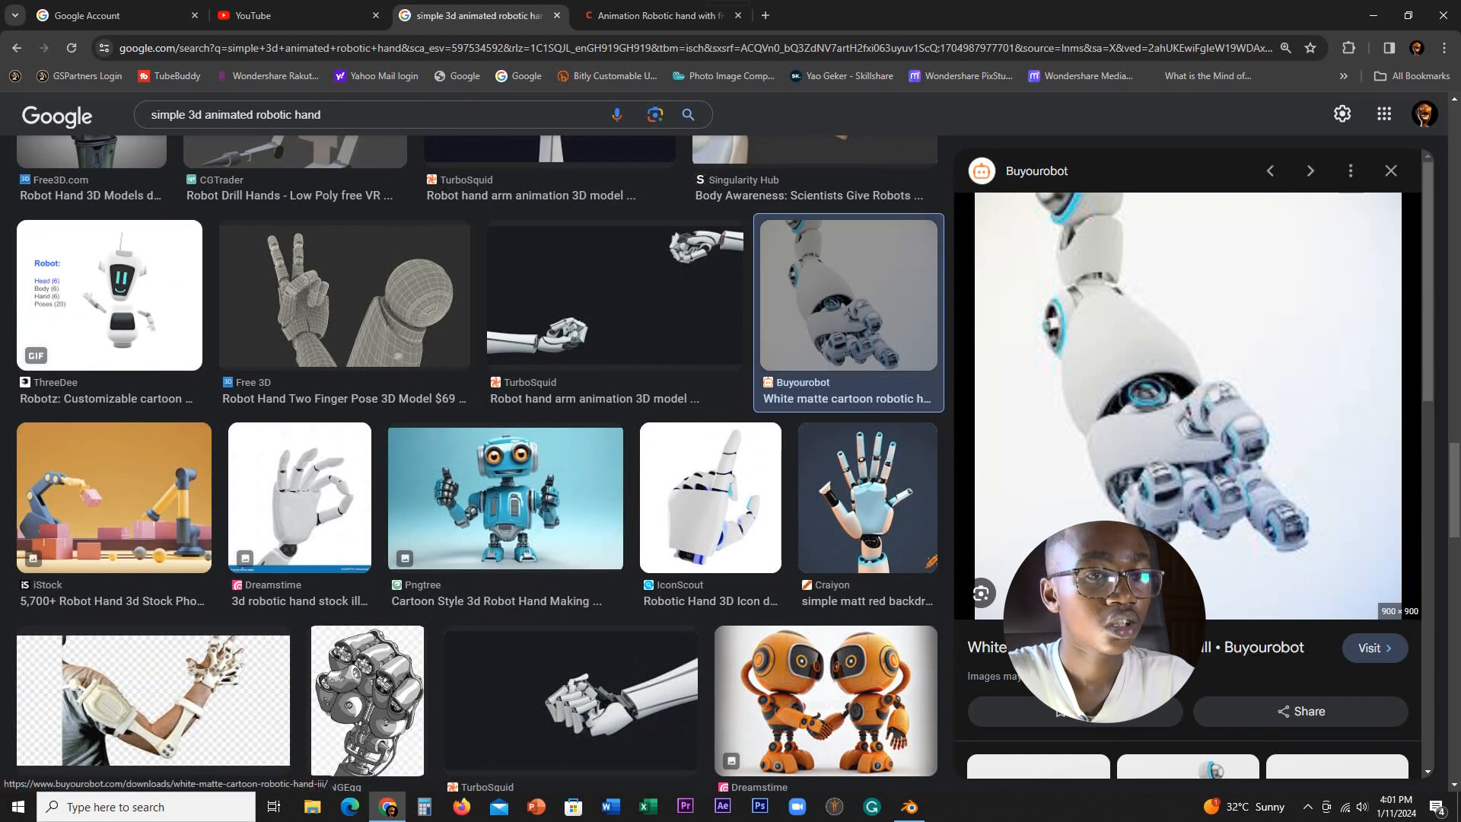
right_click(1154, 648)
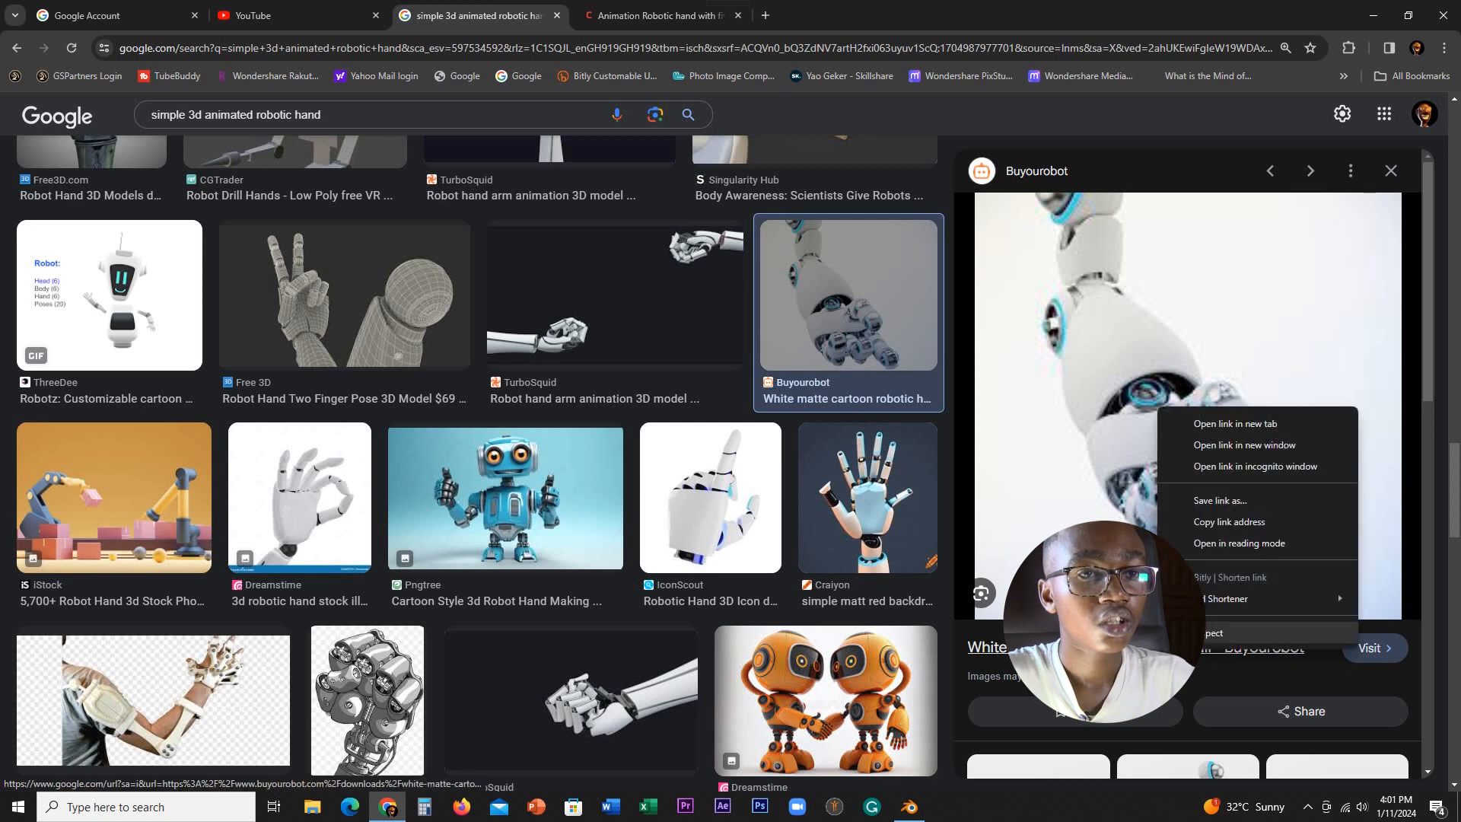
click(1221, 426)
click(897, 12)
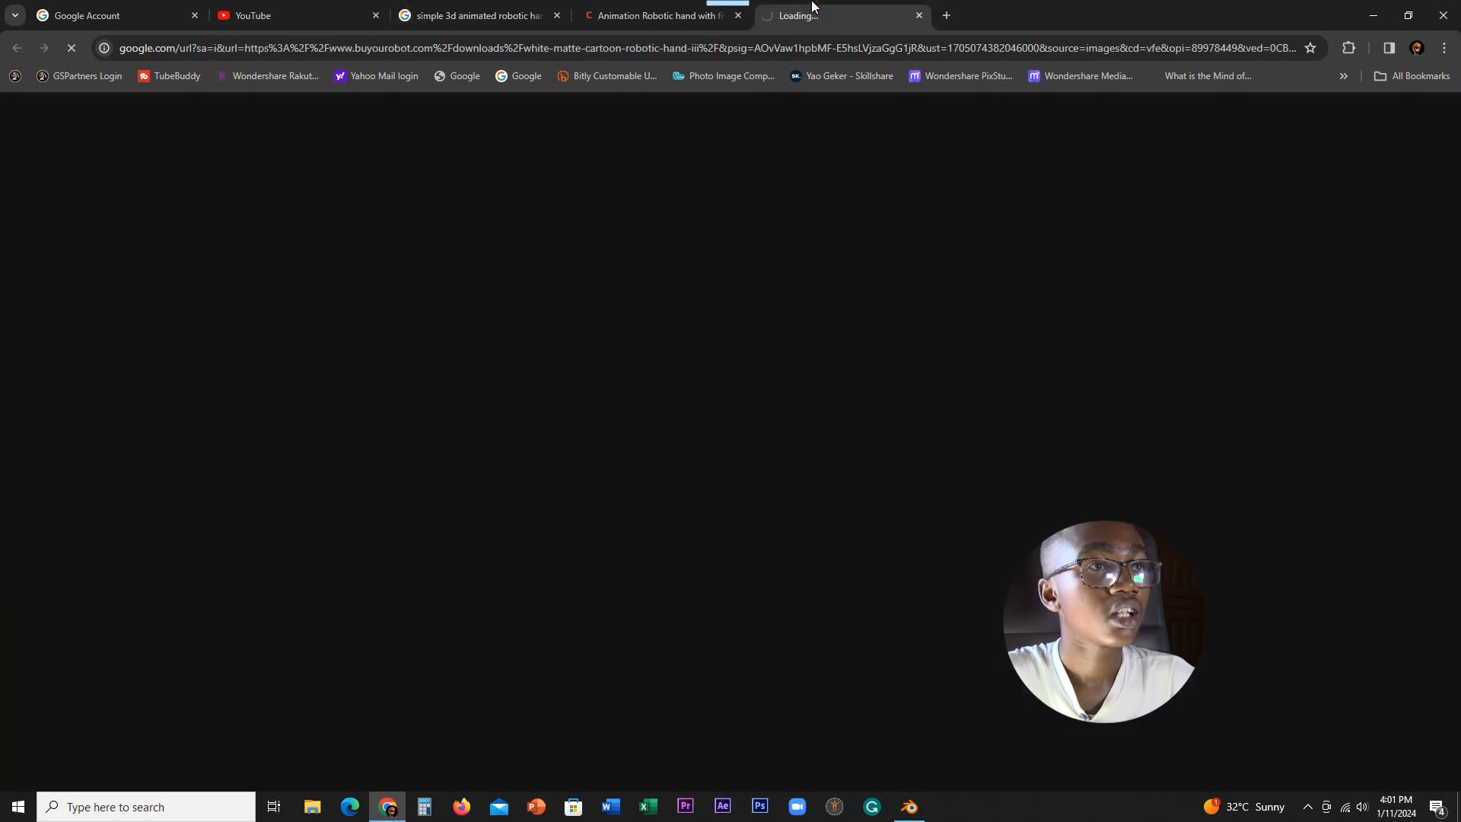
click(919, 15)
click(479, 15)
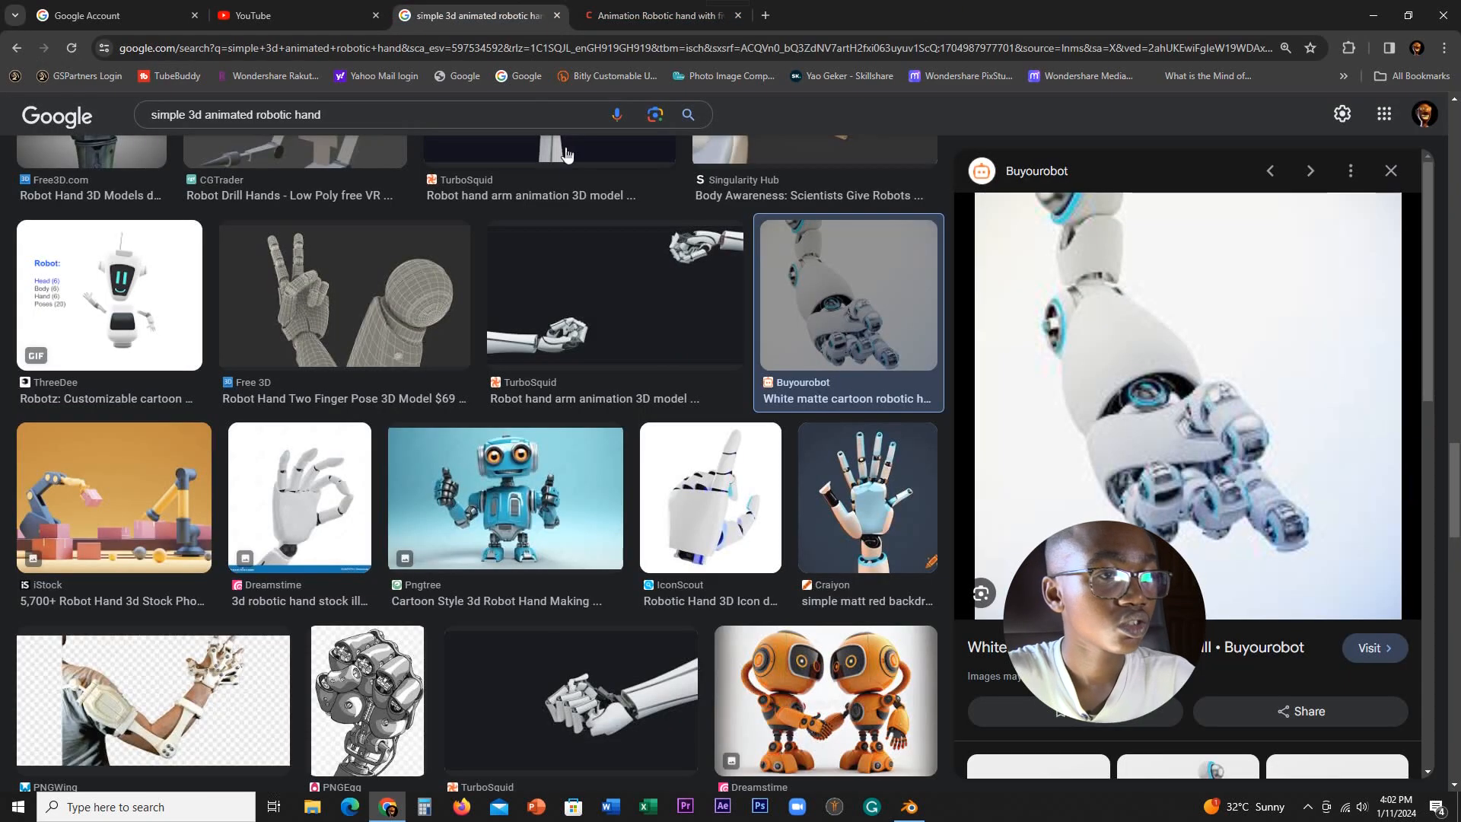
- Look further down the robotic hand results and preview the grey clenched robot hand illustration from PNGEgg
scroll(833, 373, down, 2)
scroll(660, 466, down, 1)
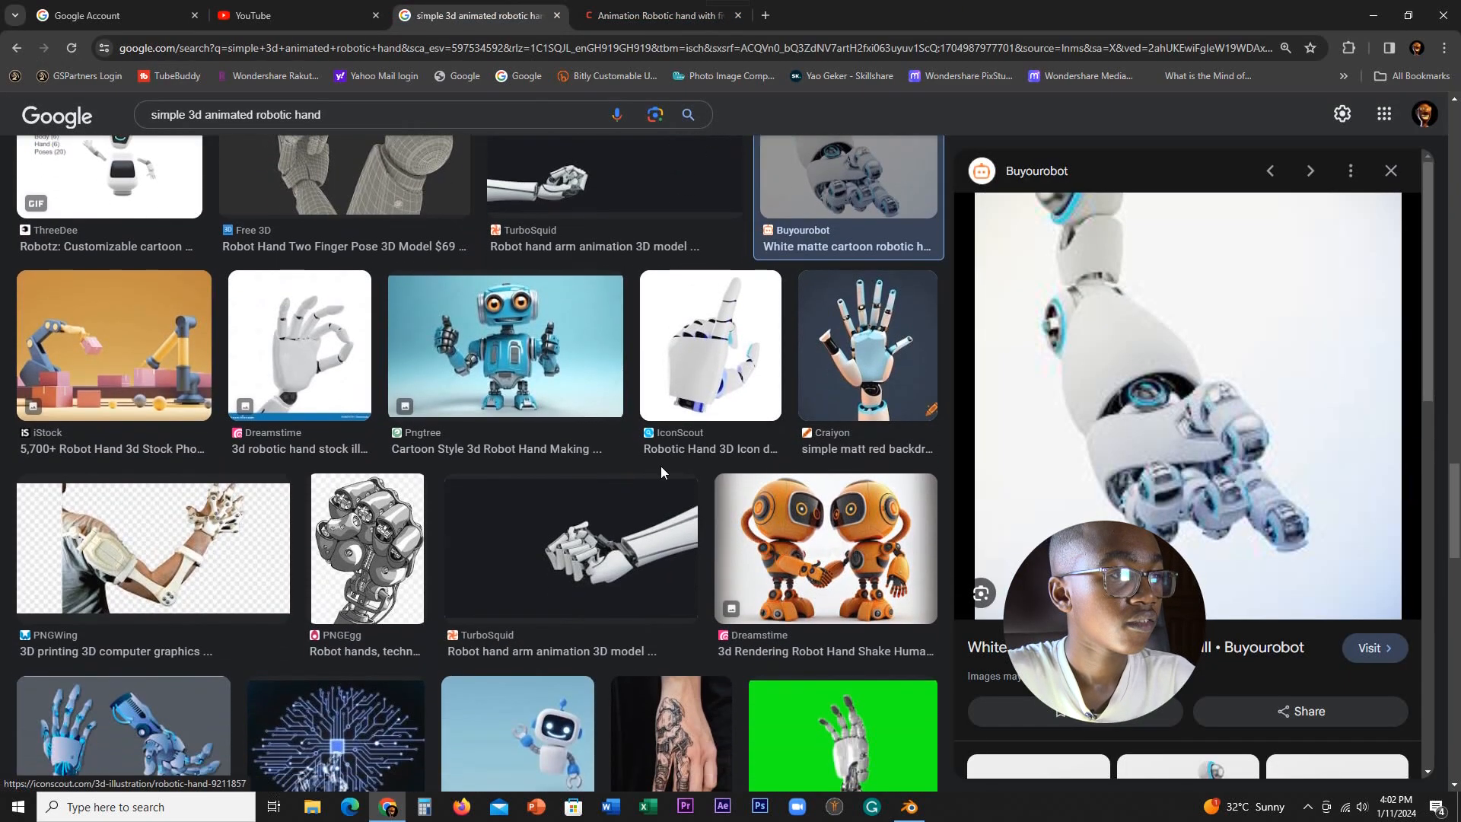
scroll(640, 513, down, 1)
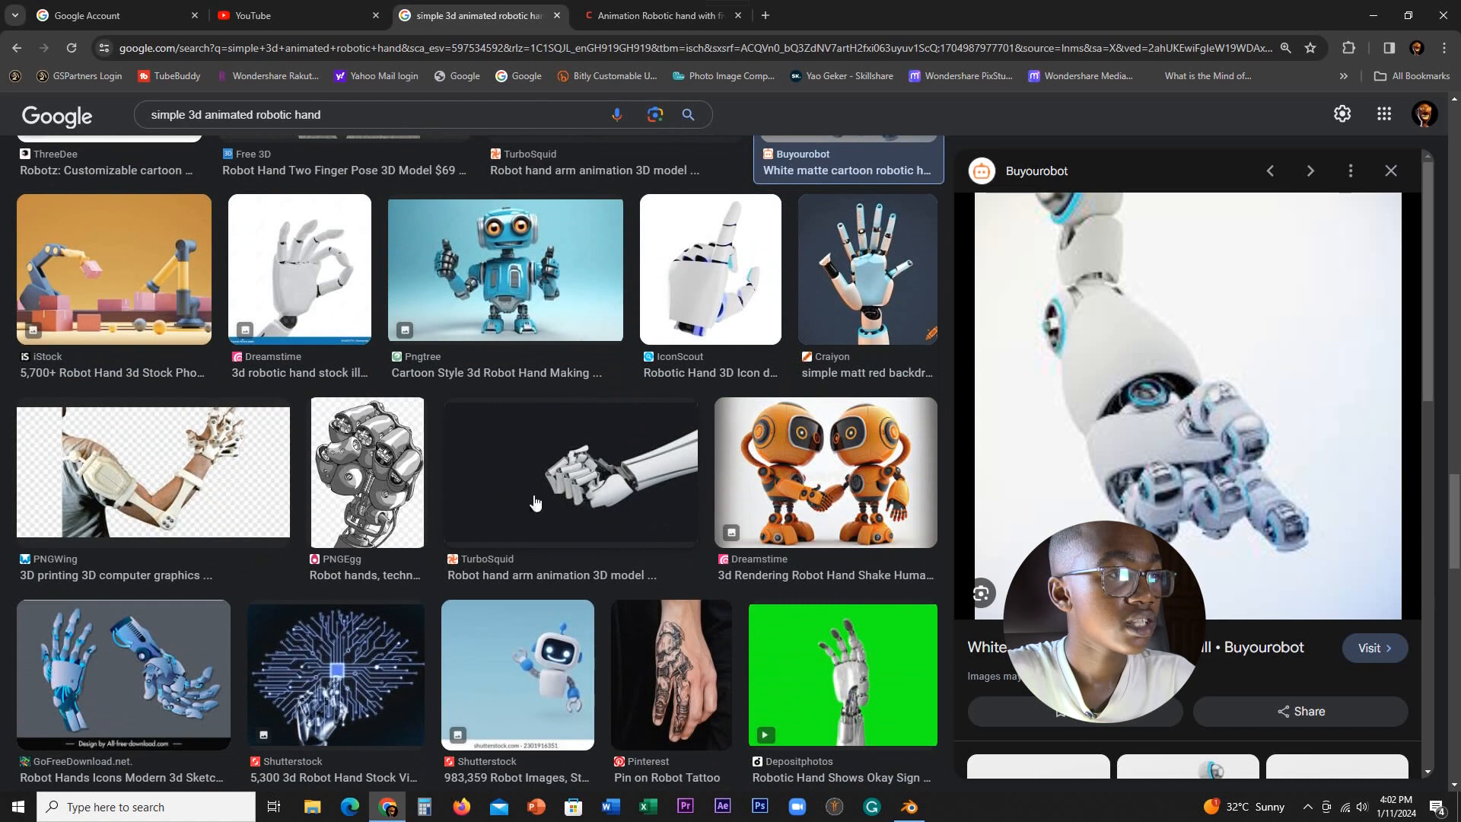
click(373, 494)
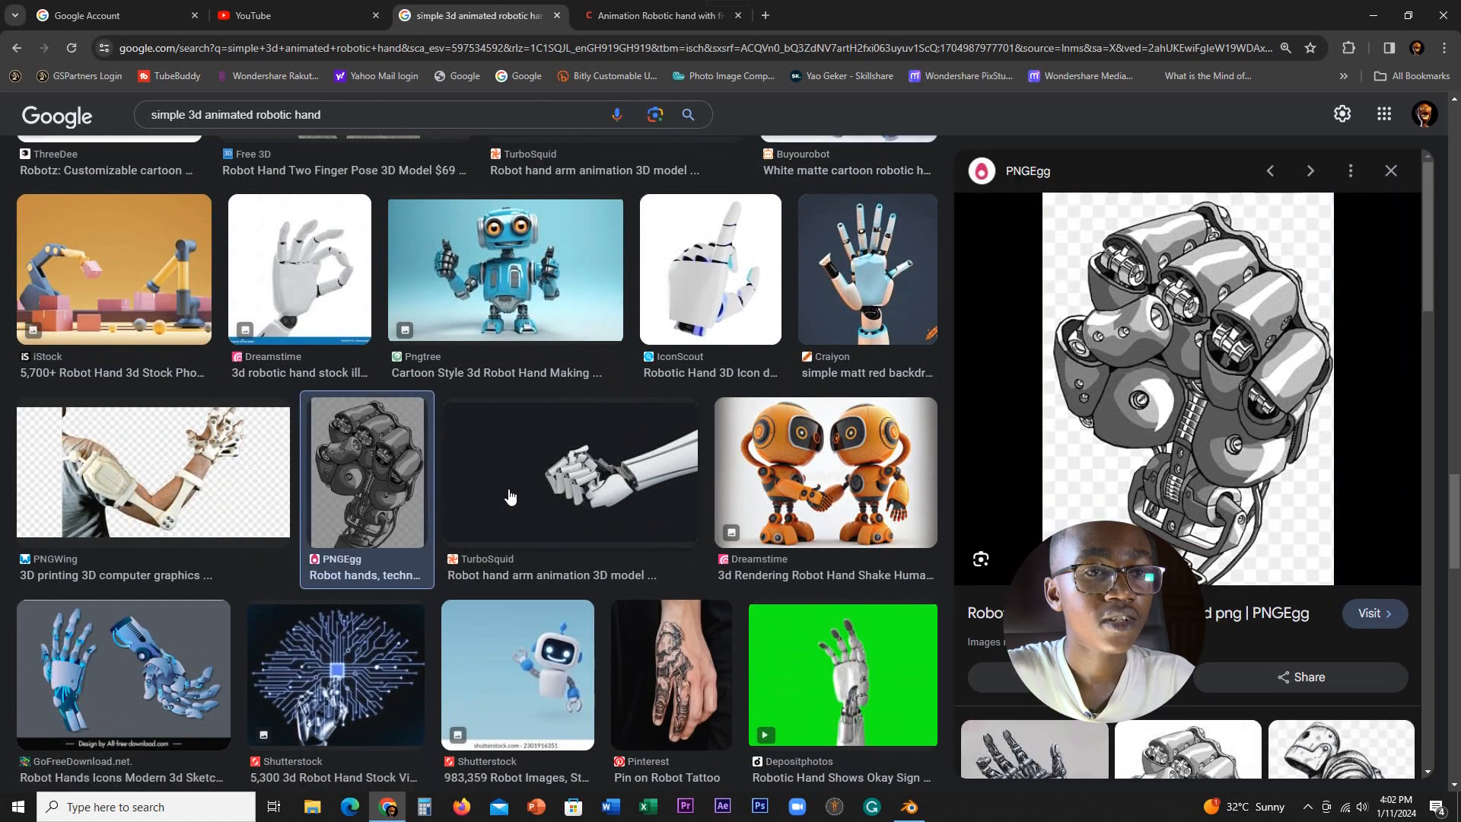
- Examine the remaining robotic hand results for hand designs and preview the TurboSquid robot hand arm animation model beside the PNGEgg image
scroll(510, 496, down, 5)
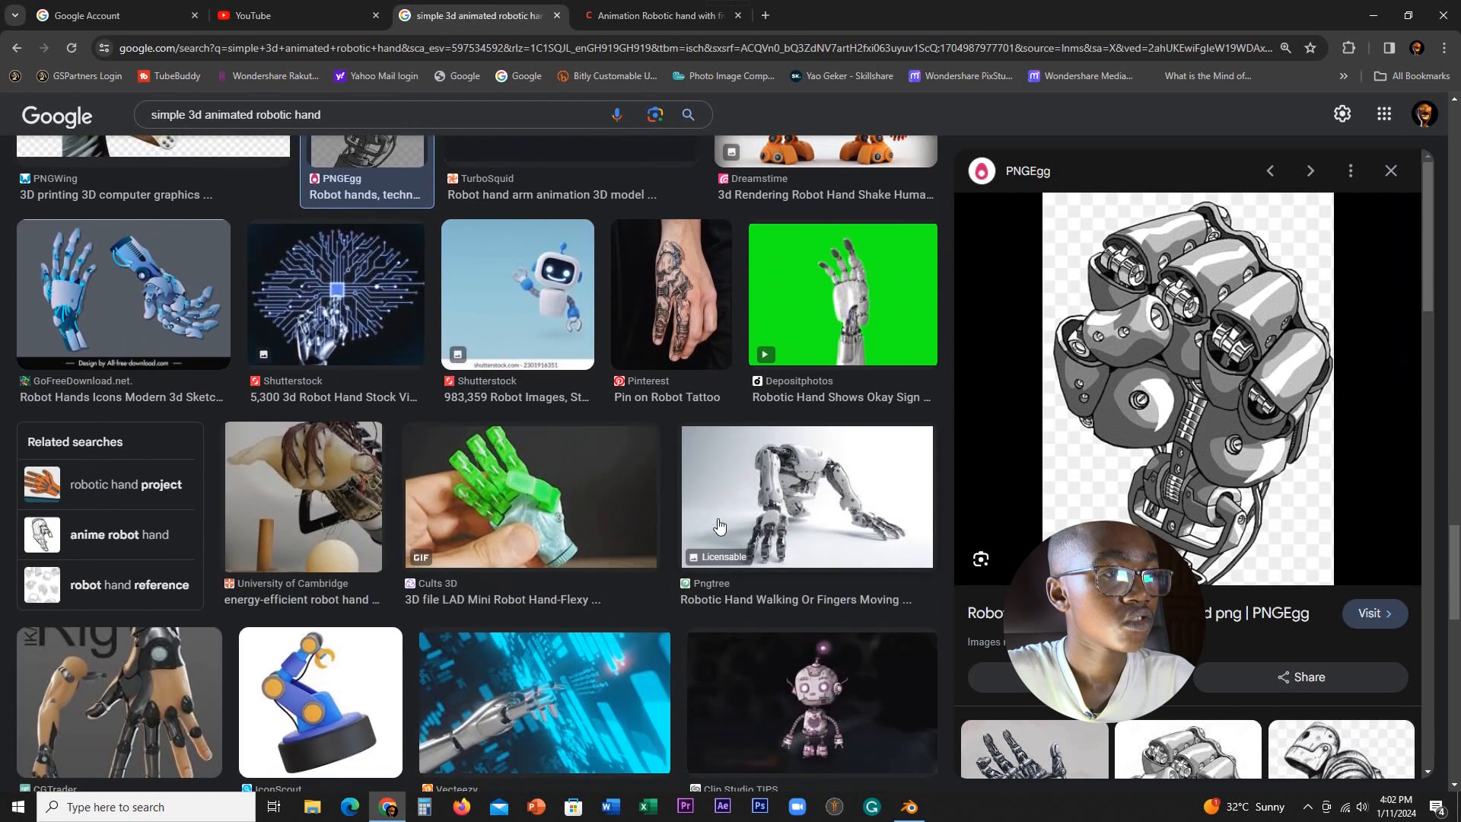
scroll(669, 525, down, 4)
scroll(711, 530, down, 3)
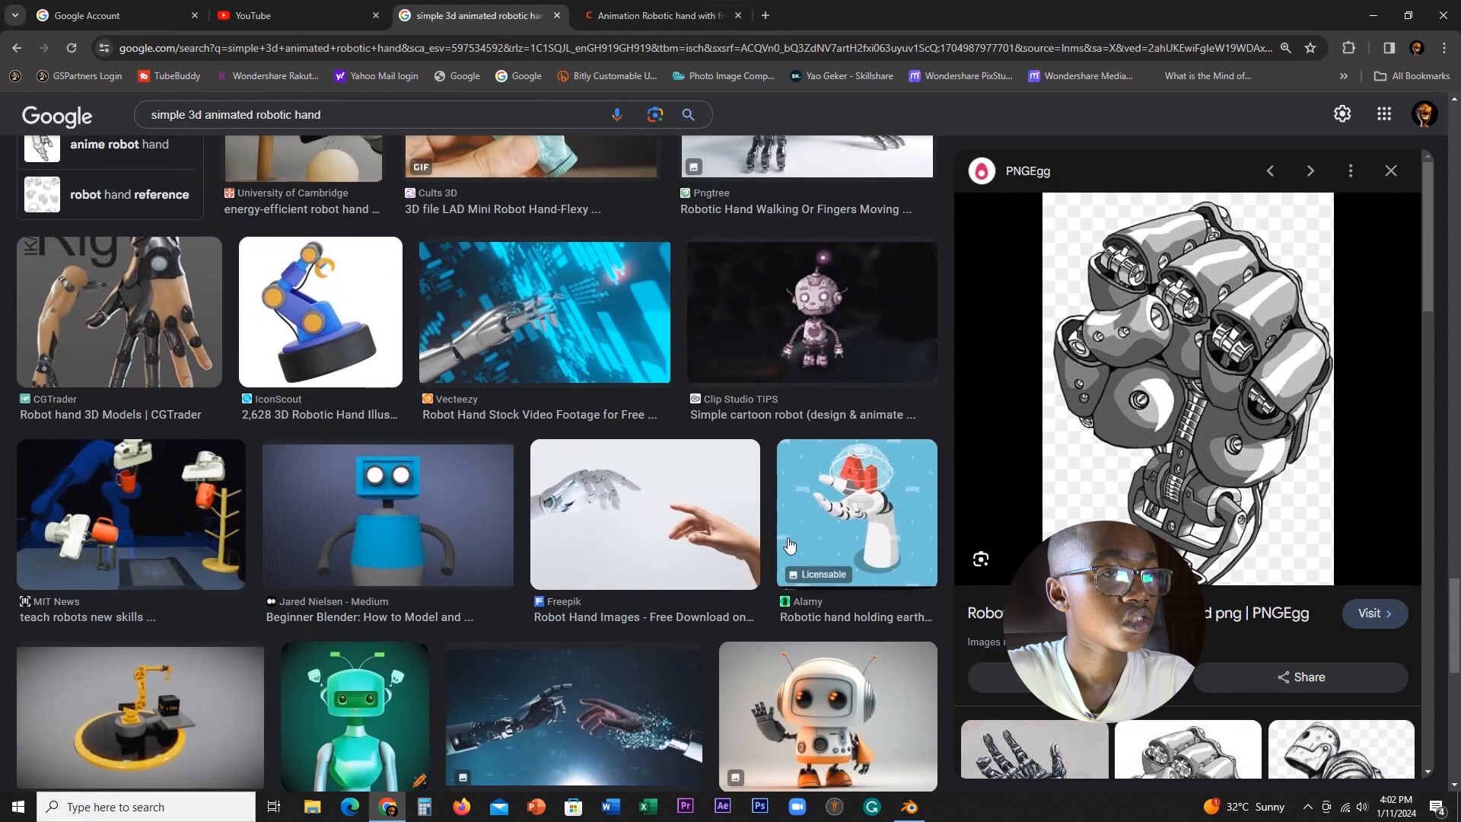
scroll(760, 540, down, 2)
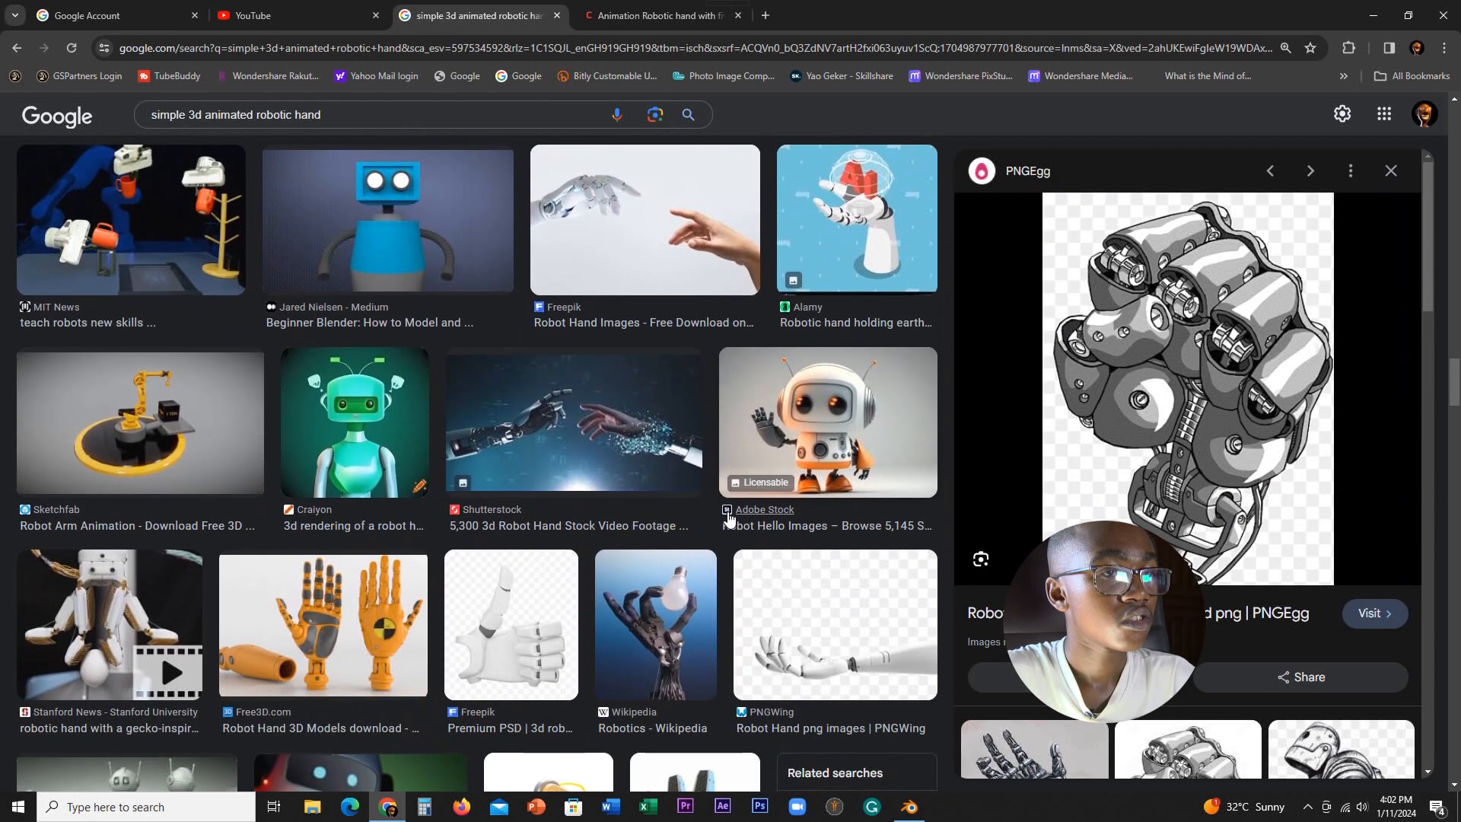
scroll(723, 547, down, 3)
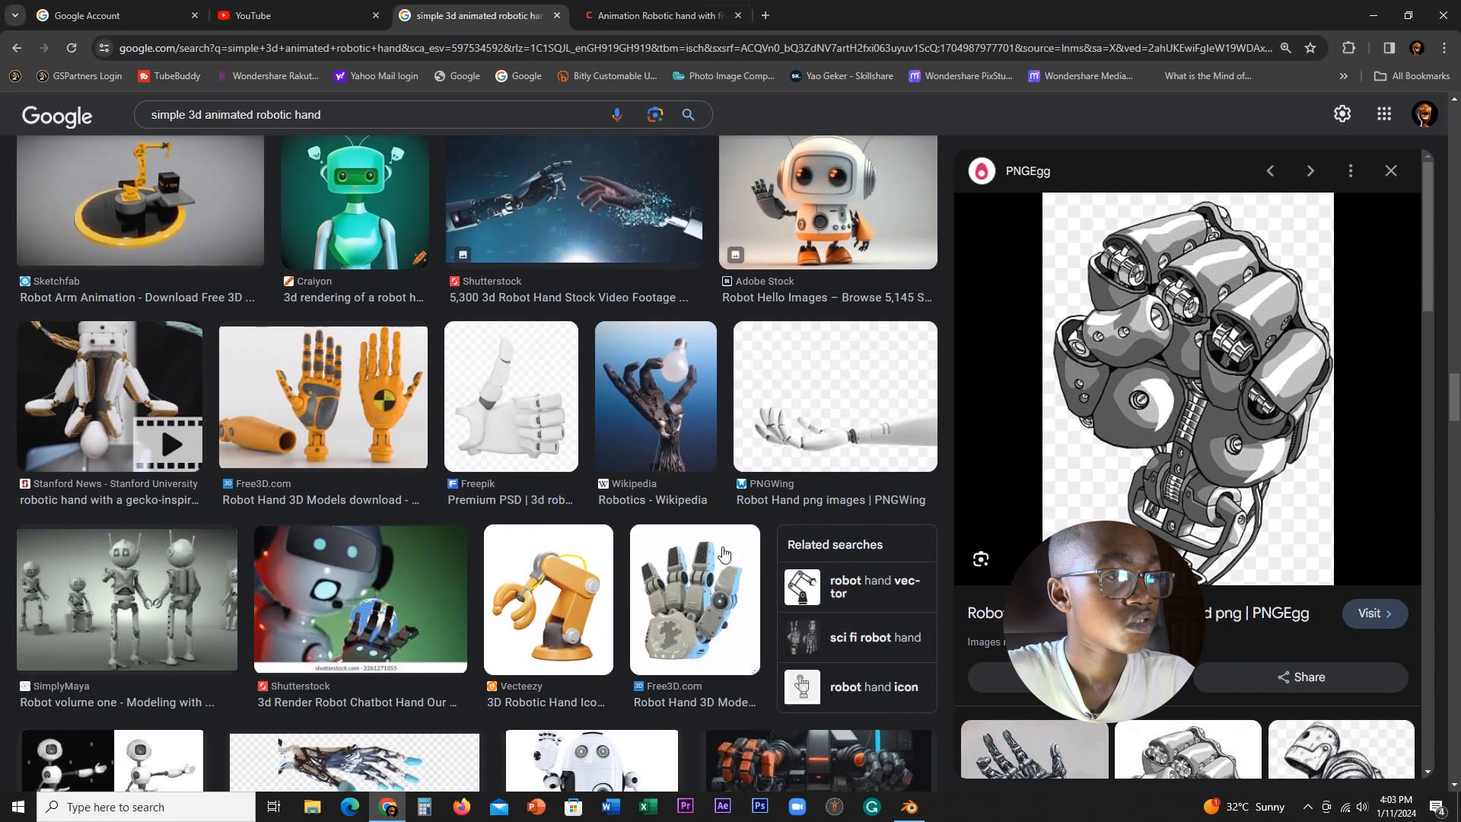
scroll(723, 553, down, 2)
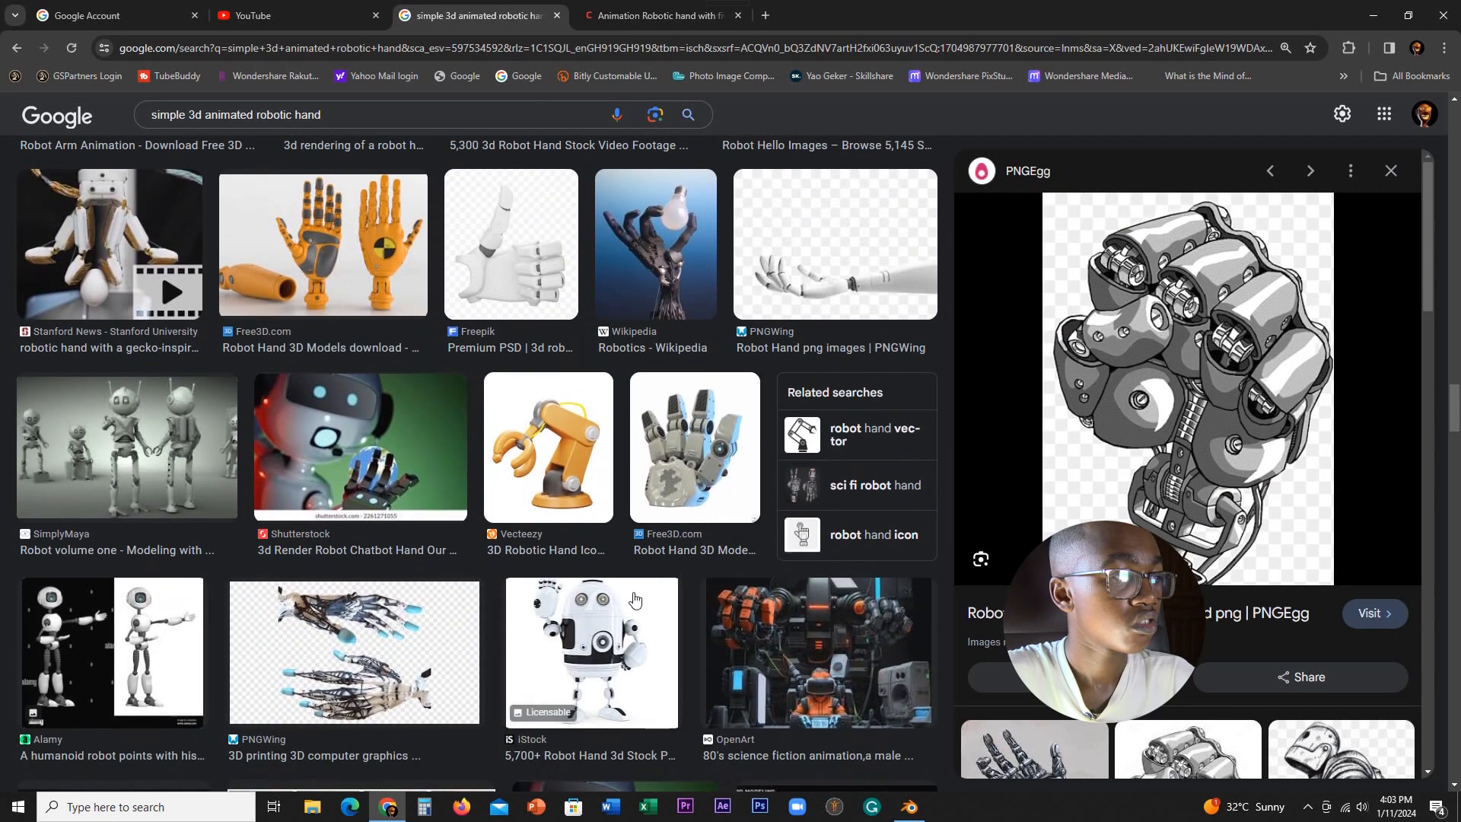
scroll(668, 558, up, 10)
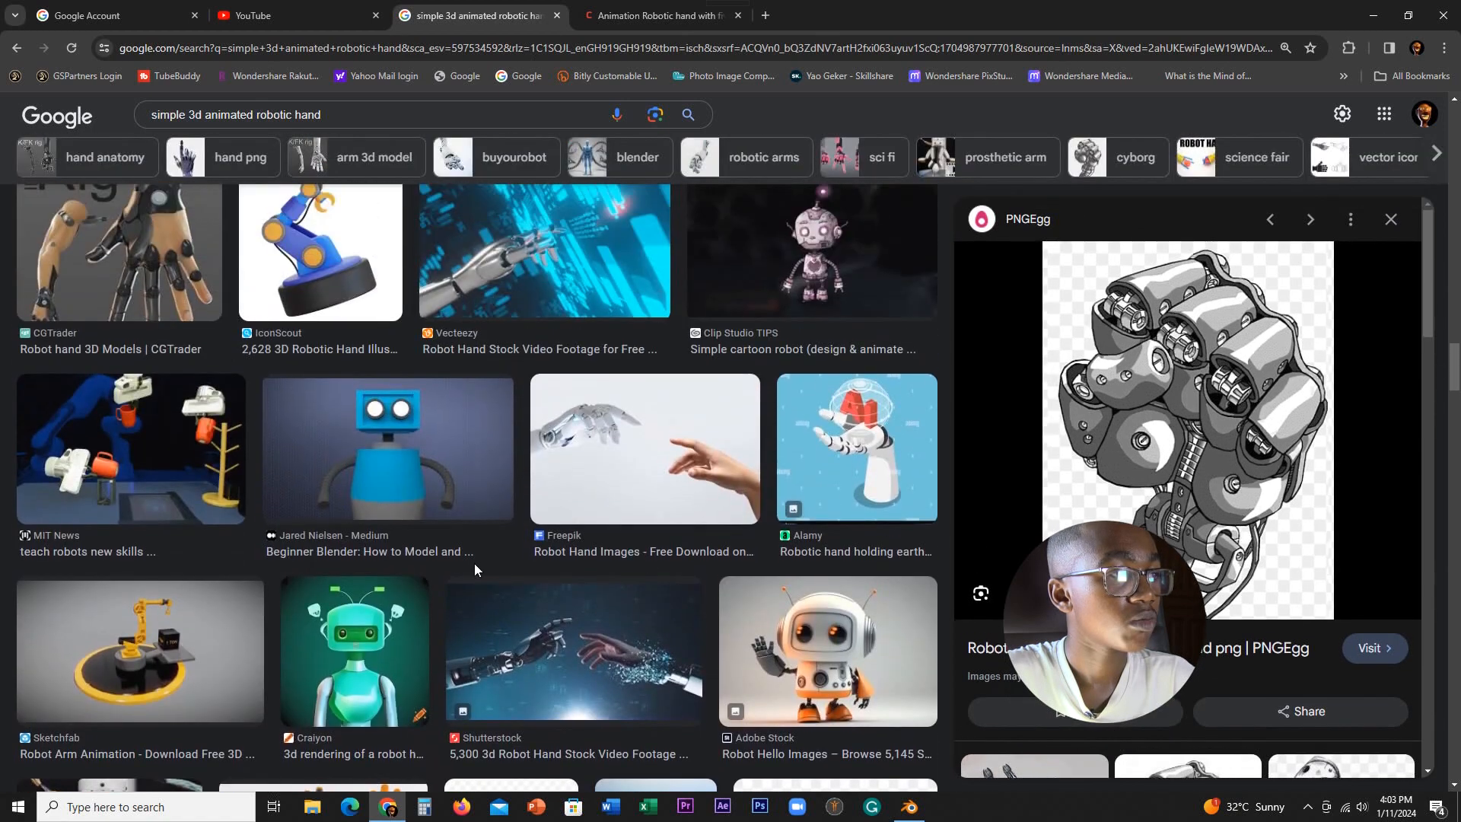
scroll(295, 560, up, 8)
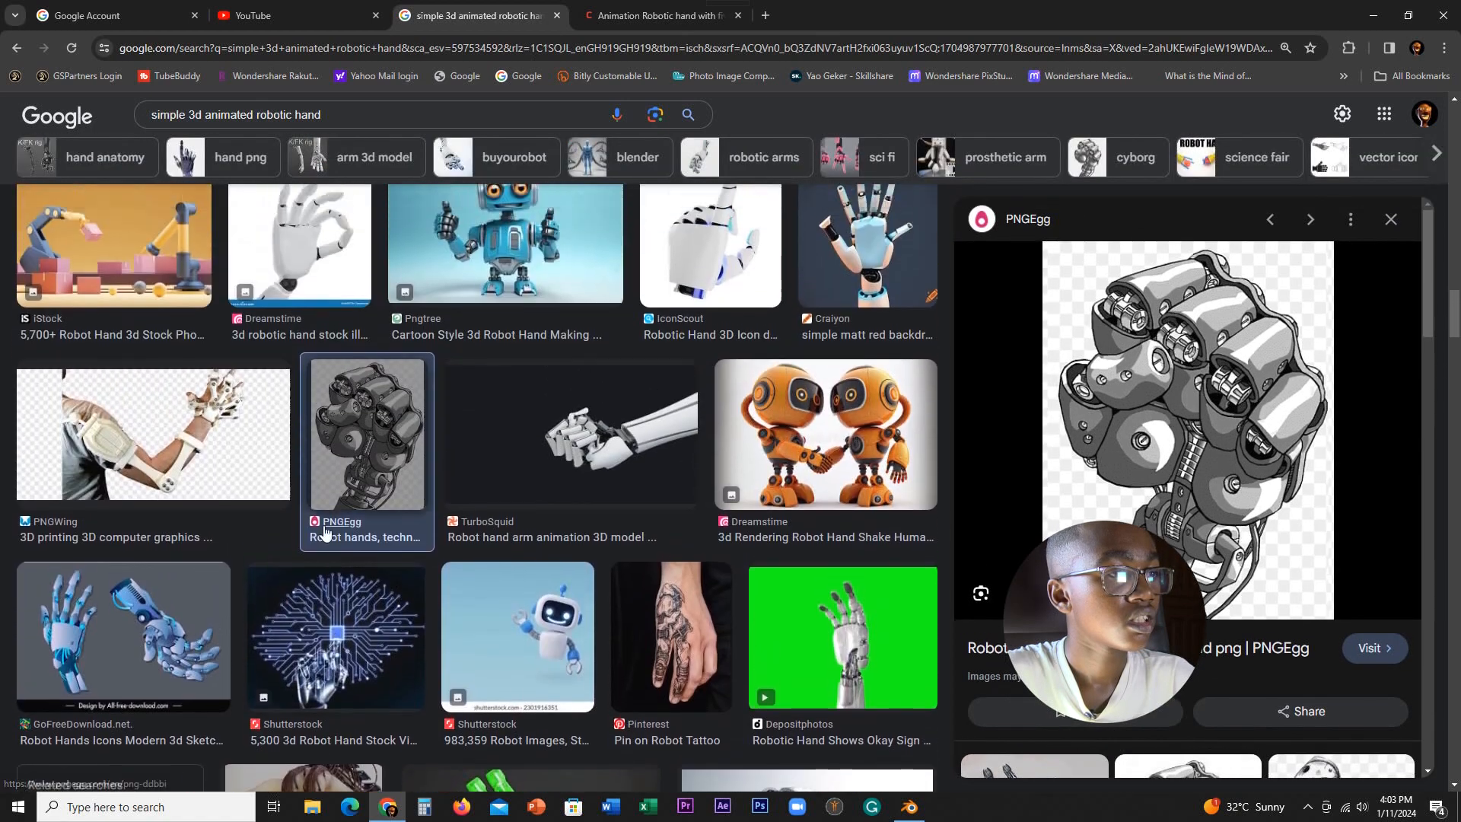
scroll(325, 532, up, 3)
click(694, 605)
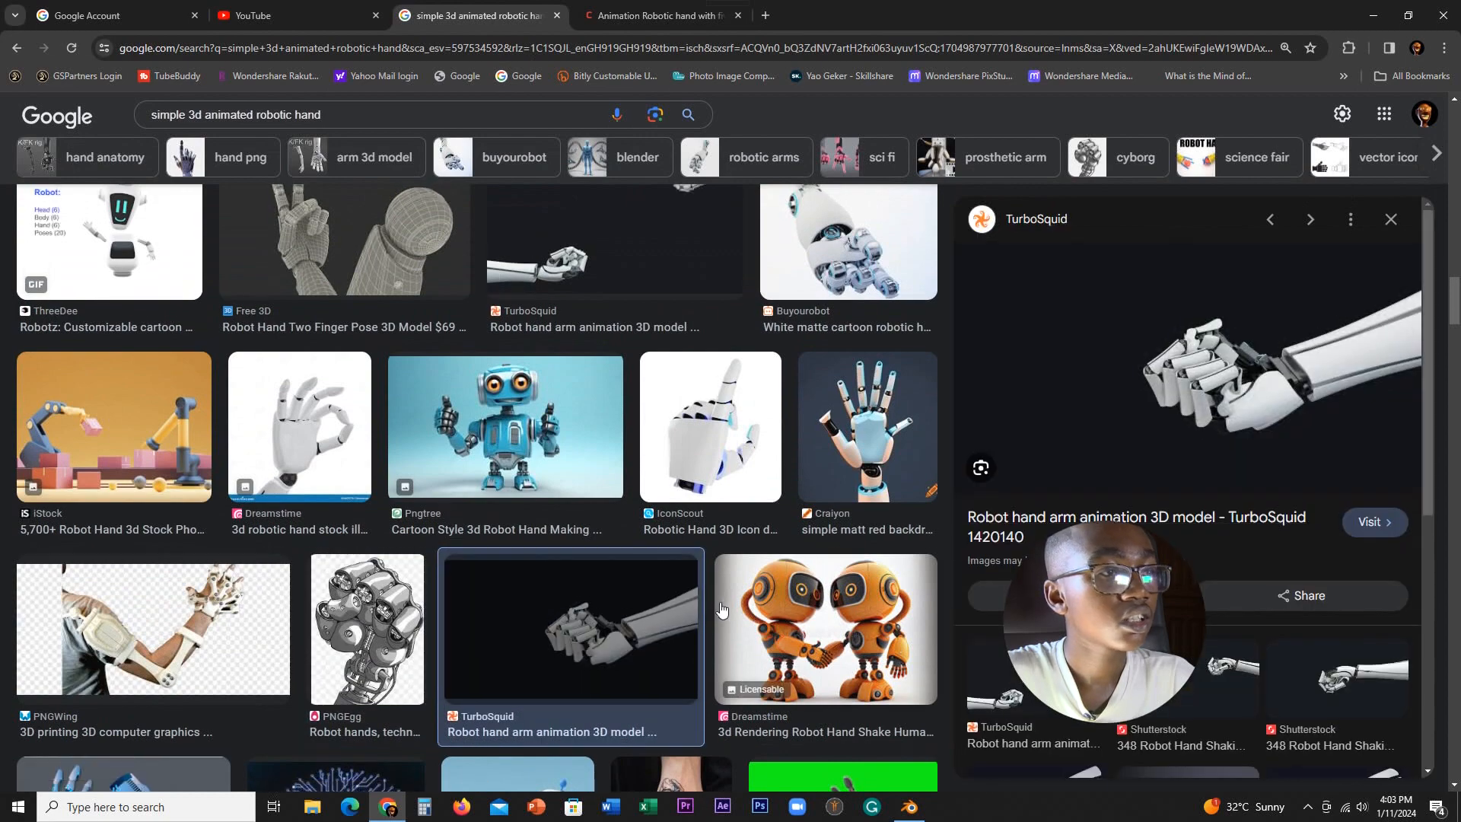
- Compare previews of the Dreamstime robotic hand, the Buyourobot cartoon hand and the Free 3D two-finger-pose hand as references
scroll(372, 591, up, 2)
click(307, 590)
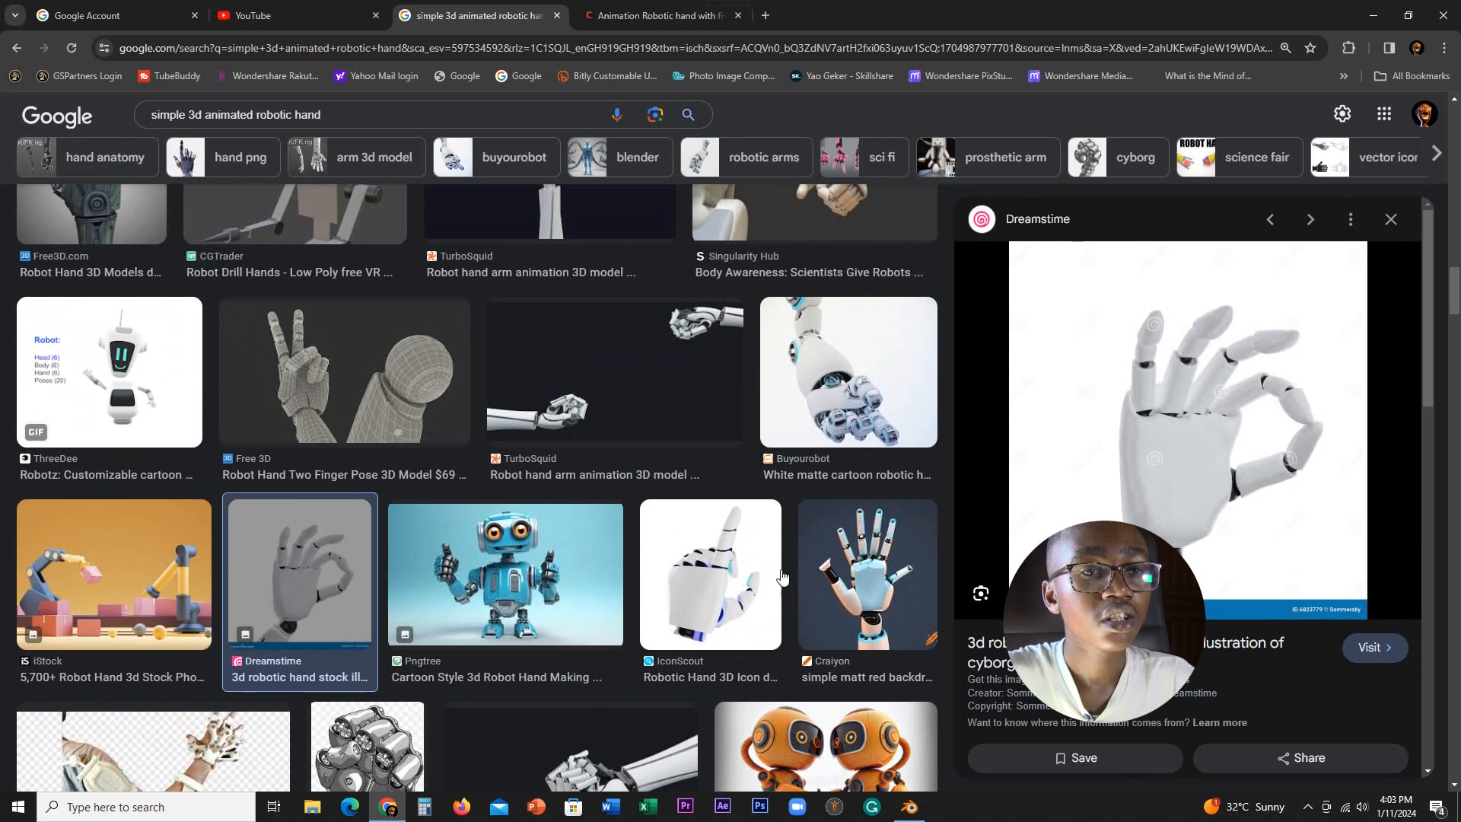
scroll(749, 583, up, 2)
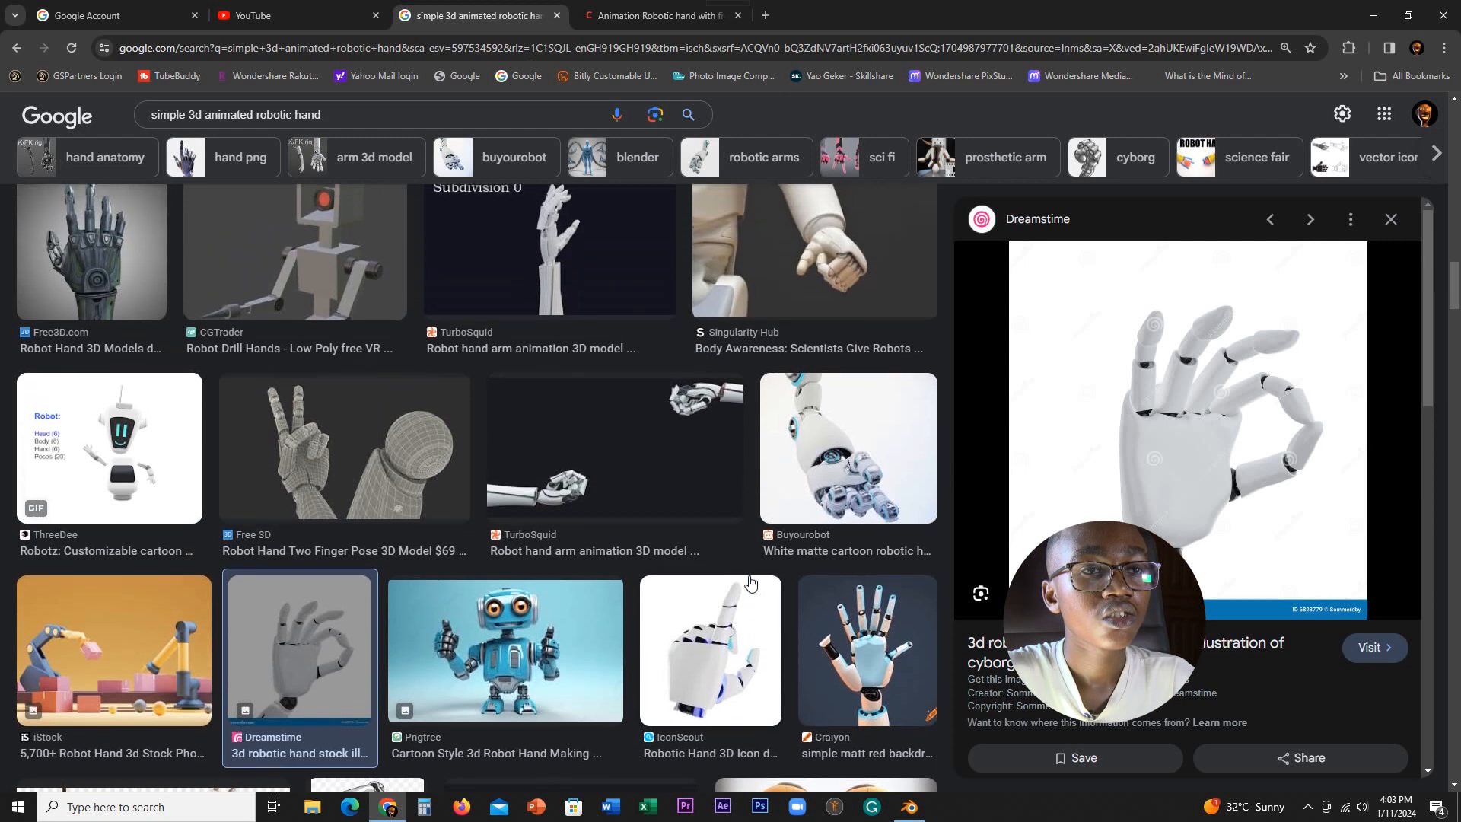
scroll(806, 562, up, 1)
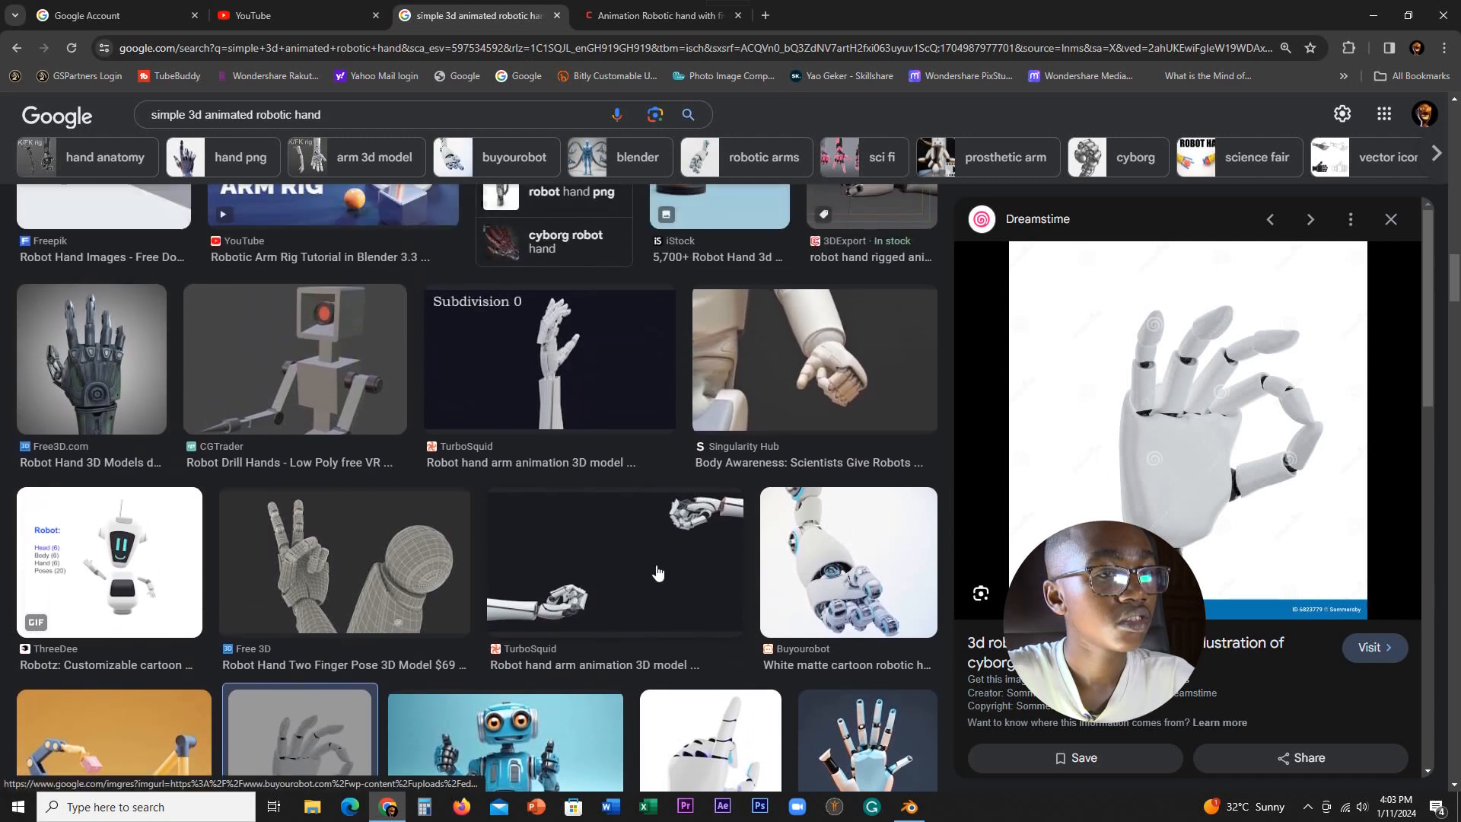
click(837, 595)
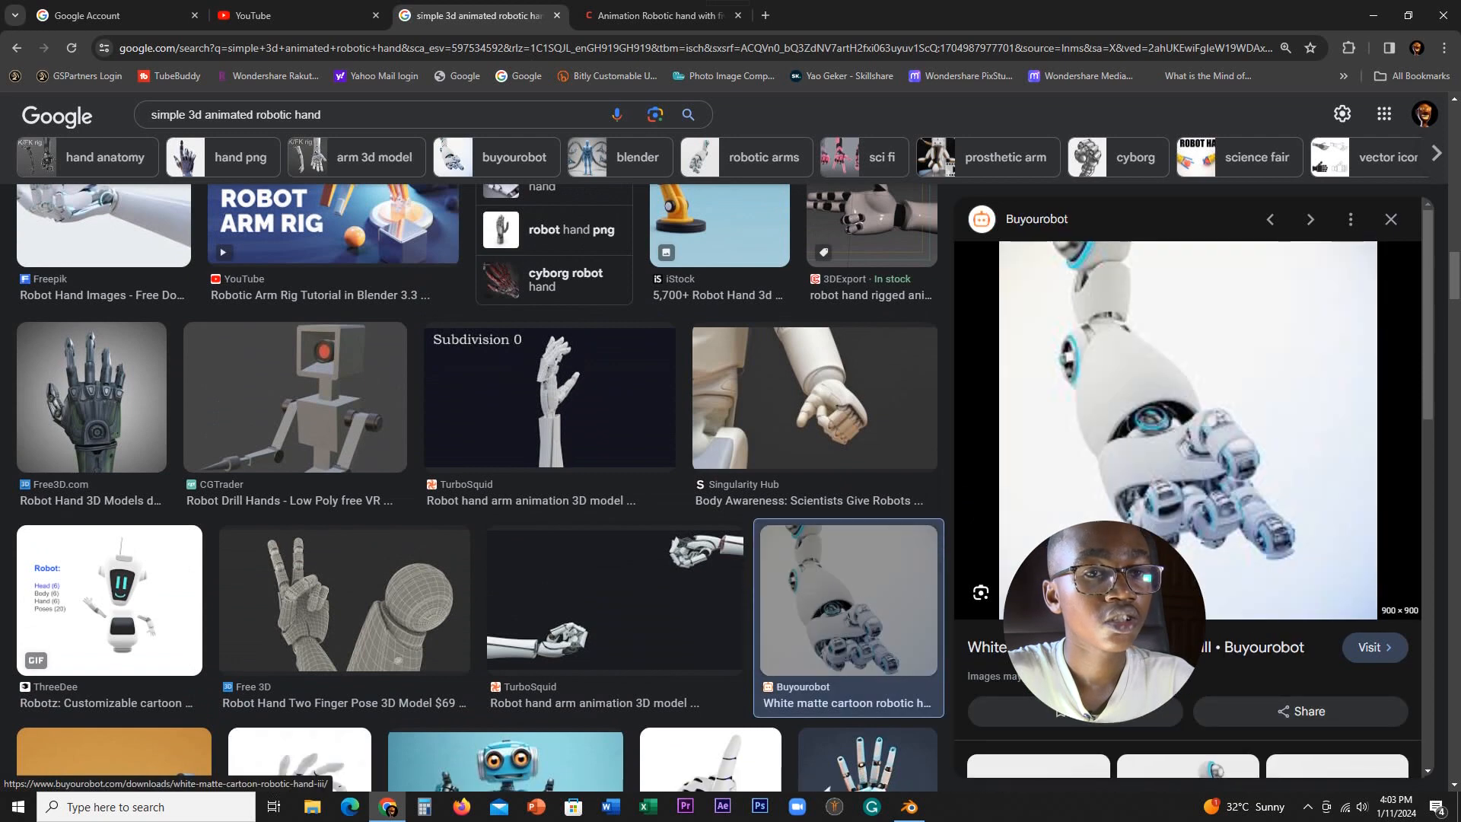
scroll(829, 601, up, 1)
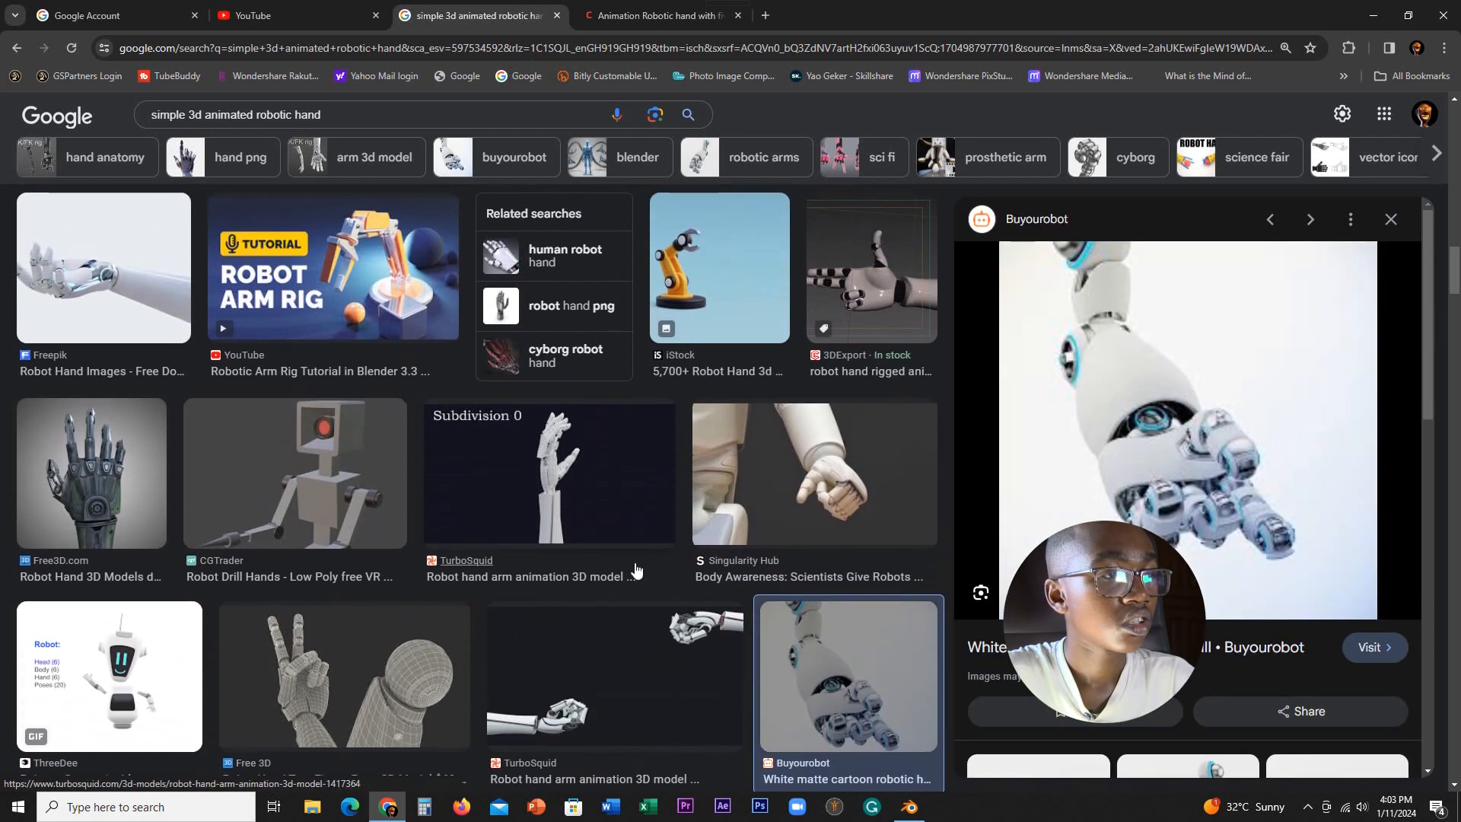
click(363, 667)
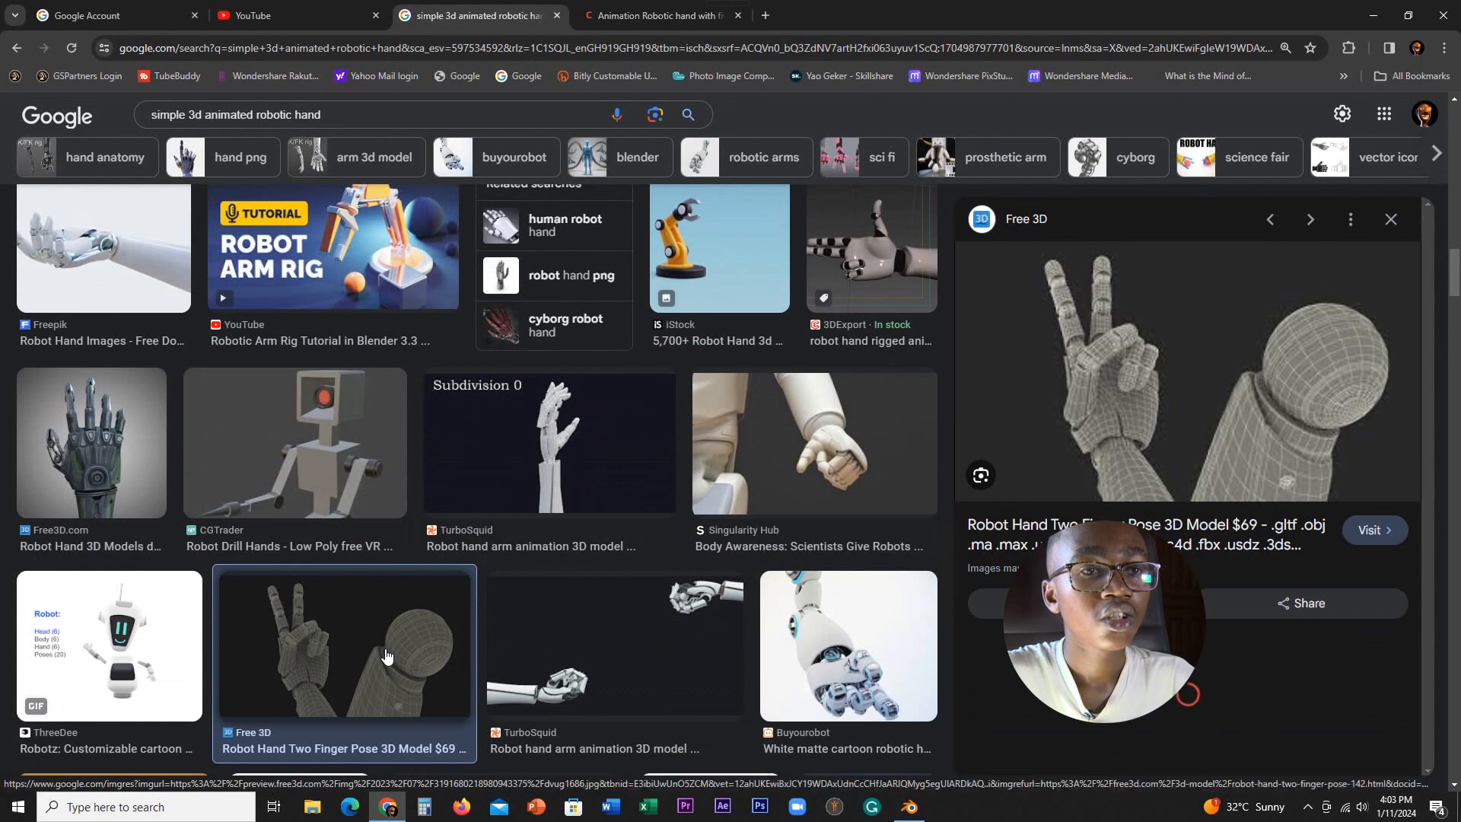
scroll(474, 658, up, 1)
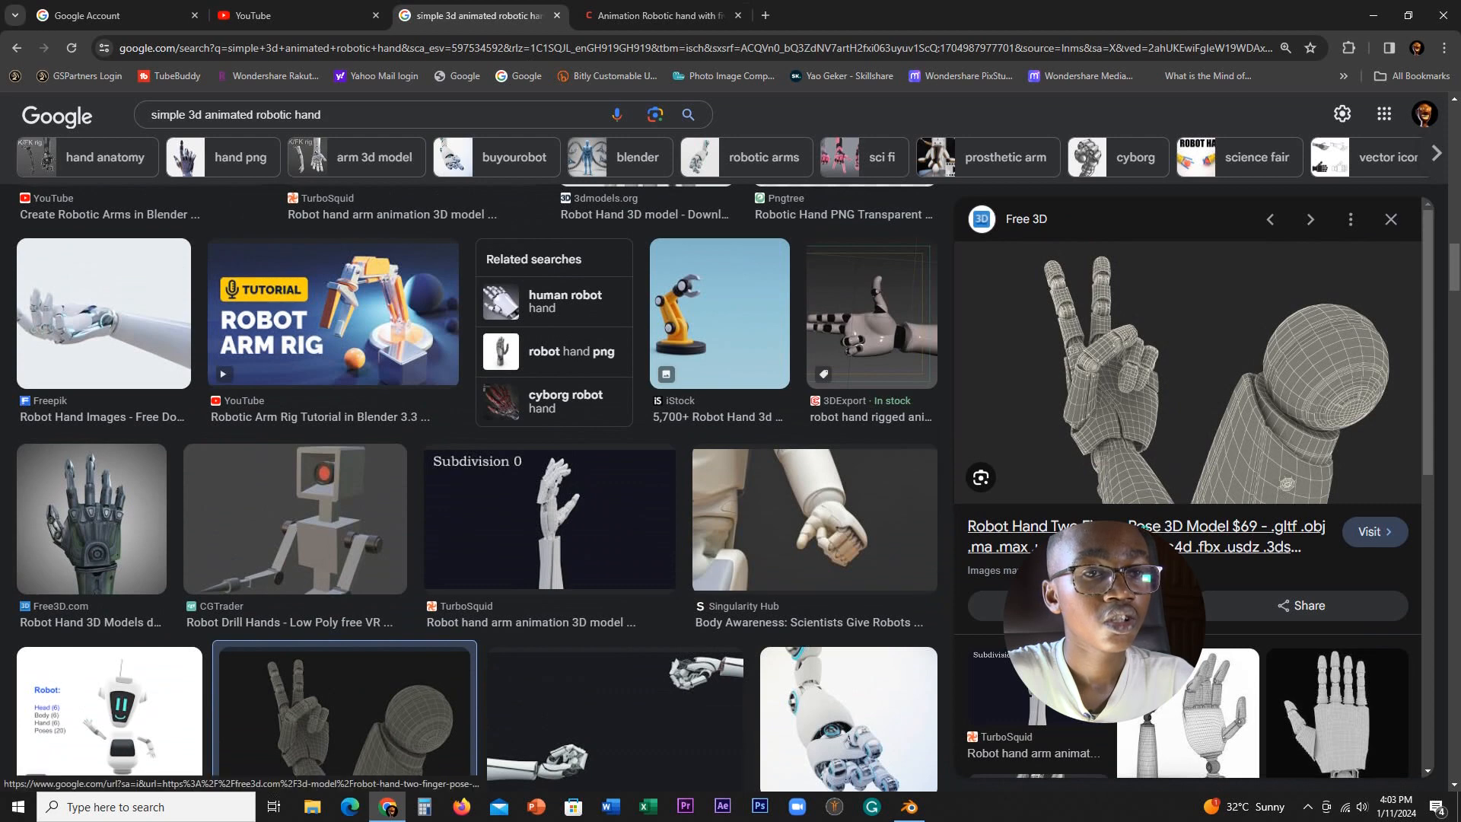
- Open the Free3D two-finger-pose robot hand page in a new tab and return to the image results
right_click(1141, 298)
click(1194, 307)
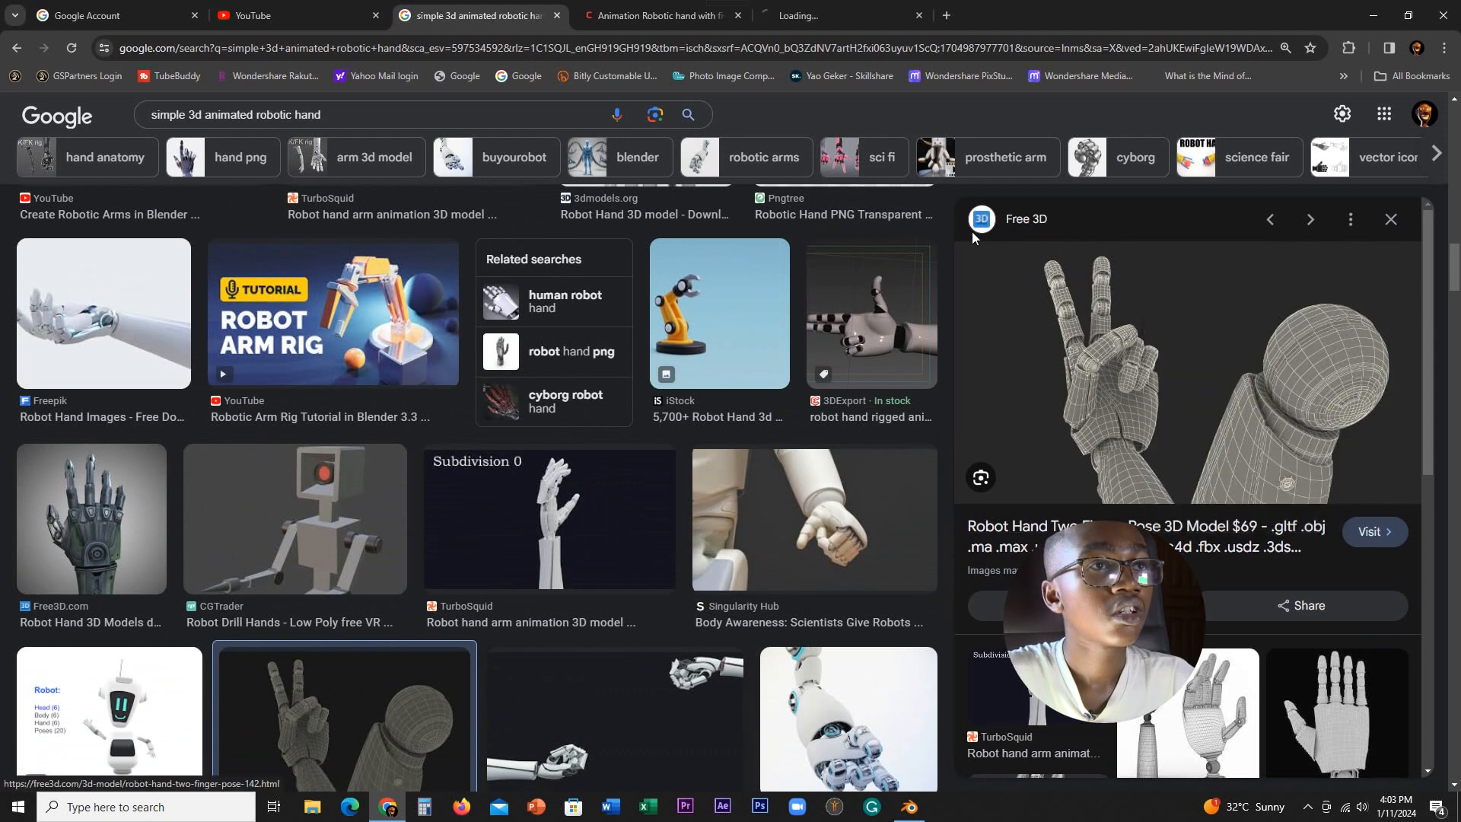
click(820, 8)
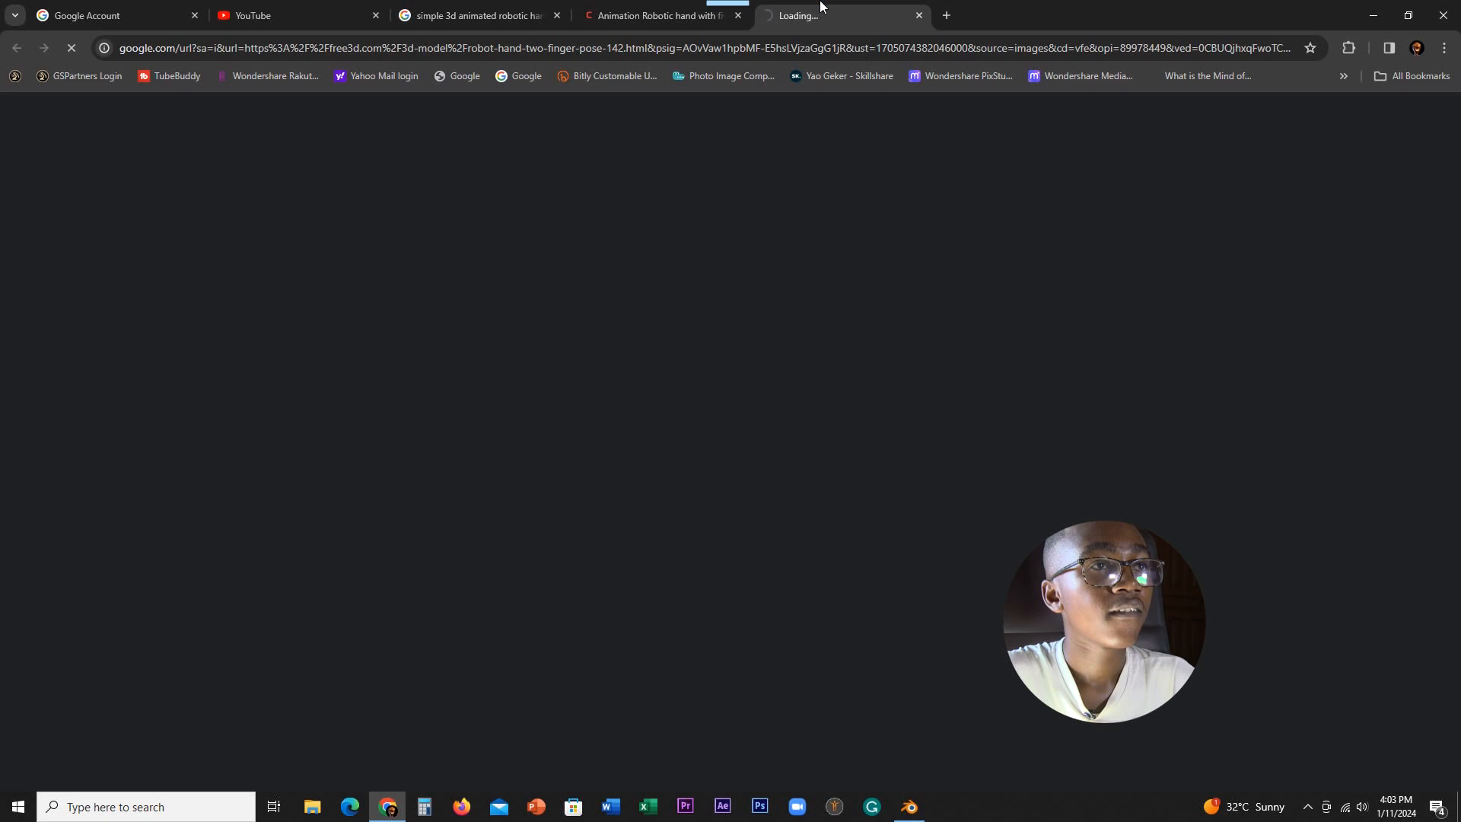
click(502, 10)
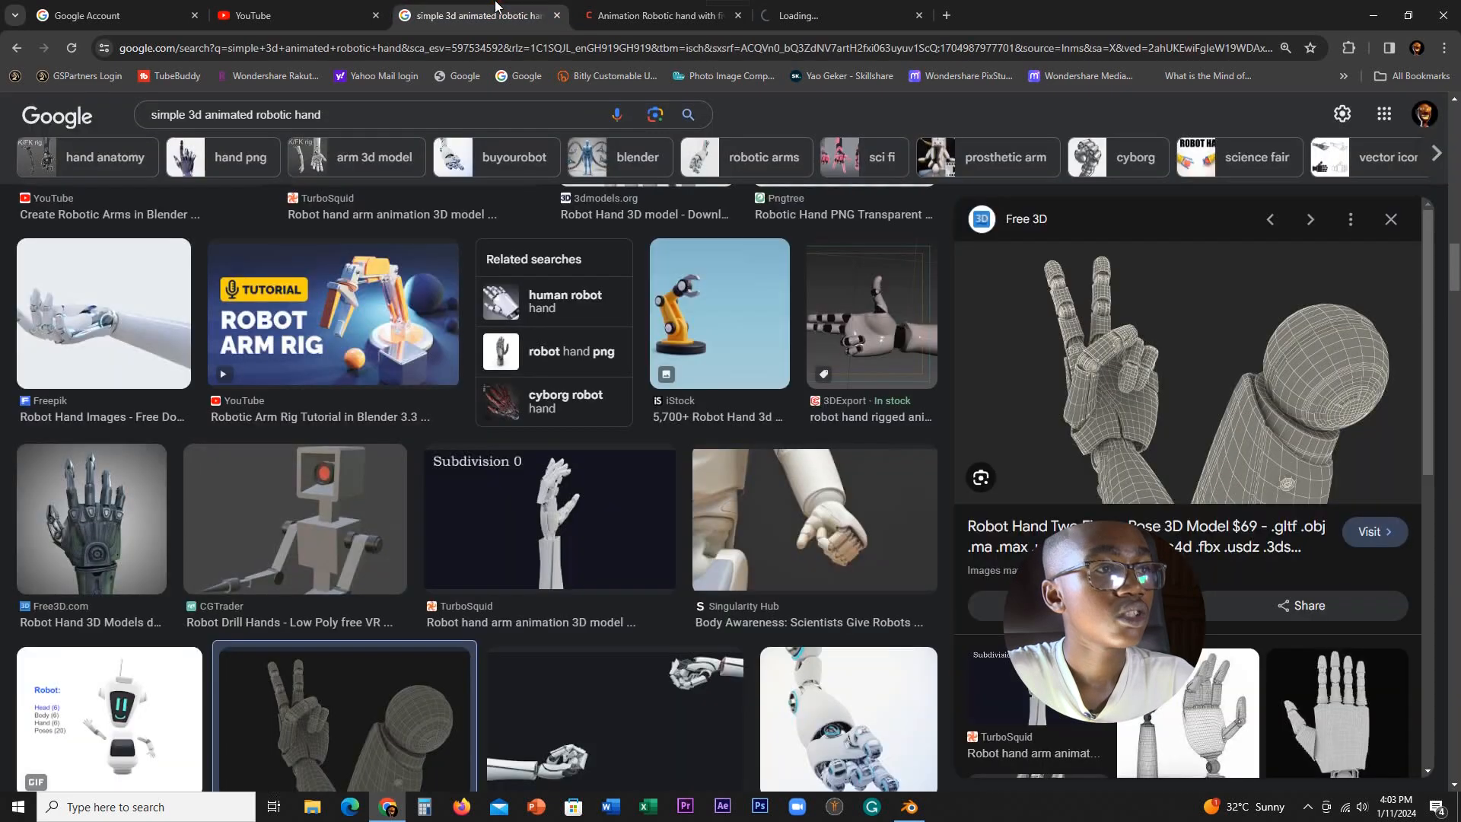
- Go back to the first image results and open the Sketchfab Robotic Hand link in a new tab
scroll(566, 498, up, 10)
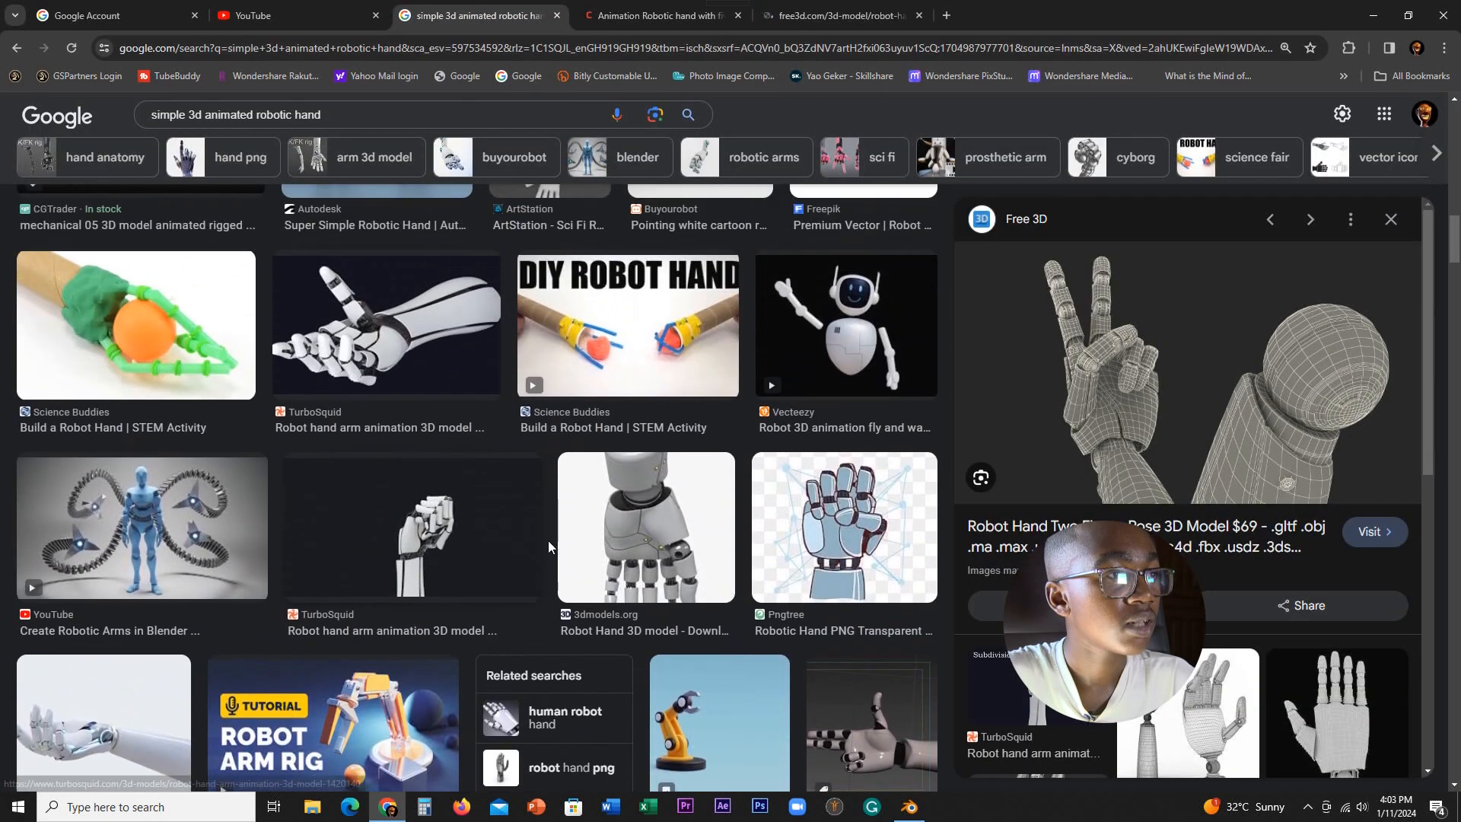
scroll(553, 556, up, 8)
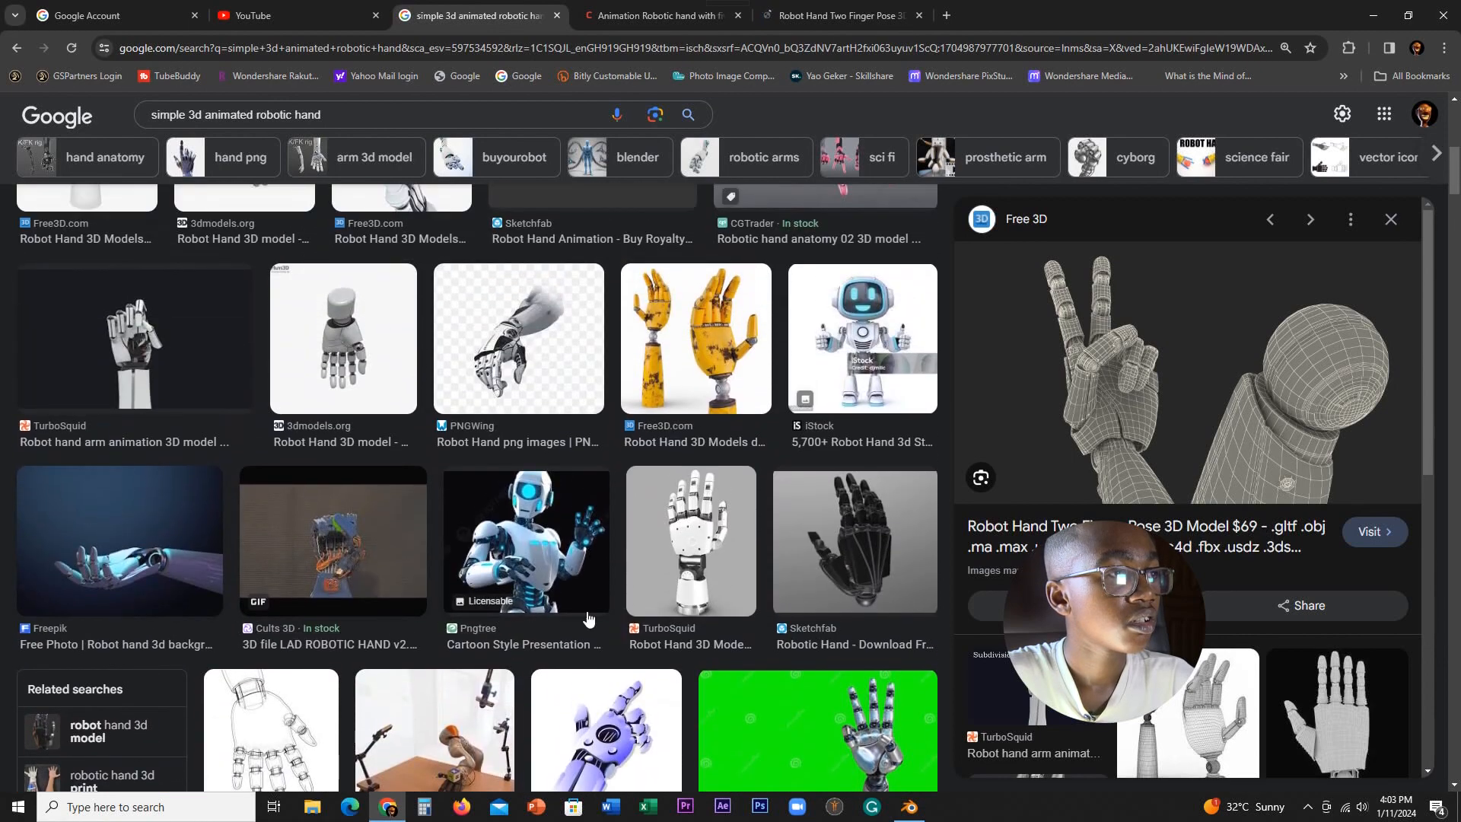
scroll(588, 619, up, 8)
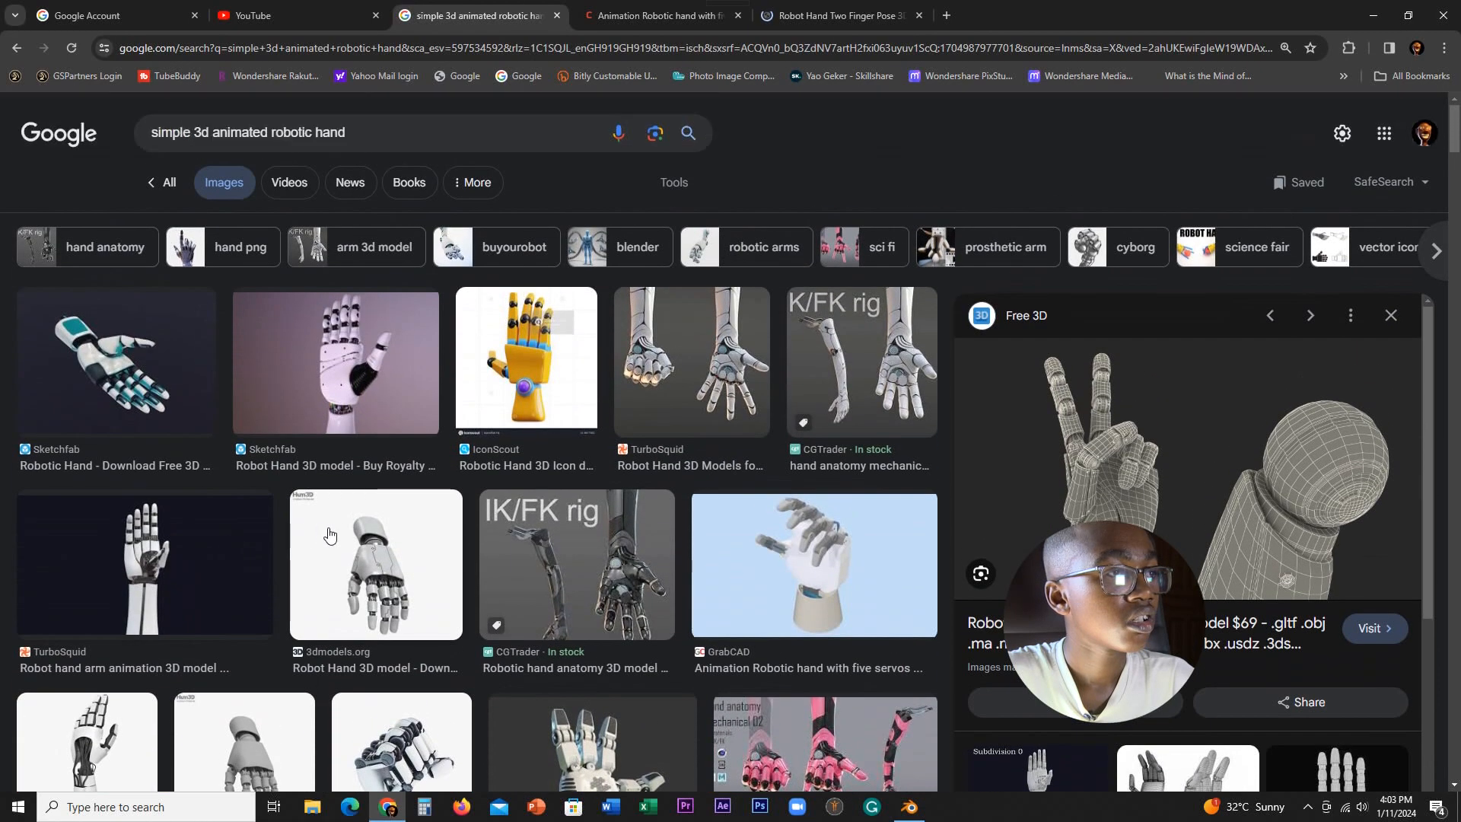
right_click(67, 450)
click(183, 457)
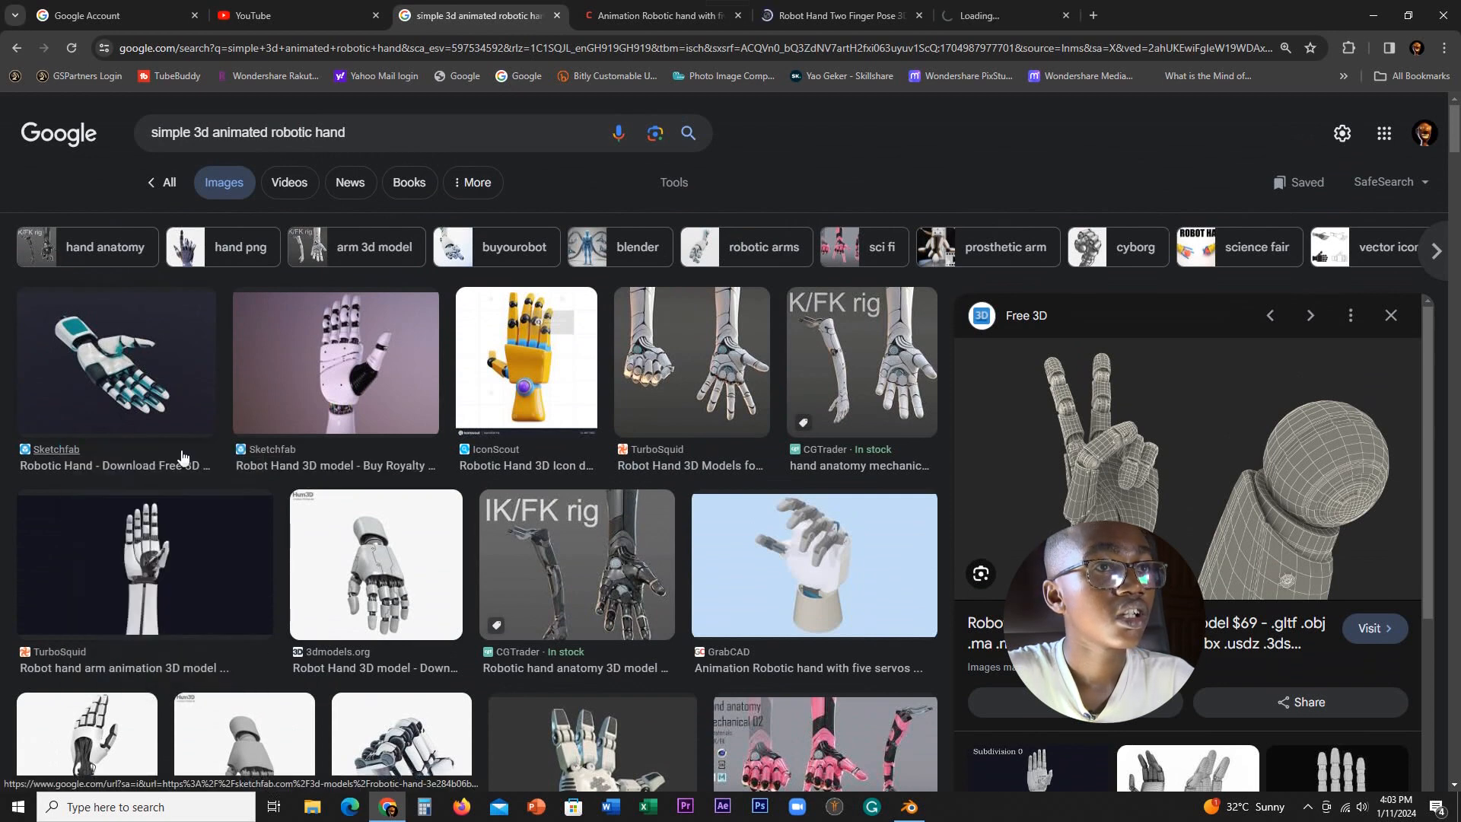
- Examine the robot arm on the Free3D Robot Hand Two Finger Pose page and view its second preview image
click(807, 15)
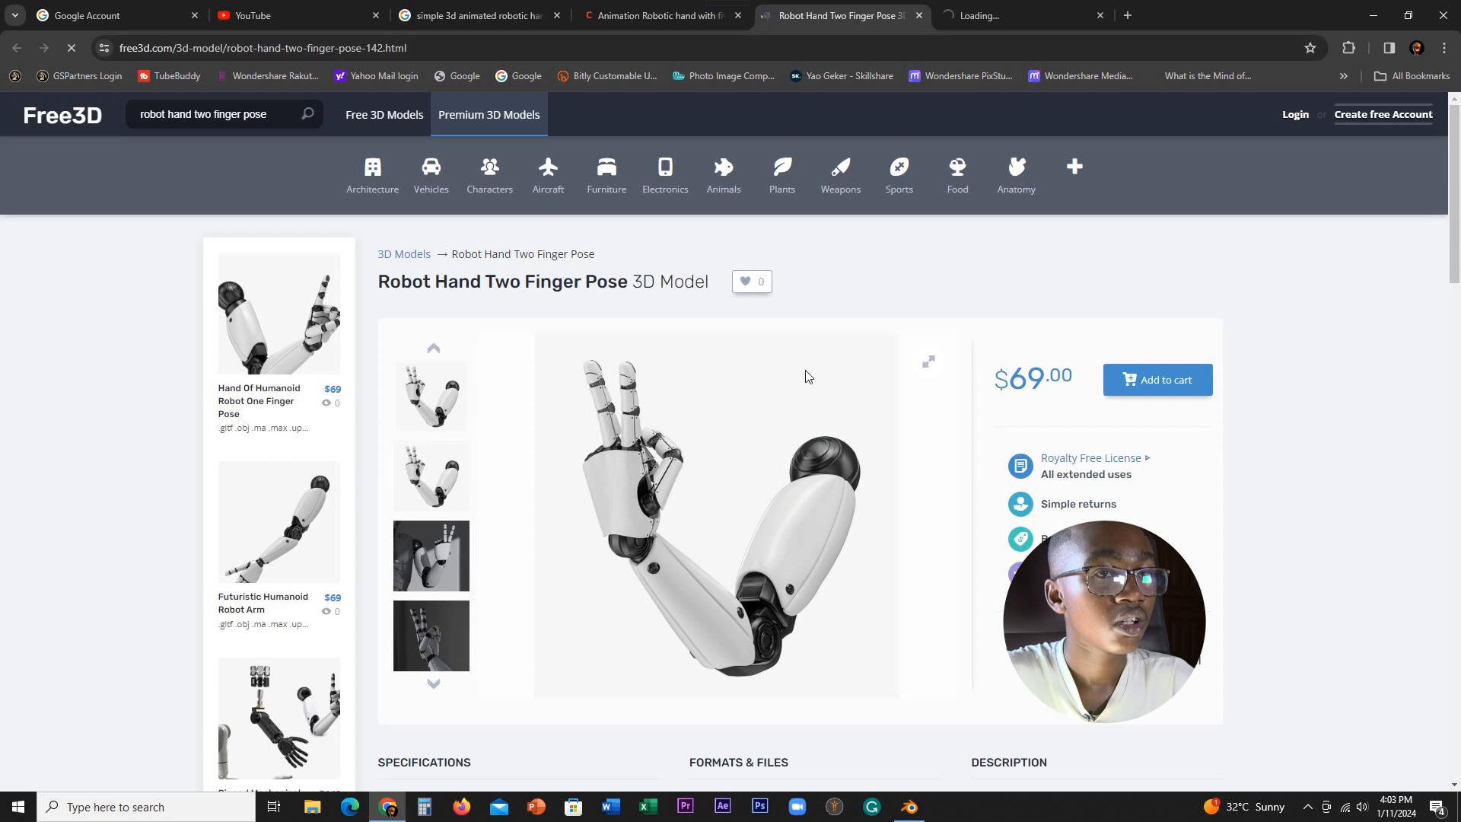
scroll(806, 401, down, 2)
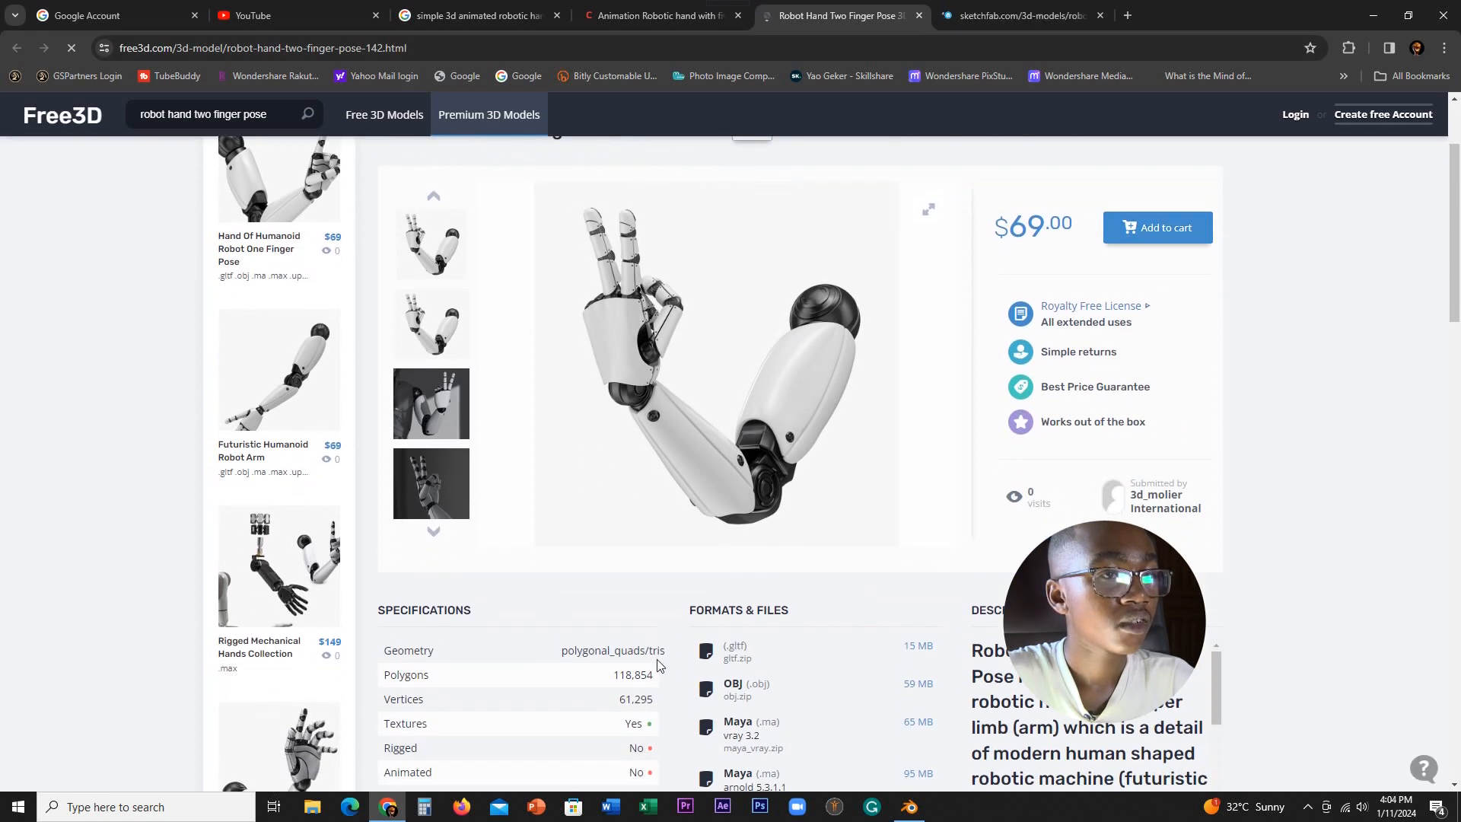
scroll(719, 599, up, 1)
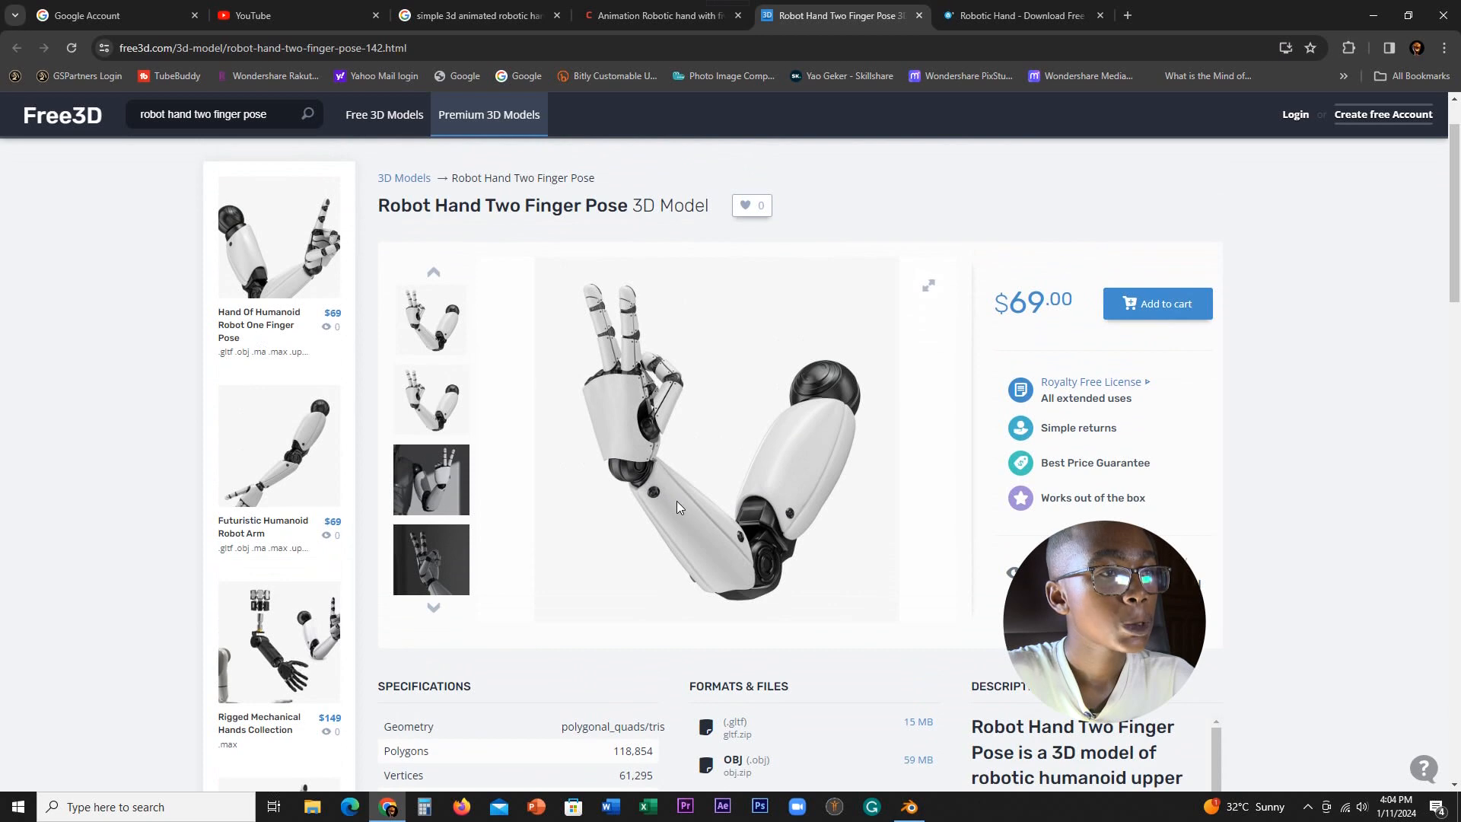
click(438, 401)
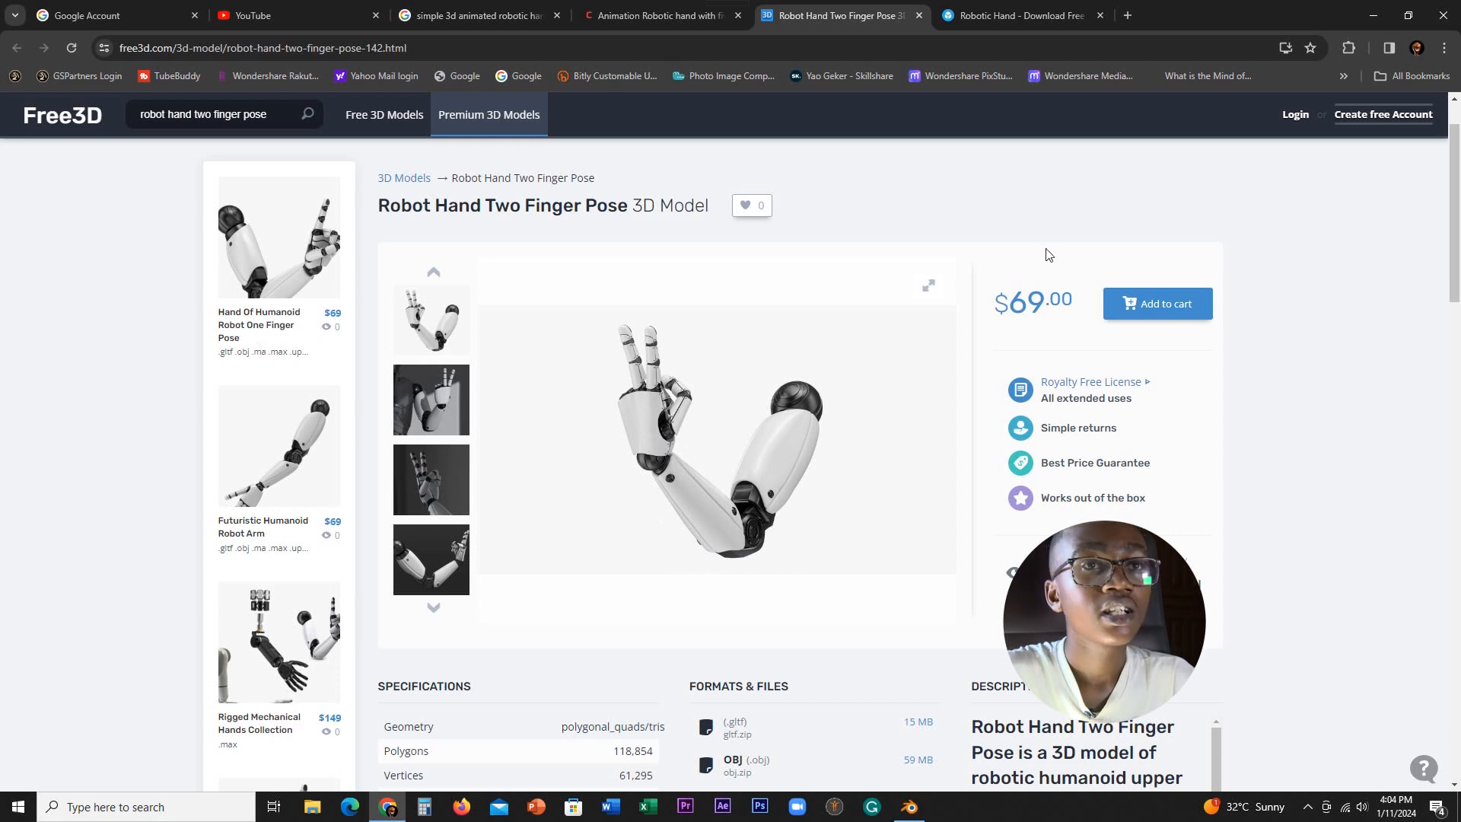
- Switch to Blender and hide the robot's lower arm cylinder, Cylinder.006
click(1373, 16)
scroll(638, 441, down, 3)
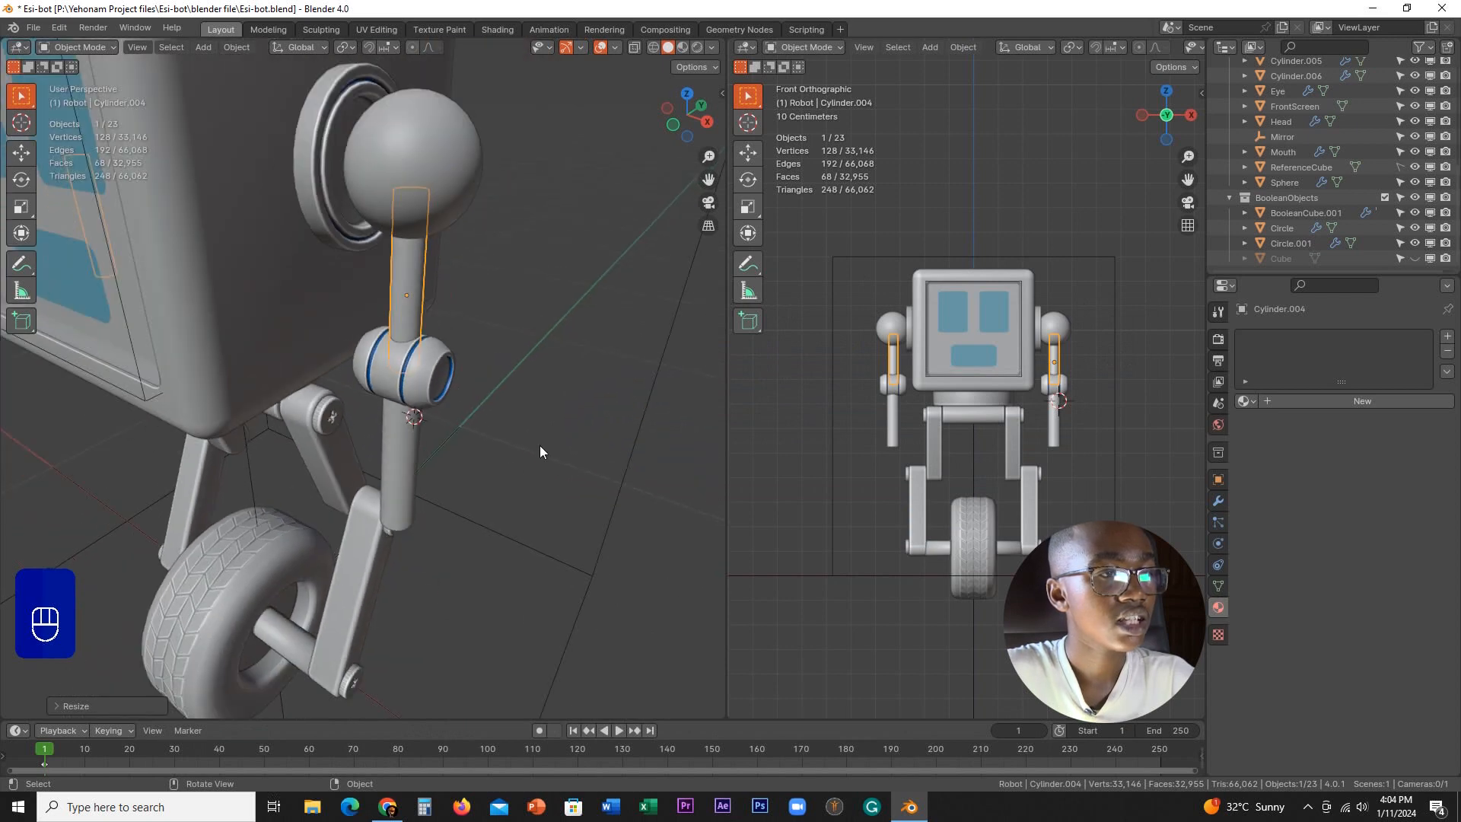
click(394, 502)
key(KP_1)
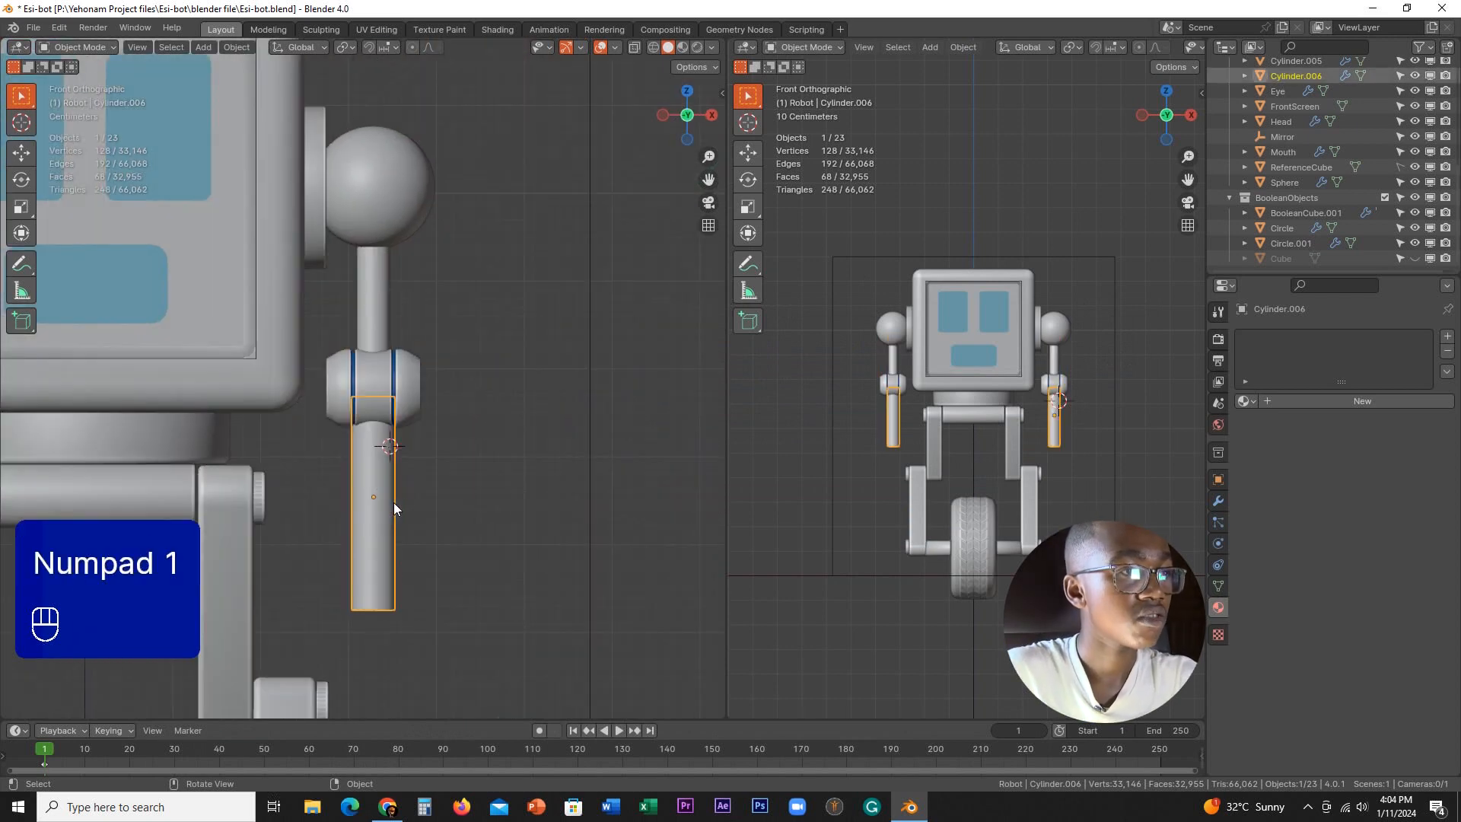
shift+middle_drag(394, 502, 399, 465)
scroll(424, 398, up, 4)
shift+middle_drag(445, 398, 443, 463)
scroll(443, 463, up, 2)
scroll(443, 464, down, 5)
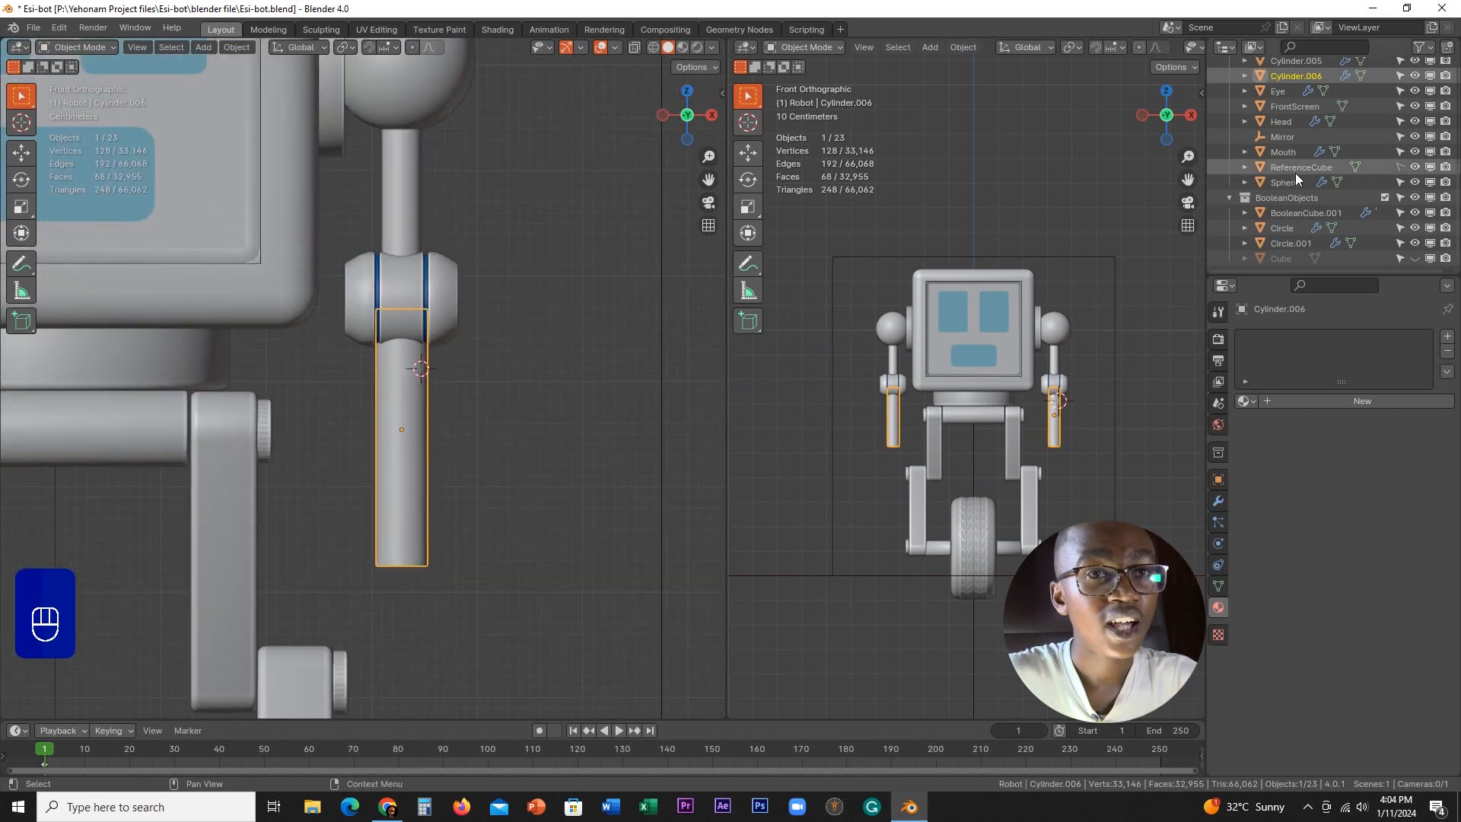
click(1414, 75)
- Select the barrel-shaped elbow joint and snap the 3D cursor to its centre
scroll(431, 385, down, 8)
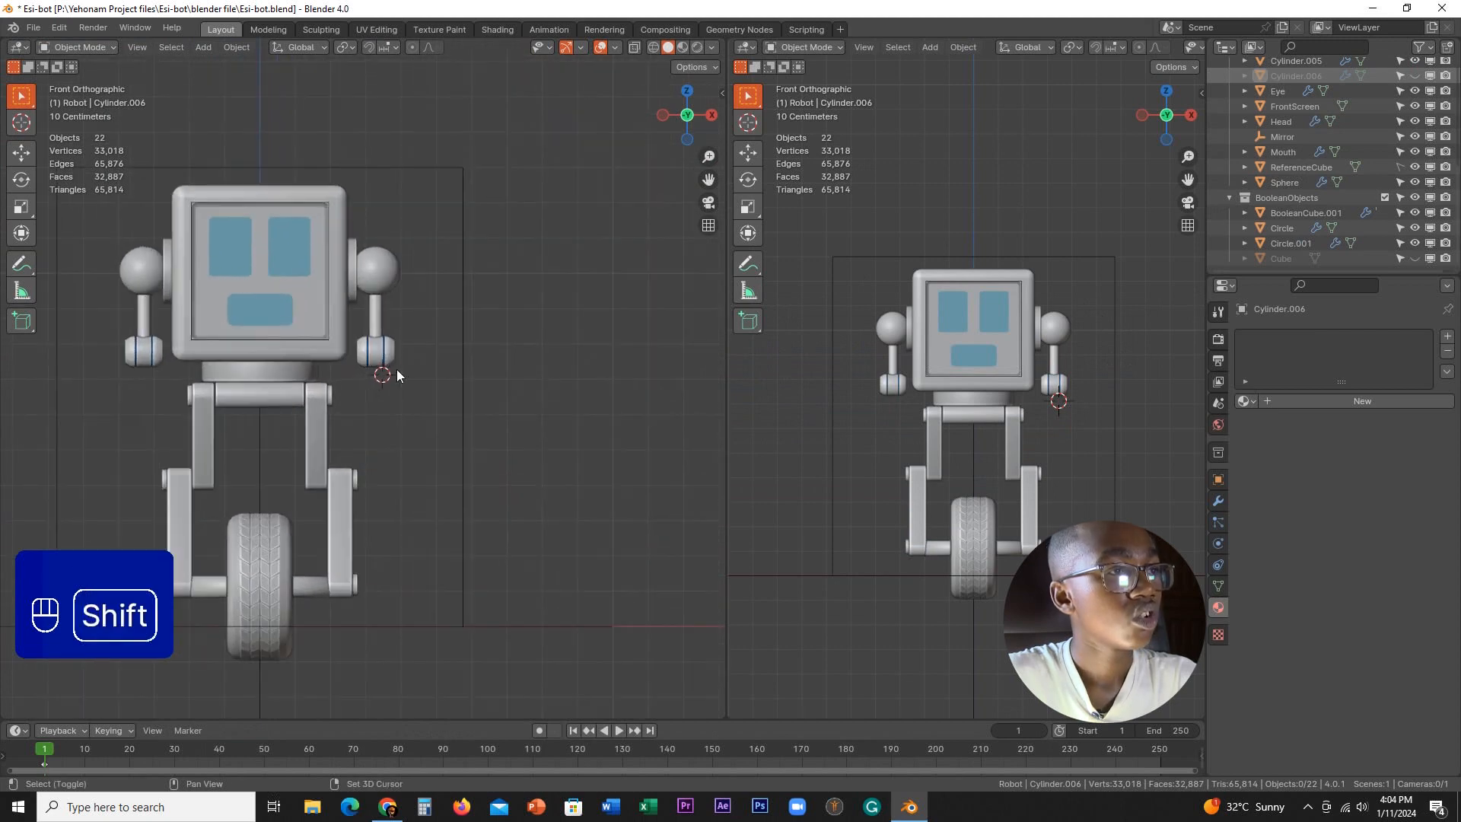
shift+click(373, 359)
scroll(399, 377, up, 6)
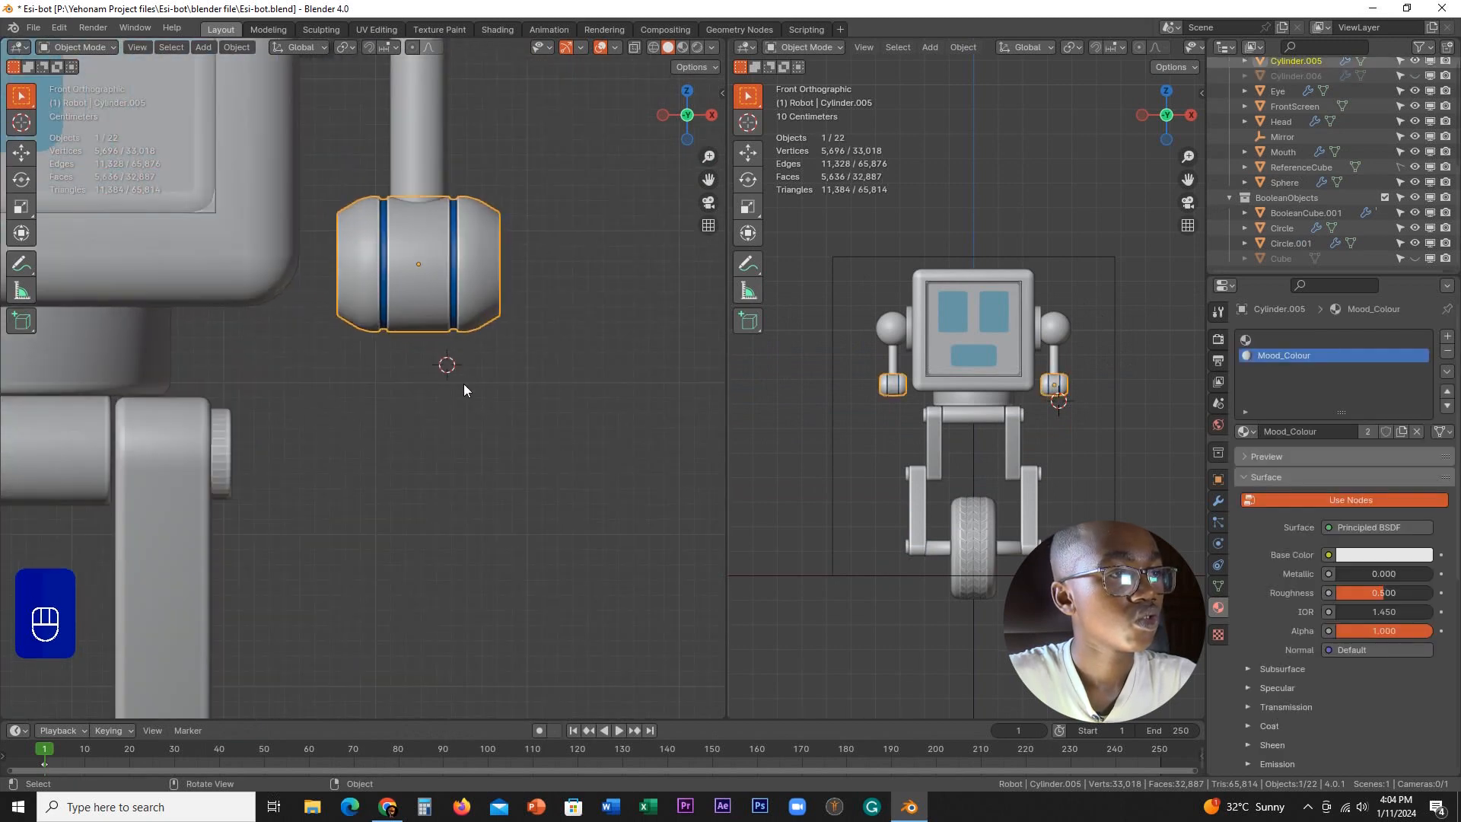
key(shift+s)
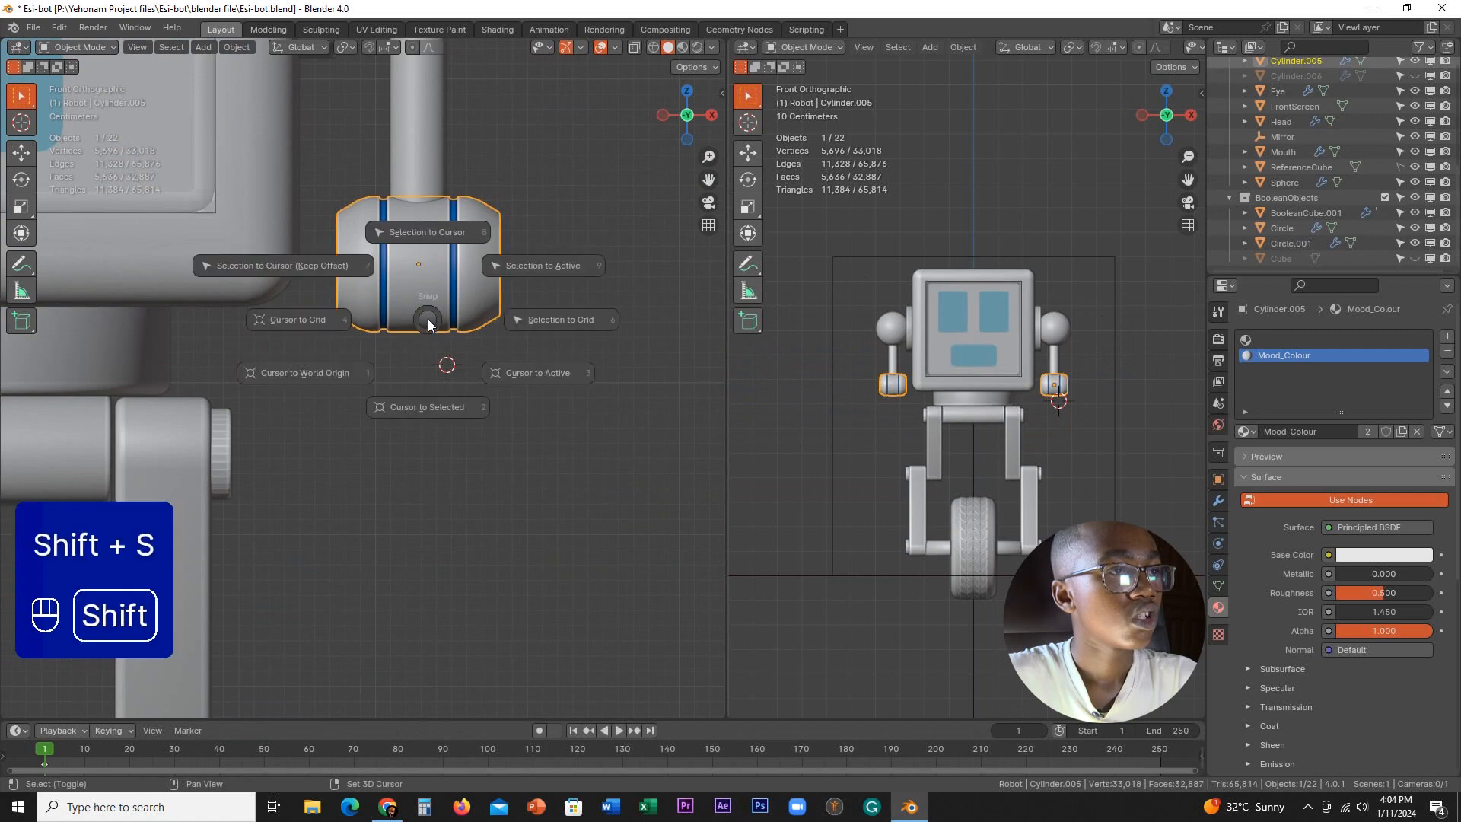
click(440, 373)
- Add a plane at the 3D cursor and scale its mesh down to roughly the elbow joint's width
key(shift+a)
mouse_move(419, 282)
click(468, 281)
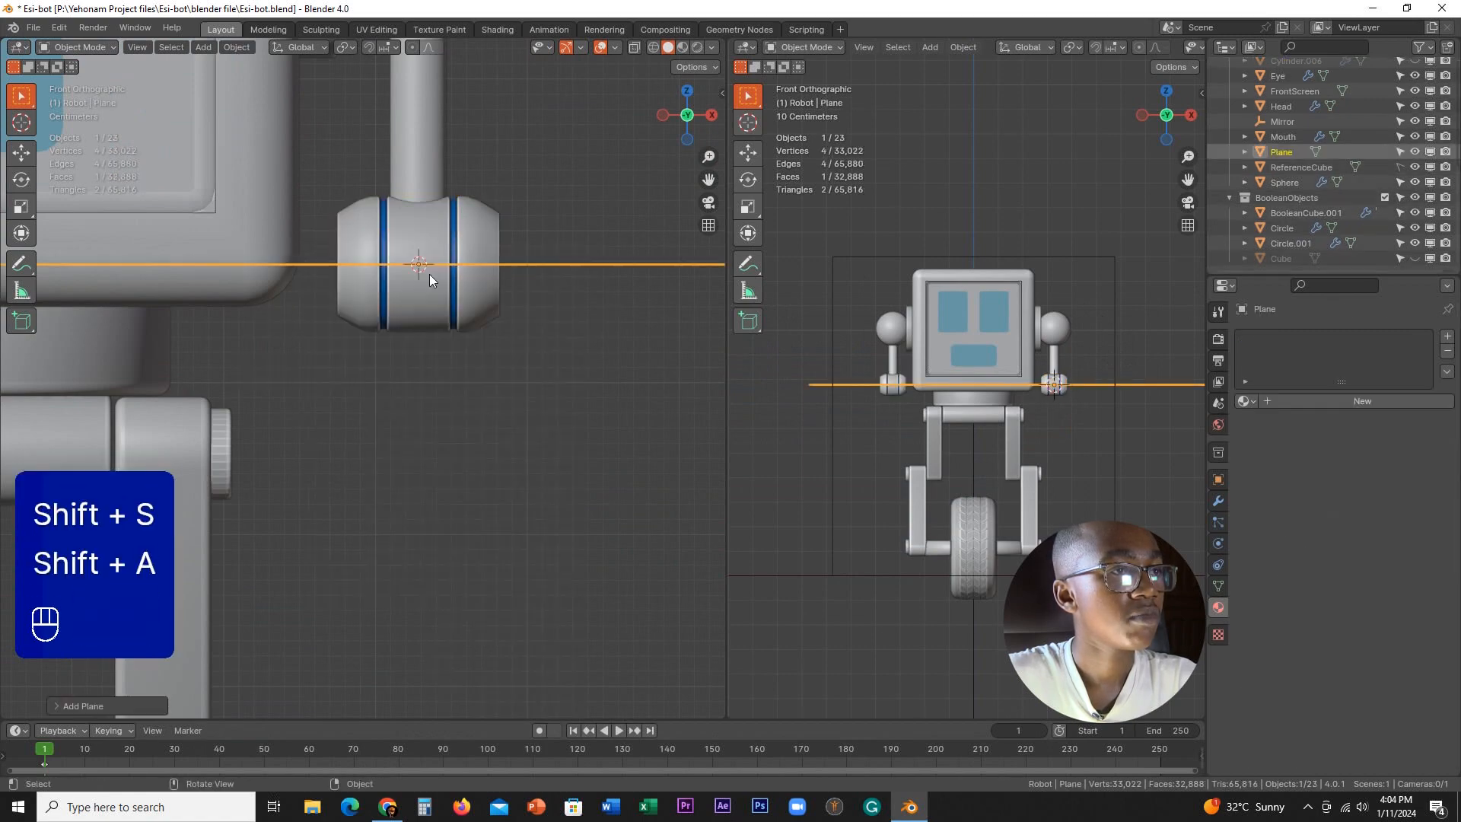
scroll(574, 303, down, 5)
key(Tab)
scroll(569, 363, down, 3)
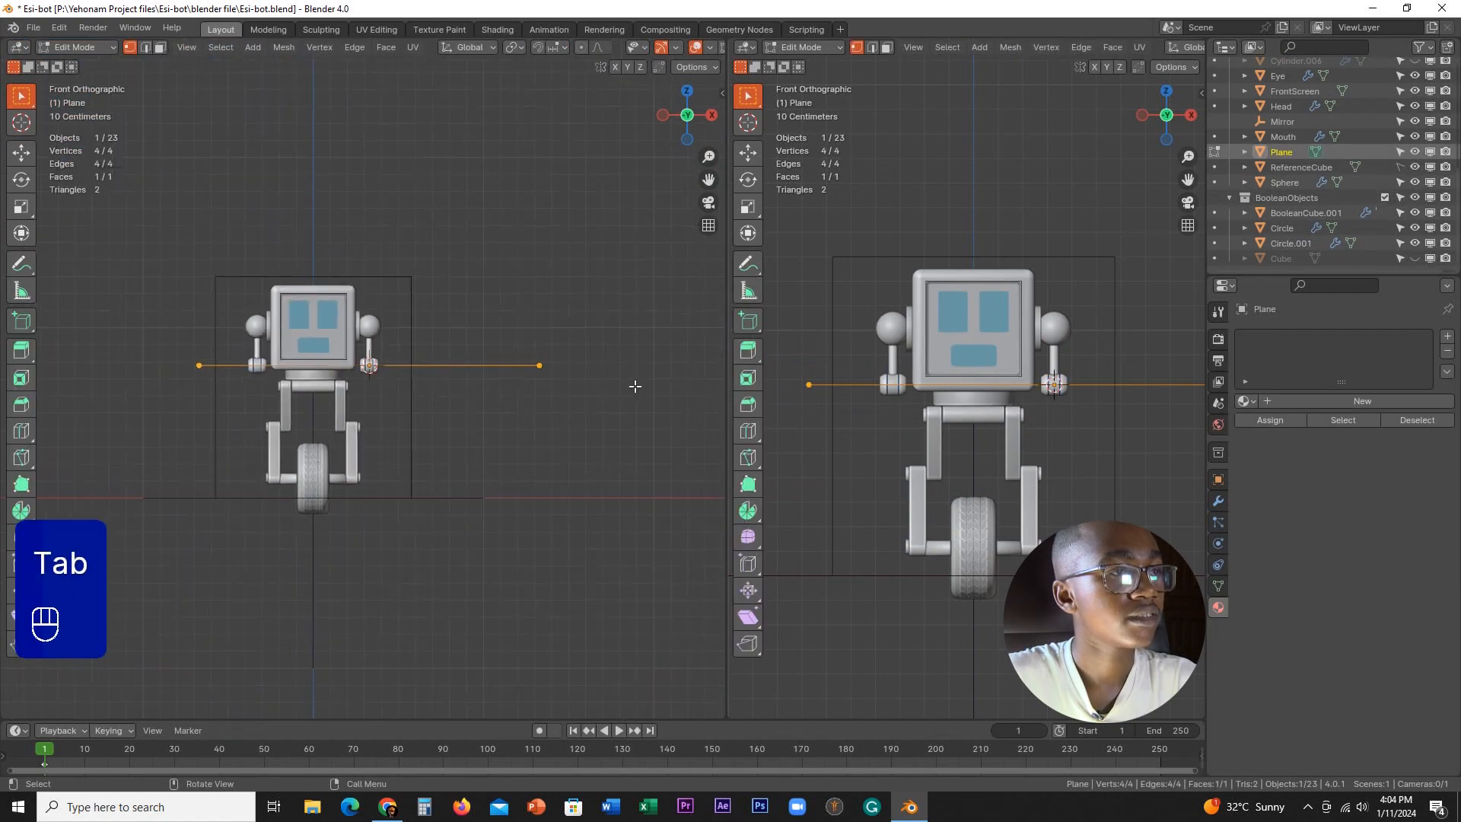
middle_drag(631, 385, 597, 426)
key(s)
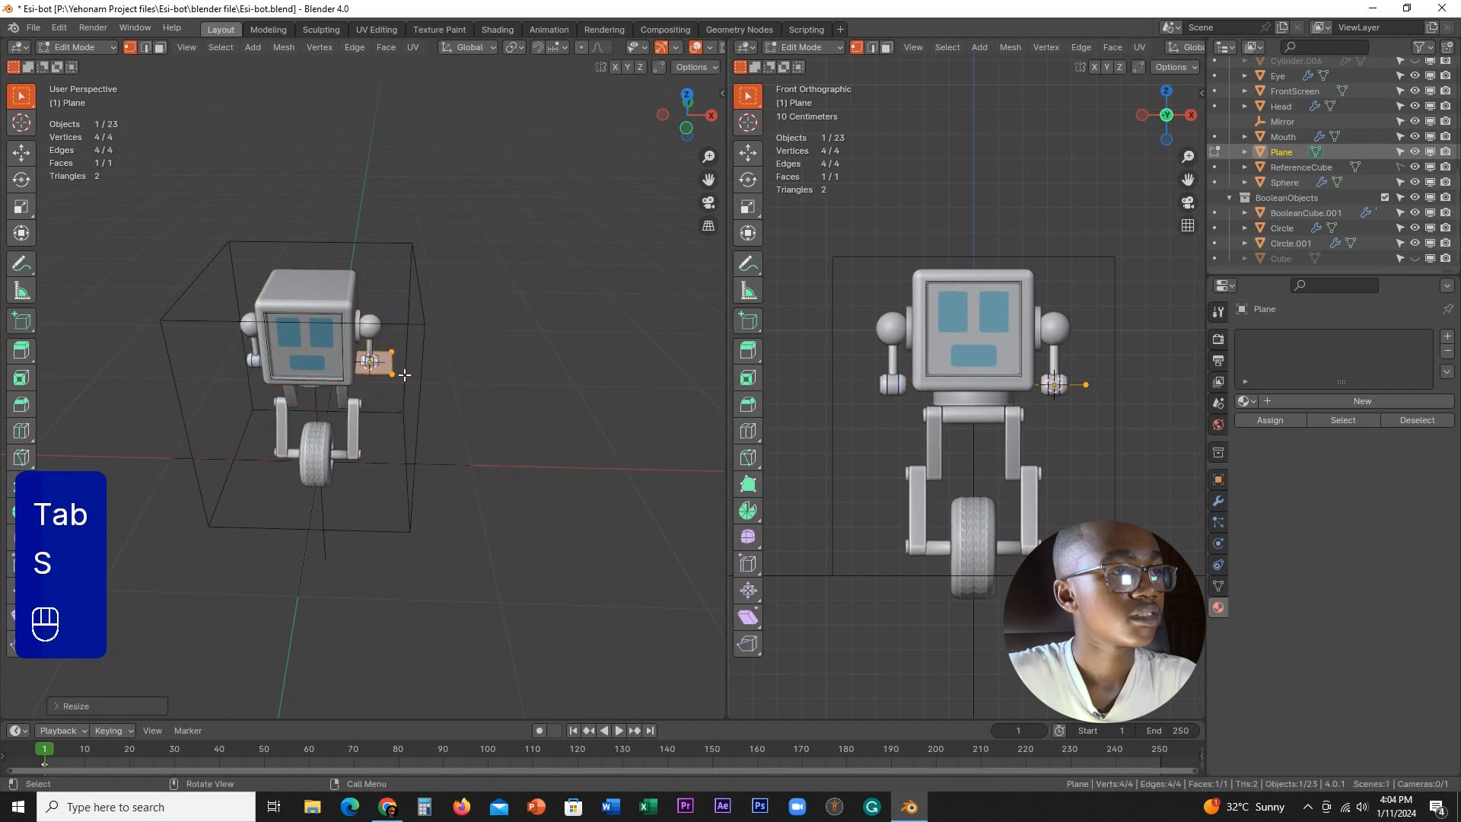
scroll(404, 374, up, 4)
key(s)
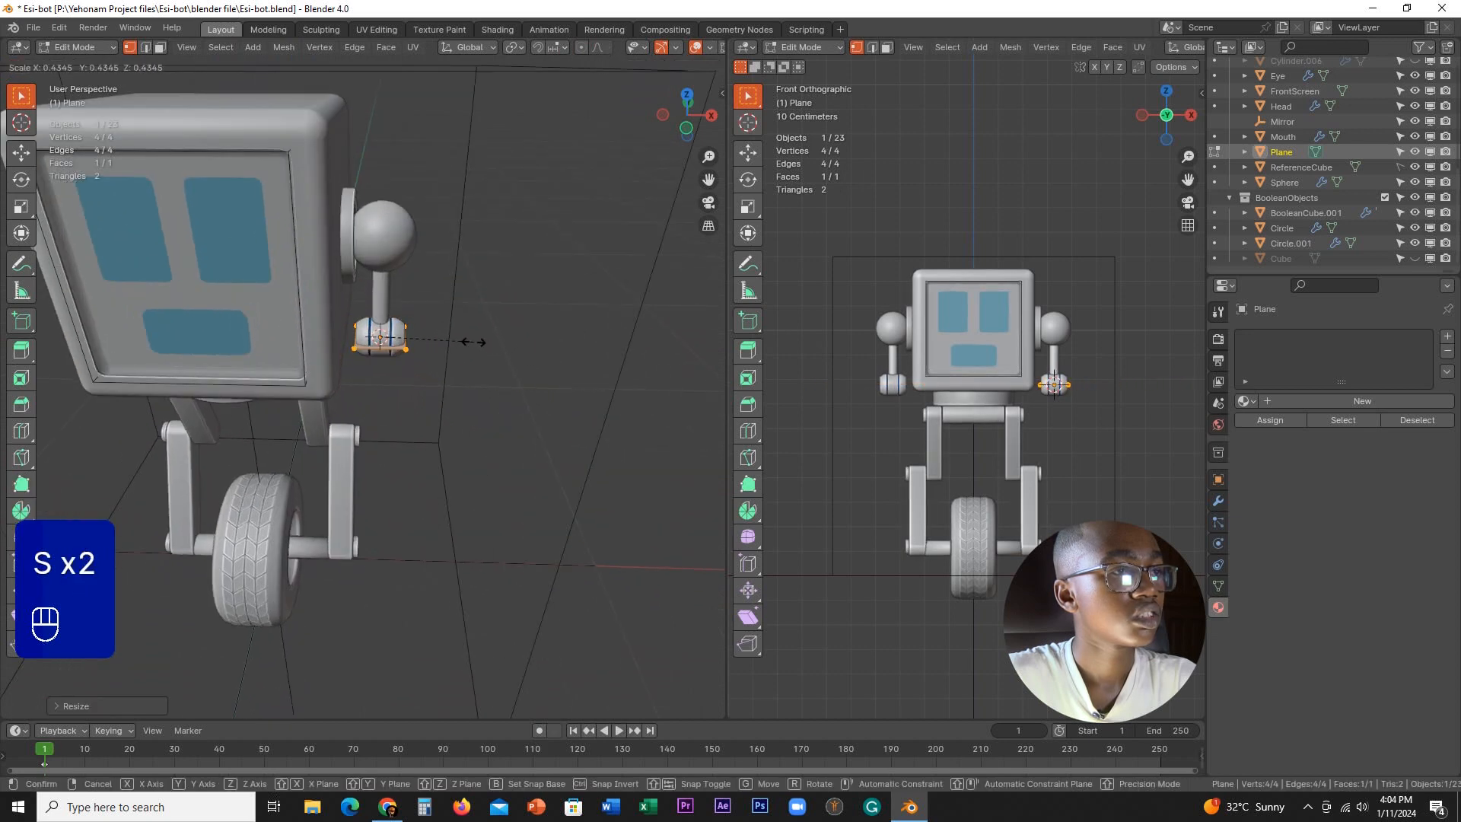
- Move the plane straight down along Z to just below the elbow joint in Object Mode
key(KP_1)
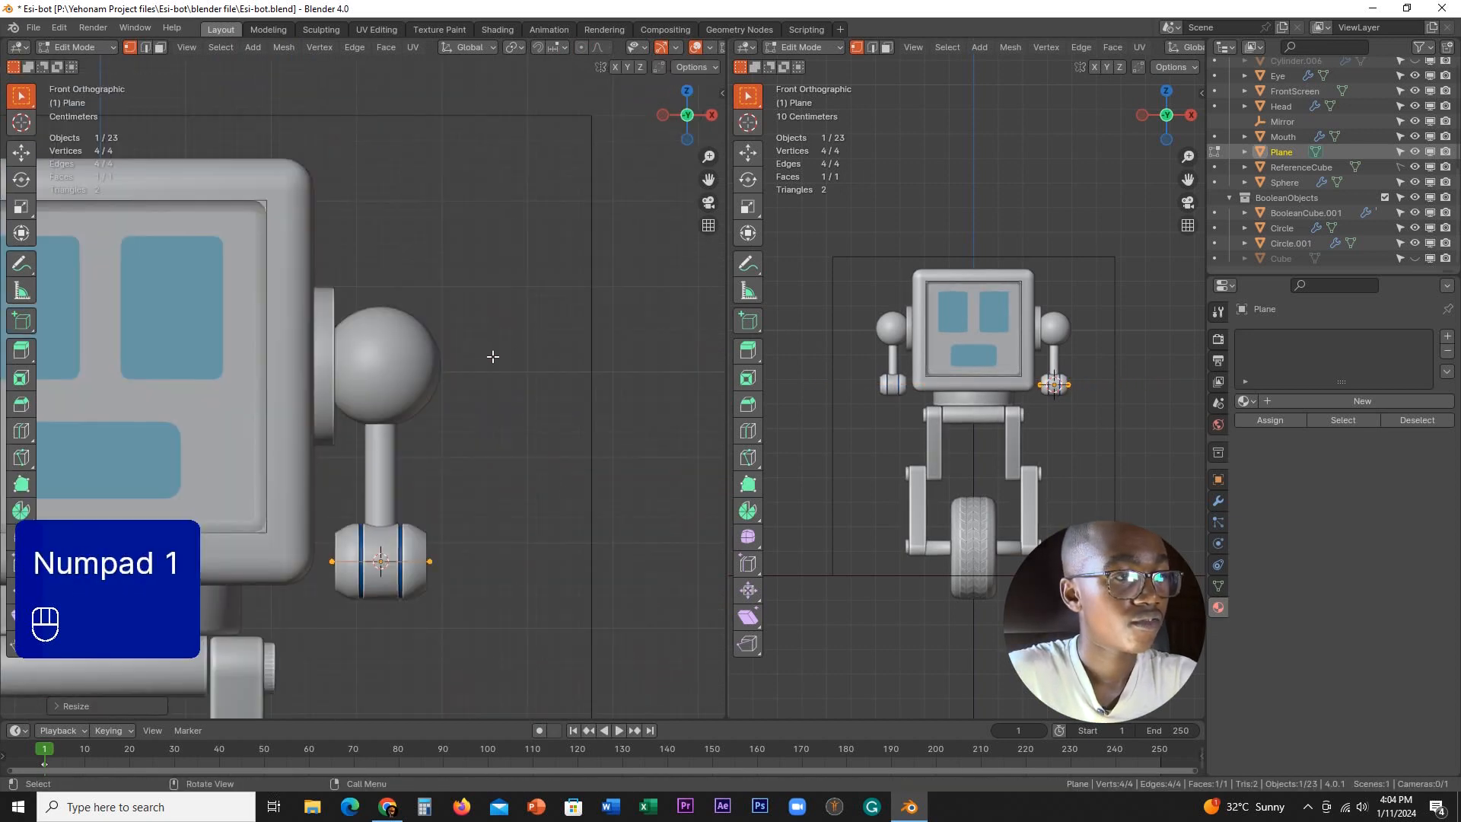
scroll(492, 356, up, 2)
shift+middle_drag(463, 404, 478, 173)
scroll(455, 326, down, 3)
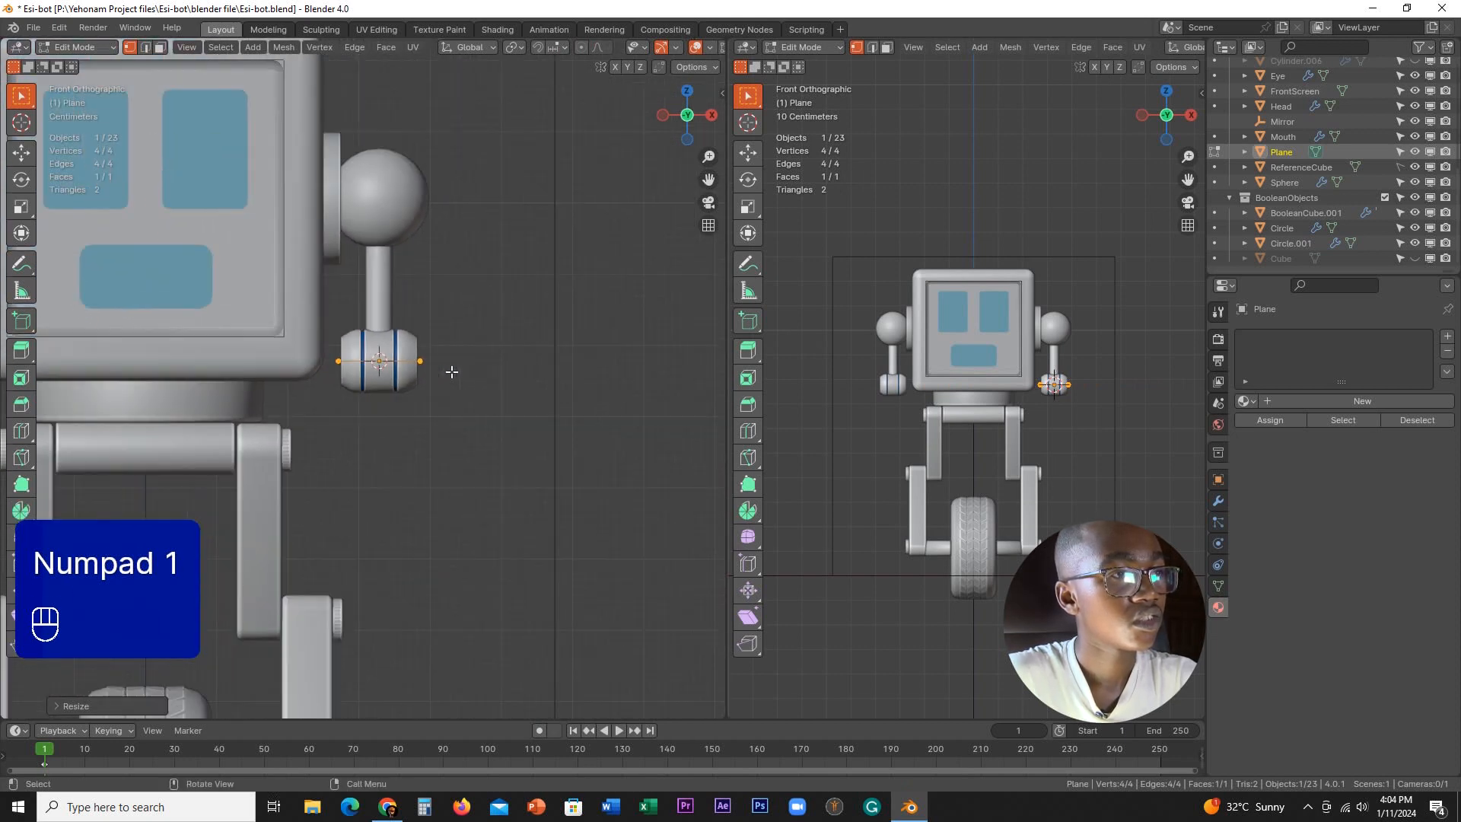
scroll(452, 371, down, 2)
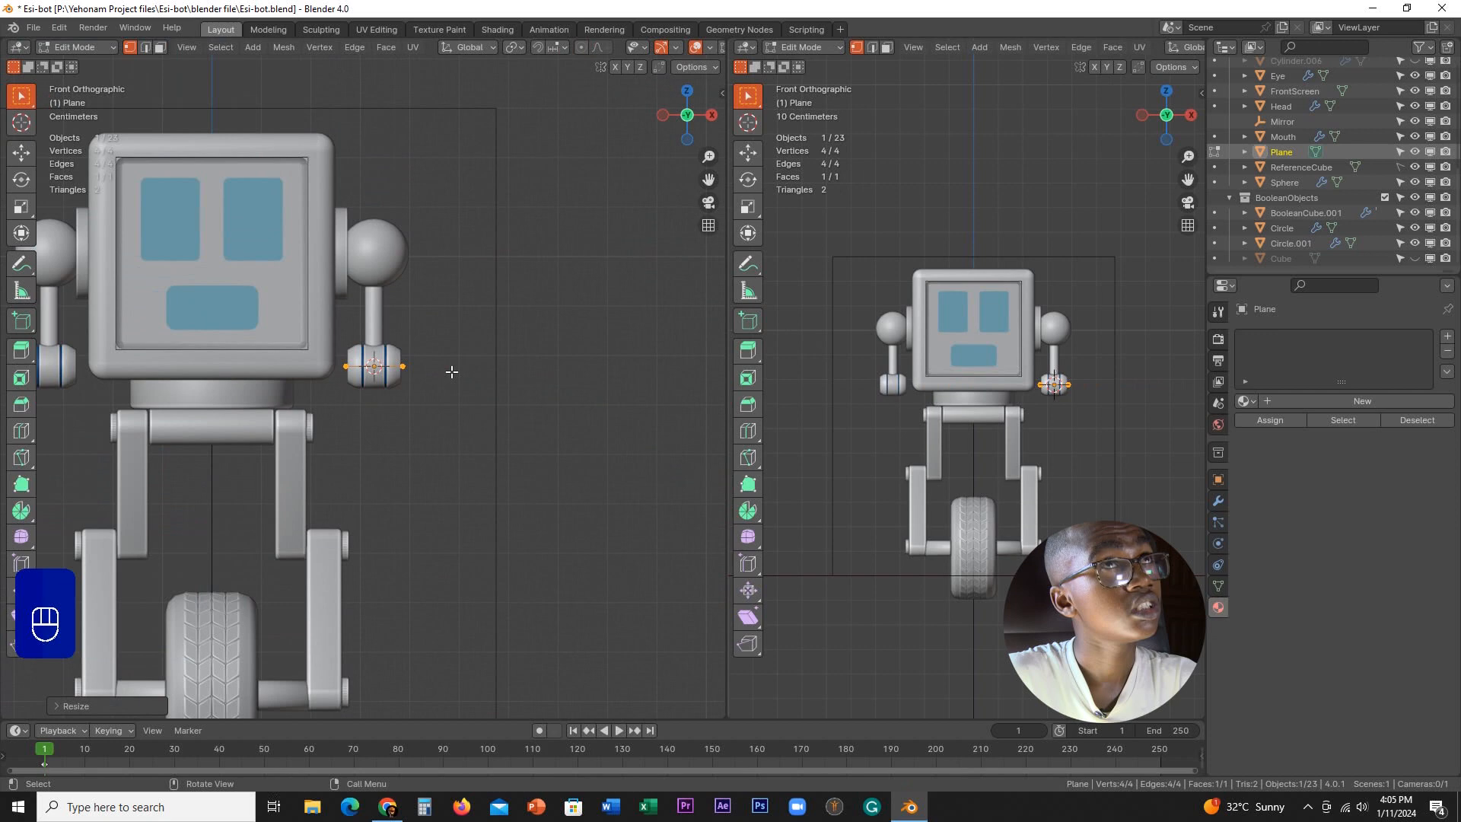
scroll(452, 371, up, 4)
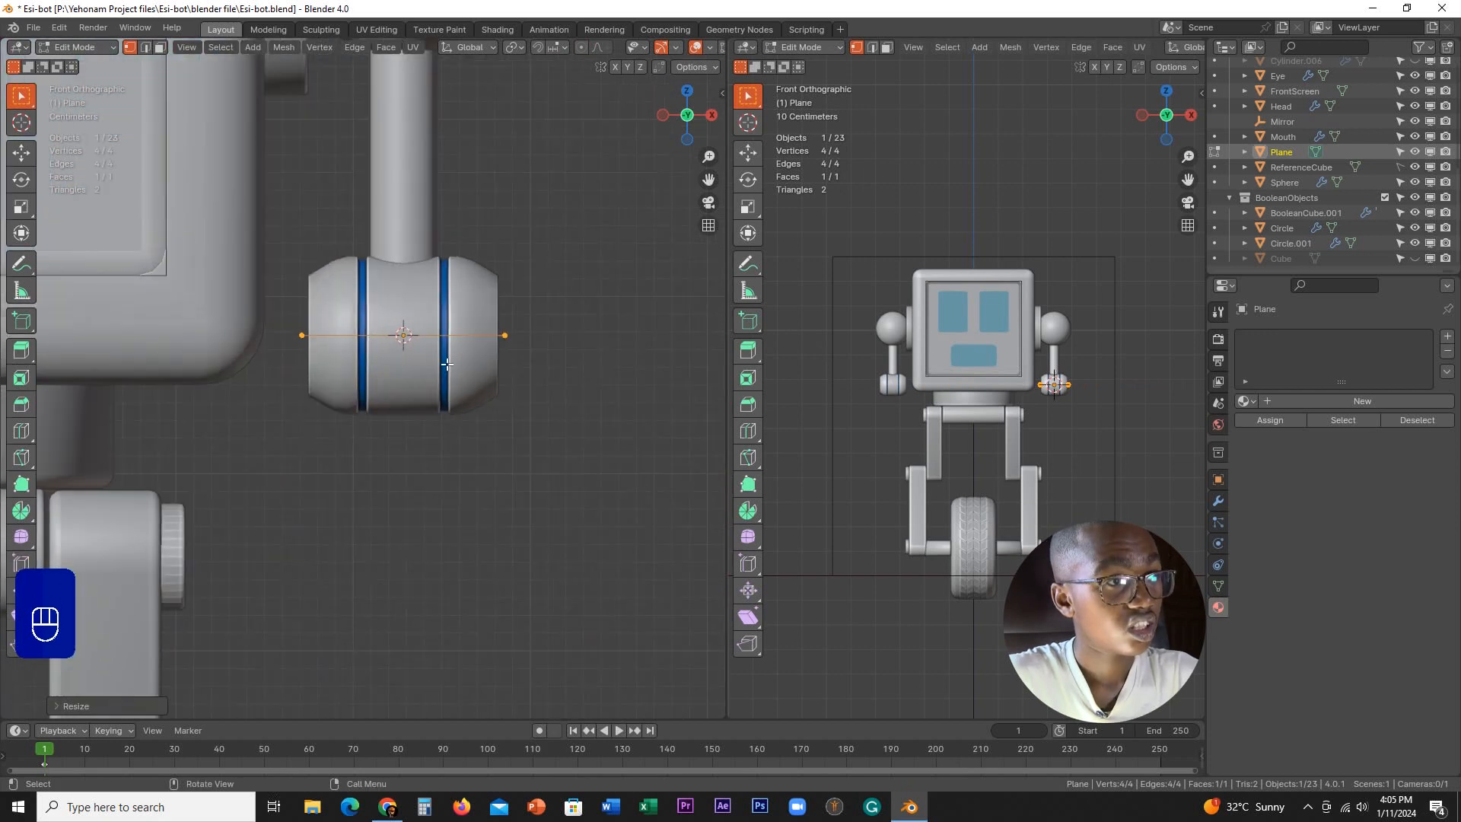
key(Tab)
key(g)
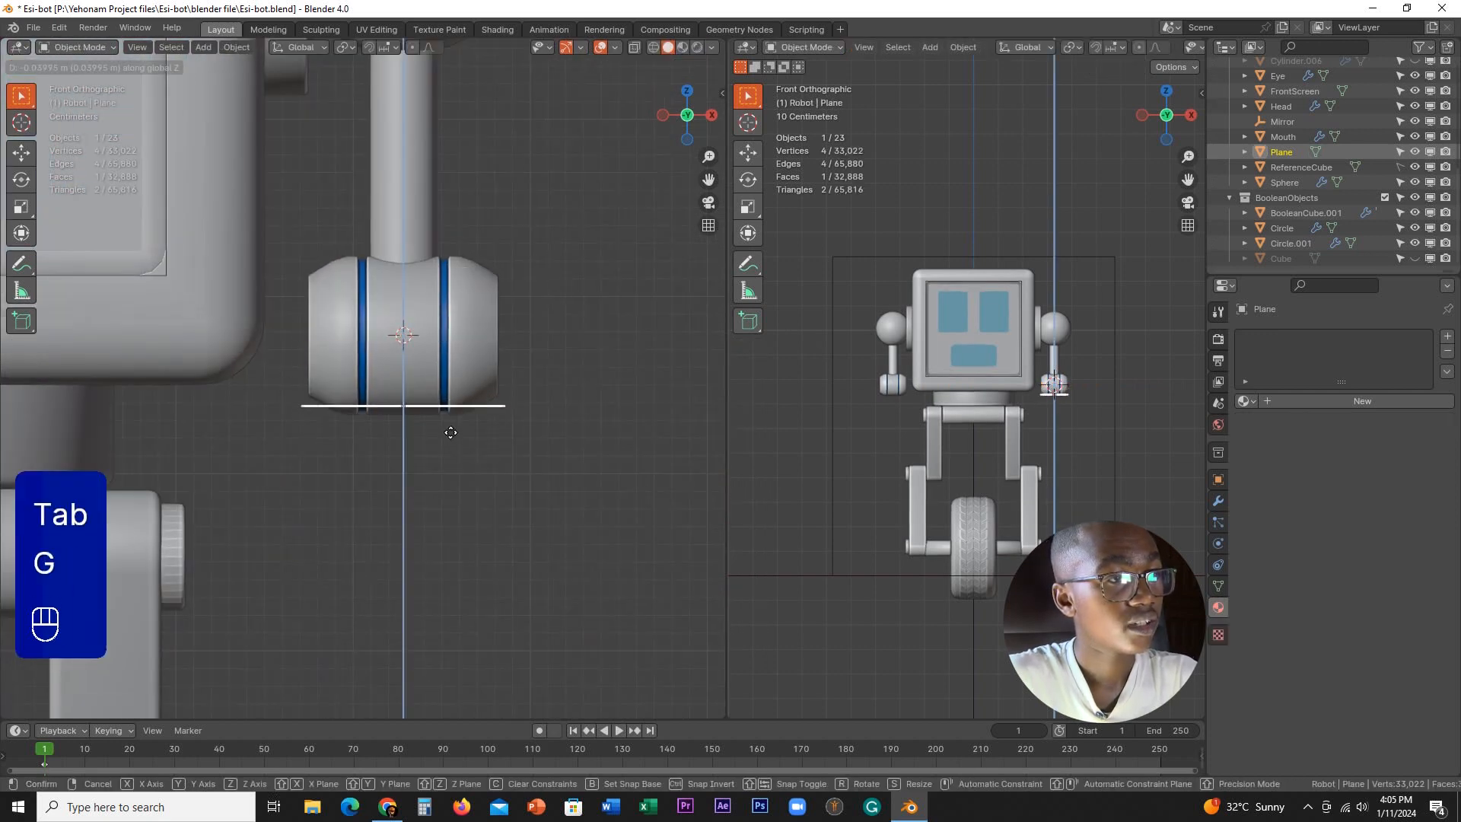
click(450, 446)
- Narrow the plane's whole mesh along the X axis to a scale of about 0.58
scroll(451, 440, down, 5)
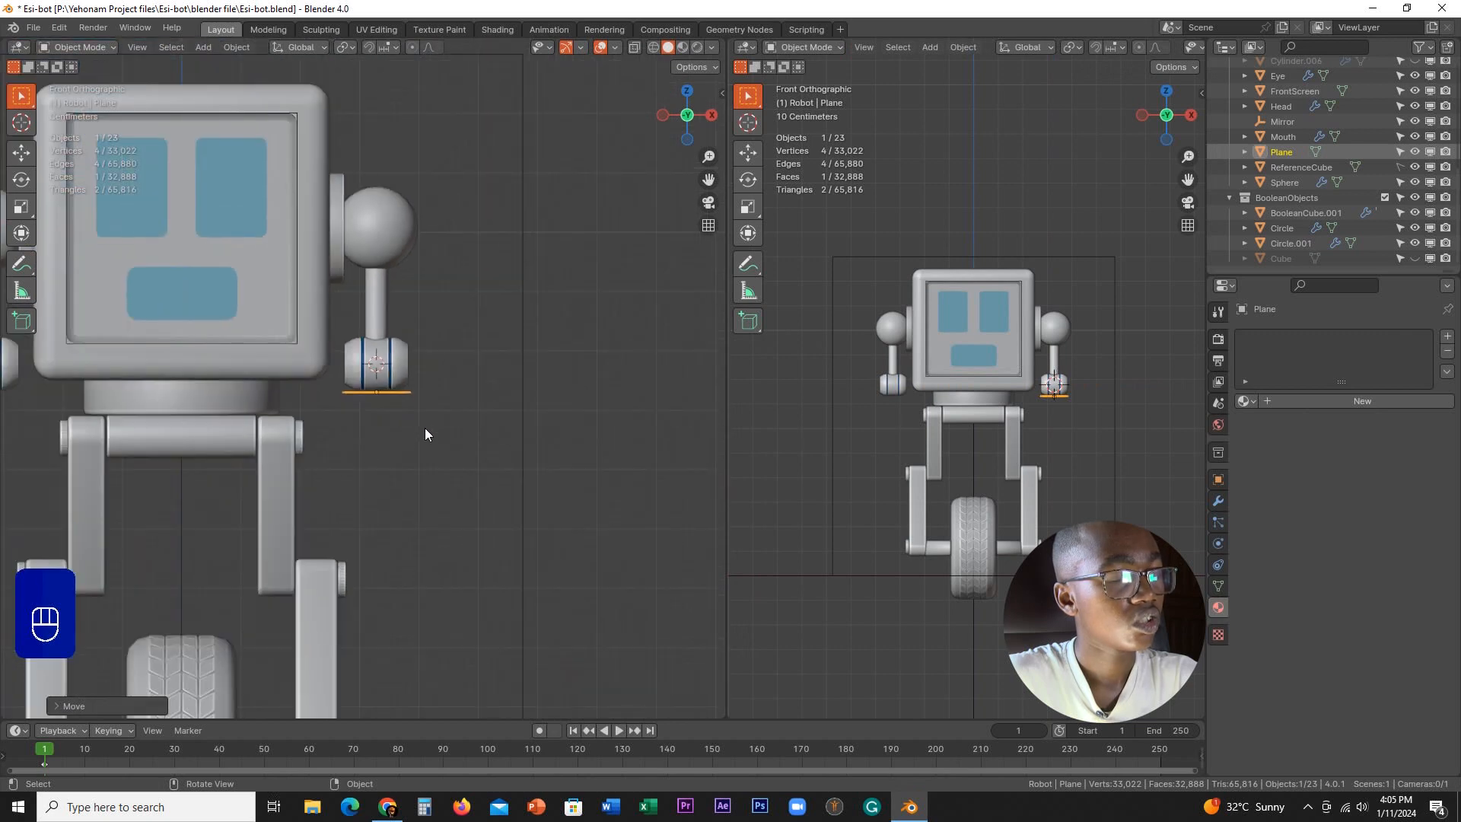
middle_drag(425, 423, 401, 368)
scroll(390, 360, up, 3)
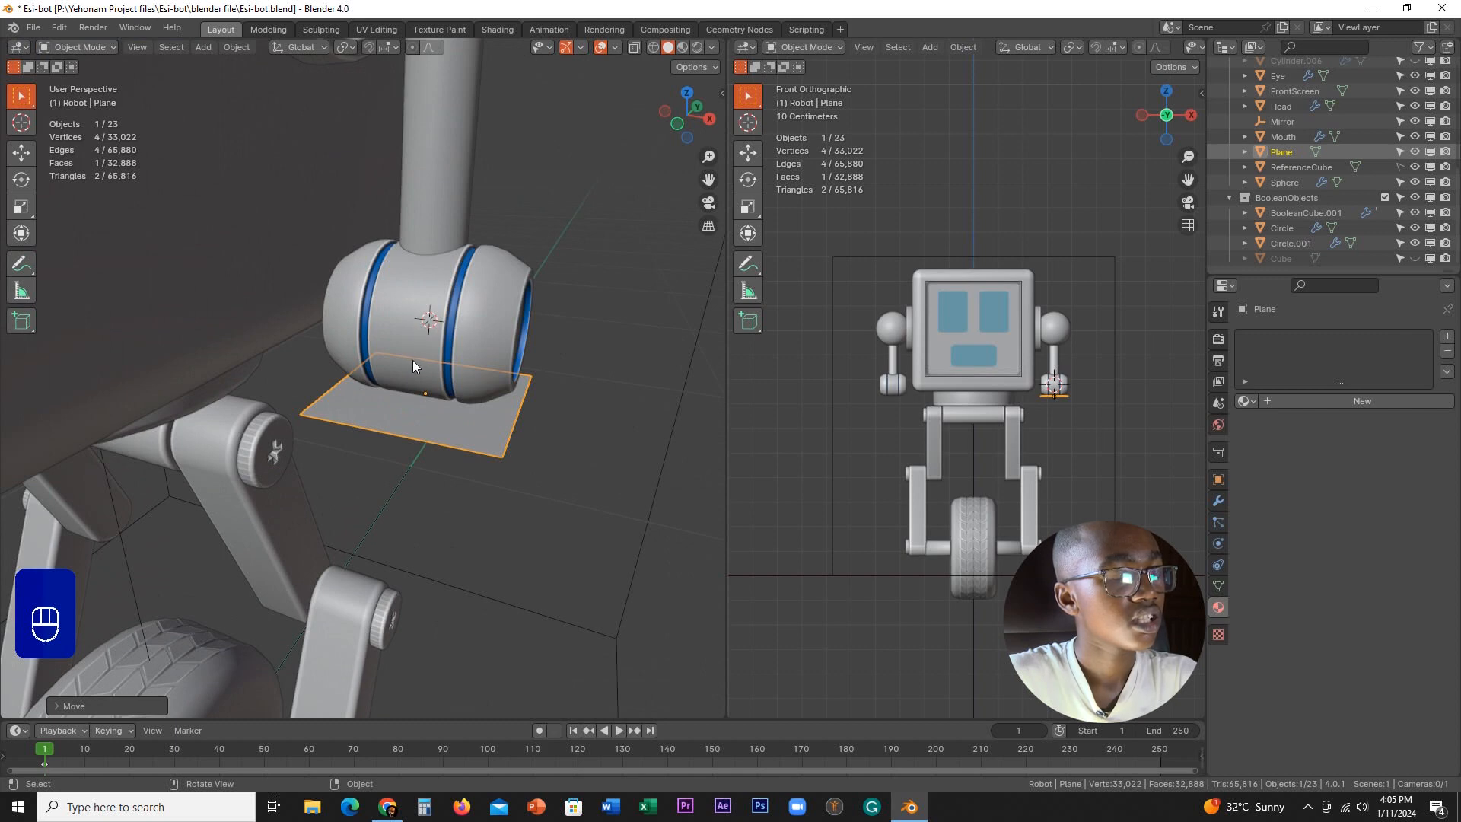
middle_drag(438, 368, 454, 405)
key(Tab)
key(a)
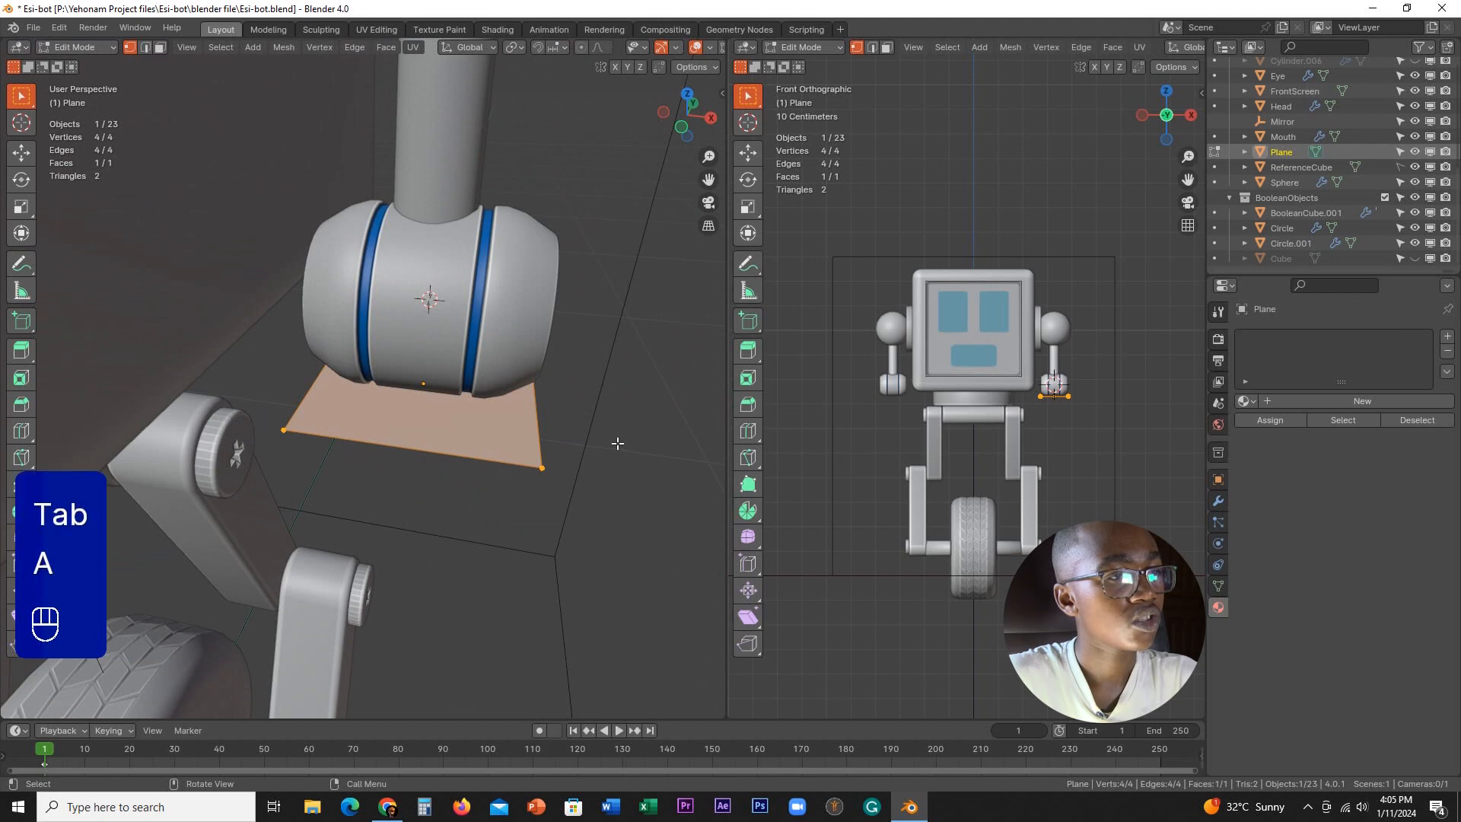
key(s)
key(x)
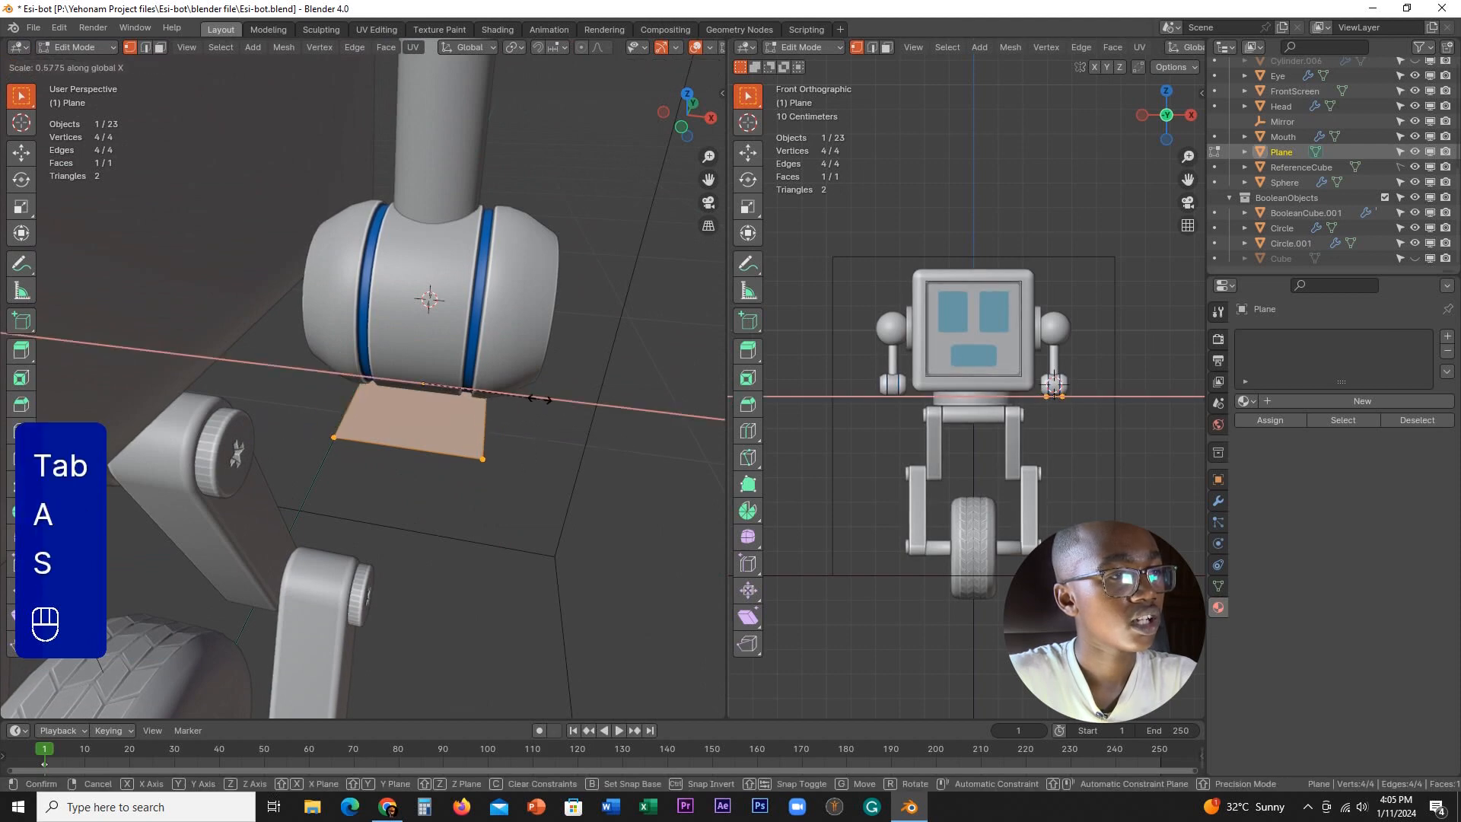
click(532, 401)
- Add two parallel loop cuts that divide the plane under the elbow into three faces along its Y direction
middle_drag(532, 400, 411, 362)
key(KP_3)
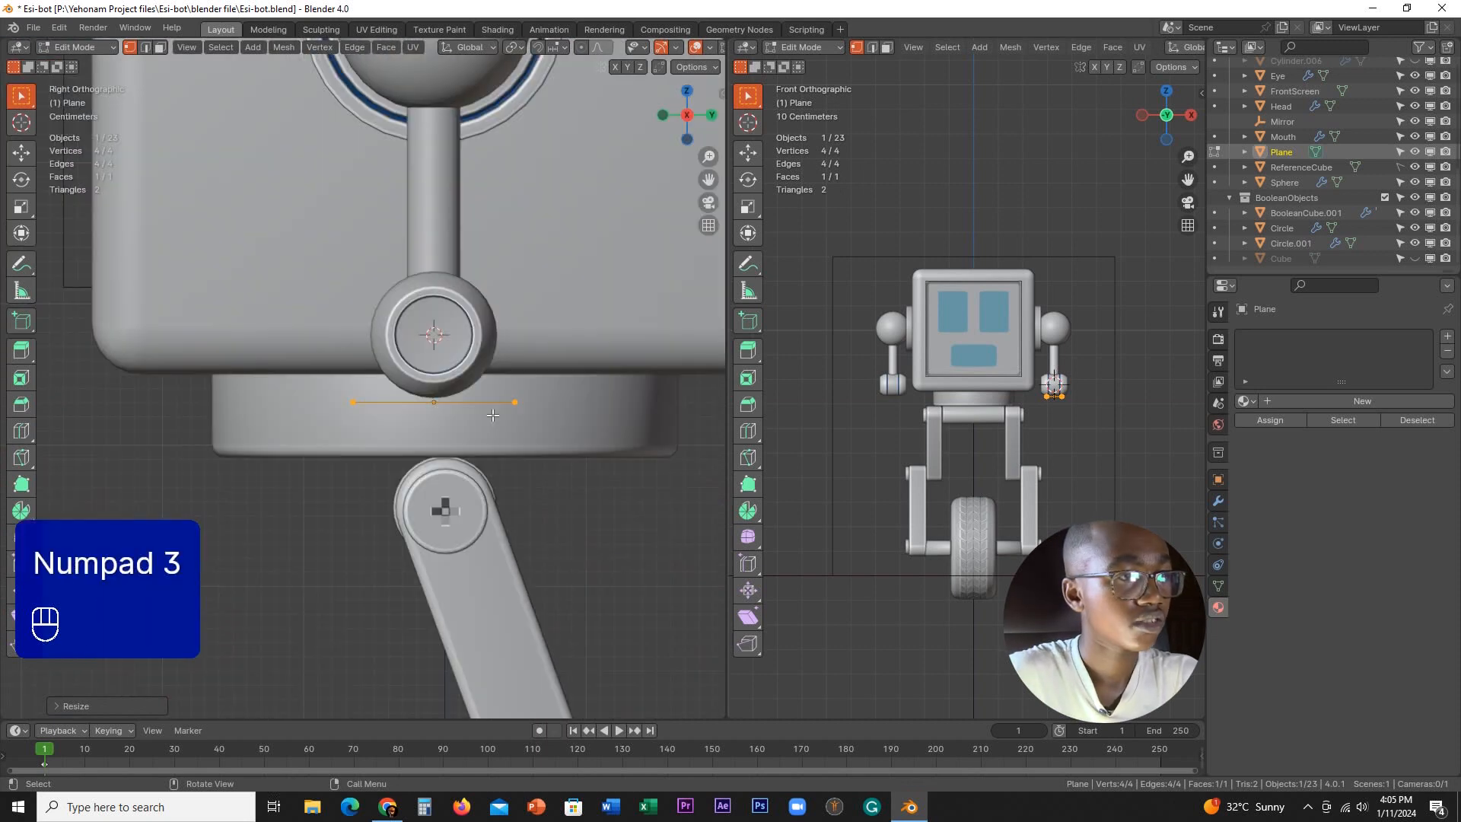
scroll(491, 420, up, 2)
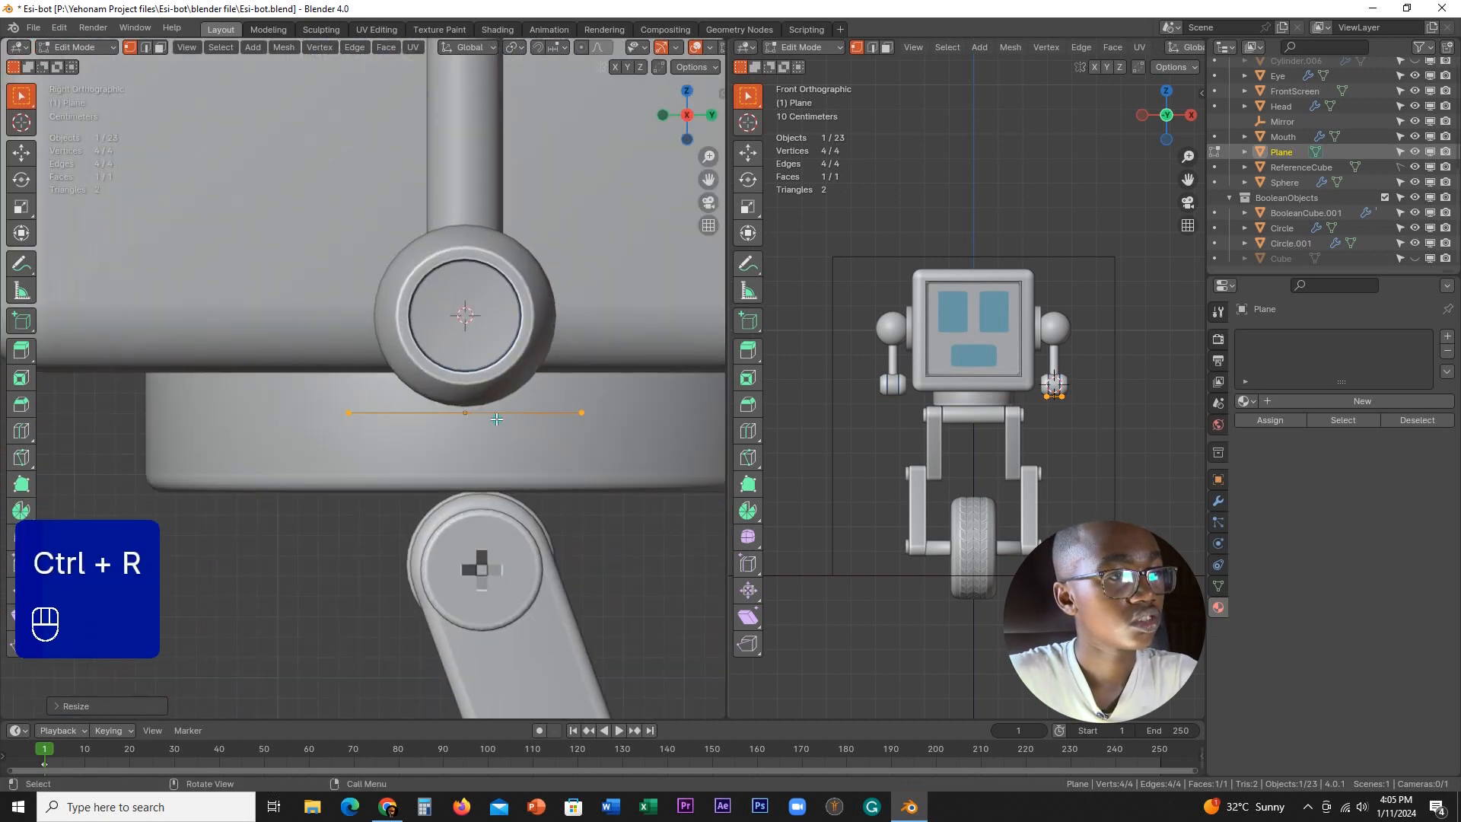
middle_drag(496, 419, 525, 358)
scroll(627, 517, up, 2)
scroll(525, 358, up, 2)
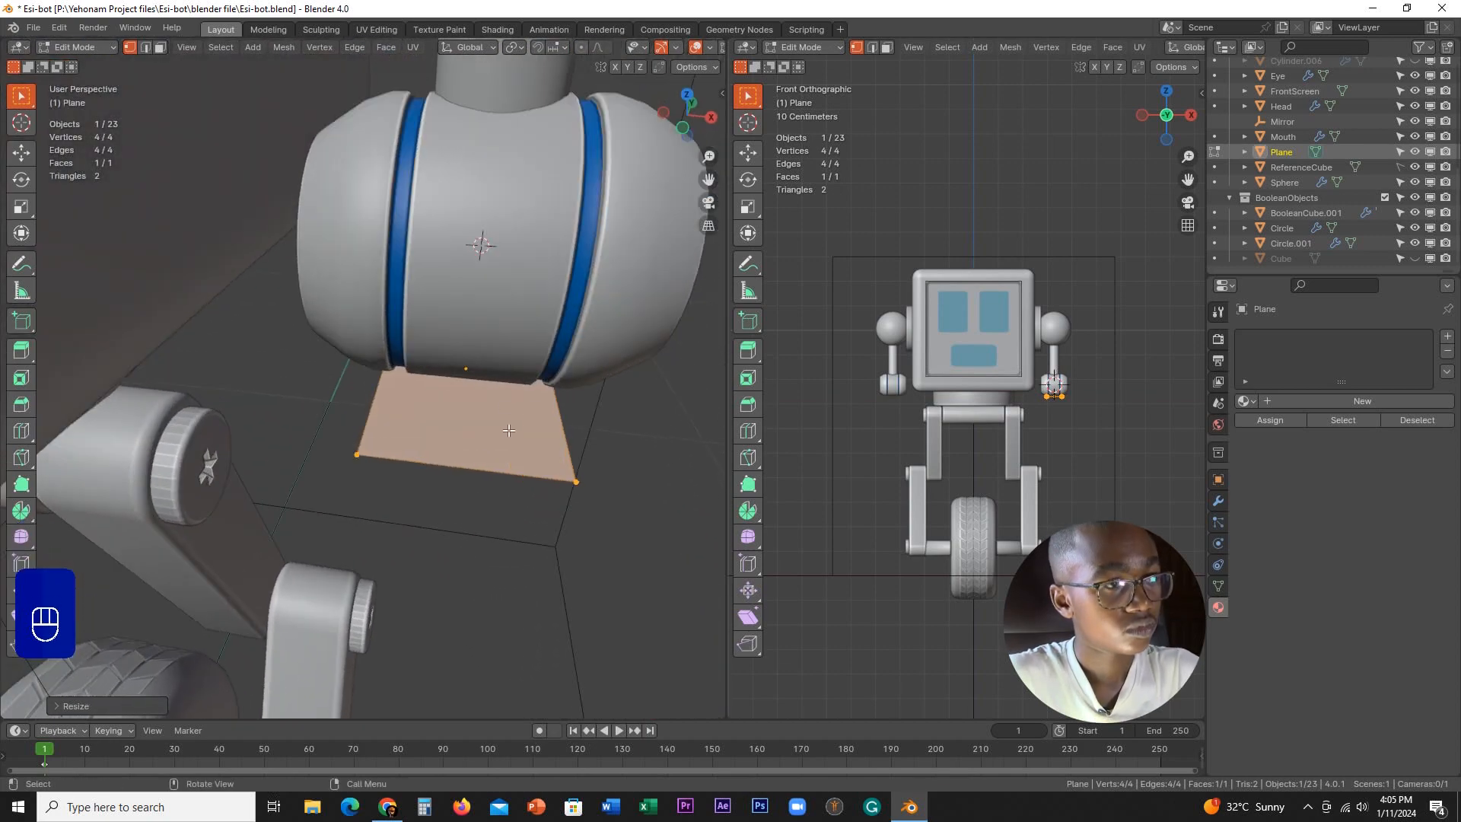
click(558, 440)
- Widen the middle face of the three-part plane slightly along the Y axis
middle_drag(558, 440, 522, 428)
key(s)
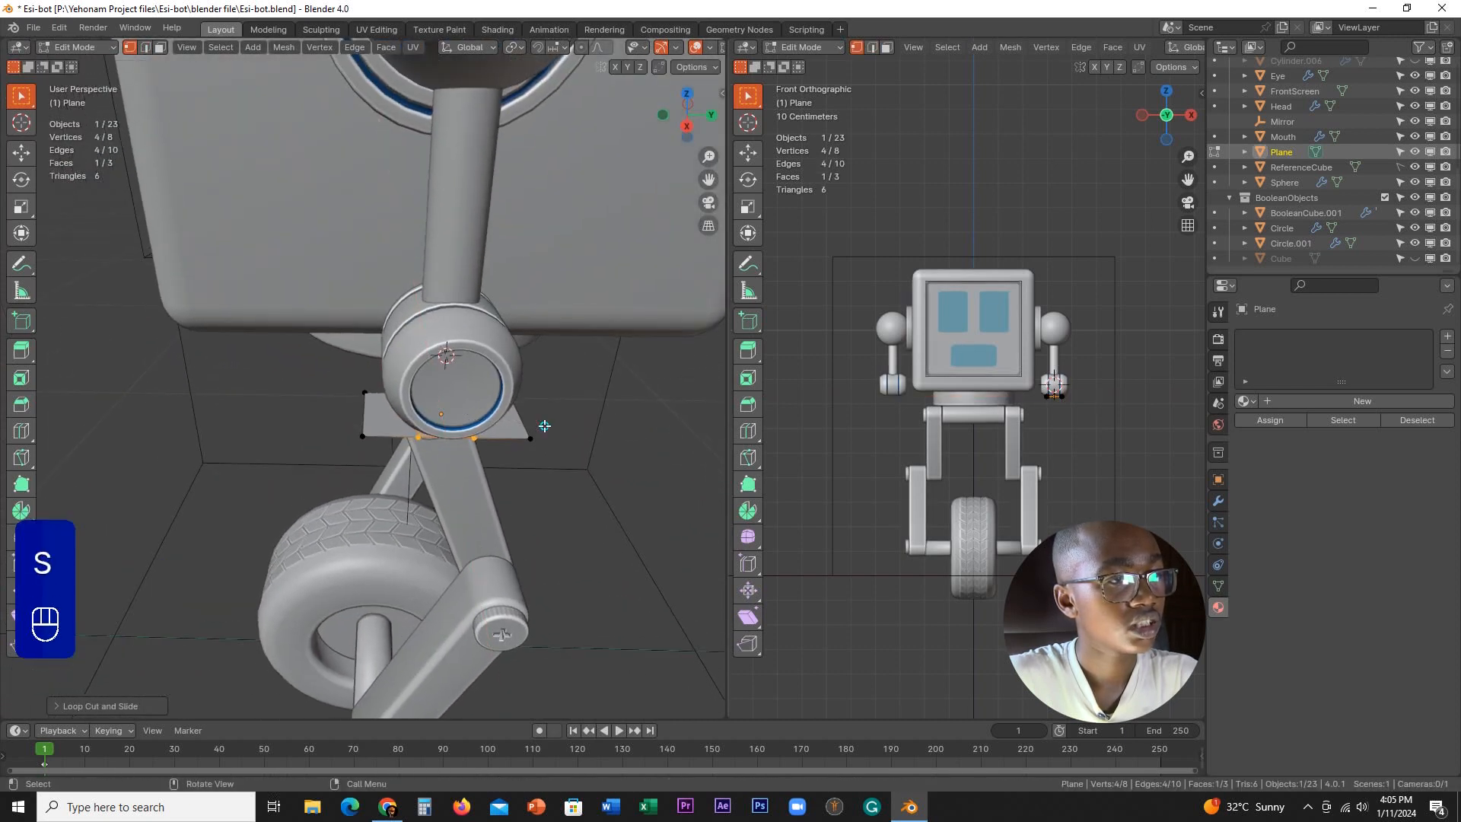
key(s)
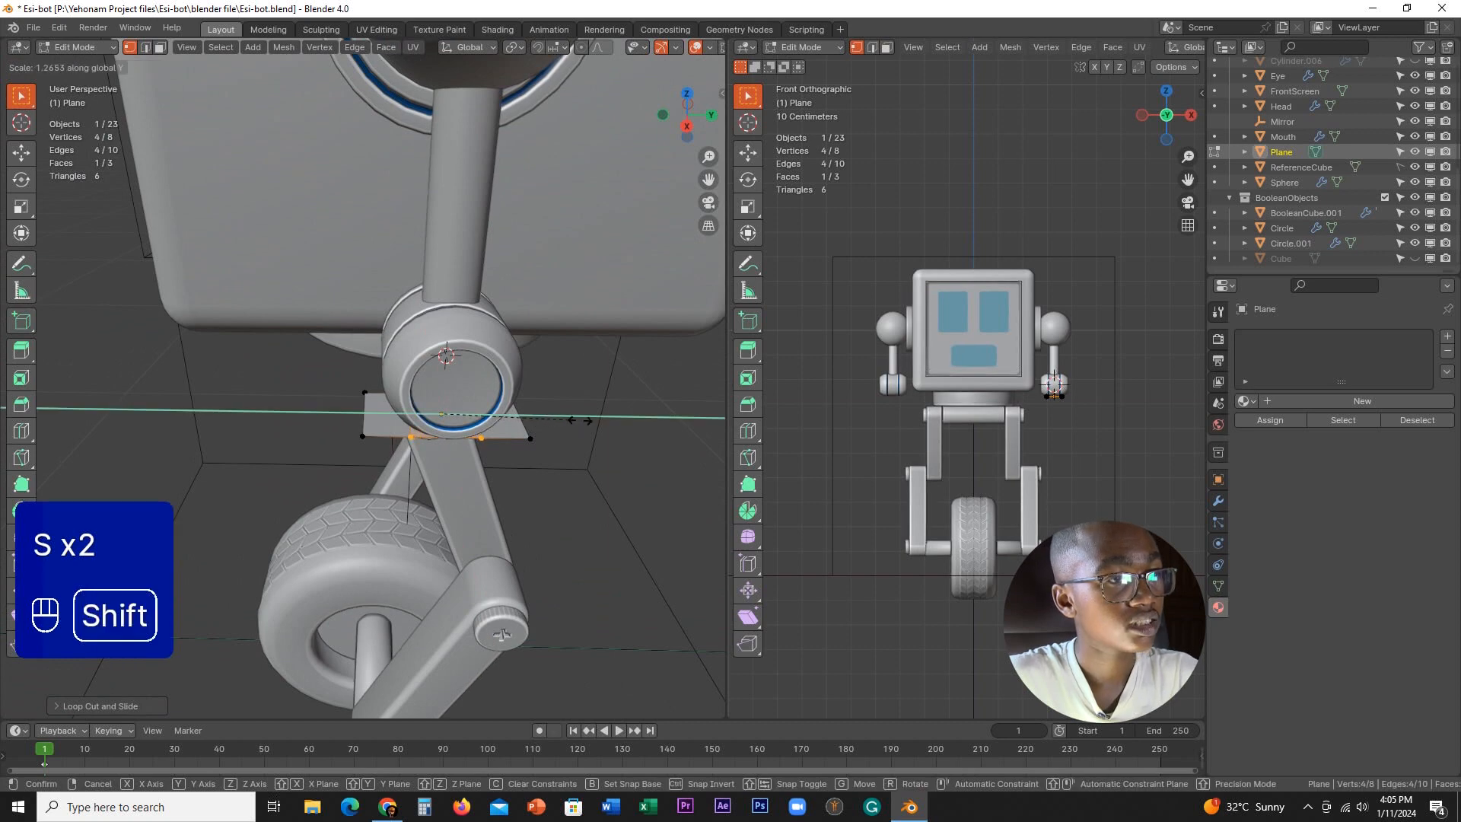
click(564, 420)
key(Tab)
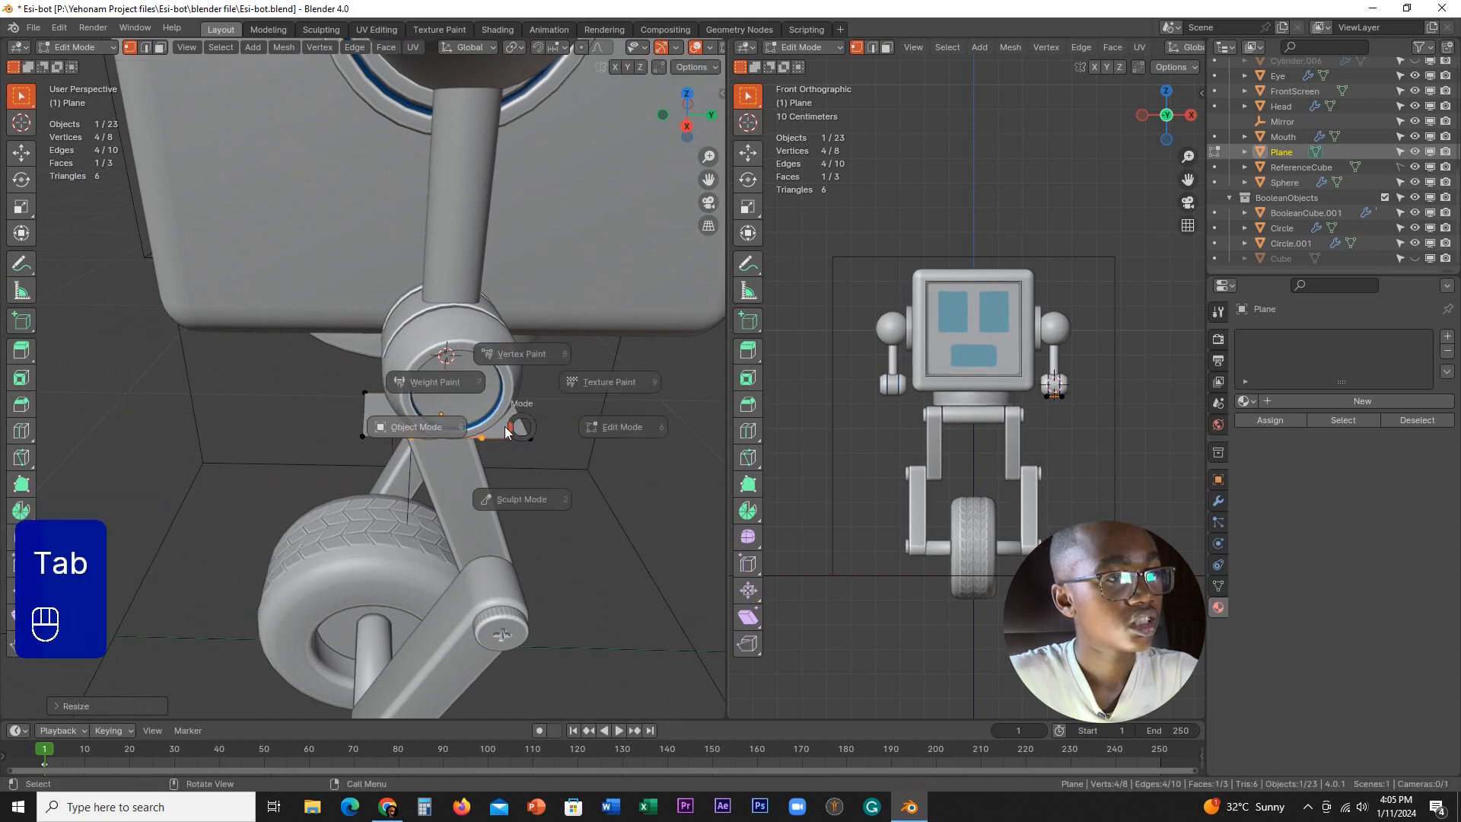
key(Tab)
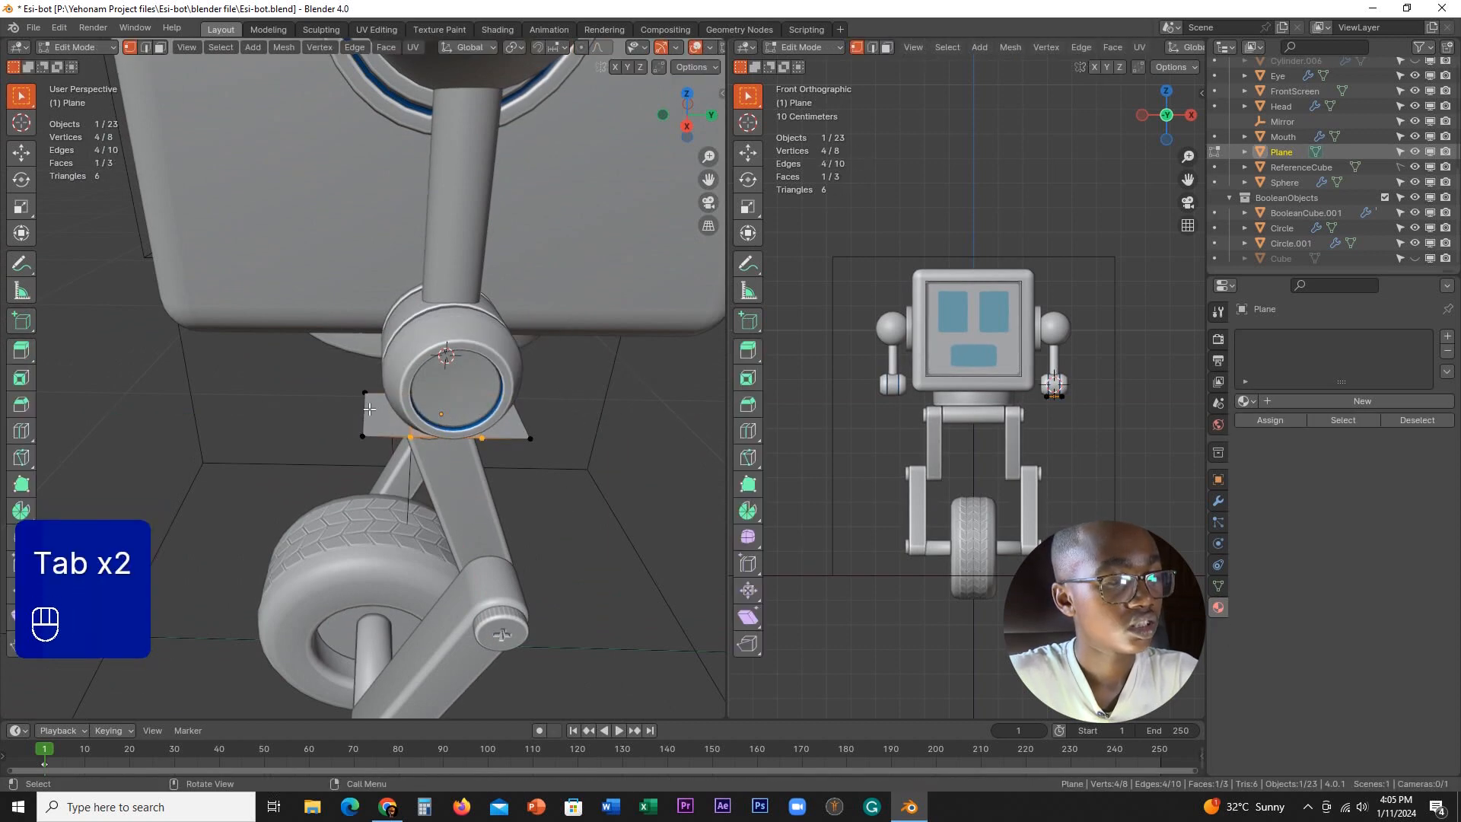
- Raise the plane's two outer Y-side edges along Z so the strip cradles the underside of the elbow joint
shift+click(517, 420)
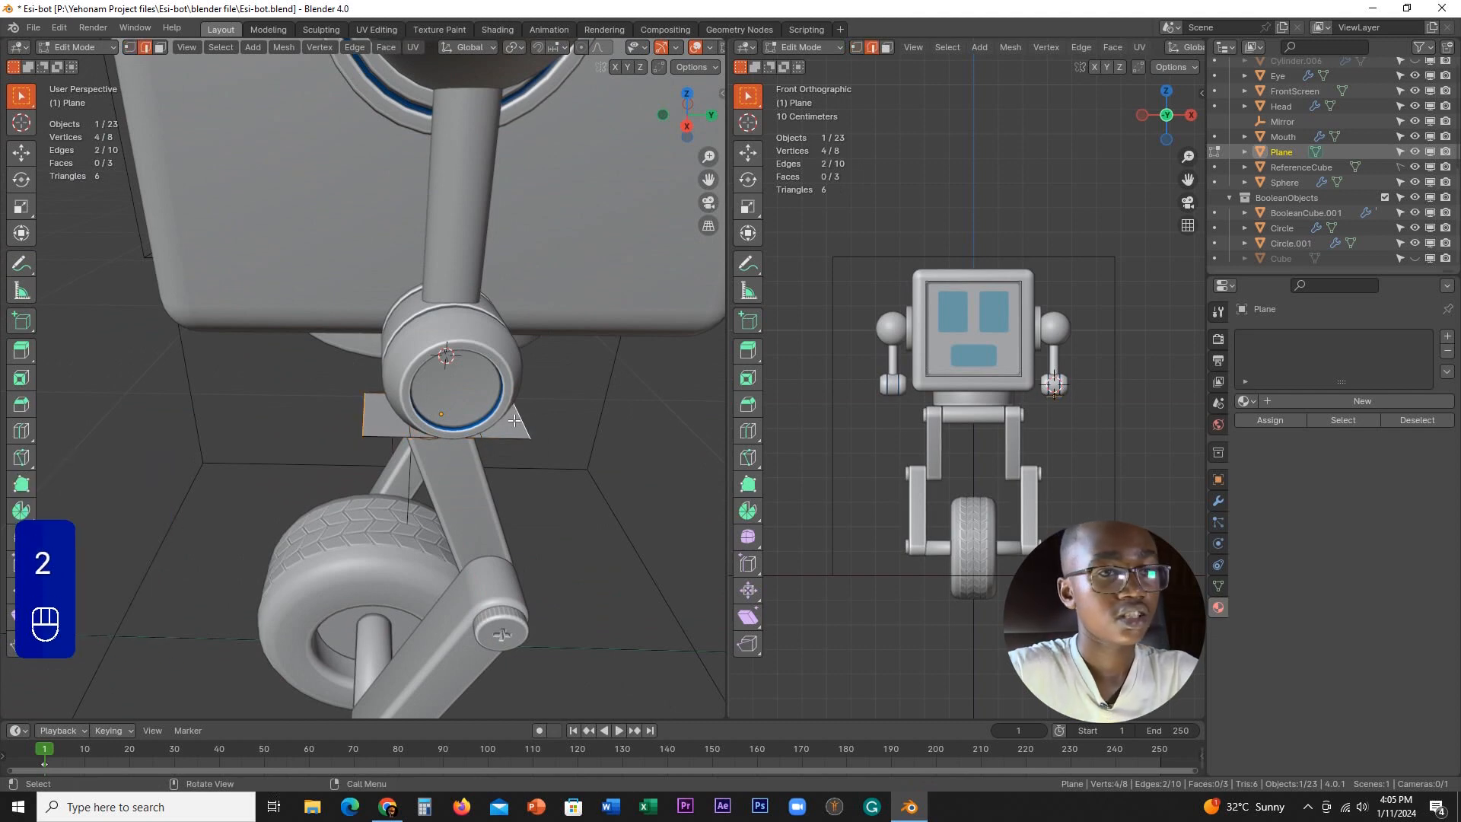
key(KP_1)
key(KP_3)
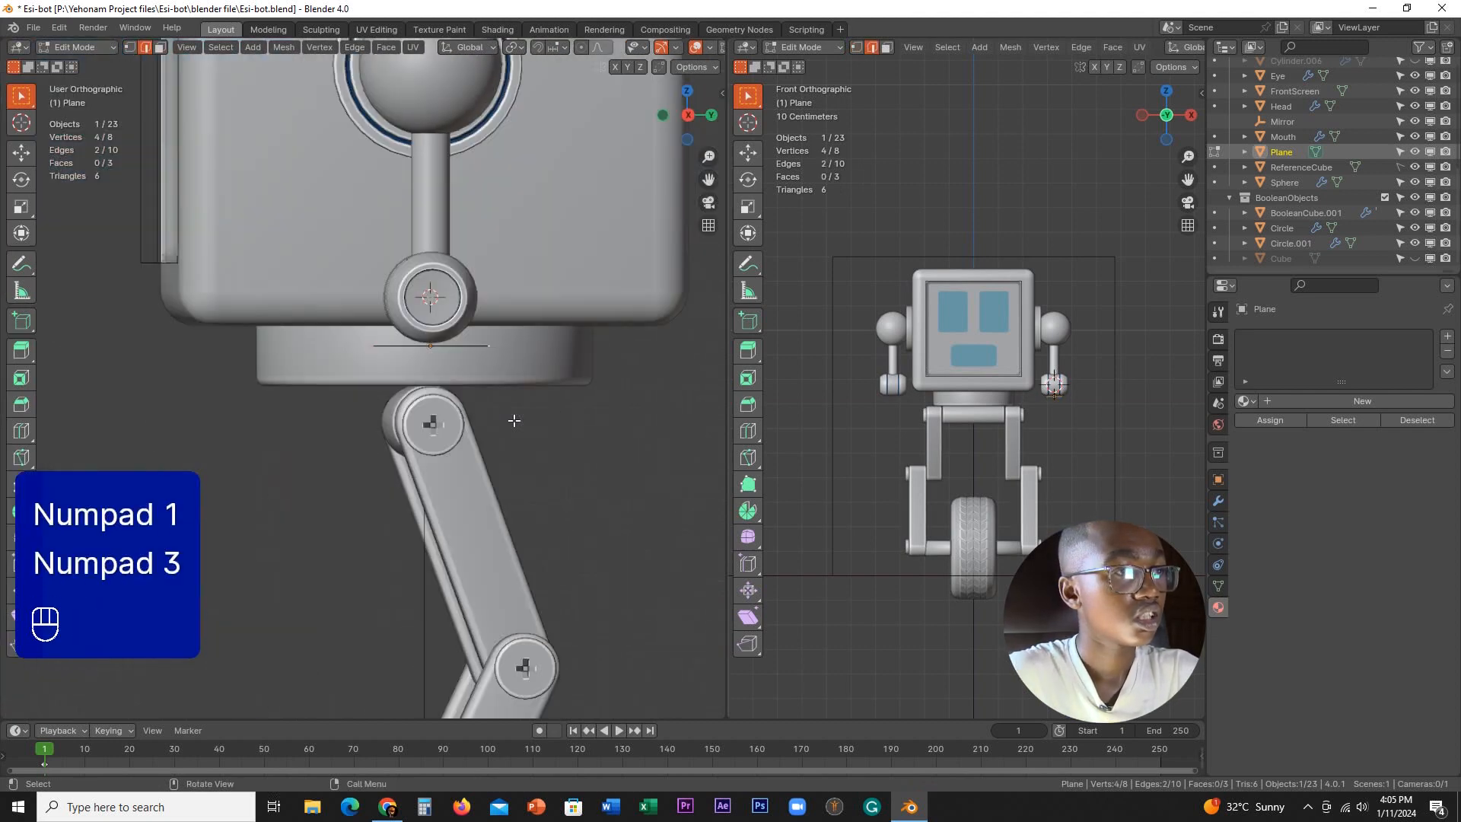
scroll(533, 411, up, 3)
key(g)
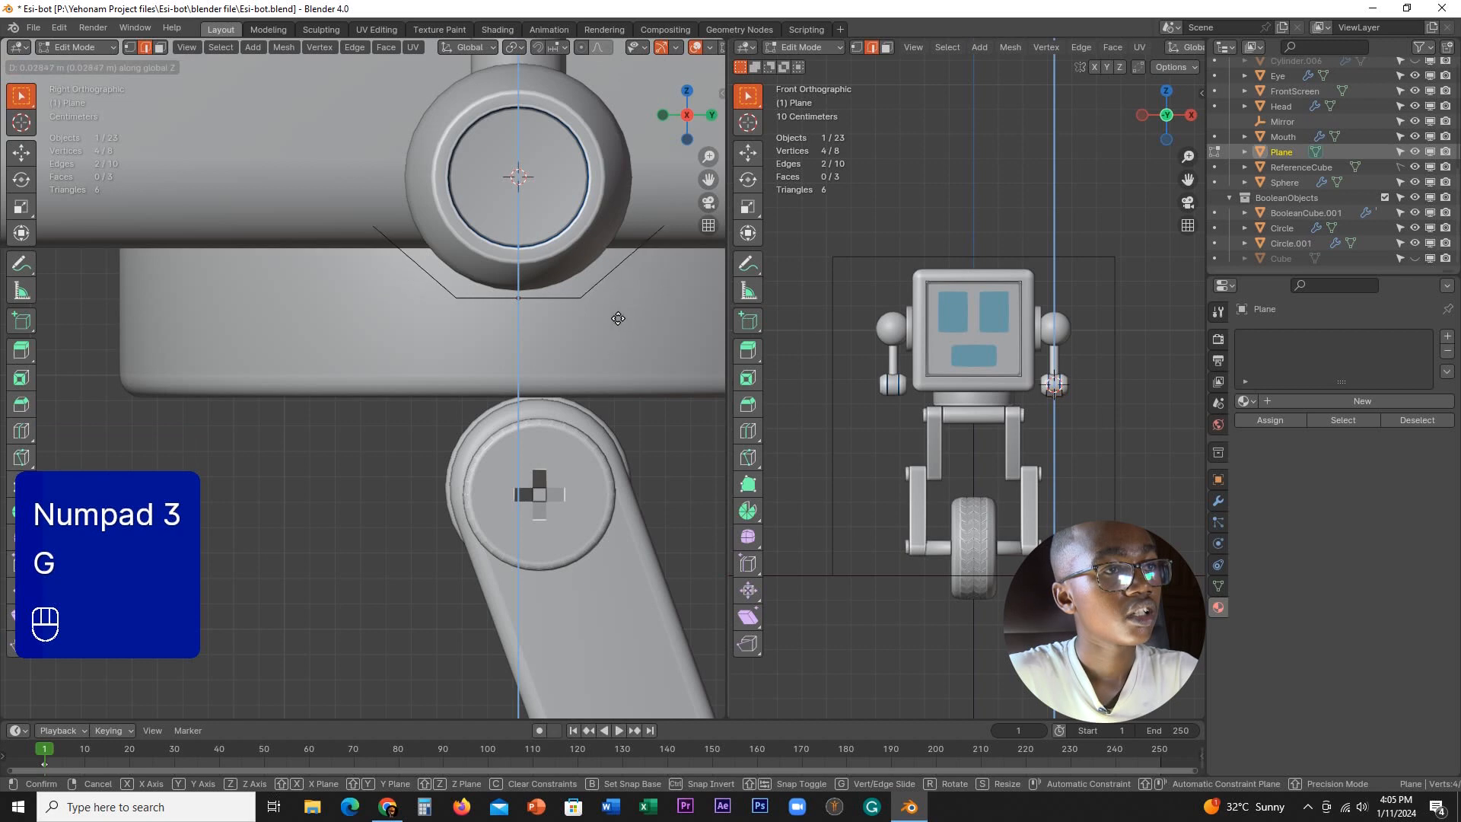
click(626, 272)
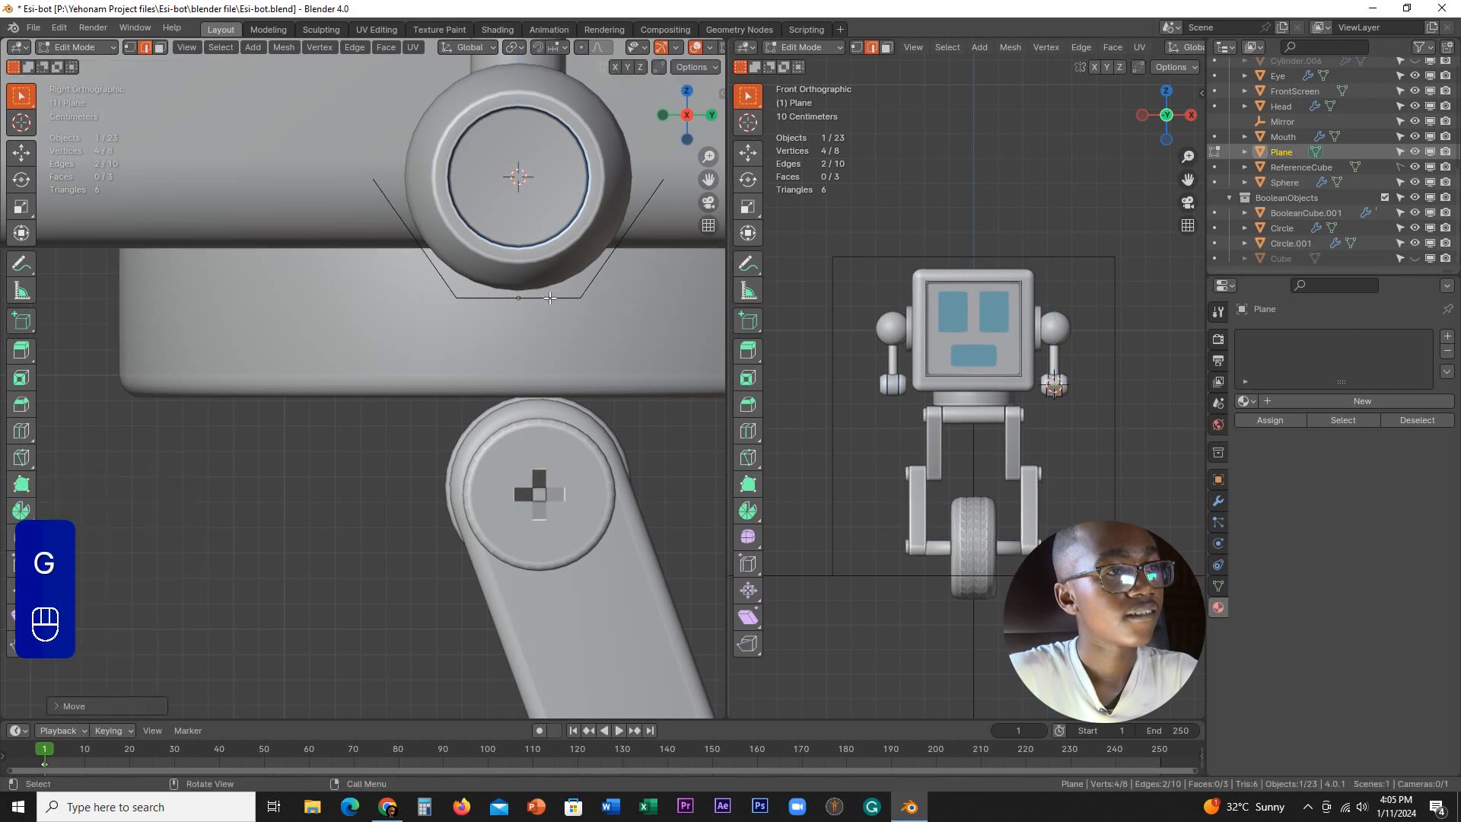
middle_drag(550, 297, 506, 363)
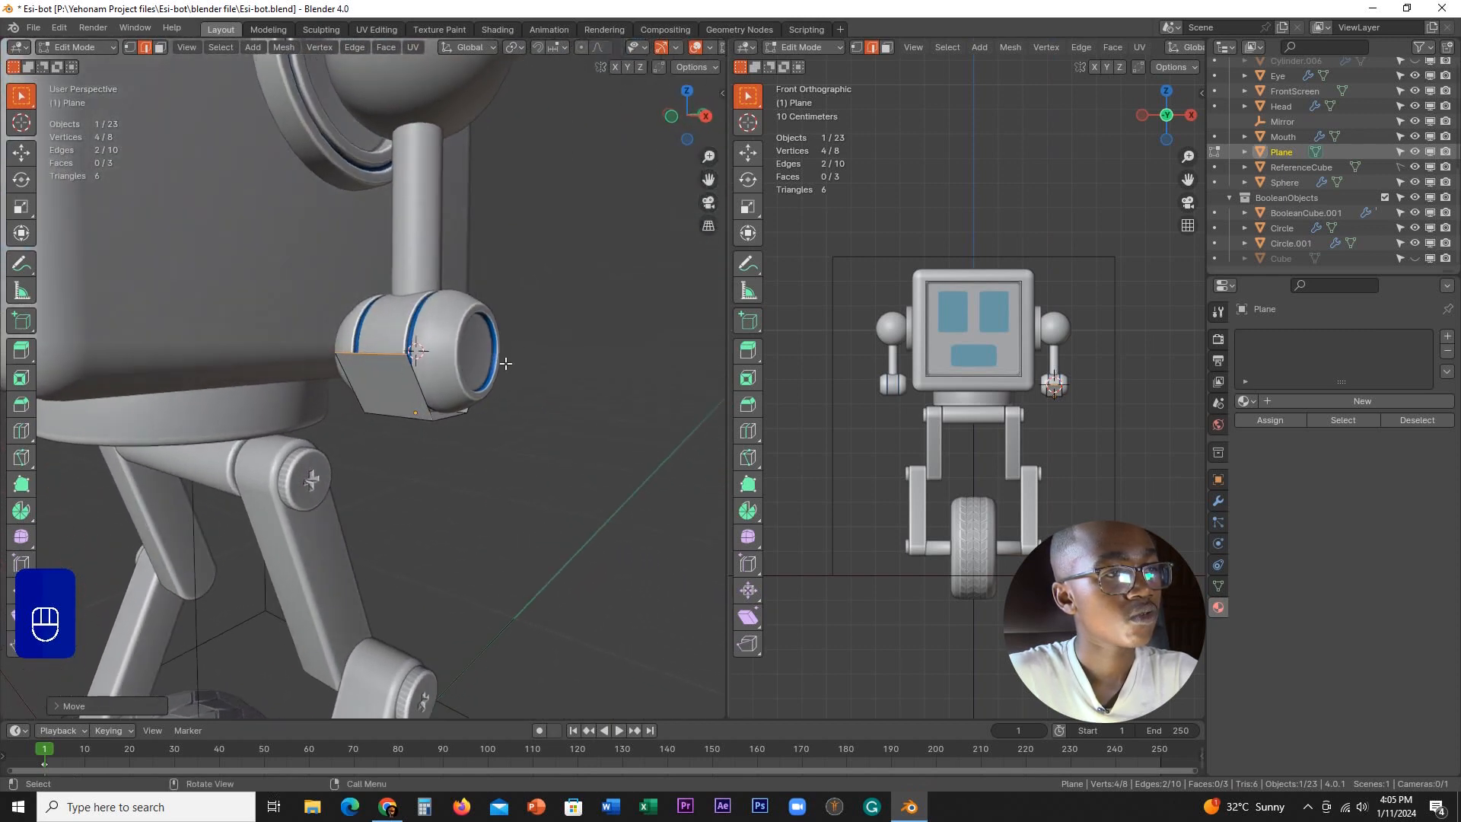
- Extrude all faces of the bent plane downward to form the forearm's length
key(Tab)
middle_drag(328, 390, 487, 399)
key(Tab)
key(a)
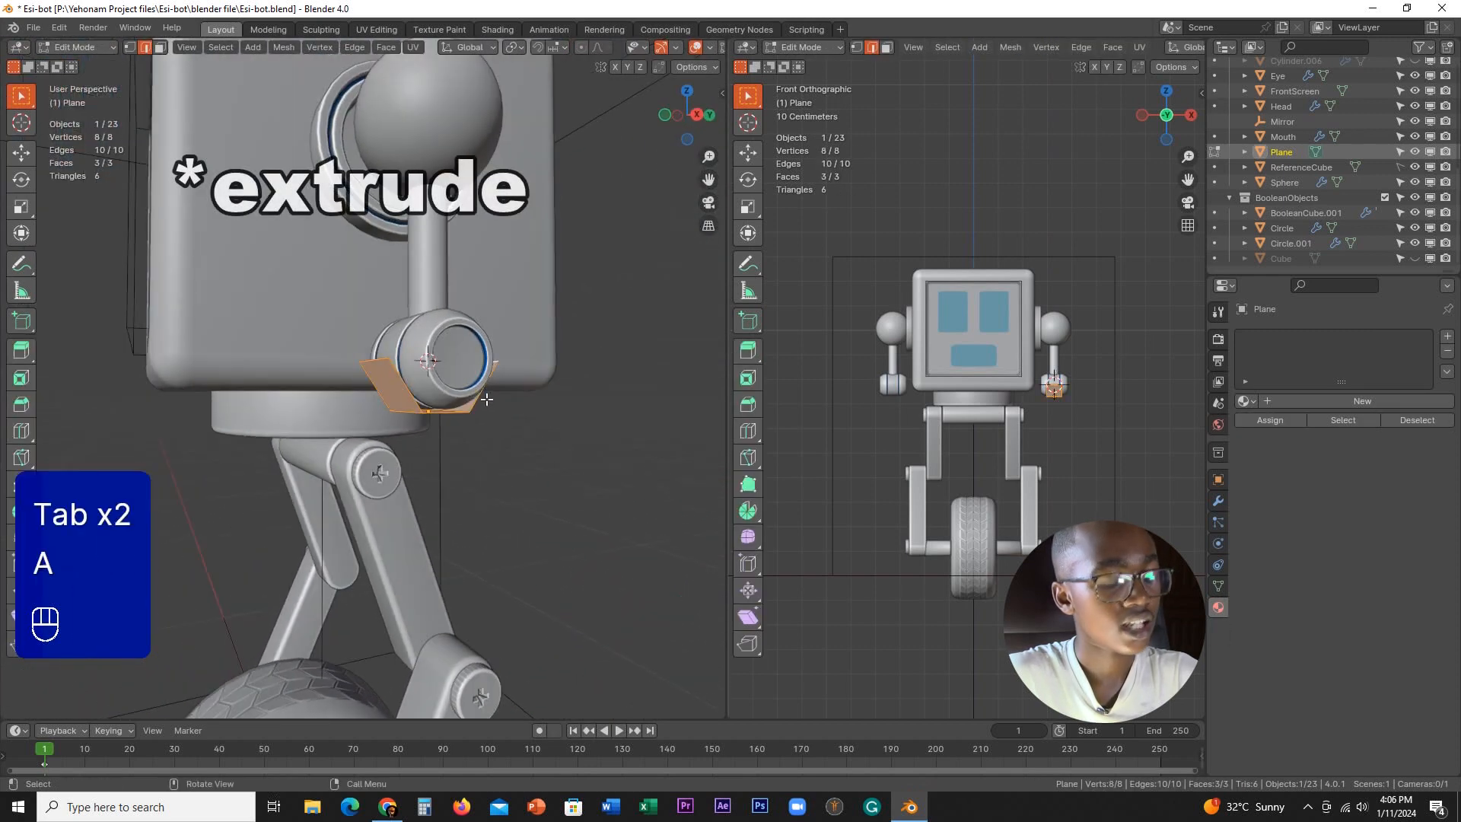
key(e)
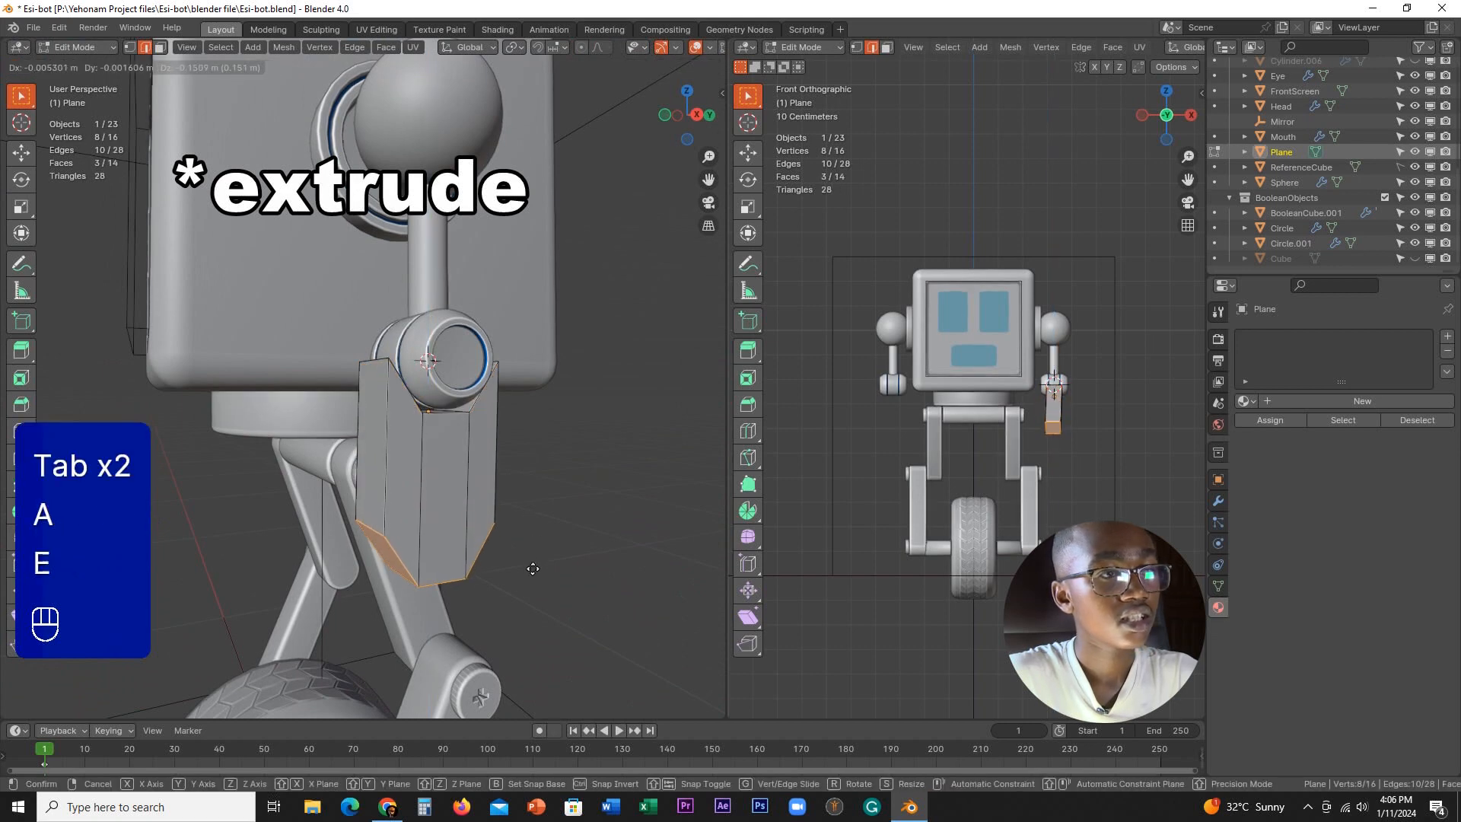
middle_click(532, 598)
click(533, 612)
middle_drag(533, 613, 506, 415)
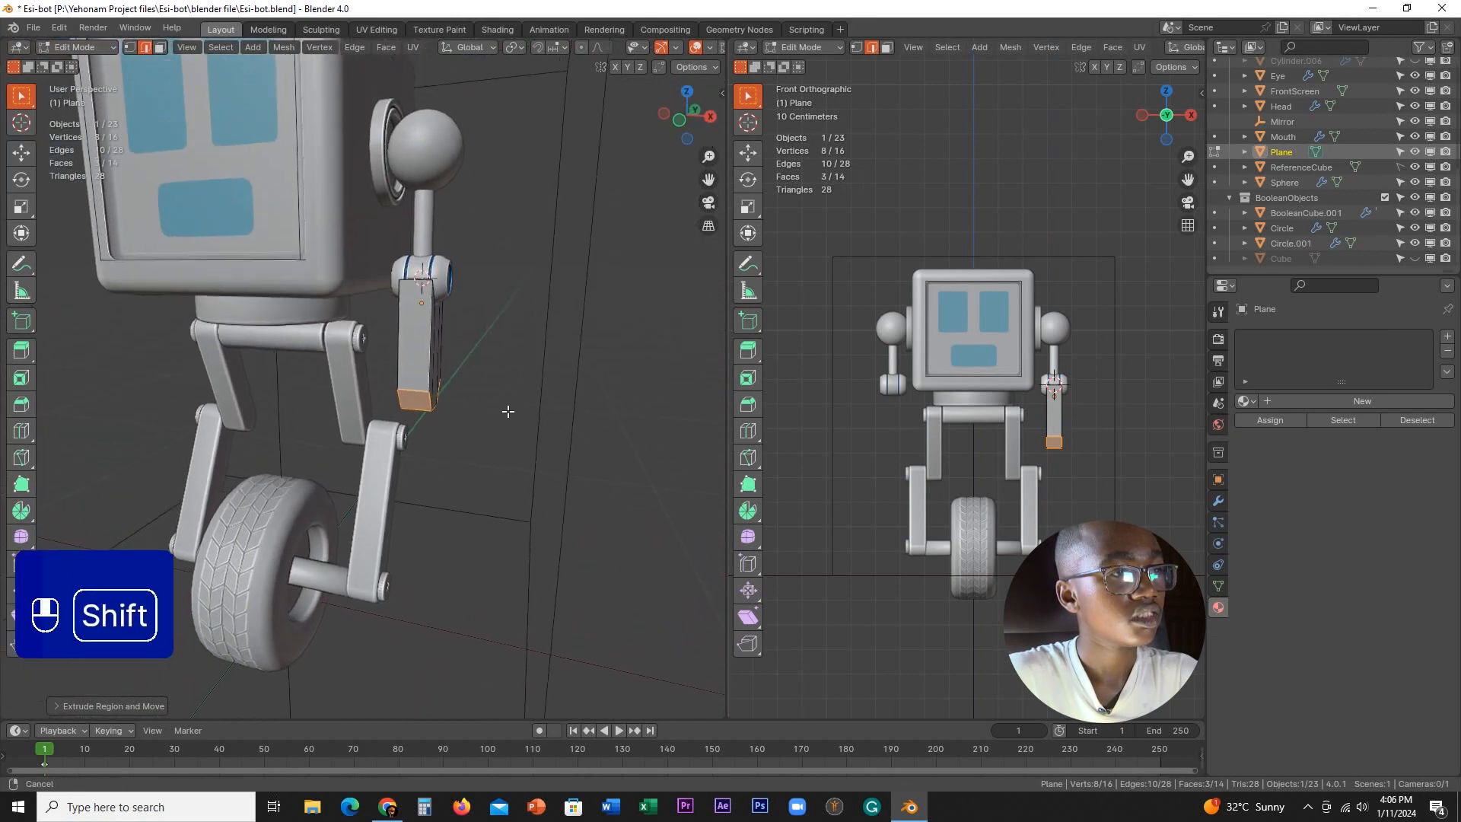
- Switch to the browser to review the Robot Hand Two Finger Pose reference on Free3D, and return to Blender
scroll(506, 416, up, 4)
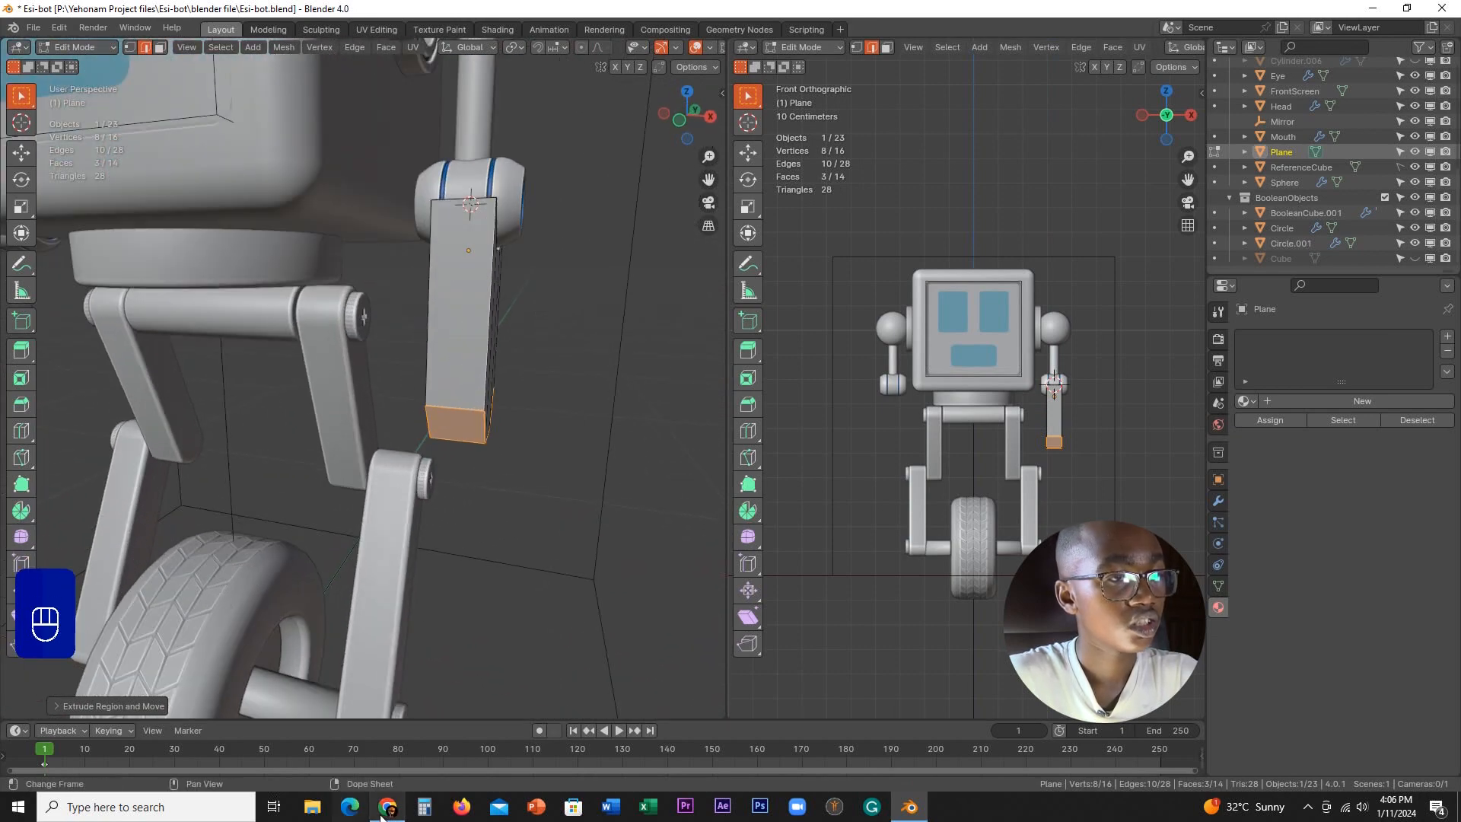
click(386, 808)
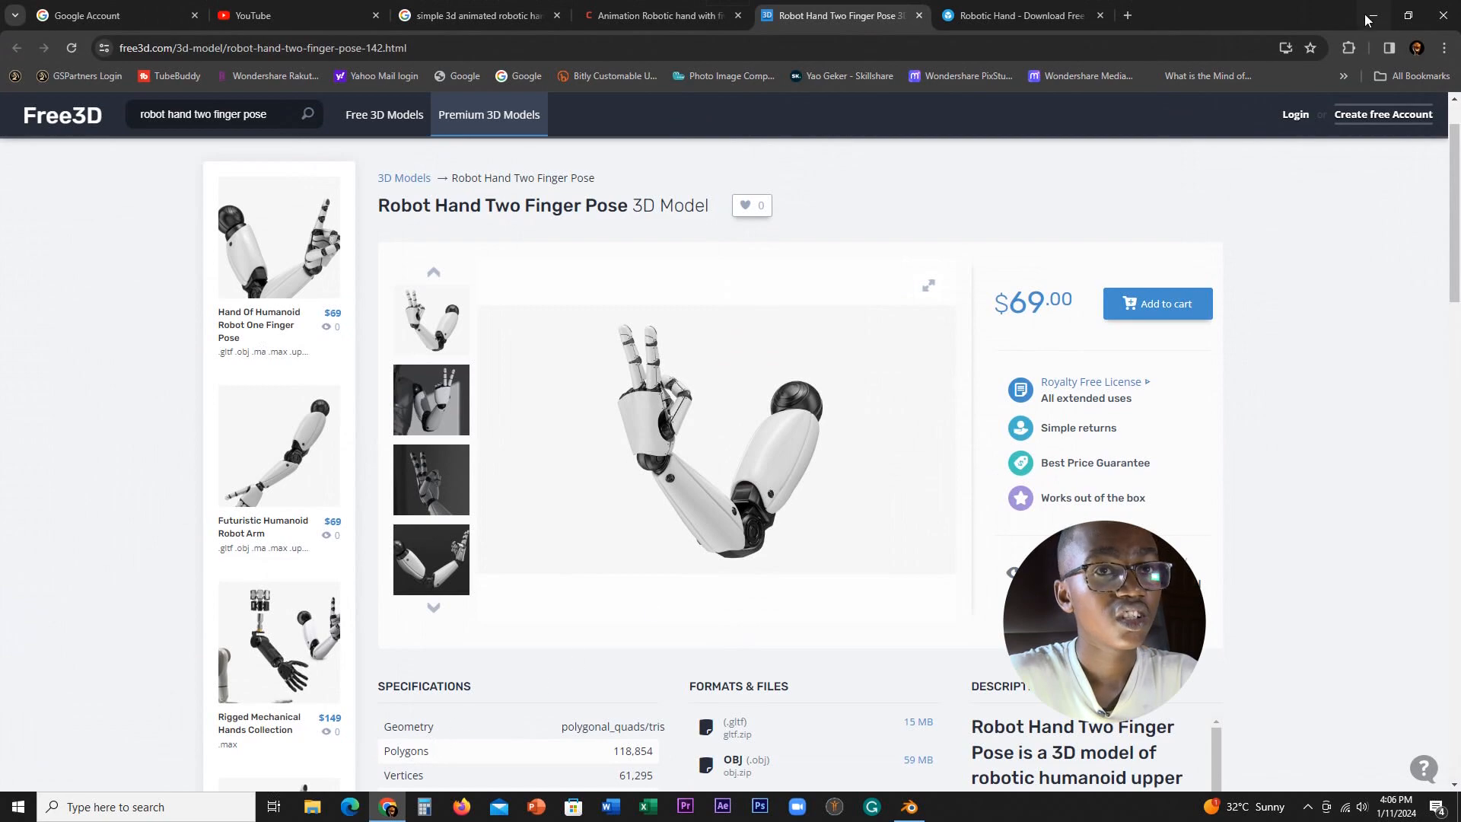
click(1373, 9)
- Flare the forearm's bottom faces wider along X and lower them slightly along Z
shift+middle_drag(570, 316, 493, 320)
key(s)
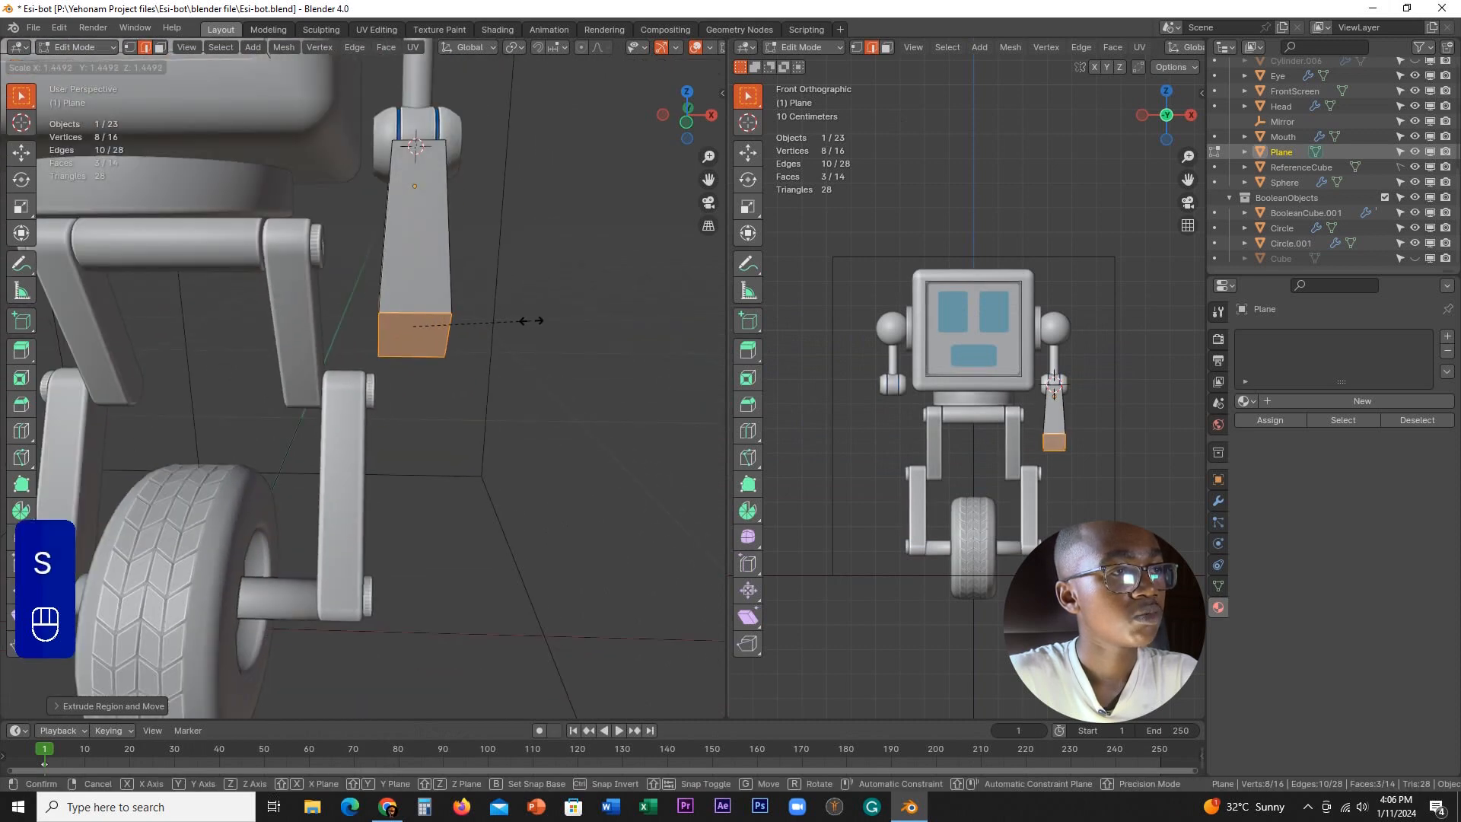
key(s)
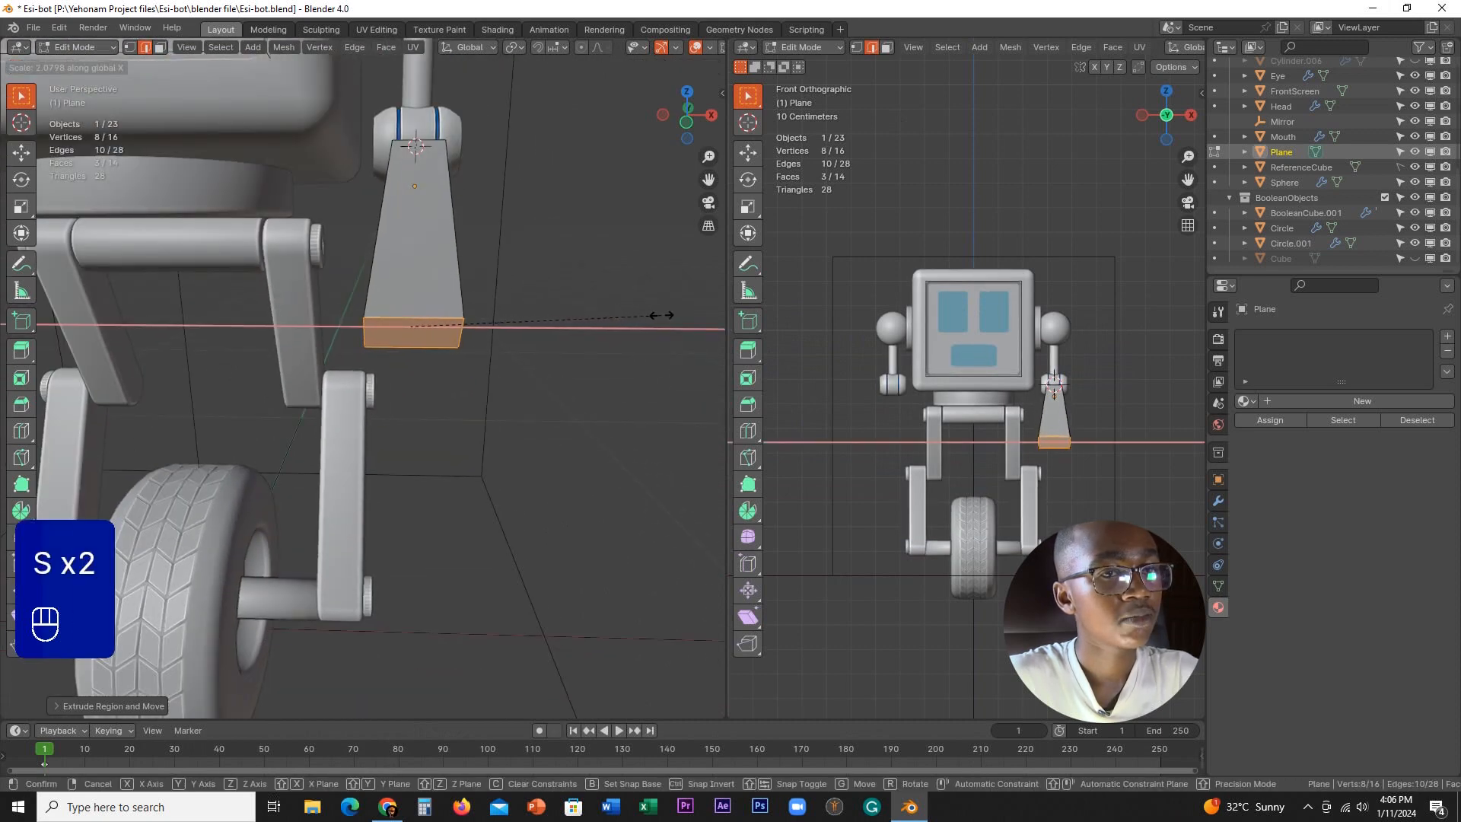
key(g)
click(606, 323)
key(s)
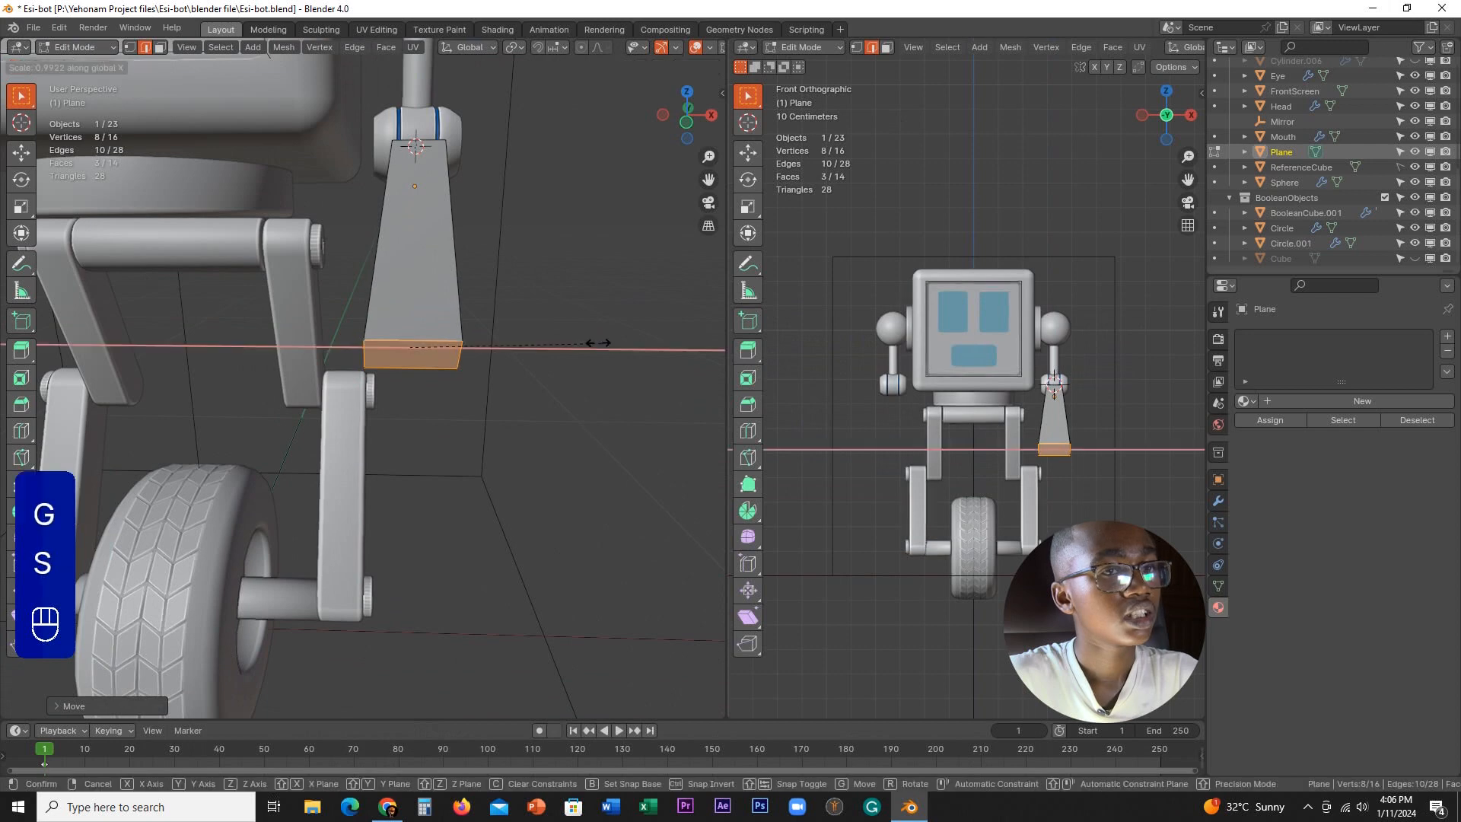
click(567, 339)
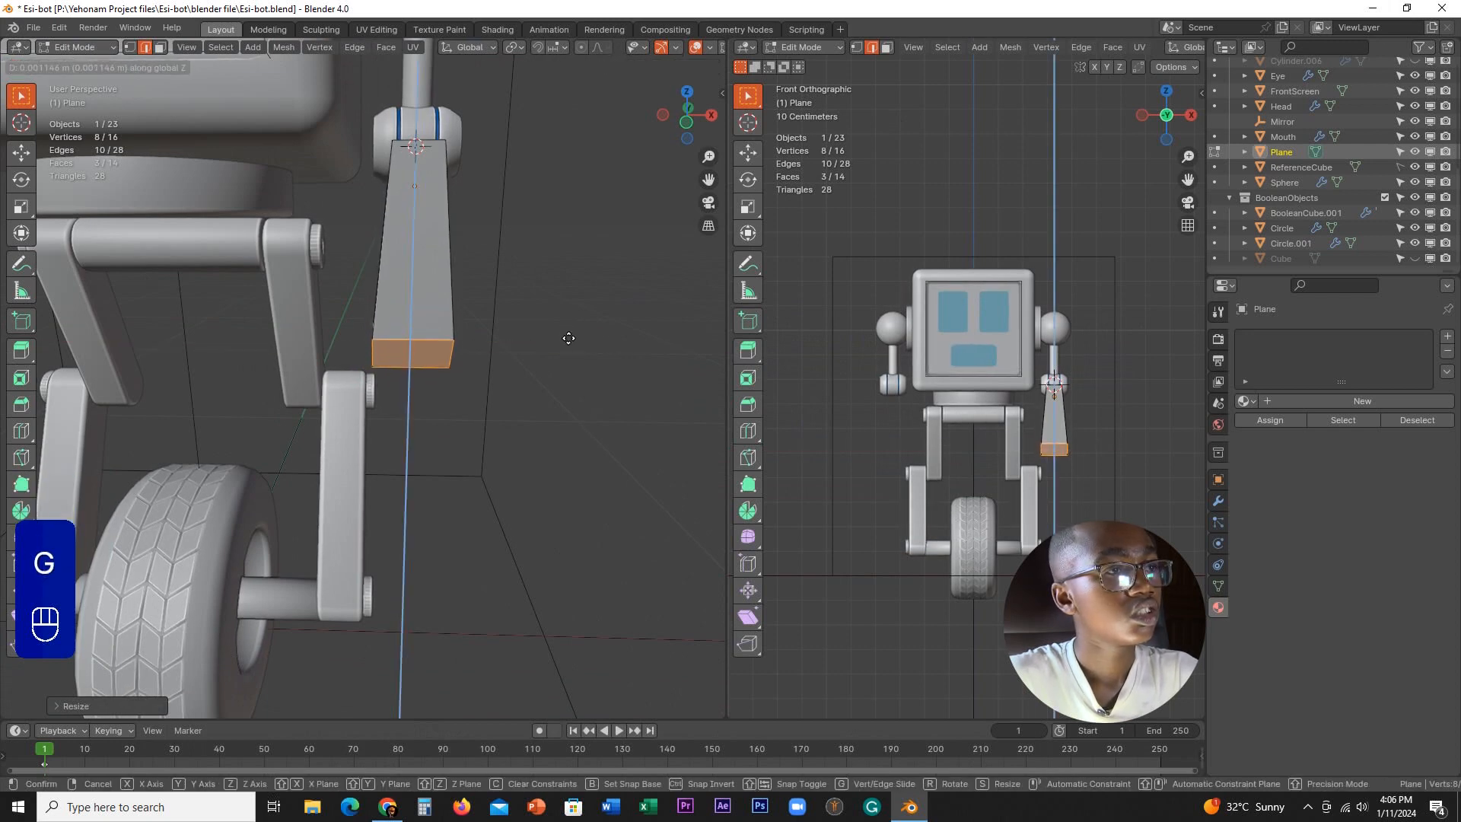
click(568, 338)
- Try inverting the forearm's angled bottom faces with a scale of -1 along Z
middle_drag(568, 338, 423, 311)
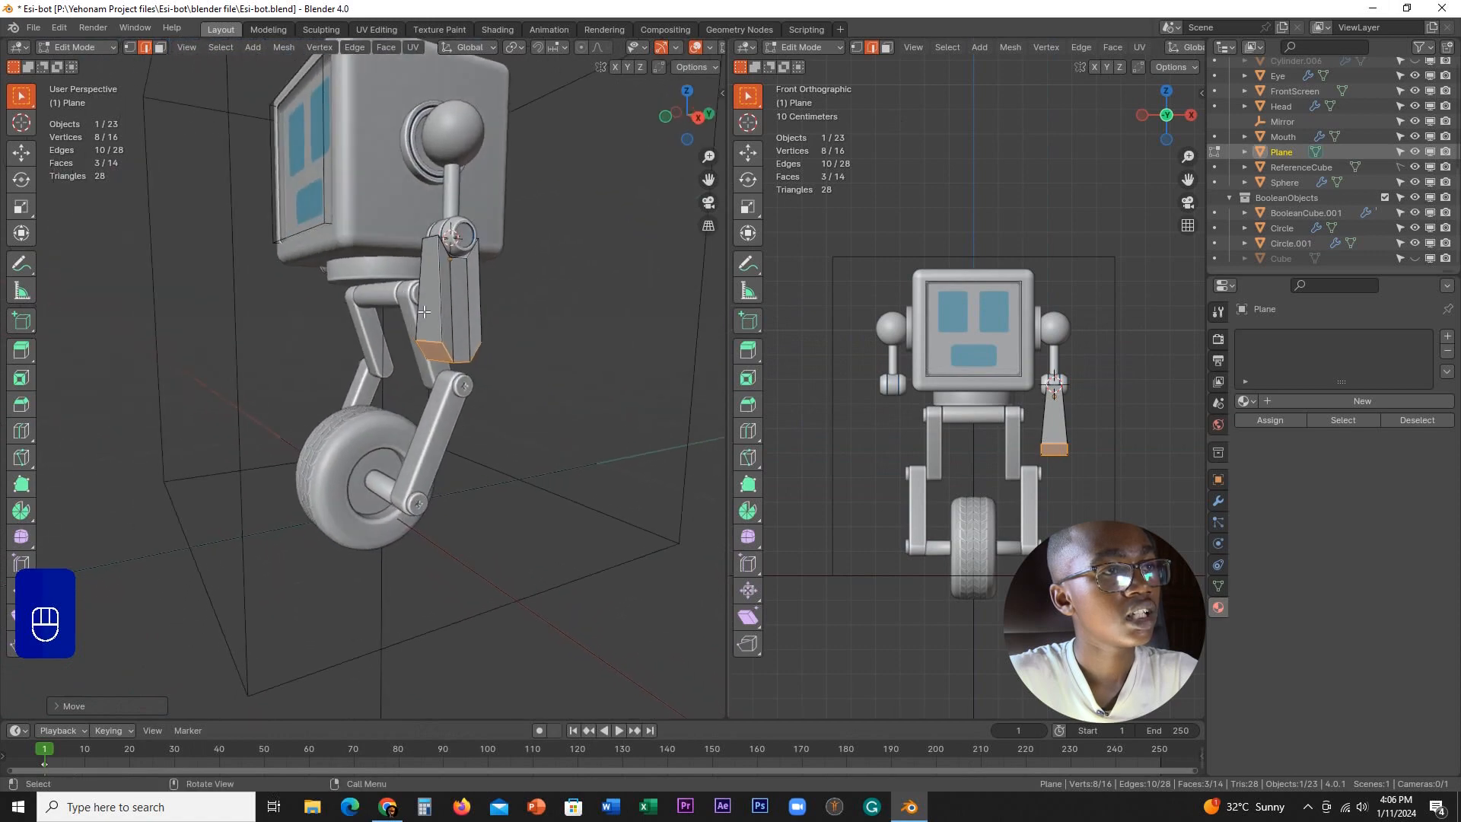
scroll(533, 327, up, 3)
mouse_move(527, 338)
middle_down()
mouse_move(688, 326)
mouse_move(510, 341)
middle_up()
right_click(510, 341)
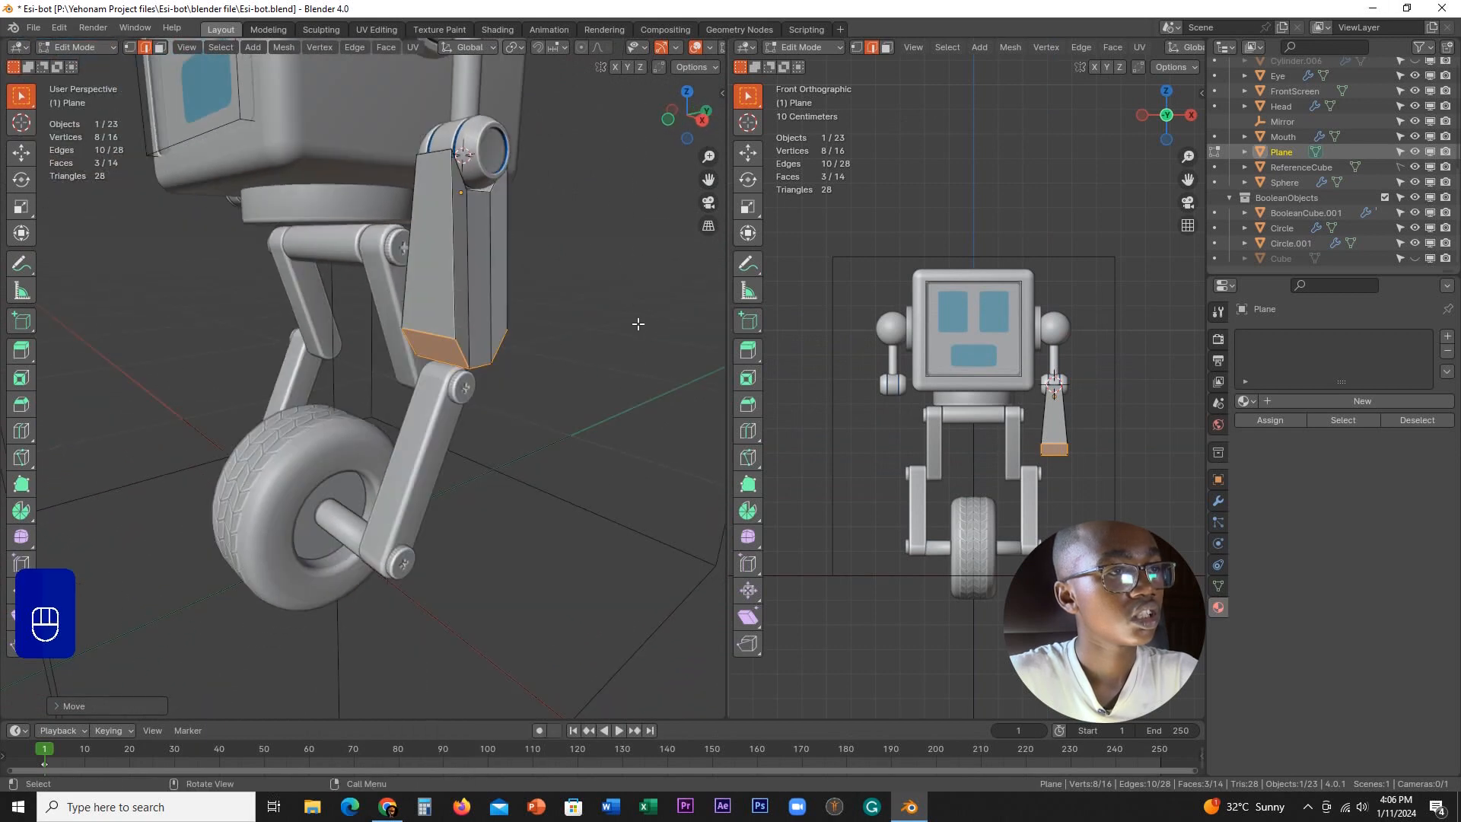
key(s)
key(z)
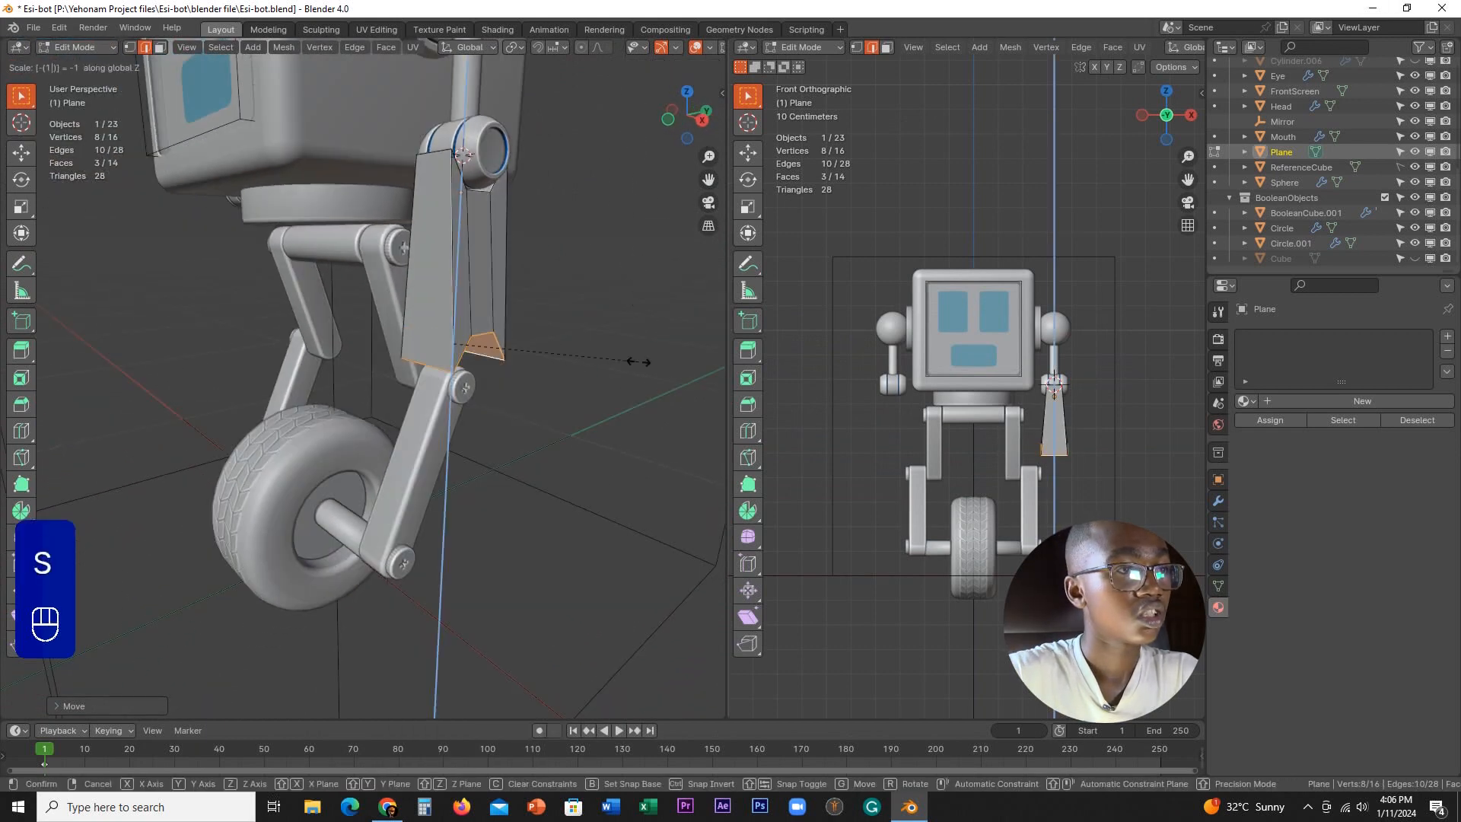
click(637, 361)
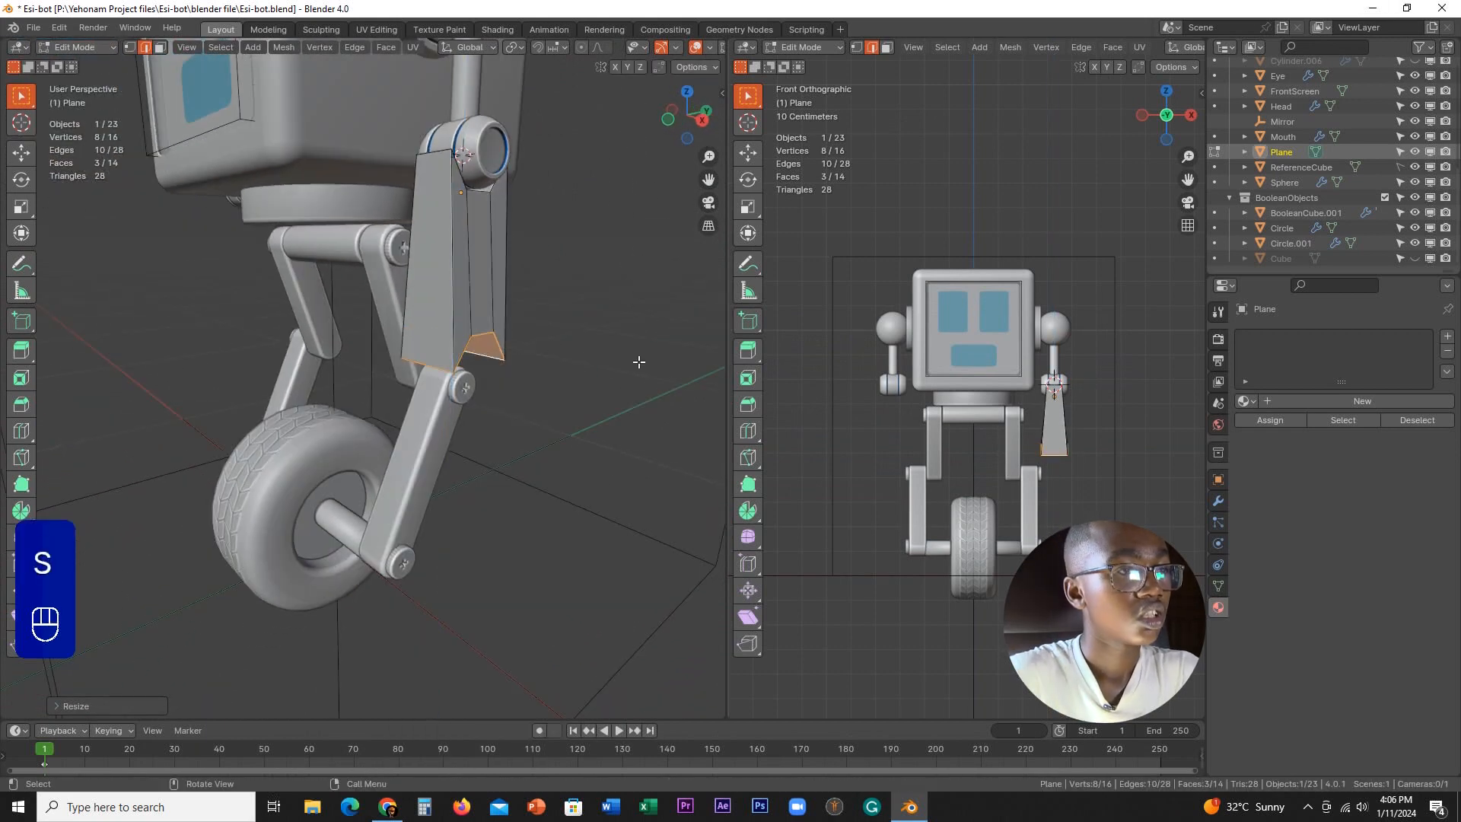
- Flip the forearm's bottom faces back along Z to their downward-pointing shape
key(z)
shift+click(565, 347)
mouse_move(563, 346)
middle_down()
mouse_move(469, 306)
mouse_move(538, 254)
mouse_move(669, 284)
mouse_move(466, 337)
mouse_move(487, 324)
mouse_move(547, 347)
middle_up()
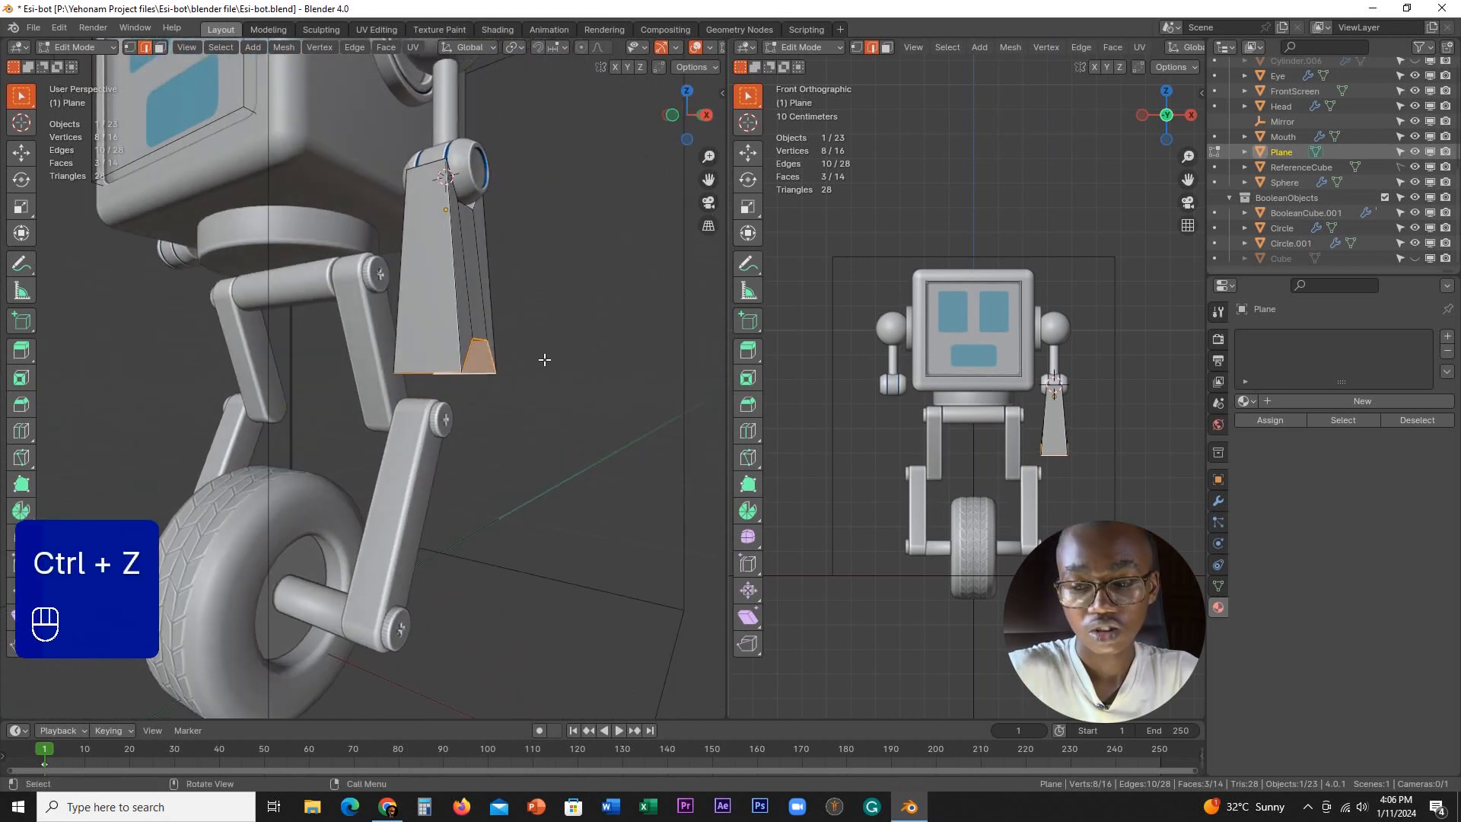
key(s)
click(544, 359)
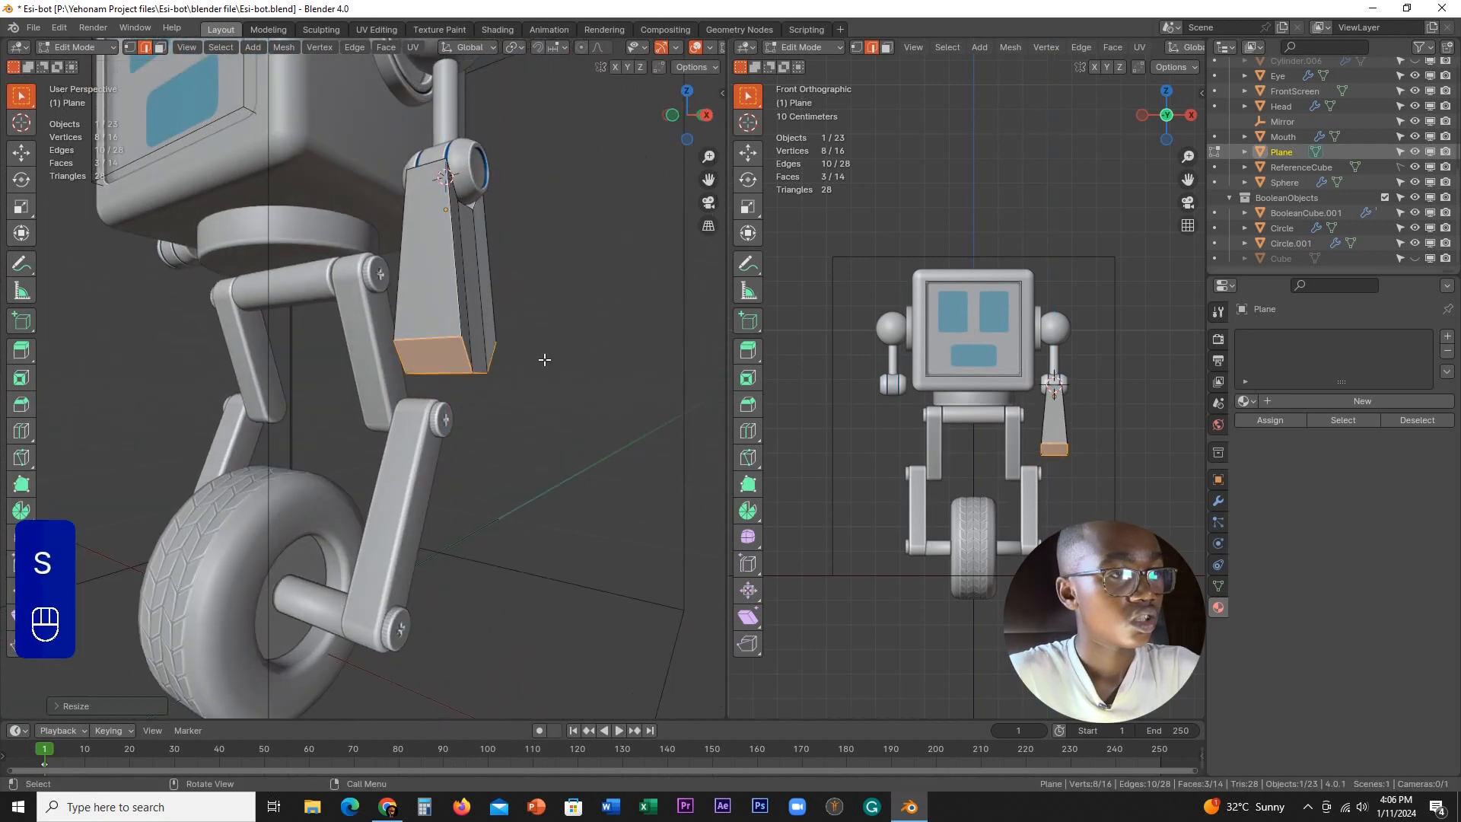
- Move the forearm's bottom faces slightly farther down along Z
click(544, 364)
scroll(538, 353, up, 3)
middle_drag(538, 353, 532, 429)
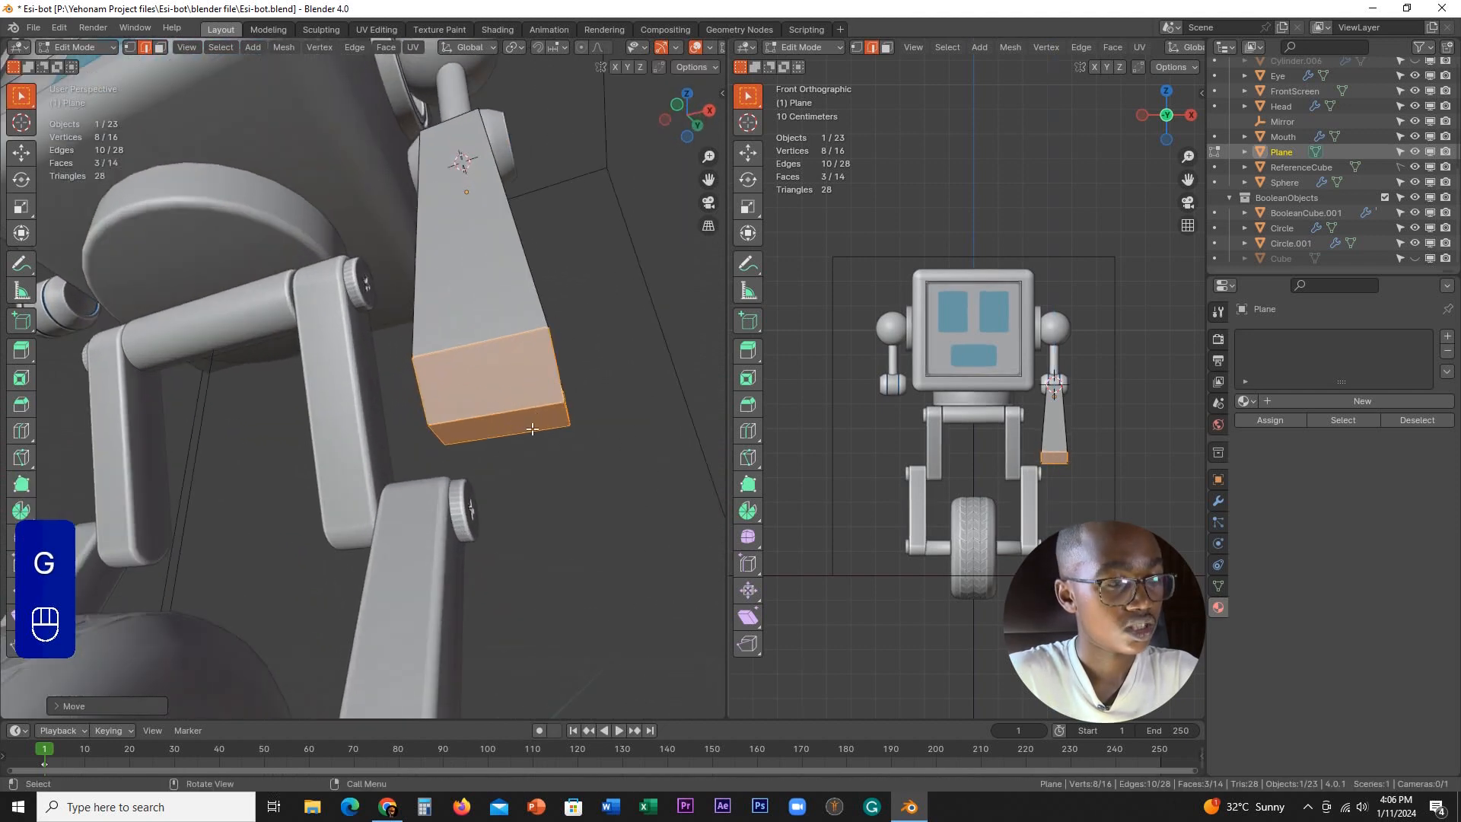
- Delete the three faces closing the forearm's bottom end
click(529, 423)
key(x)
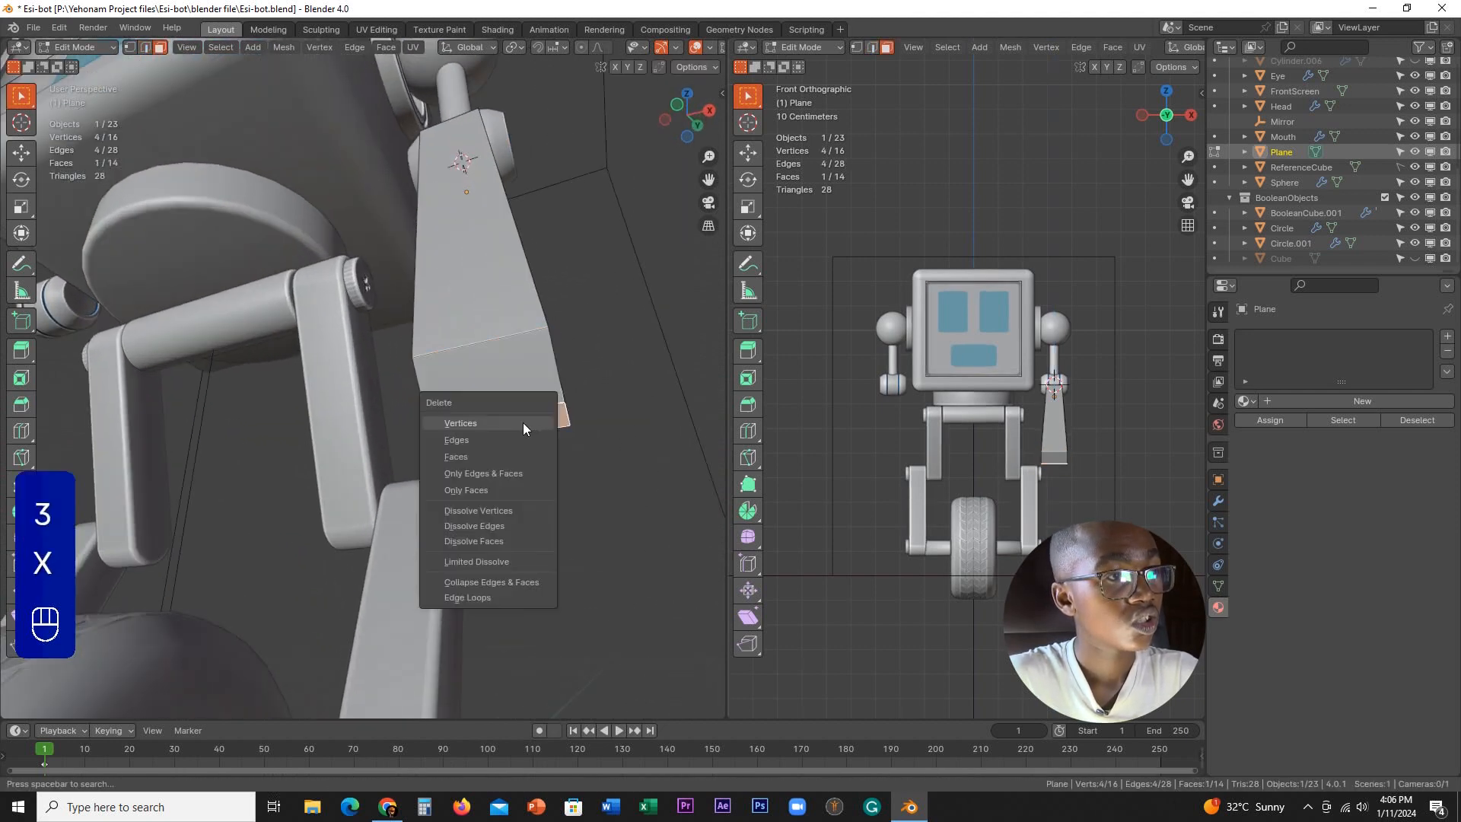
click(475, 456)
middle_drag(474, 456, 474, 417)
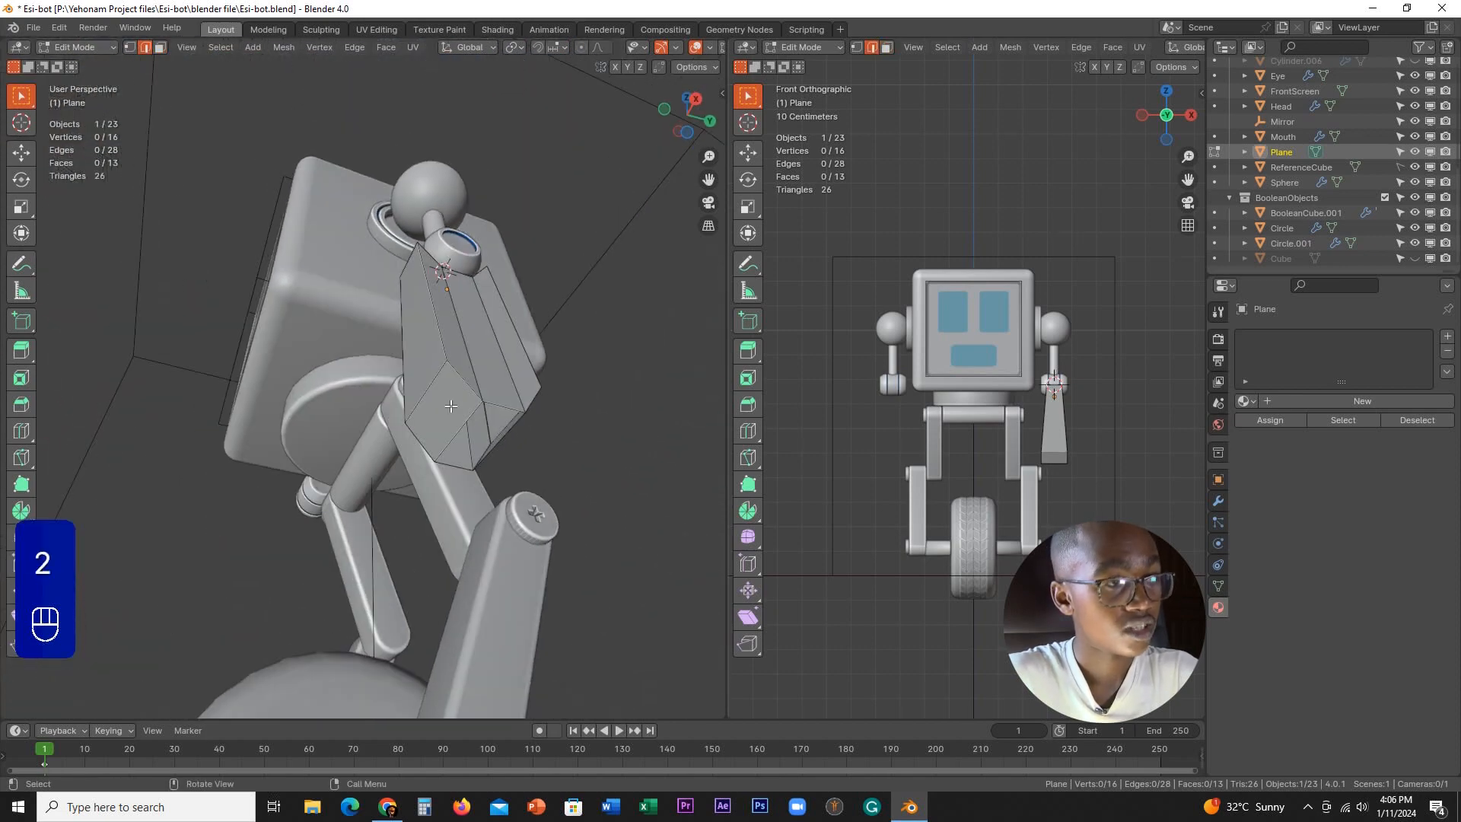
middle_drag(452, 406, 630, 466)
click(395, 468)
shift+click(441, 435)
key(x)
click(442, 440)
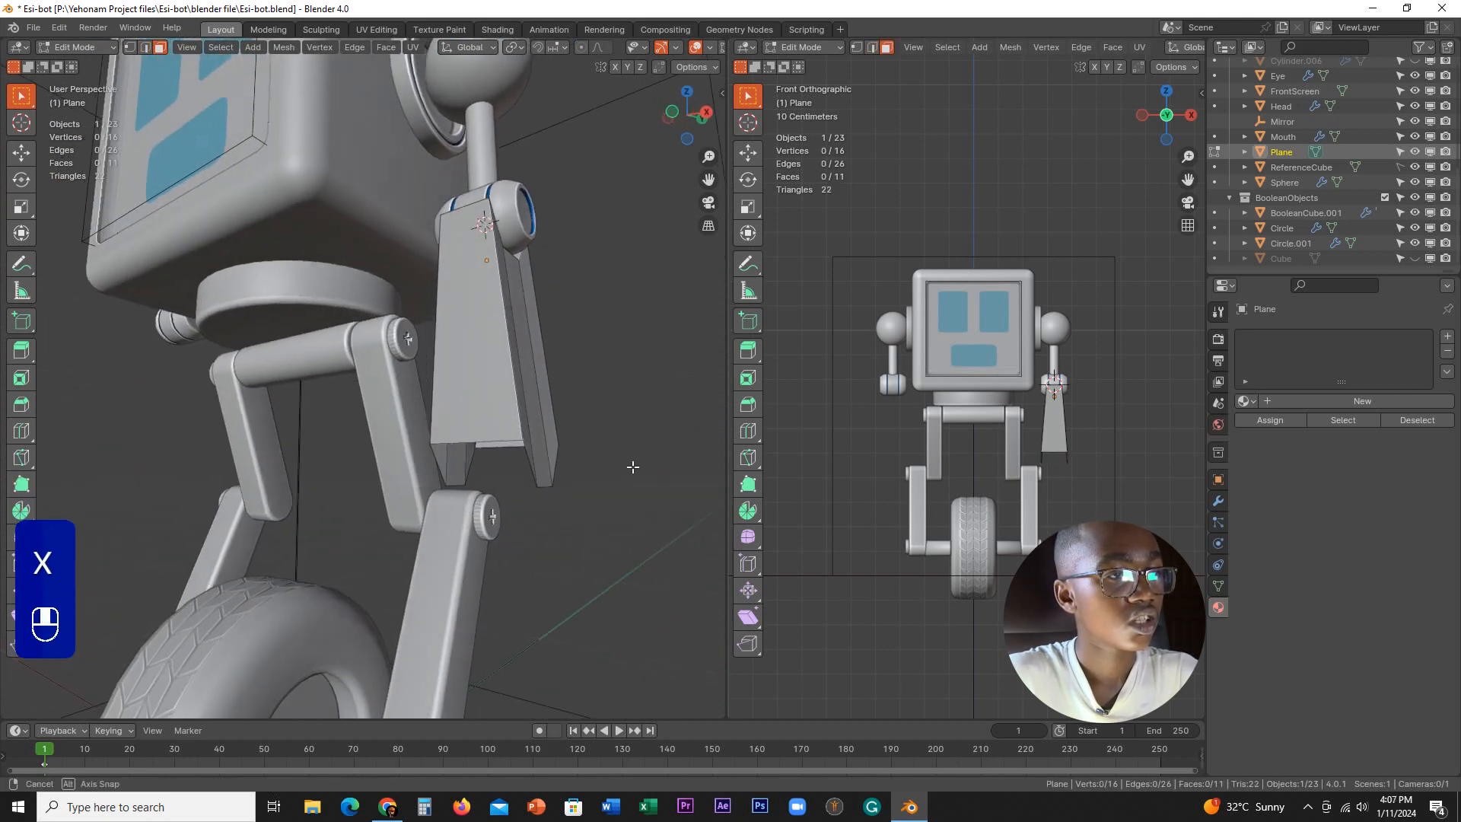
- Flatten the open edge loop at the forearm's bottom along Z and return to Object Mode
alt+click(535, 460)
middle_drag(535, 460, 574, 418)
key(s)
key(z)
click(634, 493)
key(Tab)
- Add a Subdivision Surface modifier to the forearm object
click(465, 396)
scroll(465, 396, down, 2)
middle_drag(465, 397, 488, 459)
scroll(436, 457, up, 3)
scroll(488, 459, up, 2)
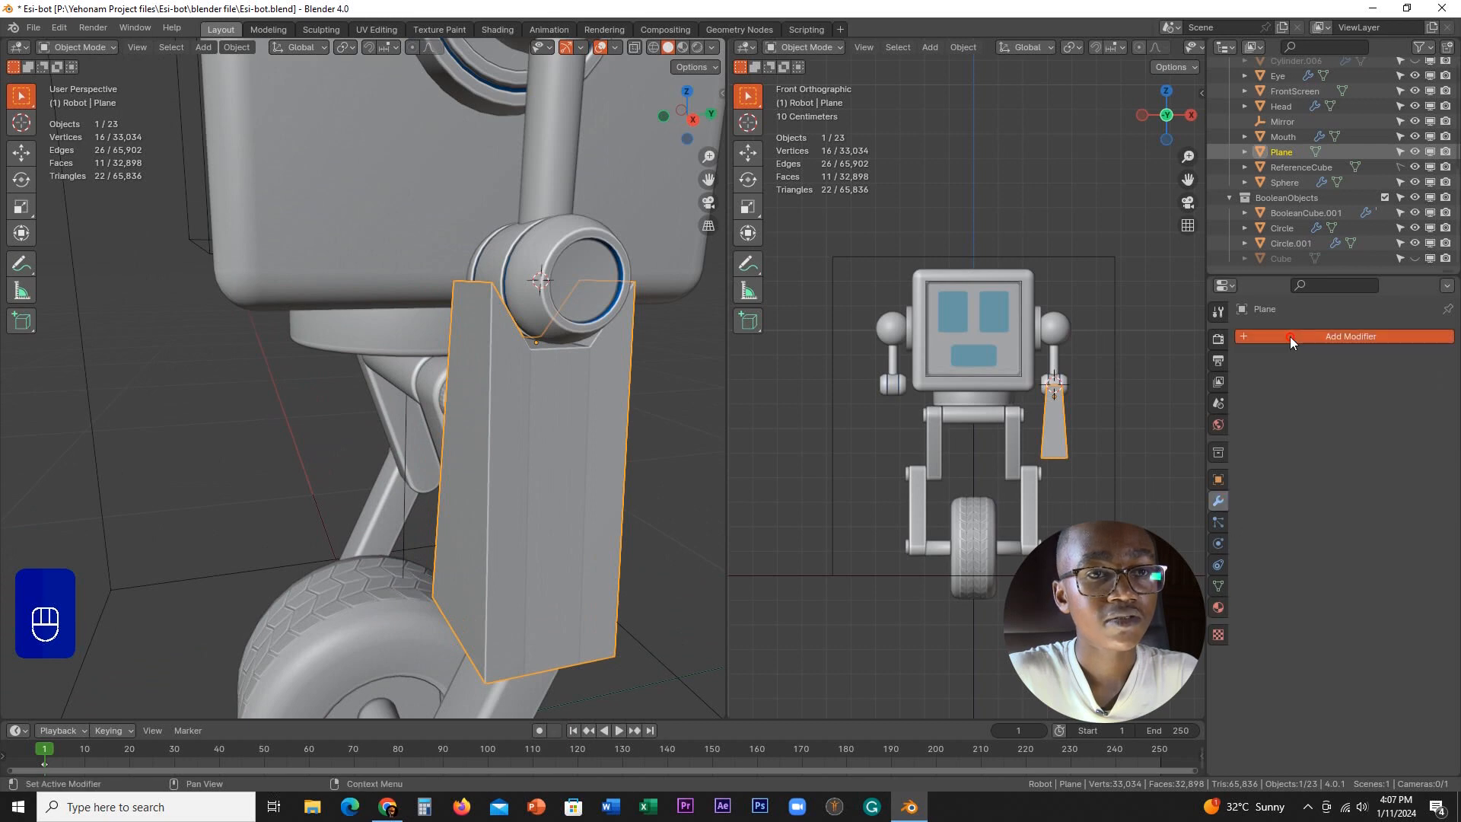
click(1290, 337)
mouse_move(1232, 337)
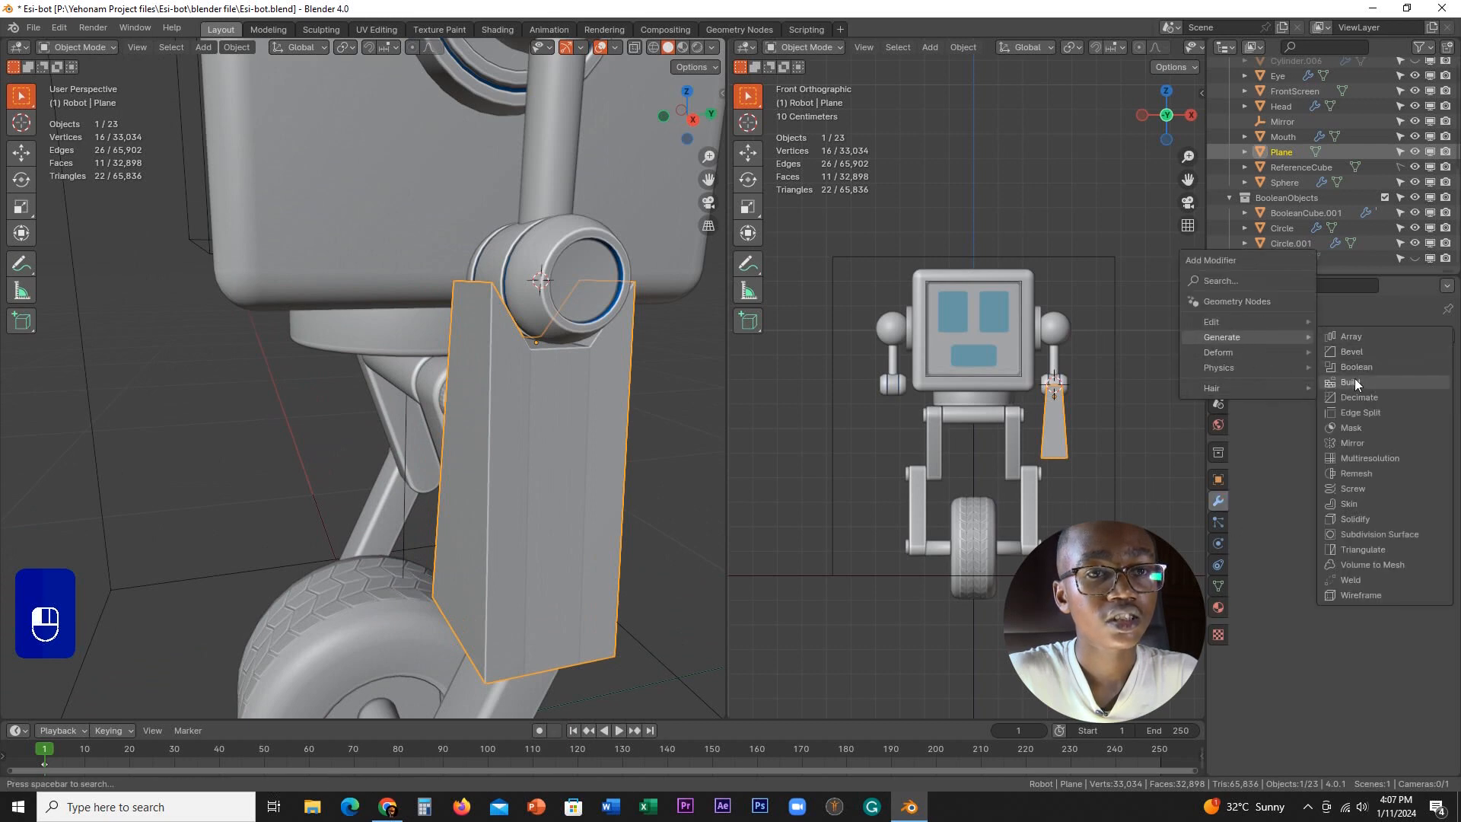
click(1374, 535)
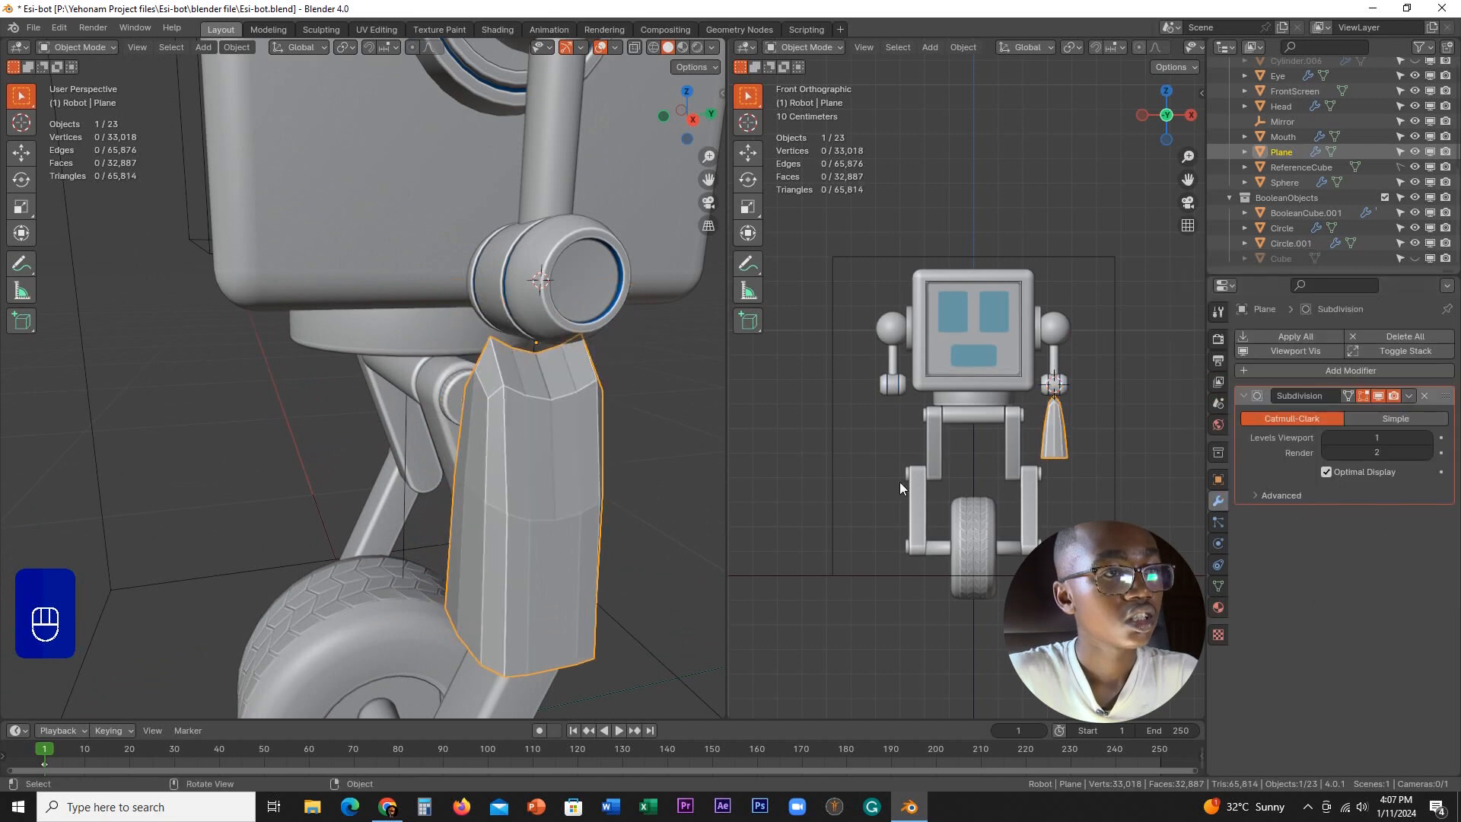
- Shade the forearm smooth and set its Subdivision viewport level to 2
scroll(563, 449, down, 2)
middle_drag(525, 441, 494, 373)
right_click(514, 340)
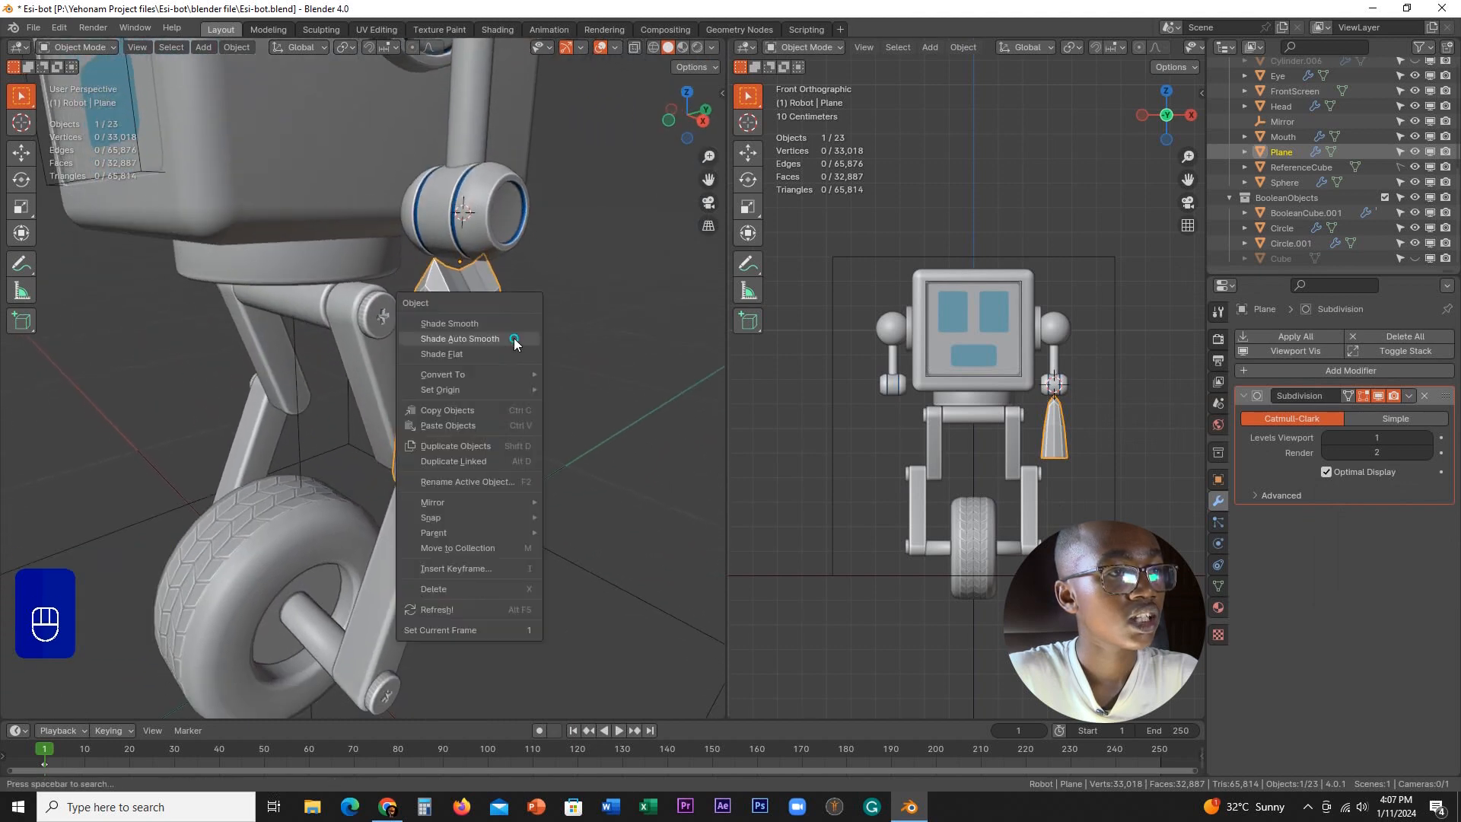
click(472, 323)
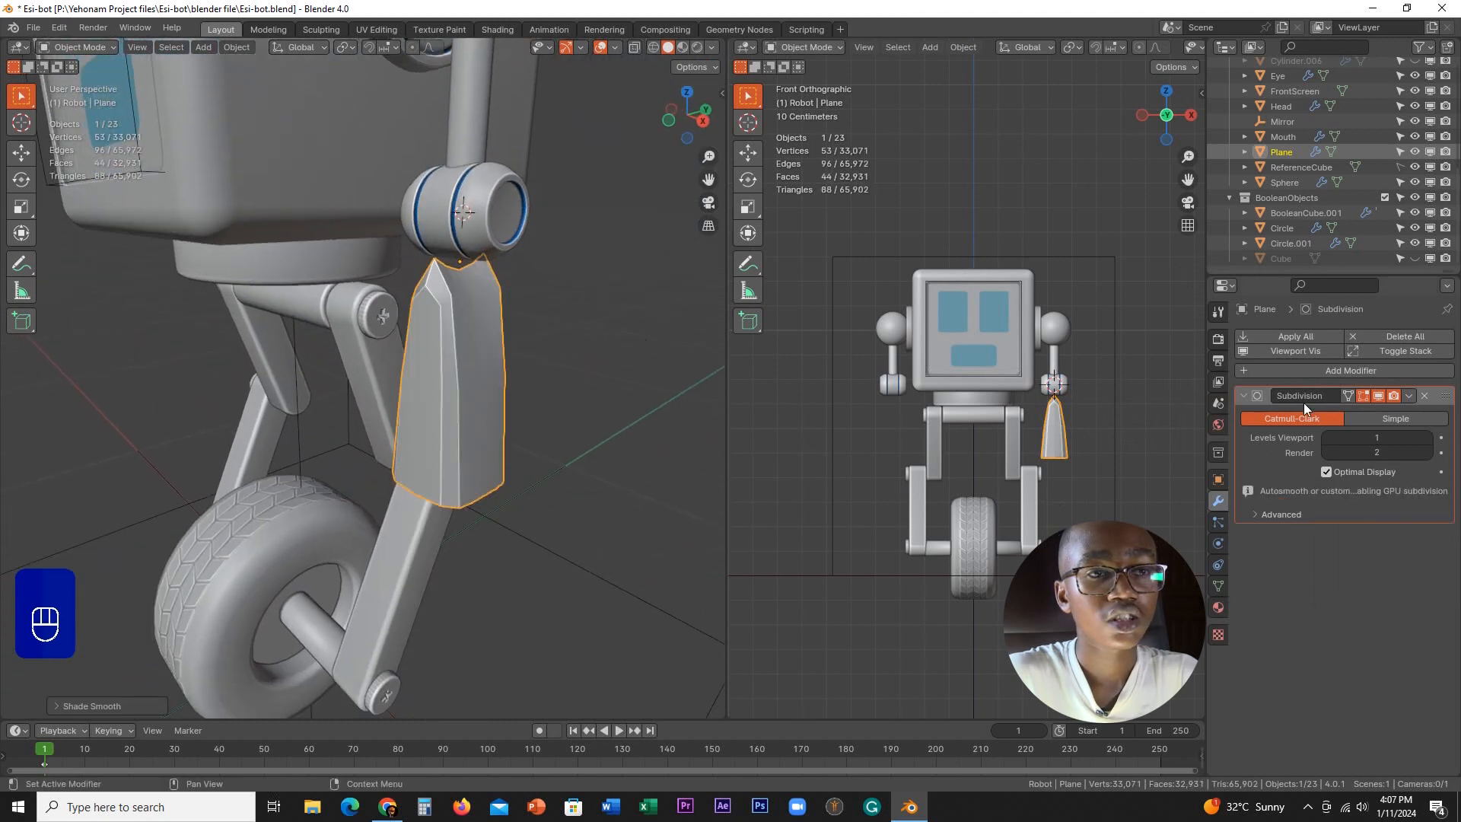
click(1426, 436)
- Apply the forearm object's scale
middle_drag(579, 445, 510, 445)
scroll(510, 445, up, 3)
shift+middle_drag(495, 392, 394, 506)
key(ctrl+a)
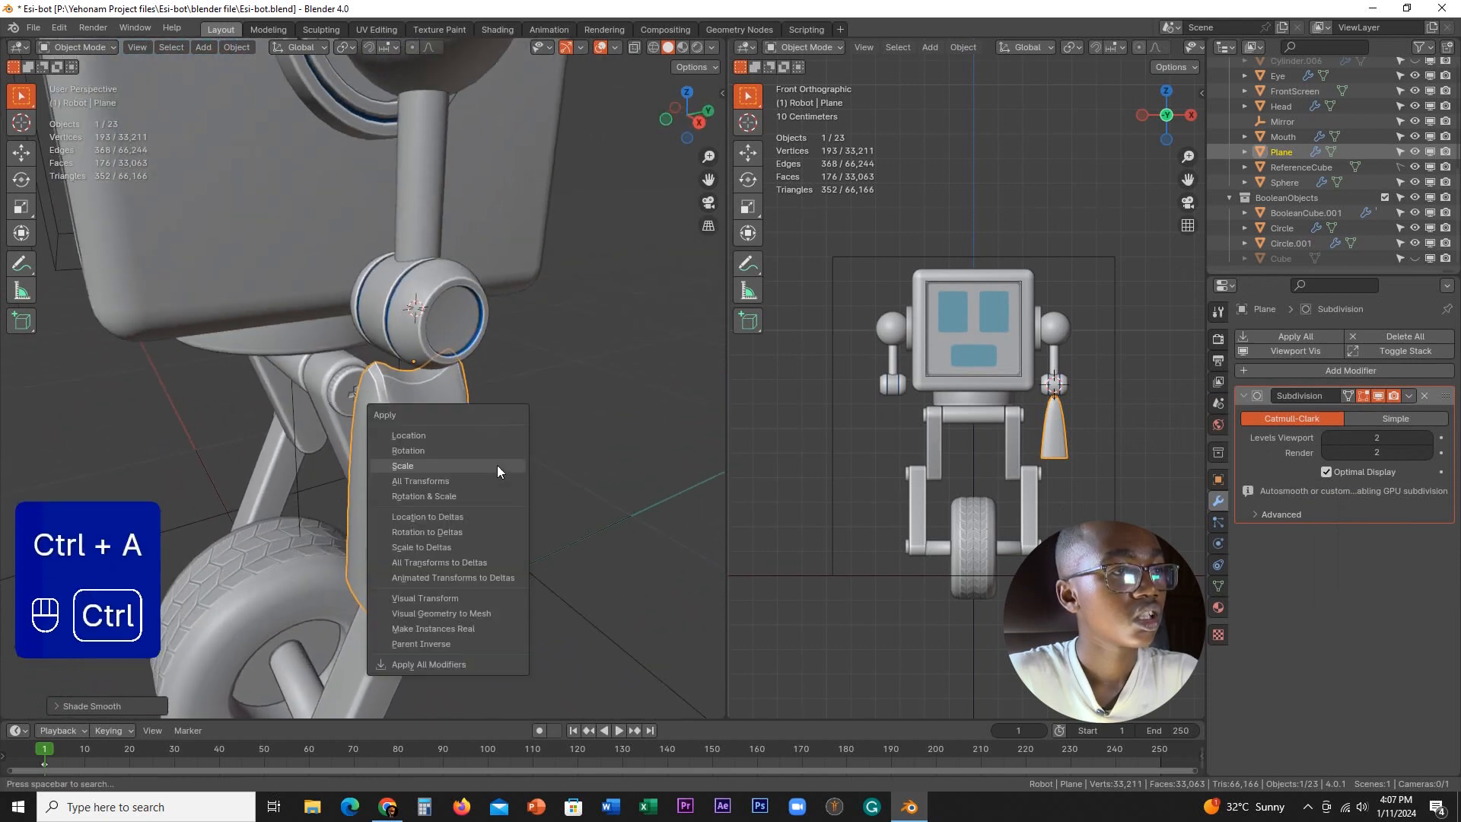
click(448, 466)
scroll(471, 469, up, 3)
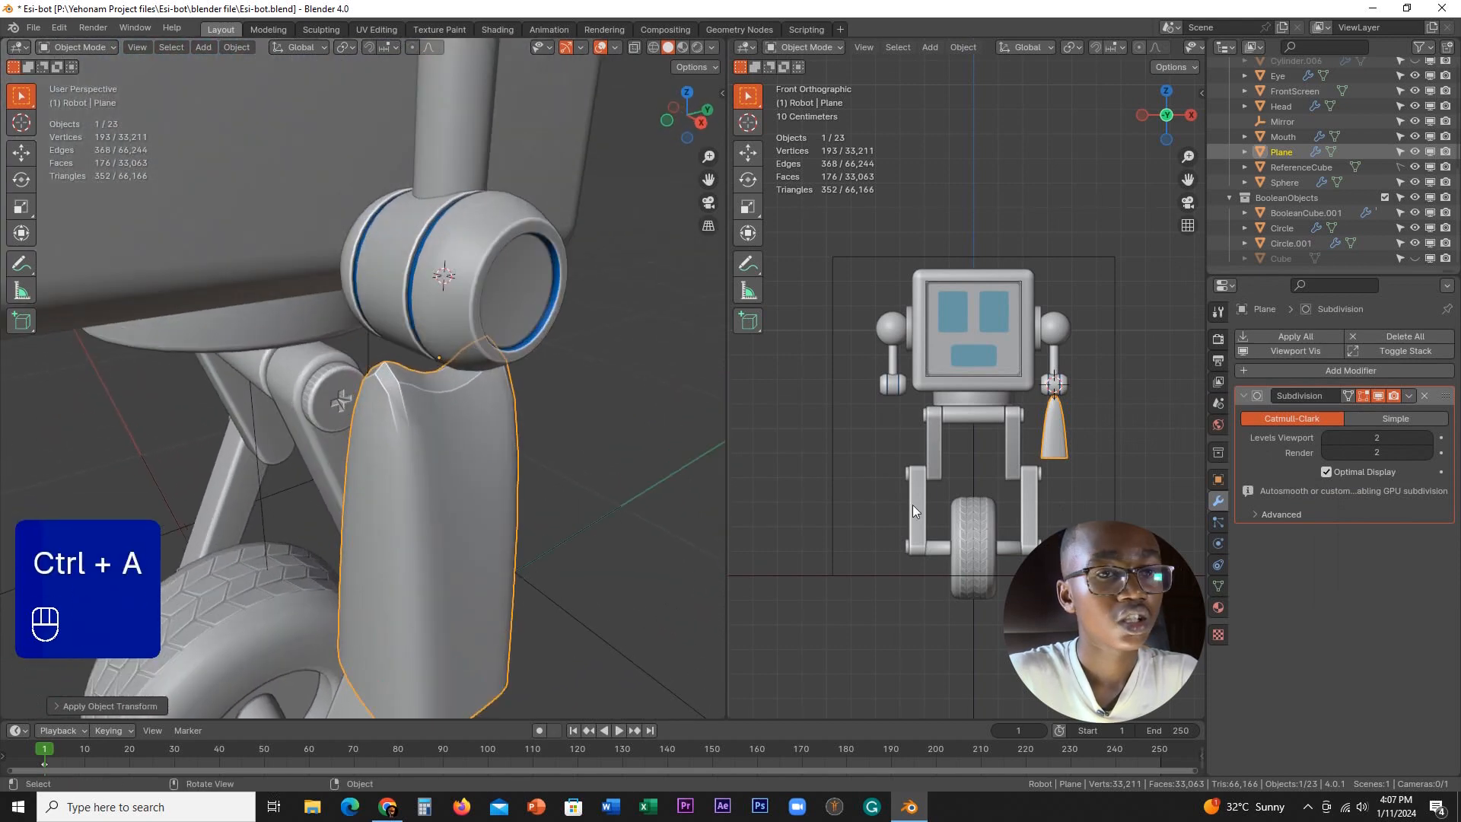
- Reapply smooth shading to the forearm object in Object Mode
click(1218, 479)
click(1218, 502)
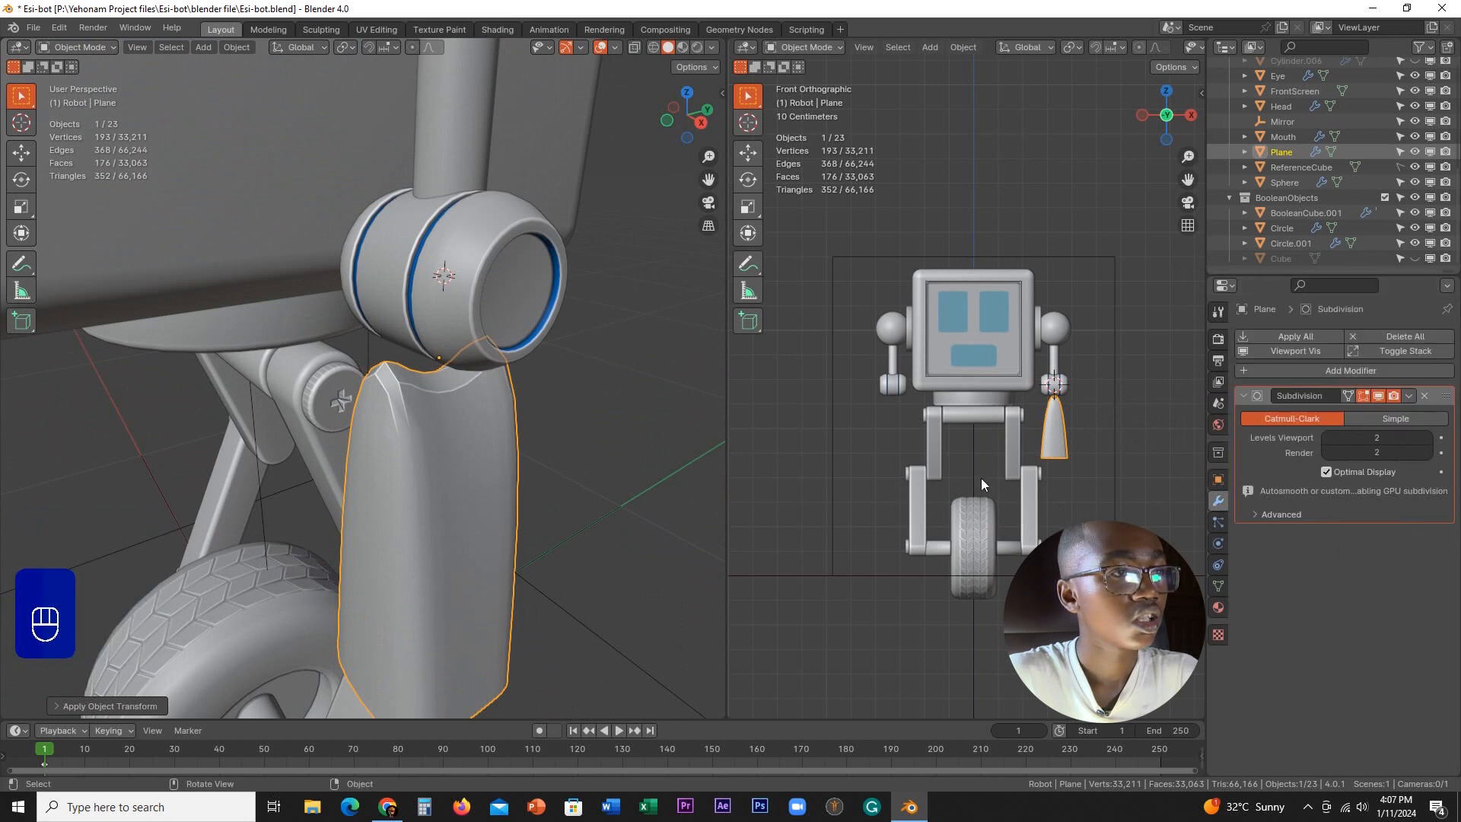
key(Tab)
scroll(586, 448, up, 2)
scroll(587, 448, down, 1)
mouse_move(587, 447)
middle_down()
mouse_move(558, 447)
mouse_move(584, 436)
middle_up()
scroll(588, 432, down, 4)
key(Tab)
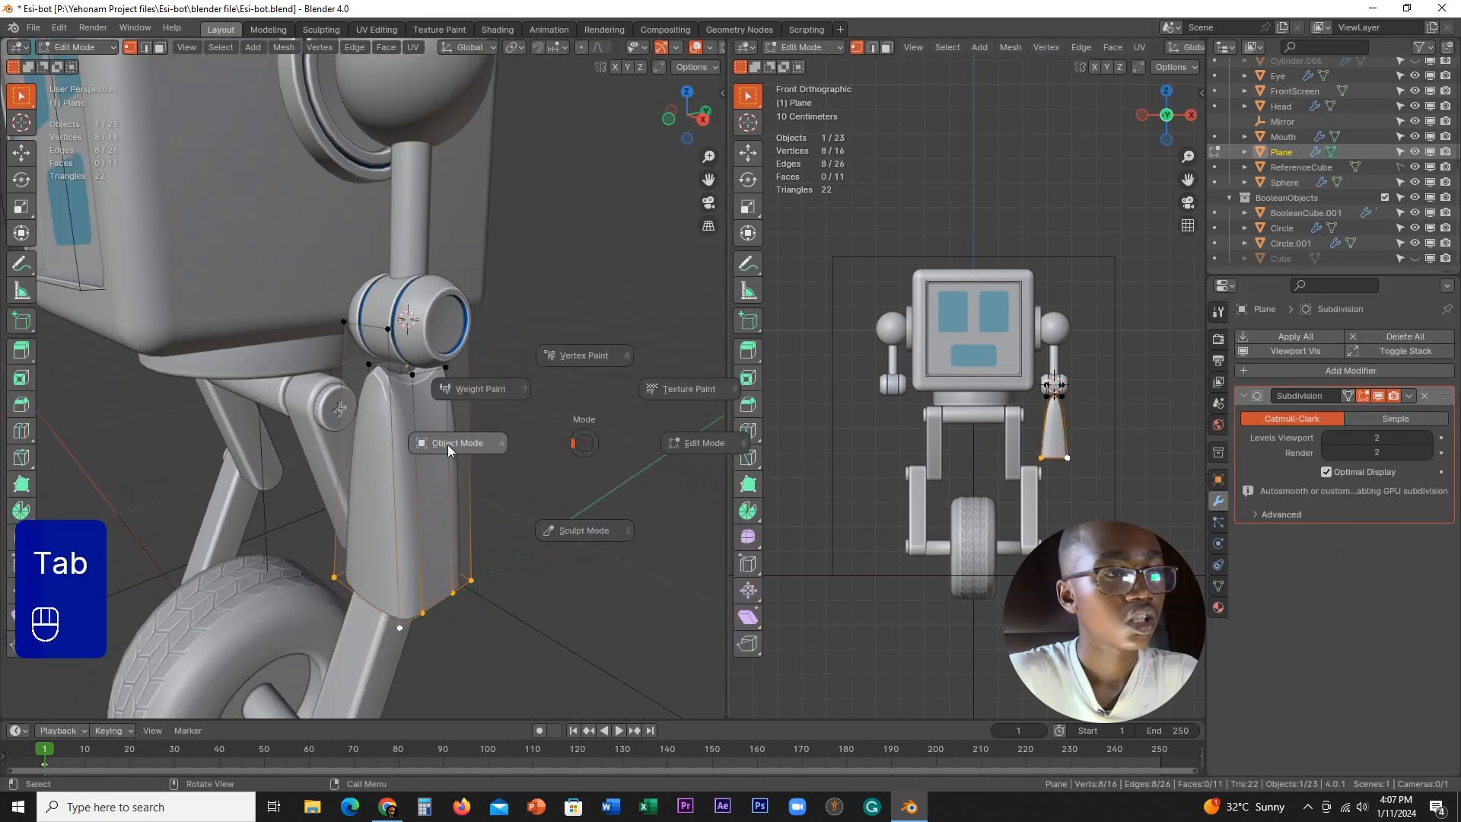
right_click(457, 454)
click(439, 450)
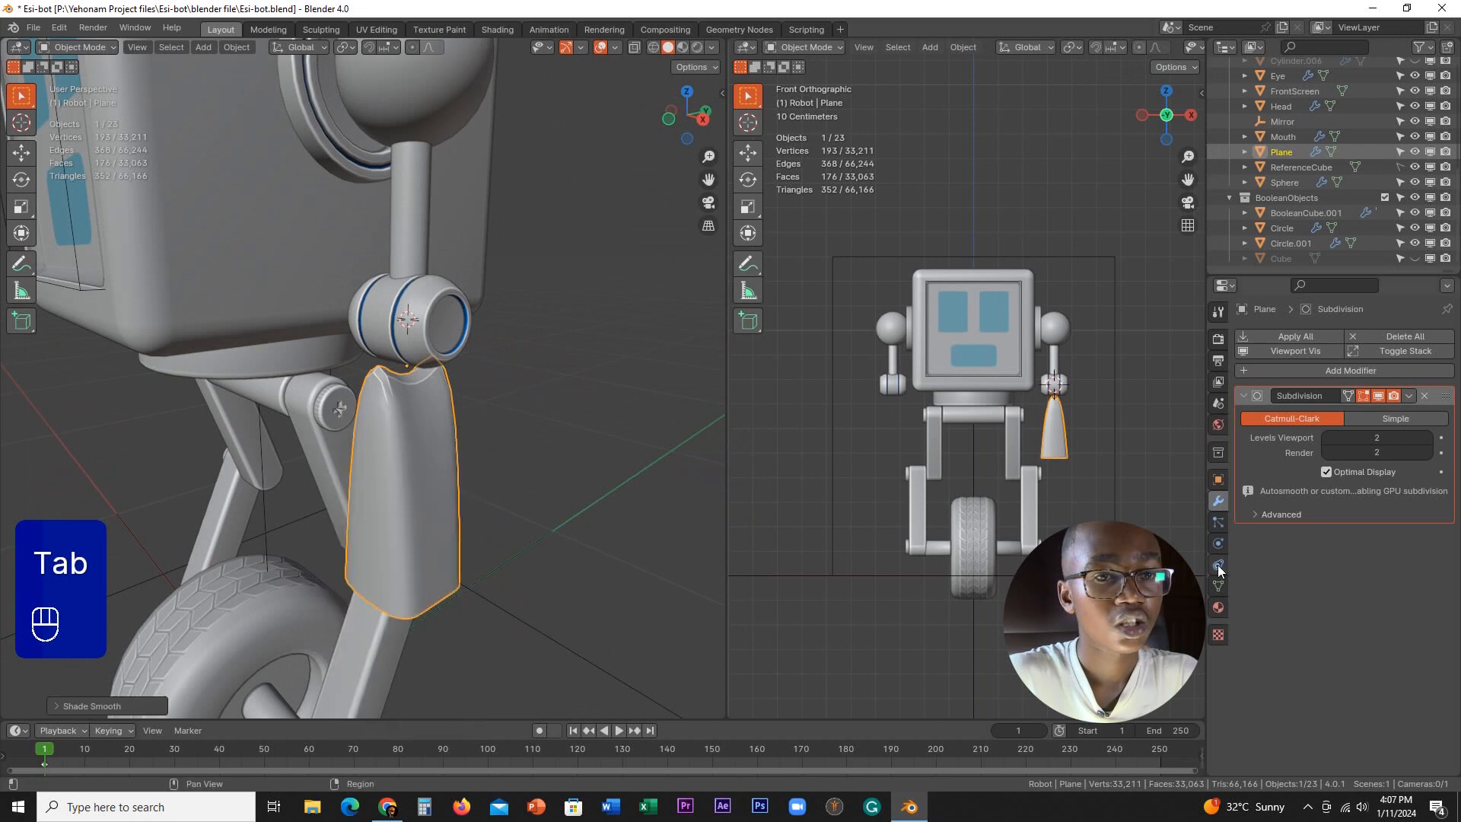
- Turn off Auto Smooth in the forearm mesh's normals settings
click(1218, 586)
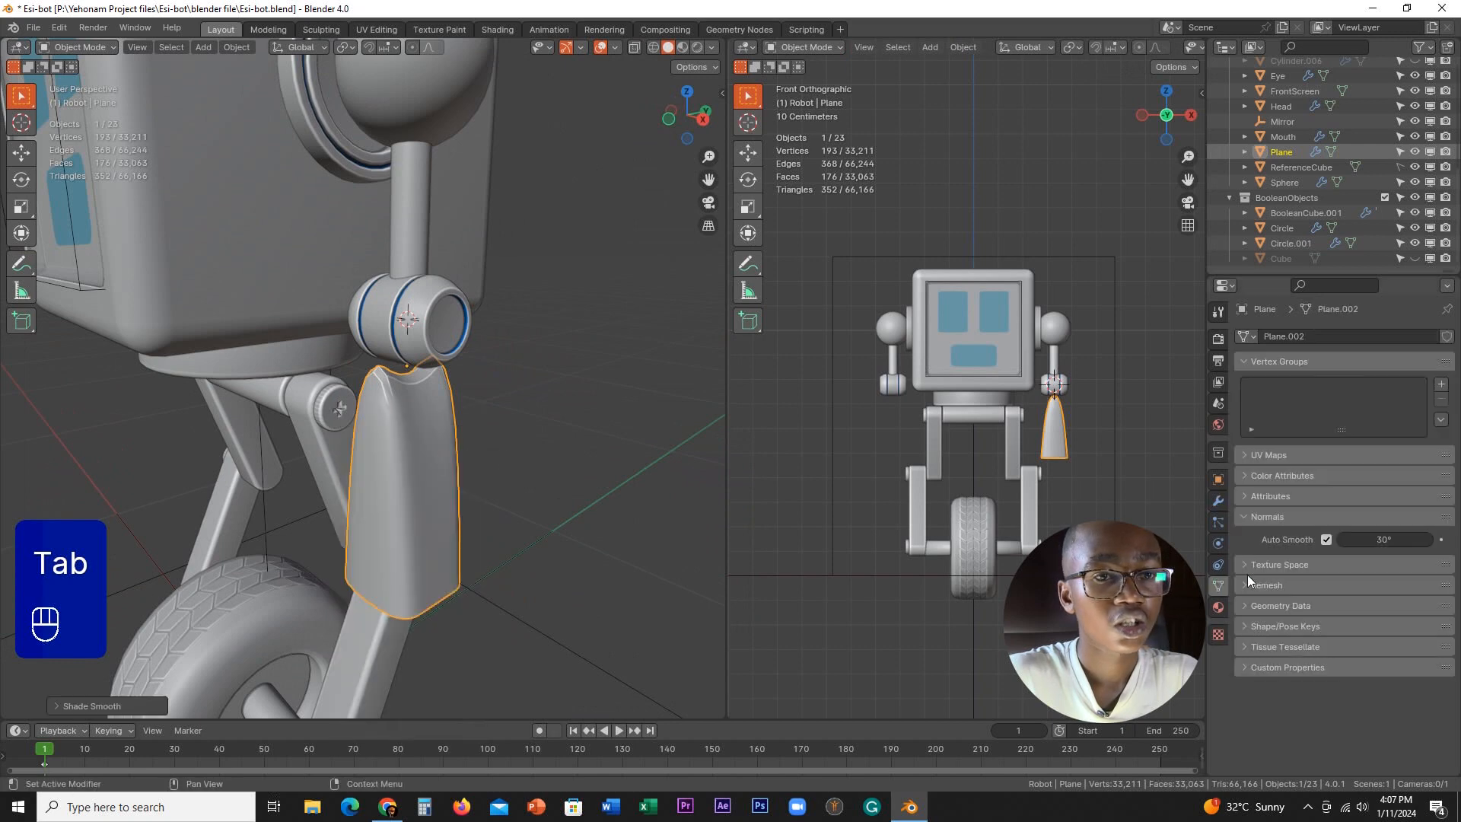
click(1282, 518)
scroll(581, 464, down, 3)
middle_drag(581, 464, 646, 470)
scroll(645, 470, up, 2)
shift+middle_drag(554, 536, 417, 505)
scroll(566, 377, up, 3)
scroll(548, 395, down, 4)
scroll(505, 499, up, 1)
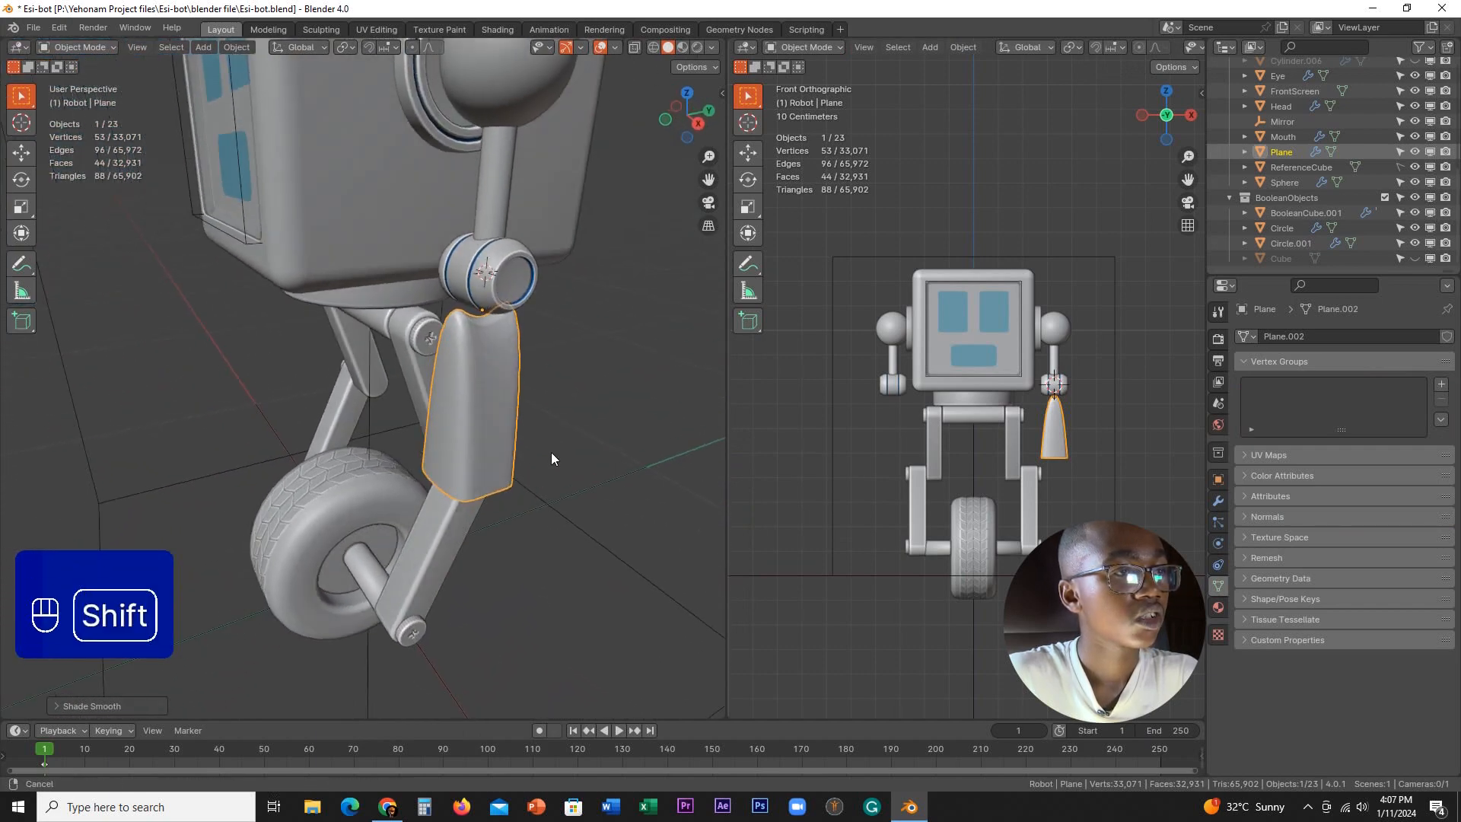
- Enter Edit Mode on the forearm and display its Subdivision modifier result on the edit cage
shift+middle_drag(551, 452, 449, 543)
scroll(437, 517, up, 2)
key(Tab)
scroll(528, 476, up, 1)
shift+middle_drag(528, 477, 484, 472)
scroll(508, 449, up, 2)
click(1218, 501)
click(1349, 396)
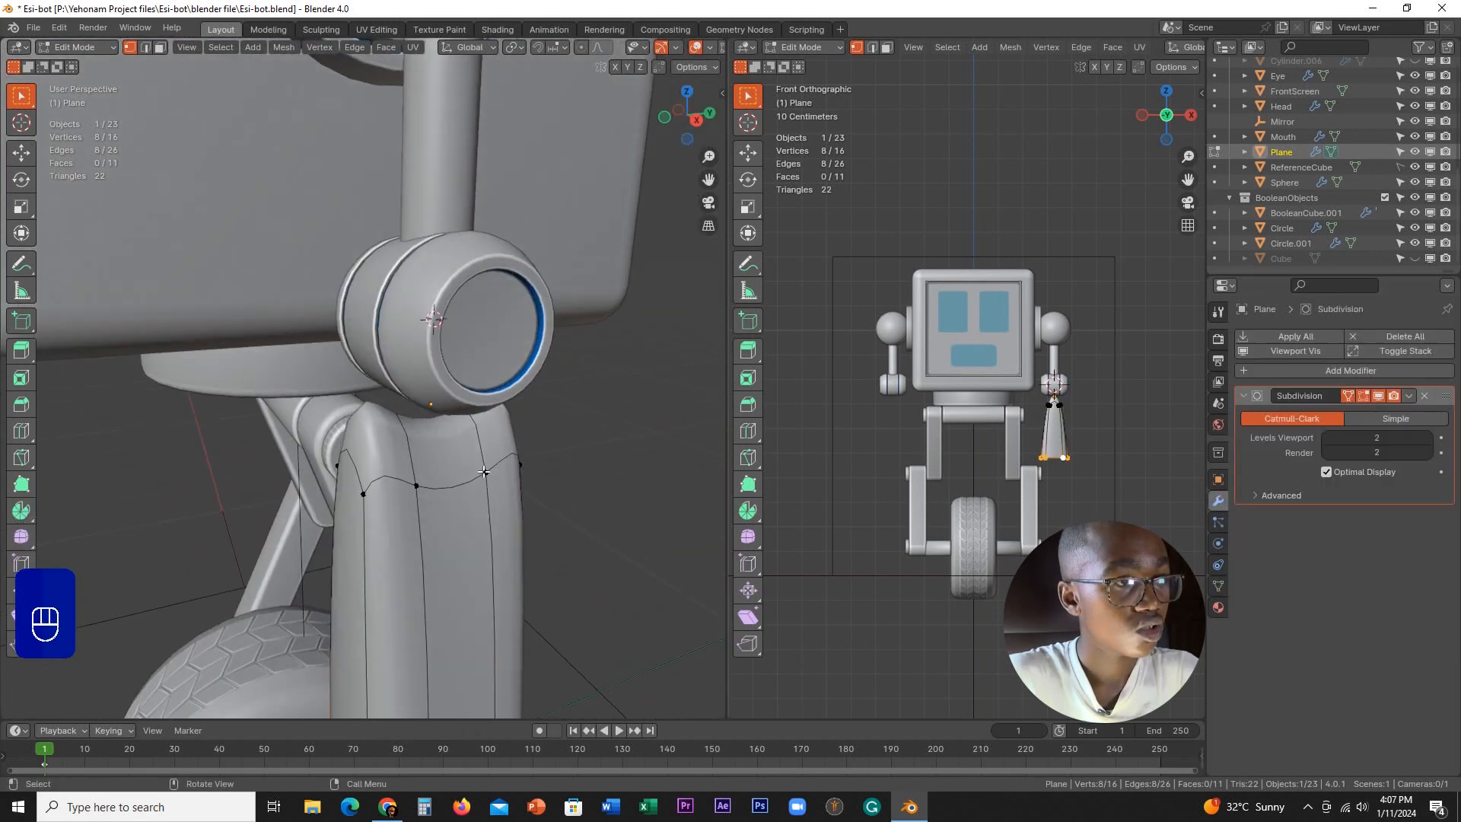
- Delete the middle face at the forearm's upper end, just below the elbow joint, and return to Object Mode
scroll(472, 463, up, 1)
key(z)
click(449, 476)
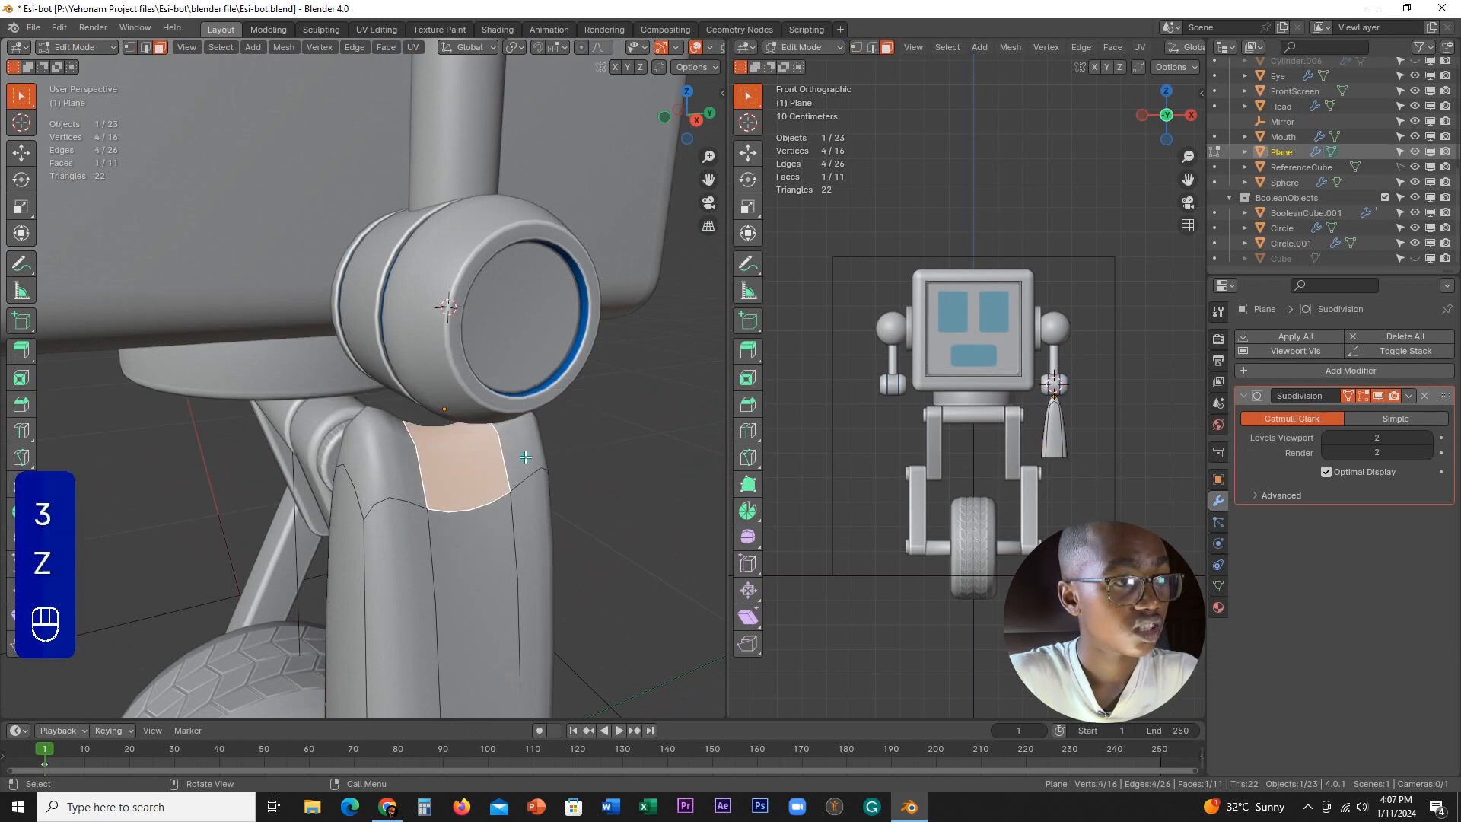
key(x)
click(450, 458)
middle_drag(467, 465, 518, 498)
click(413, 492)
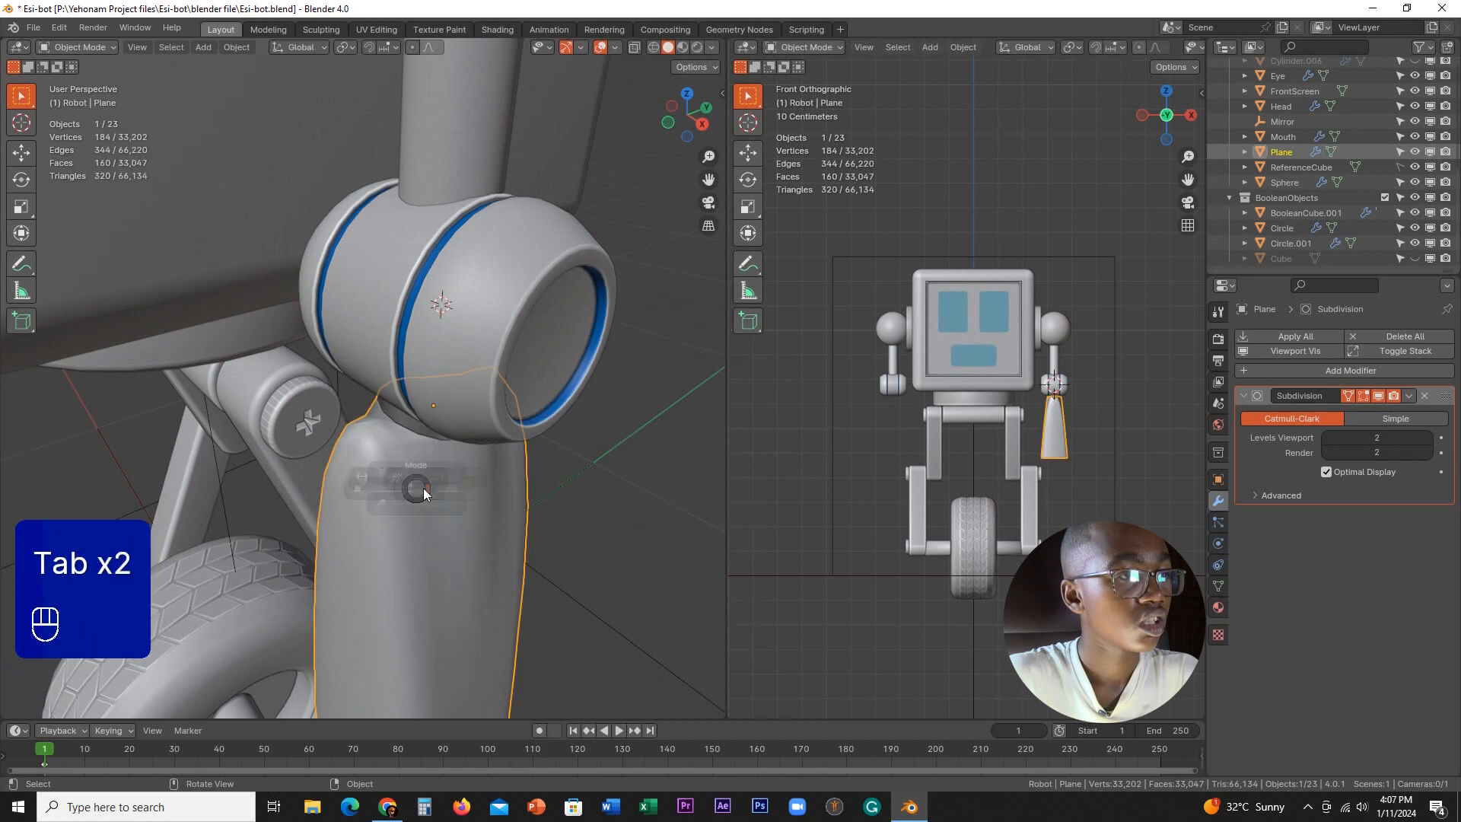
- Turn off the Subdivision modifier's on-cage display while editing the forearm
key(Tab)
click(1348, 395)
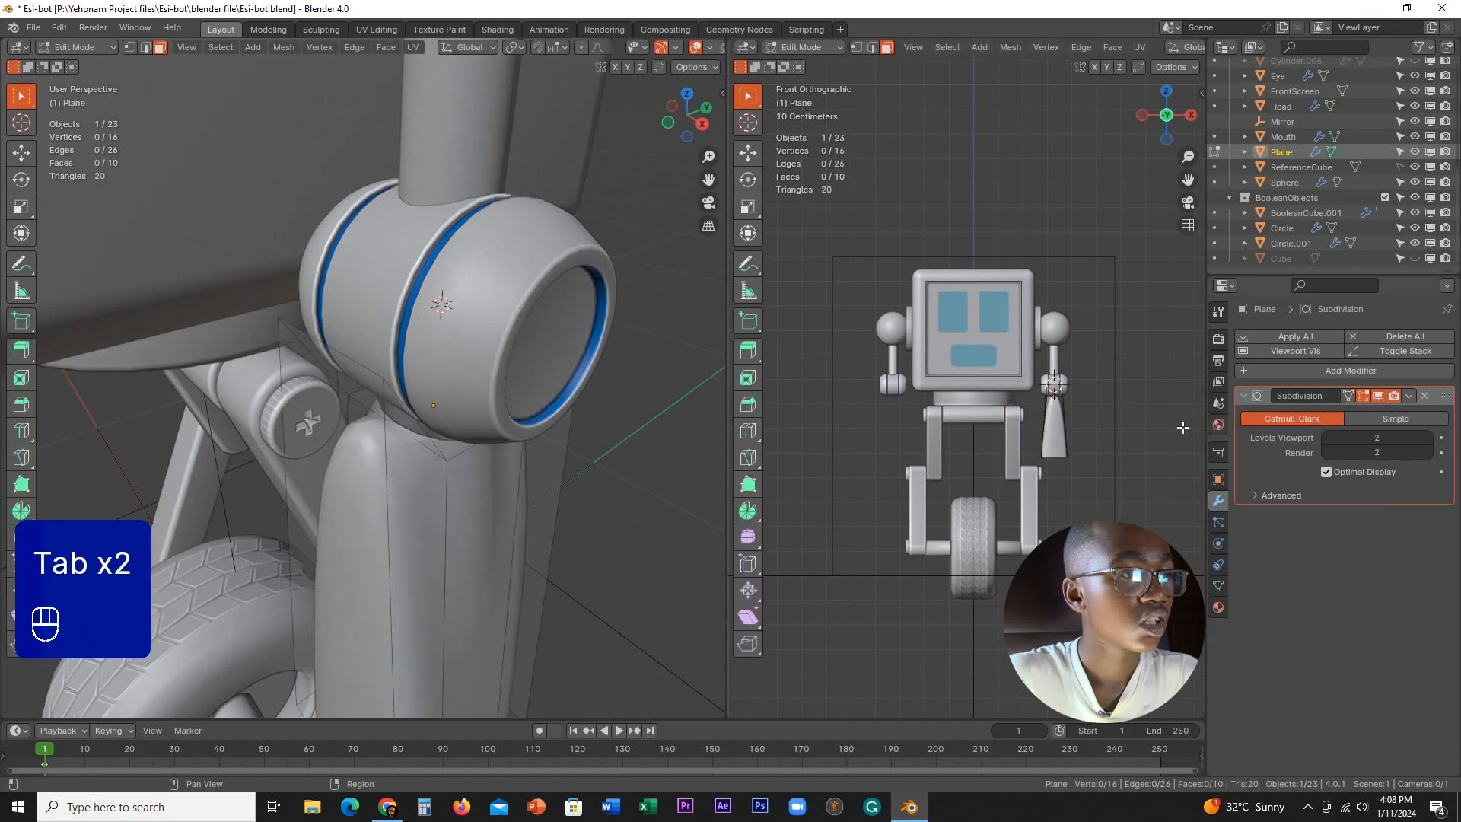
mouse_move(426, 456)
middle_down()
mouse_move(429, 444)
mouse_move(352, 447)
mouse_move(446, 483)
mouse_move(499, 439)
mouse_move(407, 461)
middle_up()
middle_drag(444, 504, 484, 429)
scroll(432, 532, up, 3)
key(Tab)
scroll(543, 475, up, 1)
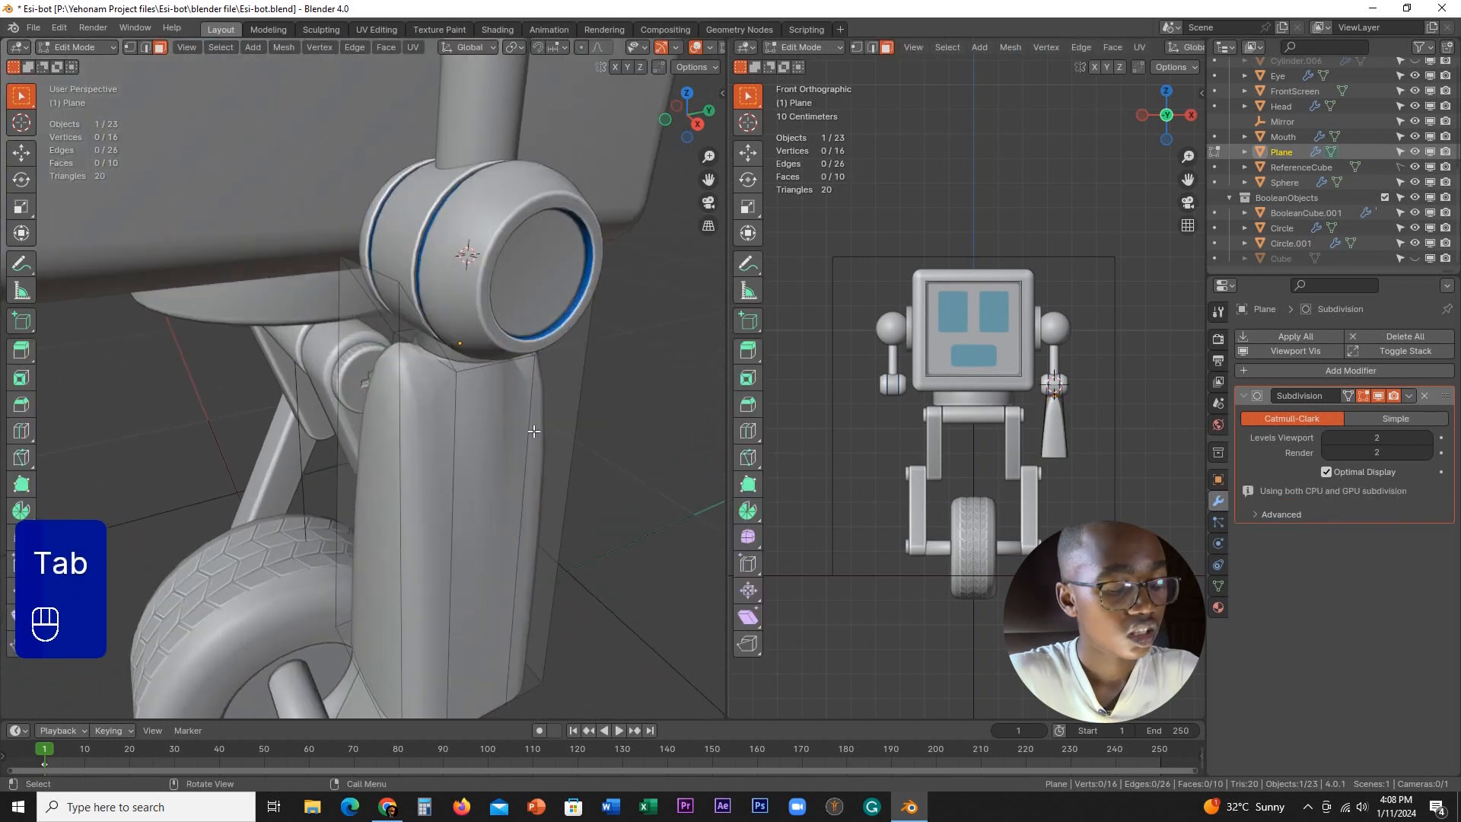
- Add a horizontal loop cut around the middle of the forearm and adjust its height with an edge slide
key(ctrl+r)
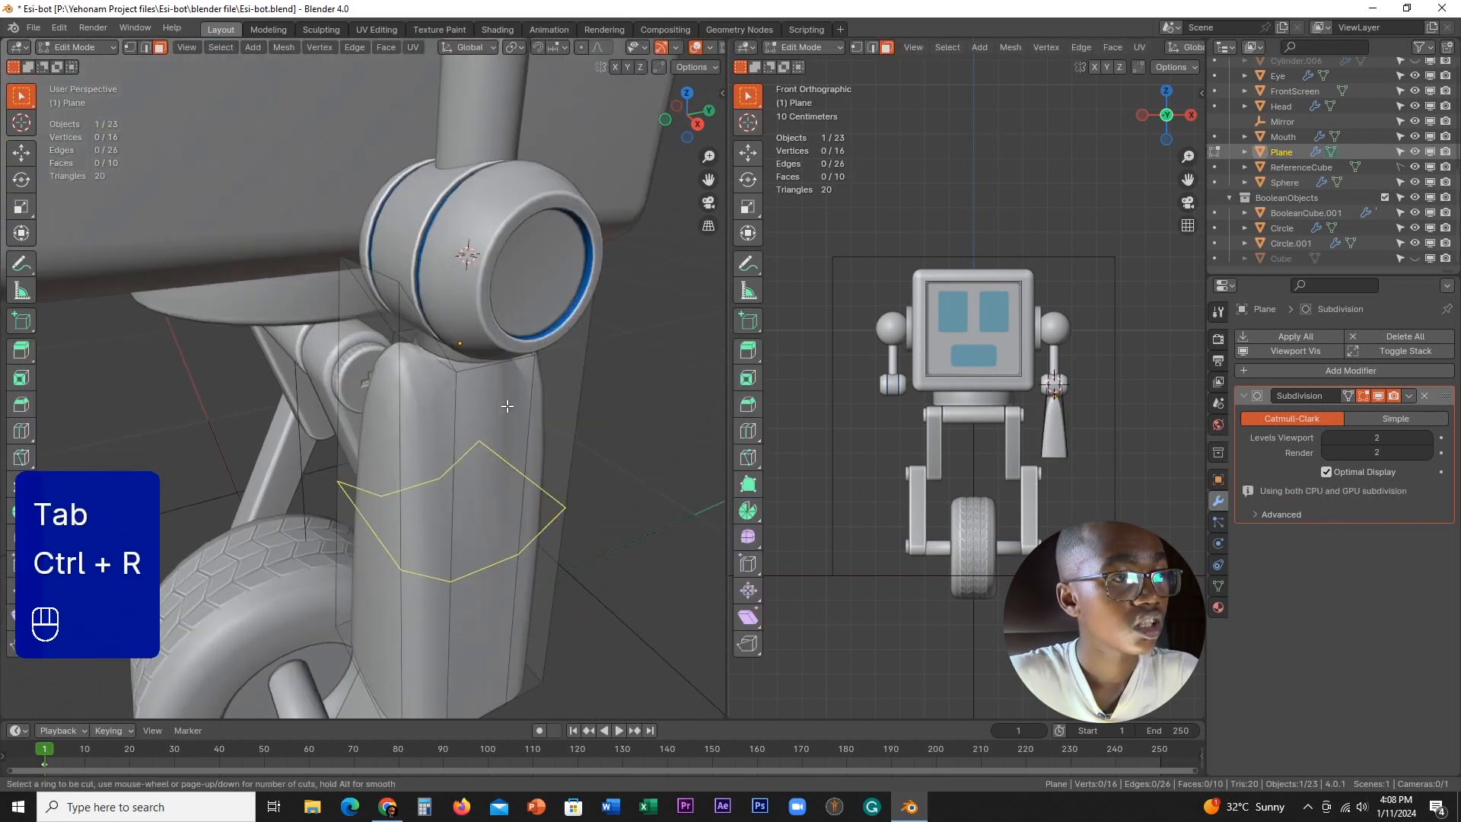
click(507, 406)
click(500, 463)
middle_drag(501, 464, 548, 391)
key(KP_0)
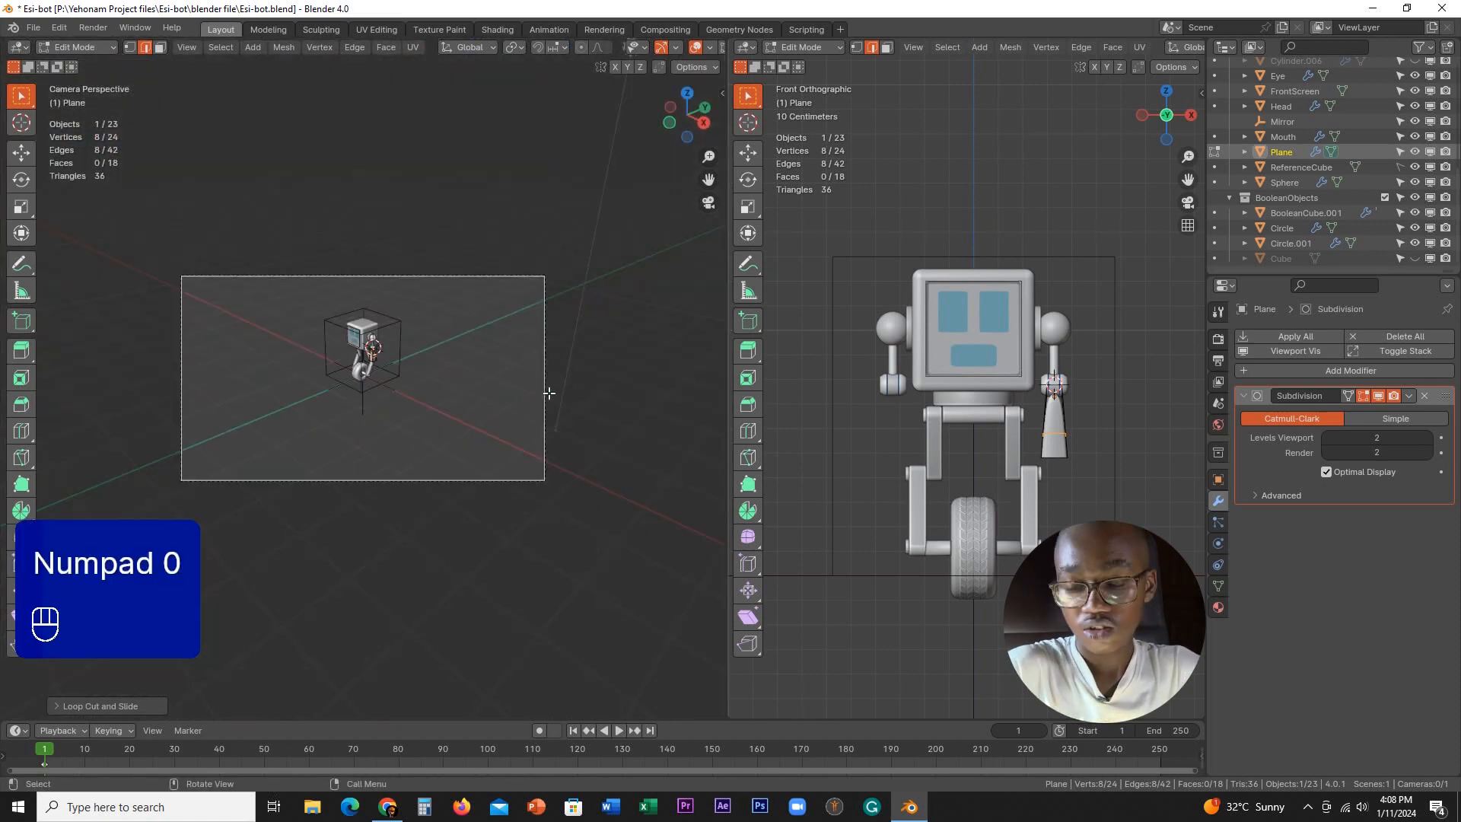
key(KP_0)
middle_drag(554, 367, 581, 420)
key(g)
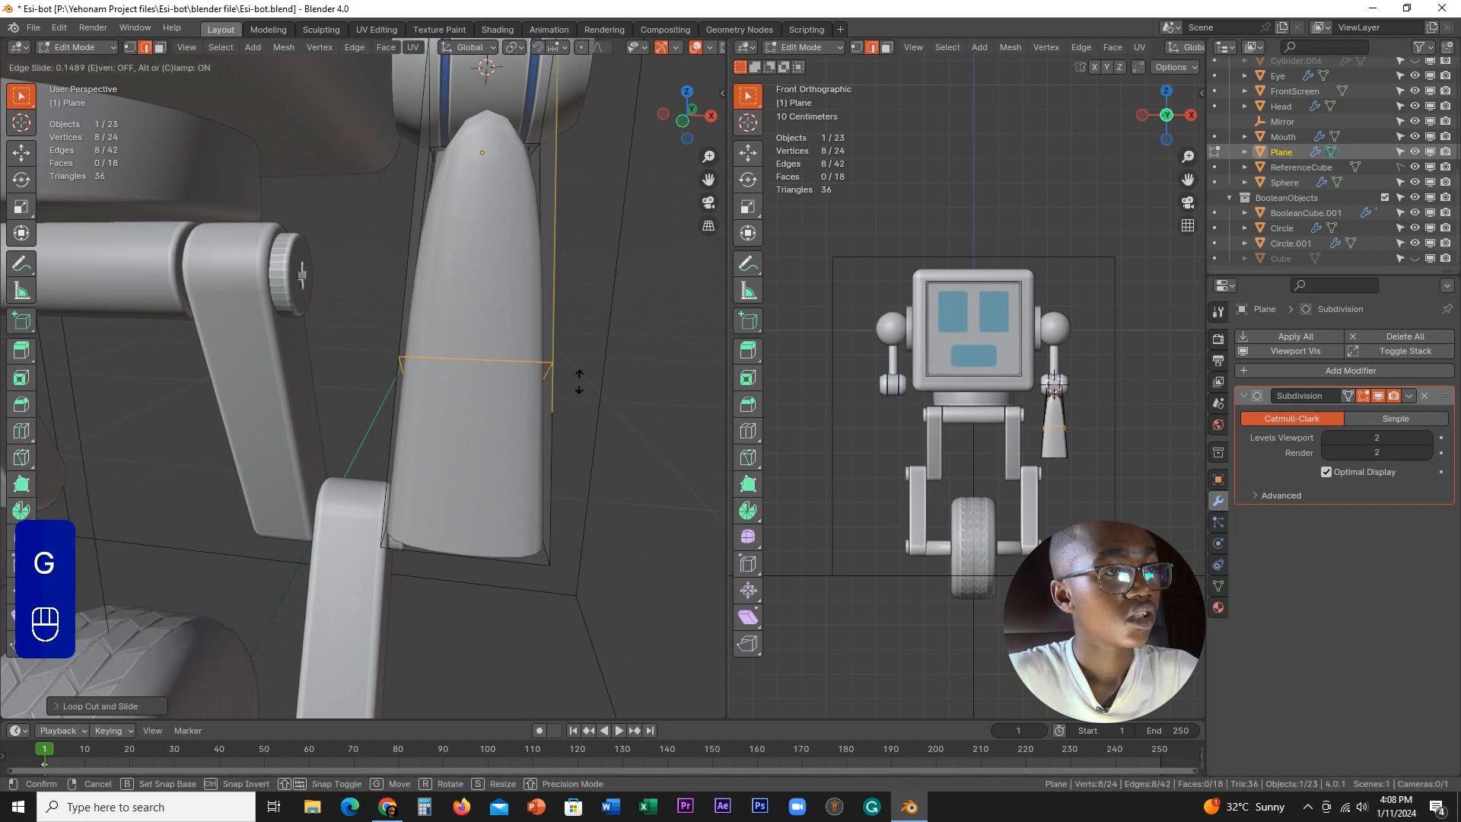
click(577, 381)
- Try widening the forearm's middle edge loop by scaling it about 1.44 along global X
key(s)
key(x)
key(shift)
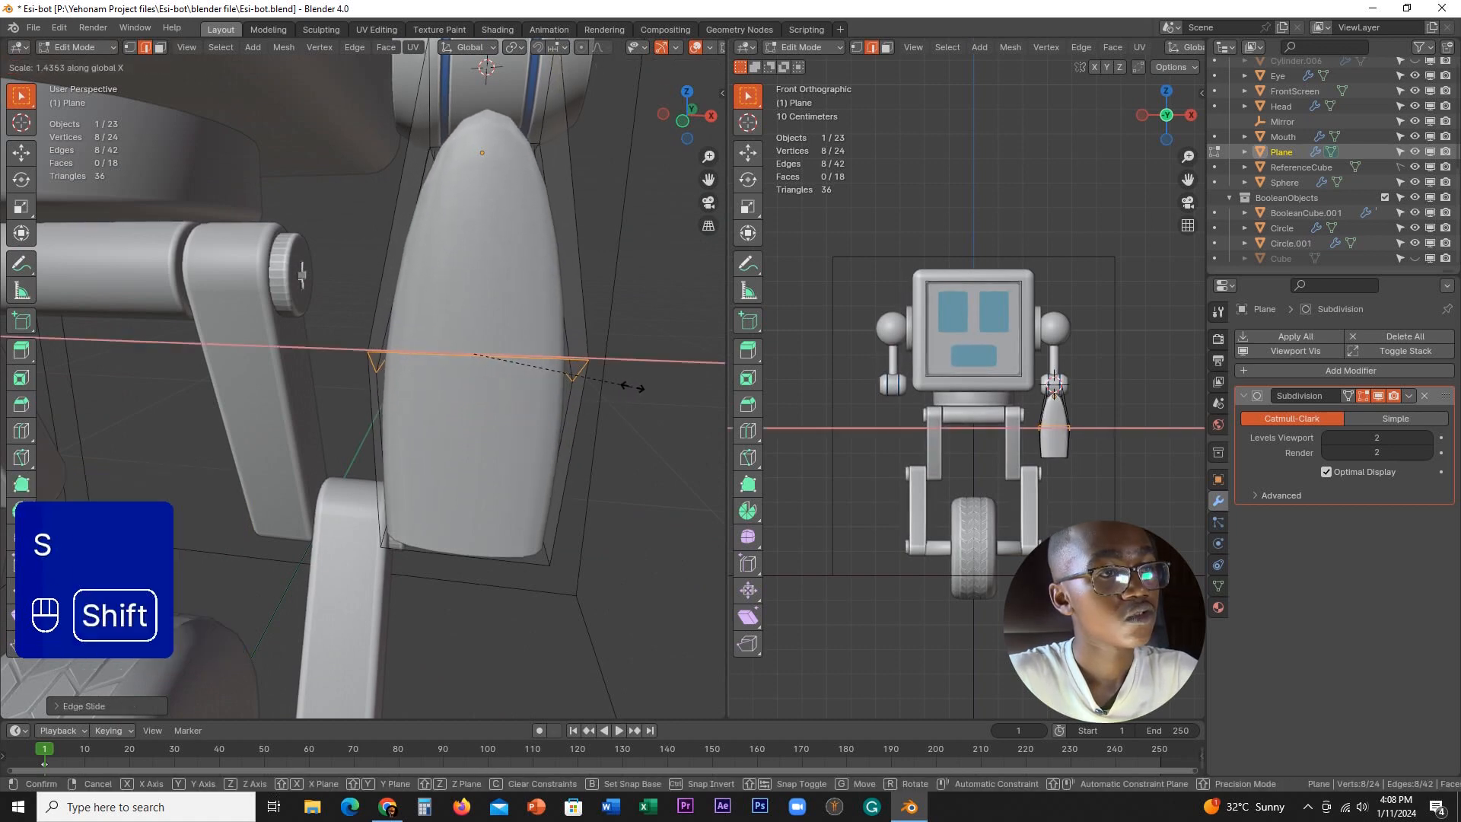
click(623, 386)
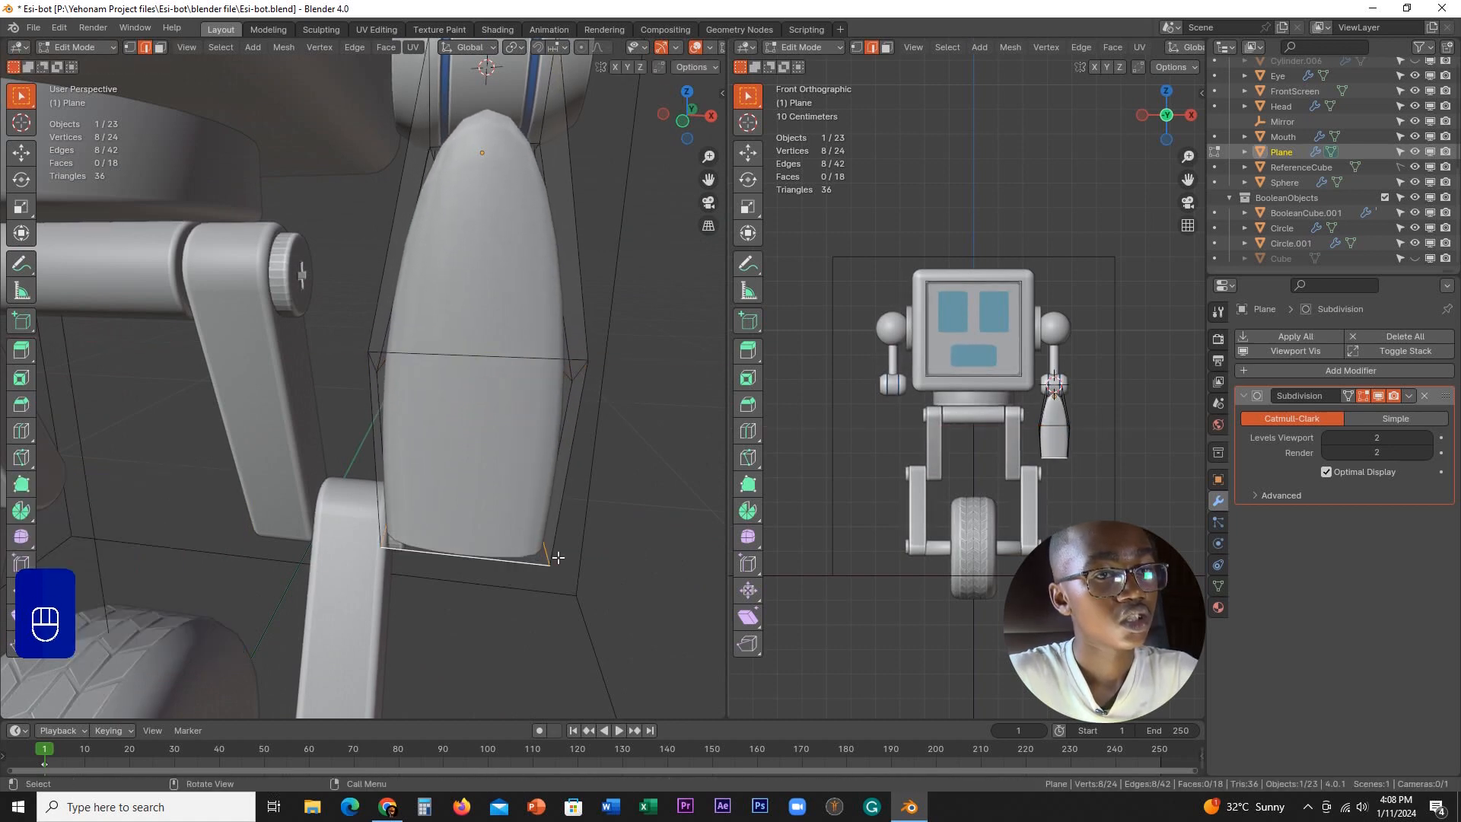
- Try scaling the forearm's open bottom edge loop, and undo both loop scalings
scroll(557, 557, down, 1)
key(s)
click(582, 556)
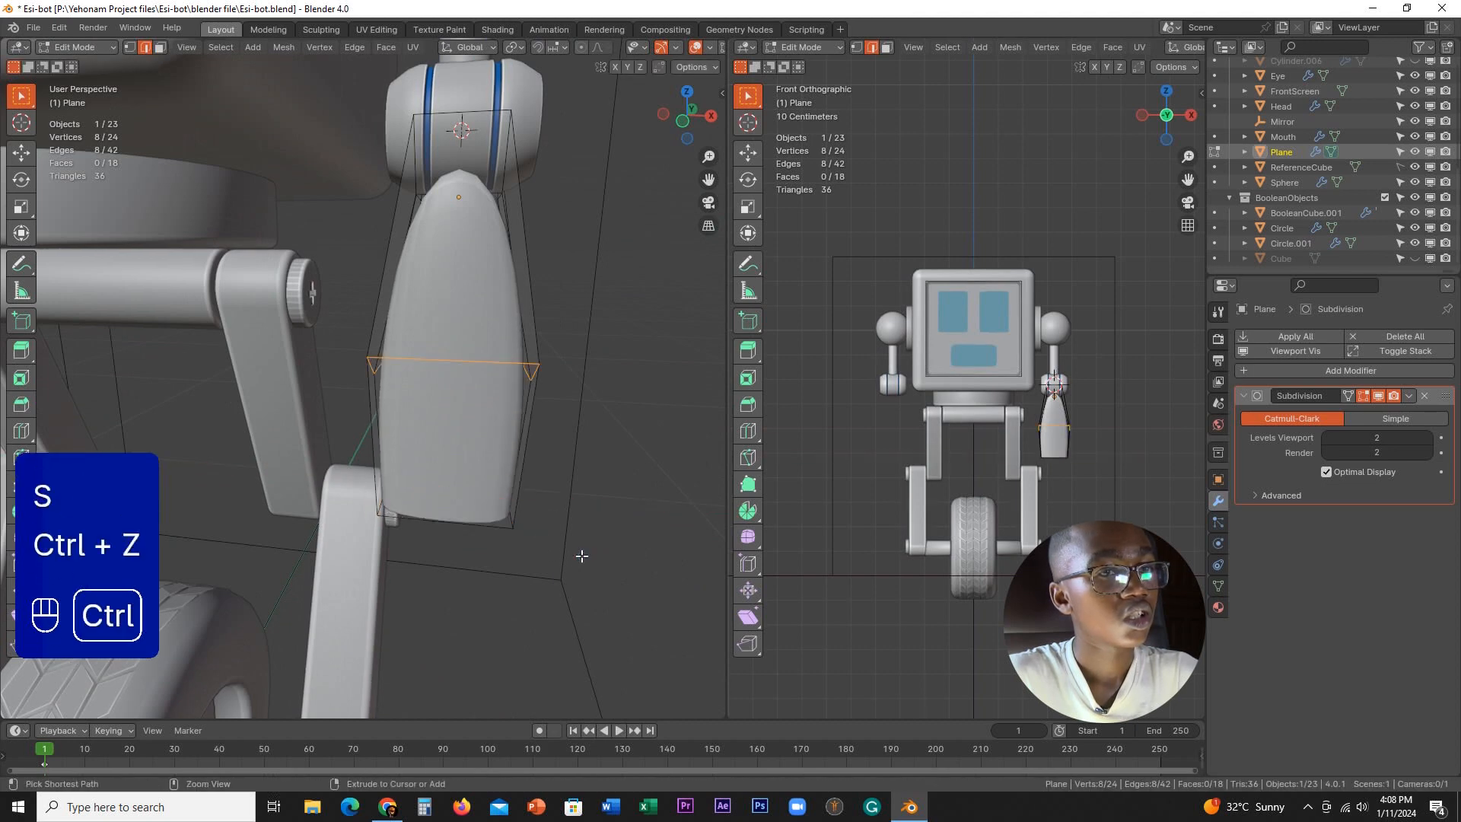
key(ctrl+z)
scroll(582, 556, down, 8)
key(Tab)
middle_drag(481, 513, 388, 613)
scroll(500, 490, up, 5)
scroll(465, 486, up, 3)
key(Tab)
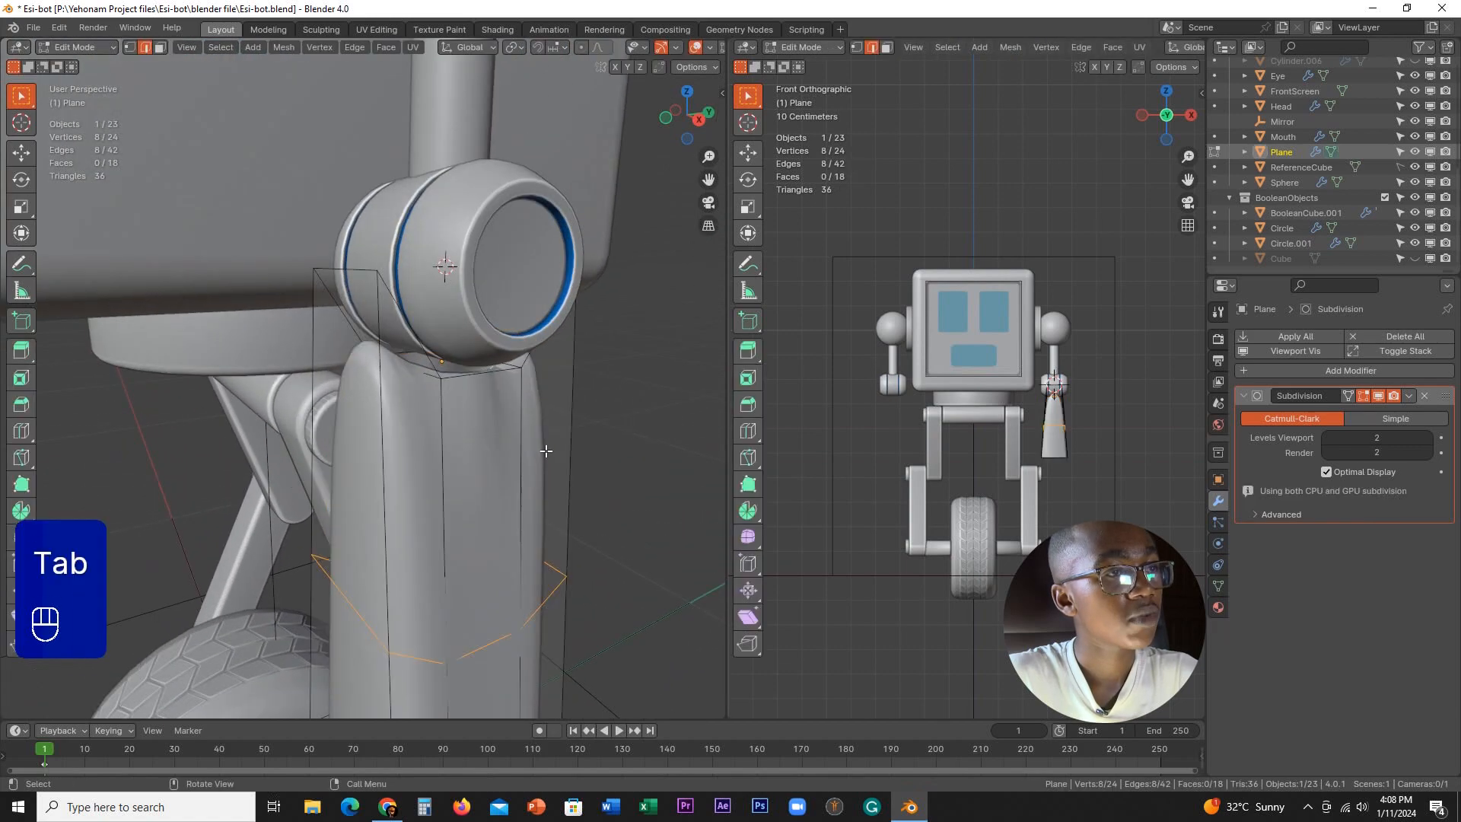
- Try a vertical loop cut down the forearm's narrow side with scaling along X and Y, and undo it
middle_drag(546, 450, 469, 475)
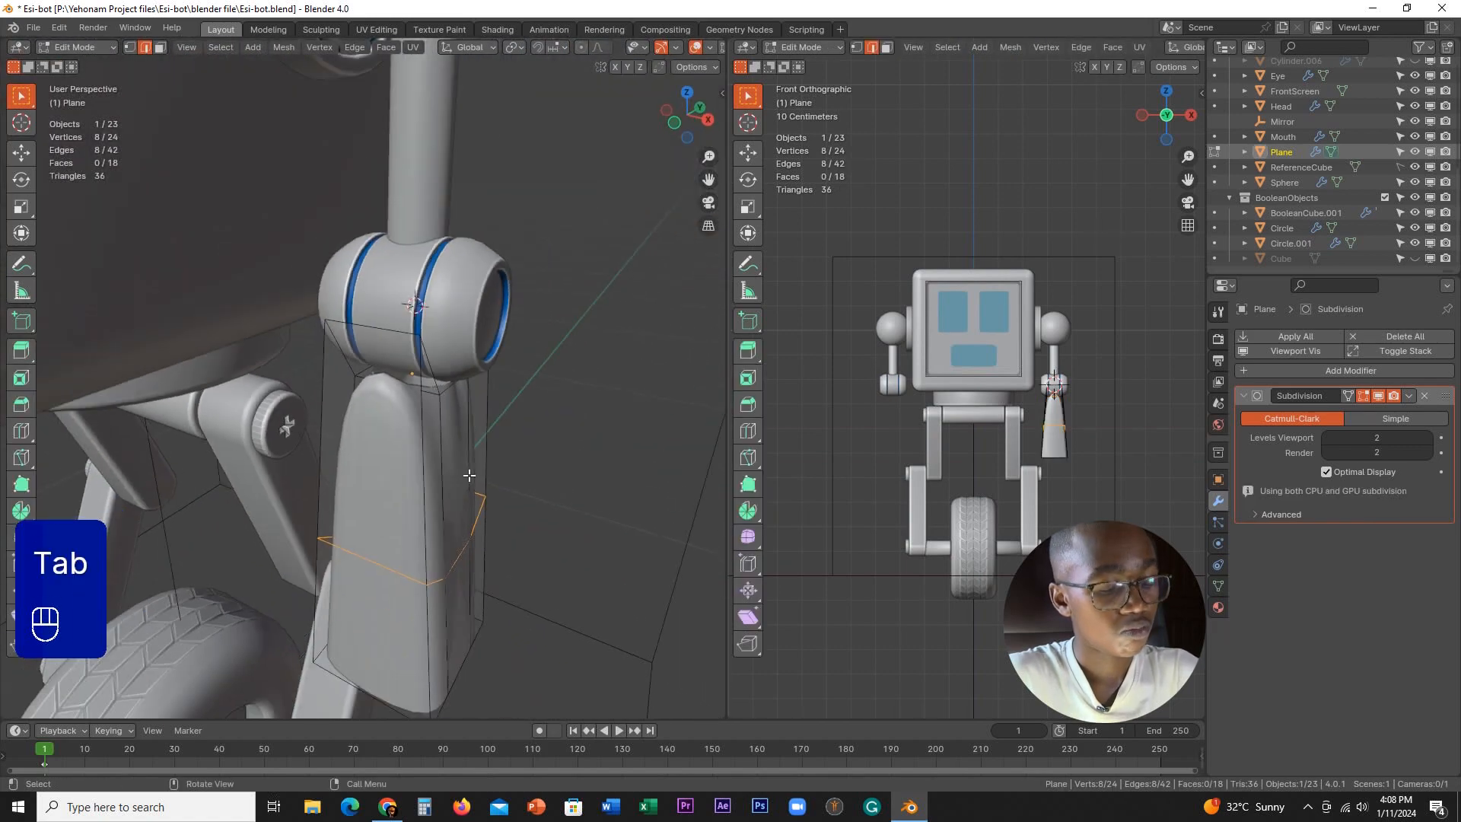
click(388, 325)
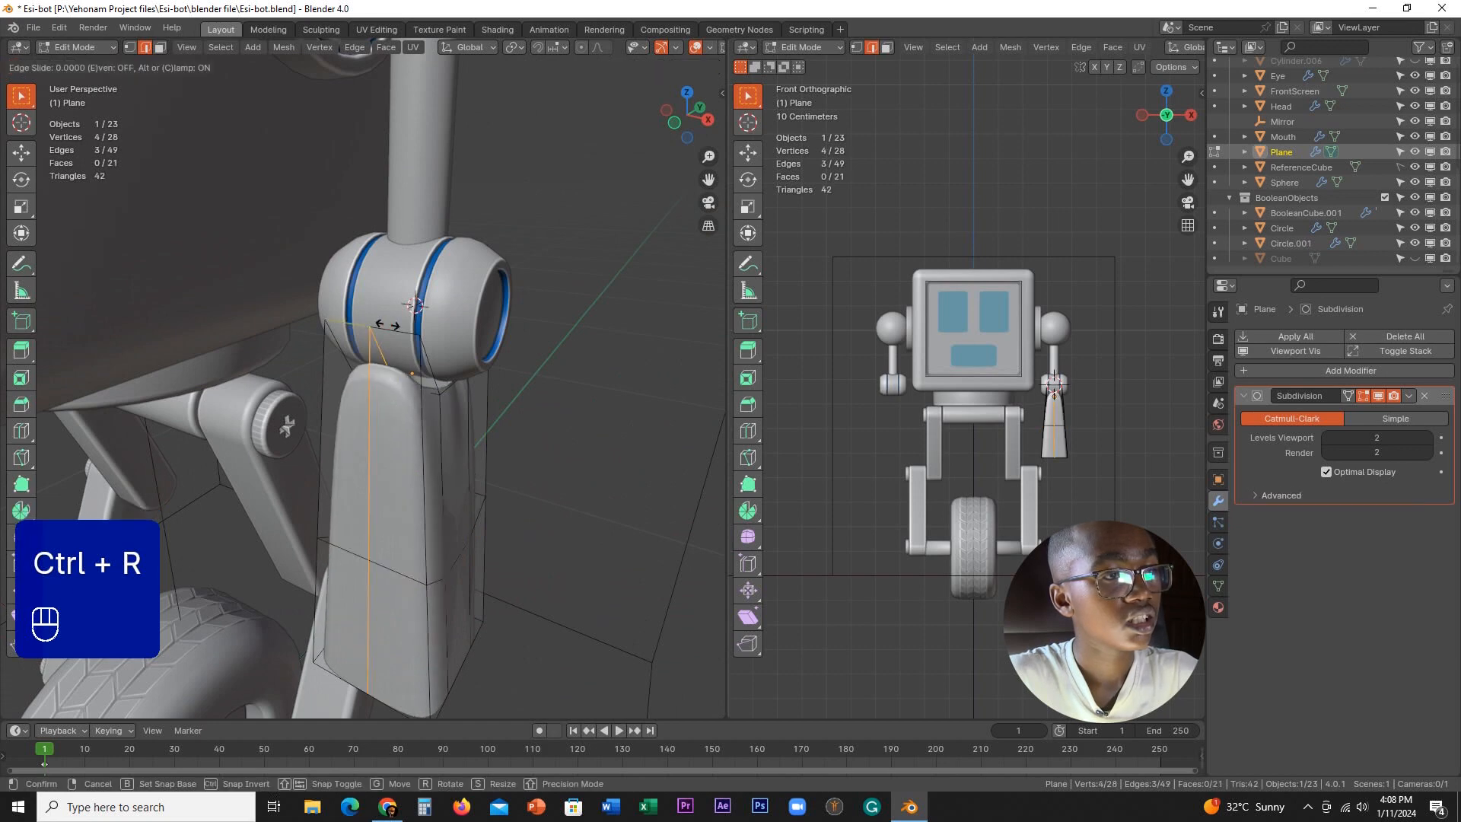
middle_drag(390, 326, 561, 473)
key(s)
key(x)
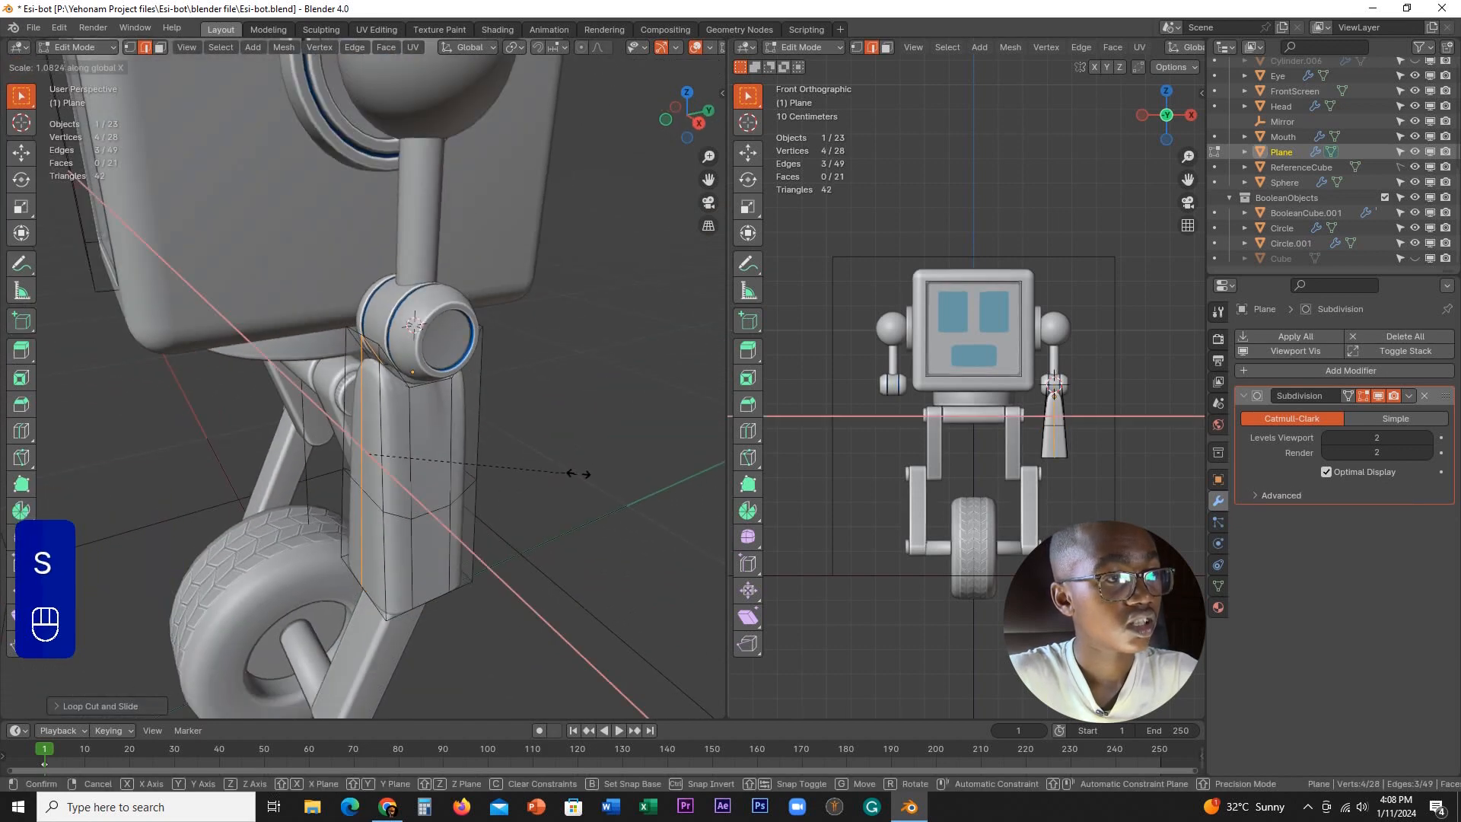
key(s)
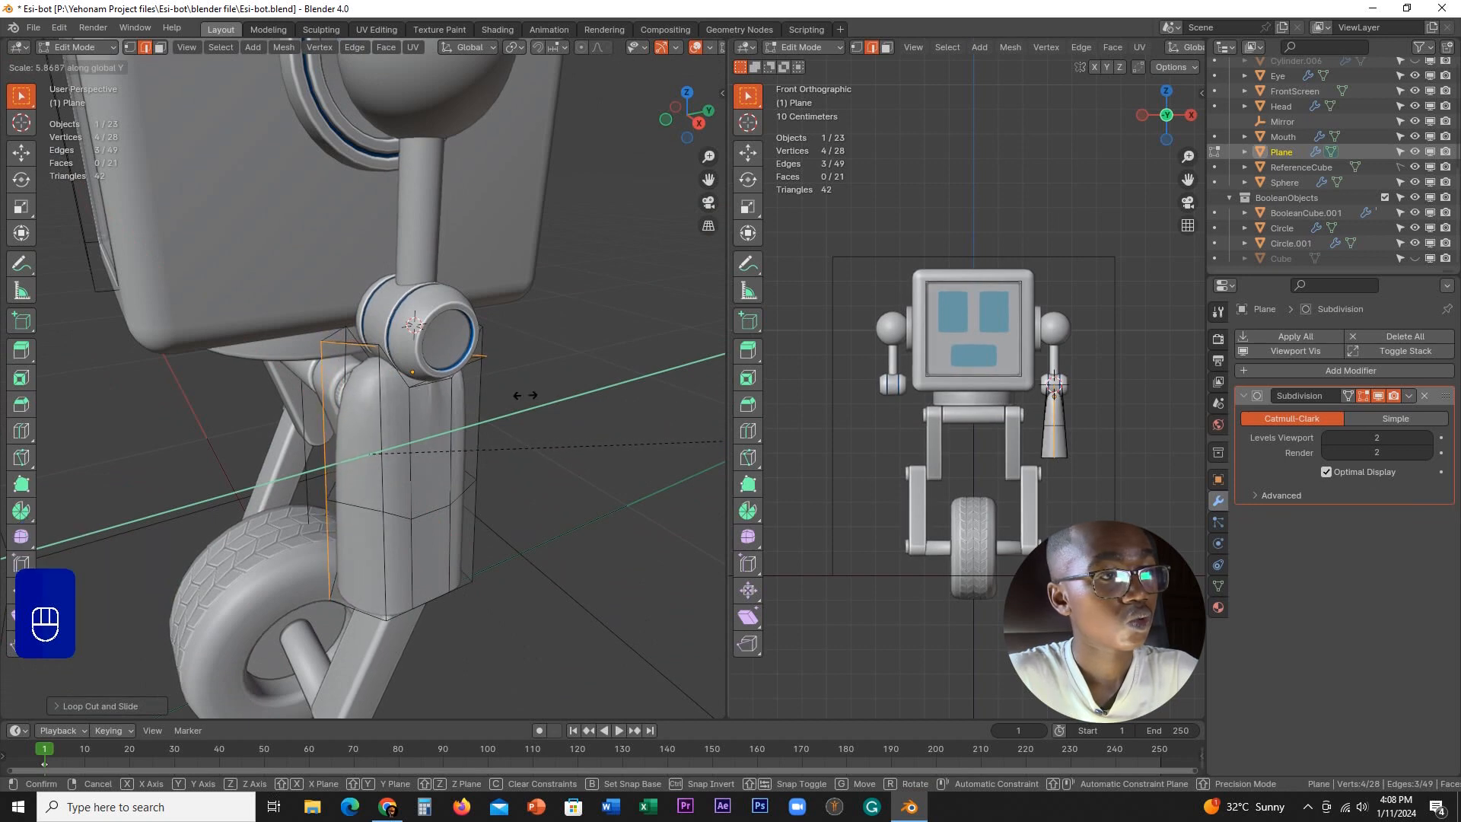
right_click(518, 395)
key(ctrl+z)
- Return the forearm to Object Mode and save the Esi-bot file
middle_drag(517, 394, 420, 442)
key(Tab)
scroll(456, 460, down, 3)
scroll(423, 464, up, 6)
shift+middle_drag(542, 537, 456, 427)
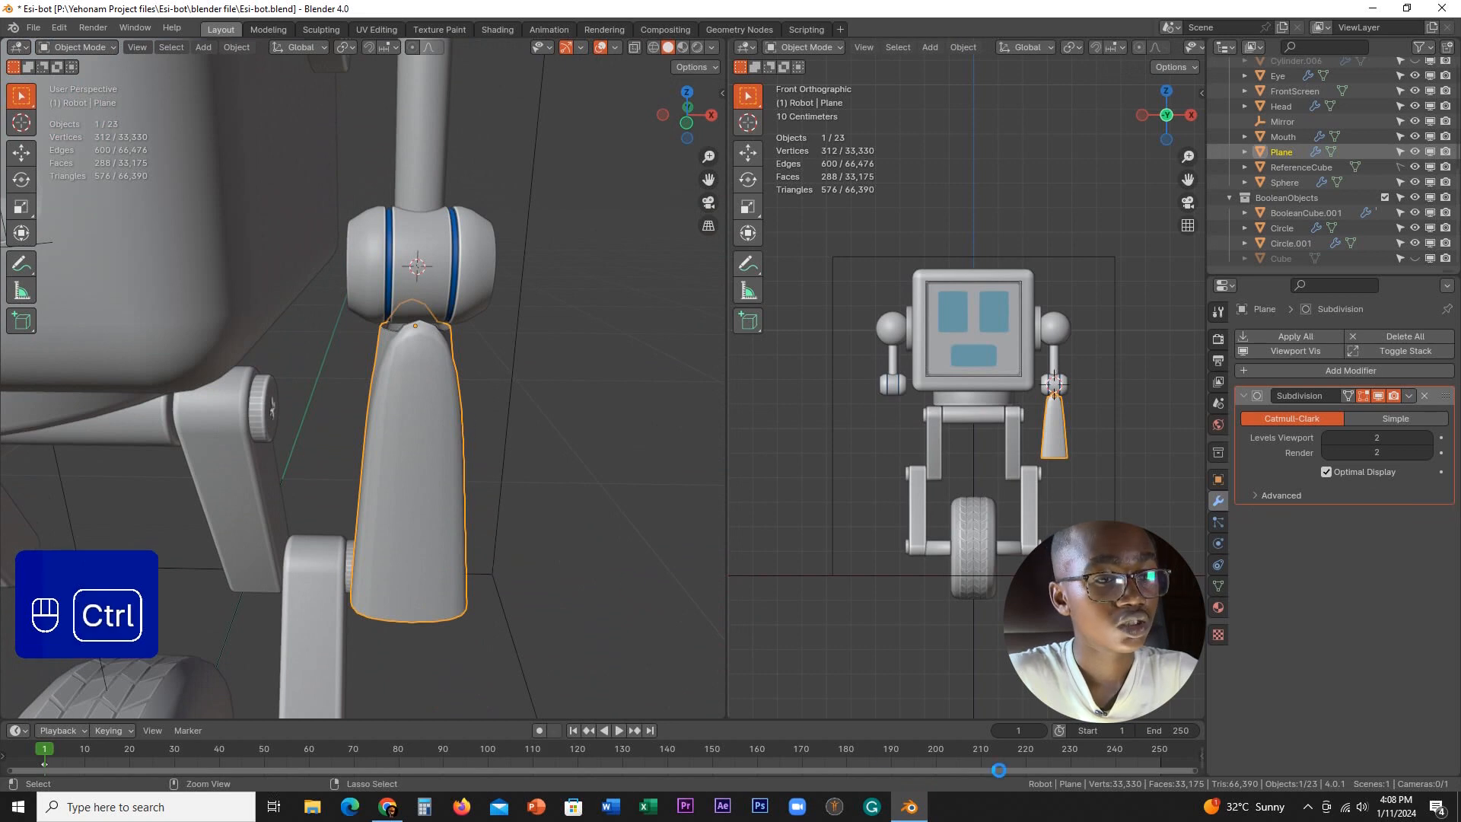
key(ctrl+s)
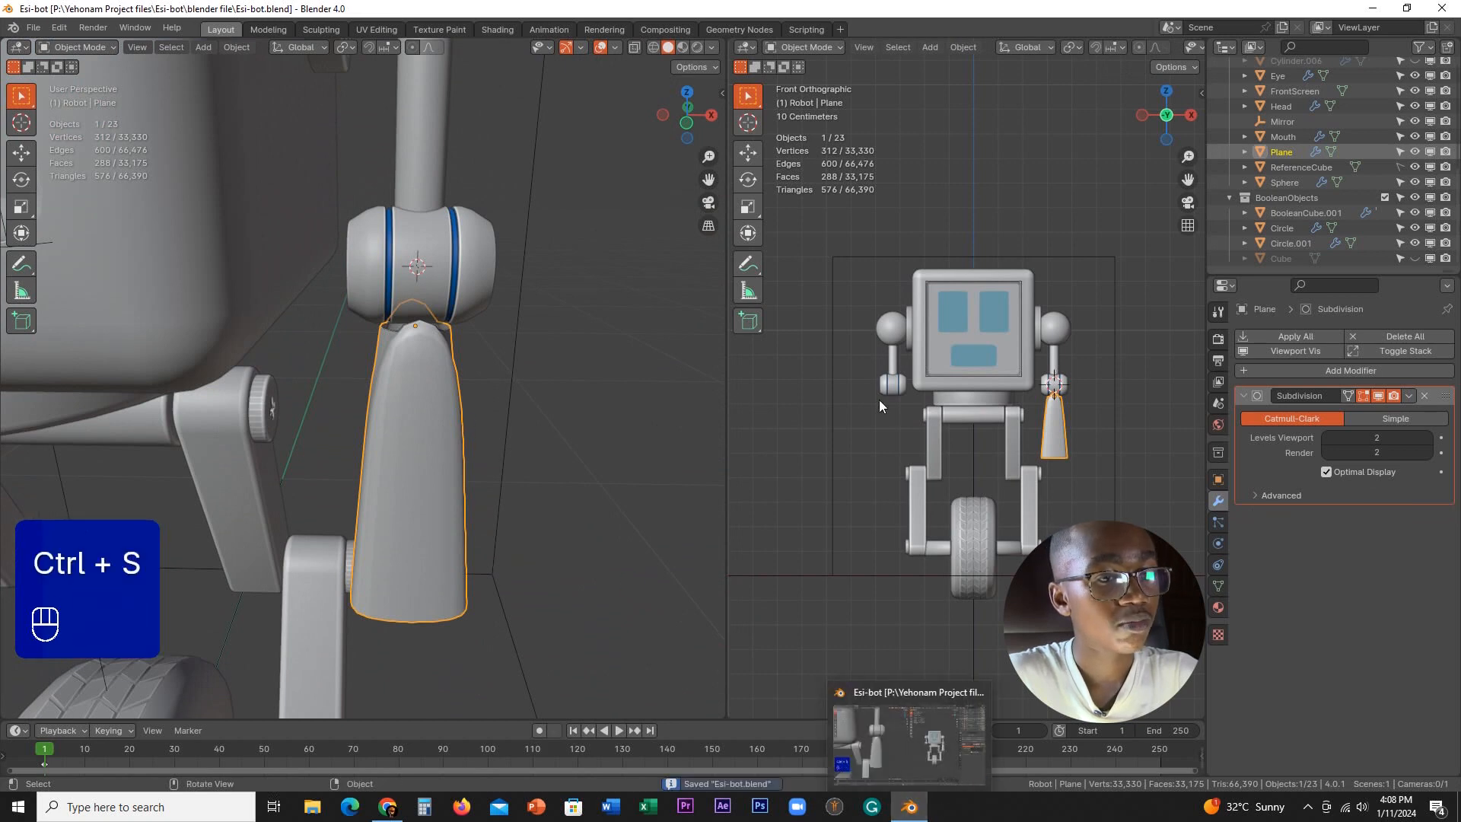
- Launch a second Blender window and, in Chrome, look through the robotic hand reference images on GrabCAD
right_click(901, 814)
click(879, 723)
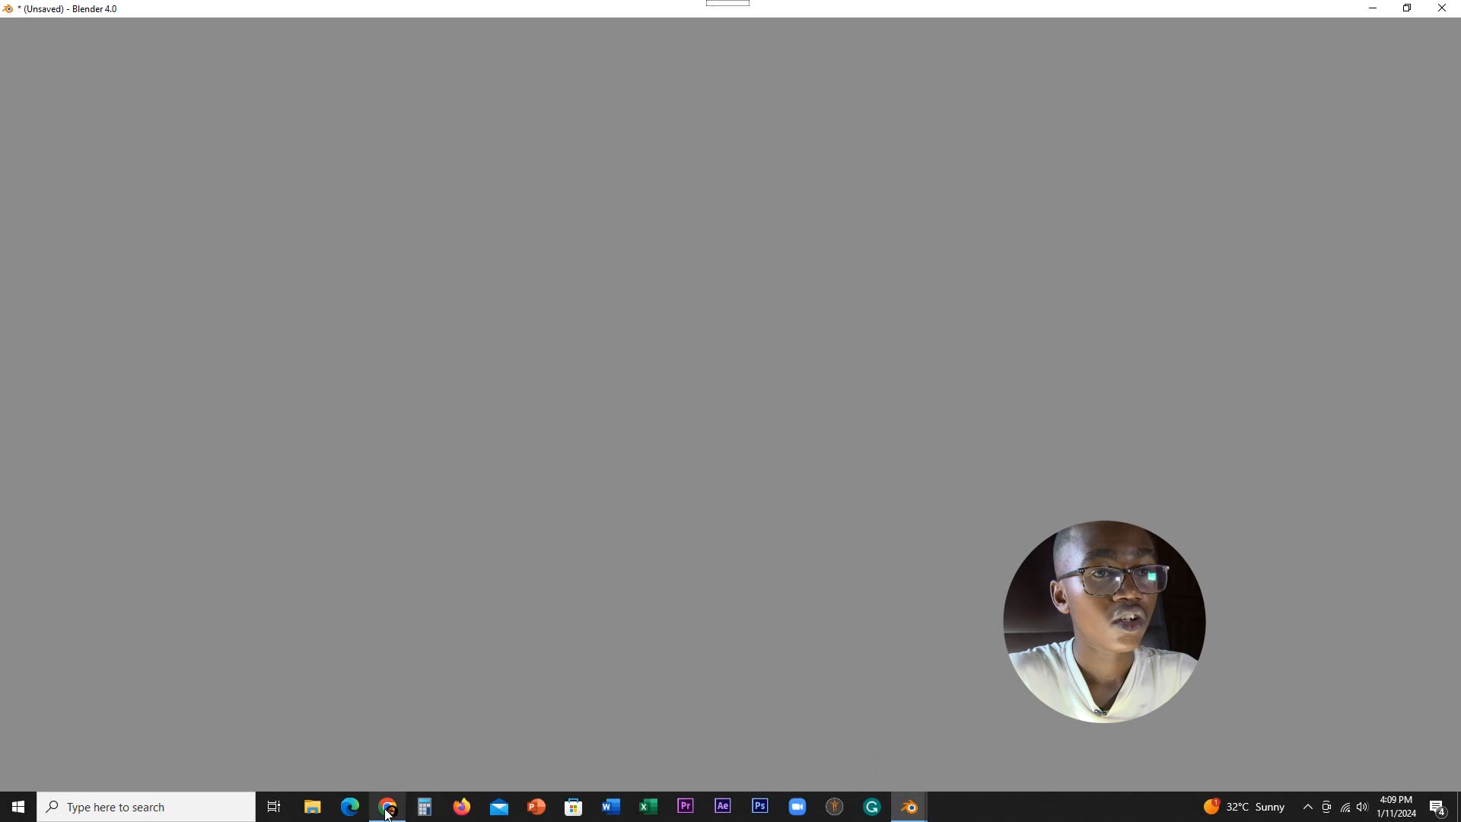
click(387, 808)
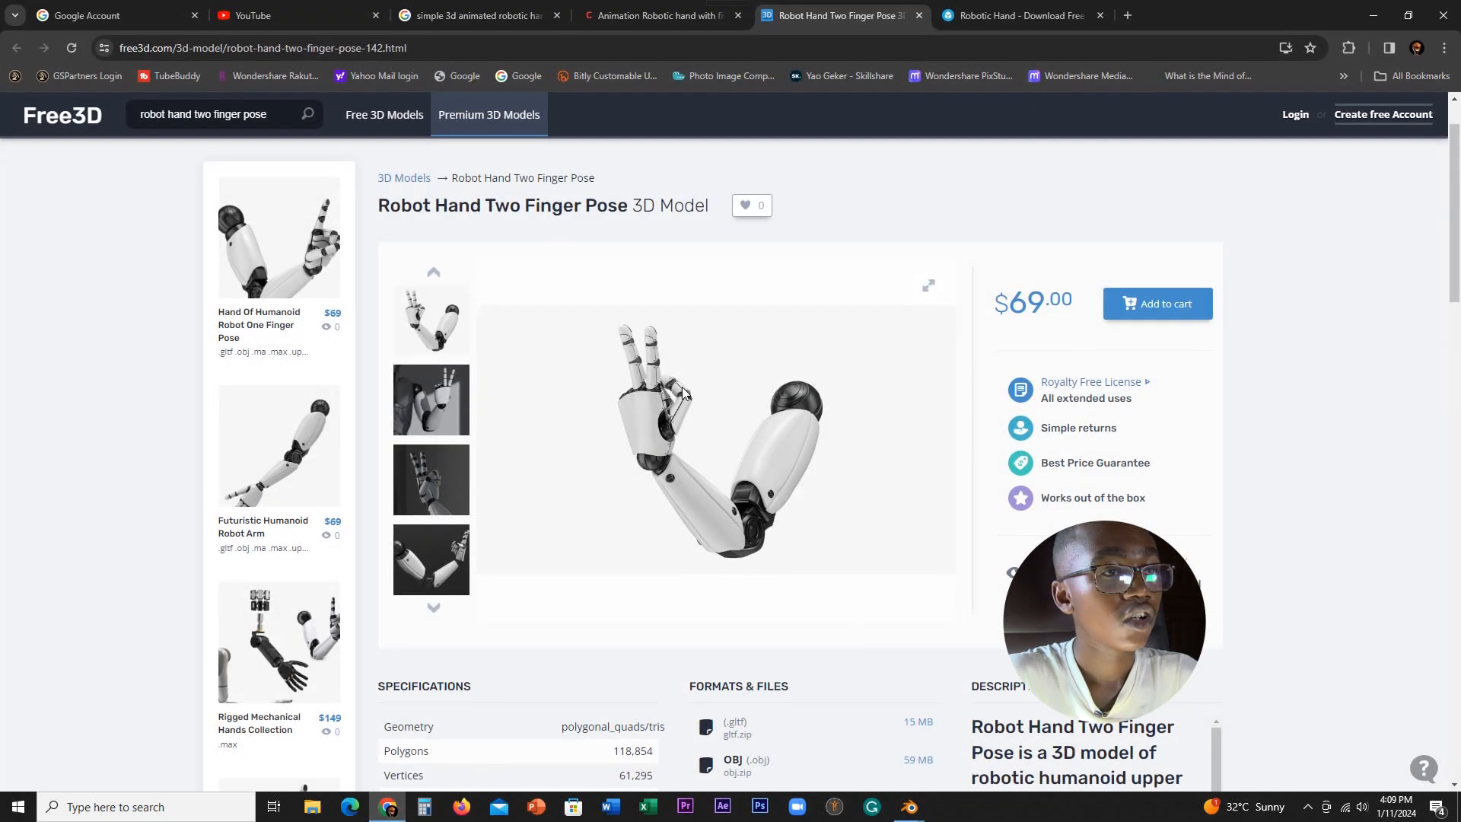
click(674, 11)
scroll(917, 512, up, 2)
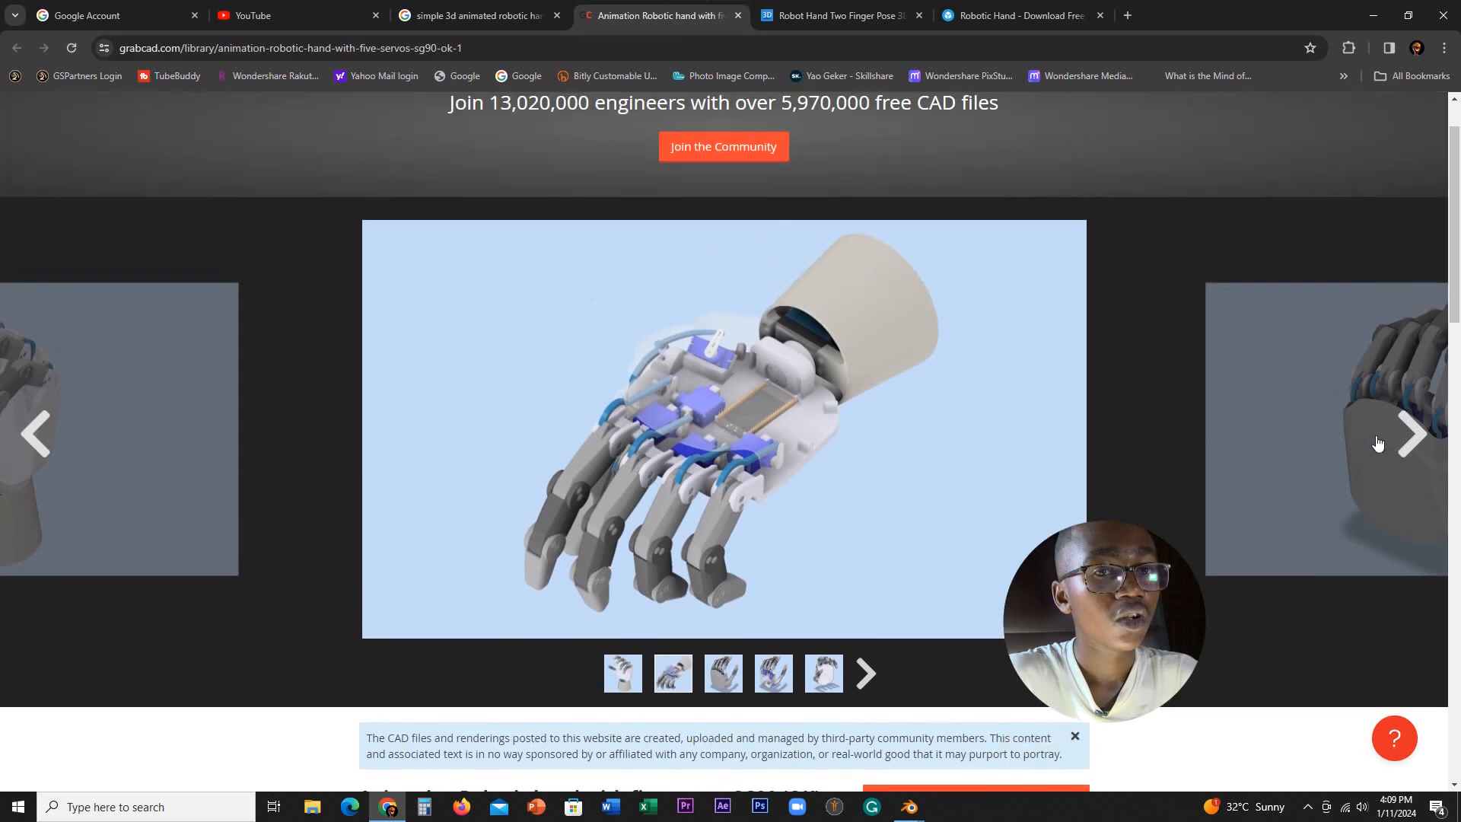
click(1399, 445)
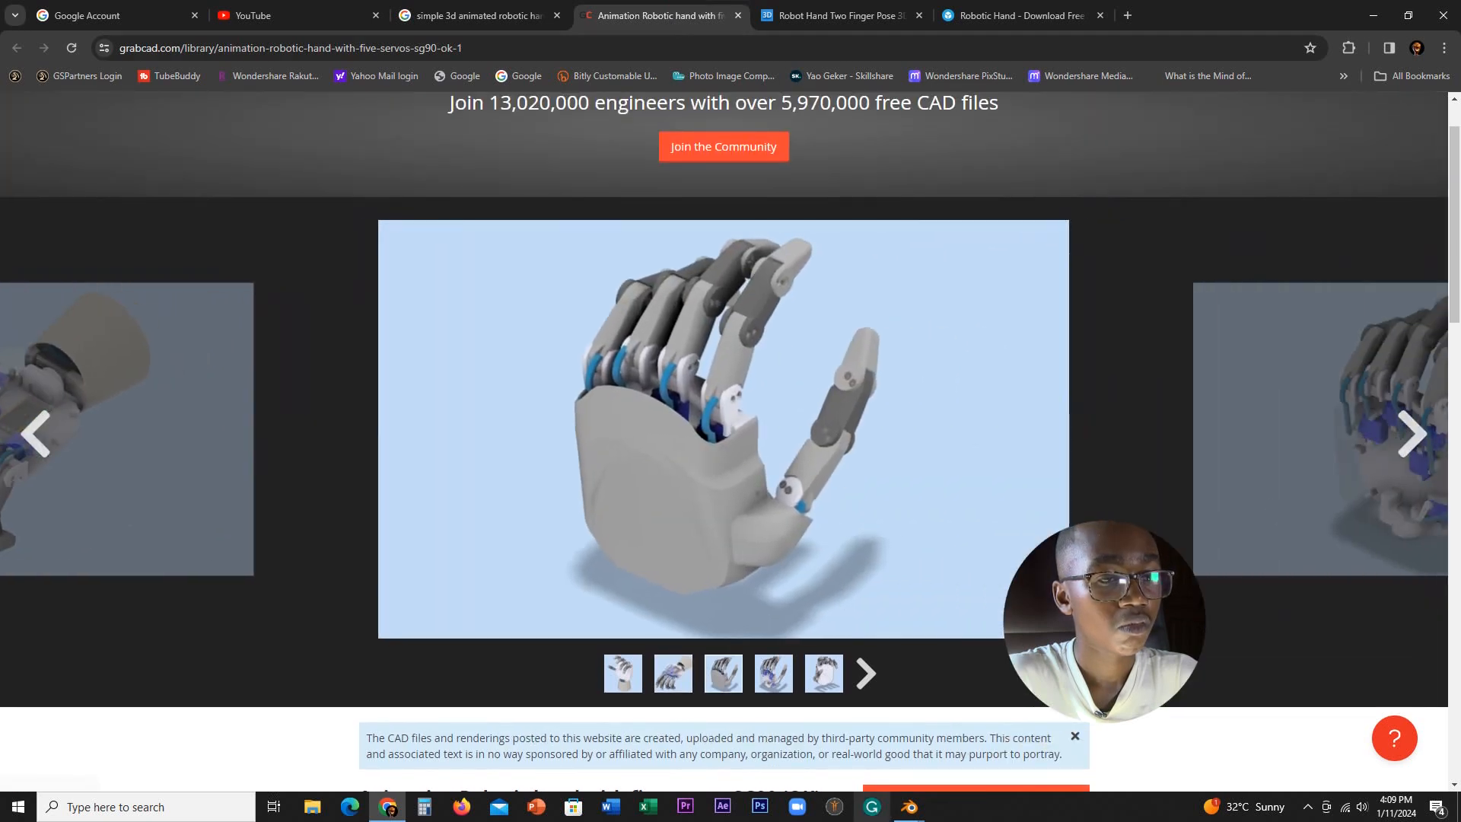
- Switch to the new Blender window and open the recent file Hover-Bot.blend
mouse_move(919, 814)
click(1012, 750)
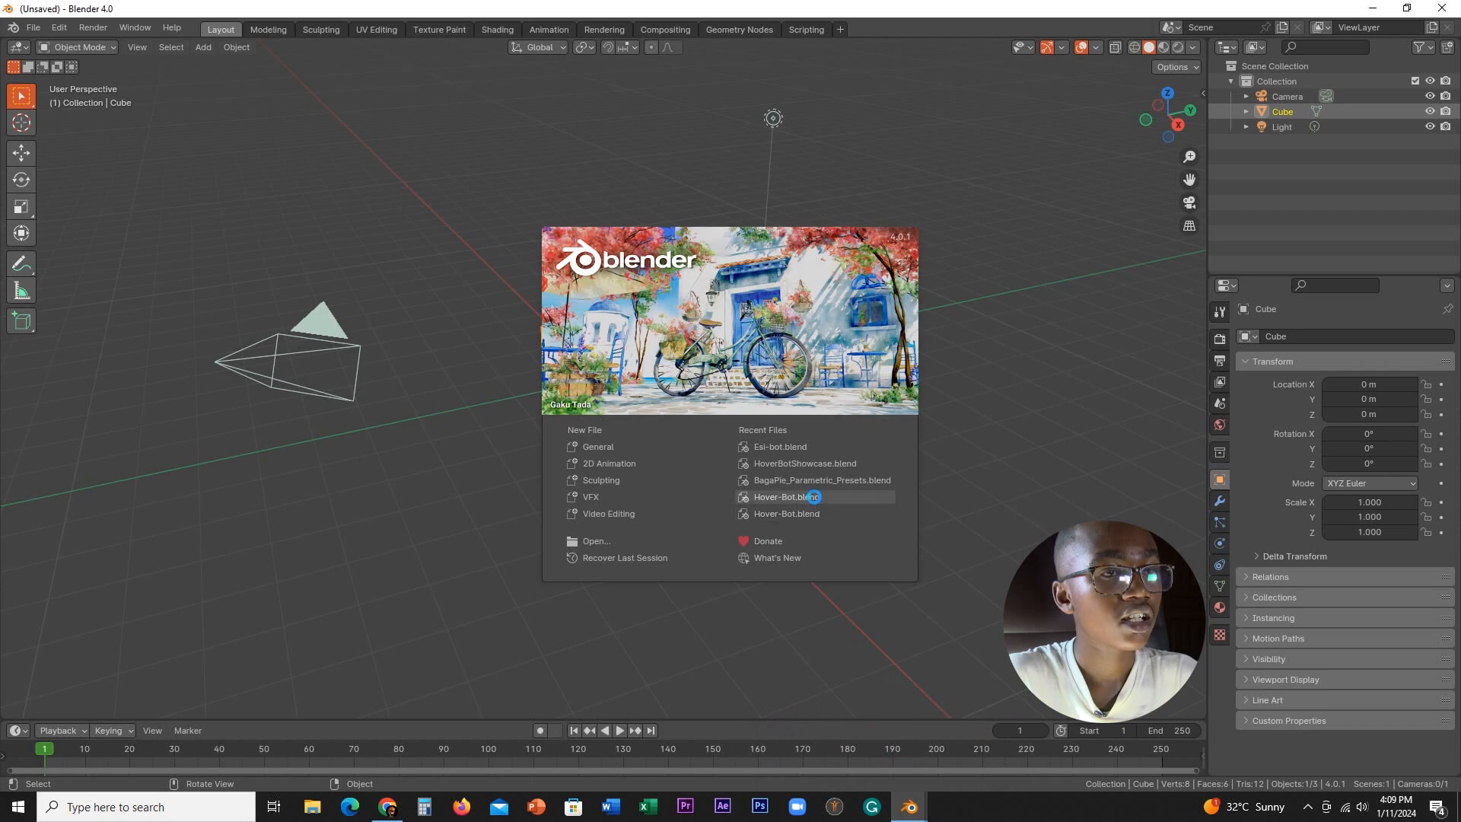
click(814, 496)
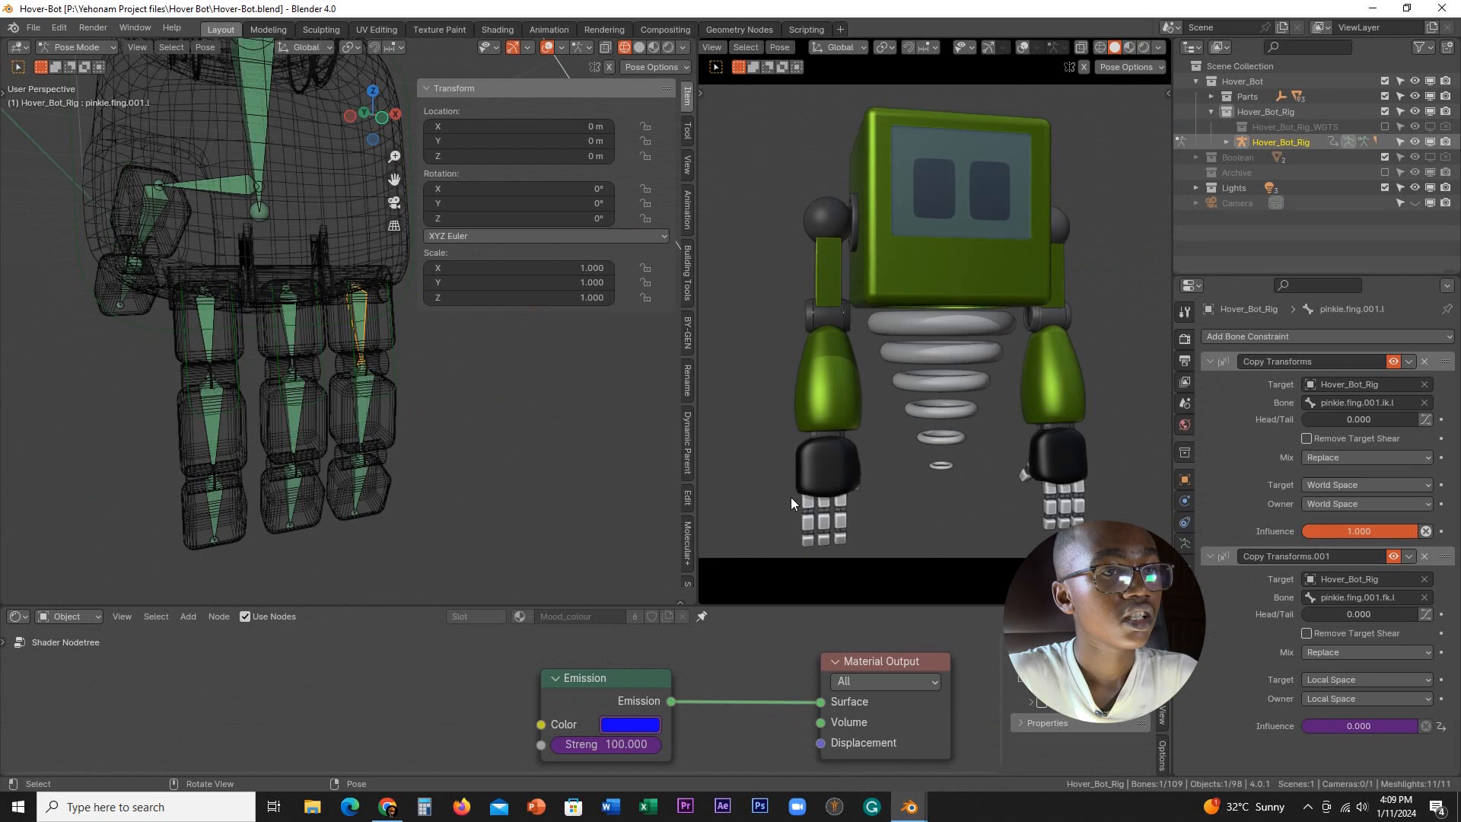
- Leave Pose Mode, select the Hover-Bot's forearm and examine its shape in solid shading
middle_drag(291, 460, 235, 444)
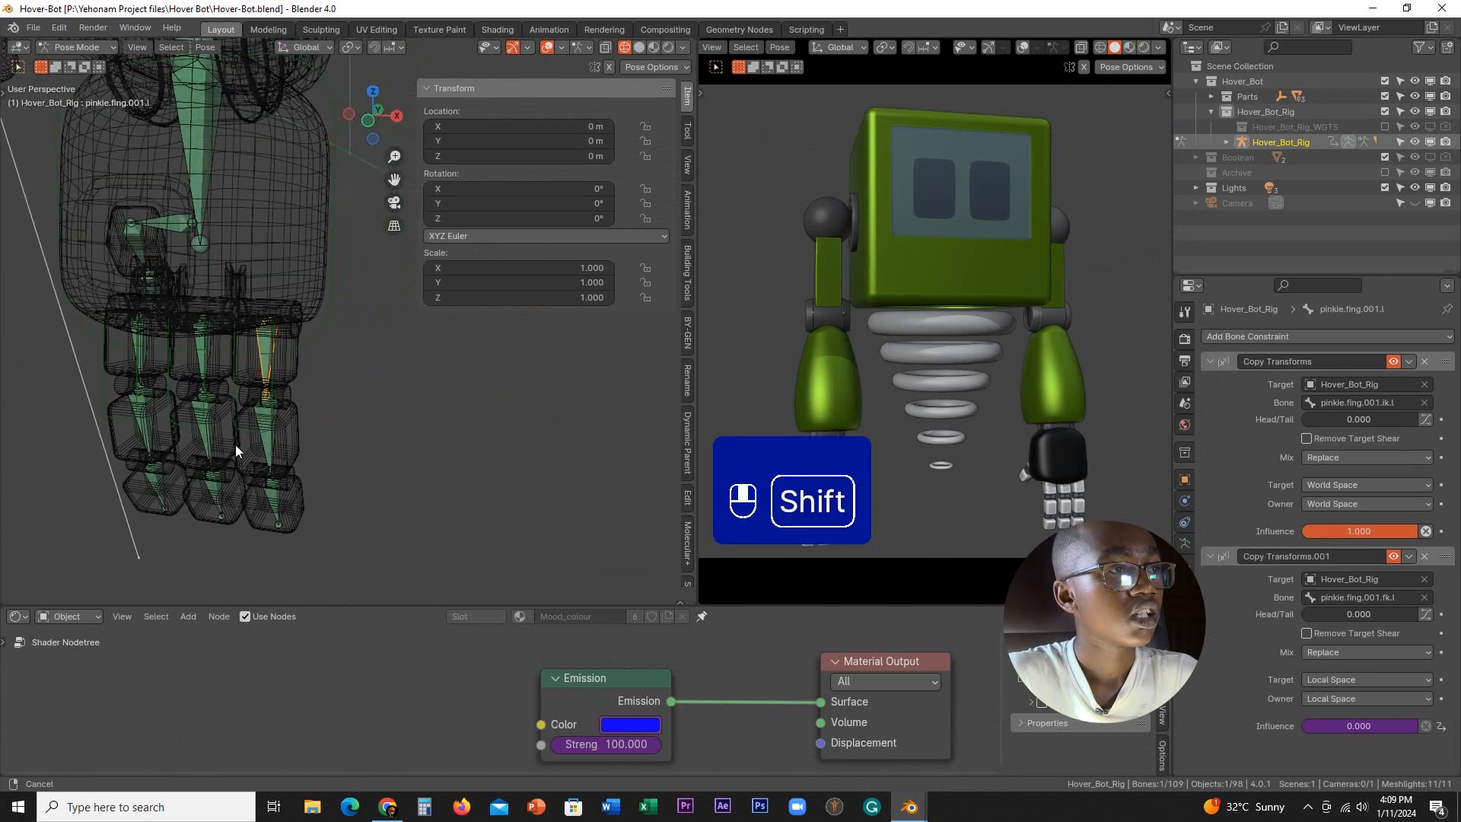
scroll(276, 404, down, 3)
key(Tab)
middle_drag(158, 282, 285, 496)
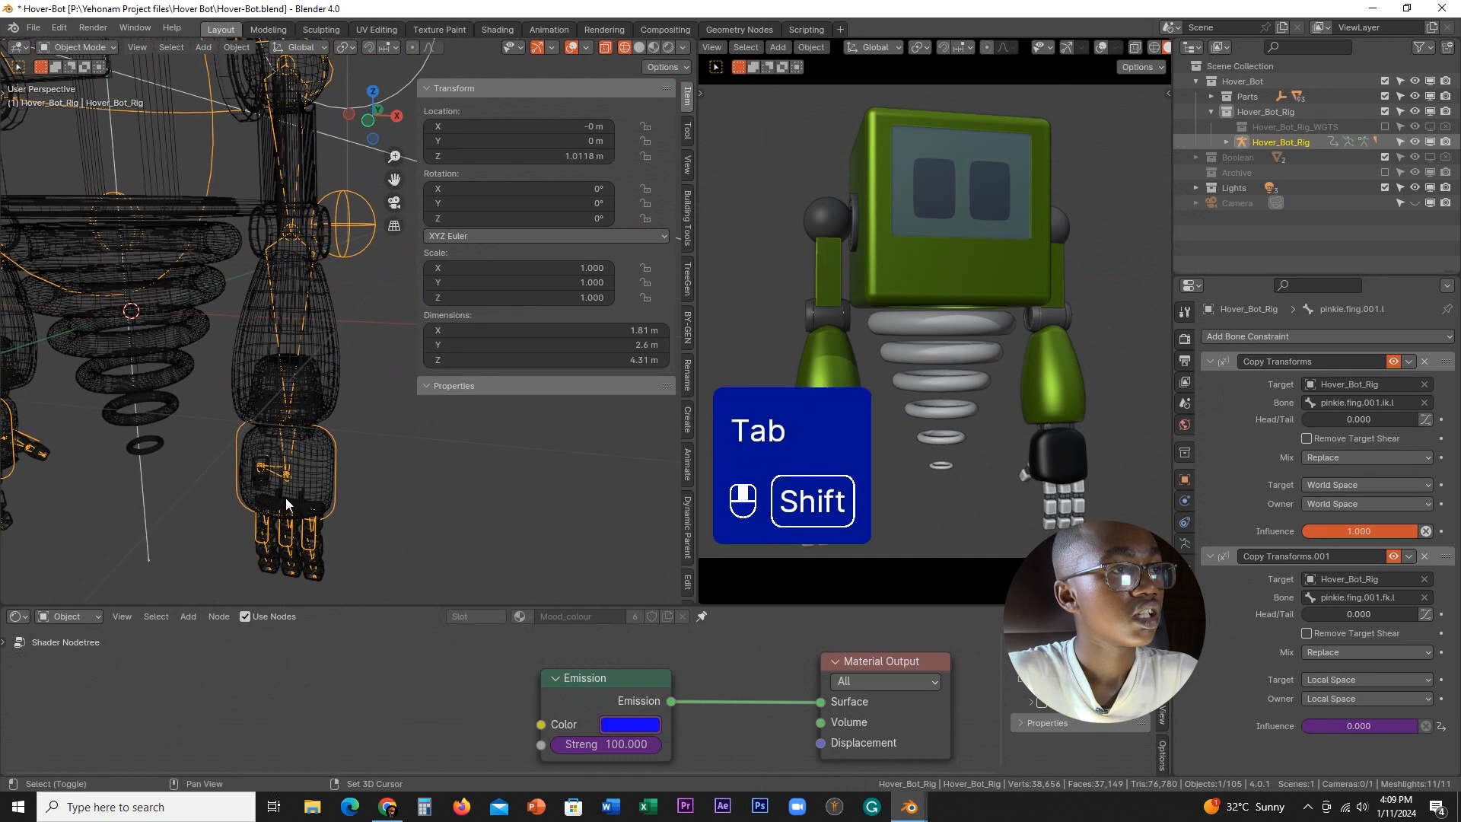
click(339, 421)
middle_drag(340, 421, 299, 399)
click(338, 367)
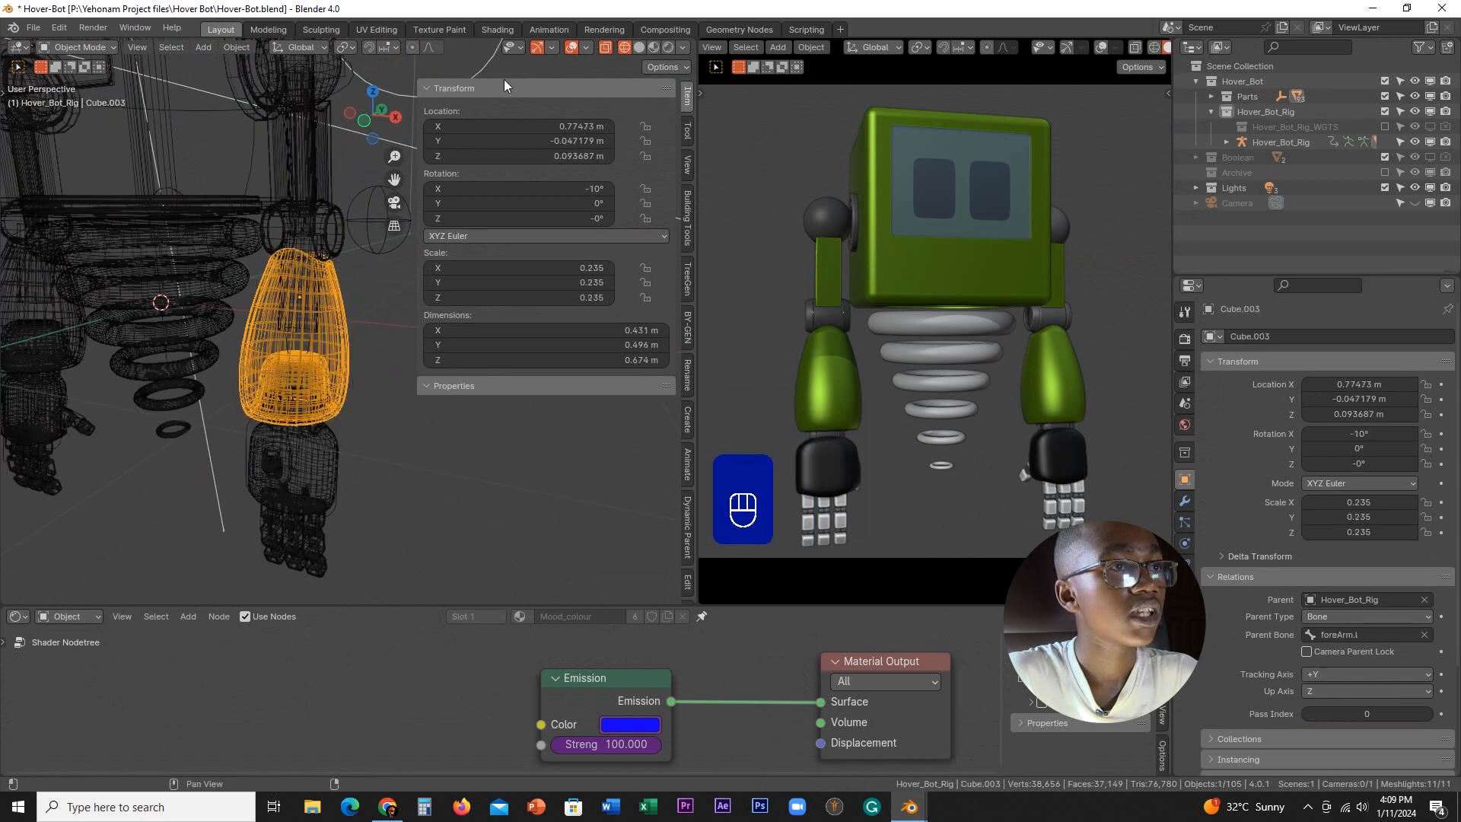
click(638, 47)
mouse_move(249, 315)
middle_down()
mouse_move(204, 325)
mouse_move(246, 258)
mouse_move(153, 282)
mouse_move(248, 312)
mouse_move(176, 312)
mouse_move(272, 323)
mouse_move(317, 307)
mouse_move(329, 257)
mouse_move(270, 261)
mouse_move(209, 294)
middle_up()
scroll(358, 330, up, 3)
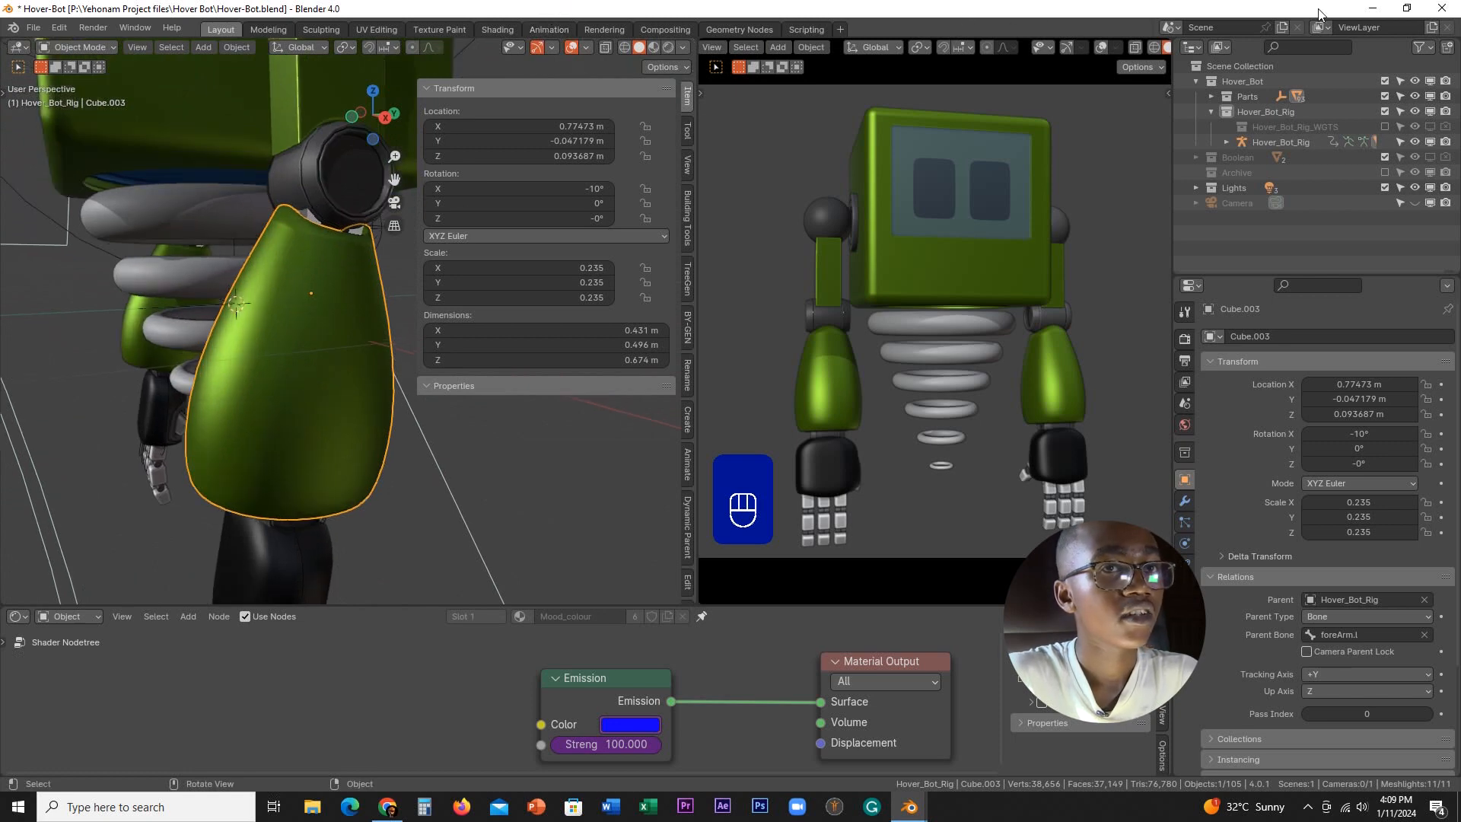
- Minimize the Hover-Bot window and switch back to the Esi-bot file in Blender
click(1383, 9)
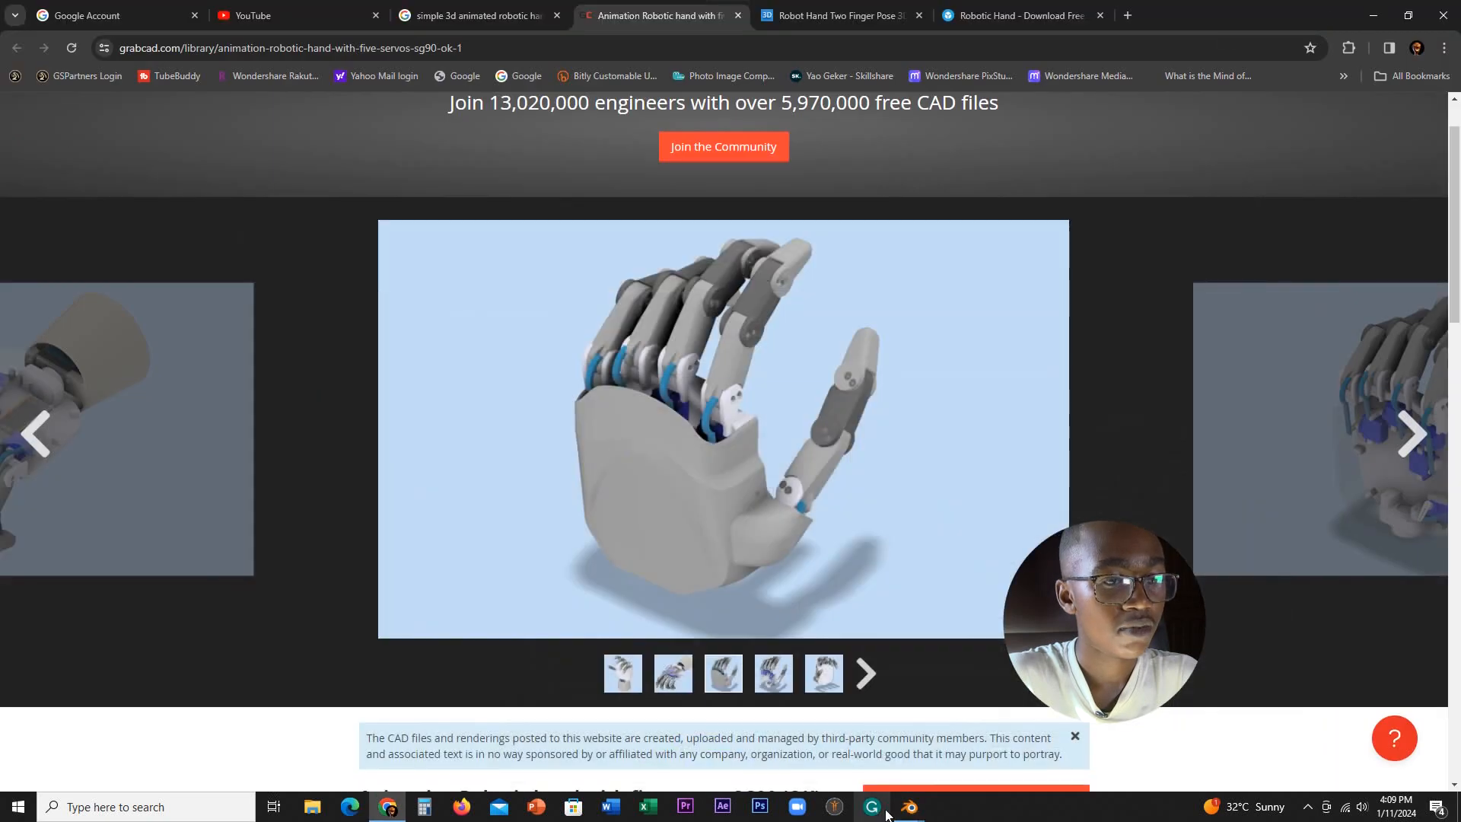
mouse_move(910, 808)
click(814, 728)
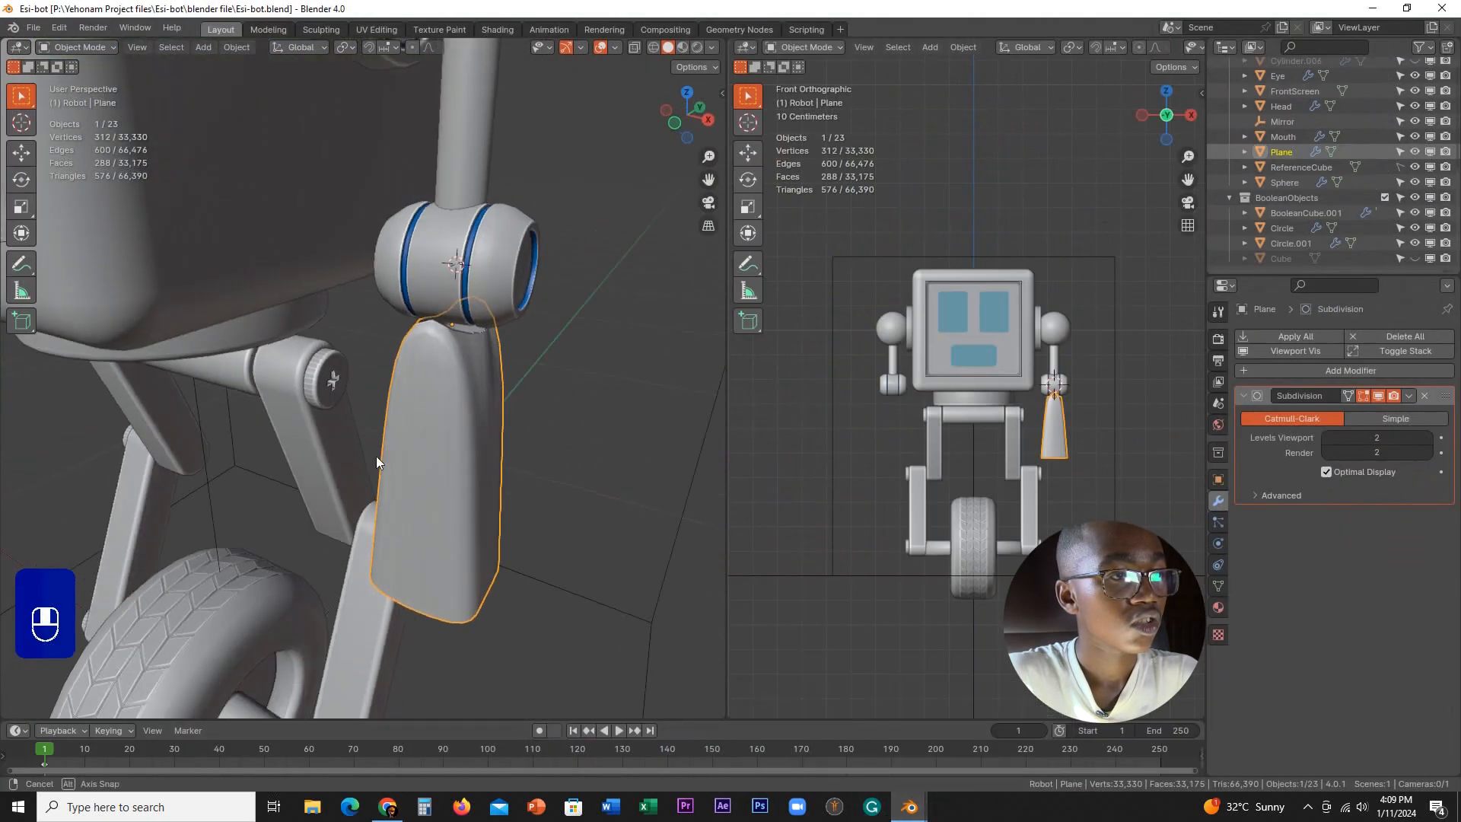
middle_drag(375, 455, 532, 453)
key(Tab)
key(s)
key(x)
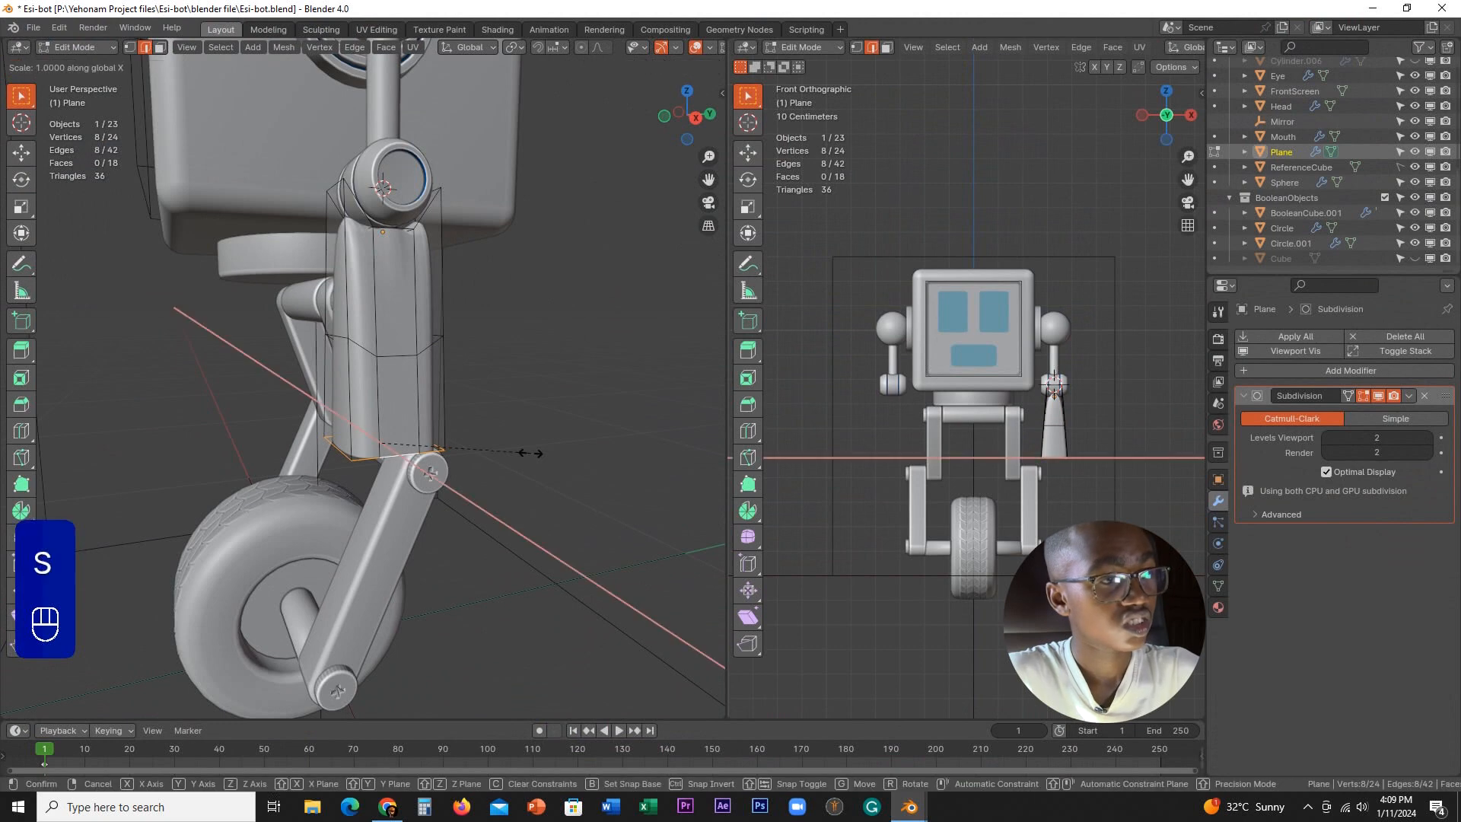
key(shift)
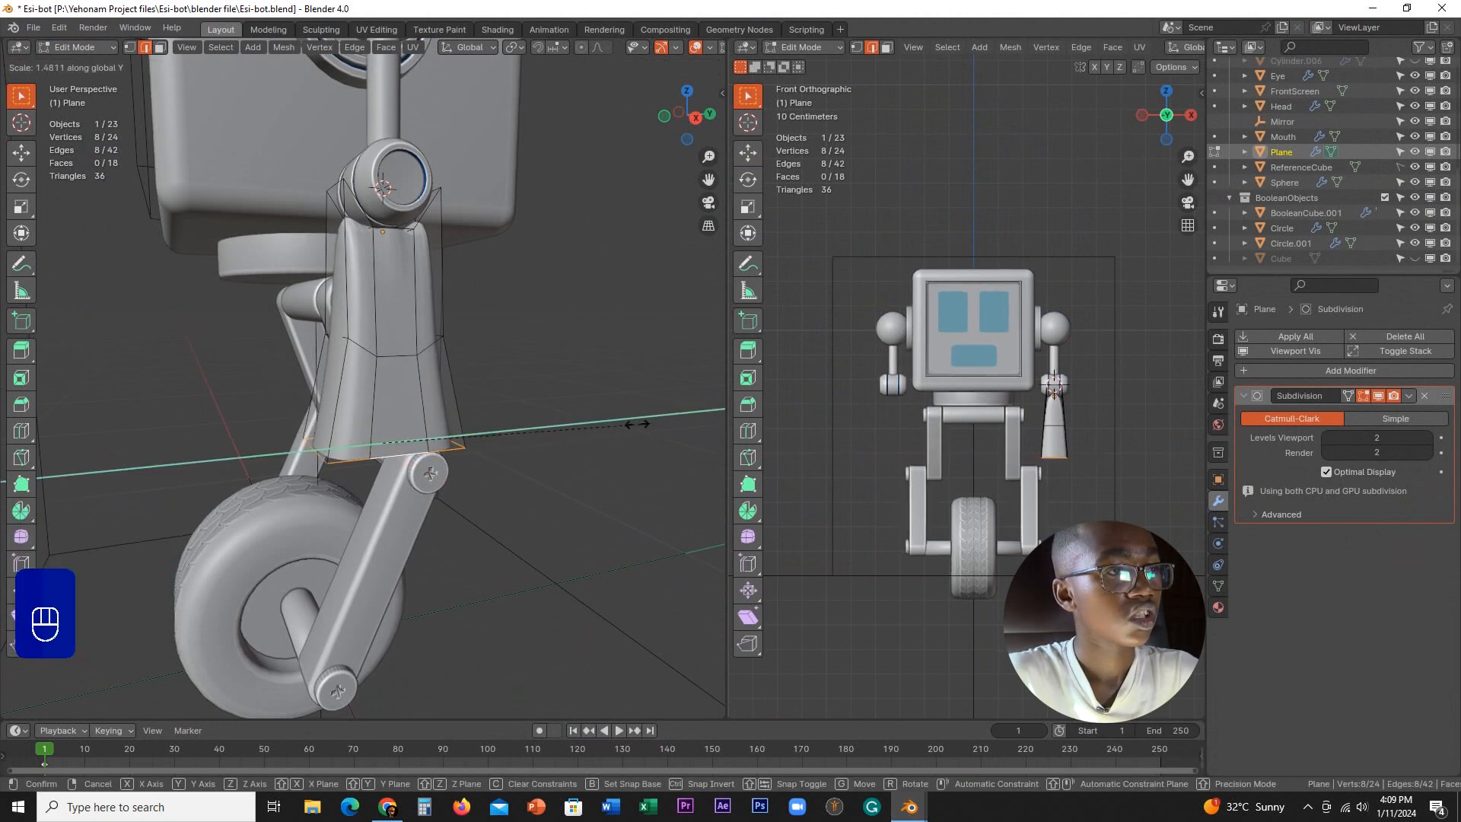
right_click(616, 425)
- Try widening the forearm's lower band of faces along the Y axis, and undo the scaling
key(3)
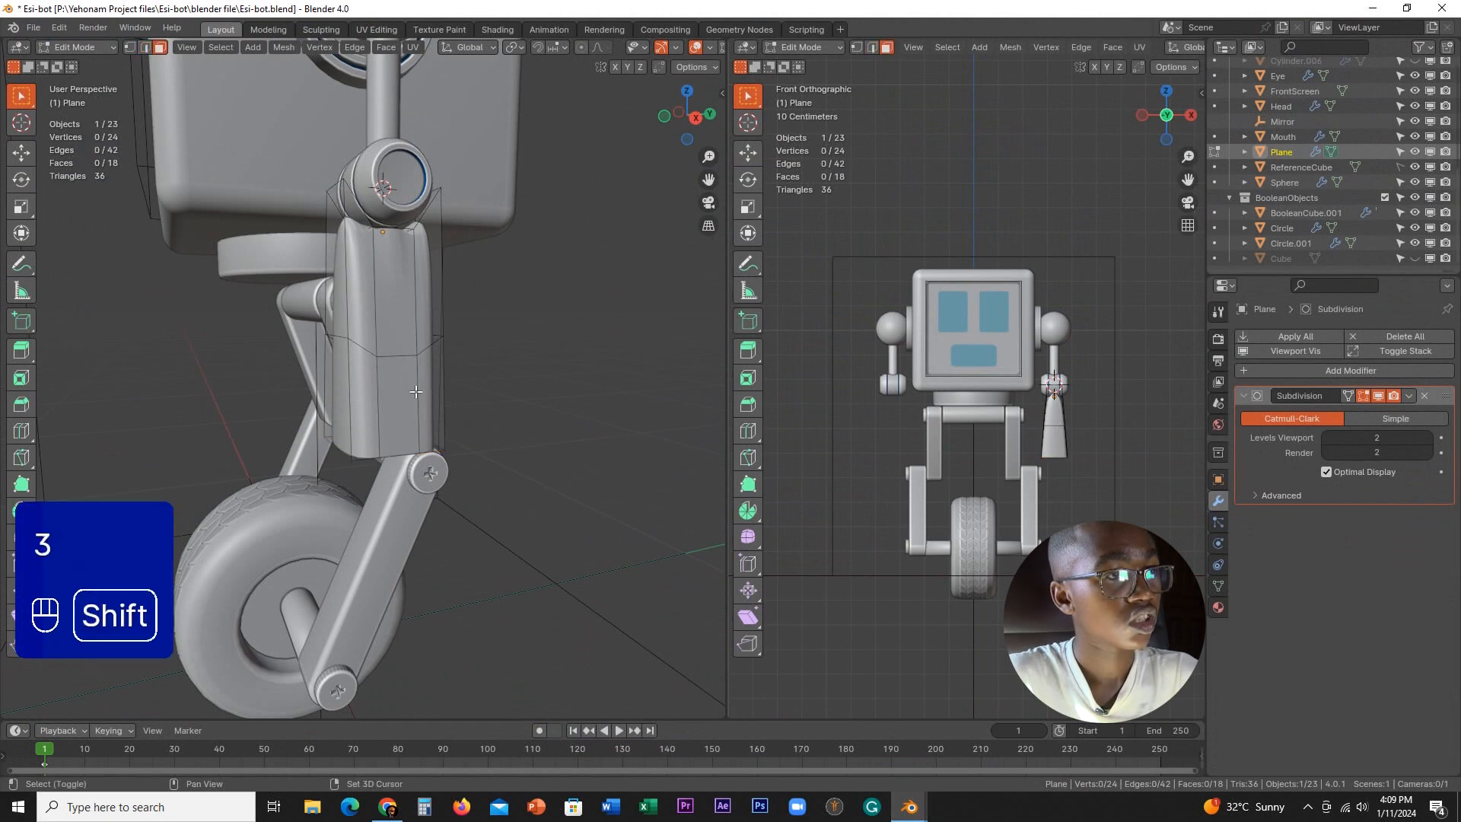
alt+click(417, 393)
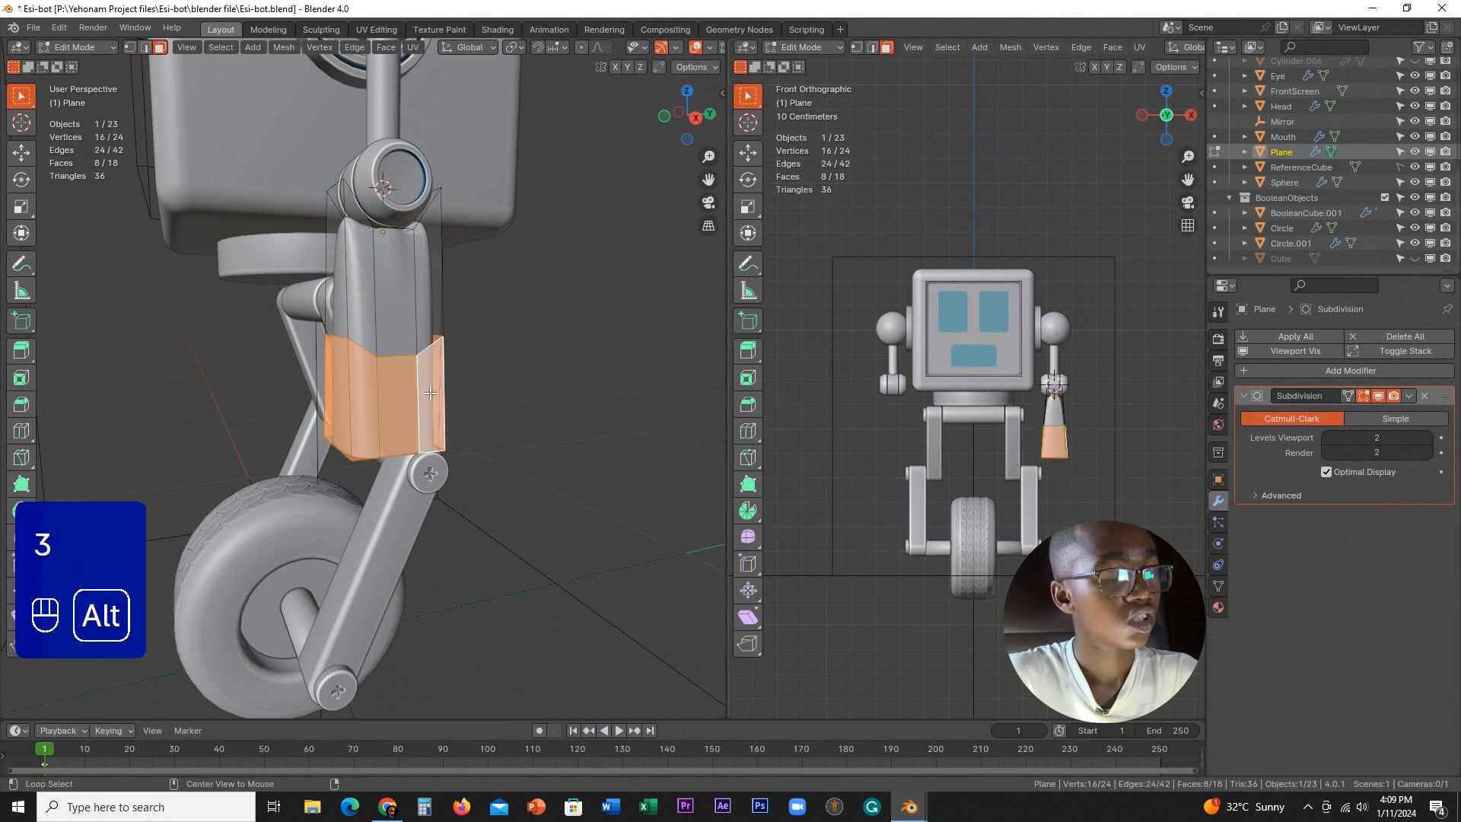
key(s)
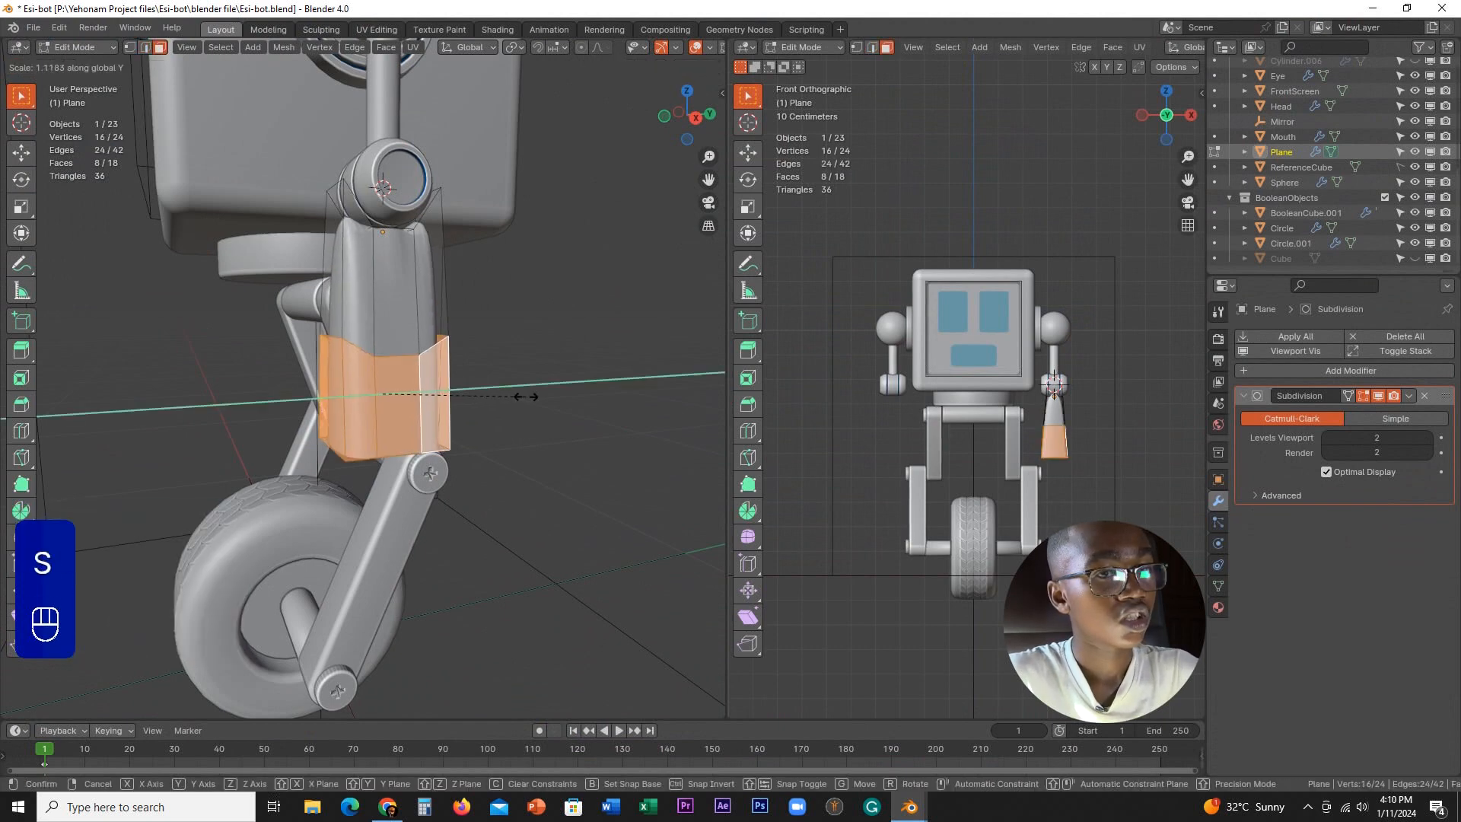
key(shift)
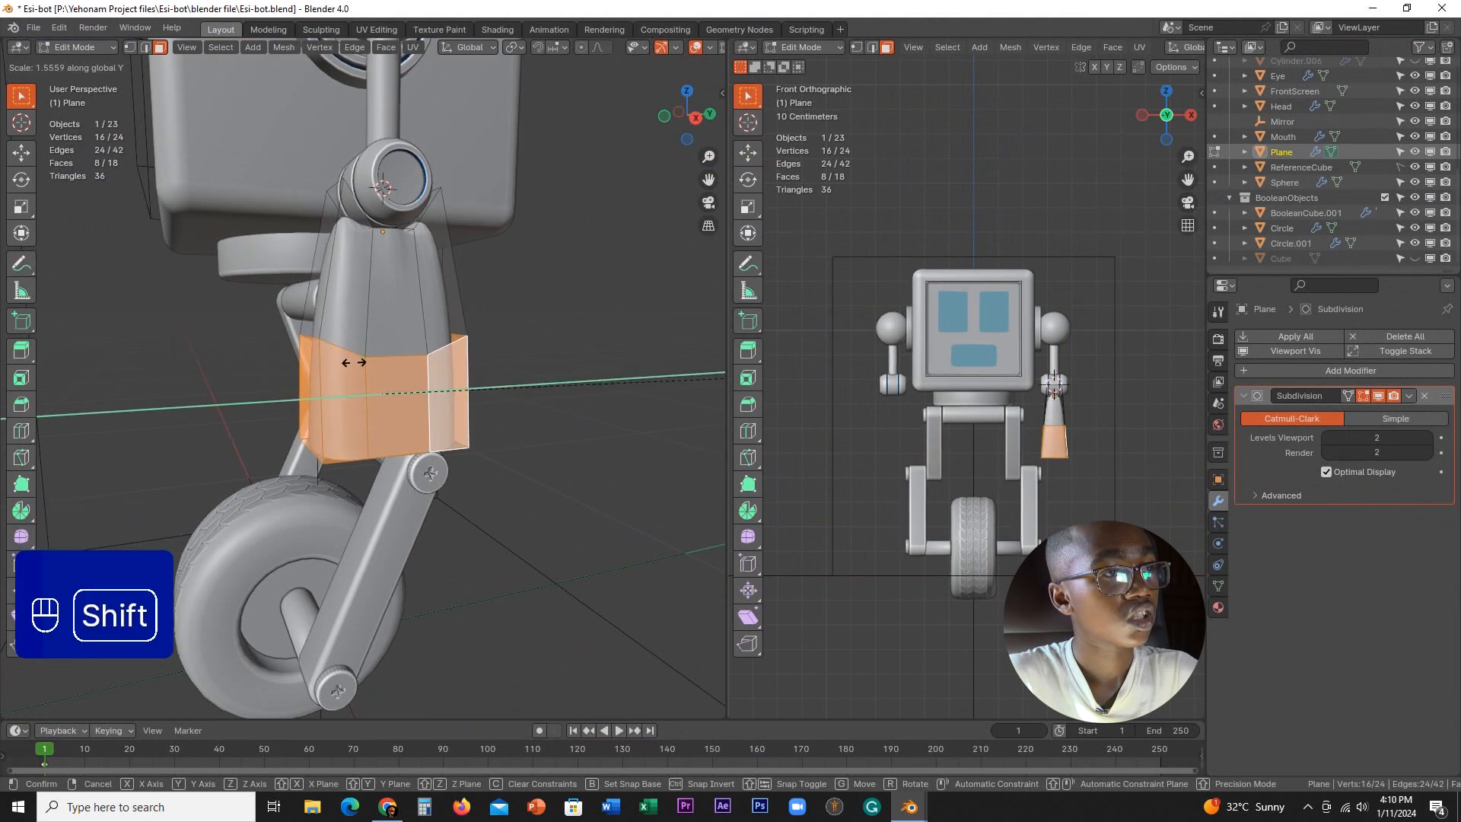
click(356, 364)
middle_drag(356, 363, 424, 427)
key(ctrl+z)
- Flare the forearm's lower end by scaling its bottom vertex loop along Y by about 1.5
key(1)
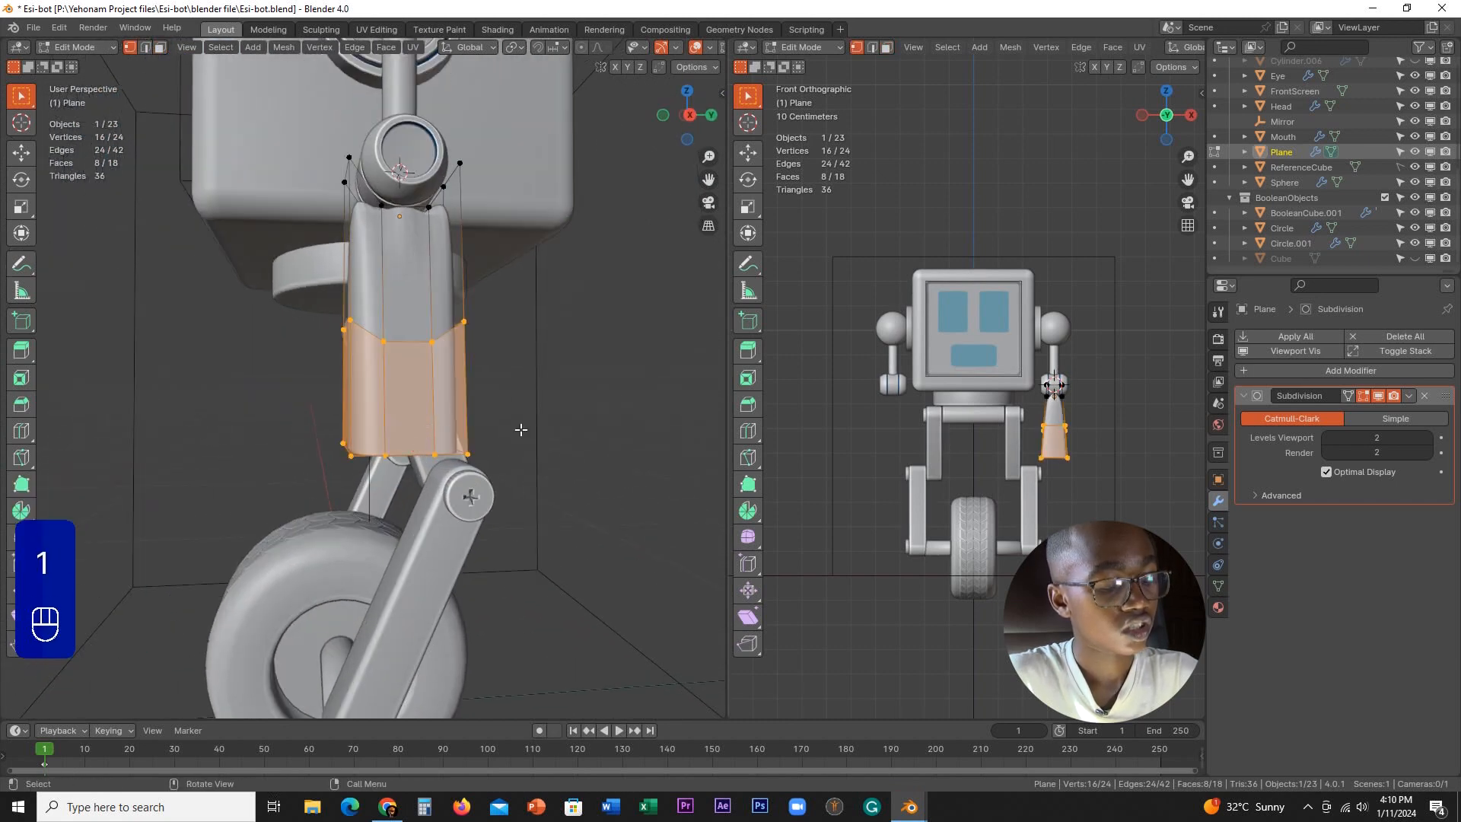
alt+click(428, 451)
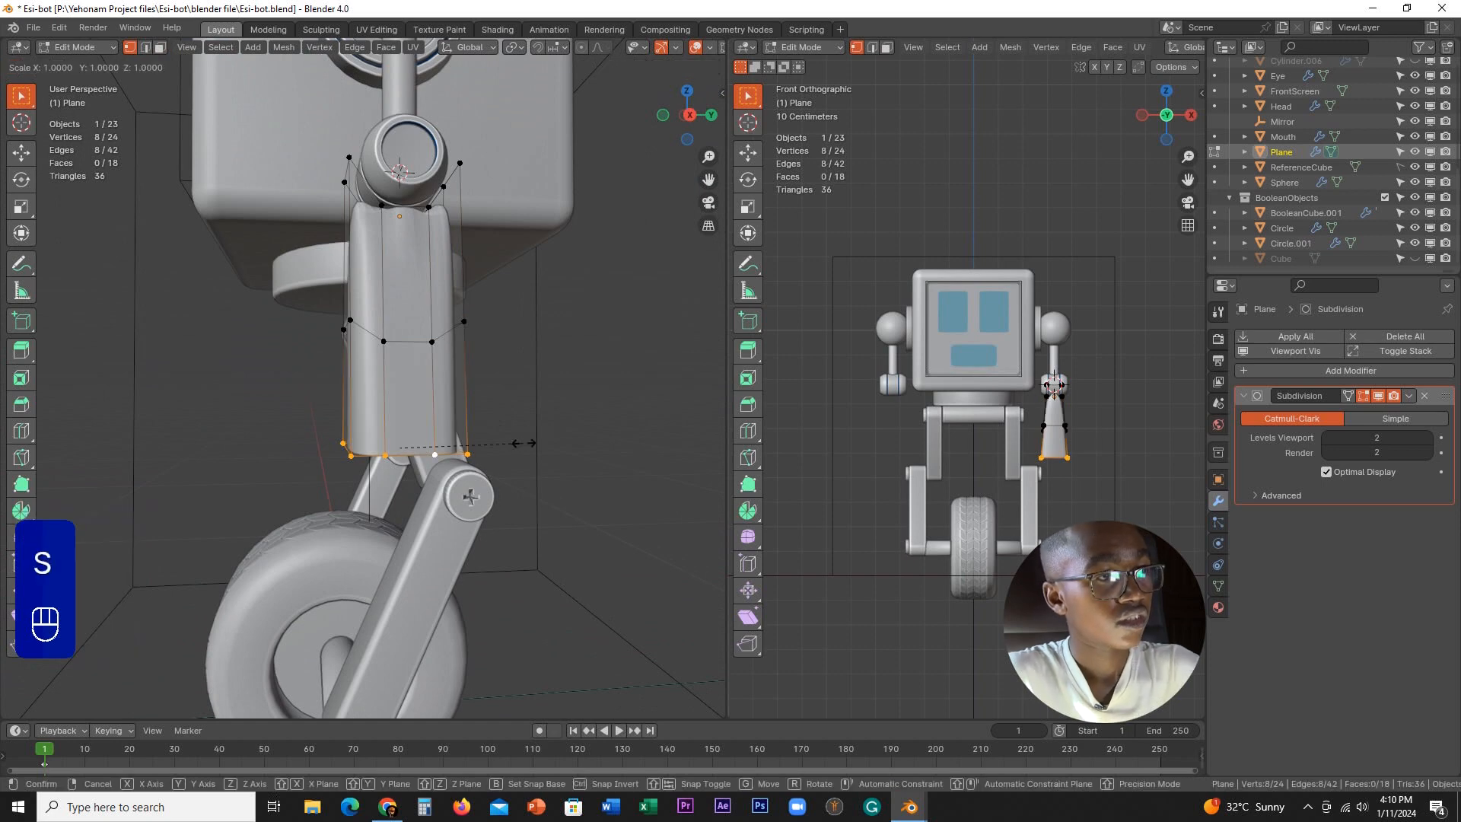
key(shift)
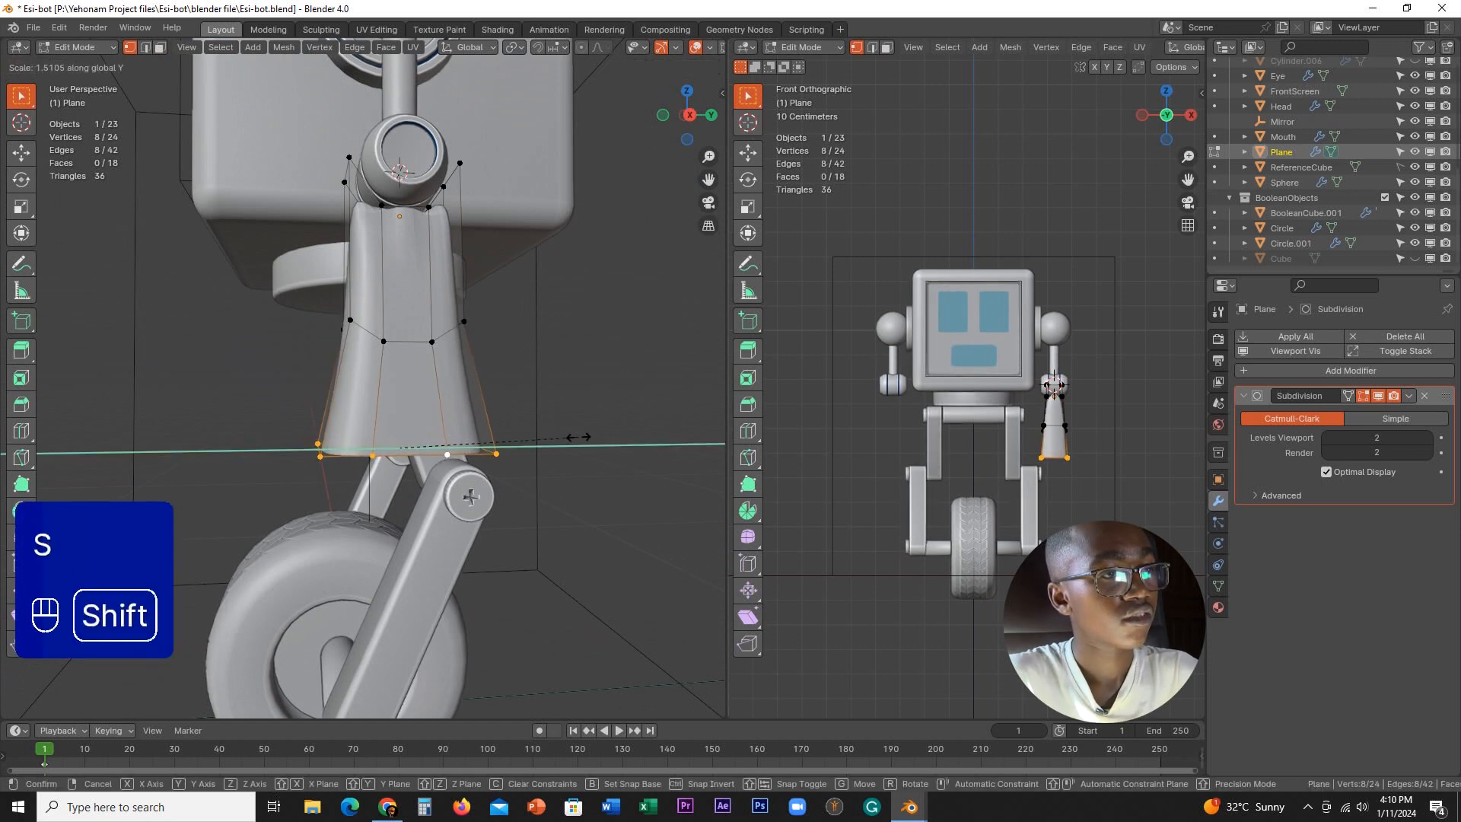
click(618, 440)
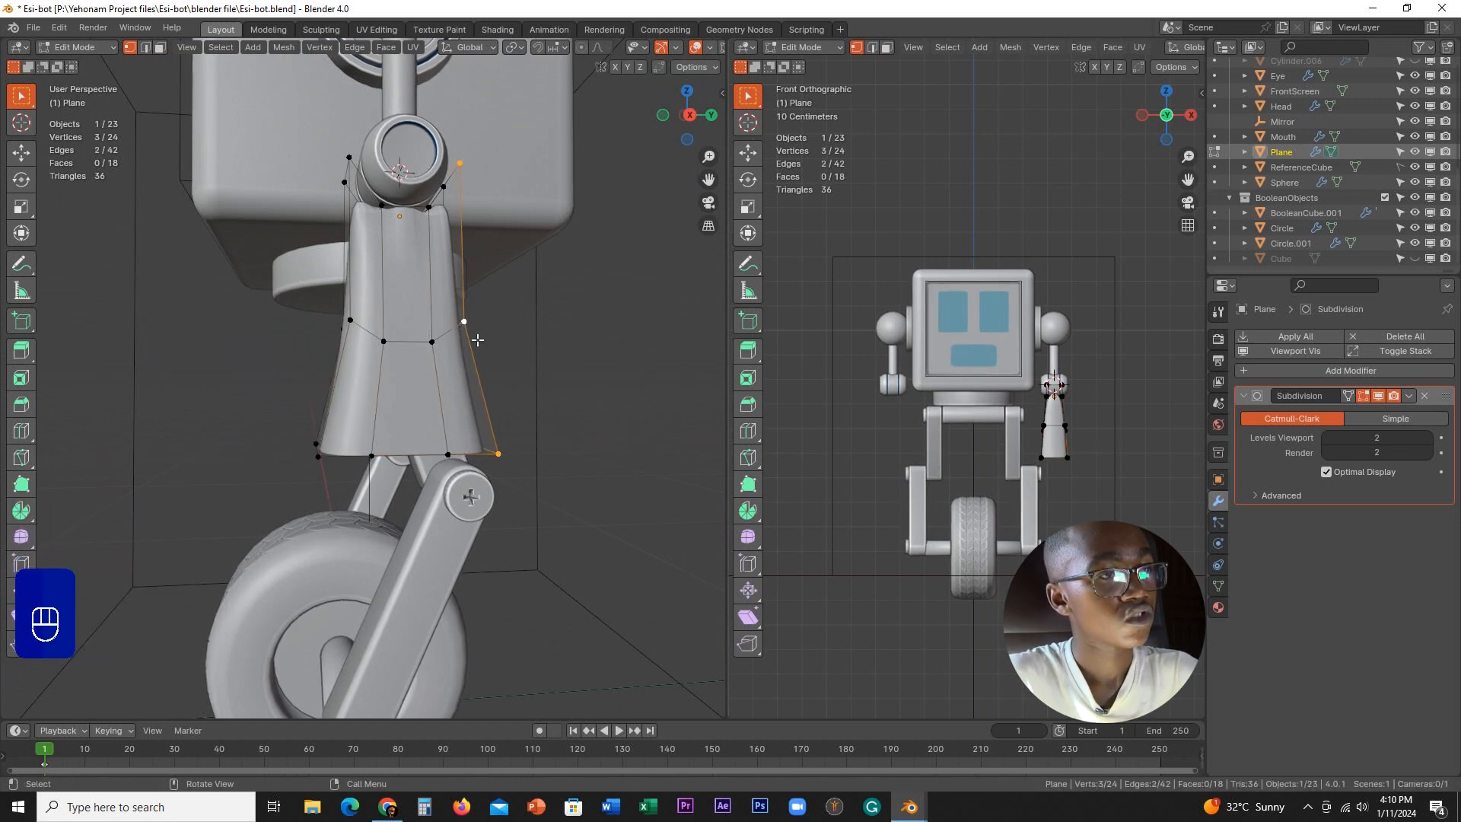
- Widen the forearm's middle vertex loop along Y so the sides taper evenly toward the flared lower end
key(s)
key(y)
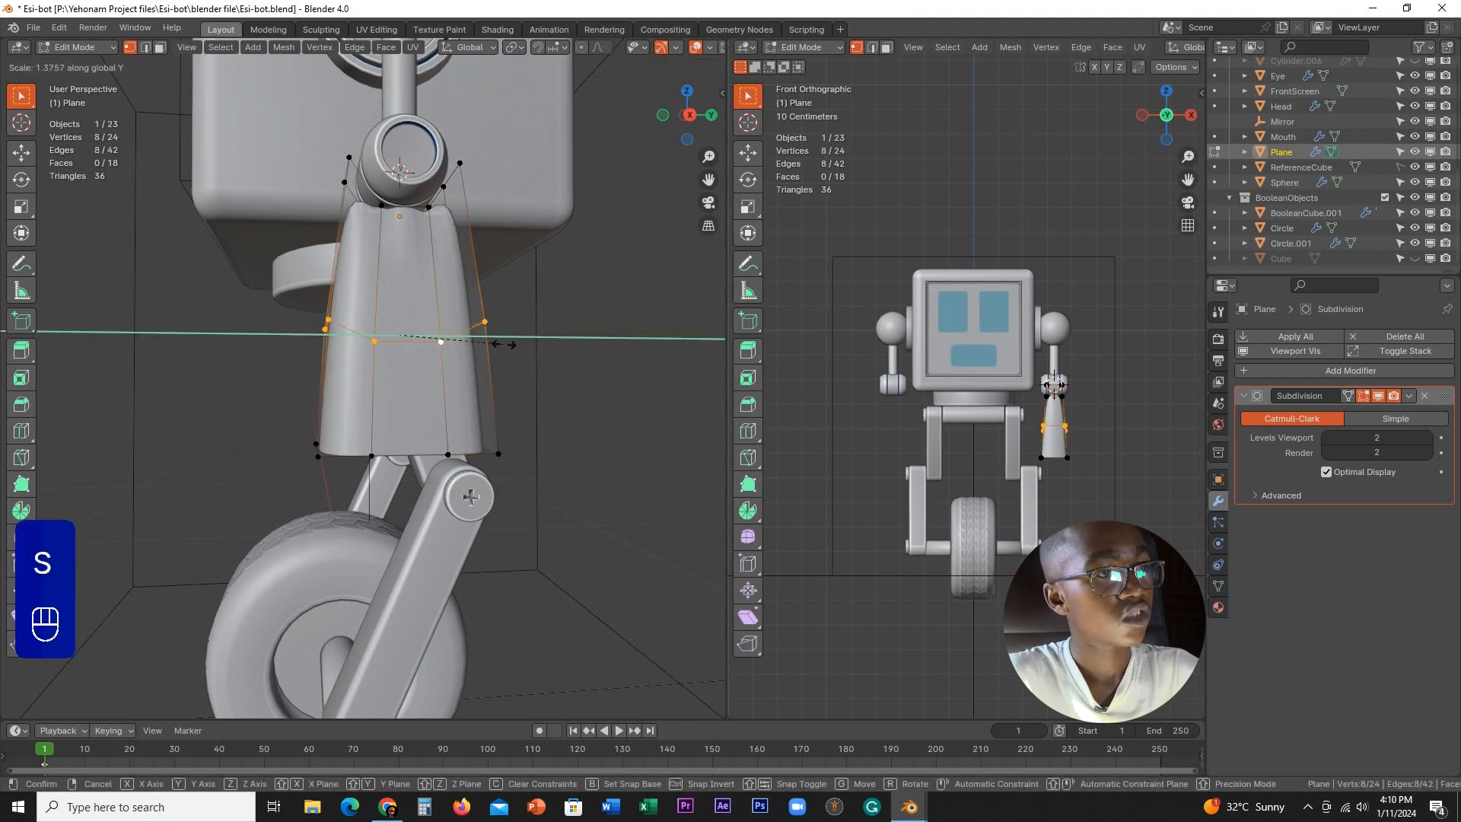
key(shift)
click(379, 334)
key(s)
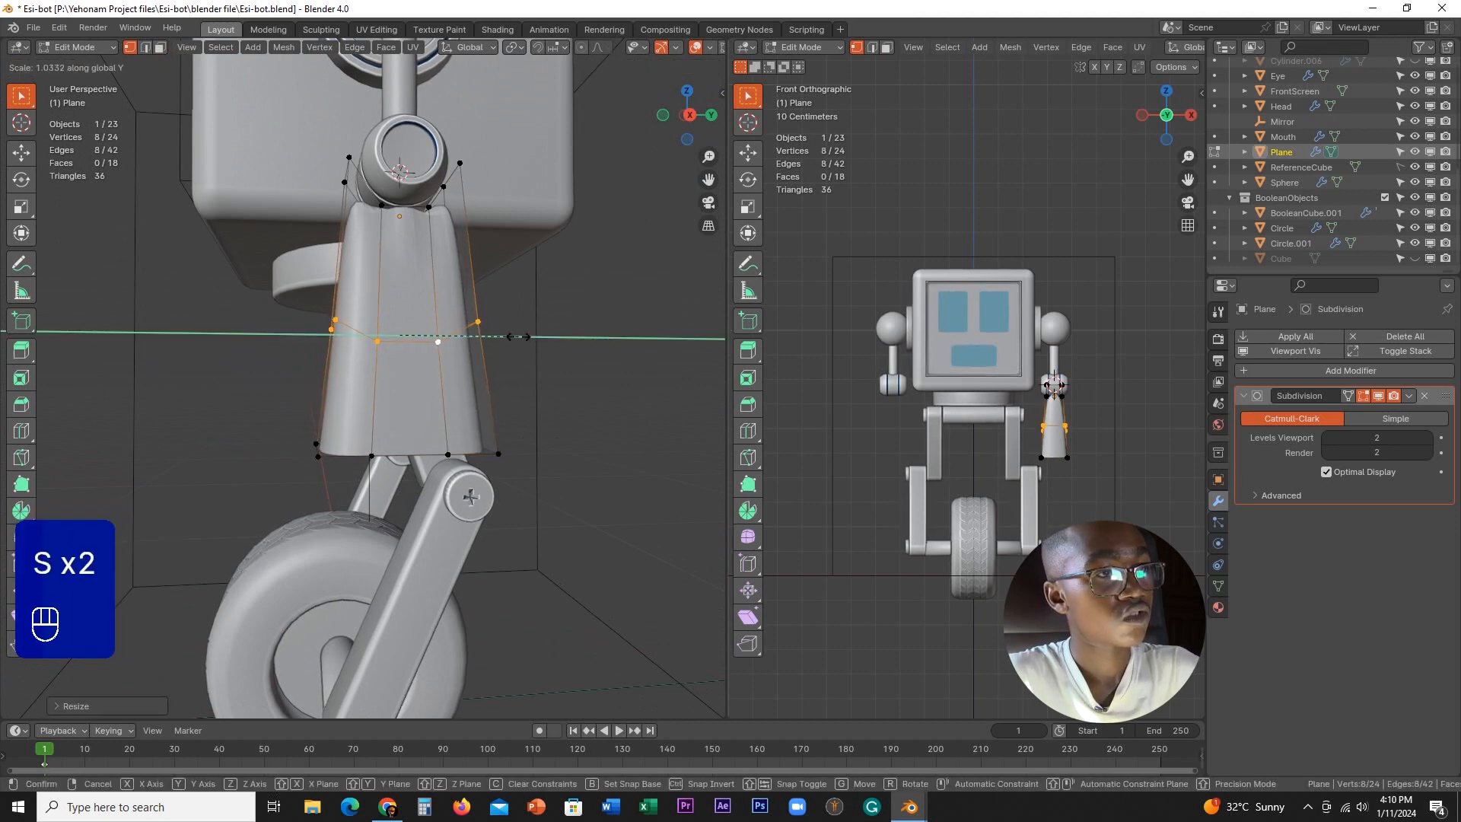
key(shift)
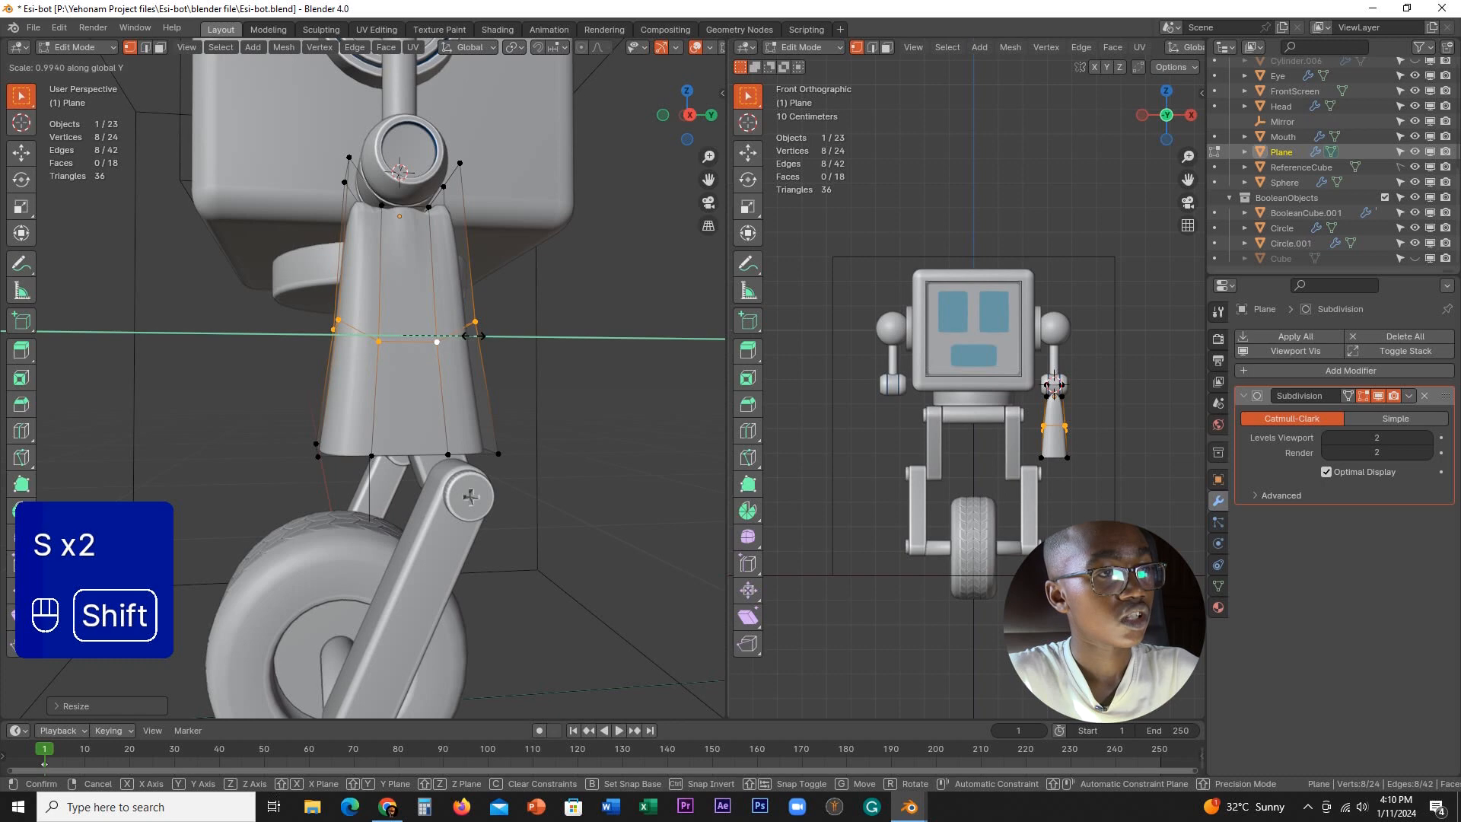
middle_drag(473, 336, 488, 335)
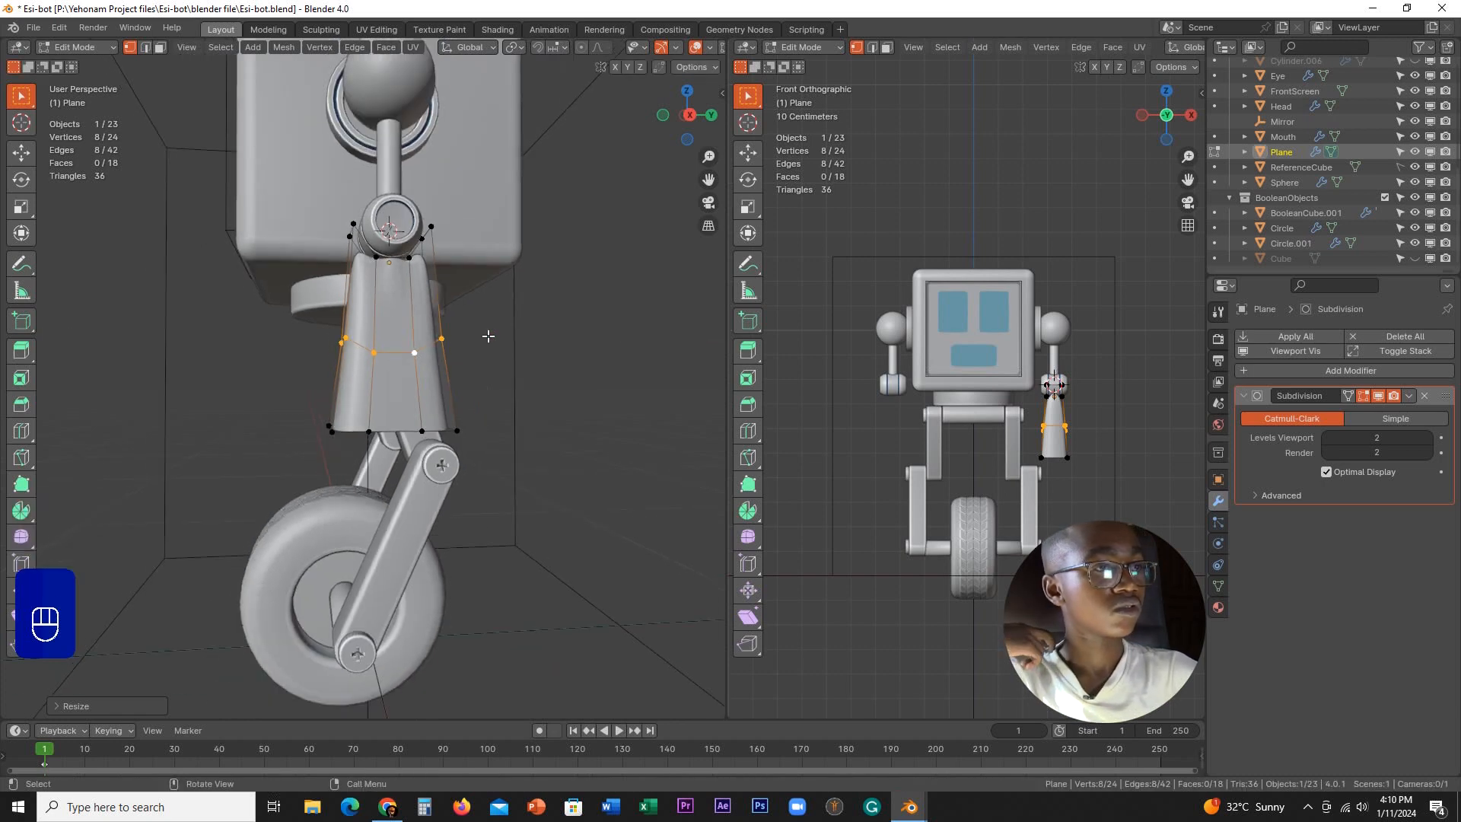
- Round the forearm's open lower edge loop using To Sphere
middle_drag(521, 283, 561, 361)
key(Tab)
shift+middle_drag(436, 383, 485, 315)
scroll(544, 198, up, 2)
scroll(484, 335, up, 2)
key(Tab)
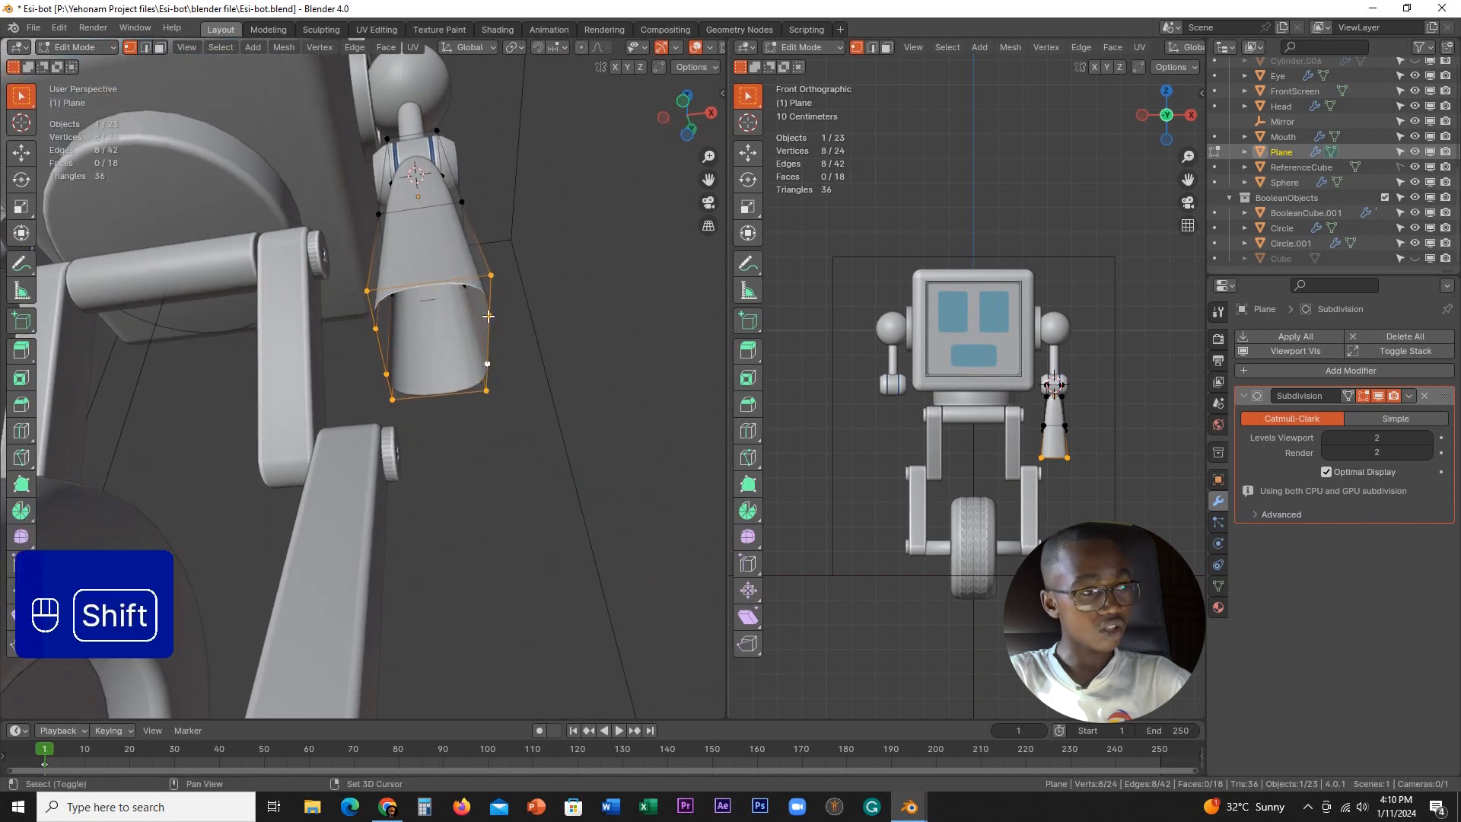
key(shift+alt+s)
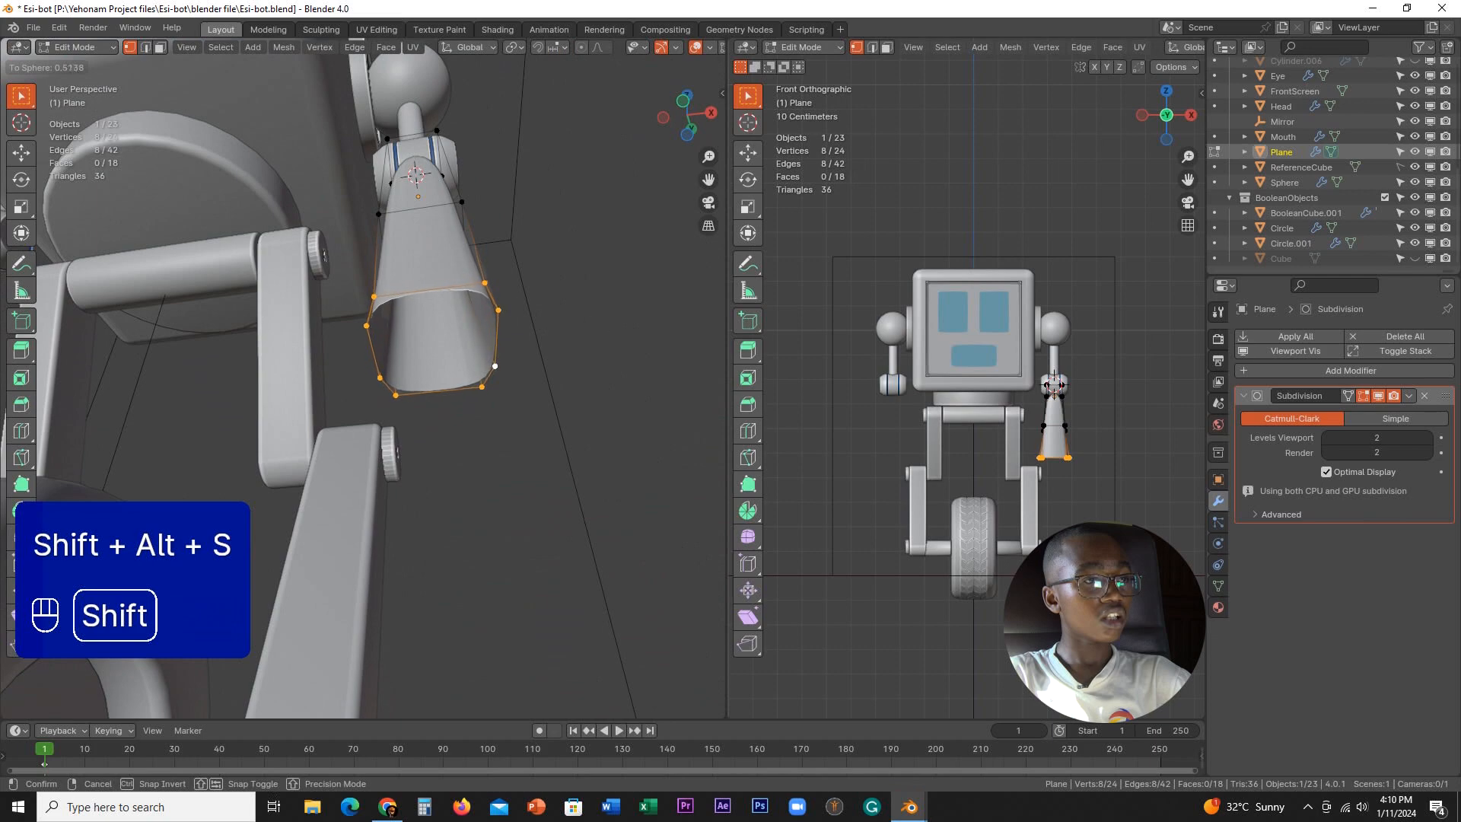
shift+click(623, 326)
mouse_move(567, 327)
middle_down()
mouse_move(530, 402)
mouse_move(429, 277)
mouse_move(479, 254)
mouse_move(678, 473)
mouse_move(564, 414)
mouse_move(487, 395)
mouse_move(564, 341)
middle_up()
key(shift+alt+s)
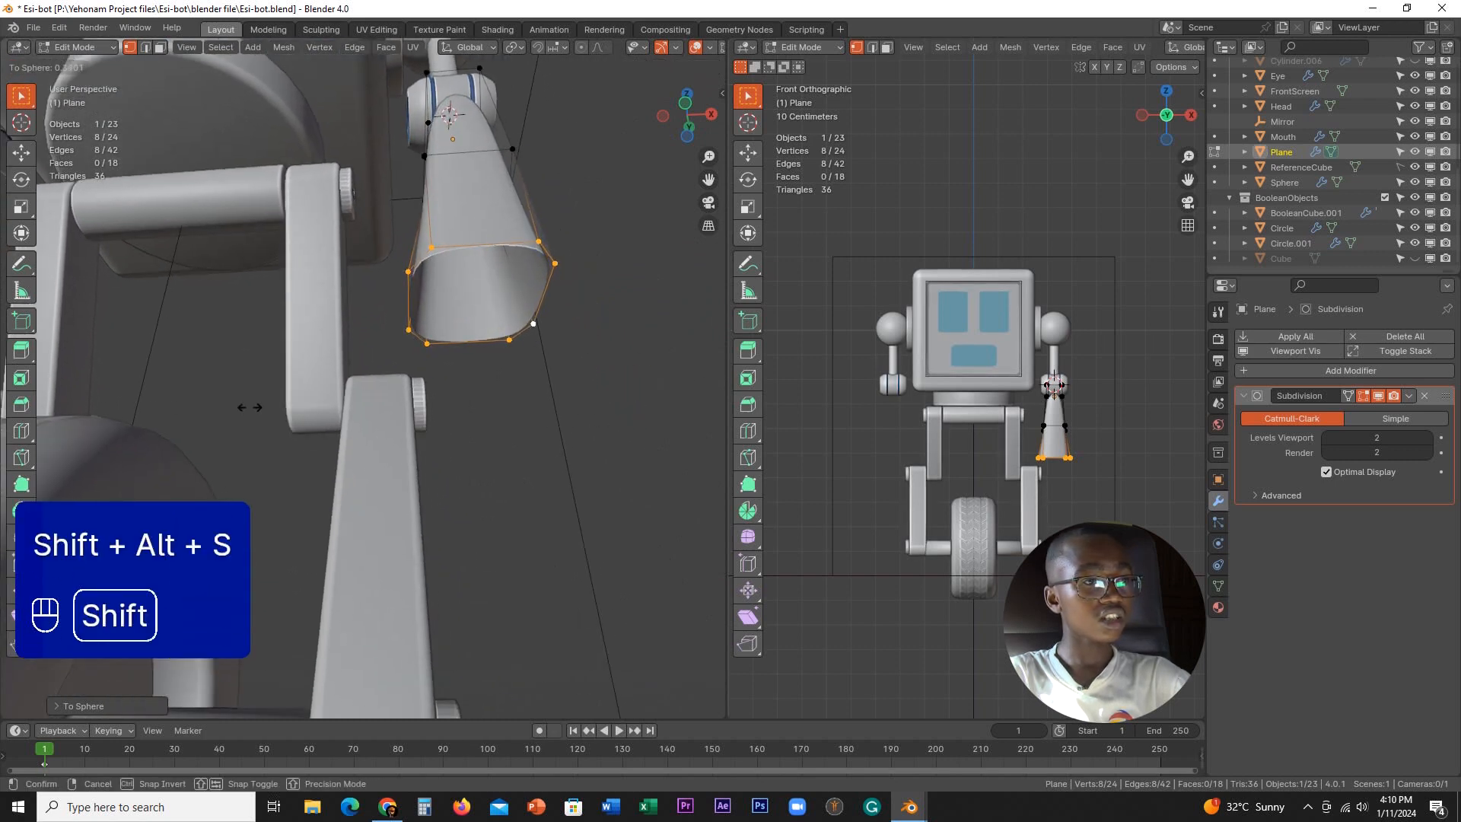
middle_drag(0, 389, 412, 449)
- Delete the two faces at the top of the forearm beside the elbow joint and return to Object Mode
key(Tab)
key(Tab)
shift+middle_drag(460, 360, 311, 392)
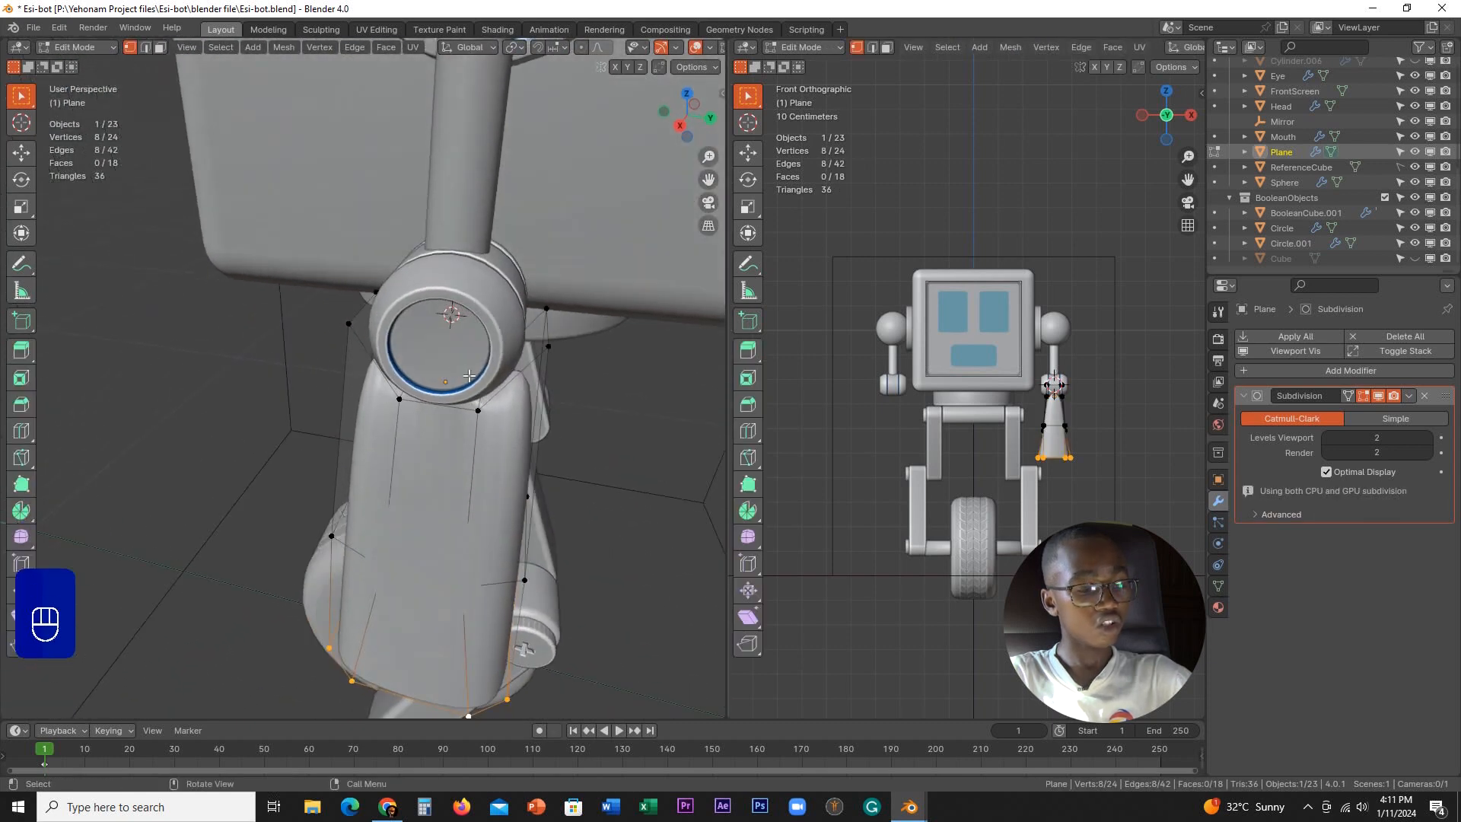
shift+click(368, 343)
key(x)
click(368, 351)
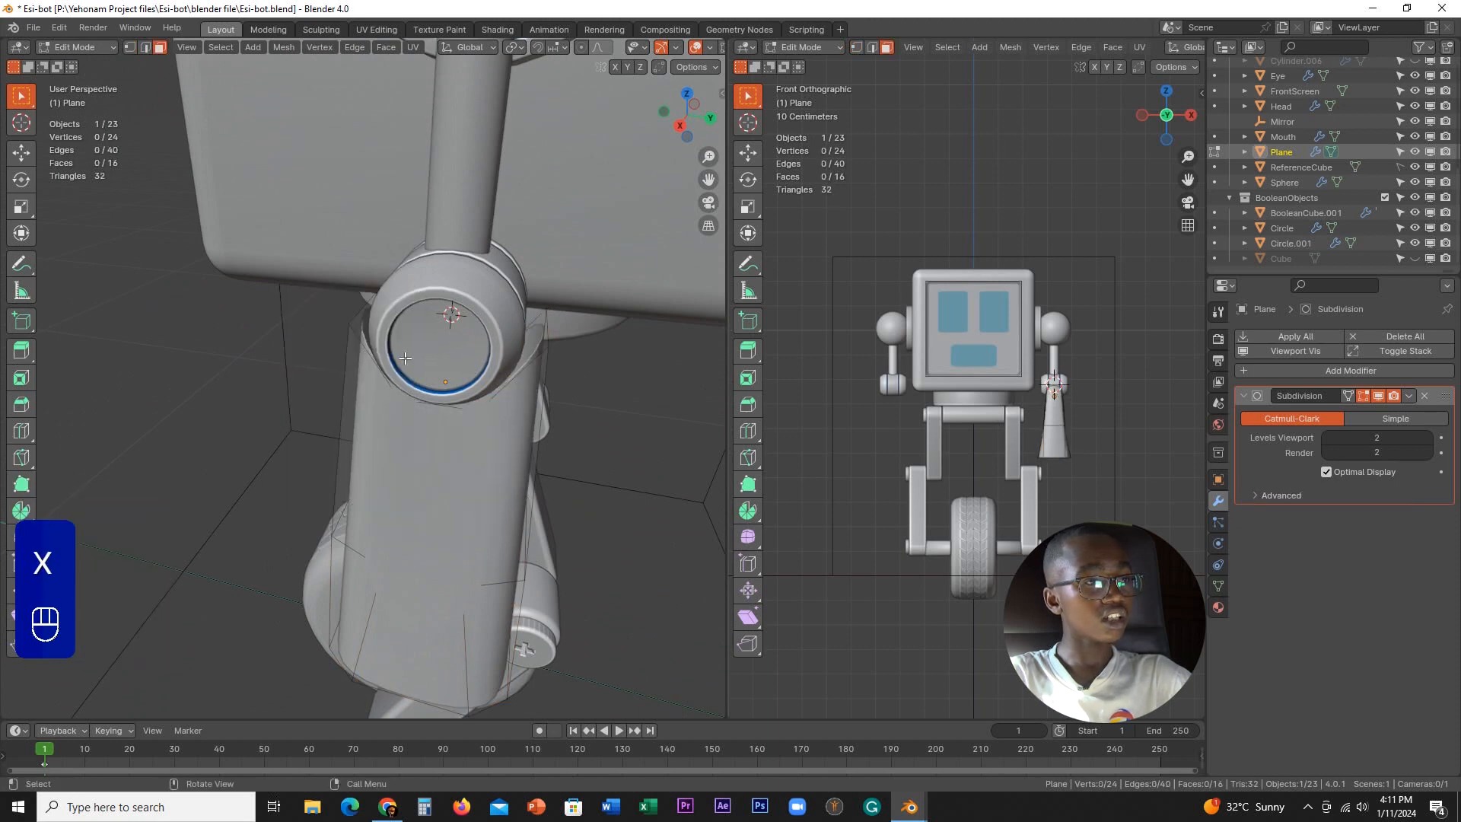
middle_drag(369, 351, 606, 325)
key(Tab)
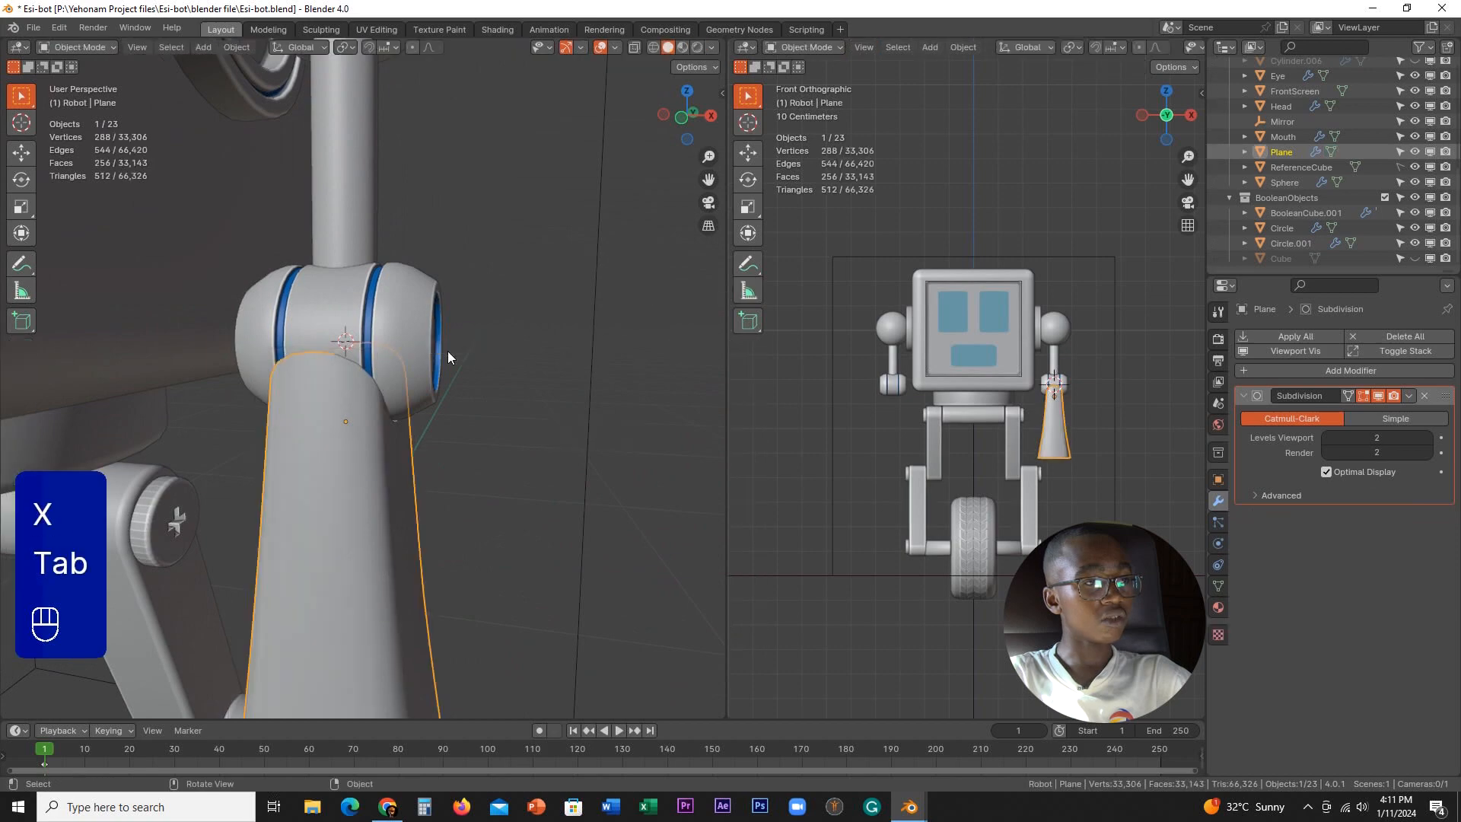
- Add a Solidify modifier to the forearm and save the file
middle_drag(448, 350, 481, 394)
scroll(460, 411, up, 4)
middle_drag(481, 394, 532, 358)
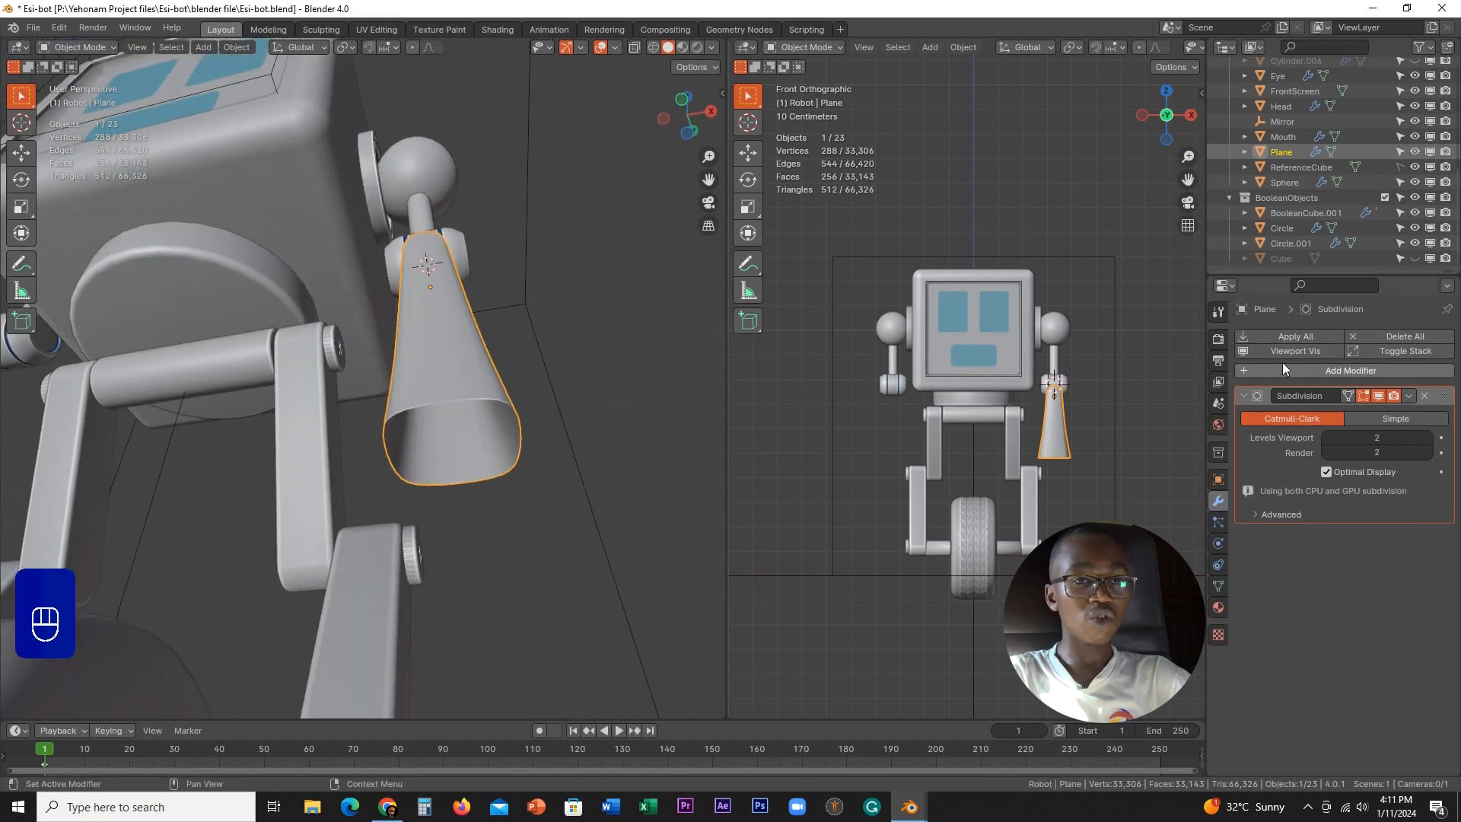
click(1310, 371)
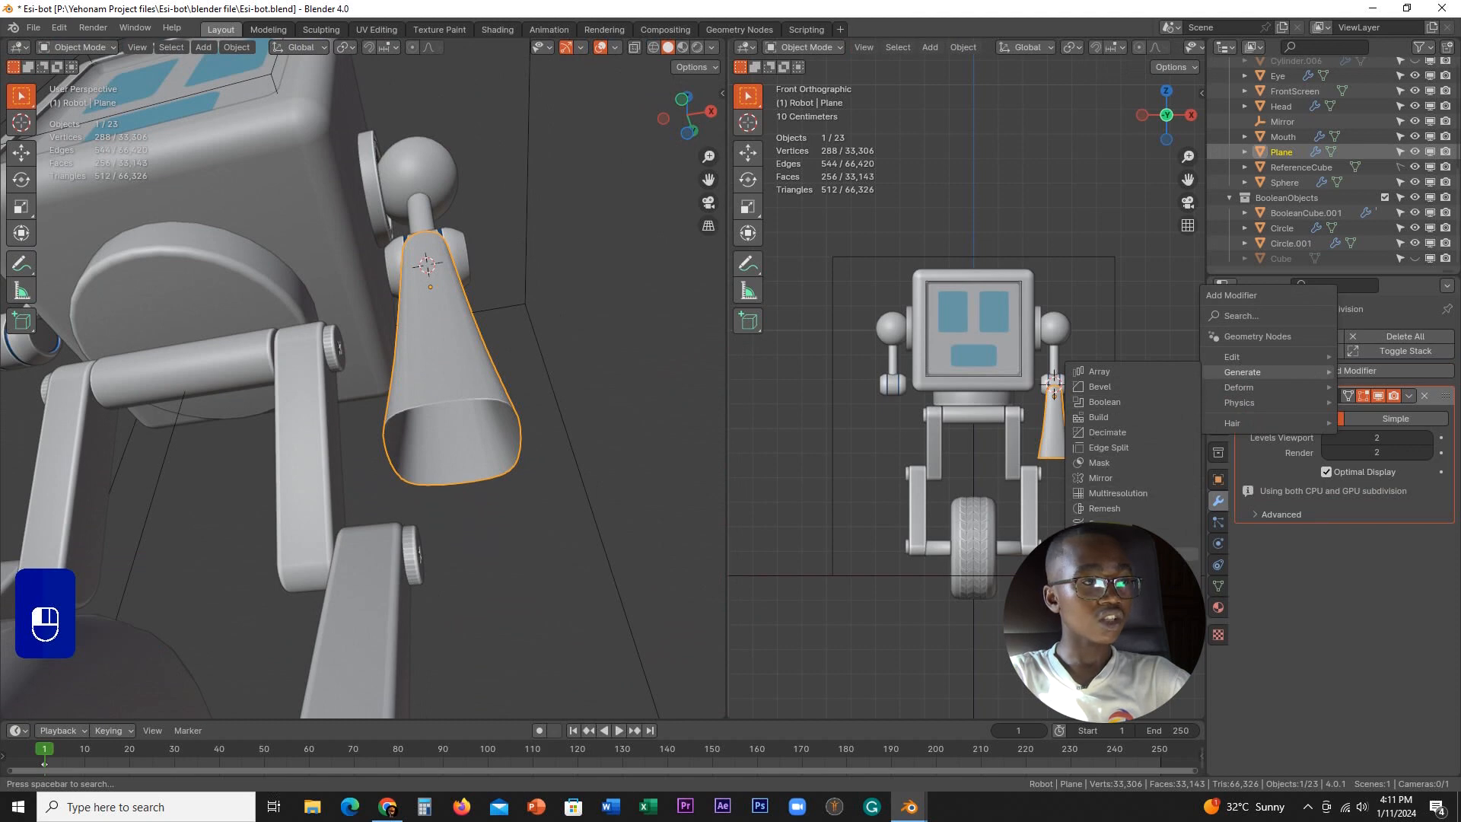
click(1103, 554)
scroll(663, 551, up, 2)
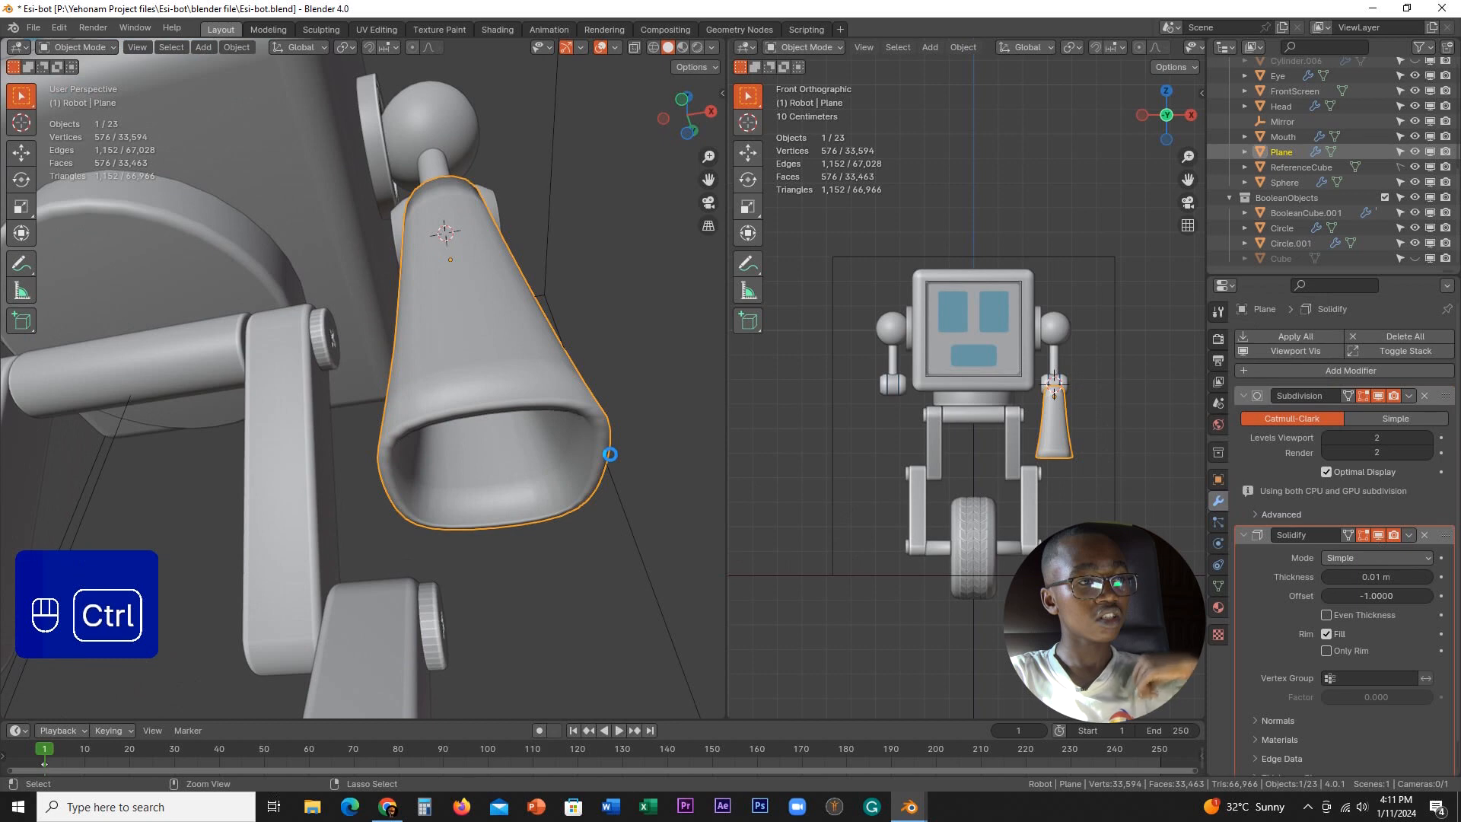
key(ctrl+s)
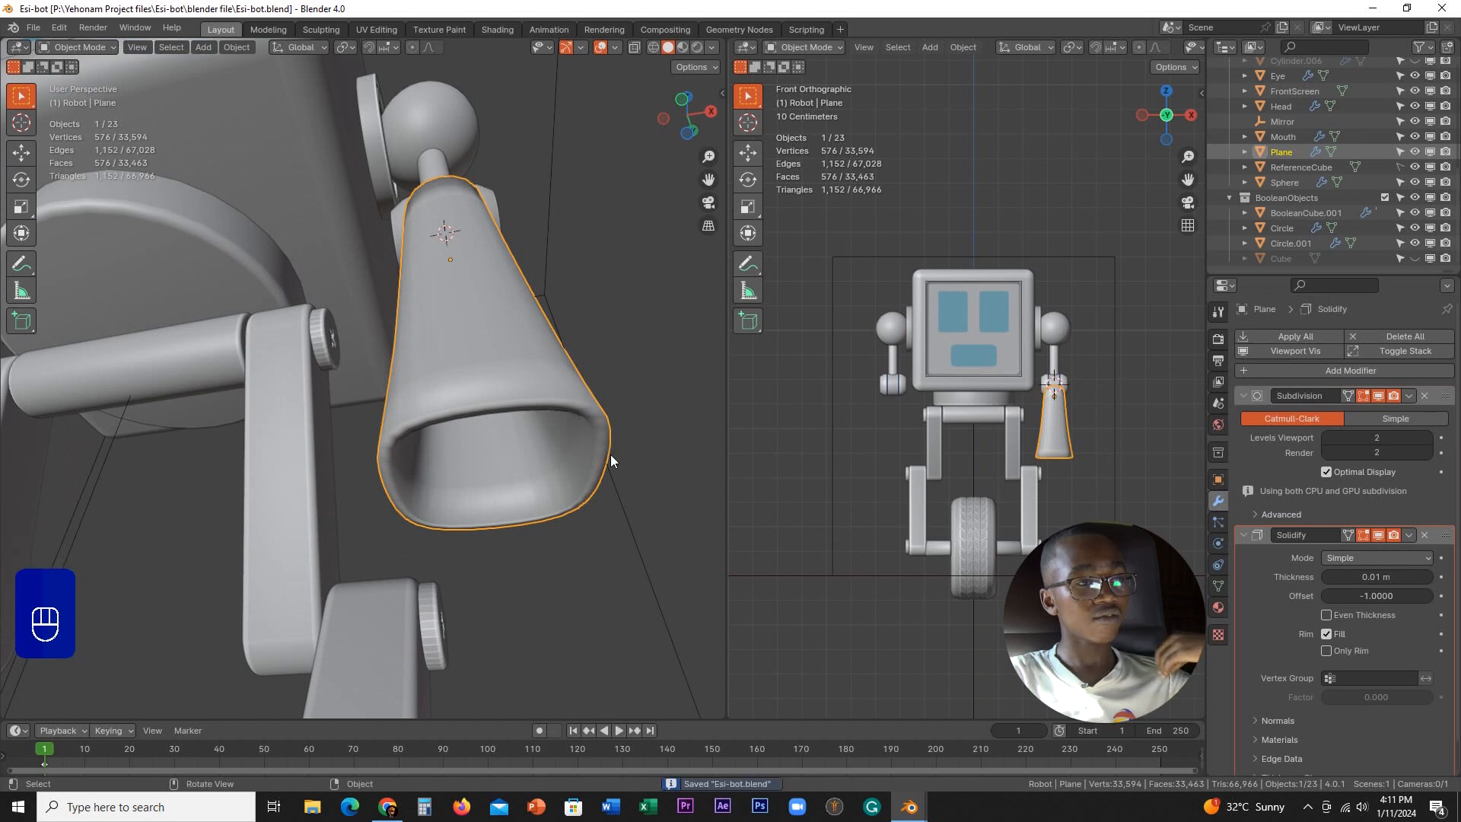
- Set the Solidify thickness to 0.009 m with Even Thickness off, and place Solidify above Subdivision in the modifier stack
middle_drag(604, 435, 563, 415)
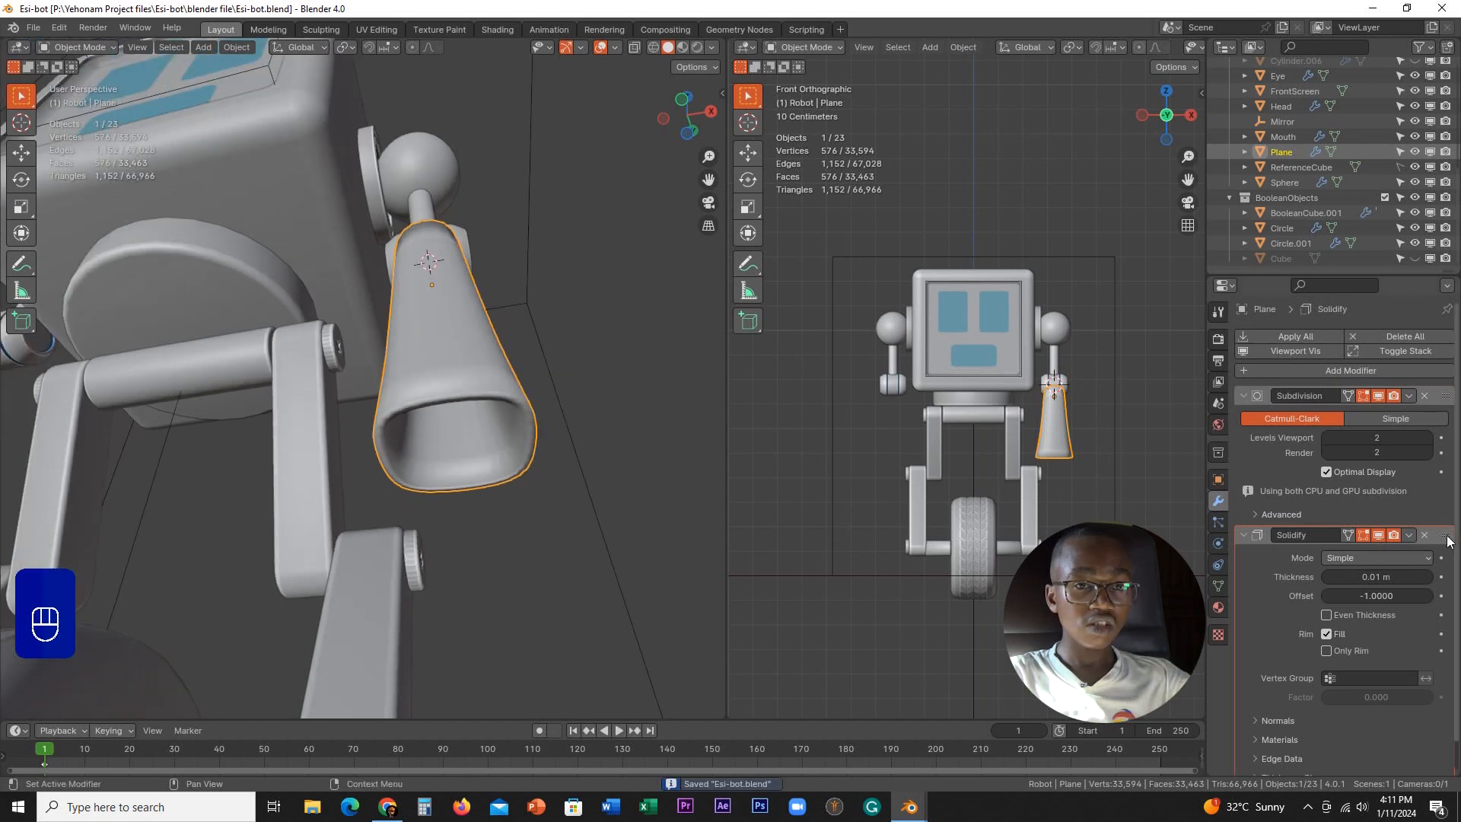
drag(1446, 535, 1441, 381)
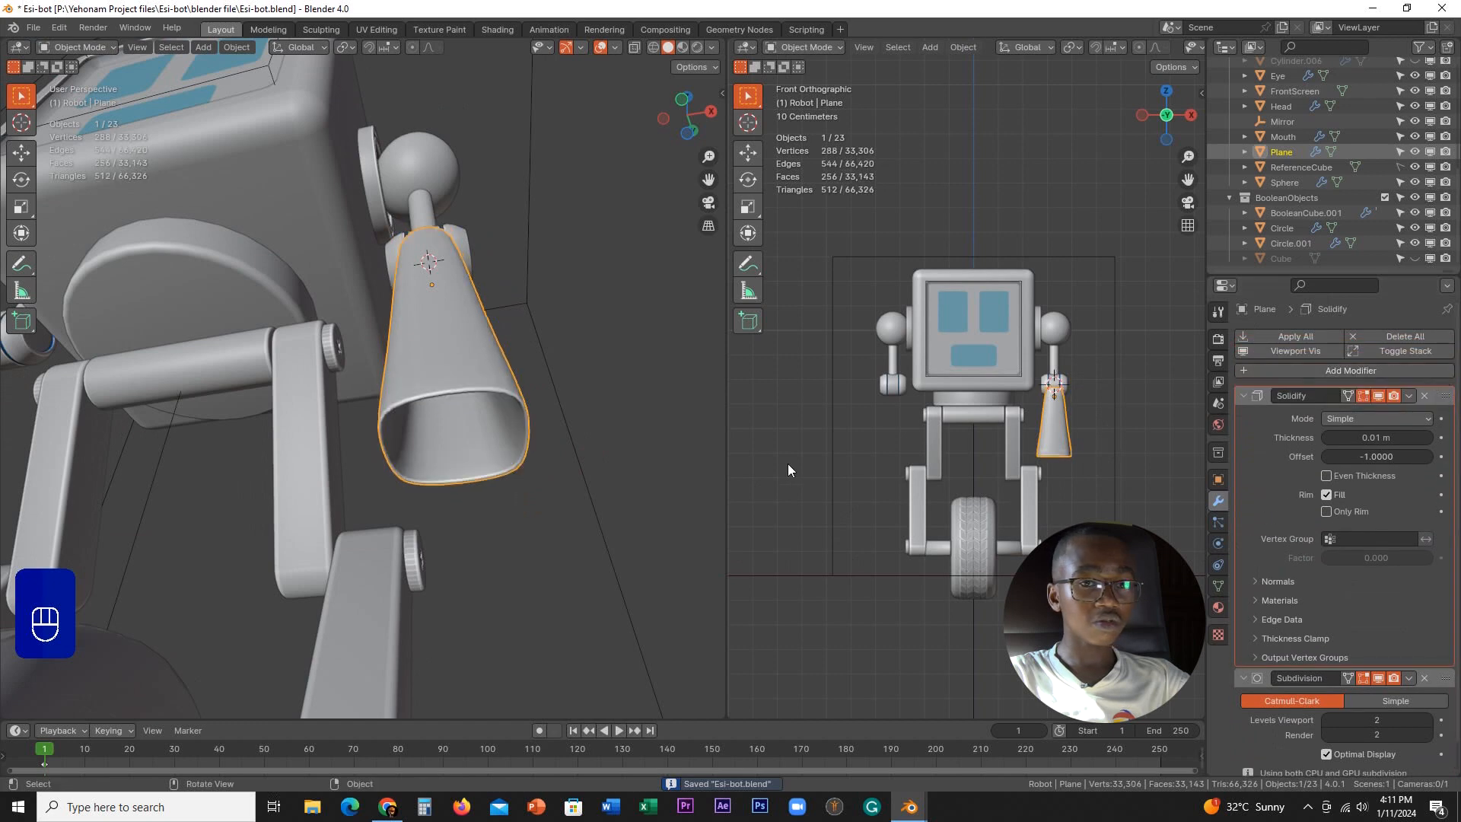
shift+drag(1377, 437, 1377, 557)
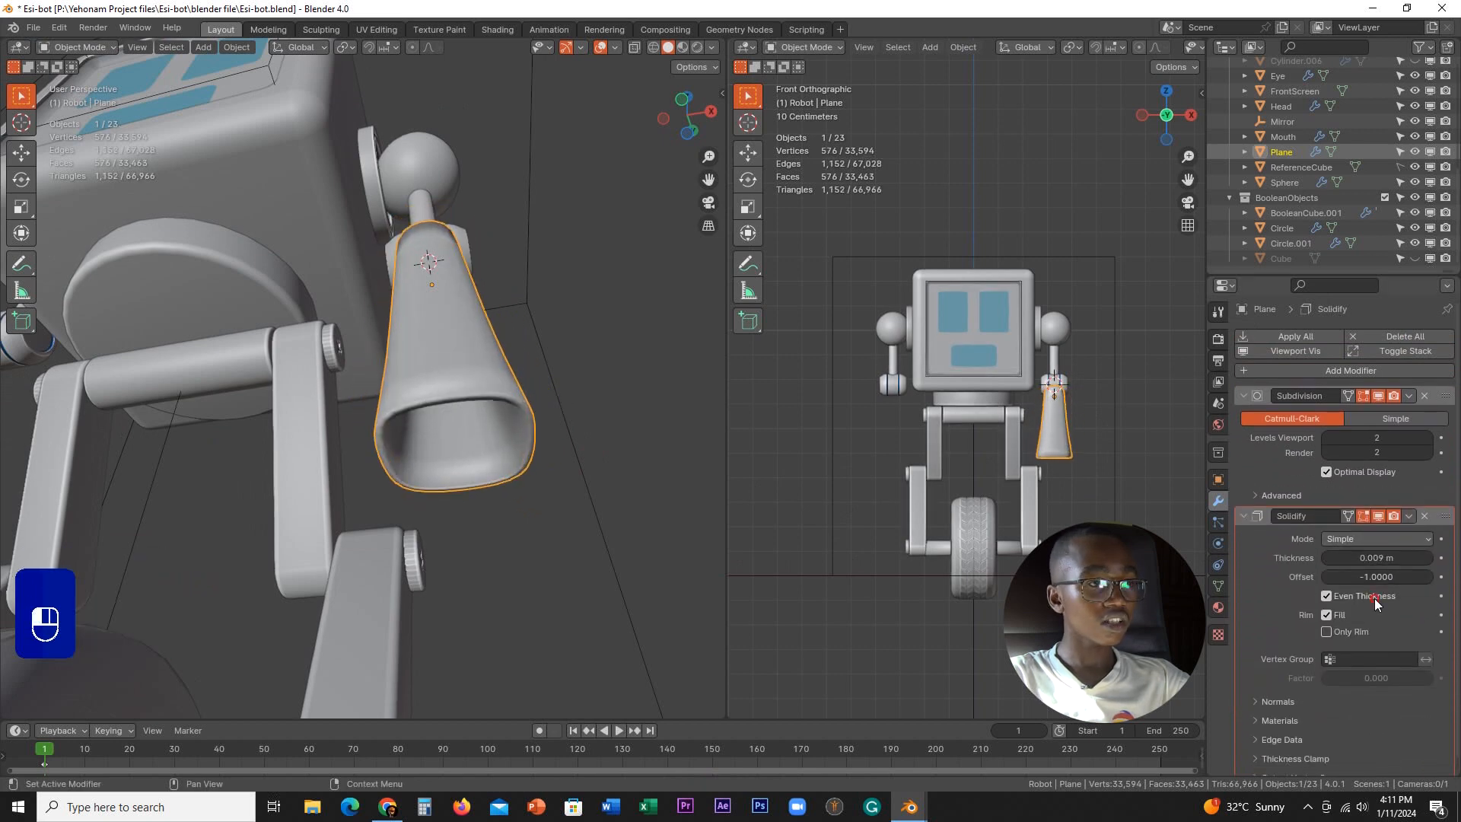
click(1374, 598)
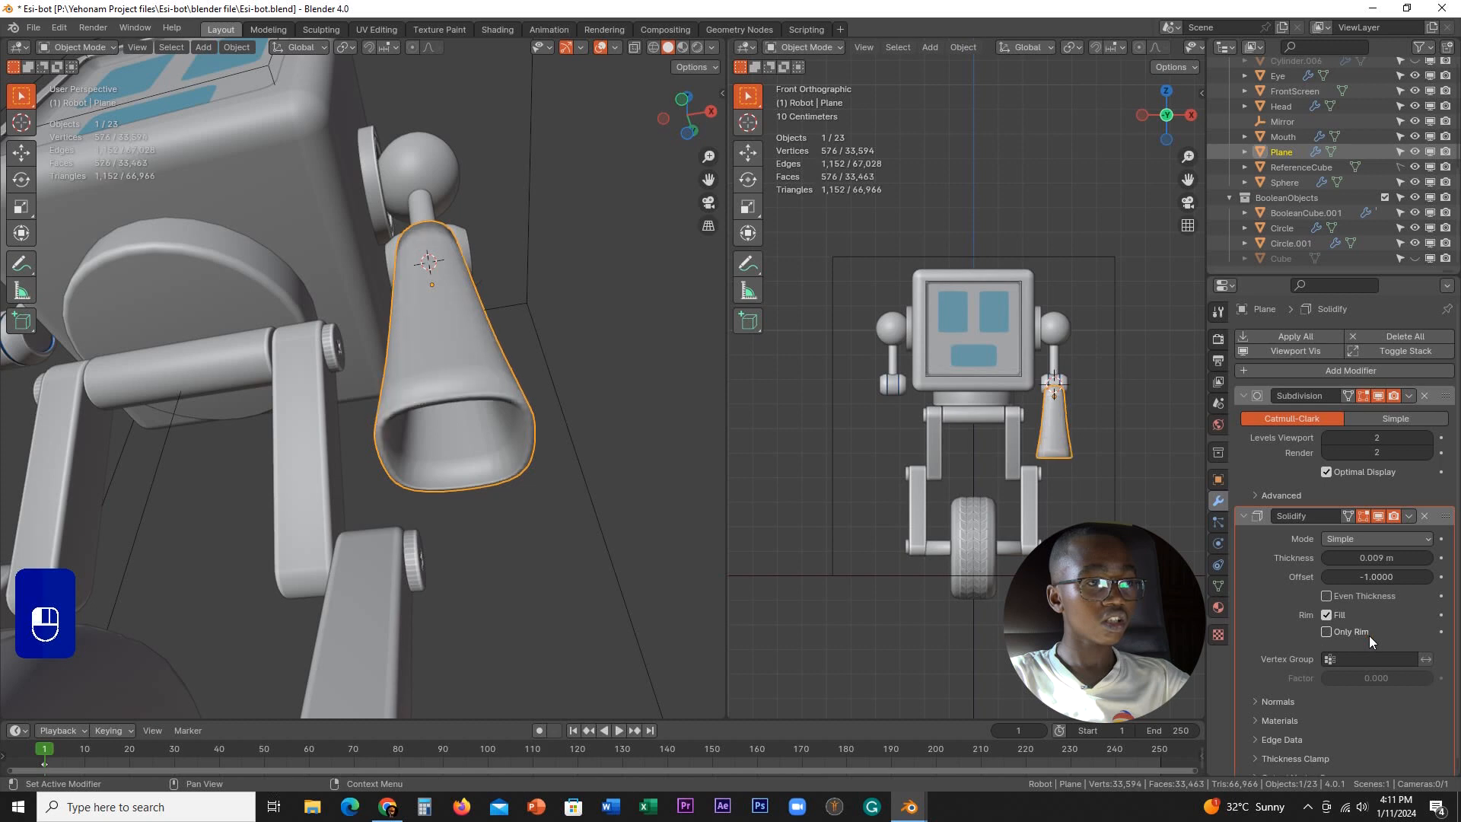
middle_drag(628, 462, 573, 472)
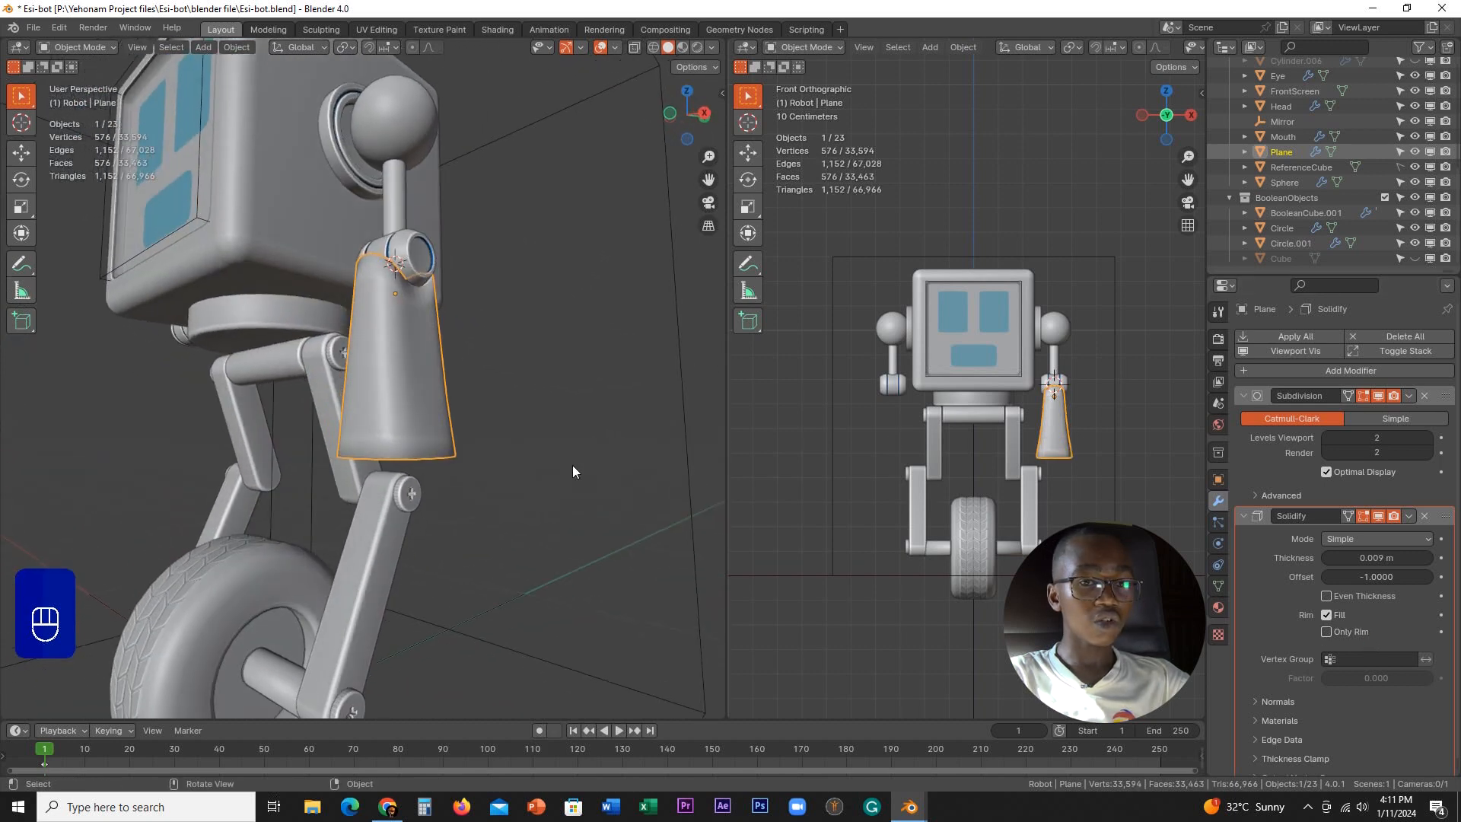
ctrl+click(1403, 389)
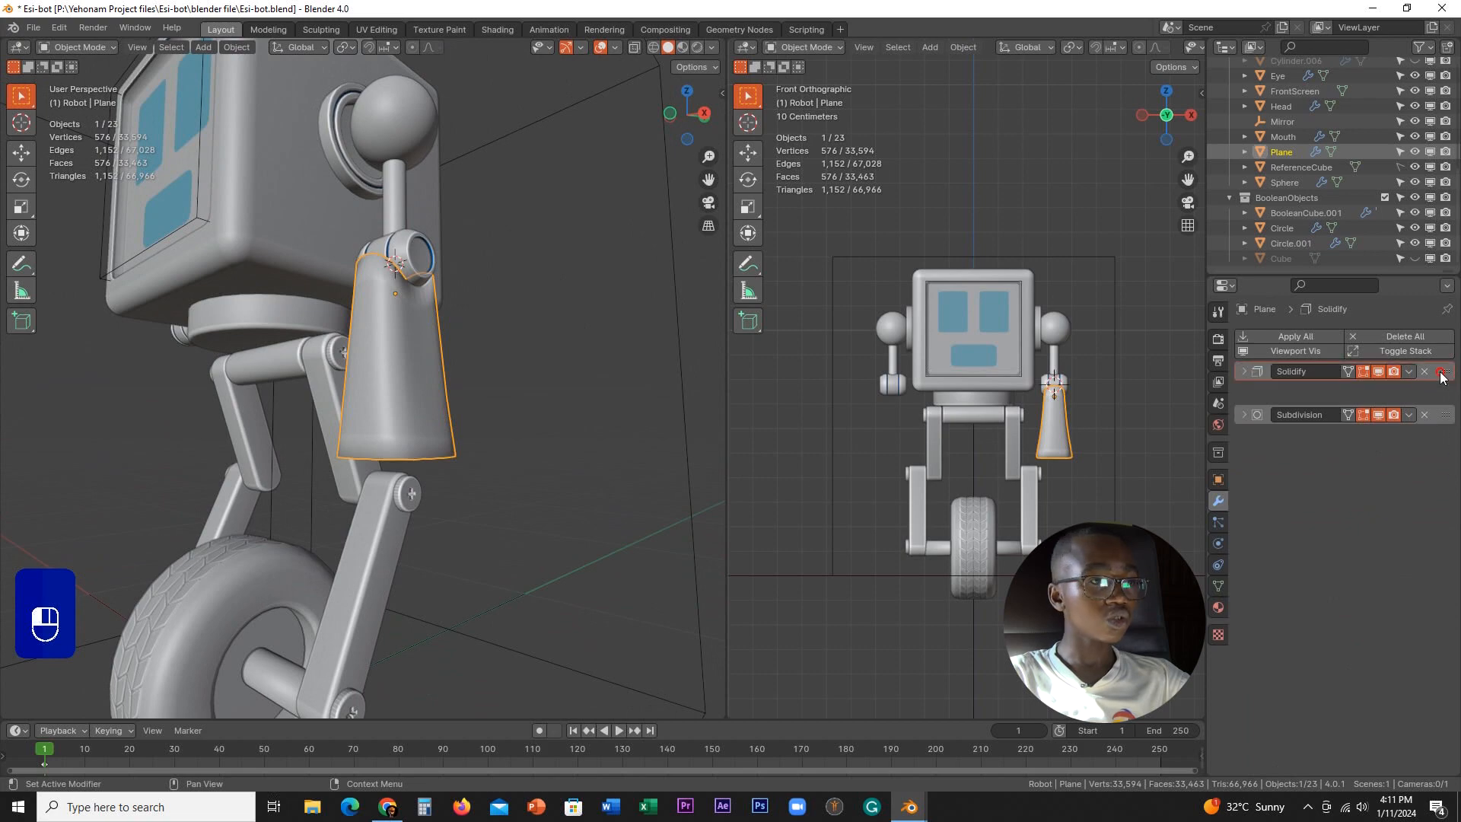
- Using wireframe shading in Edit Mode, widen the forearm's middle vertex loop along X
mouse_move(601, 426)
middle_down()
mouse_move(553, 427)
mouse_move(595, 391)
mouse_move(582, 468)
mouse_move(519, 445)
mouse_move(454, 456)
mouse_move(528, 451)
mouse_move(461, 408)
mouse_move(586, 408)
middle_up()
key(Tab)
click(503, 411)
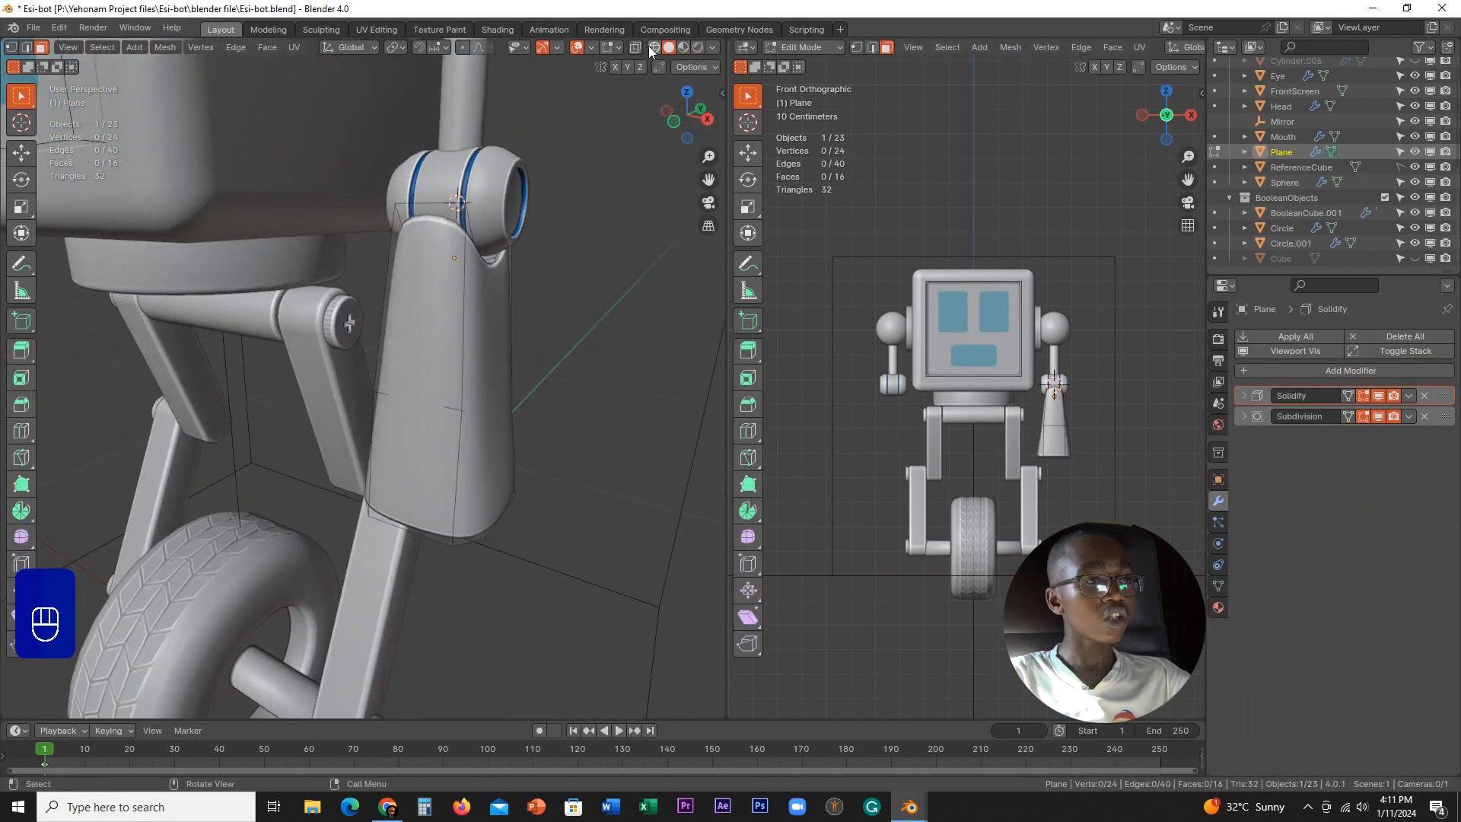
click(652, 48)
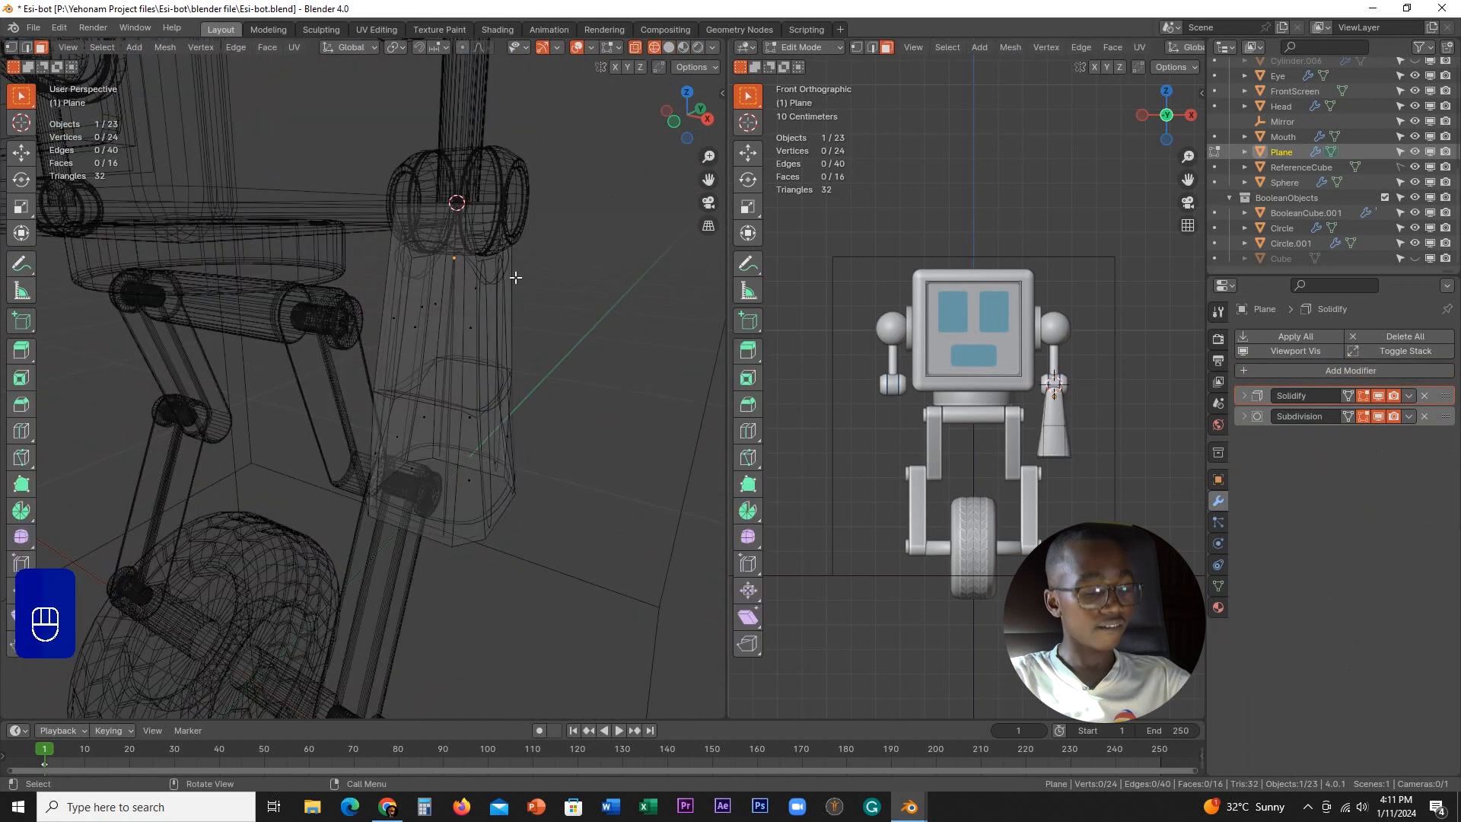
alt+click(476, 406)
key(s)
key(x)
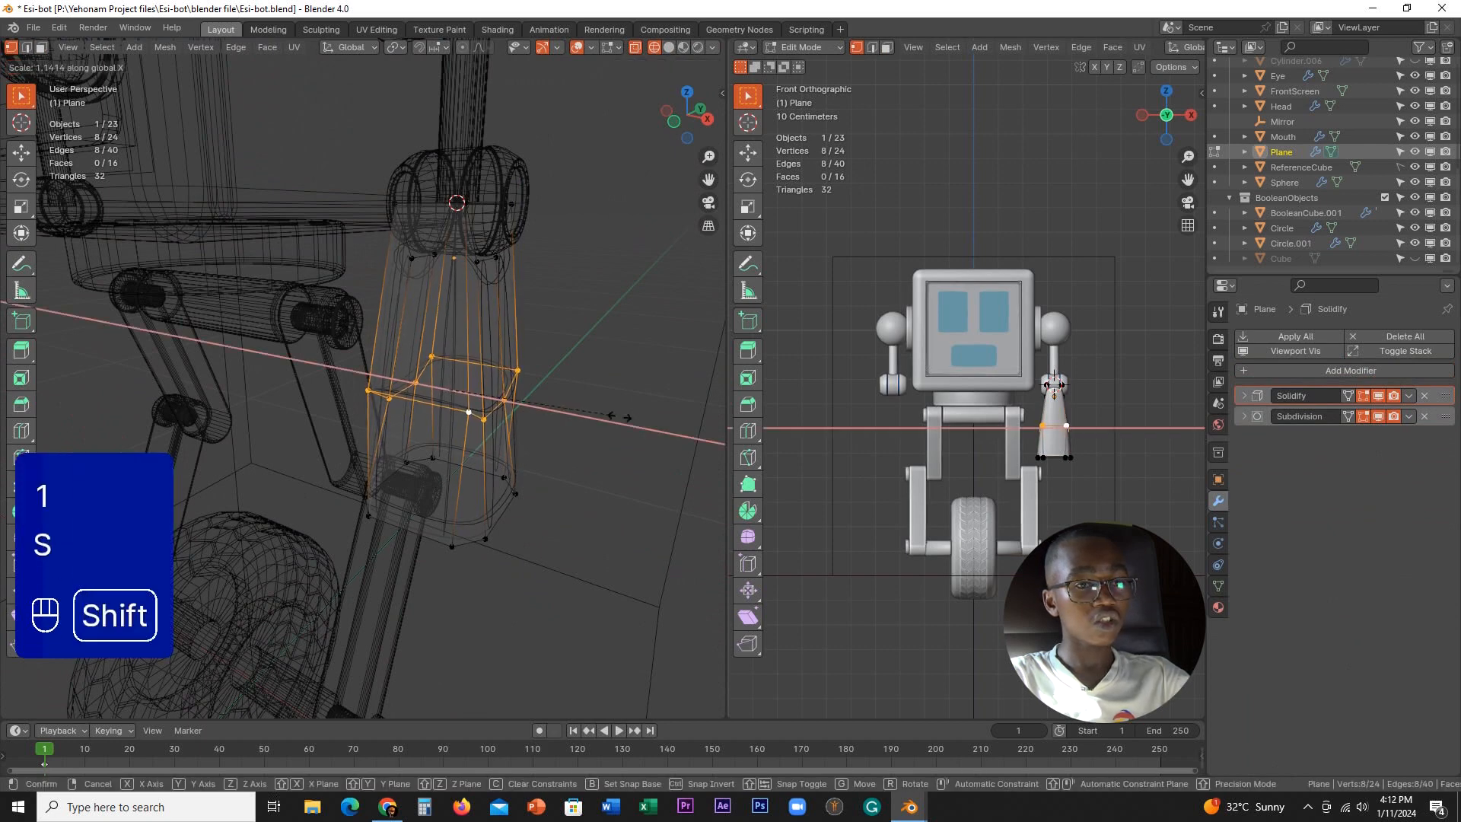
click(673, 424)
- Return to solid shading in Object Mode and raise the forearm along Z so its notched top wraps around the elbow joint
key(Tab)
middle_drag(485, 394, 654, 182)
click(667, 47)
mouse_move(563, 167)
middle_down()
mouse_move(467, 262)
mouse_move(423, 216)
mouse_move(395, 269)
mouse_move(496, 289)
middle_up()
scroll(466, 289, up, 3)
scroll(463, 391, up, 2)
middle_drag(463, 391, 517, 365)
key(g)
key(z)
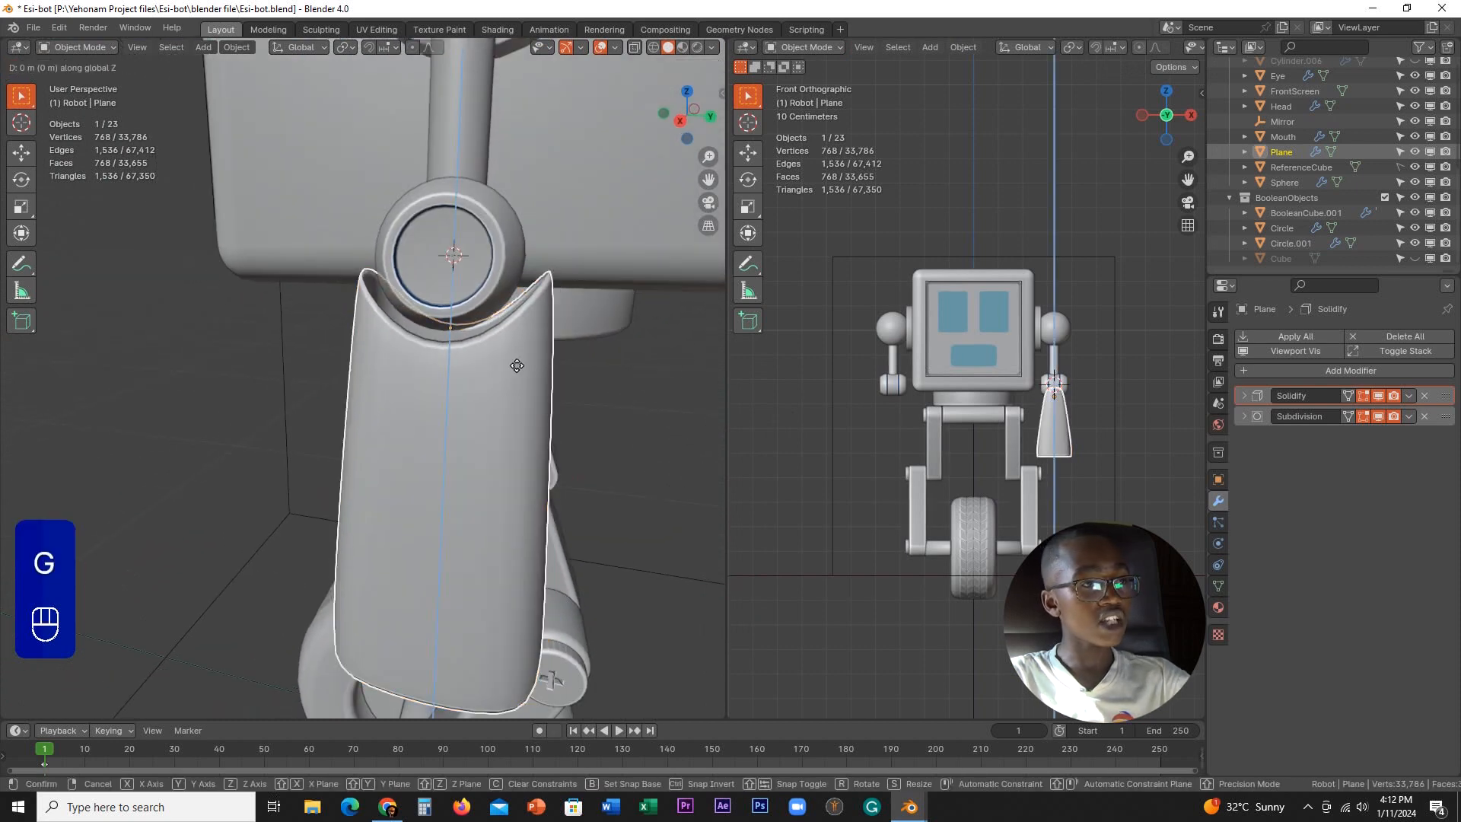
click(527, 276)
- In Edit Mode, scale the forearm's two upper tip edges to about 0.82 along Y so they hug the elbow joint
key(Tab)
middle_drag(599, 309, 586, 375)
click(431, 350)
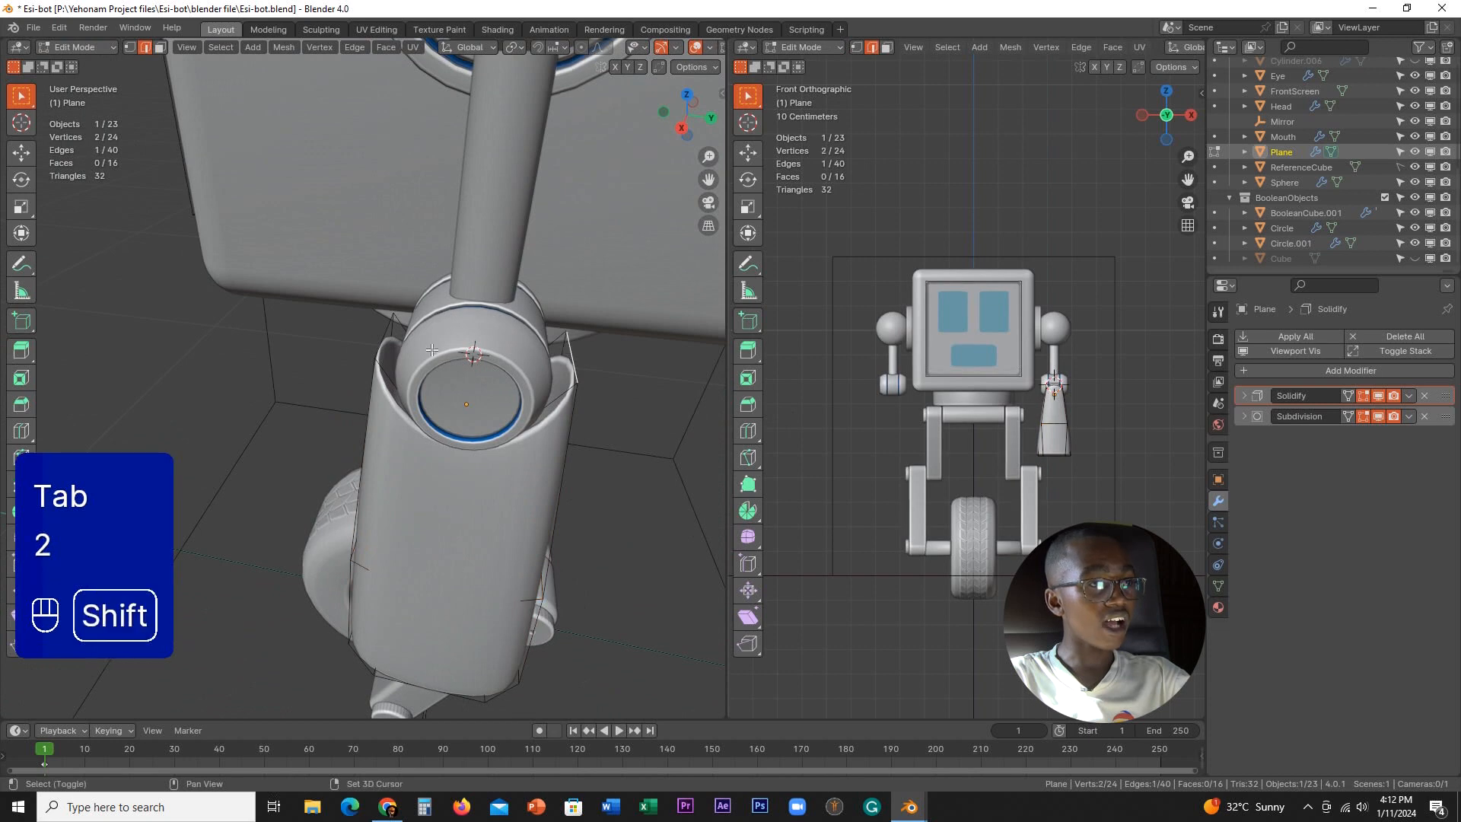
shift+click(385, 336)
middle_drag(385, 336, 456, 396)
key(s)
middle_click(645, 387)
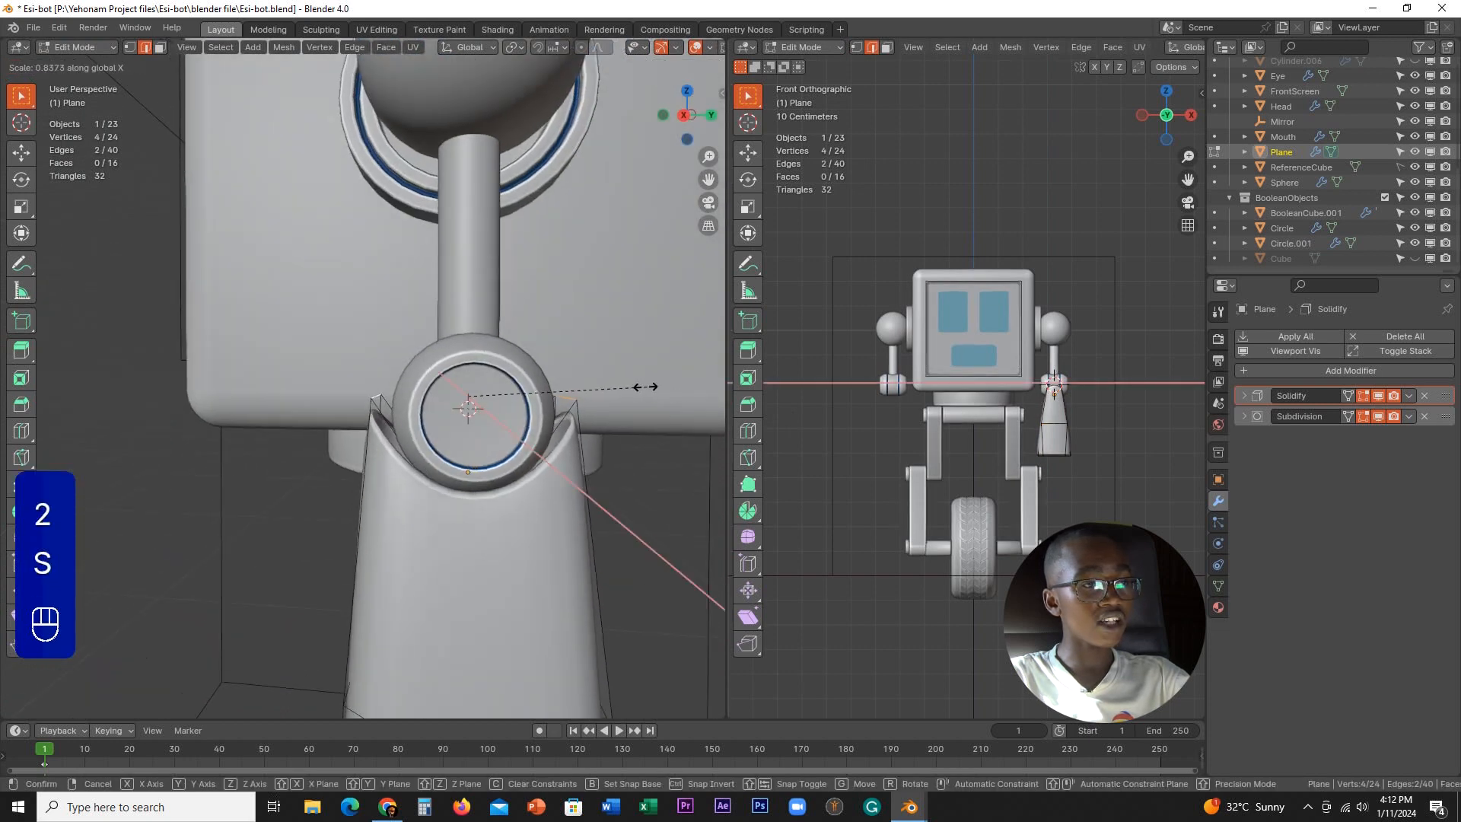
middle_drag(576, 381, 603, 422)
key(s)
middle_click(604, 422)
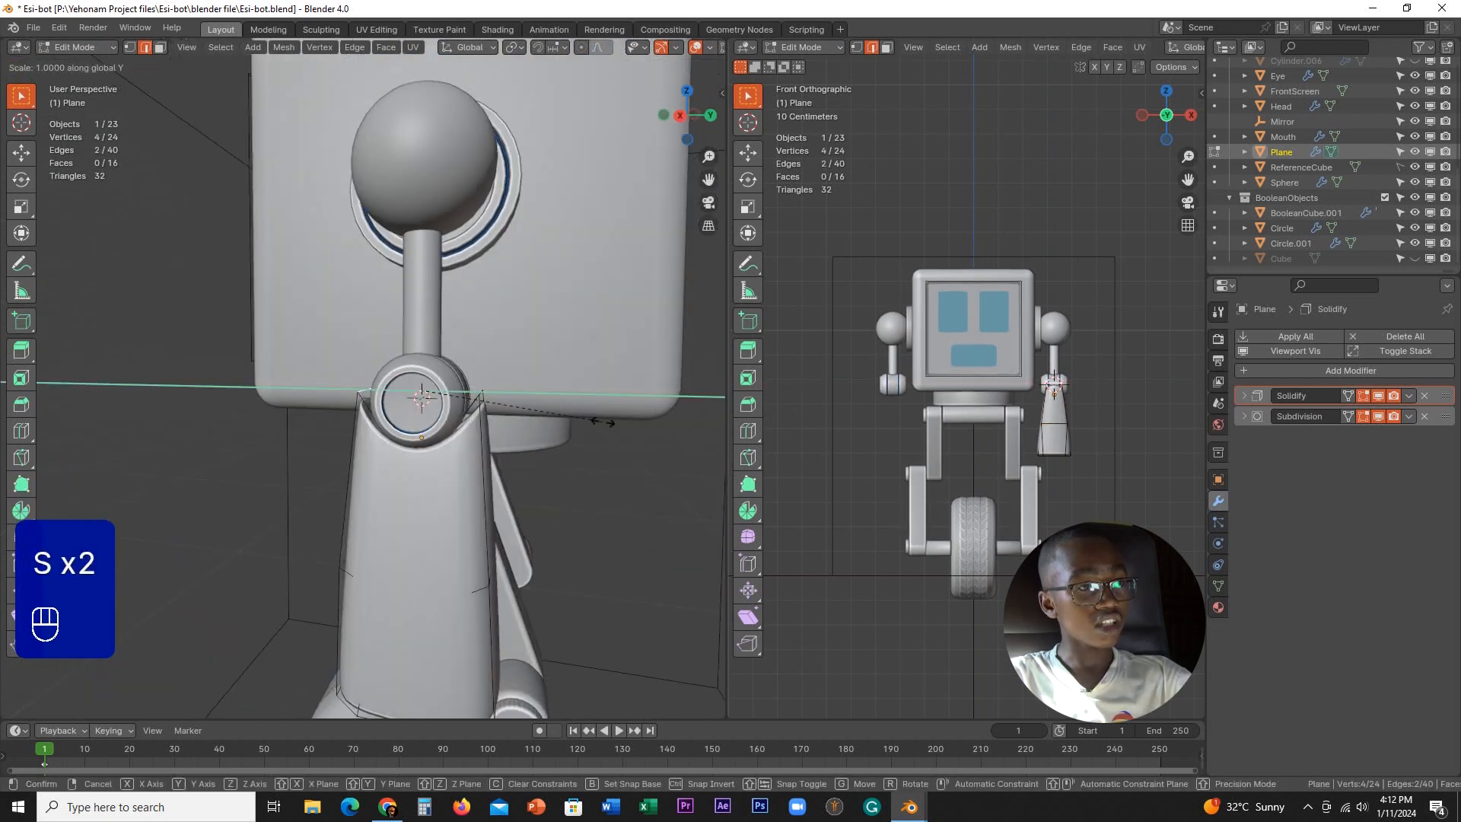
key(shift)
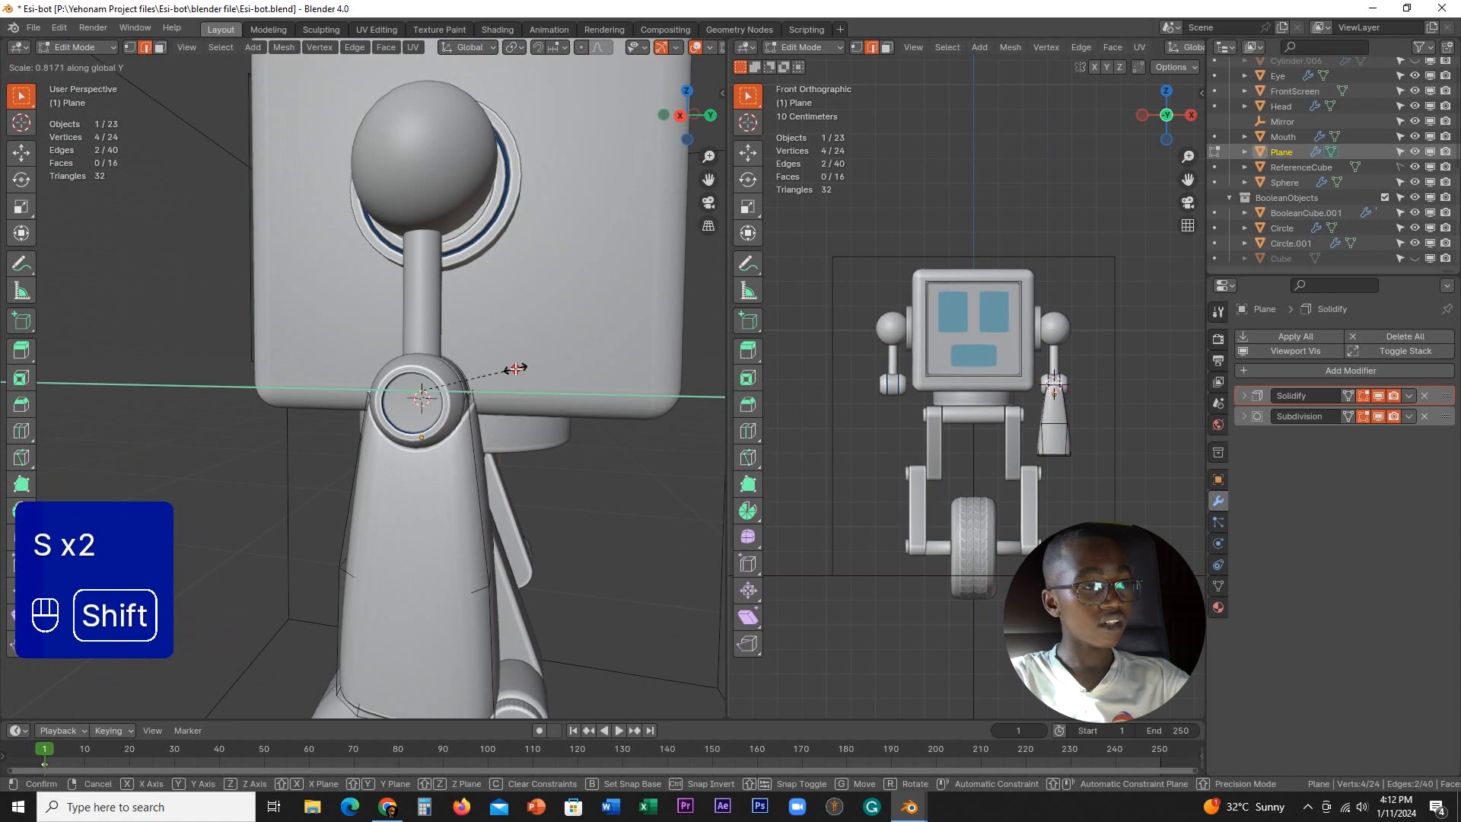
click(516, 369)
middle_drag(516, 369, 563, 336)
scroll(602, 420, up, 2)
key(Tab)
scroll(579, 455, down, 5)
click(563, 338)
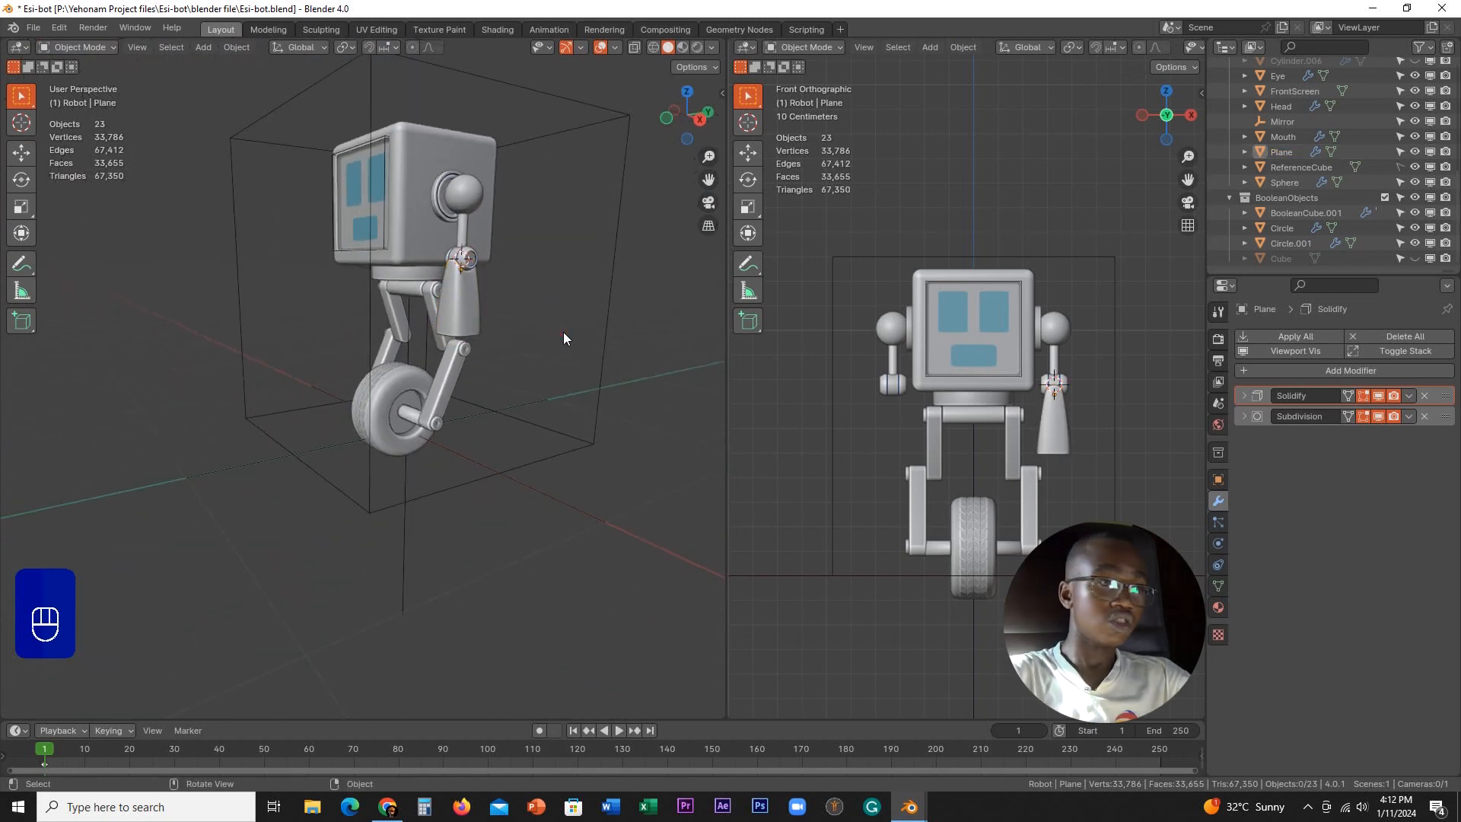
- Copy the elbow joint's Mirror modifier that uses the Mirror object onto the forearm with Copy Selected Modifiers
key(KP_1)
scroll(563, 335, up, 3)
click(458, 273)
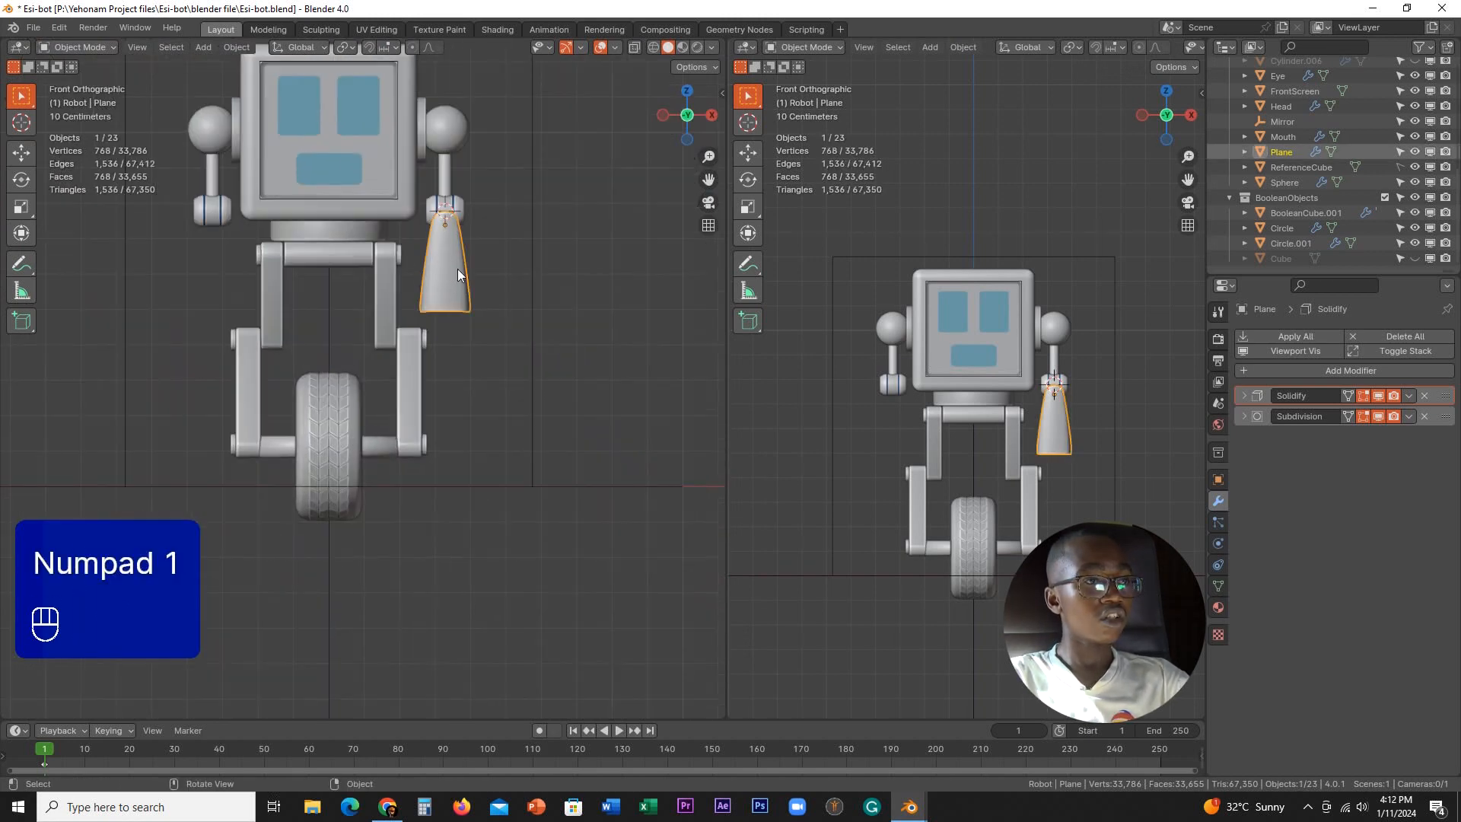
shift+click(466, 209)
key(ctrl+c)
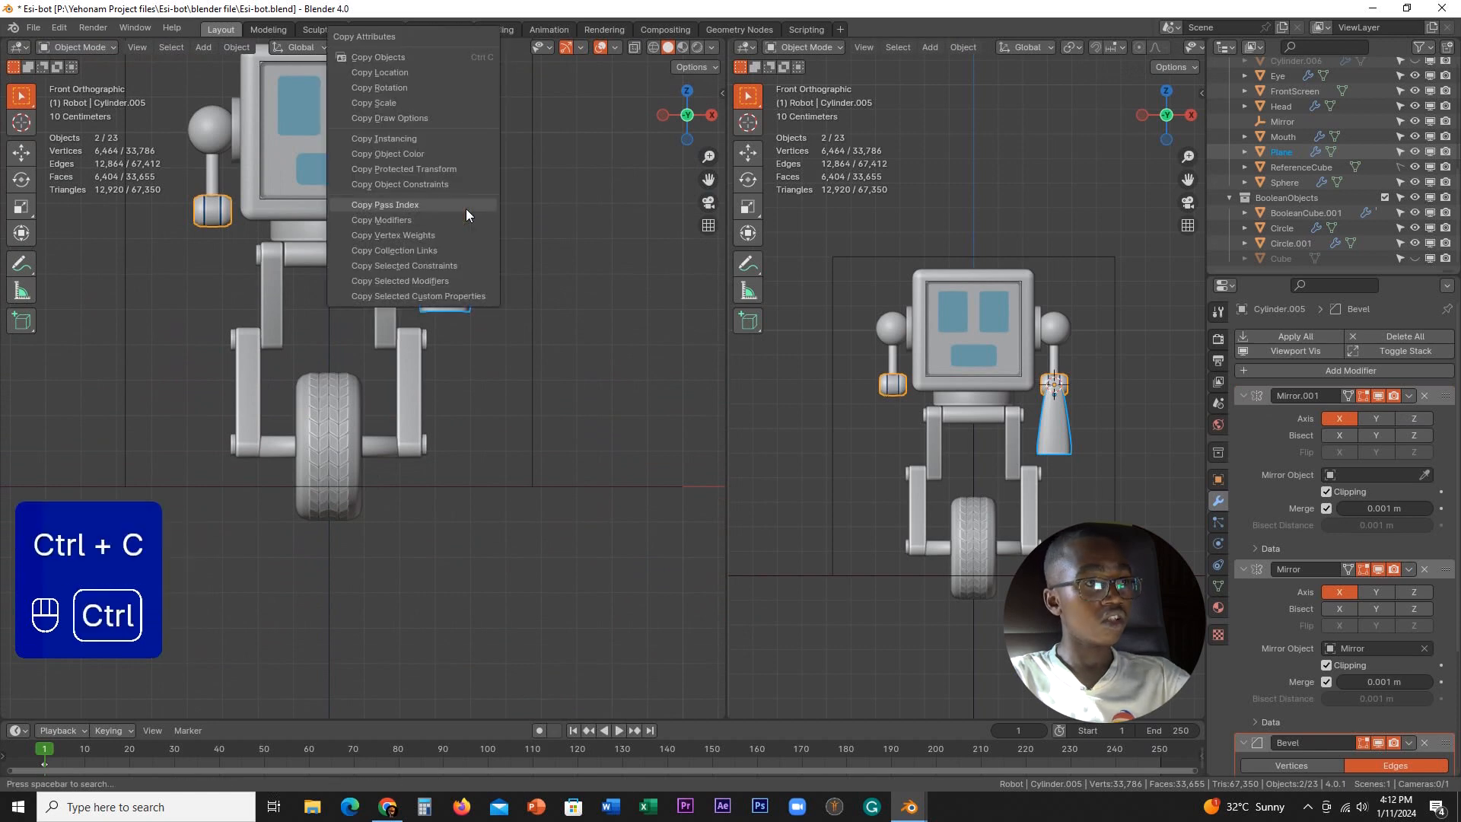
click(422, 281)
click(441, 328)
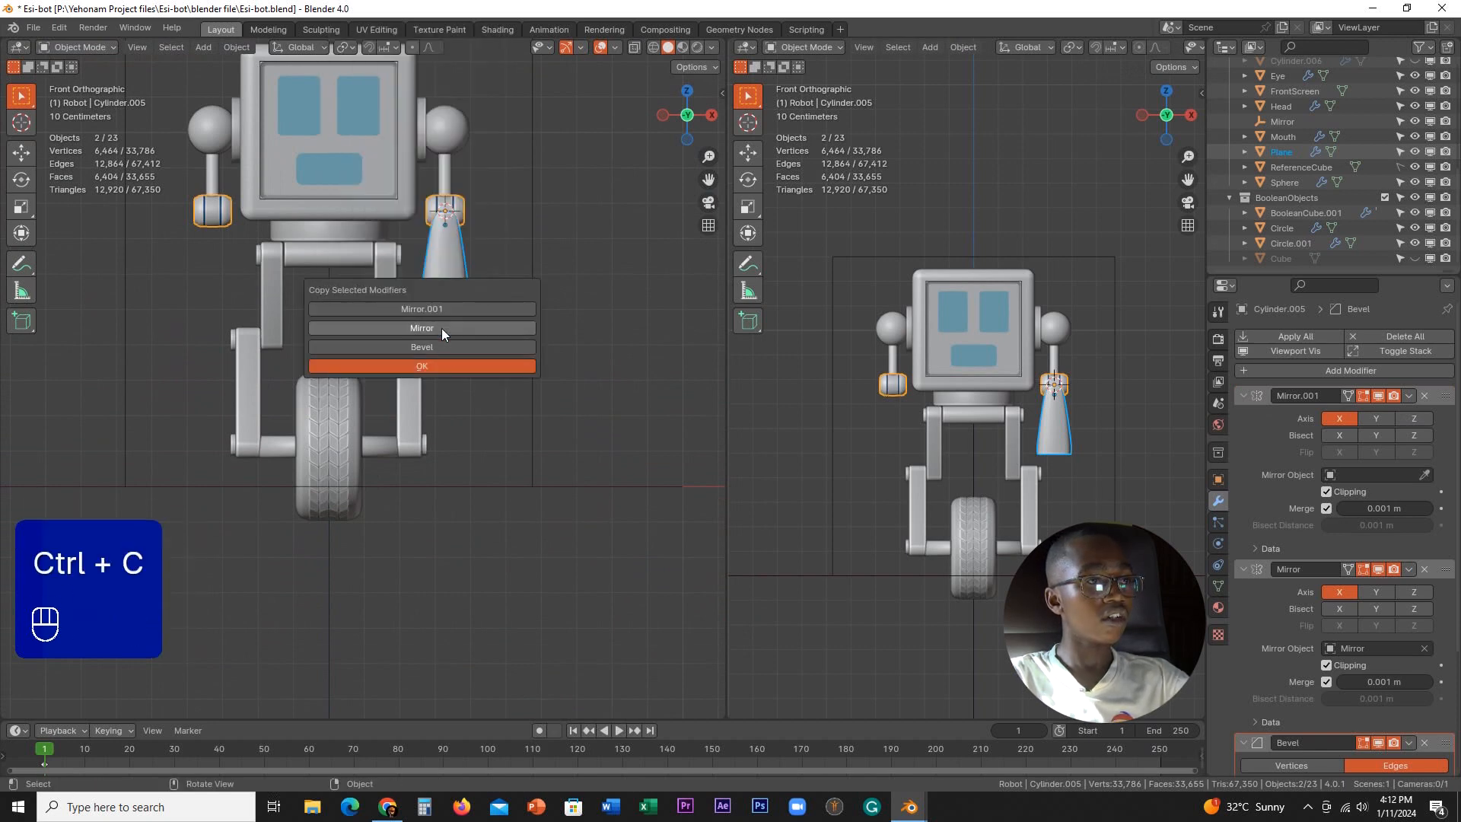
click(445, 365)
middle_drag(444, 364, 419, 330)
click(419, 330)
key(KP_1)
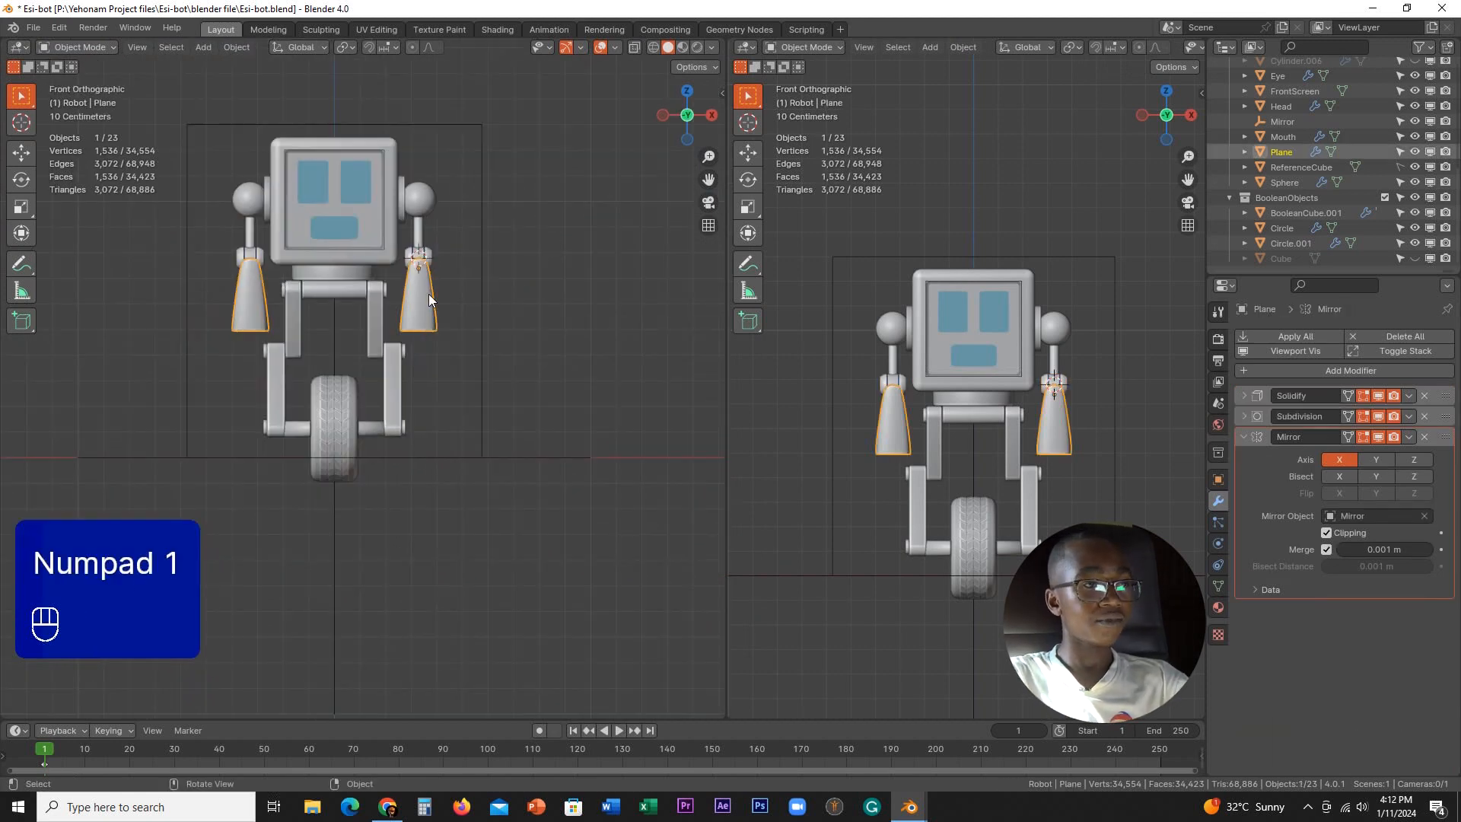
- Deselect the forearm and examine the mirrored arms on the whole robot in perspective and front views
scroll(461, 333, up, 1)
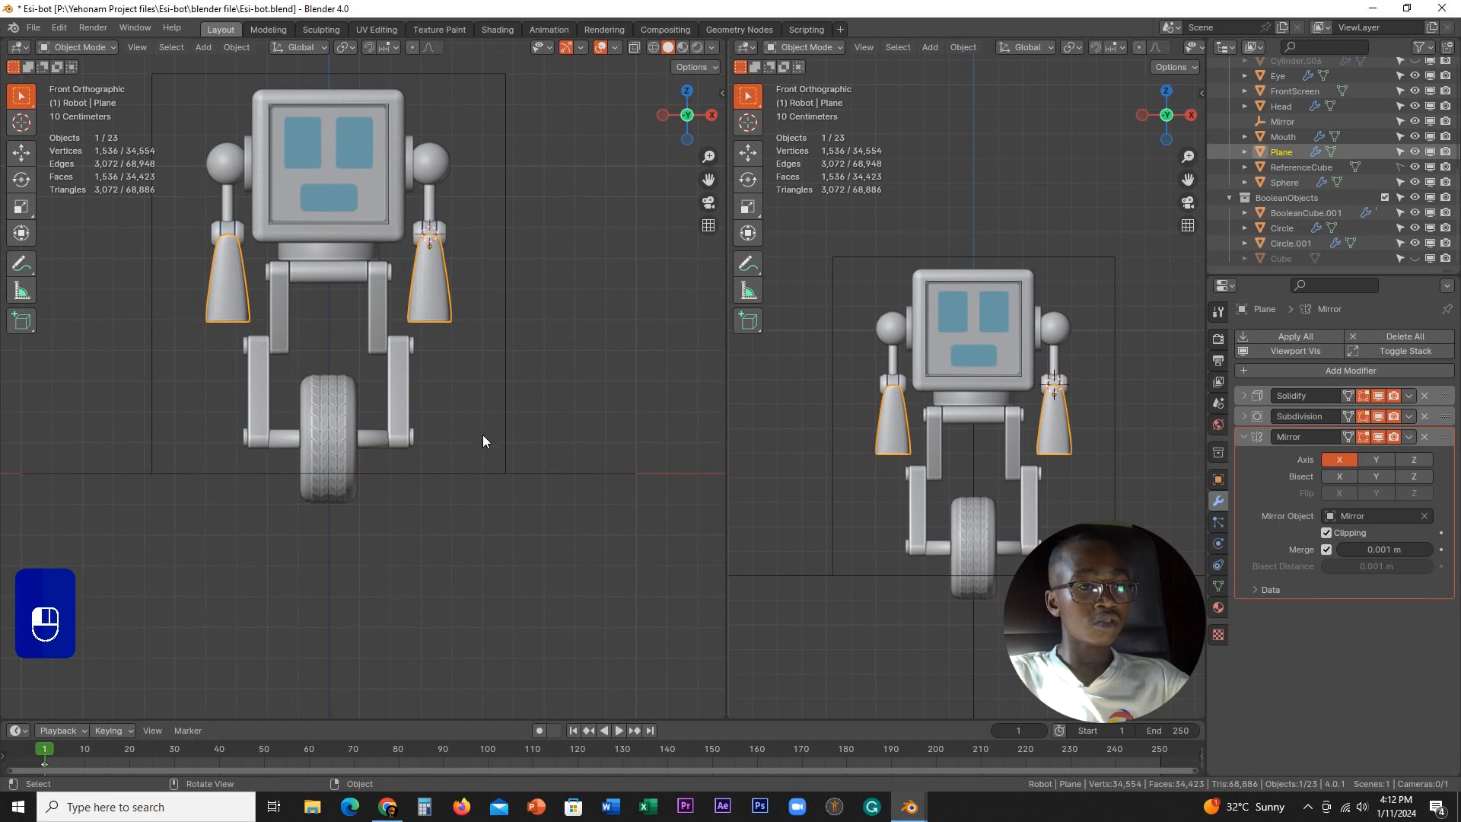
click(482, 435)
middle_drag(1098, 432, 1043, 460)
shift+scroll(440, 503, up, 2)
scroll(439, 554, up, 3)
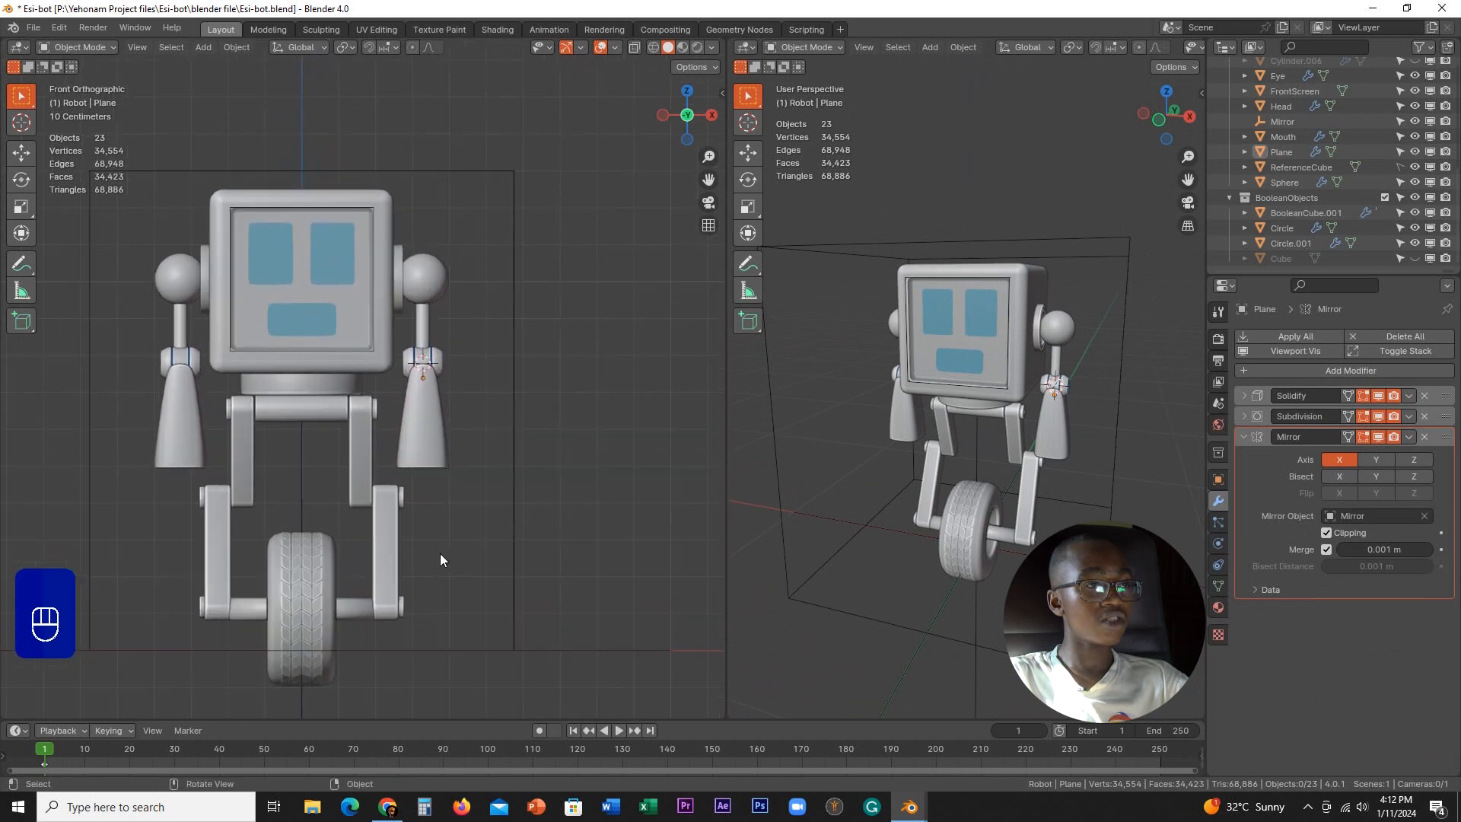
middle_drag(440, 554, 439, 596)
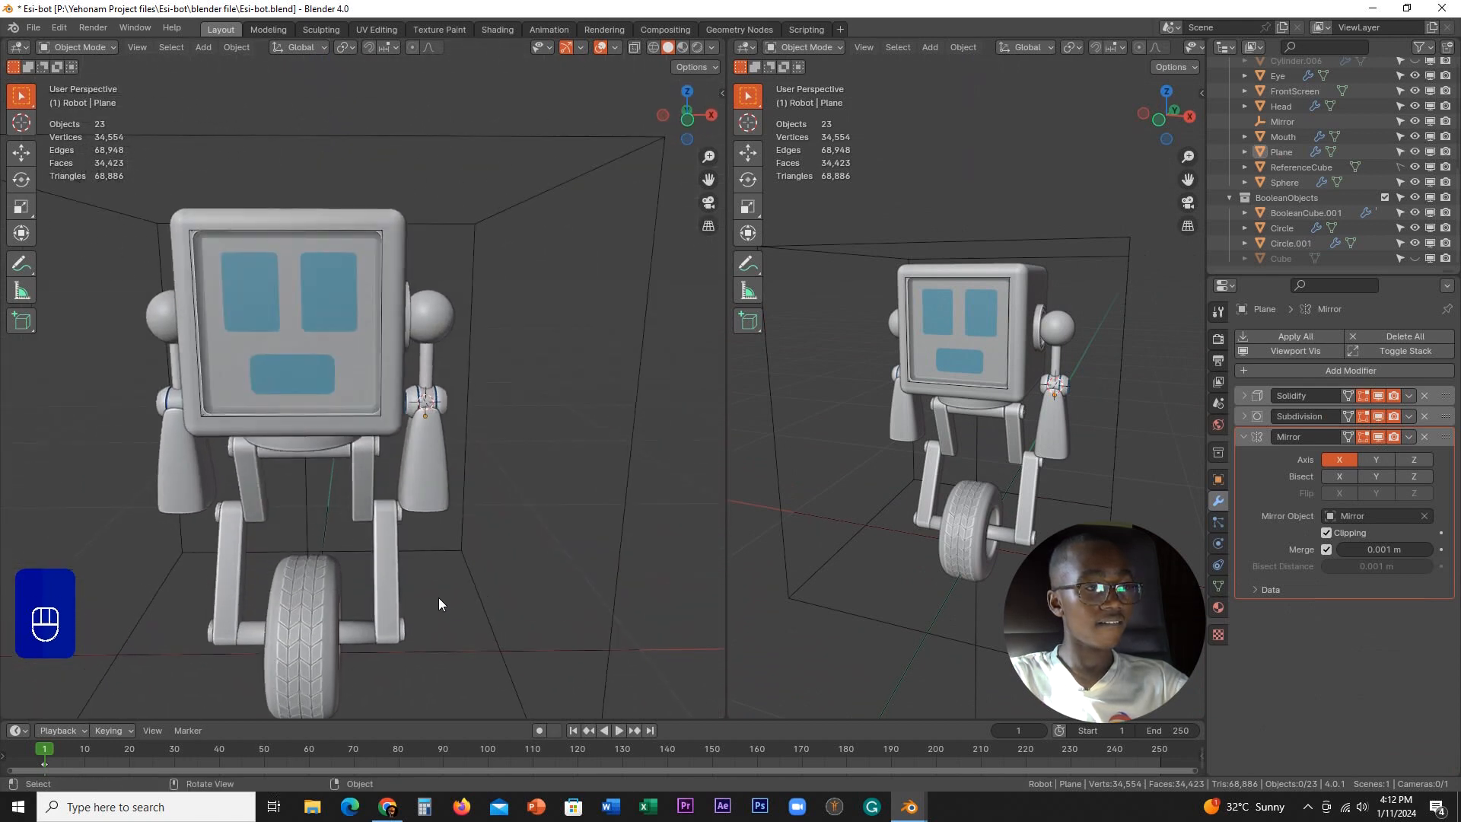
scroll(439, 596, up, 5)
key(KP_1)
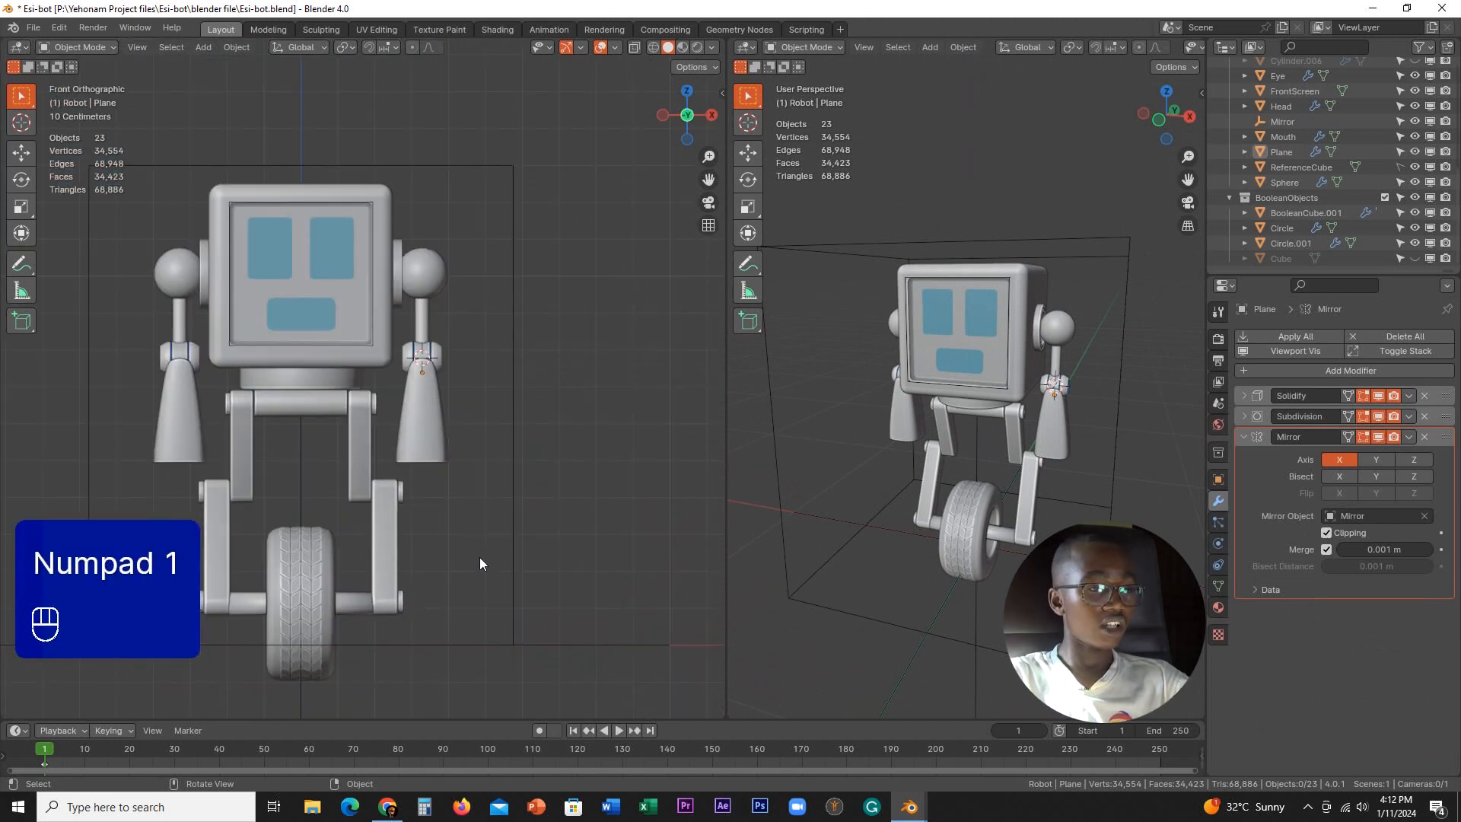
- Switch to Chrome to examine the wrist on Free3D's Robot Hand Two Finger Pose model, and return to Blender
click(389, 805)
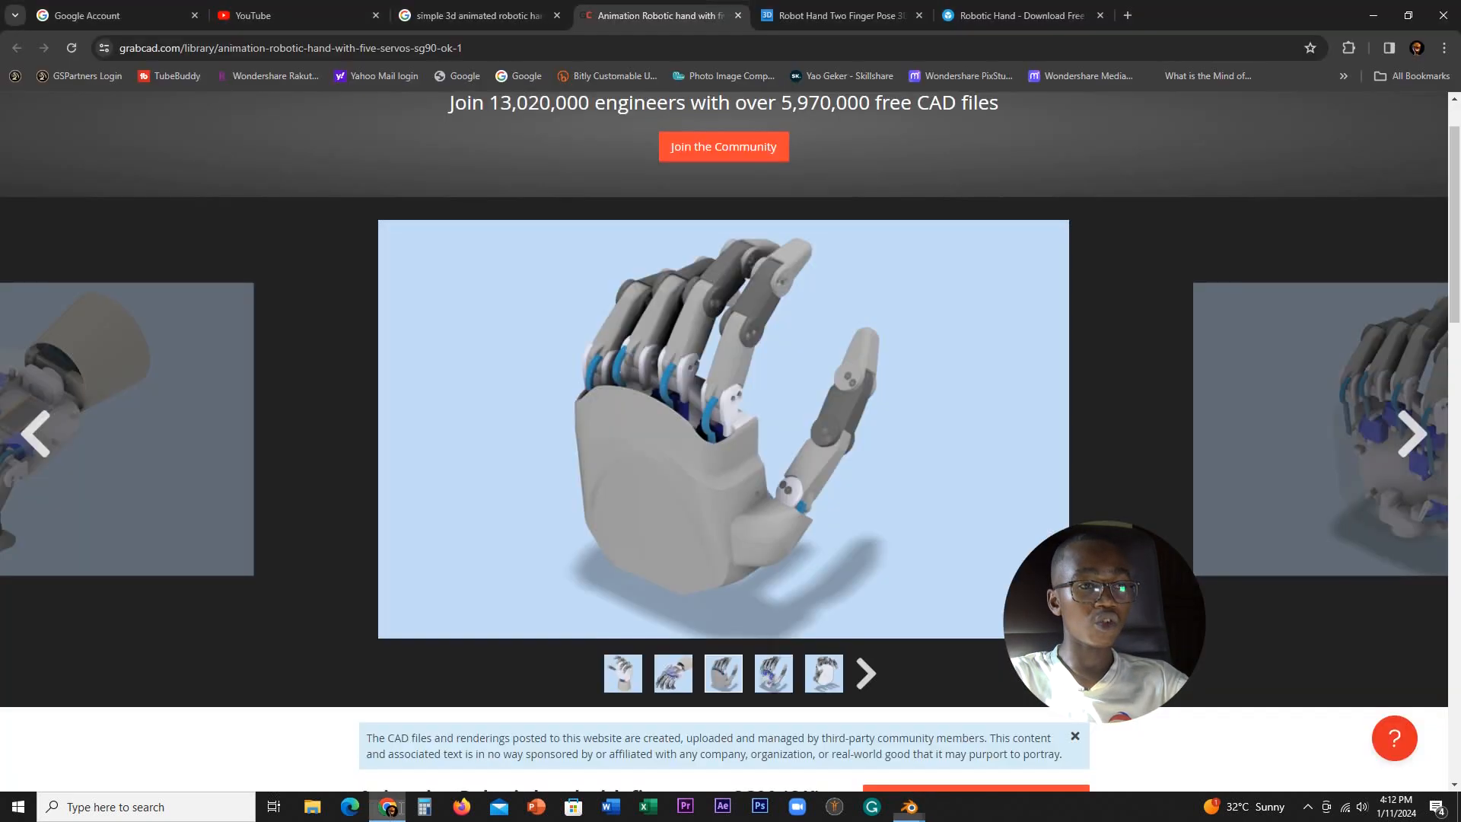
click(855, 6)
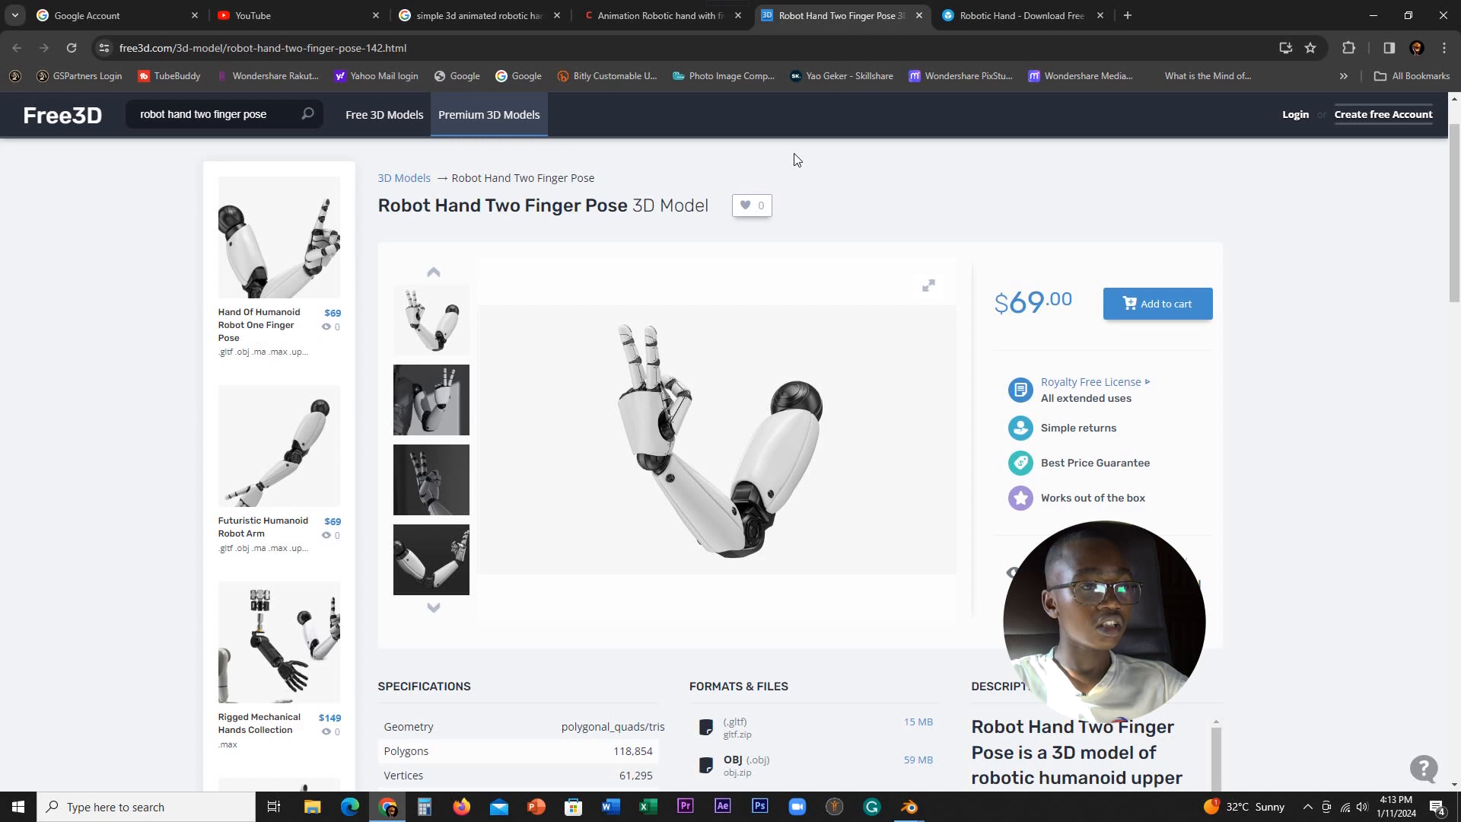
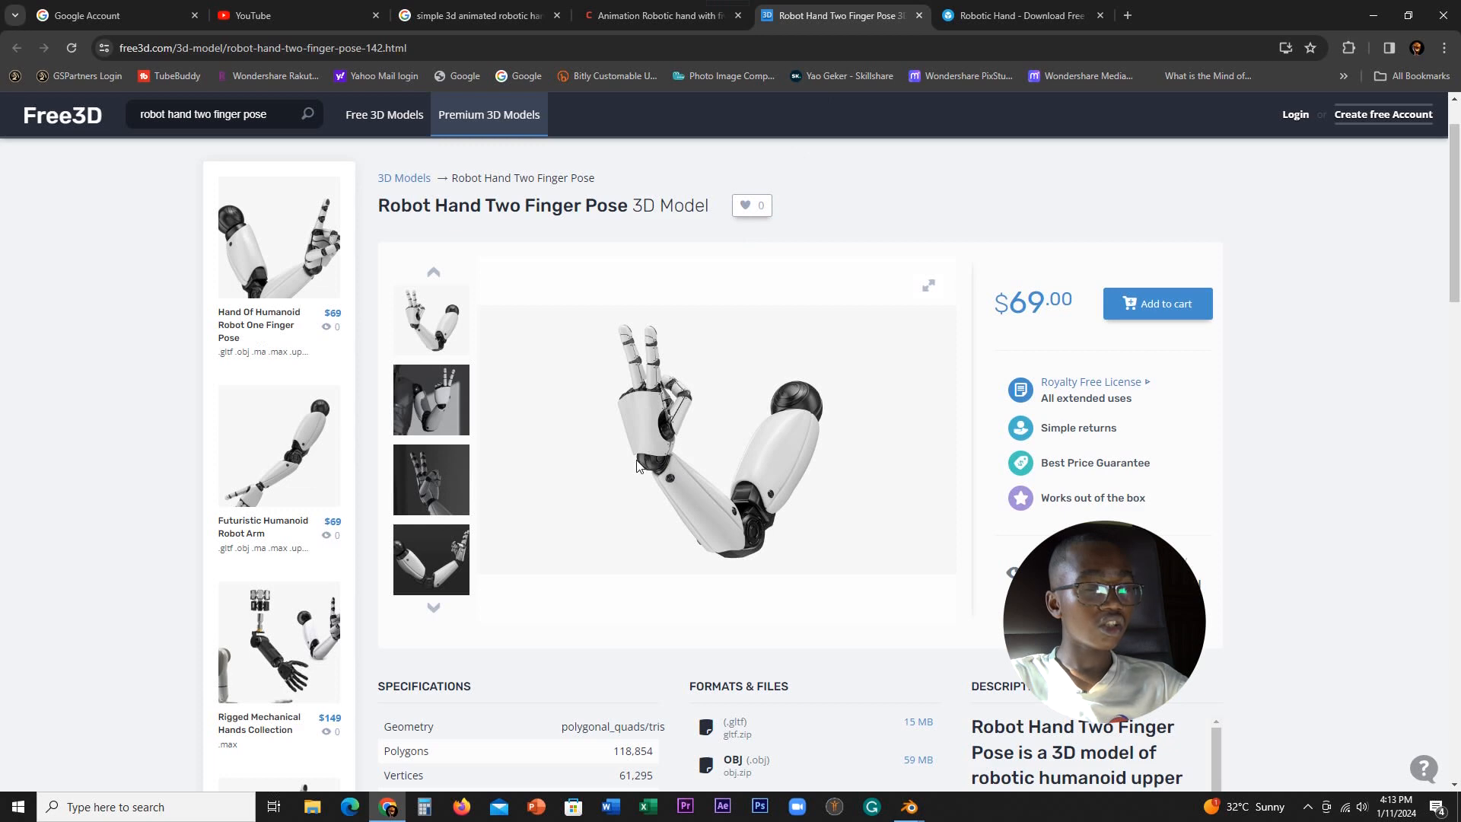
click(1371, 7)
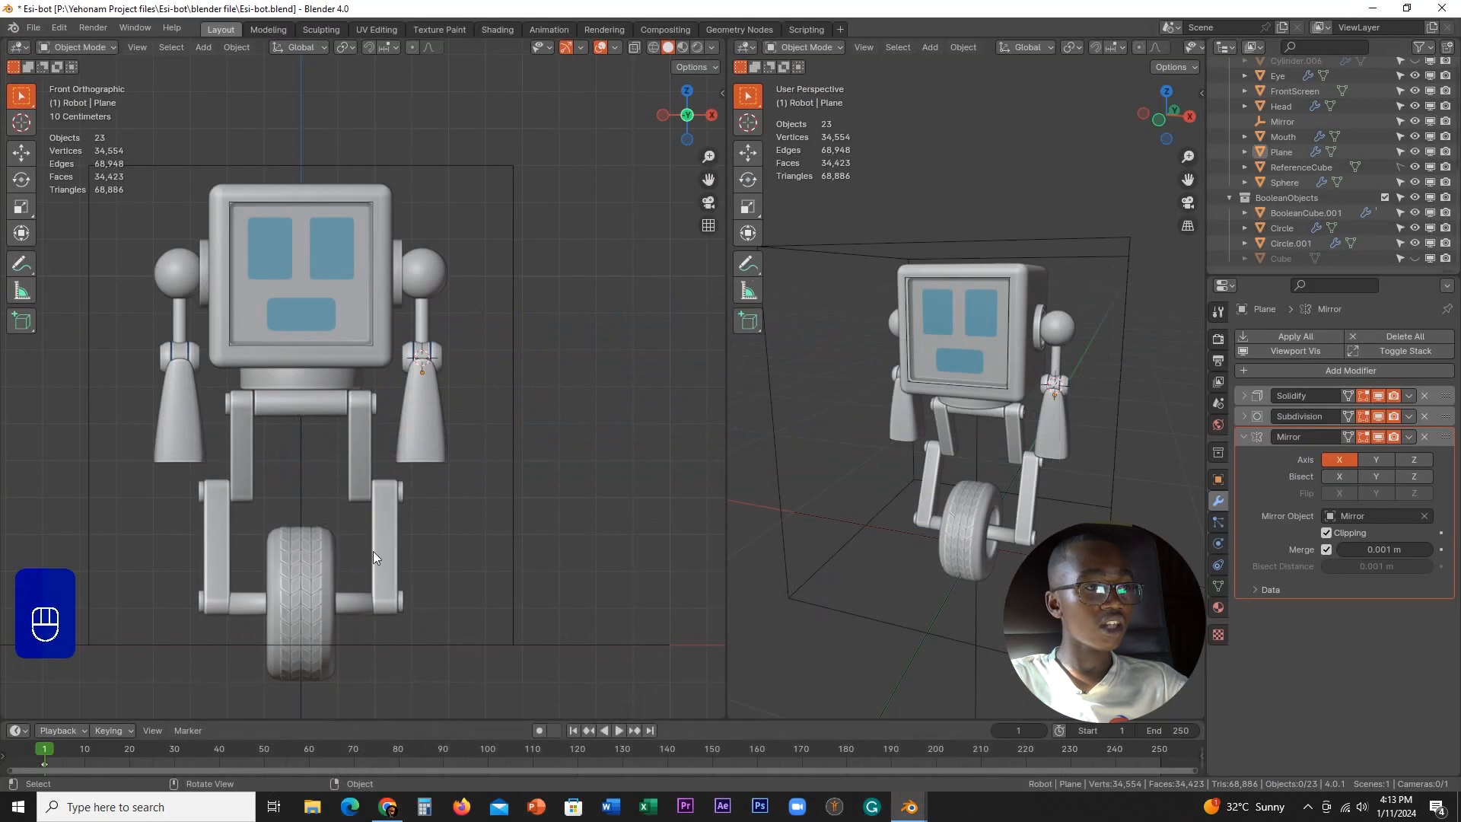
- Duplicate the elbow joint and move the copy down about 0.32 m along Z into the forearm's lower opening as a wrist
scroll(437, 513, up, 2)
click(471, 337)
scroll(473, 411, up, 2)
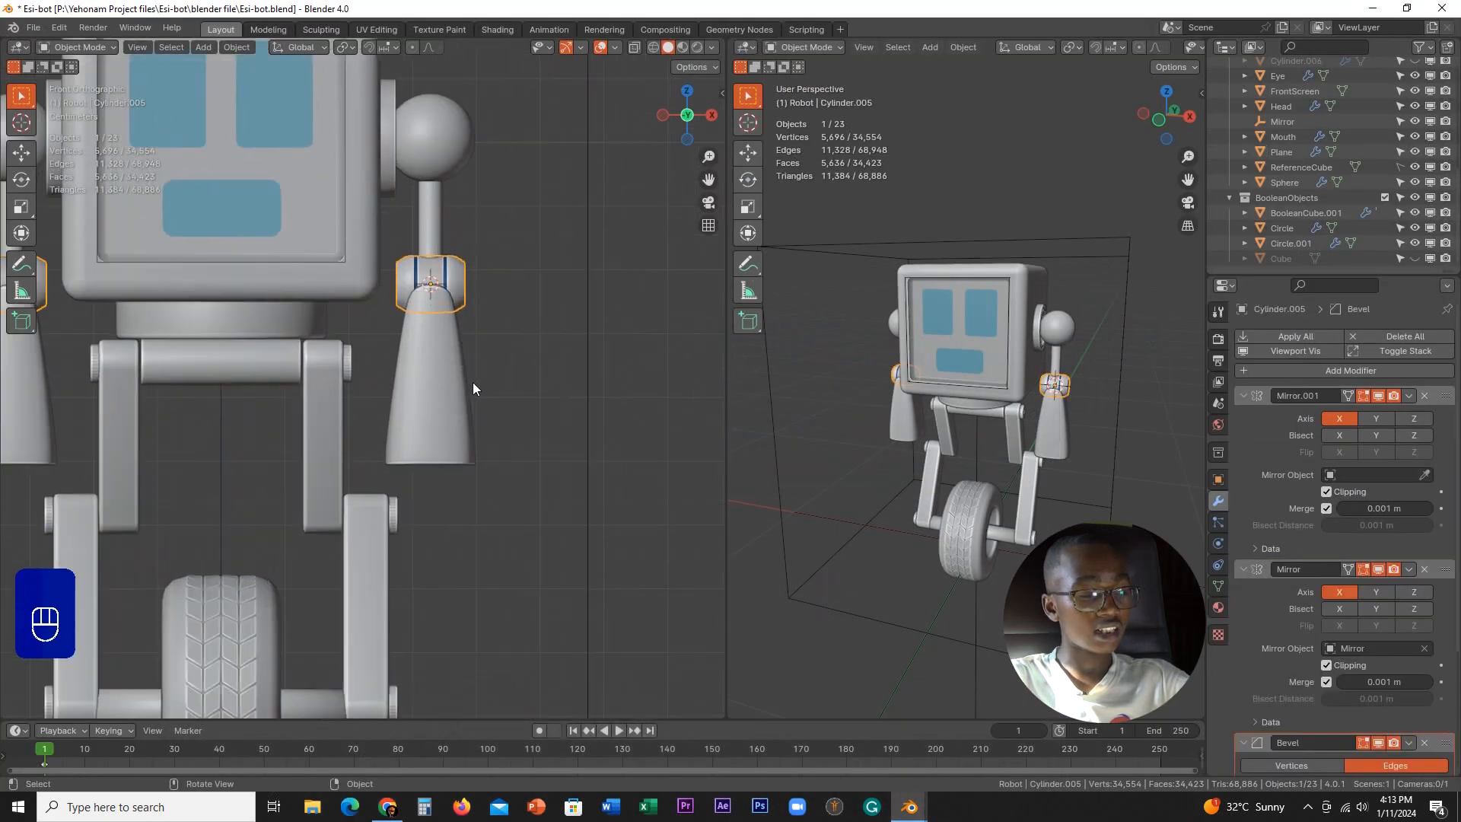
shift+scroll(472, 382, down, 2)
key(shift+d)
key(z)
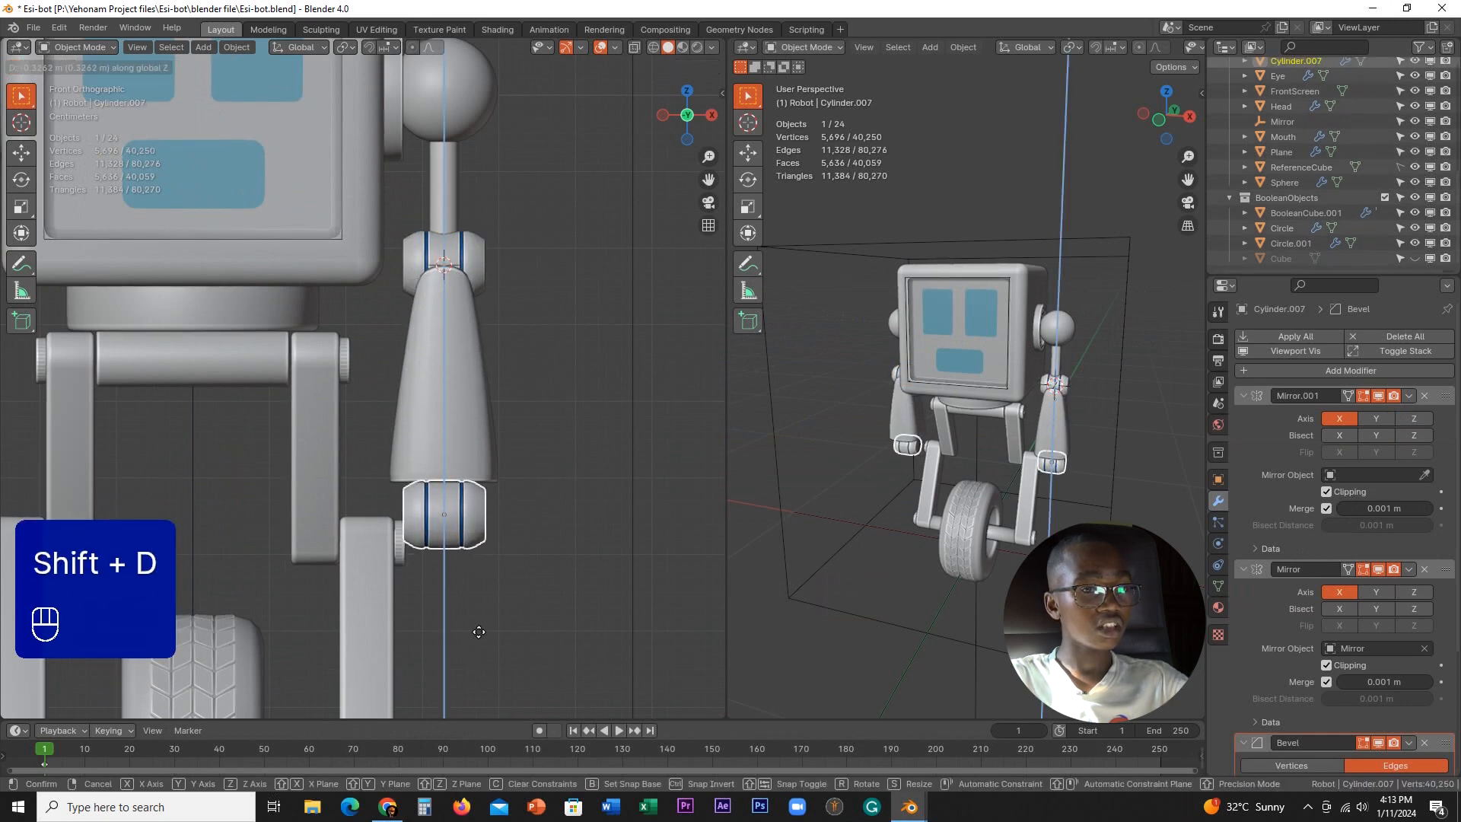
click(481, 619)
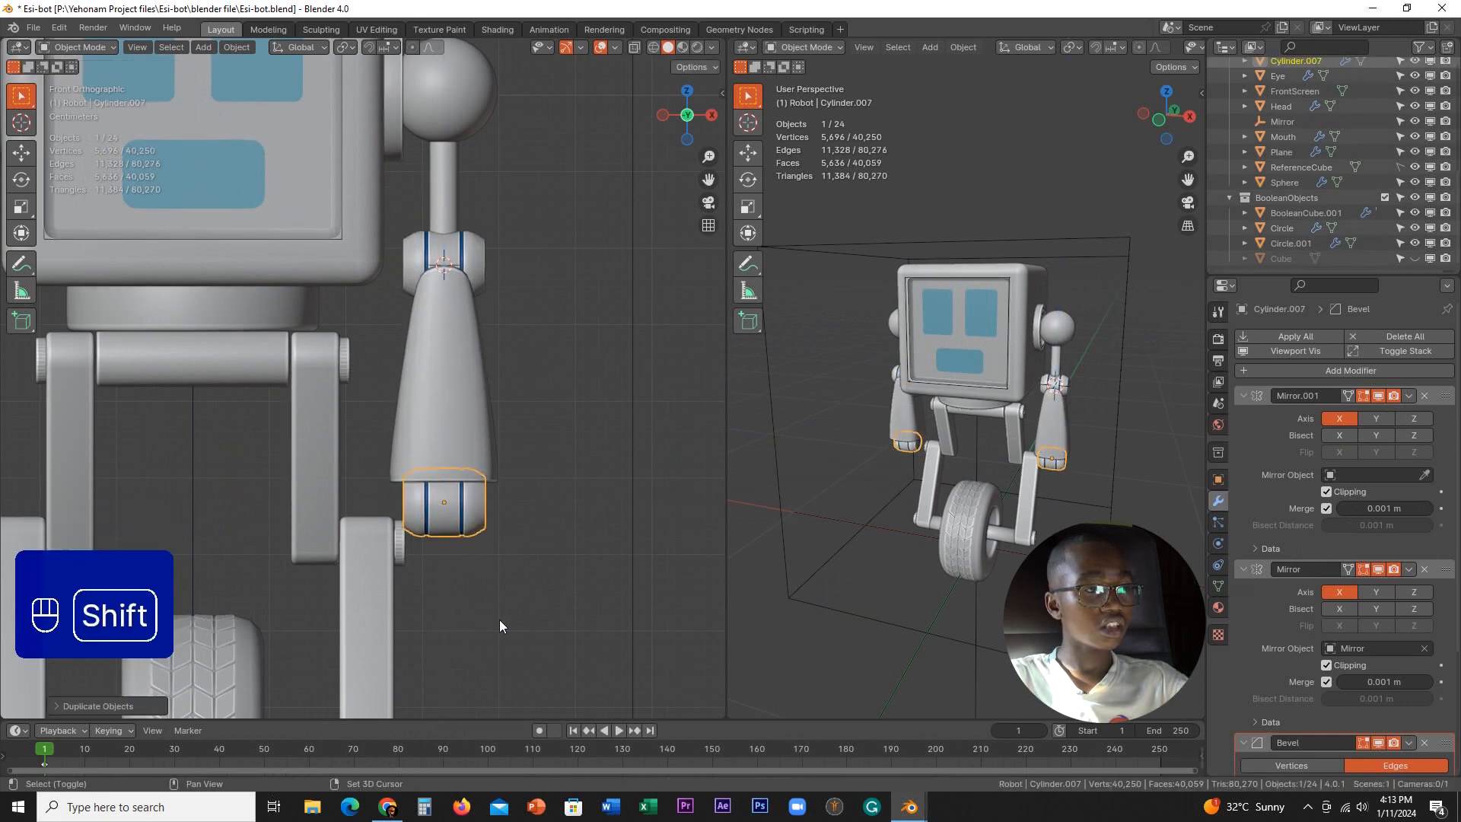
- Widen the wrist joint along X by a factor of about 1.18 to nearly fill the forearm opening, and apply its scale
shift+middle_drag(499, 619, 441, 462)
scroll(470, 467, up, 2)
key(KP_1)
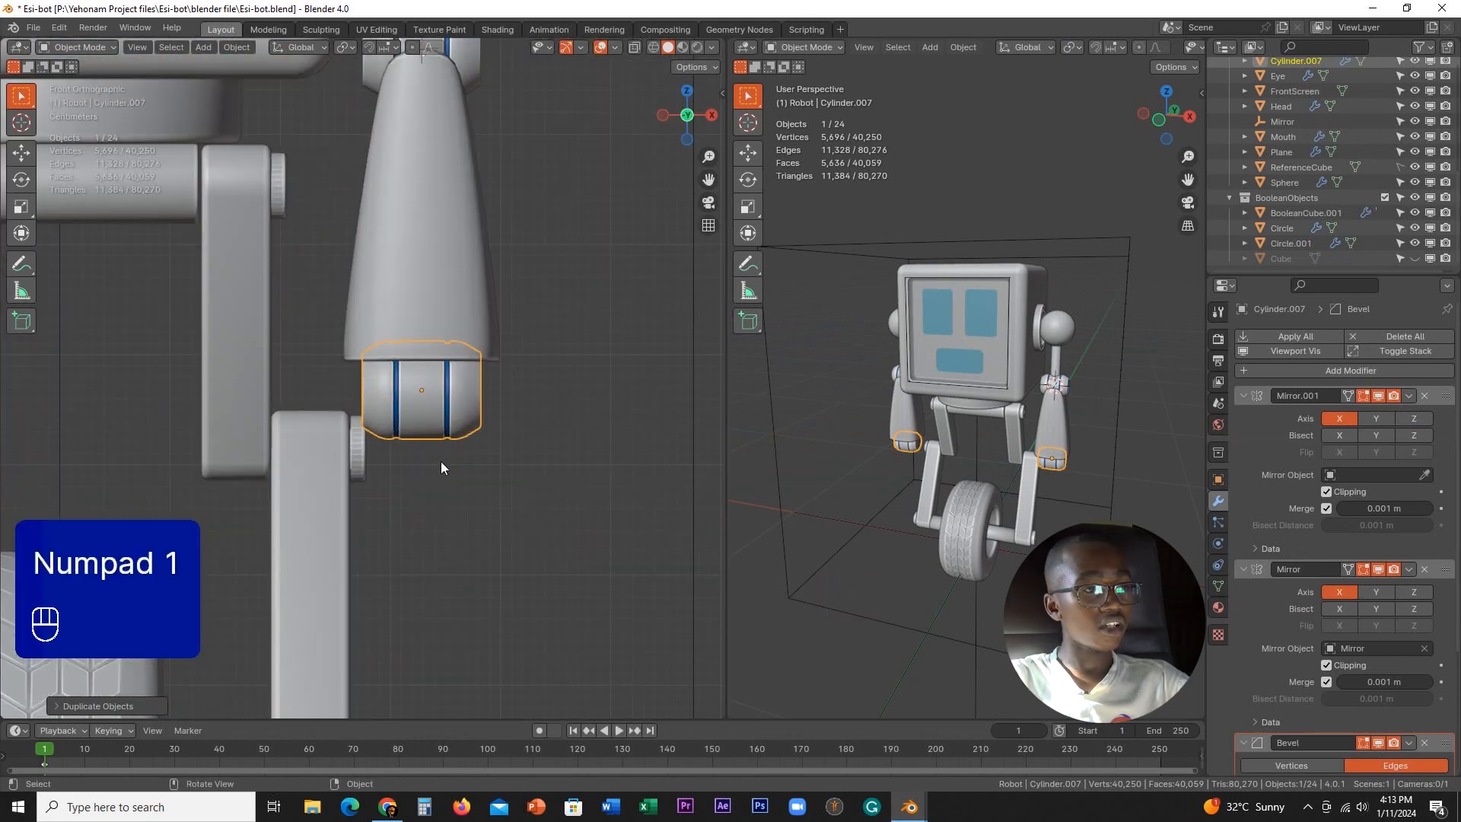
scroll(497, 430, up, 1)
key(s)
key(x)
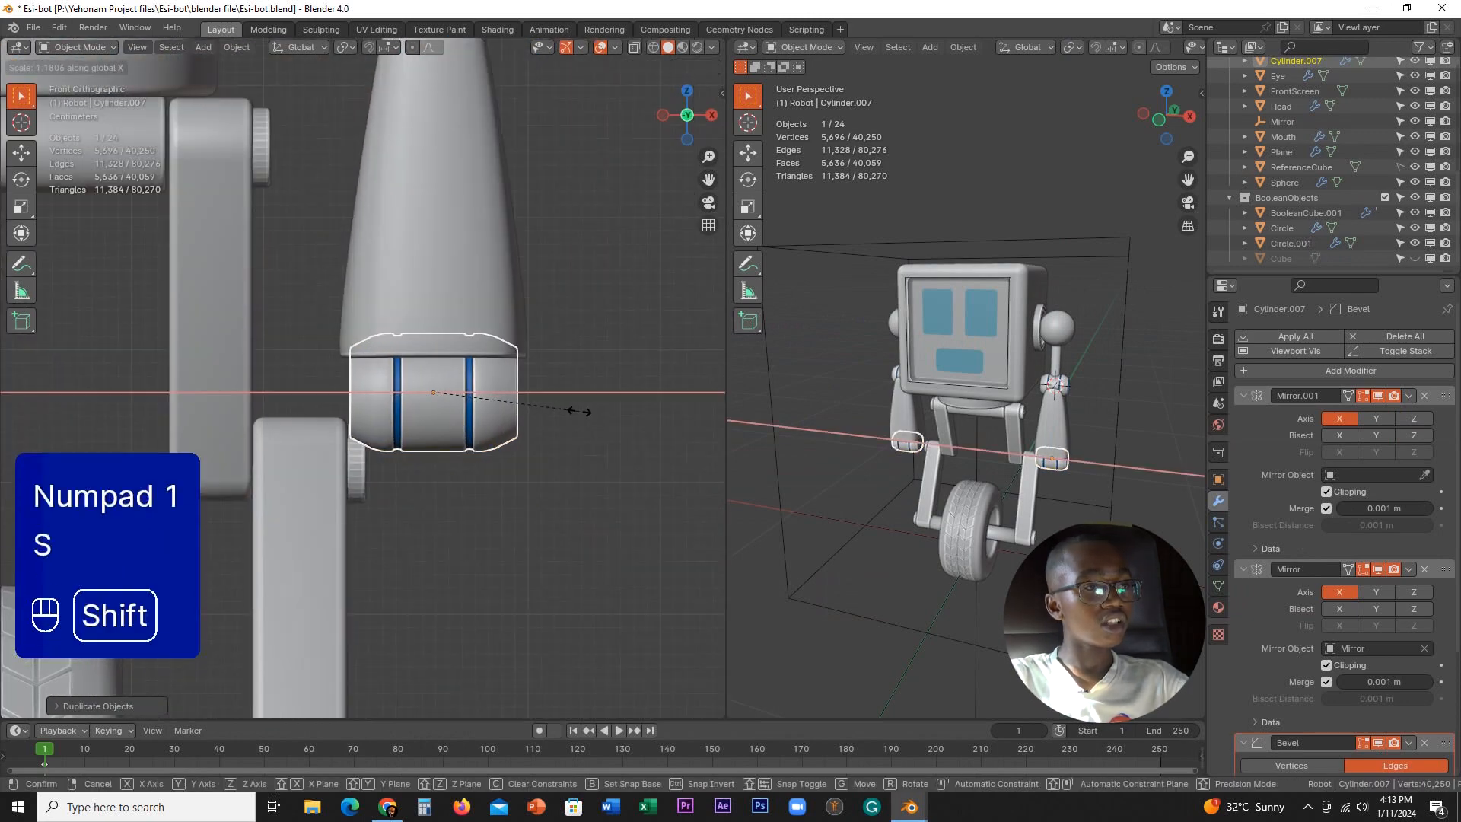
click(532, 394)
key(ctrl+a)
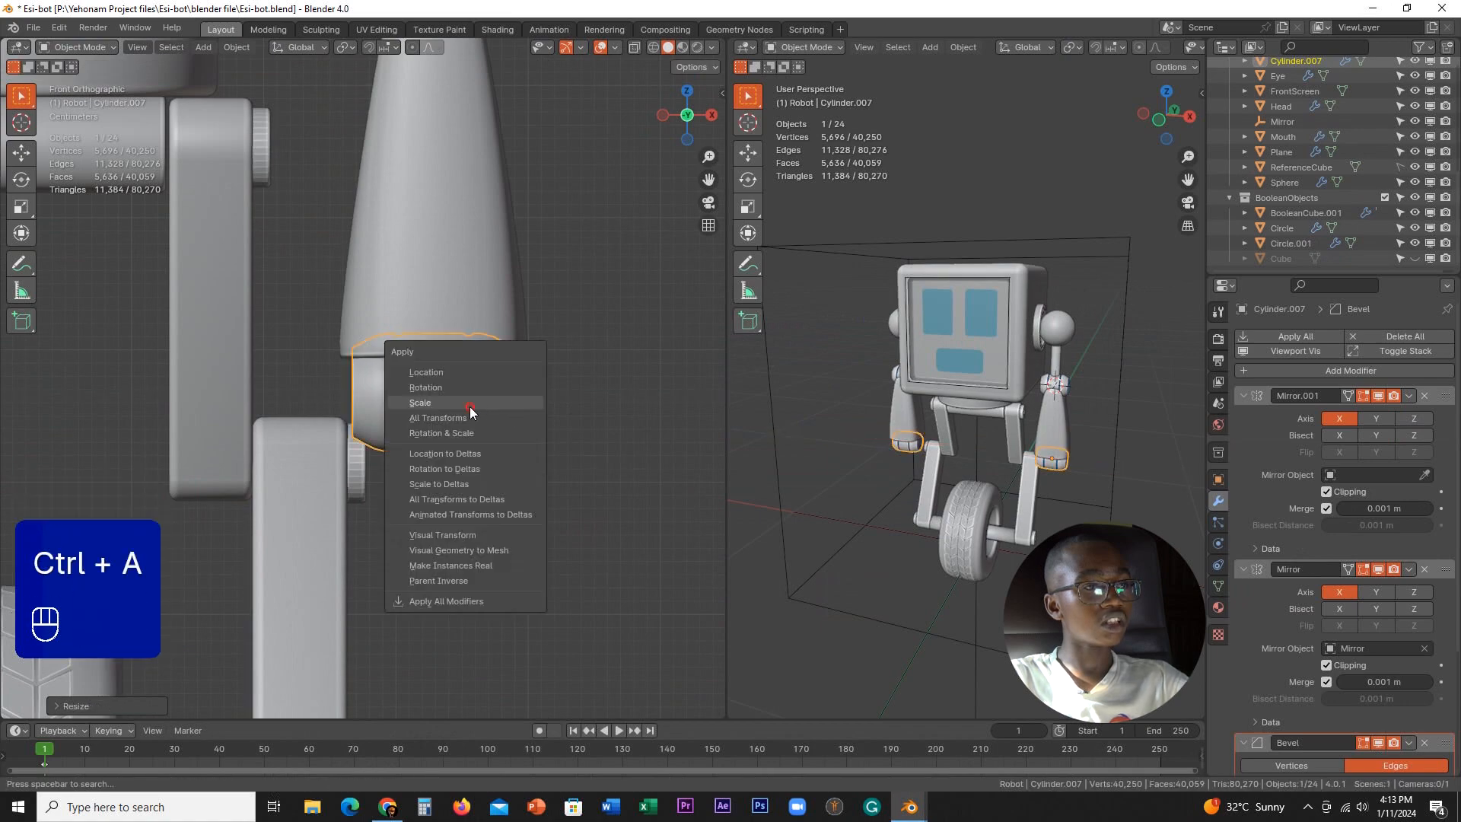
click(468, 406)
middle_drag(544, 430, 619, 417)
key(KP_1)
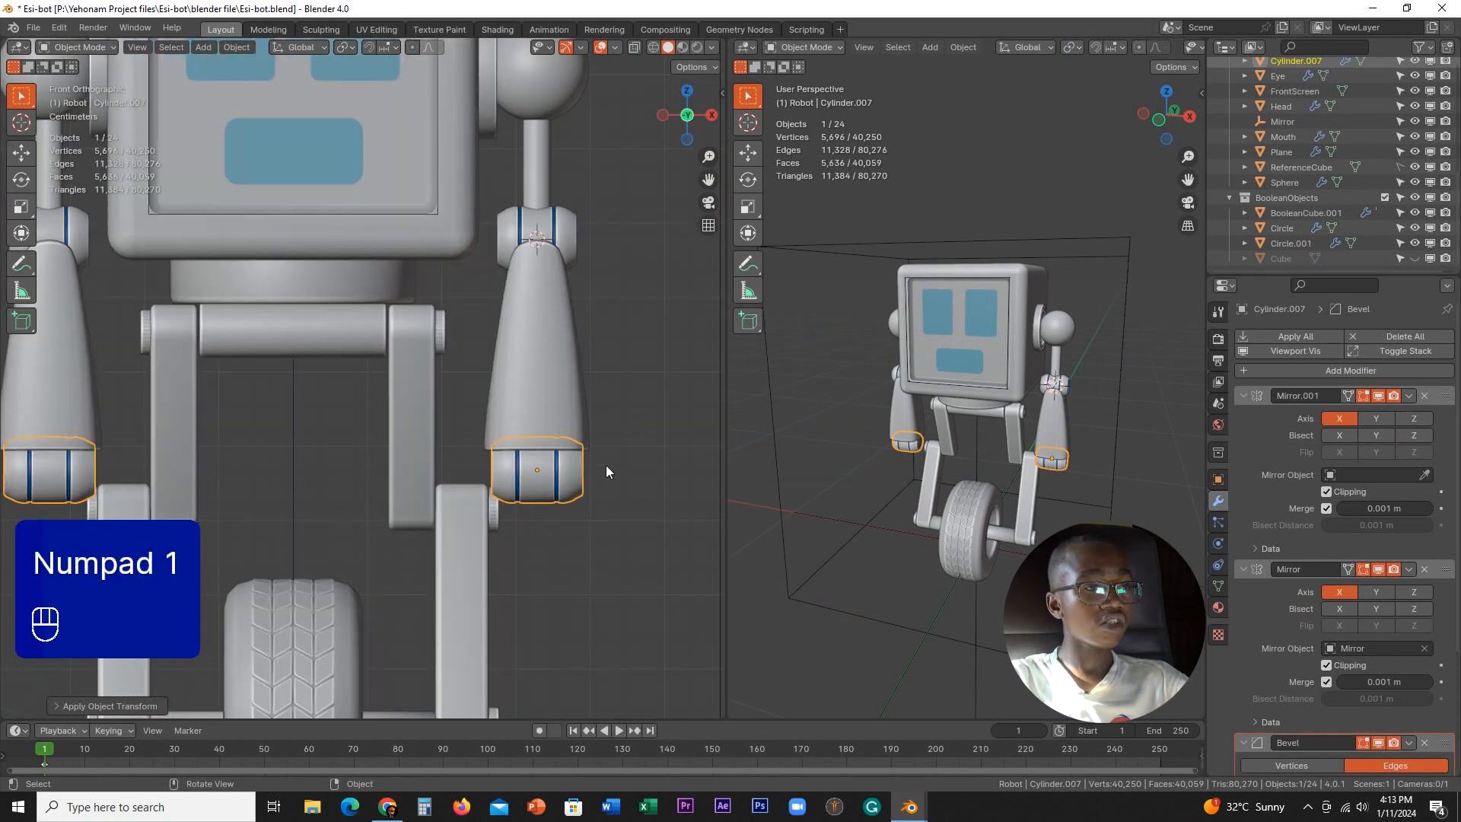
shift+middle_drag(605, 471, 476, 317)
scroll(522, 379, down, 5)
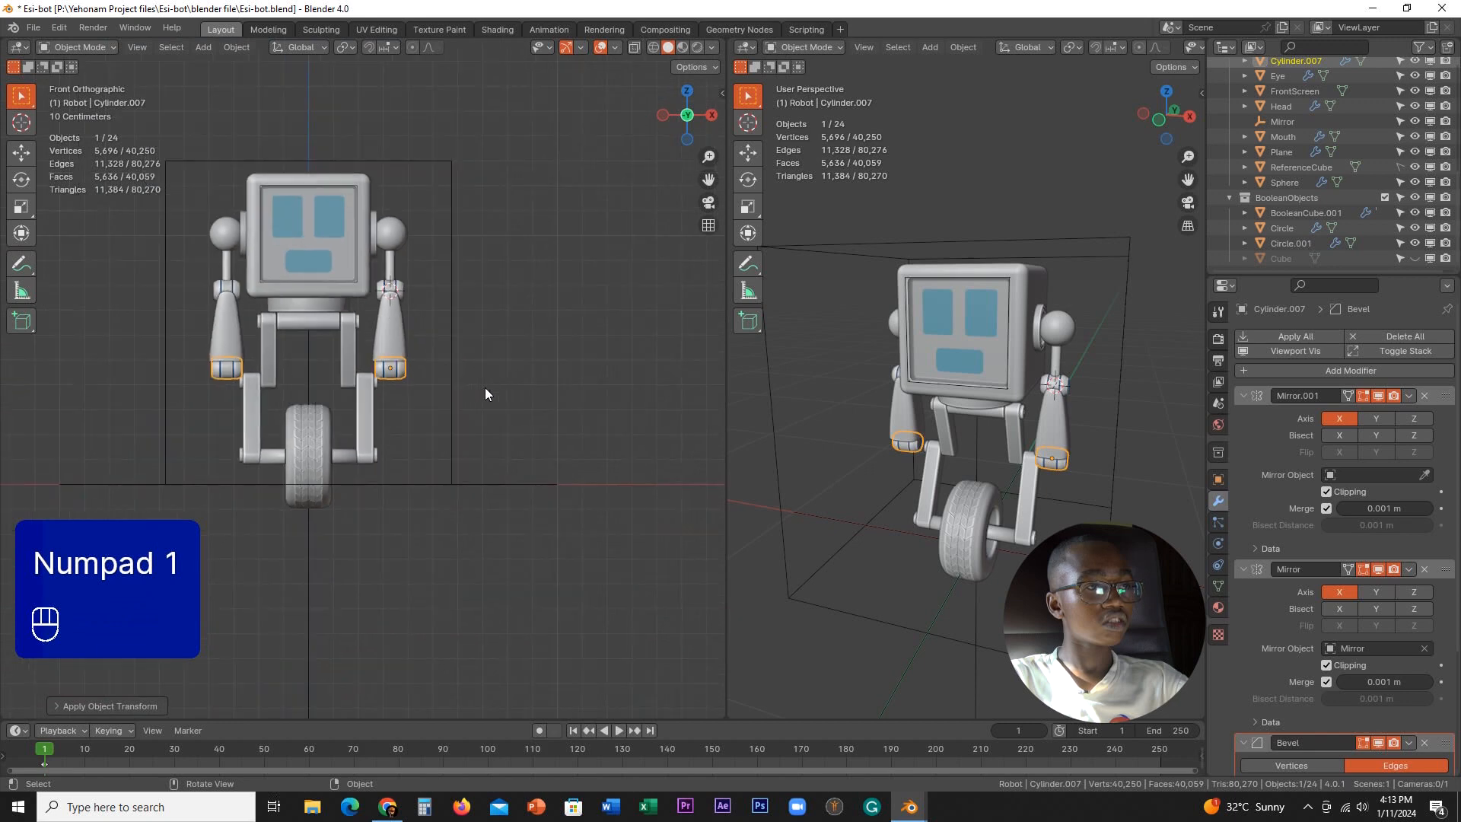
scroll(485, 393, up, 4)
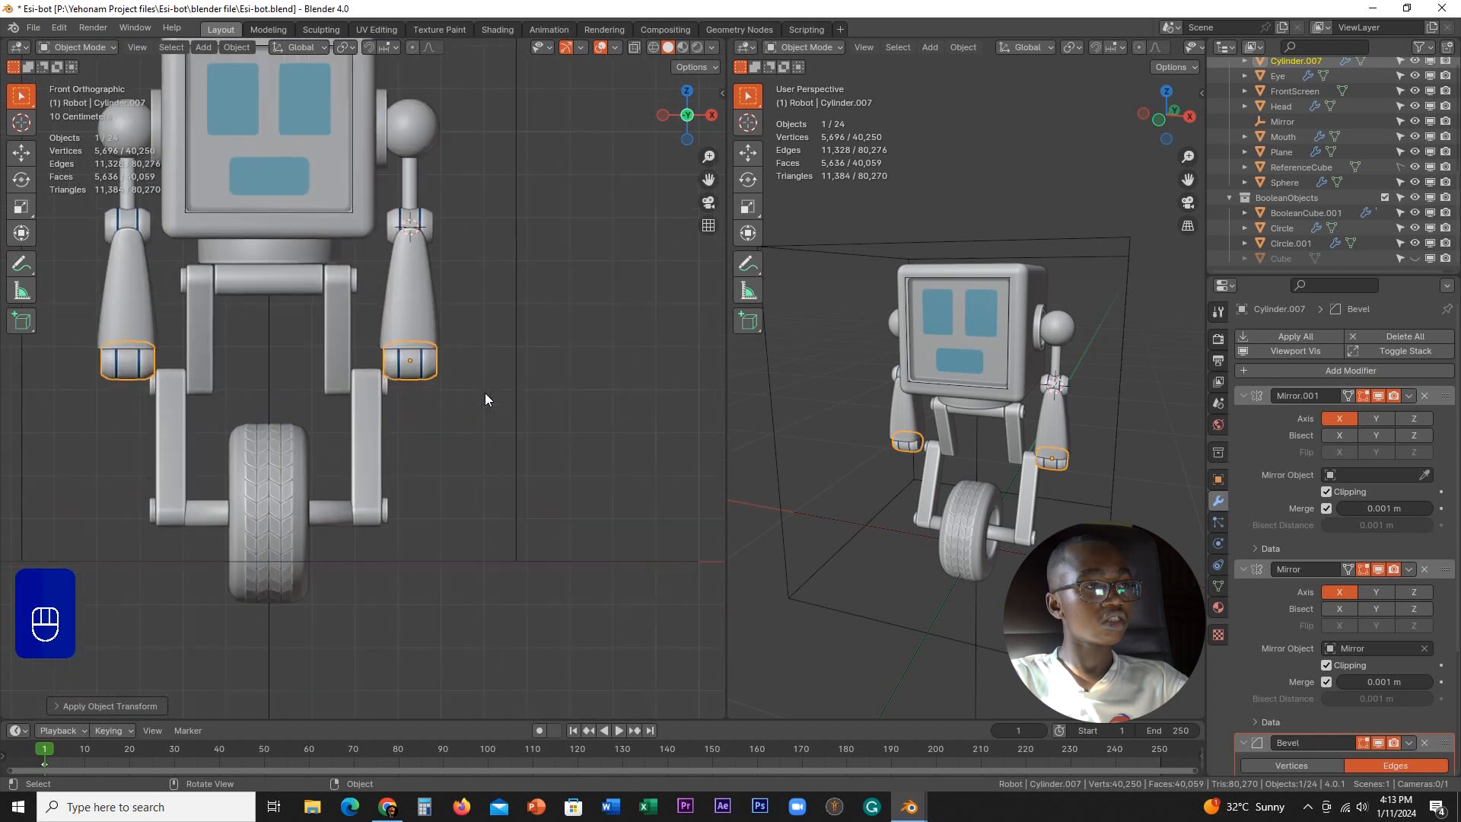
scroll(485, 392, down, 5)
scroll(484, 393, up, 2)
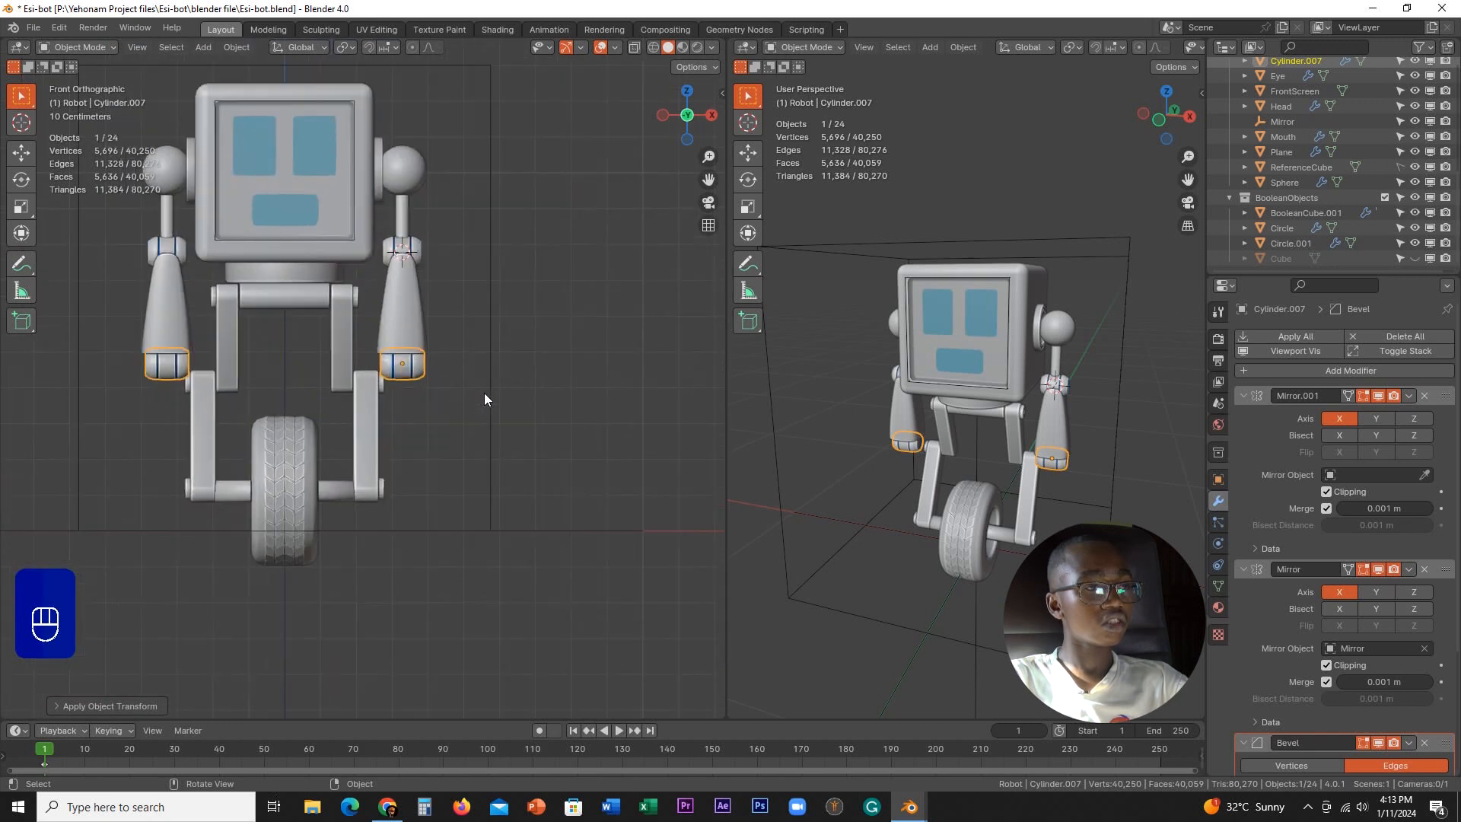
scroll(483, 393, up, 6)
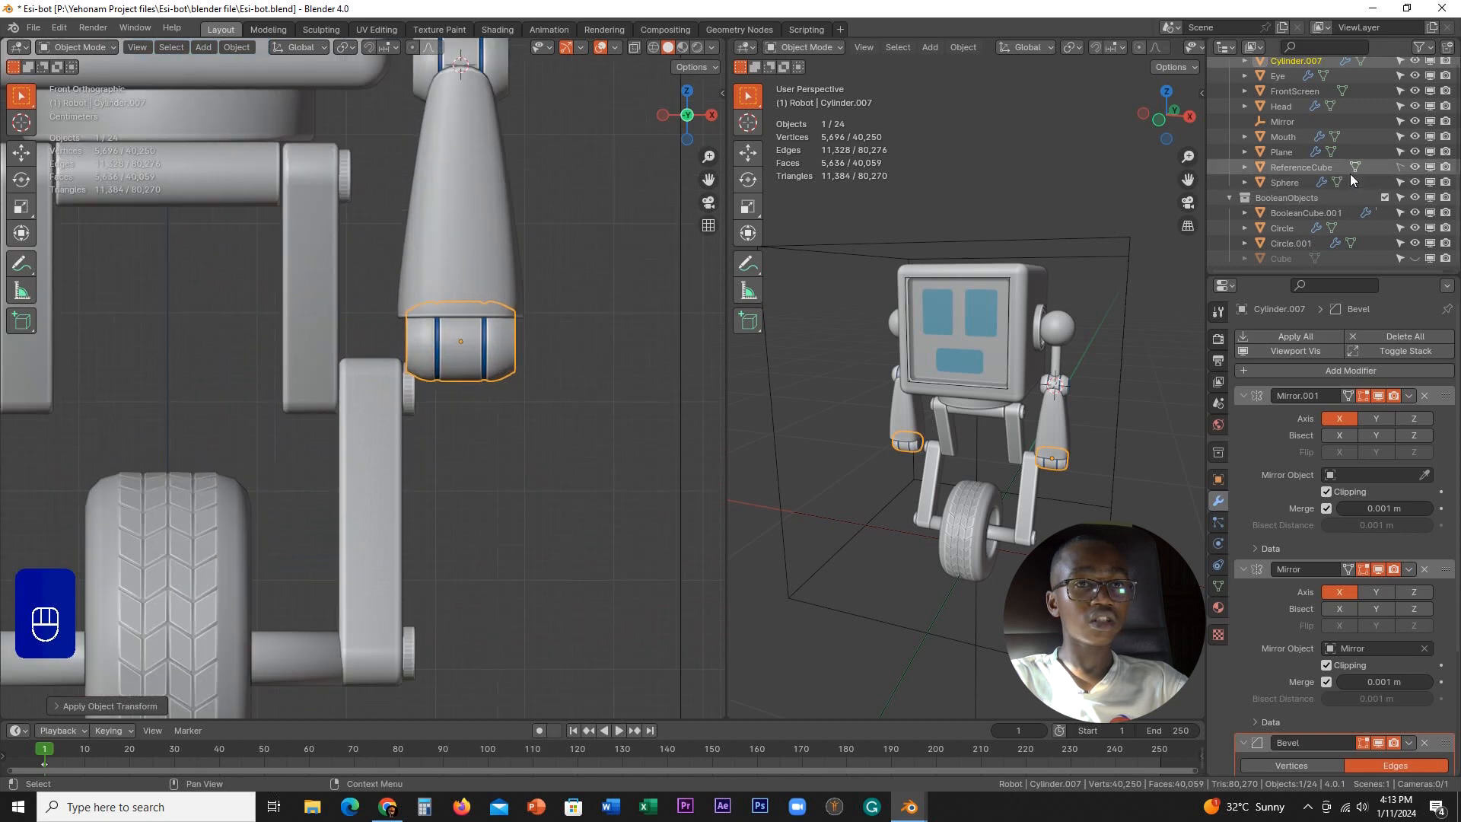
scroll(446, 414, down, 5)
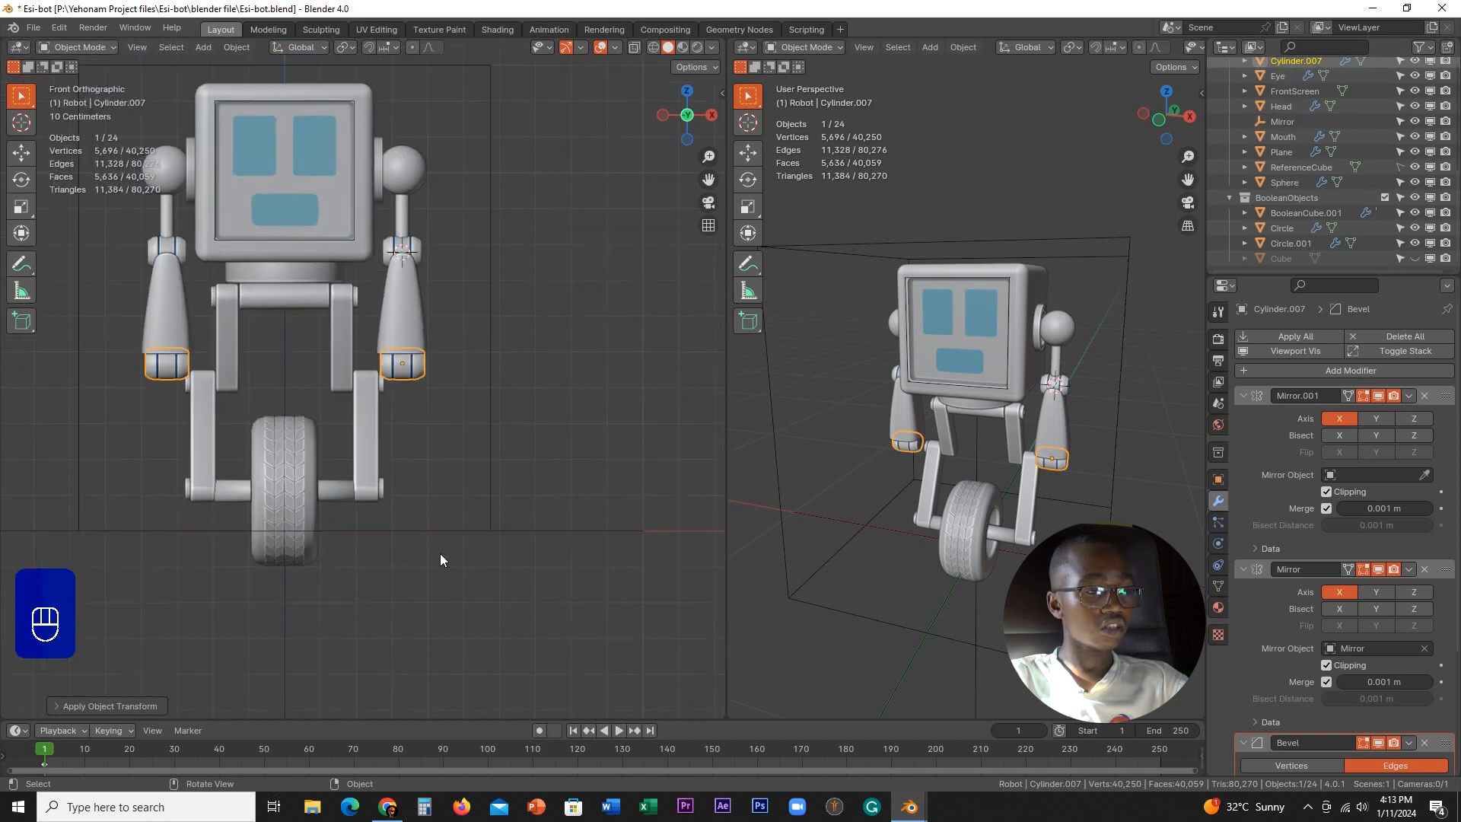
- Switch to Chrome and study the Free3D two-finger hand and Sketchfab's Robotic Hand, inspecting the latter's palm and fingers up close
mouse_move(384, 811)
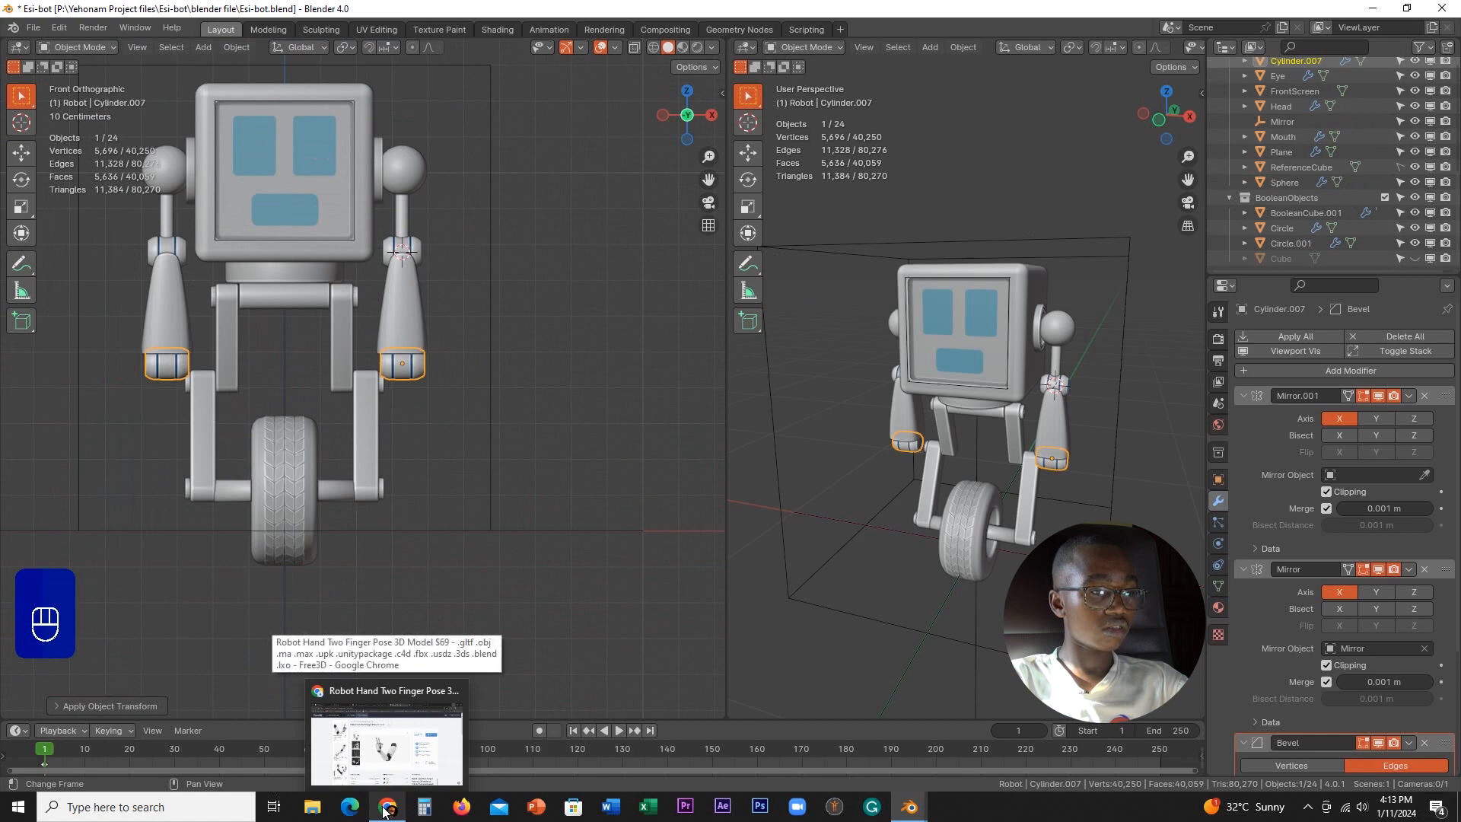
click(385, 809)
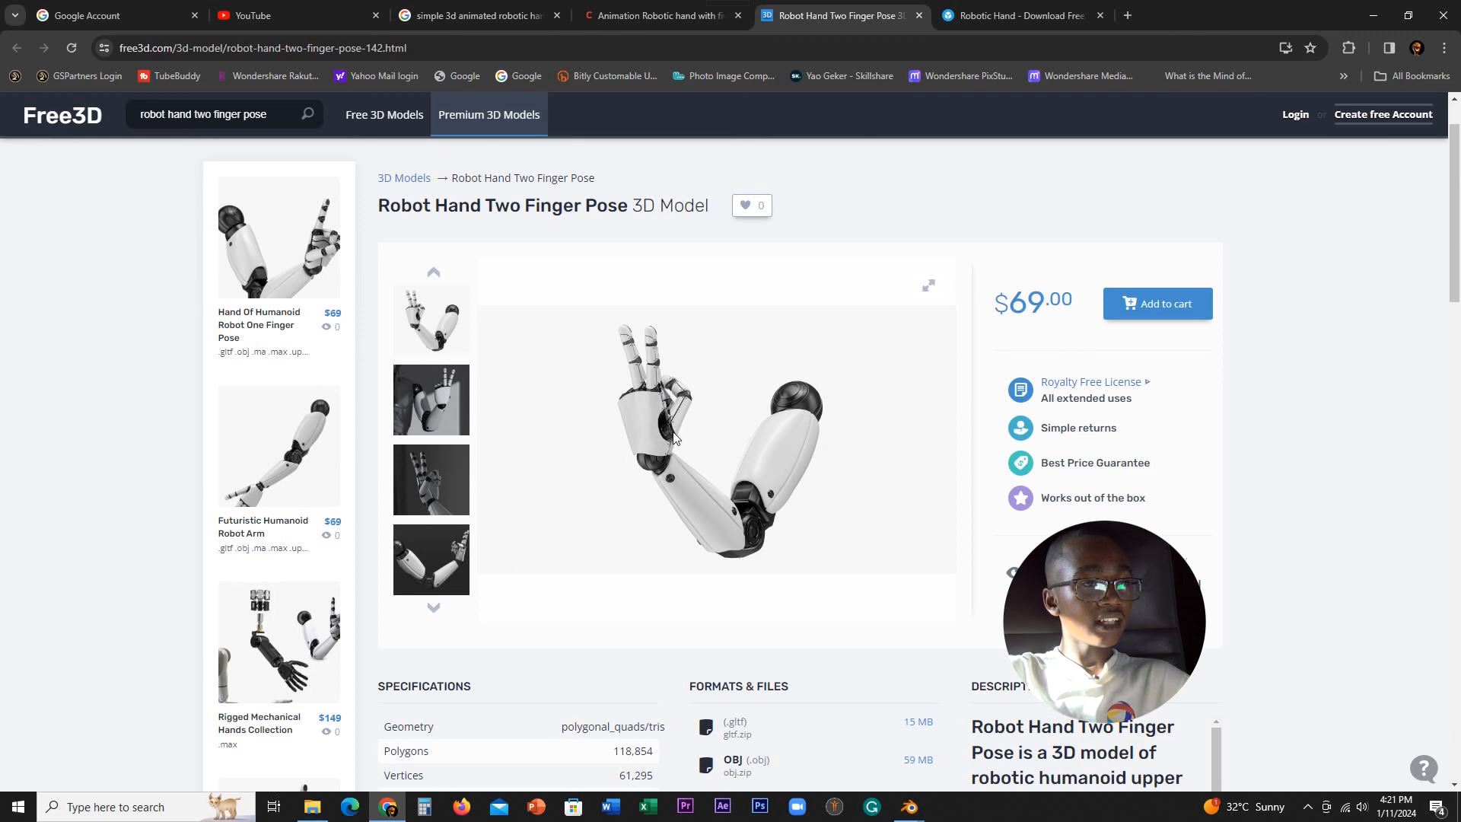
scroll(673, 433, down, 4)
scroll(673, 431, up, 4)
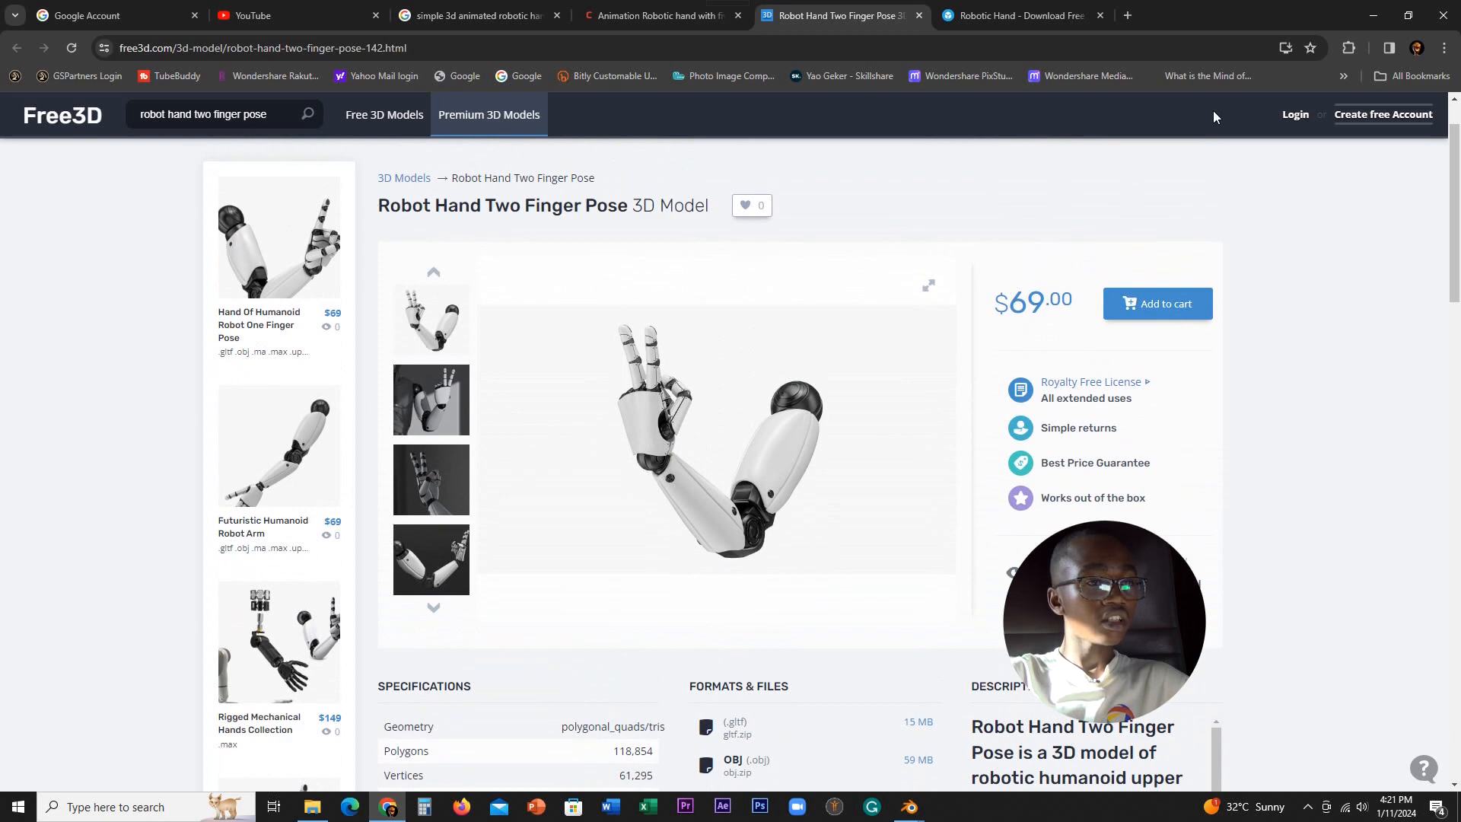
click(1010, 17)
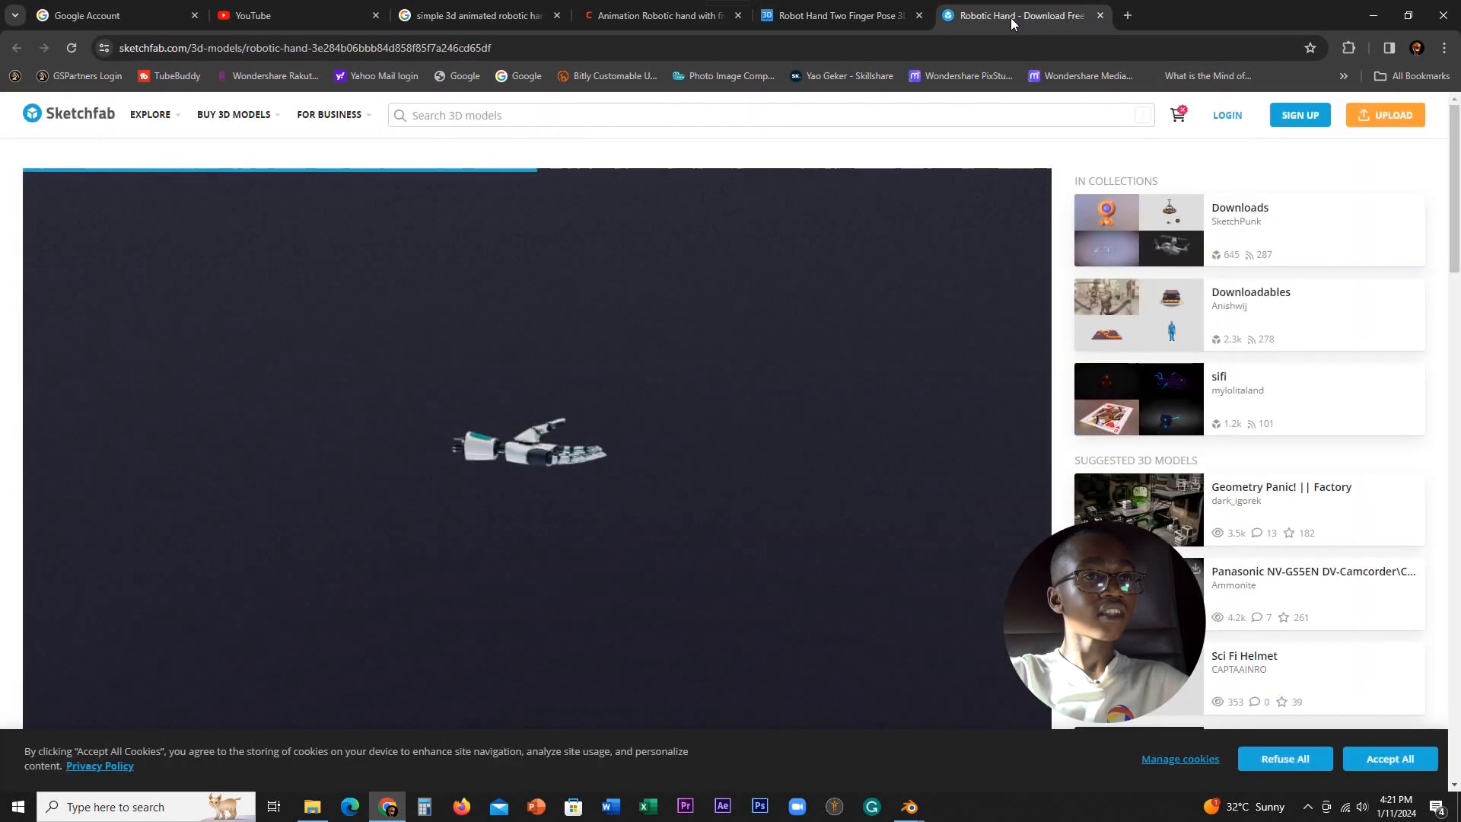
mouse_move(653, 405)
mouse_down()
mouse_move(779, 411)
mouse_move(749, 369)
mouse_move(754, 334)
mouse_move(746, 358)
mouse_move(794, 440)
mouse_move(746, 414)
mouse_move(655, 407)
mouse_move(649, 385)
mouse_move(623, 382)
mouse_move(754, 446)
mouse_move(649, 414)
mouse_move(603, 381)
mouse_move(674, 542)
mouse_up()
scroll(789, 457, up, 6)
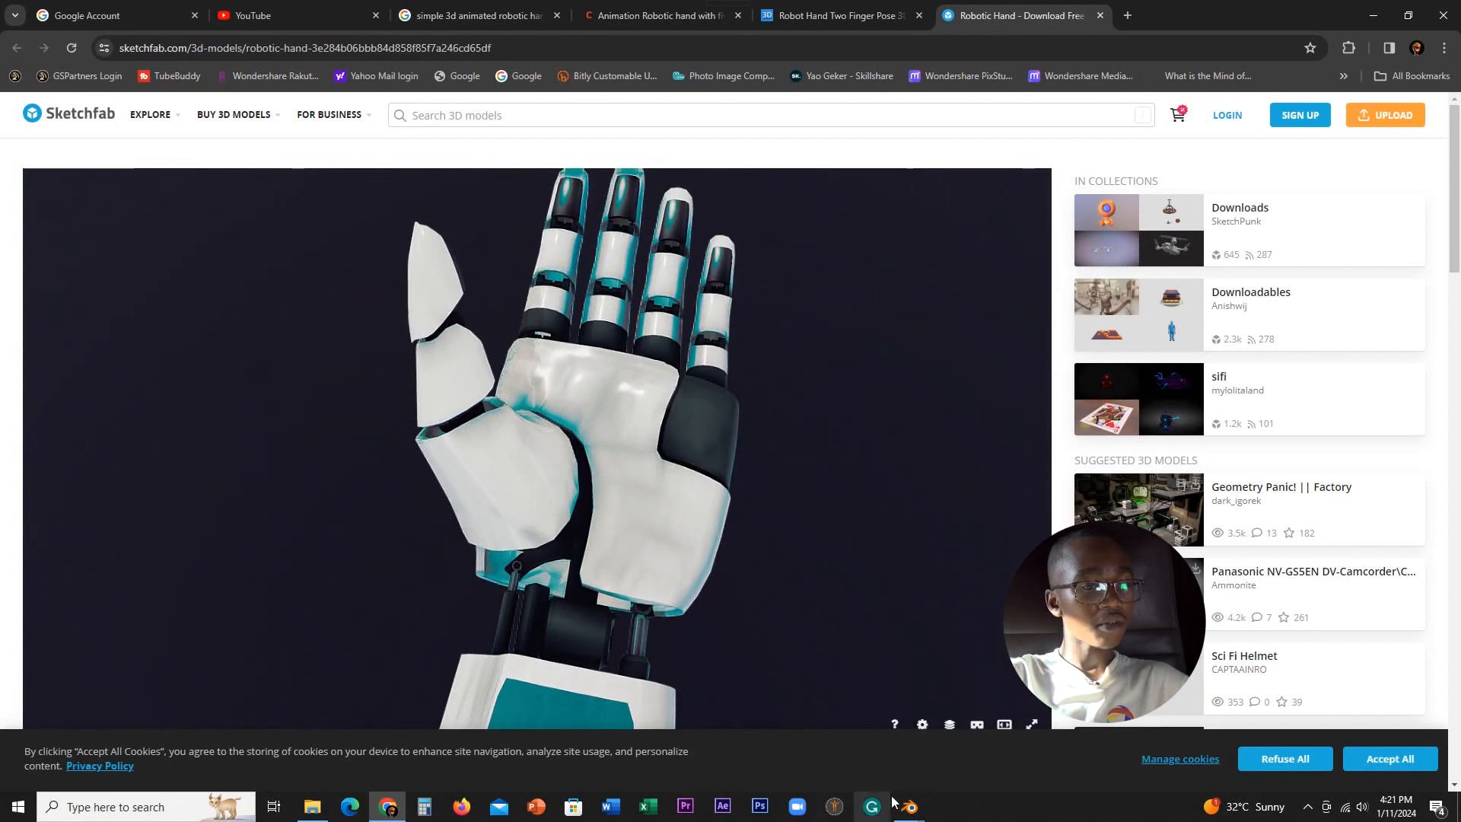
- Switch to Blender's Esi-bot file, examine the wrists from the front, and compare them with Sketchfab's Robotic Hand in Chrome
mouse_move(911, 814)
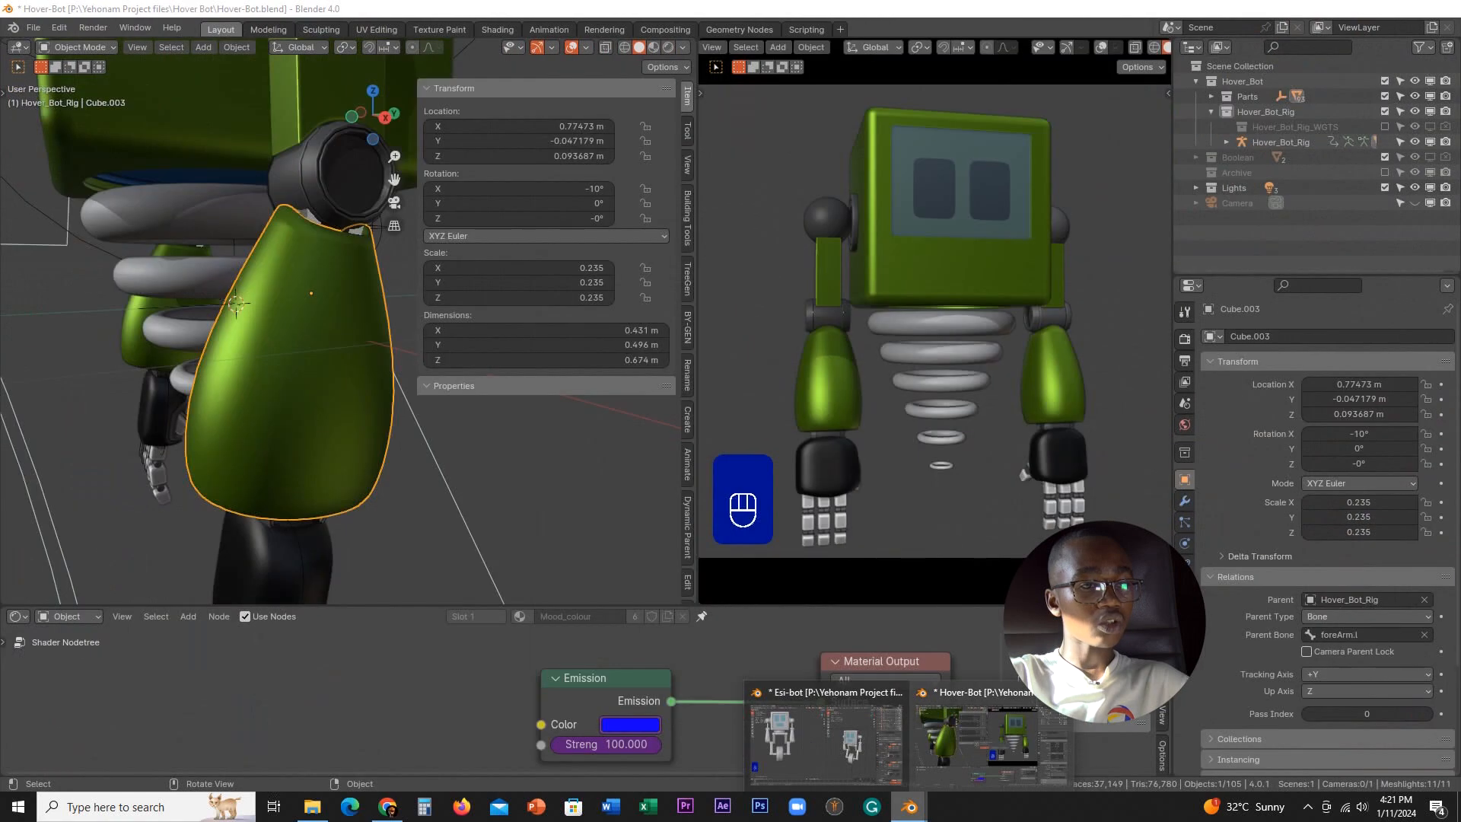
middle_click(1011, 741)
click(775, 431)
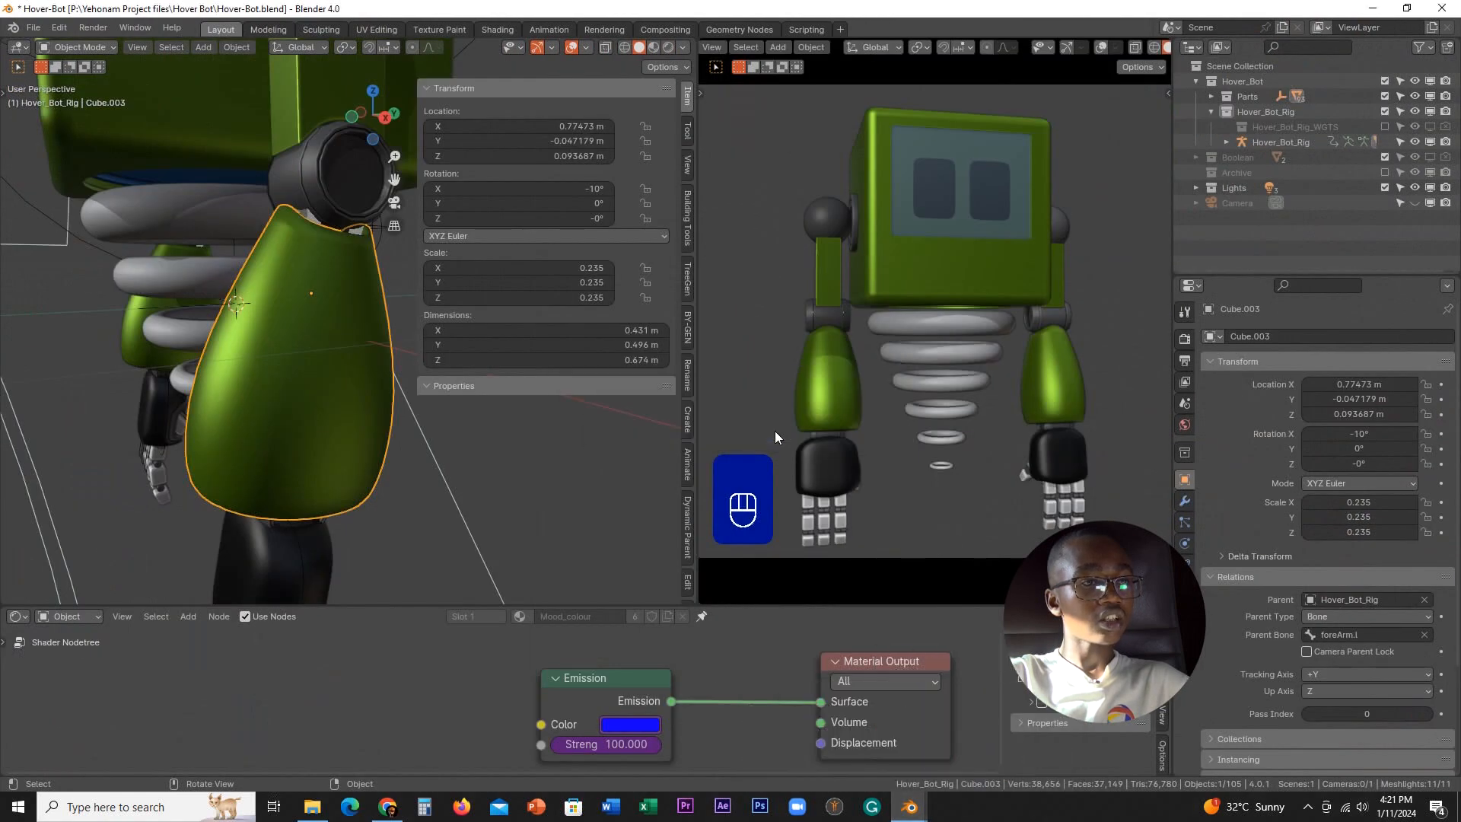
click(906, 806)
scroll(439, 461, down, 3)
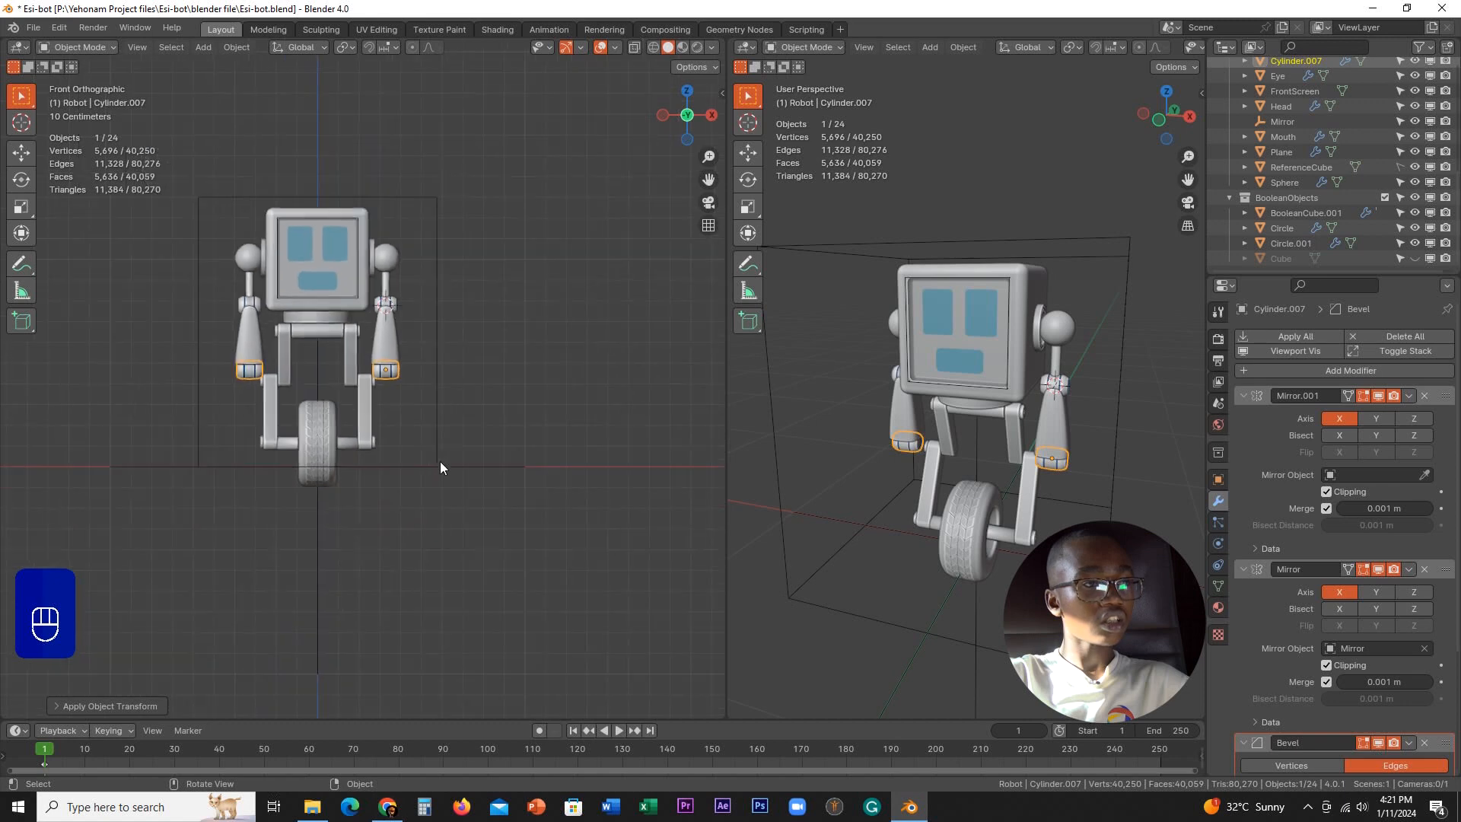
scroll(440, 461, up, 8)
scroll(473, 443, up, 2)
scroll(481, 440, down, 1)
shift+middle_drag(481, 440, 451, 505)
click(389, 810)
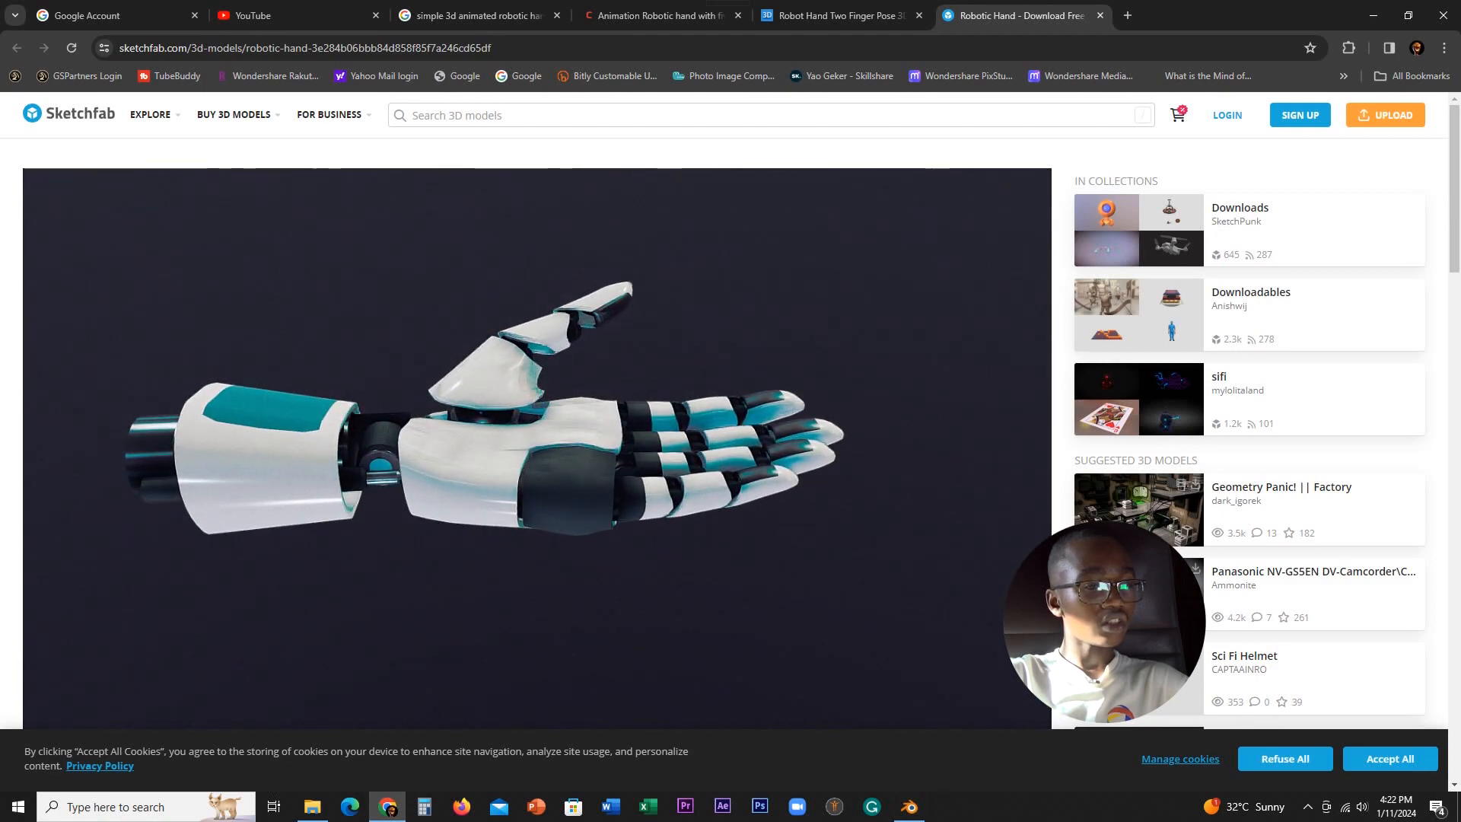
click(910, 807)
- Shrink the wrist joint uniformly to about 0.7 of its size and raise it slightly into the forearm opening
shift+middle_drag(494, 514, 559, 514)
scroll(501, 514, down, 2)
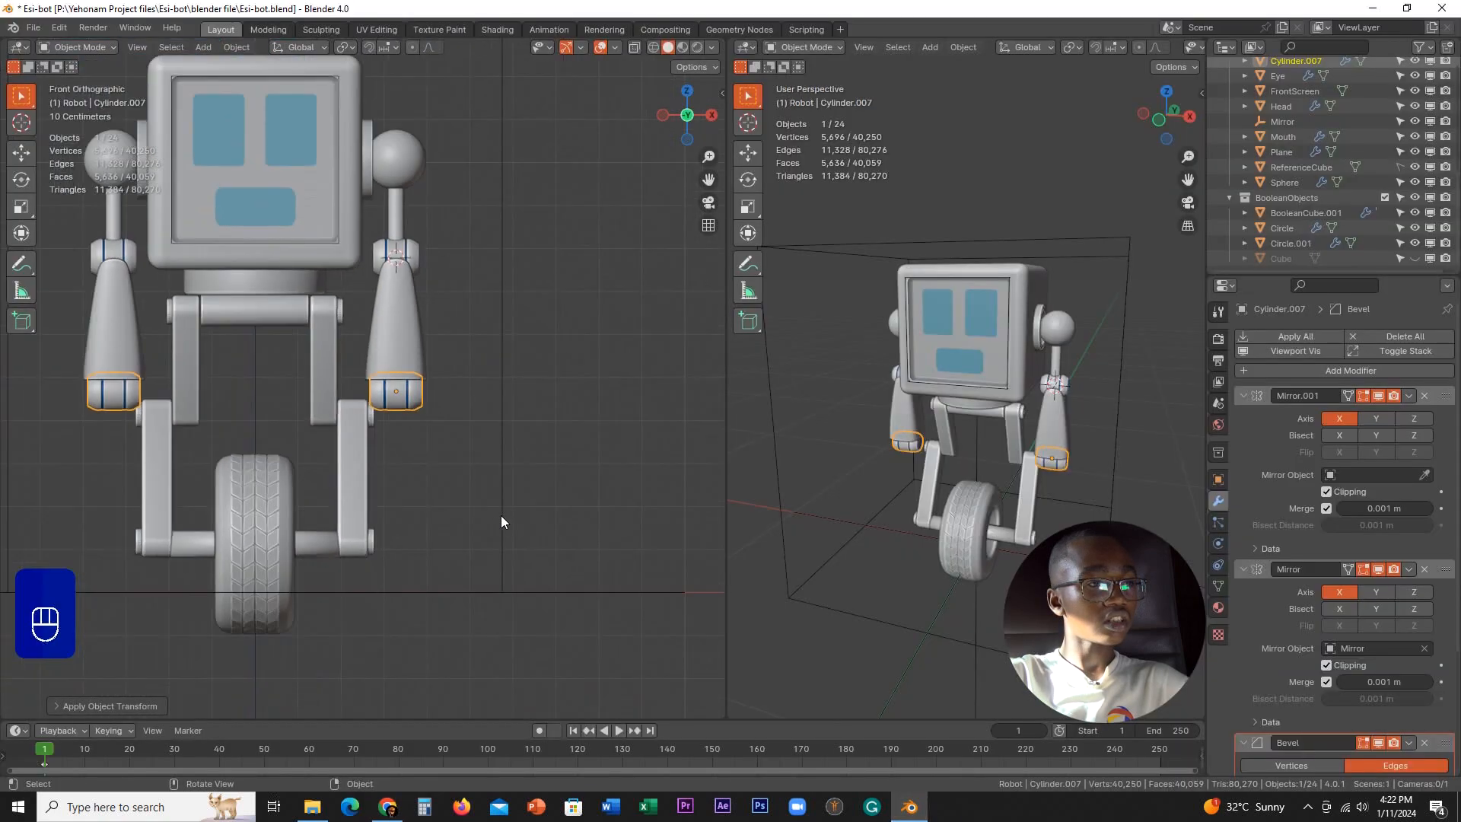
scroll(472, 525, up, 6)
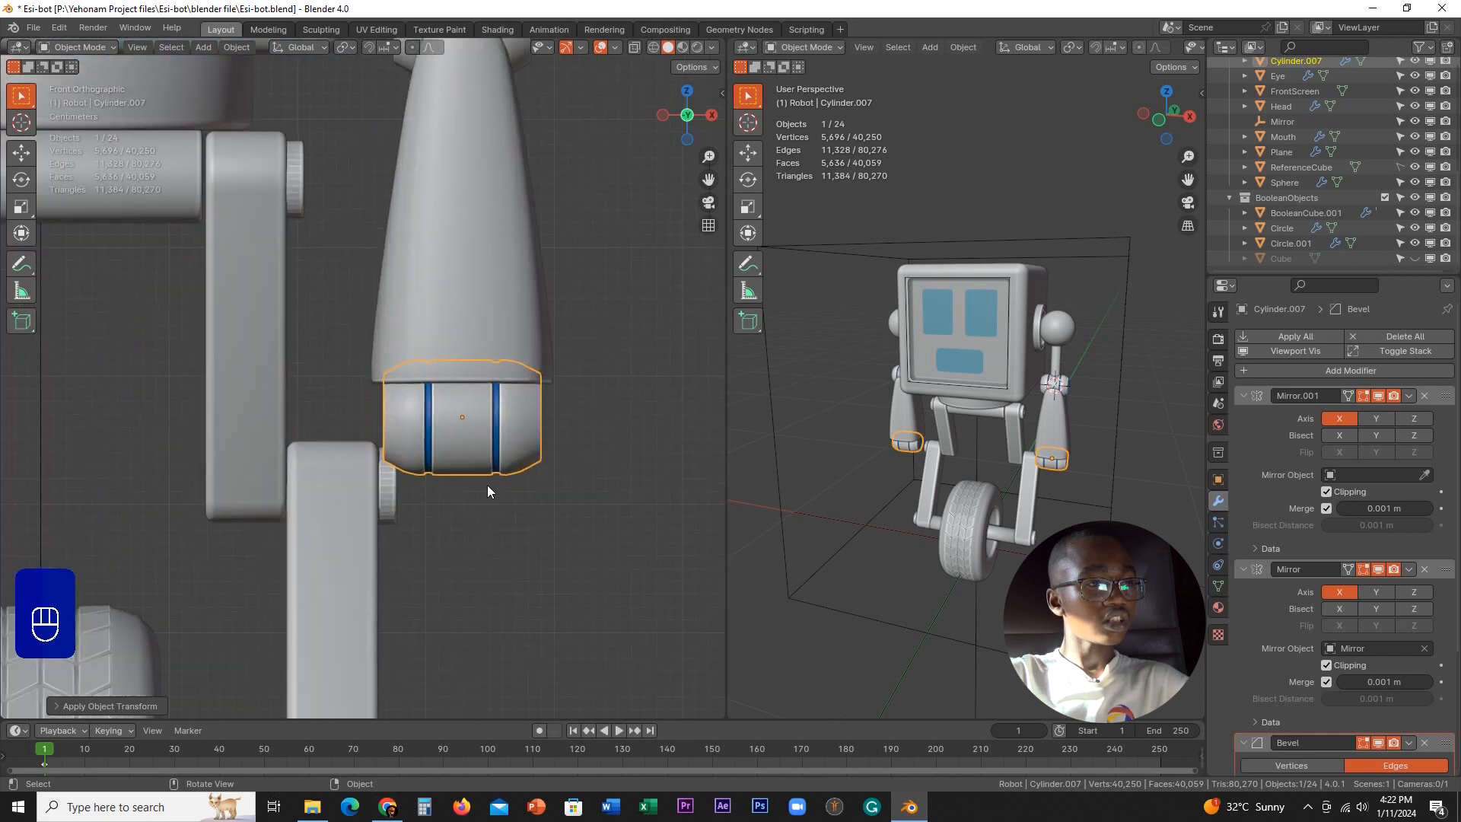
scroll(541, 459, down, 2)
key(s)
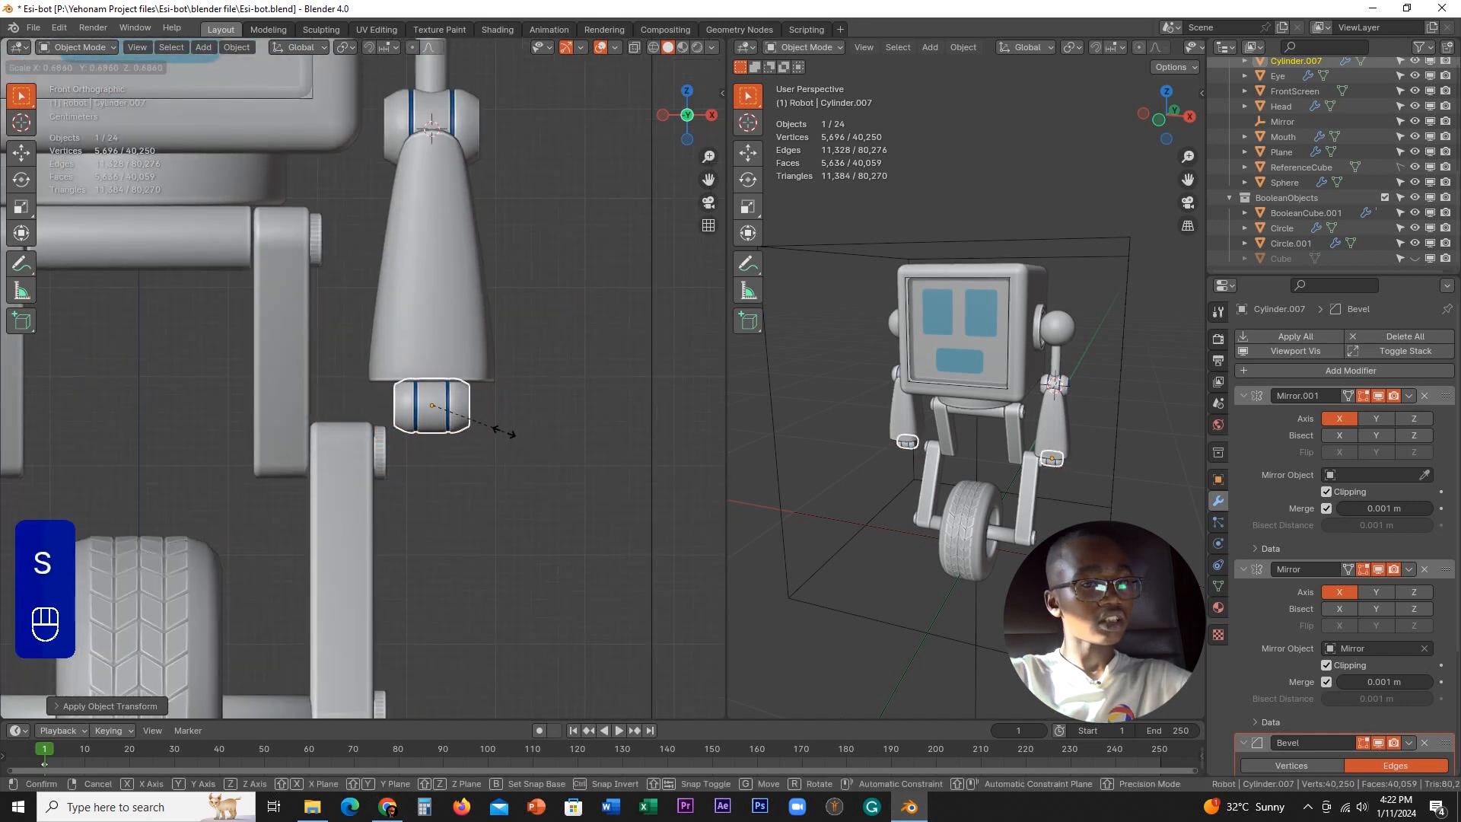
click(503, 431)
scroll(503, 431, up, 1)
key(g)
click(504, 434)
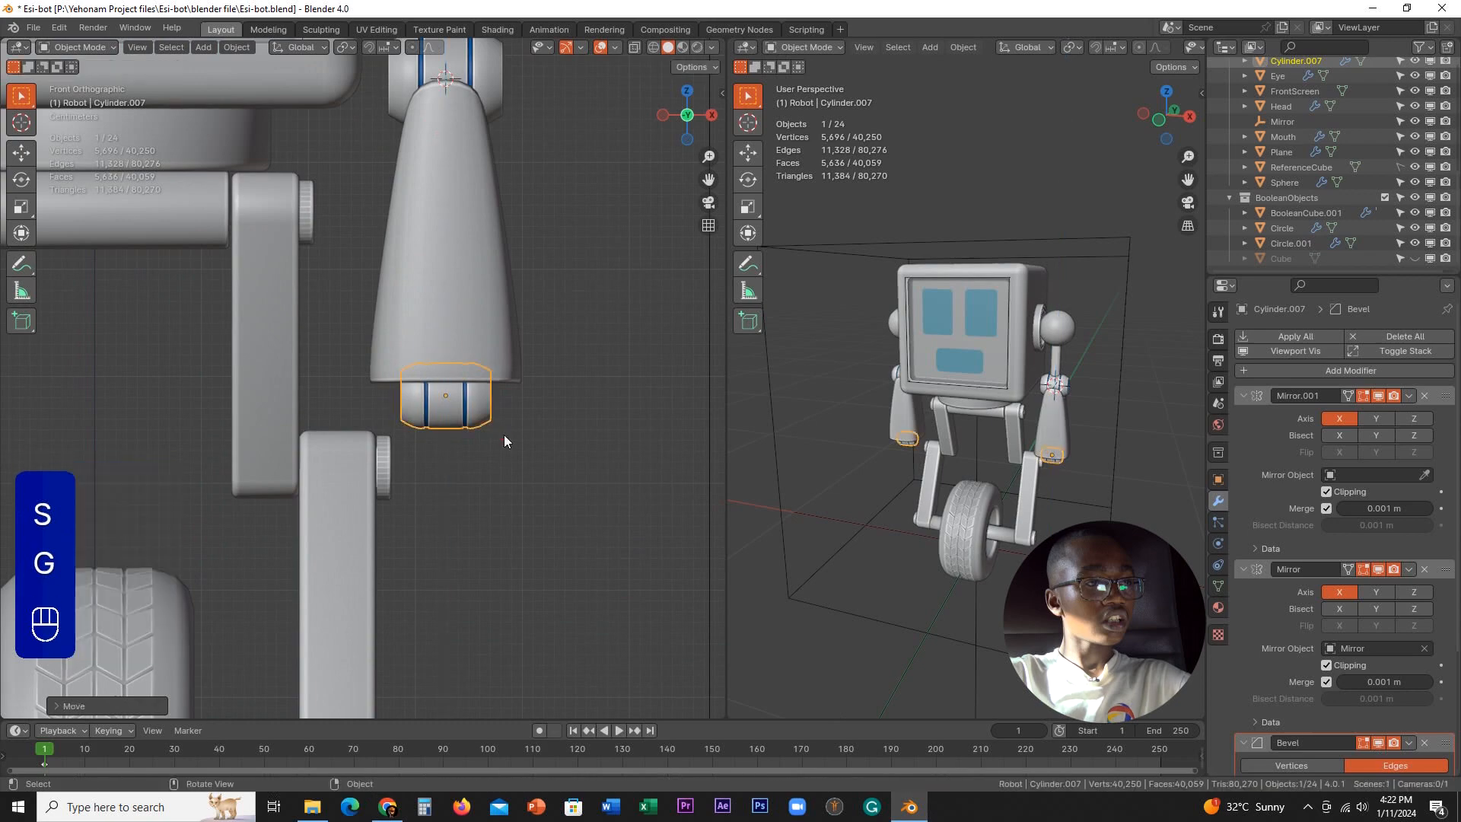
- Apply the wrist joint's object transform and save the file
scroll(504, 433, down, 6)
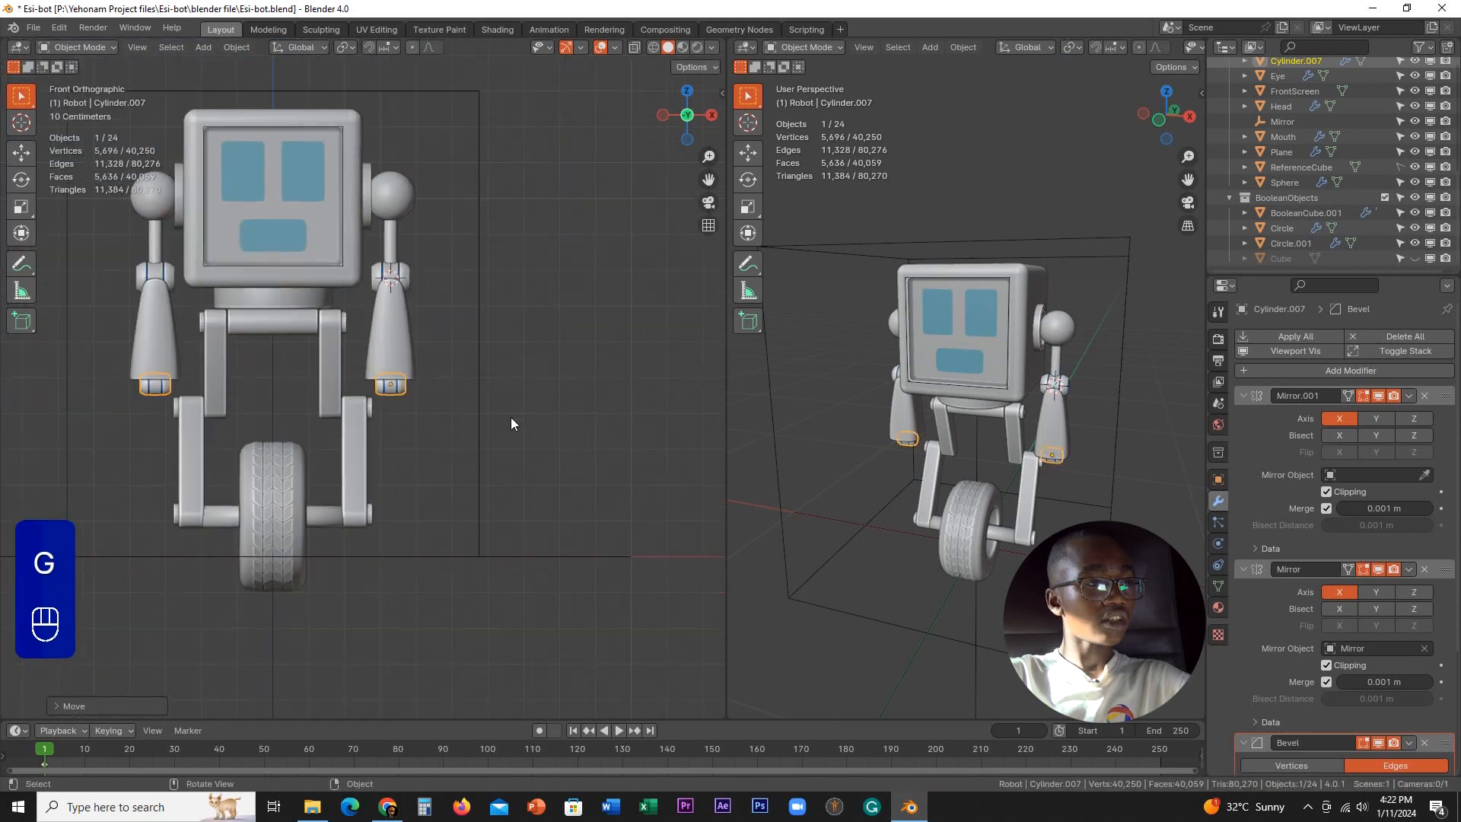
key(ctrl+a)
click(401, 390)
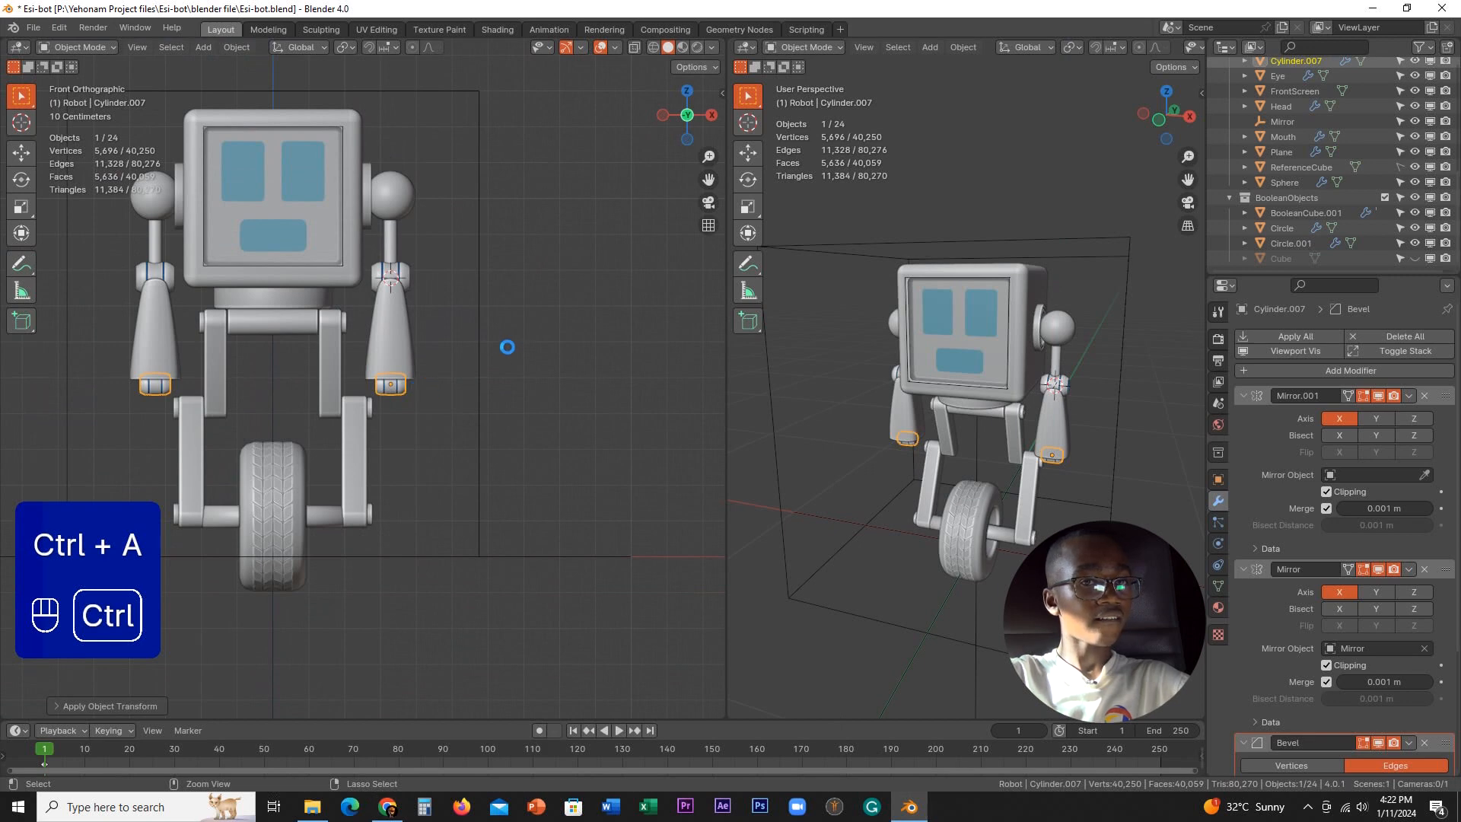
scroll(409, 371, down, 1)
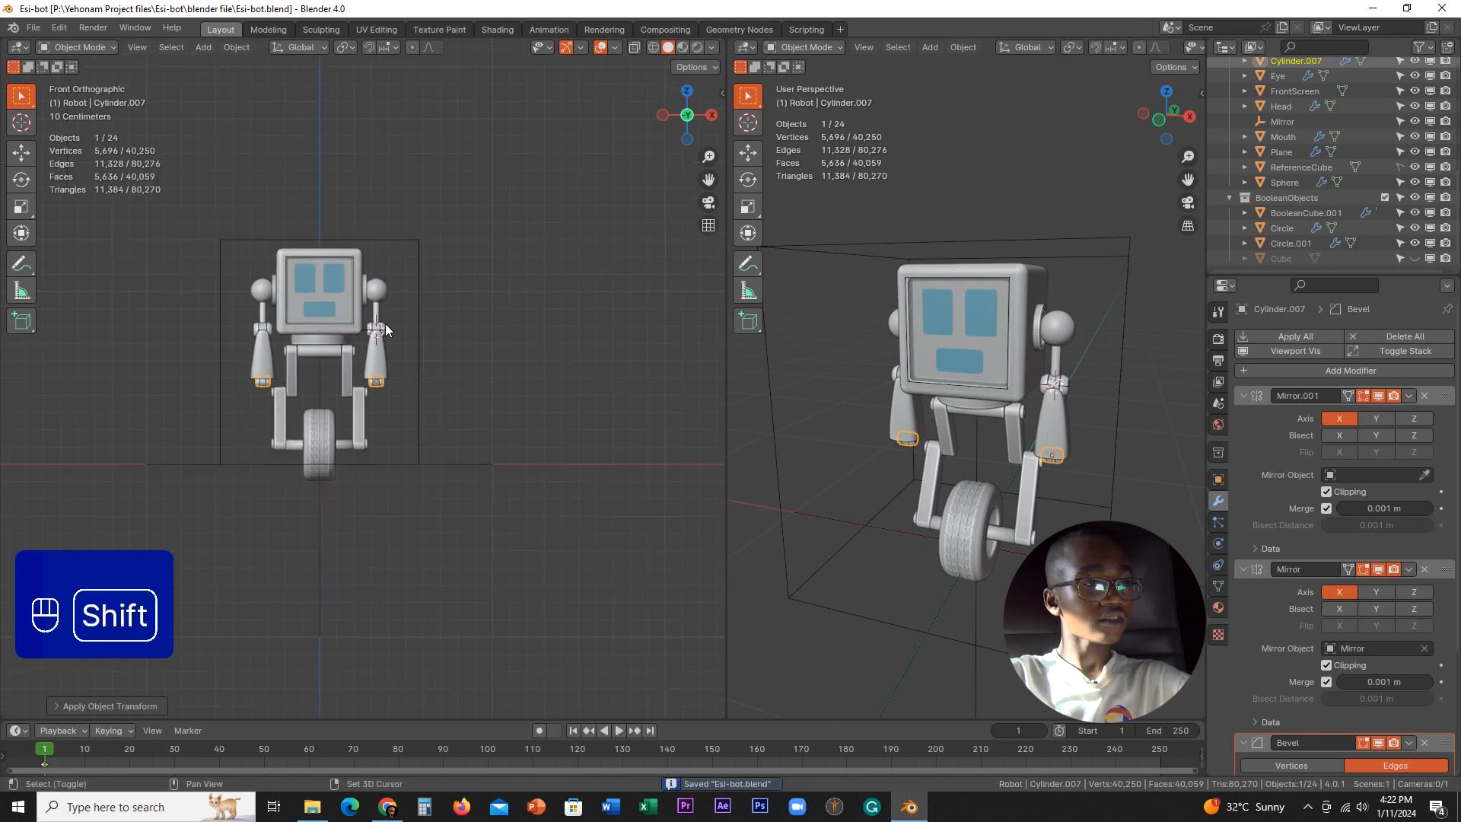
- Add a cube mesh at the elbow's 3D cursor and scale it down to roughly the forearm's scale
key(shift+a)
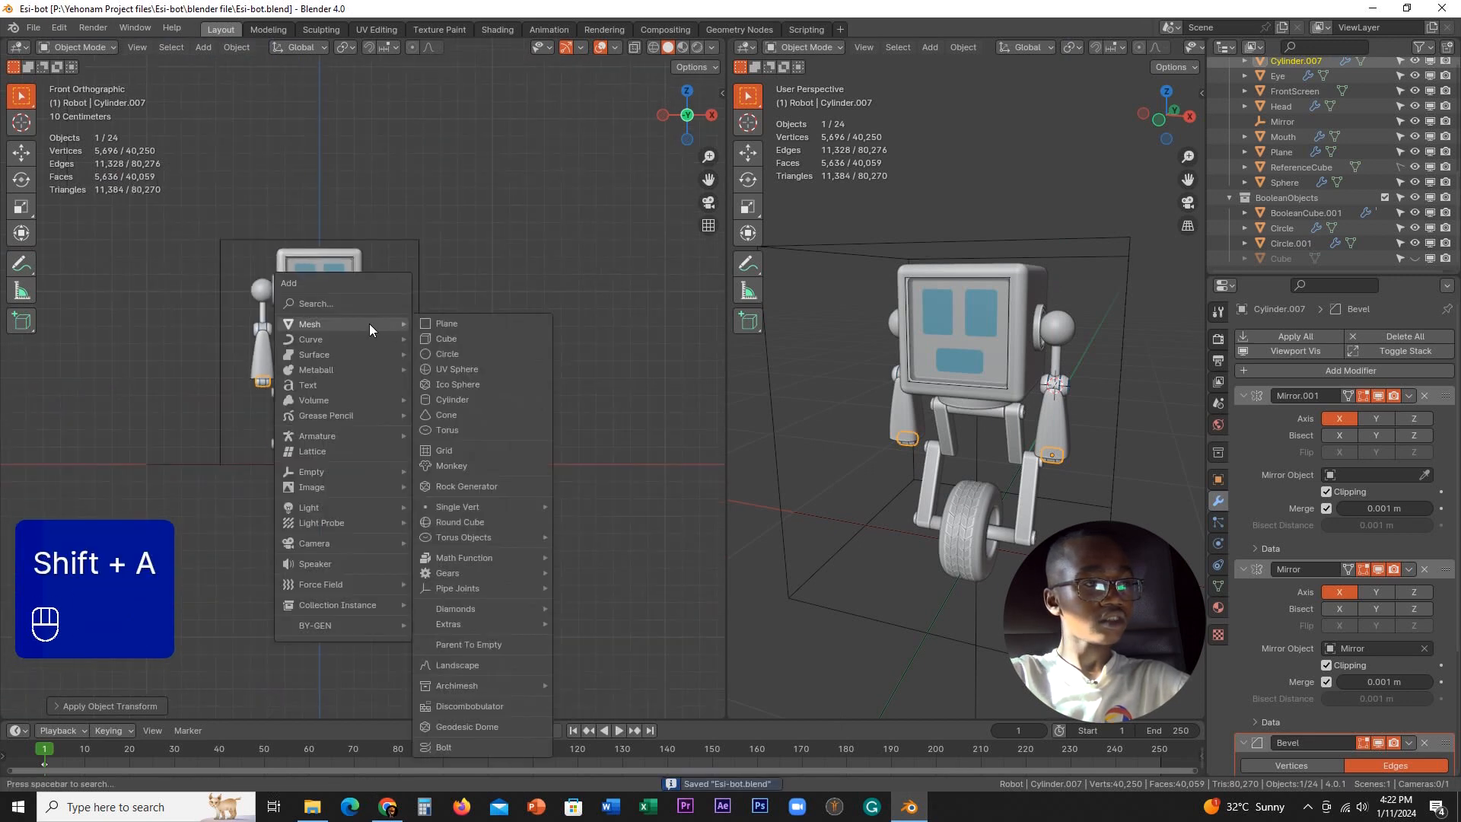
click(445, 340)
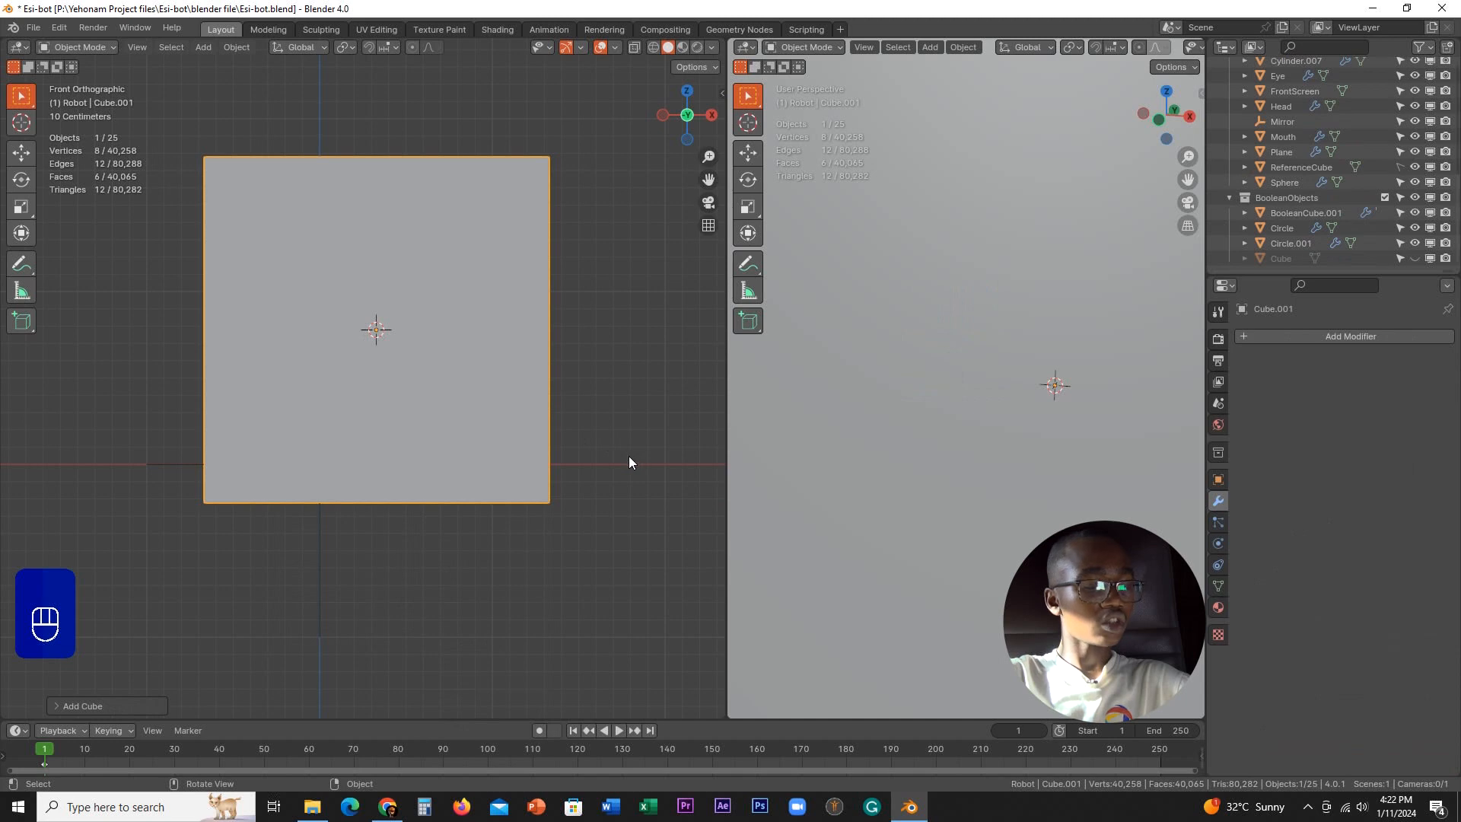
key(s)
click(405, 357)
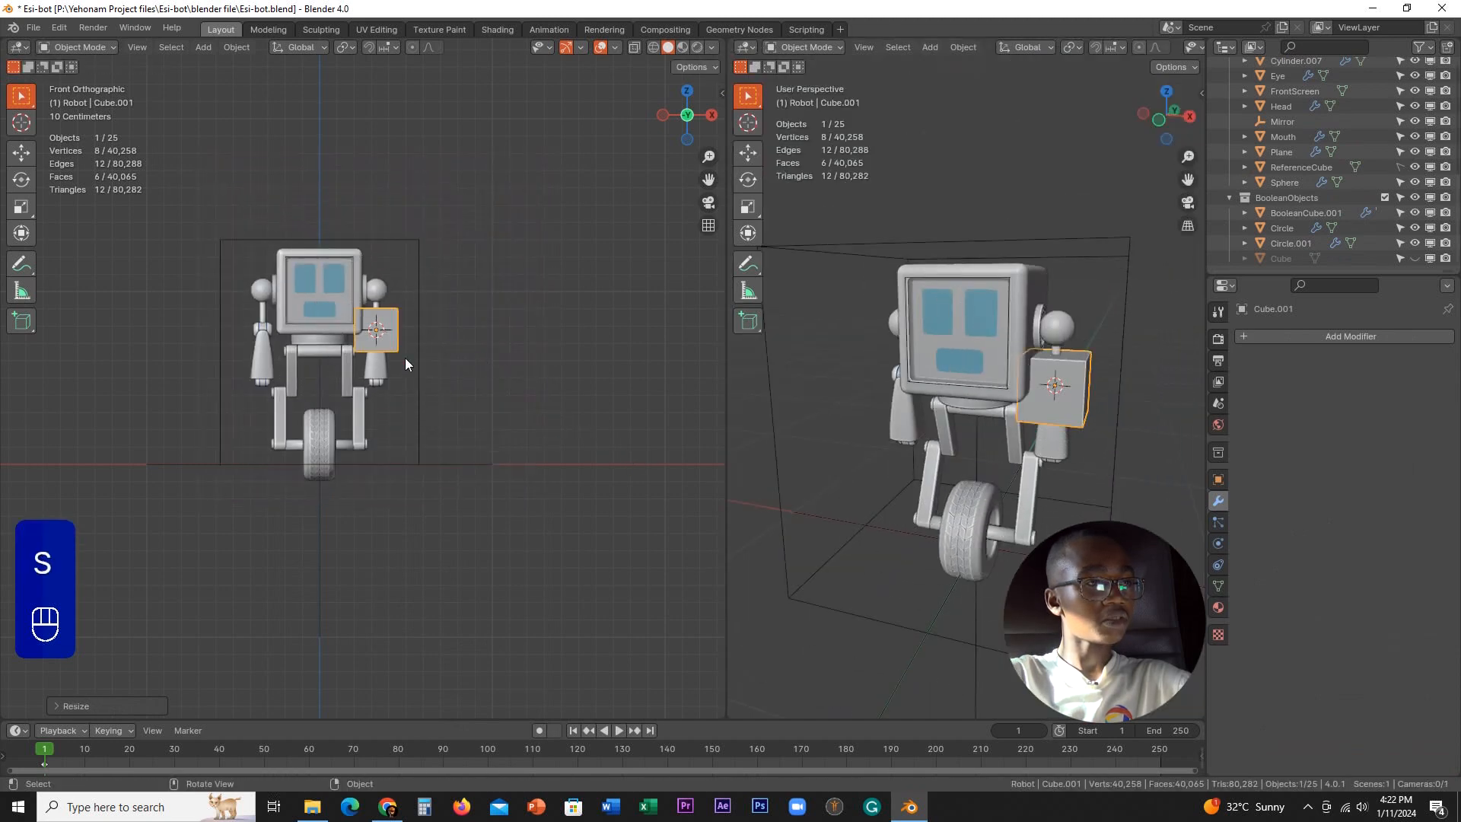
- Move the cube down along Z beneath the wrist and shrink it to slightly wider than the wrist joint
scroll(455, 360, up, 7)
key(g)
key(z)
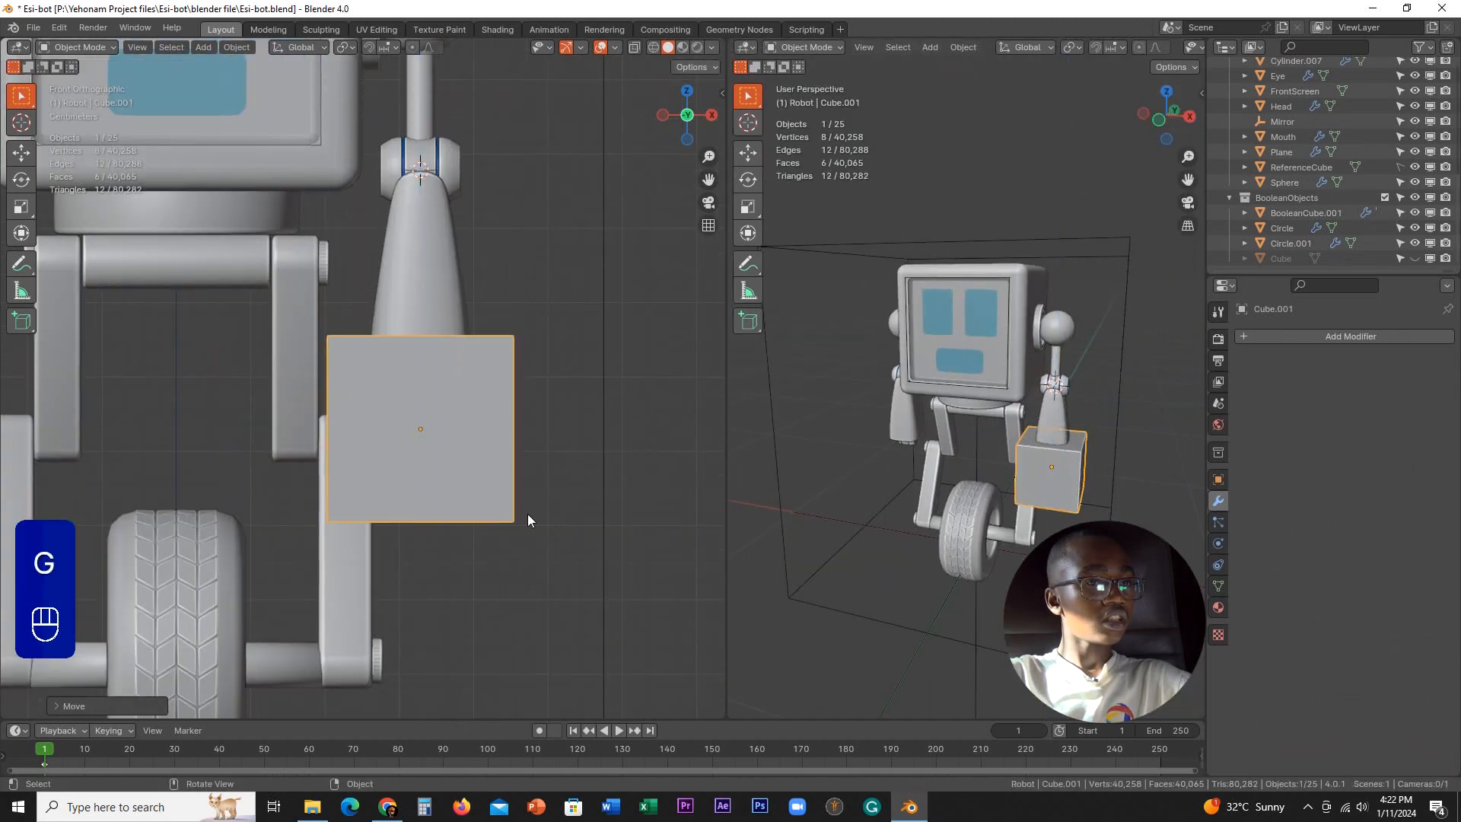
click(528, 515)
key(s)
click(465, 440)
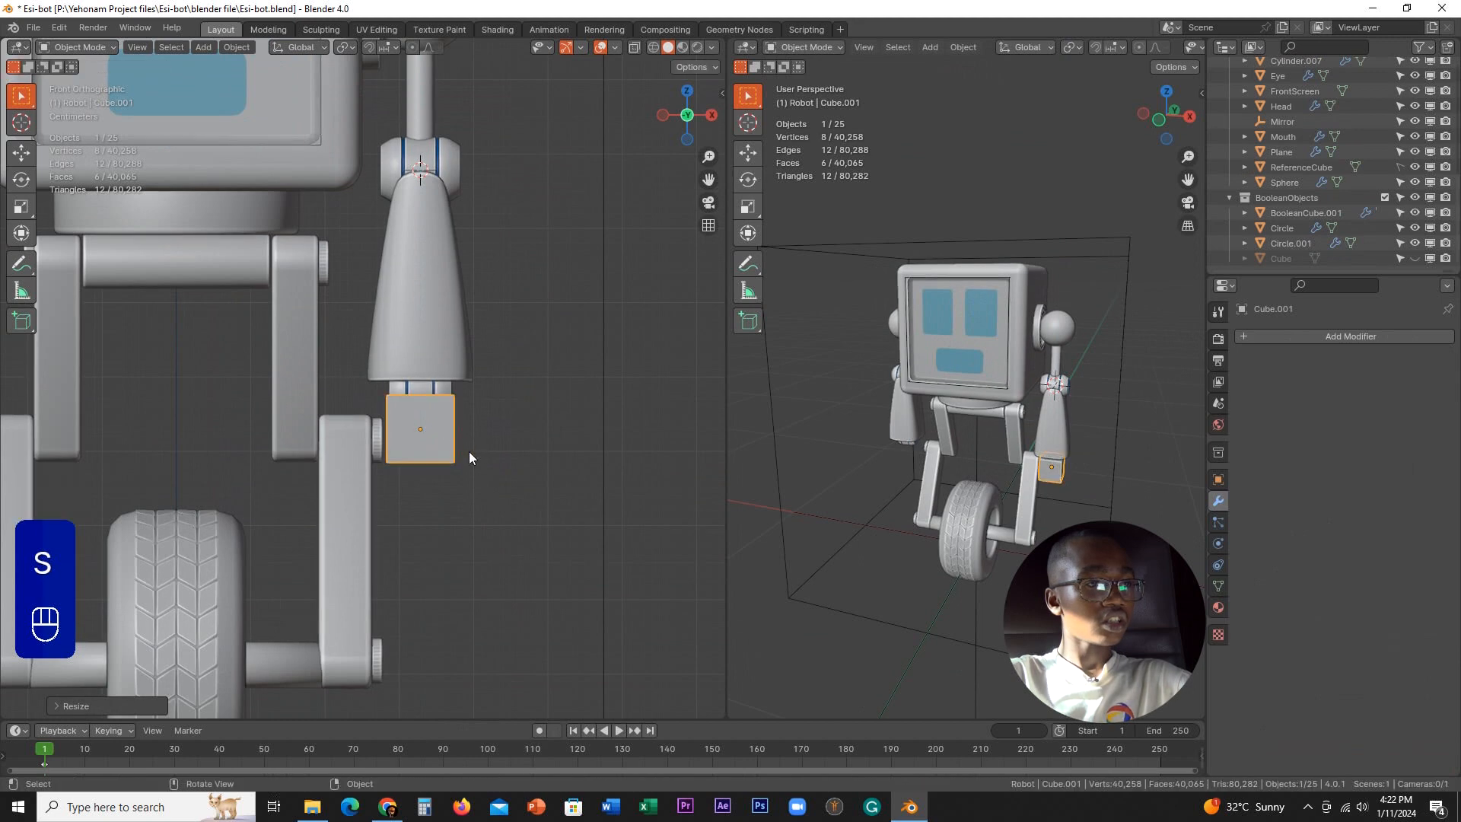
- Switch to Chrome to study the palm shape of Sketchfab's Robotic Hand up close, and return to Blender
middle_drag(468, 451, 471, 398)
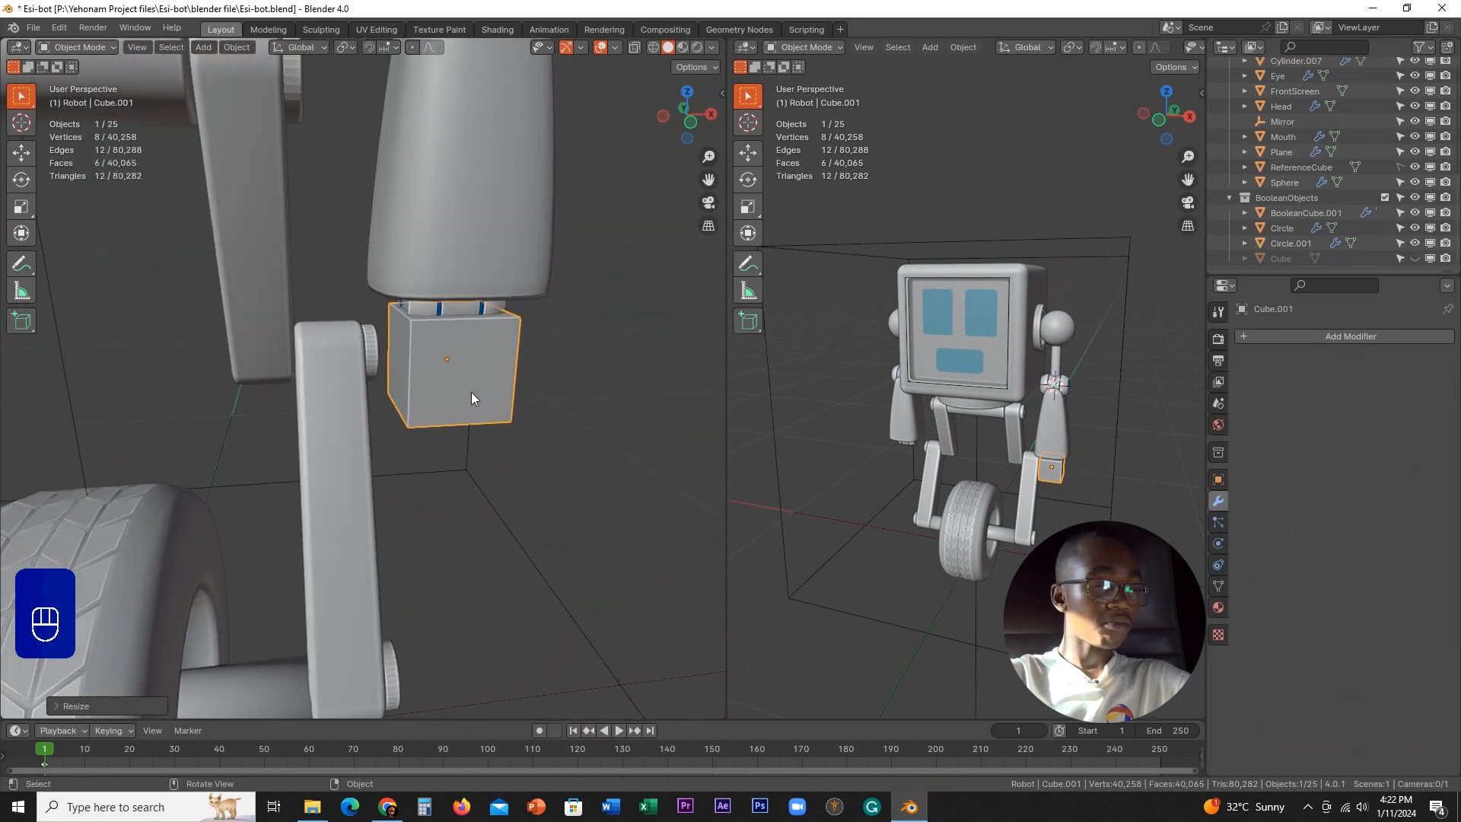
click(390, 807)
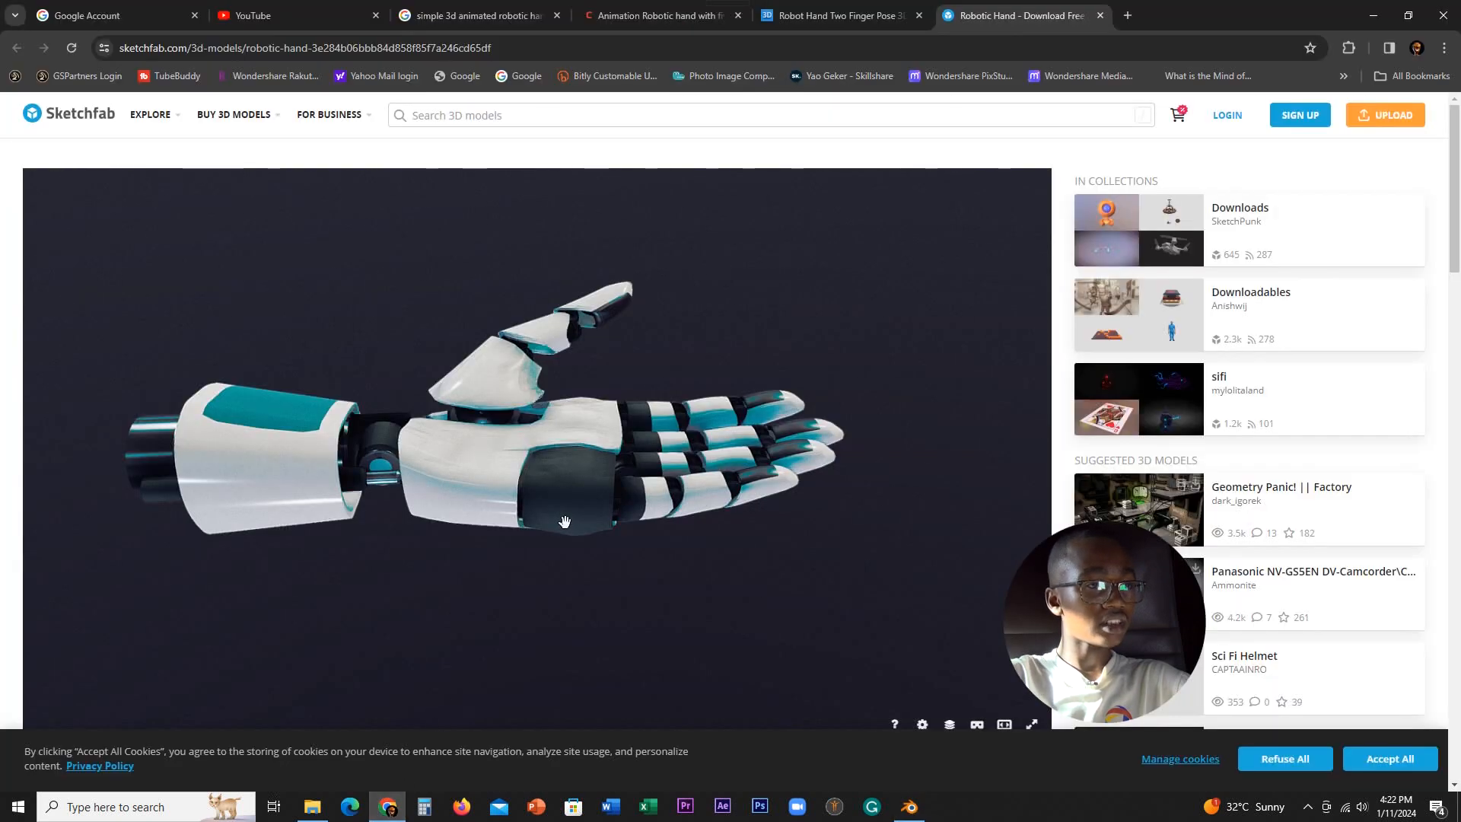
mouse_move(565, 521)
mouse_down()
mouse_move(708, 560)
mouse_move(658, 492)
mouse_move(639, 525)
mouse_up()
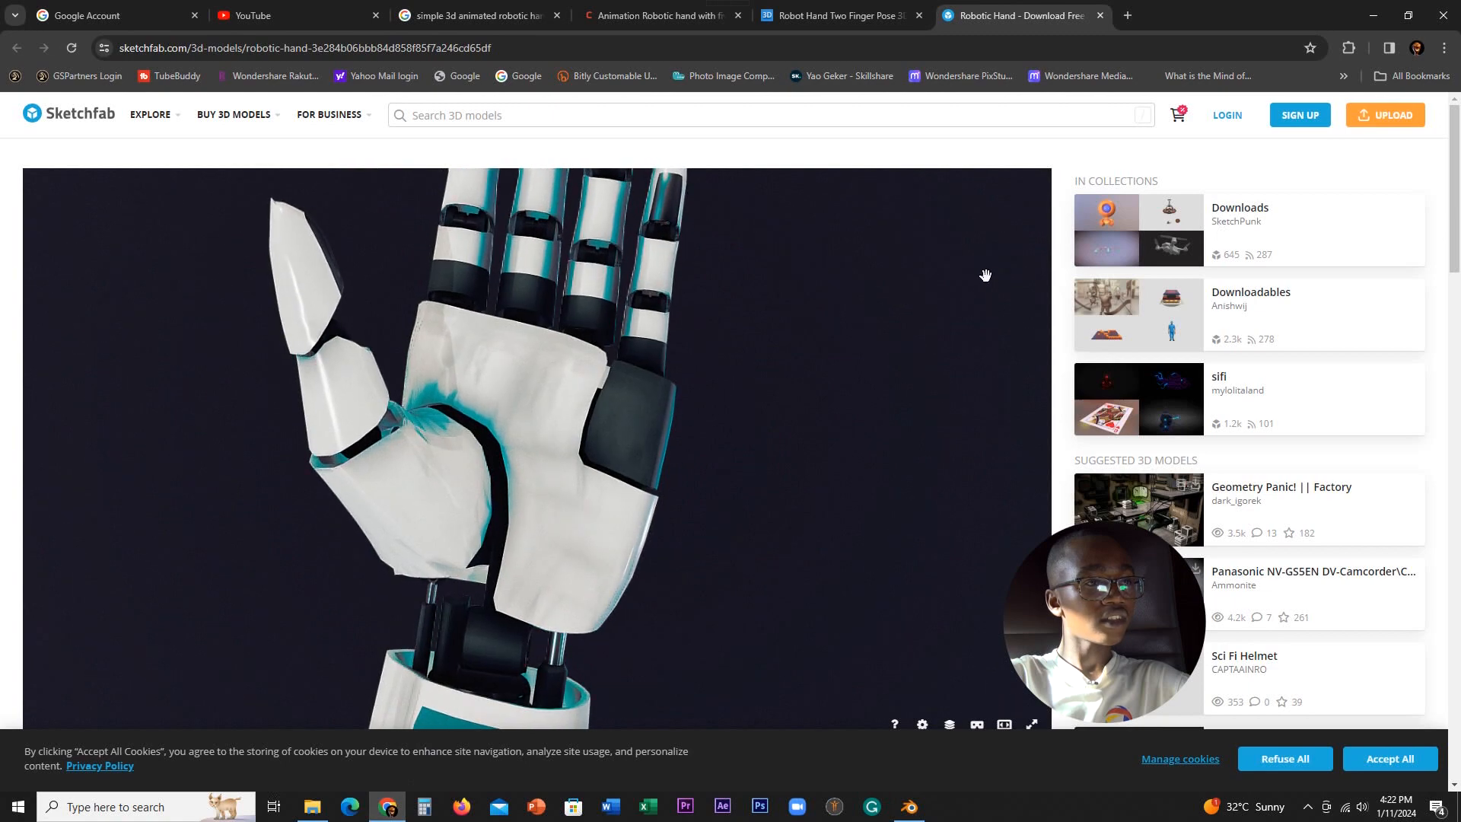
click(1393, 17)
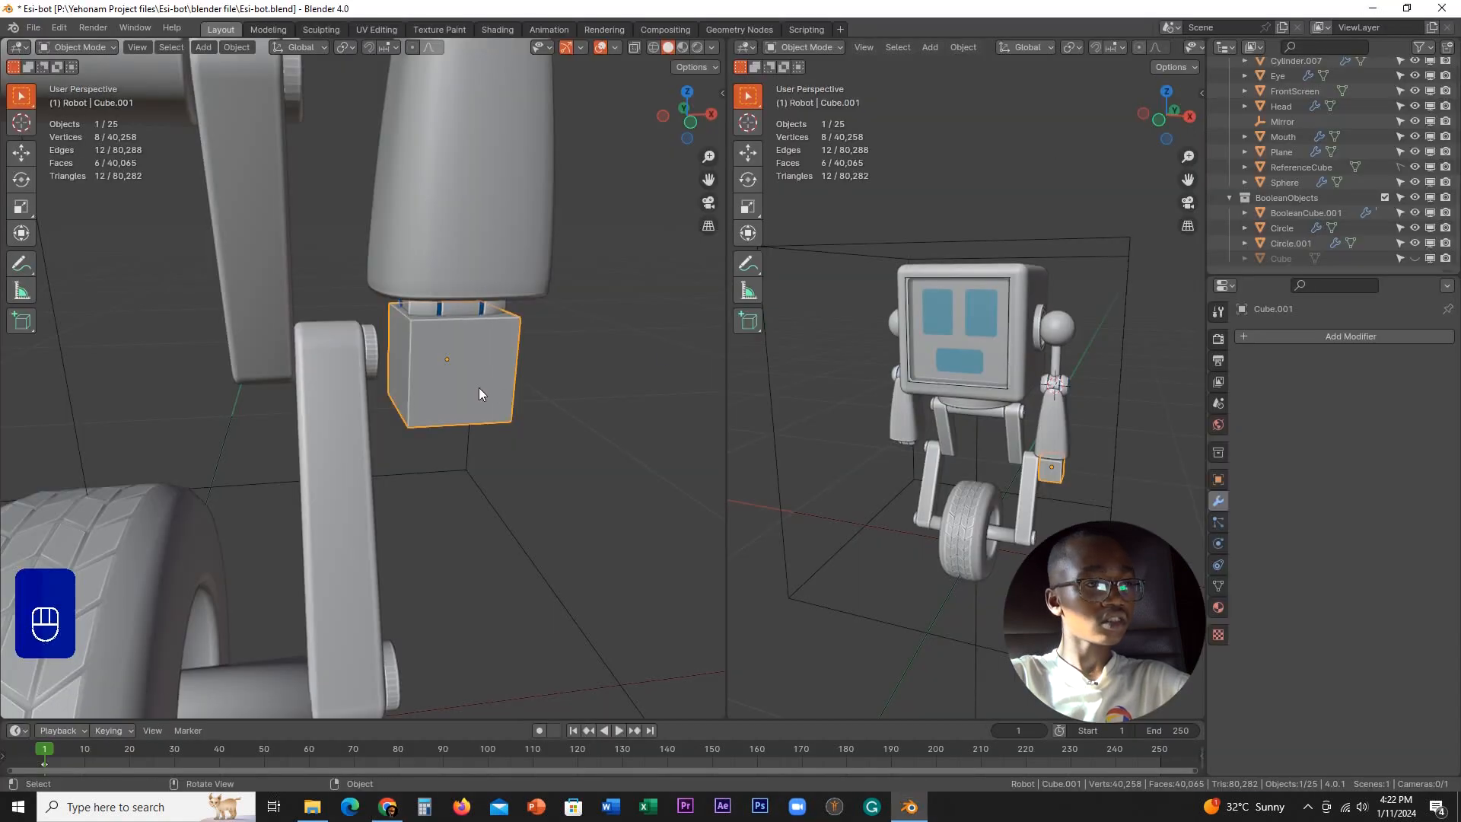
- Lengthen the palm cube by moving its bottom vertices down about 0.04 m along Z in wireframe front view
key(Tab)
key(KP_1)
key(1)
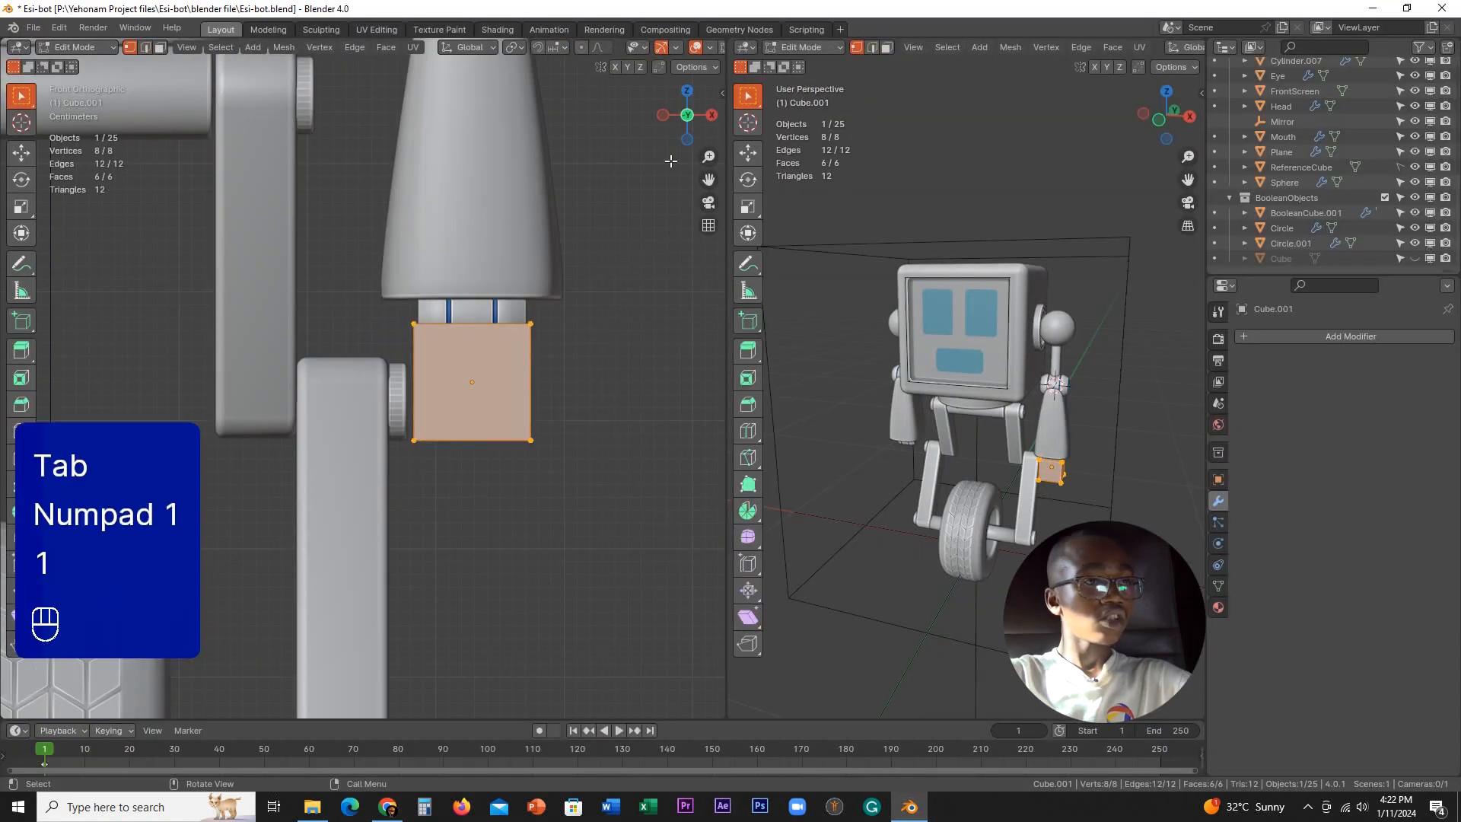
scroll(683, 55, down, 4)
click(653, 47)
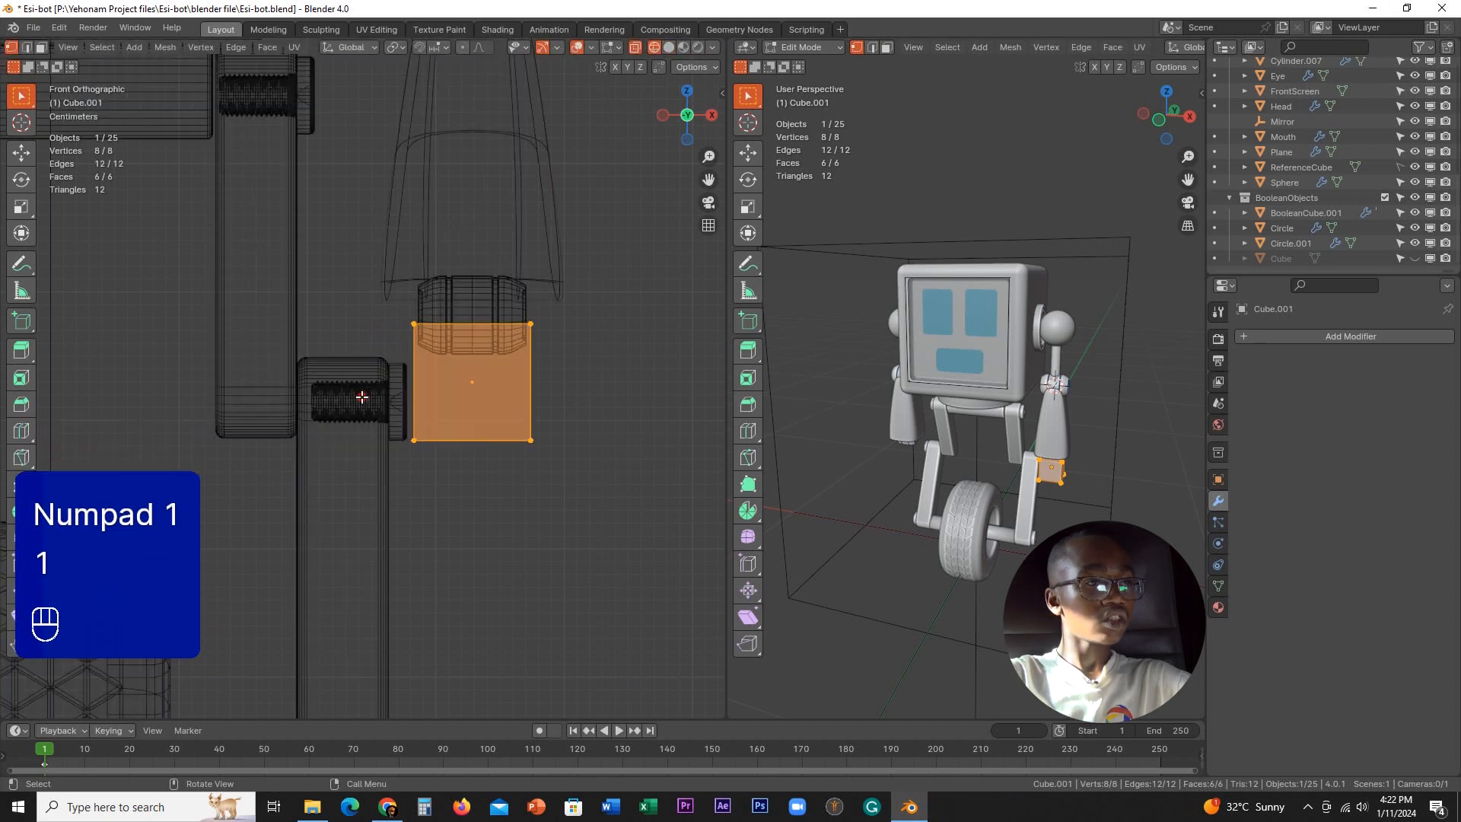
drag(362, 396, 668, 495)
key(g)
key(z)
key(shift)
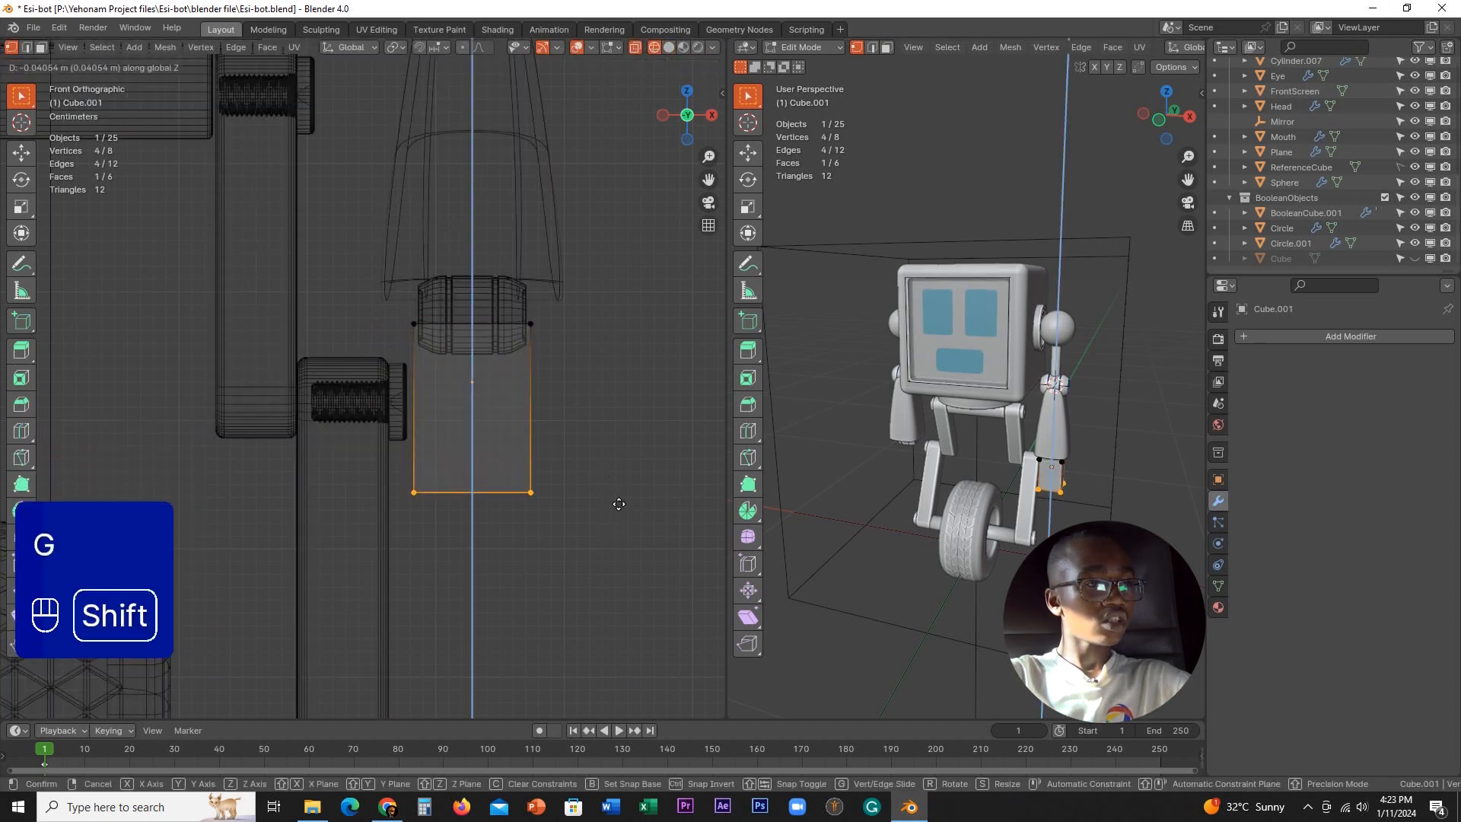
click(619, 493)
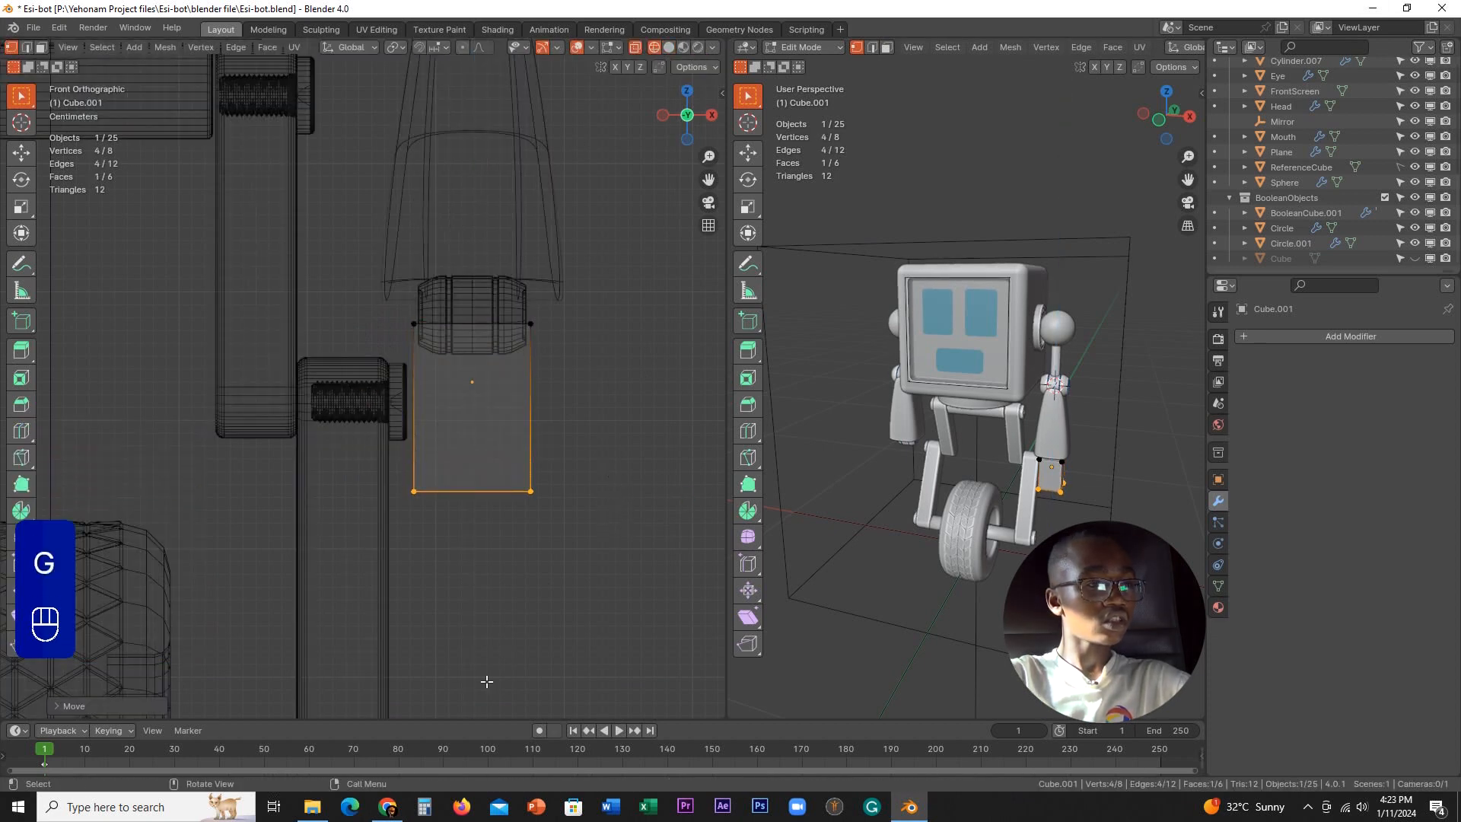
click(388, 807)
click(386, 809)
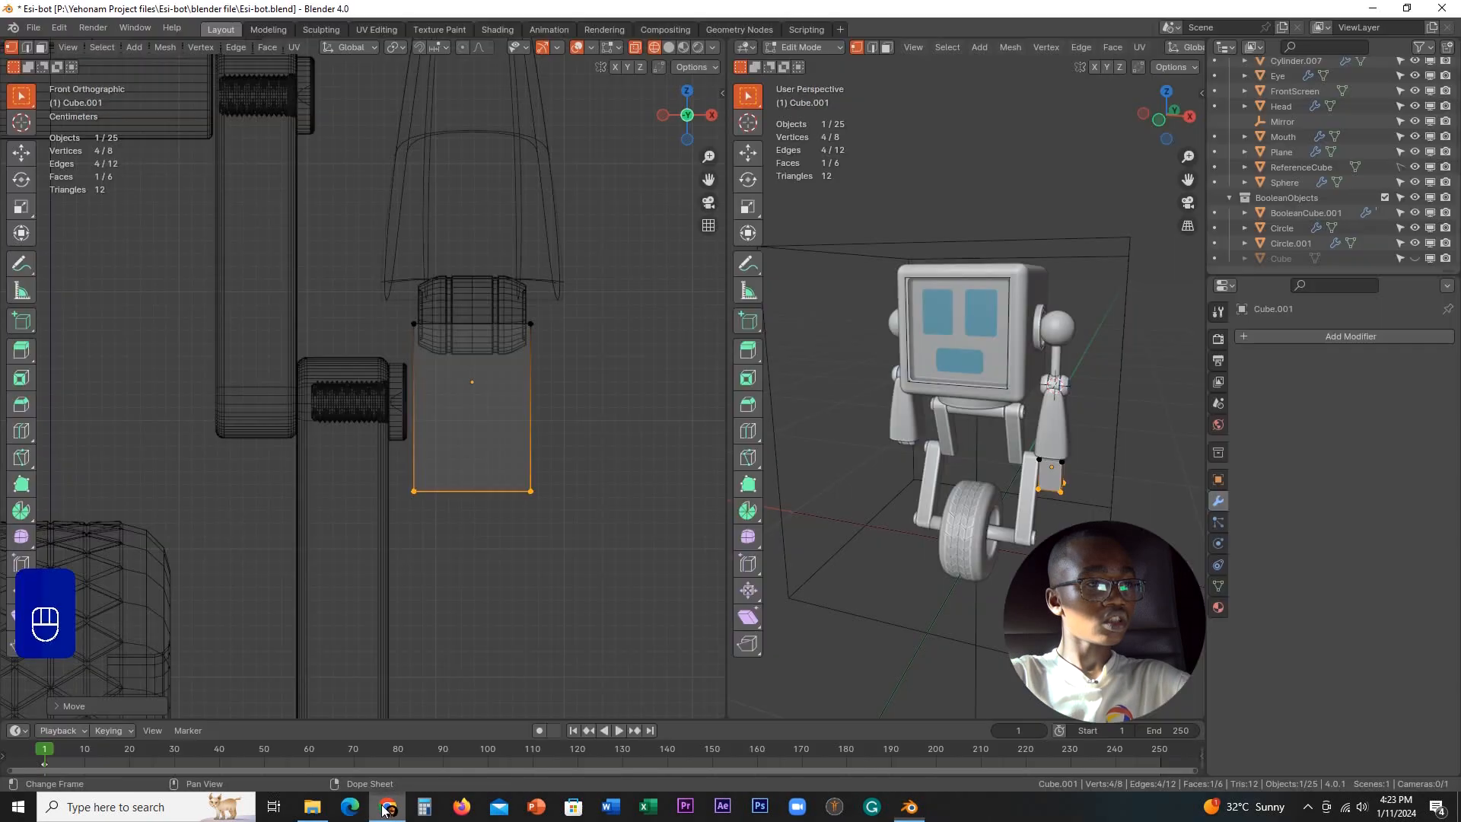
click(441, 322)
key(s)
key(x)
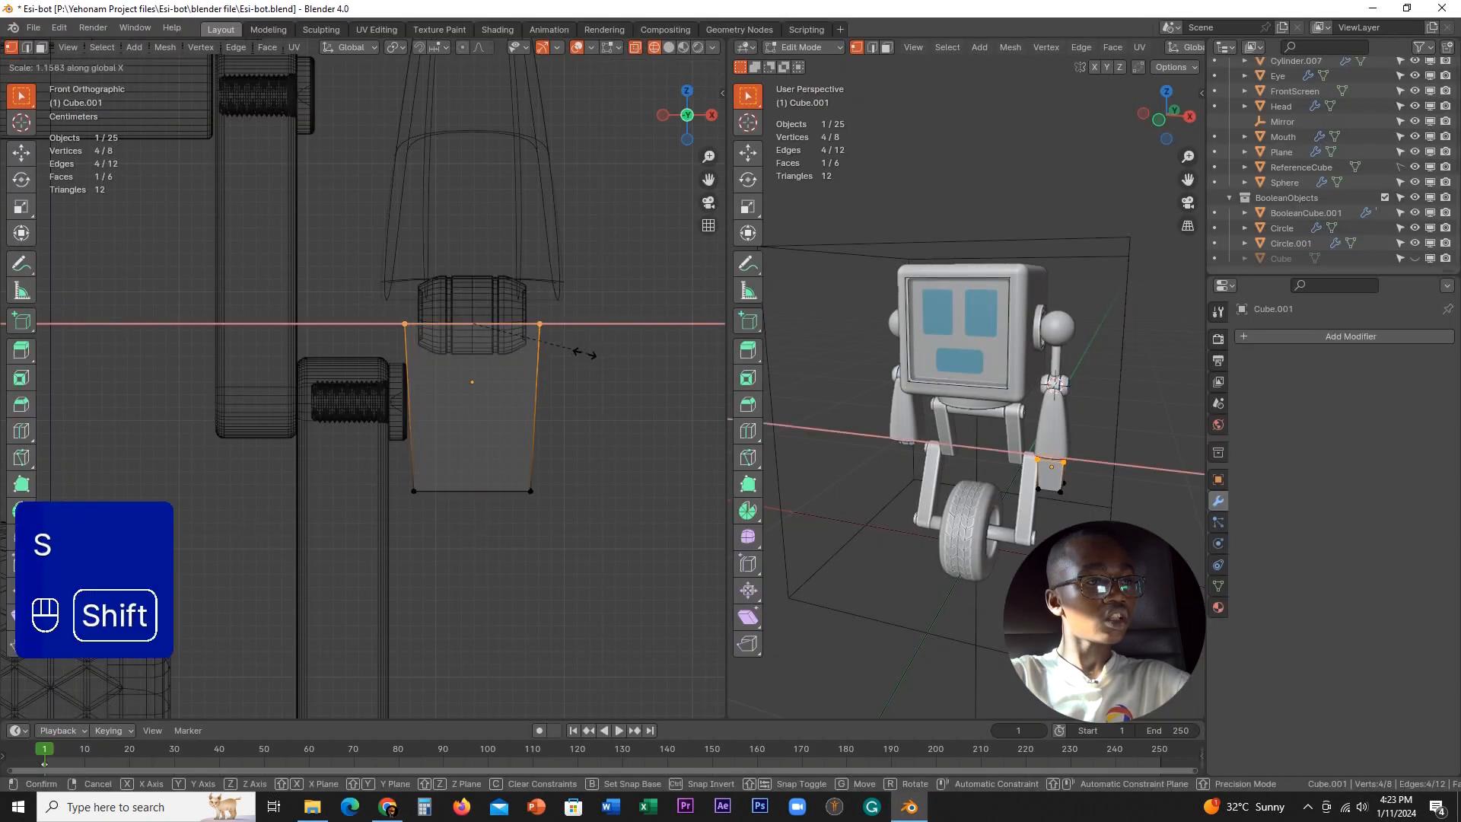
click(572, 356)
- Widen the whole palm cube along X to nearly the forearm opening's width, and restore solid shading
key(a)
key(s)
key(x)
click(666, 379)
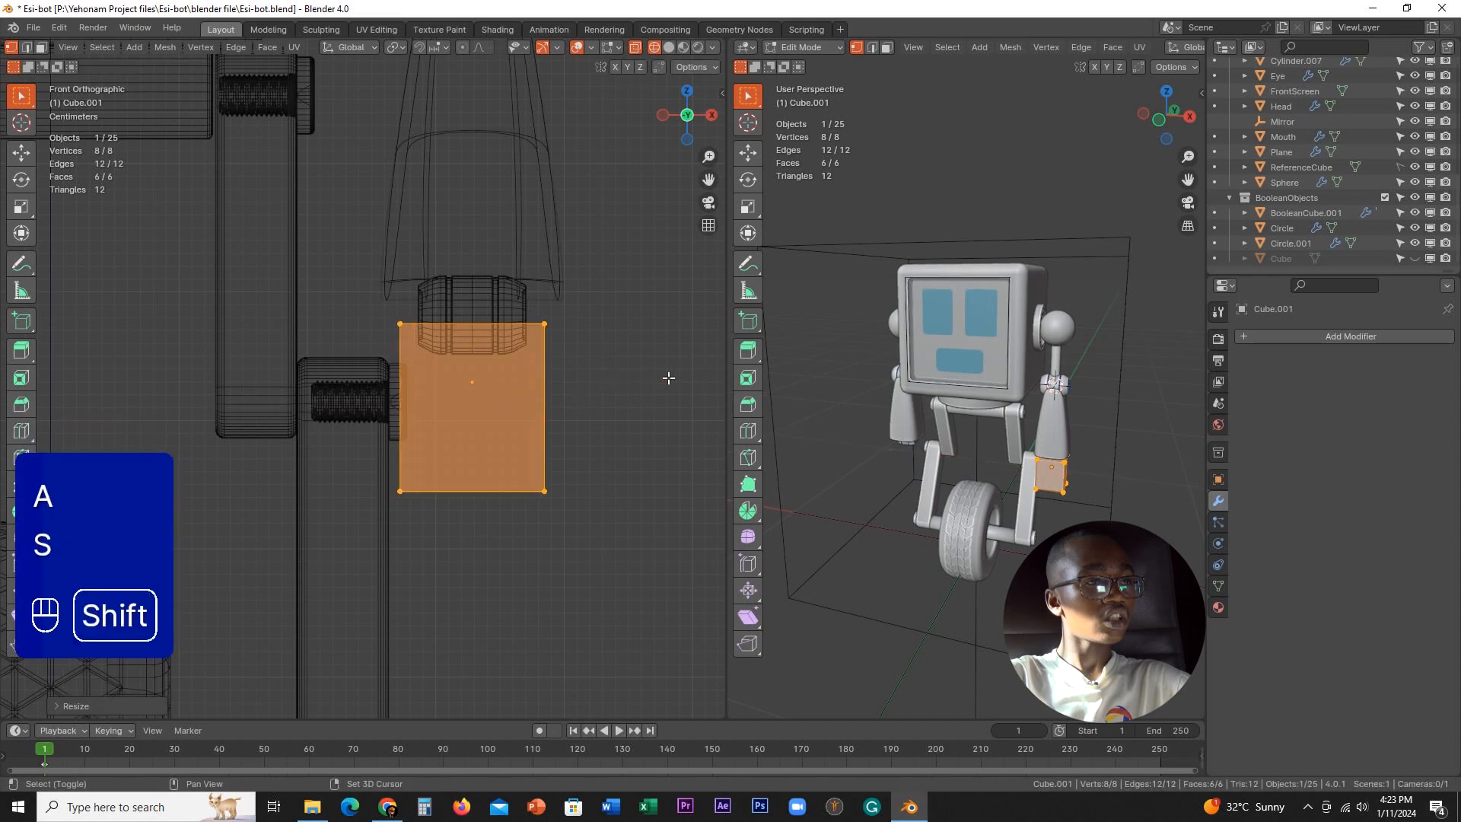
middle_drag(668, 378, 627, 422)
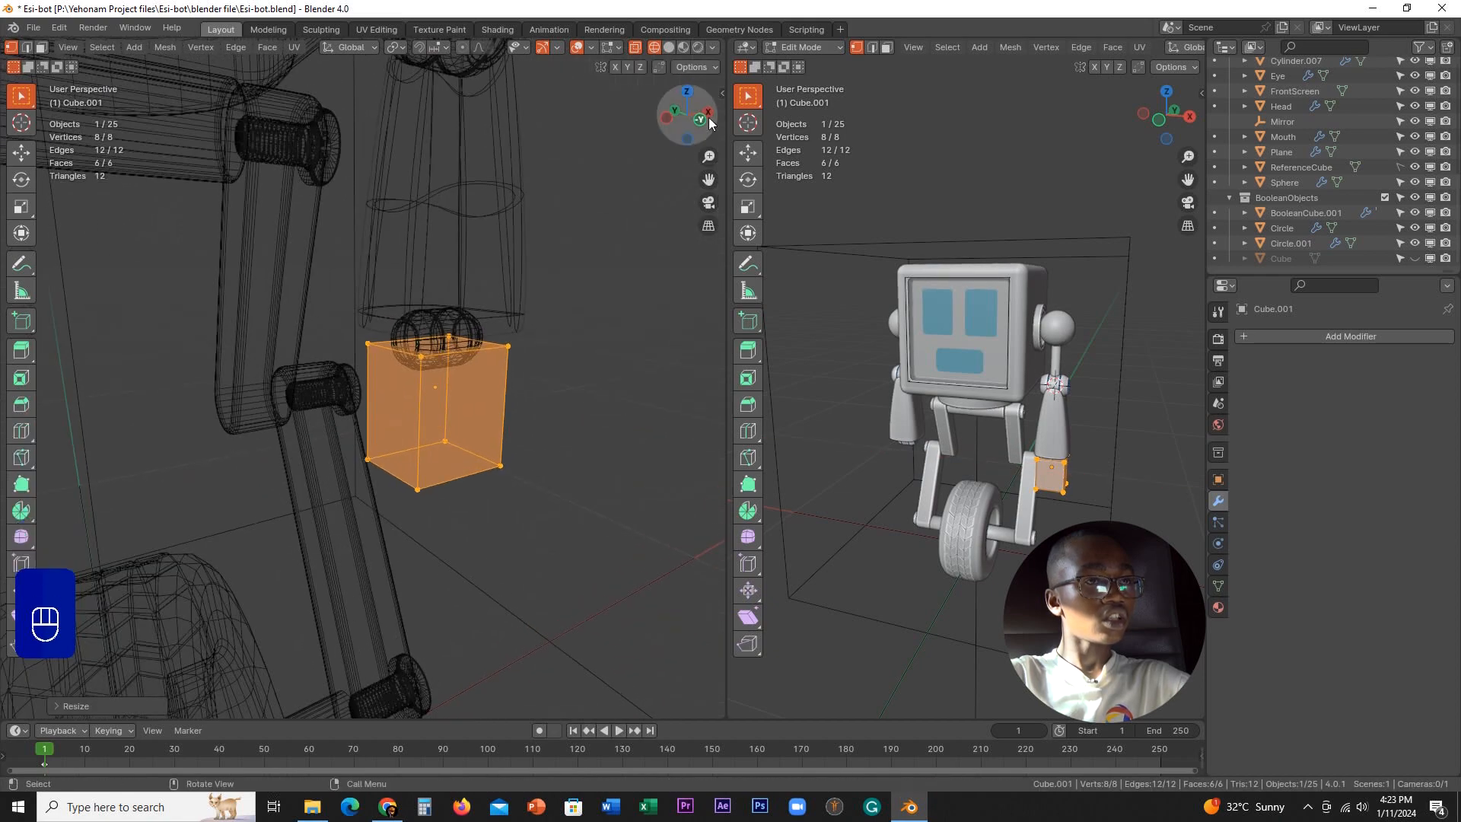
click(669, 50)
- Delete the palm cube's bottom and top faces to leave an open-ended sleeve
mouse_move(593, 297)
middle_down()
mouse_move(515, 327)
mouse_move(497, 275)
mouse_move(512, 267)
middle_up()
scroll(512, 267, up, 5)
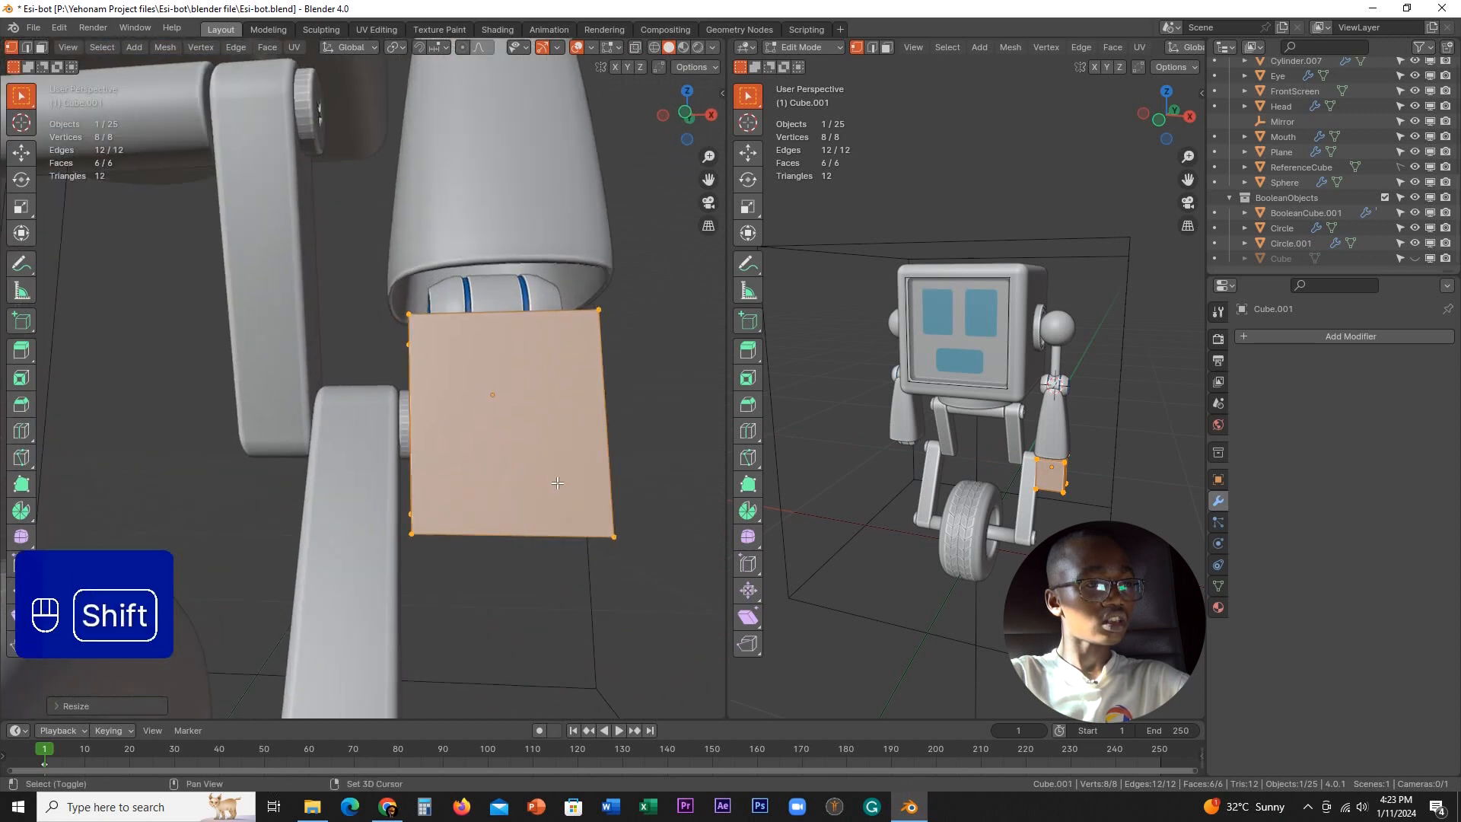
shift+middle_drag(548, 493, 515, 361)
middle_drag(515, 360, 509, 291)
key(3)
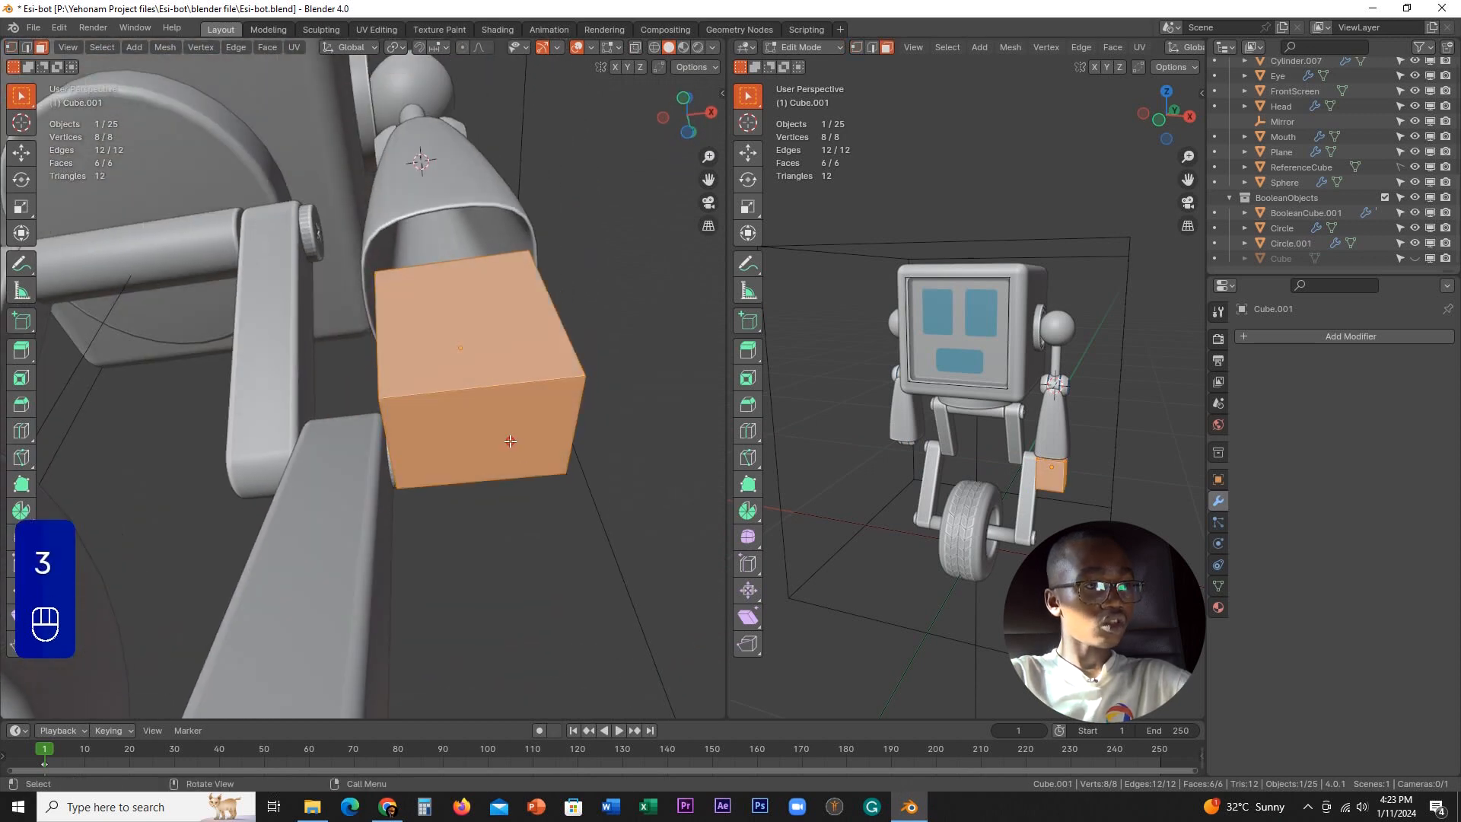
click(525, 449)
key(x)
click(509, 447)
middle_drag(506, 428, 564, 399)
click(588, 359)
key(x)
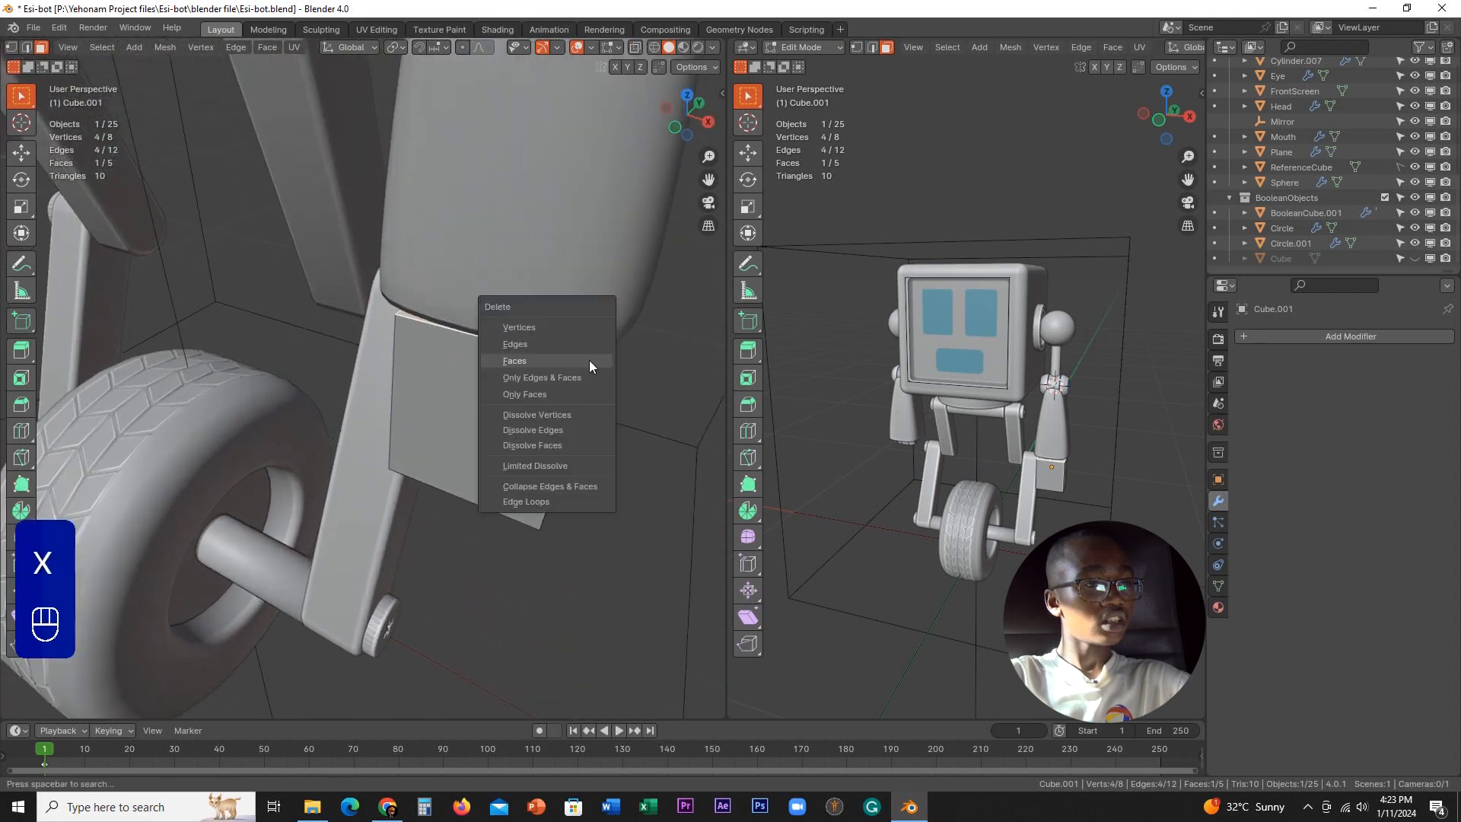
click(573, 366)
- Add a Subdivision Surface modifier with viewport level 2 to the palm sleeve, and shade it smooth
key(Tab)
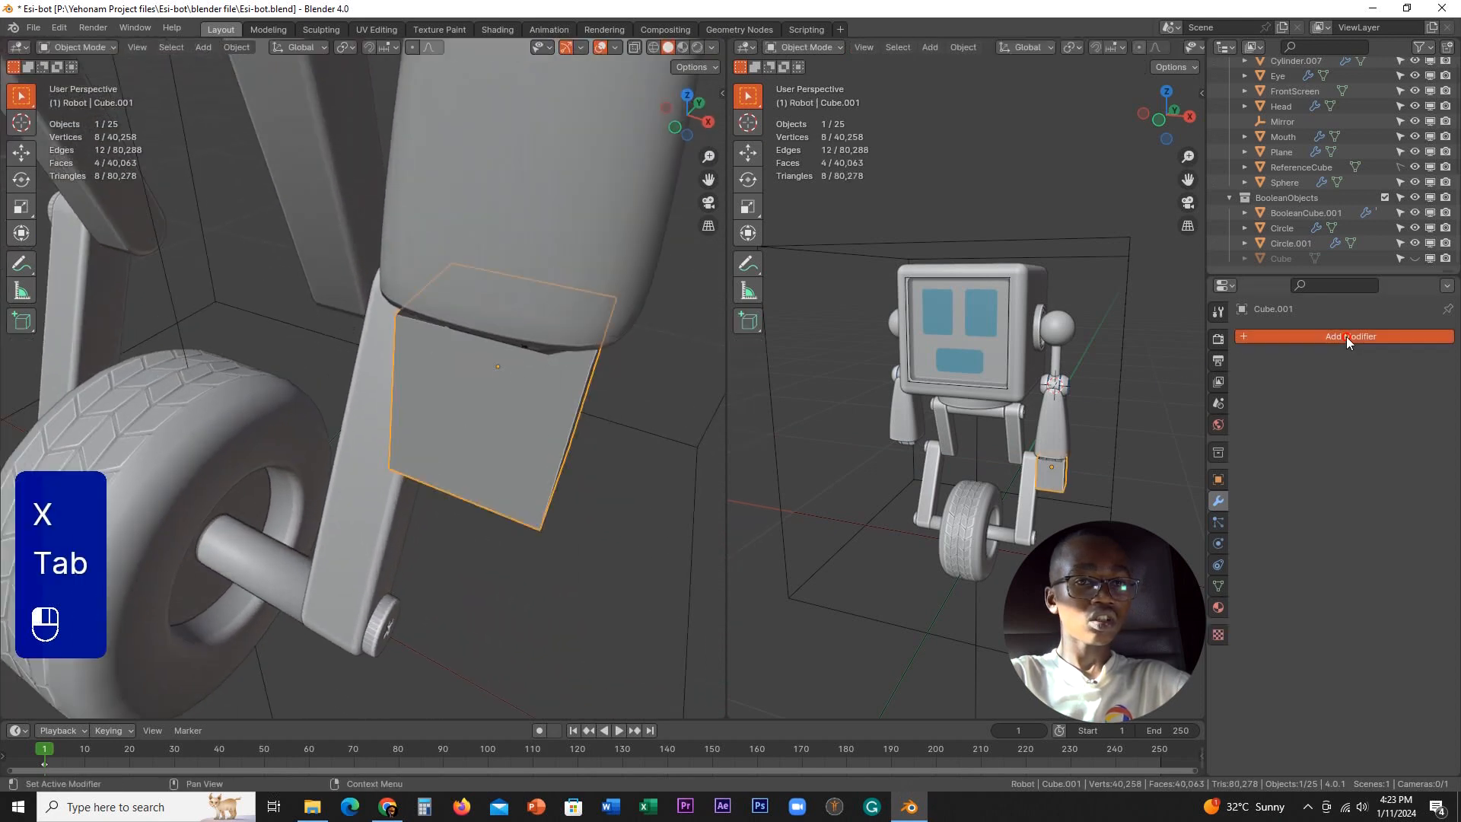
click(1345, 336)
mouse_move(1280, 337)
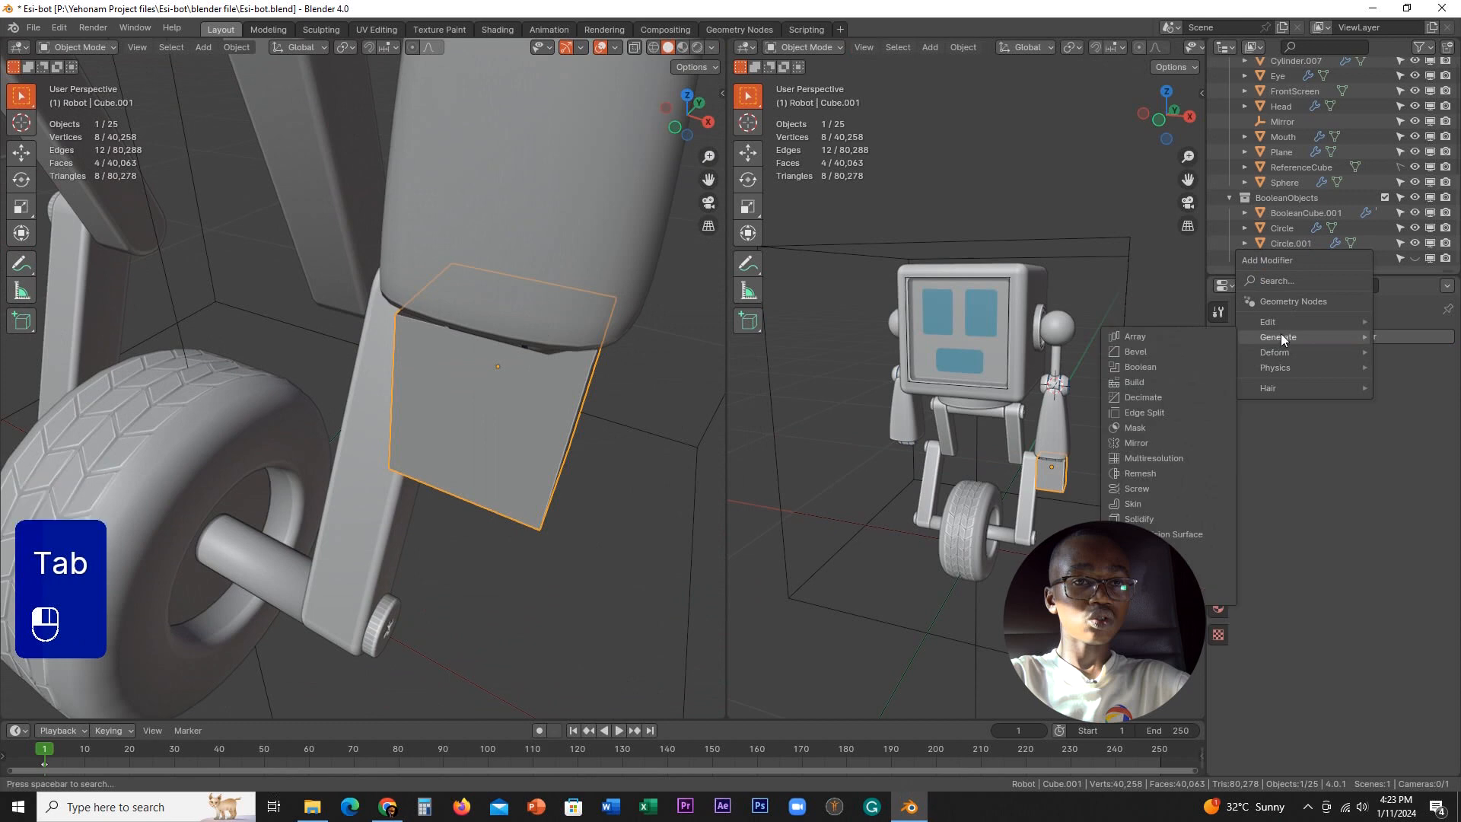
click(1174, 537)
middle_drag(578, 502, 456, 490)
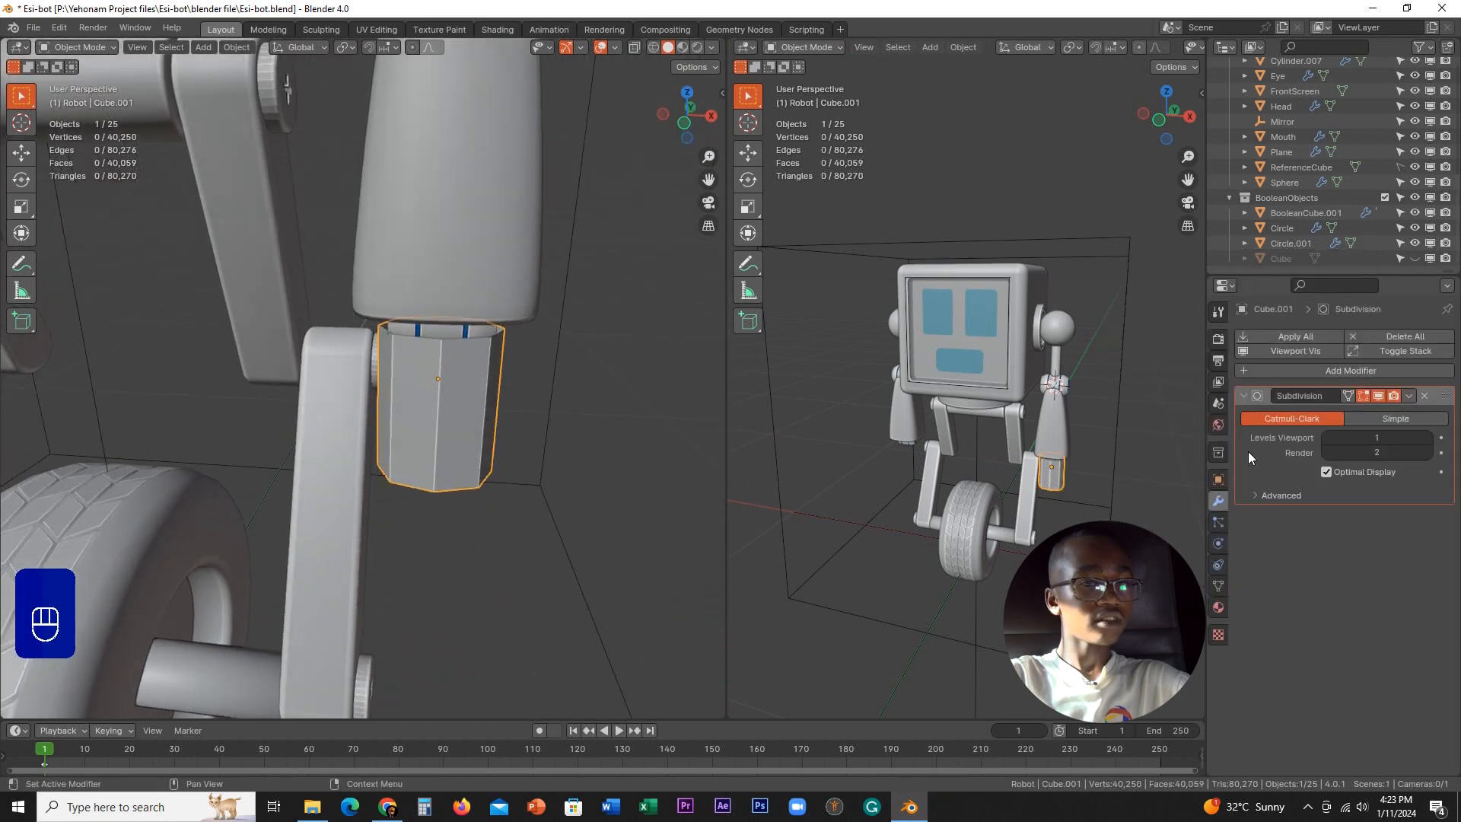
click(1427, 439)
right_click(477, 435)
click(476, 435)
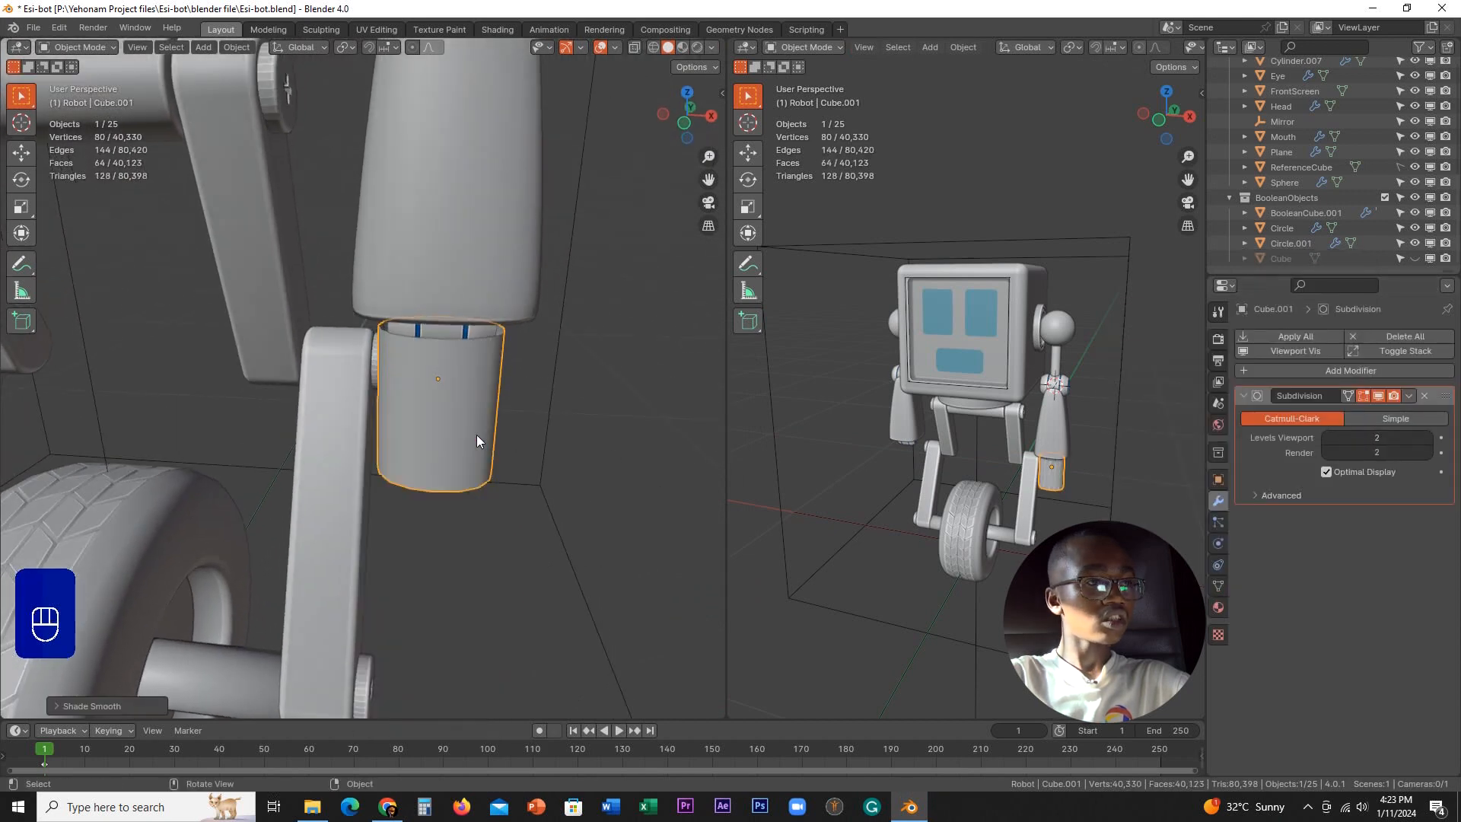
- Show the subdivision on the palm sleeve's edit cage and widen the whole sleeve along X by a factor of about 1.22
key(Tab)
middle_drag(611, 439, 592, 405)
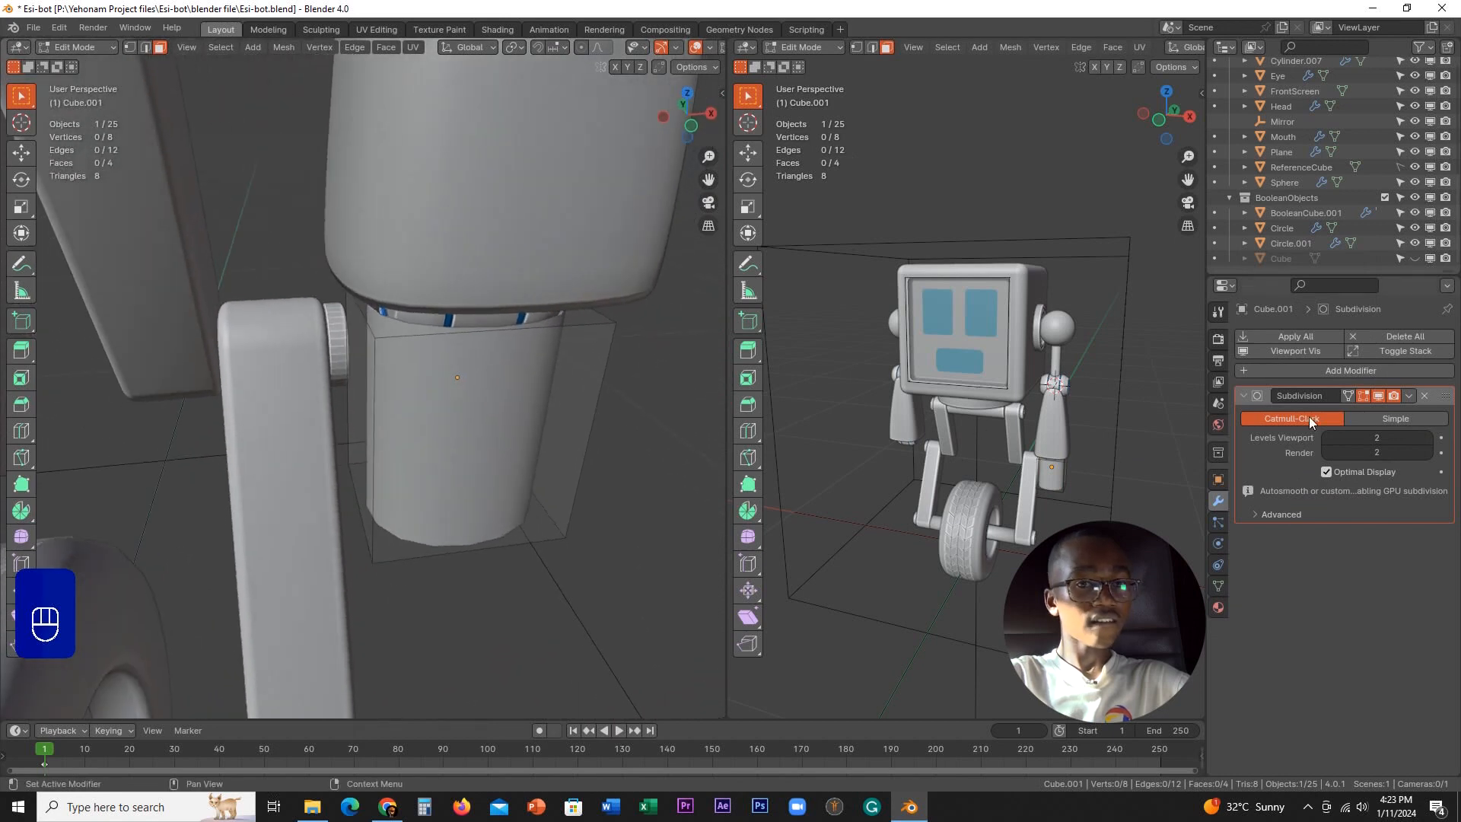
click(1347, 395)
key(a)
key(s)
middle_click(542, 391)
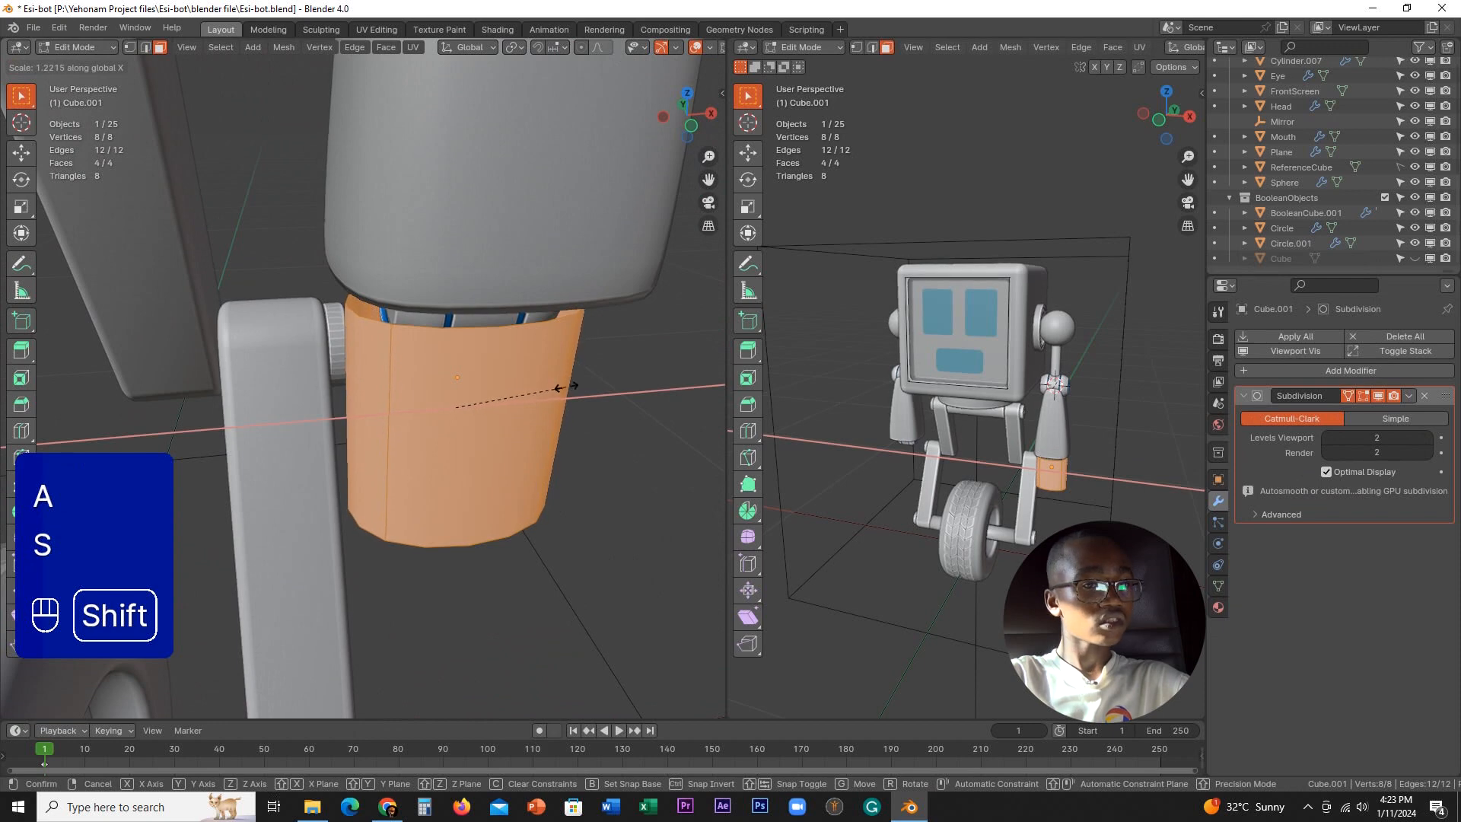
click(564, 387)
middle_drag(555, 398, 517, 411)
scroll(987, 433, down, 2)
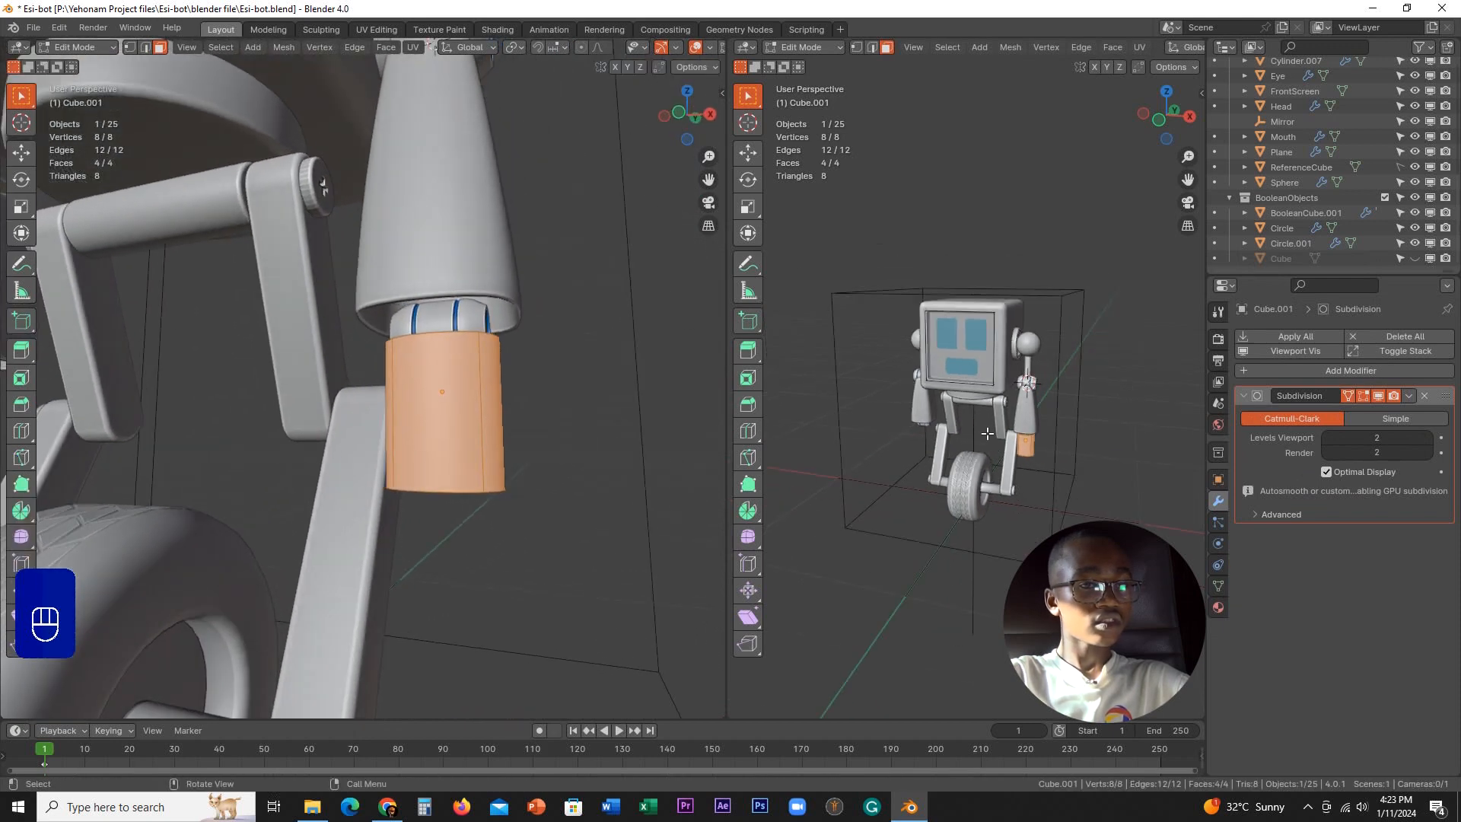
- Shorten the palm sleeve by raising its bottom edge loop about 0.033 m along Z in front view
key(KP_1)
scroll(993, 476, up, 1)
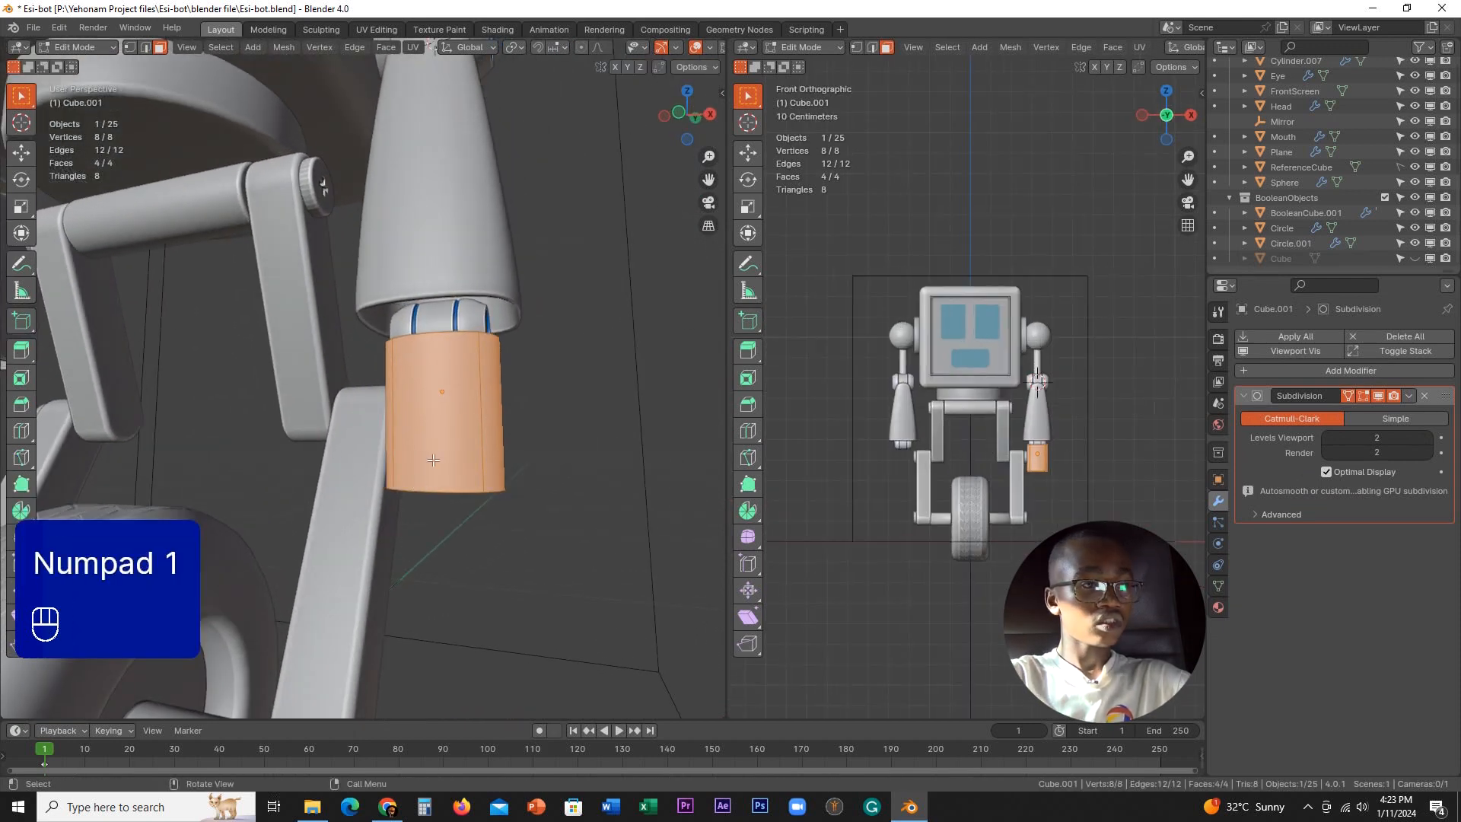
key(2)
alt+click(458, 487)
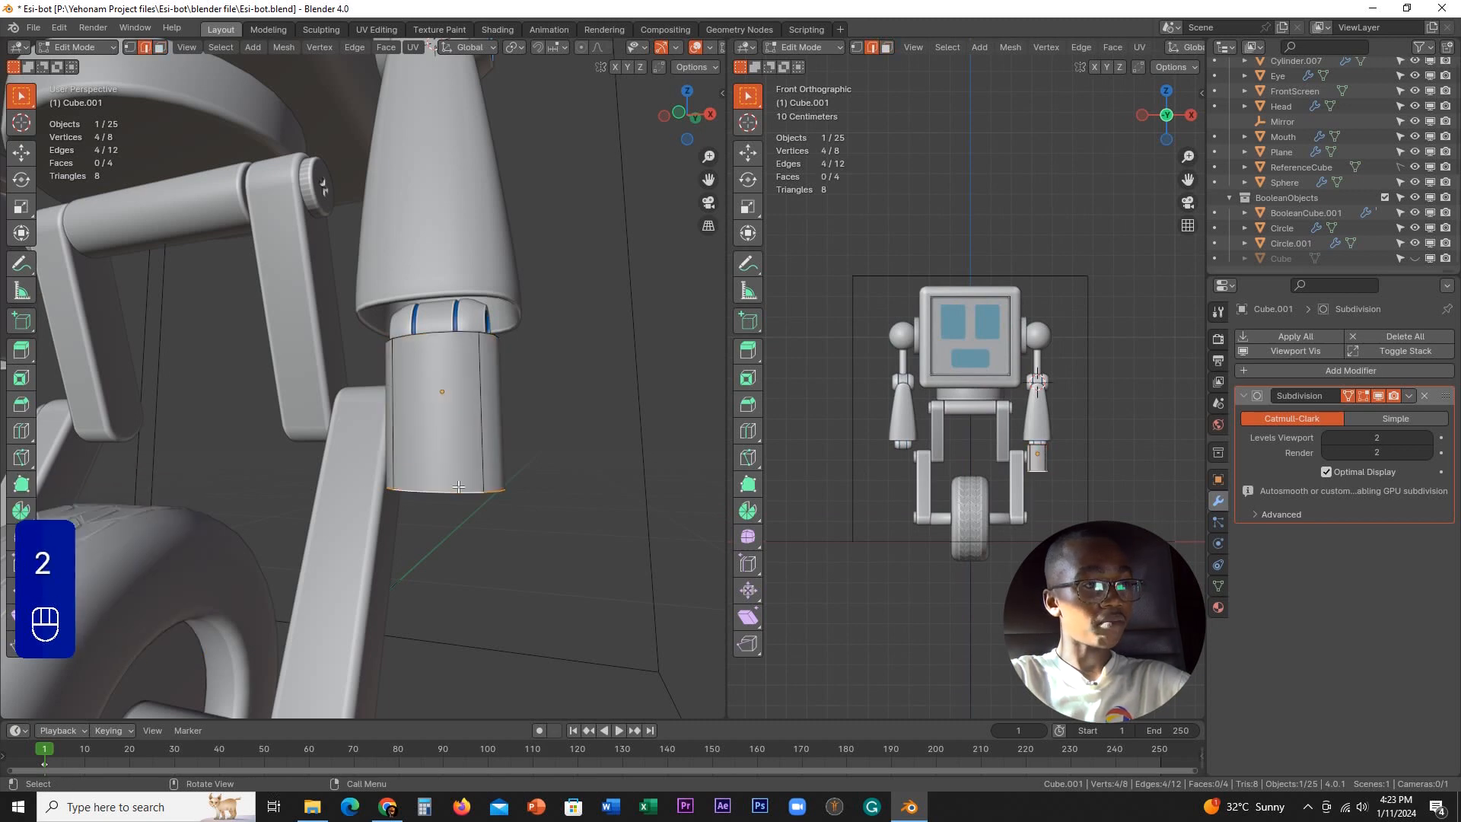
key(KP_1)
key(g)
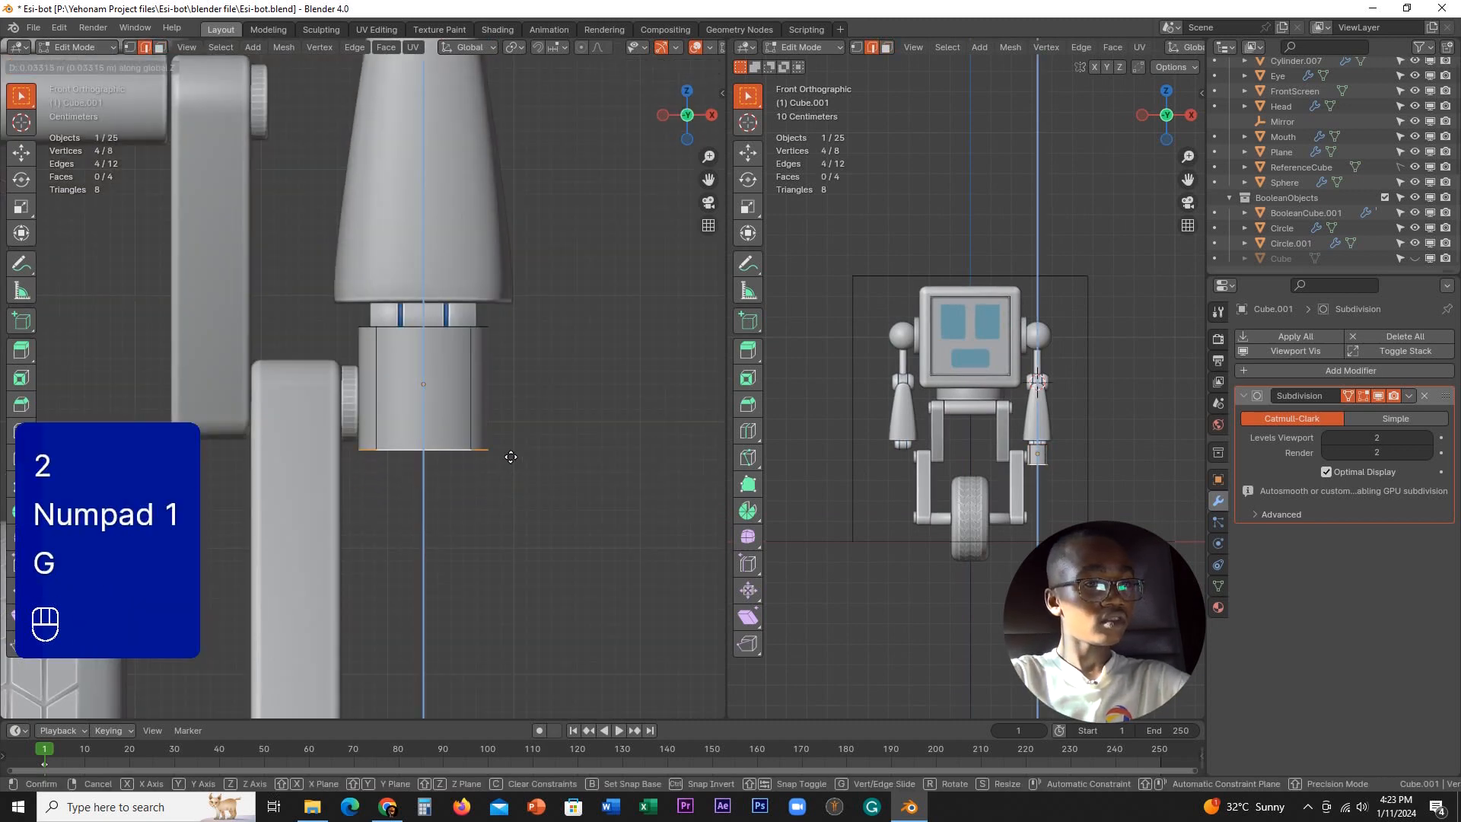
click(511, 457)
- Add two vertical loop cuts to the palm sleeve to square up its rounded shape
middle_drag(511, 456, 672, 445)
click(551, 403)
click(551, 404)
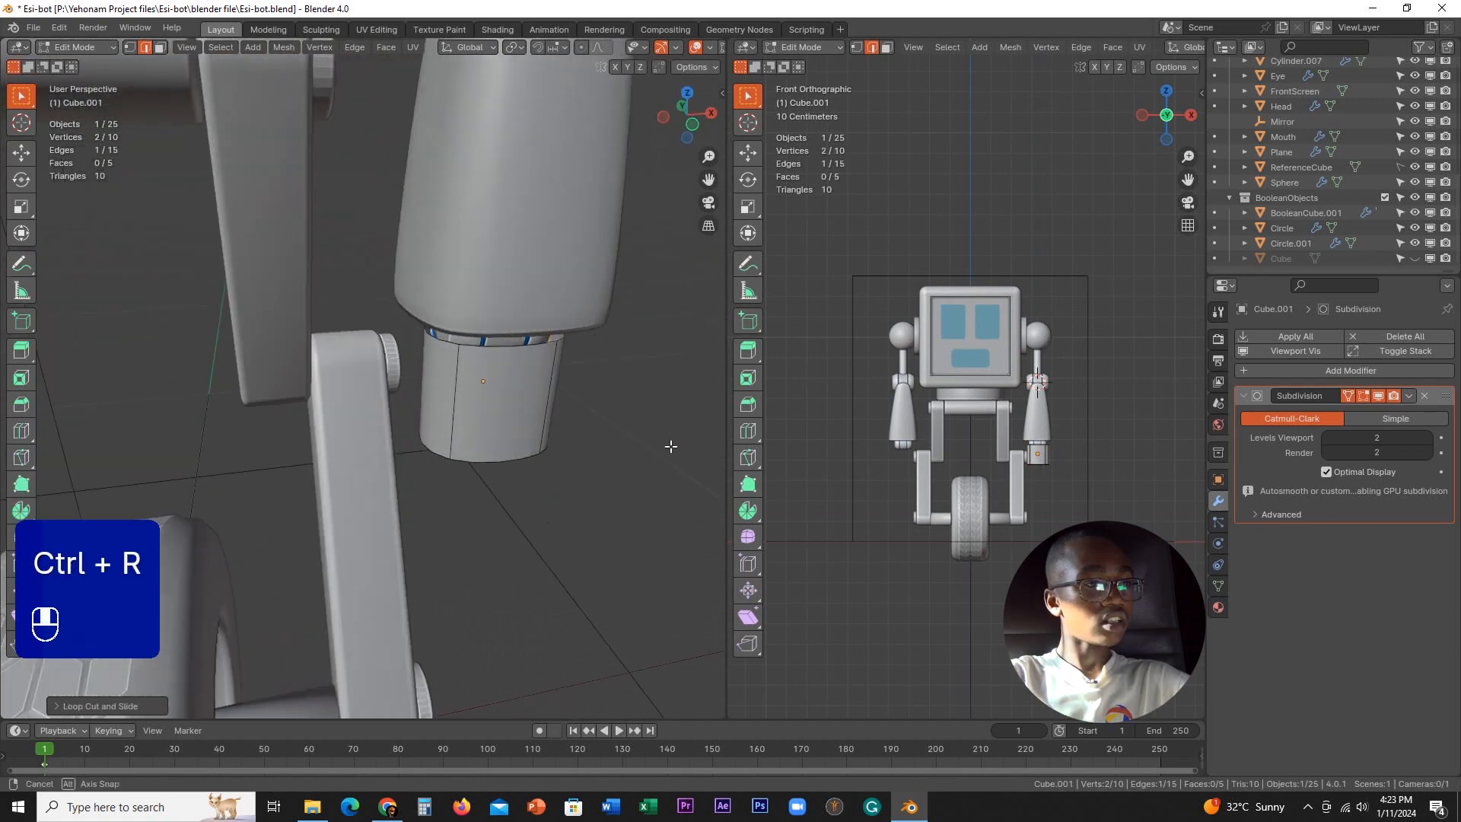
key(ctrl+r)
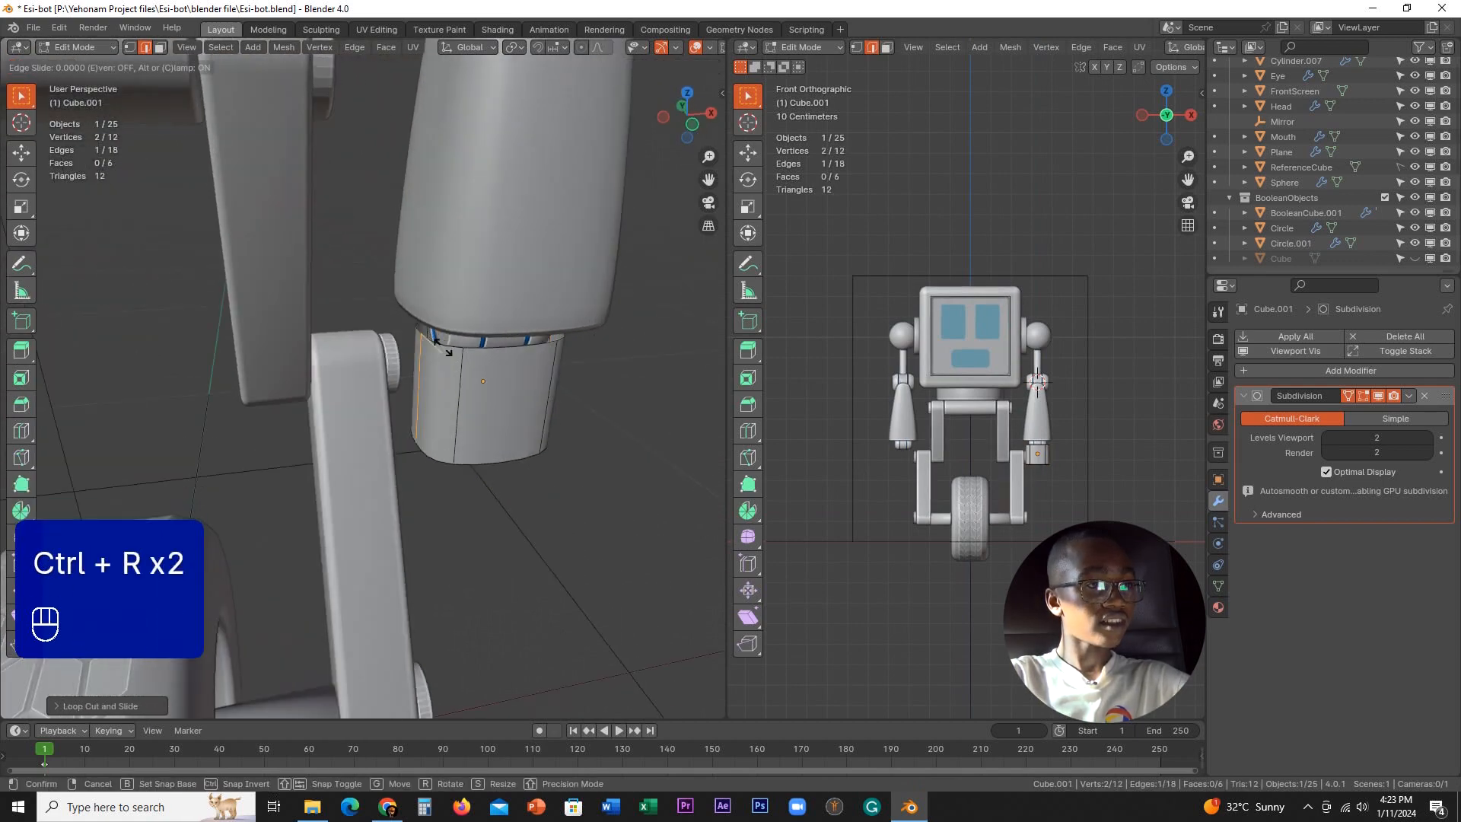
click(439, 344)
- Add a Solidify modifier to the palm sleeve with a thickness of about 0.185 m, and return to Object Mode
middle_drag(439, 344, 699, 421)
click(1300, 373)
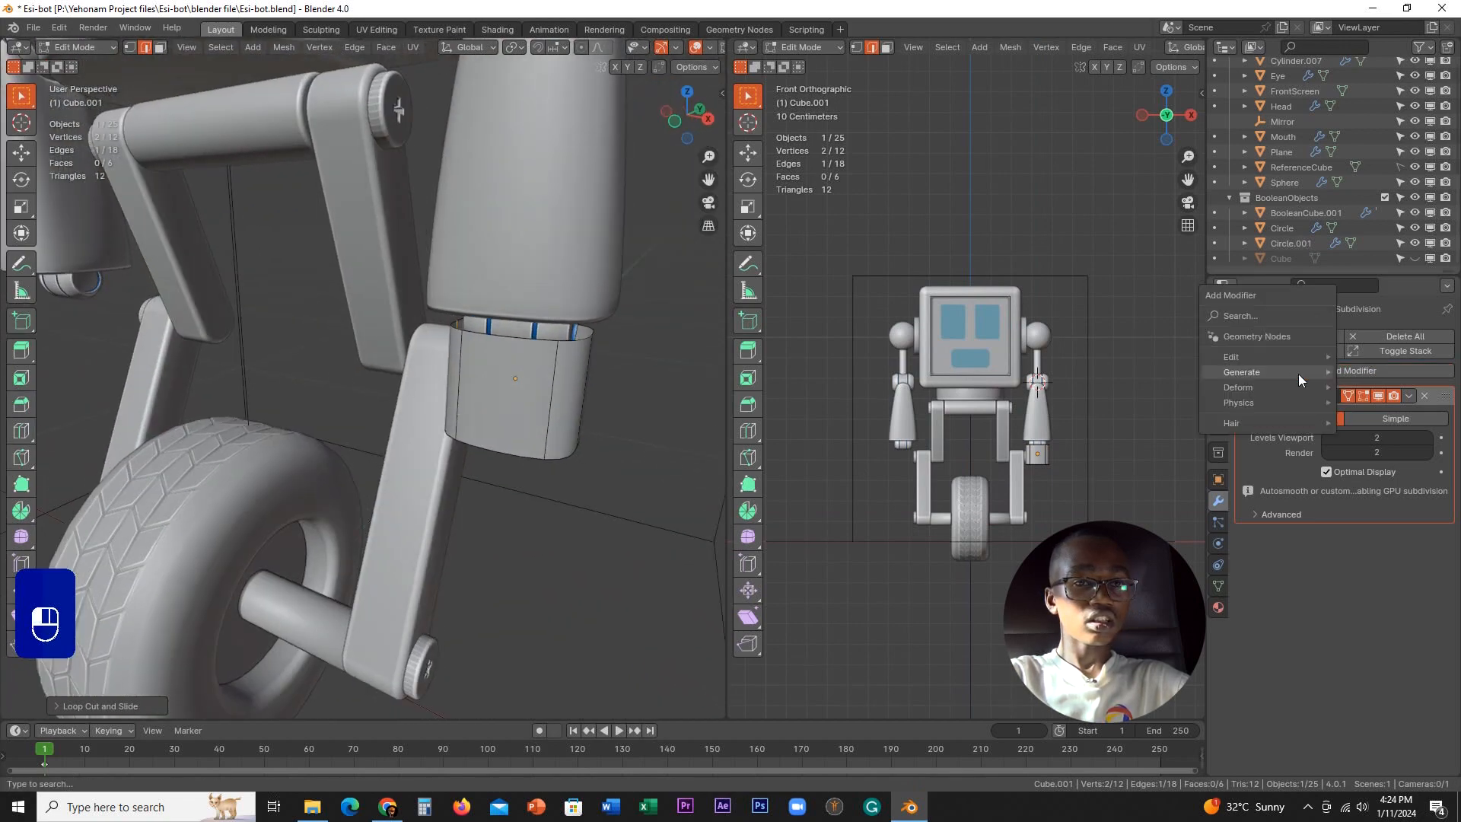
click(1103, 554)
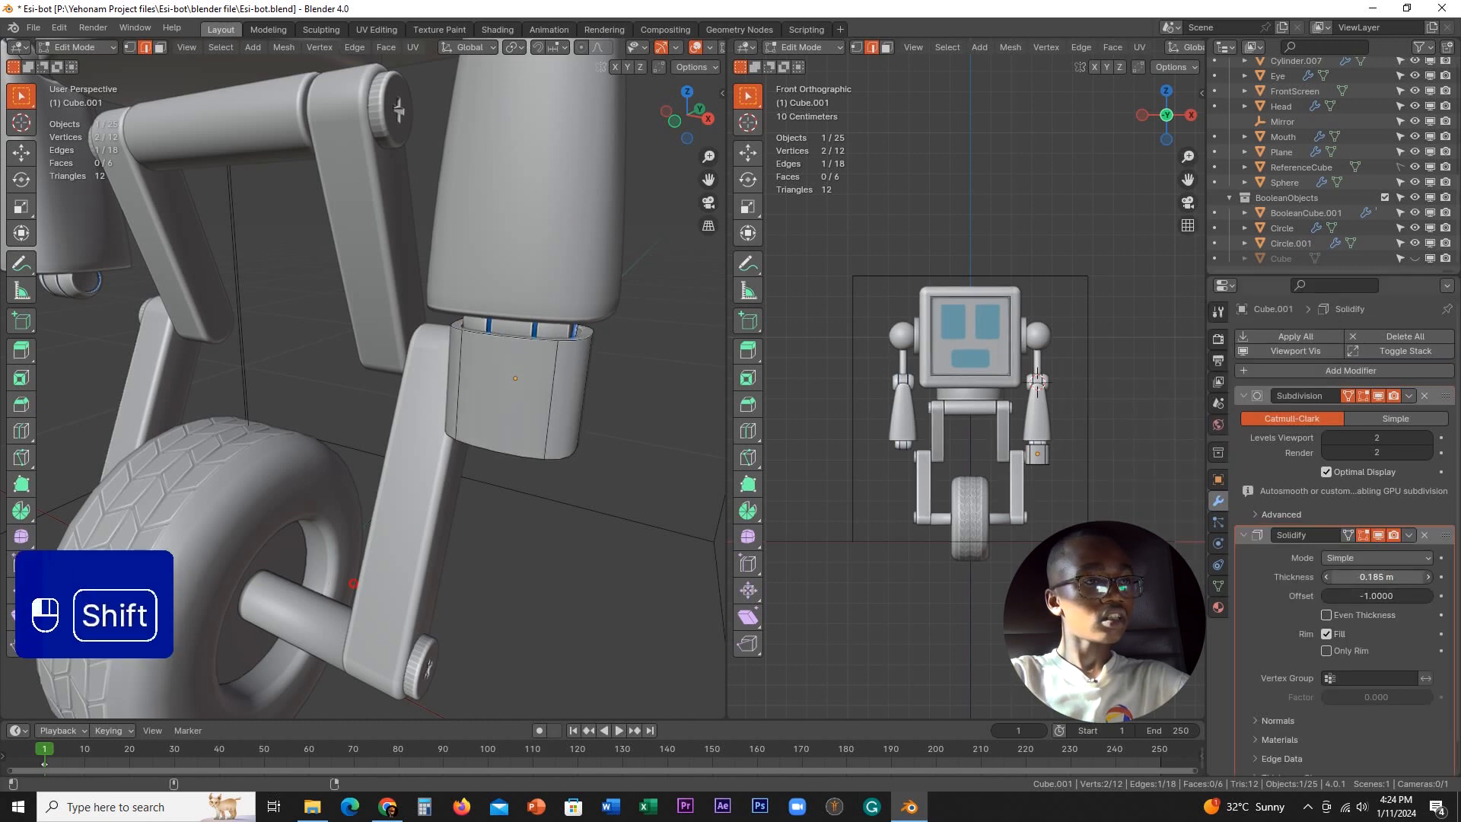
middle_drag(648, 393, 569, 399)
key(Tab)
- Copy the forearm's Mirror modifier to the palm sleeve so both arms have a palm, and deselect everything
scroll(408, 373, down, 3)
scroll(569, 398, down, 3)
shift+middle_drag(417, 354, 471, 431)
scroll(431, 507, up, 3)
shift+click(450, 520)
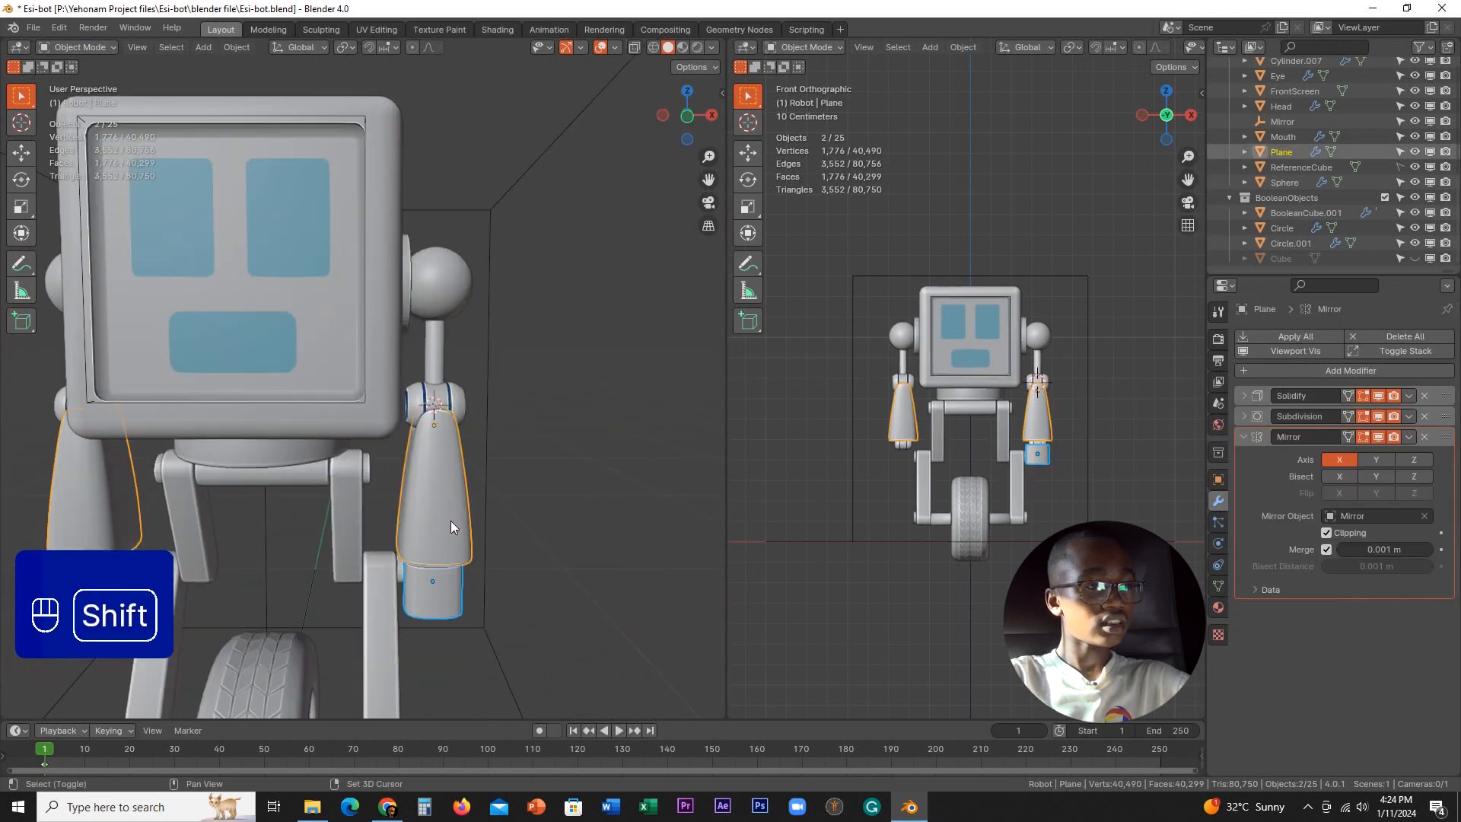
key(ctrl+c)
click(414, 522)
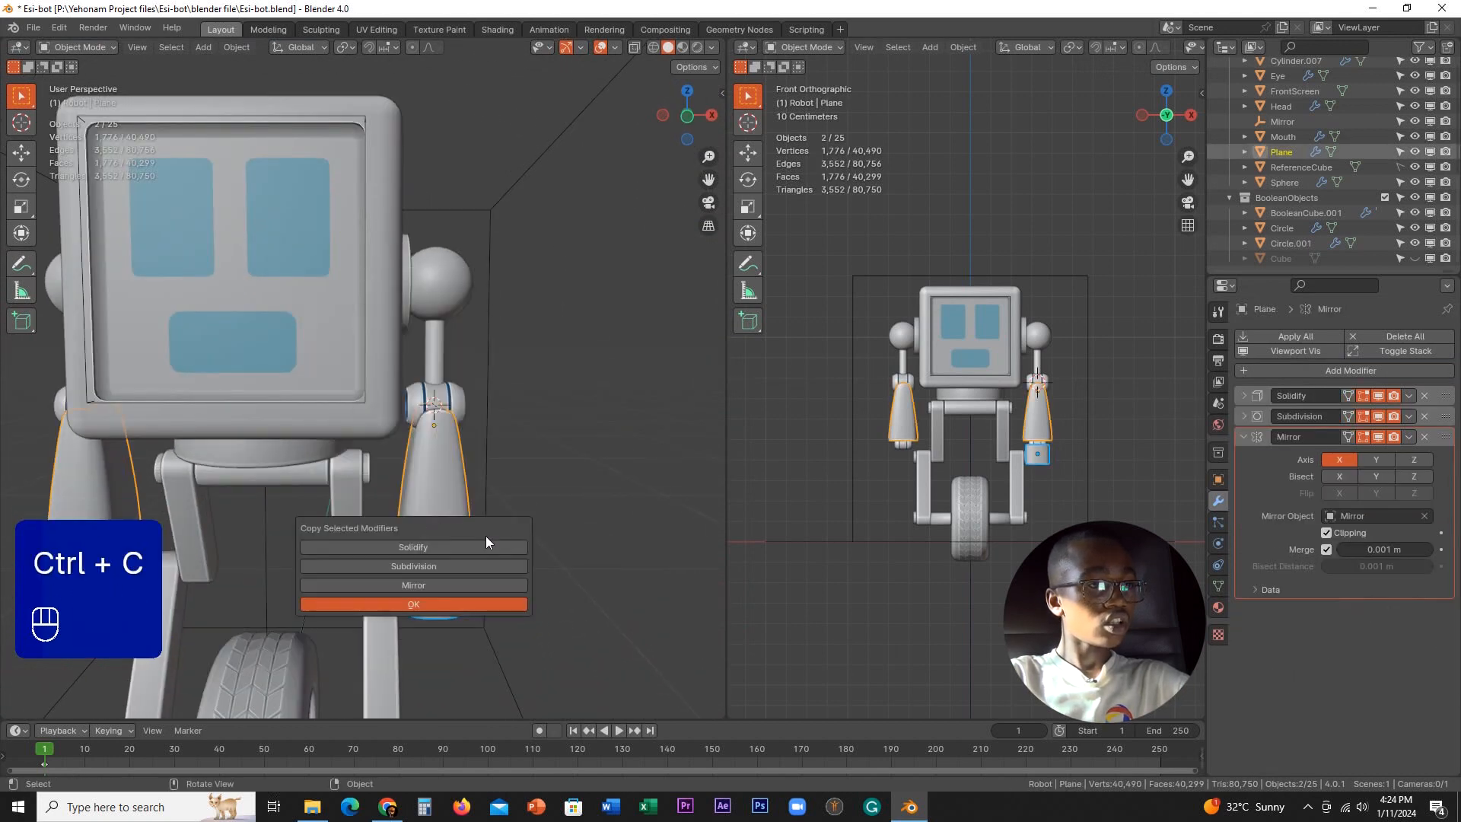
click(433, 602)
scroll(453, 562, down, 6)
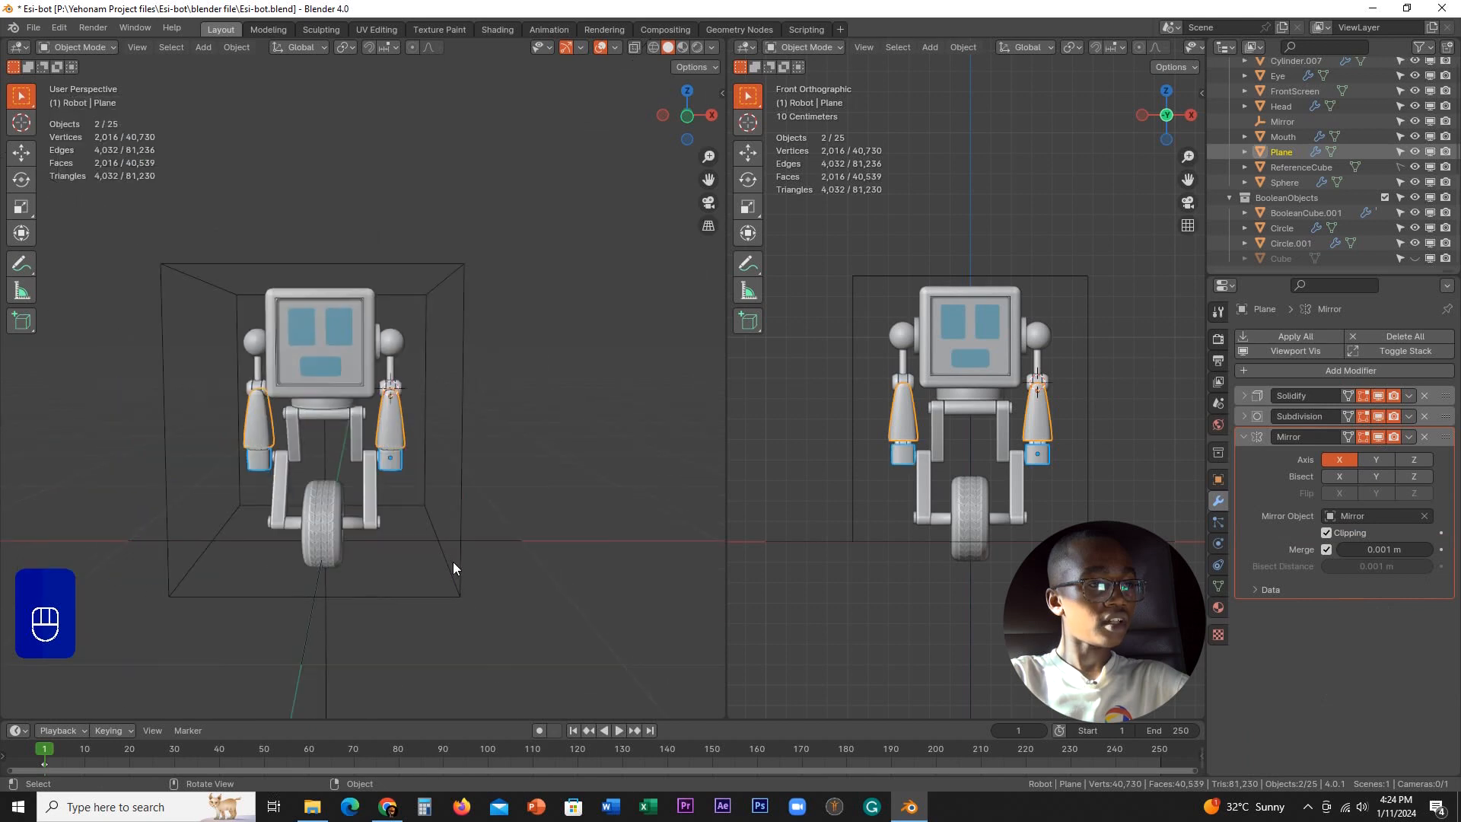
click(566, 541)
- Examine the palm sleeves and wrists on both arms from angled and low viewpoints
scroll(472, 557, up, 4)
middle_drag(982, 457, 928, 425)
scroll(1052, 472, up, 4)
scroll(390, 539, up, 3)
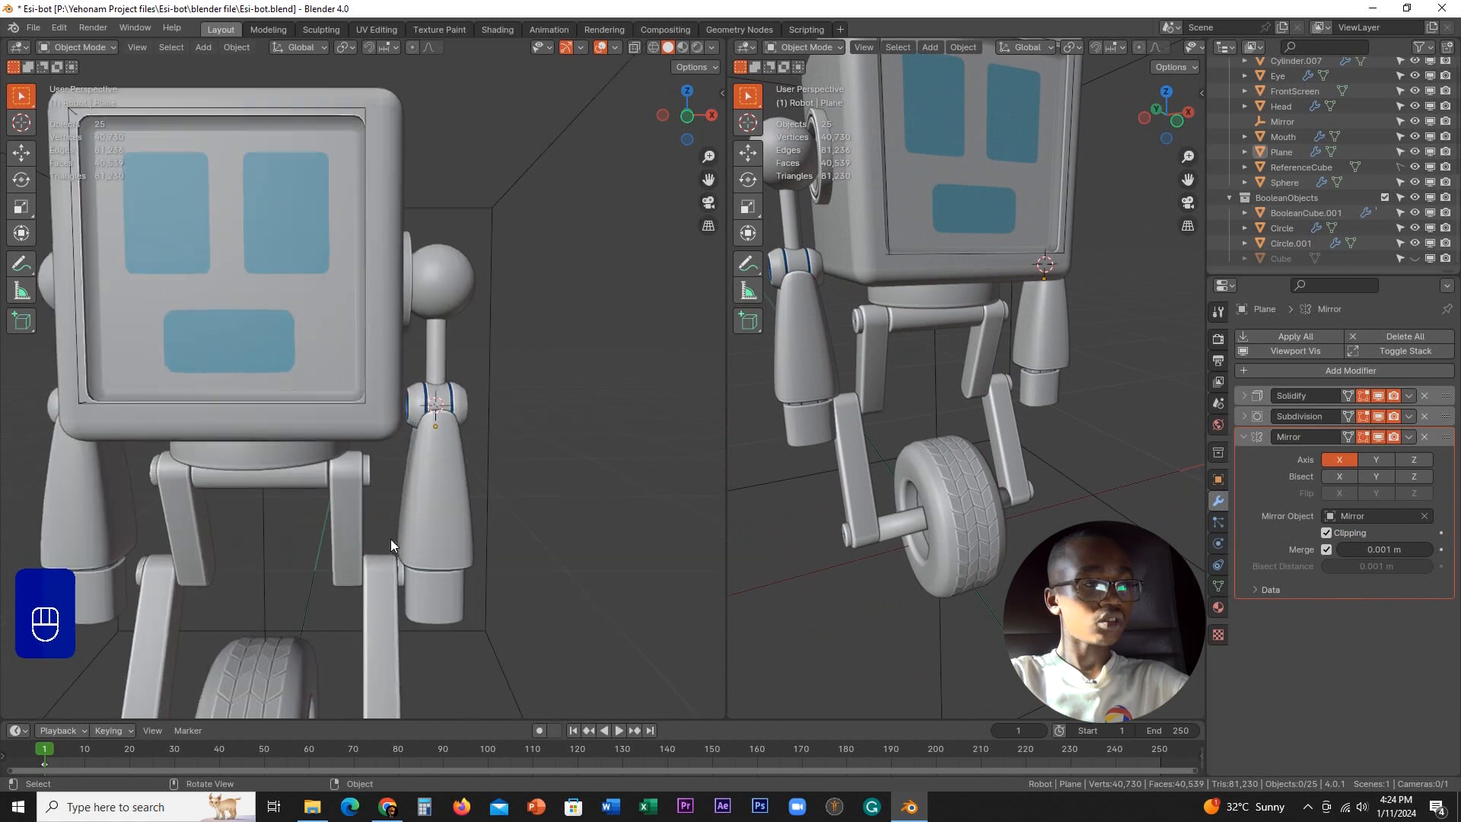
shift+middle_drag(390, 539, 467, 554)
scroll(468, 467, down, 5)
shift+middle_drag(468, 467, 417, 441)
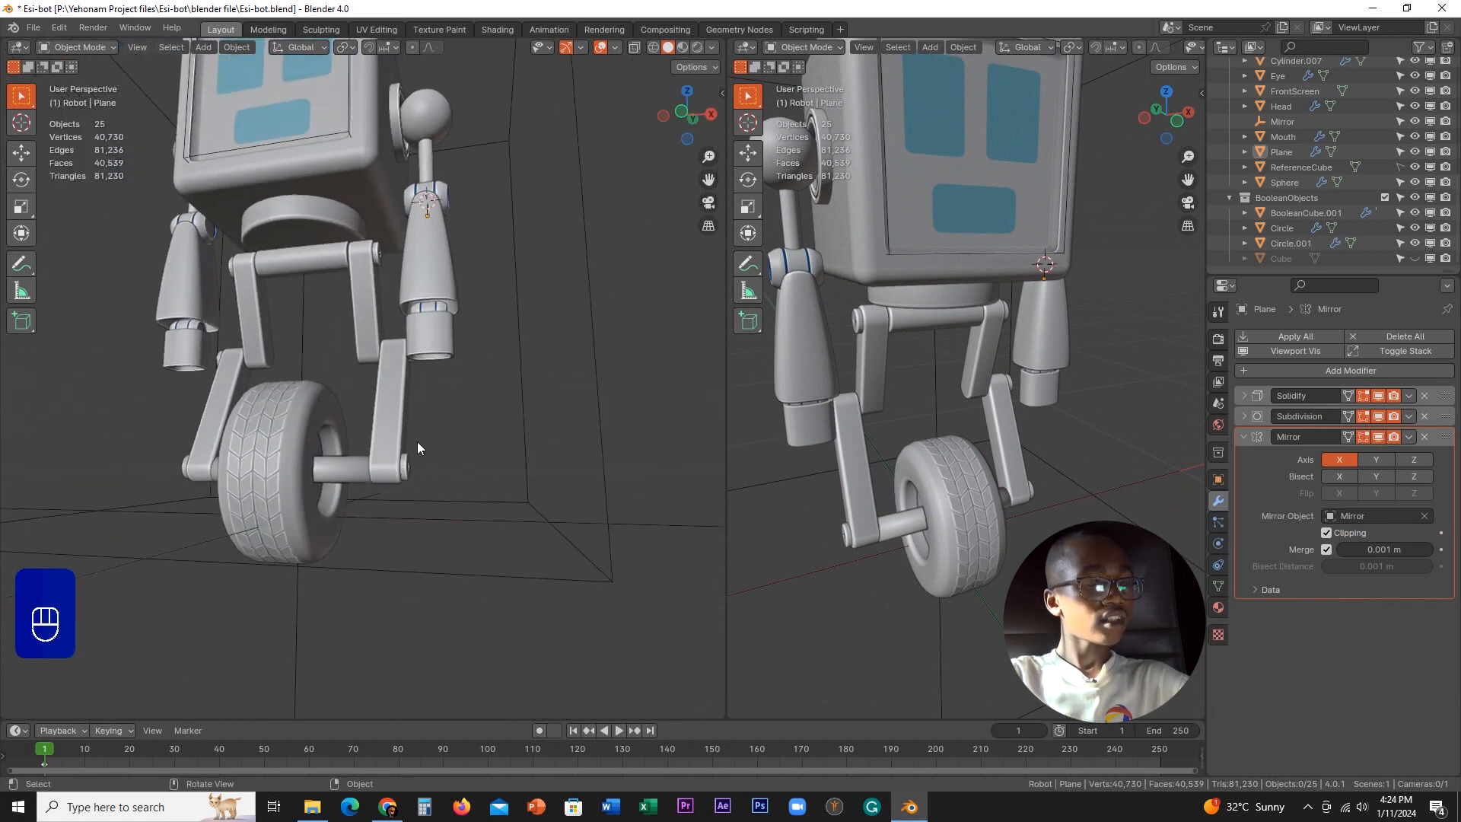
- Switch to the web browser and study the GrabCAD five-servo robotic hand images for the palm and finger shapes
click(387, 805)
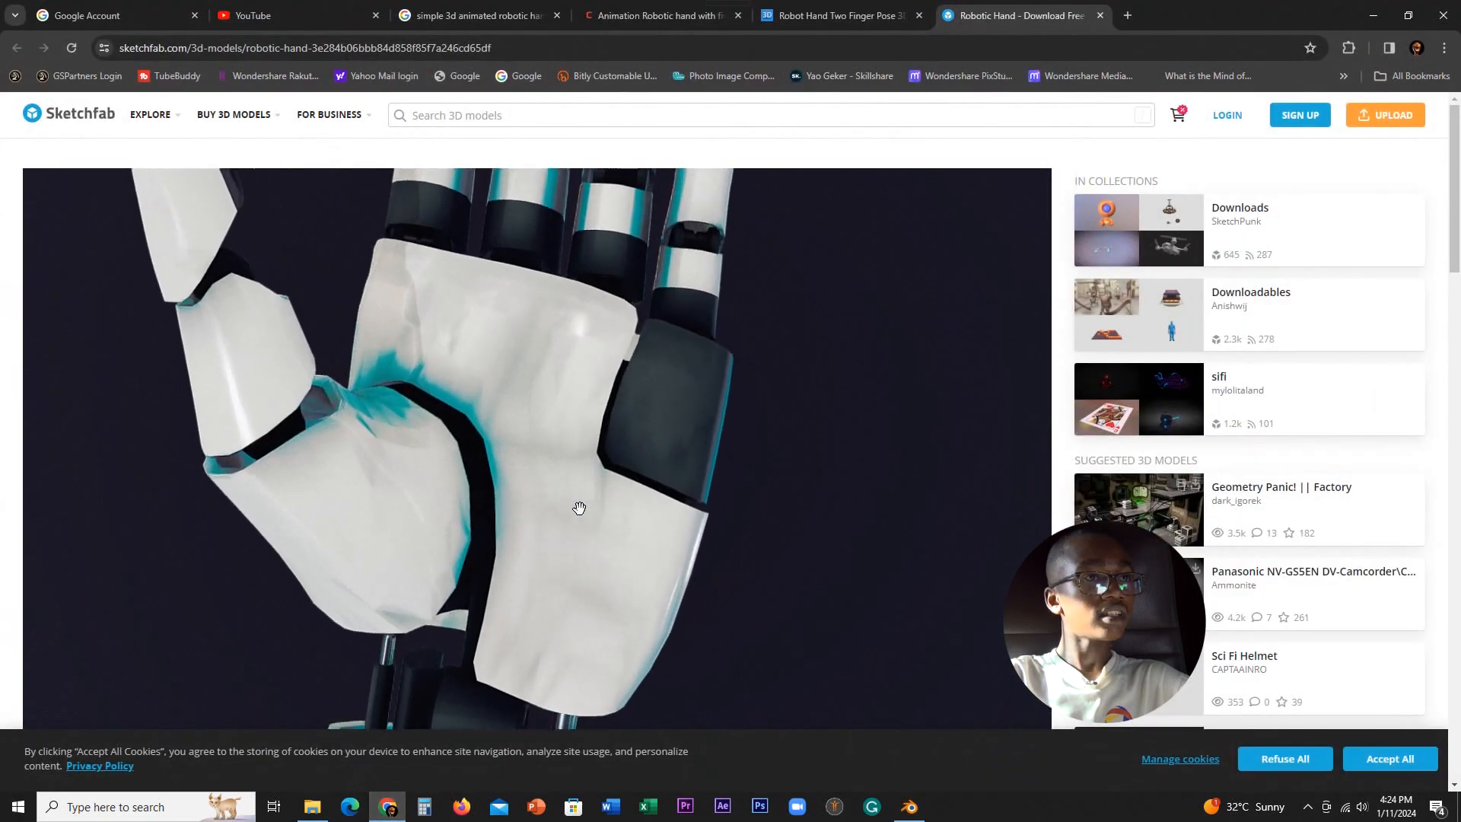
click(617, 15)
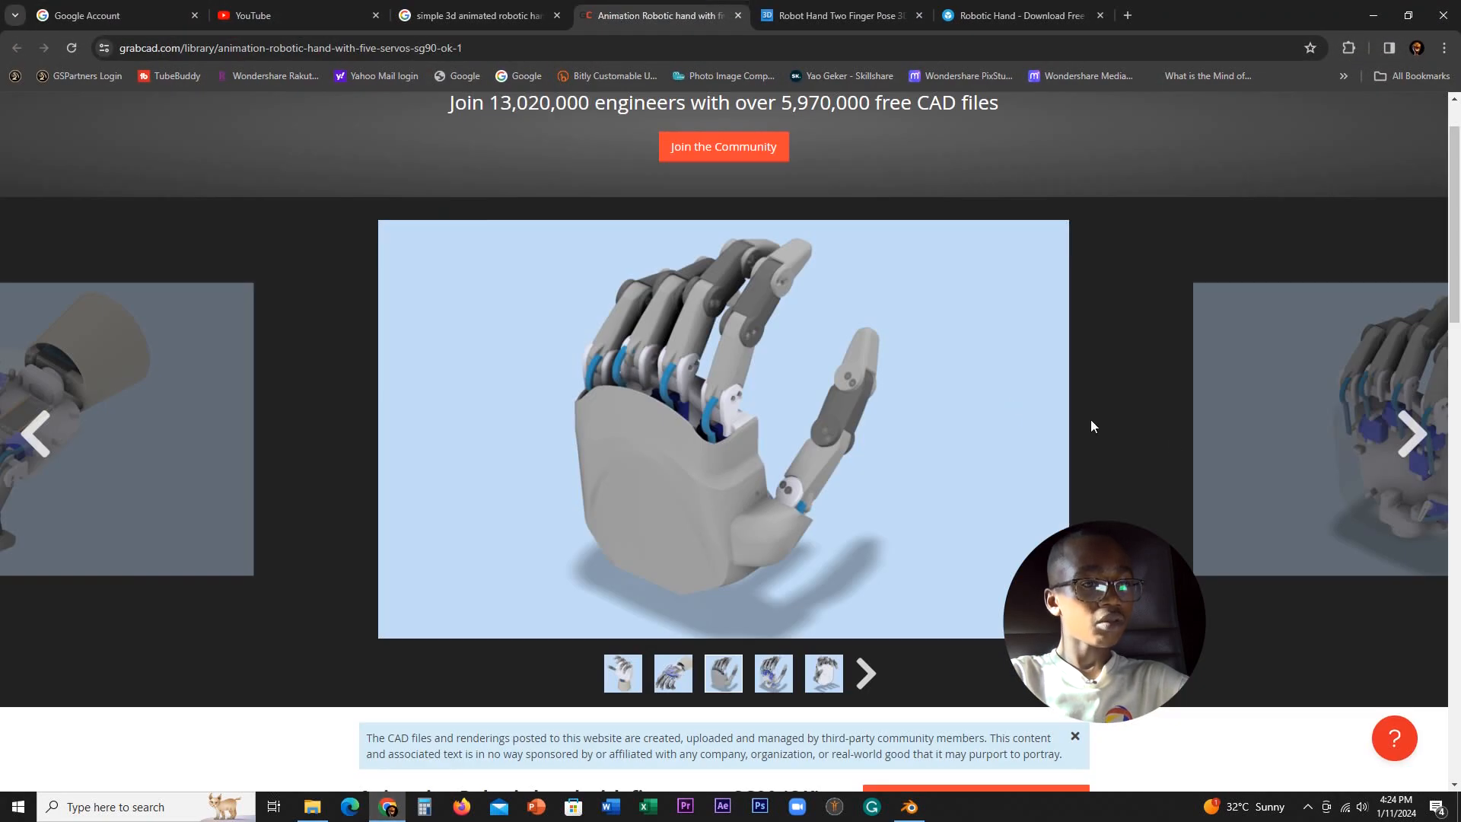
click(1406, 439)
click(1406, 440)
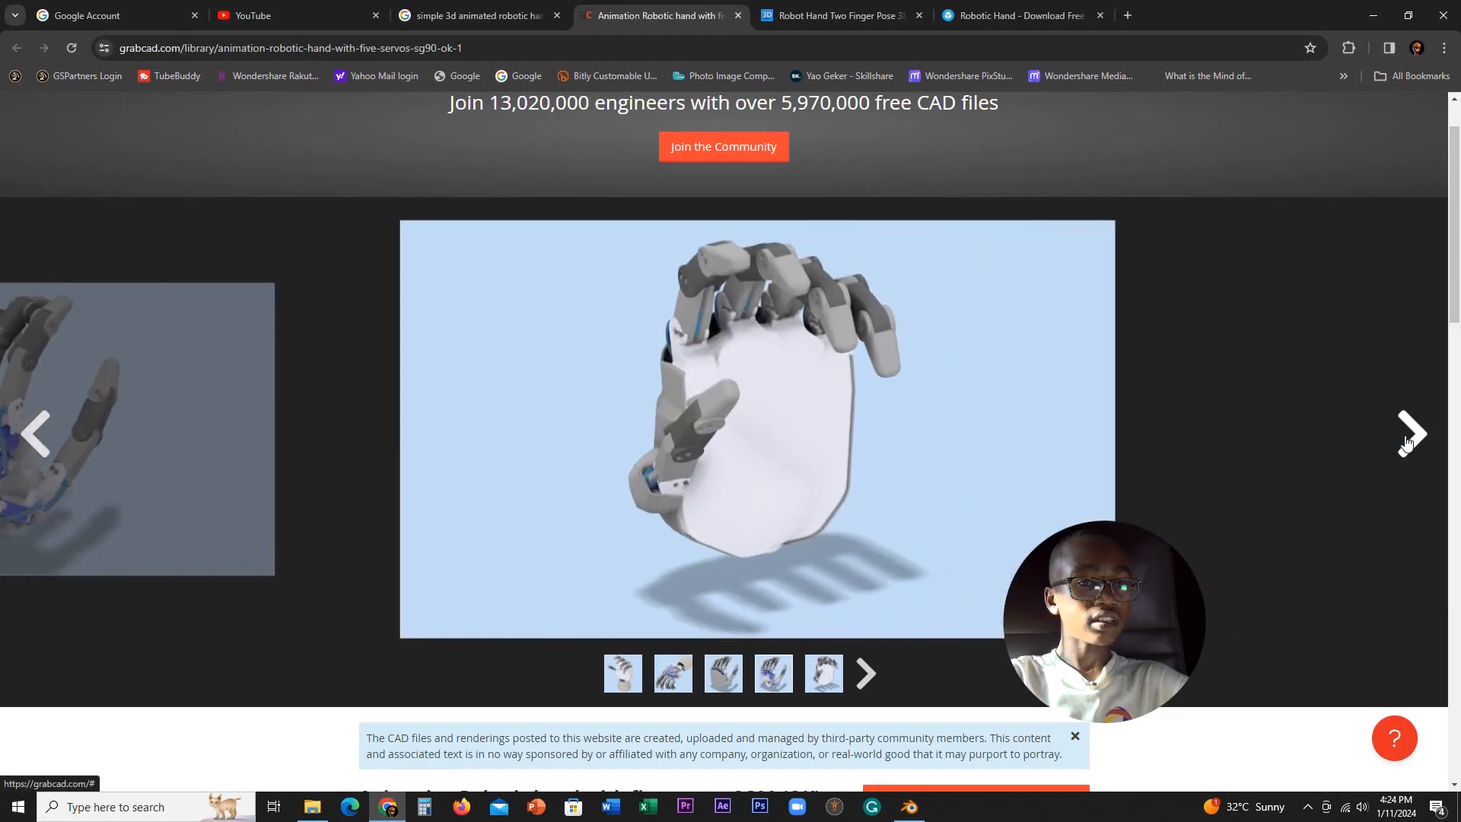
click(1406, 440)
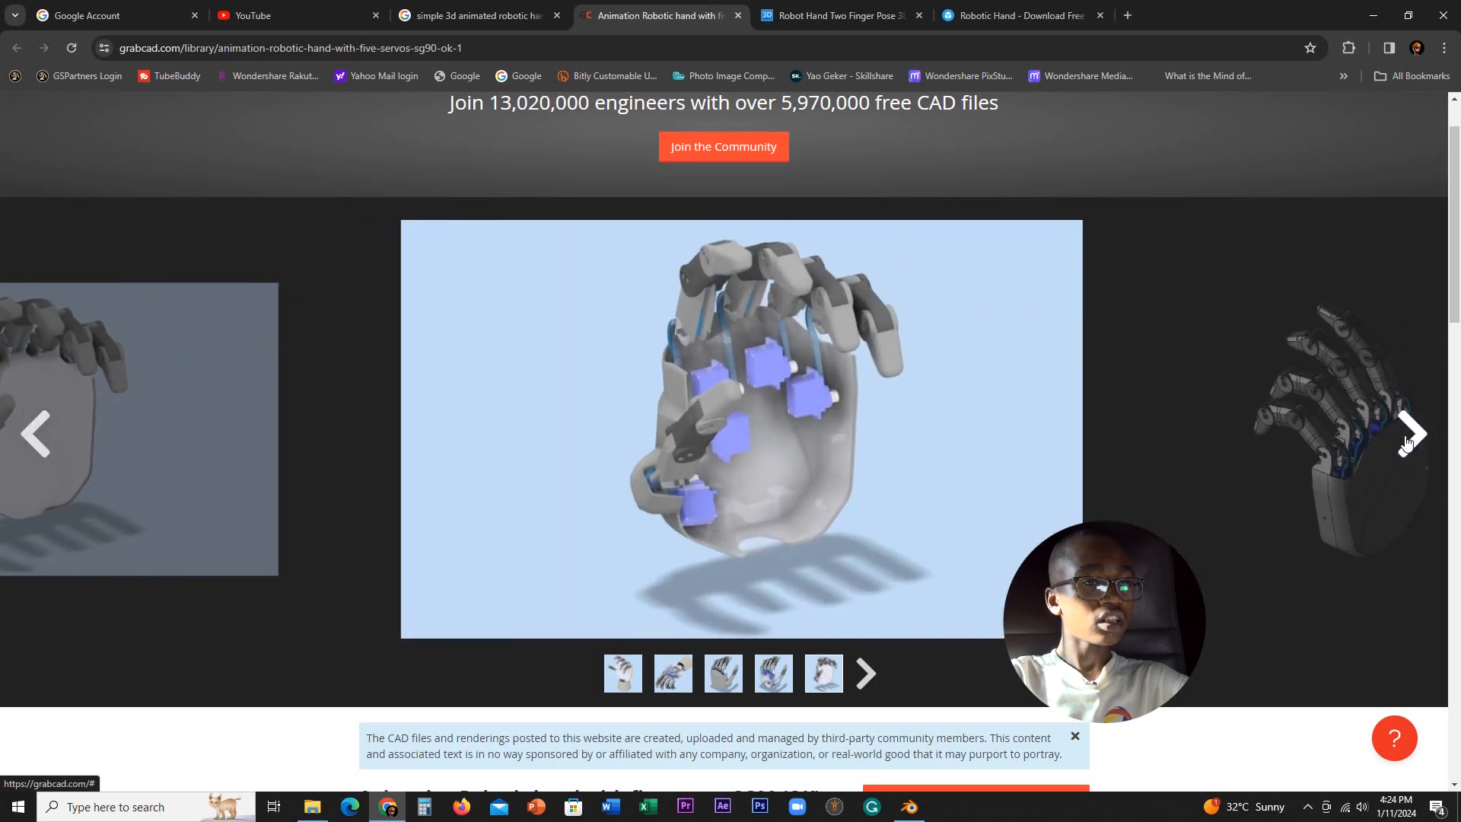
click(1406, 439)
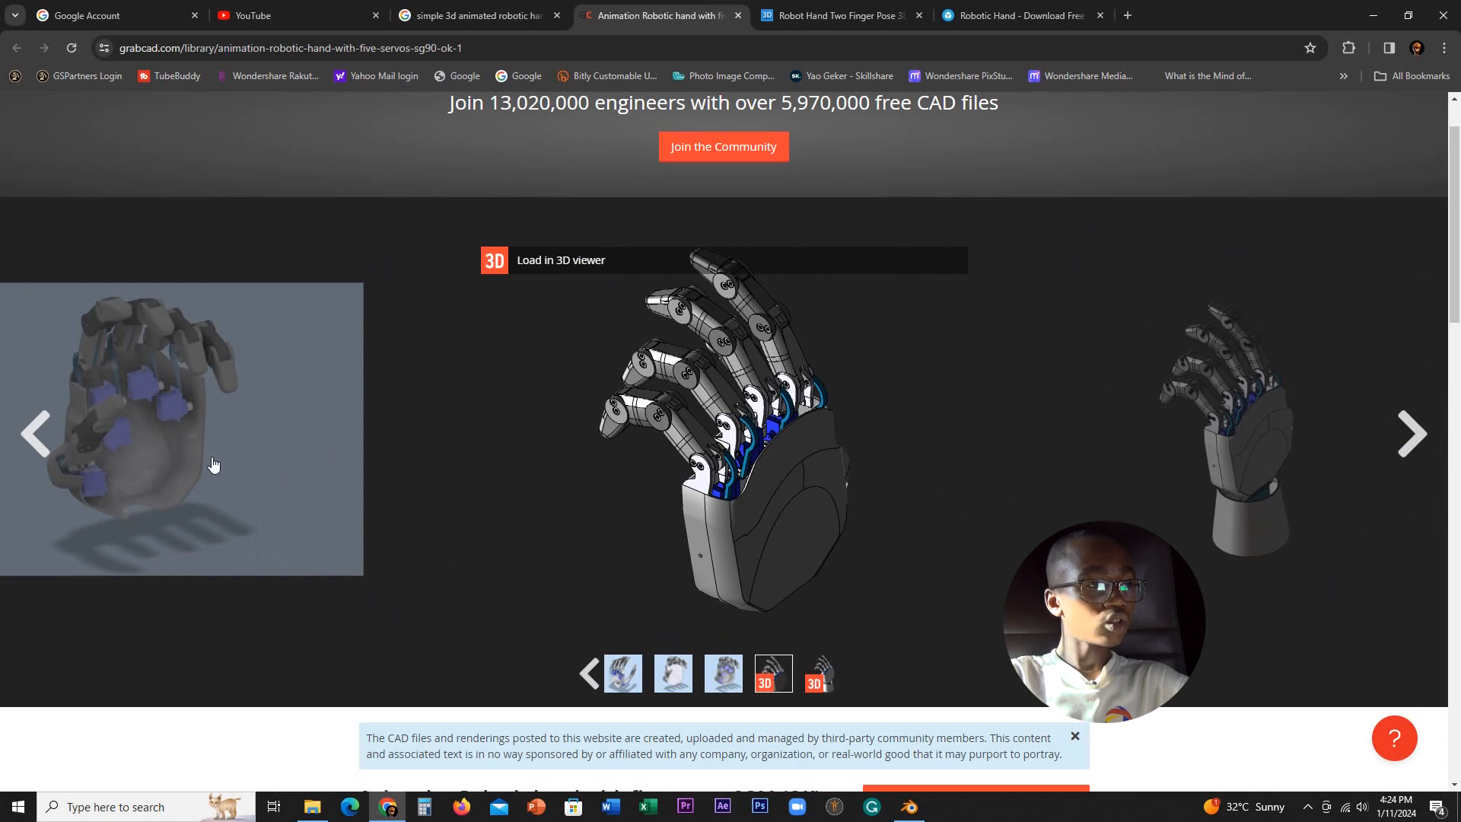
click(36, 445)
click(38, 449)
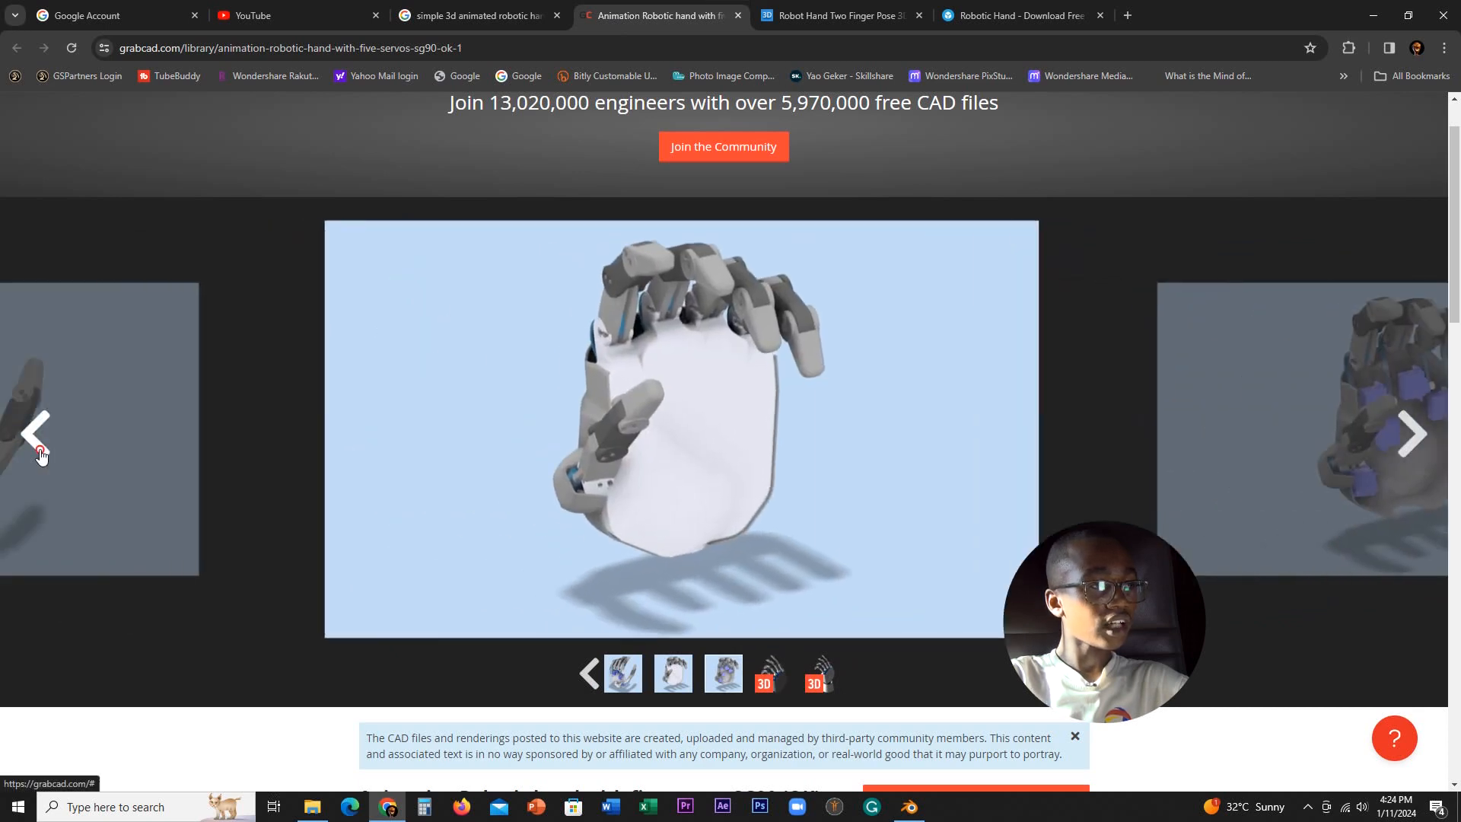
click(39, 451)
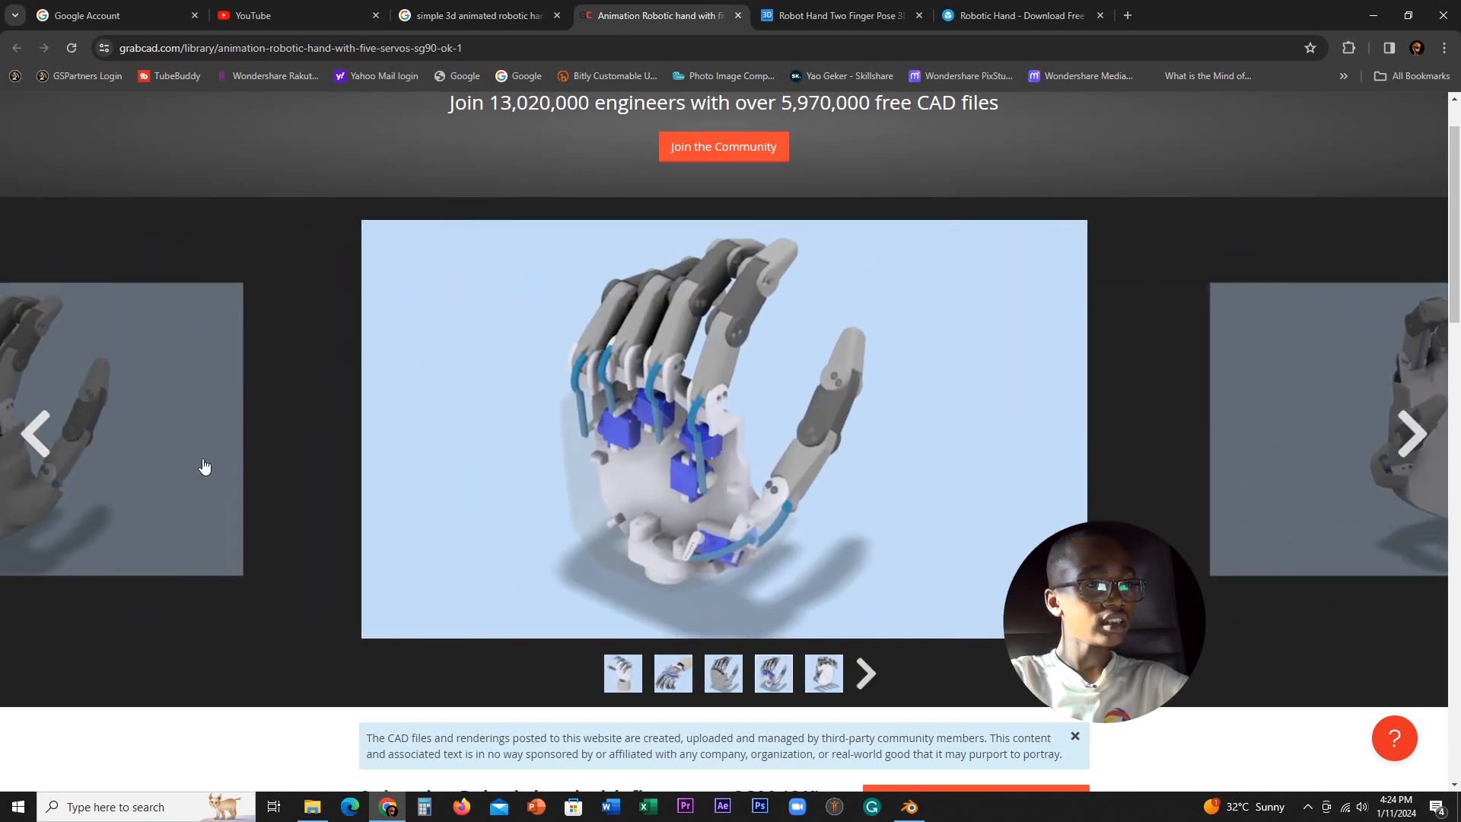
click(36, 449)
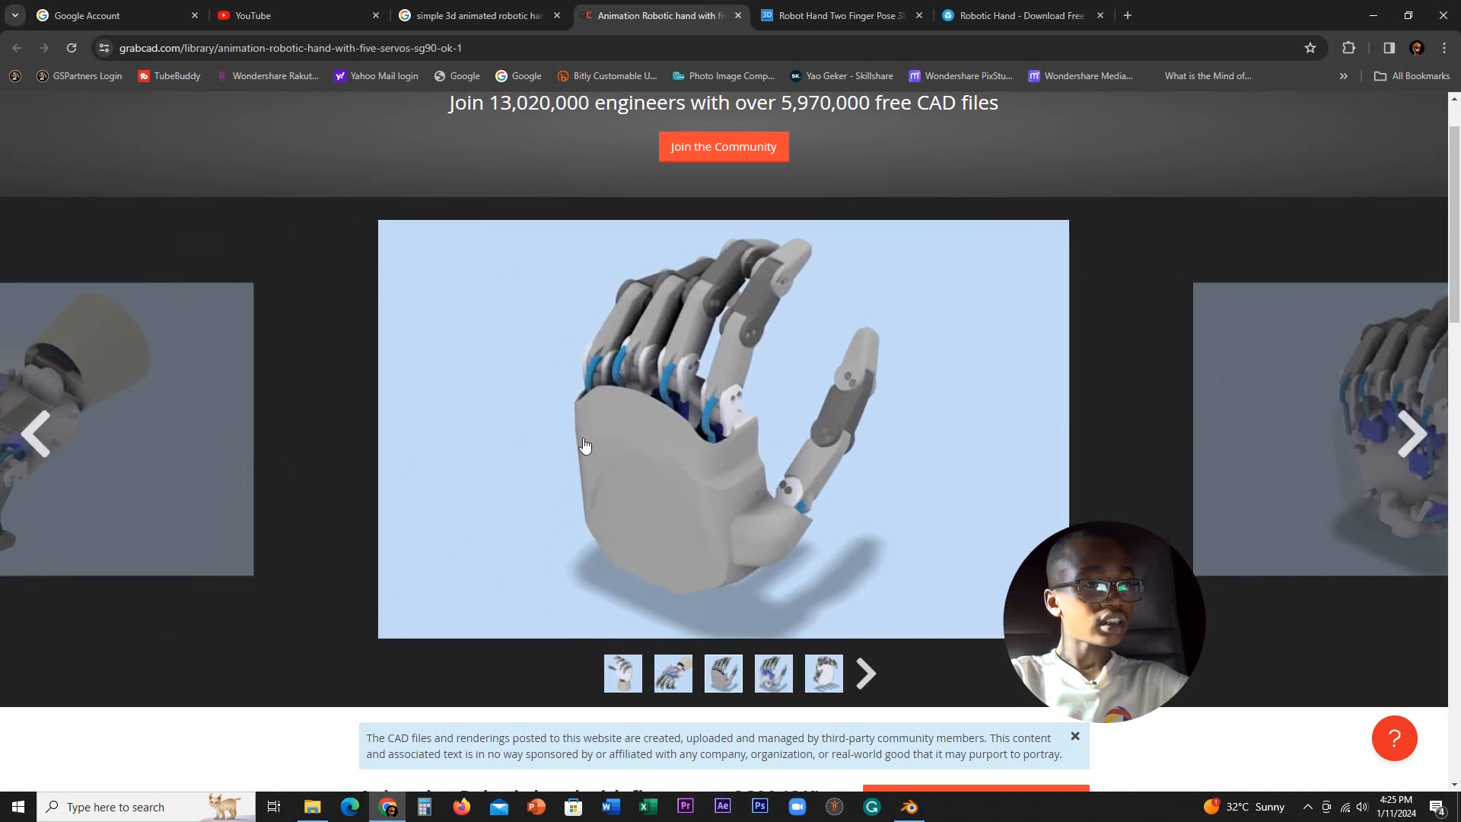
- Switch back to Blender and save the Esi-bot file
click(916, 820)
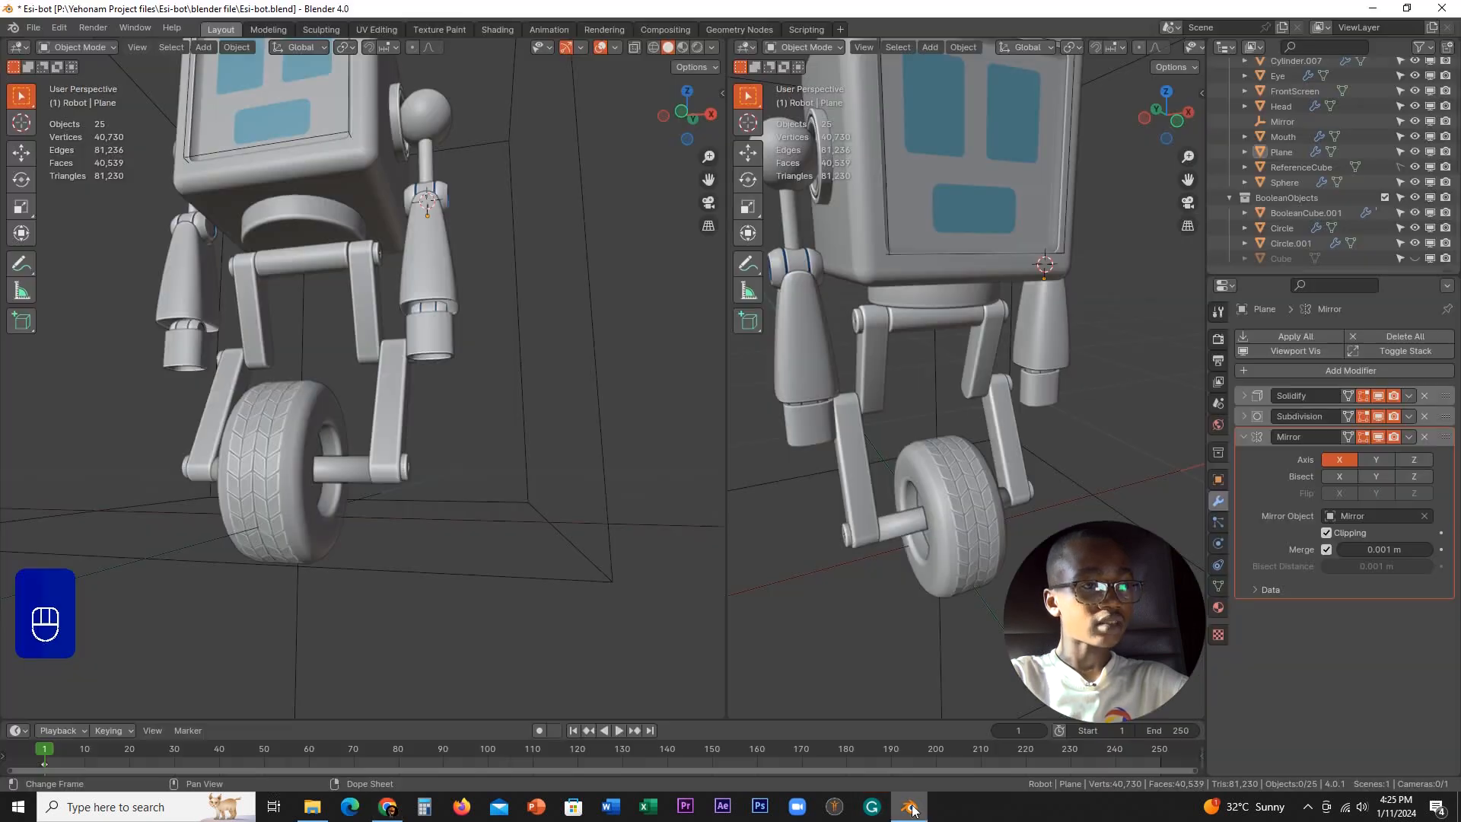
scroll(520, 505, down, 2)
mouse_move(520, 505)
middle_down()
mouse_move(503, 542)
mouse_move(518, 502)
middle_up()
scroll(518, 502, up, 4)
key(ctrl+s)
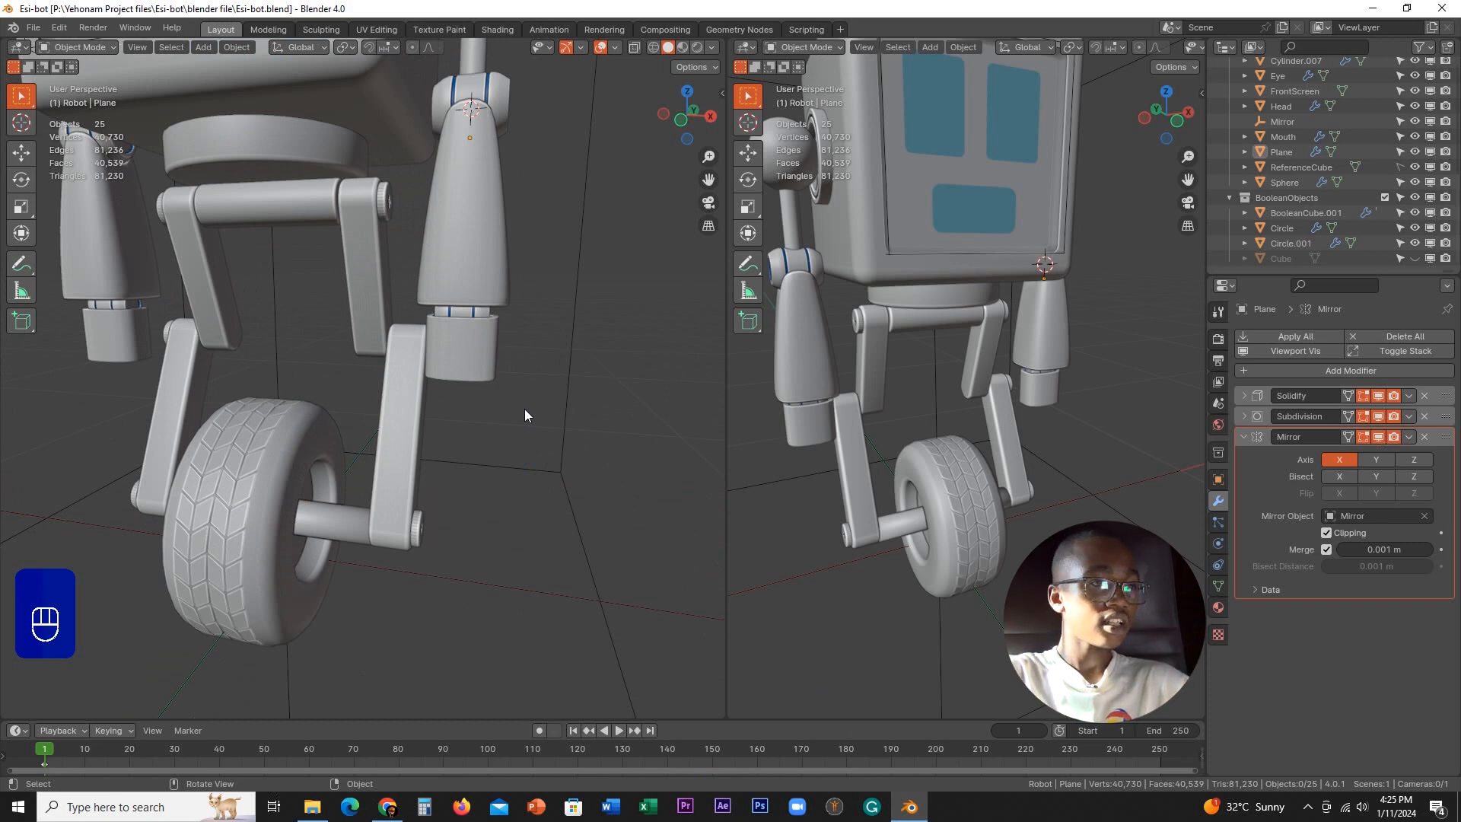
scroll(523, 415, down, 6)
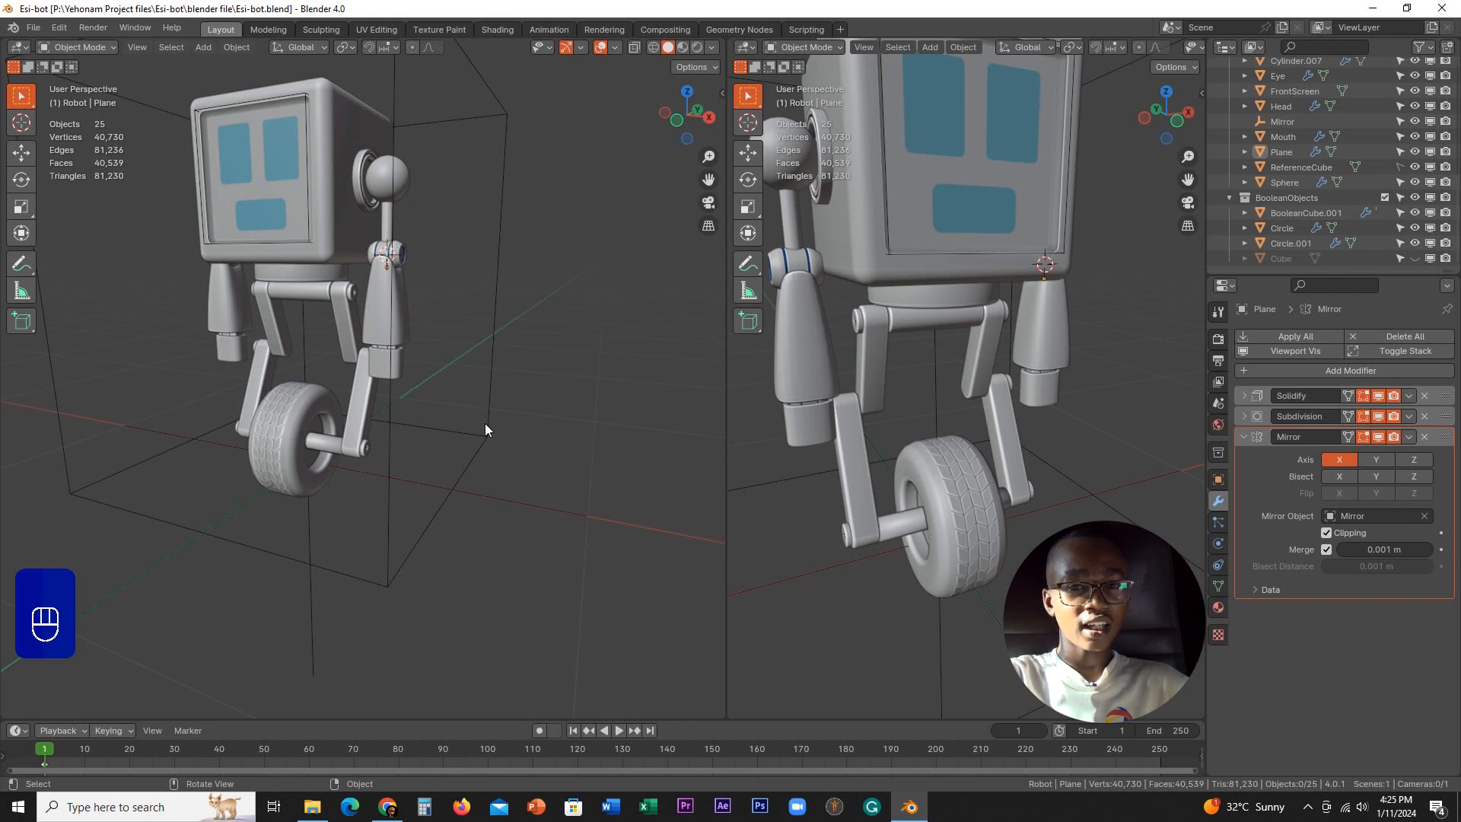
middle_drag(486, 423, 411, 423)
scroll(477, 413, up, 2)
scroll(441, 449, up, 2)
scroll(441, 448, down, 3)
scroll(370, 380, down, 3)
scroll(379, 412, up, 5)
scroll(426, 417, up, 5)
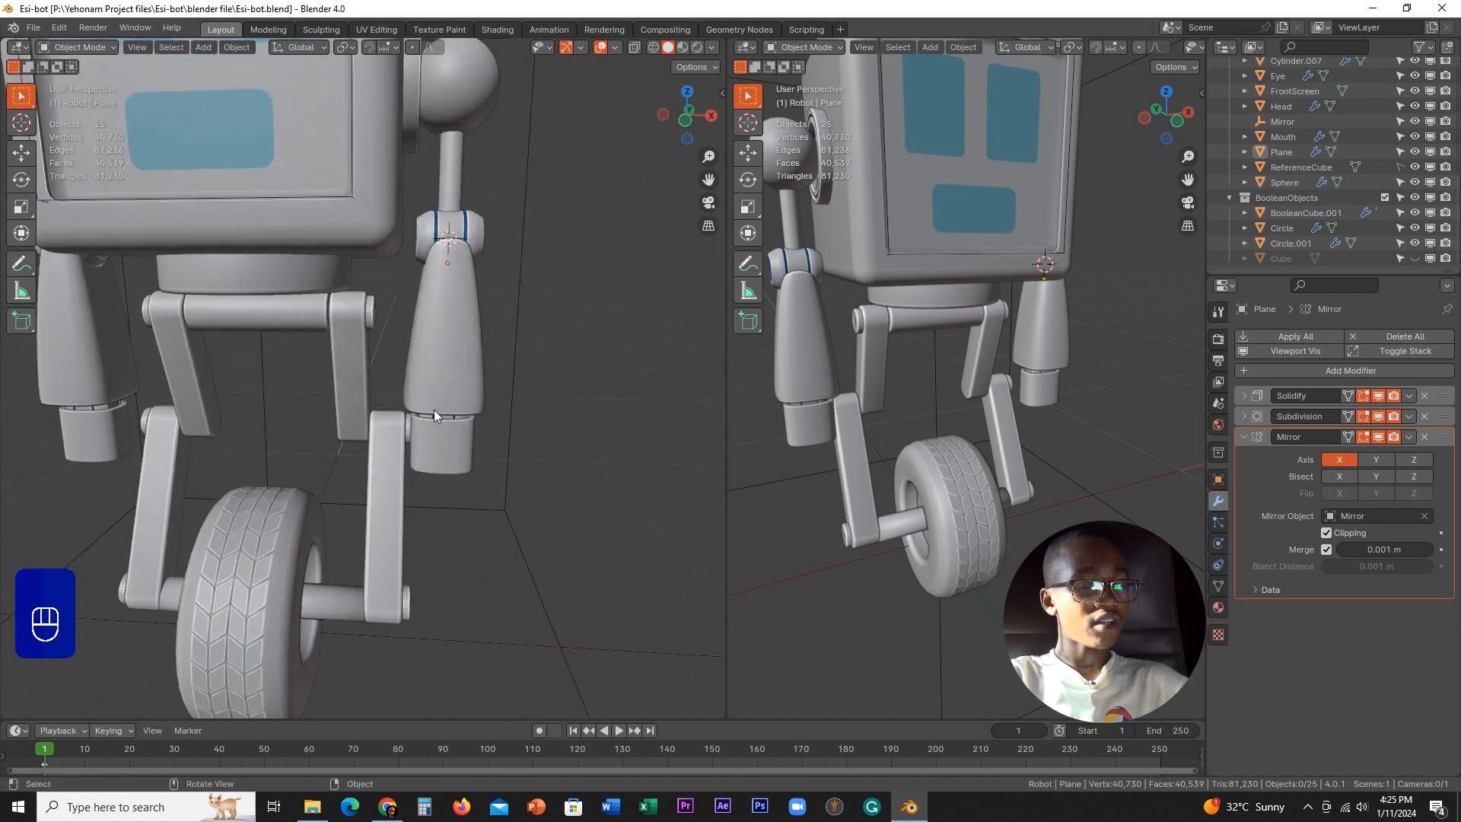
shift+middle_drag(510, 460, 484, 415)
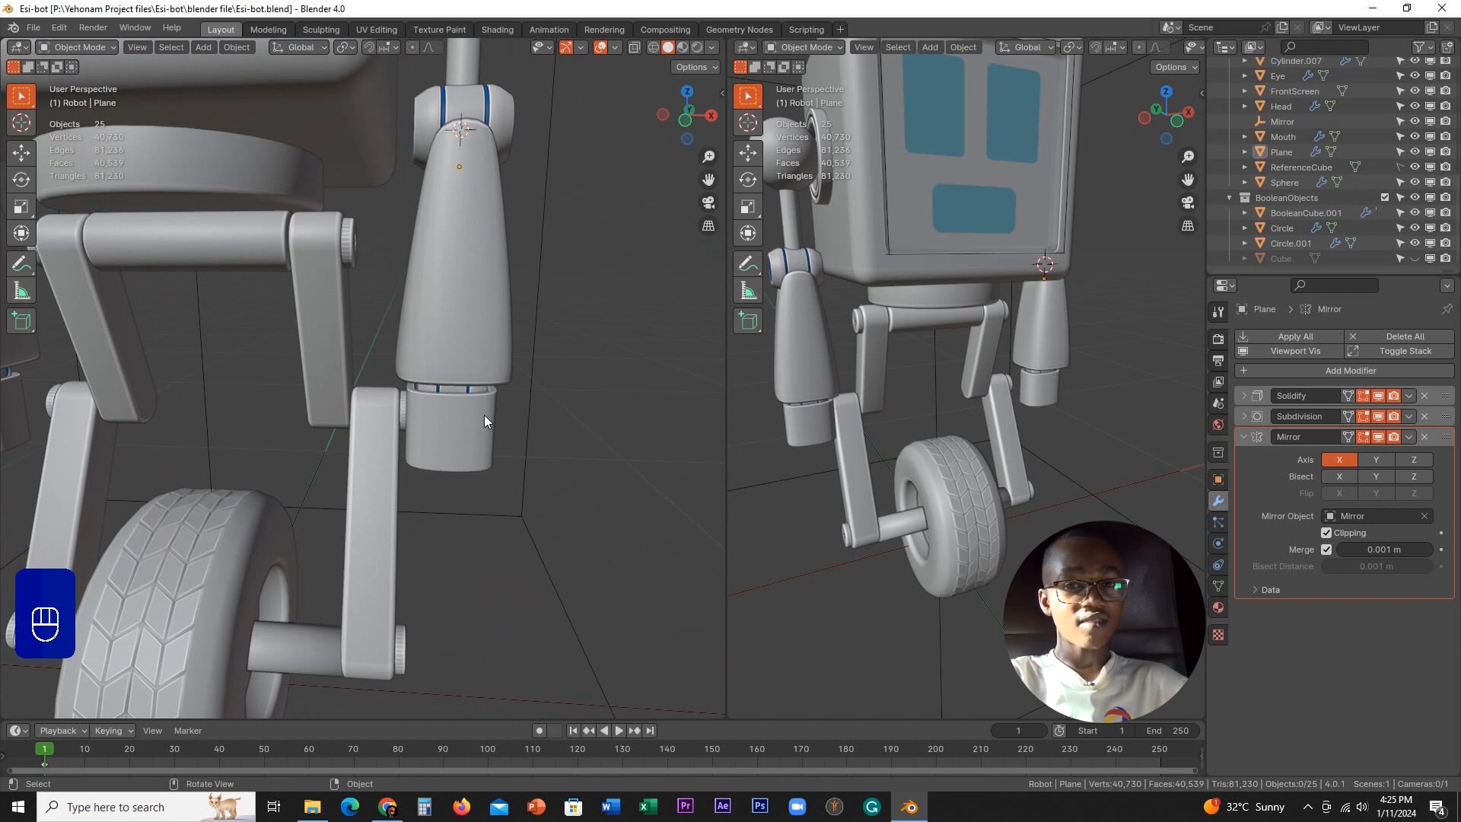
scroll(484, 414, down, 2)
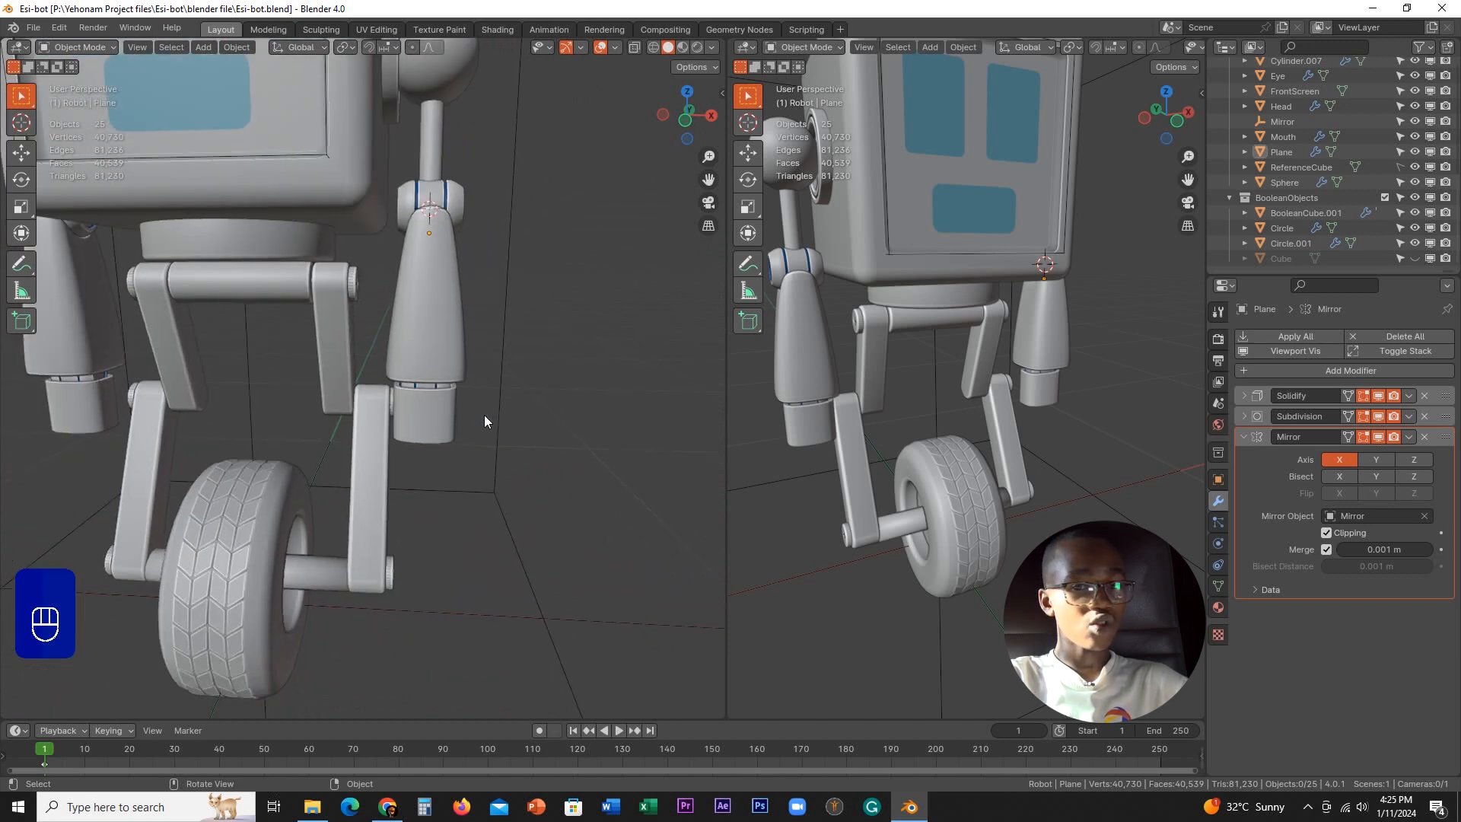